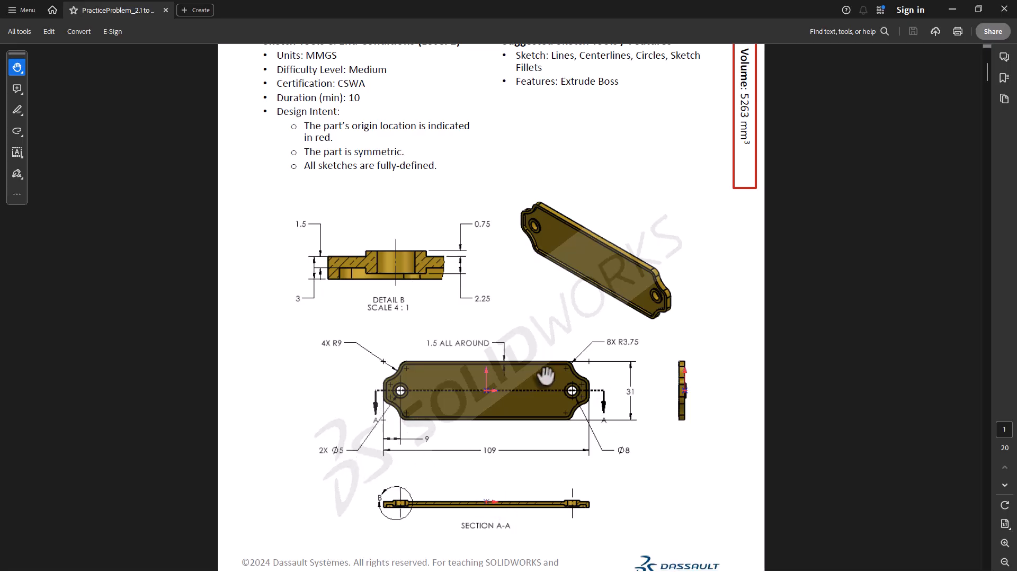
Step: Start a sketch on the Front Plane and draw a center rectangle from the origin, 31 mm high and 109 mm wide
scroll(548, 317, "up", 1)
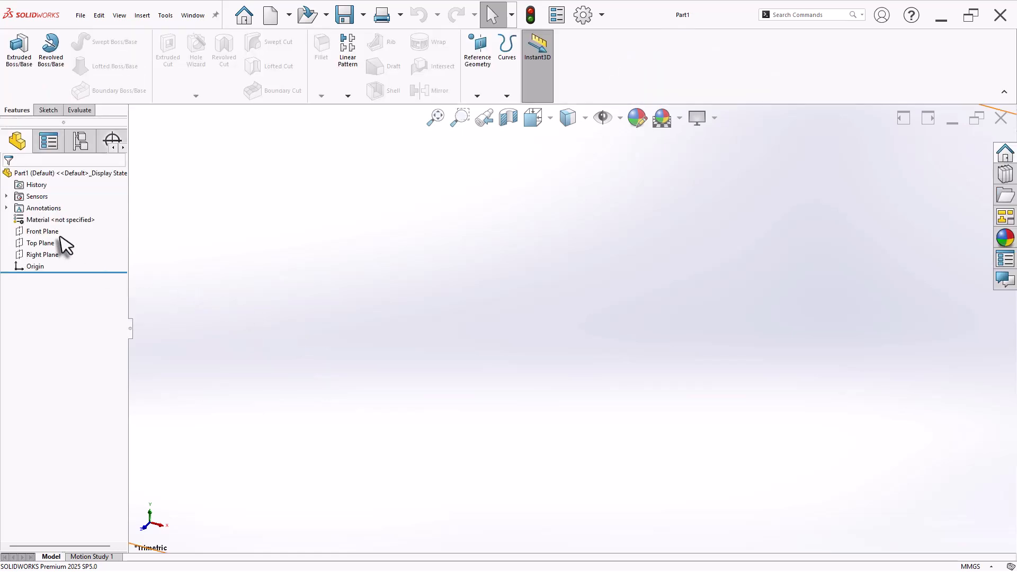
left_click(61, 222)
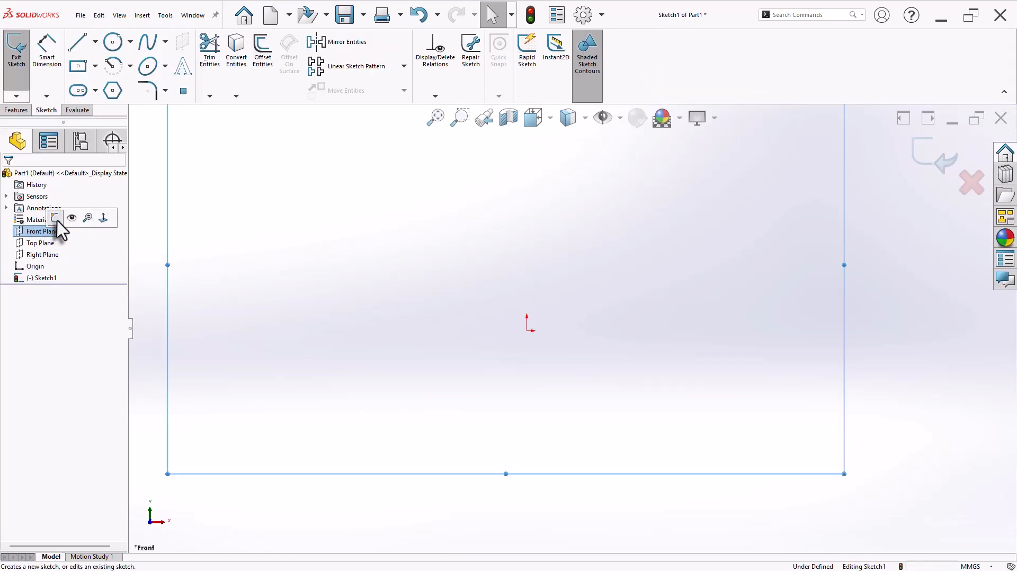
left_click(93, 71)
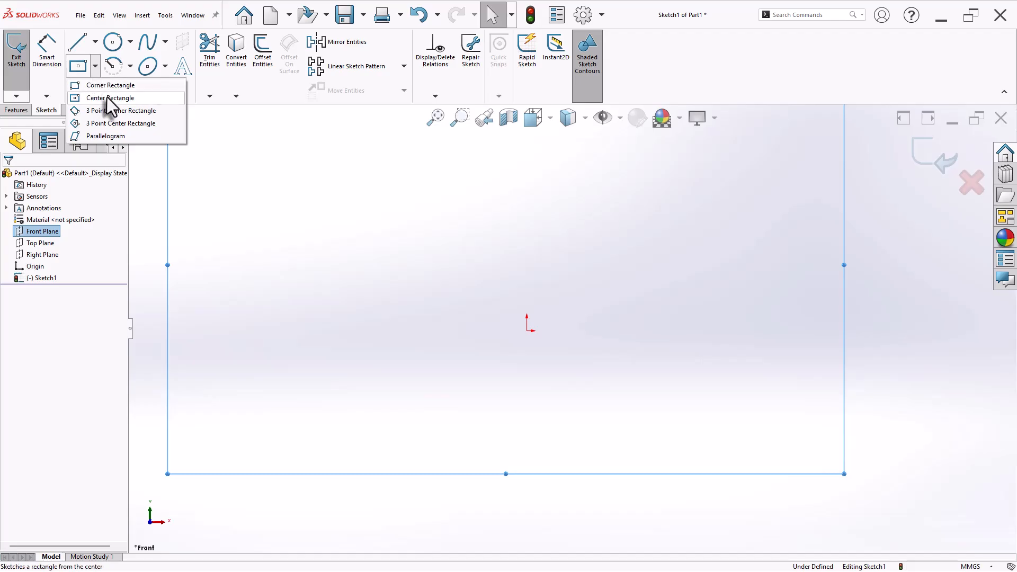
left_click(106, 97)
left_click(527, 331)
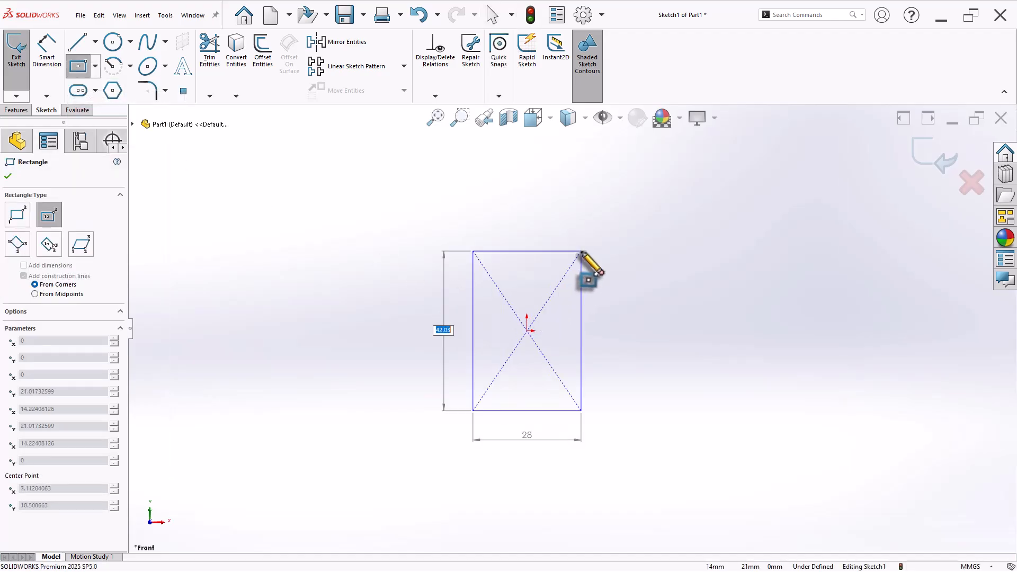
key("Tab")
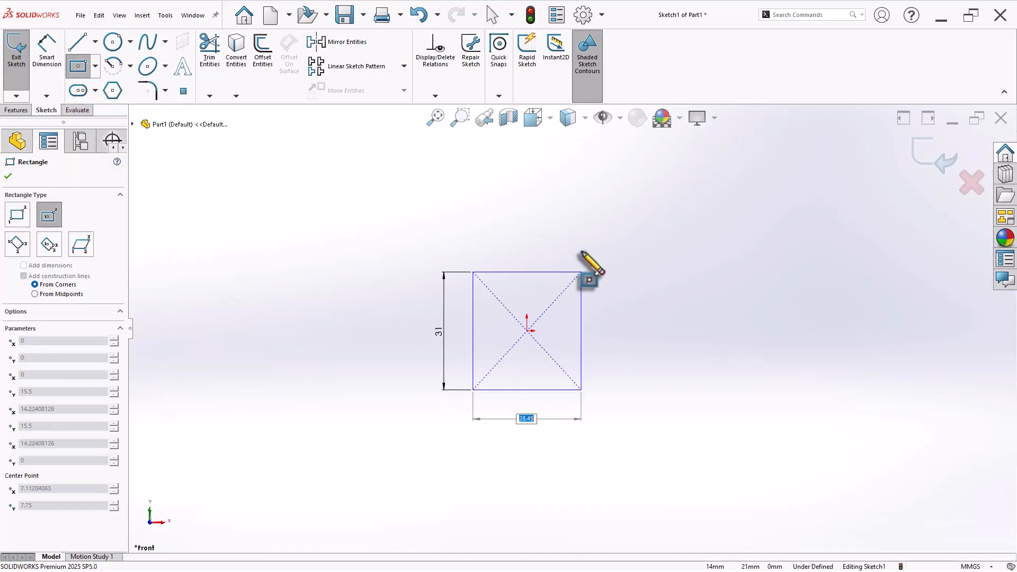
type("109")
key("Return")
key("Escape")
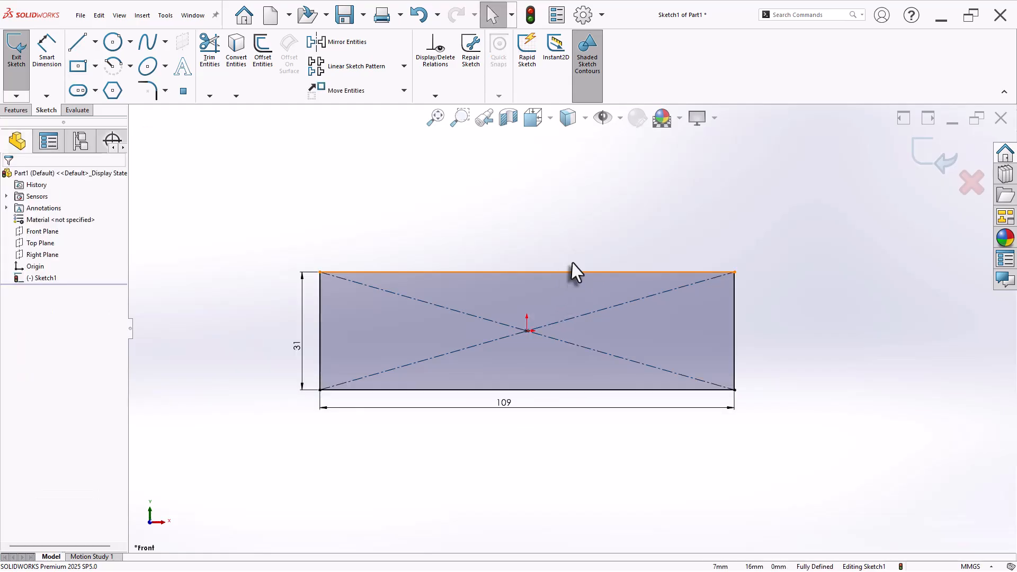
Step: Sketch a centerpoint arc of about 9.9 mm radius around the rectangle's upper-left corner, ending on the top and left edges
scroll(742, 289, "down", 2)
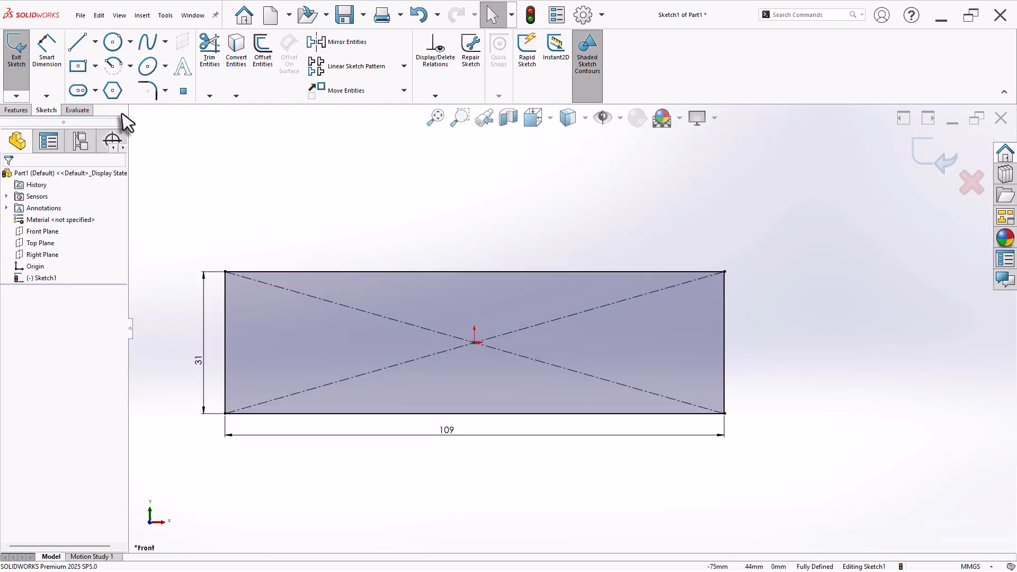
left_click(119, 69)
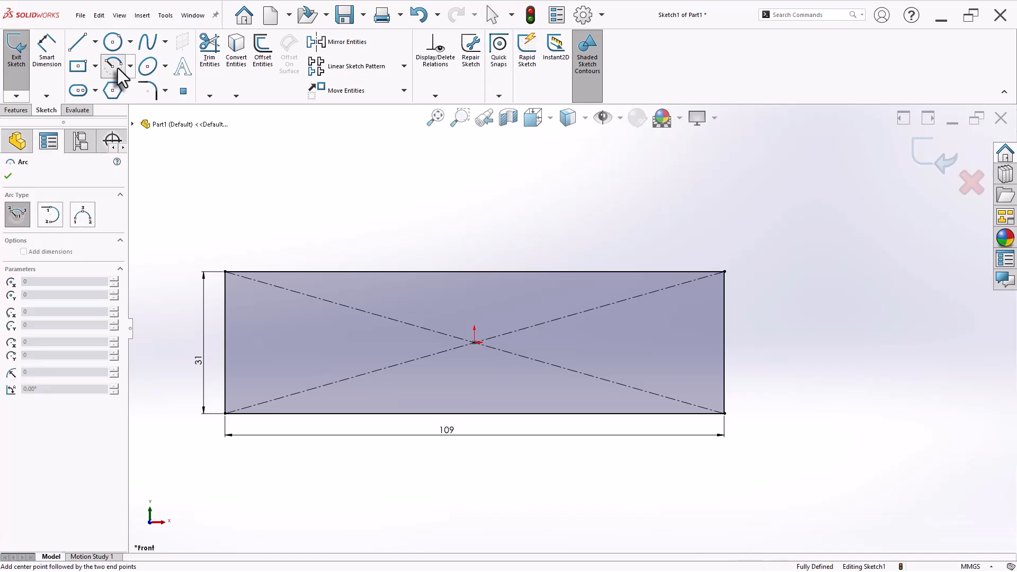
left_click(226, 273)
left_click(270, 272)
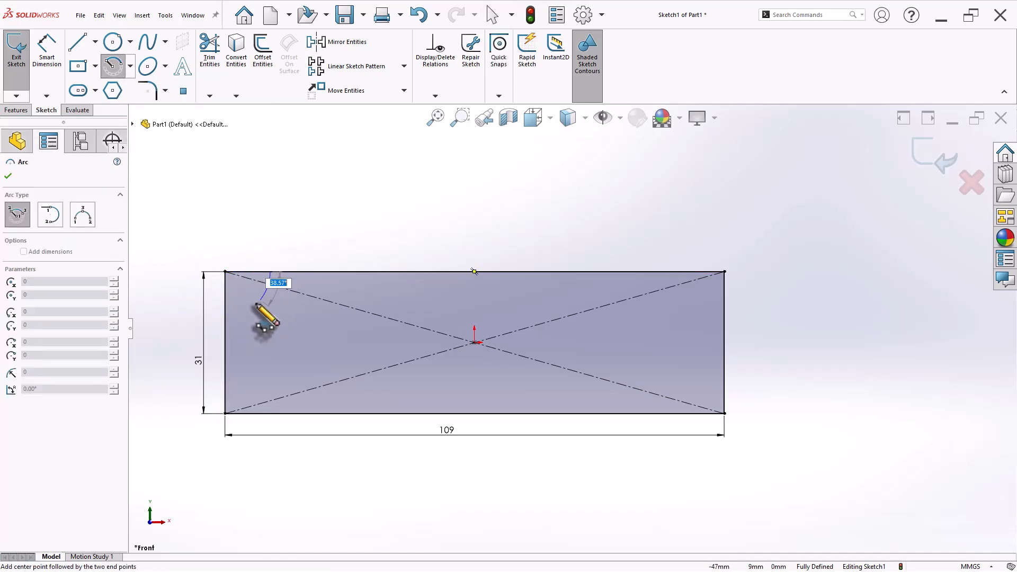
left_click(225, 316)
right_click(236, 217)
left_click(242, 216)
Step: Dimension the corner arc with a radius of 9 mm
right_click_drag(237, 225, 215, 196)
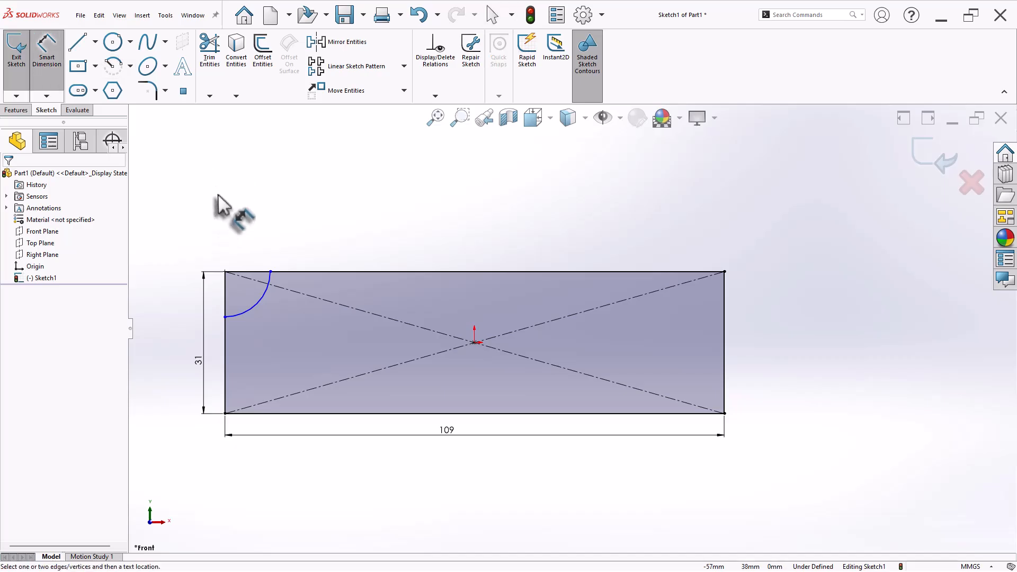
left_click(254, 310)
left_click(290, 333)
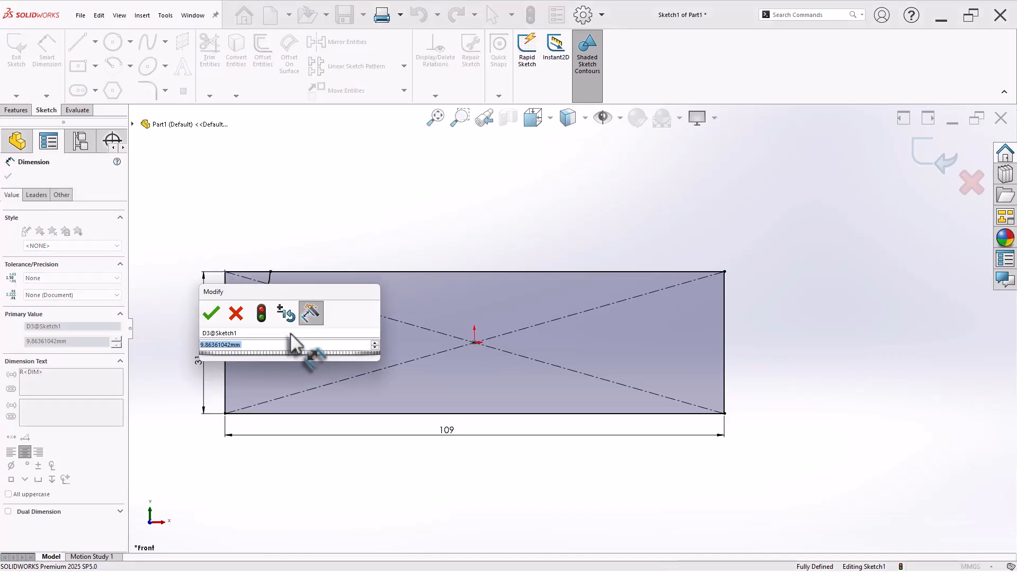
type("9")
key("Return")
right_click(317, 200)
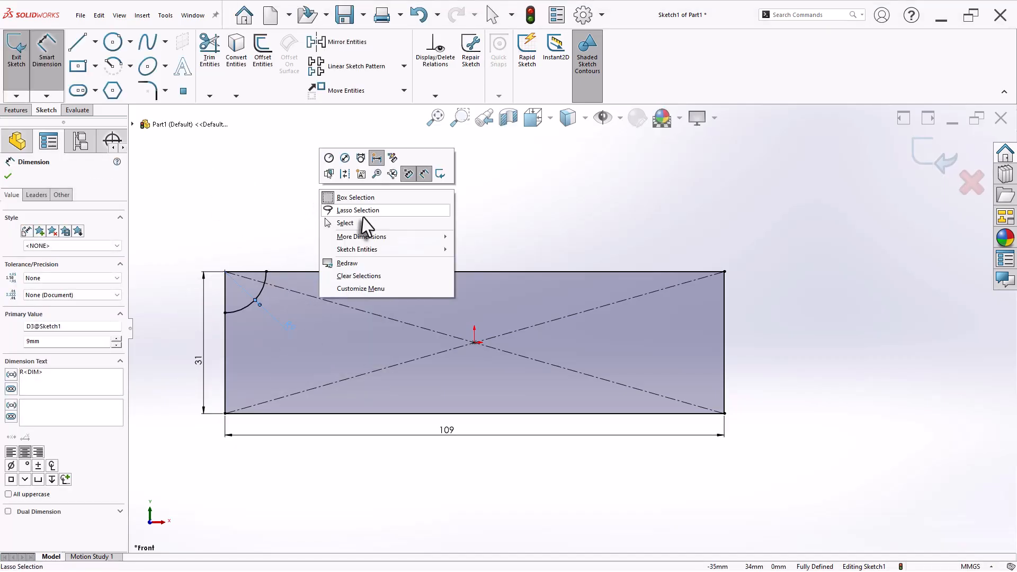
left_click(363, 224)
Step: Sketch a nearly horizontal centerline about 13.5 mm long from the origin toward the rectangle's right edge
scroll(376, 272, "down", 3)
scroll(376, 272, "up", 2)
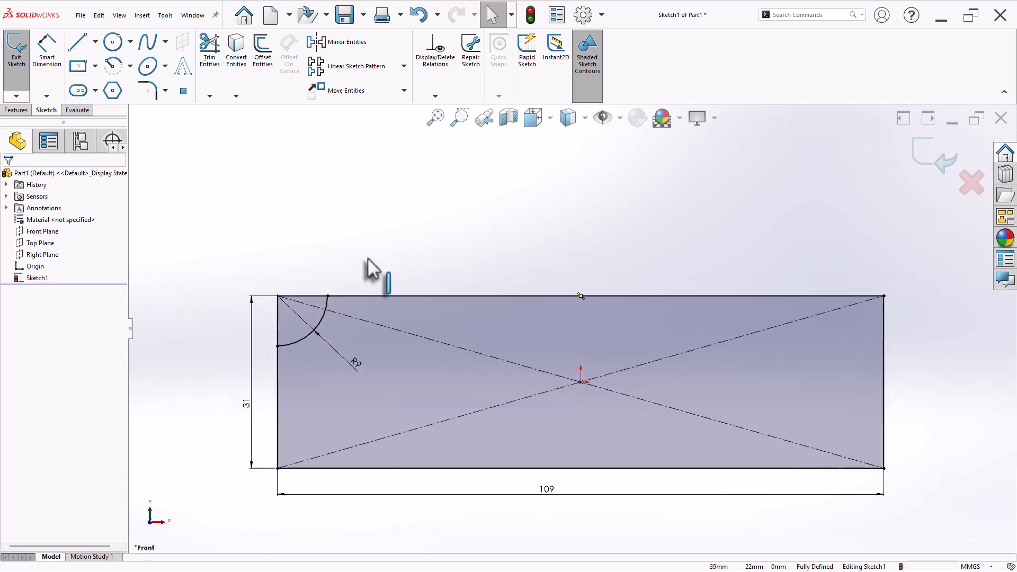
left_click(322, 248)
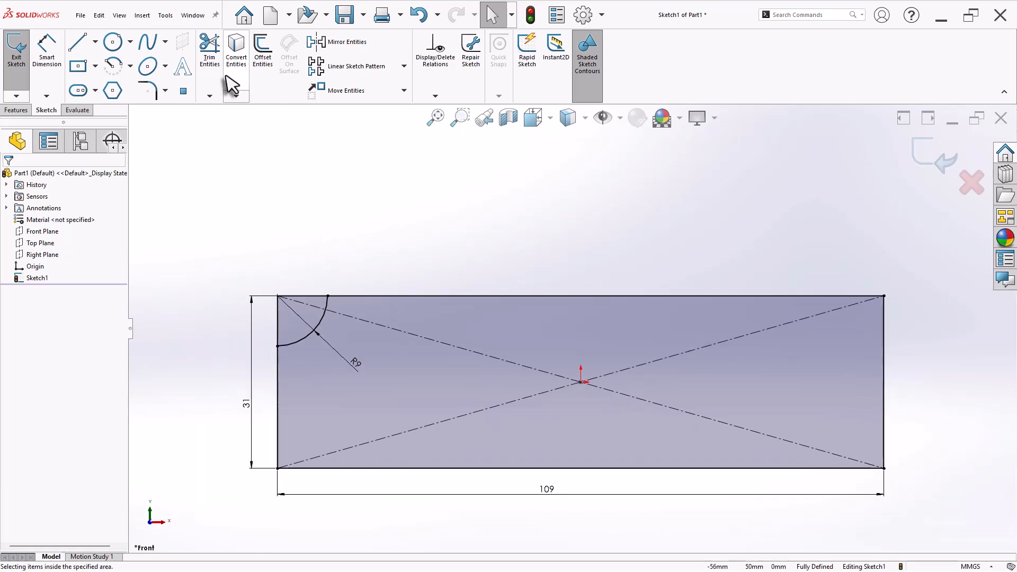
left_click(95, 41)
left_click(99, 74)
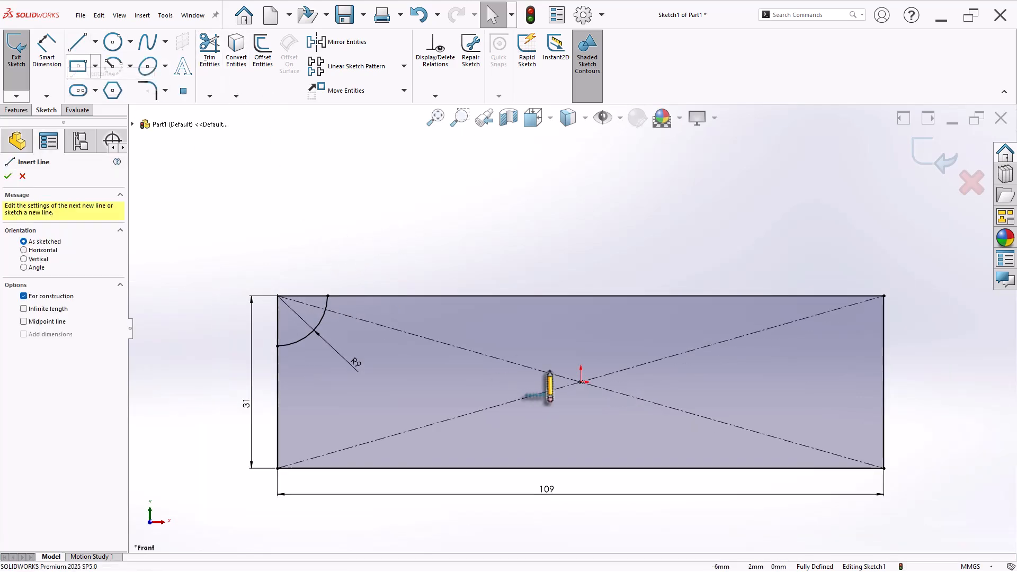
left_click(582, 381)
left_click(657, 379)
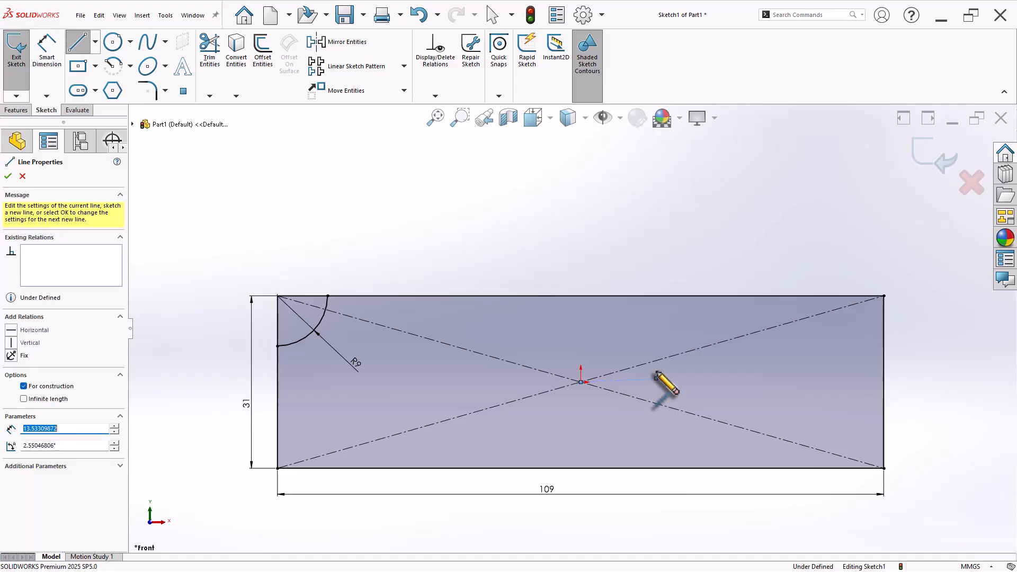
right_click(647, 328)
left_click(658, 336)
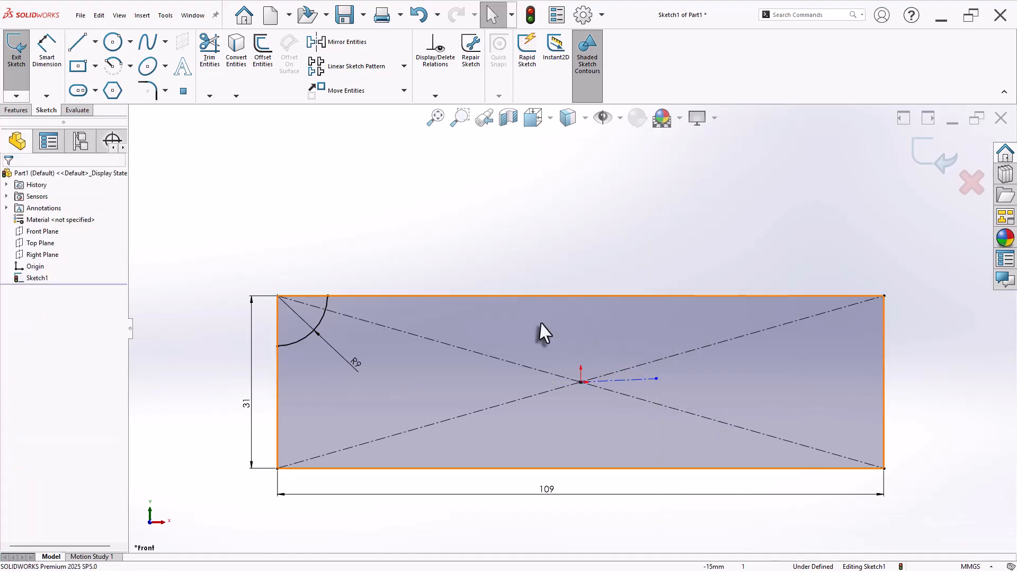
Step: Add a horizontal relation to the short centerline that starts at the origin
left_click(667, 358)
left_click(669, 330)
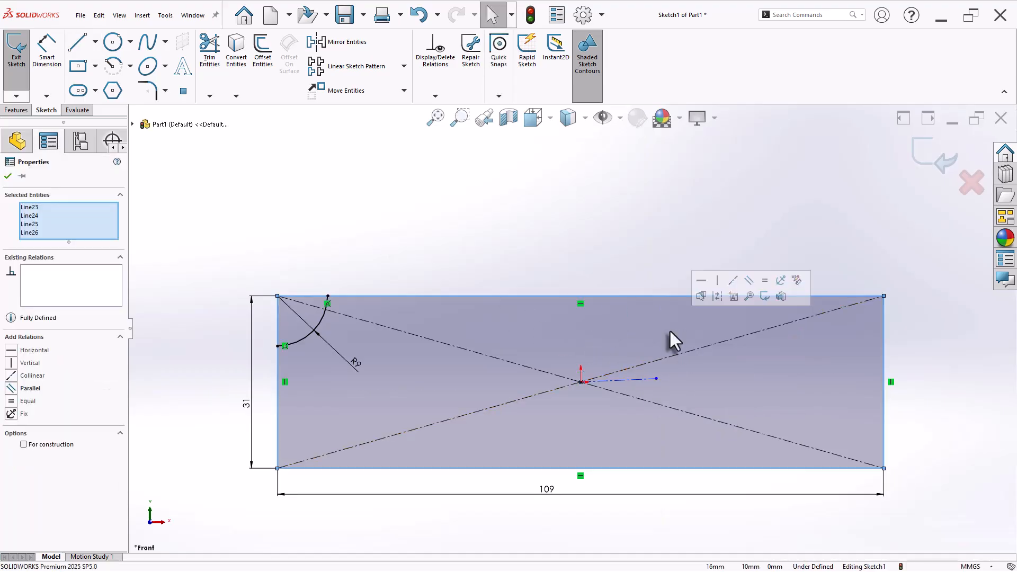
left_click(645, 380)
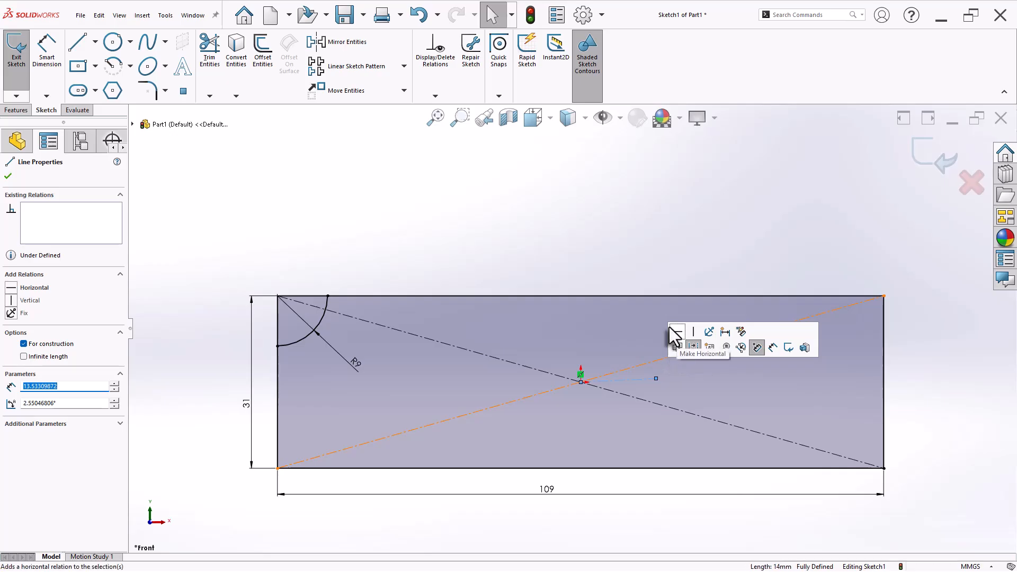
left_click(676, 332)
Step: Sketch a short vertical centerline upward from the origin, ending inside the rectangle
left_click(79, 41)
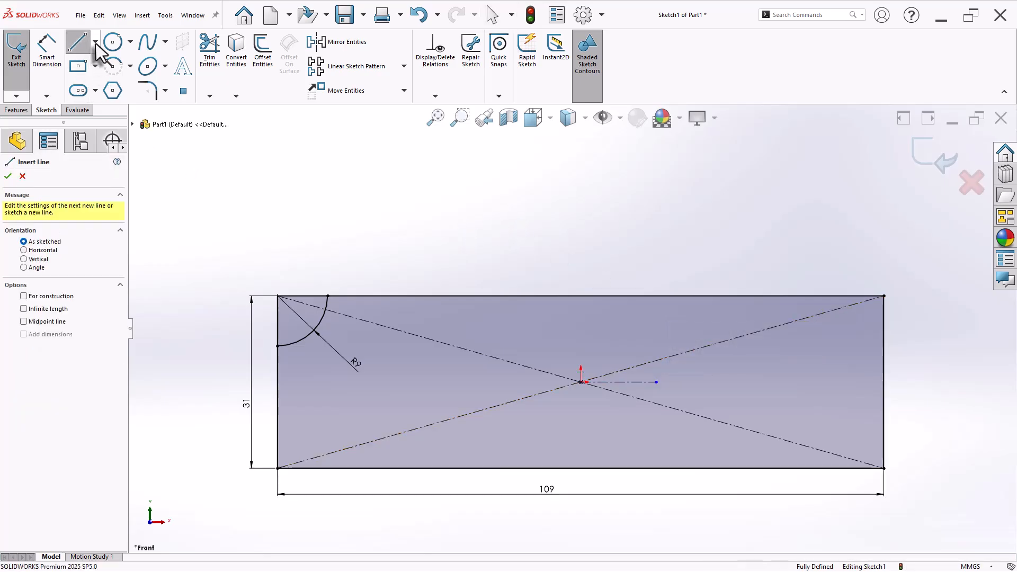
left_click(95, 44)
left_click(100, 74)
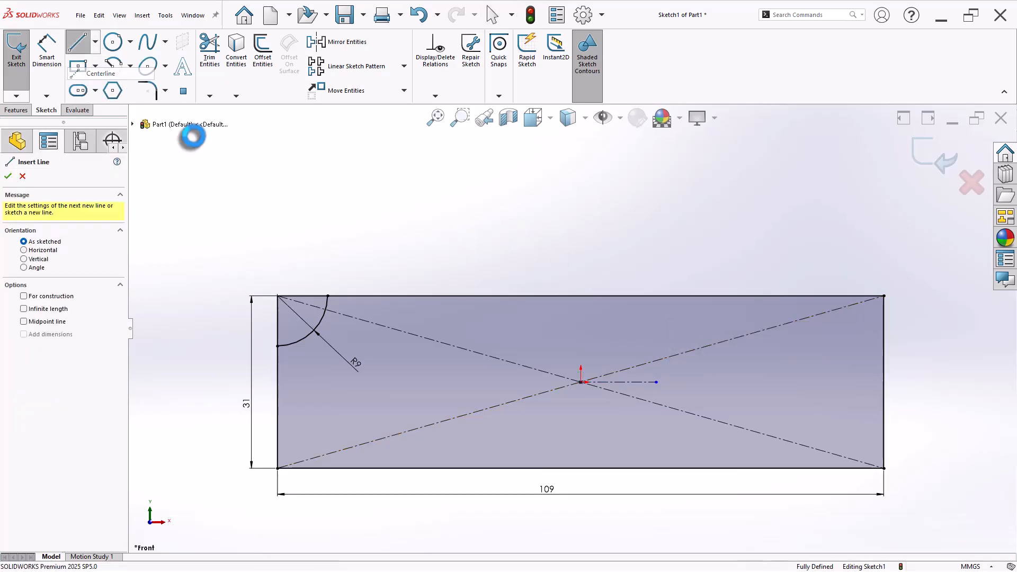
left_click(581, 382)
left_click(581, 332)
key("Escape")
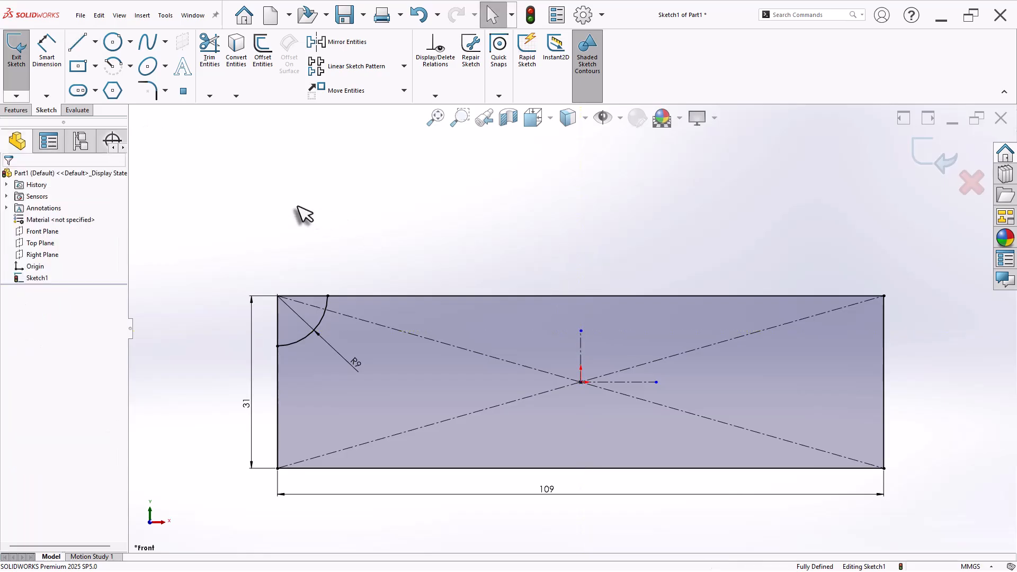
Step: Mirror the upper-left corner arc about the horizontal centerline to the lower-left corner
left_click(342, 41)
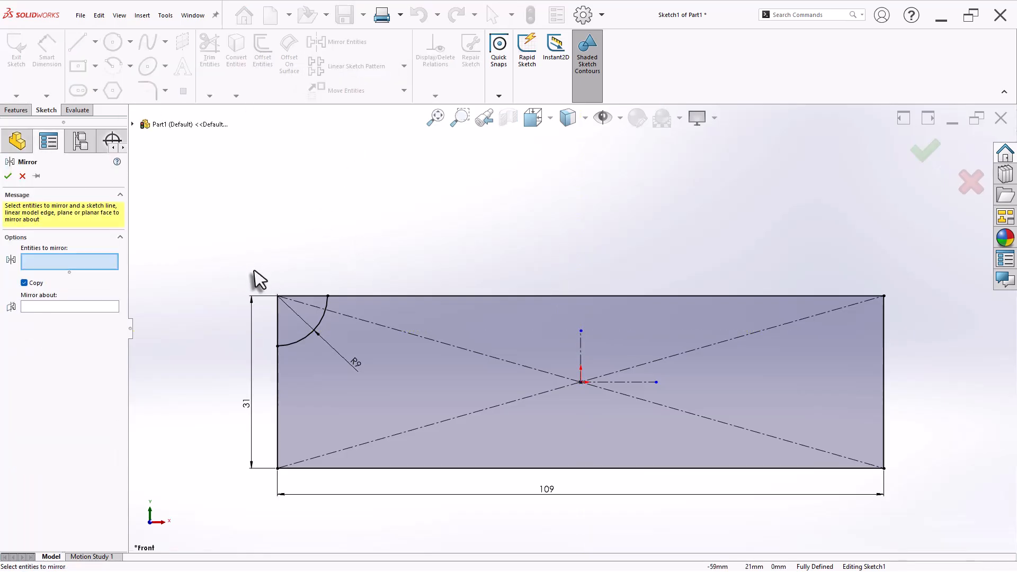
left_click_drag(254, 270, 366, 387)
right_click(366, 386)
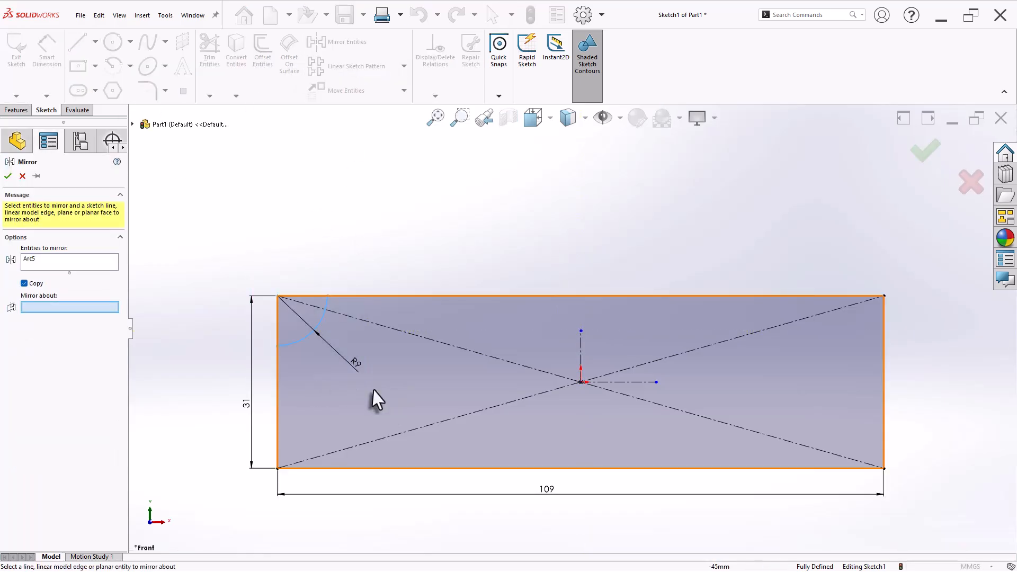
left_click(621, 382)
right_click(610, 381)
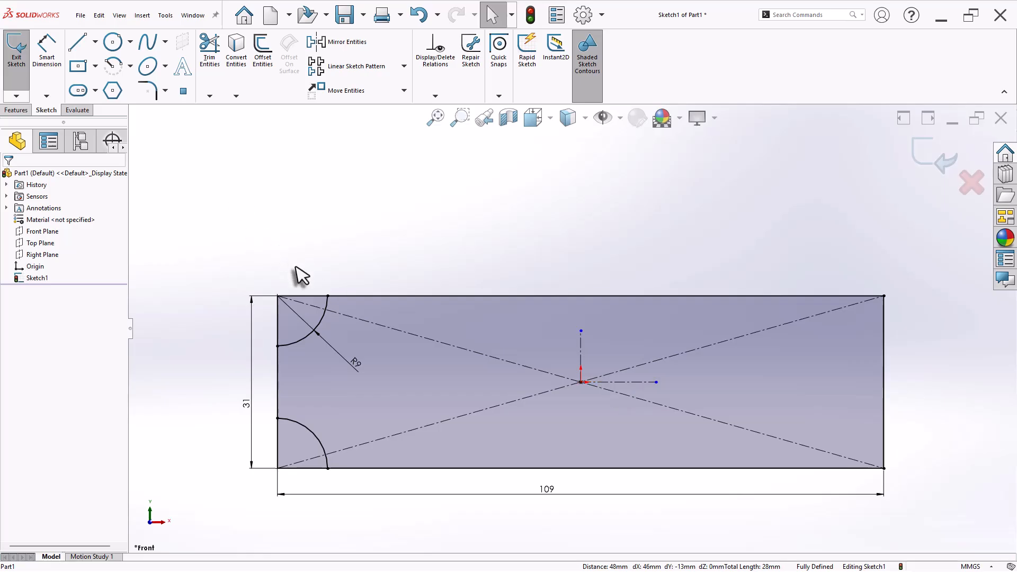
Step: Mirror both left corner arcs about the vertical centerline to the rectangle's right corners
left_click(319, 322)
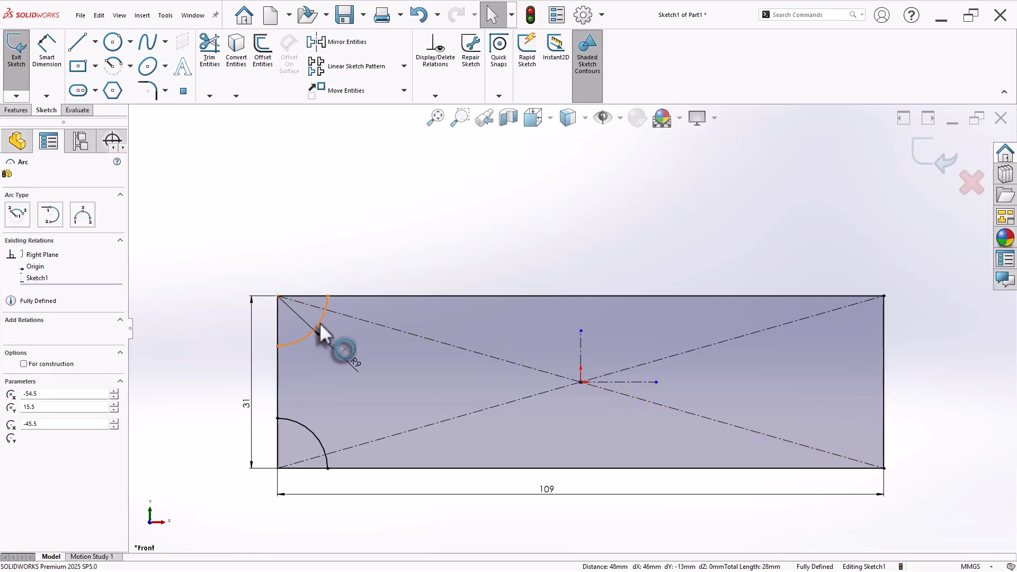
left_click(318, 440, "ctrl")
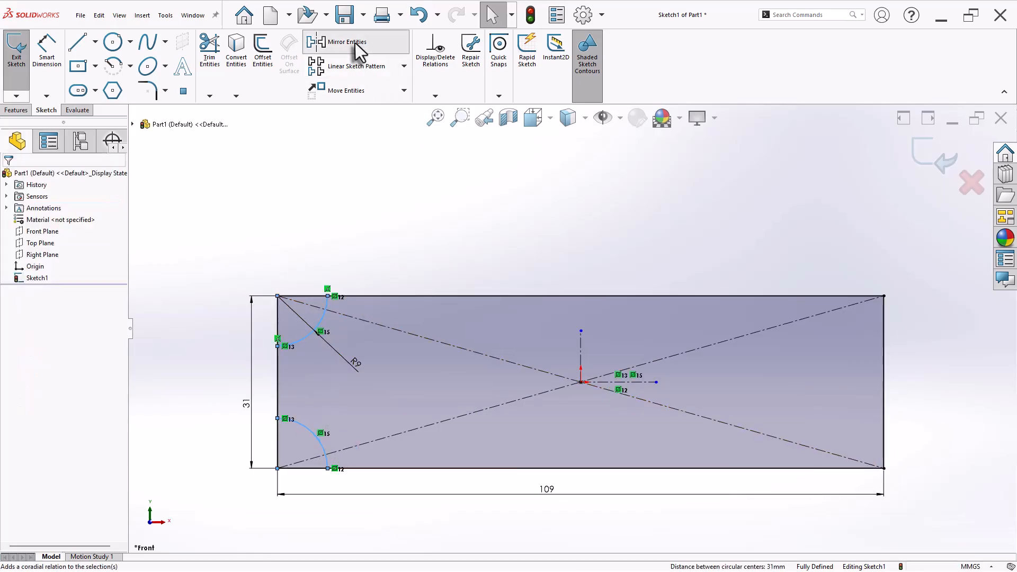
left_click(347, 42)
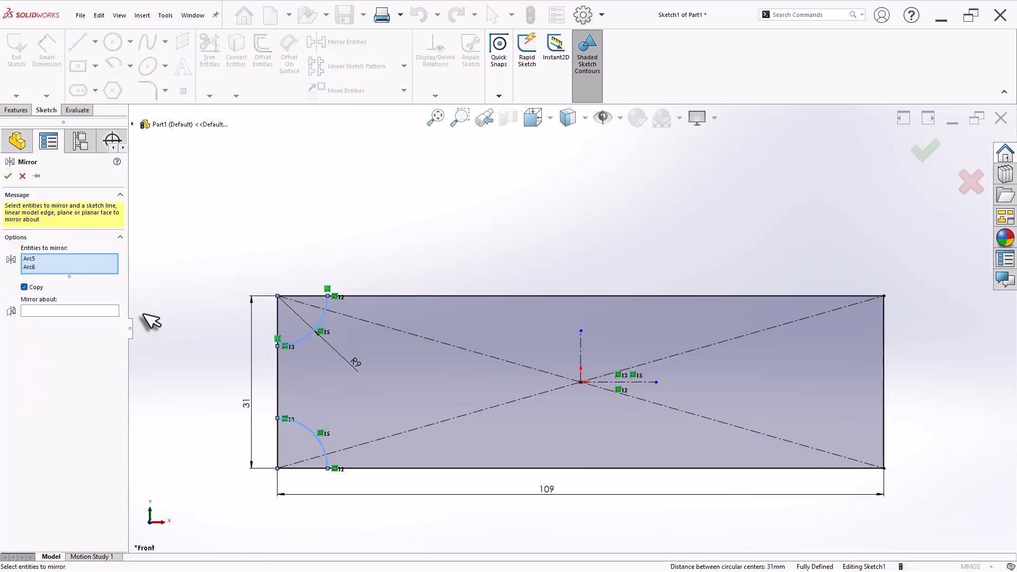
left_click(581, 357)
right_click(581, 350)
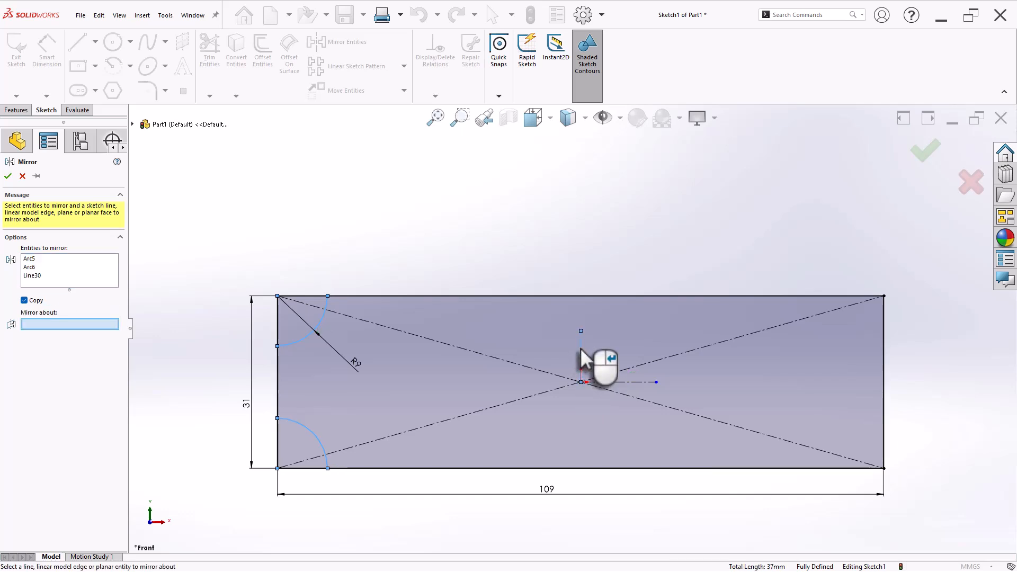
left_click(35, 278)
right_click(40, 286)
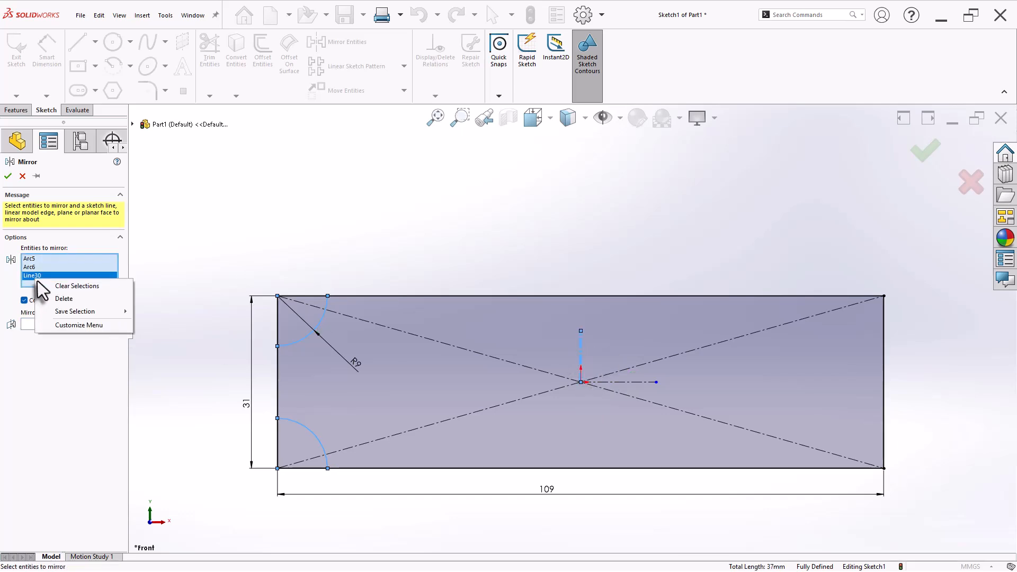
left_click(59, 297)
left_click(68, 316)
left_click(582, 349)
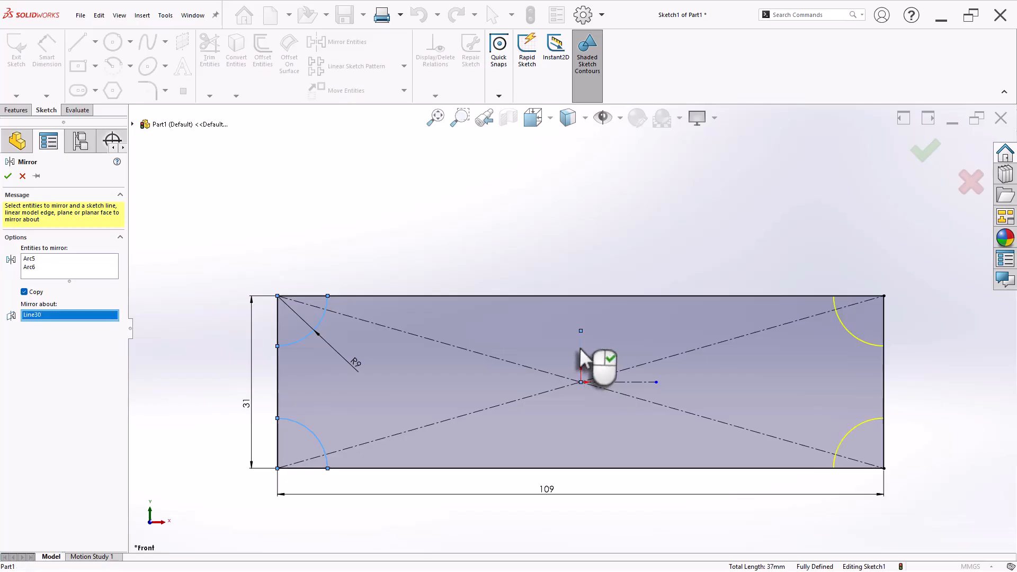
right_click(582, 348)
Step: Trim the rectangle's edge segments at the upper-left corner back to the R9 arc, keeping trimmed entities as construction geometry
scroll(912, 350, "down", 1)
scroll(380, 397, "up", 1)
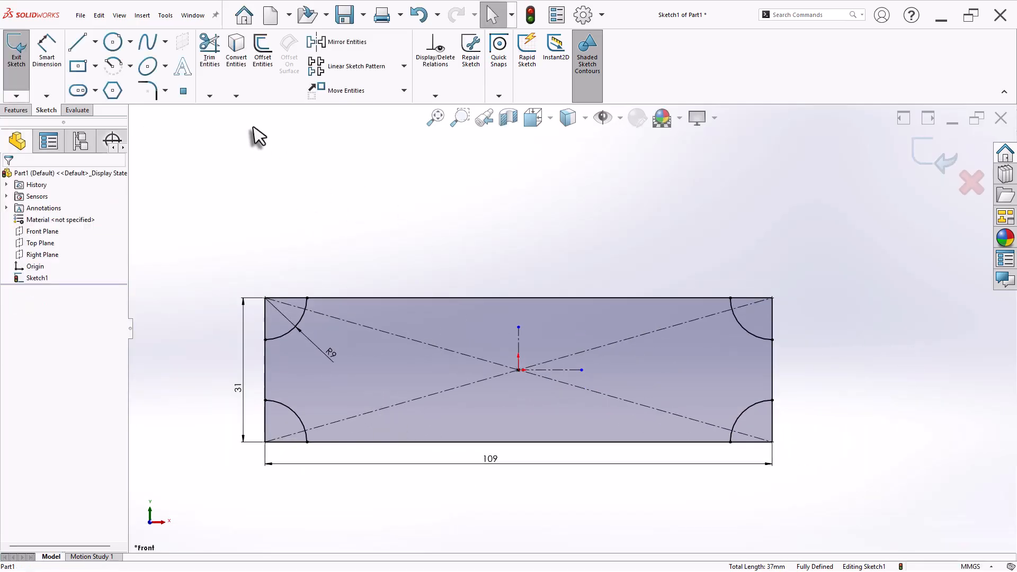
left_click(214, 100)
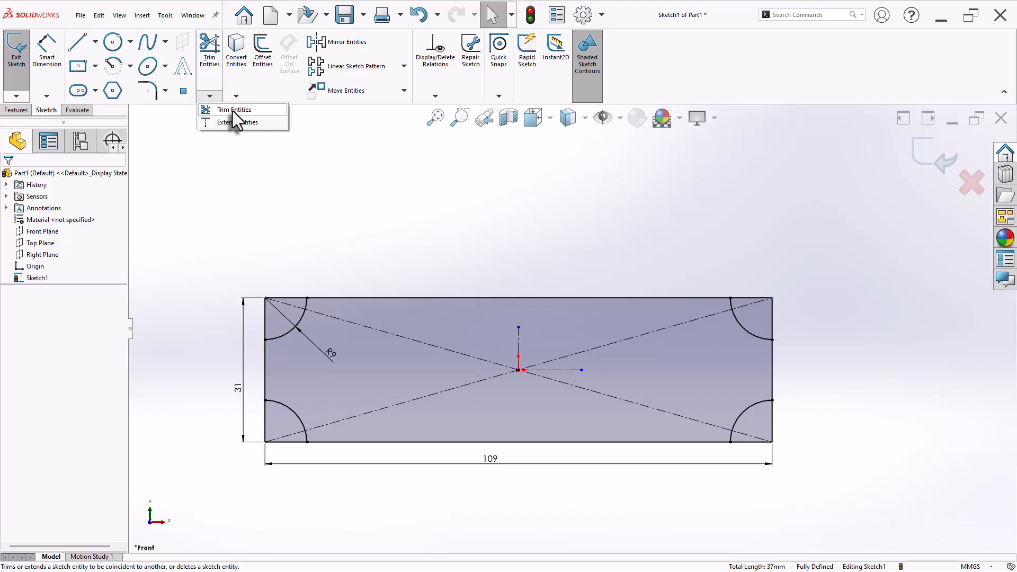
left_click(233, 111)
scroll(339, 345, "down", 5)
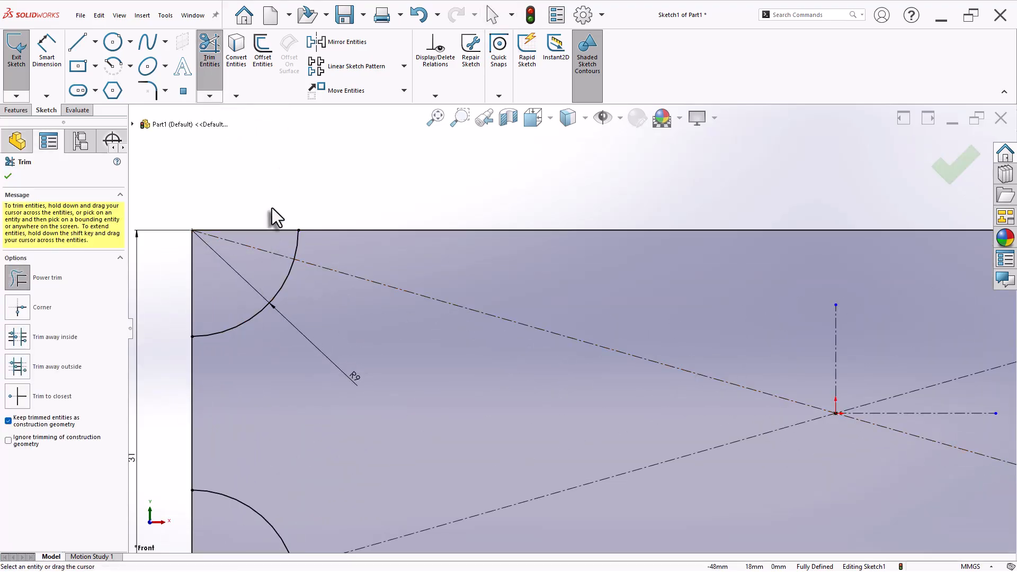
left_click_drag(271, 209, 273, 235)
left_click_drag(220, 290, 189, 301)
Step: Trim the rectangle's vertical and horizontal edge segments at the lower-left corner back to the mirrored arc
scroll(435, 386, "up", 5)
scroll(460, 453, "down", 5)
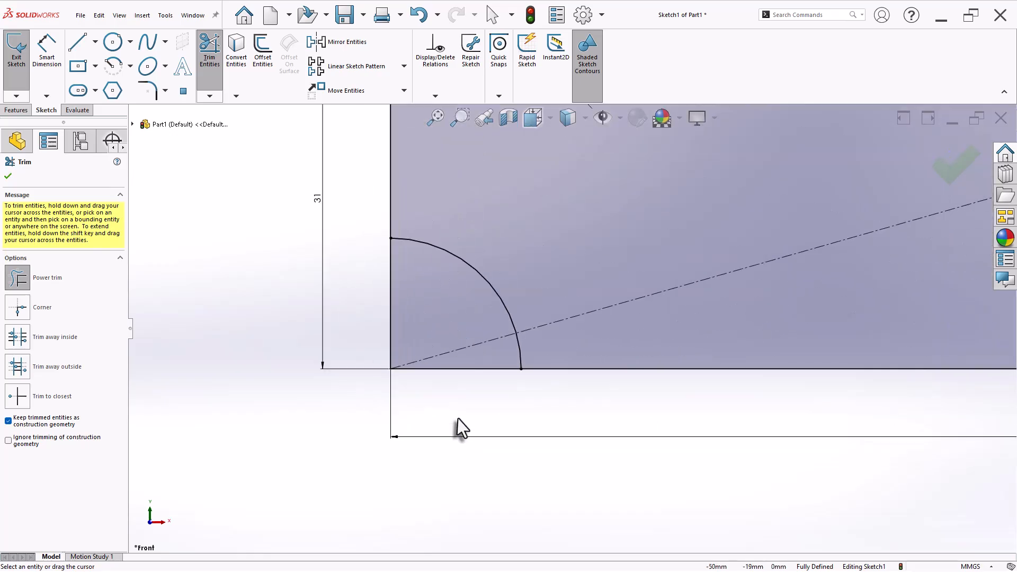
left_click_drag(375, 311, 392, 305)
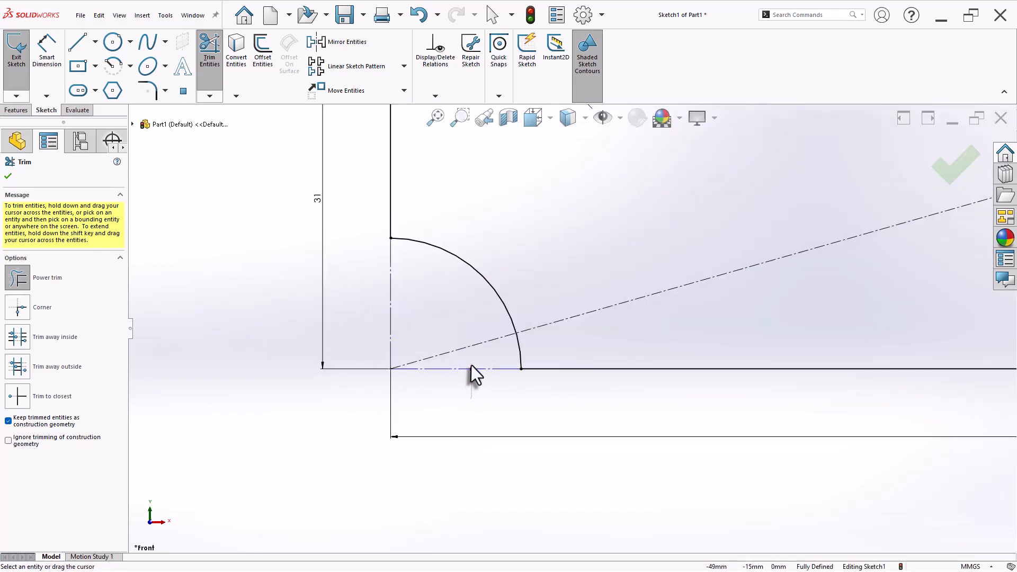
left_click_drag(472, 371, 507, 391)
Step: Trim the rectangle's edge segments at both right corners back to their arcs and finish trimming
scroll(705, 341, "up", 5)
scroll(880, 268, "down", 4)
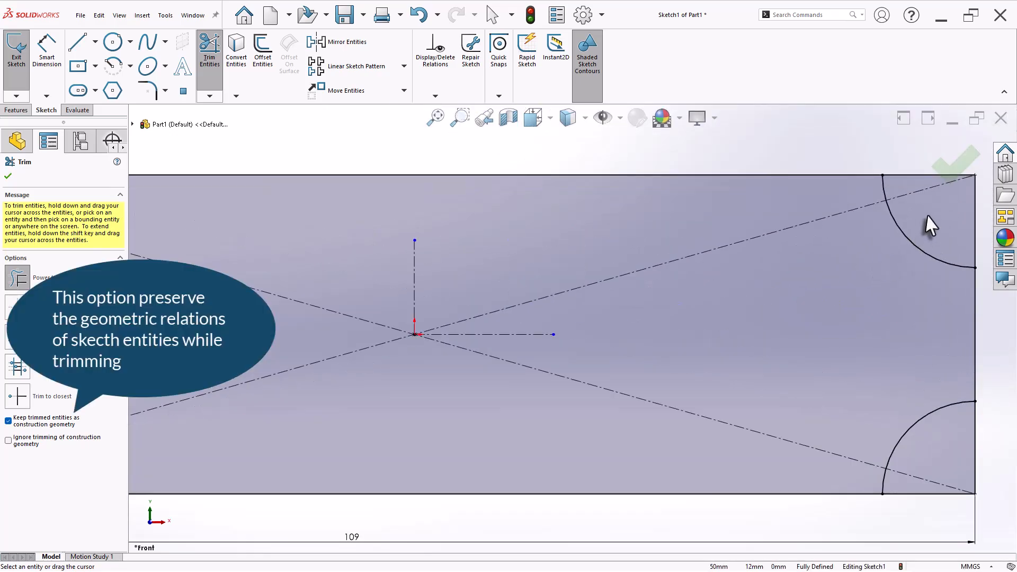
scroll(933, 339, "up", 1)
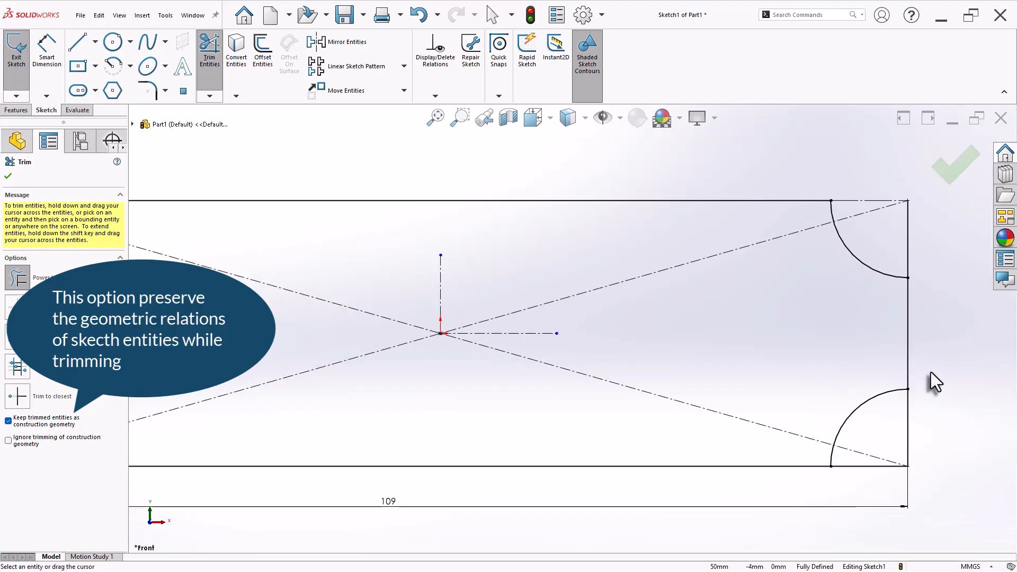
left_click_drag(930, 248, 894, 249)
left_click_drag(924, 419, 902, 432)
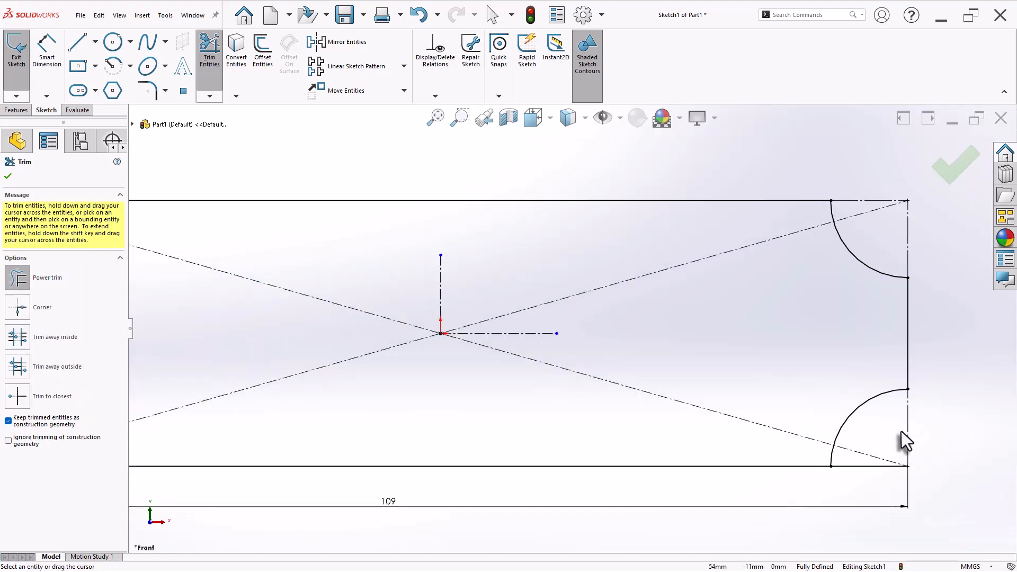
left_click_drag(857, 484, 849, 465)
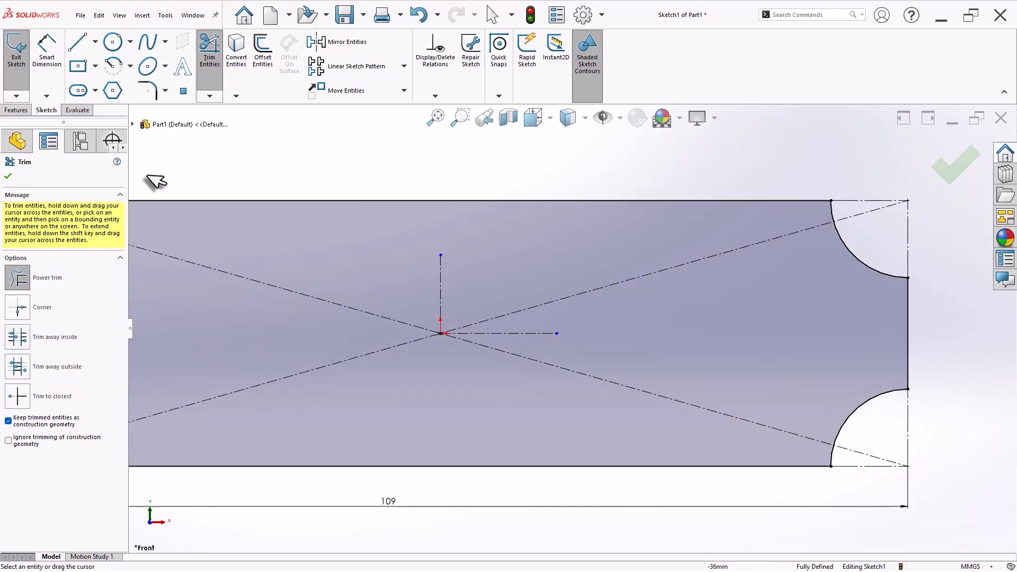
left_click(8, 176)
key("z")
key("z")
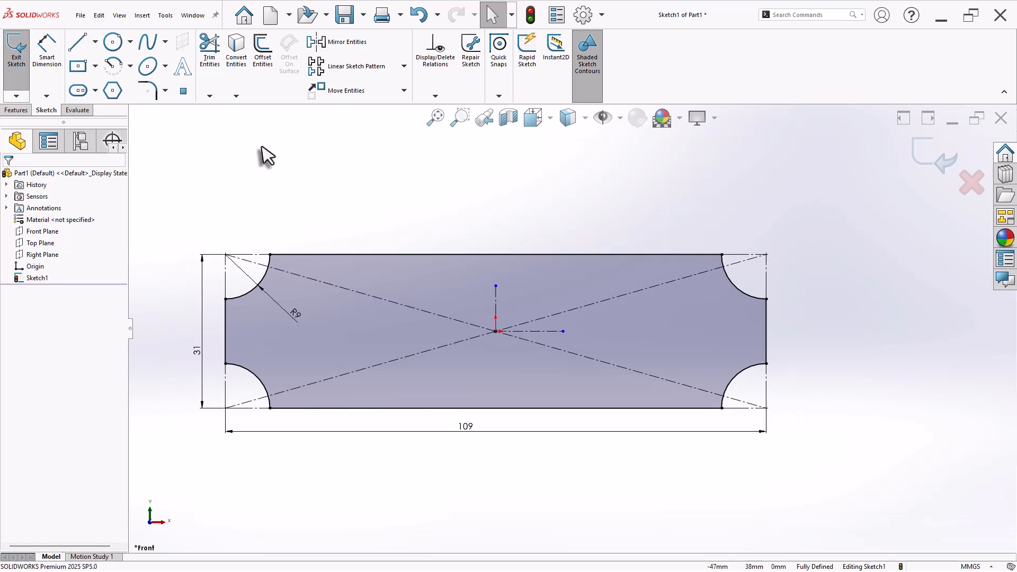
Step: Add 3.75 mm sketch fillets to all eight corners where the cutout arcs meet the straight edges
left_click(156, 90)
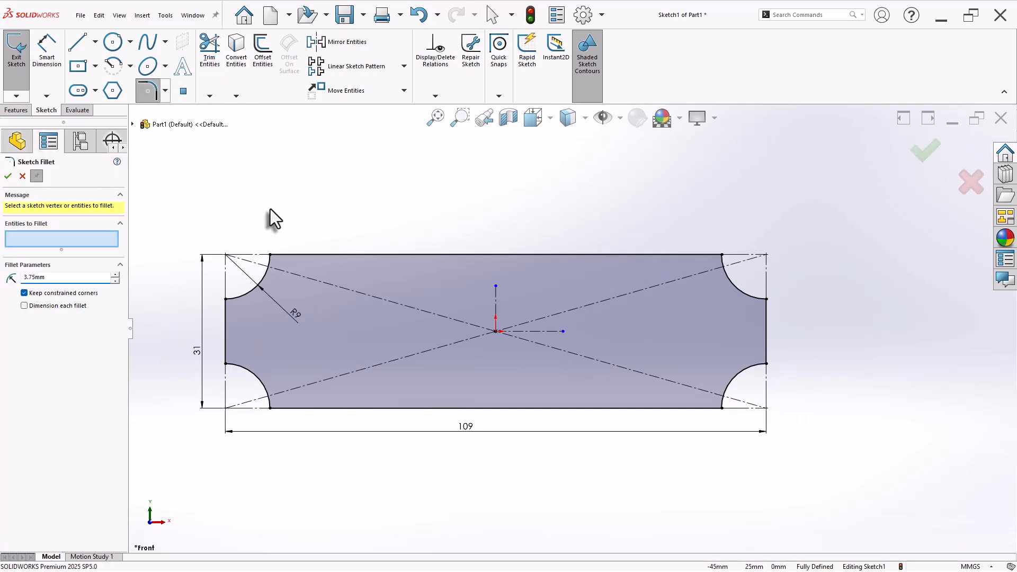
left_click(270, 256)
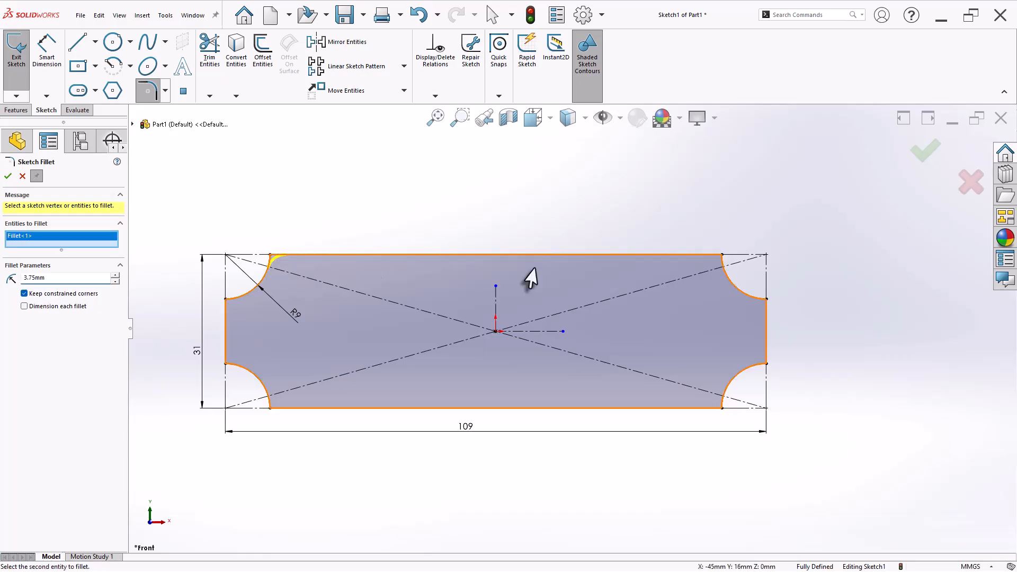
left_click(722, 256)
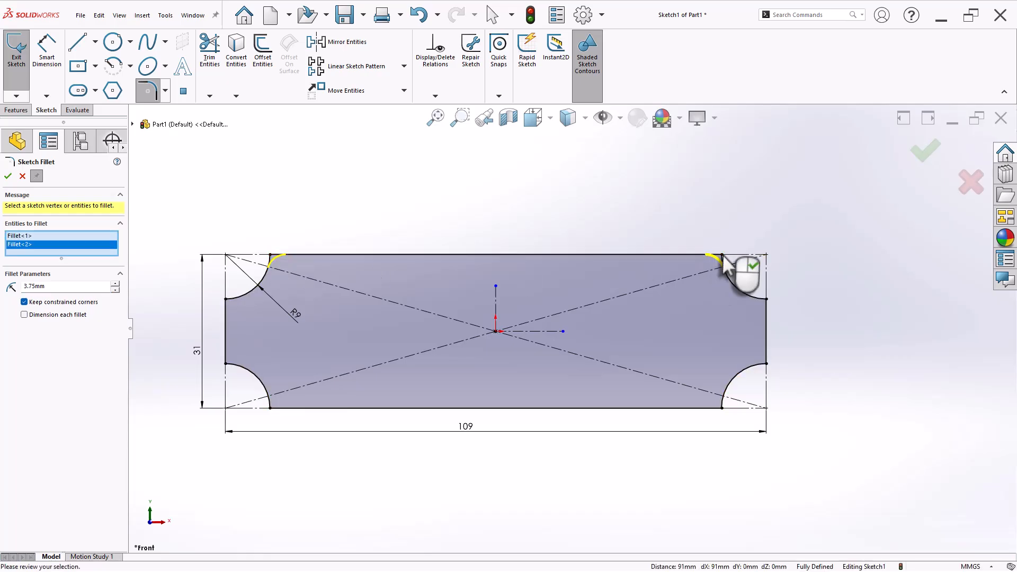
left_click(766, 300)
left_click(767, 363)
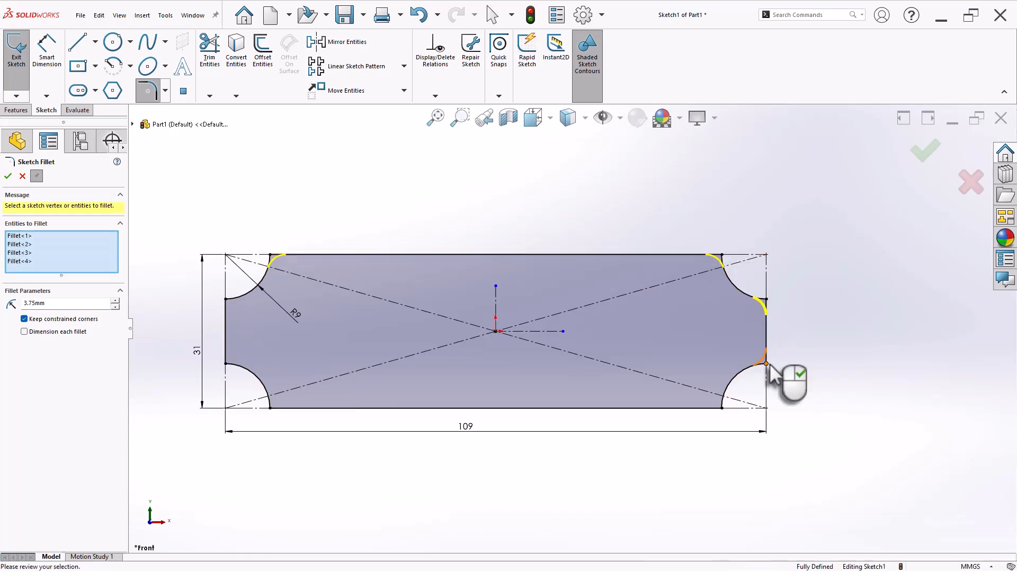
left_click(722, 408)
left_click_drag(178, 282, 295, 423)
right_click(297, 423)
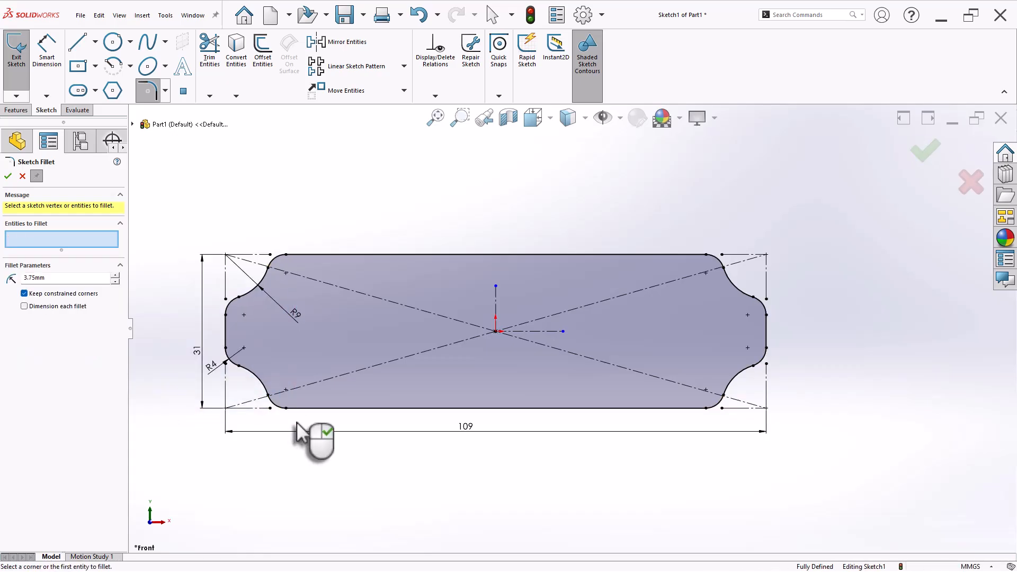
right_click(296, 423)
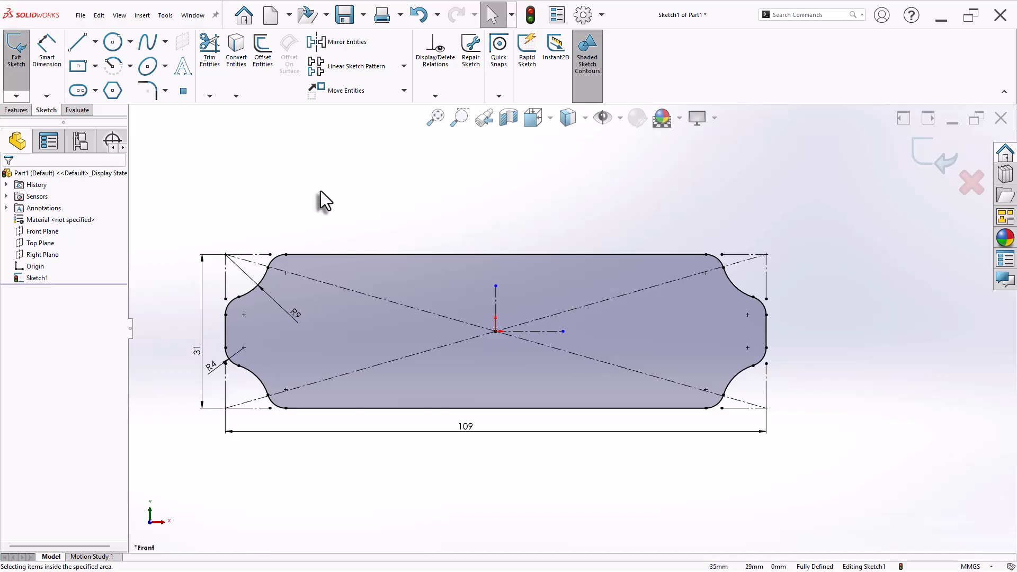
Step: Sketch a 5 mm diameter circle inside the plate near its left edge, level with the origin
left_click(112, 42)
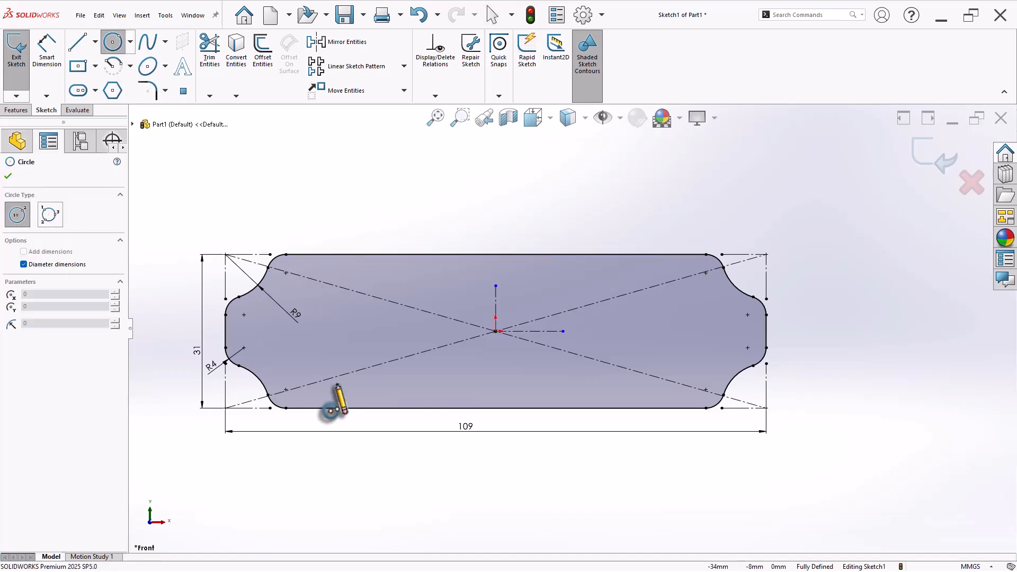
left_click(280, 331)
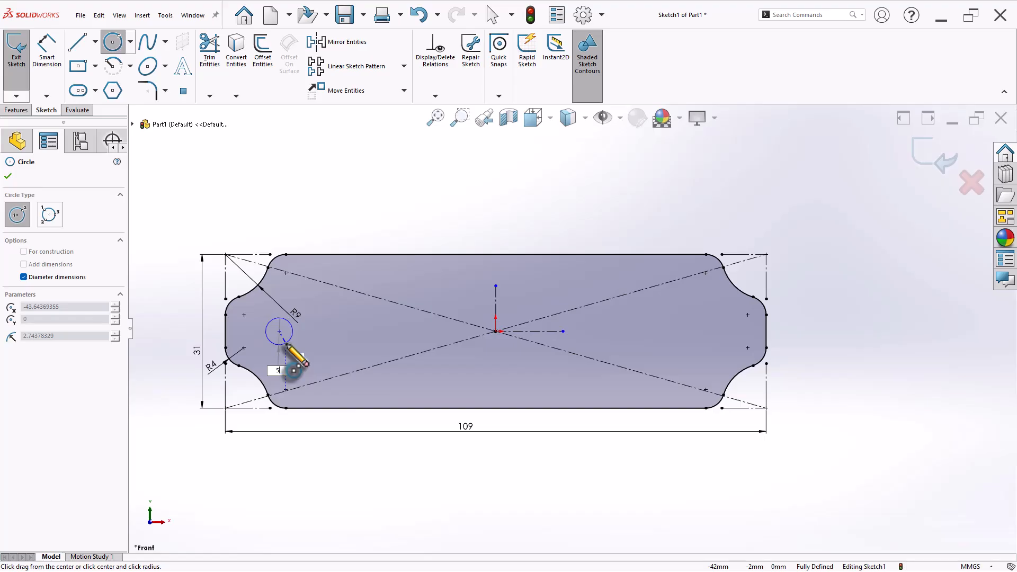
type("5")
key("Return")
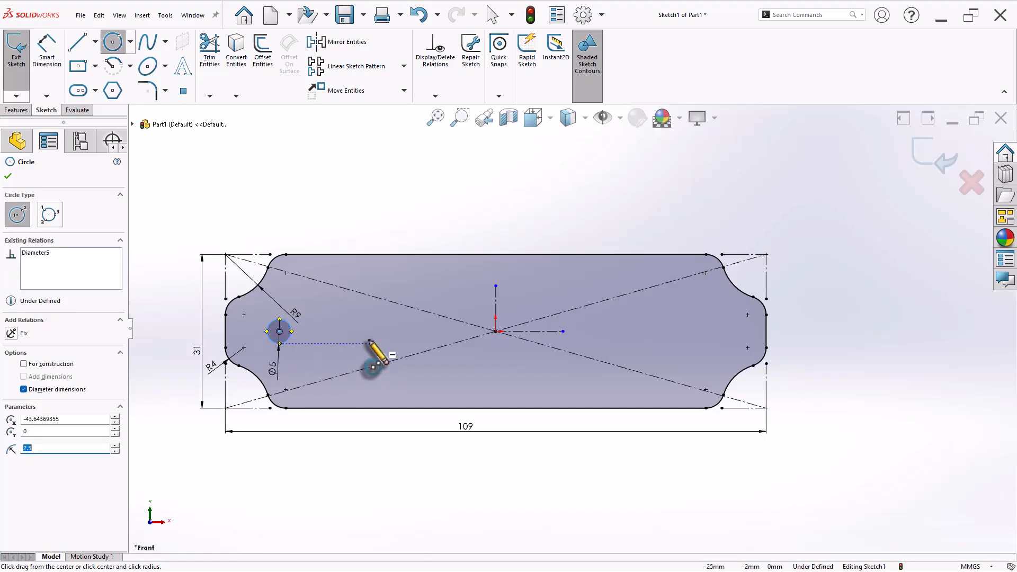
right_click(313, 211)
left_click(319, 207)
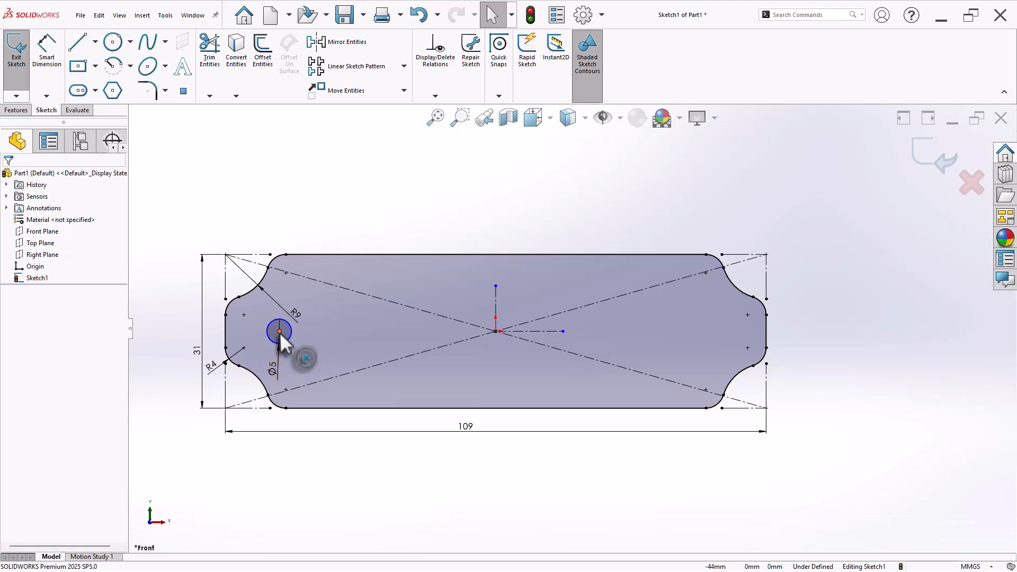
Step: Add a horizontal relation between the circle's center and the origin
left_click(280, 331)
left_click(497, 332, "ctrl")
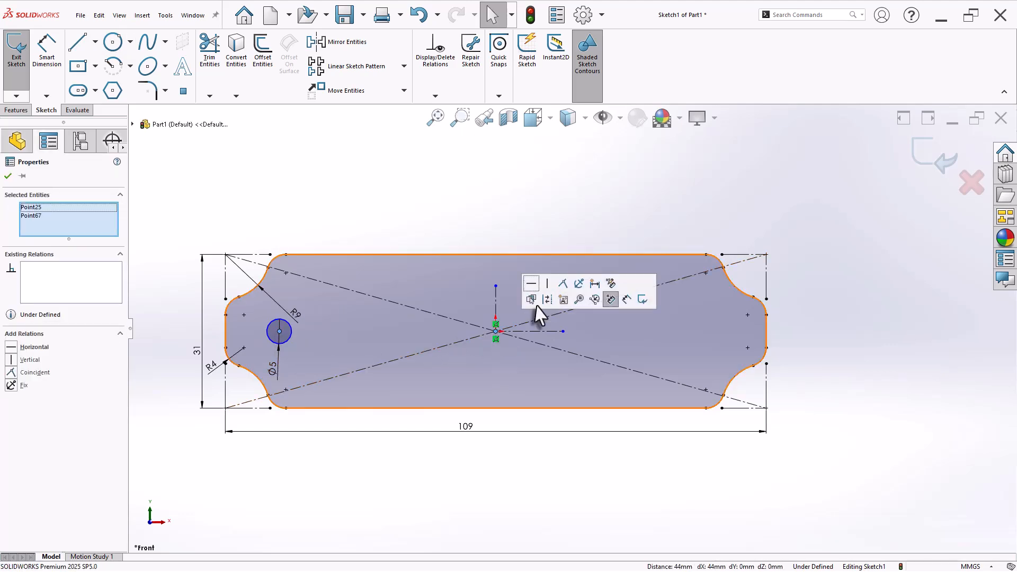
left_click(532, 286)
left_click(423, 202)
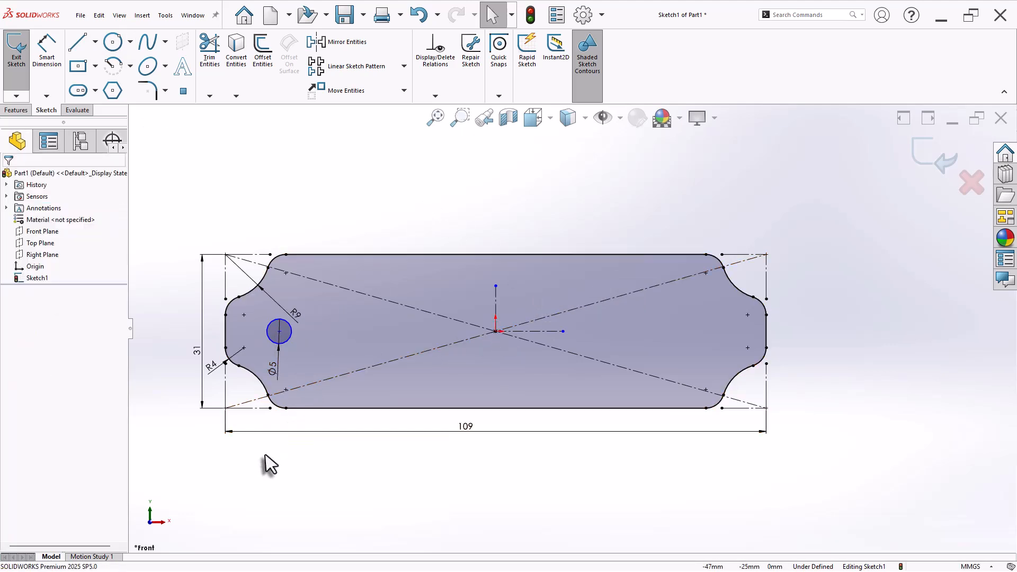
Step: Dimension the circle's center 9 mm from the plate's left edge
right_click_drag(213, 524, 210, 461)
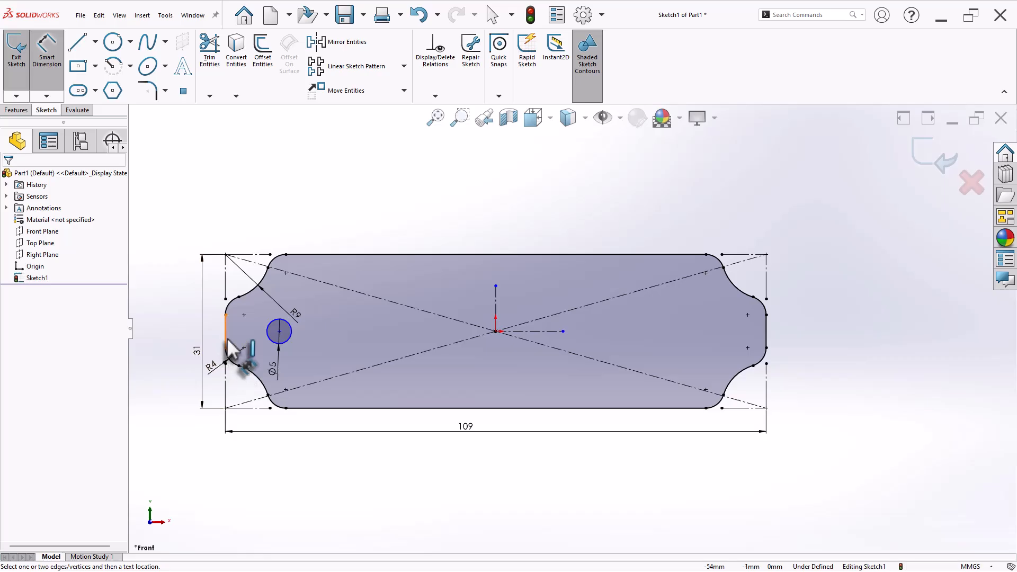
left_click(226, 340)
left_click(279, 332)
left_click(258, 454)
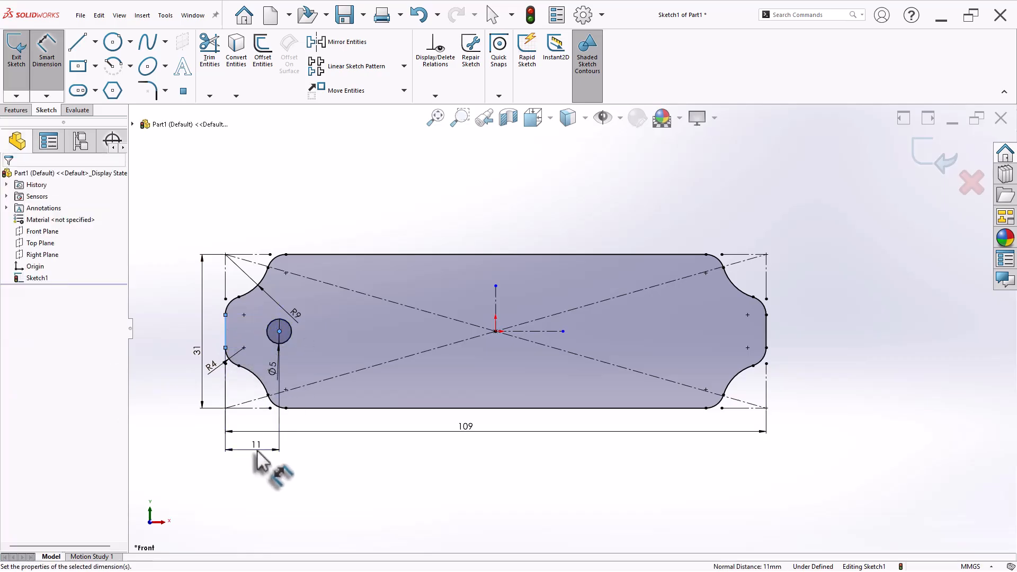
type("9")
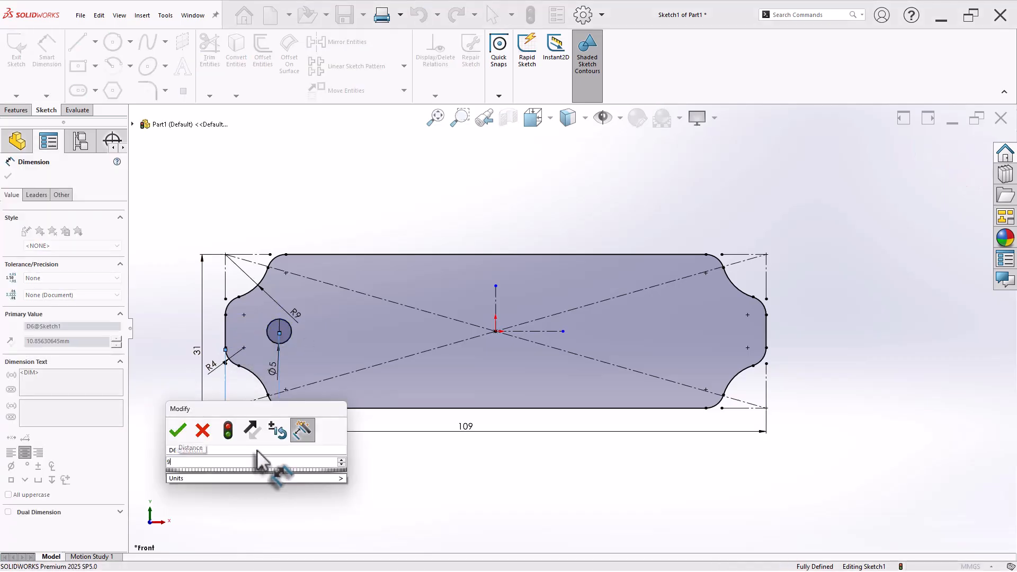
key("Return")
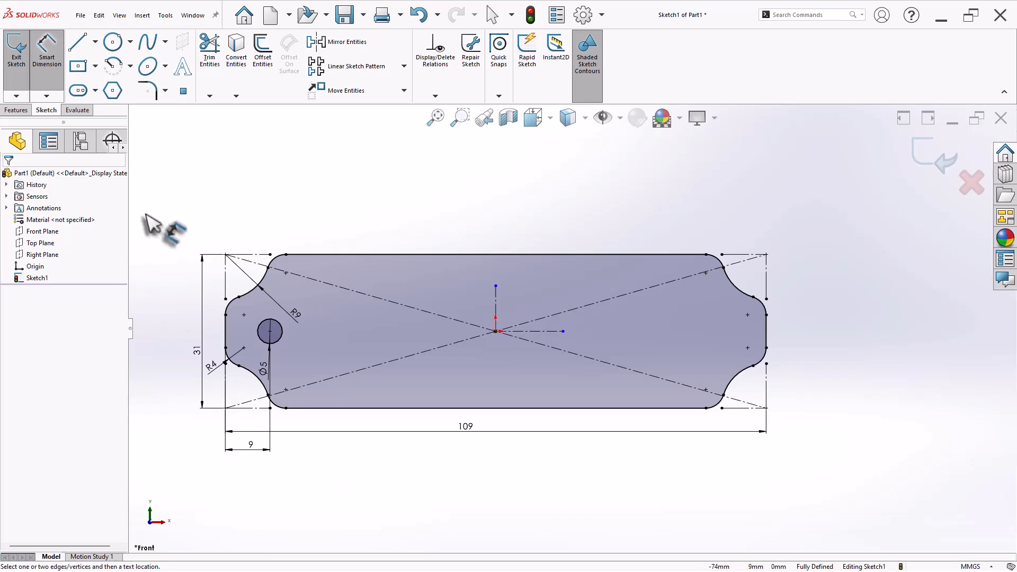
right_click(186, 194)
left_click(210, 214)
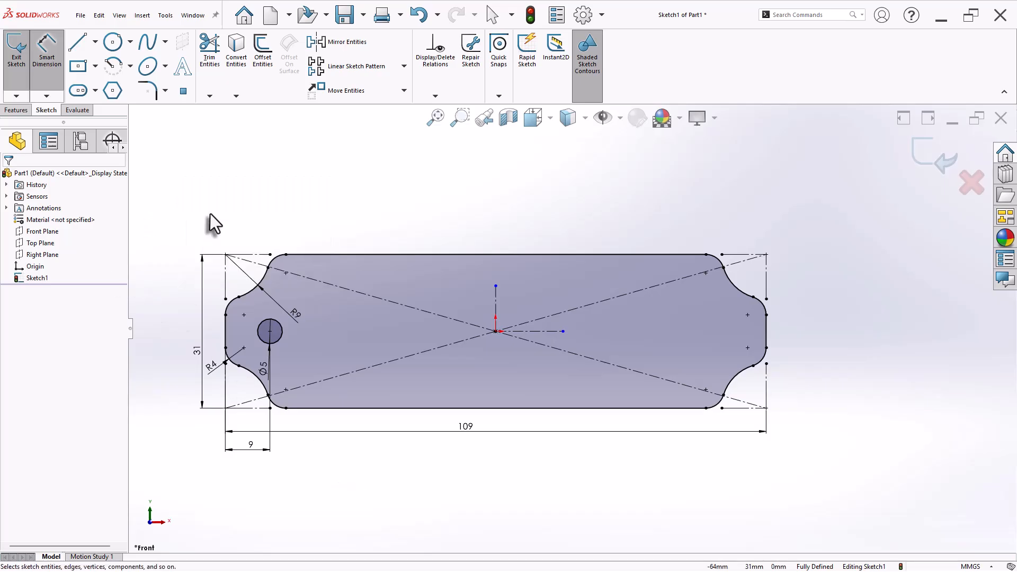
Step: Convert the 5 mm circle to construction geometry and mirror it about the vertical centerline to the right side
left_click(281, 337)
left_click(331, 308)
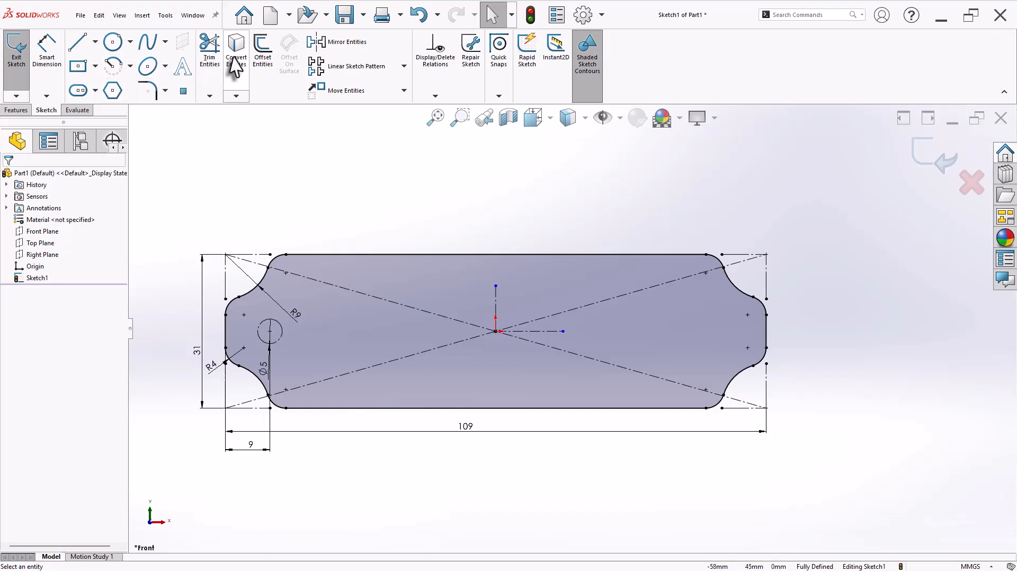
left_click(334, 40)
left_click(281, 341)
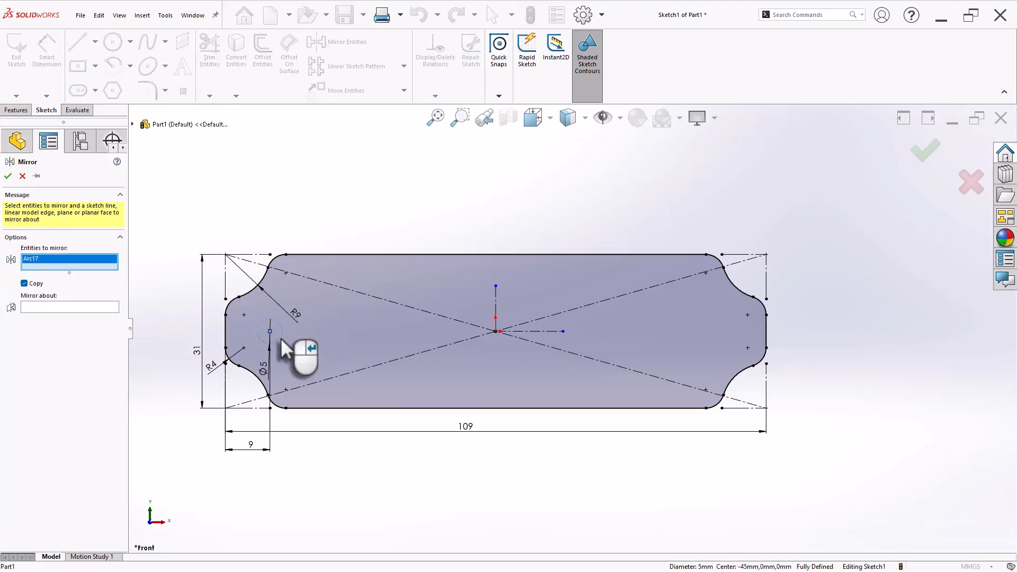
right_click(281, 341)
left_click(496, 307)
right_click(496, 308)
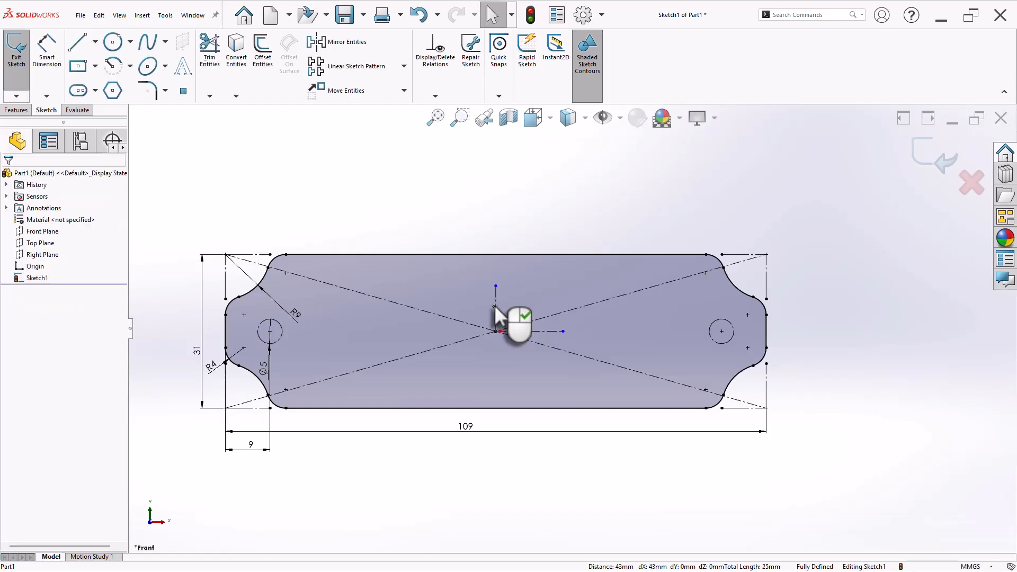
Step: Extrude the plate profile as a boss with a blind depth of 3 mm
left_click(16, 110)
left_click(19, 47)
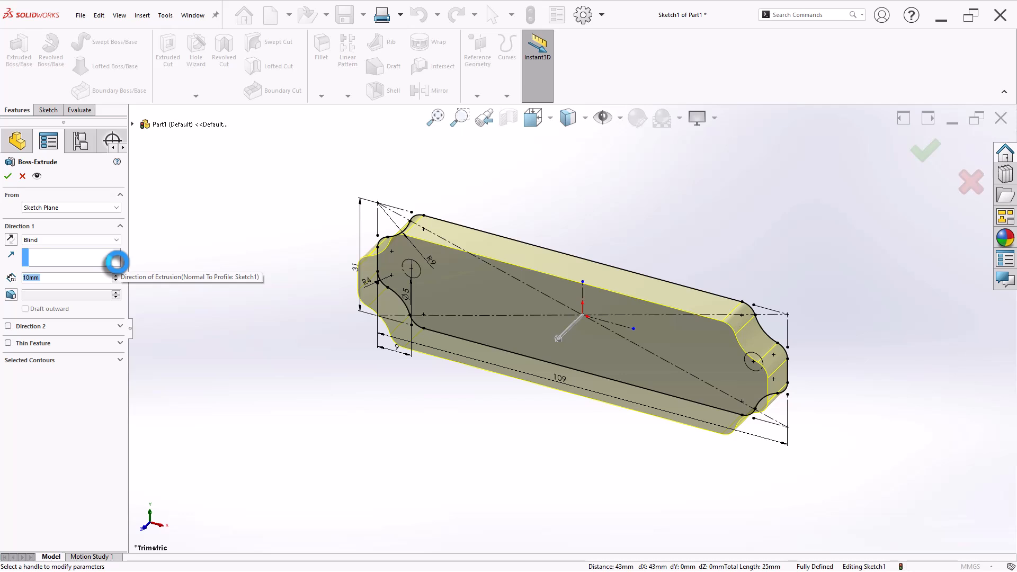
type("3")
key("Return")
key("Return")
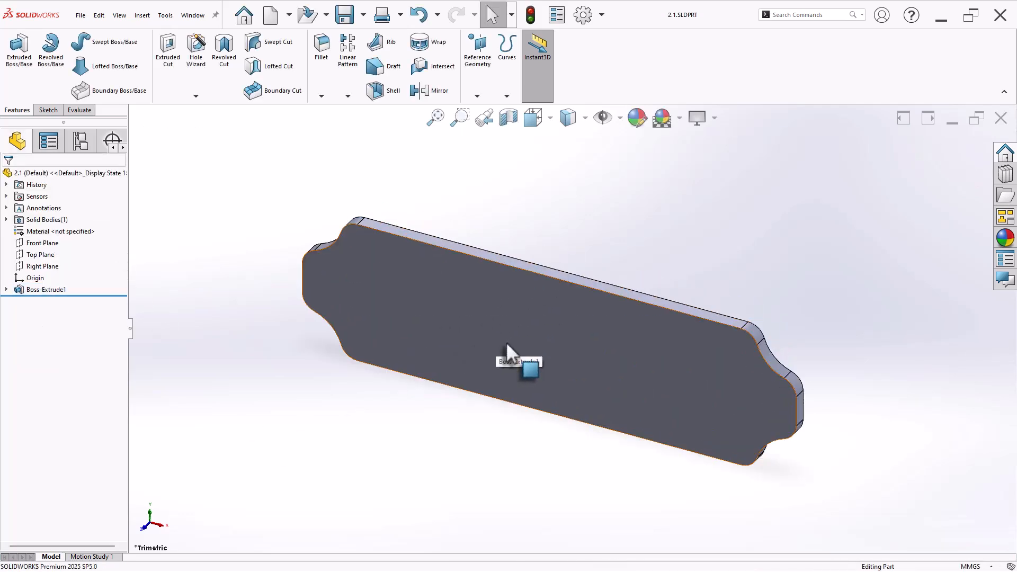
Step: Start a sketch on the plate's front face and offset its outline 1.5 mm inward
left_click(507, 342)
left_click(553, 318)
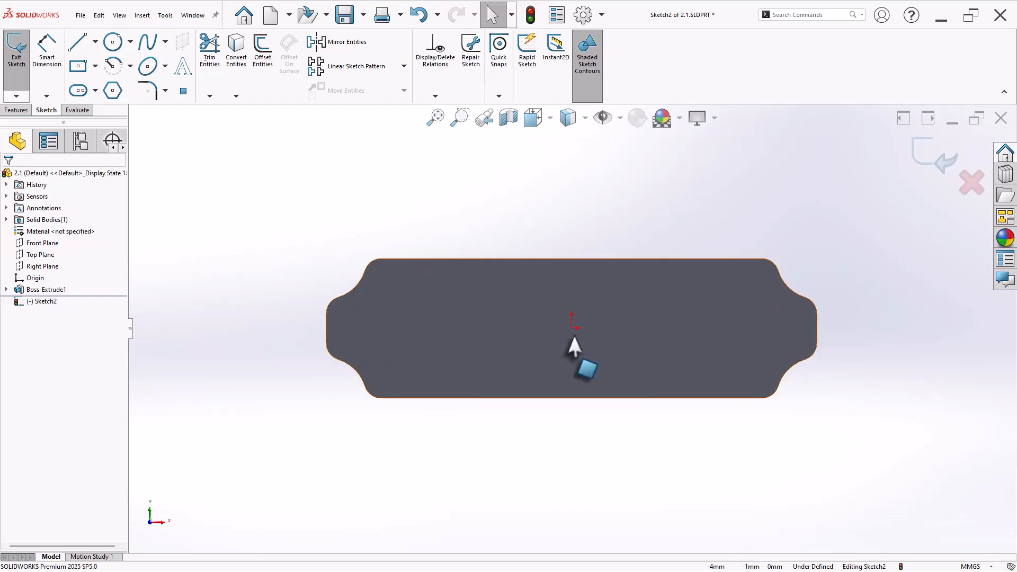
scroll(859, 306, "down", 1)
left_click(263, 52)
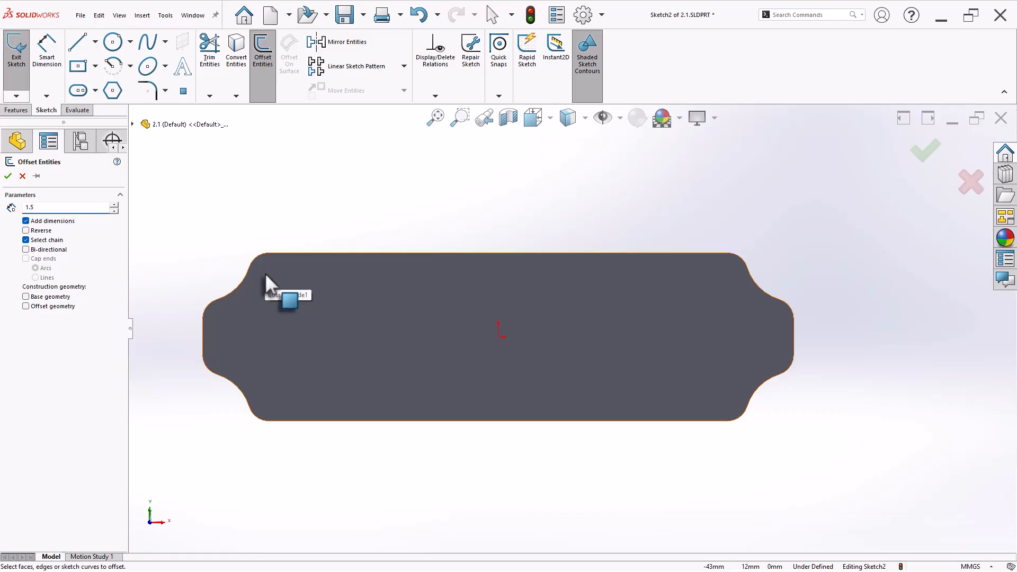
left_click(452, 343)
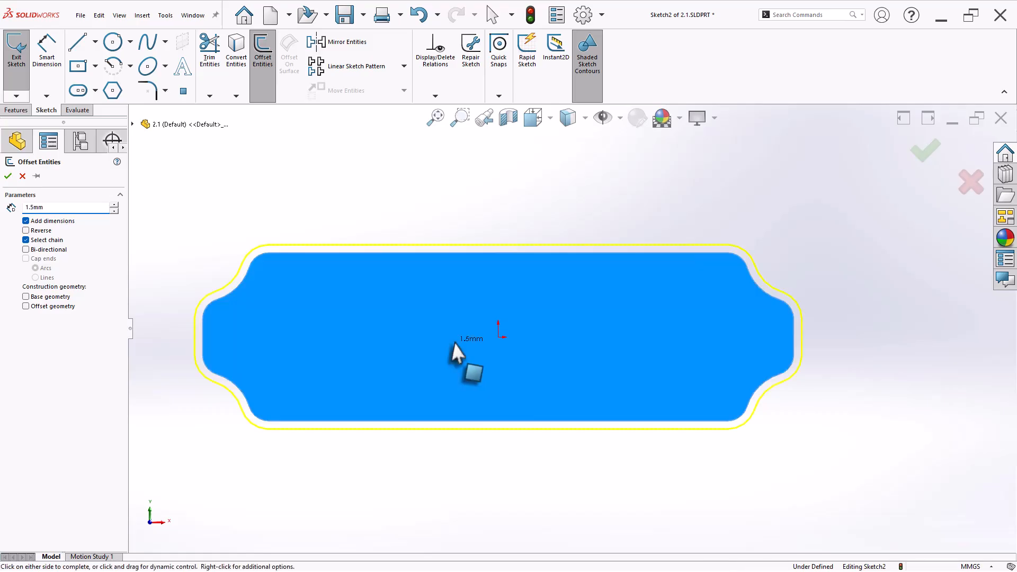
left_click(26, 231)
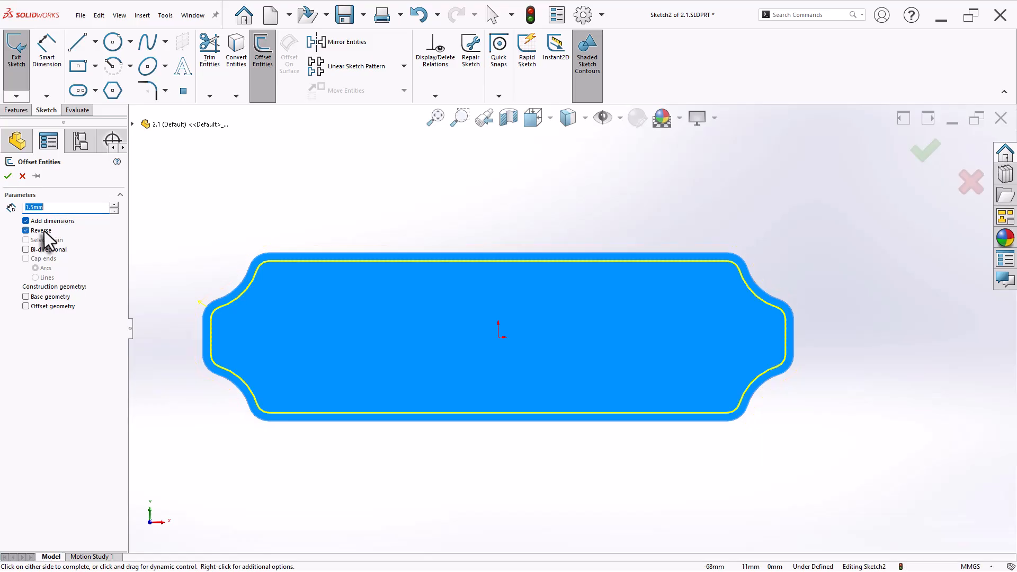
left_click(8, 176)
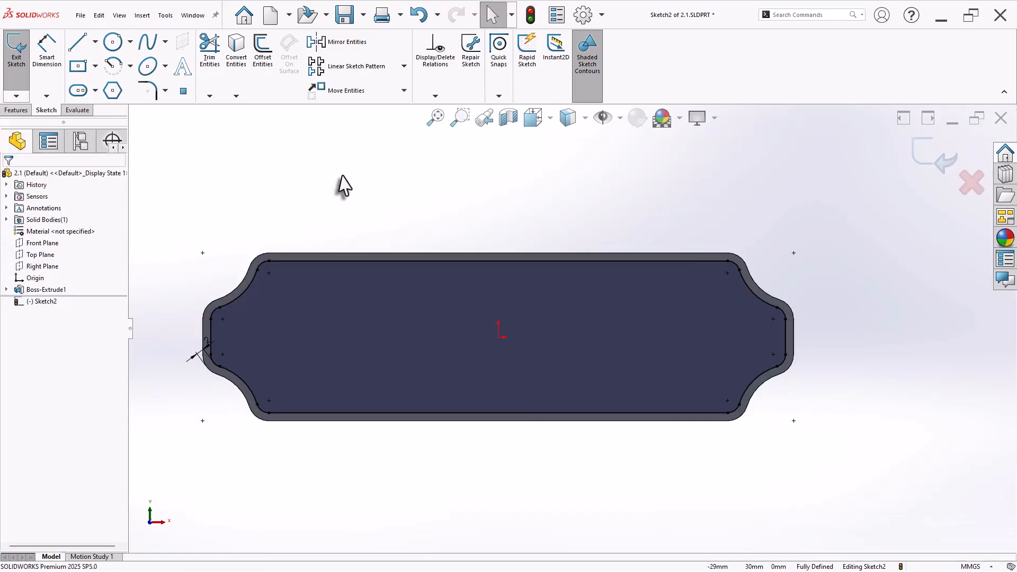
Step: Cut the offset profile into the plate using Offset From Surface, ending 1.5 mm from the back face
left_click(17, 110)
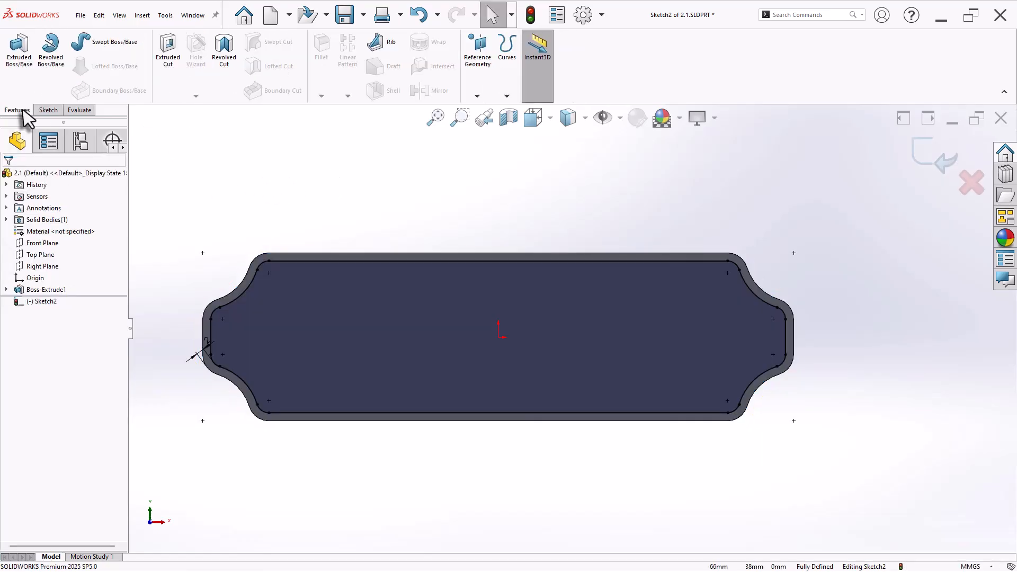
left_click(175, 68)
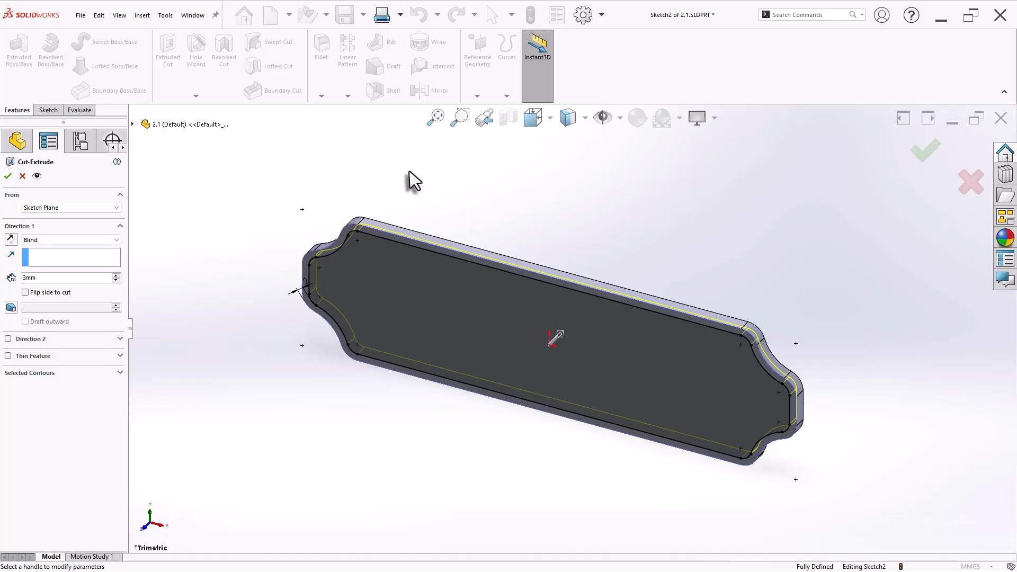
middle_click_drag(409, 182, 391, 221)
left_click(69, 241)
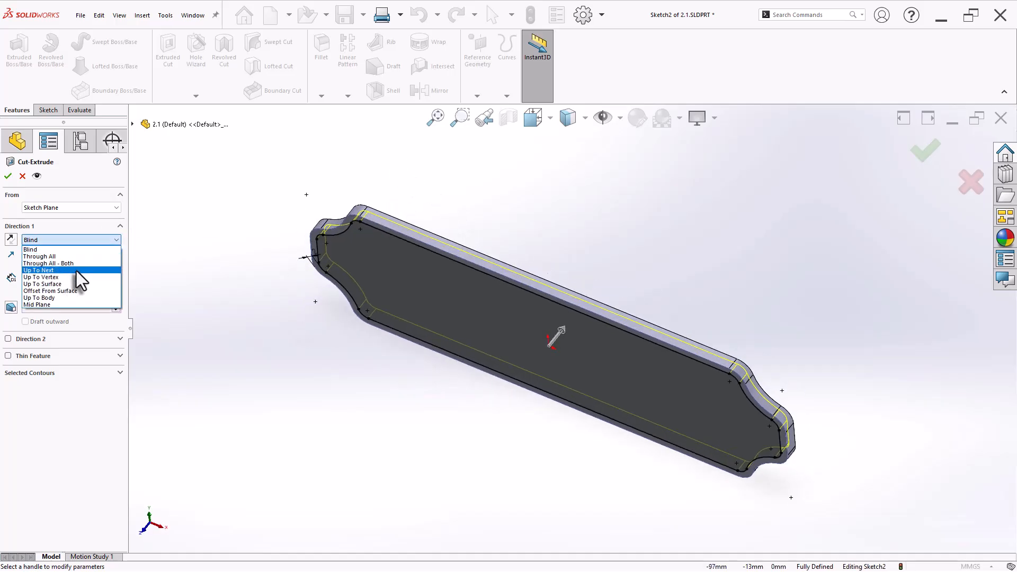
left_click(81, 291)
middle_click_drag(447, 211, 396, 266)
left_click(482, 236)
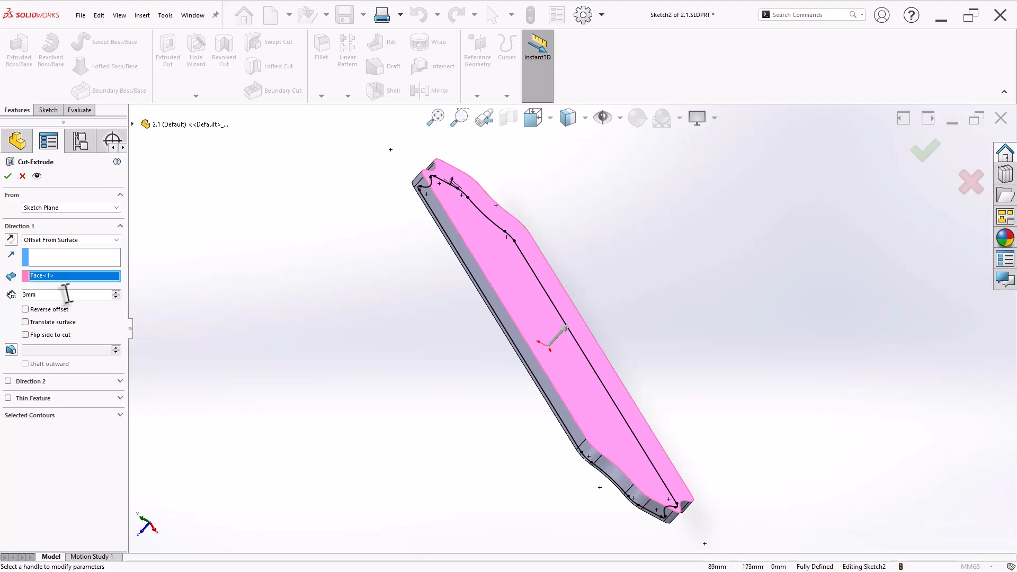
key("Return")
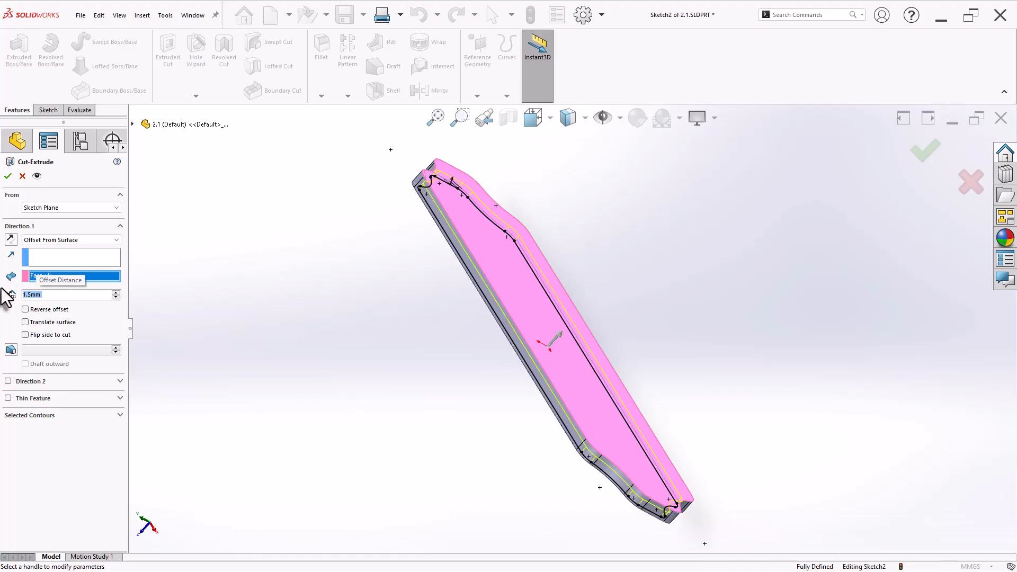
left_click(301, 326)
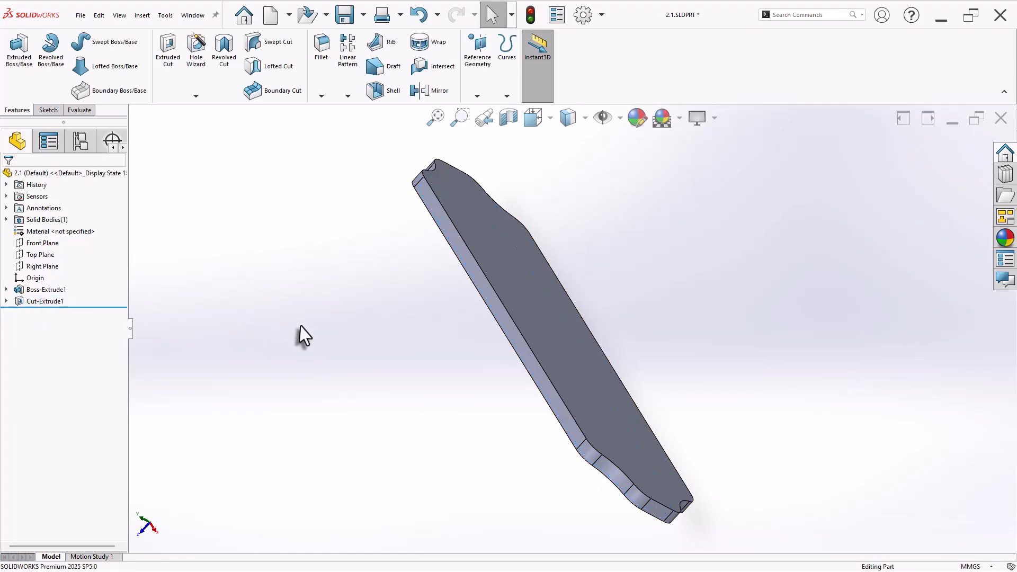
Step: Inspect the recess with a temporary section view through the Right Plane
middle_click_drag(301, 326, 318, 310)
key("ctrl+7")
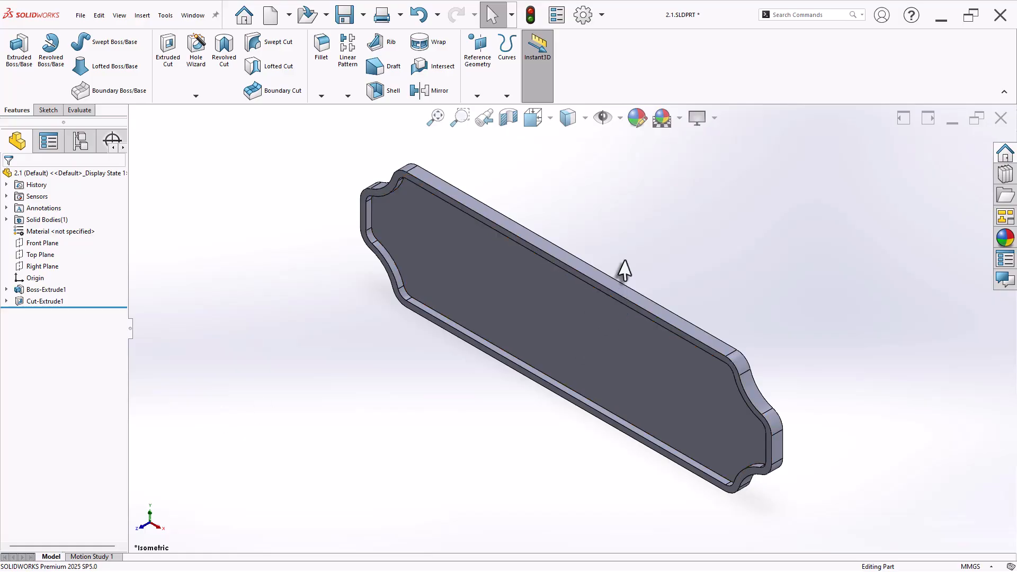
scroll(589, 206, "up", 1)
scroll(590, 206, "down", 2)
left_click(508, 117)
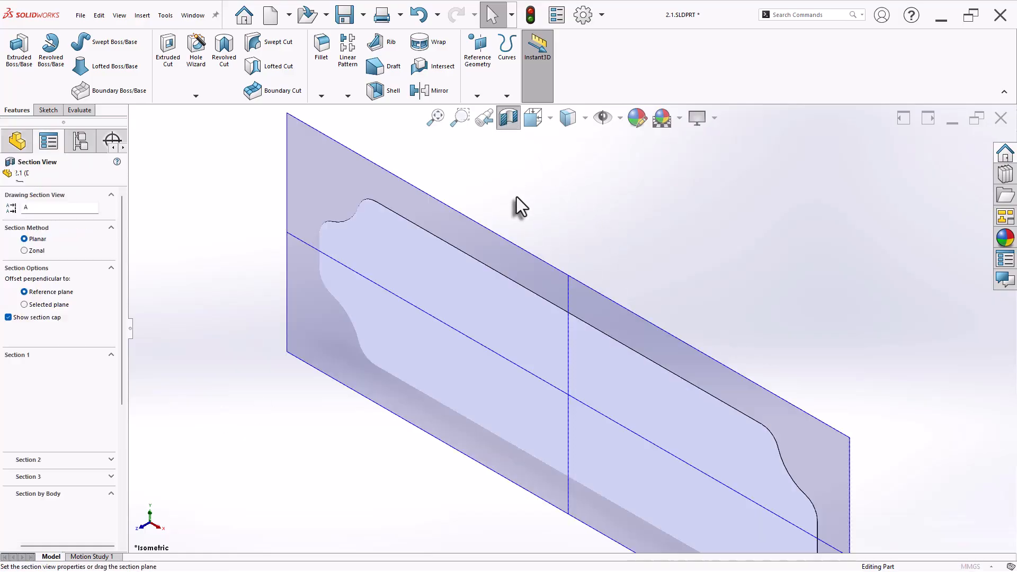
left_click(41, 369)
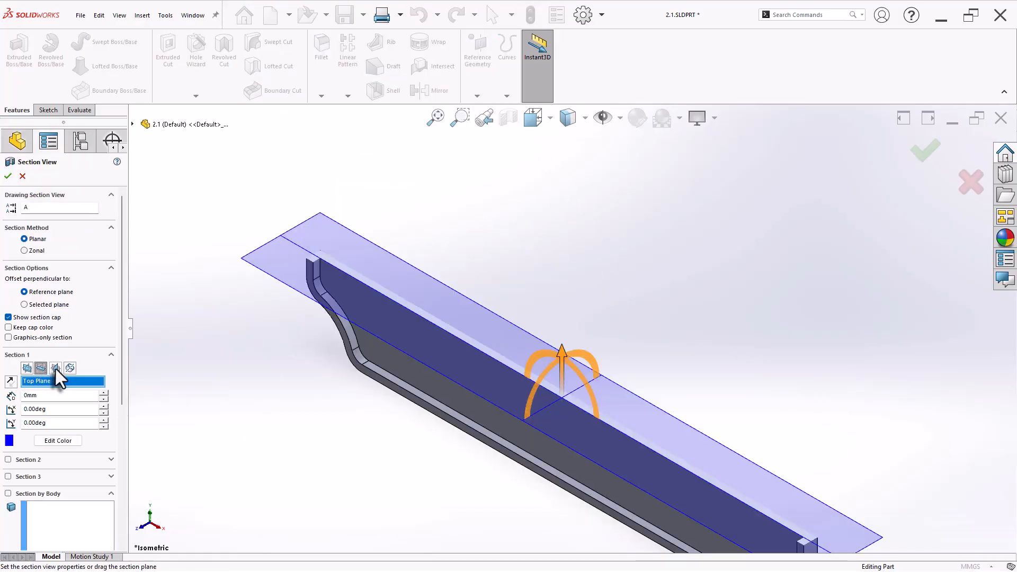
left_click(56, 368)
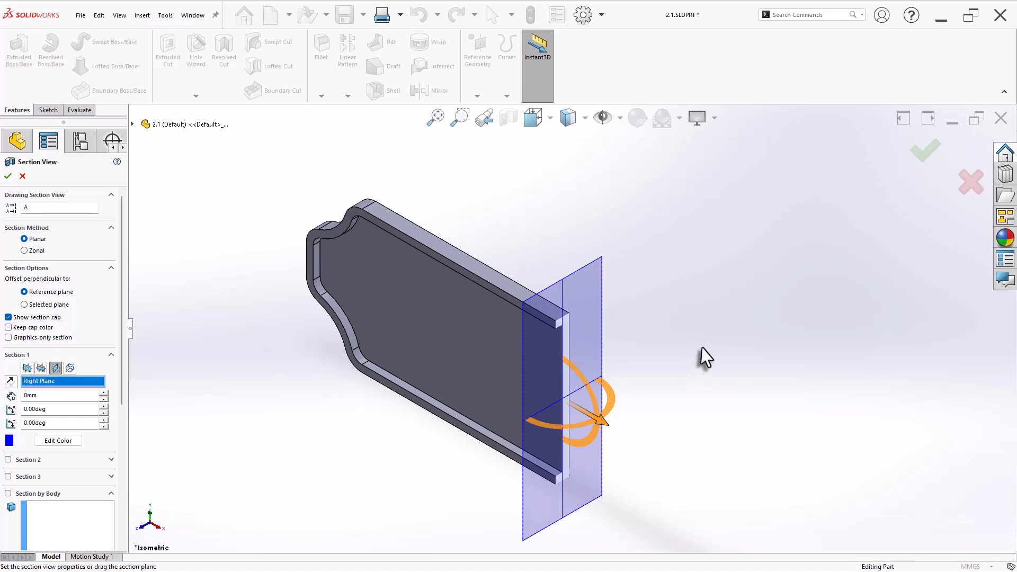
left_click(925, 156)
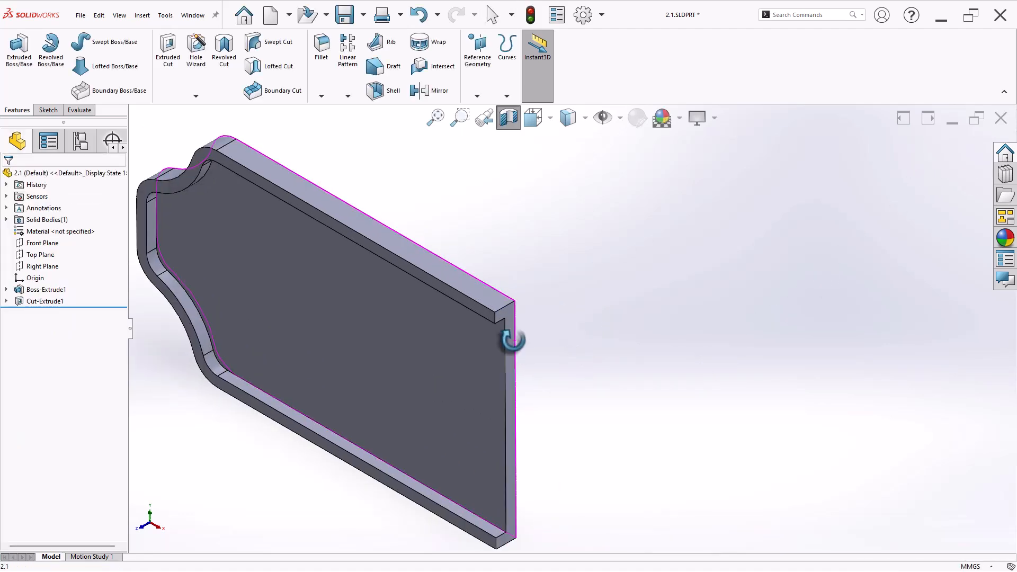
scroll(493, 317, "down", 5)
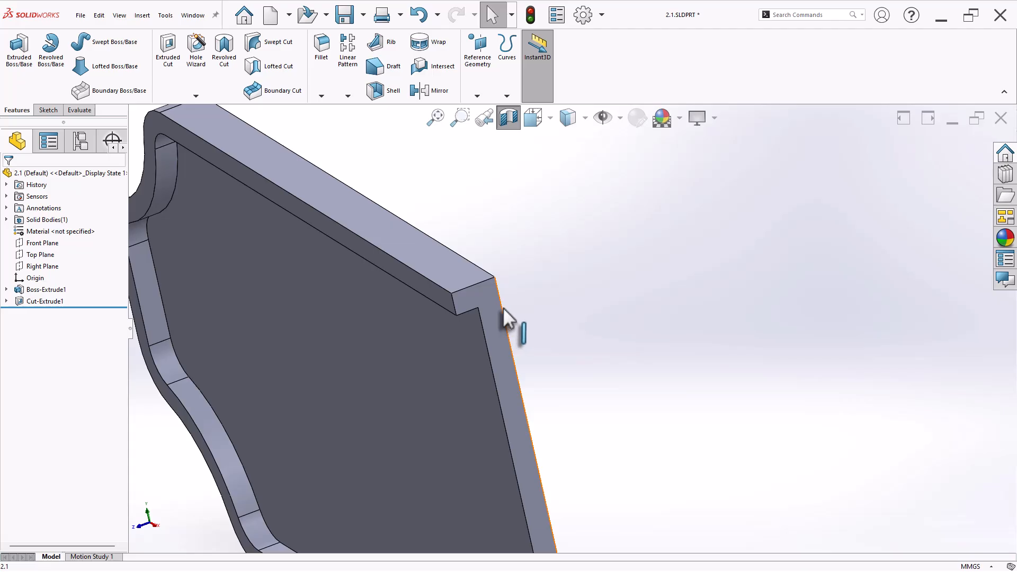
left_click(503, 119)
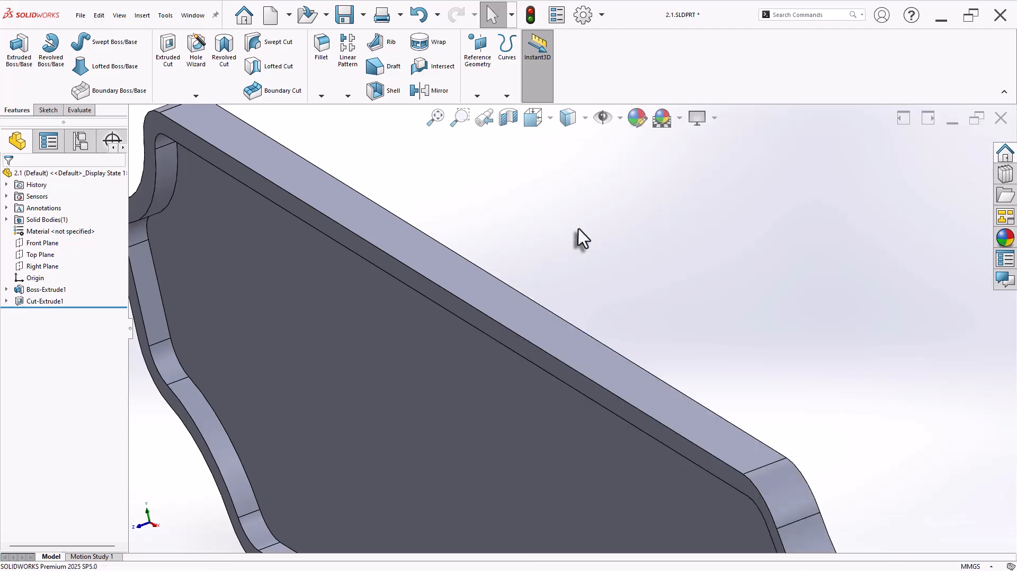
Step: Return the plate to the isometric view and save the part
key("ctrl+7")
key("ctrl+s")
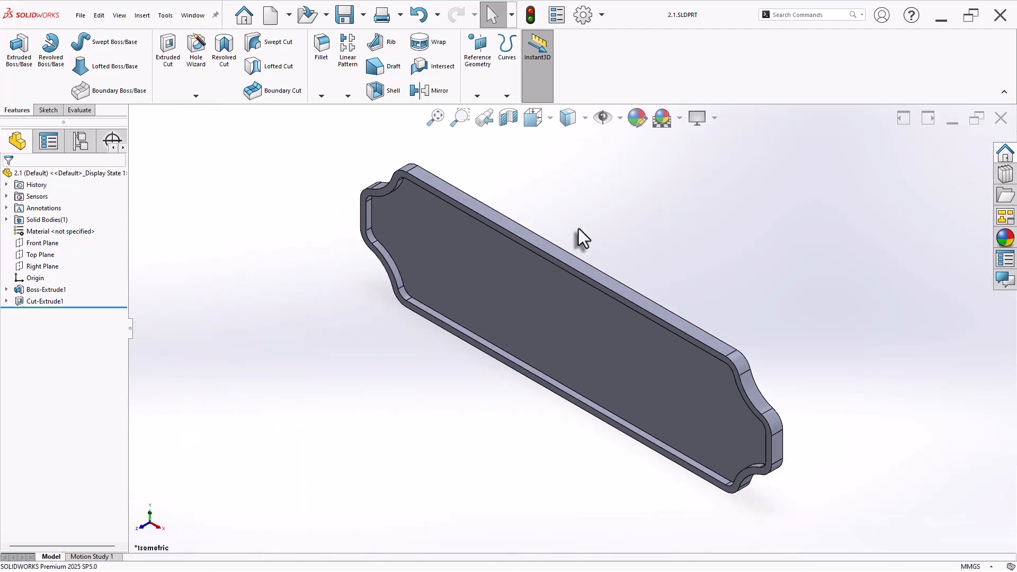
Step: Show the plate's profile sketch and start a new sketch on the plate's back face
scroll(679, 263, "down", 2)
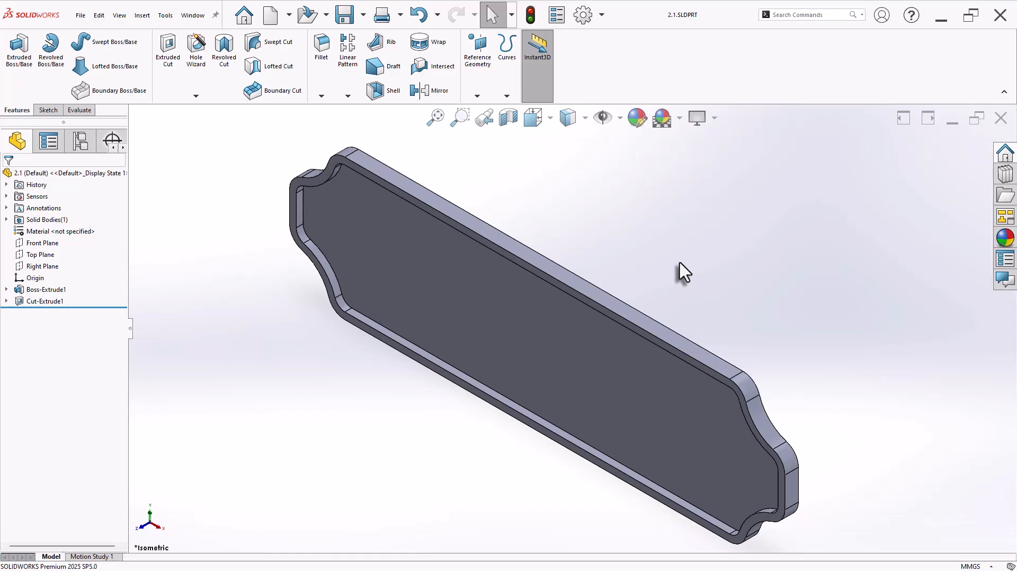
left_click(6, 290)
left_click(40, 302)
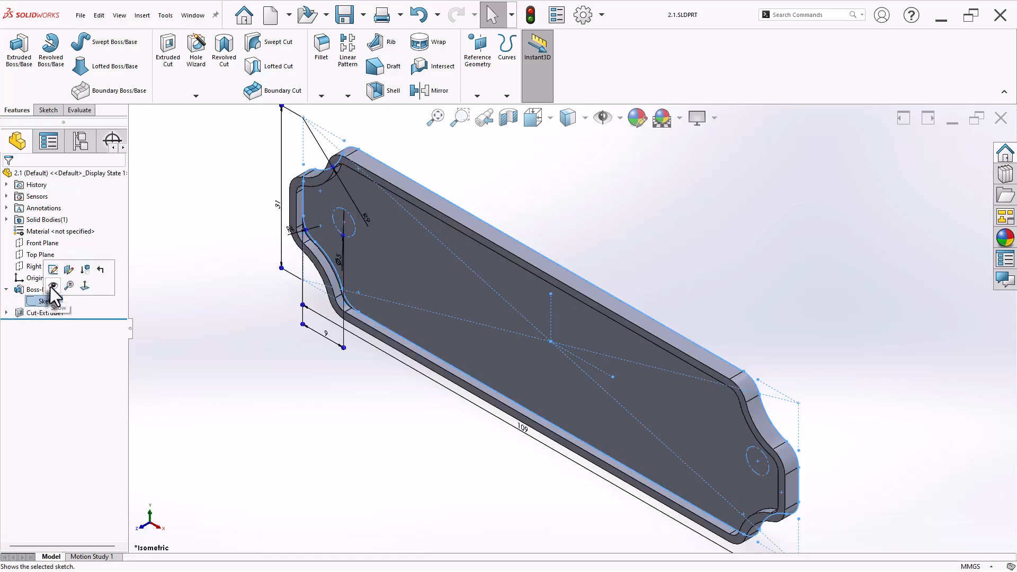
left_click(50, 287)
middle_click_drag(352, 356, 443, 329)
left_click(446, 333)
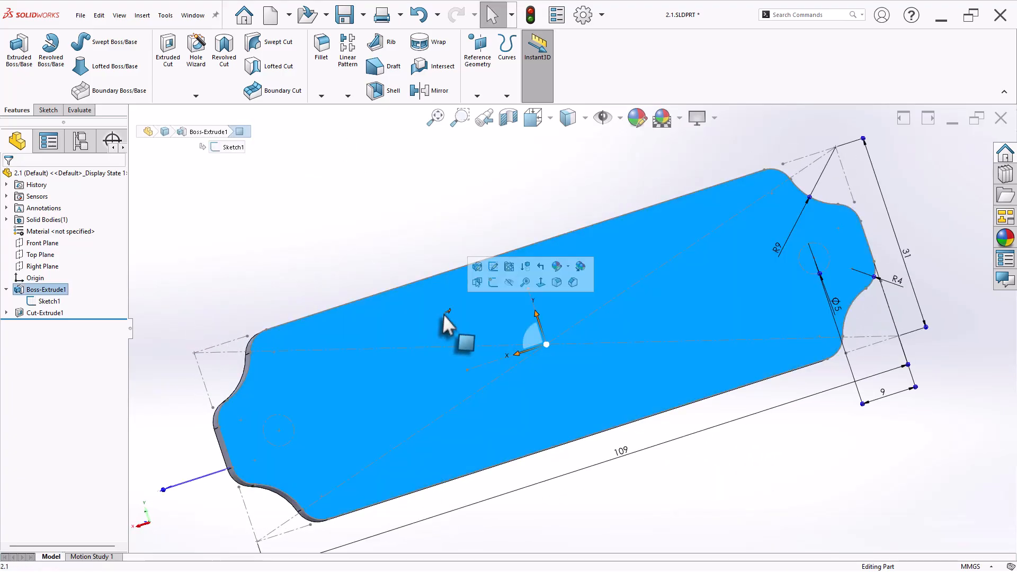
left_click(492, 283)
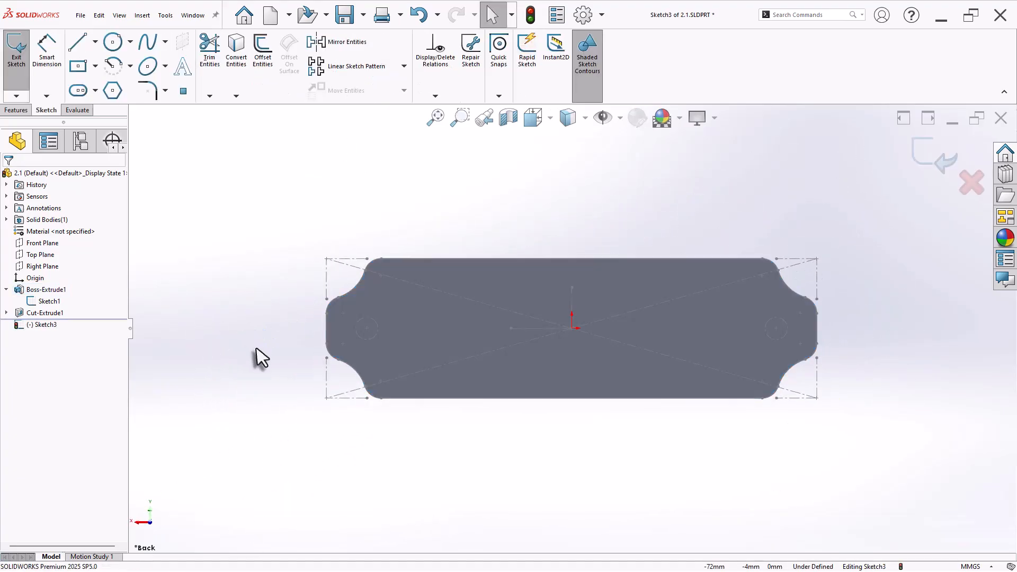
Step: Convert both 5 mm construction circles of the profile sketch into entities of the back-face sketch
scroll(819, 321, "down", 3)
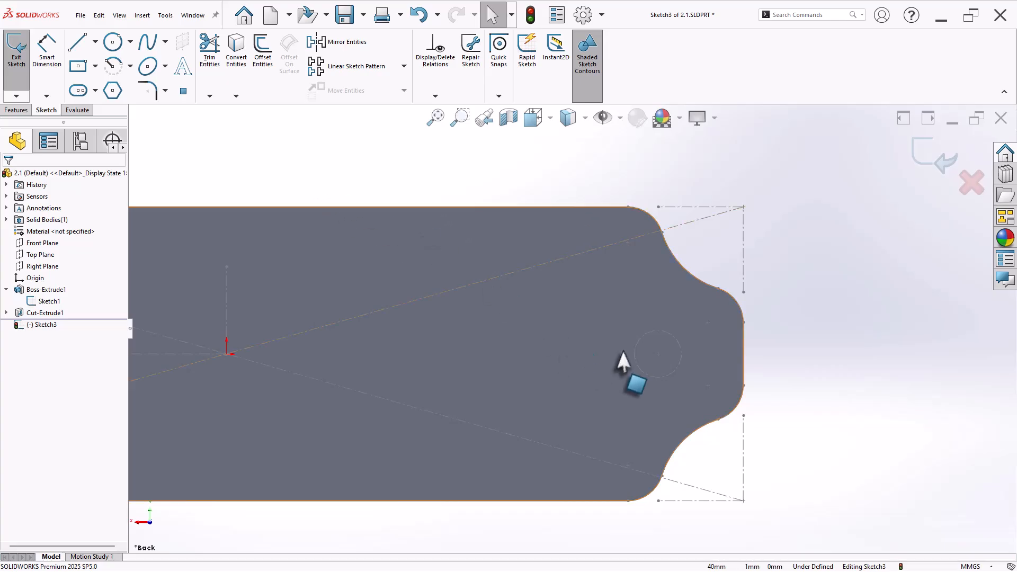
left_click(642, 378)
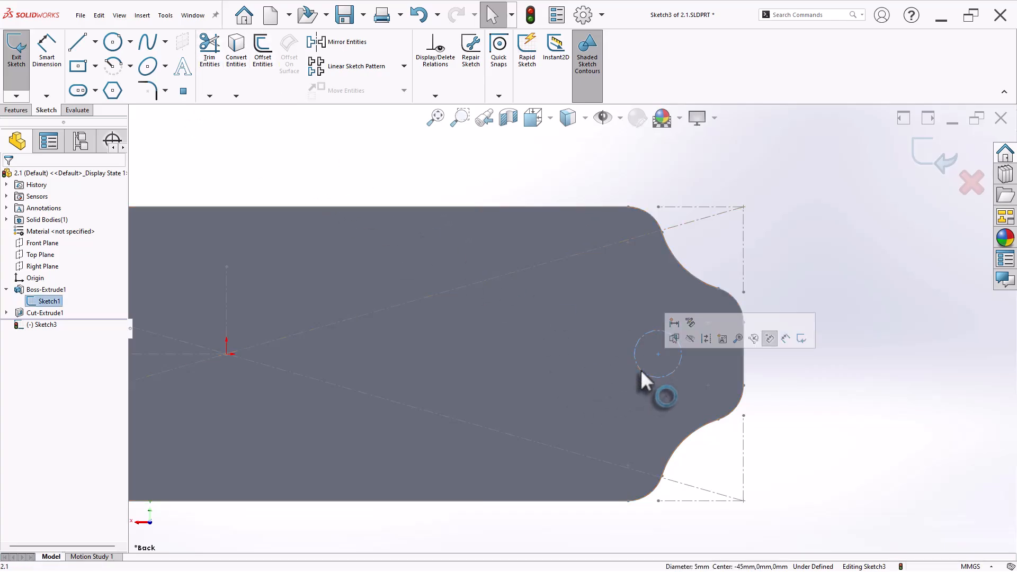
left_click(243, 68)
scroll(222, 359, "up", 5)
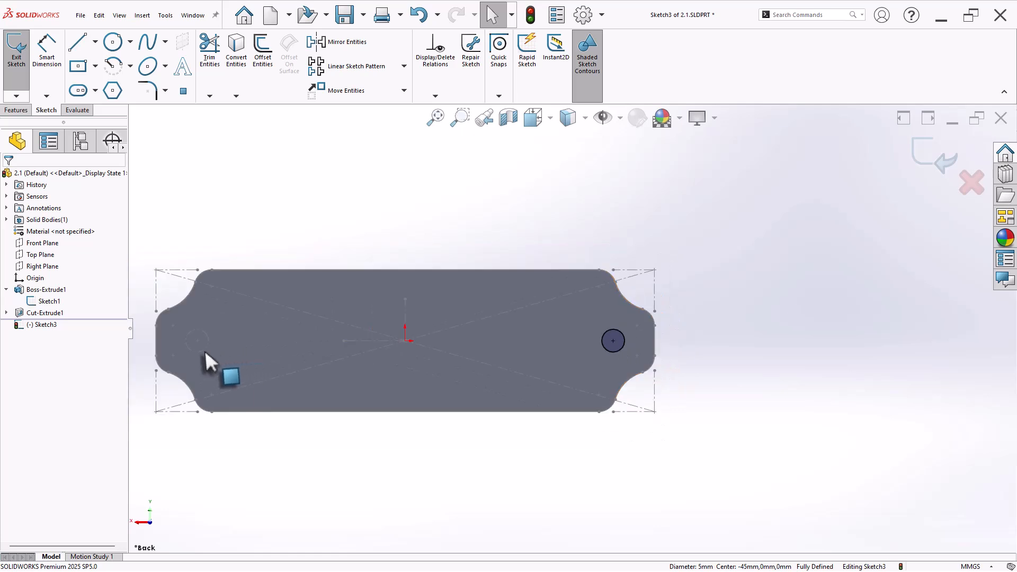
left_click(205, 350)
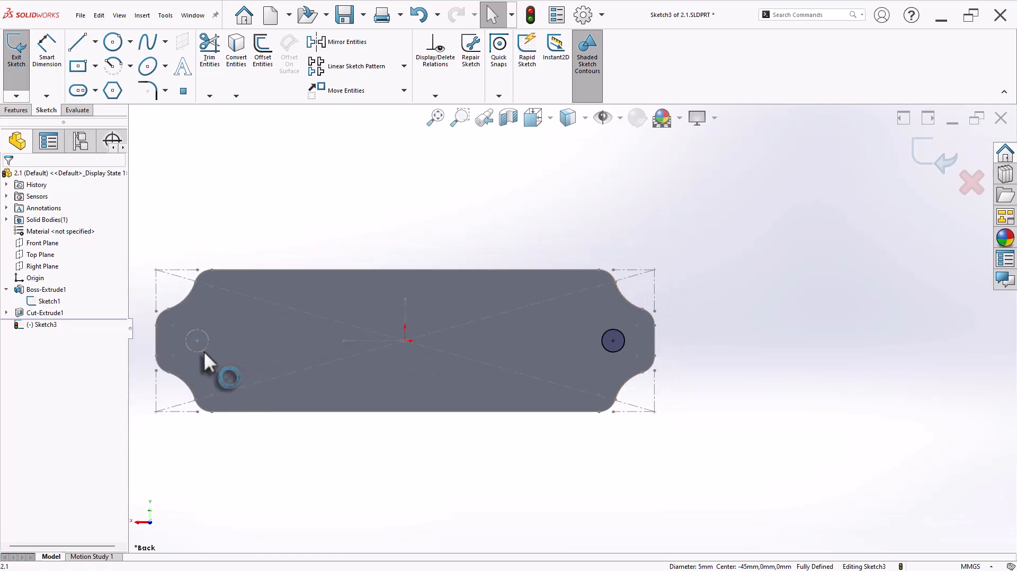
left_click(233, 56)
Step: Draw an 8 mm diameter circle concentric with each of the two 5 mm circles
mouse_move(315, 211)
middle_mouse_down()
mouse_move(343, 229)
mouse_move(332, 246)
mouse_move(318, 207)
middle_mouse_up()
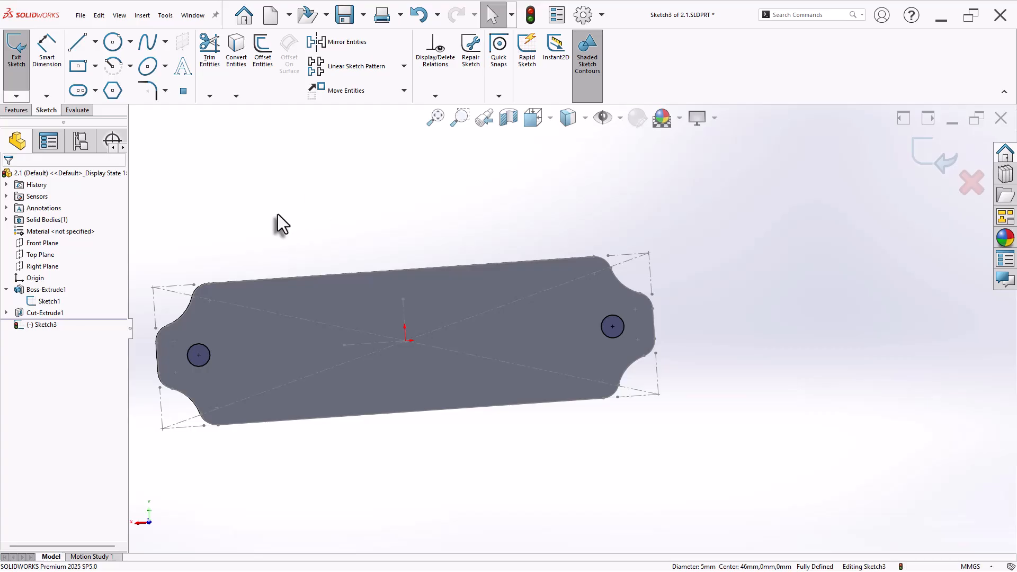
scroll(213, 346, "down", 1)
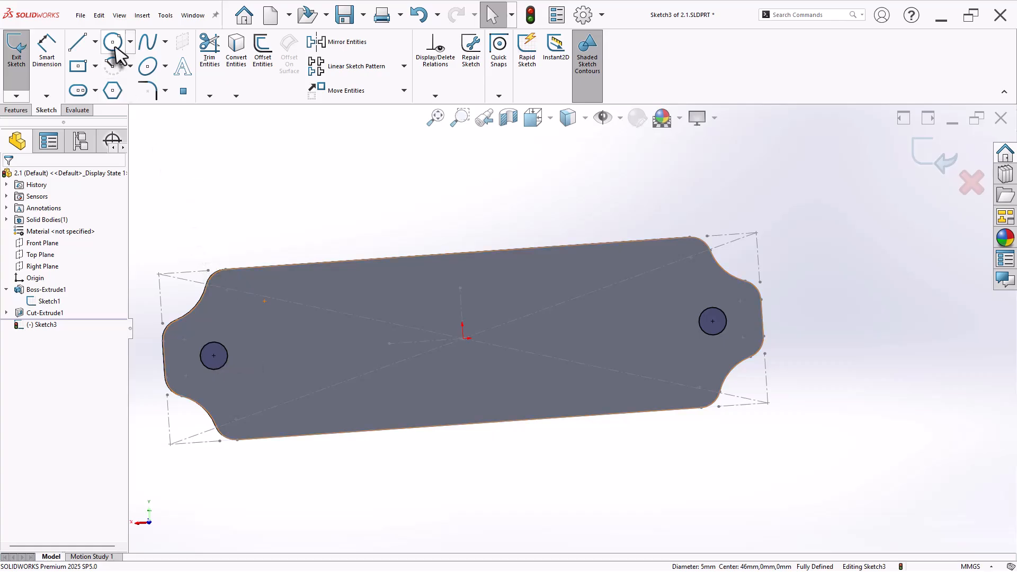
left_click(112, 42)
left_click(214, 356)
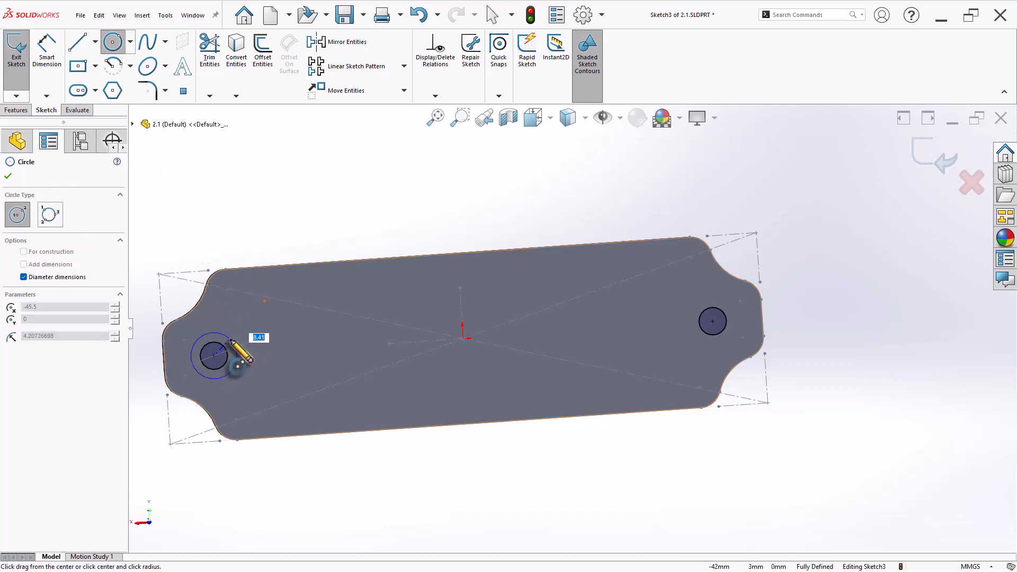
key("Return")
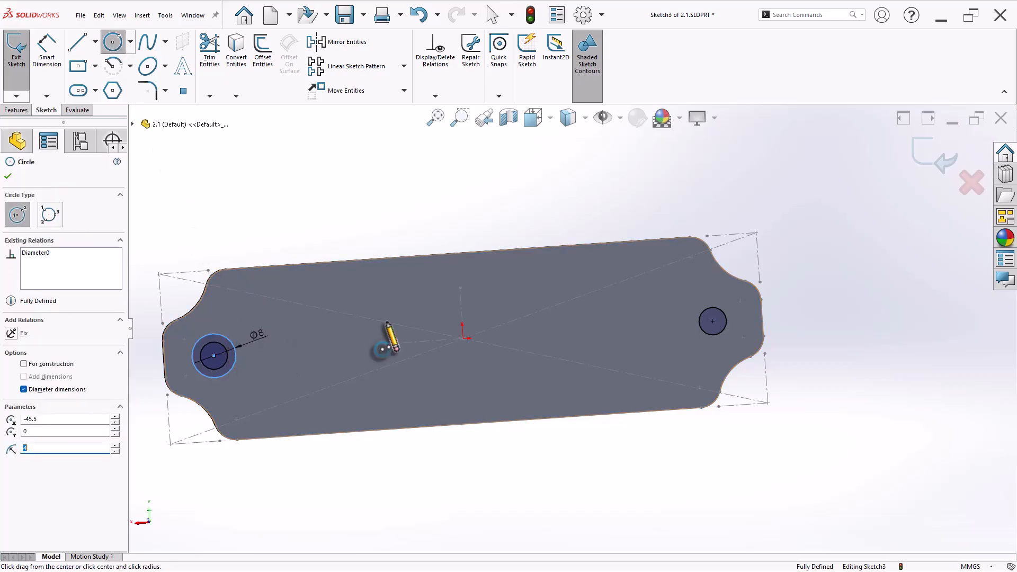
left_click(714, 322)
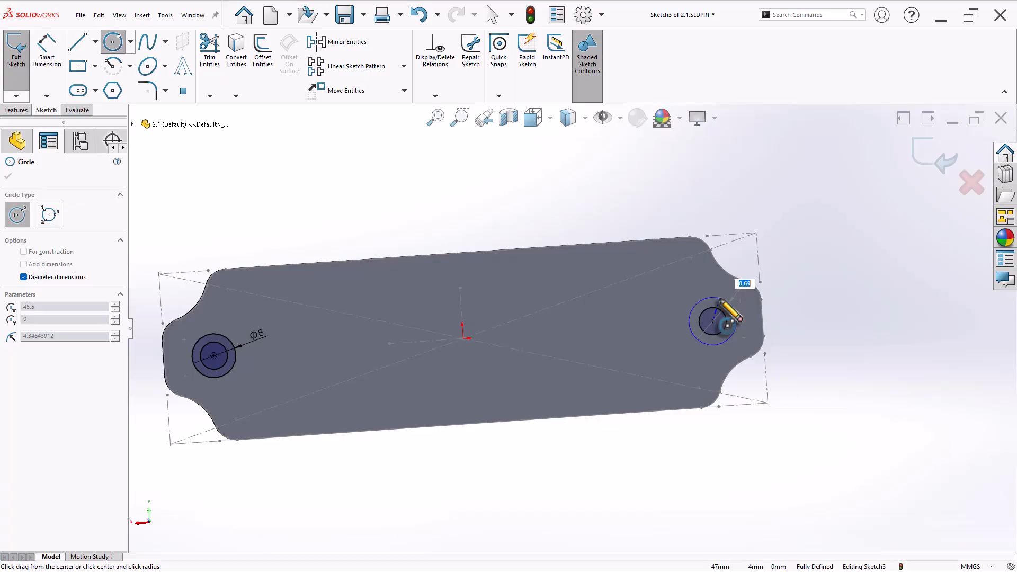
key("Return")
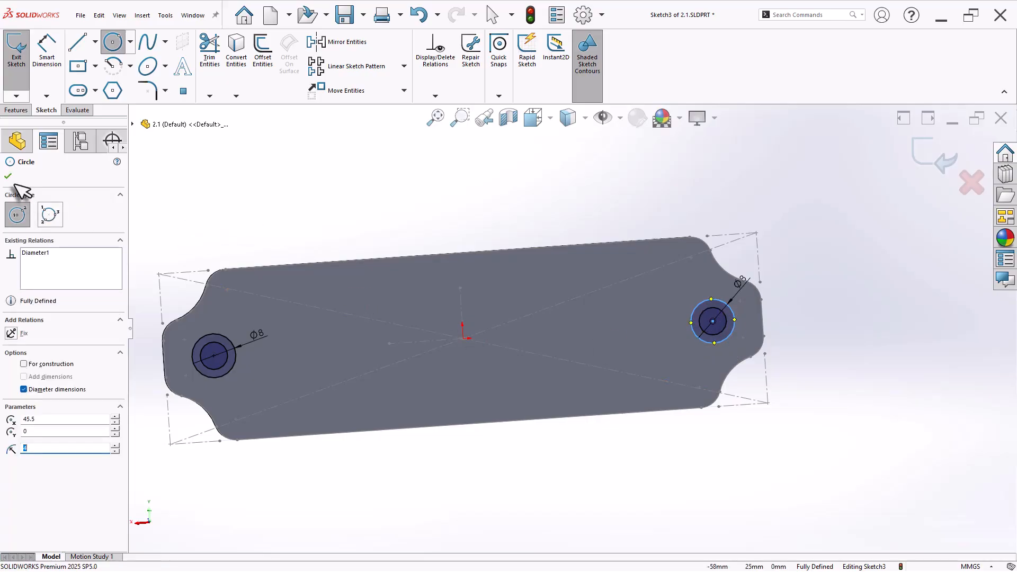
key("Escape")
Step: Cut the two inner 5 mm circle regions of the back-face sketch Through All in one direction only
middle_click_drag(295, 205, 315, 232)
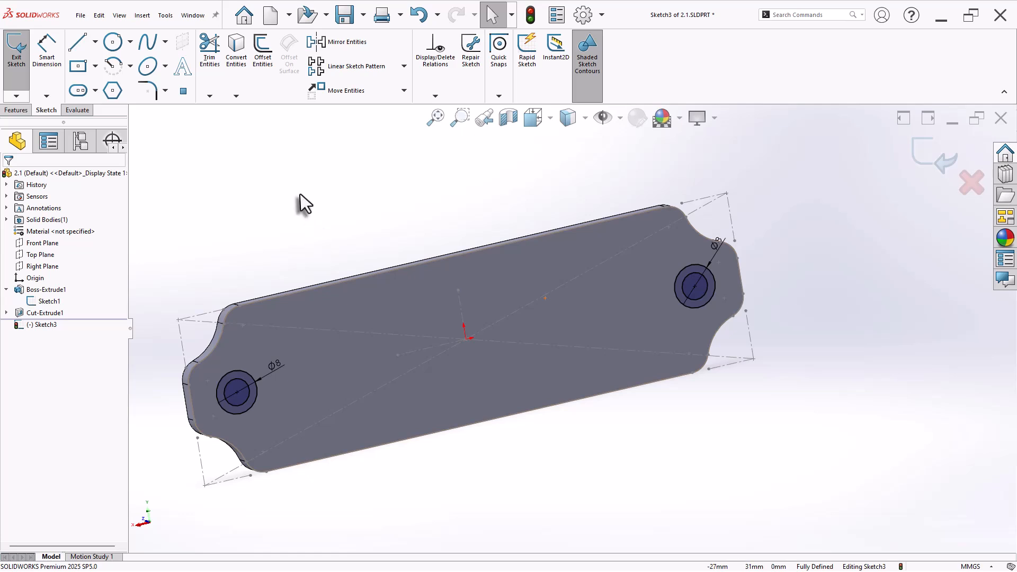
left_click(11, 110)
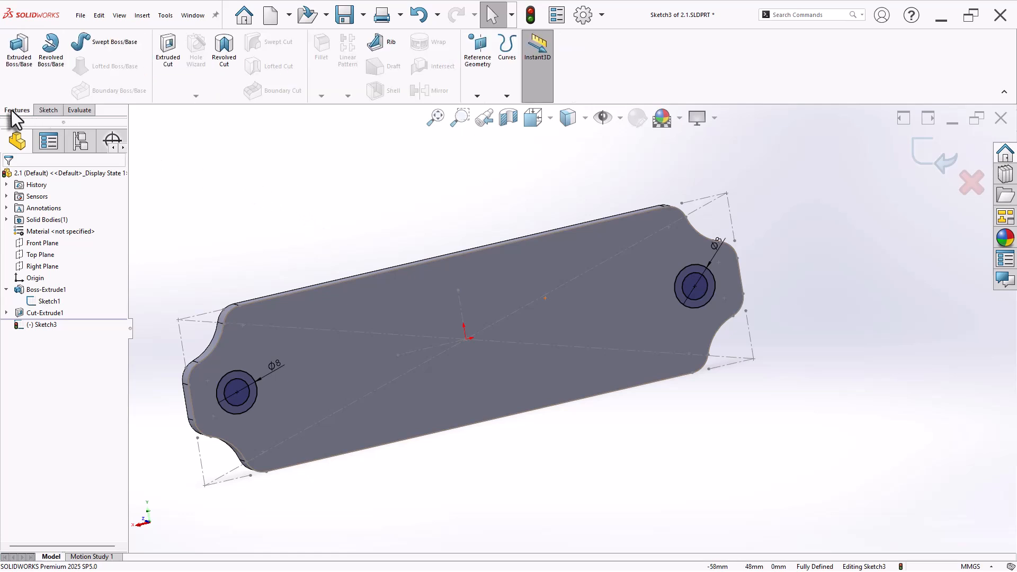
left_click(171, 64)
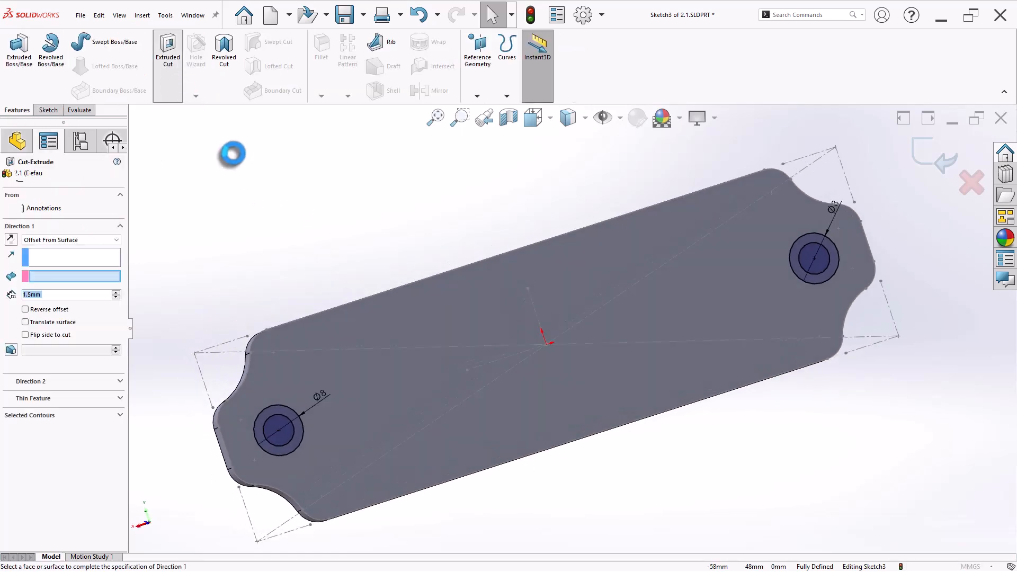
left_click(60, 240)
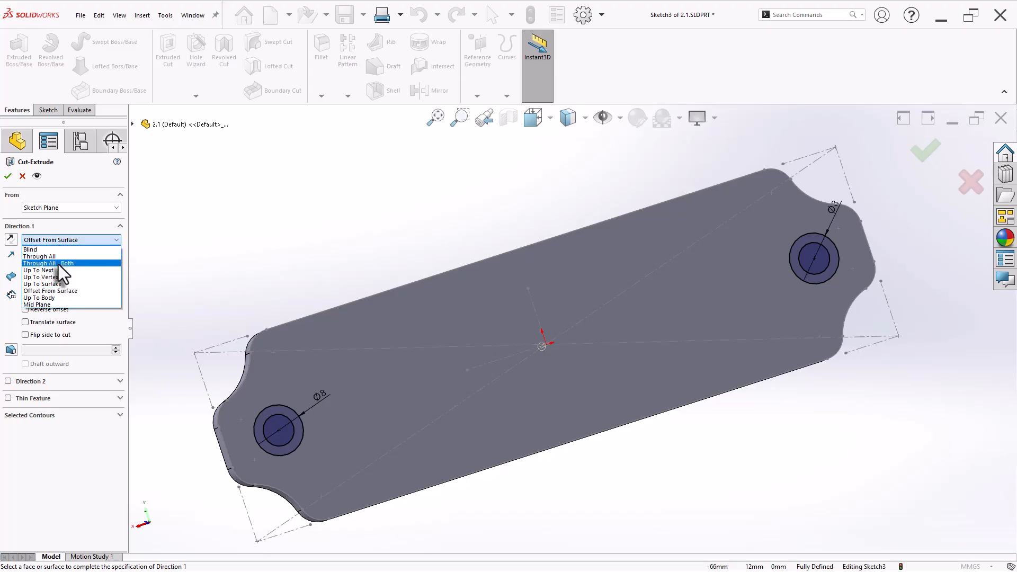
left_click(59, 265)
left_click(88, 389)
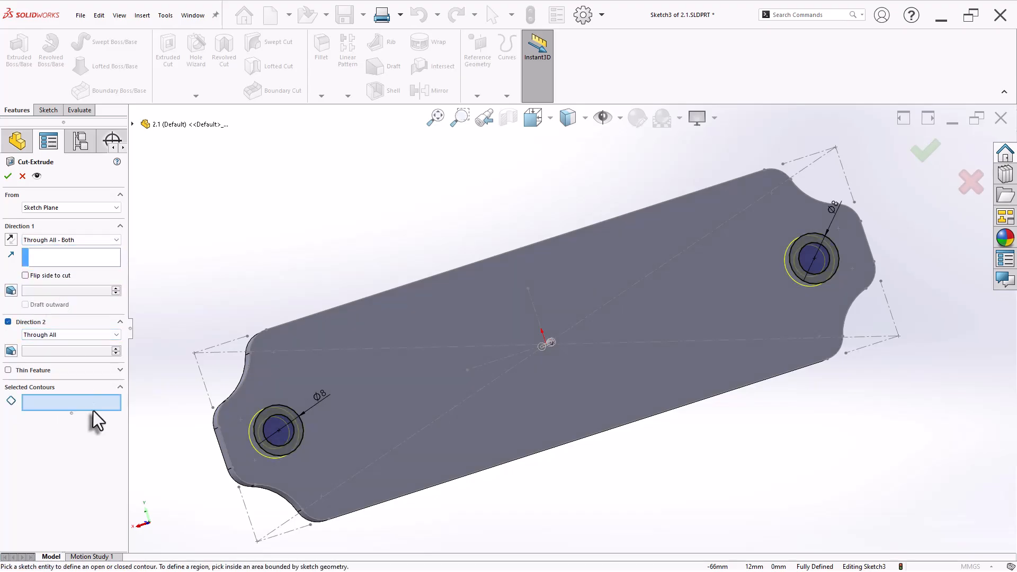
left_click(8, 322)
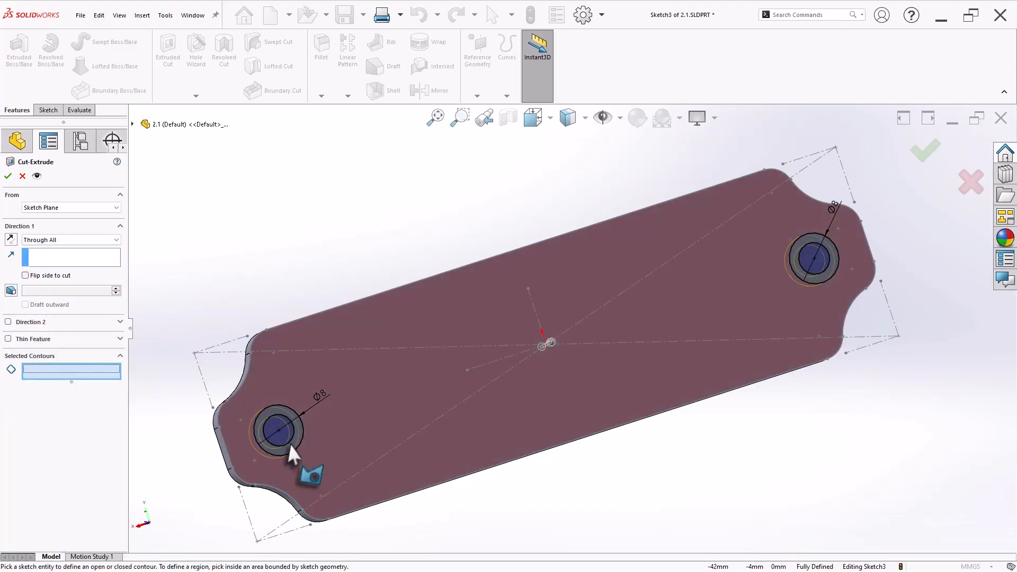
left_click(282, 438)
left_click(808, 264)
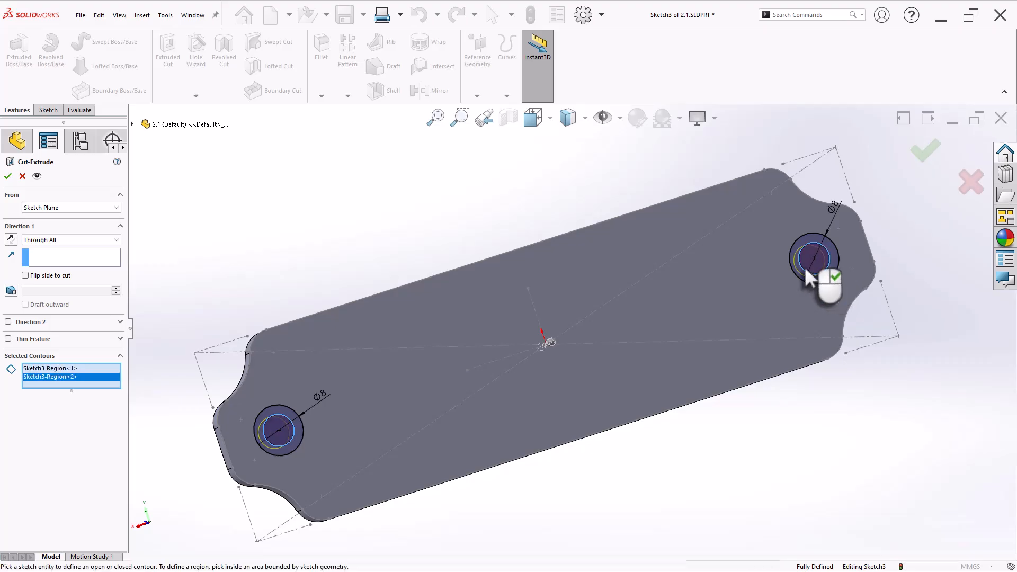
middle_click_drag(337, 218, 484, 259)
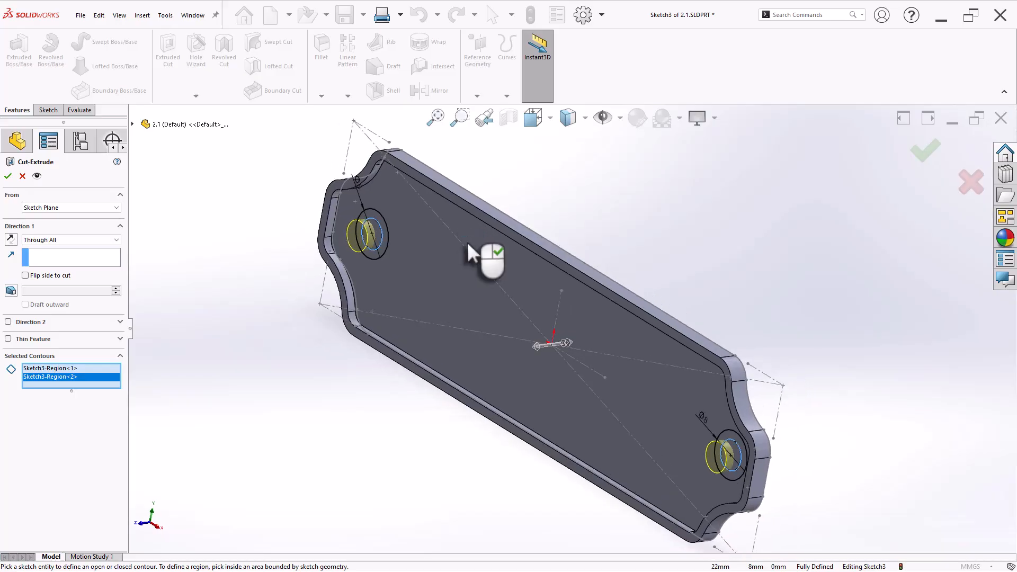
left_click(11, 181)
left_click(235, 332)
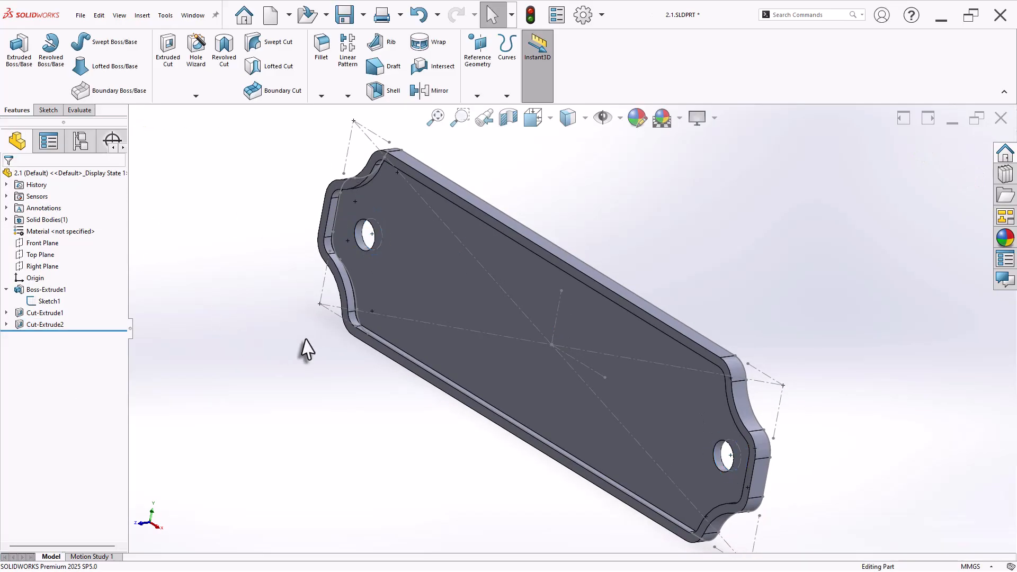
Step: Hide the plate's profile sketch under the base extrusion
scroll(610, 337, "up", 3)
scroll(610, 337, "down", 2)
left_click(54, 301)
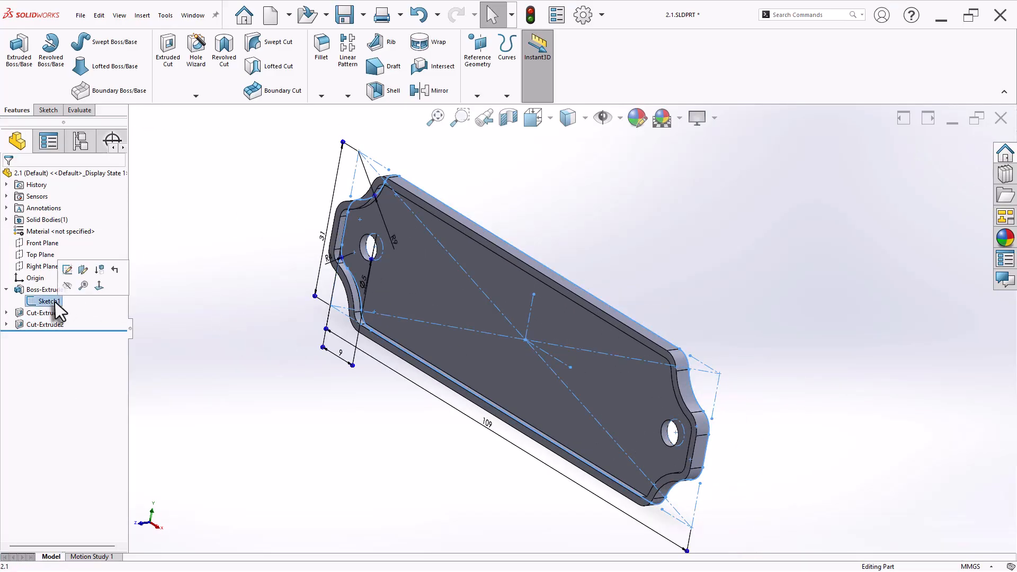
left_click(68, 285)
Step: Start a boss extrusion that reuses the hole cut's sketch with the 5 and 8 mm circles
middle_click_drag(317, 361, 32, 360)
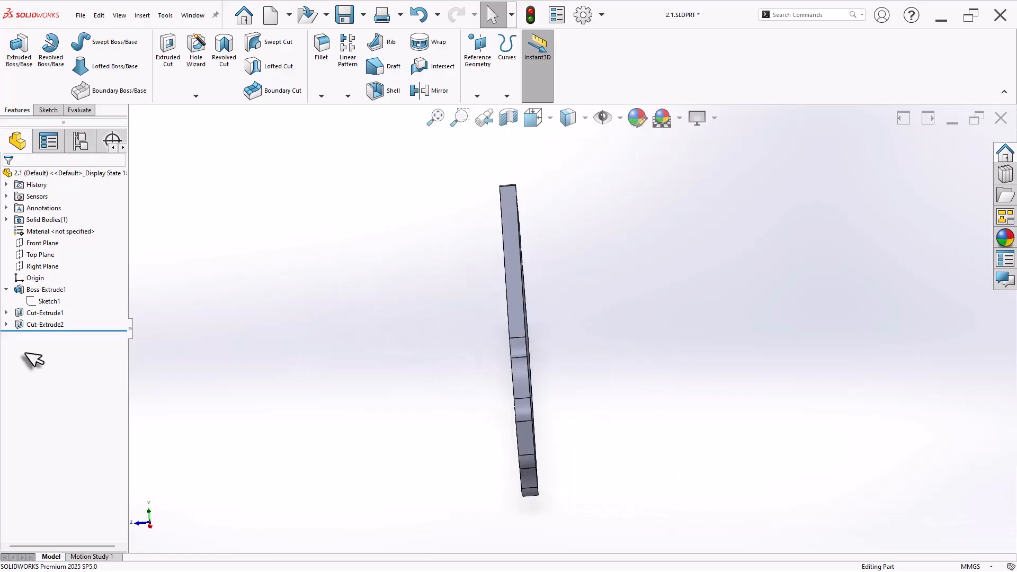
left_click(6, 324)
left_click(33, 337)
mouse_move(326, 365)
middle_mouse_down()
mouse_move(227, 352)
mouse_move(236, 368)
middle_mouse_up()
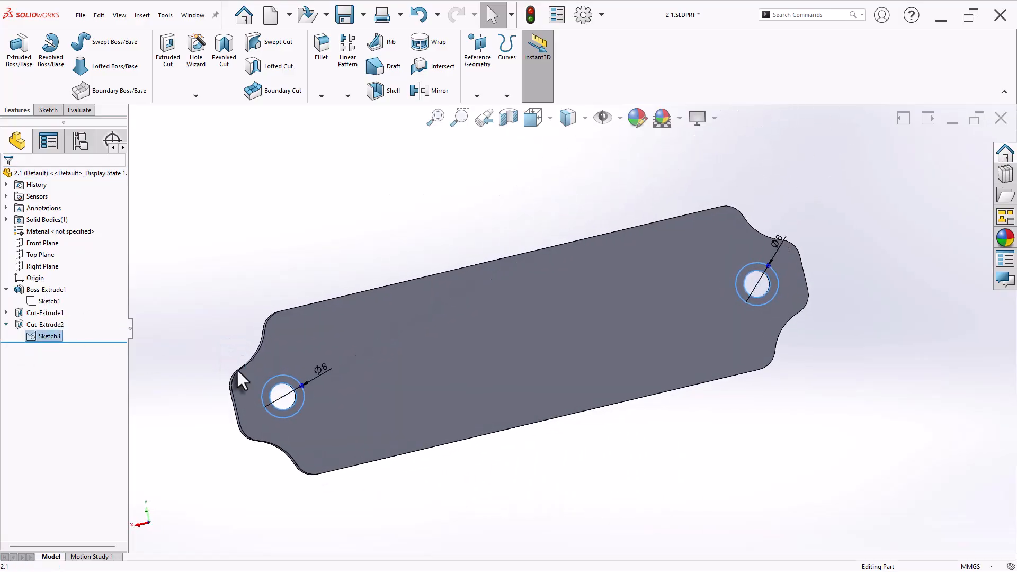
left_click(19, 58)
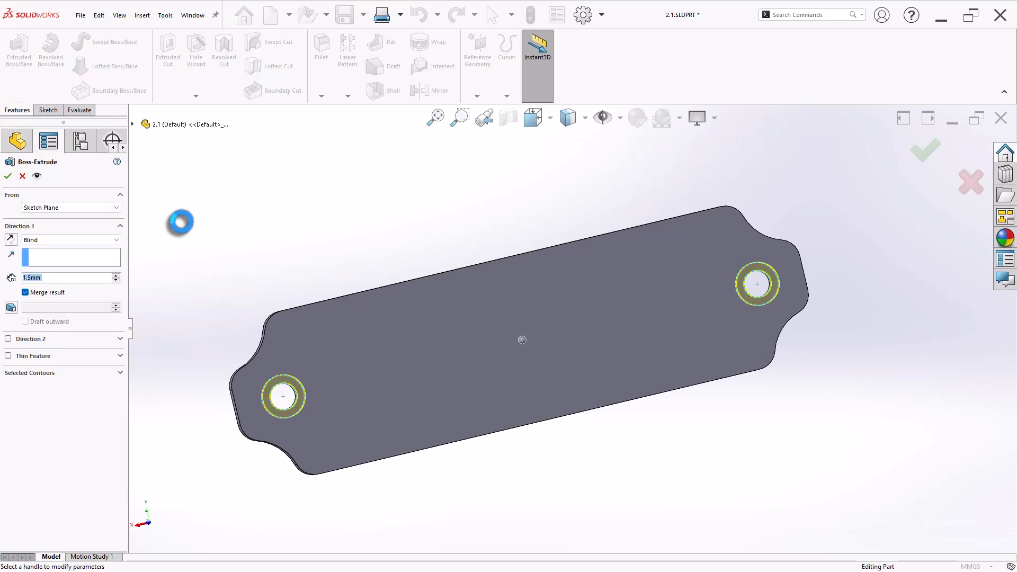
left_click(119, 373)
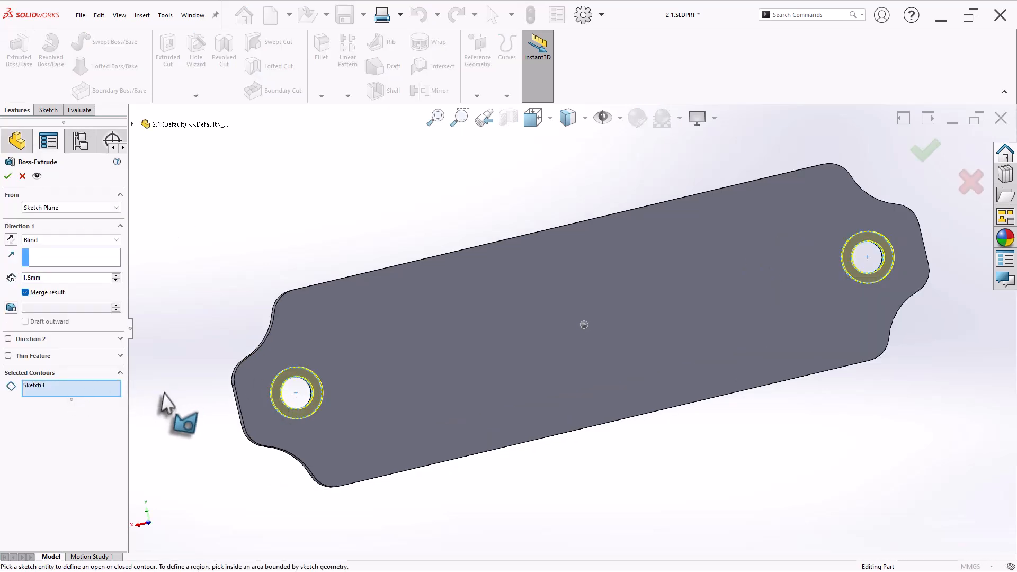
Step: Enable a second direction for the ring extrusion and set the first direction's blind depth to 0.75 mm
mouse_move(170, 409)
middle_mouse_down()
mouse_move(193, 381)
mouse_move(211, 383)
mouse_move(281, 433)
middle_mouse_up()
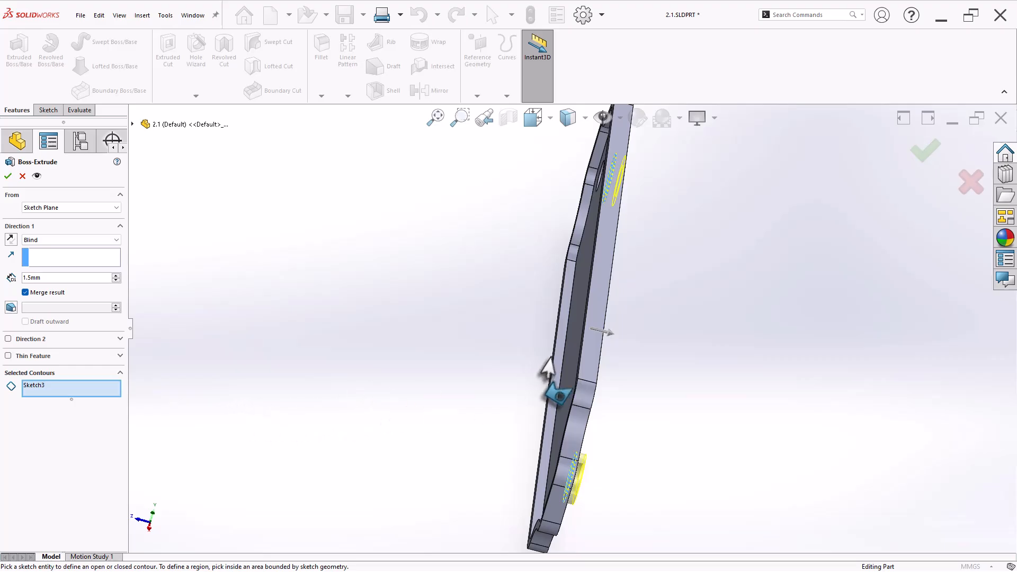
middle_click_drag(638, 340, 376, 151)
scroll(381, 153, "up", 5)
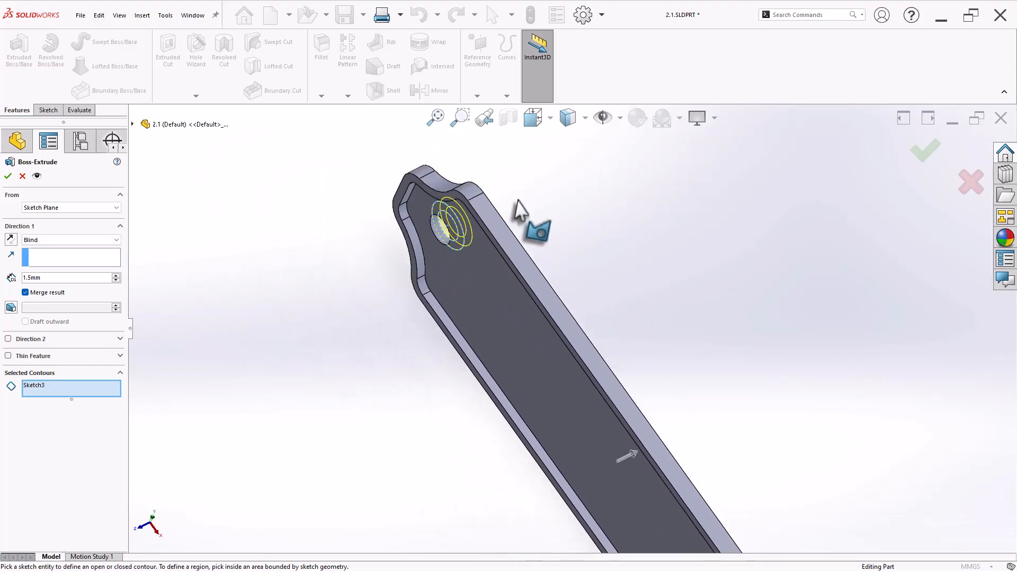
middle_click_drag(515, 202, 492, 211)
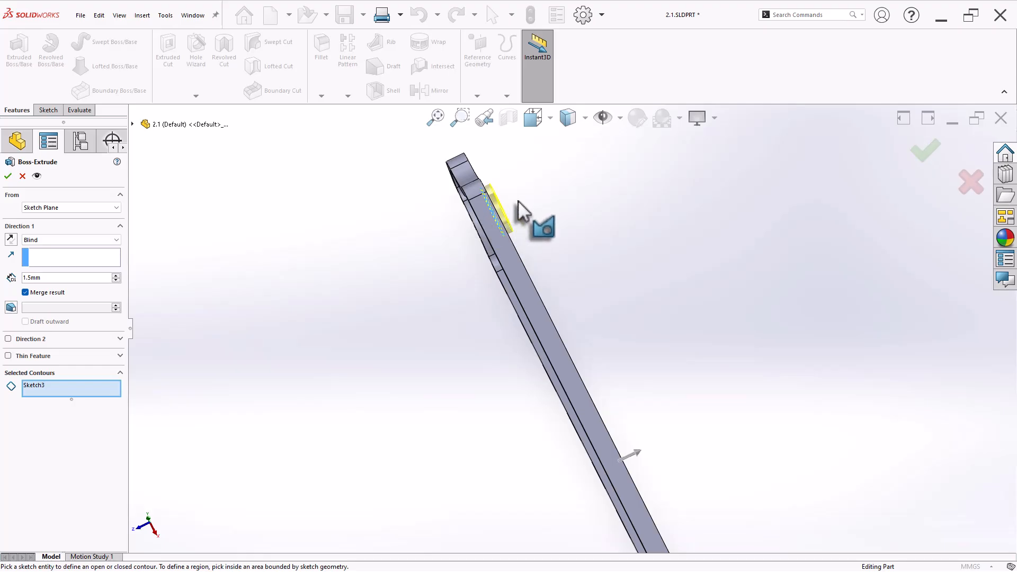
mouse_move(595, 250)
middle_mouse_down()
mouse_move(542, 222)
mouse_move(524, 229)
middle_mouse_up()
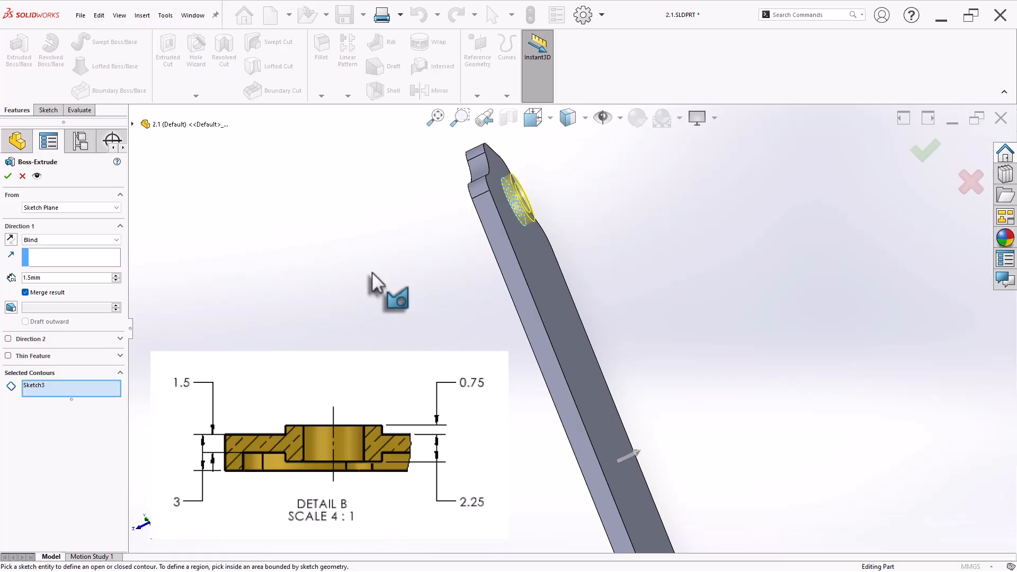
left_click(34, 339)
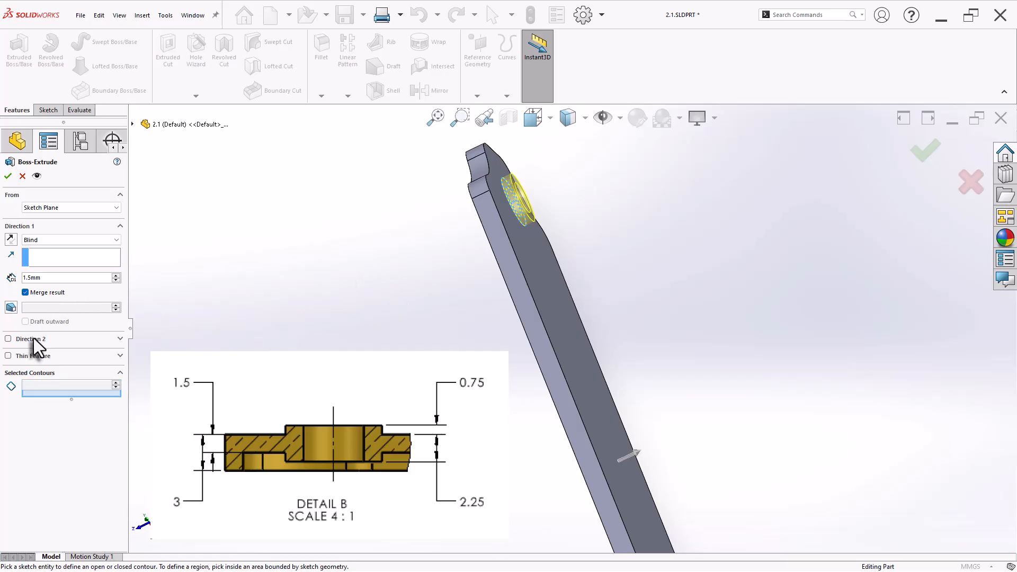
left_click(52, 277)
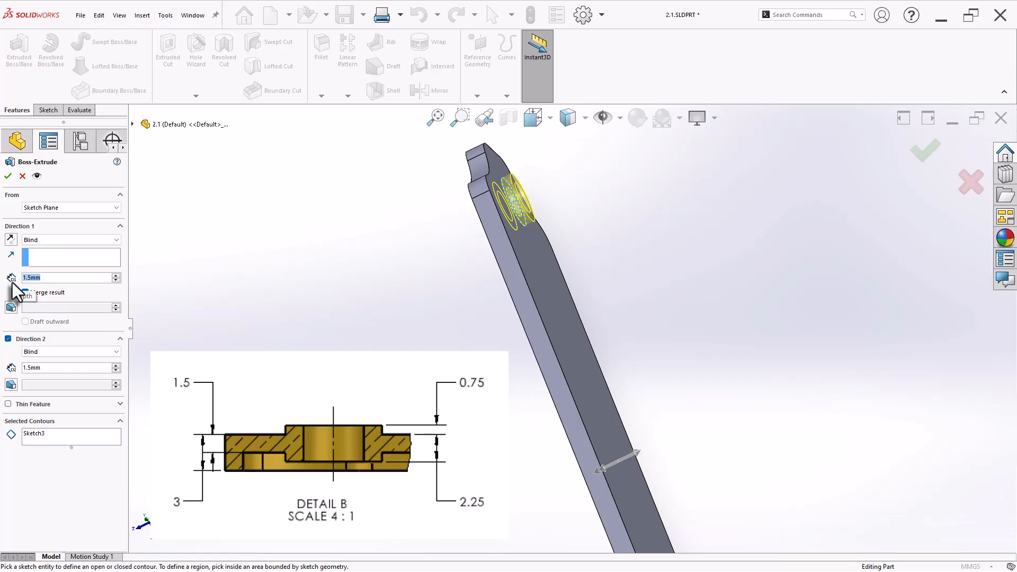
type("0.75")
key("Return")
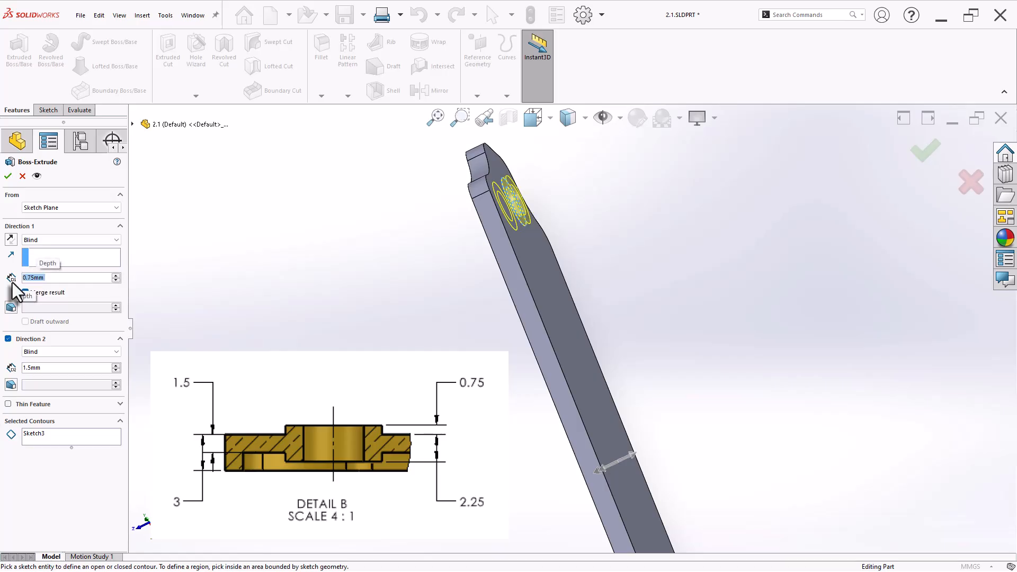
Step: Set the second direction to Offset From Surface, 2.25 mm from the plate's back face
left_click(63, 370)
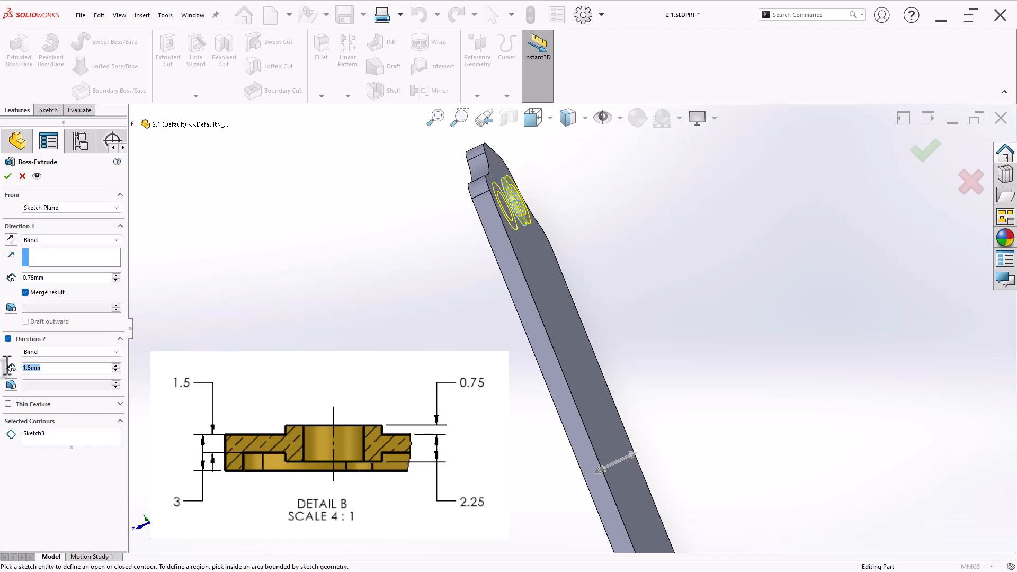
left_click(62, 353)
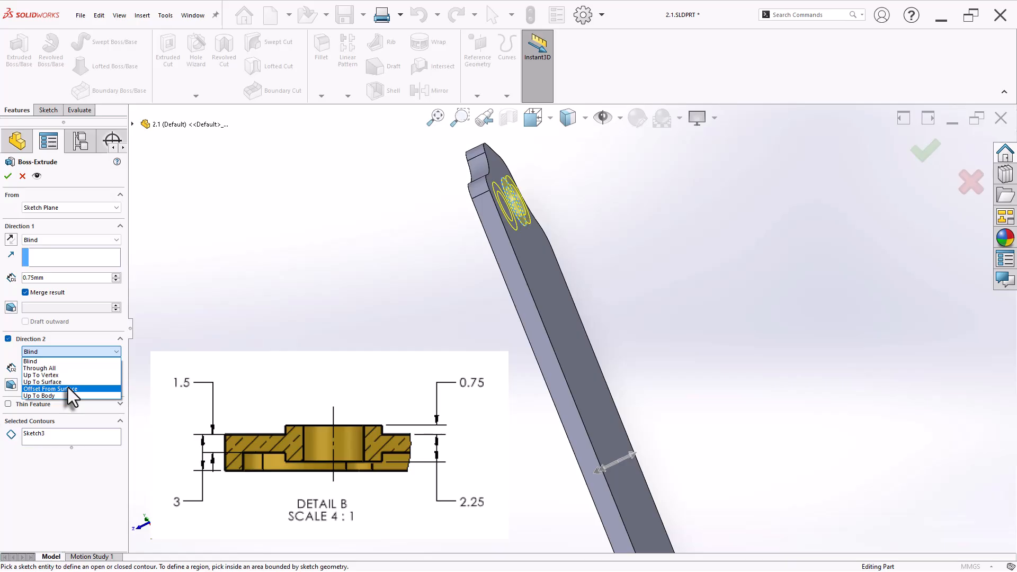
left_click(68, 389)
middle_click_drag(236, 386, 305, 379)
left_click(604, 327)
middle_click_drag(432, 382, 456, 365)
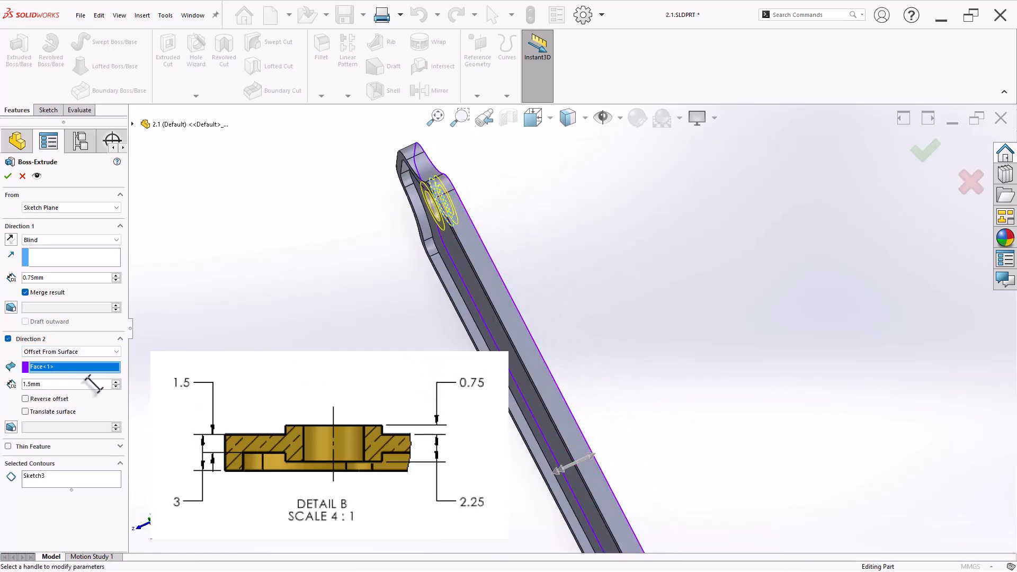
left_click_drag(59, 383, 2, 379)
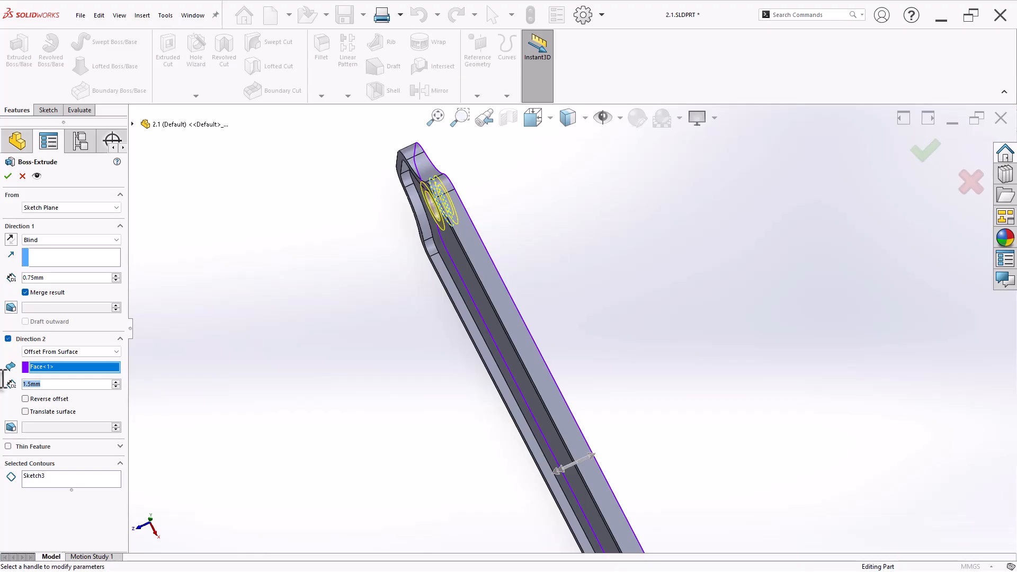
type("2.25")
key("Return")
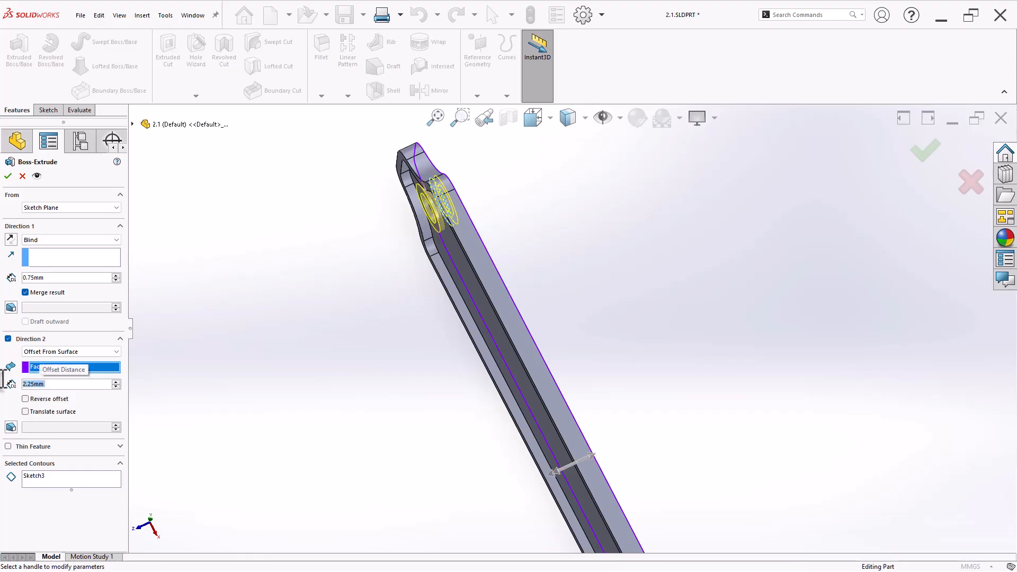
Step: Accept the ring extrusion, return the plate to the isometric view and save the part
scroll(637, 378, "up", 2)
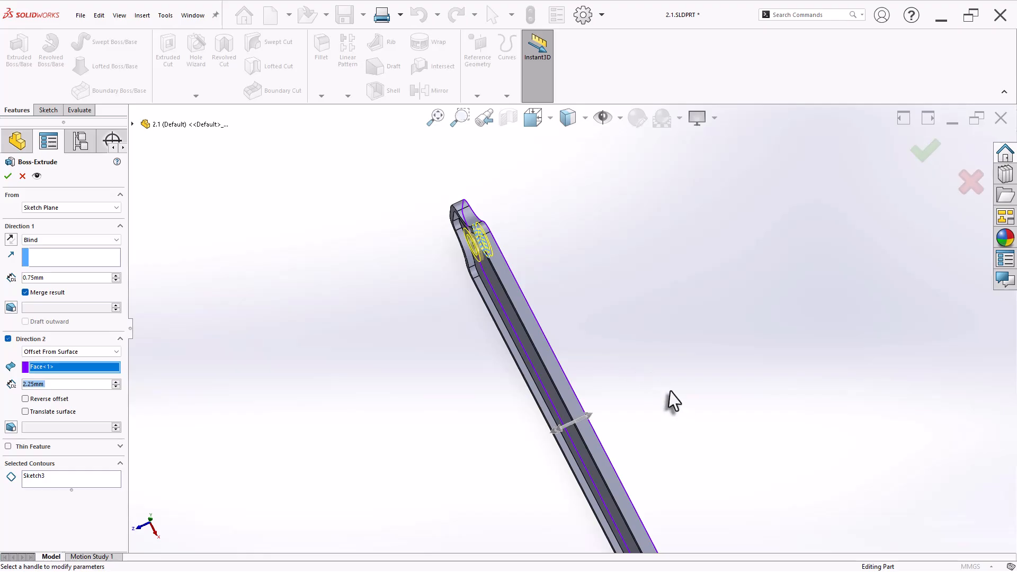
middle_click_drag(673, 401, 438, 332)
scroll(412, 279, "down", 3)
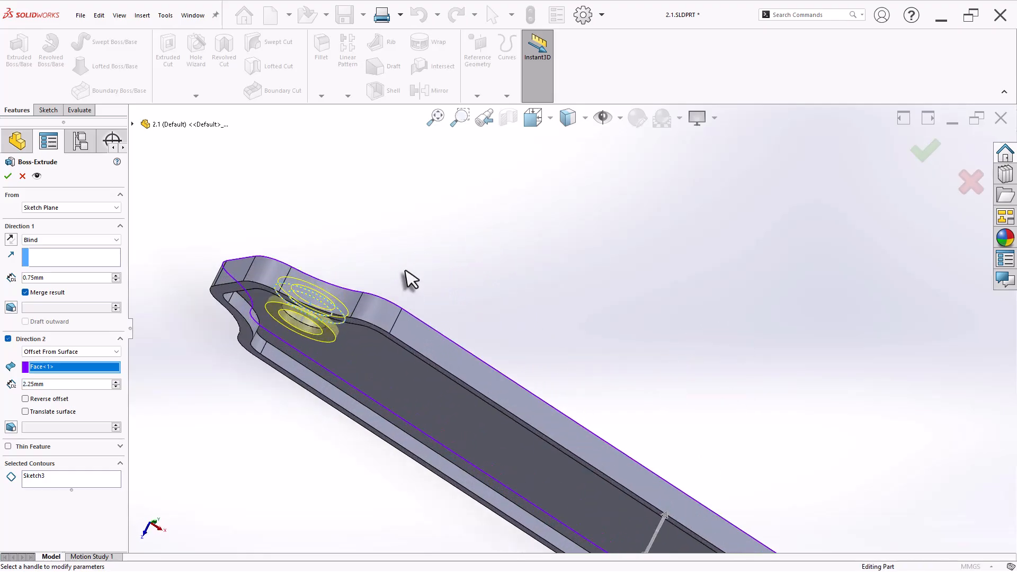
middle_click_drag(405, 273, 386, 295)
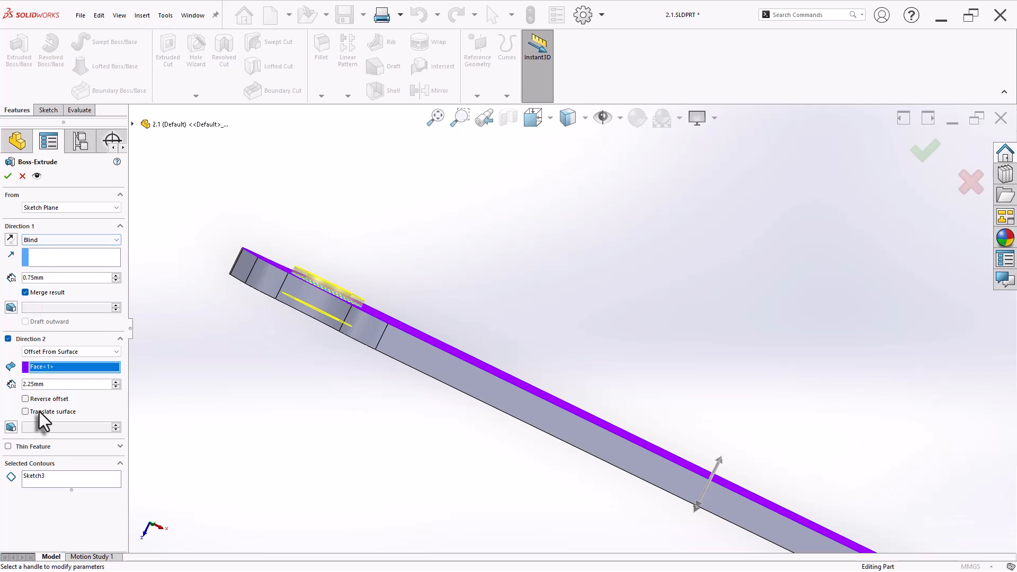
left_click(8, 176)
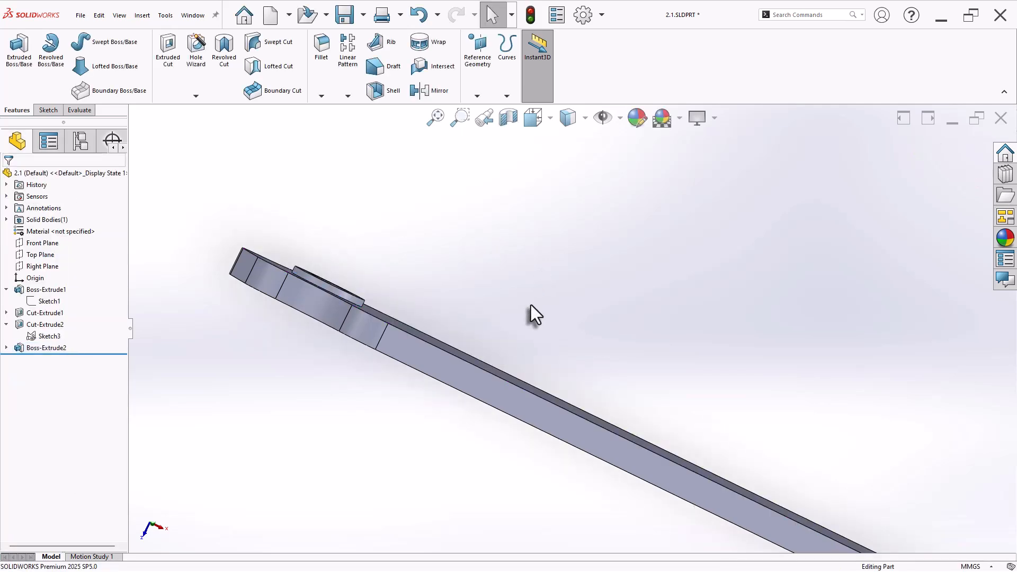
key("ctrl+7")
key("ctrl+s")
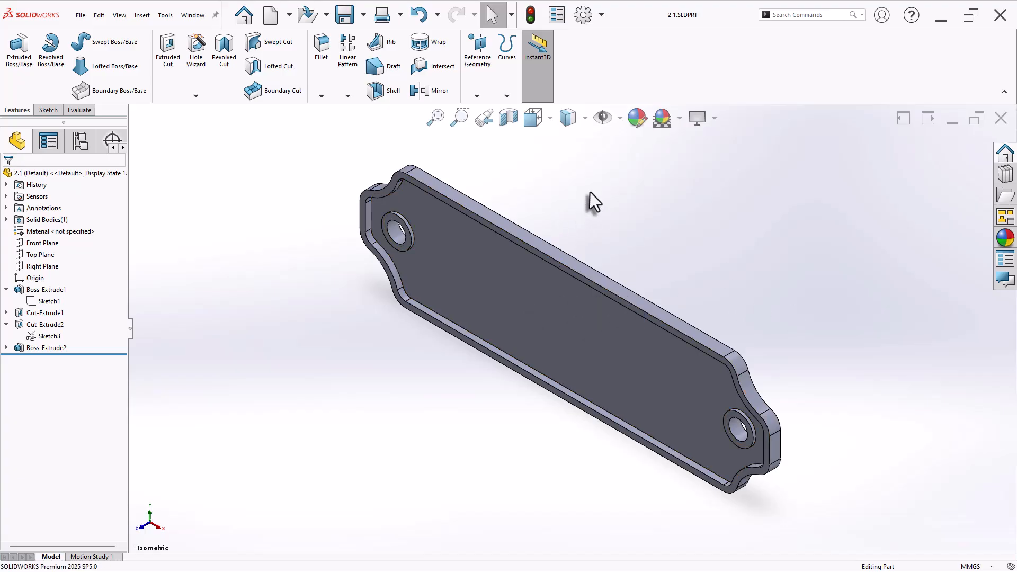
Step: Check the finished part's volume in its mass properties and close the report
left_click(83, 110)
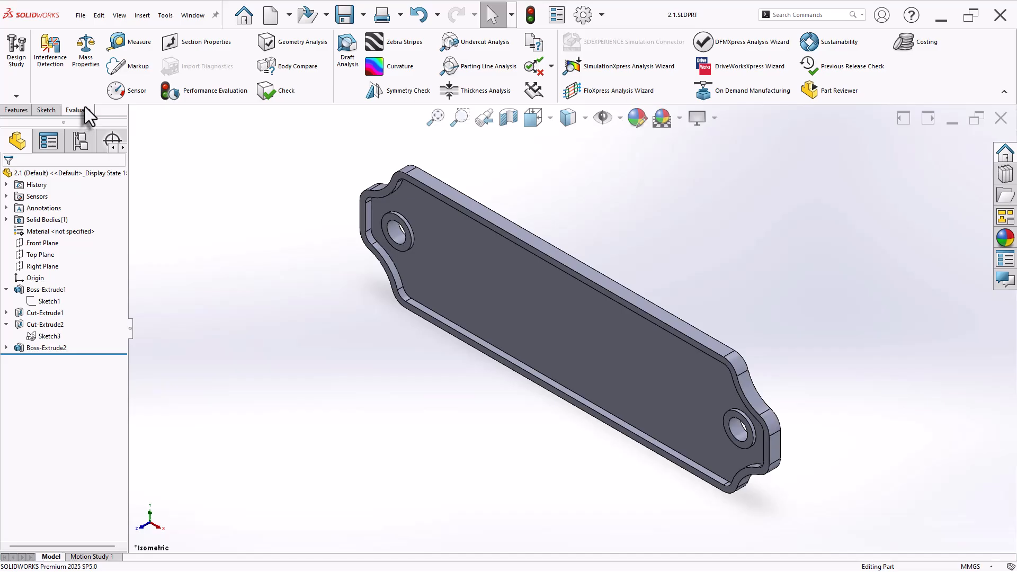
left_click(88, 68)
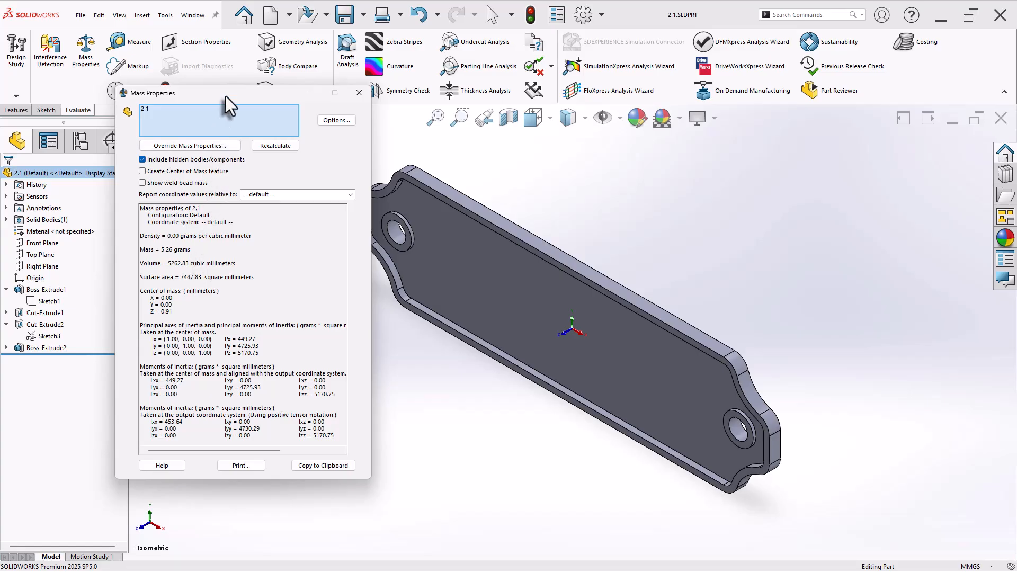
left_click_drag(227, 97, 257, 139)
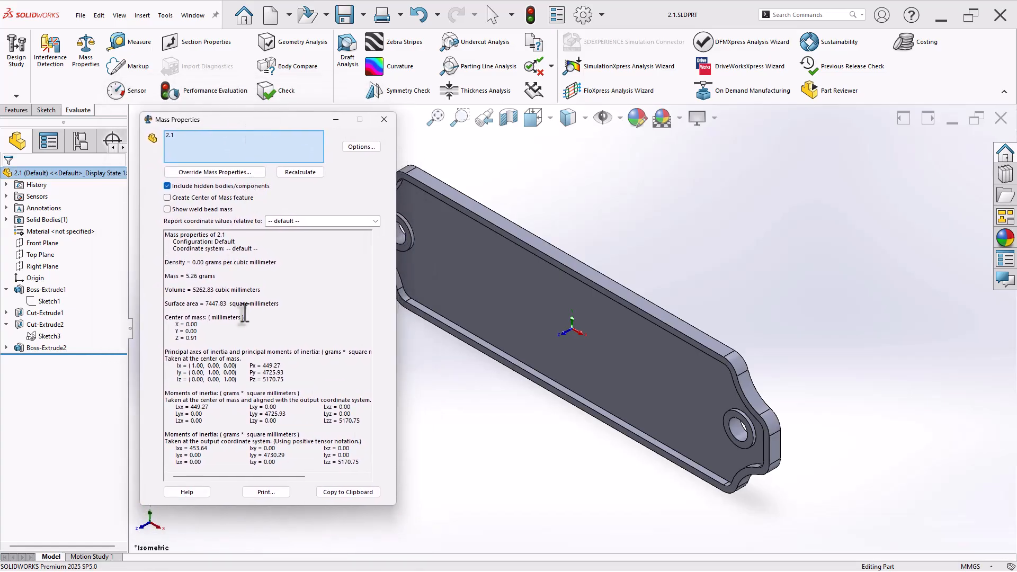
left_click(384, 119)
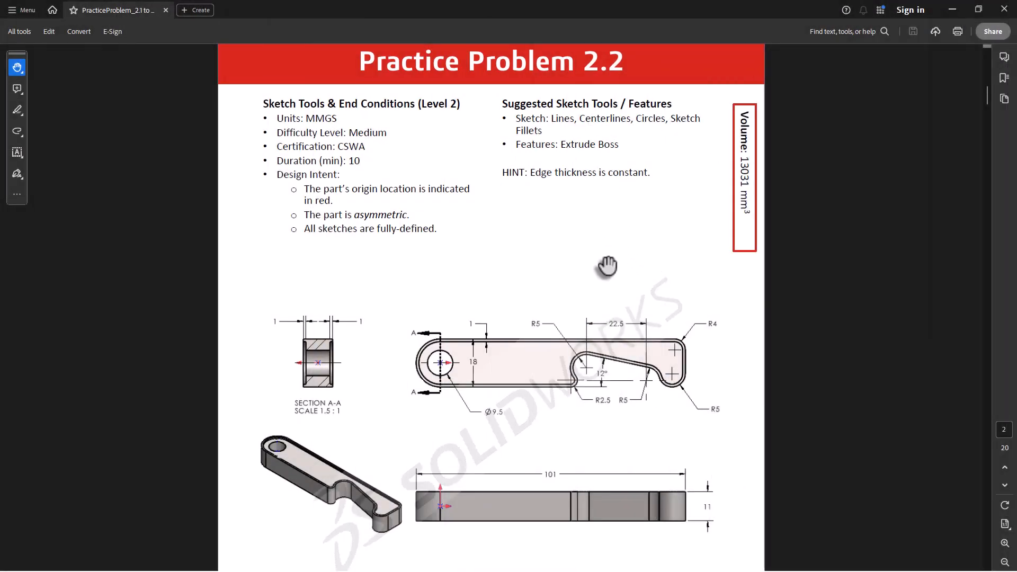
Step: Start a sketch on the Top Plane and draw a circle centred on the origin with a 9.50 mm diameter
left_click_drag(572, 327, 571, 277)
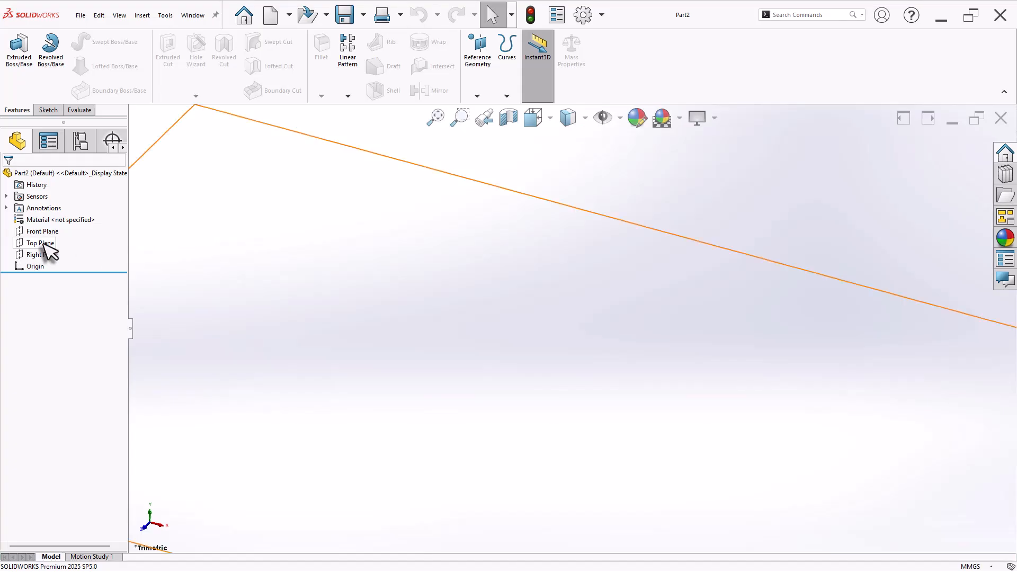
left_click(44, 242)
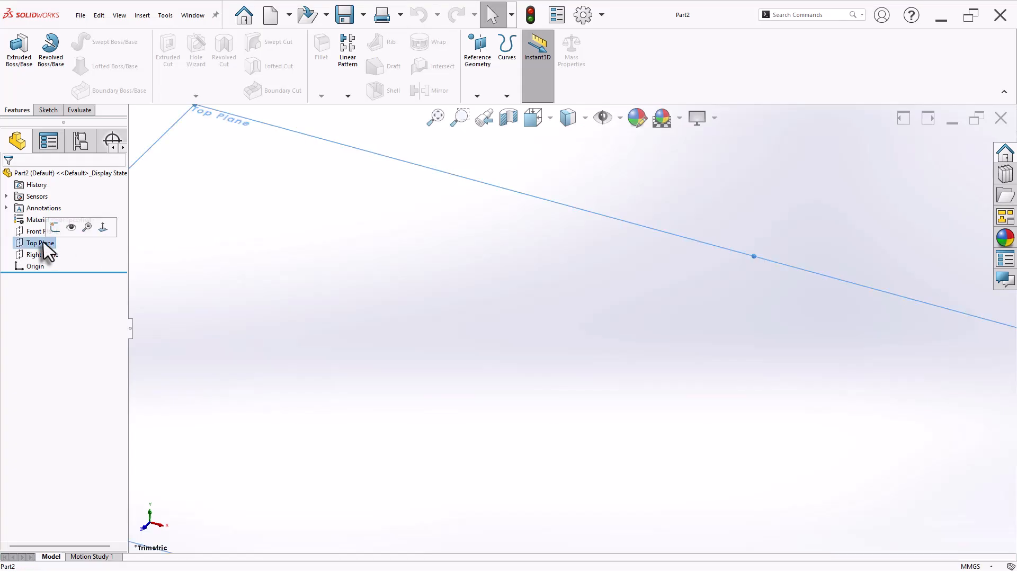
left_click(53, 228)
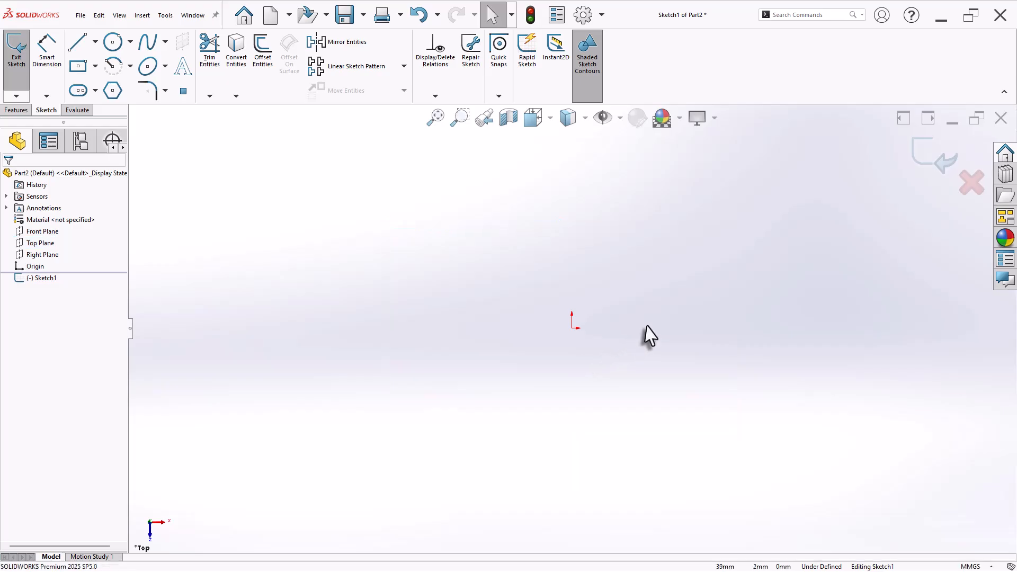
left_click(113, 42)
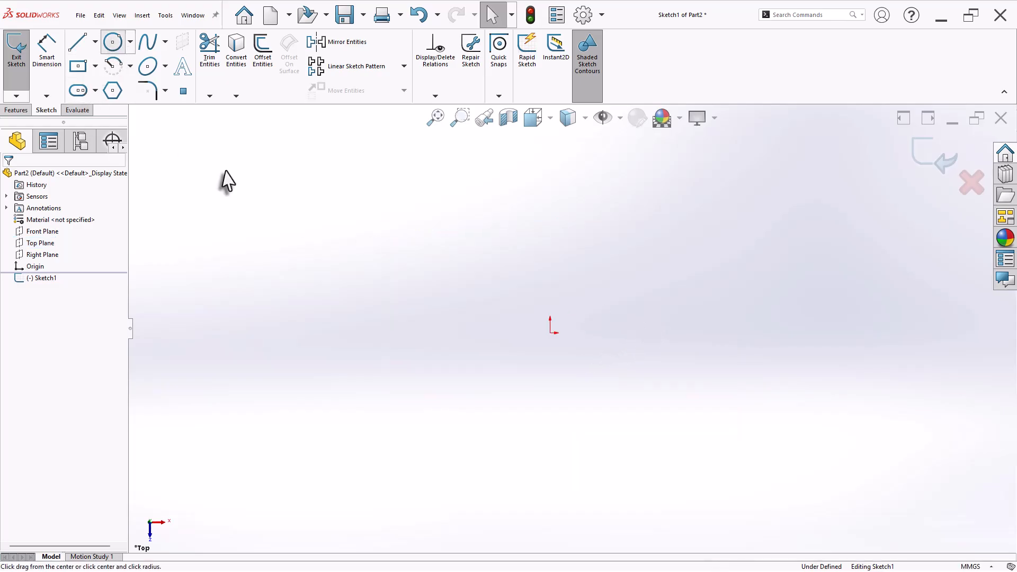
left_click(552, 333)
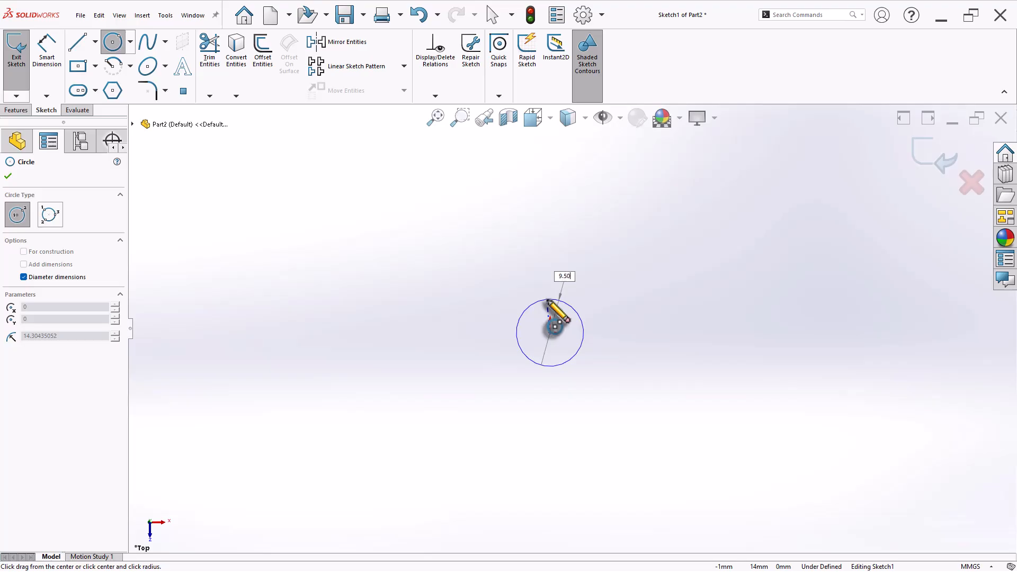
key("Return")
scroll(601, 307, "down", 6)
key("Escape")
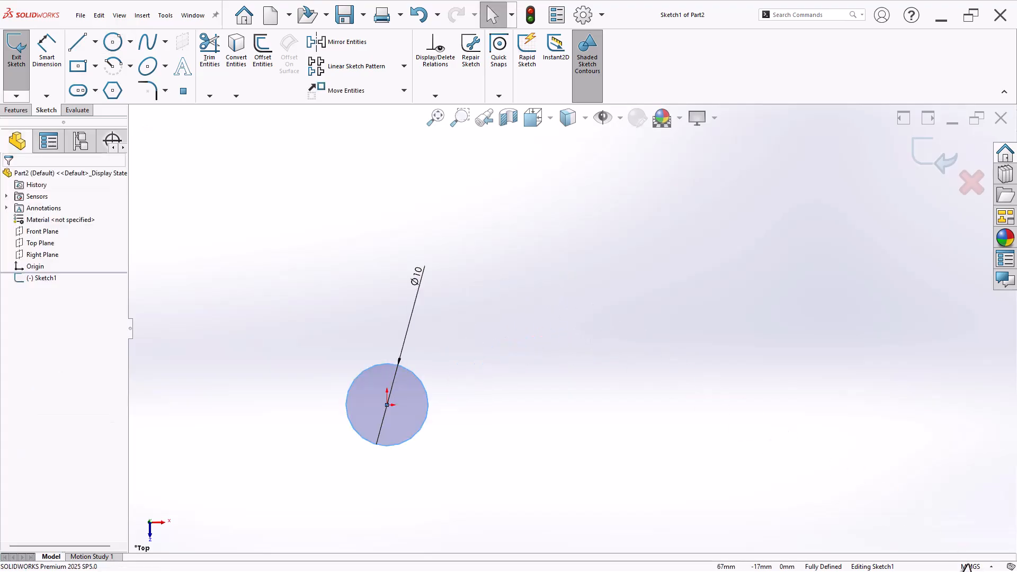
Step: Set the document's basic length units to two decimal places
left_click(970, 567)
left_click(949, 533)
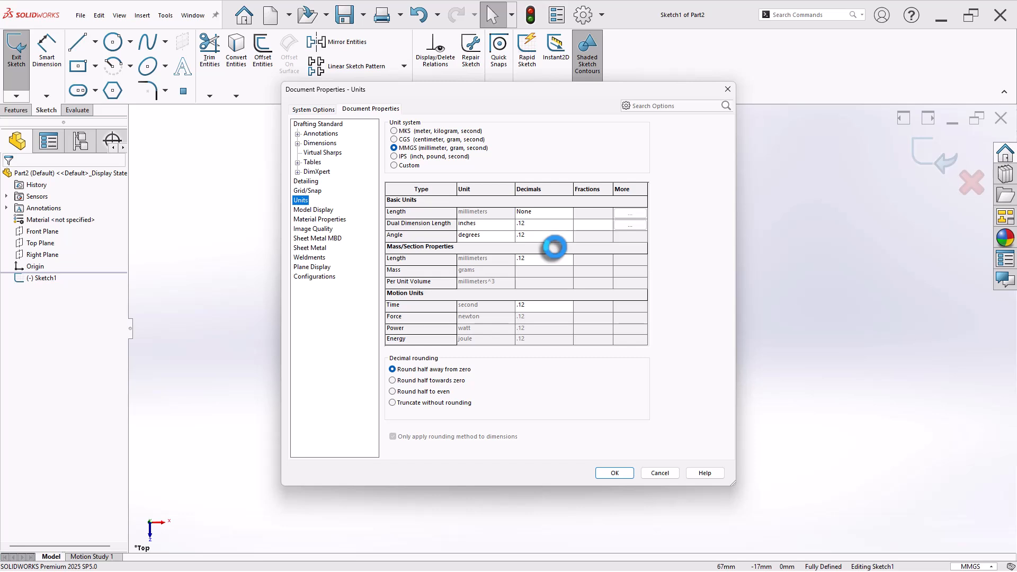
left_click(523, 215)
left_click(567, 213)
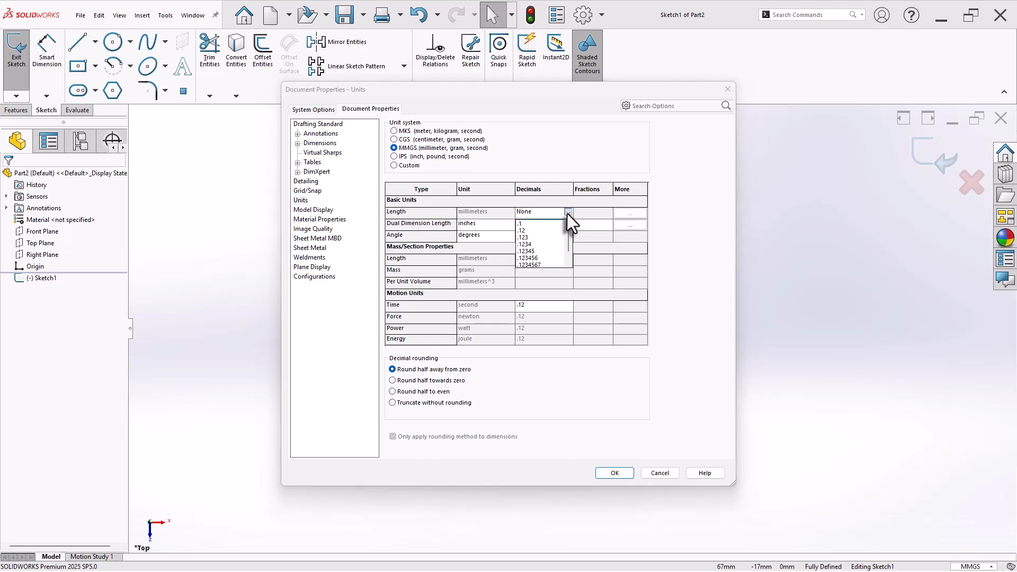
left_click(523, 237)
left_click(615, 471)
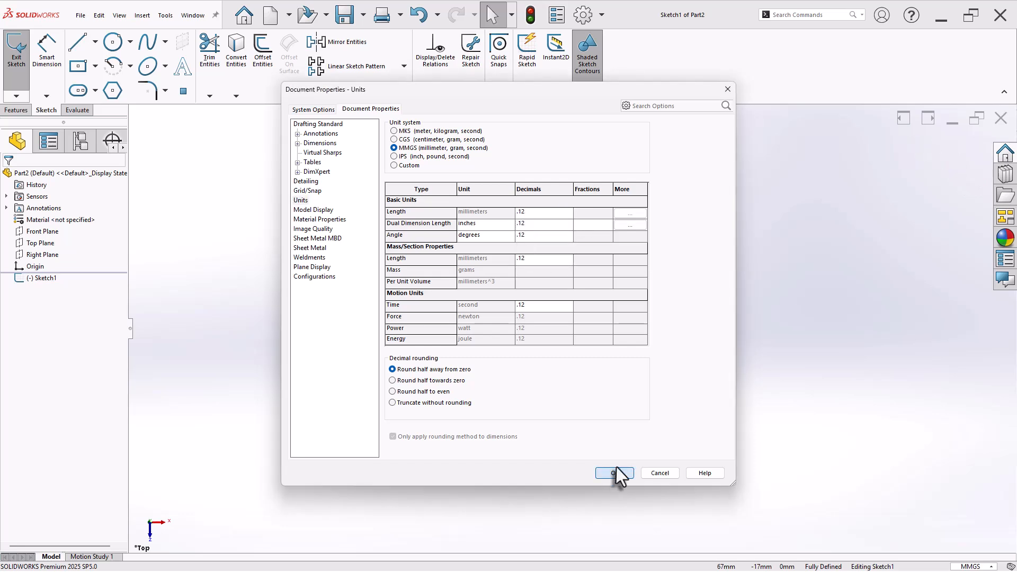
left_click(510, 298)
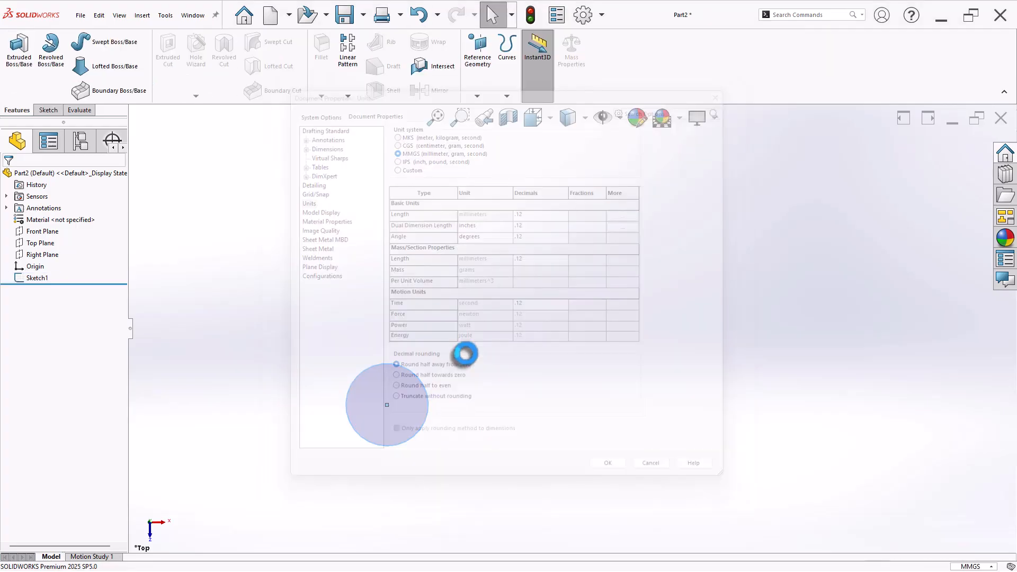
Step: Reopen the circle's sketch for editing and add an 18 mm diameter circle centred on the origin
scroll(419, 424, "down", 2)
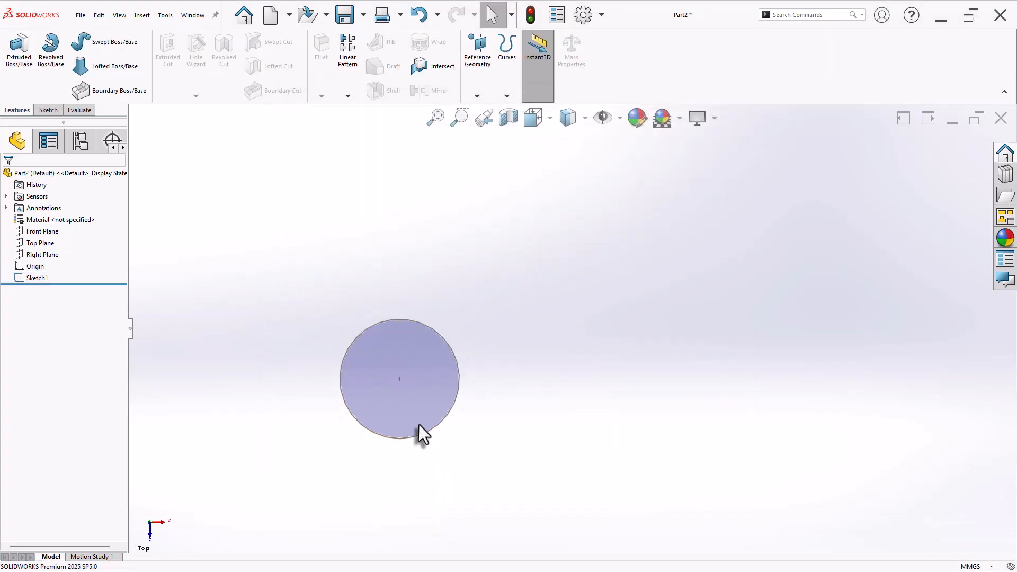
left_click(42, 279)
left_click(45, 254)
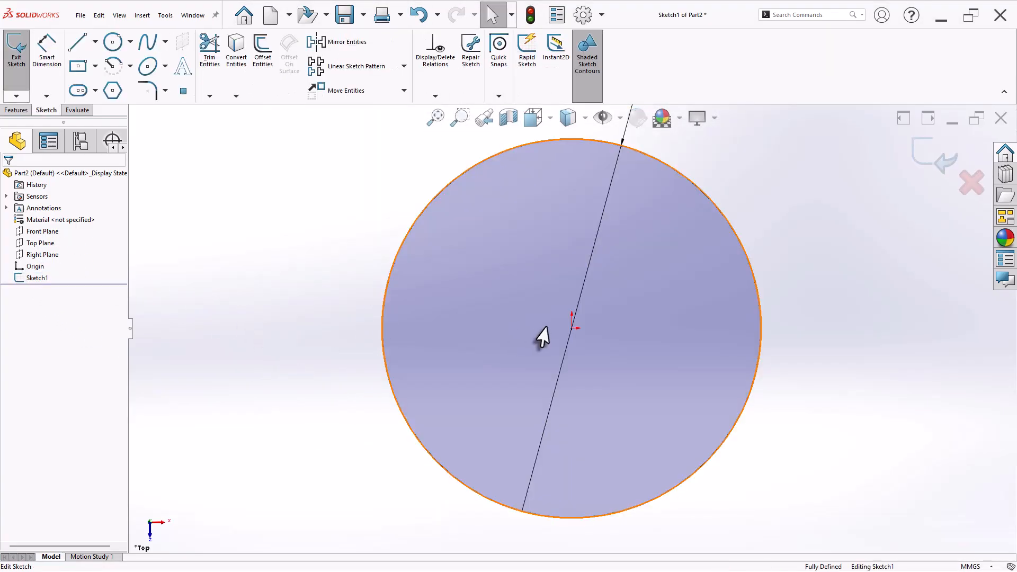
scroll(544, 337, "up", 3)
left_click(113, 42)
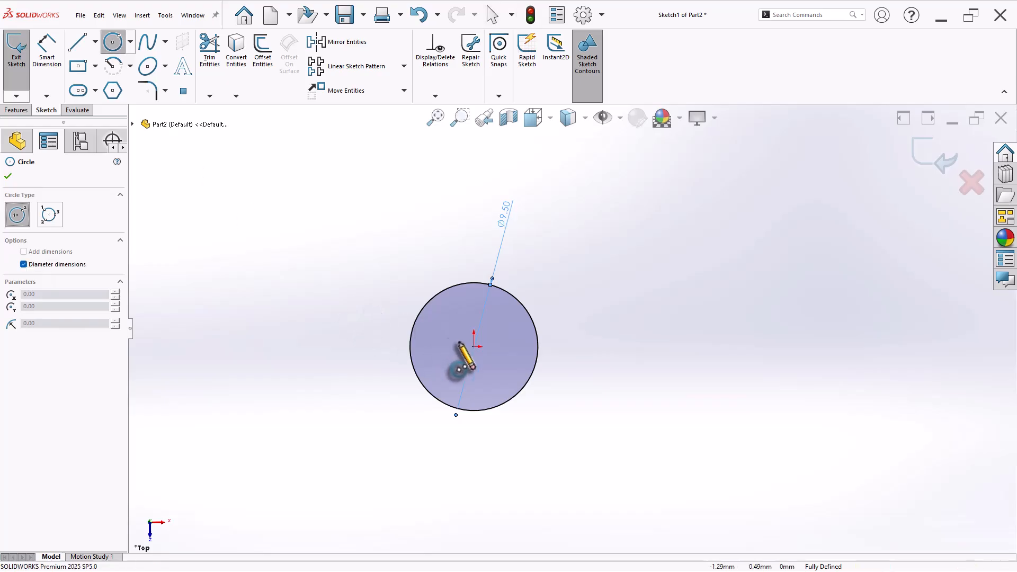
left_click(474, 346)
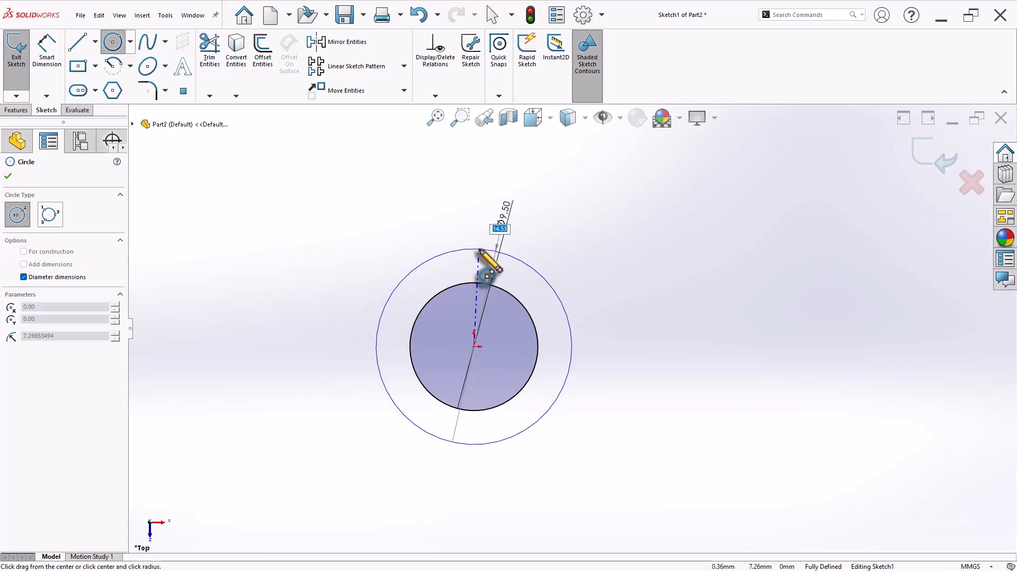
key("Return")
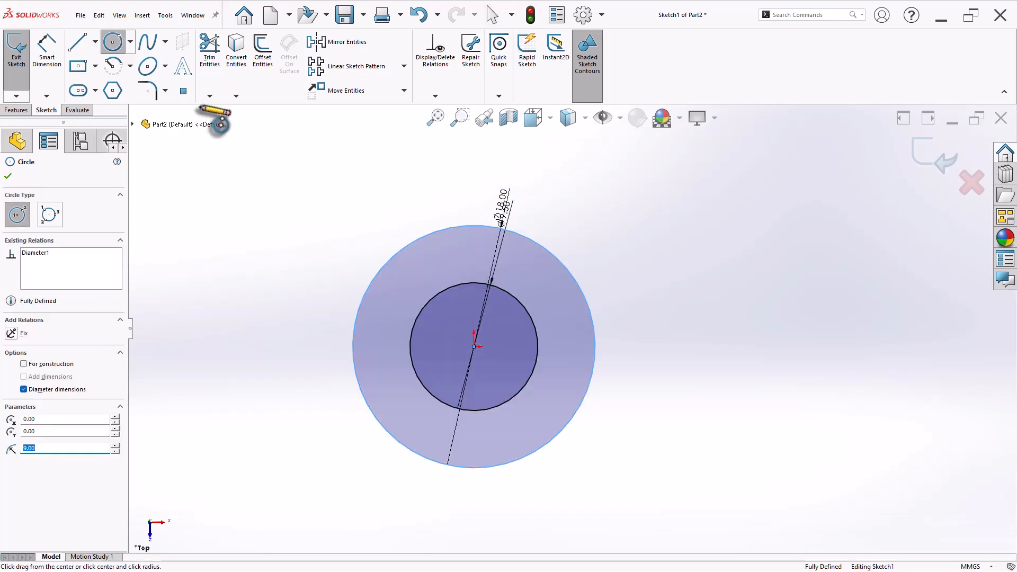
Step: Sketch a horizontal line about 62 mm long from the outer circle's uppermost point, followed by a vertical line about 13.5 mm downward
left_click(78, 42)
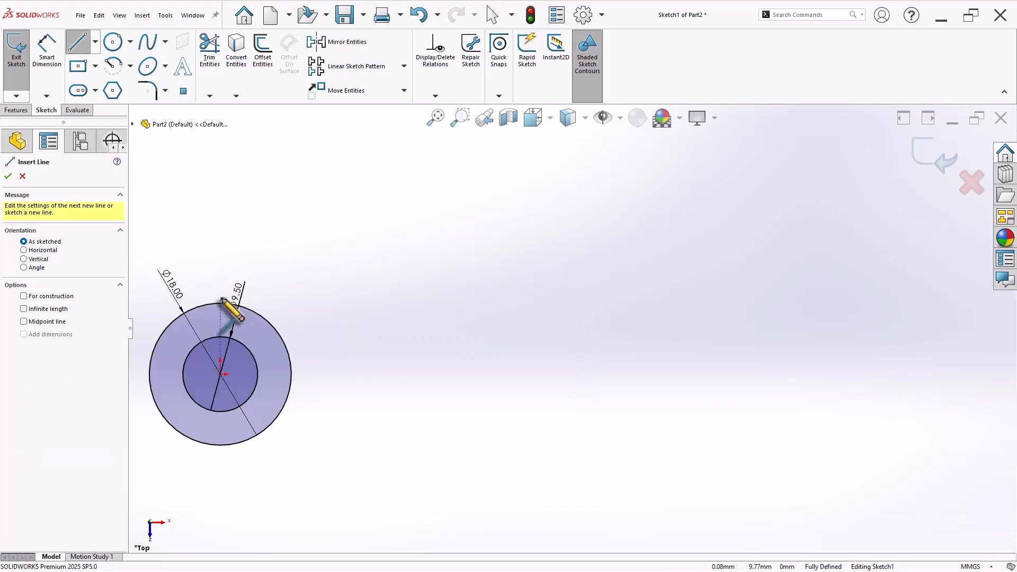
left_click(220, 304)
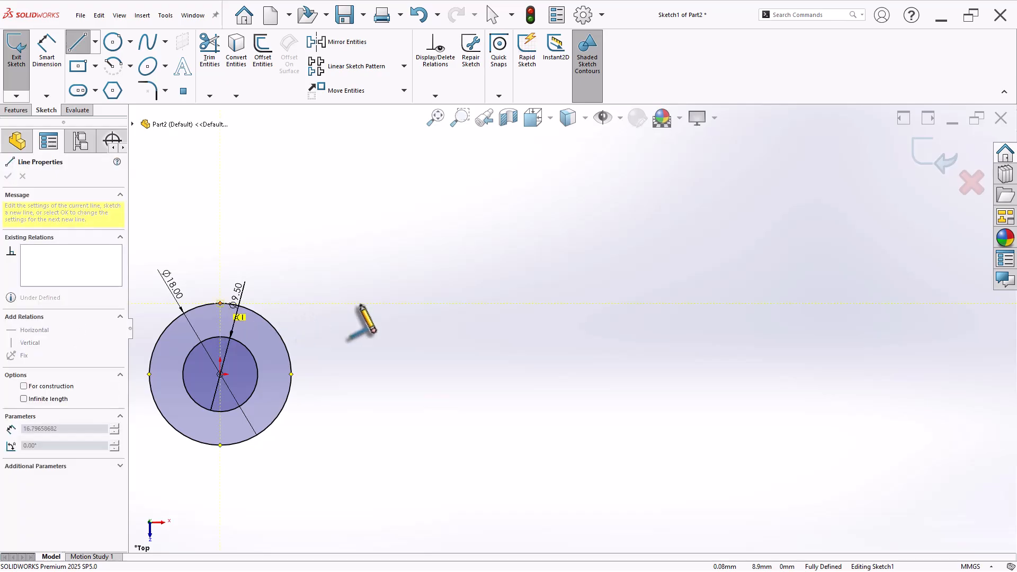
left_click(709, 303)
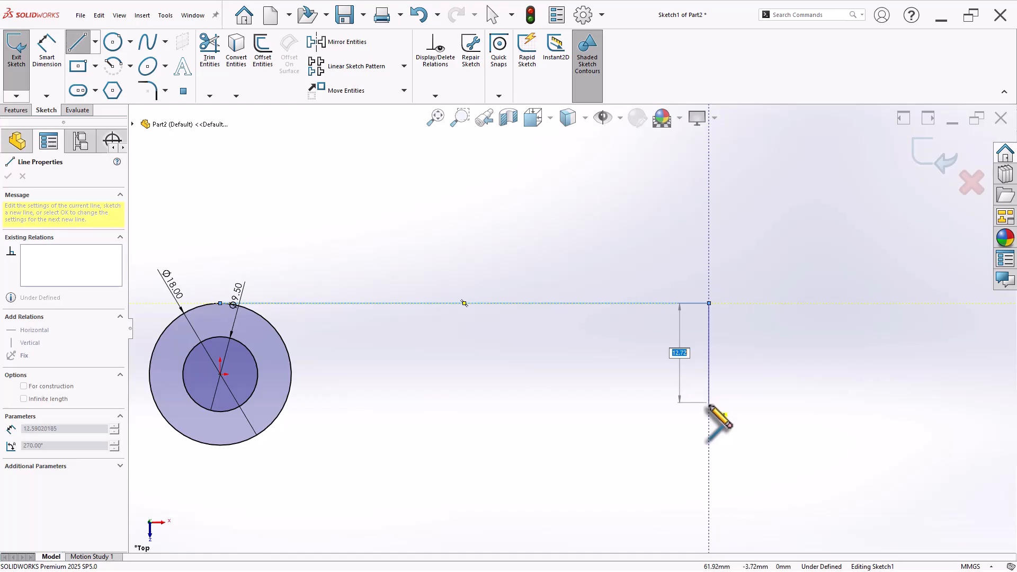
left_click(709, 409)
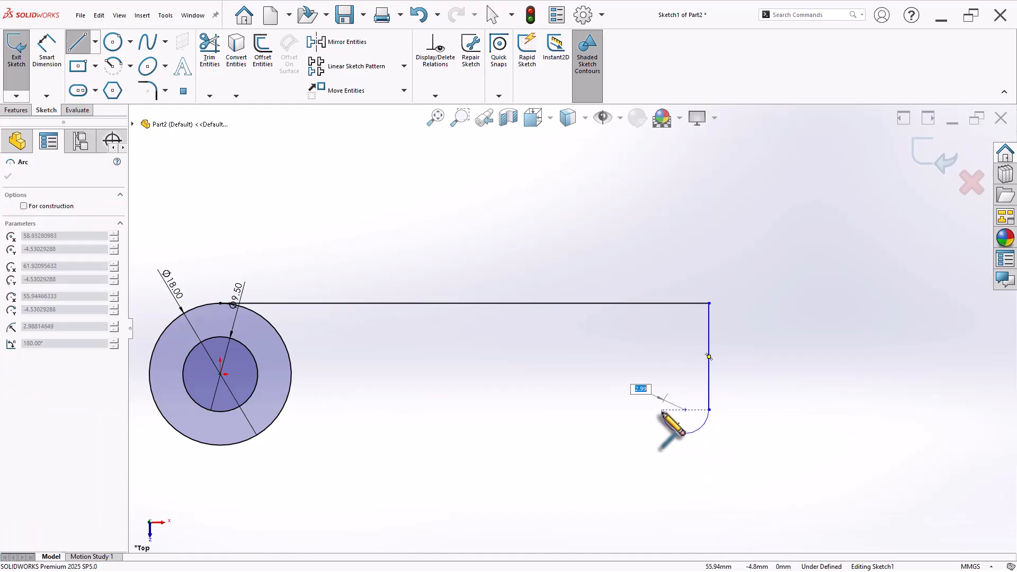
Step: Continue the outline with an arc of about 3 mm radius, a reversed arc, a sloping line about 15 mm long and a final arc
left_click(662, 410)
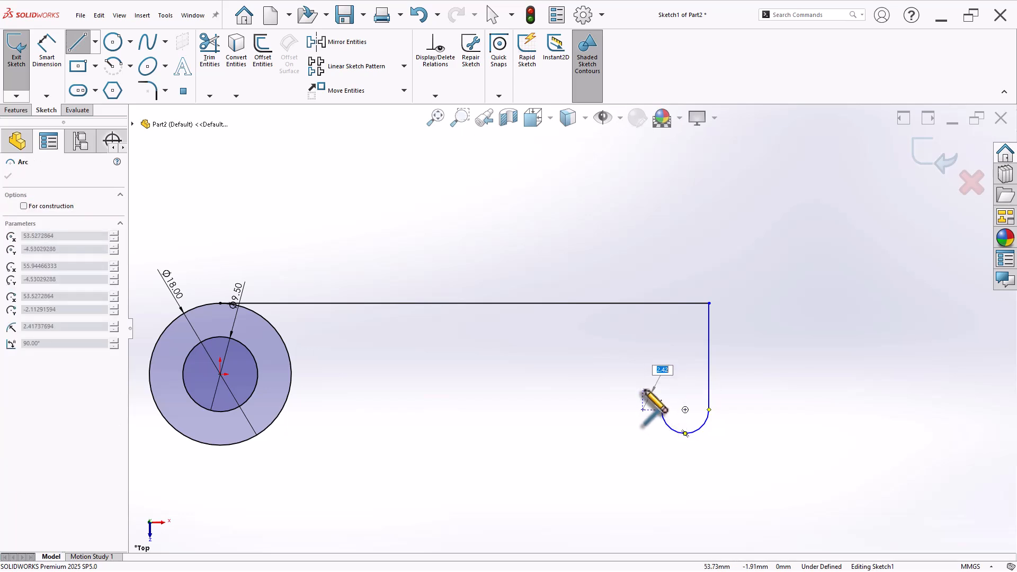
left_click(645, 387)
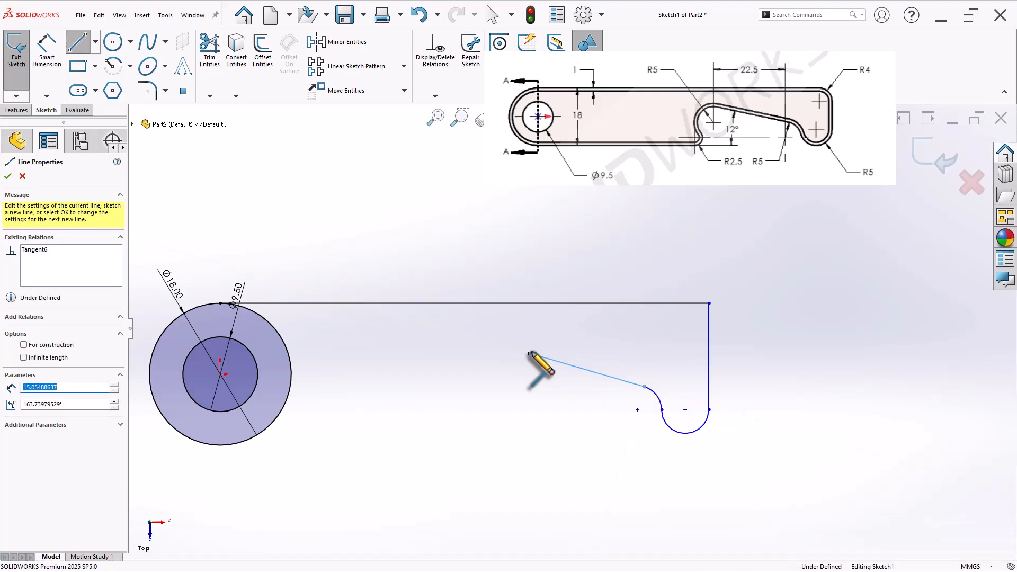
left_click(532, 353)
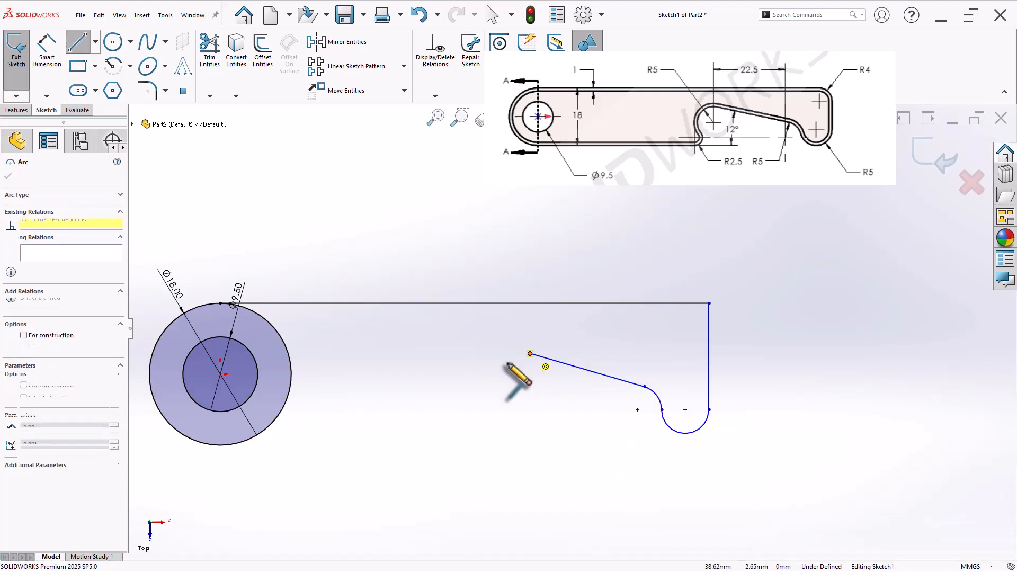
left_click(507, 402)
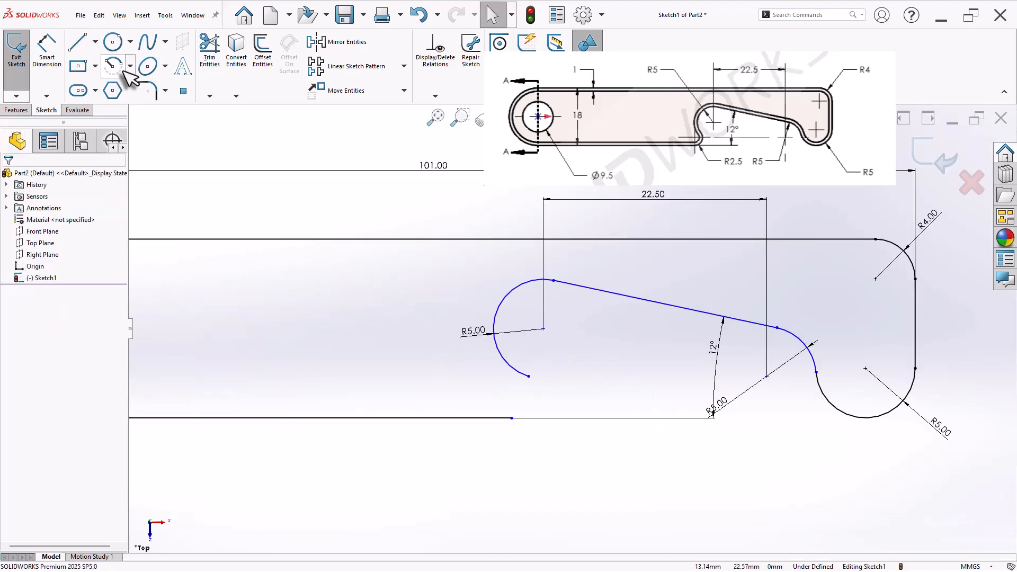
Step: Draw a tangent arc joining the open lower end of the notch's R5 arc to the end of the lower horizontal line
left_click(131, 68)
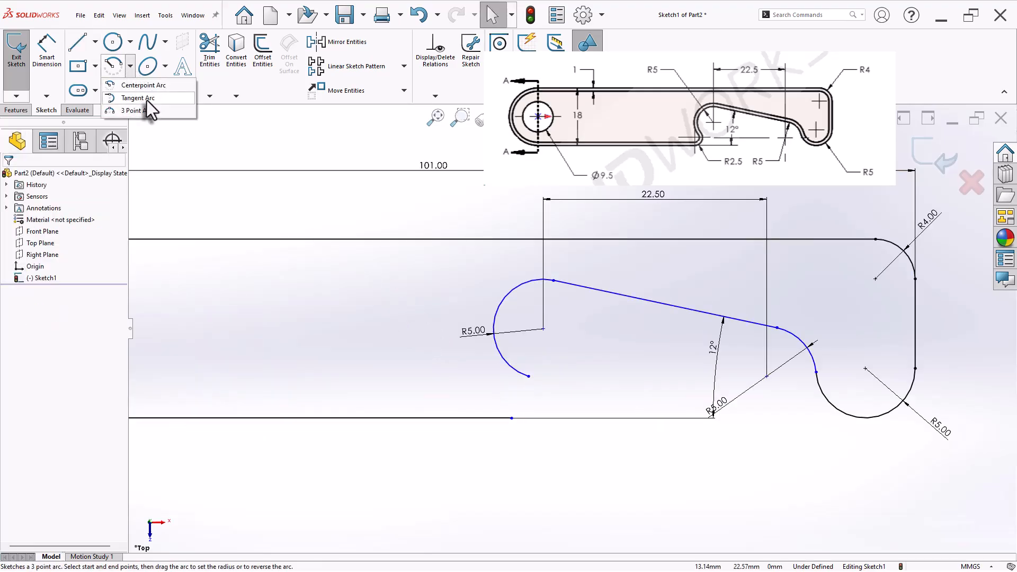
mouse_move(142, 79)
left_click(135, 99)
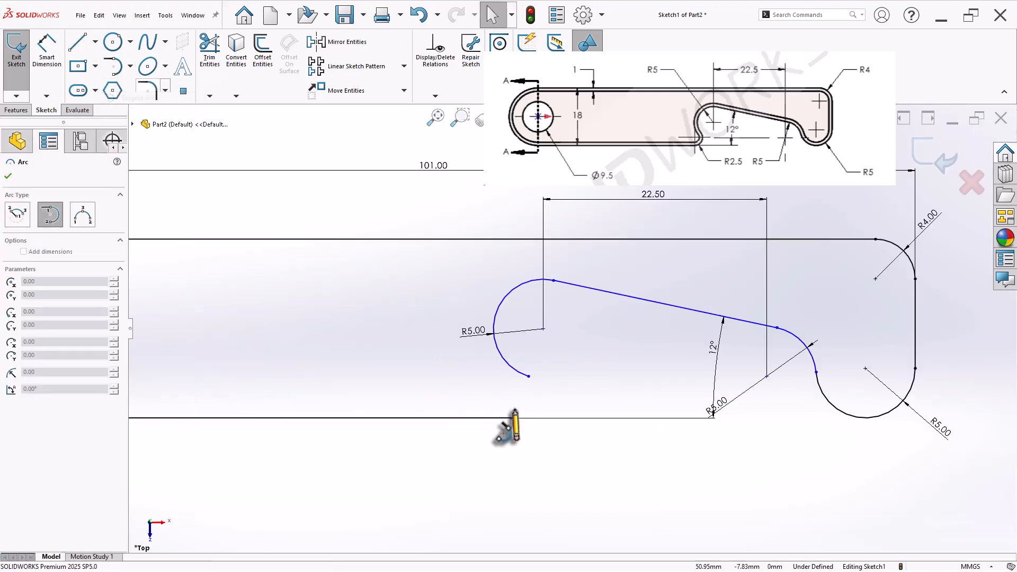
left_click(529, 376)
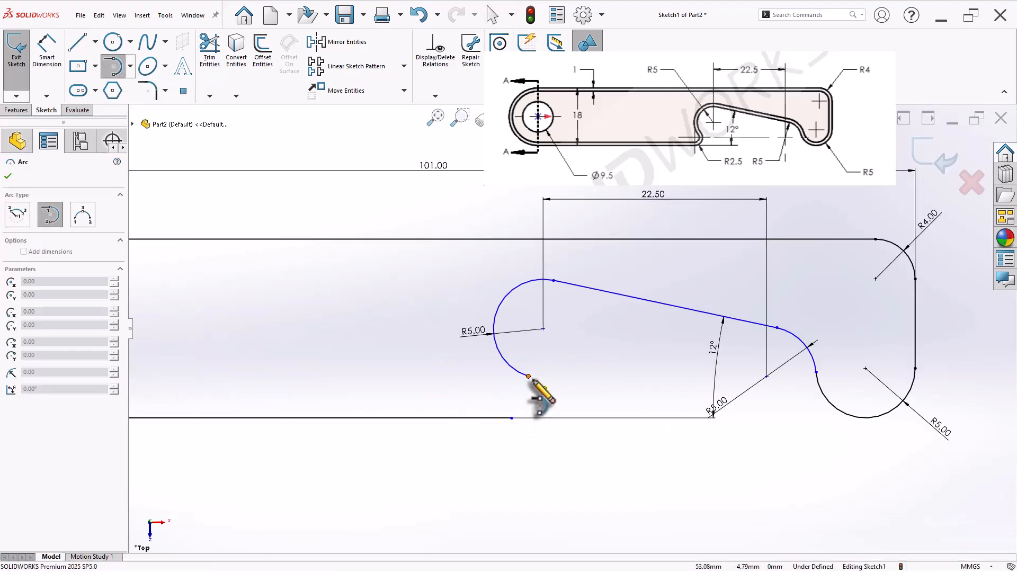
left_click(512, 418)
right_click(568, 327)
left_click(587, 338)
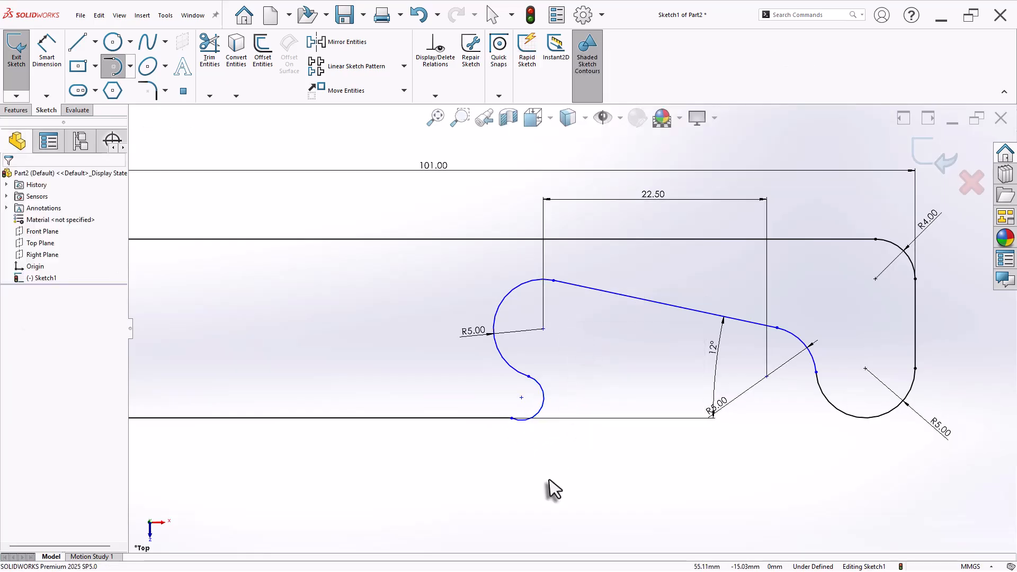
Step: Dimension the small connecting arc with a 2.5 mm radius
right_click_drag(549, 479, 567, 449)
left_click(539, 410)
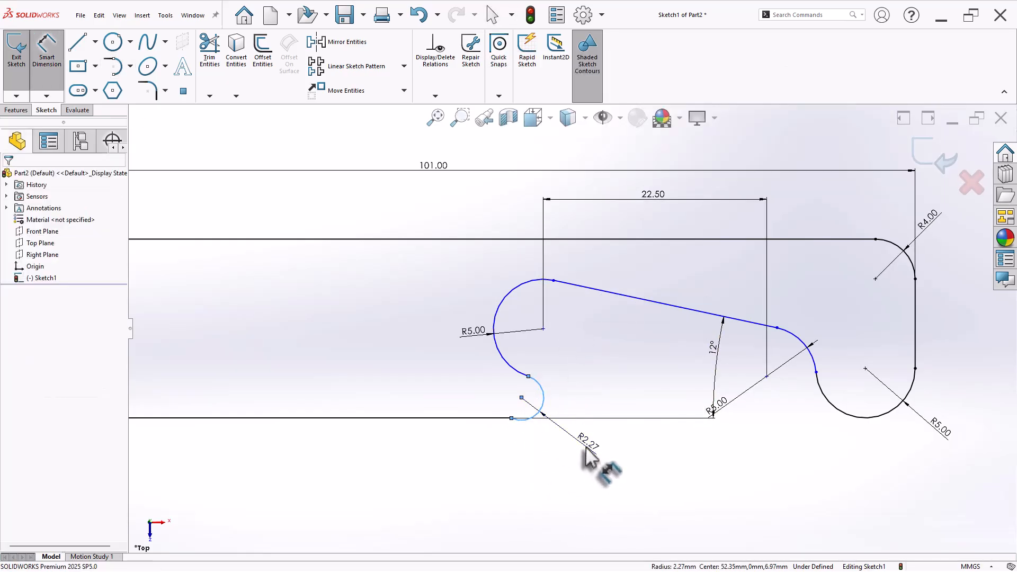
left_click(586, 451)
type("2.")
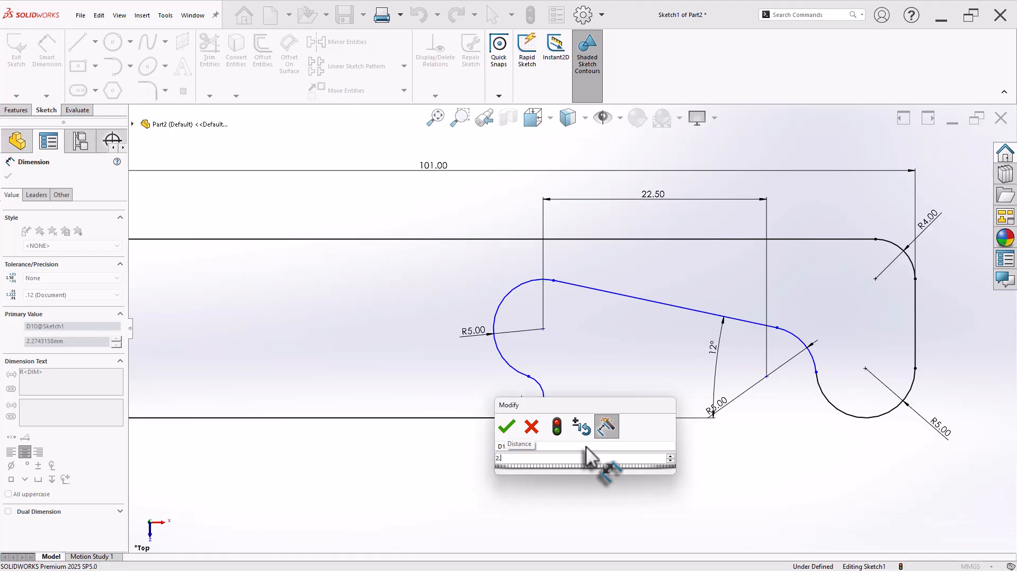
type("5")
key("Return")
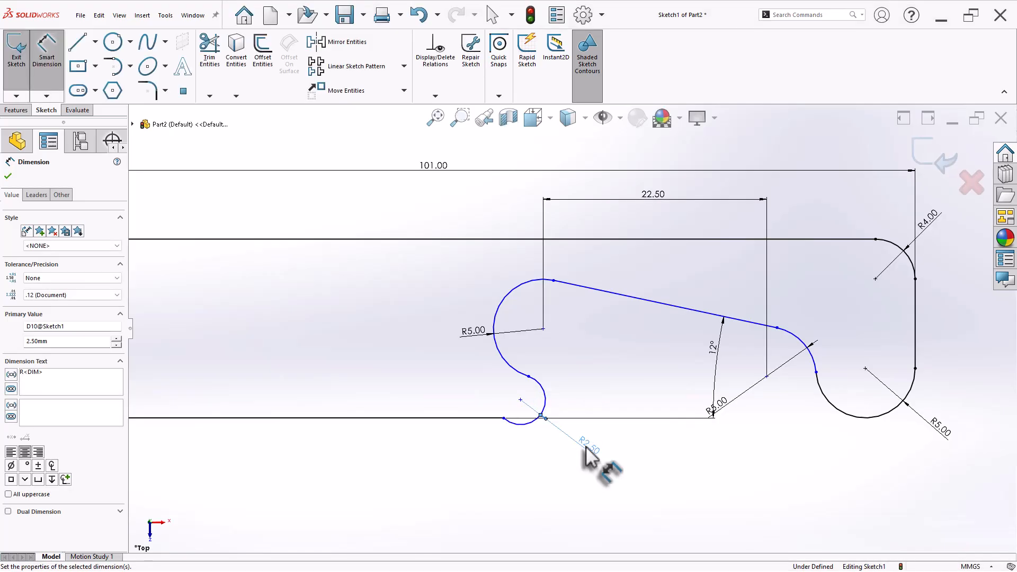
right_click(528, 483)
left_click(548, 495)
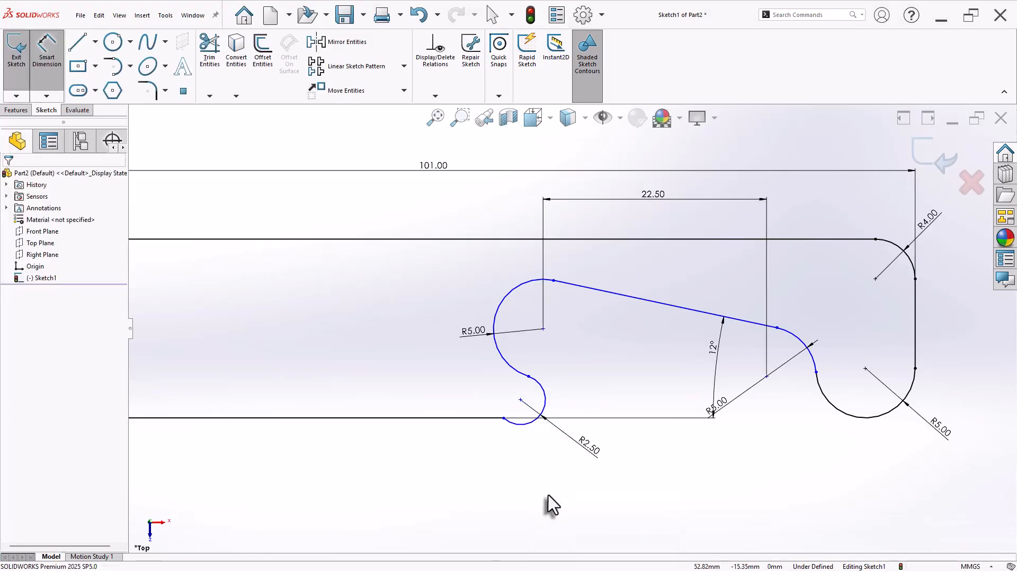
Step: Make the R2.5 arc tangent to the arm's lower horizontal line at their shared endpoint
left_click(504, 418)
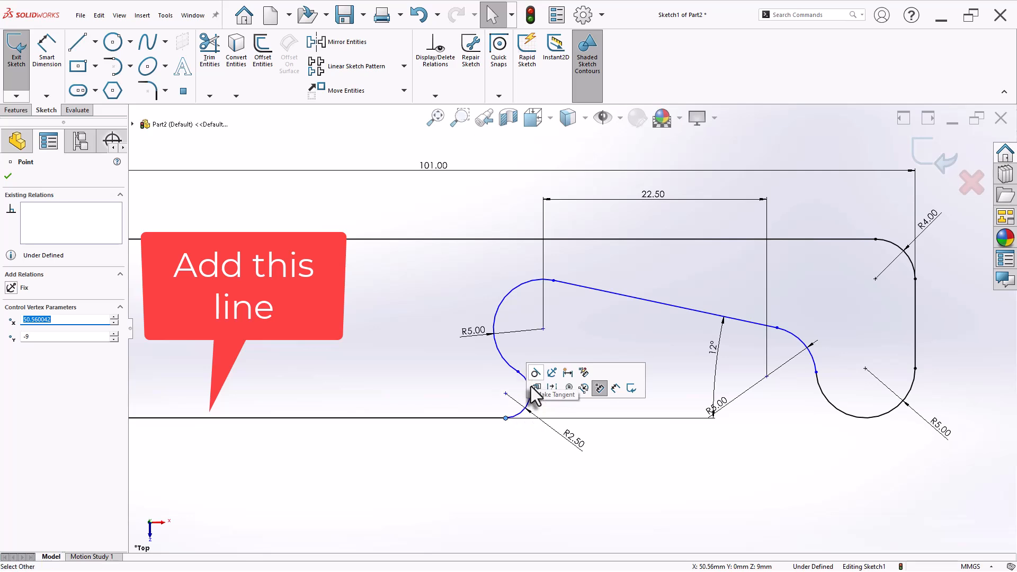
left_click(513, 446)
scroll(610, 371, "up", 1)
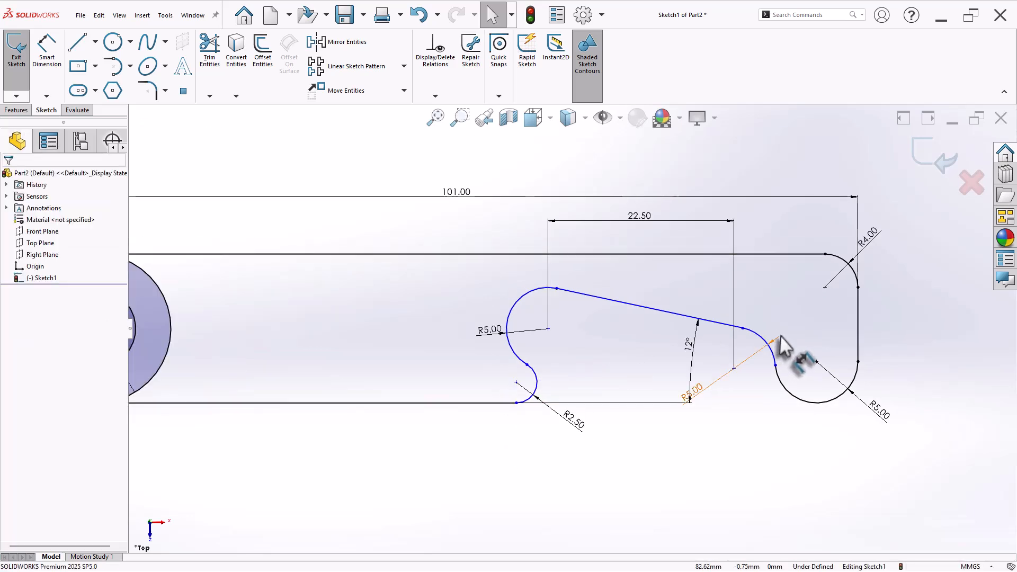
scroll(782, 347, "down", 1)
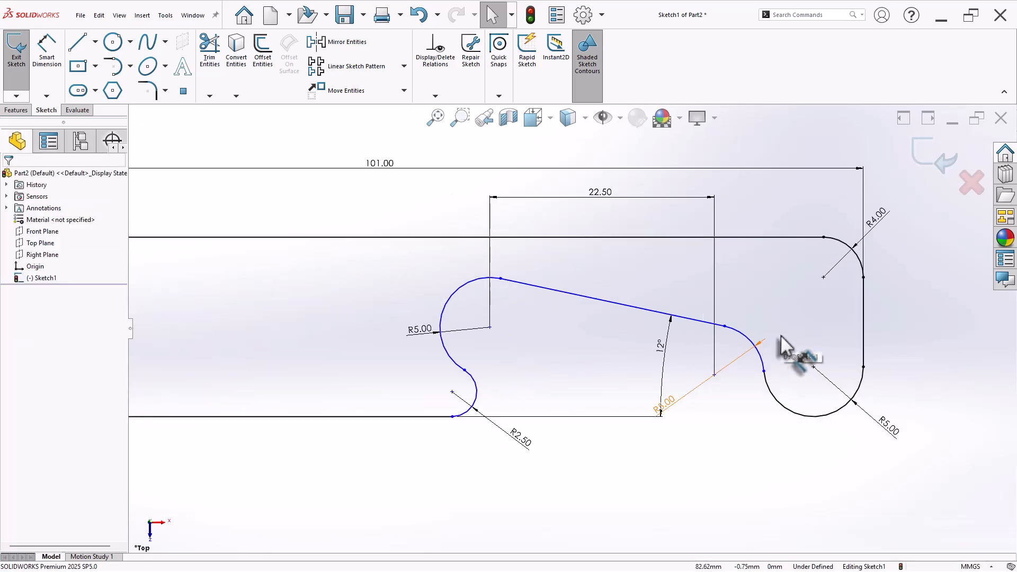
Step: Add a horizontal relation between the R2.5 arc's centre and the centre of the R5 arc at the lower end of the sloping line
left_click(452, 392)
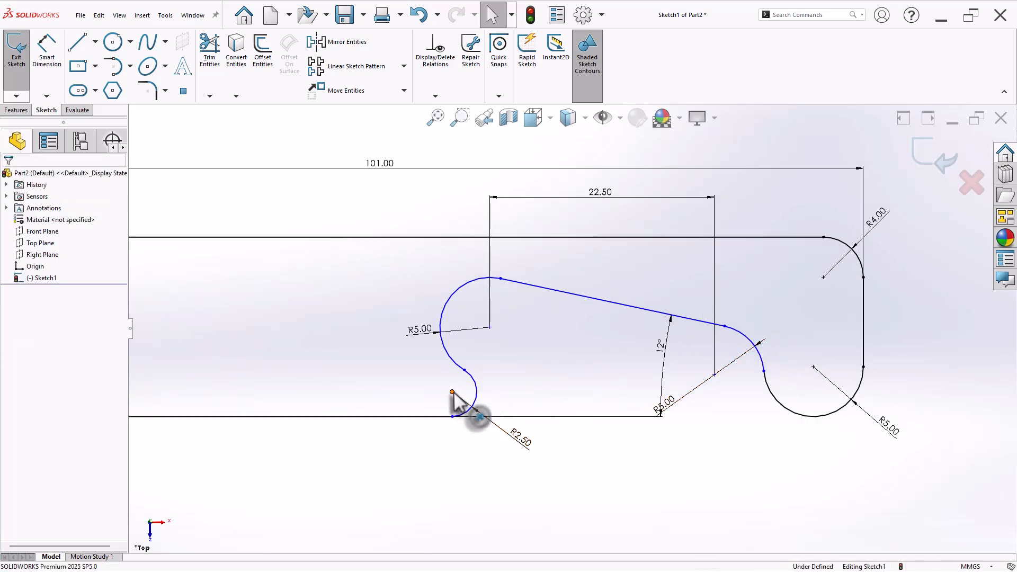
left_click(714, 376, "ctrl")
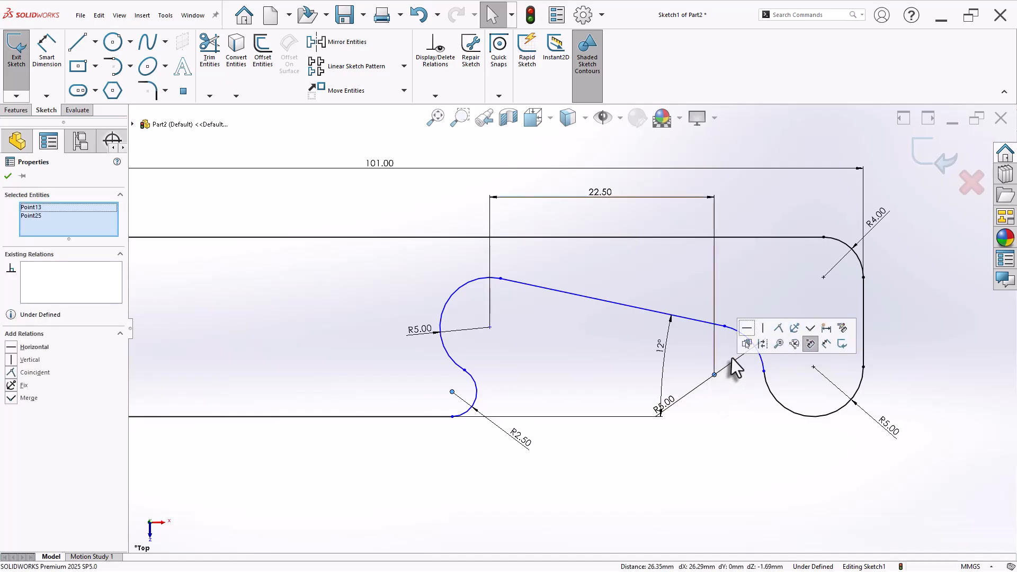
left_click(747, 329)
left_click(714, 460)
scroll(736, 430, "up", 3)
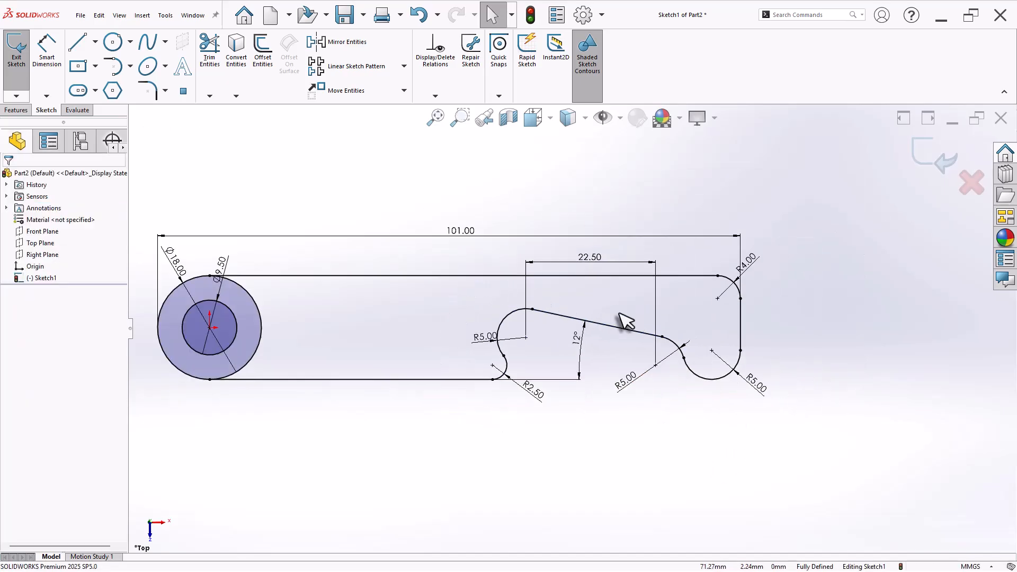
Step: Reposition the Ø18 dimension outside the outline, to the lower left of the outer circle
scroll(371, 303, "down", 1)
scroll(366, 313, "up", 1)
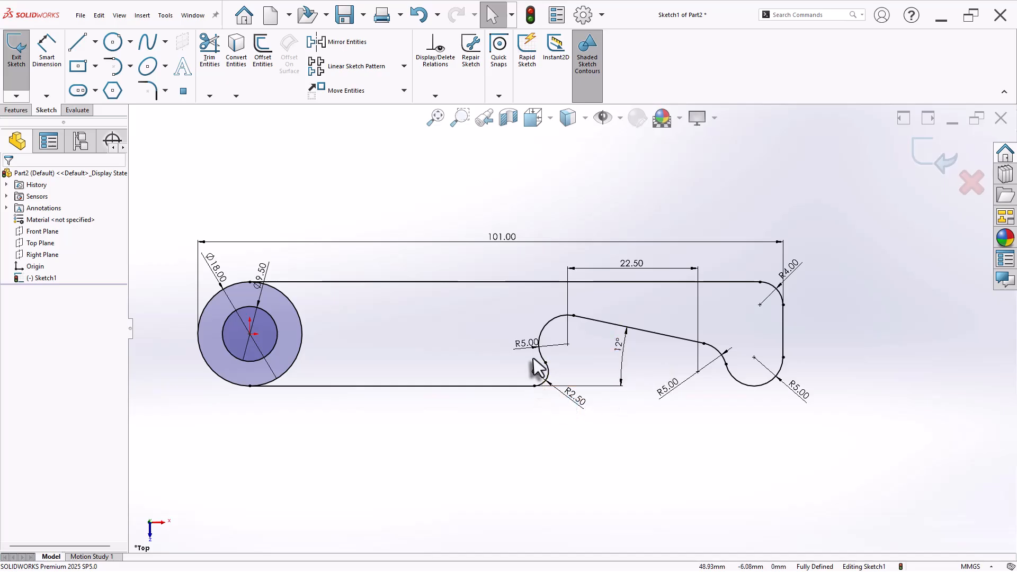
left_click_drag(218, 273, 183, 403)
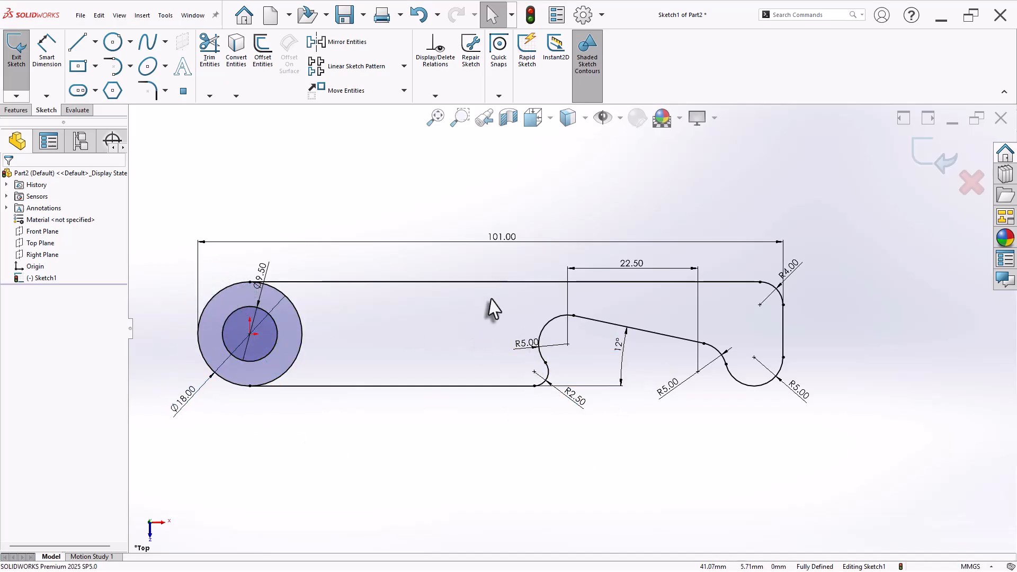
scroll(764, 334, "down", 1)
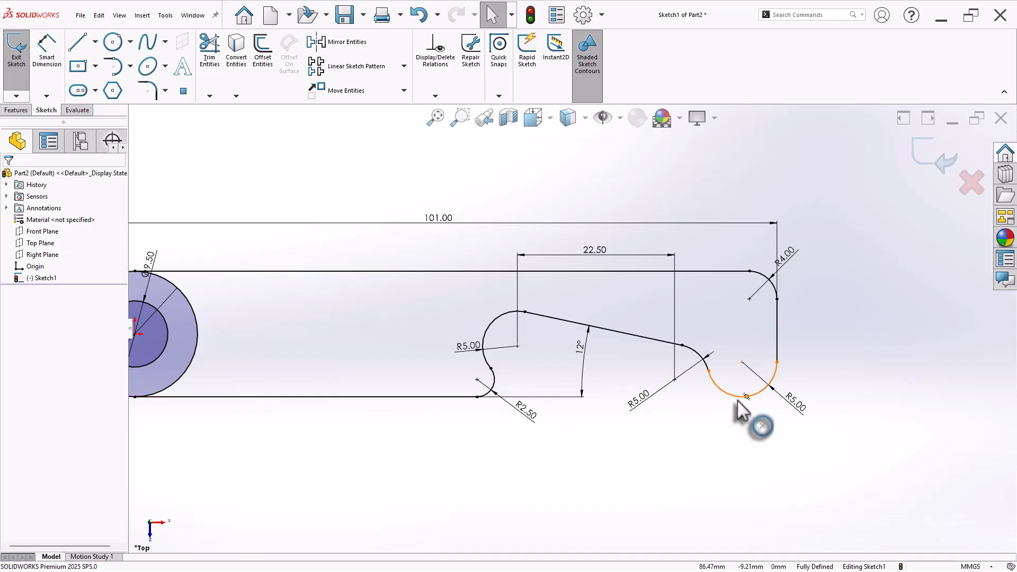
key("f")
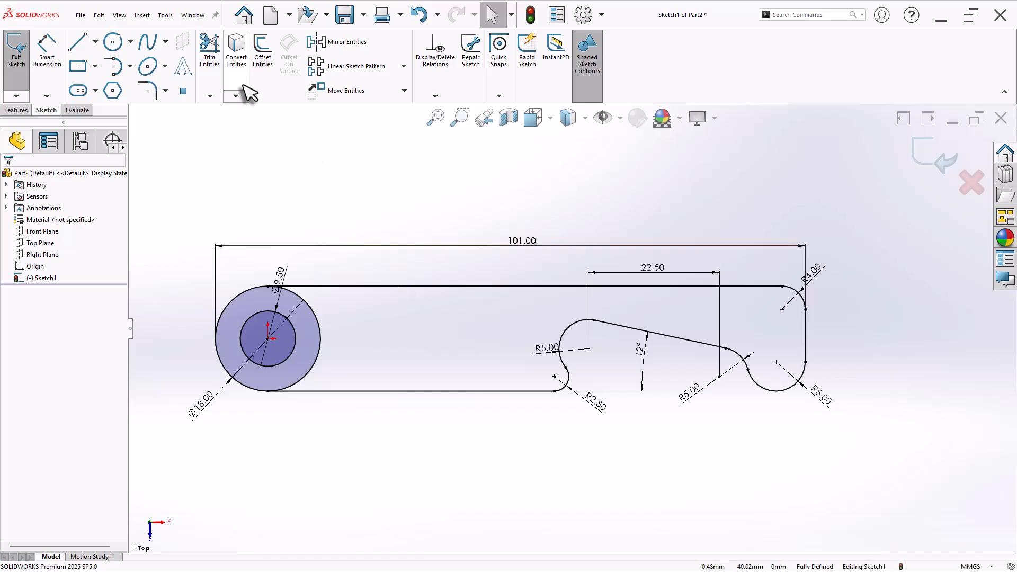
Step: Power-trim the half of the 18 mm circle that lies inside the arm outline
left_click(214, 68)
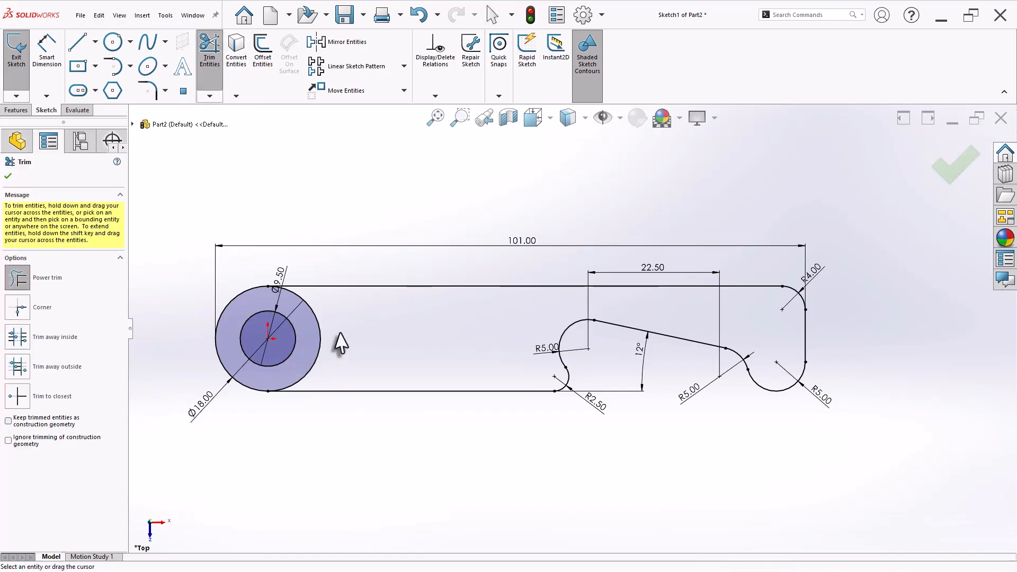
left_click_drag(324, 337, 339, 339)
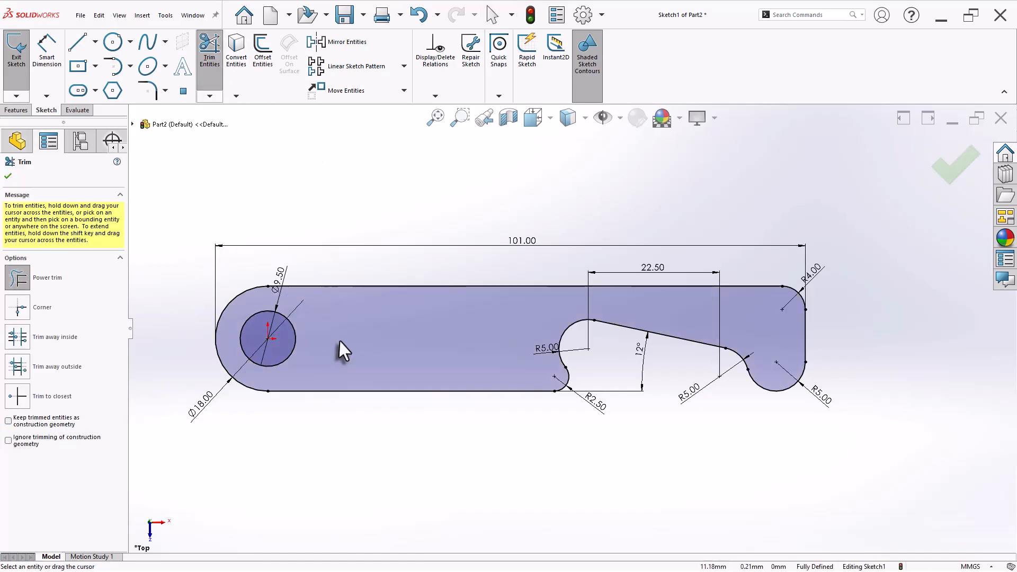
left_click(8, 177)
Step: Extrude the closed arm profile 11 mm using the Mid Plane end condition
left_click(17, 110)
left_click(19, 48)
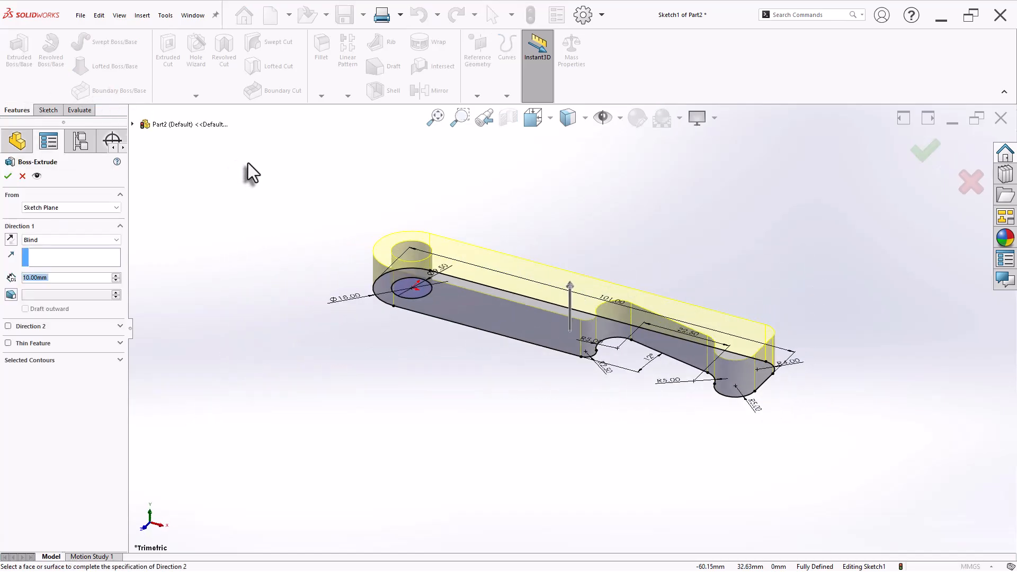
right_click(183, 232)
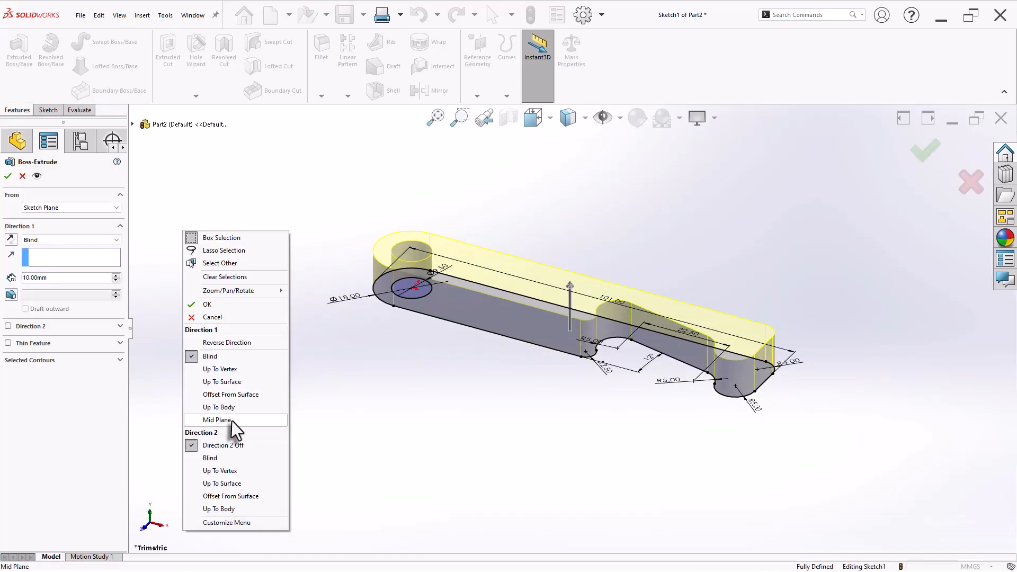
left_click(217, 419)
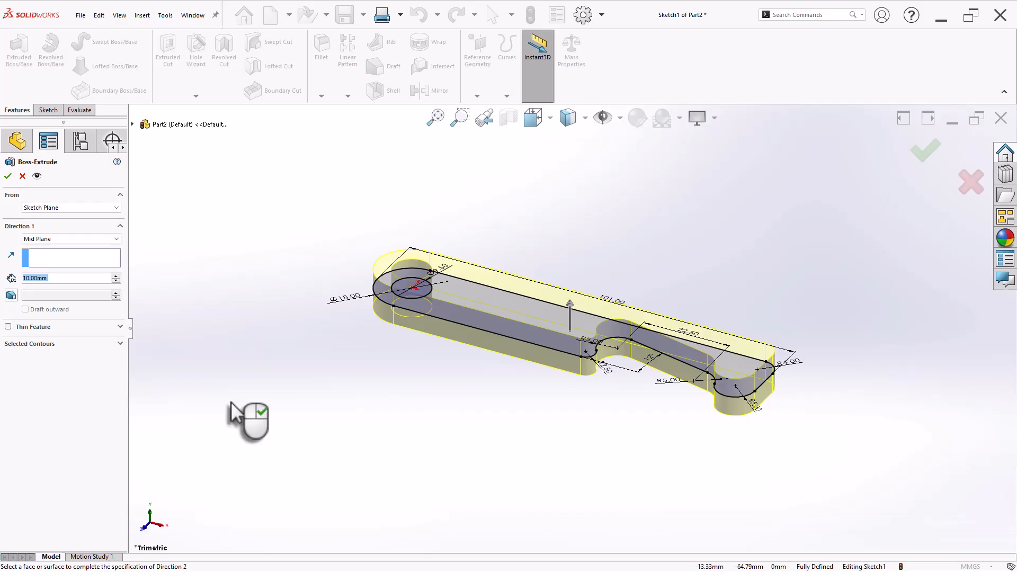
key("Up")
right_click(231, 403)
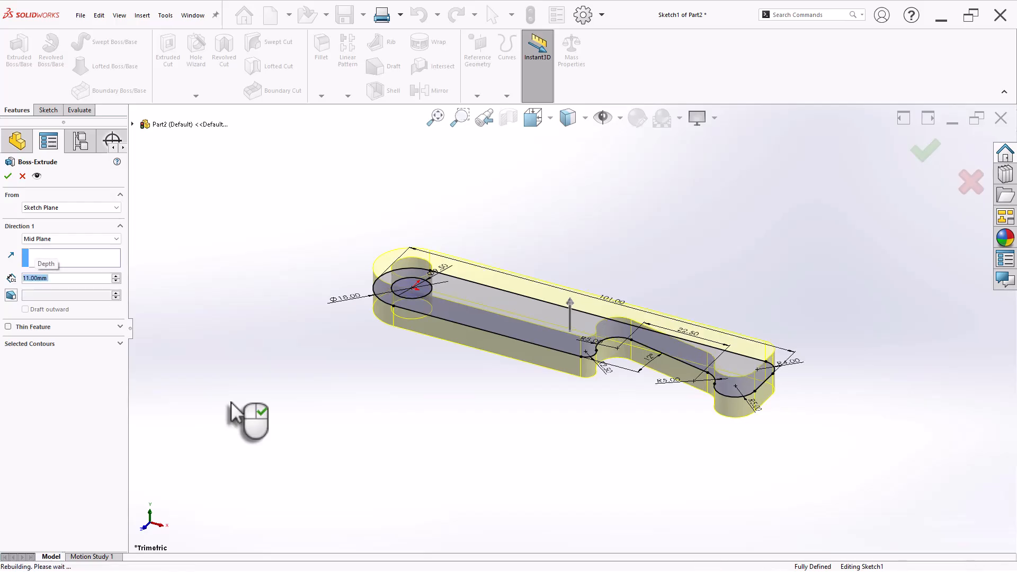
left_click(352, 363)
Step: Start a sketch on the arm's upper face and offset its outer outline inward by 1 mm
left_click(486, 319)
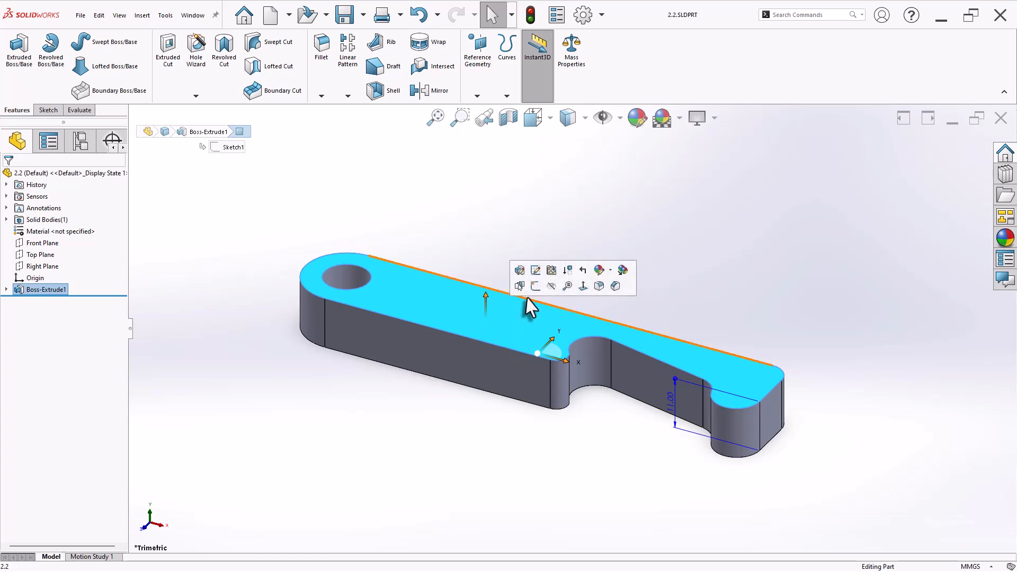
left_click(536, 286)
left_click(264, 59)
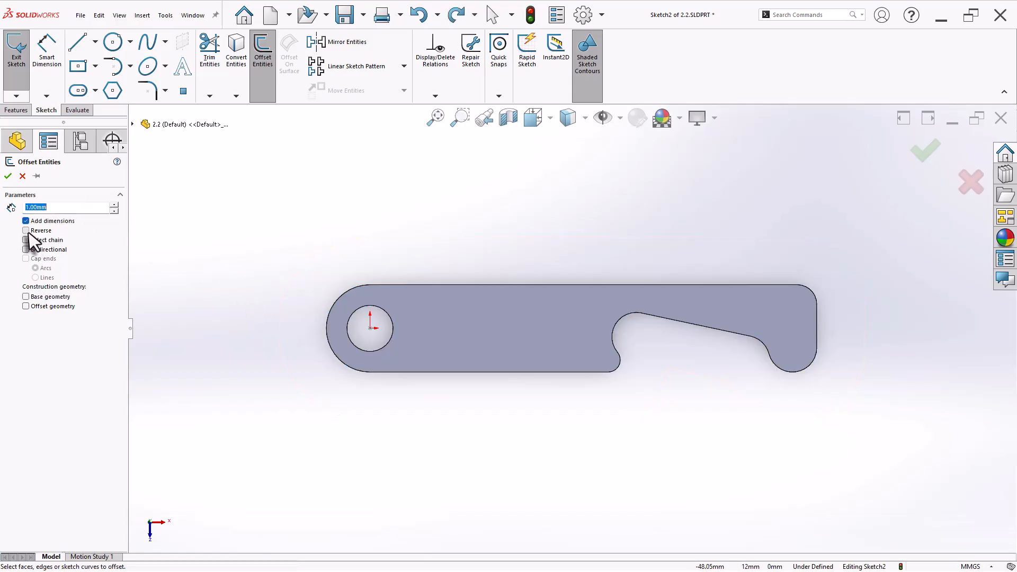
left_click(26, 231)
left_click(471, 327)
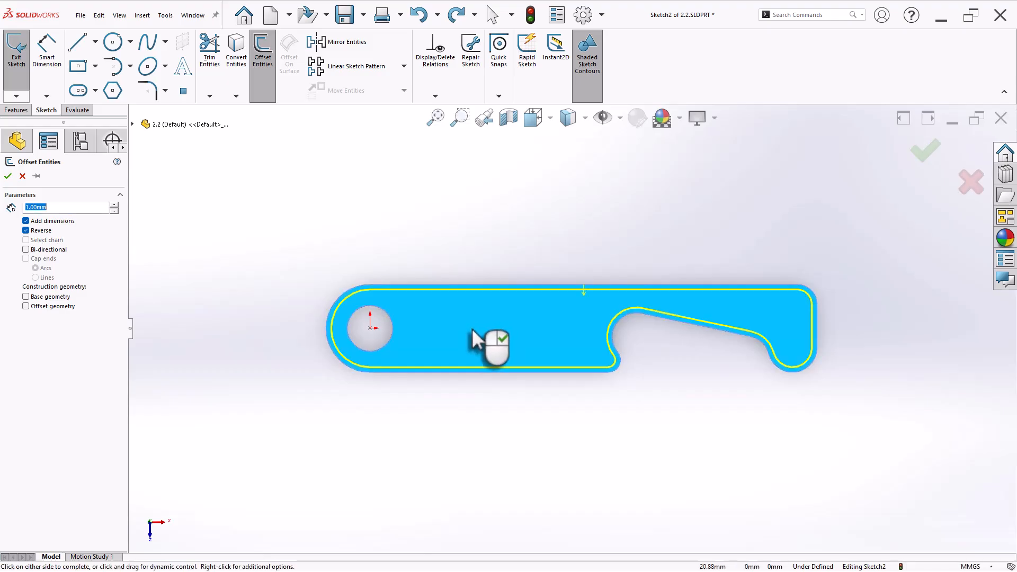
right_click(472, 330)
Step: Cut the offset profile into the upper face with a Blind extruded cut 1 mm deep
left_click(16, 109)
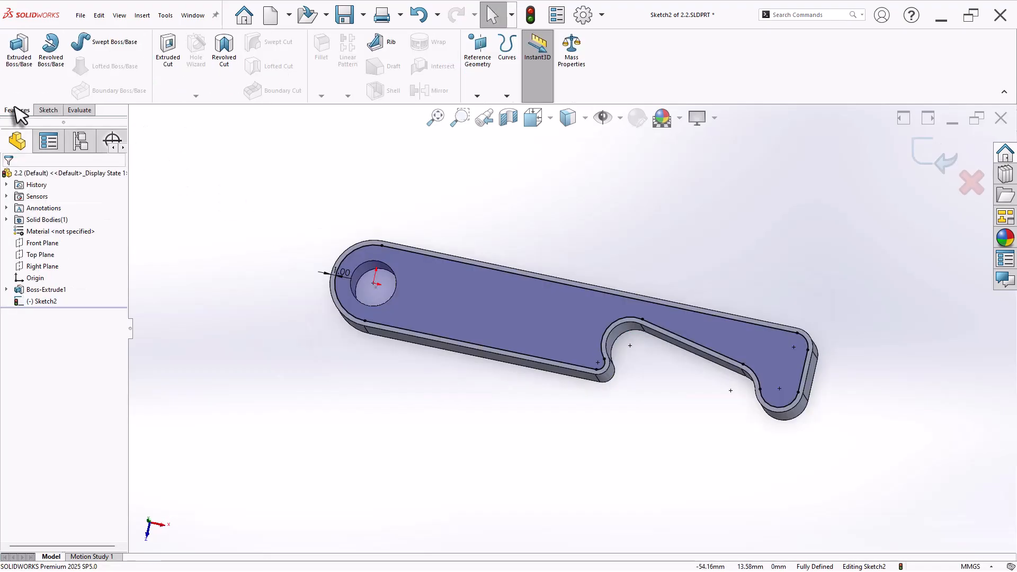
left_click(168, 50)
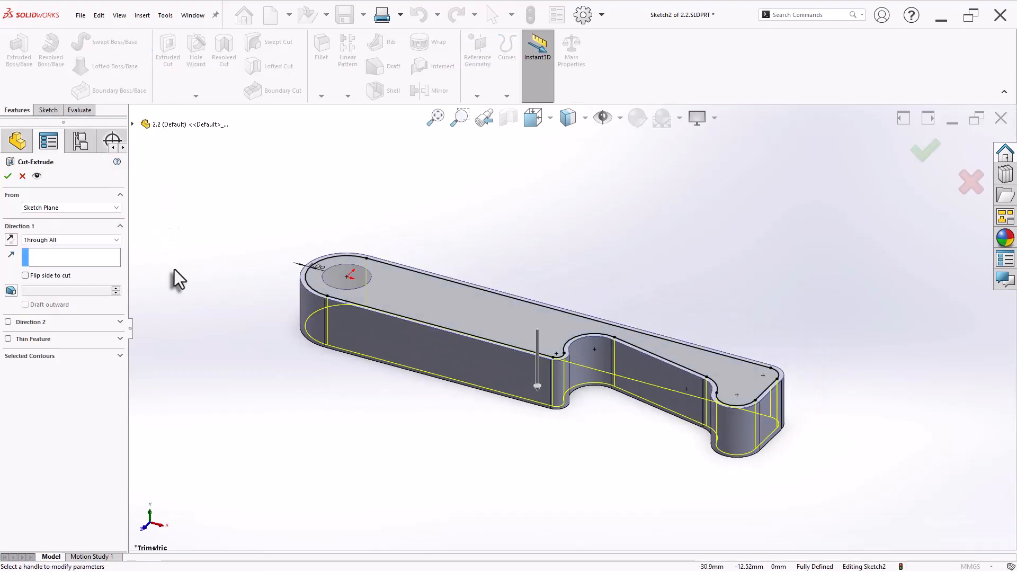
left_click(63, 241)
left_click(56, 249)
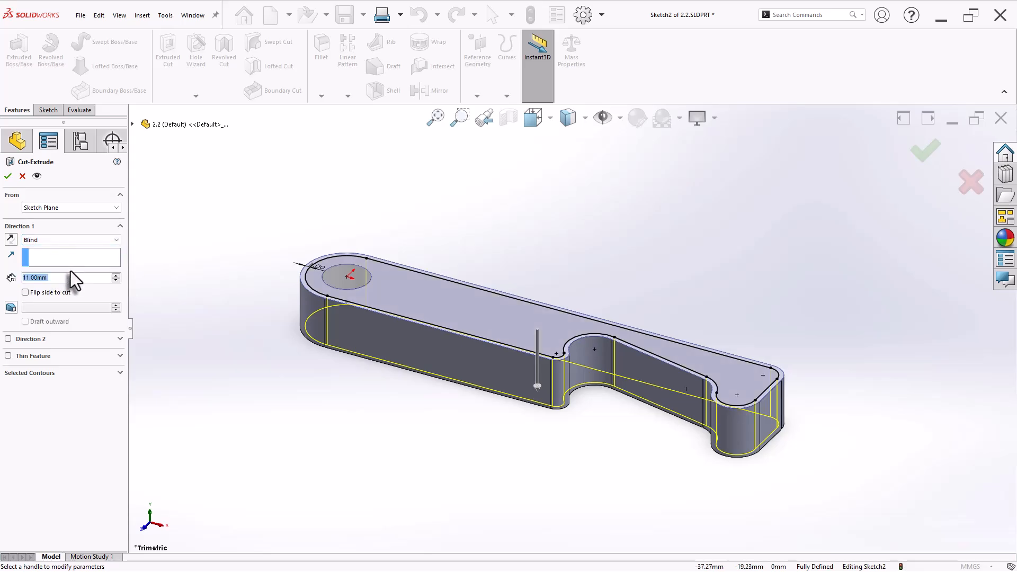
type("1")
key("Return")
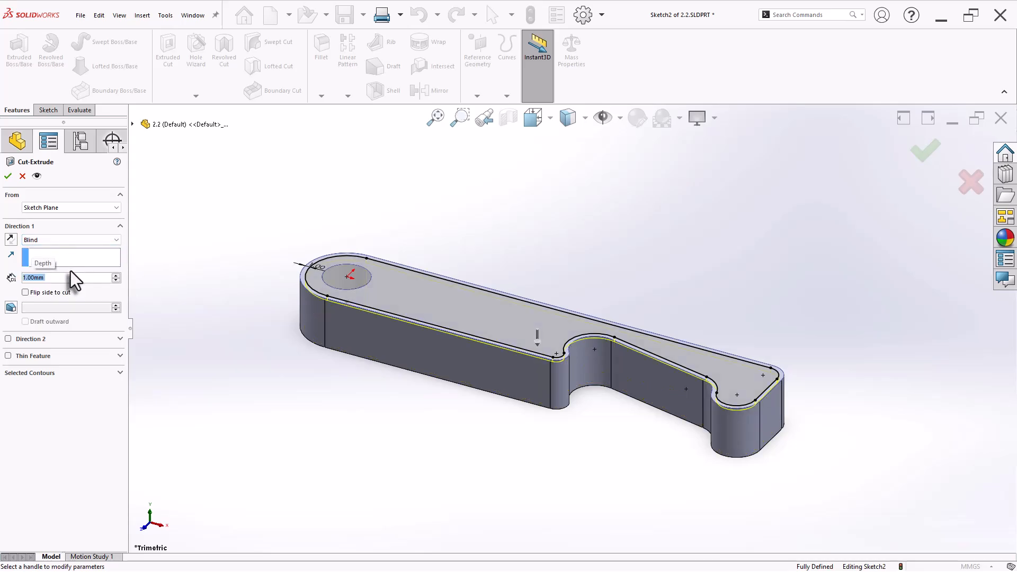
Step: Mirror the 1 mm recess cut about the Top Plane onto the arm's opposite face
middle_click_drag(250, 409, 273, 432)
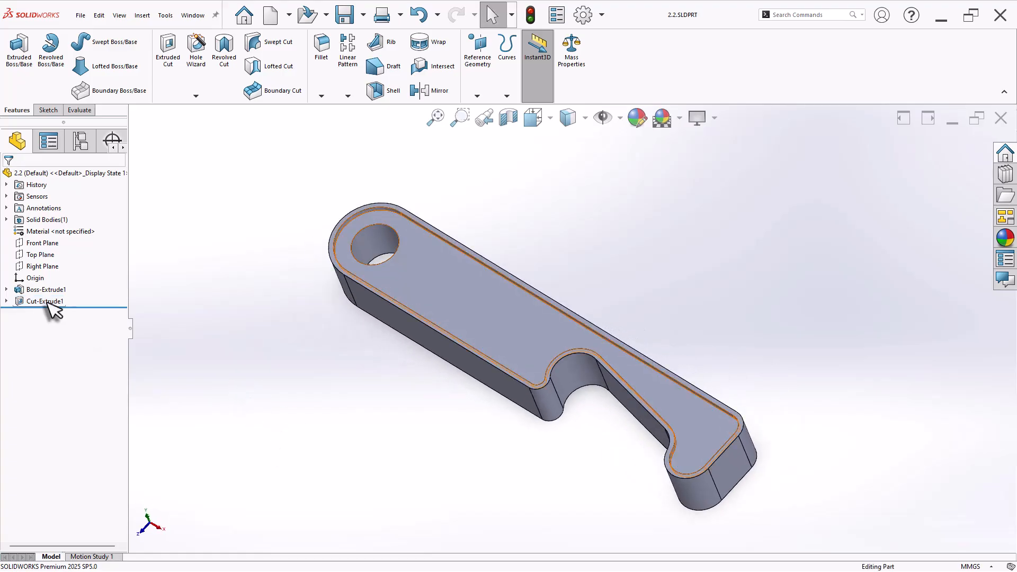
left_click(39, 254)
middle_click_drag(257, 313, 247, 407)
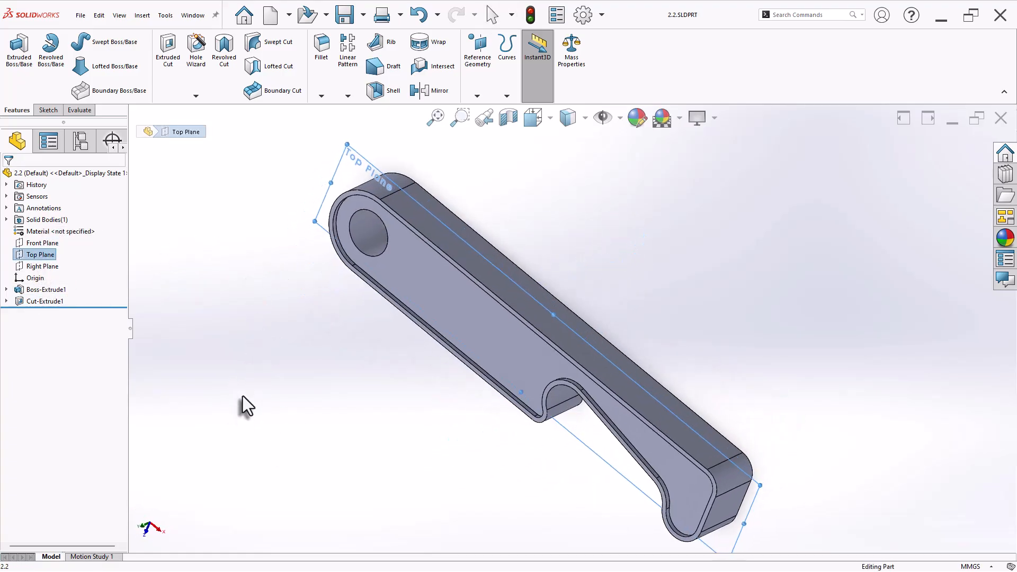
left_click(426, 93)
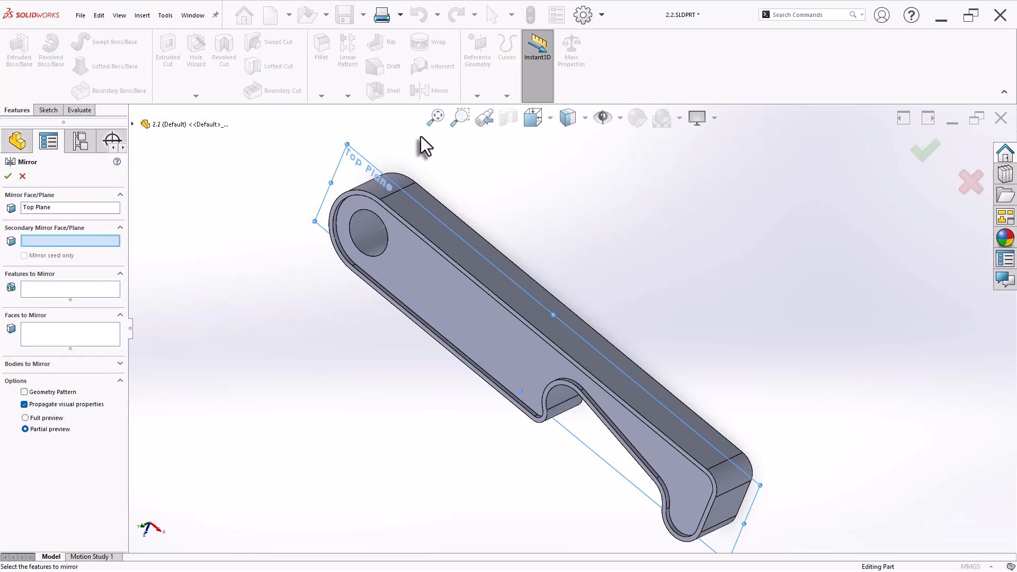
left_click(46, 292)
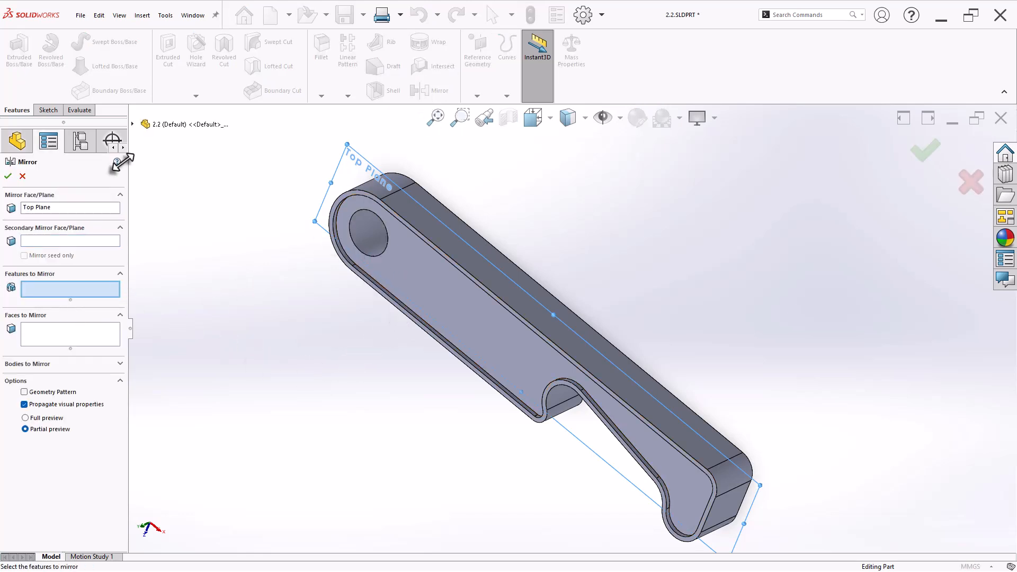
left_click(132, 125)
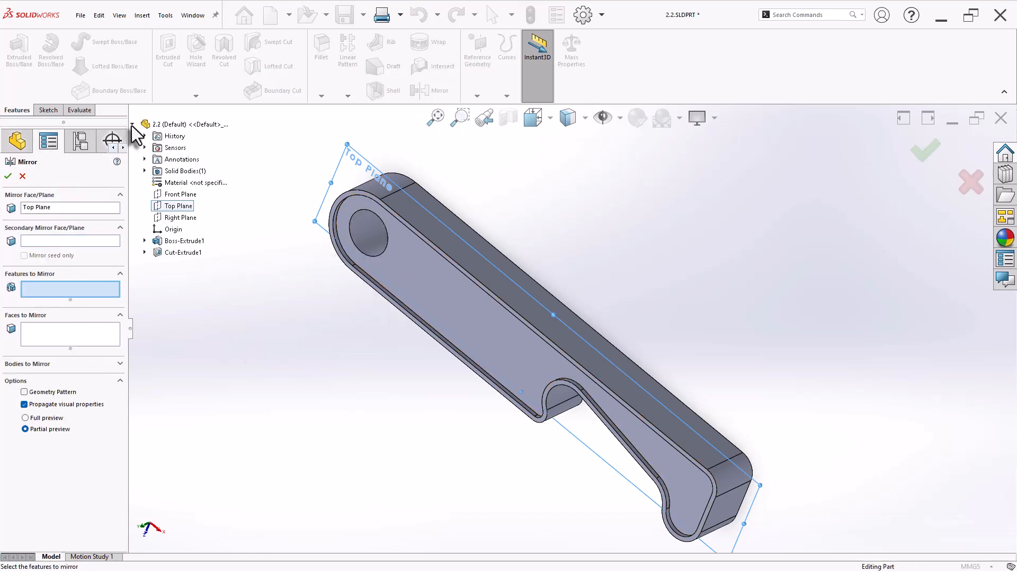
left_click(182, 253)
middle_click_drag(321, 378, 243, 347)
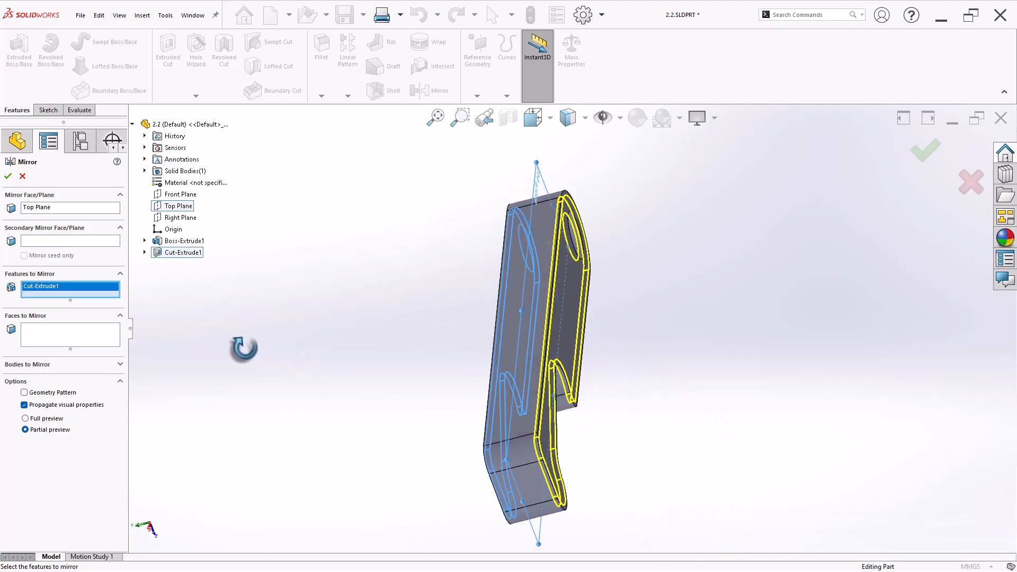
left_click(8, 176)
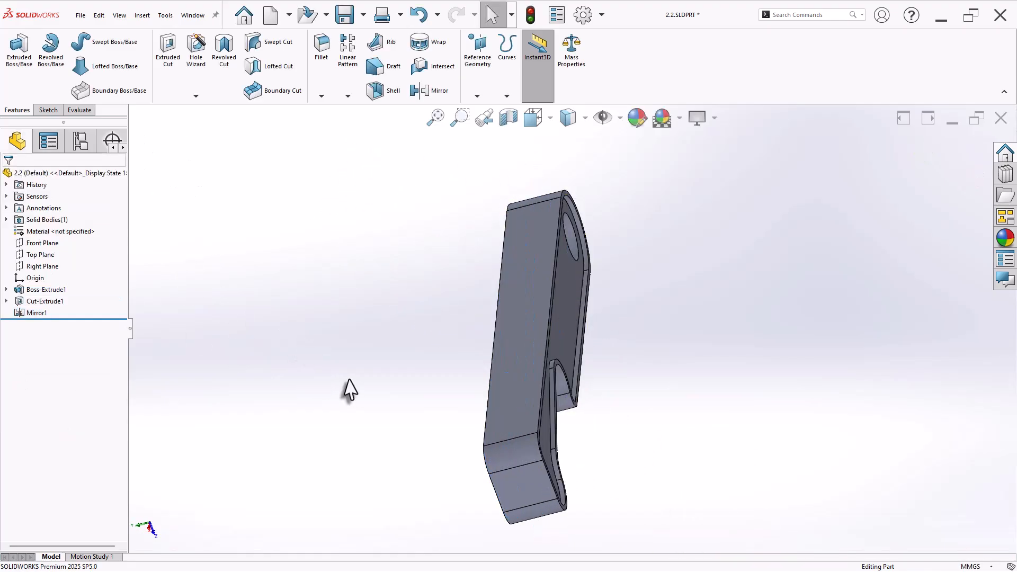
Step: Evaluate the finished arm's mass properties and check its volume
middle_click_drag(351, 391, 447, 291)
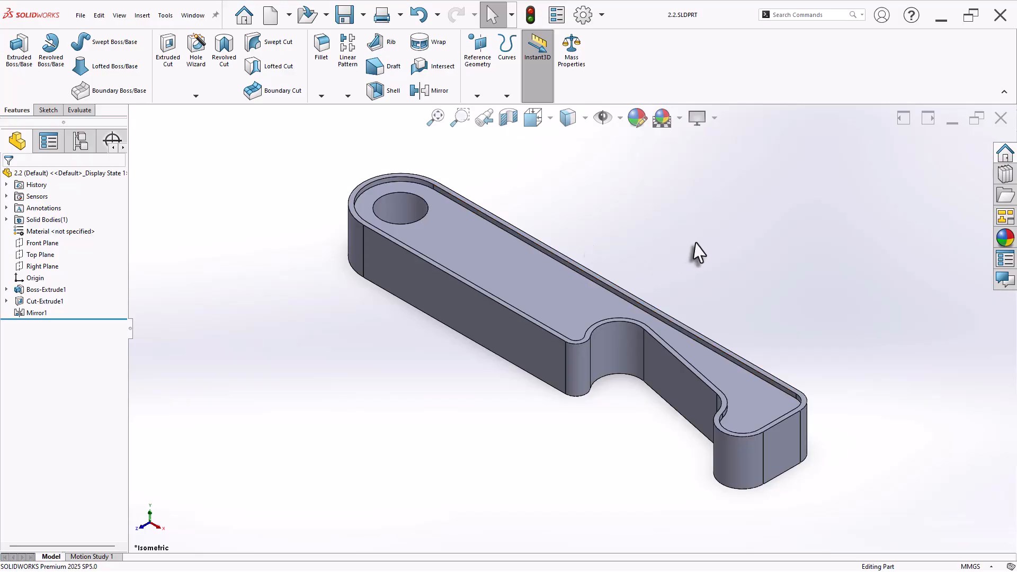
left_click(571, 68)
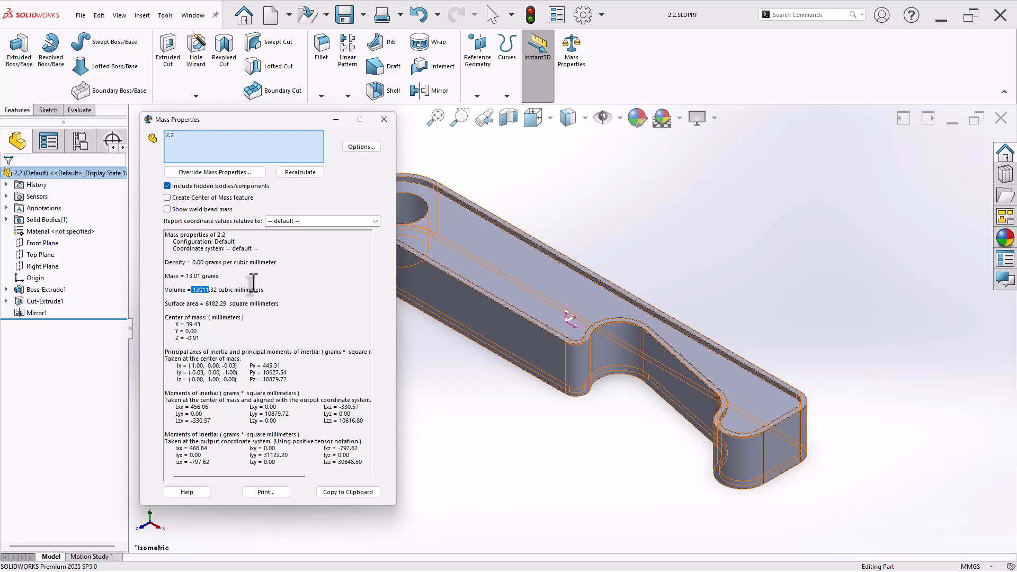
left_click_drag(318, 122, 318, 89)
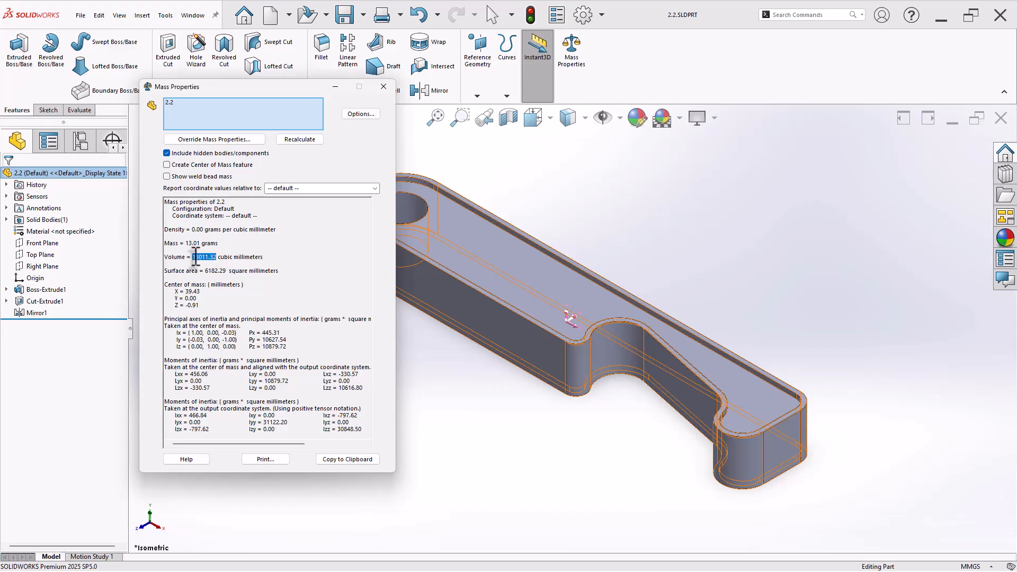
Step: Switch to the Calculator and divide the target volume 13031 by the model's copied volume
key("super+r")
key("Return")
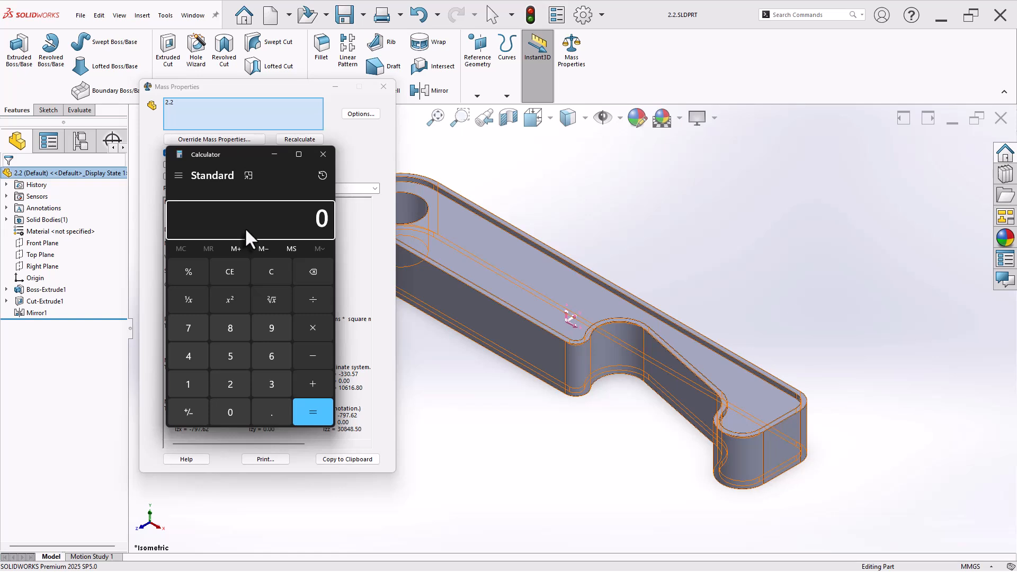
type("13031")
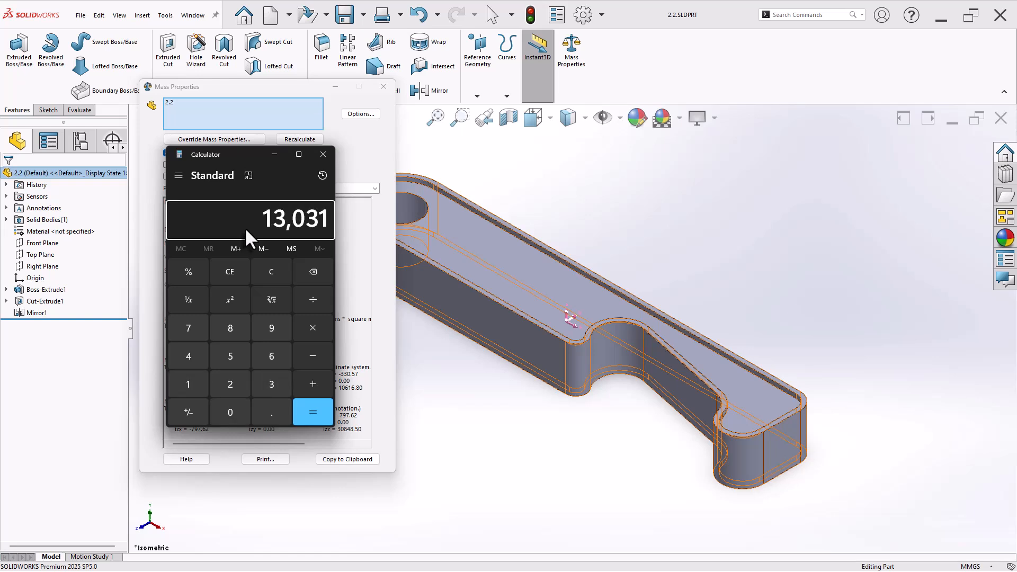
key("slash")
key("ctrl+v")
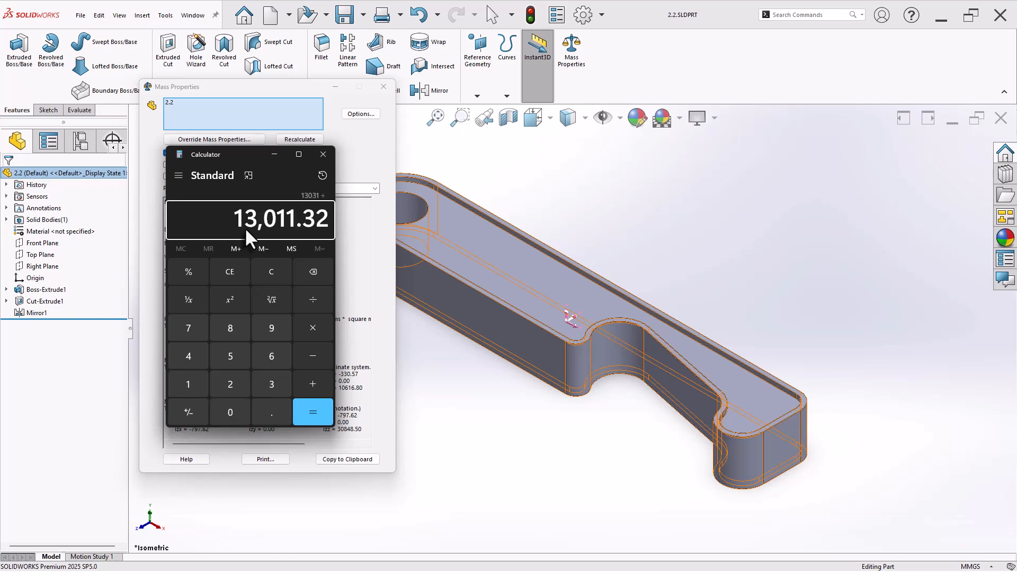
left_click(320, 412)
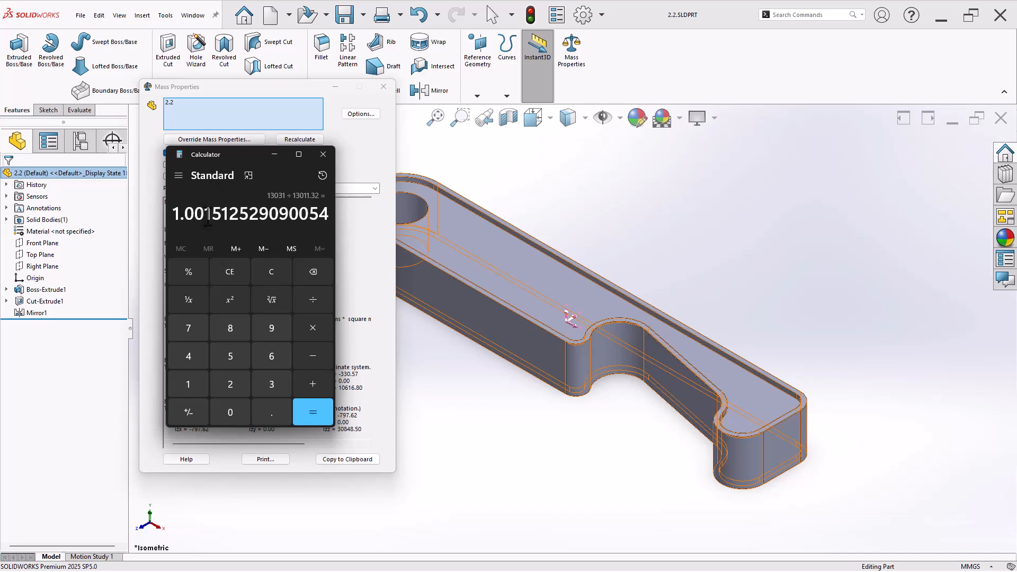
left_click(323, 155)
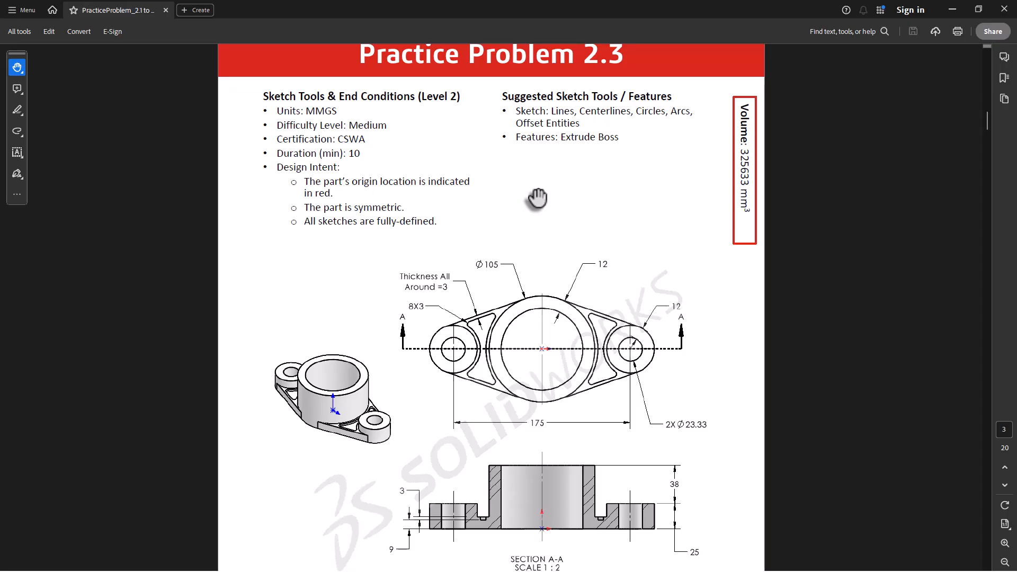
Step: Start a sketch on the new part's Top Plane and draw a 105 mm diameter circle centred on the origin
scroll(559, 378, "down", 1)
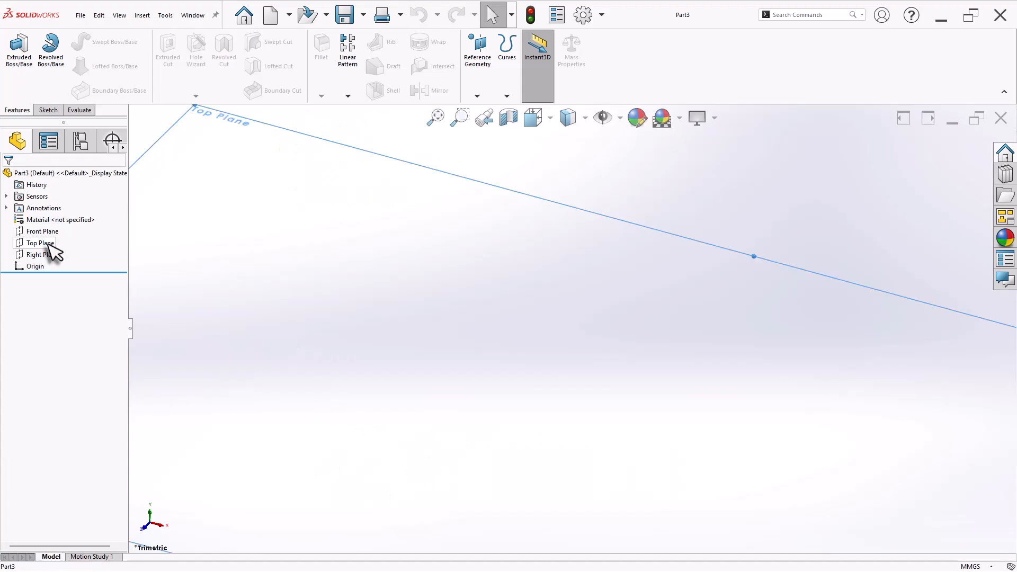
left_click(53, 243)
left_click(58, 231)
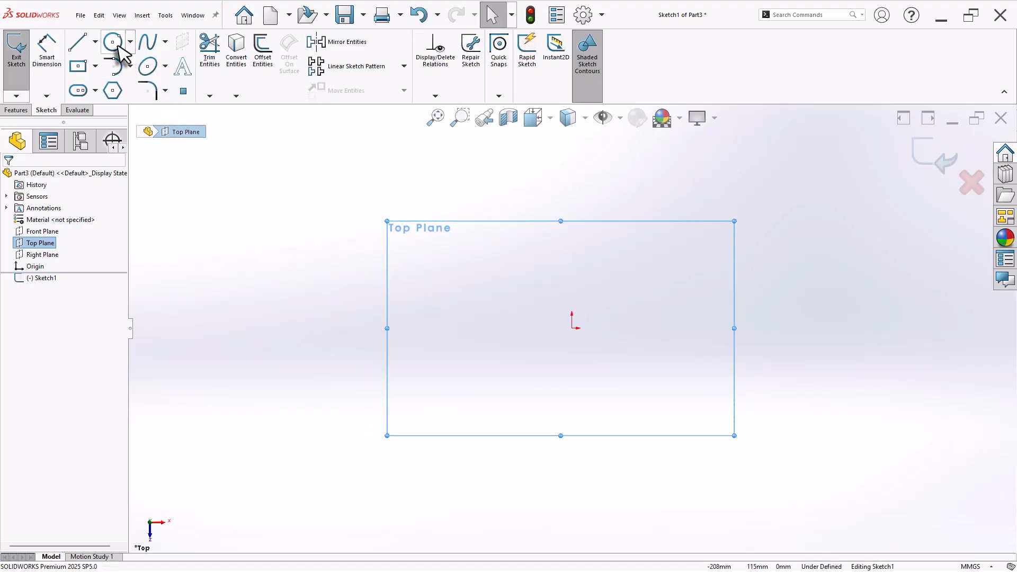
left_click(113, 42)
left_click(572, 330)
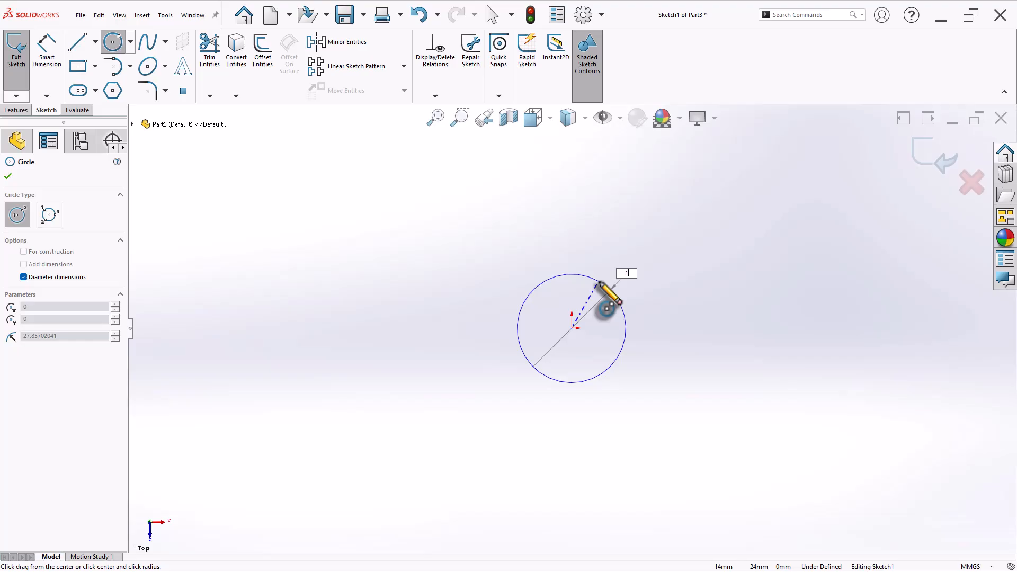
type("105")
key("Return")
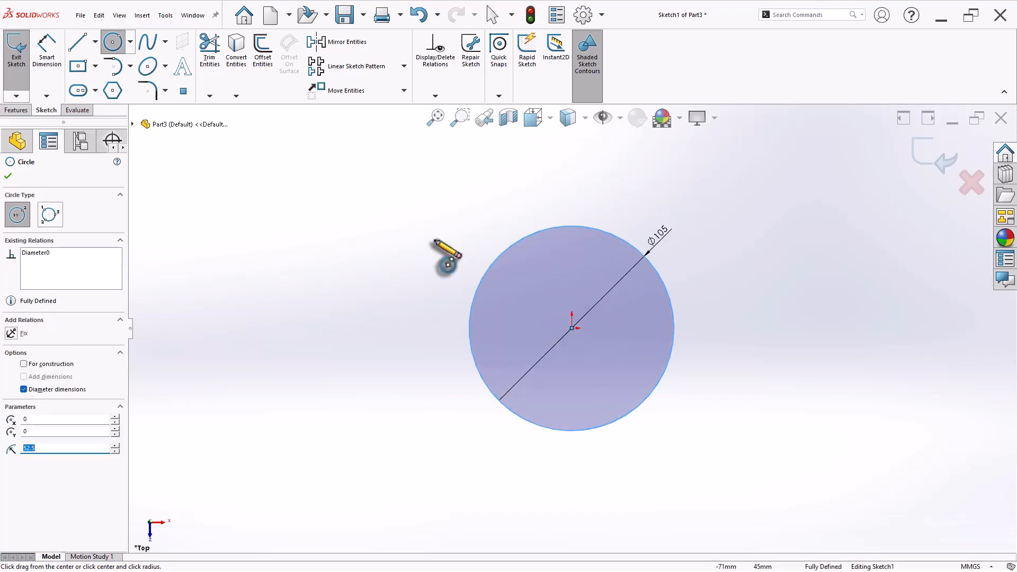
Step: Offset the 105 mm circle inward by 12 mm
left_click(259, 62)
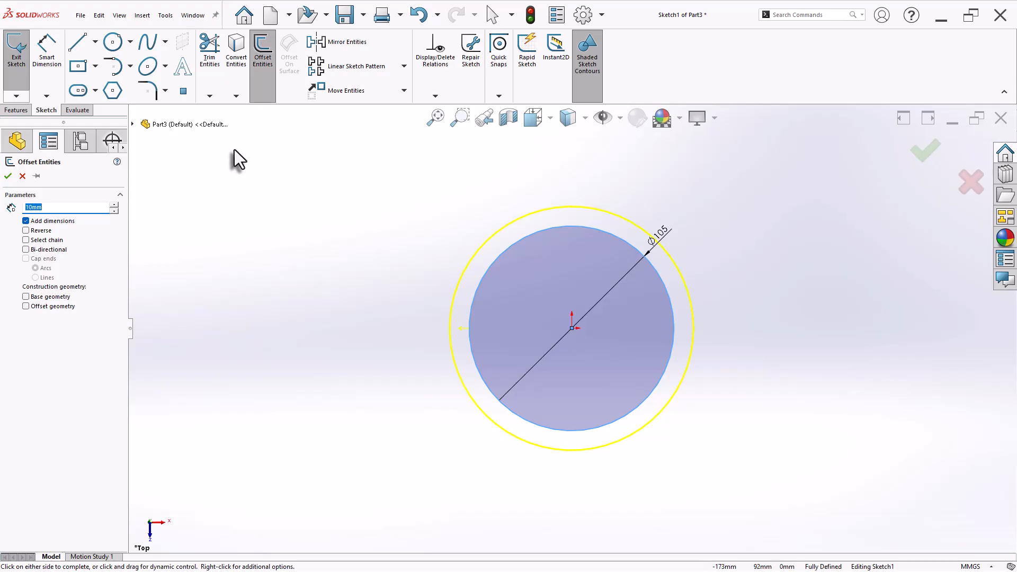
key("Return")
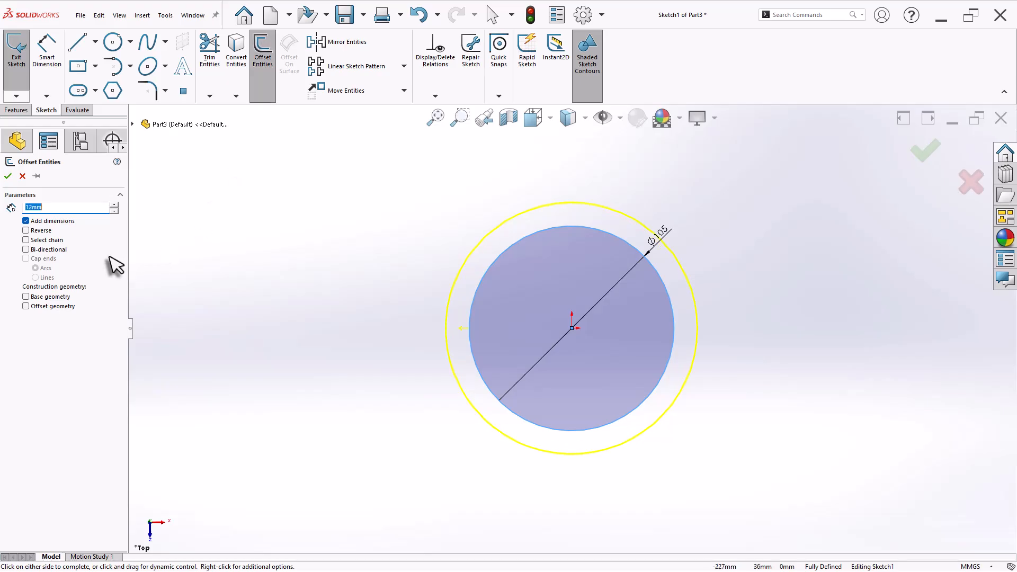
left_click(42, 233)
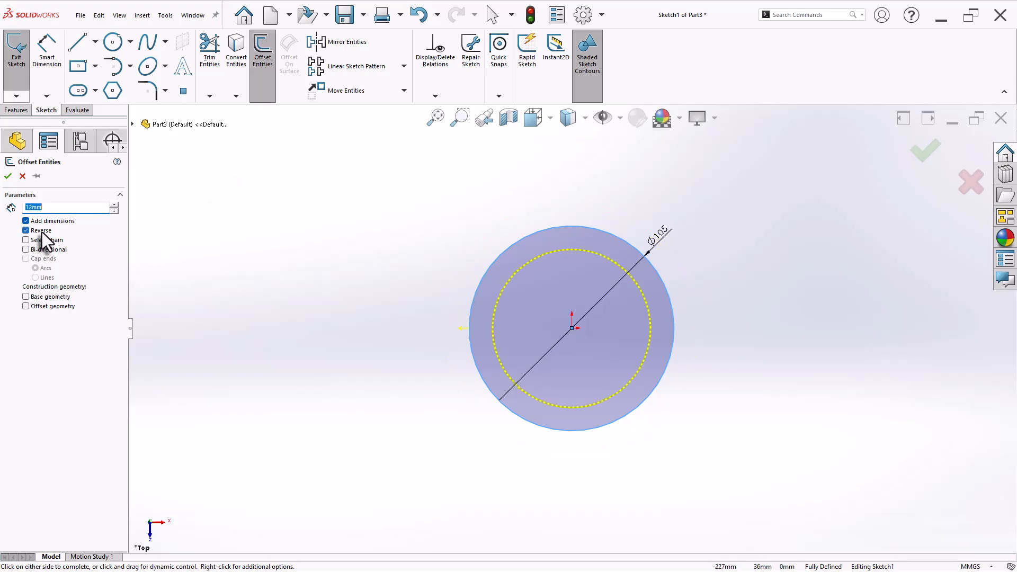
left_click(8, 175)
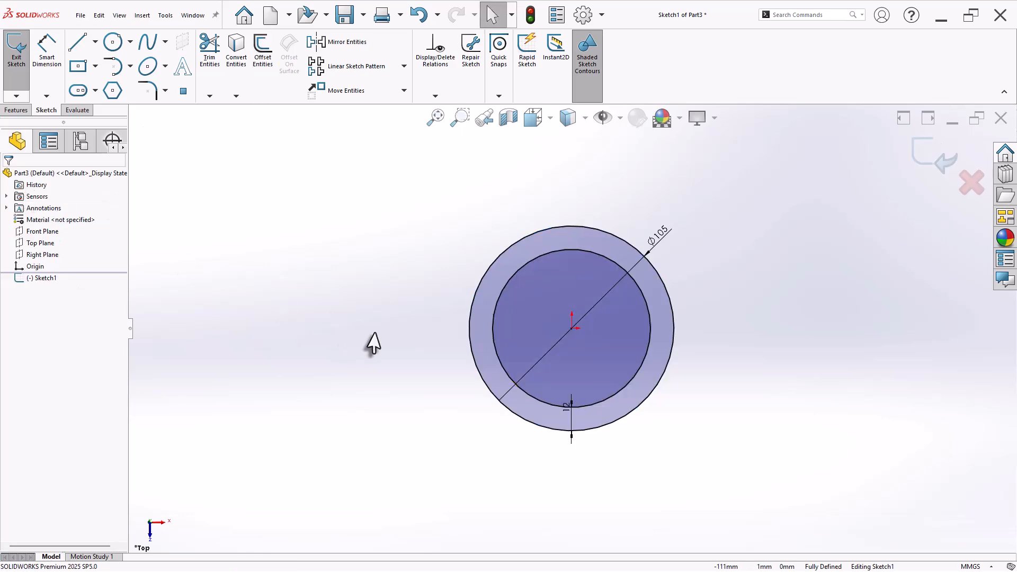
Step: Draw a 23.33 mm diameter circle level with the origin, about 109 mm from it outside the large circle
scroll(786, 316, "down", 2)
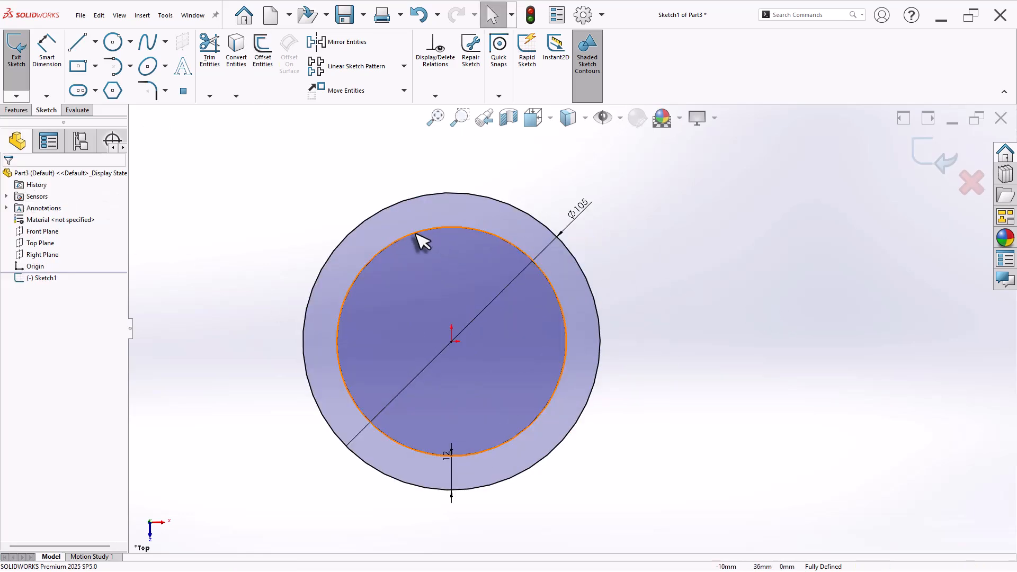
left_click(114, 43)
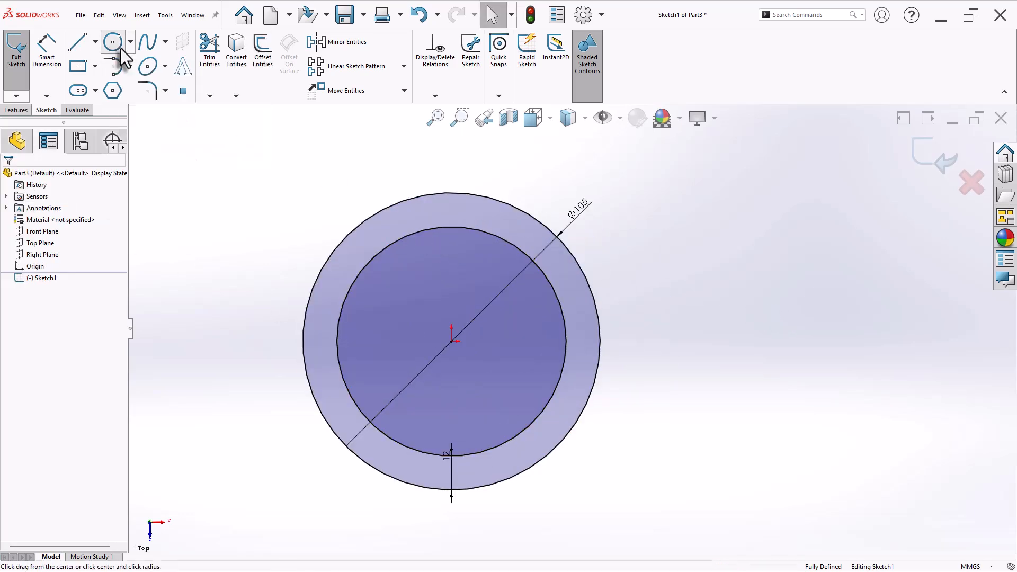
left_click(761, 341)
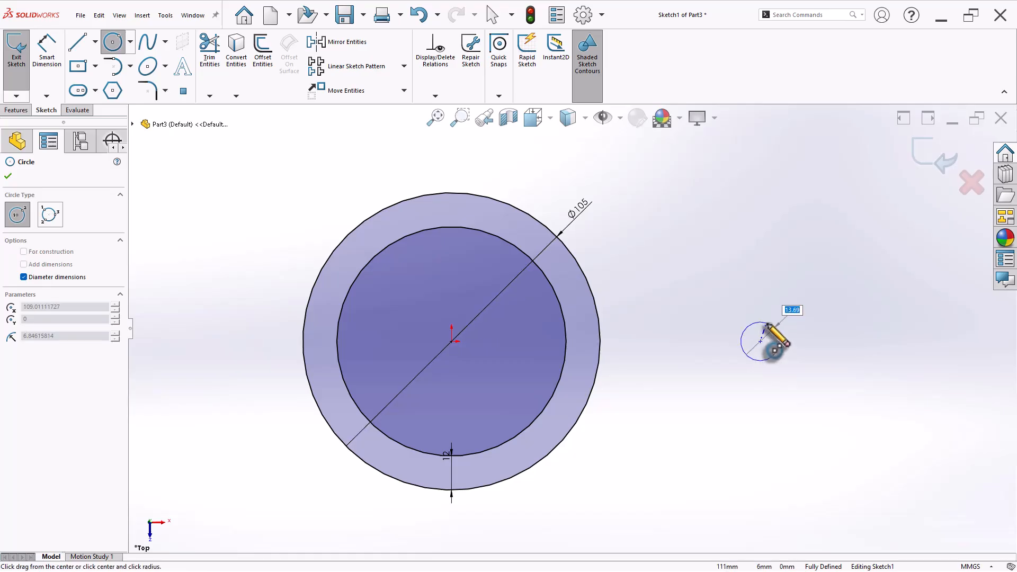
type("23.33")
key("Return")
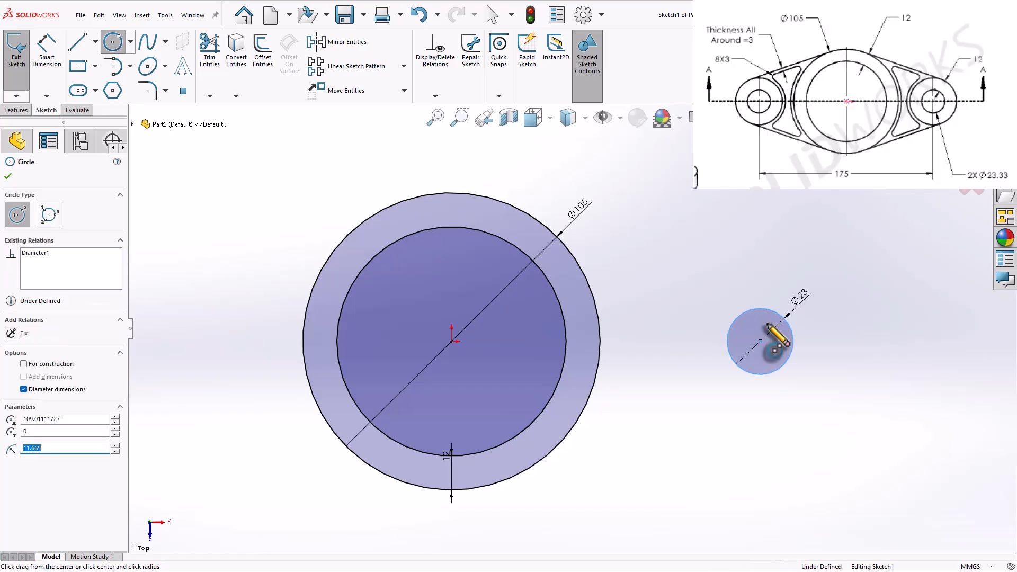
key("Escape")
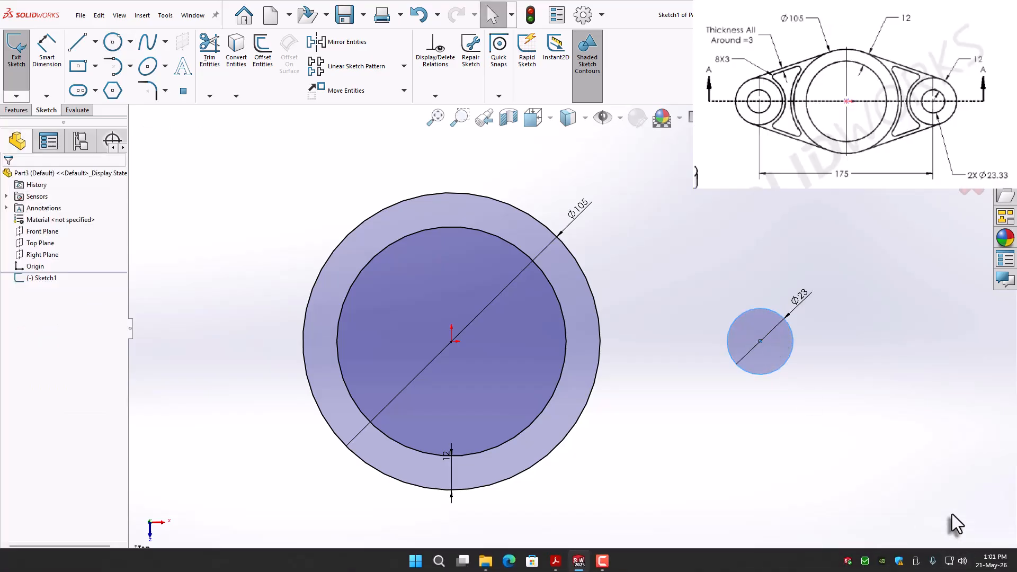
Step: Set the document's length units to two decimal places and reopen the circle sketch for editing
left_click(970, 566)
left_click(935, 550)
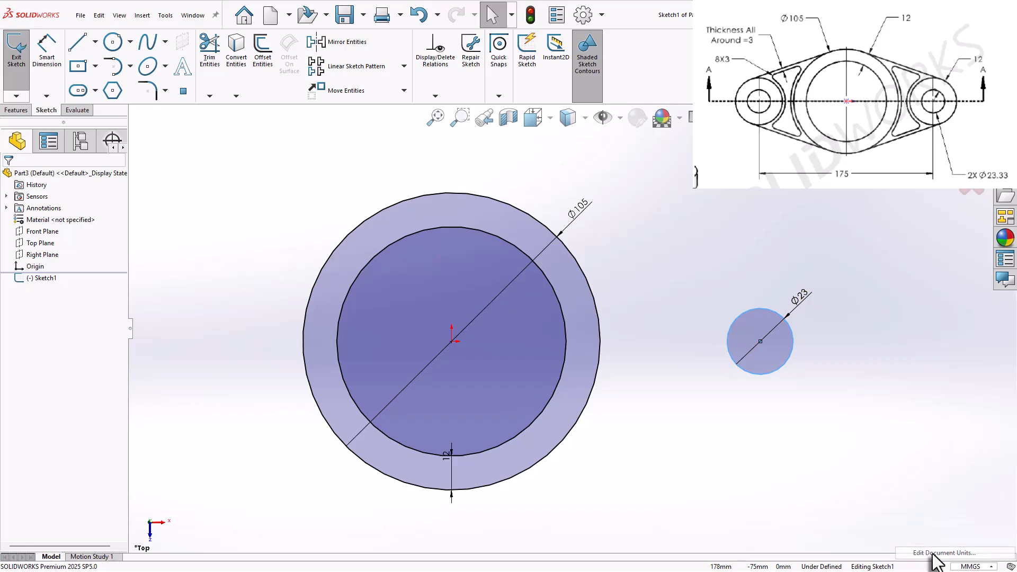
left_click(567, 211)
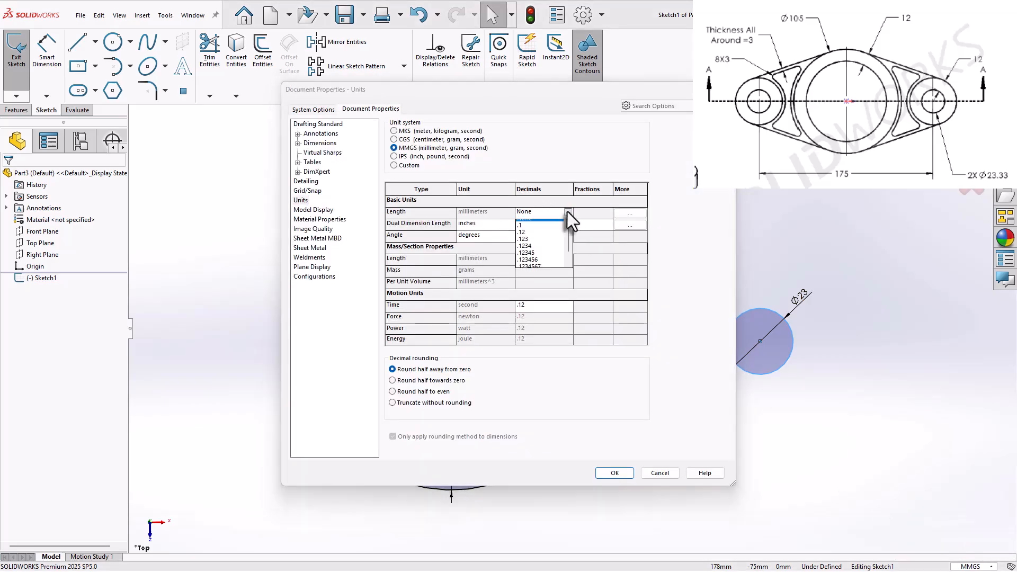
left_click(525, 245)
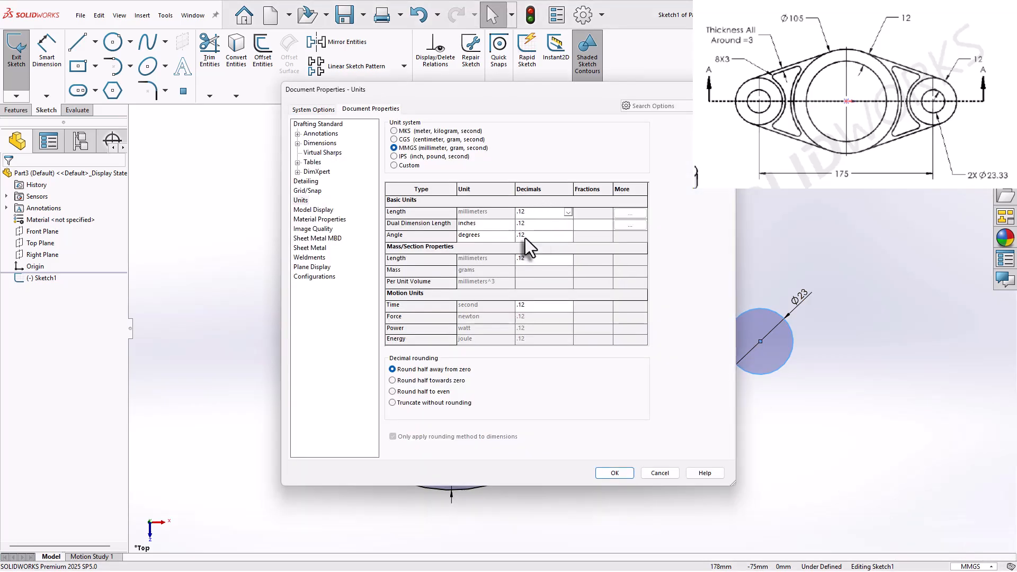
left_click(614, 473)
left_click(511, 300)
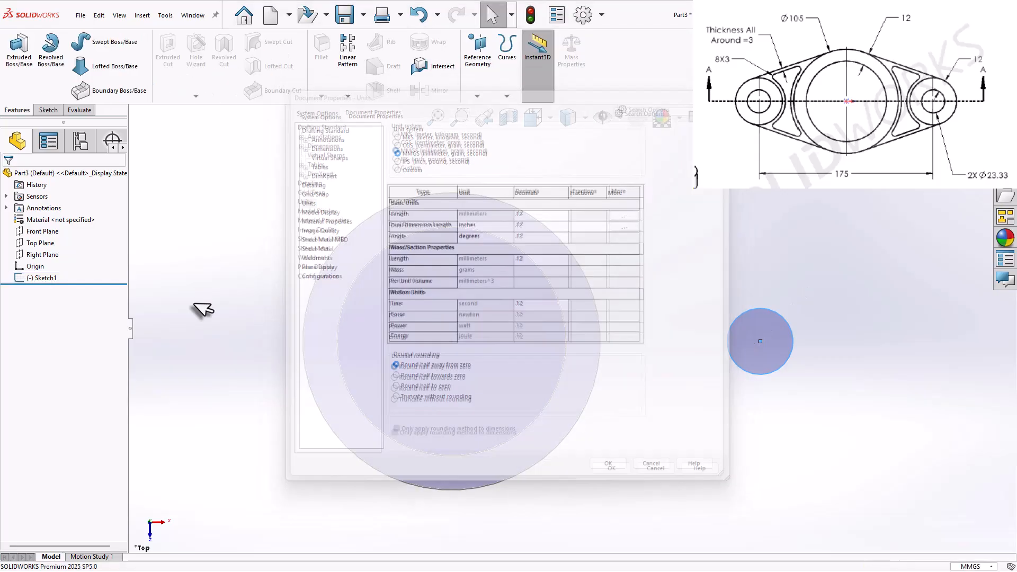
left_click(44, 279)
left_click(56, 247)
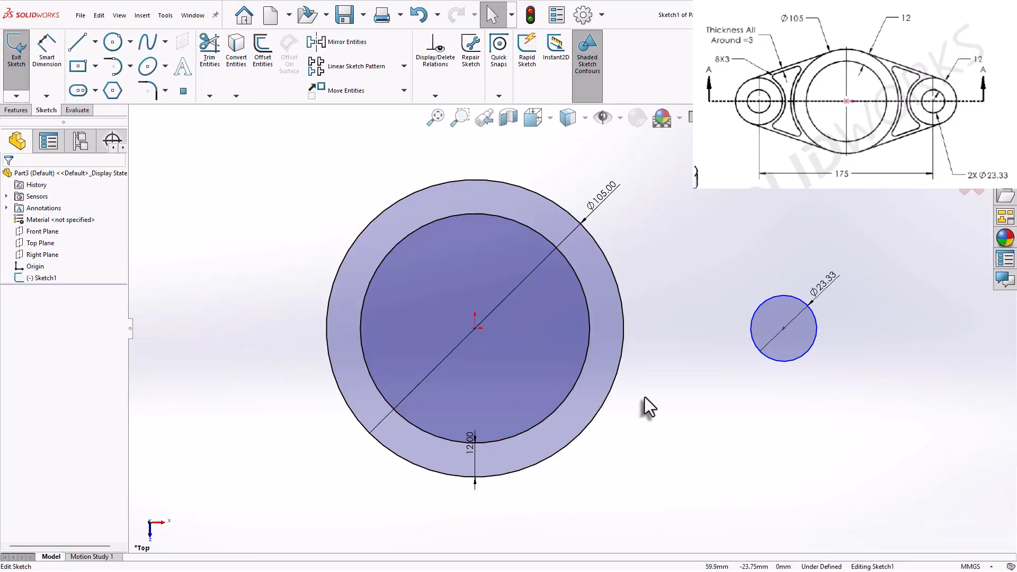
Step: Move the 23.33 mm circle slightly closer to the large circle and offset it outward by 12 mm
left_click(253, 72)
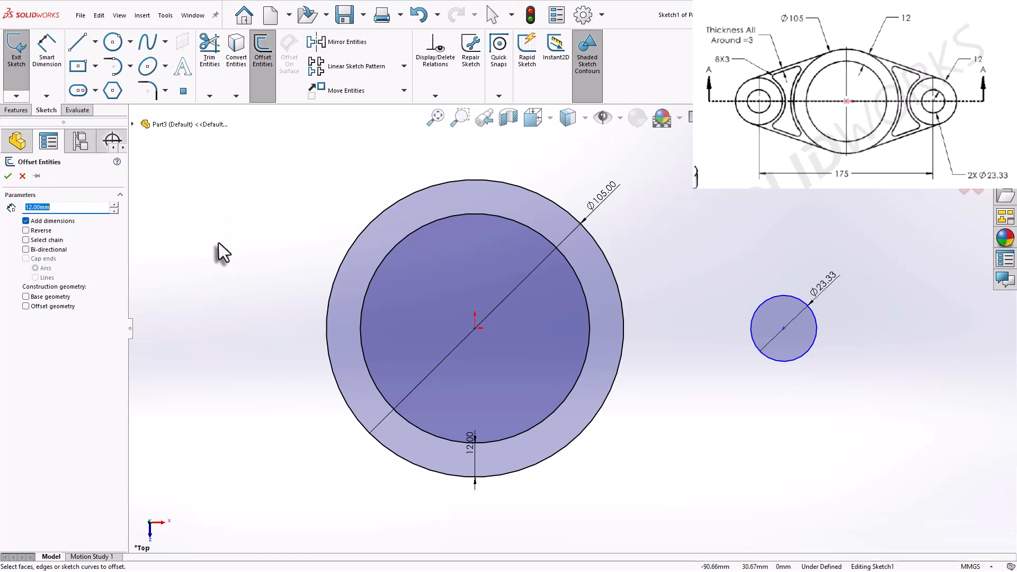
left_click(784, 362)
left_click(261, 67)
left_click_drag(752, 327, 737, 328)
left_click(270, 57)
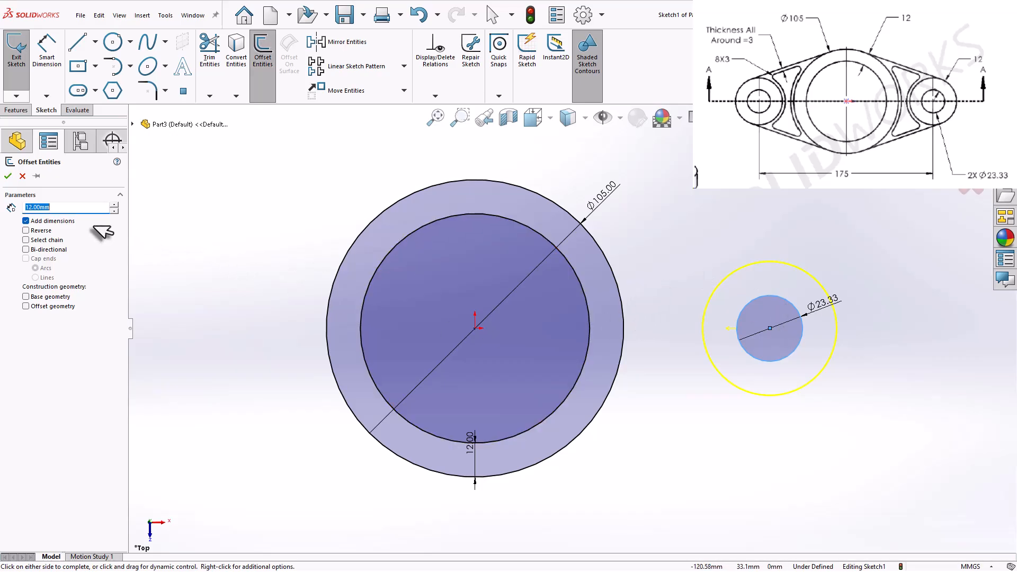
left_click(8, 176)
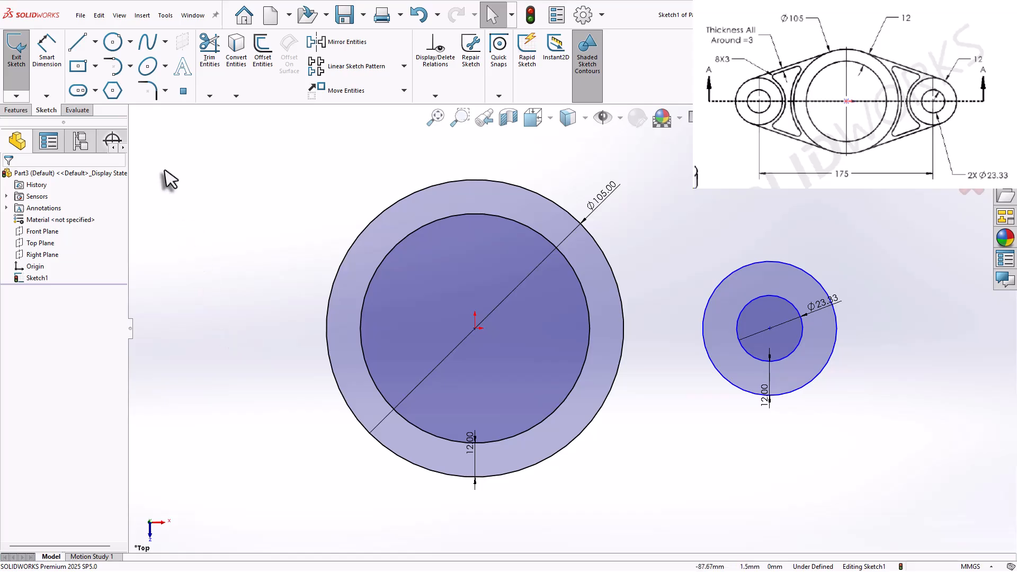
Step: Draw a short vertical centerline upward from the origin
left_click(95, 42)
left_click(103, 74)
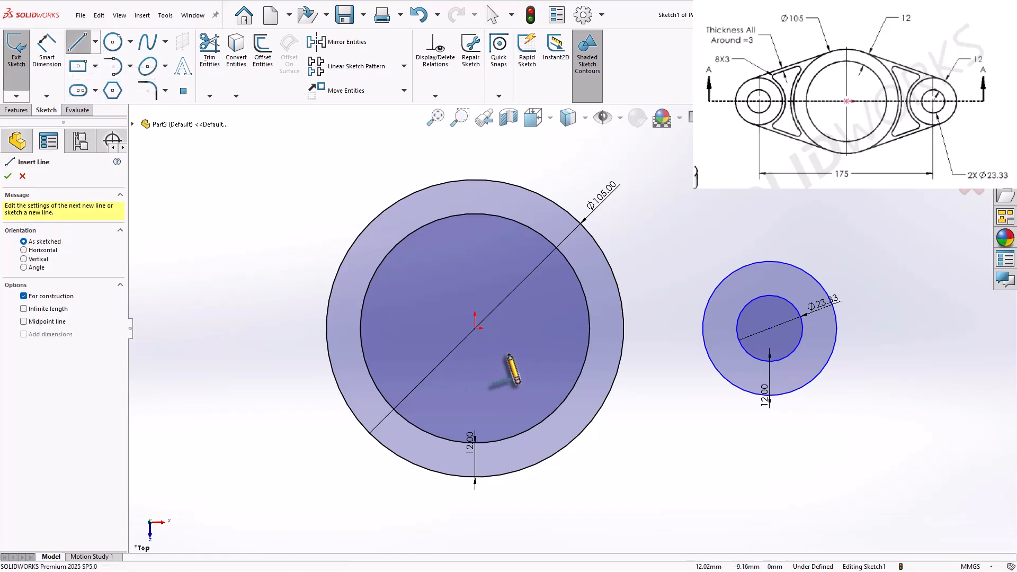
left_click(475, 328)
left_click(475, 272)
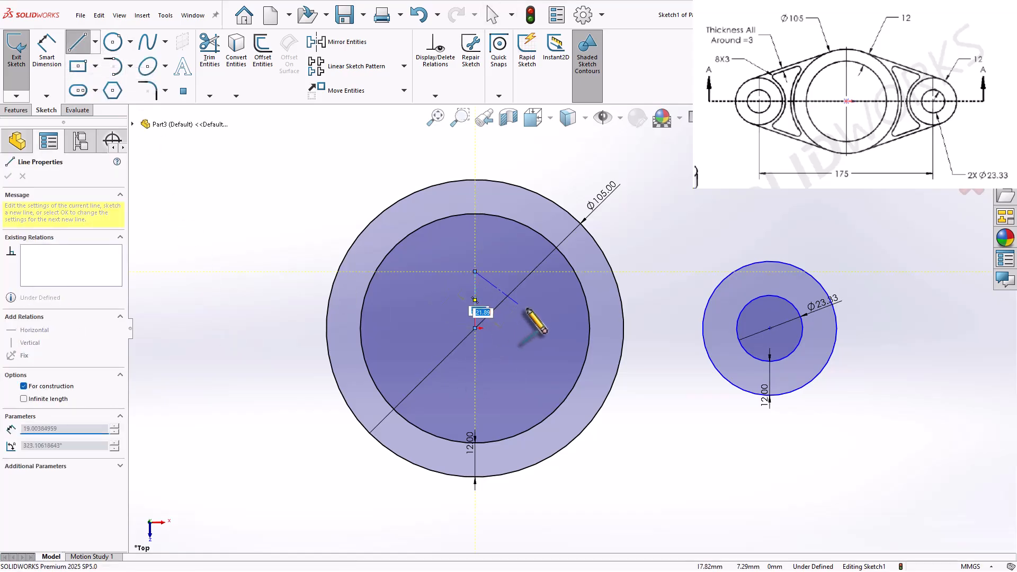
right_click(530, 314)
left_click(543, 313)
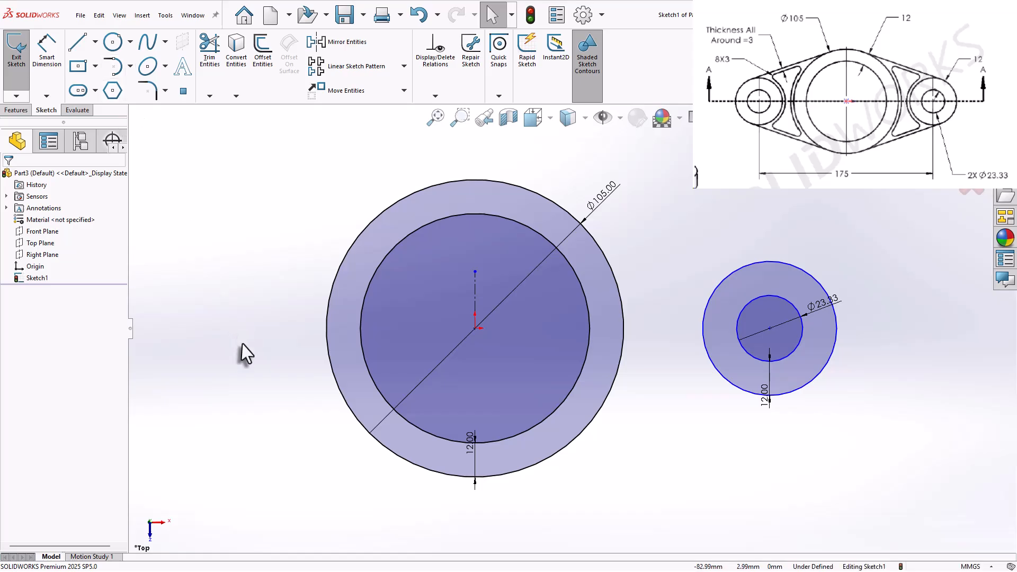
Step: Draw a short horizontal centerline from the origin toward the small circles
left_click(95, 42)
left_click(100, 73)
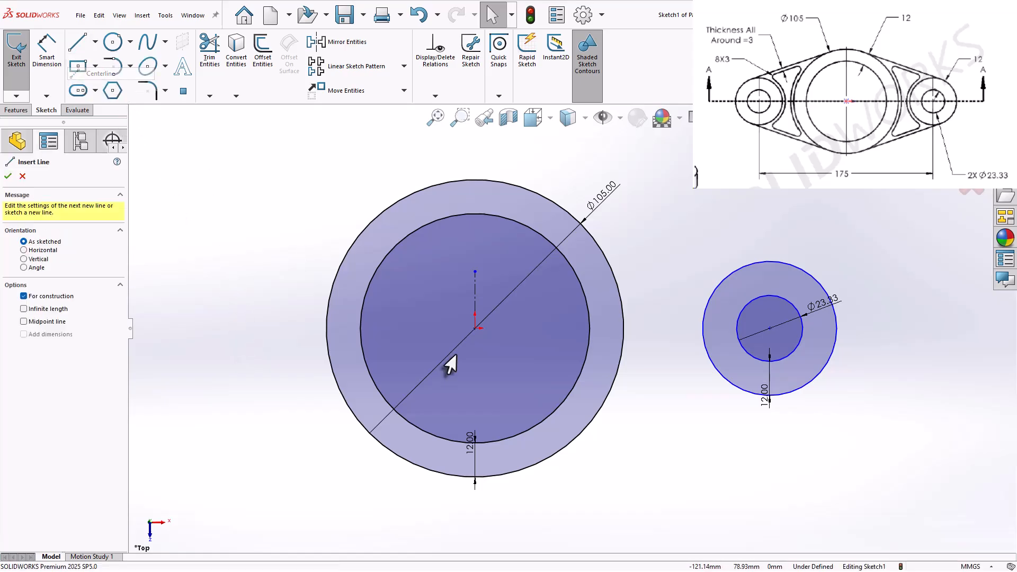
left_click(475, 328)
left_click(530, 328)
right_click(553, 285)
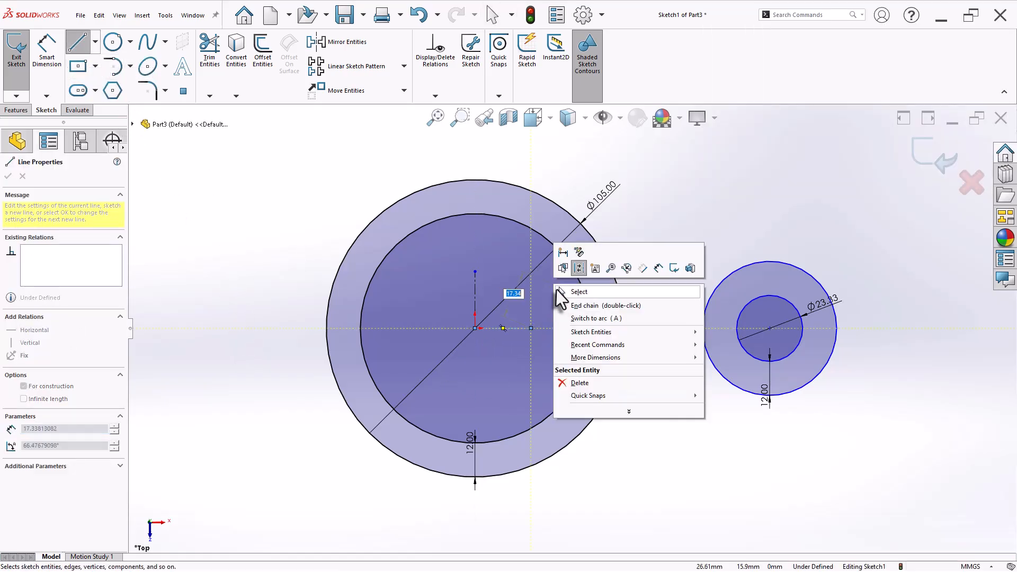
left_click(557, 291)
Step: Draw a line about 100 mm long joining the upper sides of the large and small outer circles
left_click(79, 43)
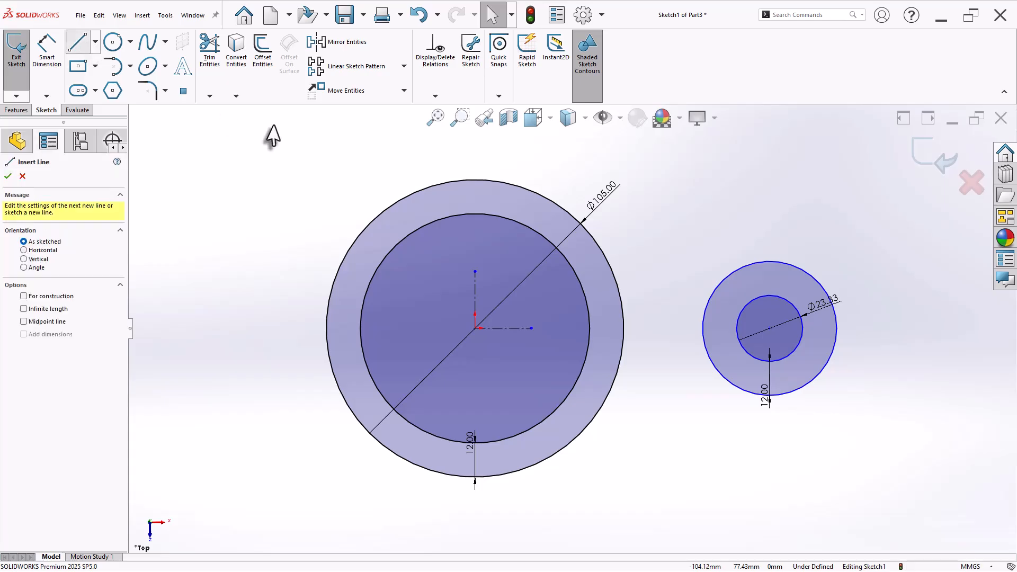
left_click(510, 183)
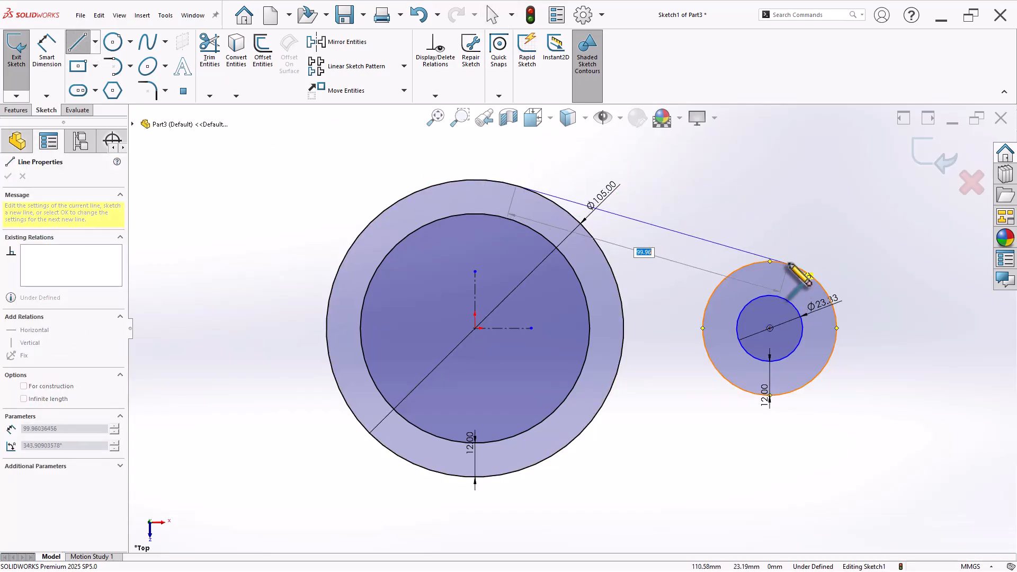
left_click(789, 263)
right_click(794, 199)
left_click(813, 215)
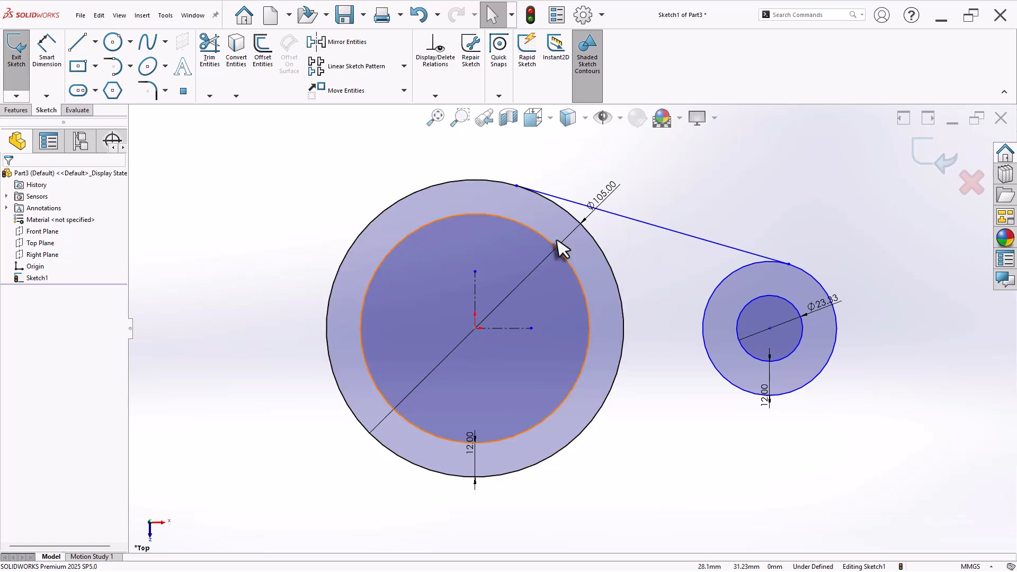
Step: Mirror the line joining the large and small outer circles about the horizontal centerline
left_click(326, 42)
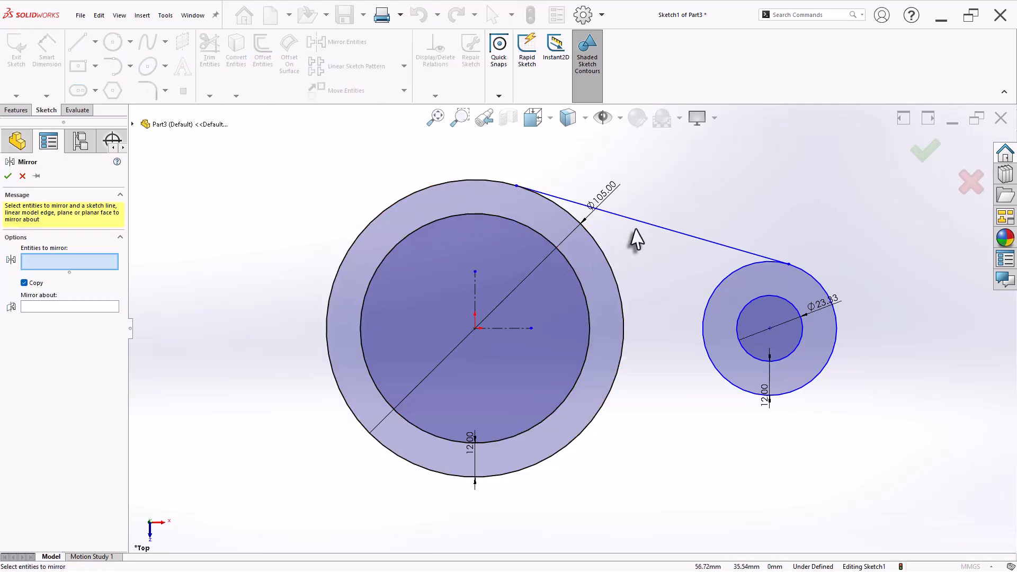
left_click(642, 223)
left_click(521, 329)
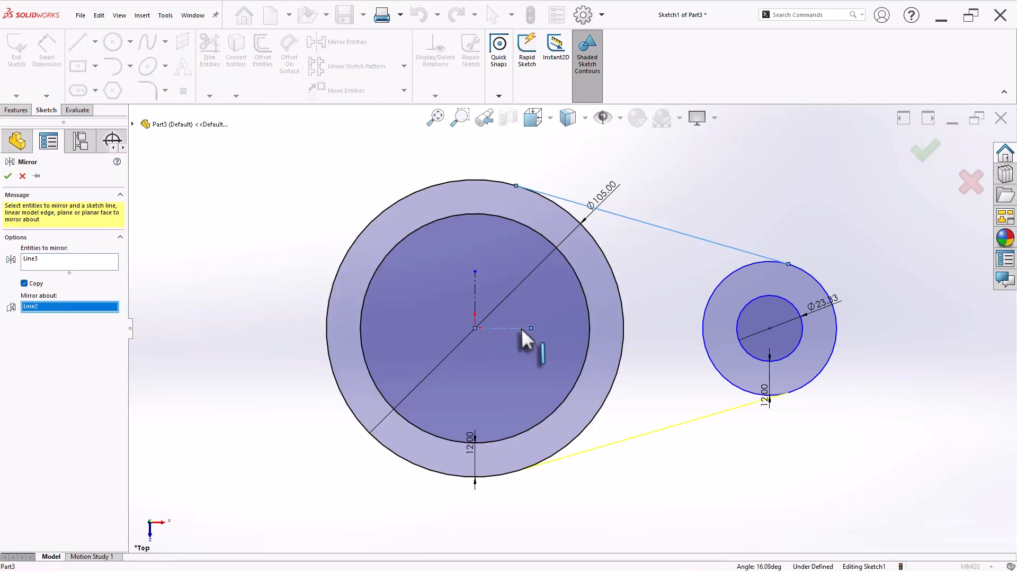
key("Return")
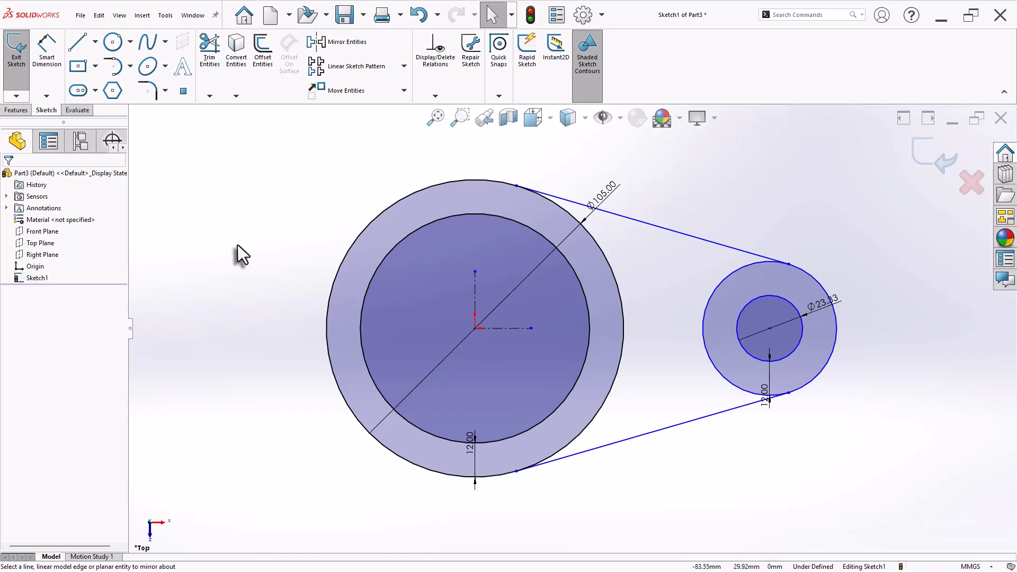
Step: Dimension the small circles' centre from the vertical centerline as a doubled, symmetric distance of 175 mm
left_click(46, 51)
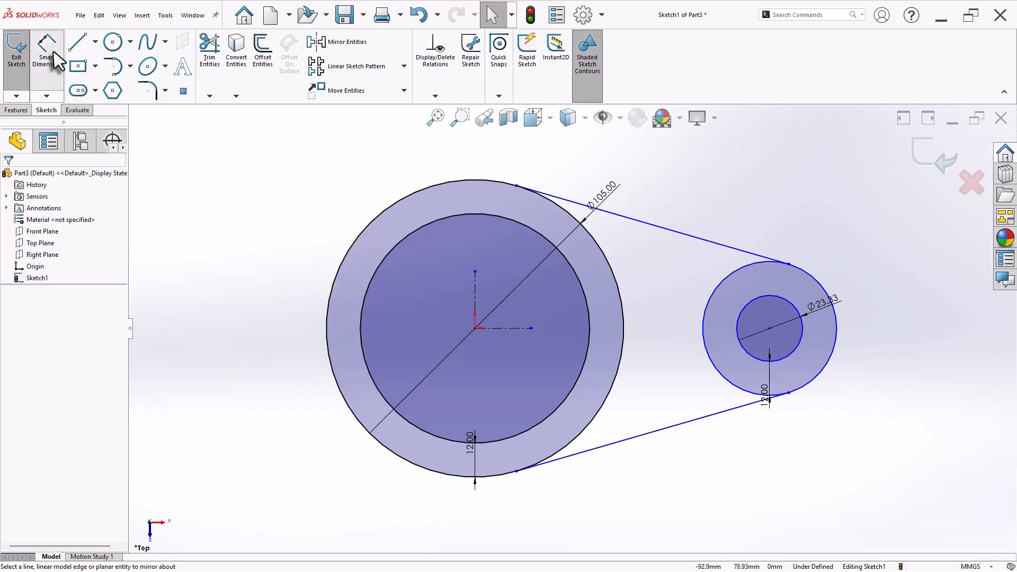
left_click(770, 328)
left_click(476, 329)
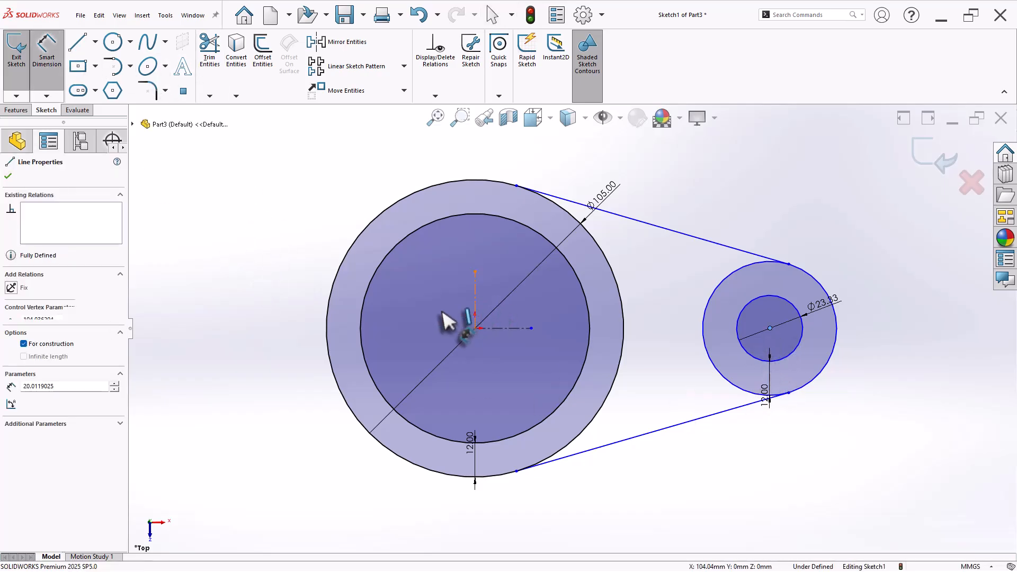
left_click(284, 229)
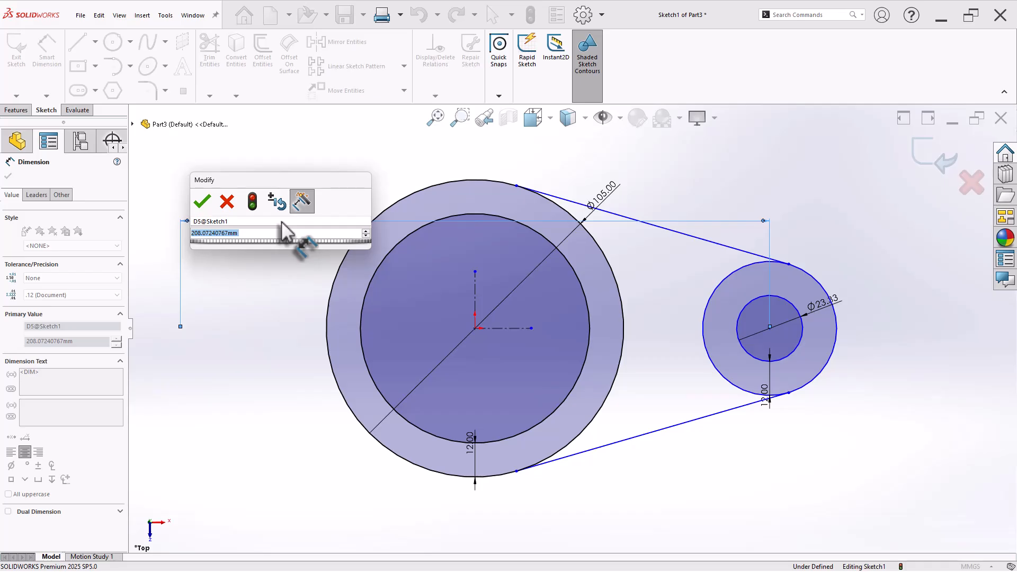
type("175")
key("Return")
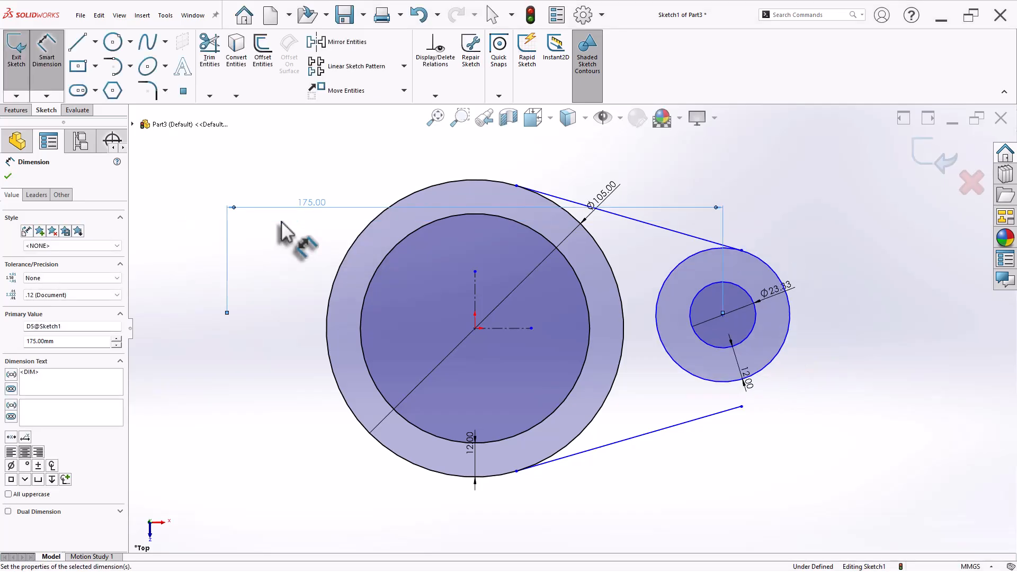
right_click(277, 344)
left_click(297, 377)
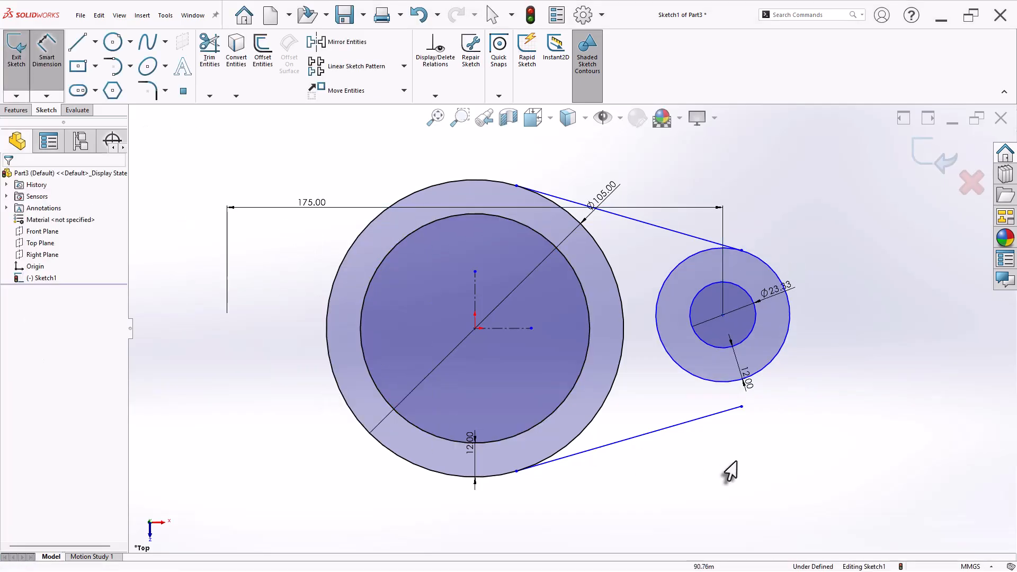
Step: Add a Horizontal relation between the origin and the small circles' centre point
left_click(475, 328)
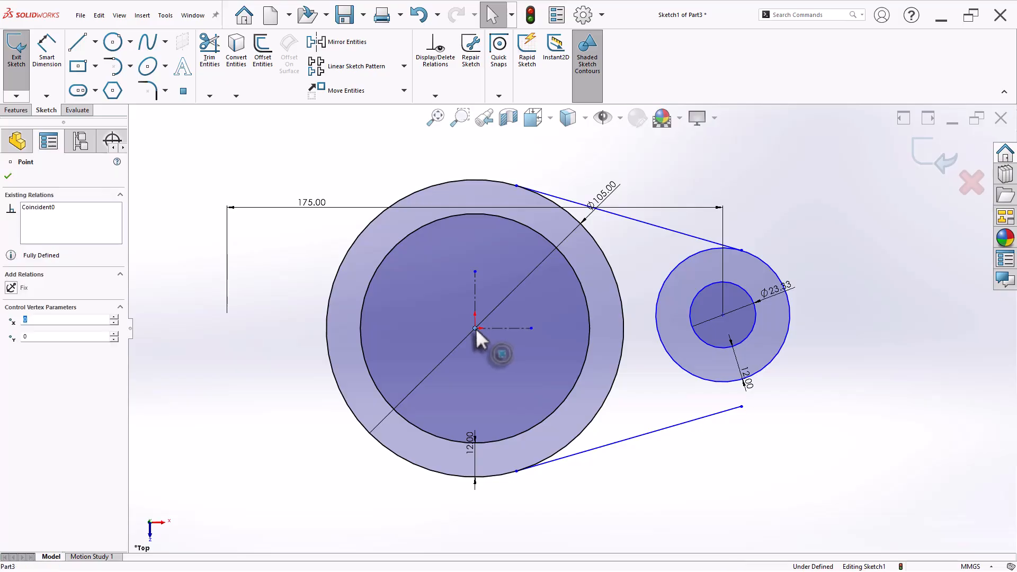
left_click(723, 316, "ctrl")
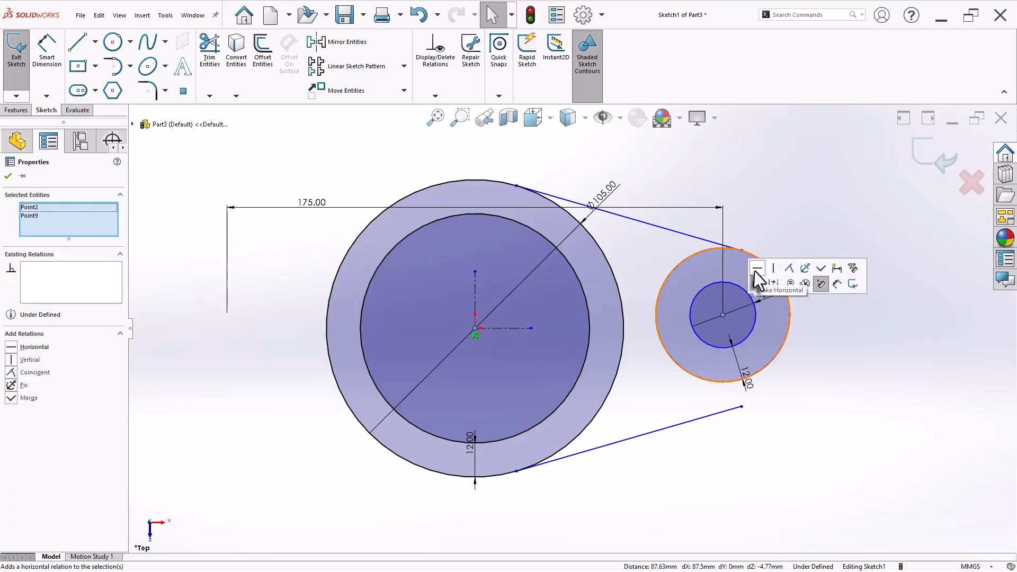
left_click(754, 272)
left_click(819, 402)
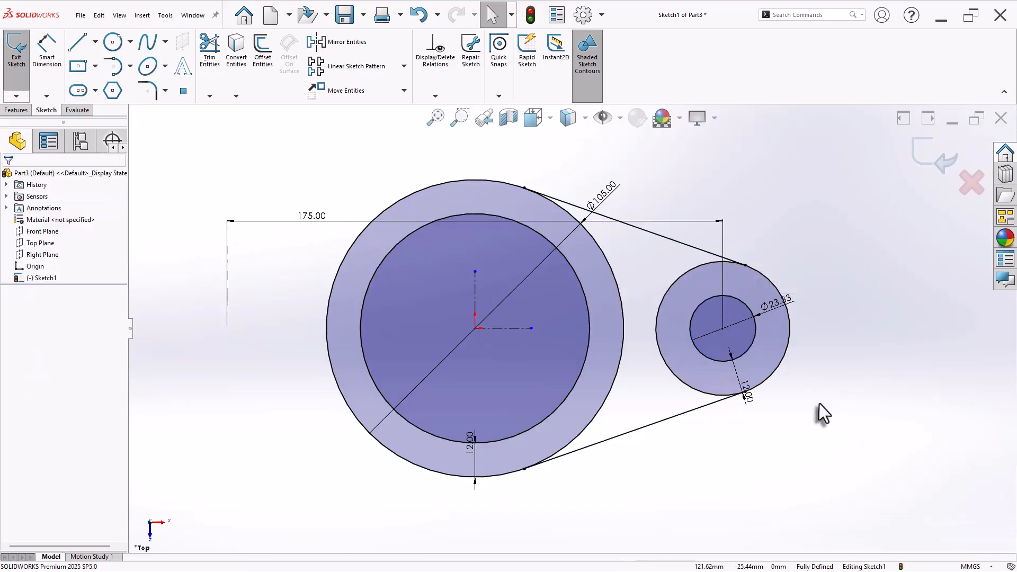
Step: Mirror both small circles and the two joining lines about the vertical centerline, leaving the centerlines out of the selection
left_click(348, 42)
scroll(573, 329, "up", 3)
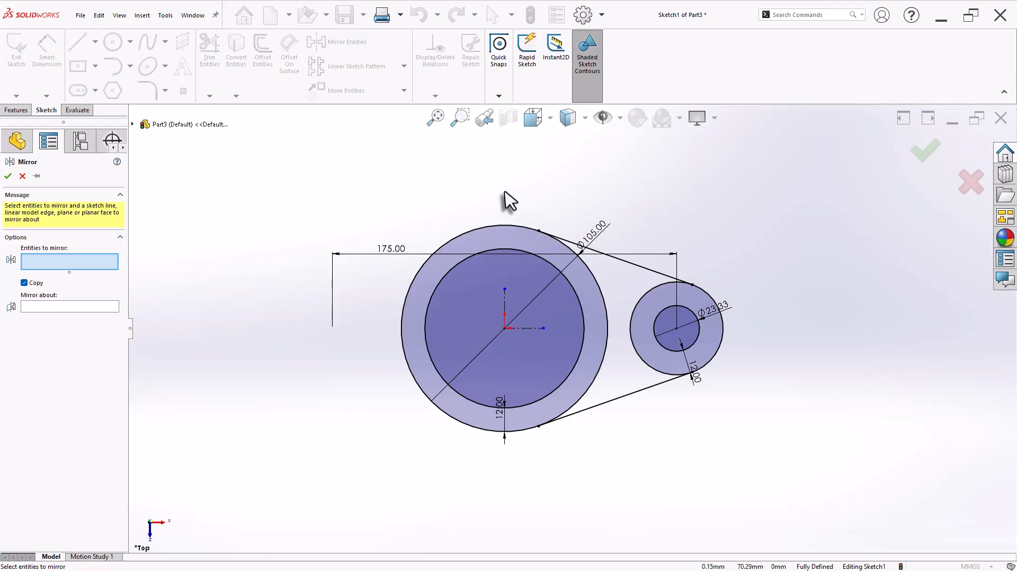
left_click_drag(497, 183, 766, 447)
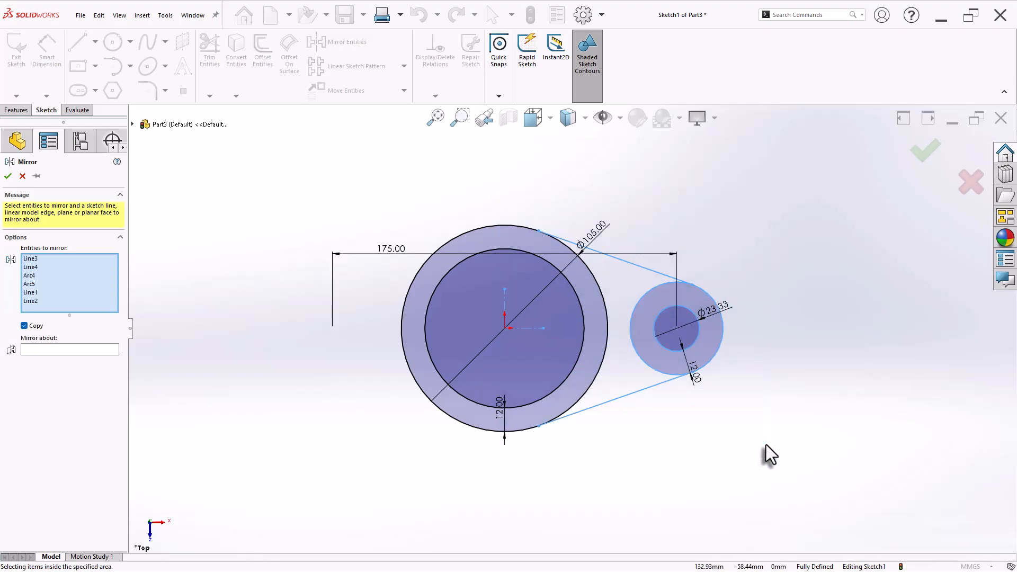
left_click(527, 328)
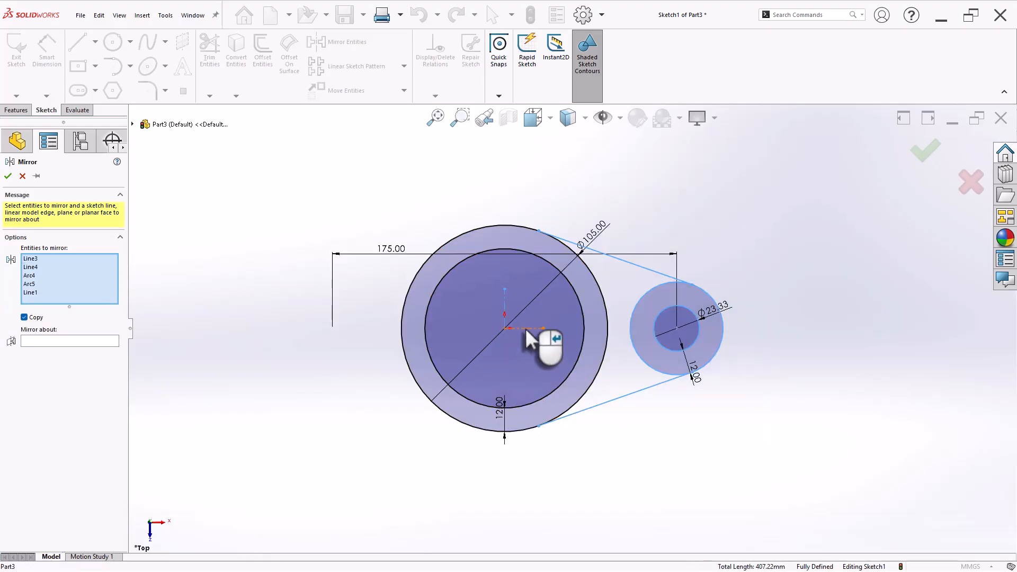
left_click(505, 317)
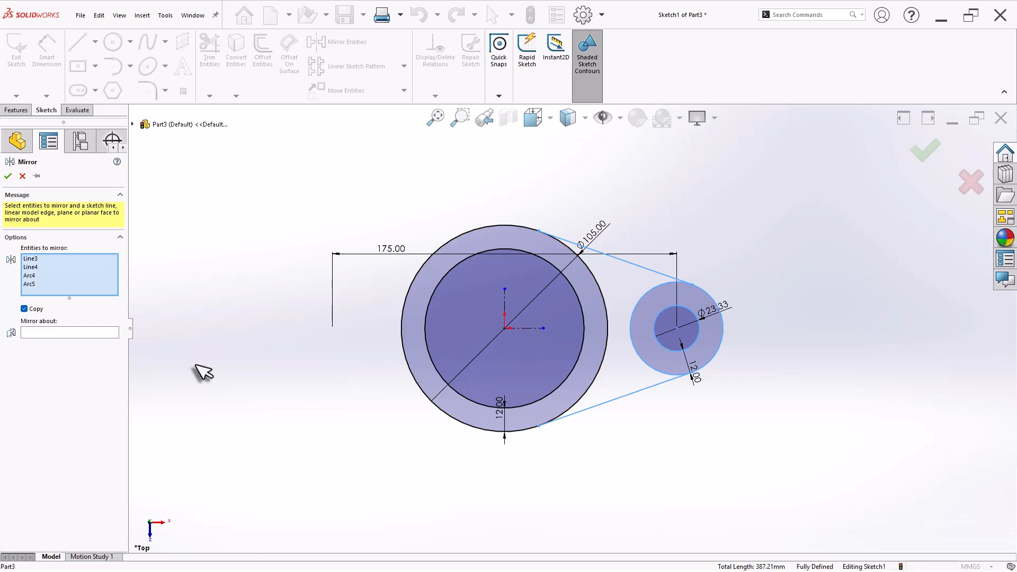
left_click(61, 333)
left_click(504, 314)
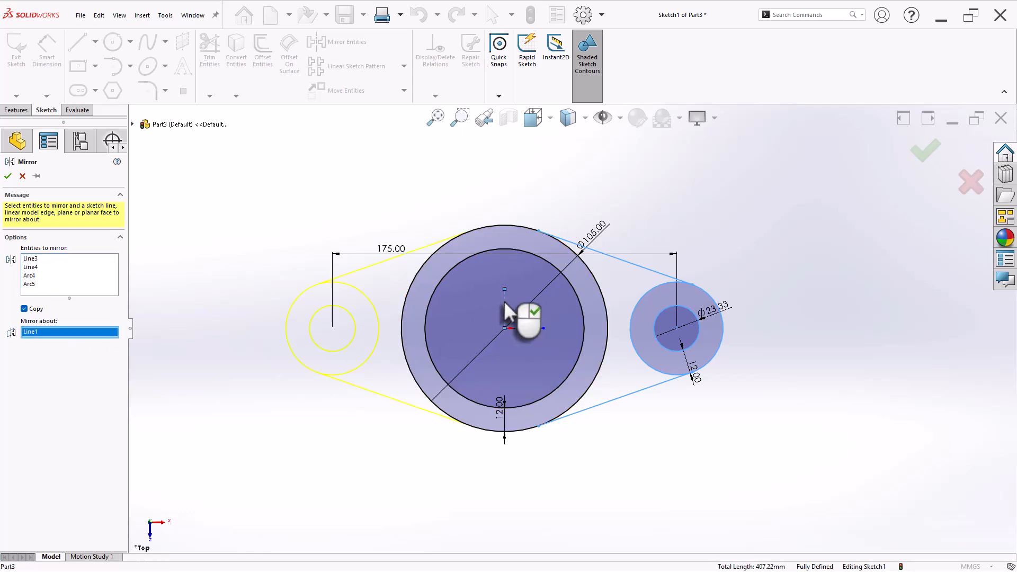
key("Return")
Step: Start an Extruded Boss/Base from the flange sketch and set its depth to 12 mm
scroll(615, 318, "down", 3)
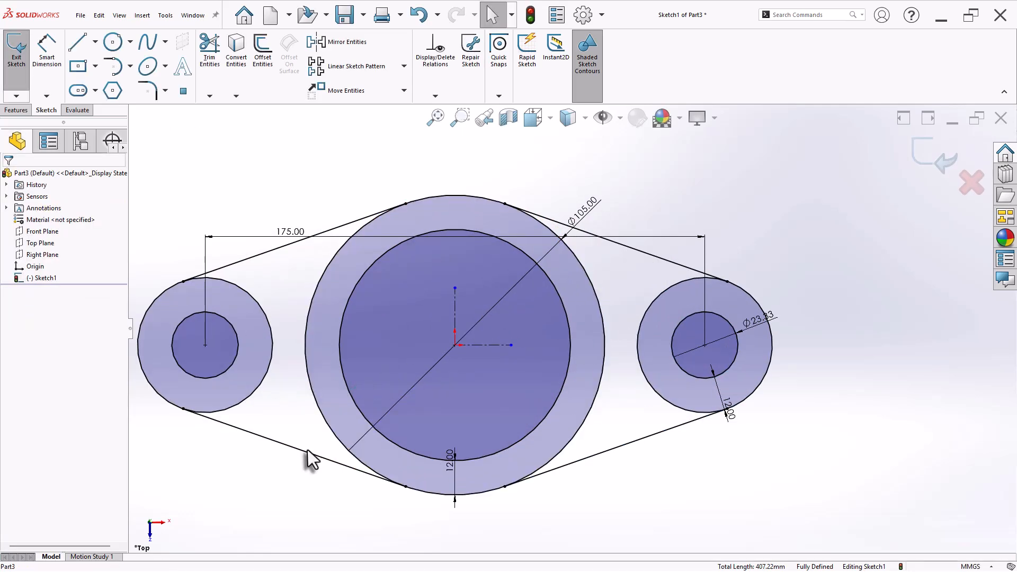
scroll(386, 397, "up", 2)
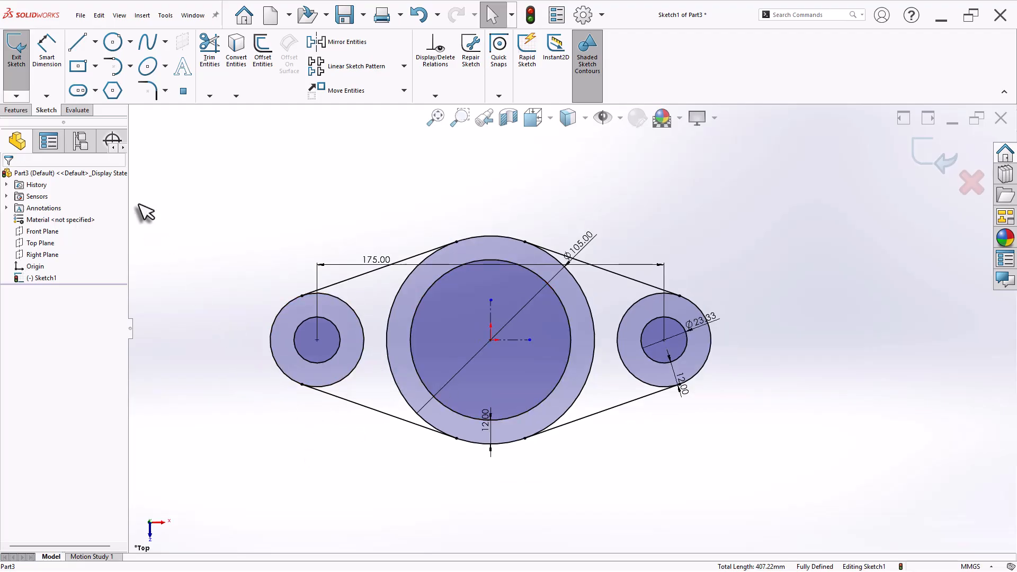
left_click(16, 110)
left_click(19, 73)
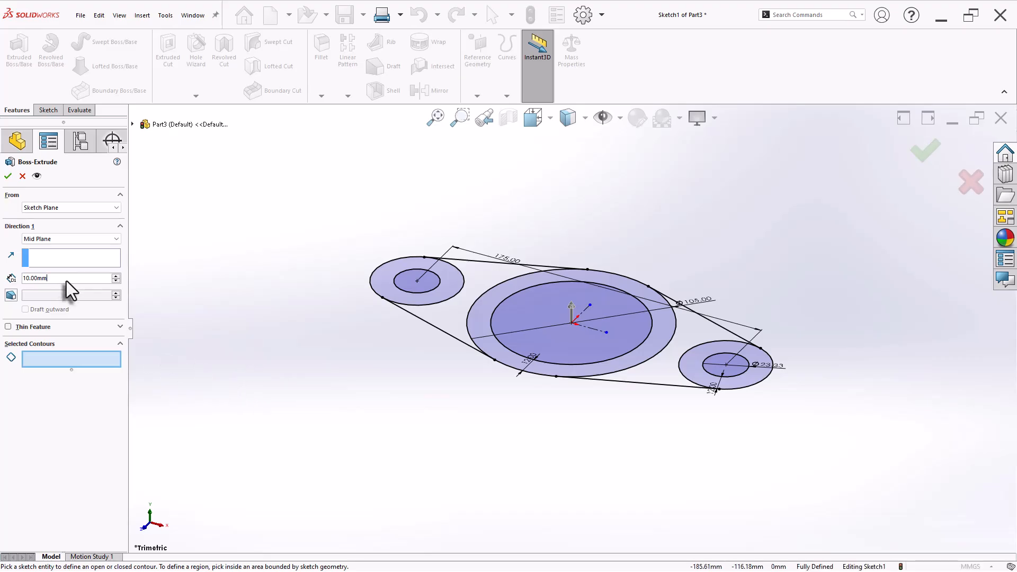
double_click(66, 280)
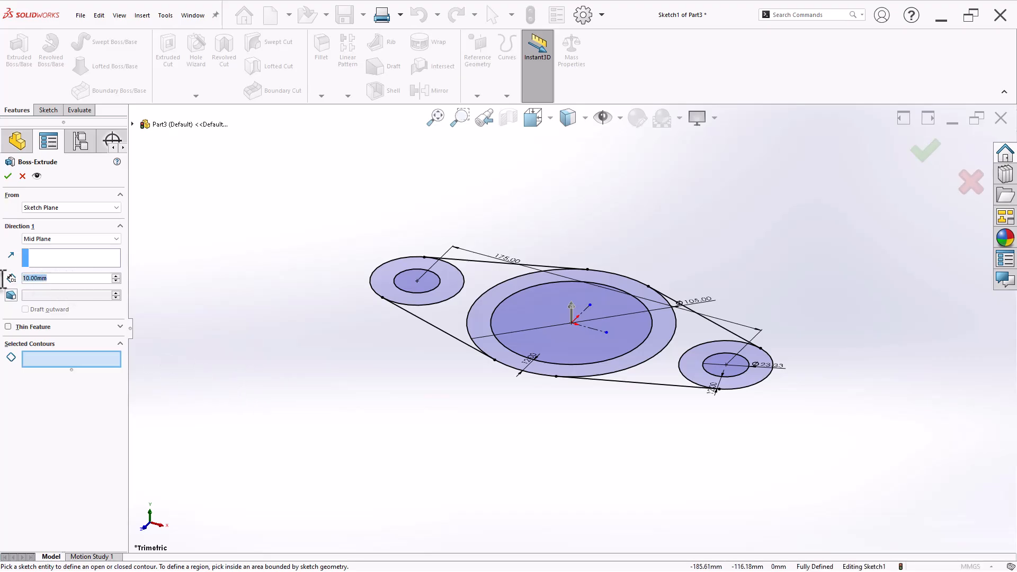
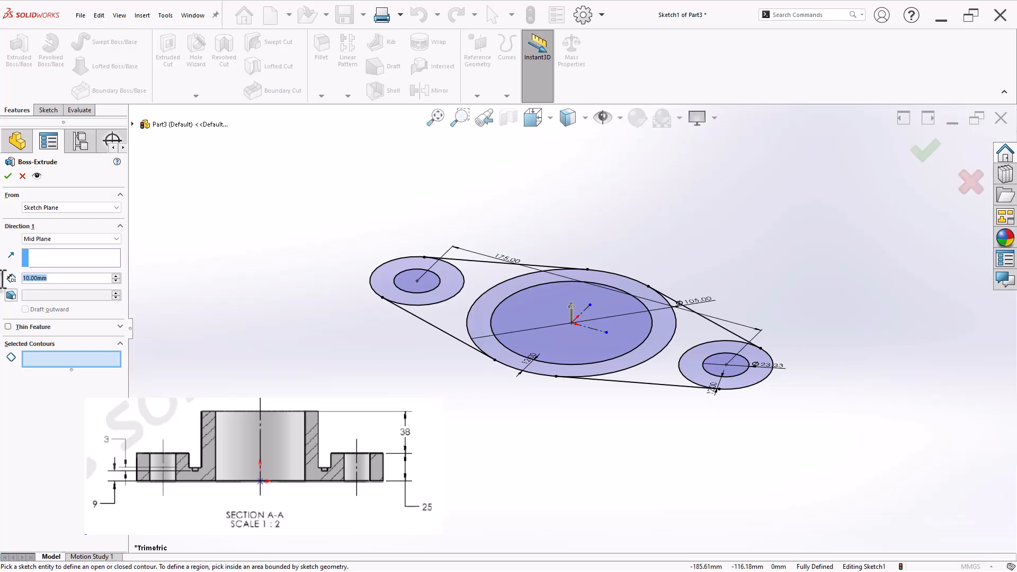
type("12")
key("Return")
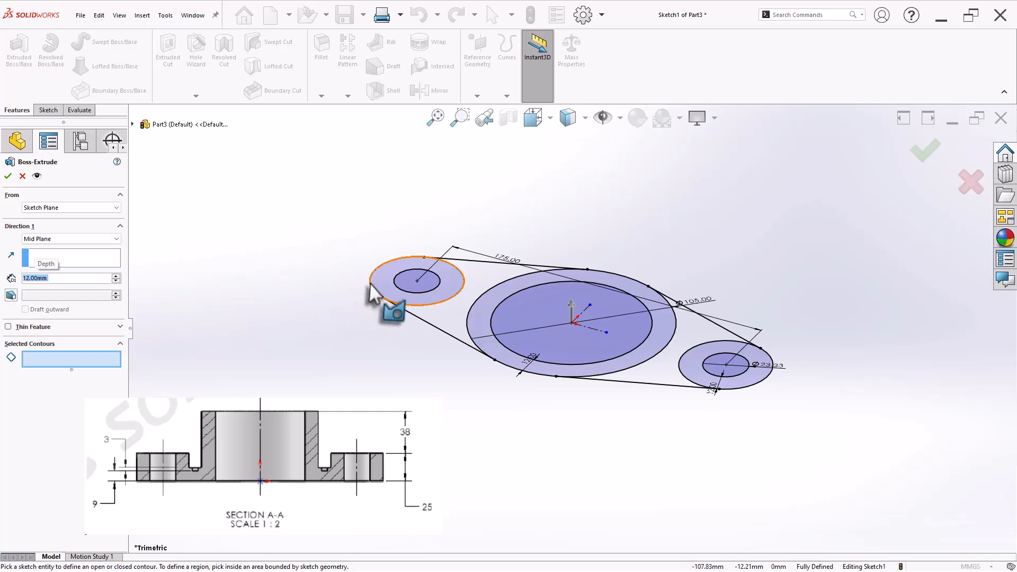
Step: Select the two small outer circles, the two web regions and the large outer circle as extrusion contours
left_click(387, 296)
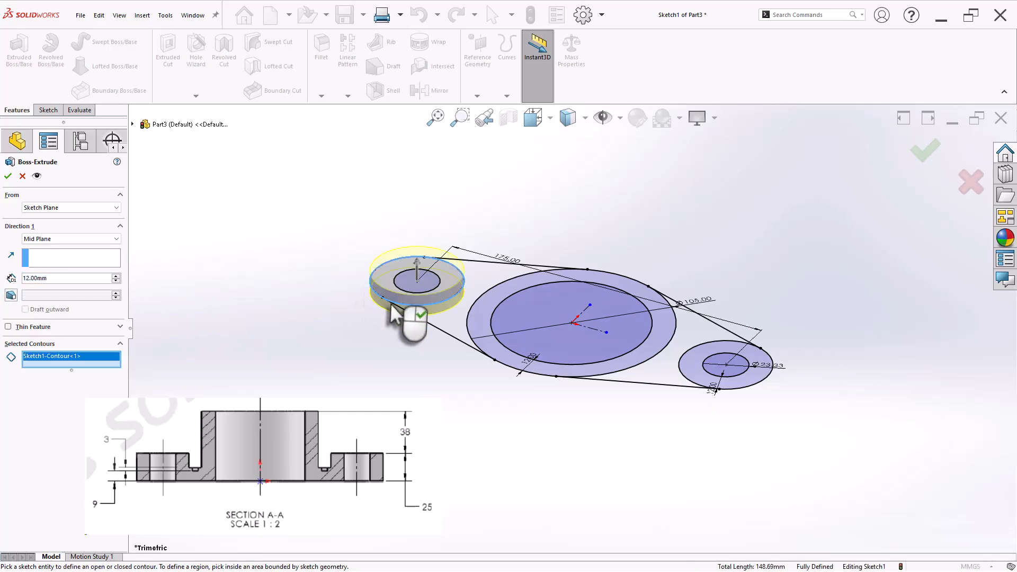
left_click(671, 387)
left_click(461, 336)
mouse_move(459, 339)
middle_mouse_down()
mouse_move(375, 356)
mouse_move(363, 386)
mouse_move(363, 493)
mouse_move(384, 402)
mouse_move(368, 400)
mouse_move(516, 401)
middle_mouse_up()
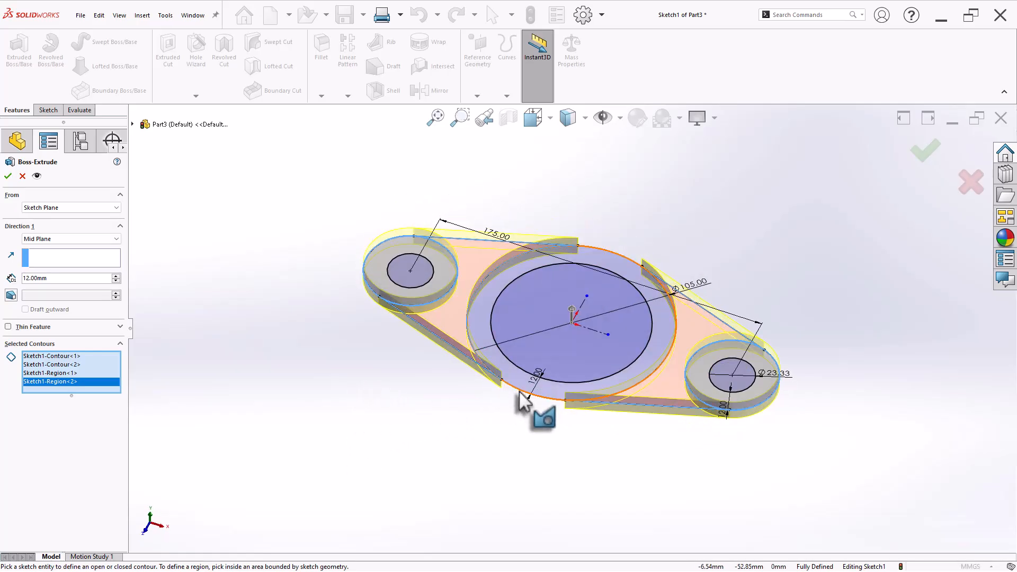
left_click(522, 400)
Step: Change the base plate extrusion's end condition to Blind and finish the feature
mouse_move(392, 406)
middle_mouse_down()
mouse_move(400, 312)
mouse_move(430, 378)
mouse_move(419, 398)
middle_mouse_up()
left_click(66, 239)
left_click(65, 249)
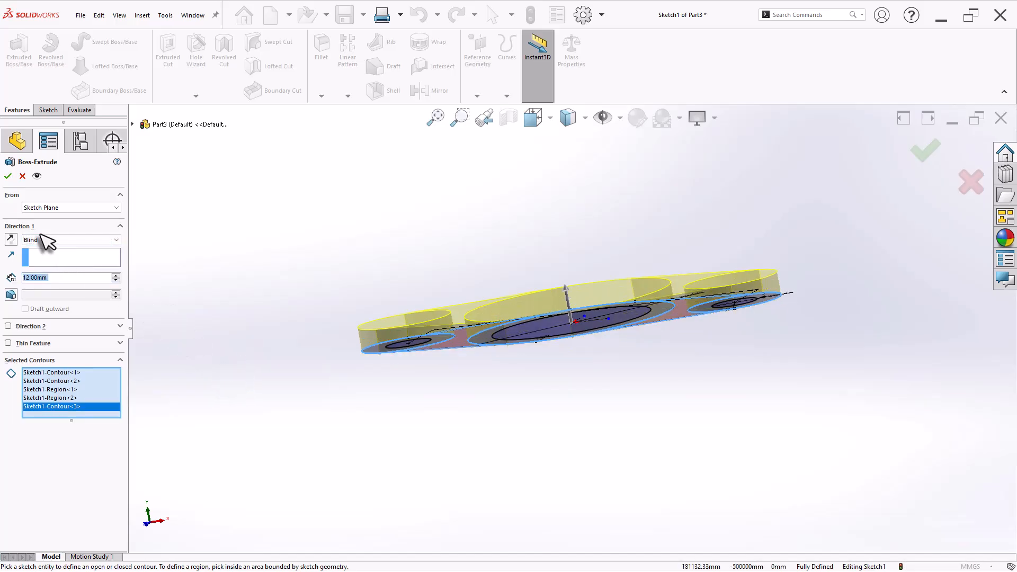
left_click(7, 180)
left_click(551, 253)
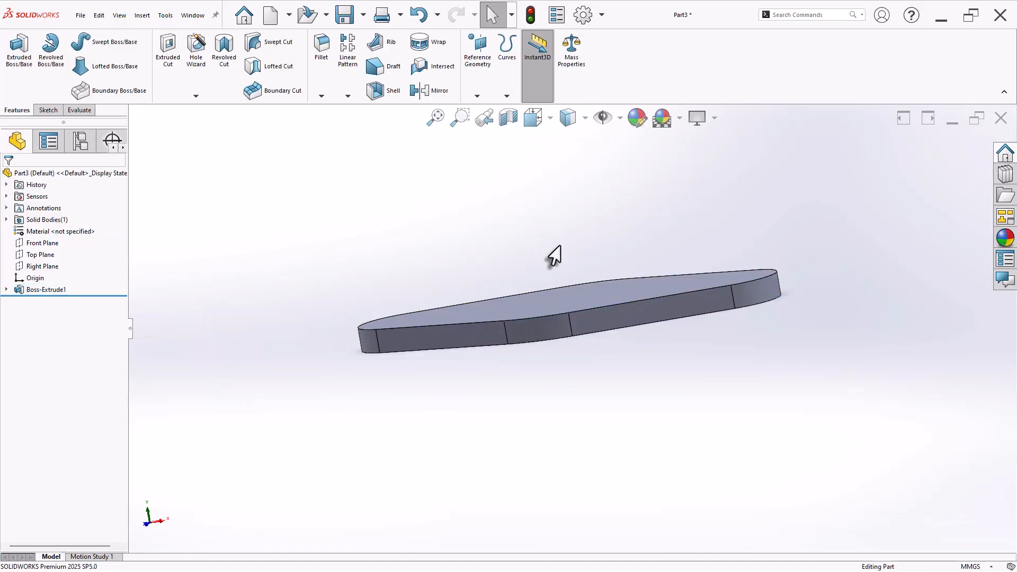
Step: Reuse the base sketch to extrude the ring regions at both ends 25 mm, Blind and merged with the plate
middle_click_drag(552, 255, 454, 259)
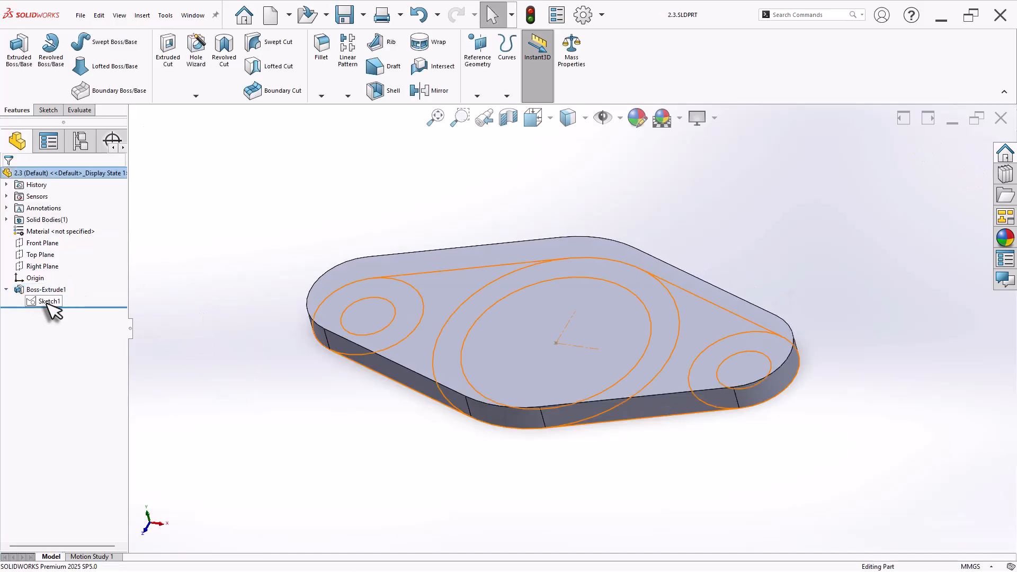
left_click(48, 303)
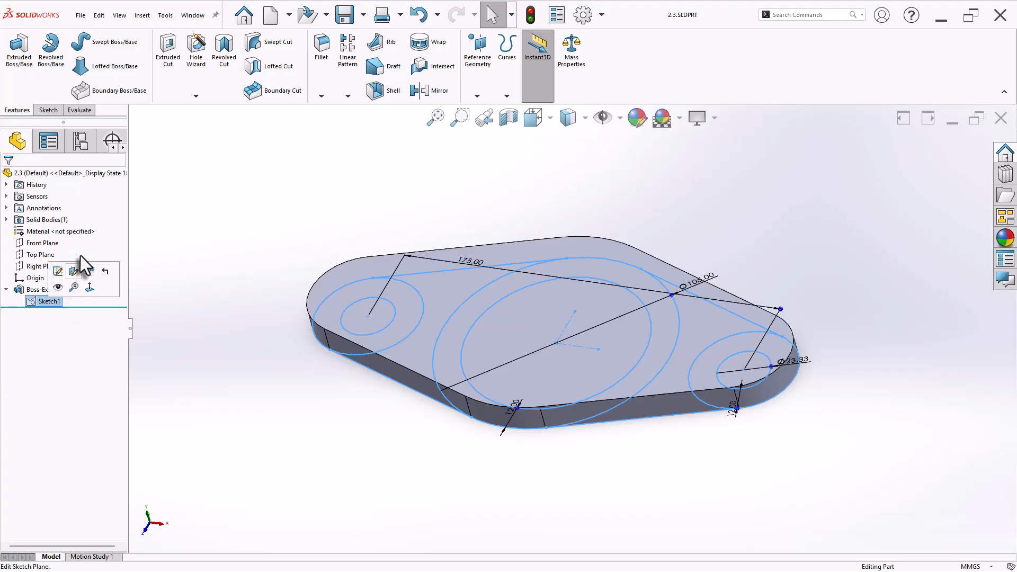
left_click(19, 51)
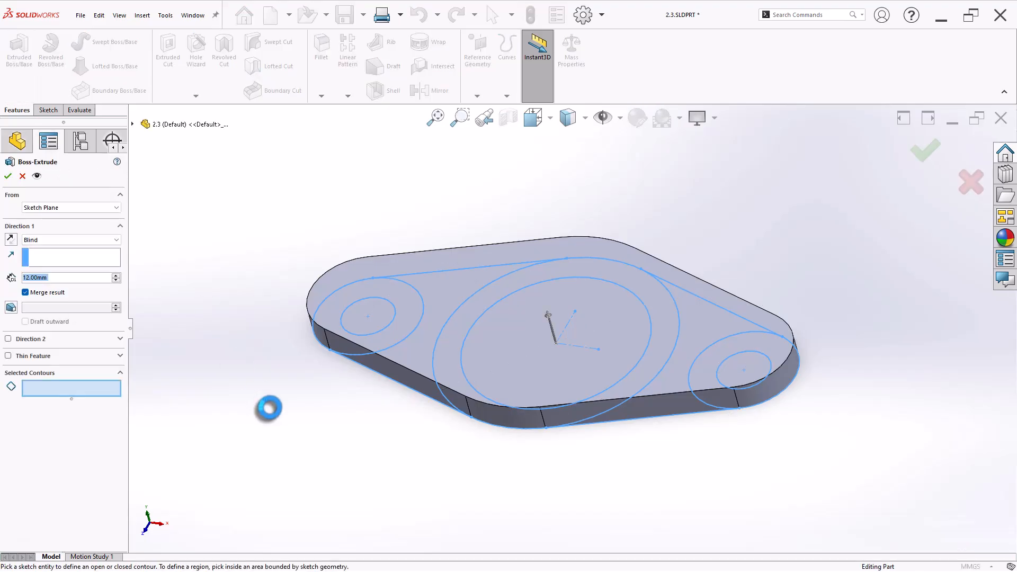
left_click(342, 350)
left_click(717, 401)
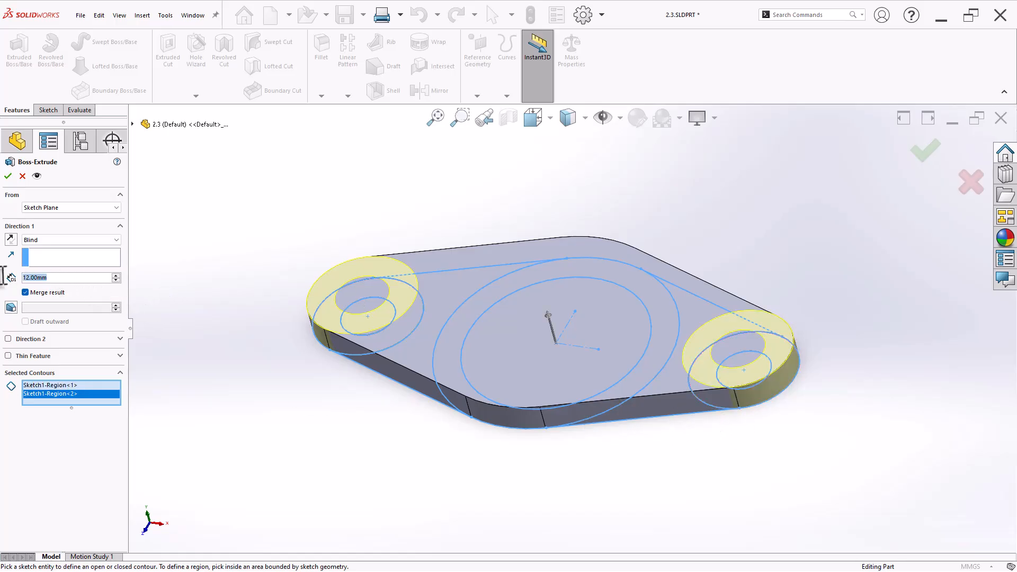
type("25")
key("Return")
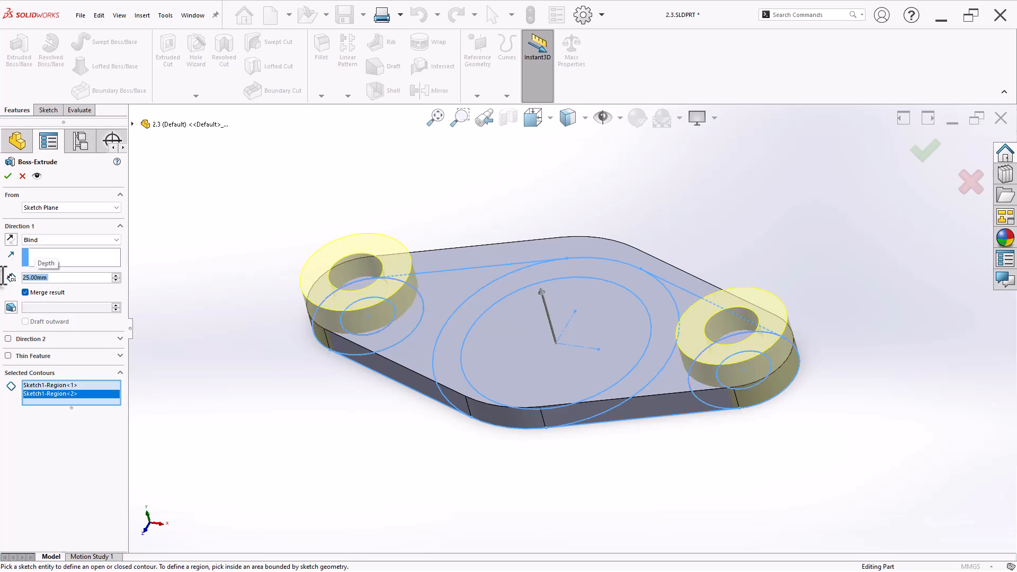
key("Return")
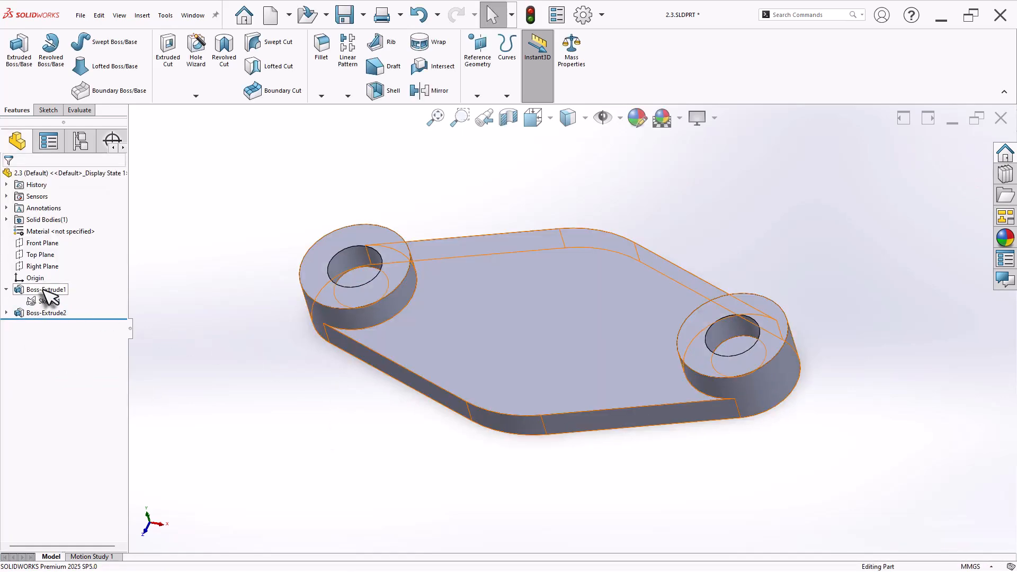
Step: Edit the base plate extrusion to add the two small inner end circles to its contours, opening both end holes
left_click(45, 290)
left_click(55, 258)
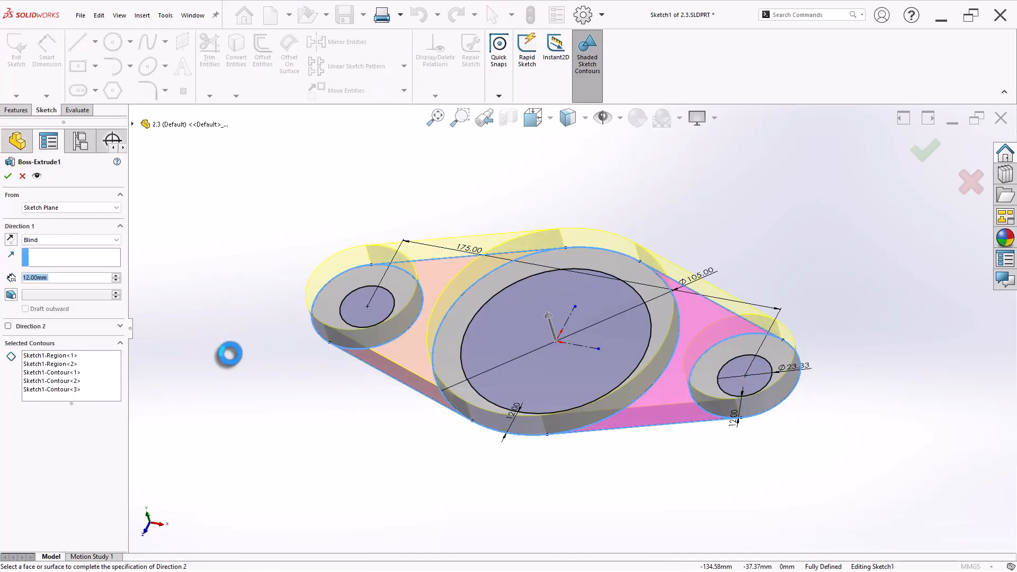
left_click(359, 320)
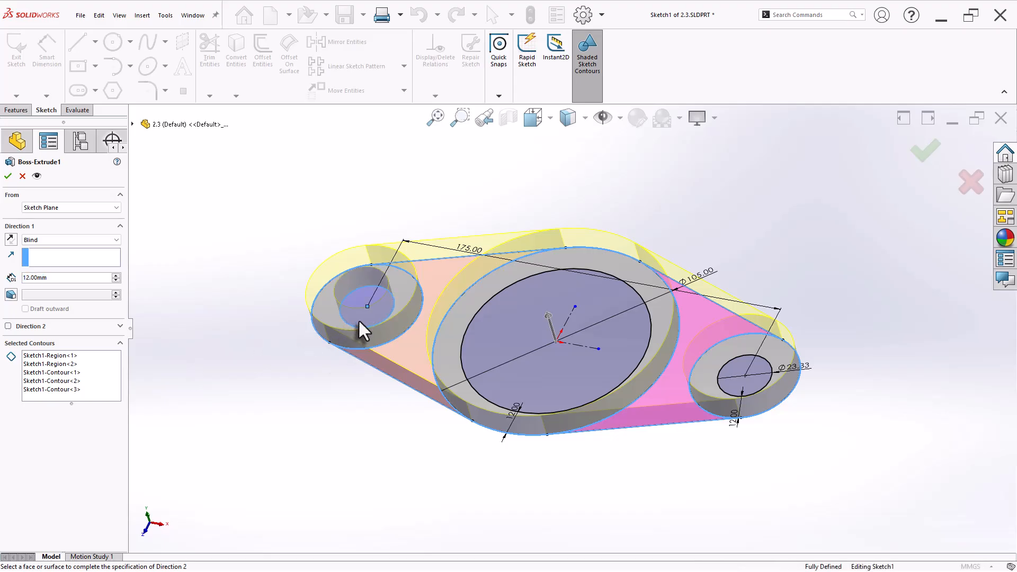
left_click(747, 387)
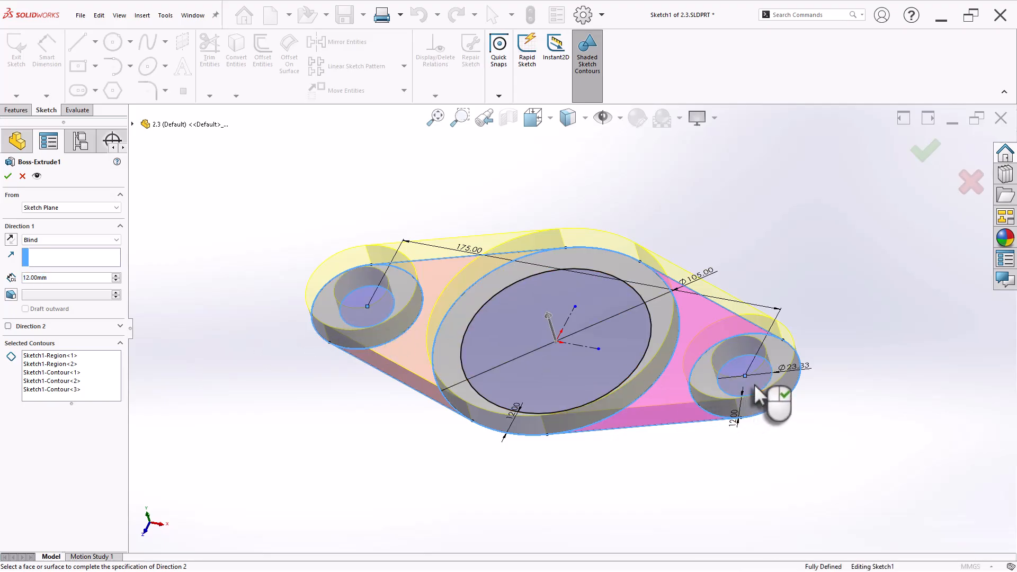
right_click(754, 384)
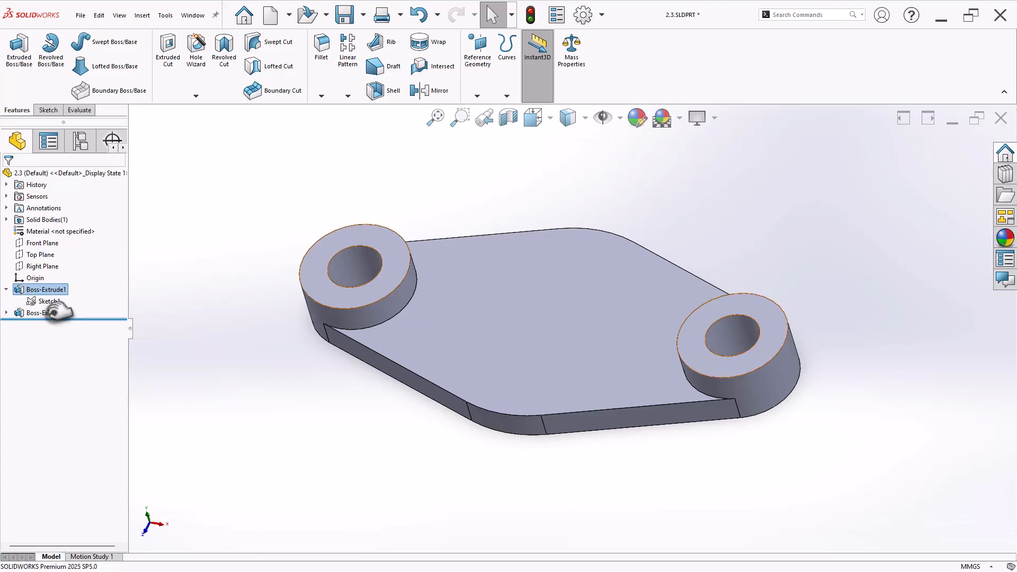
Step: Edit the base plate extrusion to add the large inner circle to its contours, opening the central bore
right_click(46, 291)
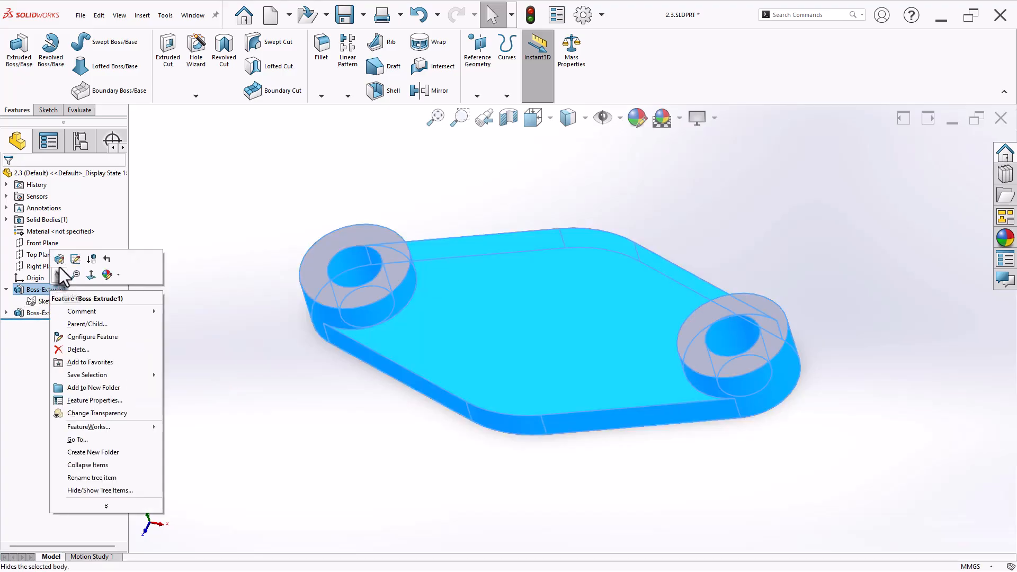
left_click(62, 267)
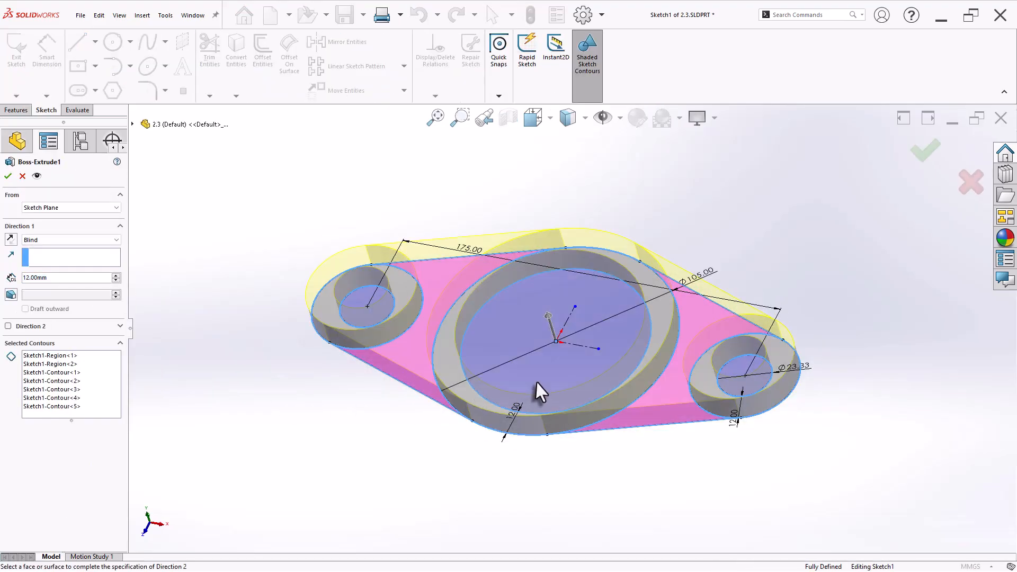
right_click(537, 382)
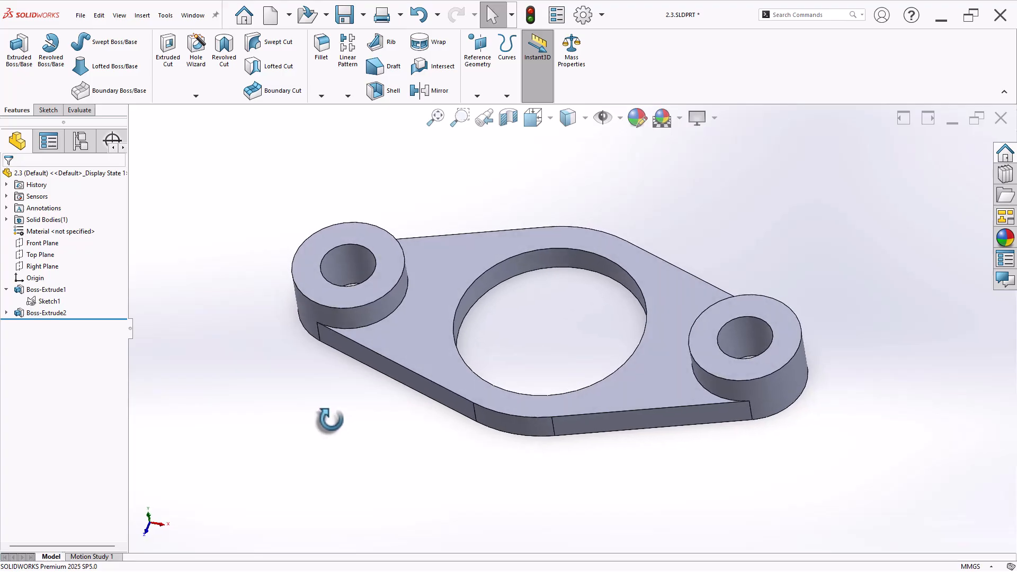
Step: Start a boss extrusion from the shared base sketch with the ring region around the central bore as its contour
middle_click_drag(225, 381, 226, 307)
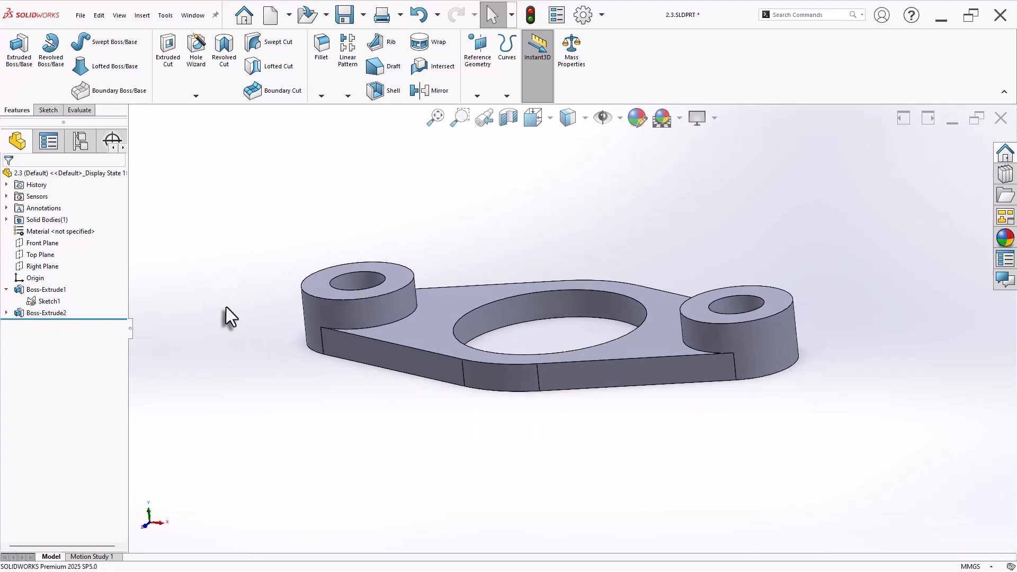
scroll(729, 316, "down", 1)
middle_click_drag(694, 424, 661, 354)
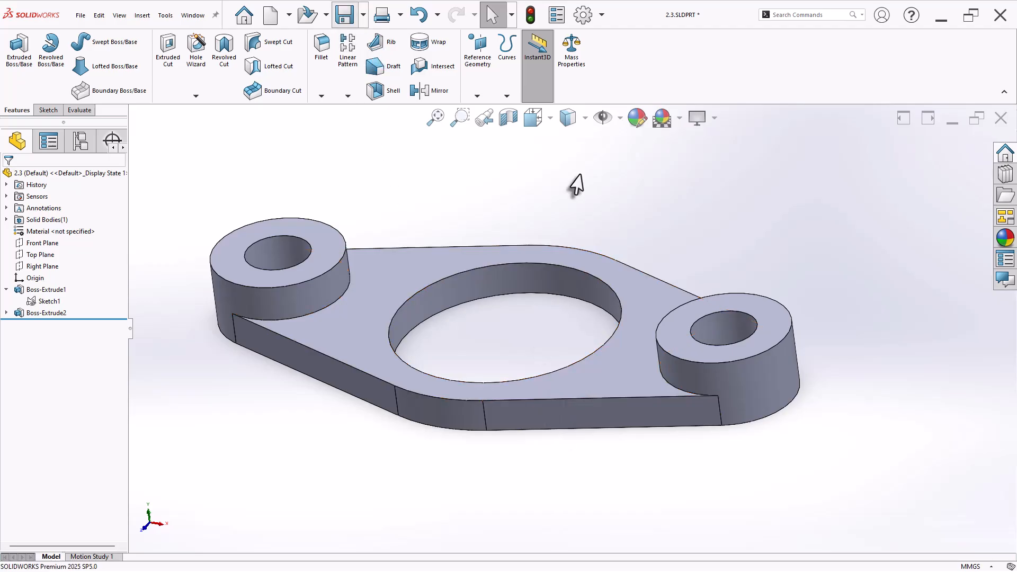
left_click(53, 301)
left_click(19, 48)
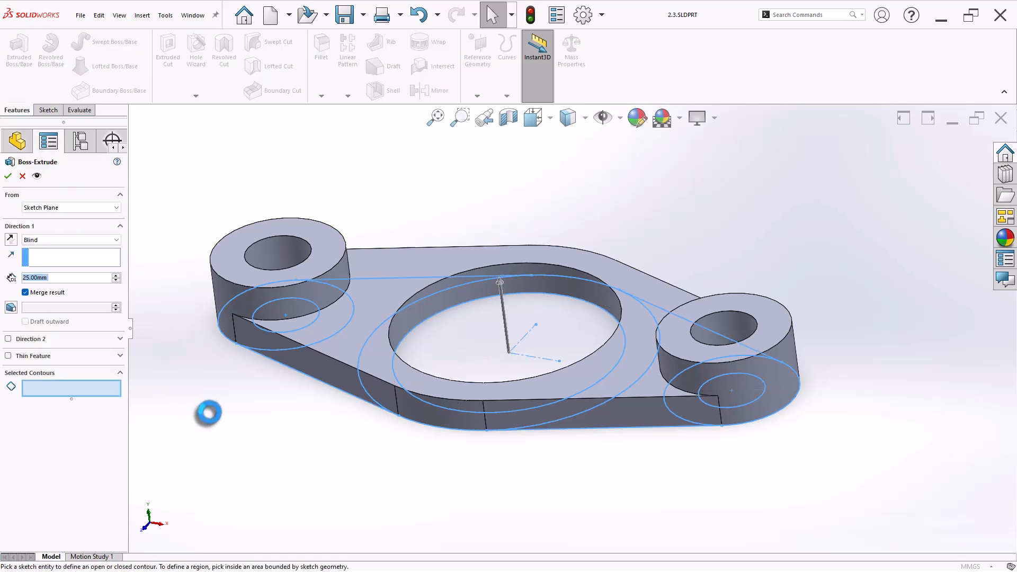
left_click(382, 392)
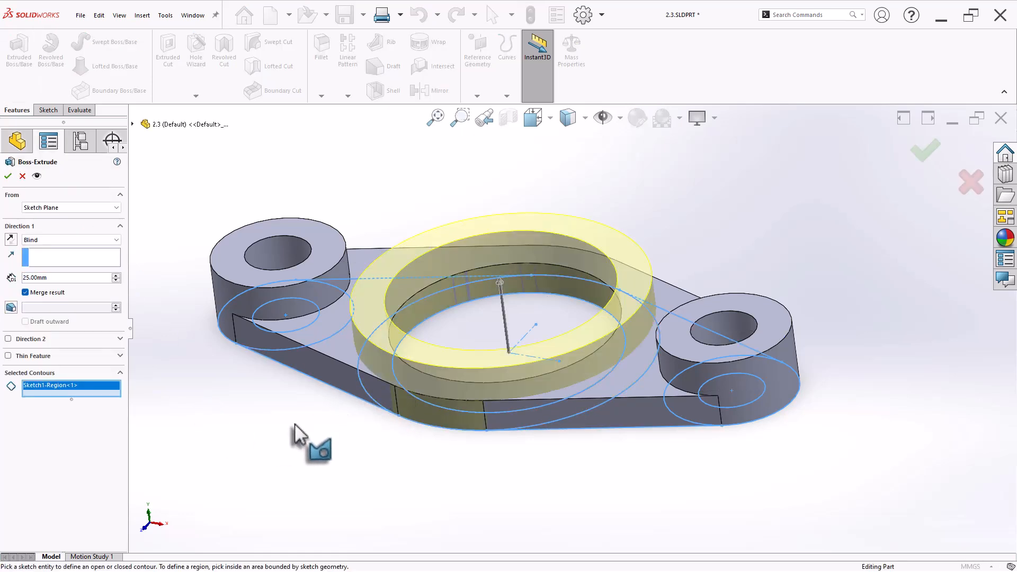
middle_click_drag(302, 436, 305, 415)
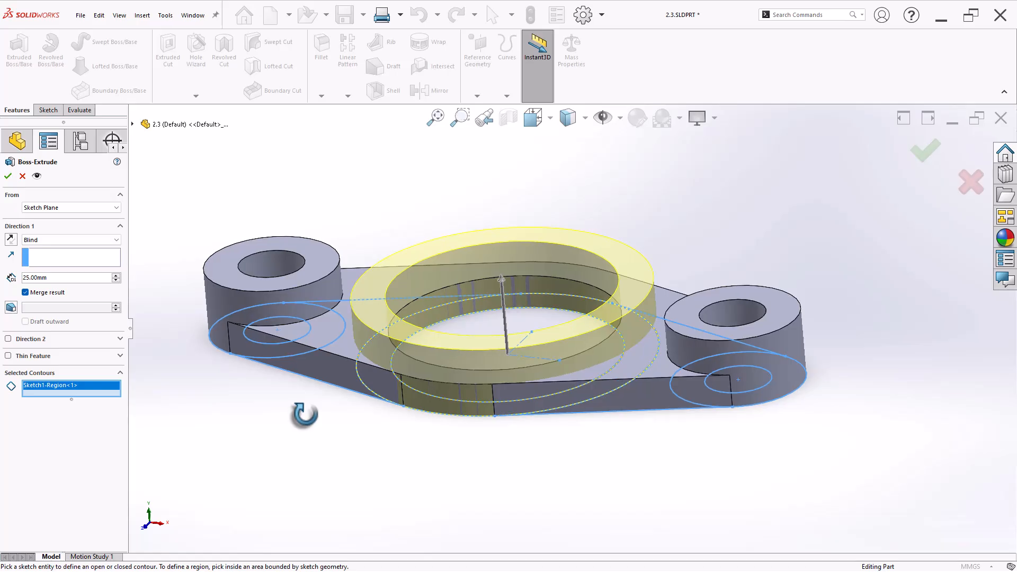
Step: Extrude the central ring using Offset From Surface, 38 mm from an end boss's top face with Reverse offset, and finish the feature
left_click(58, 243)
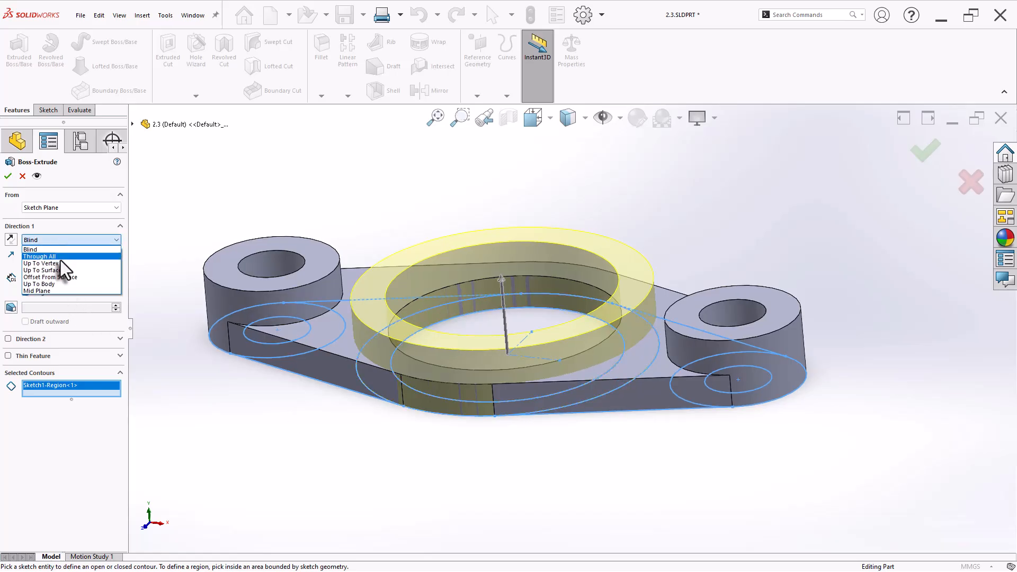
left_click(65, 276)
left_click(683, 324)
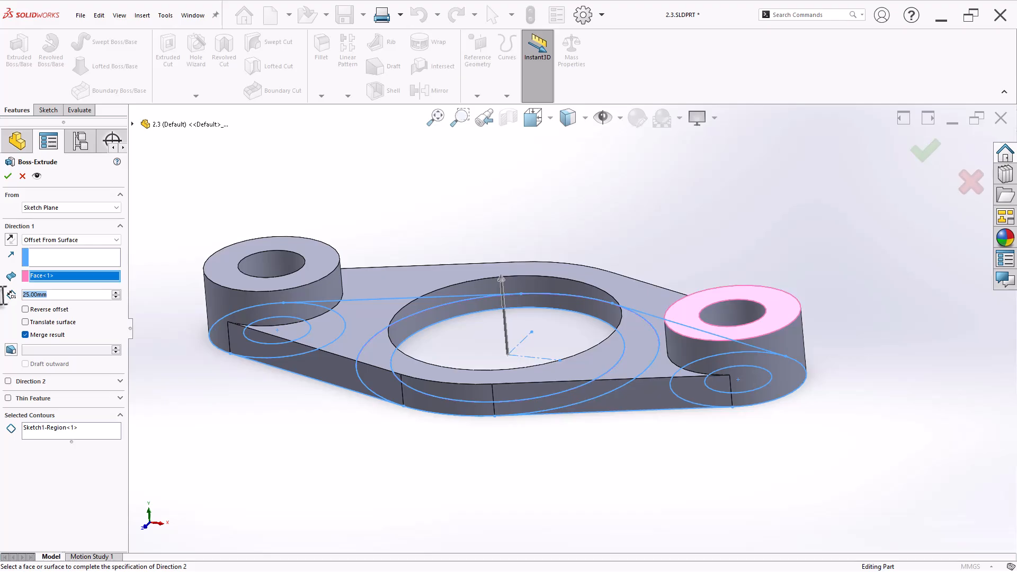
type("38")
key("Return")
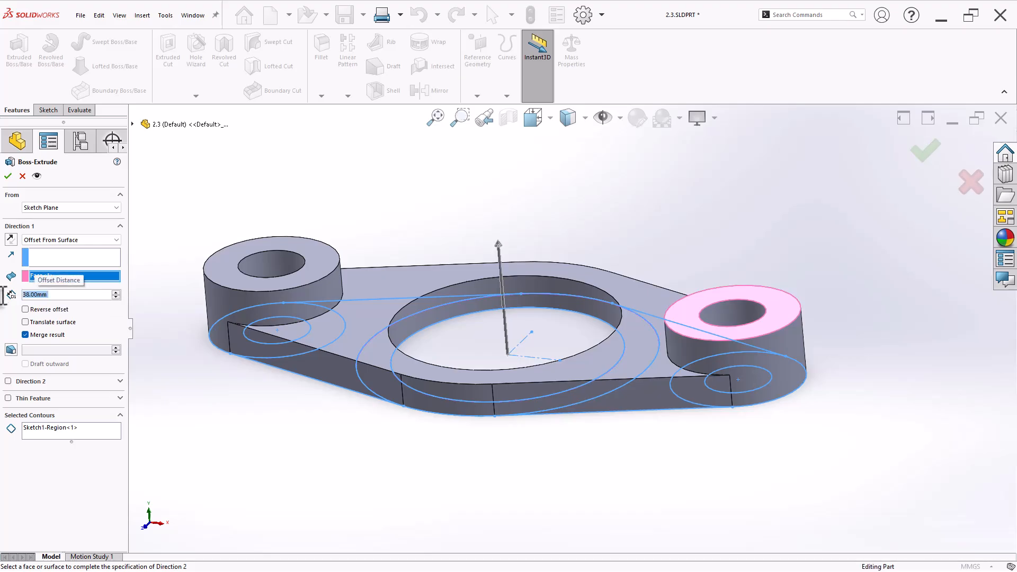
left_click(37, 310)
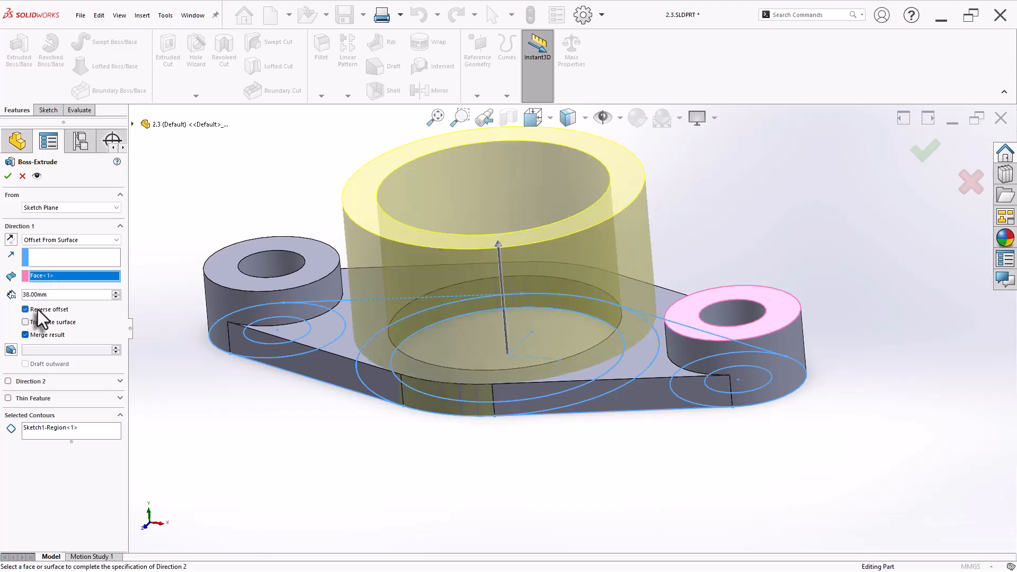
middle_click_drag(204, 418, 300, 409)
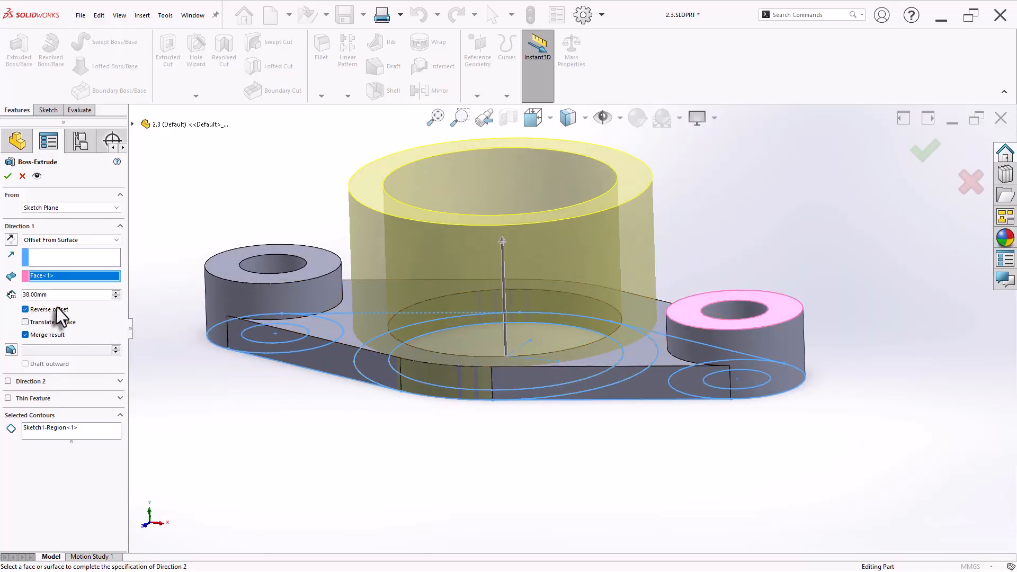
middle_click_drag(743, 265, 755, 210)
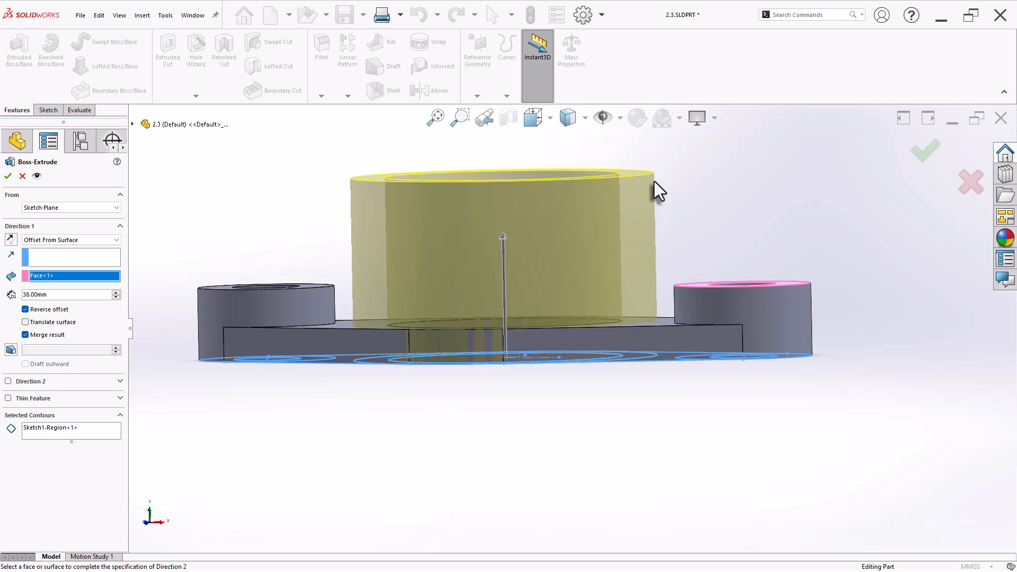
left_click(8, 176)
Step: Open a sketch on the plate's left web top face and offset the face outline 3 mm inward
middle_click_drag(276, 206, 652, 295)
left_click(337, 363)
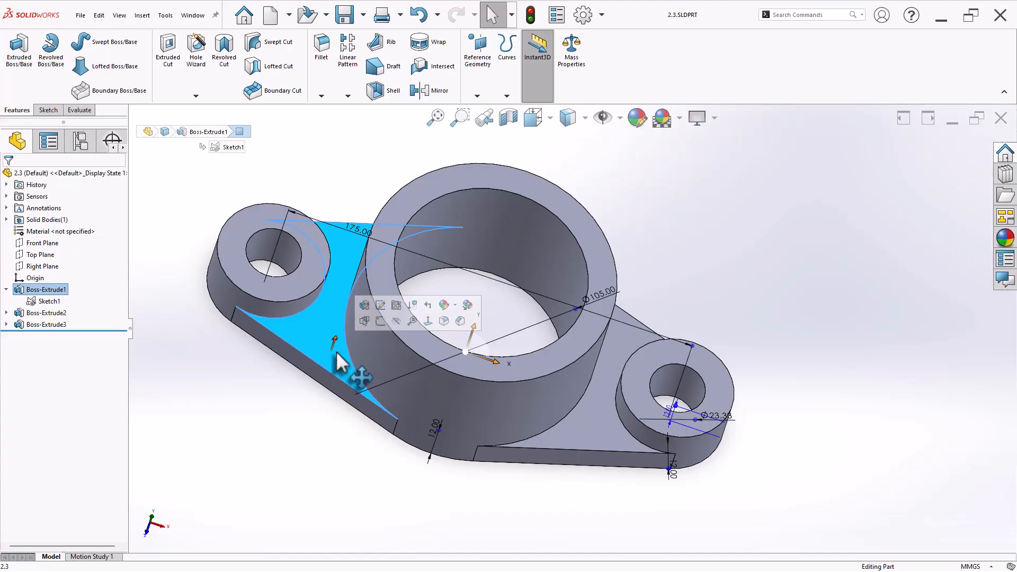
left_click(381, 321)
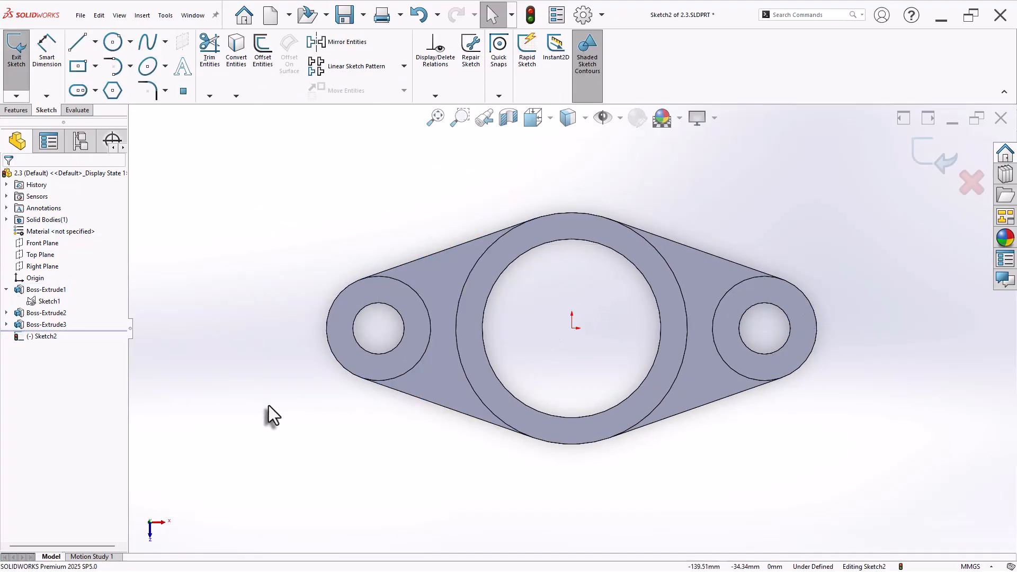
scroll(785, 318, "down", 1)
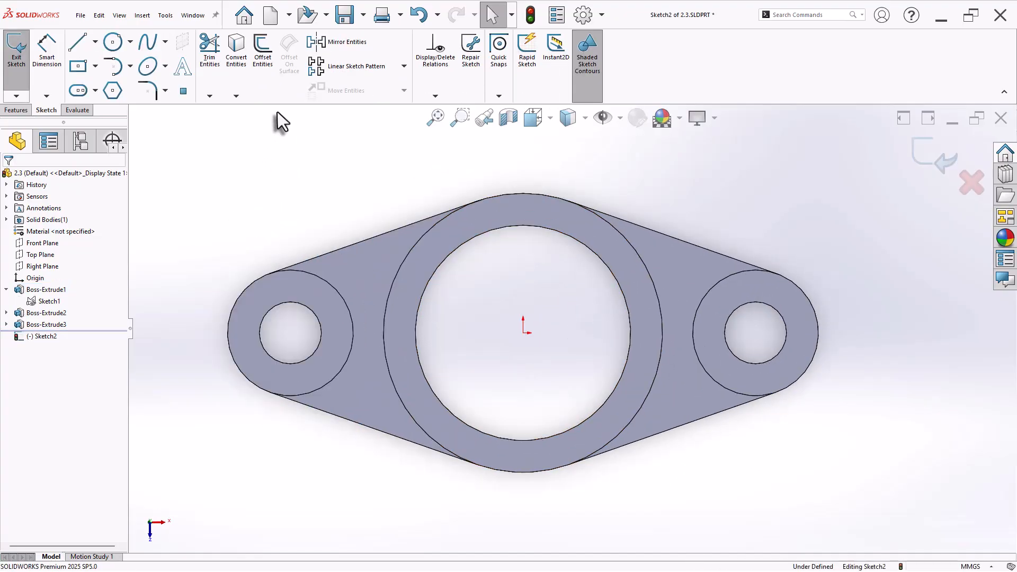
left_click(268, 65)
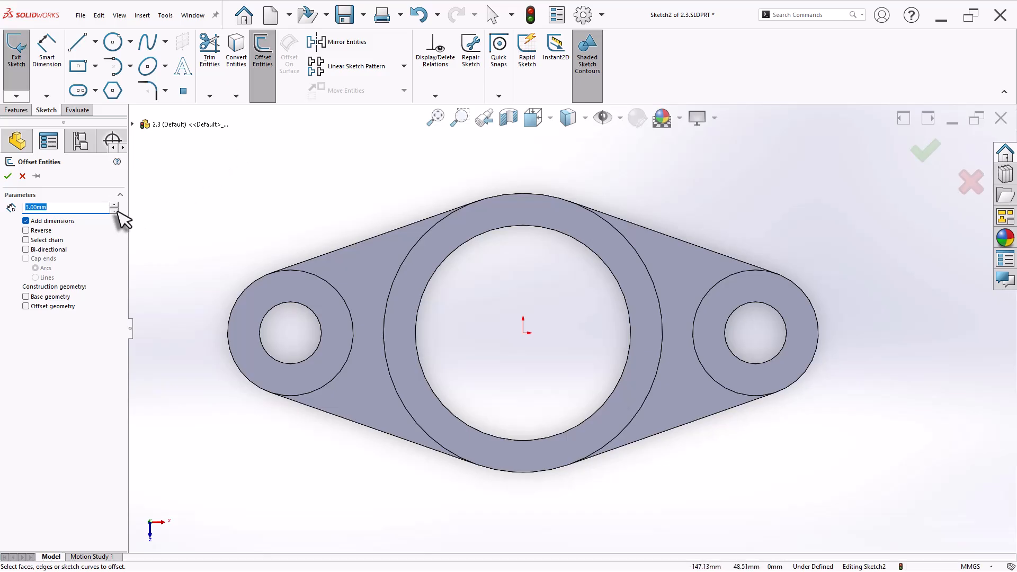
left_click(364, 275)
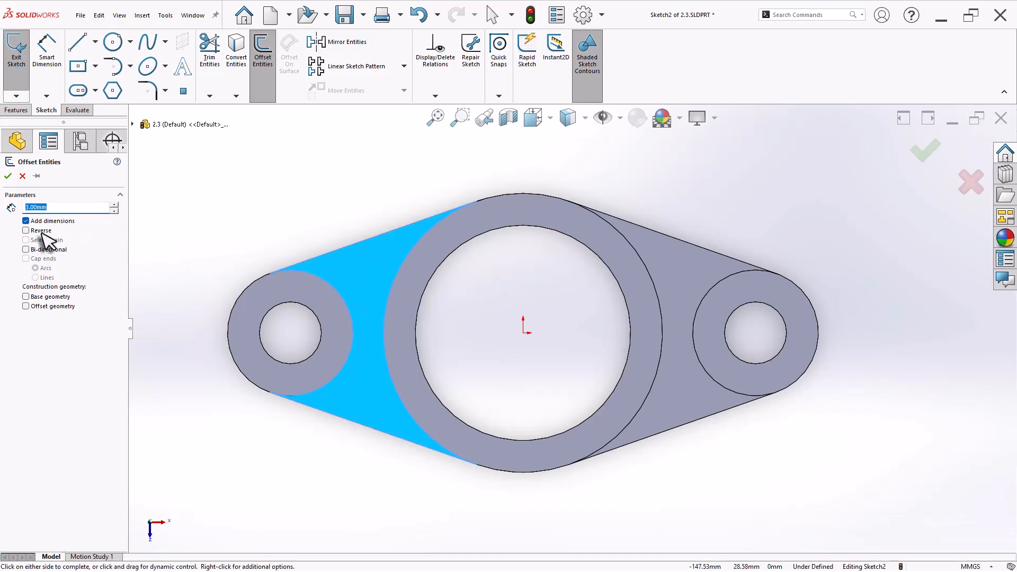
left_click(25, 231)
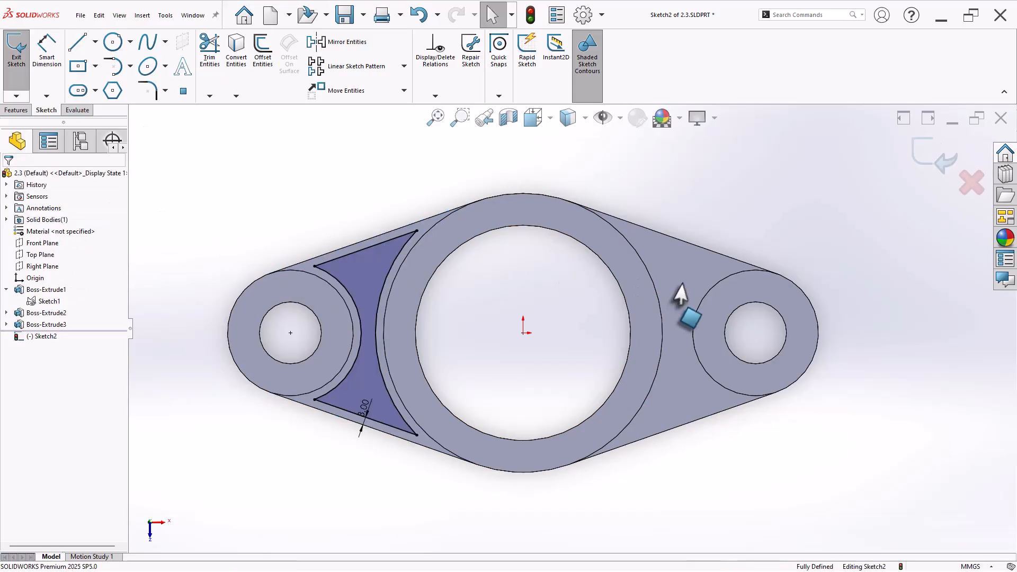
Step: Offset the outline of the opposite web face 3 mm inward in the same sketch
key("Return")
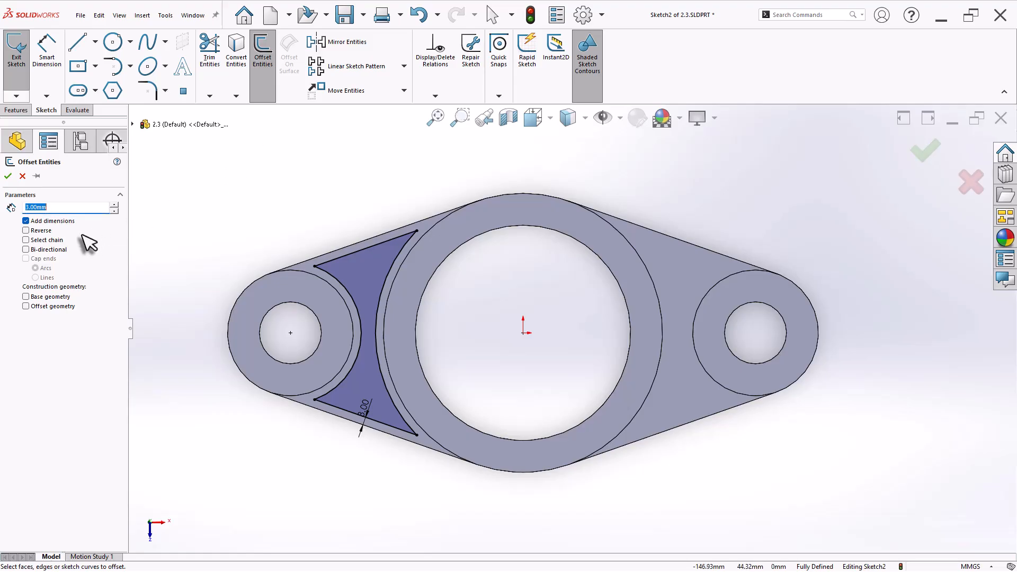
left_click(699, 273)
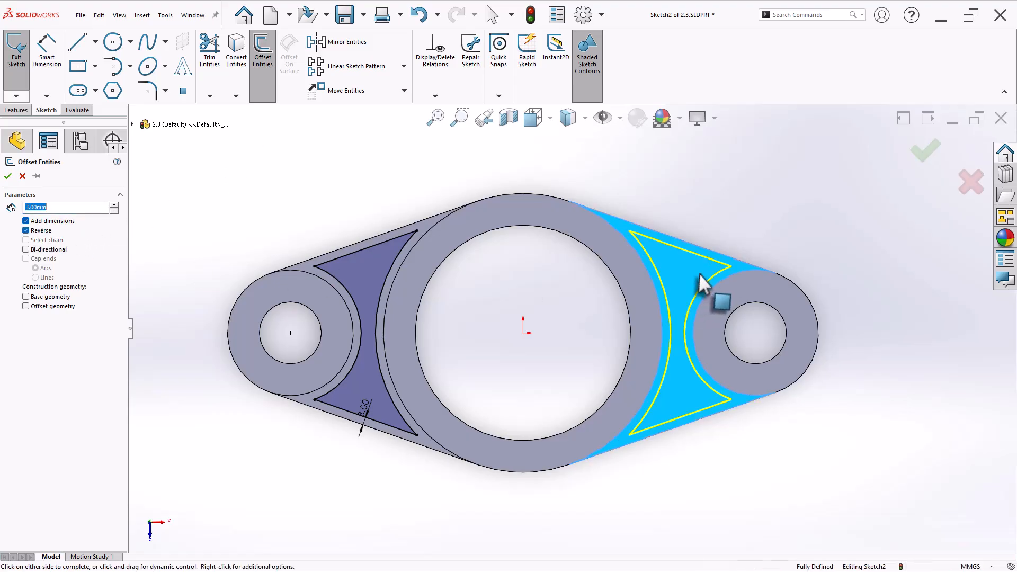
left_click(701, 278)
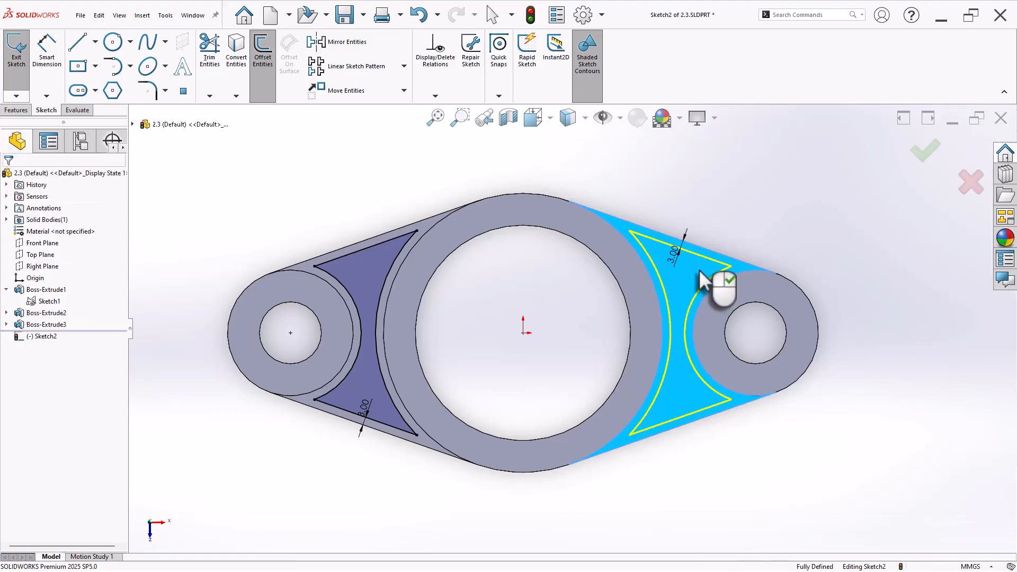
Step: Cut both offset web profiles into the plate as Blind pockets 3 mm deep
middle_click_drag(655, 492, 669, 366)
left_click(17, 110)
left_click(172, 69)
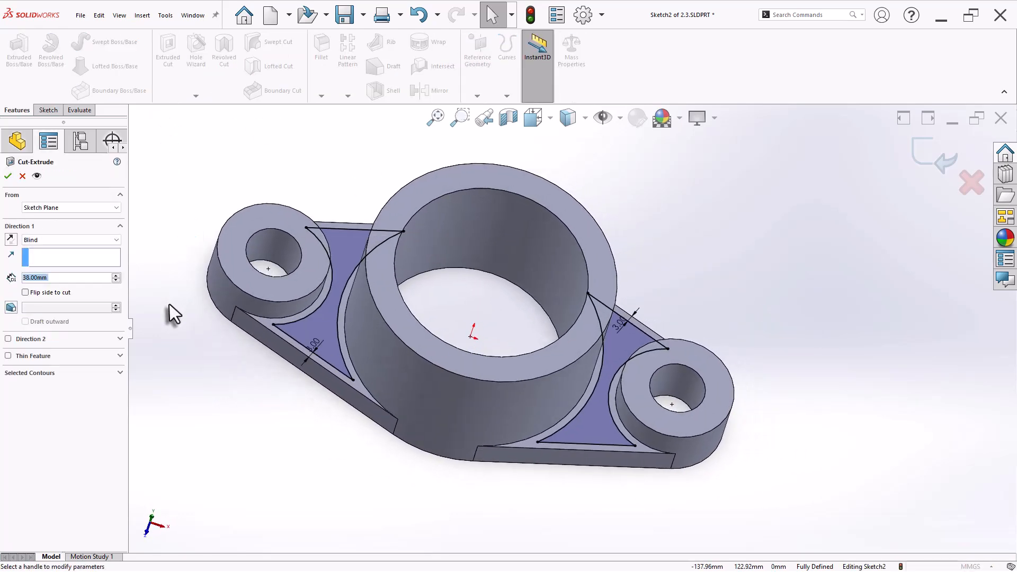
middle_click_drag(195, 418, 196, 315)
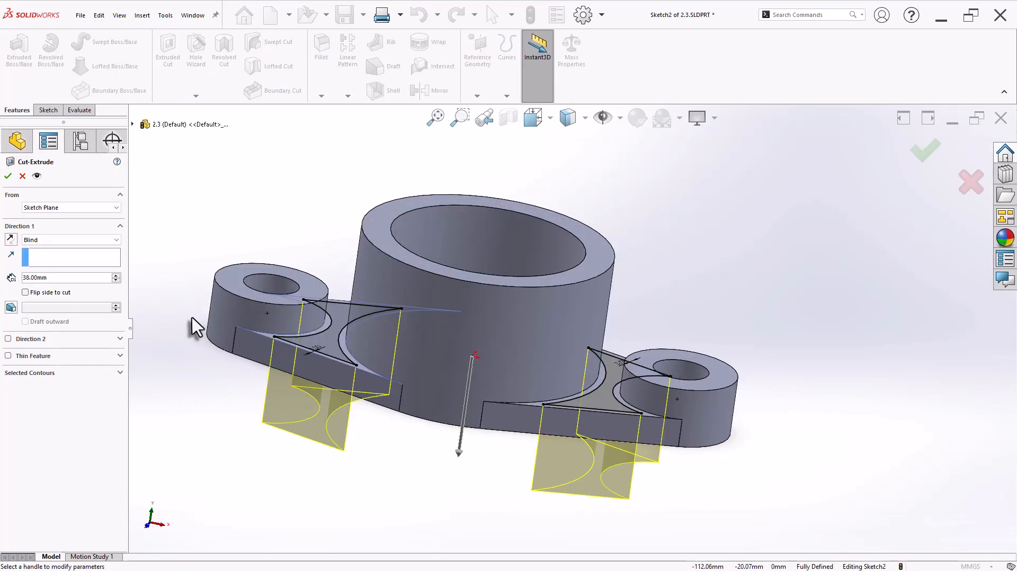
double_click(61, 277)
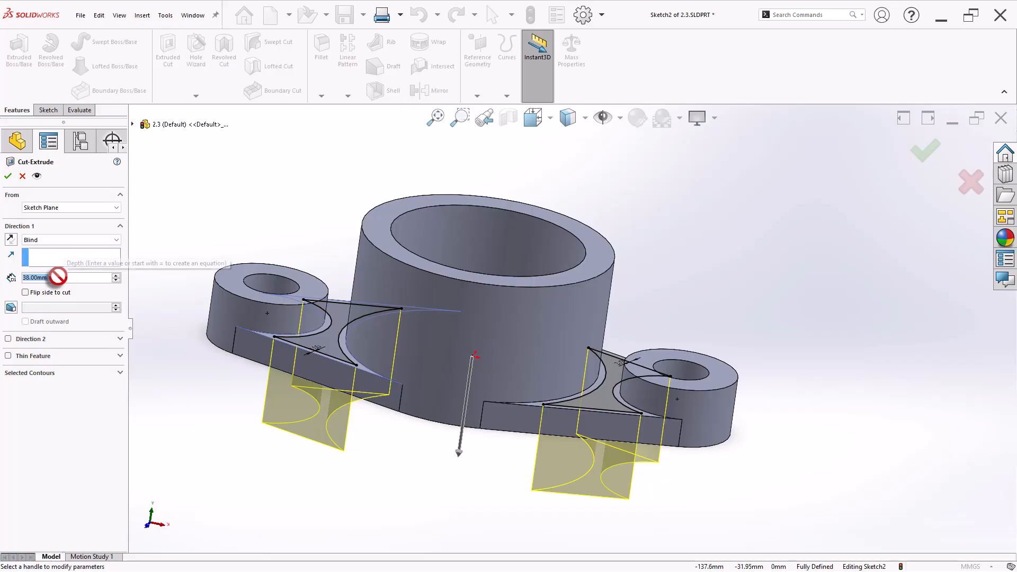
type("3")
key("Return")
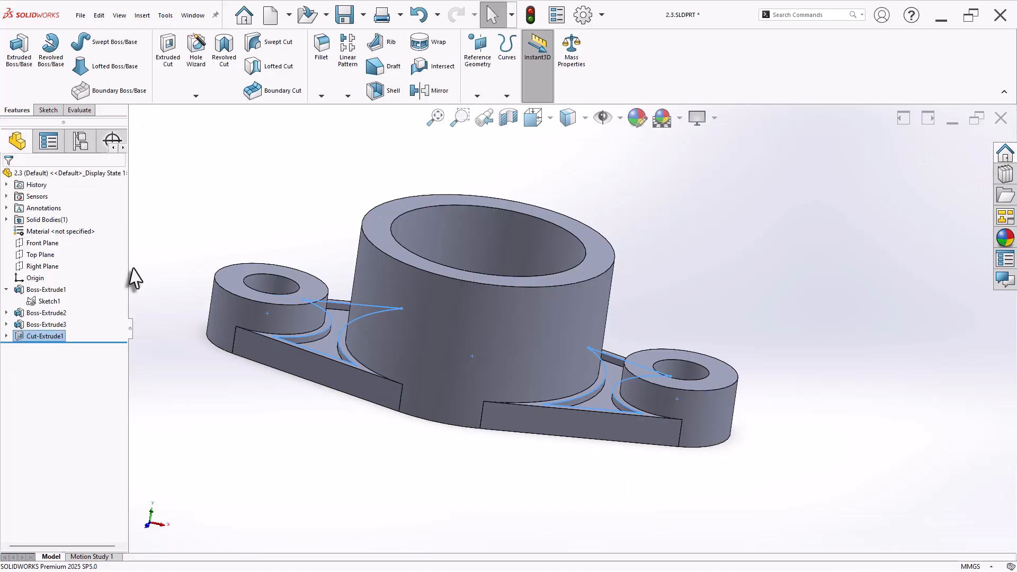
left_click(257, 422)
Step: Section the flange through the Front Plane and view the cutaway from the front
middle_click_drag(255, 423, 249, 501)
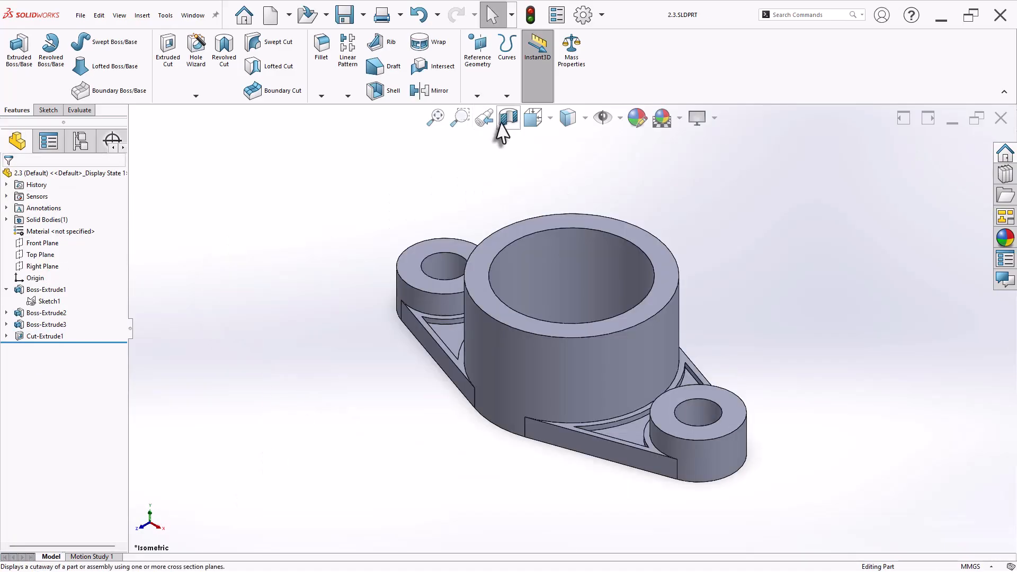
left_click(506, 122)
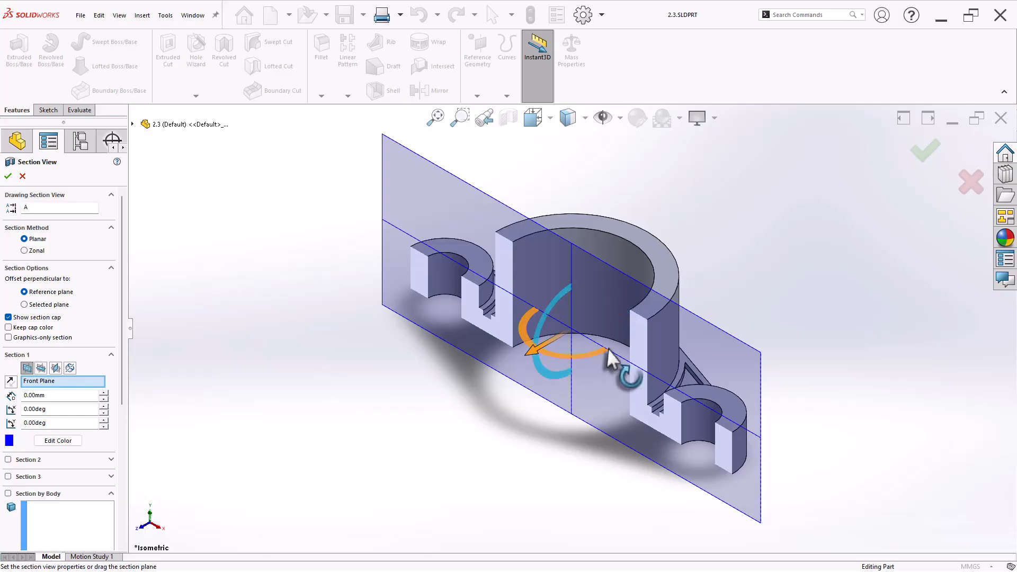
left_click(927, 155)
key("space")
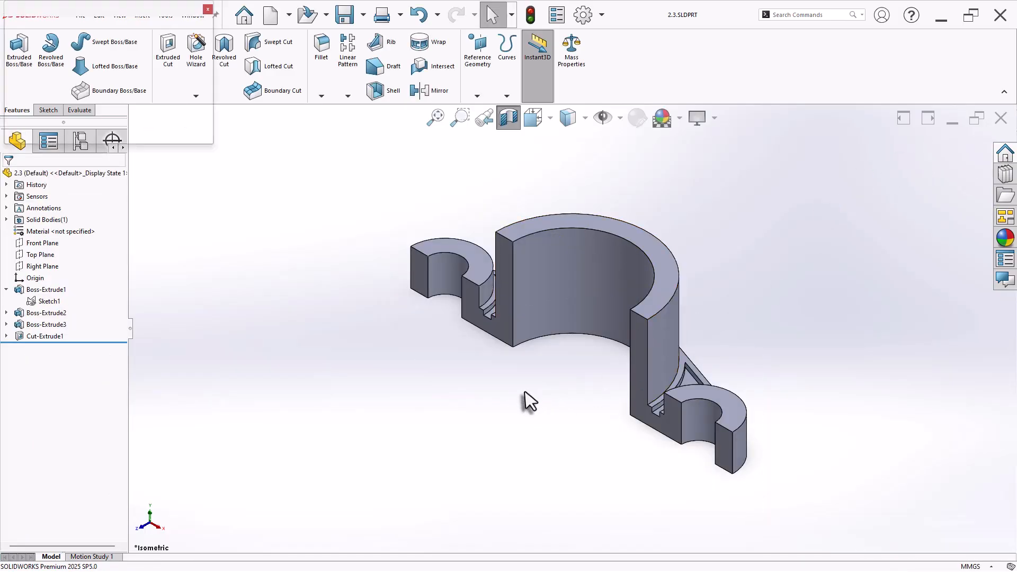
left_click(345, 417)
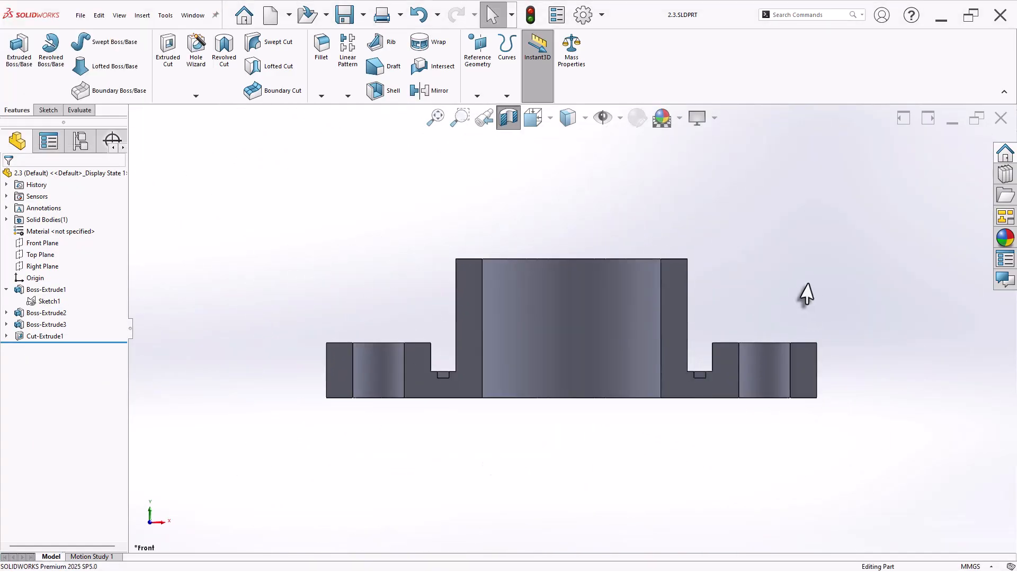
Step: Turn off the section view and inspect the complete flange from an angled view
scroll(713, 276, "down", 2)
scroll(638, 301, "up", 2)
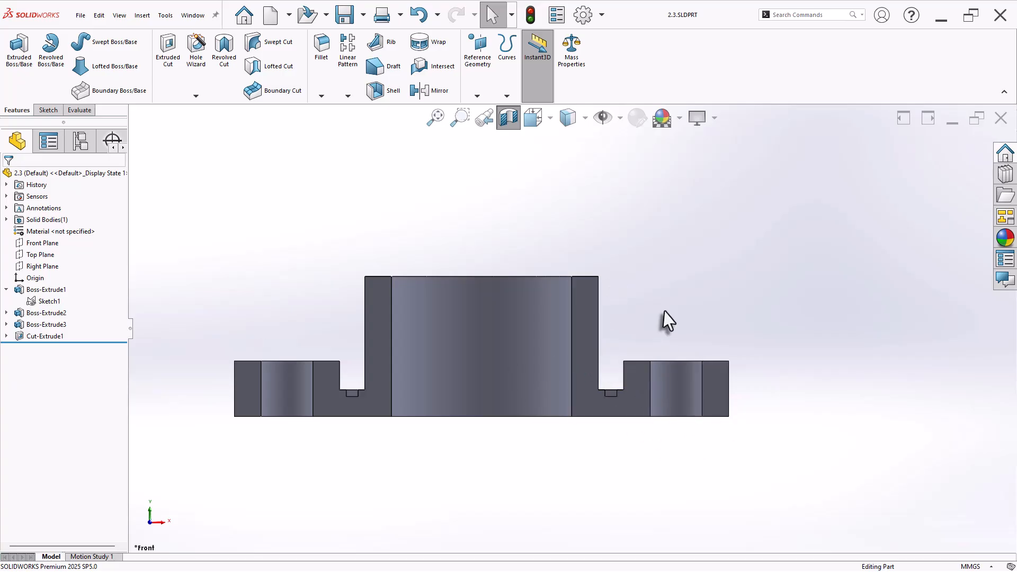
left_click(512, 126)
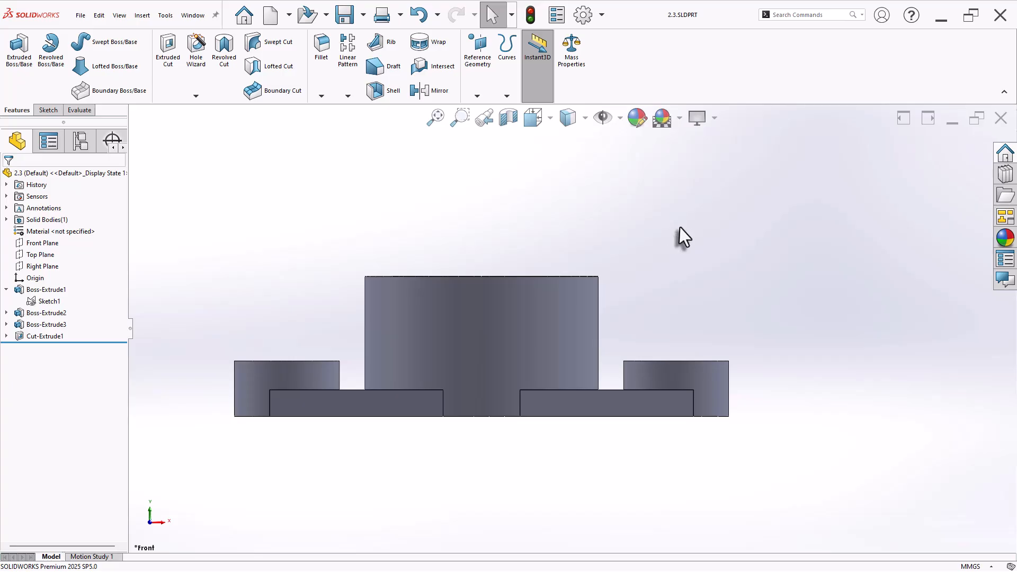
middle_click_drag(679, 227, 813, 295)
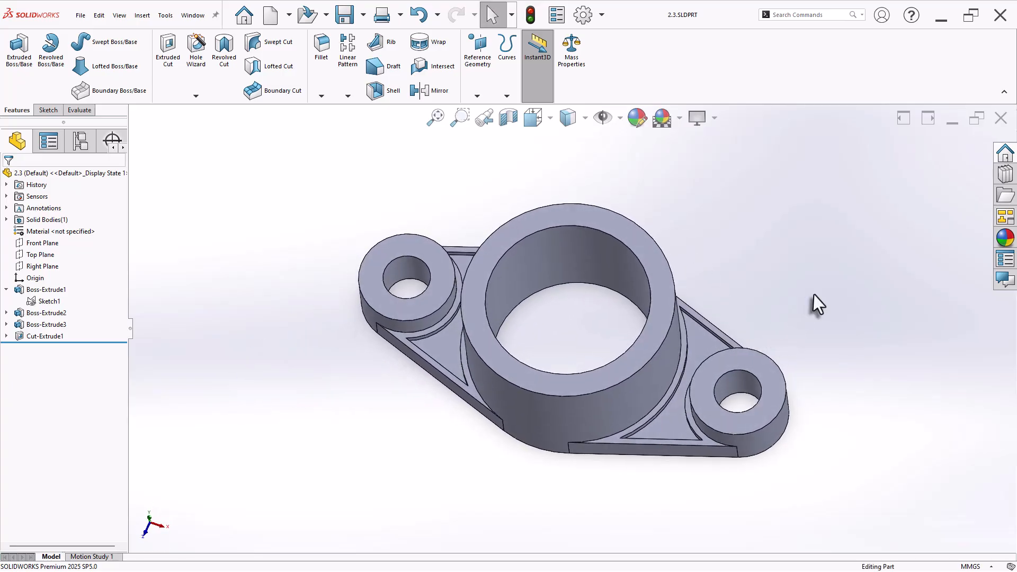
Step: Start a 3 mm constant-radius fillet and select the two upper vertical corner edges of the left web pocket
middle_click_drag(768, 211, 774, 267)
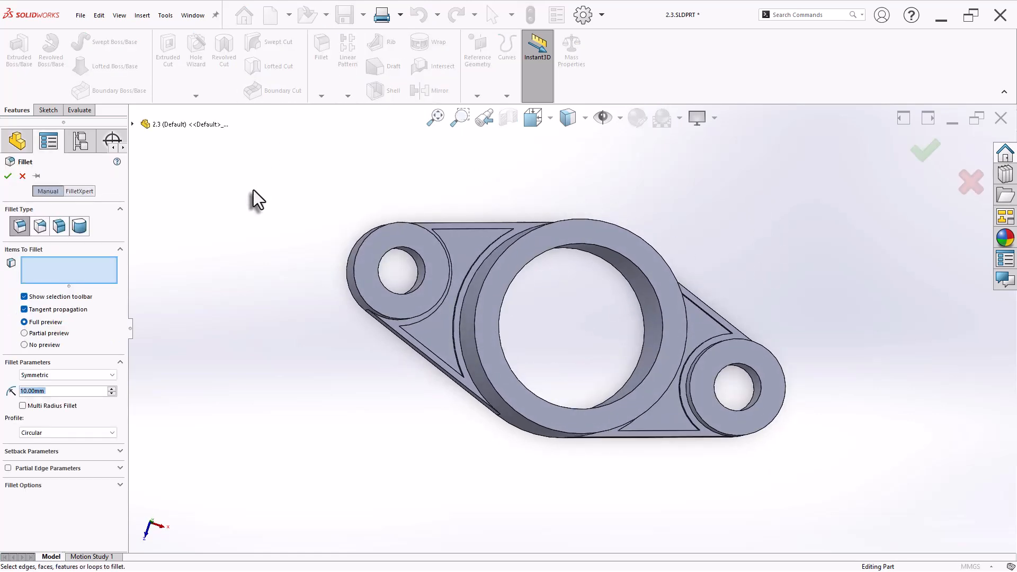
type("3")
key("Return")
scroll(474, 276, "down", 3)
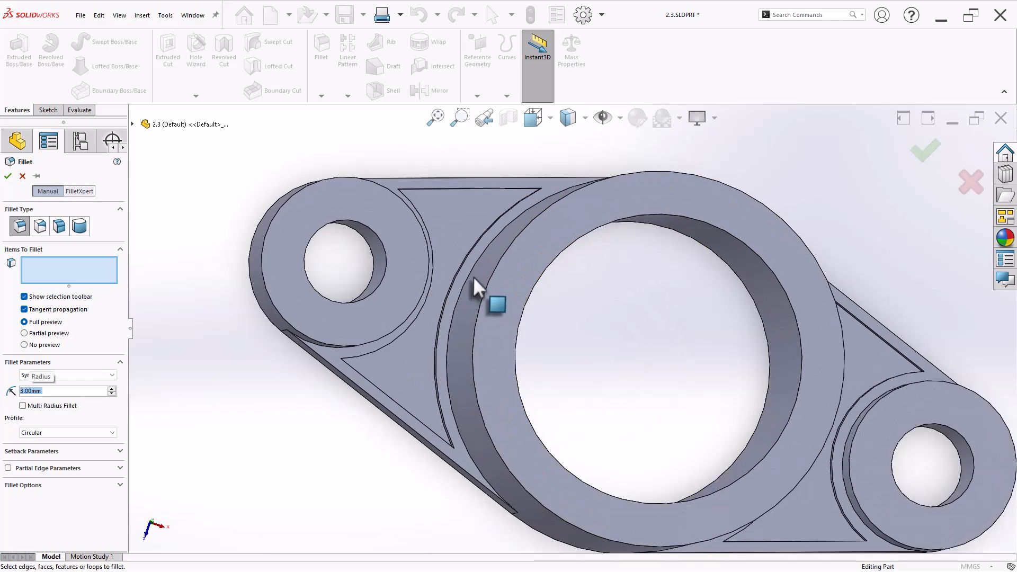
middle_click_drag(448, 221, 498, 170)
left_click(410, 202)
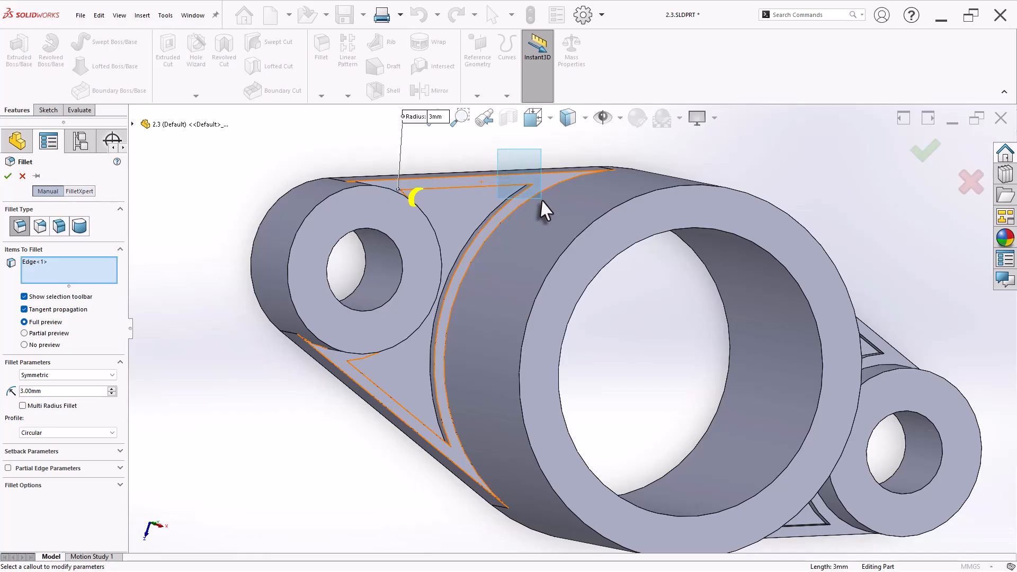
left_click(548, 217)
Step: Add the two lower vertical corner edges of the left web pocket to the fillet selection
middle_click_drag(348, 477, 319, 371)
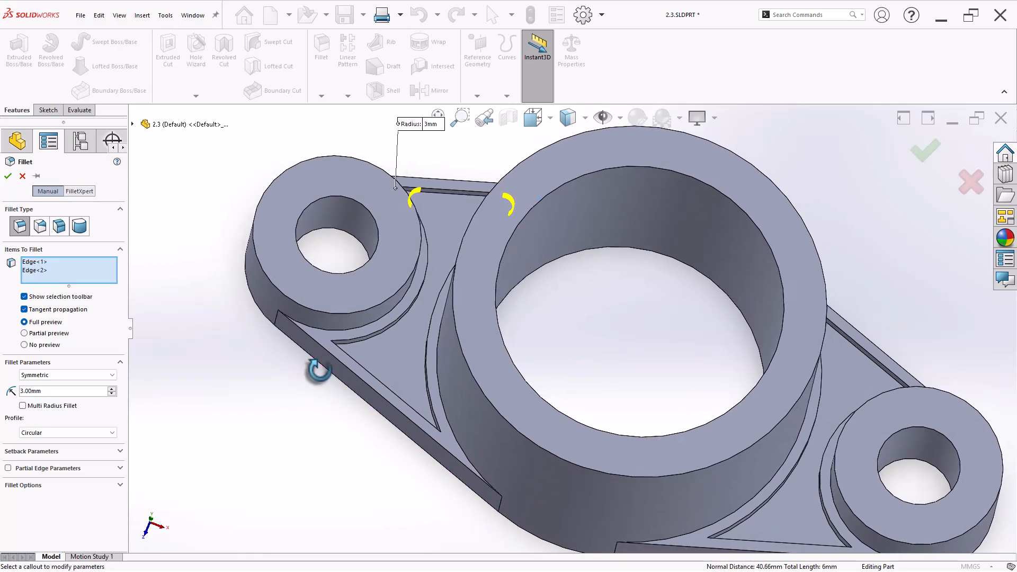
middle_click_drag(412, 479, 329, 359)
scroll(329, 356, "down", 5)
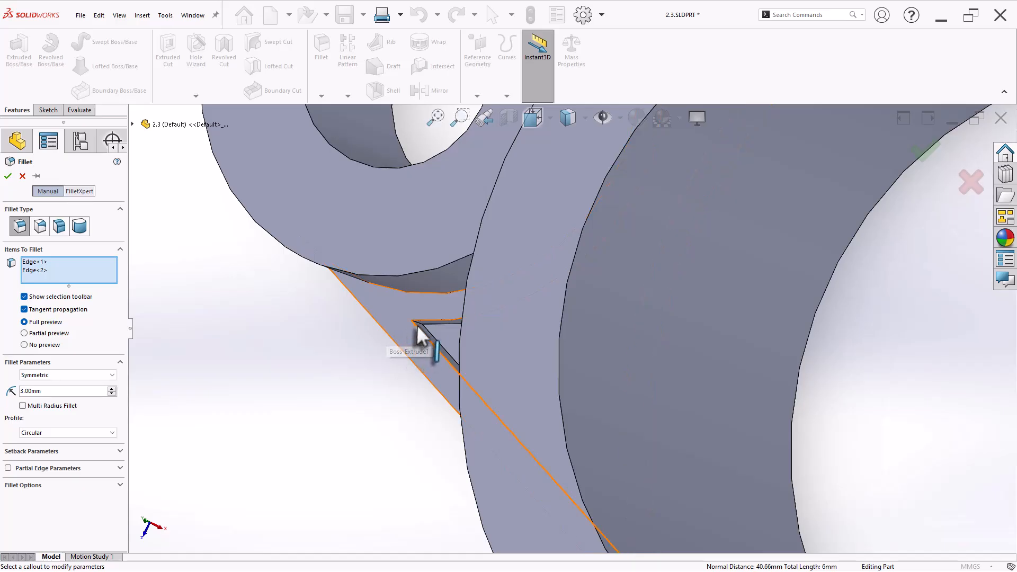
left_click(418, 334)
scroll(422, 443, "up", 5)
middle_click_drag(422, 443, 415, 381)
scroll(431, 382, "down", 8)
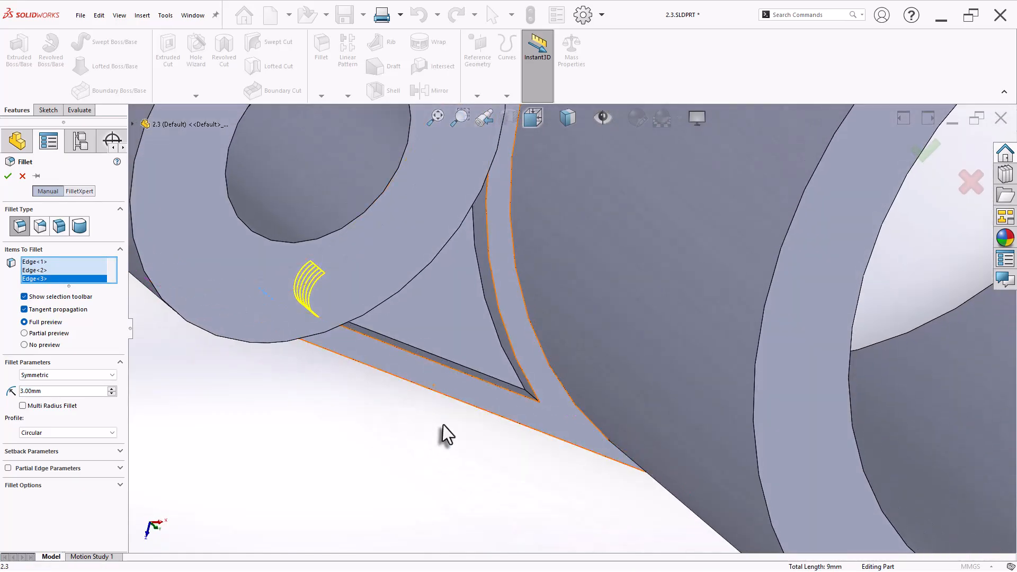
left_click(528, 398)
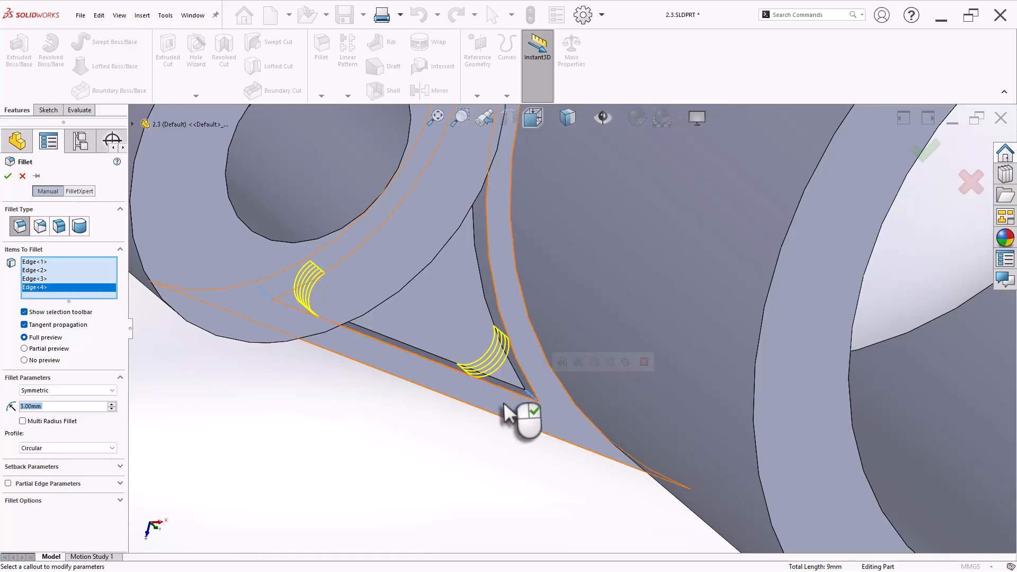
Step: Add the two upper vertical corner edges of the right web pocket to the fillet selection
scroll(502, 405, "up", 6)
middle_click_drag(551, 387, 506, 324)
scroll(927, 193, "down", 3)
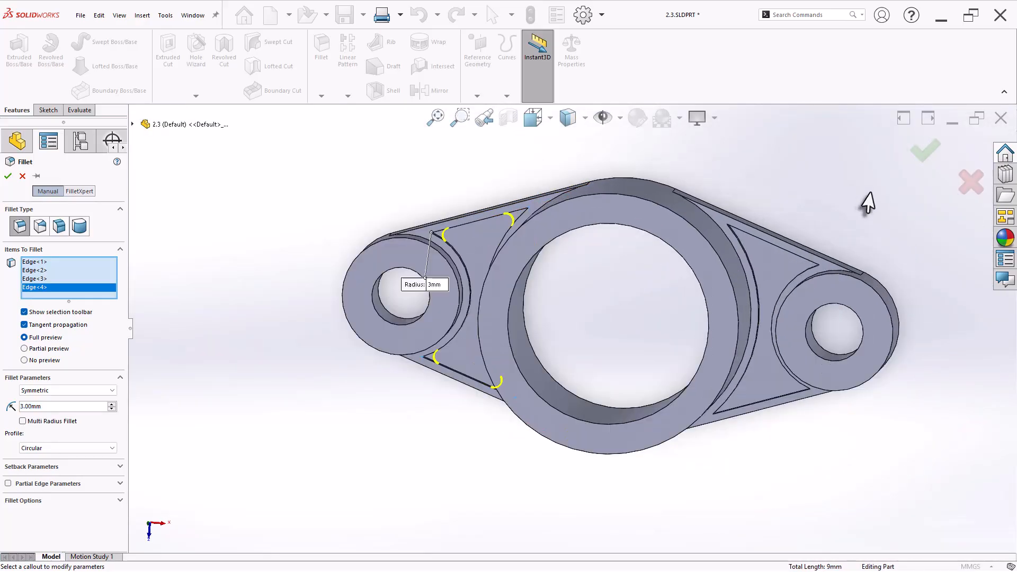
middle_click_drag(729, 340, 701, 268)
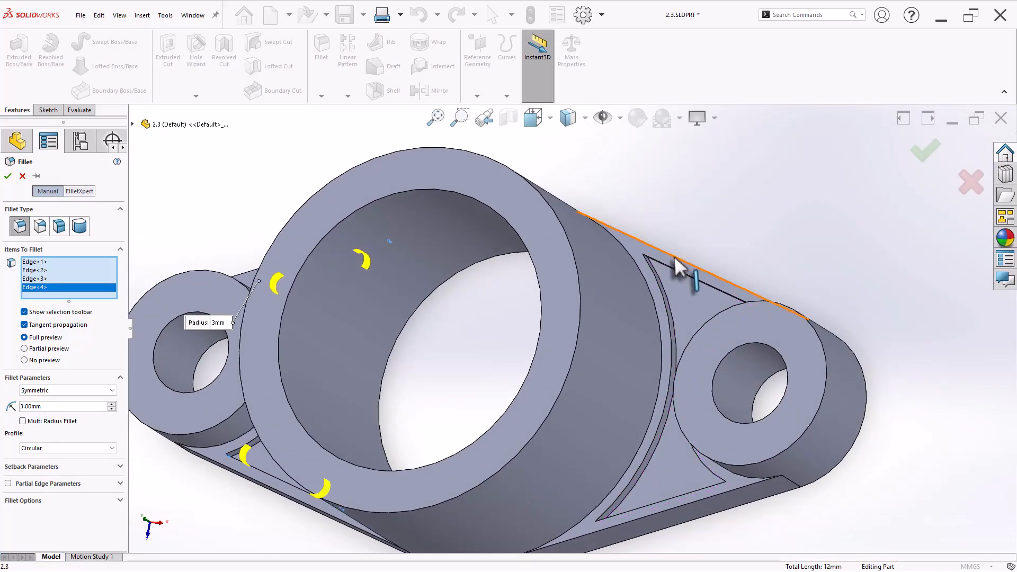
scroll(674, 268, "down", 5)
left_click(462, 269)
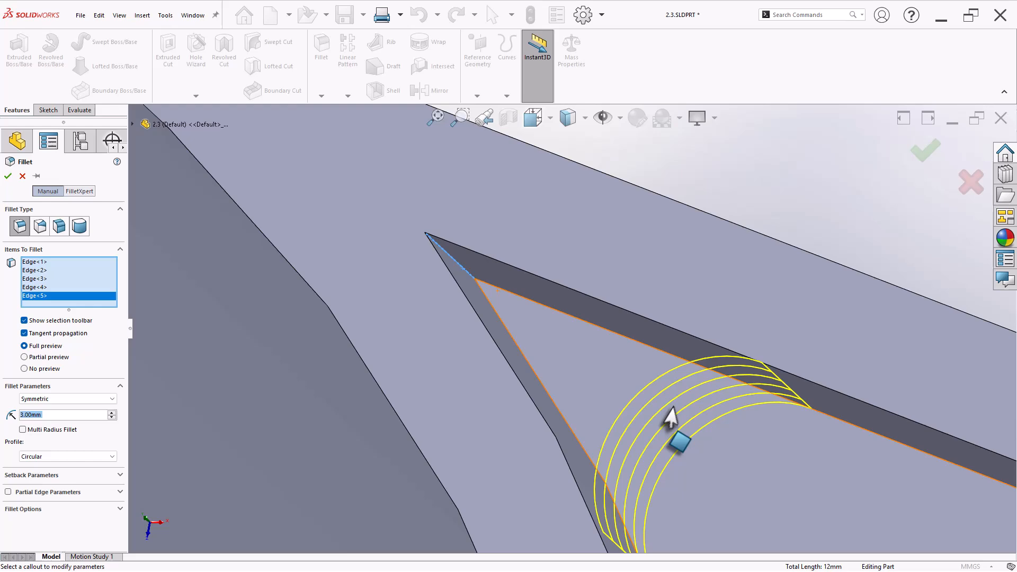
scroll(667, 413, "up", 4)
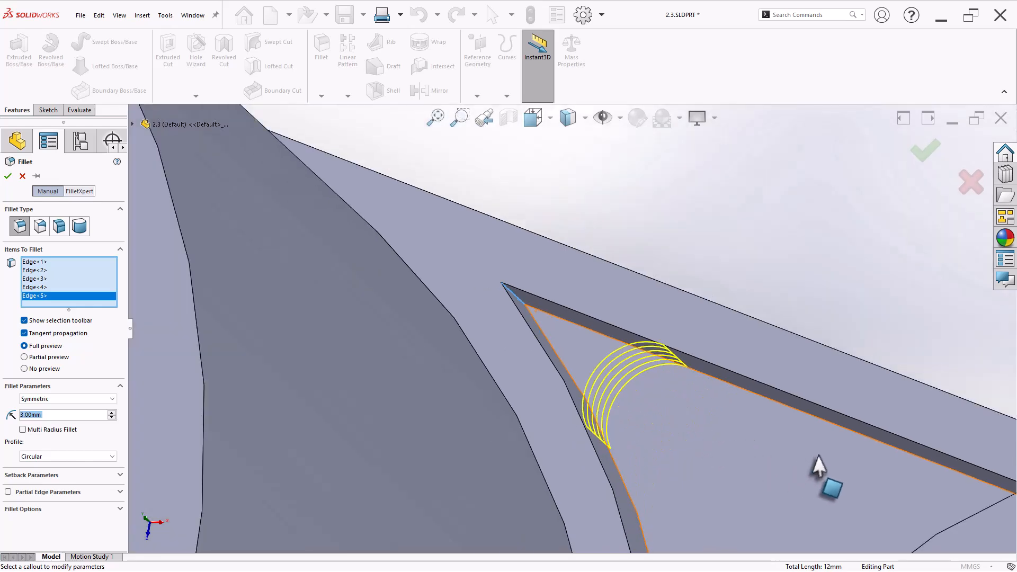
middle_click_drag(815, 460, 859, 541)
scroll(765, 415, "down", 3)
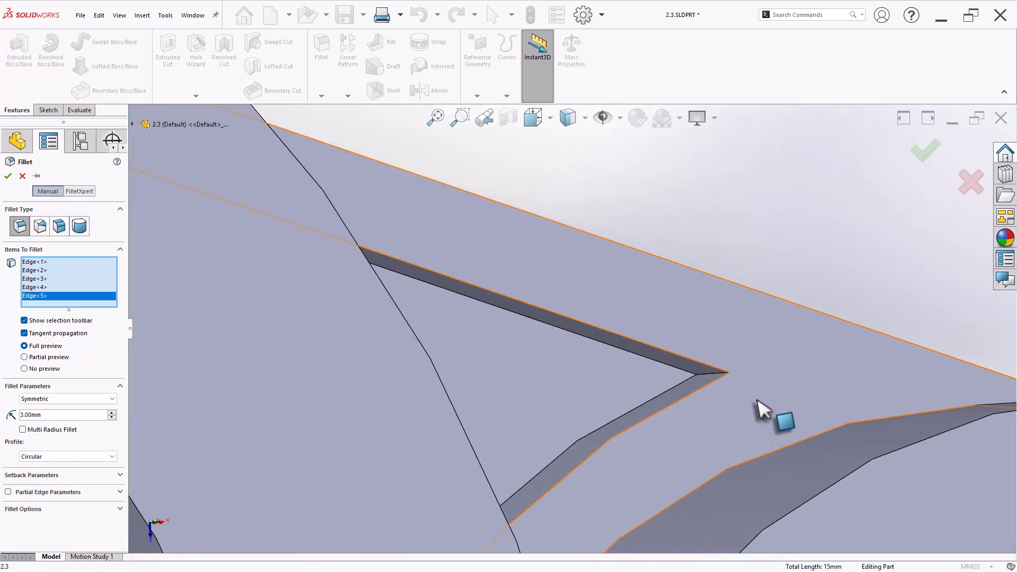
left_click(709, 381)
scroll(723, 407, "up", 6)
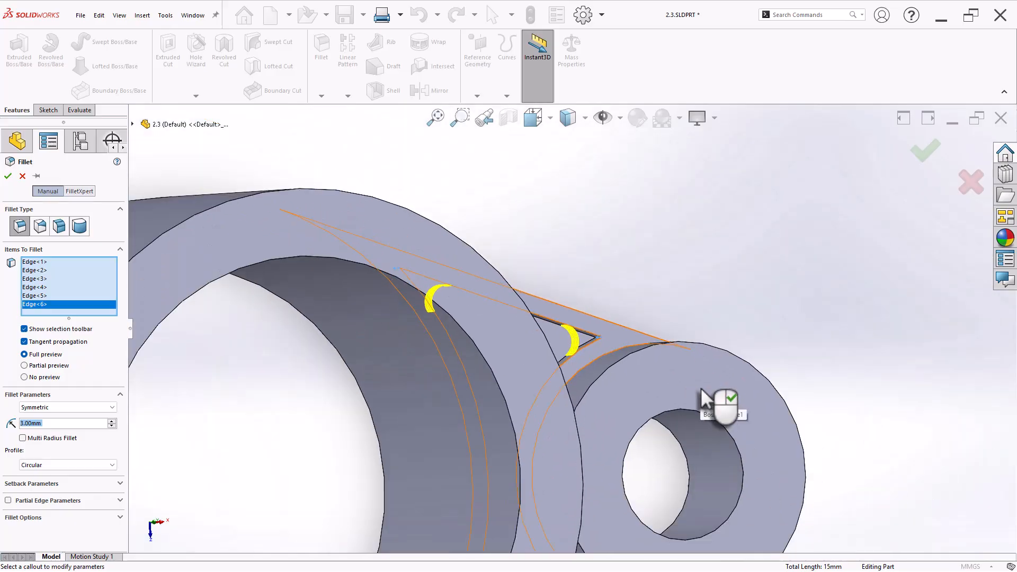
Step: Add the right web pocket's two lower corner edges and apply the 3 mm fillet
middle_click_drag(599, 429, 556, 549)
scroll(518, 473, "down", 4)
middle_click_drag(517, 472, 498, 495)
scroll(506, 490, "down", 5)
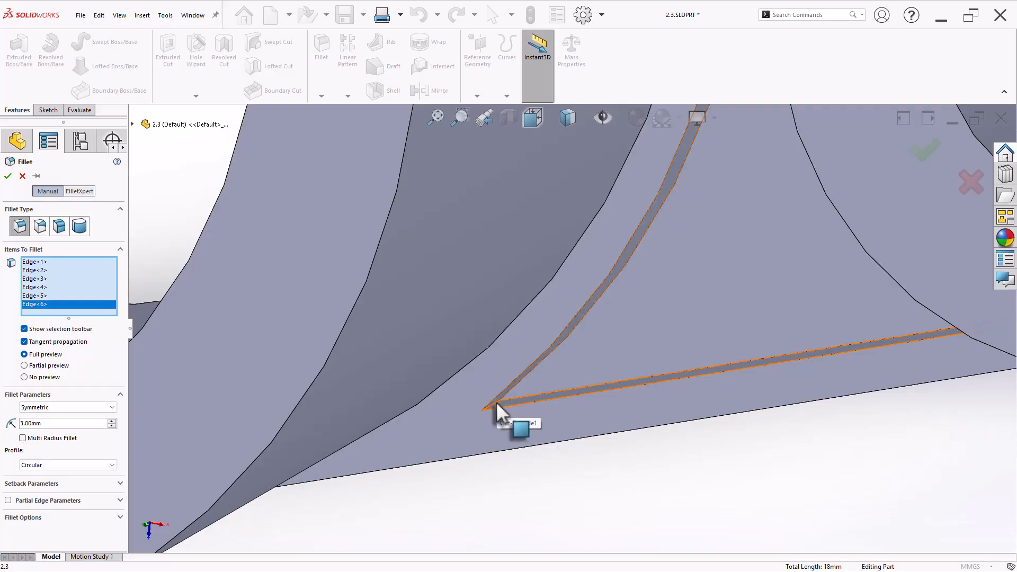
scroll(503, 402, "down", 2)
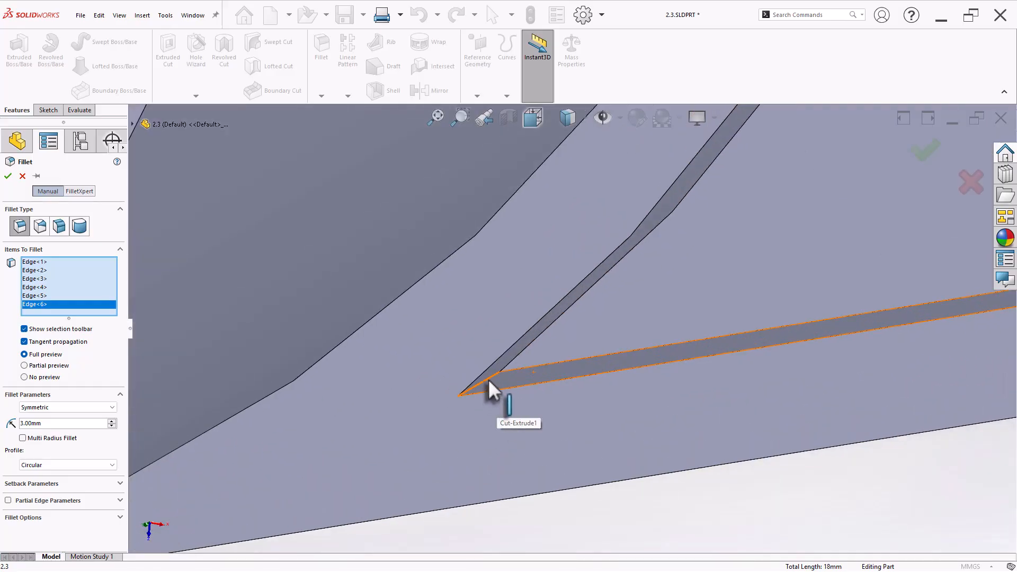
left_click(488, 379)
scroll(640, 443, "up", 5)
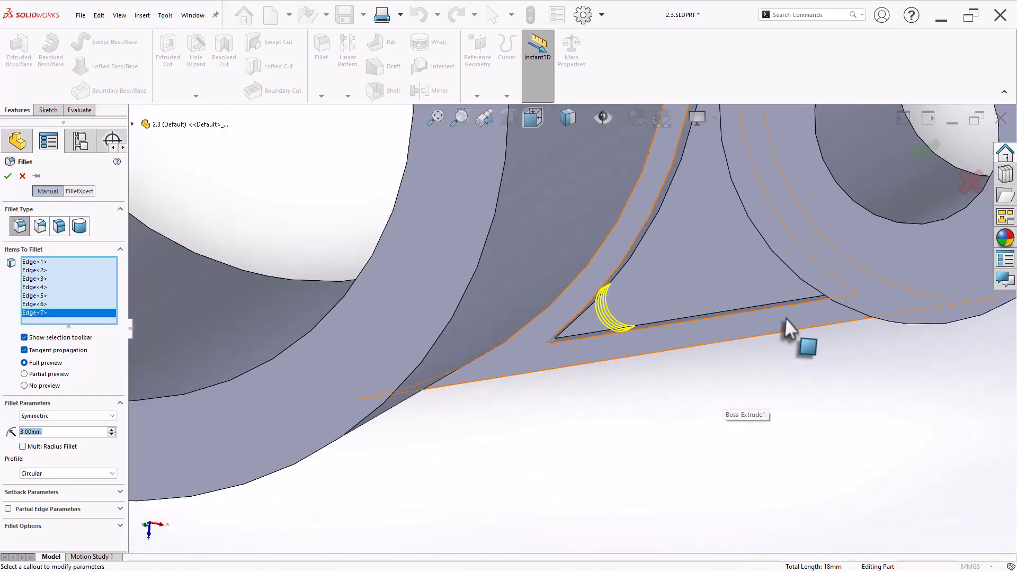
middle_click_drag(795, 334, 810, 293)
scroll(800, 326, "down", 3)
scroll(809, 289, "down", 3)
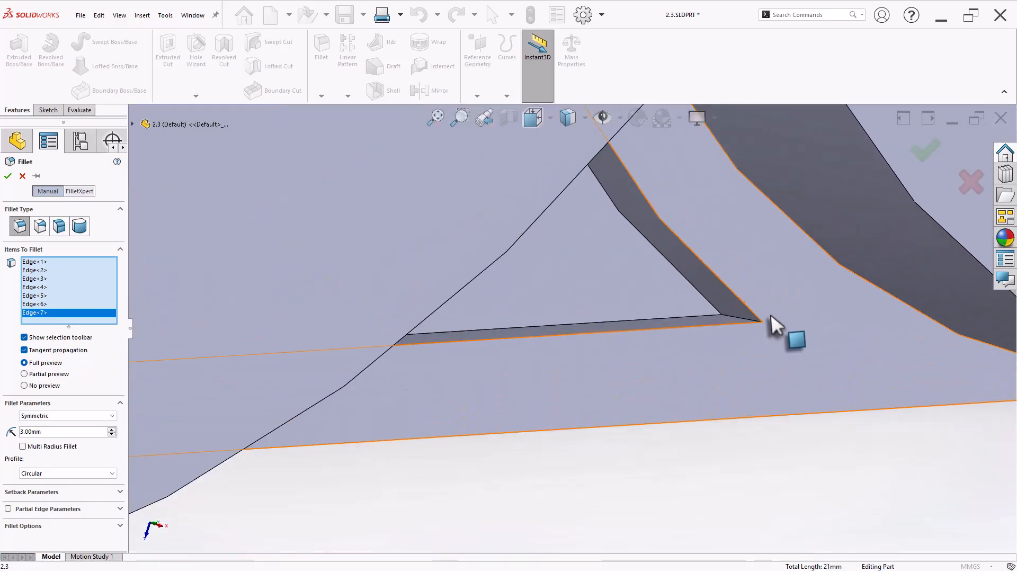
left_click(743, 320)
scroll(726, 367, "up", 3)
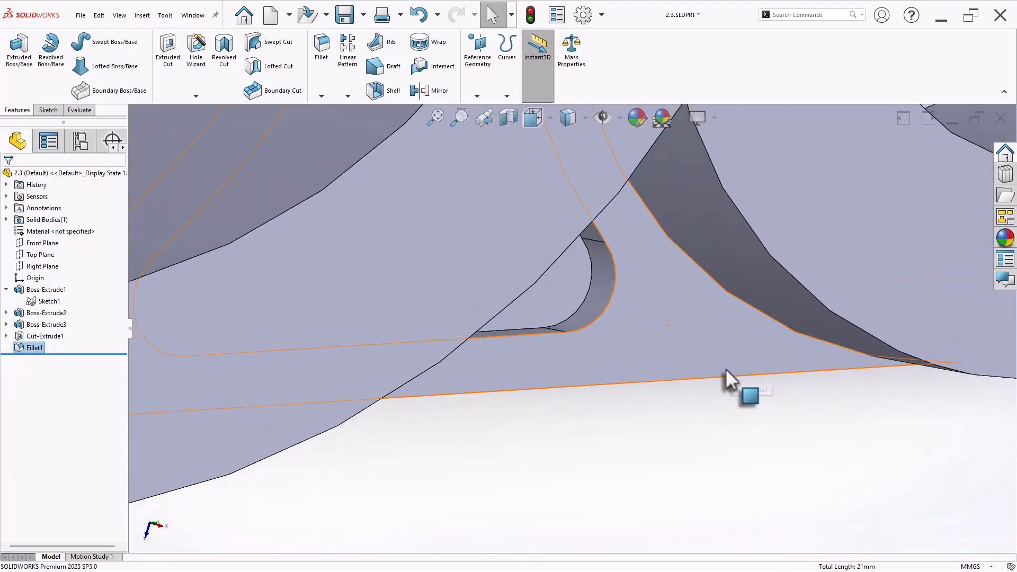
Step: Show the whole flange in the isometric view and save the part
key("f")
key("ctrl+7")
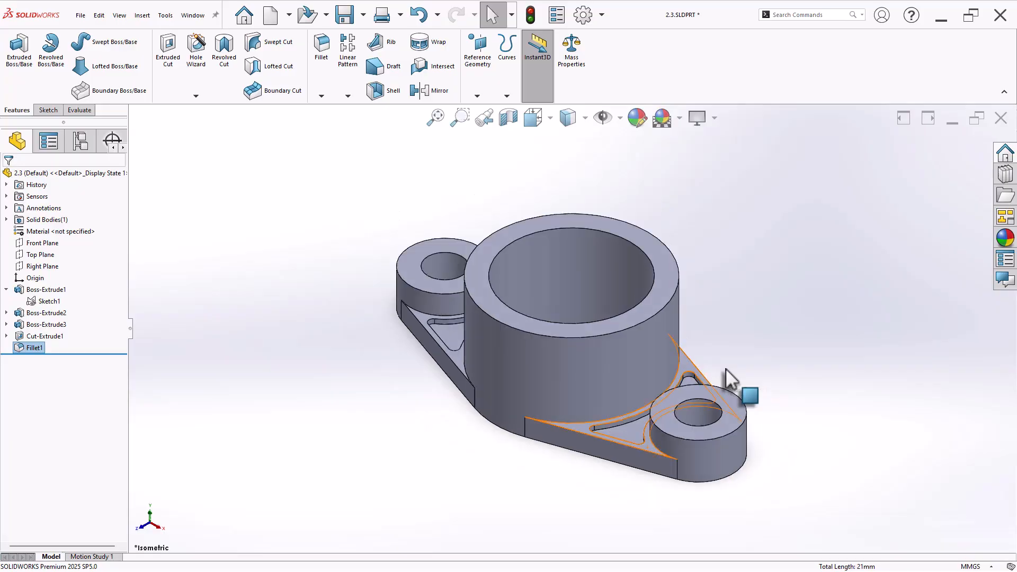
key("ctrl+s")
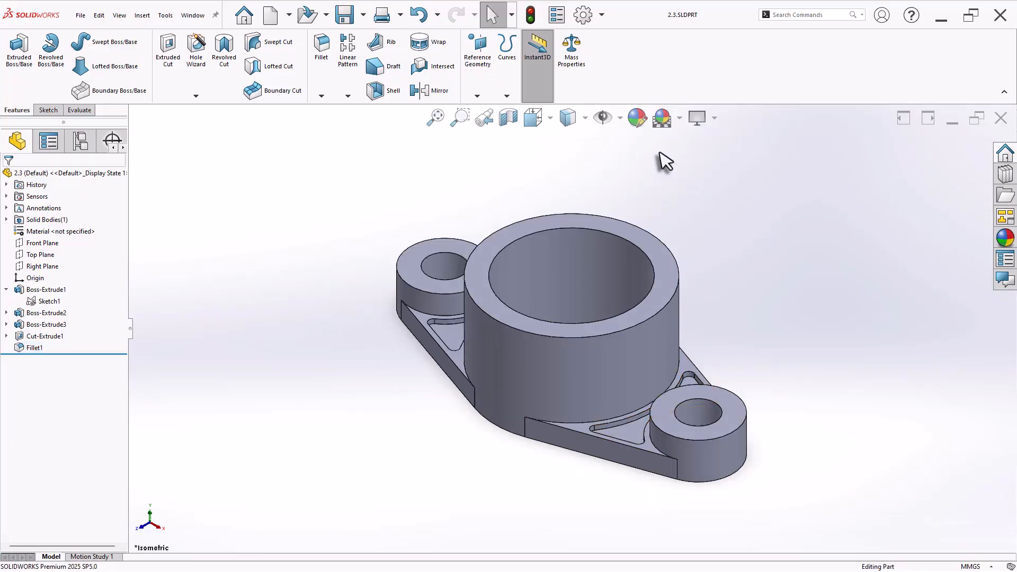
Step: Evaluate the flange's mass properties and copy the volume value
left_click(576, 63)
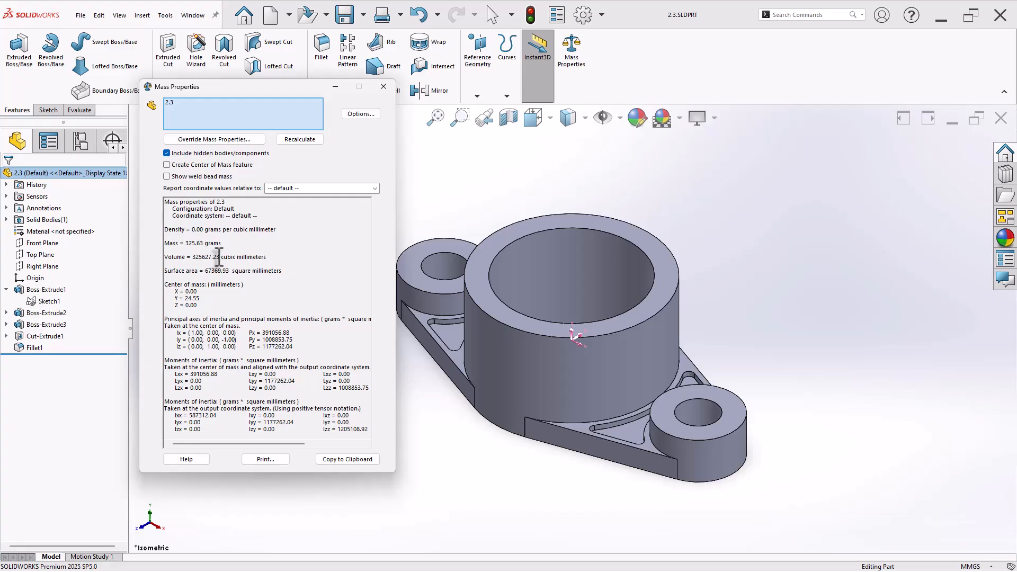
right_click(197, 259)
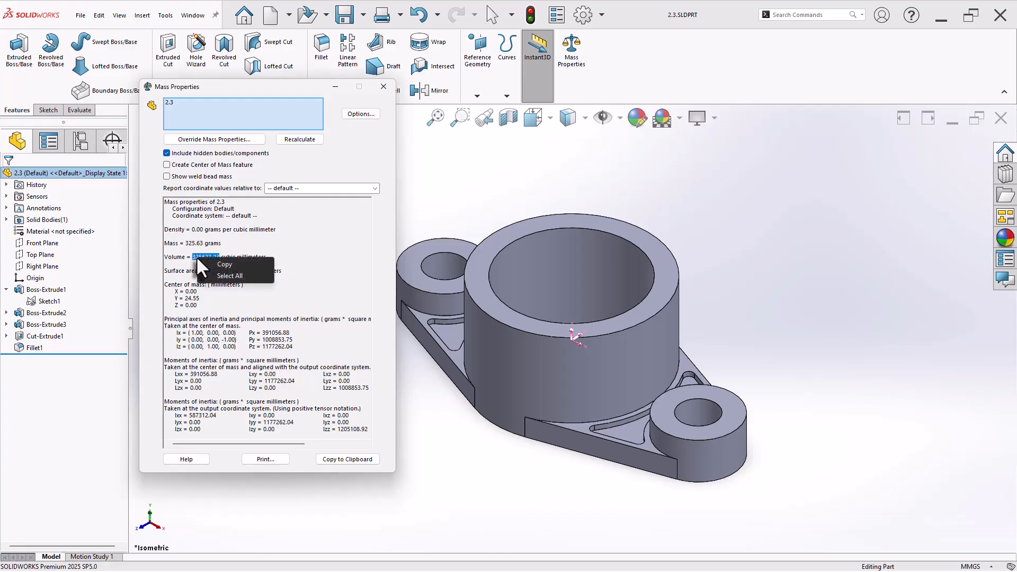
left_click(211, 265)
Step: Switch to Calculator, divide 325633 by the copied volume, and close both the calculator and the mass properties
key("super+r")
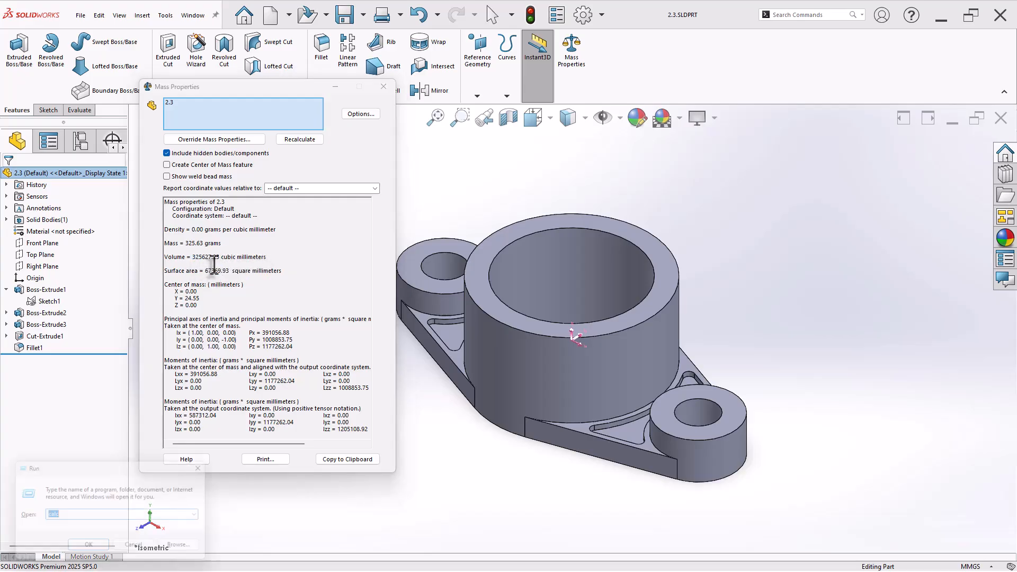
key("Return")
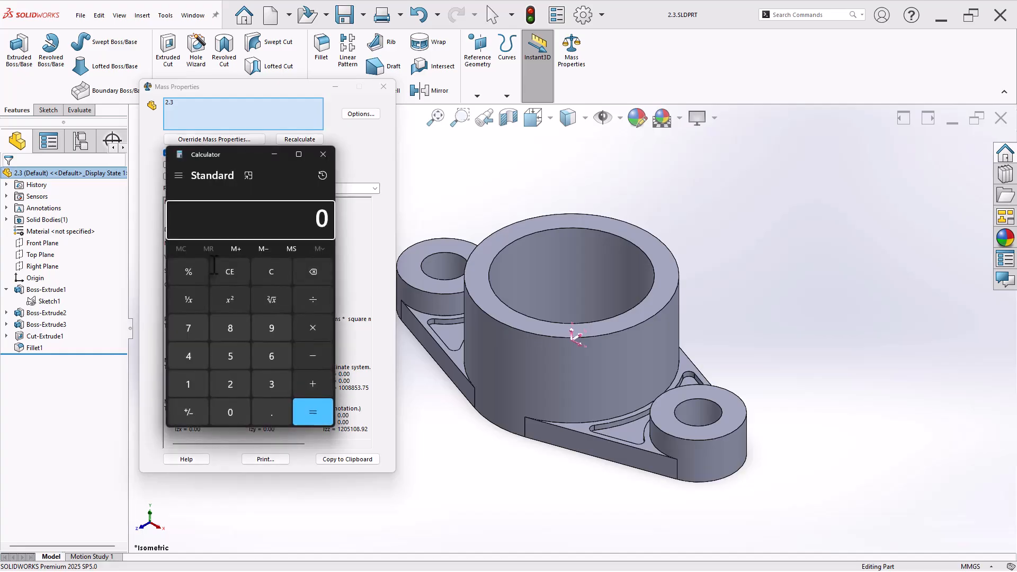
type("325,633")
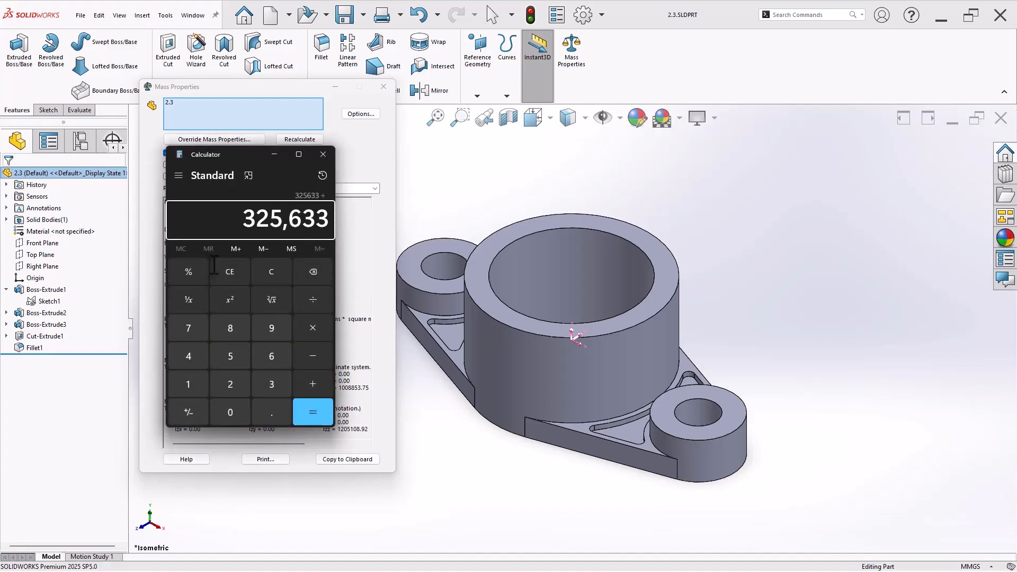
key("ctrl+v")
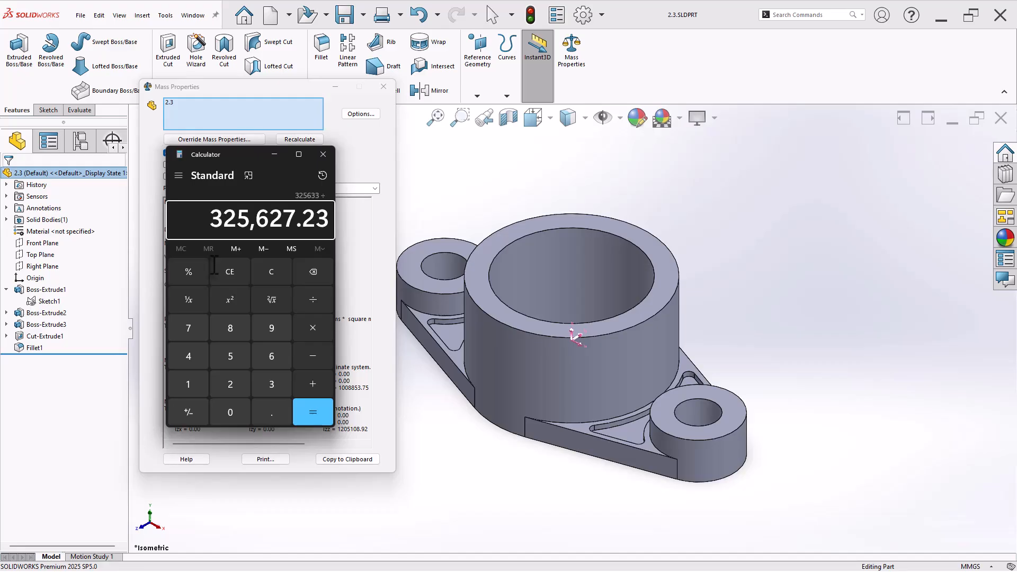
left_click(316, 409)
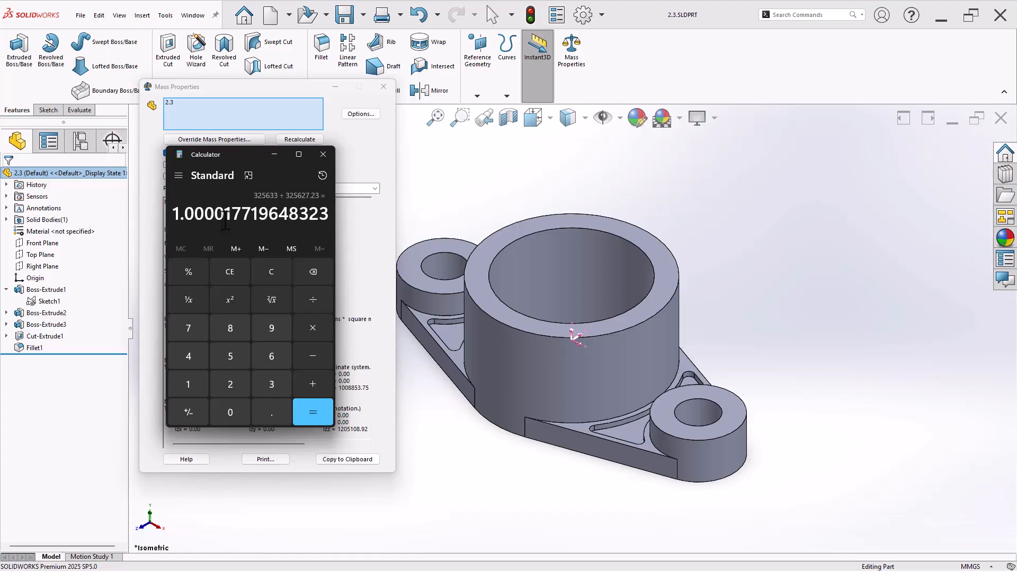
left_click(323, 155)
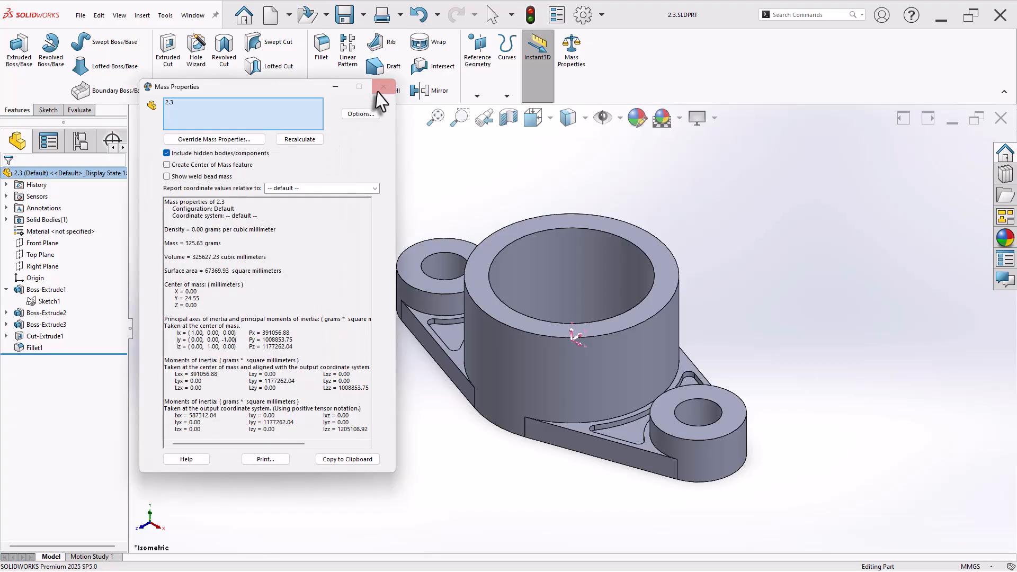
left_click(384, 86)
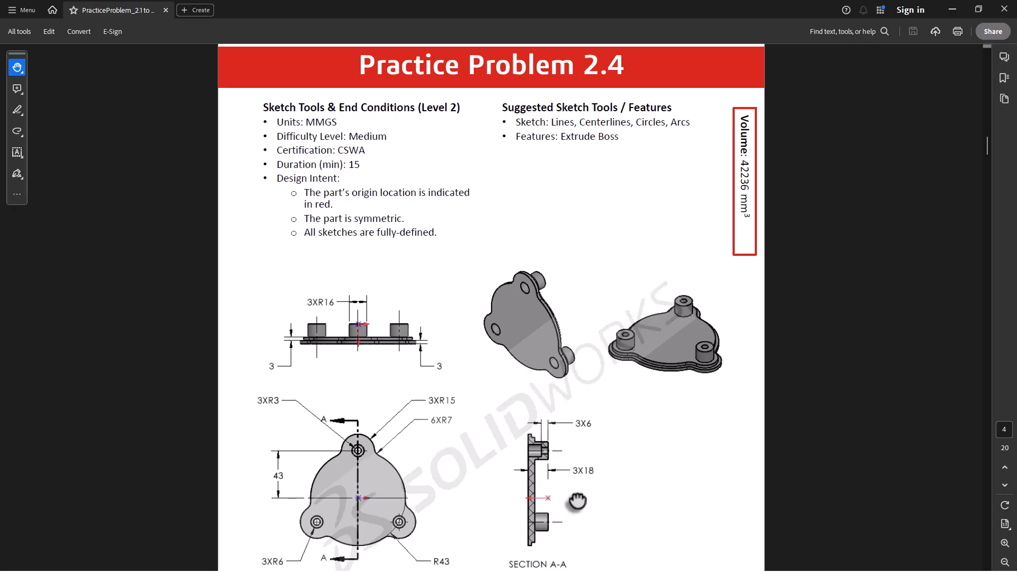
Step: Examine the Practice Problem 2.4 drawing in the PDF for its views and dimensions
left_click_drag(575, 506, 585, 452)
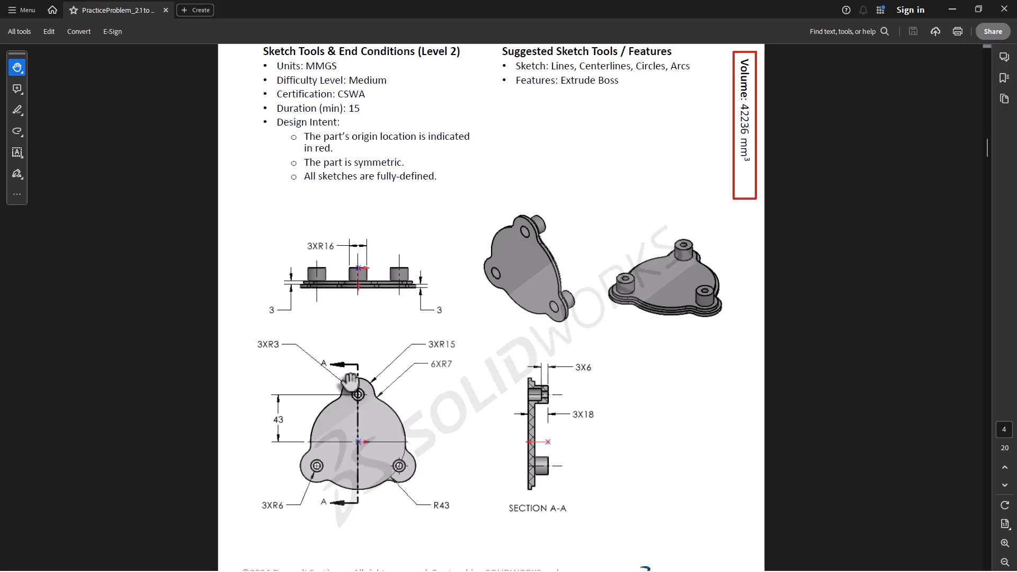
Step: In SOLIDWORKS, start a sketch on the Top Plane and draw an 86 mm diameter circle centred on the origin
left_click_drag(439, 311, 439, 361)
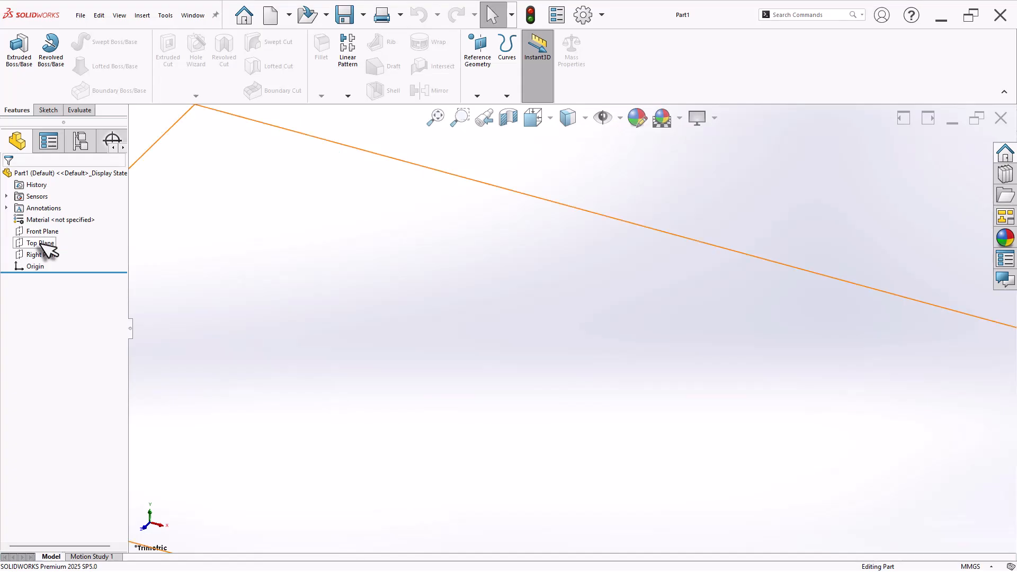
left_click(38, 243)
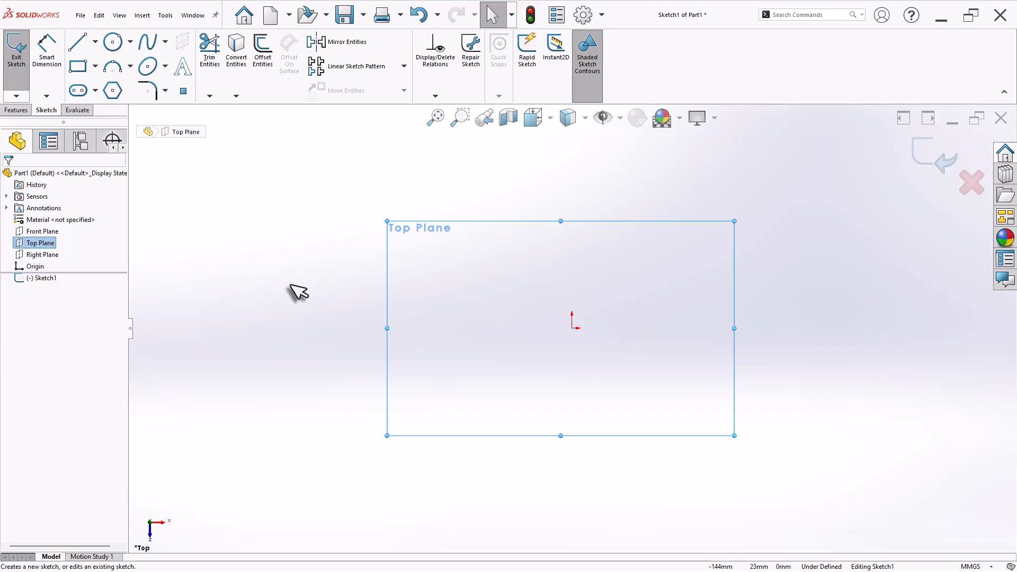
mouse_move(295, 286)
right_mouse_down()
mouse_move(257, 295)
mouse_move(249, 283)
right_mouse_up()
left_click(573, 328)
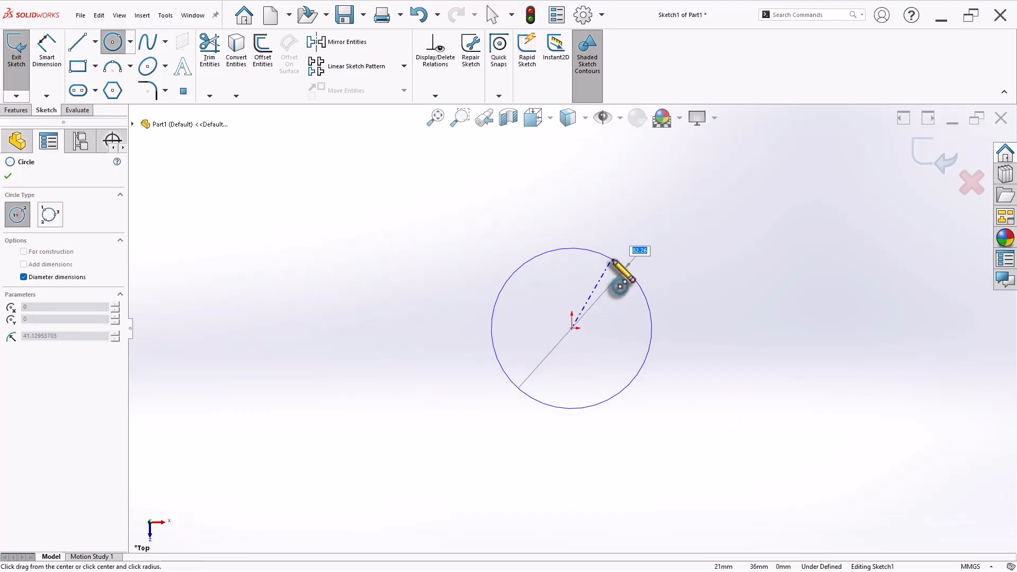
key("Return")
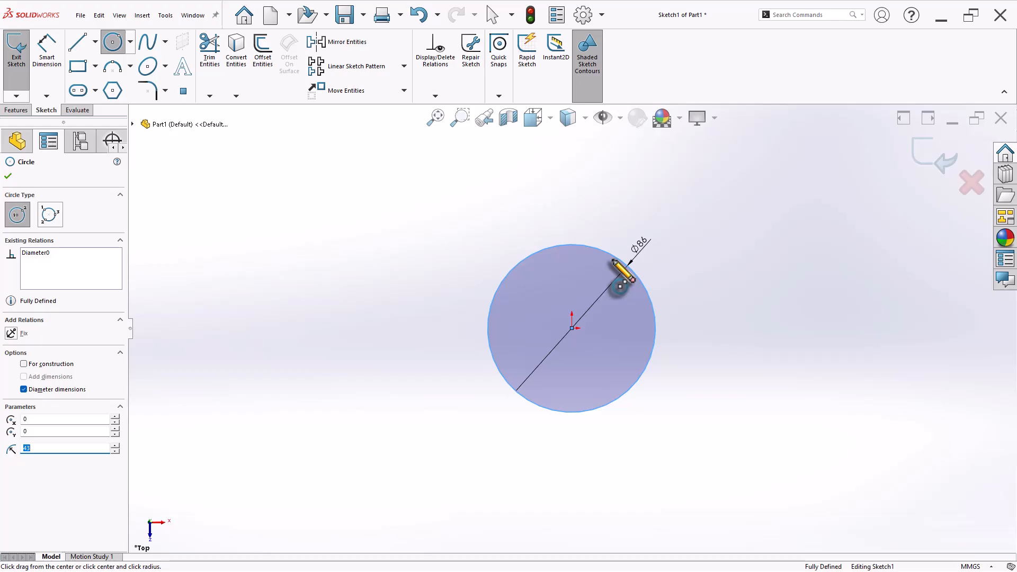
key("f")
key("Escape")
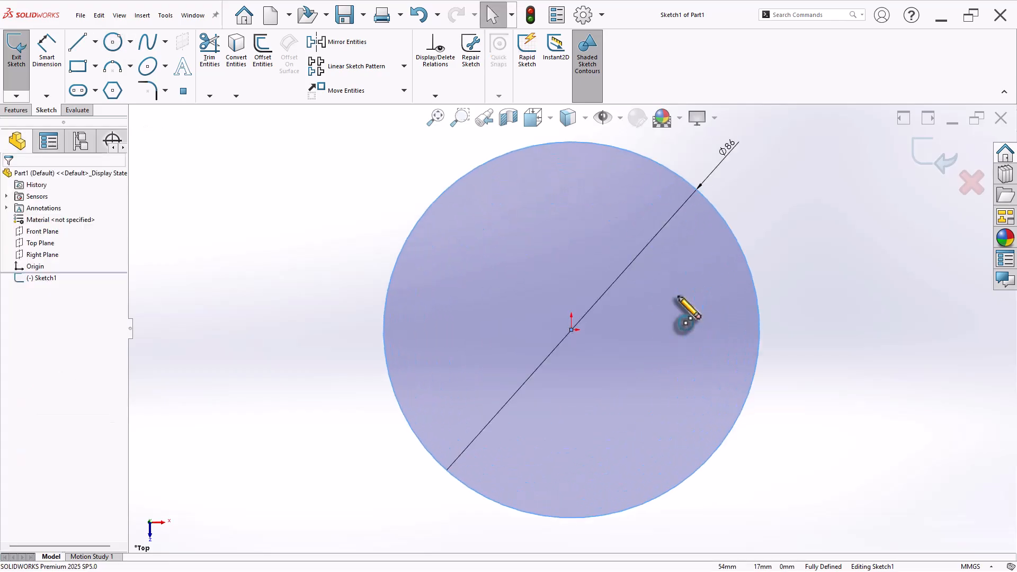
scroll(696, 245, "up", 1)
left_click(713, 212)
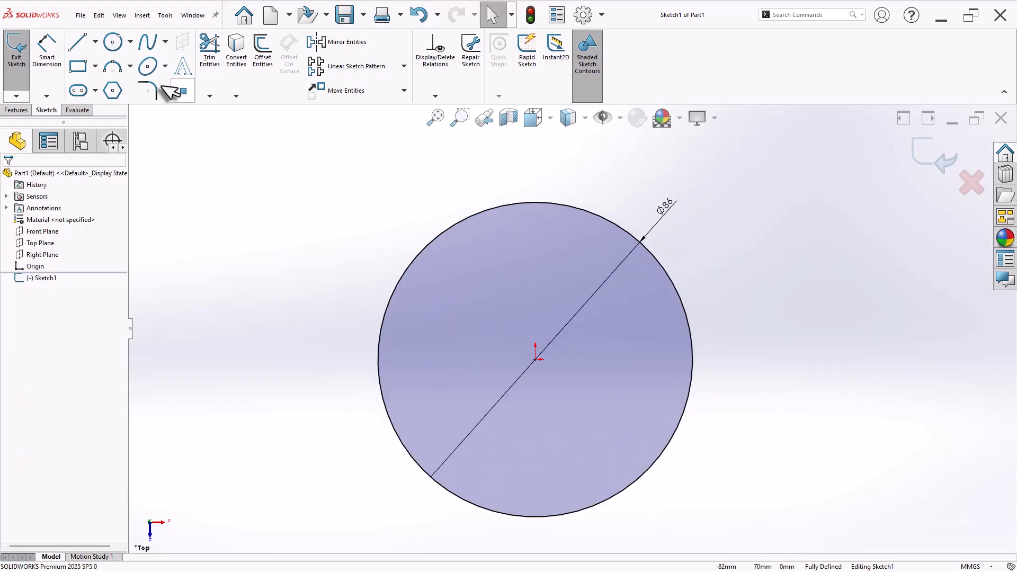
Step: Draw a 30 mm diameter circle centred on the upper quadrant point of the 86 mm circle
left_click(114, 42)
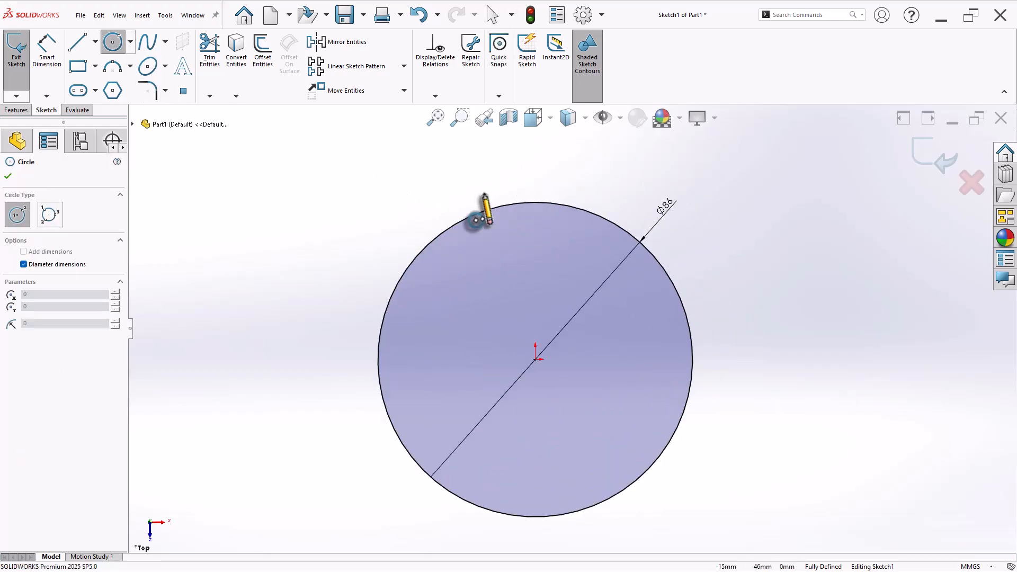
left_click(535, 202)
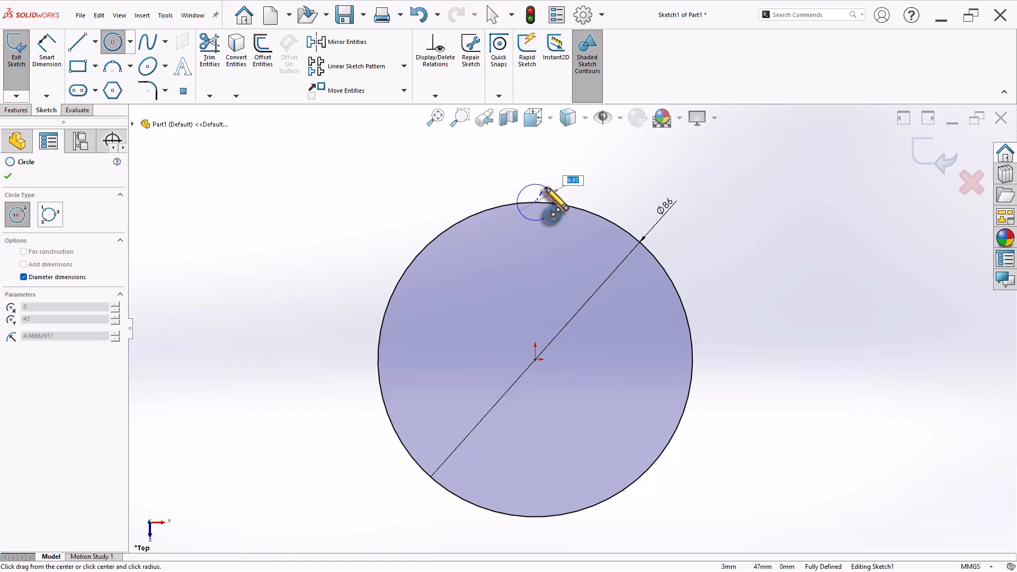
type("30")
key("Return")
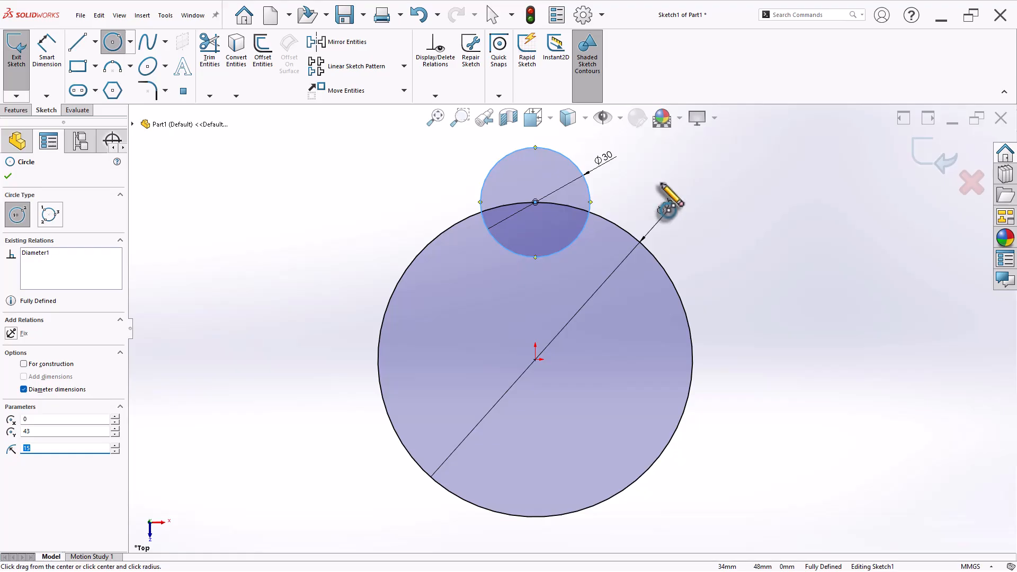
key("Escape")
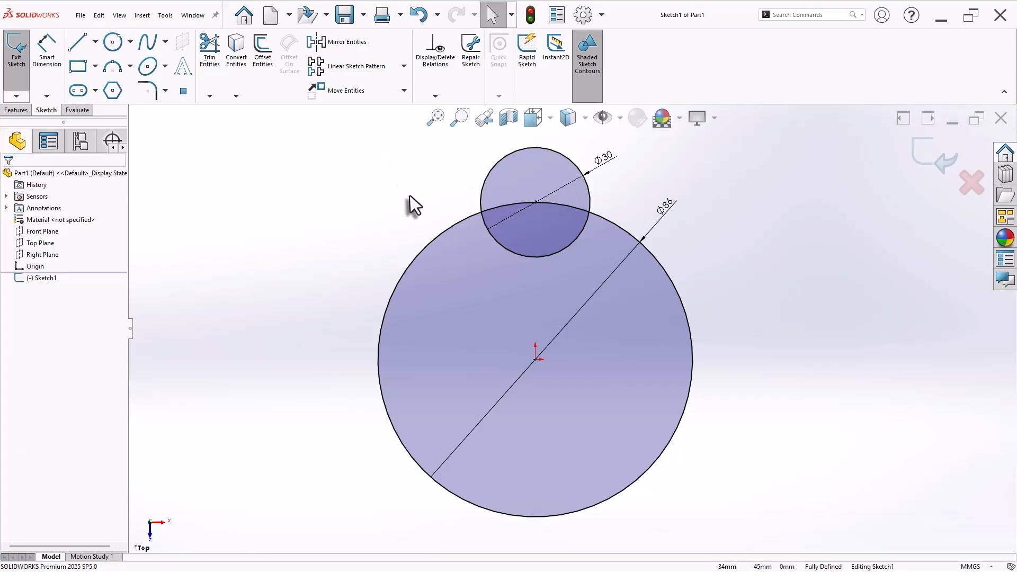
Step: Trim the overlapping arcs inside the two circles to leave one continuous outline with an upper lobe
left_click(209, 53)
mouse_move(538, 237)
left_mouse_down()
mouse_move(533, 259)
mouse_move(554, 216)
mouse_move(551, 196)
left_mouse_up()
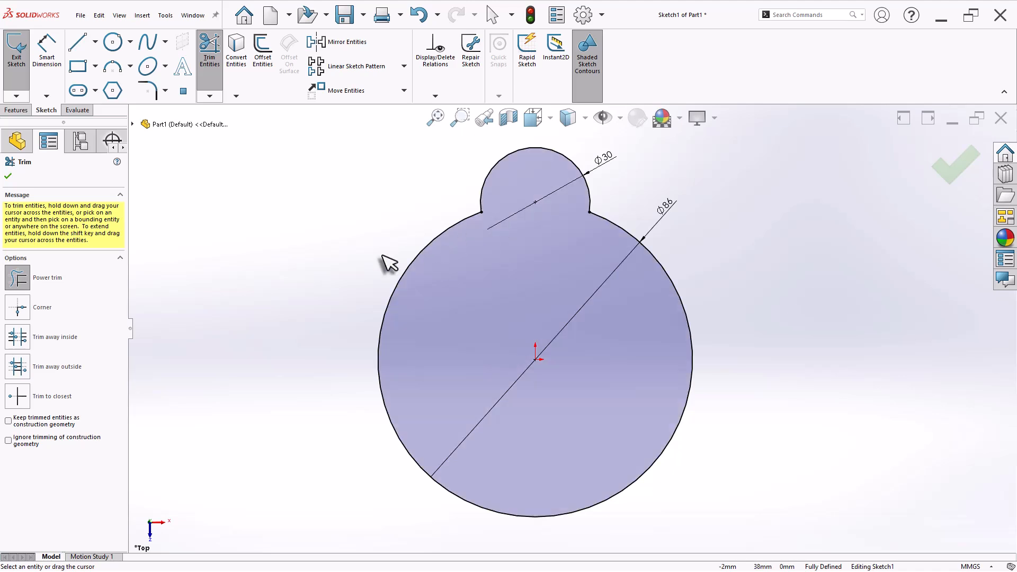
key("Escape")
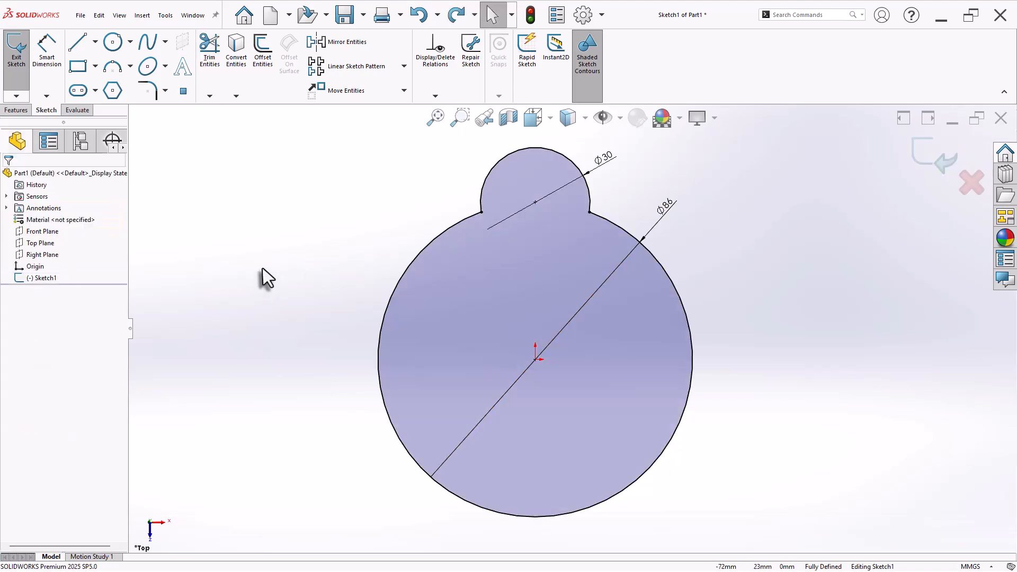
Step: Add 7 mm sketch fillets at both corners where the upper lobe meets the large circle
left_click(148, 91)
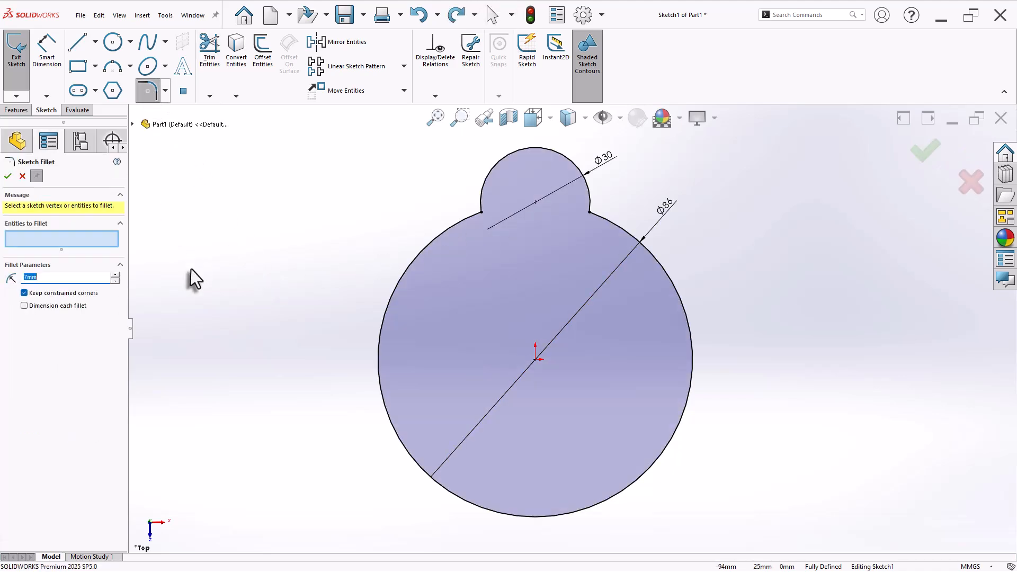
left_click(590, 213)
right_click(590, 212)
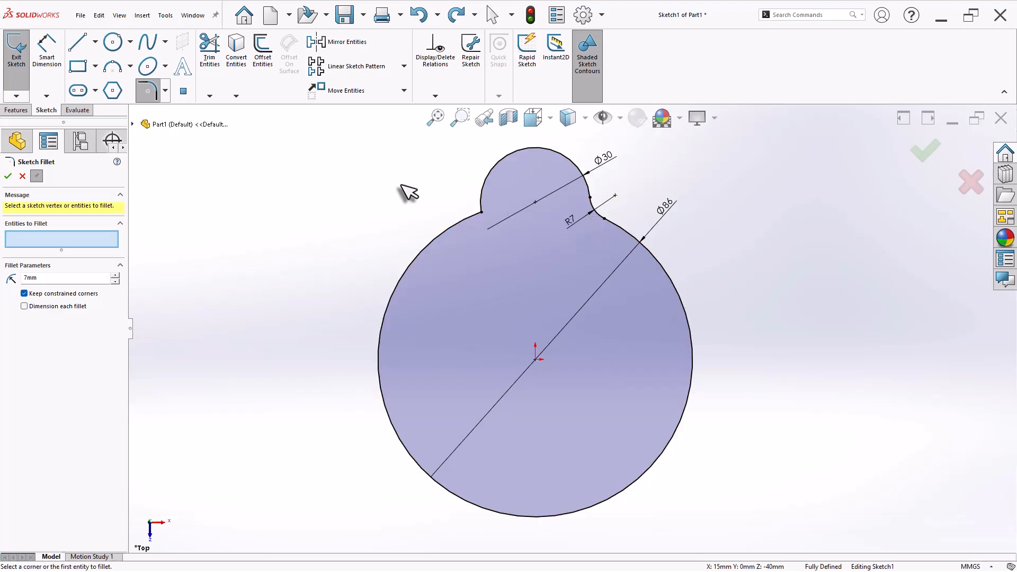
left_click(482, 214)
right_click(491, 227)
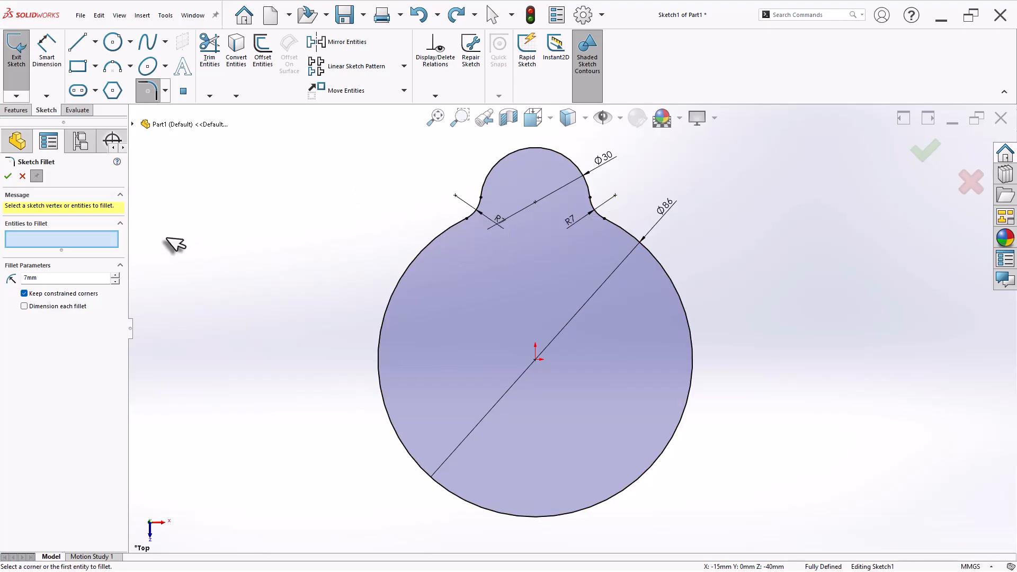
left_click(8, 176)
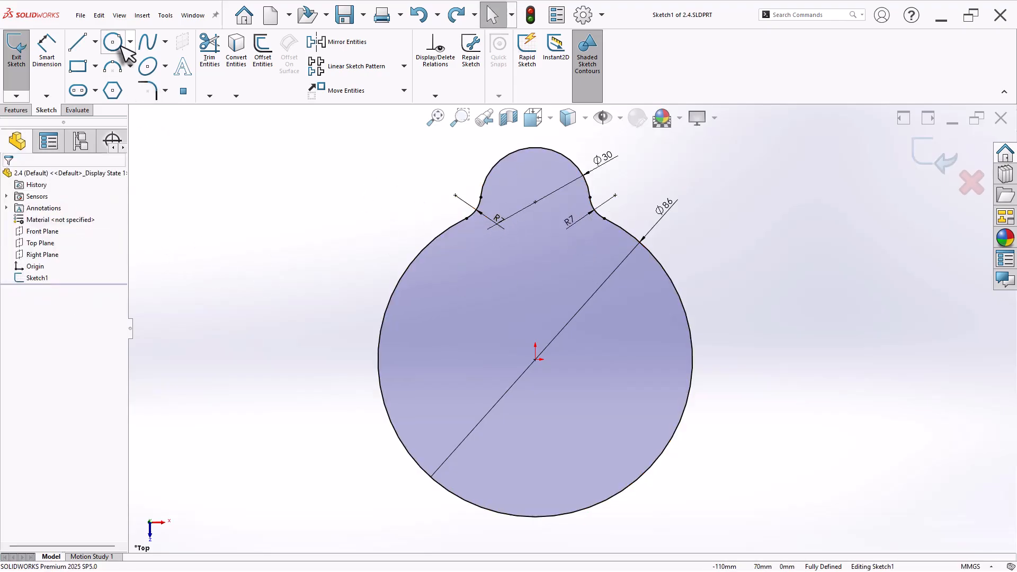
Step: Draw a 16 mm diameter circle concentric with the upper lobe's arc
left_click(113, 41)
left_click(535, 203)
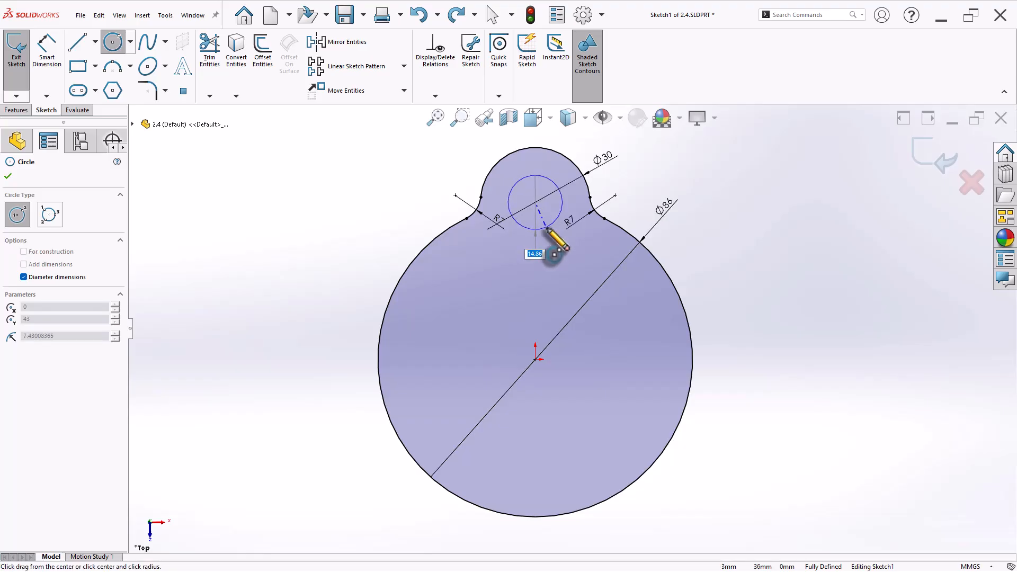
type("16")
key("Return")
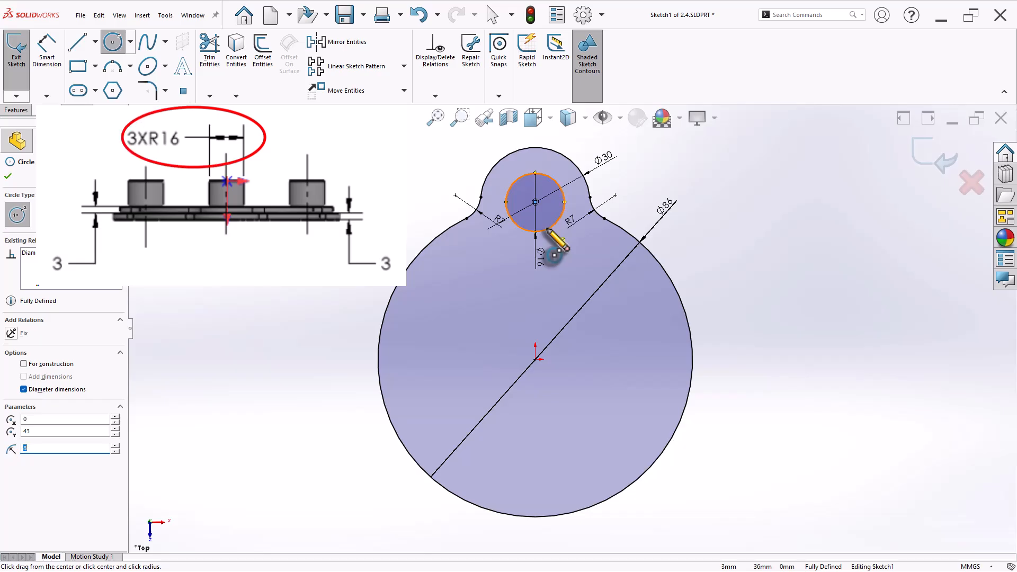
key("Escape")
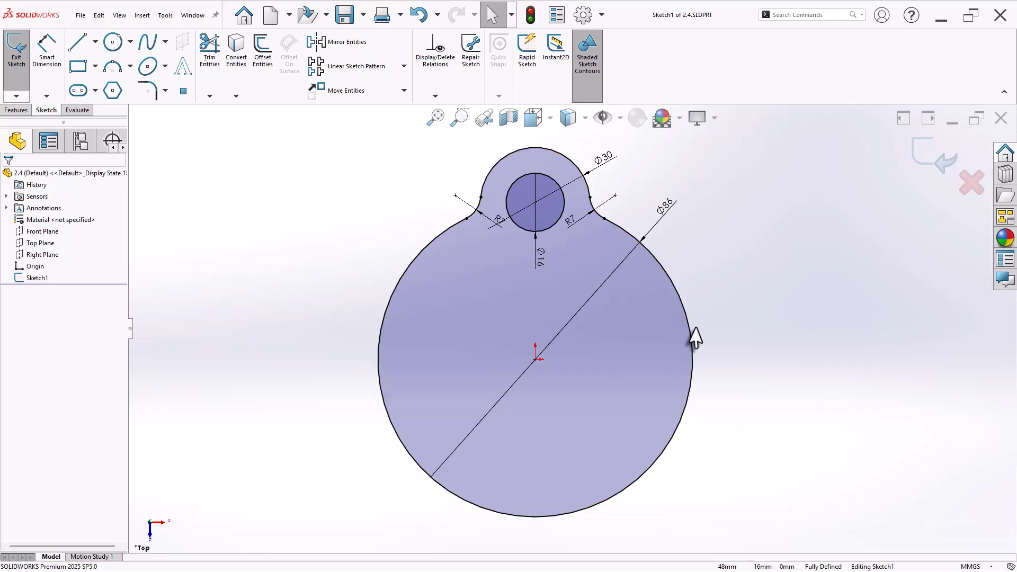
Step: Circular-pattern the lobe arc, its 16 mm circle and both fillets around the origin as 3 equally spaced instances over 360 degrees
scroll(795, 336, "up", 2)
scroll(766, 326, "down", 2)
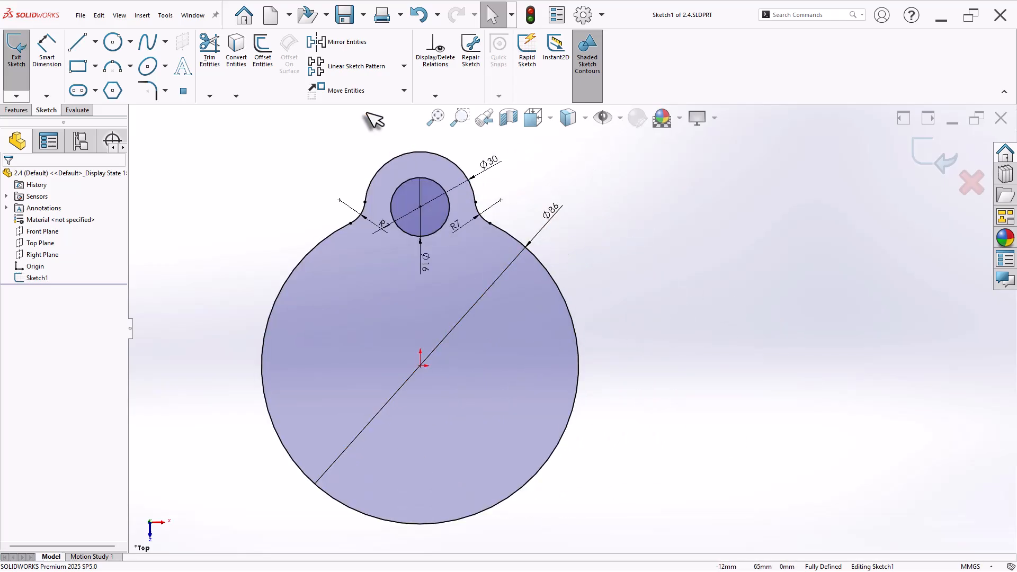
left_click(404, 67)
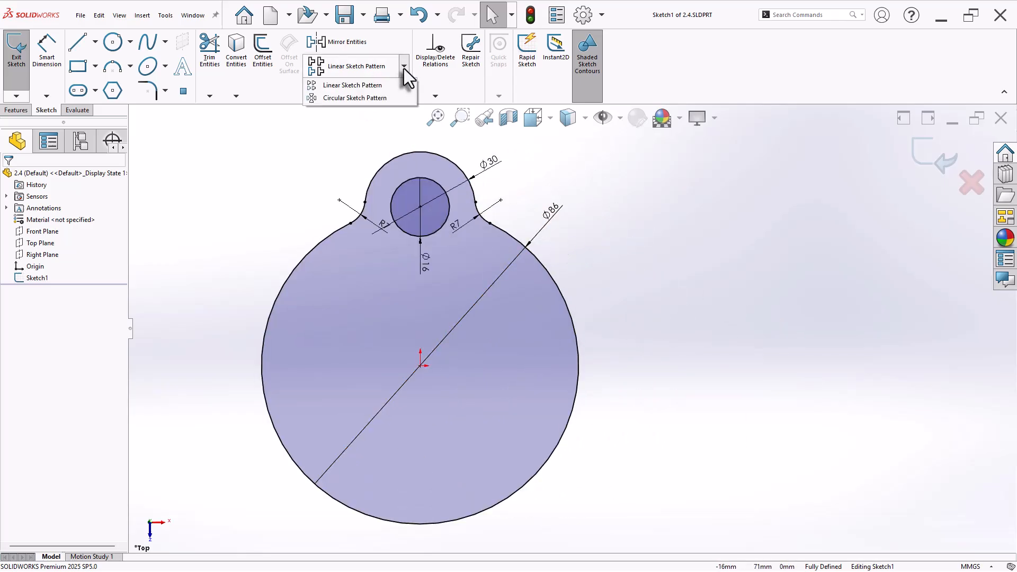
left_click(360, 98)
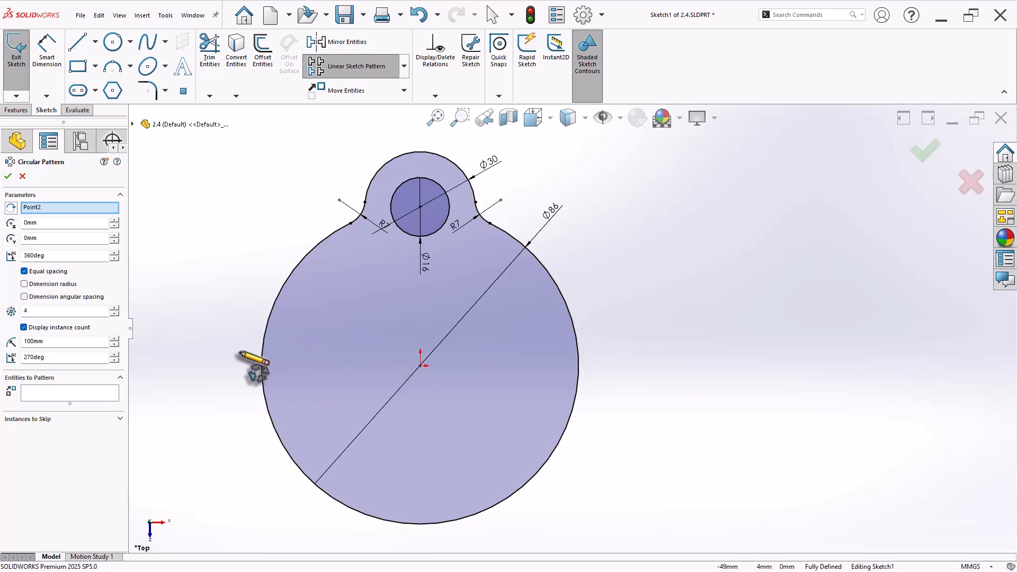
left_click(114, 313)
left_click(76, 392)
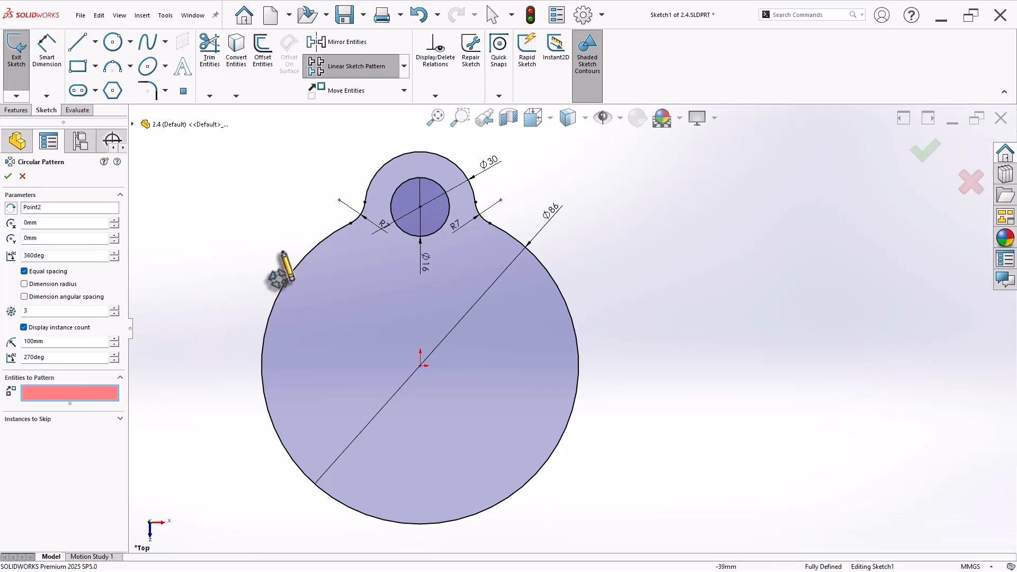
left_click(382, 167)
left_click(407, 185)
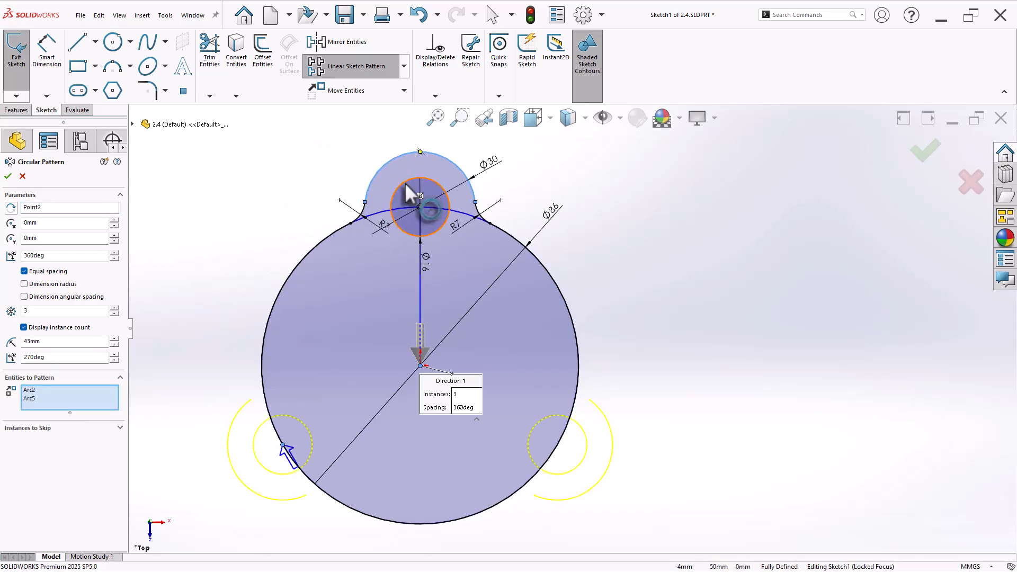
left_click(368, 218)
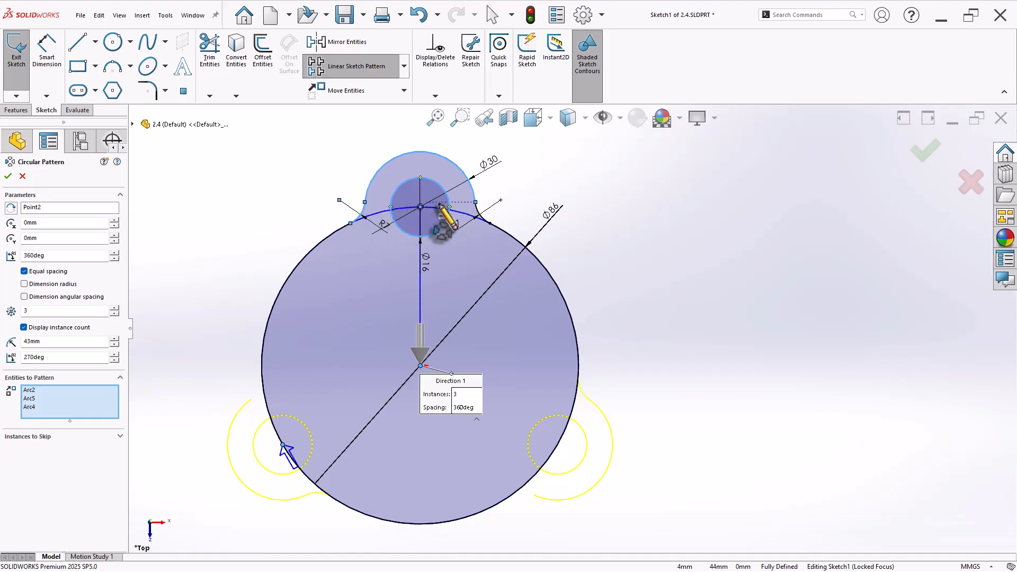
left_click(477, 213)
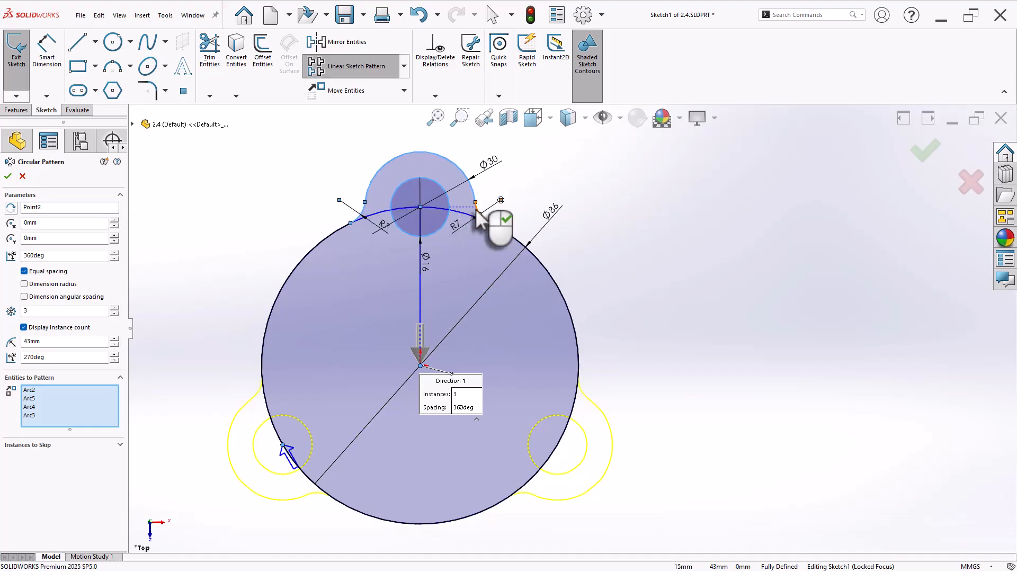
right_click(477, 211)
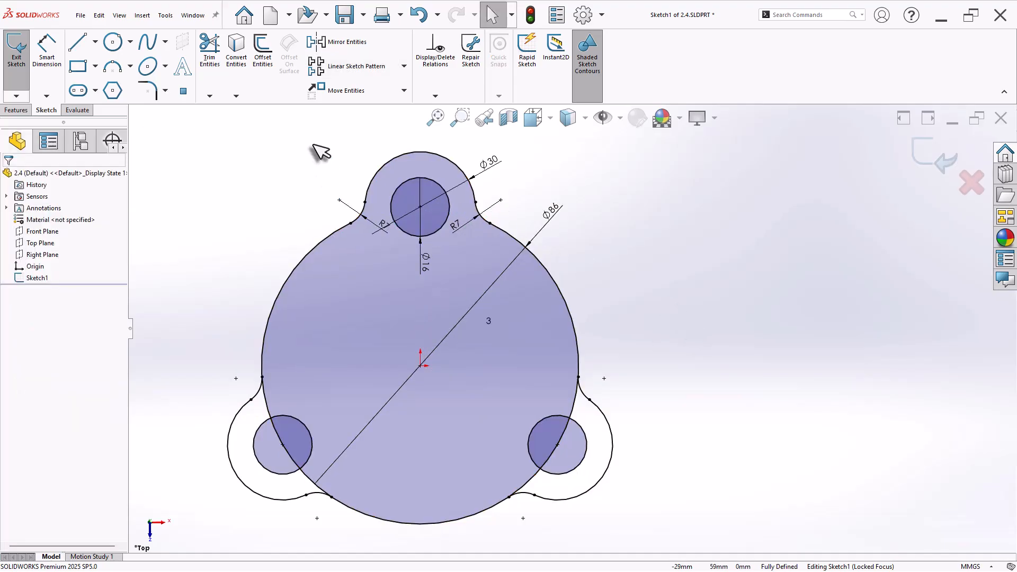
Step: Trim the segments of the 86 mm circle that run through the two lower lobes and their inner circles
left_click(211, 61)
scroll(310, 430, "down", 3)
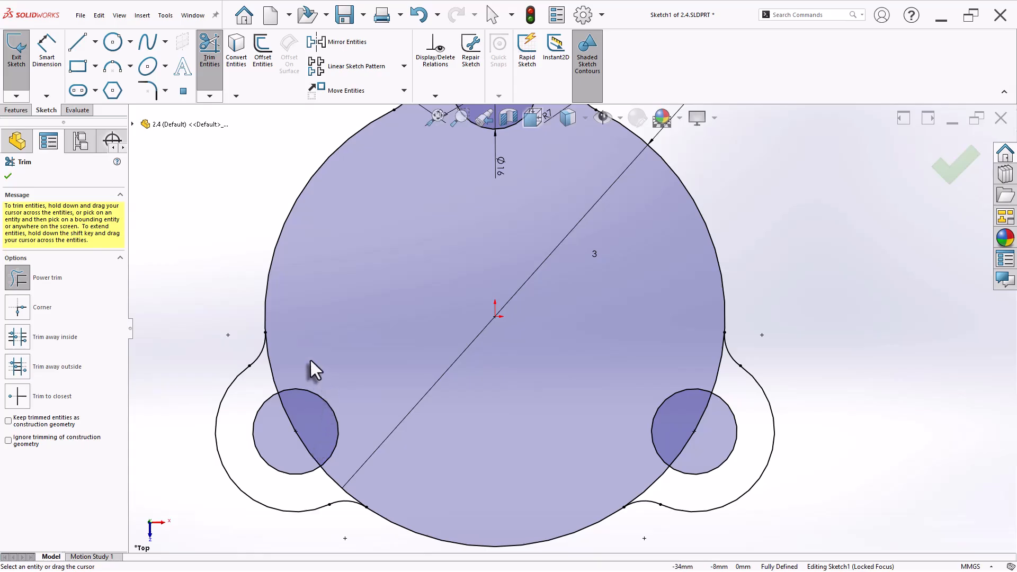
left_click_drag(310, 358, 267, 365)
mouse_move(328, 380)
left_mouse_down()
mouse_move(319, 430)
mouse_move(298, 454)
left_mouse_up()
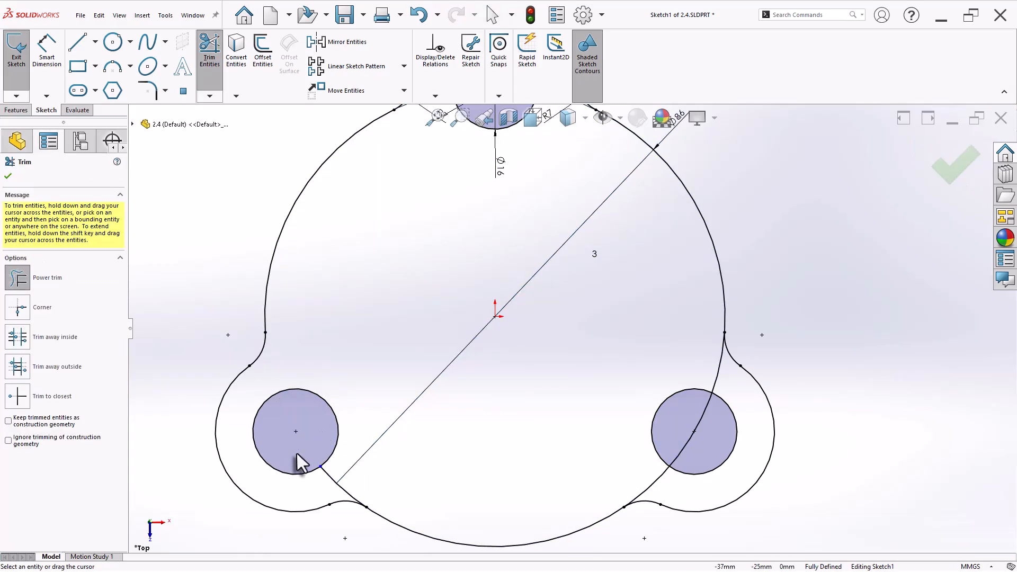
left_click_drag(365, 498, 376, 485)
left_click_drag(661, 482, 662, 482)
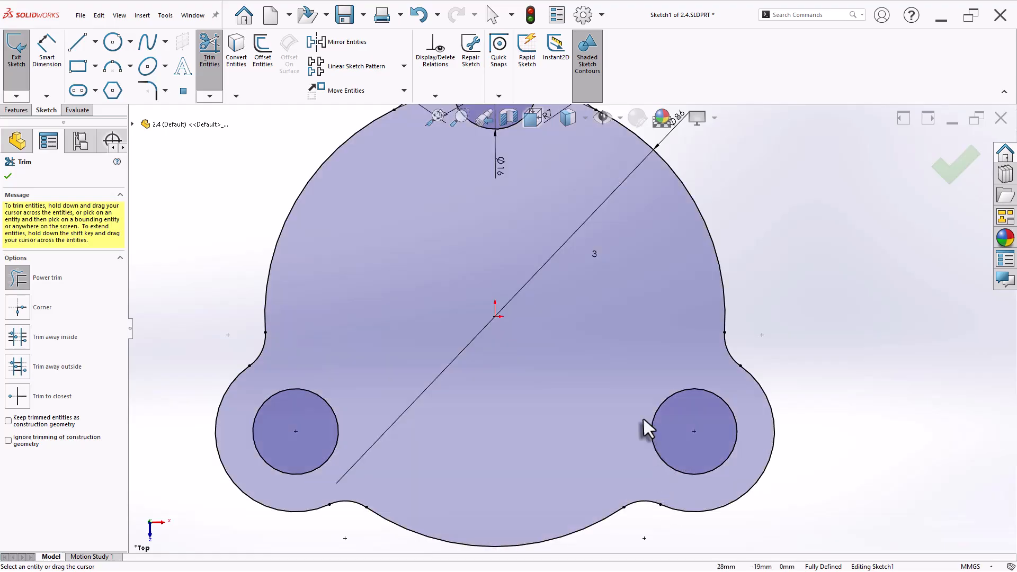
scroll(640, 412, "up", 4)
middle_click(364, 303)
key("Escape")
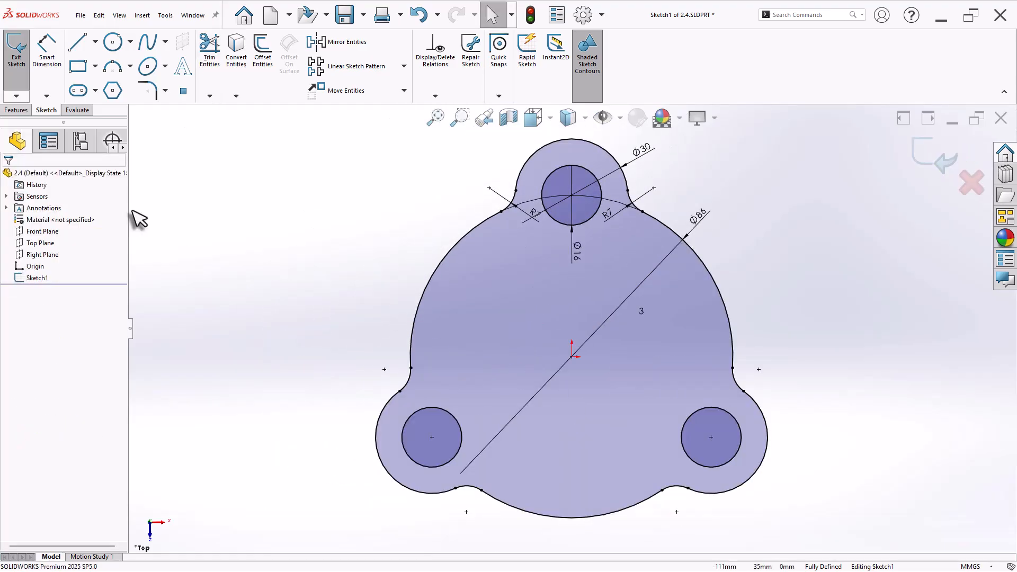
Step: Extrude only the outer three-lobed contour of the sketch 3 mm as a solid plate without the lobe holes
left_click(15, 110)
left_click(19, 50)
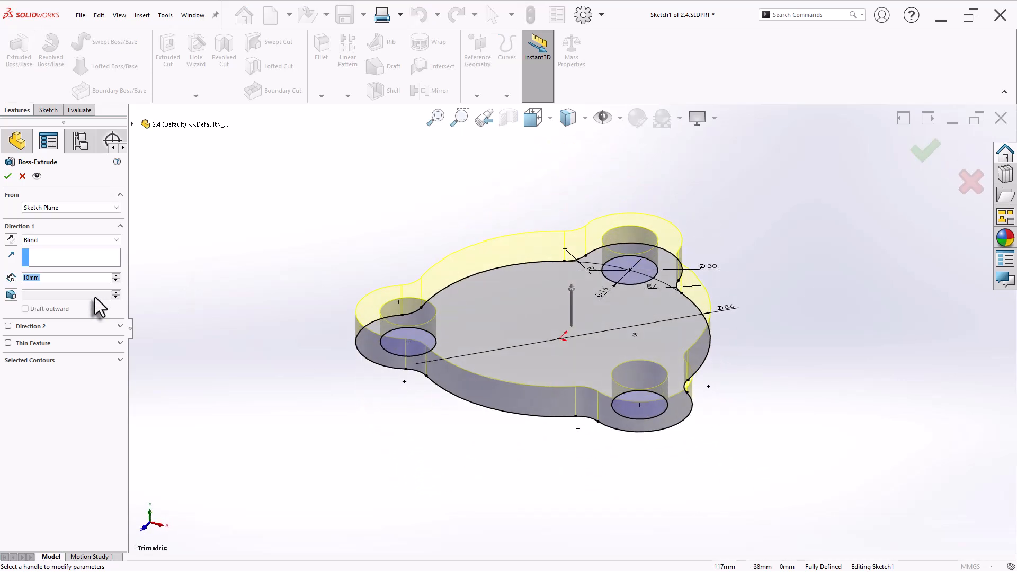
type("3")
key("Return")
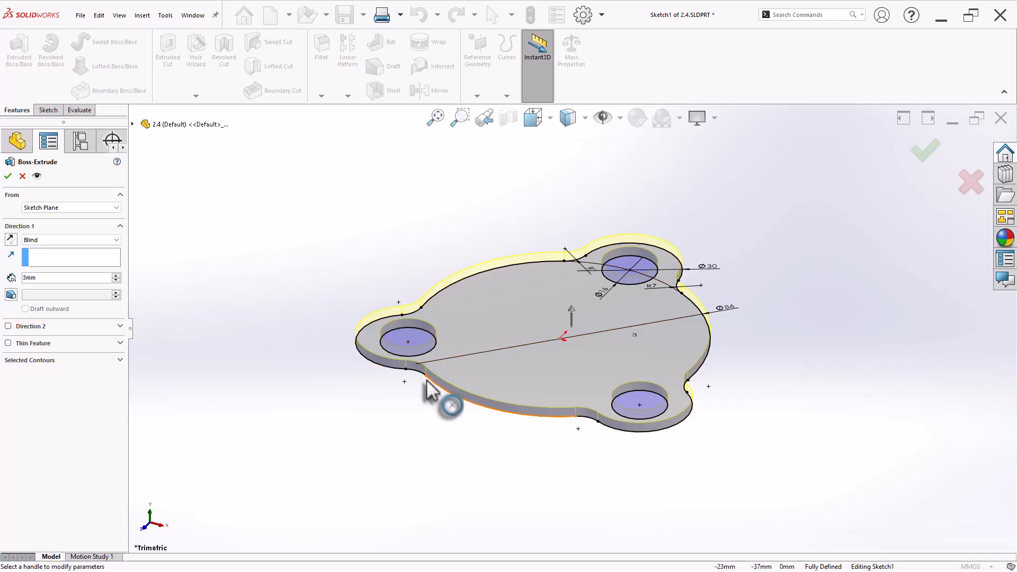
left_click(64, 365)
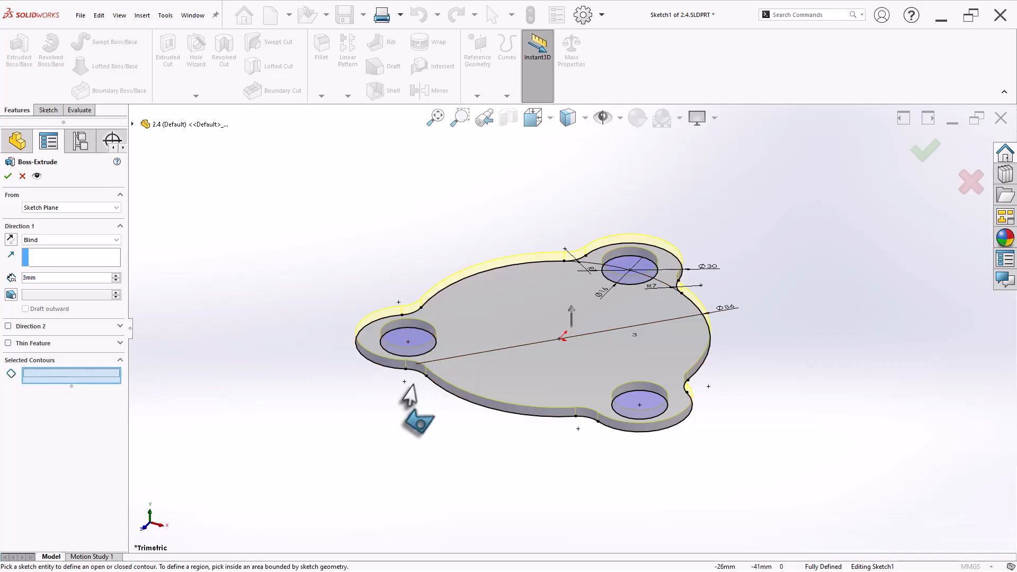
left_click(390, 370)
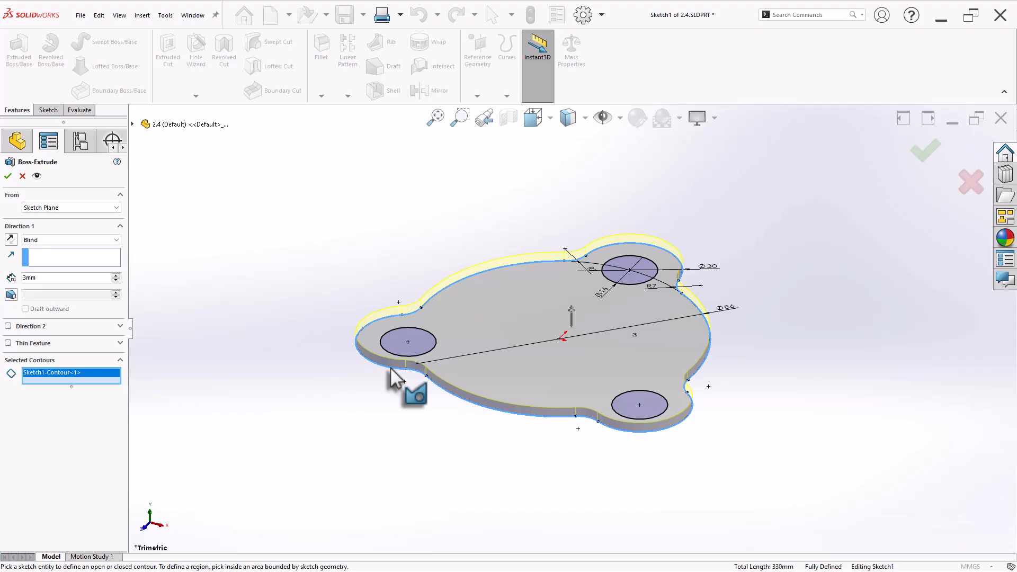
key("Return")
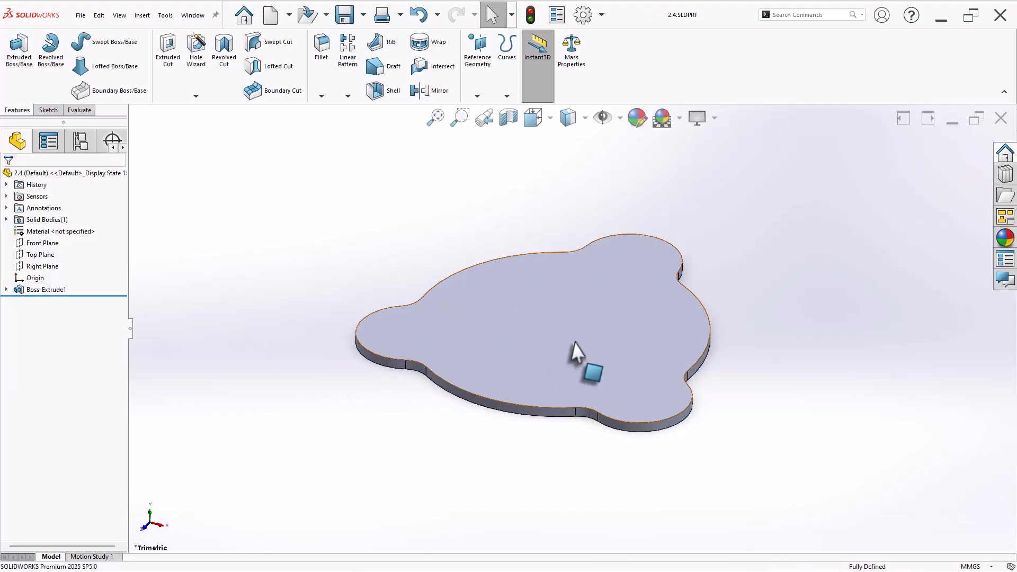
Step: Start a sketch on the plate's upper face and offset its whole outline 3 mm inward
left_click(576, 343)
left_click(626, 311)
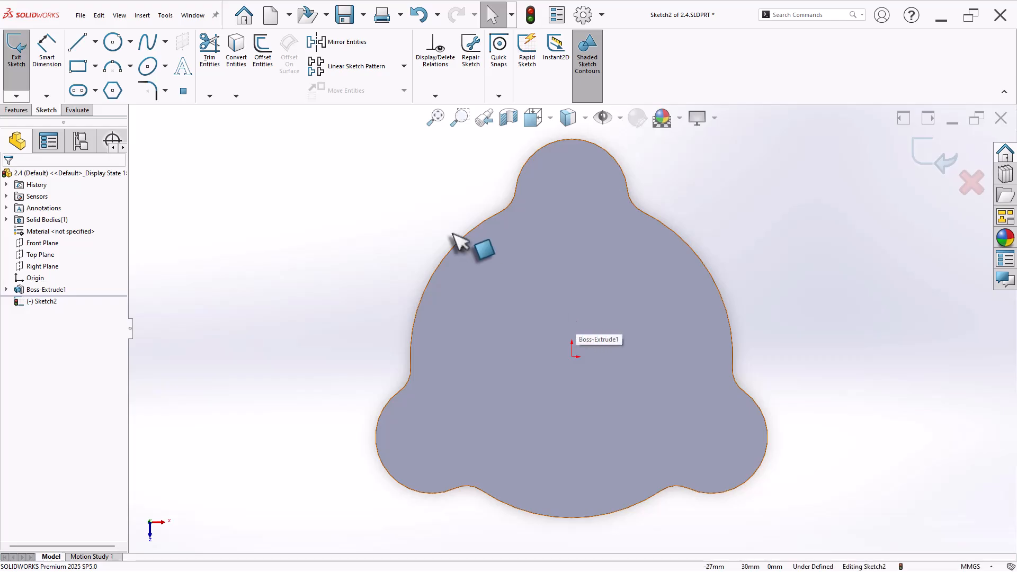
left_click(263, 50)
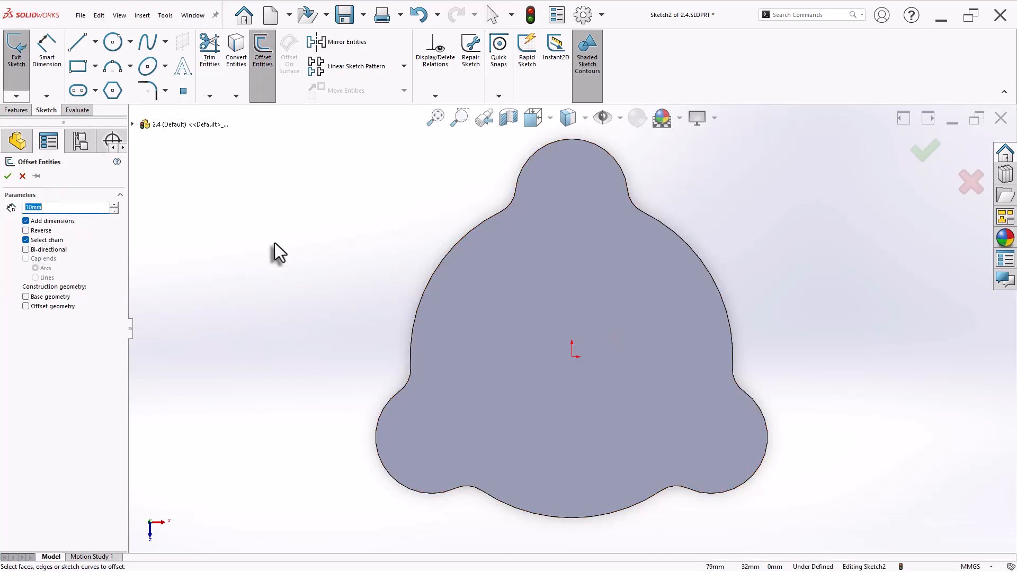
left_click(38, 231)
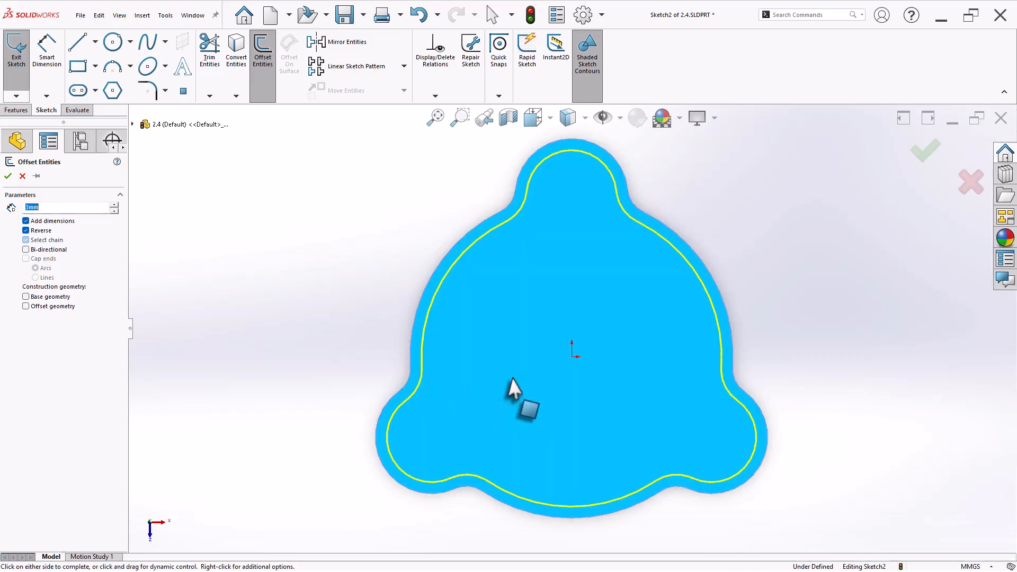
left_click(529, 393)
Step: Extrude the inward-offset outline 3 mm upward, merged with the plate
left_click(25, 111)
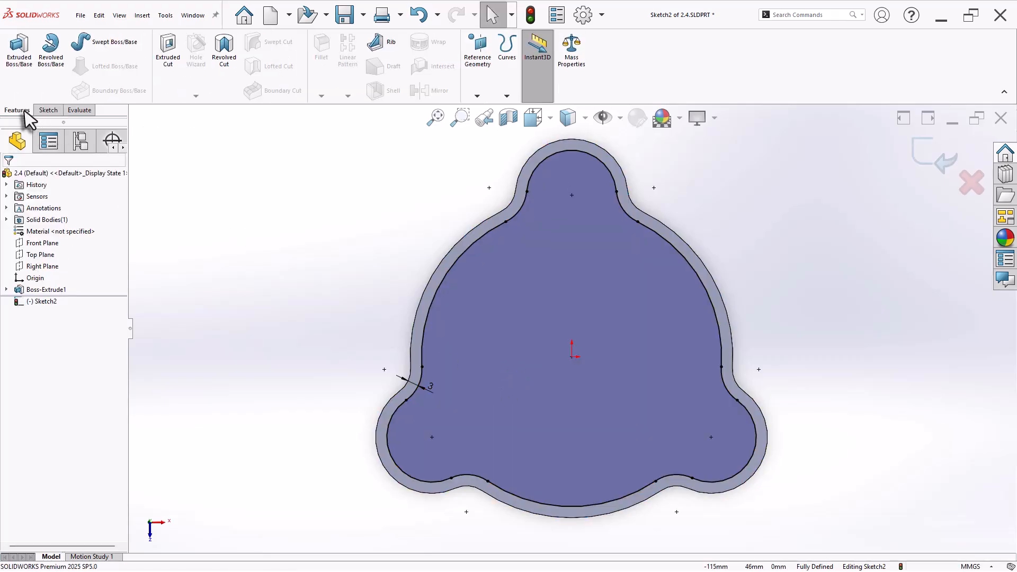
left_click(19, 48)
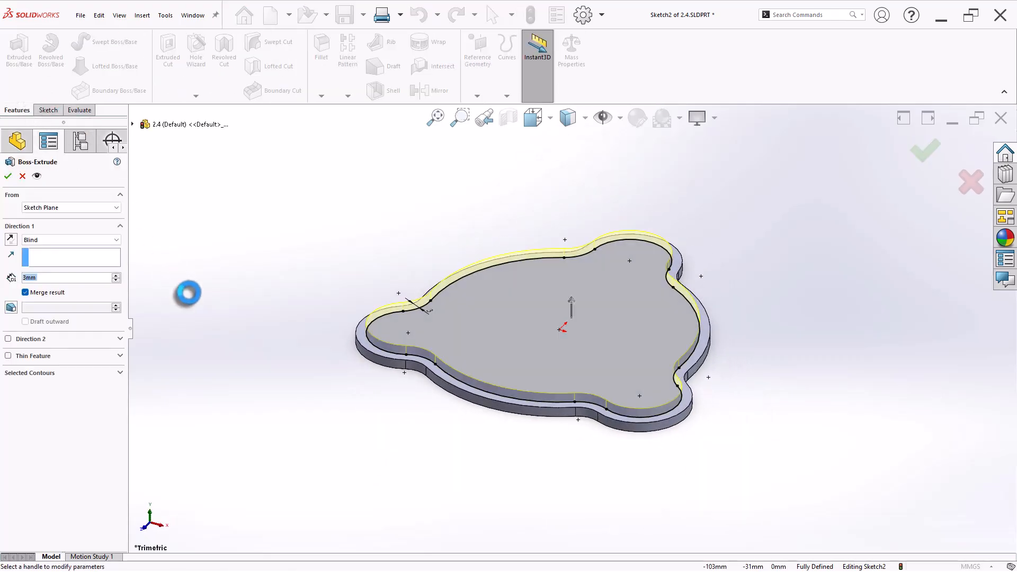
left_click(7, 176)
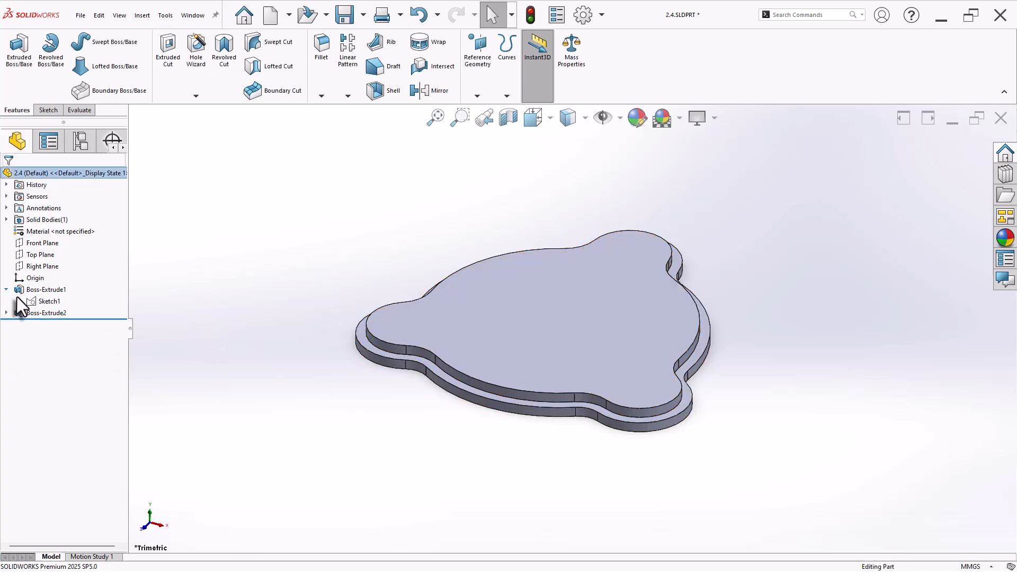
Step: Reuse the base plate's sketch to extrude its three 16 mm lobe circles 18 mm as merged bosses, and save the part
left_click(45, 301)
left_click(20, 59)
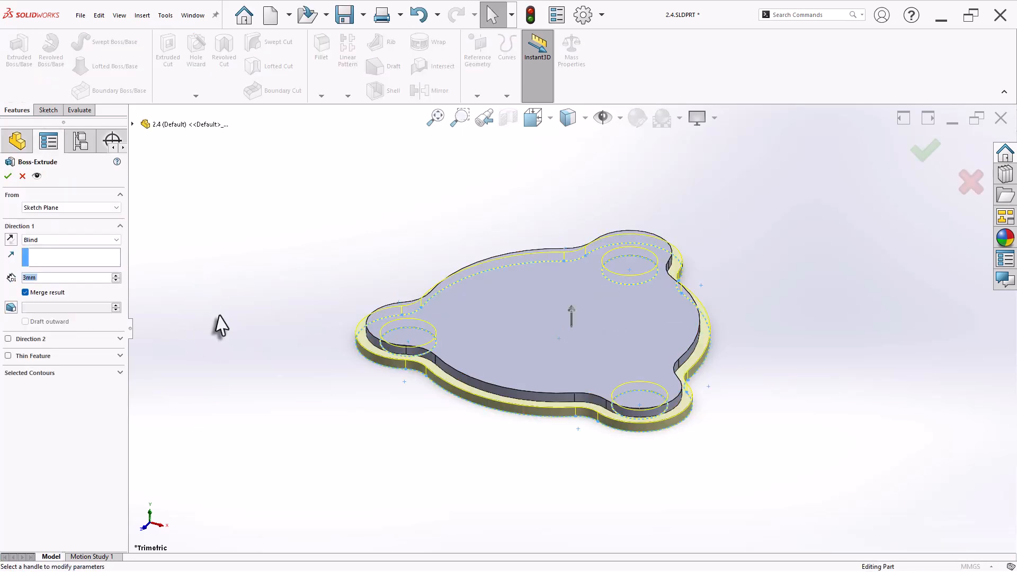
left_click(116, 373)
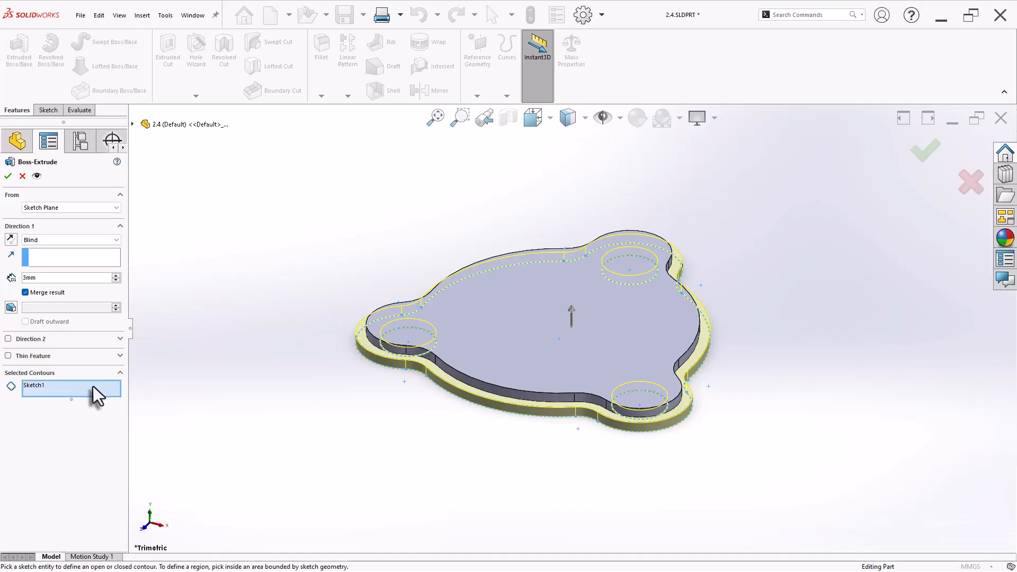
right_click(95, 387)
left_click(110, 392)
left_click(421, 355)
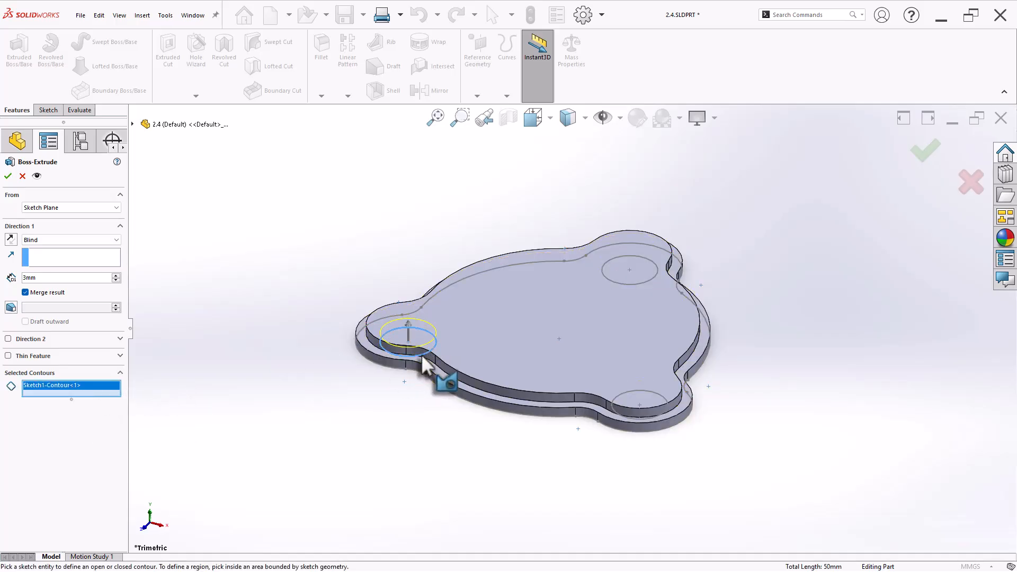
left_click(635, 417)
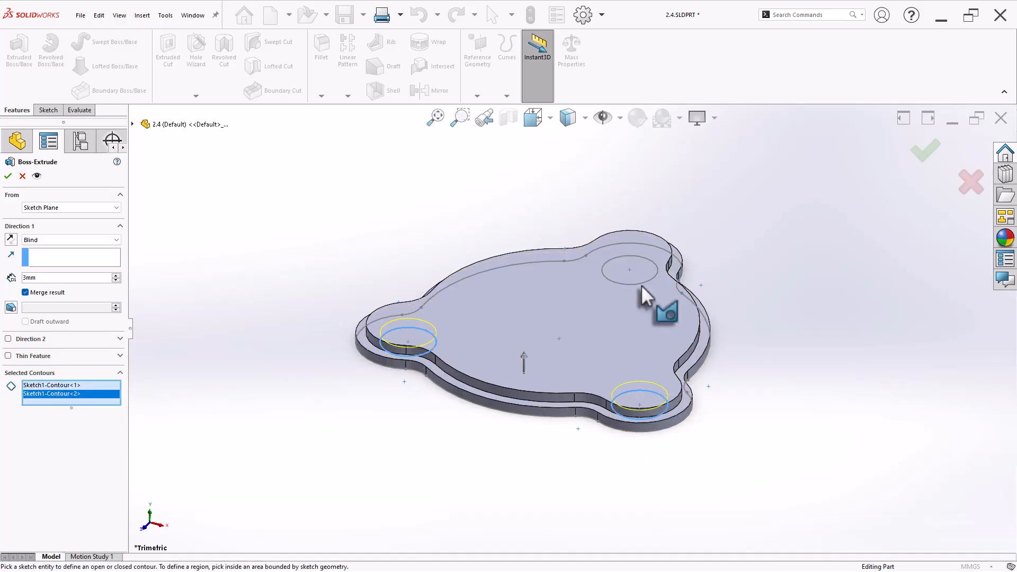
left_click(641, 284)
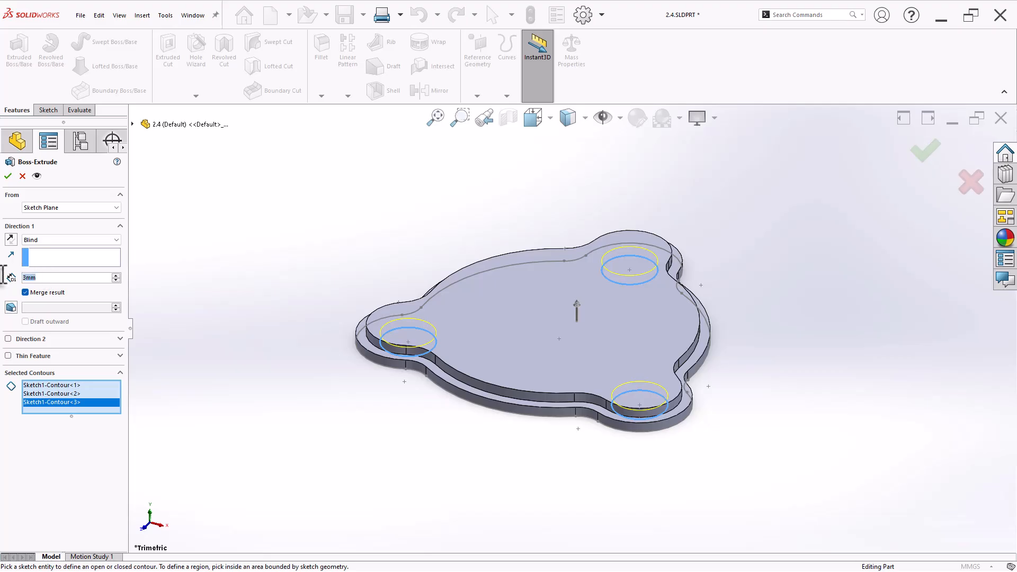
type("18")
key("Return")
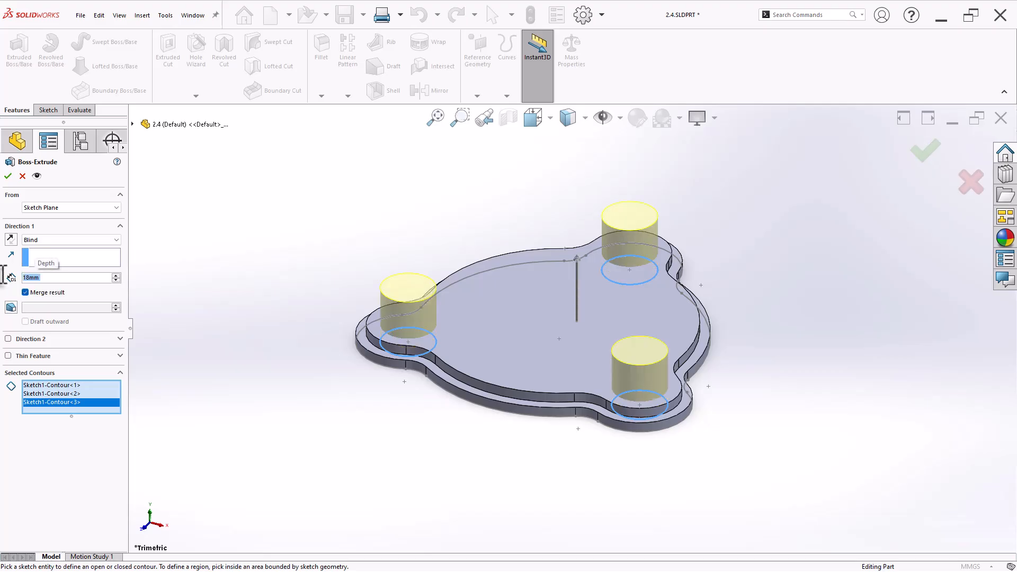
key("Return")
key("ctrl+s")
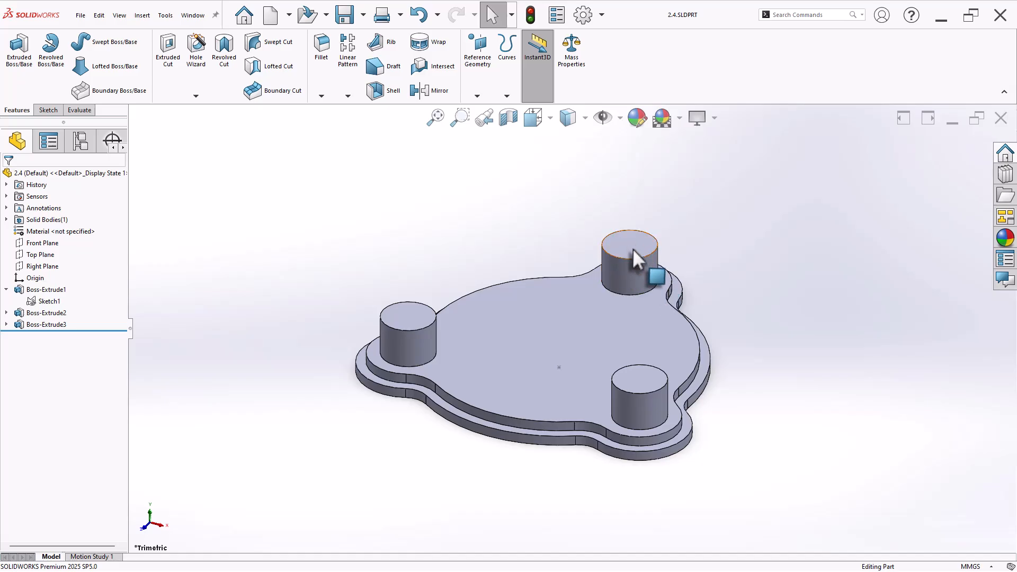
Step: Sketch two concentric circles, about 12 mm and 5 mm in diameter, on the plate's underside at the centre of the single lobe's arc
key("ctrl+z")
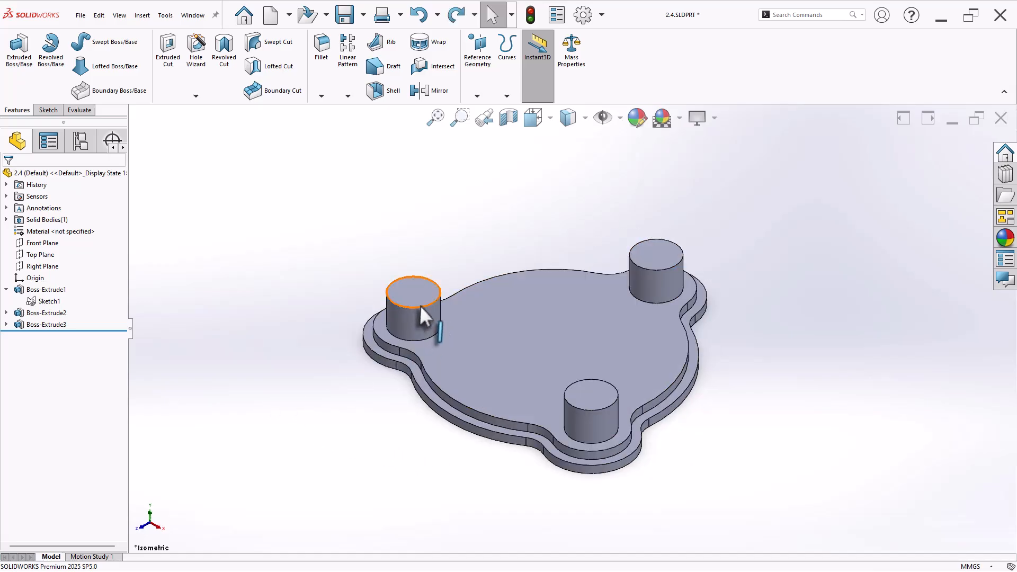
middle_click_drag(418, 472, 415, 265)
left_click(519, 336)
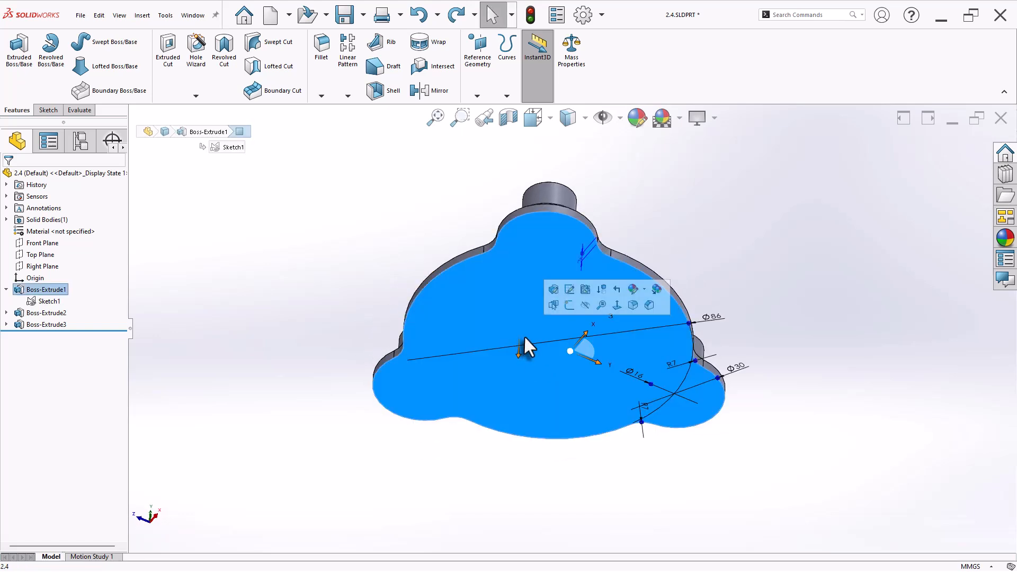
left_click(570, 304)
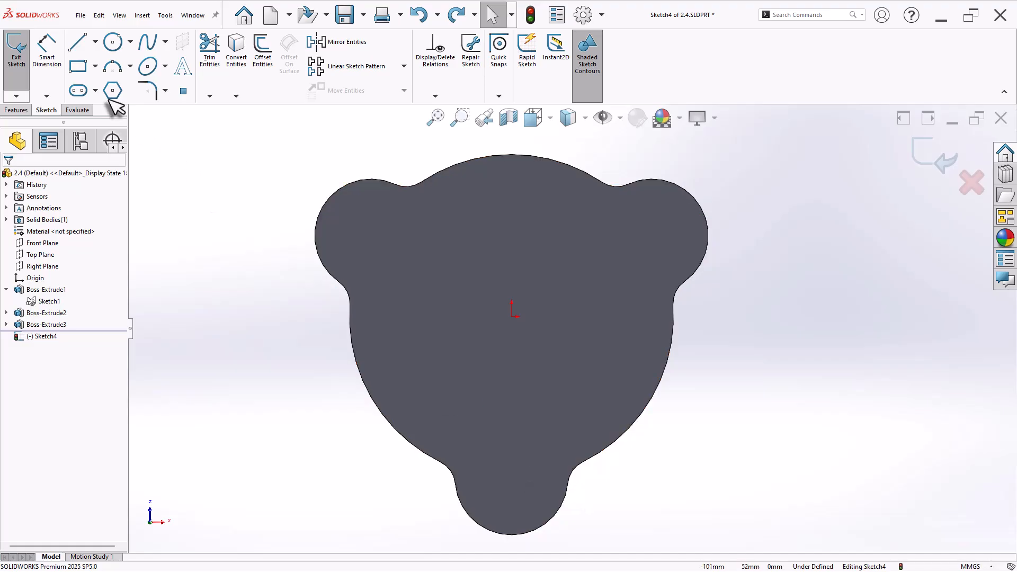
left_click(112, 42)
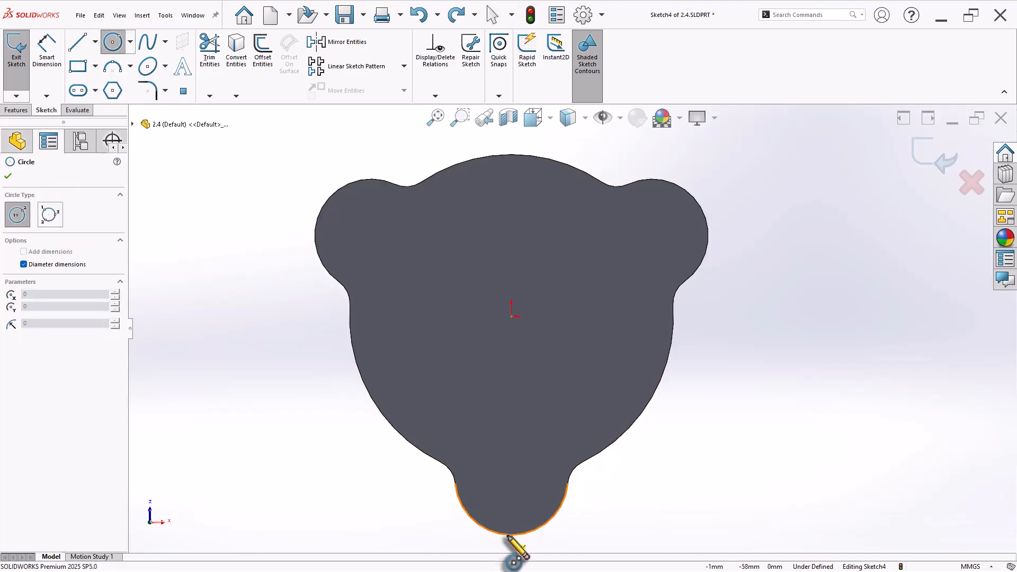
left_click(511, 478)
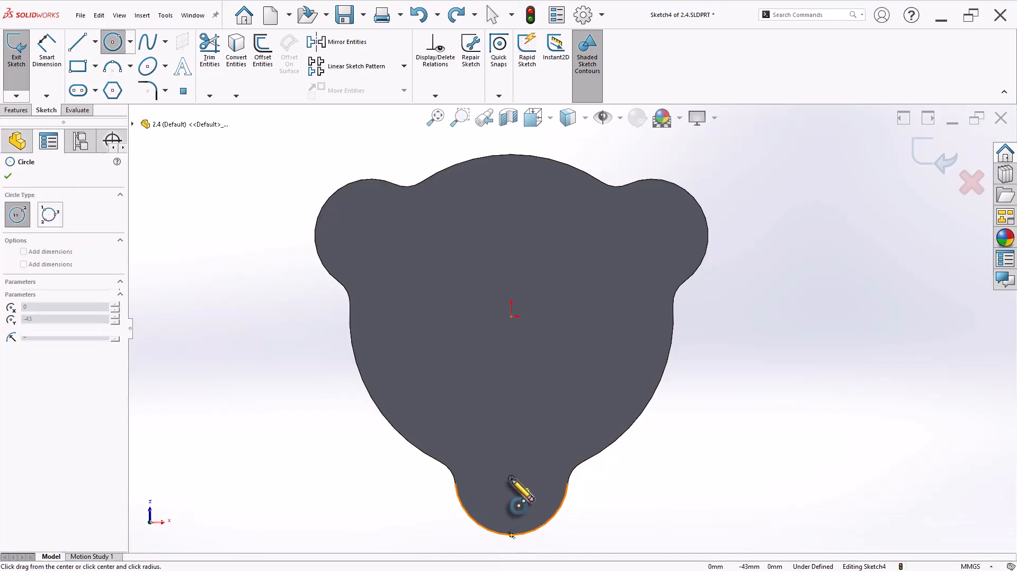
left_click(524, 498)
left_click(512, 479)
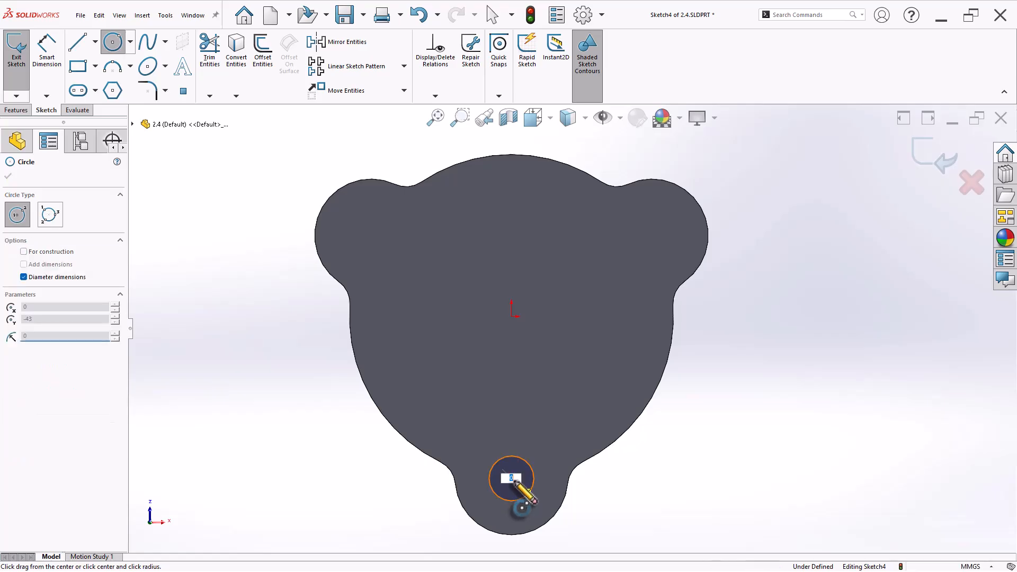
left_click(518, 487)
Step: Dimension the inner circle's diameter as 6 mm and the outer circle's as 12 mm
right_click_drag(617, 509, 659, 444)
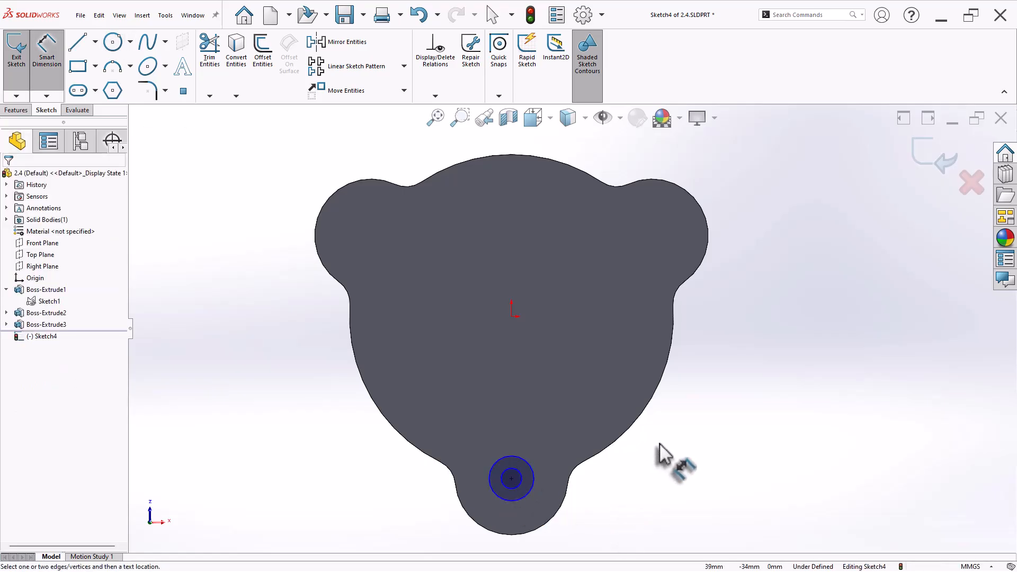
left_click(522, 474)
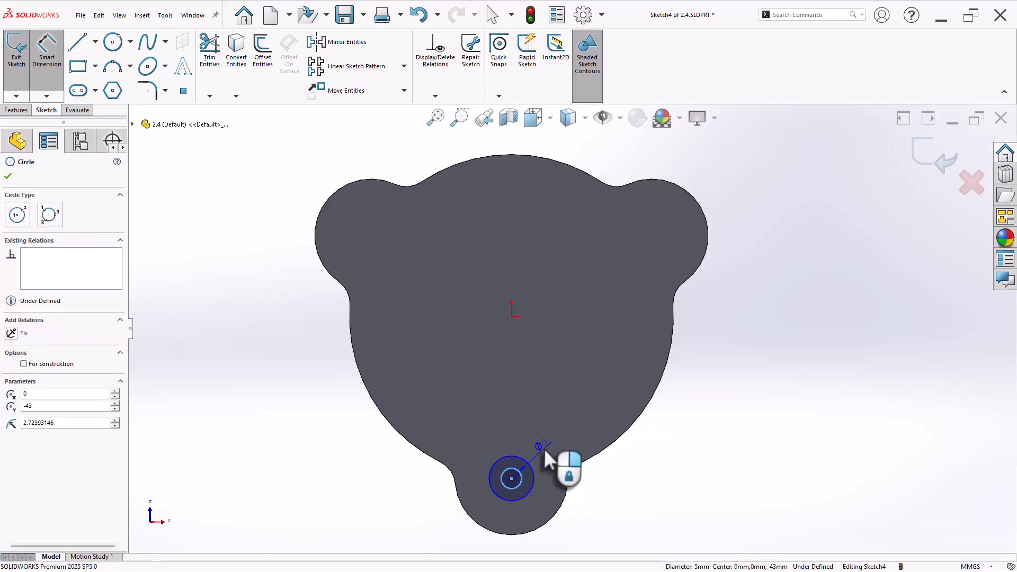
left_click(544, 448)
type("6mm")
key("Return")
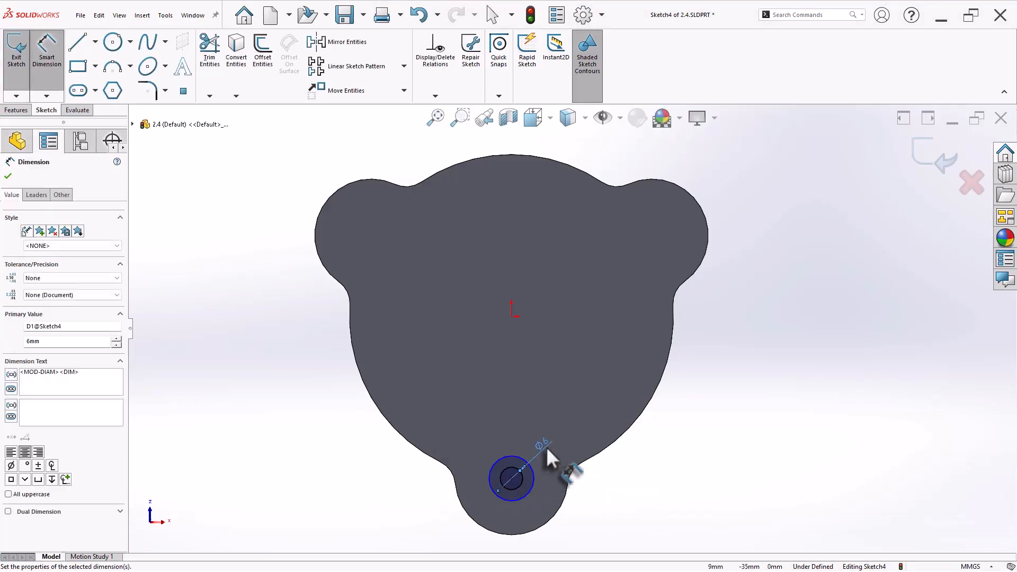
left_click(533, 491)
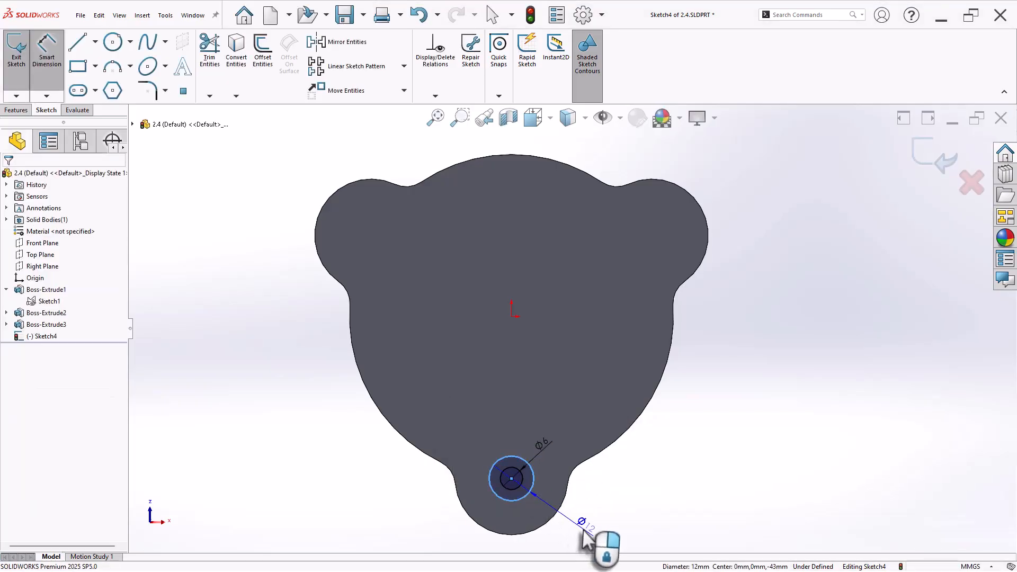
left_click(584, 534)
key("Return")
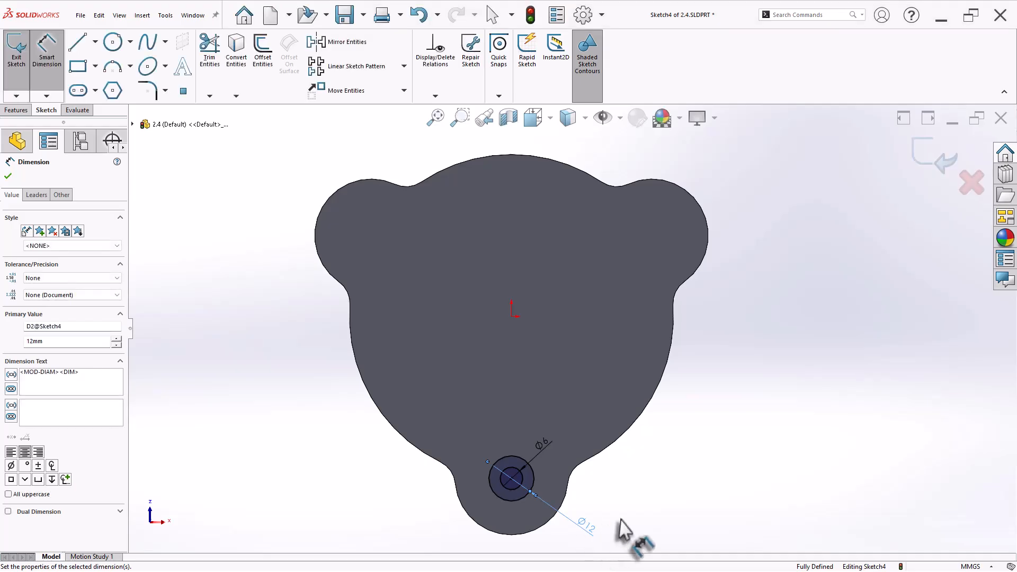
key("Escape")
Step: Cut only the 6 mm circle's contour Through All, through the plate and its boss
left_click(17, 110)
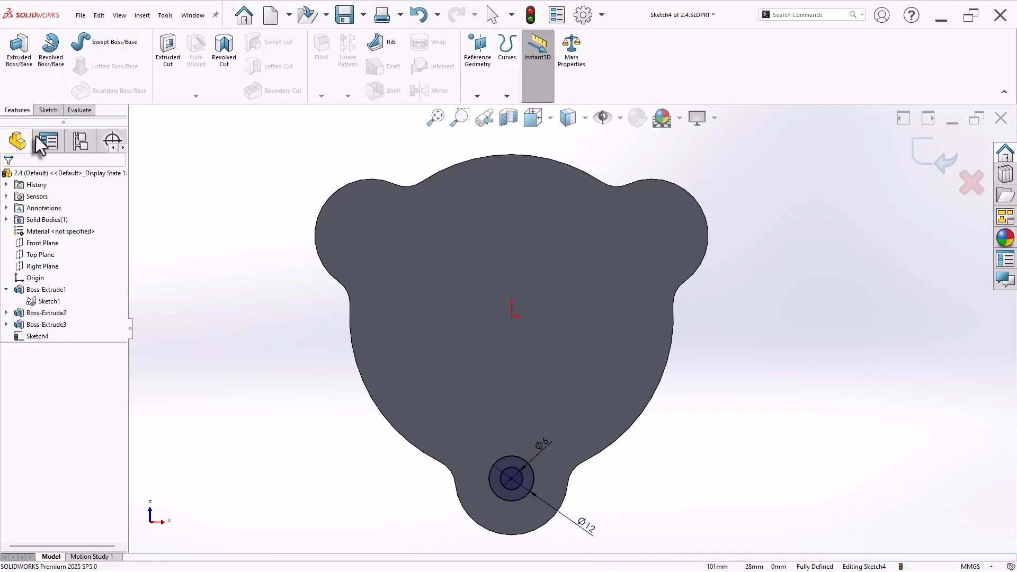
middle_click_drag(246, 352, 245, 391)
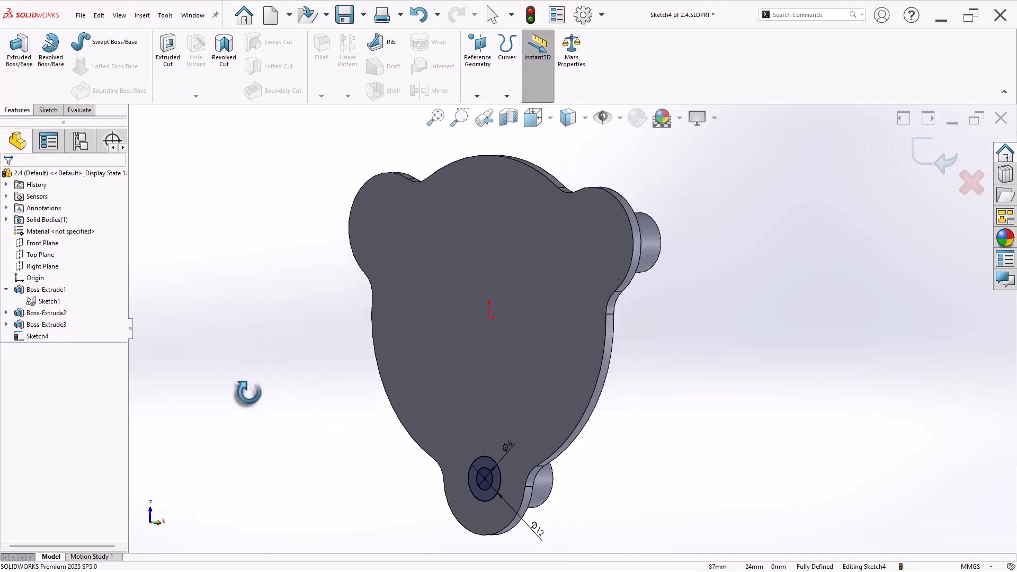
left_click(167, 59)
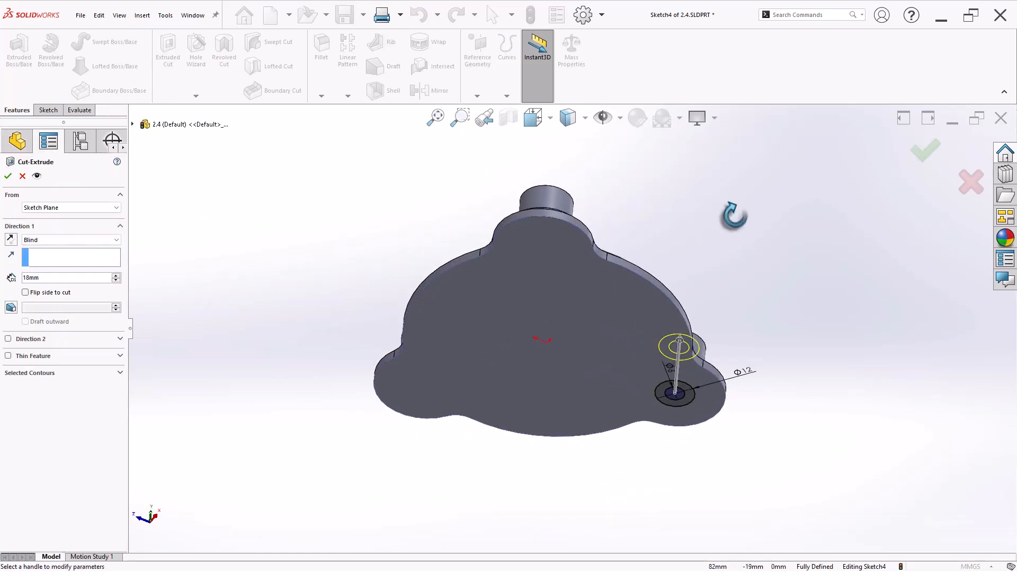
left_click(120, 373)
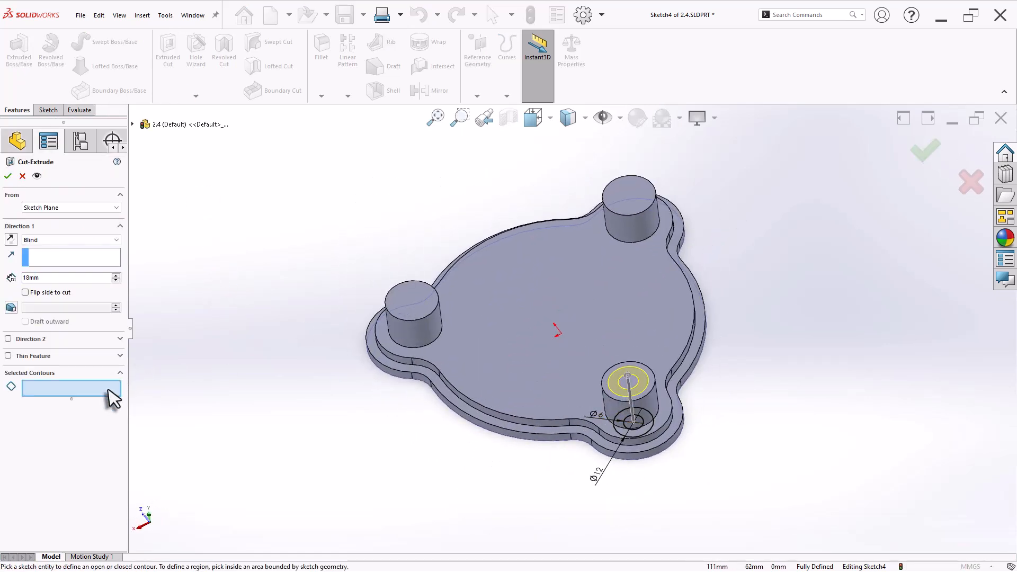
left_click(633, 430)
left_click(42, 240)
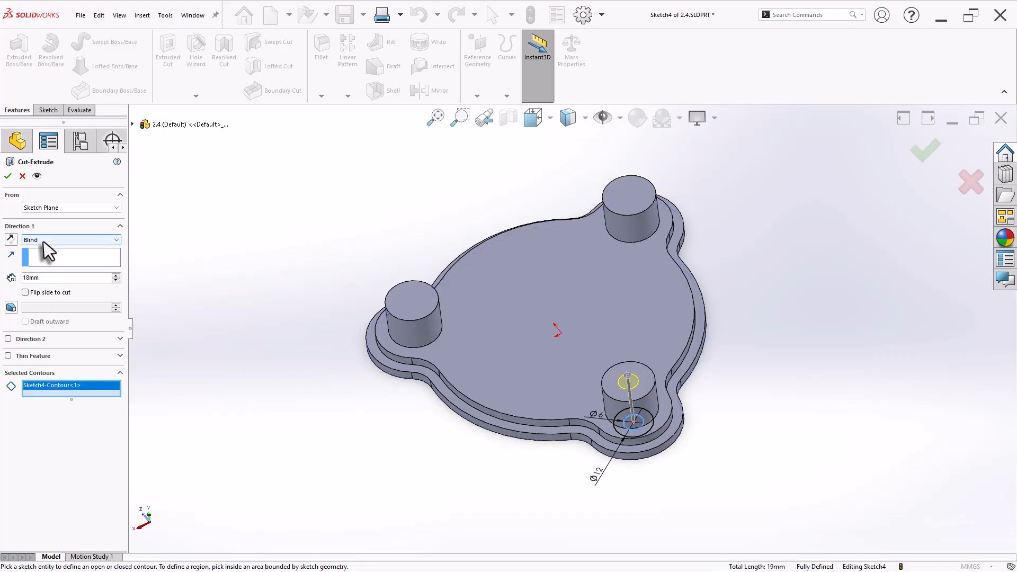
left_click(43, 257)
left_click(8, 176)
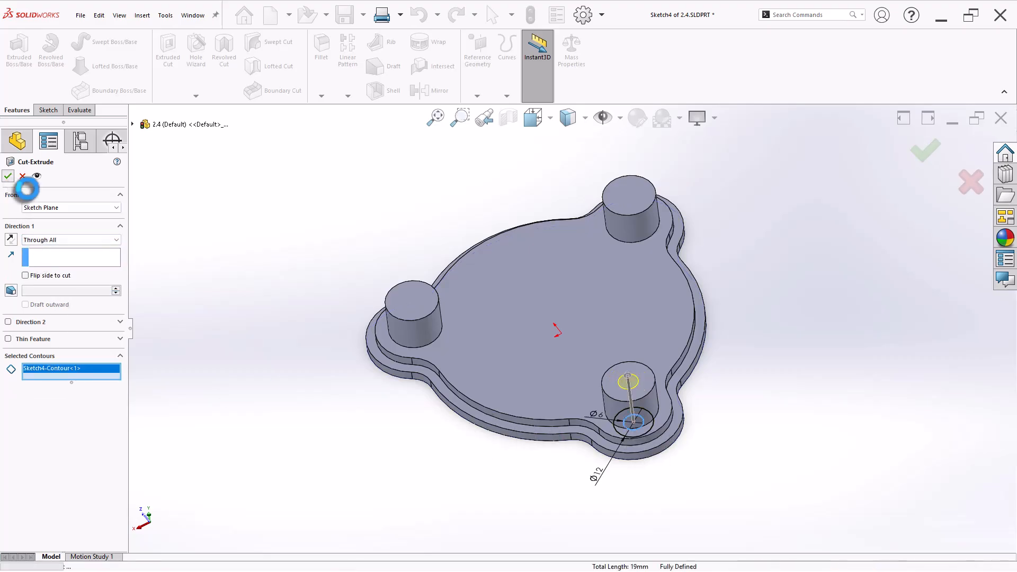
Step: Start a second extruded cut from the hole sketch on the underside, using only the full 12 mm circle as its contour
middle_click_drag(332, 447, 316, 212)
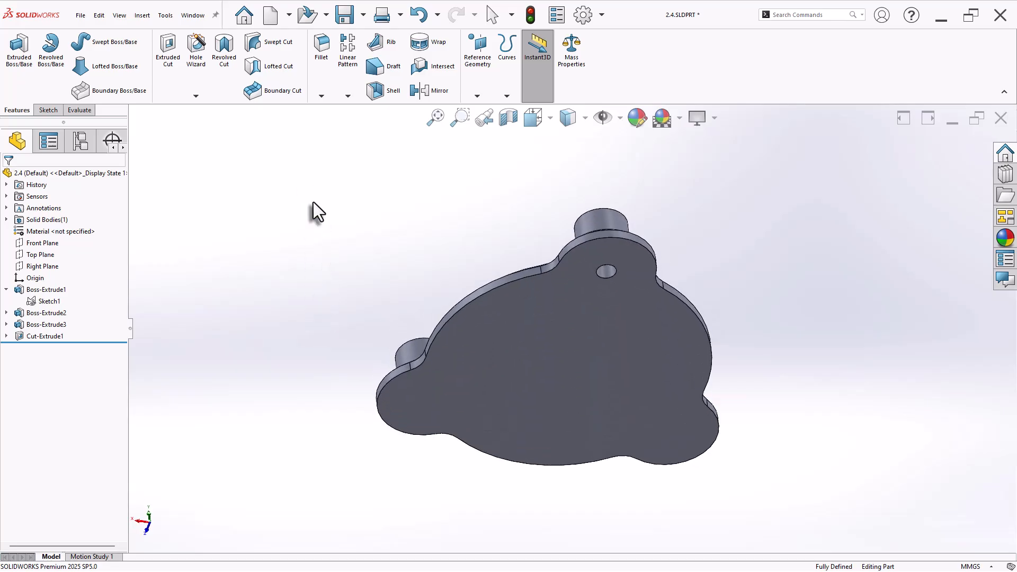
left_click(6, 336)
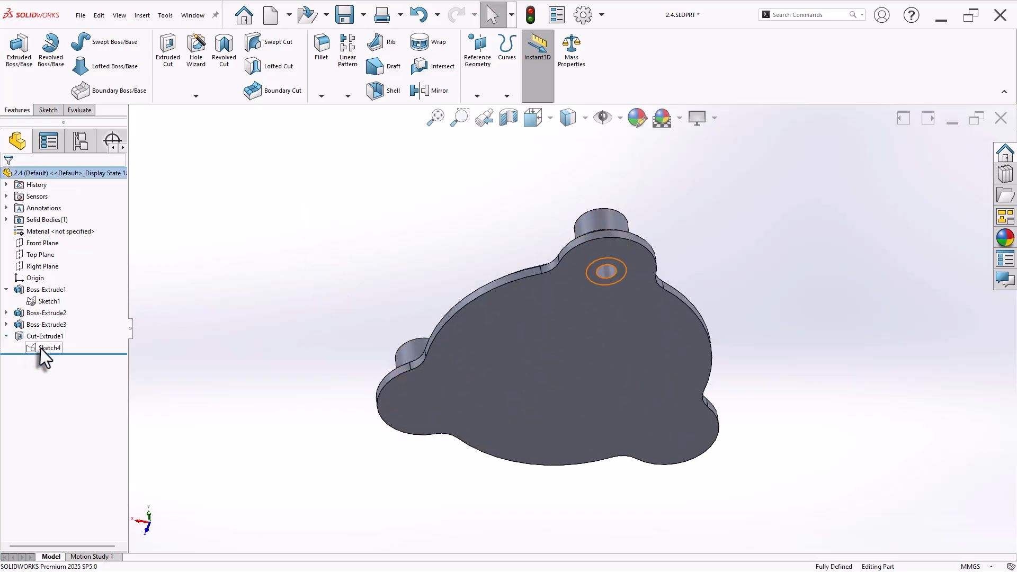
left_click(41, 349)
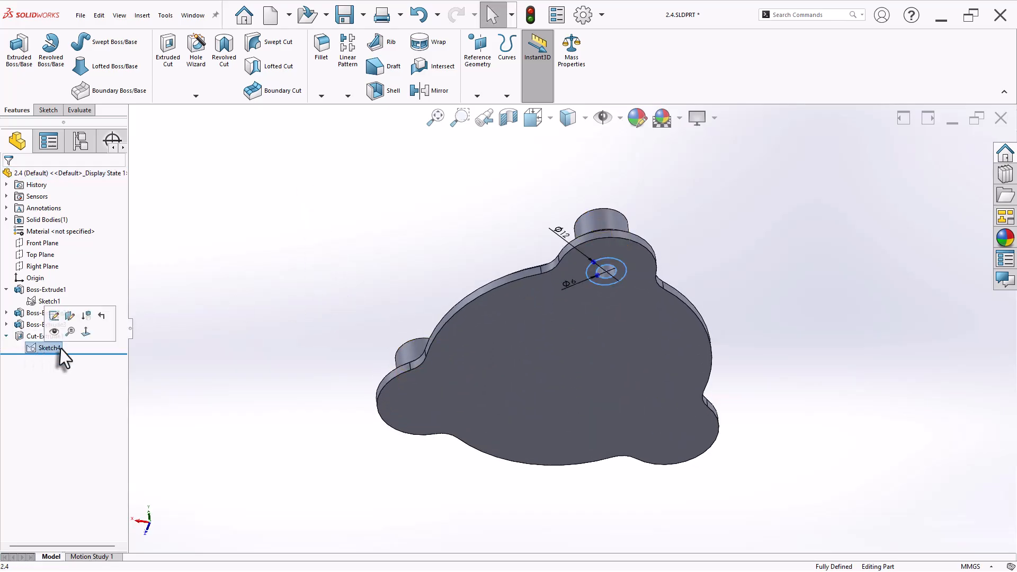
left_click(168, 58)
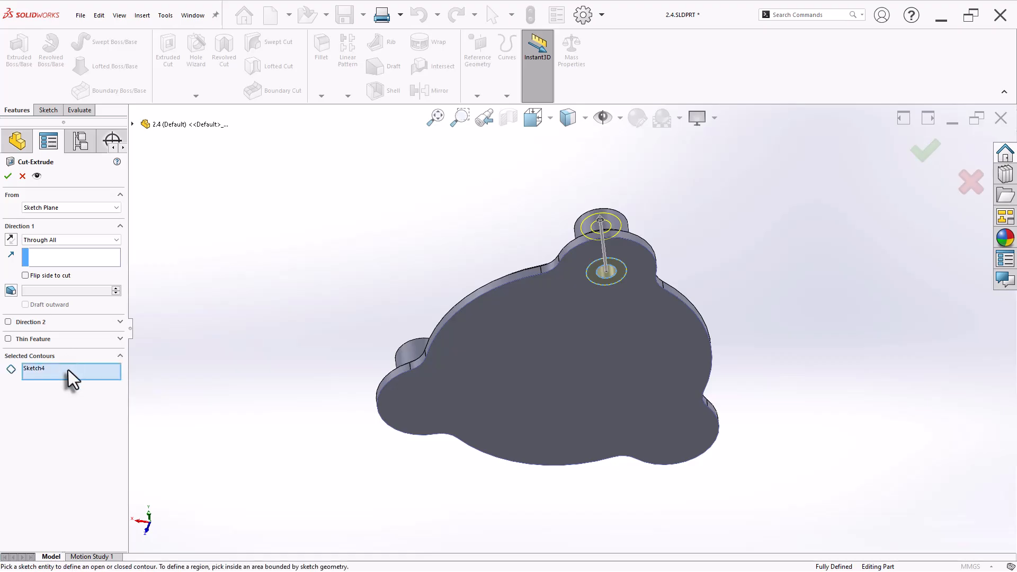
right_click(69, 370)
left_click(122, 378)
scroll(613, 325, "down", 2)
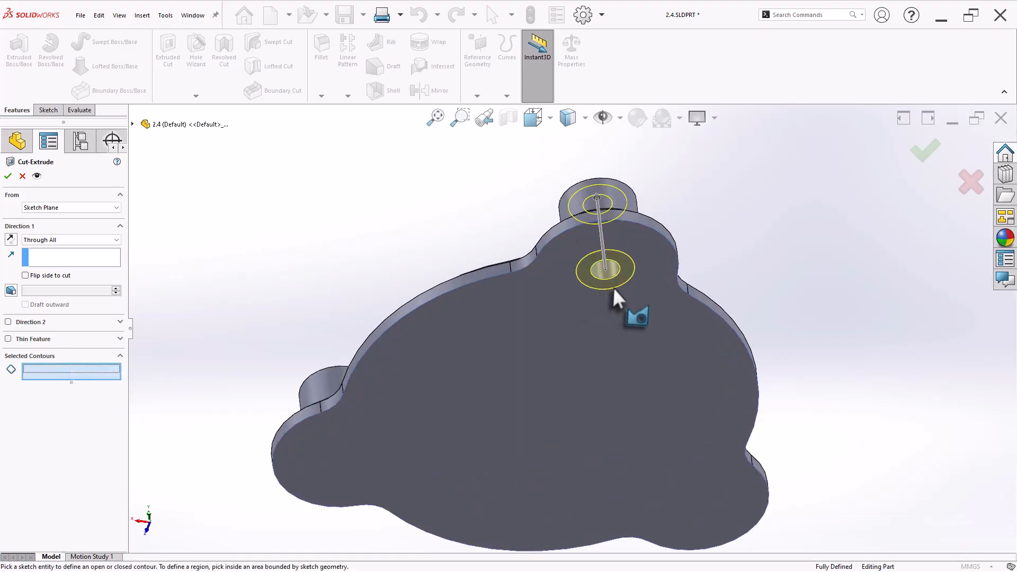
left_click(614, 288)
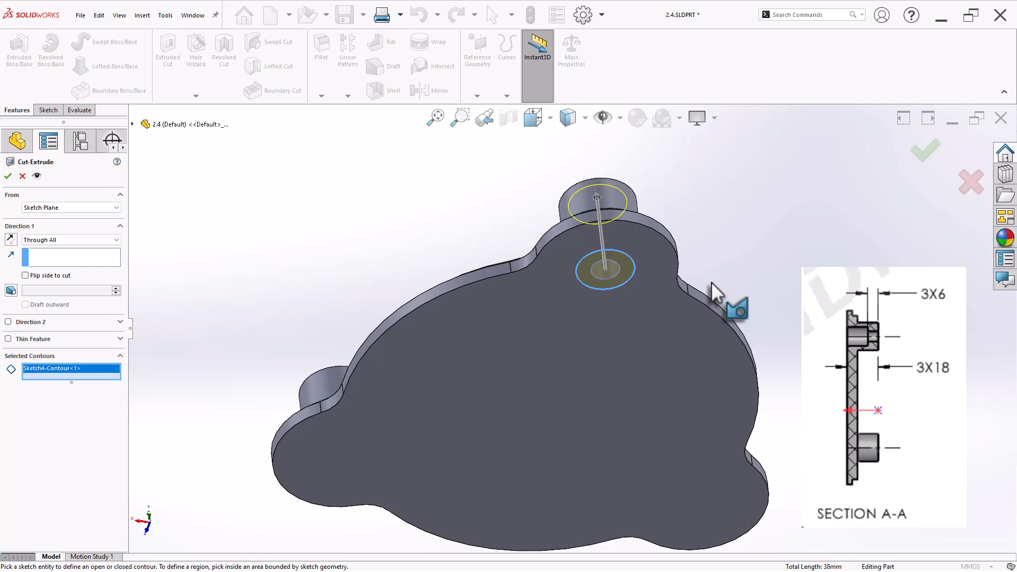
Step: End the 12 mm cut with Offset From Surface, 6 mm from the boss's top face, and save the part
left_click(67, 240)
left_click(66, 283)
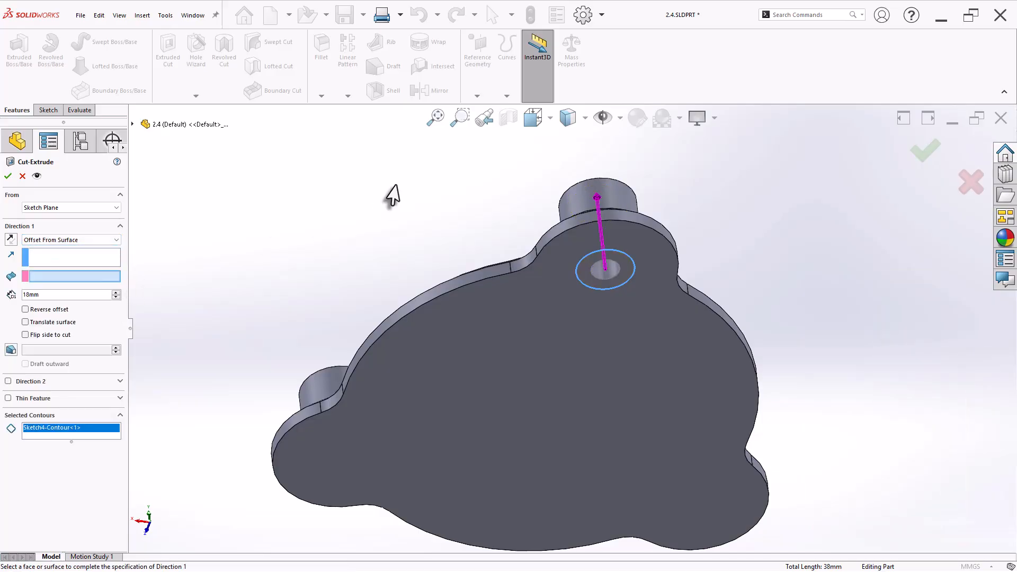
middle_click_drag(393, 211, 382, 392)
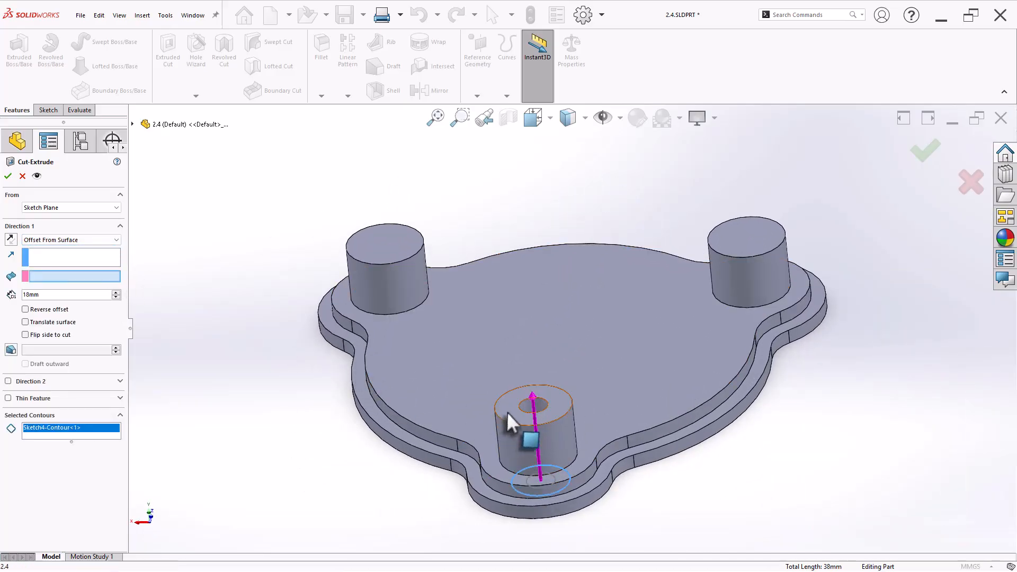
left_click(515, 417)
left_click_drag(65, 295, 2, 286)
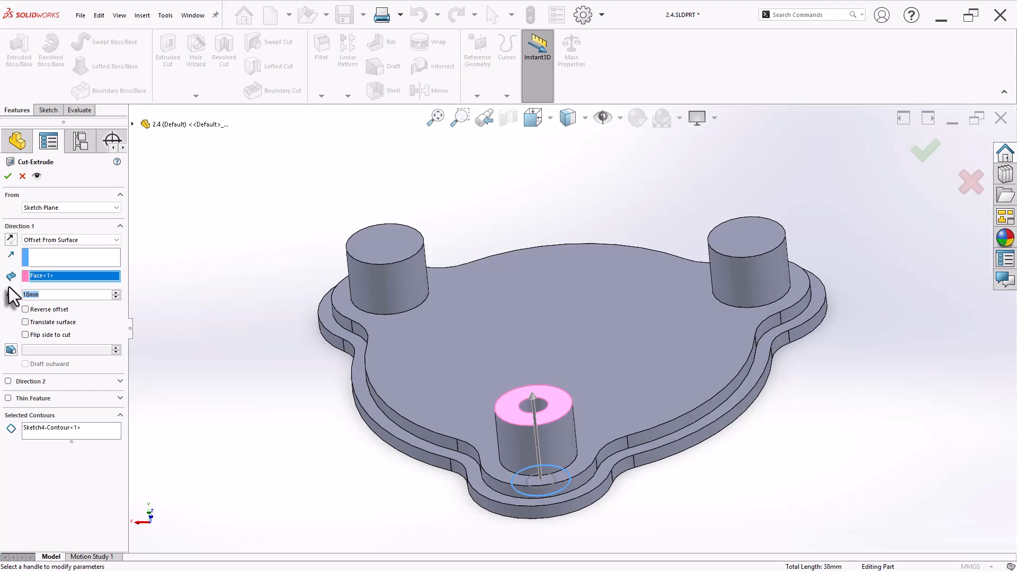
type("6")
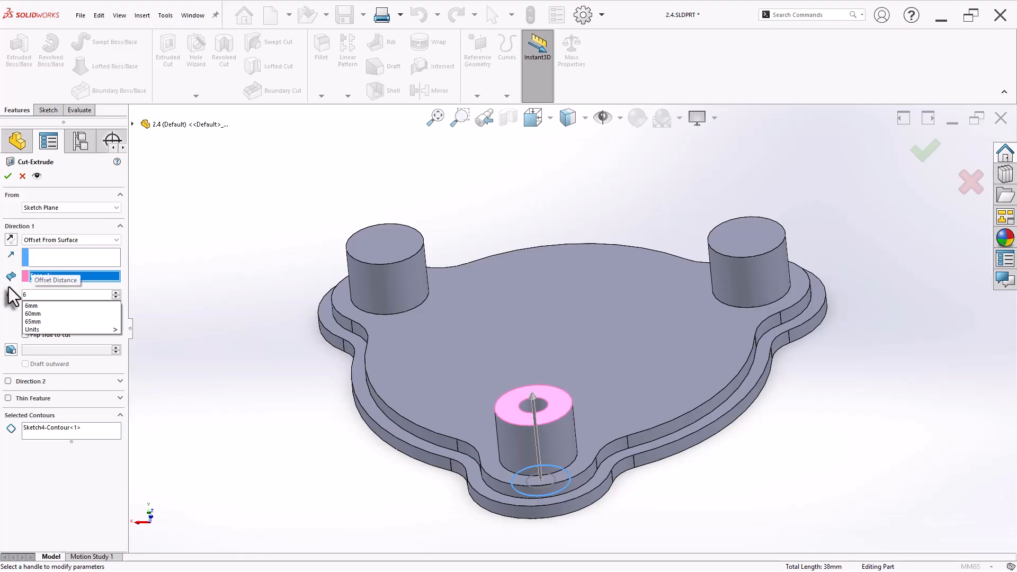
key("Return")
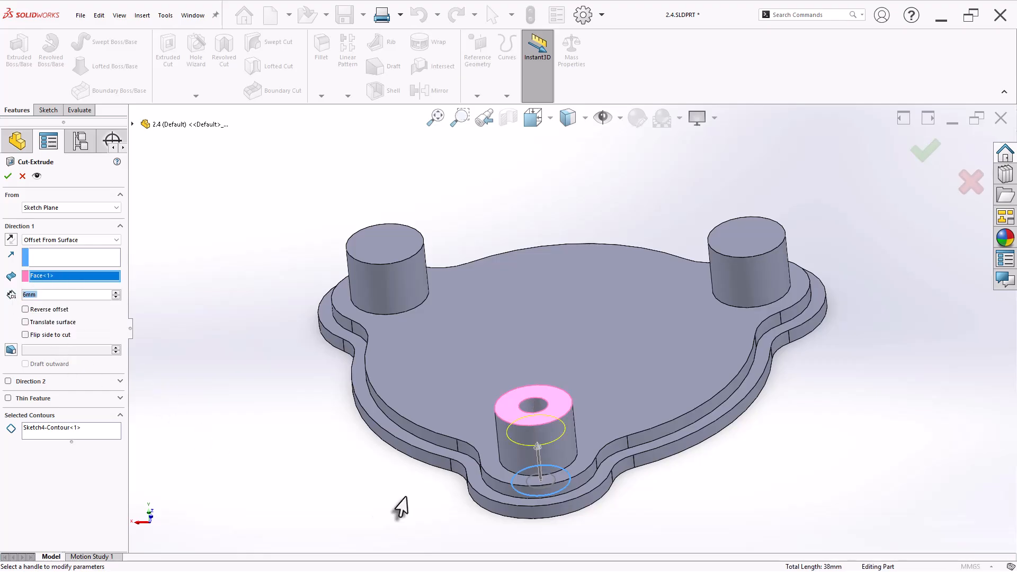
scroll(630, 500, "down", 2)
middle_click_drag(630, 501, 622, 454)
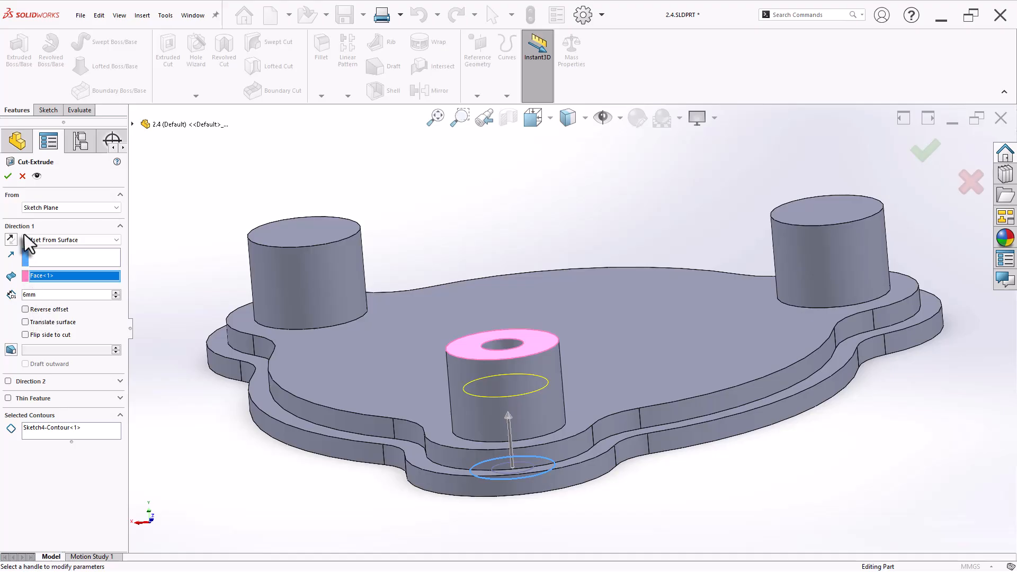
left_click(8, 176)
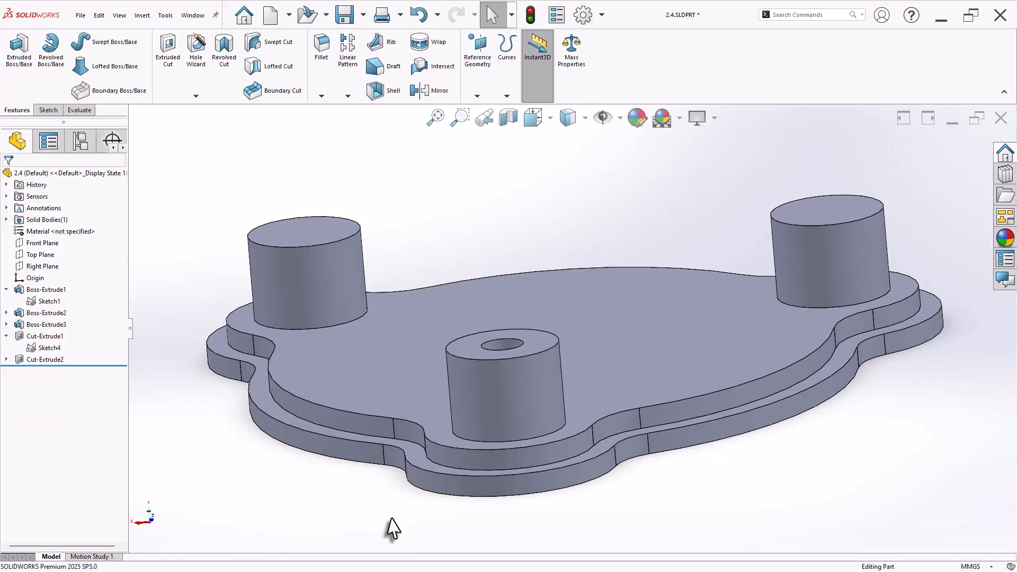
middle_click_drag(393, 527, 756, 320)
key("ctrl+s")
Step: Start a circular pattern about the base plate's large arc edge, with 3 equally spaced instances over 360 degrees
scroll(727, 347, "down", 2)
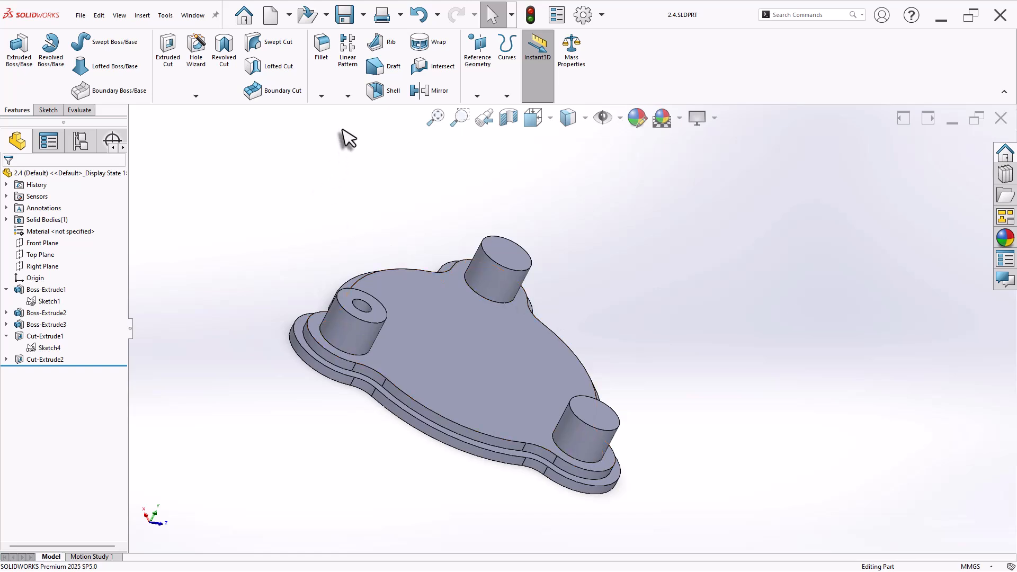
left_click(347, 97)
left_click(374, 122)
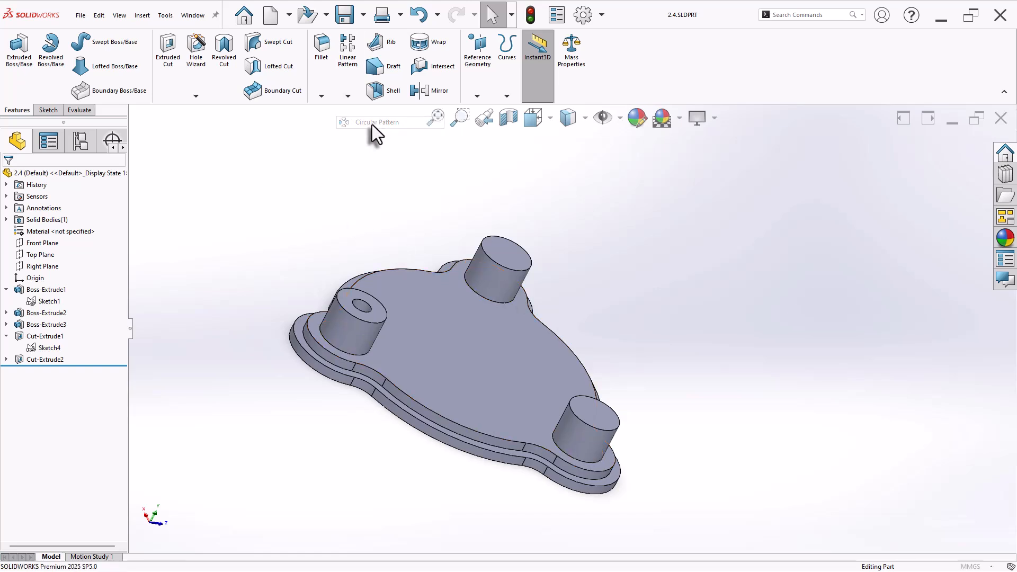
left_click(64, 209)
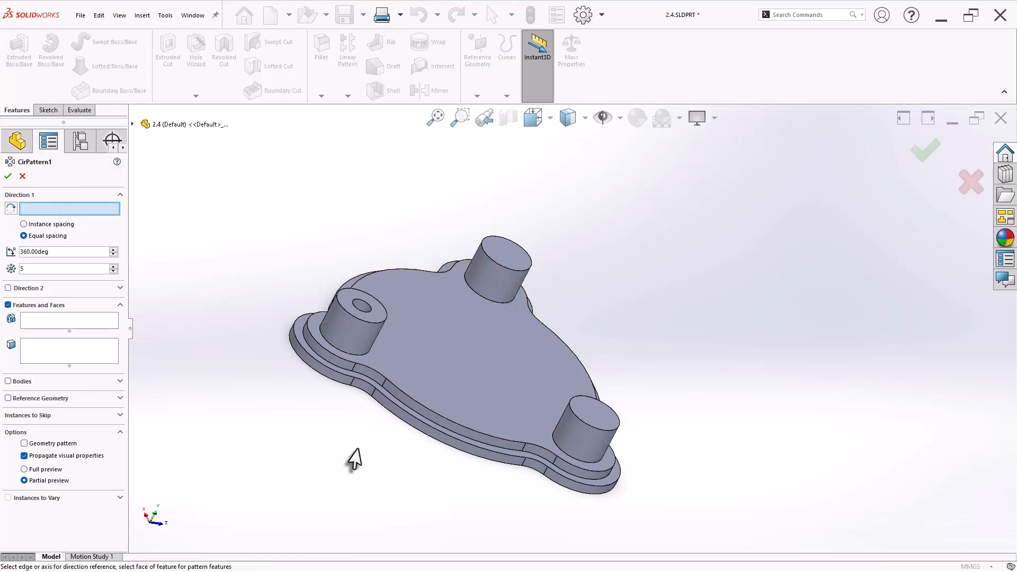
left_click(450, 438)
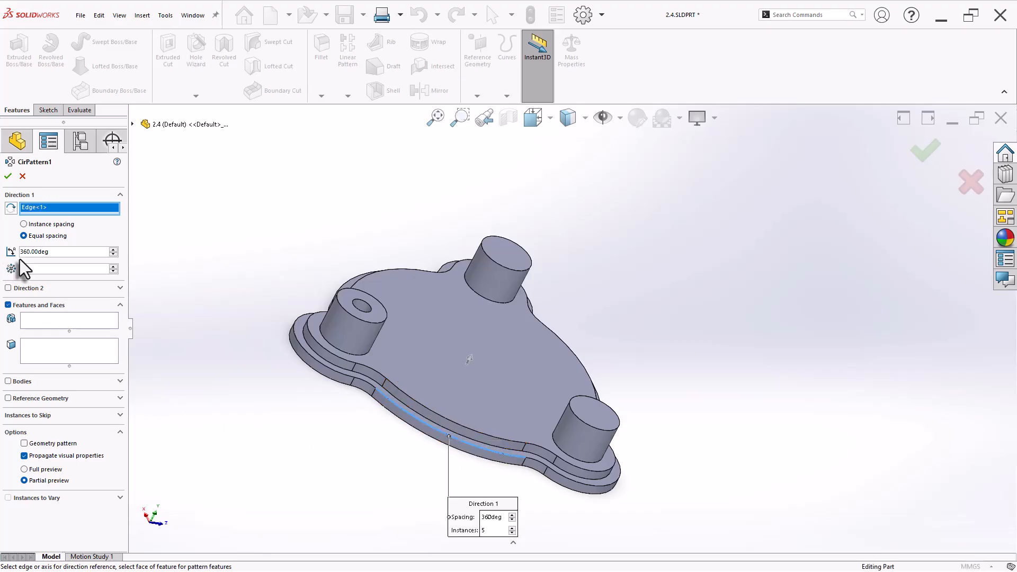
type("3")
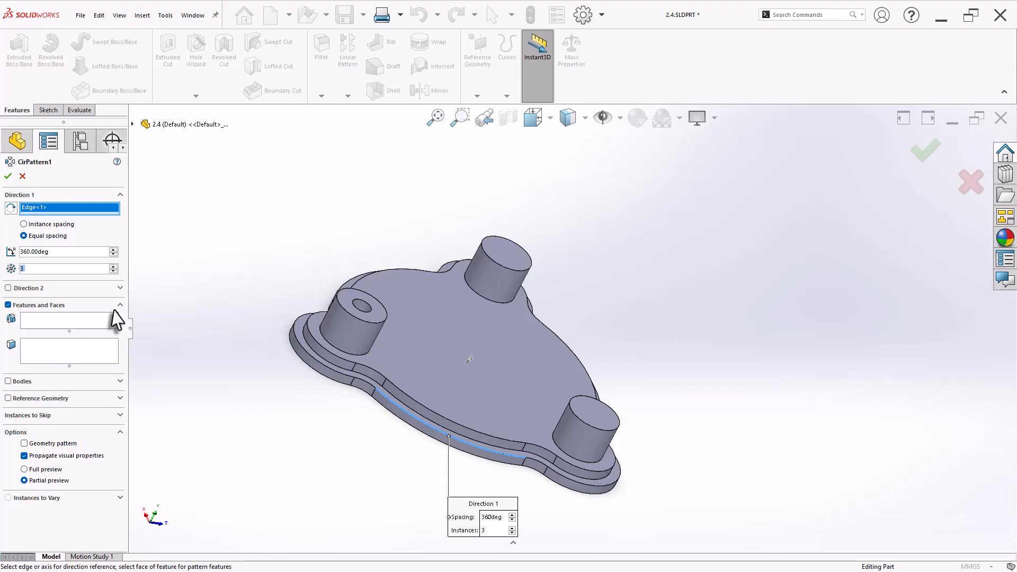
Step: Pattern both the 6 mm through cut and the 12 mm counterbore cut onto the other two bosses
left_click(52, 322)
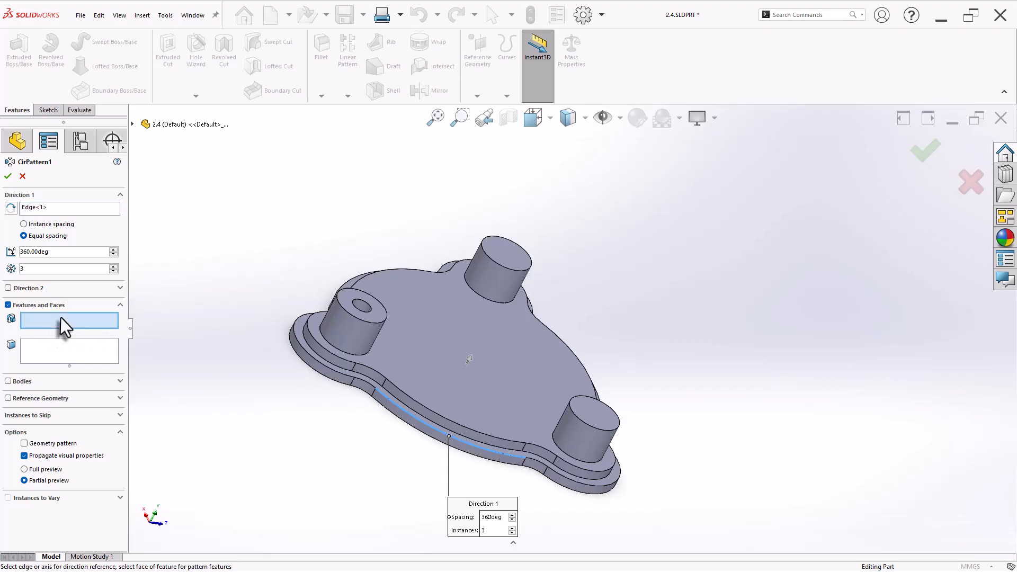
left_click(132, 124)
left_click(177, 275)
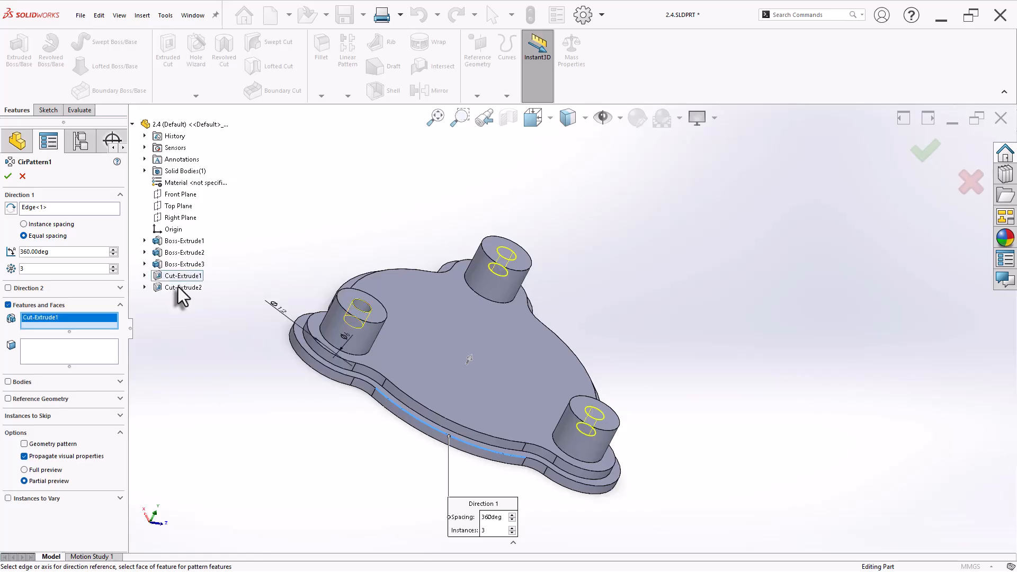
left_click(178, 287)
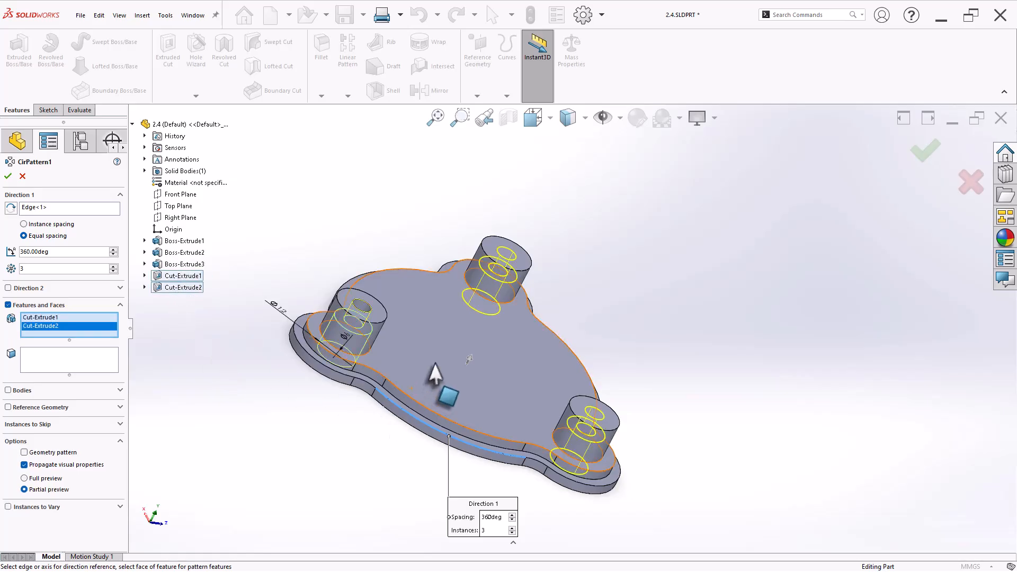
middle_click_drag(431, 370, 373, 349)
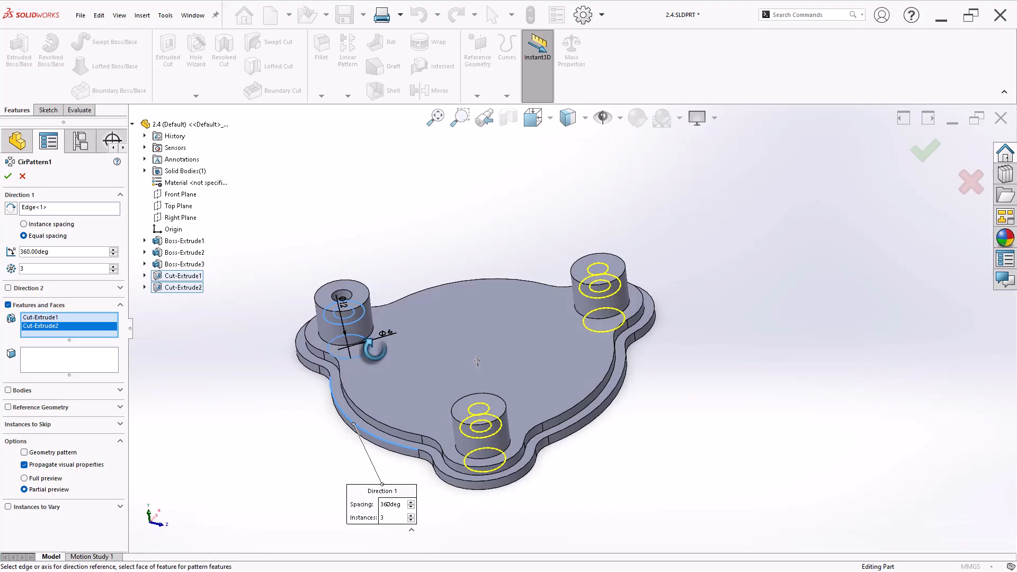
left_click(8, 176)
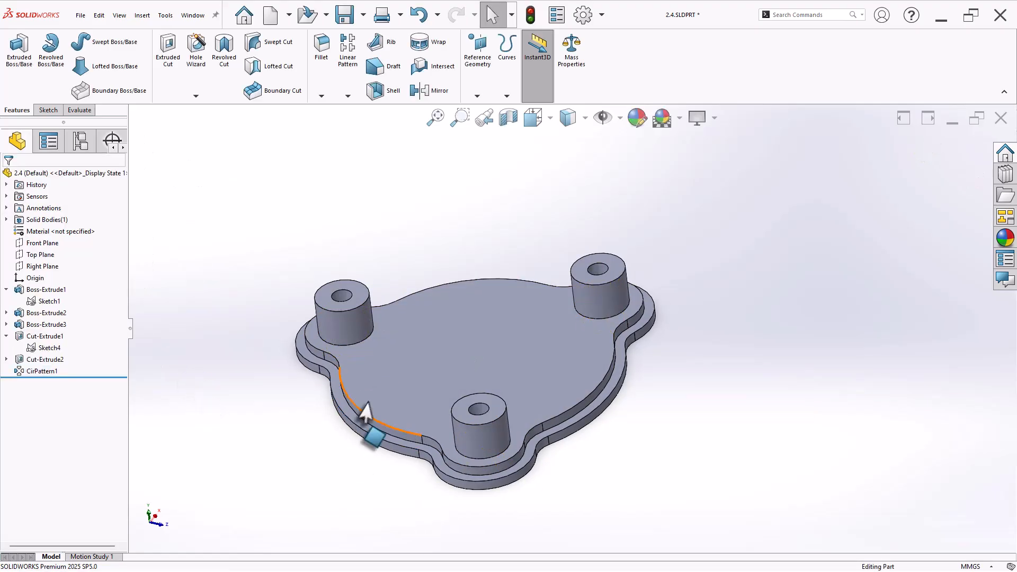
Step: Set the isometric view and calculate the finished part's mass properties
key("ctrl+7")
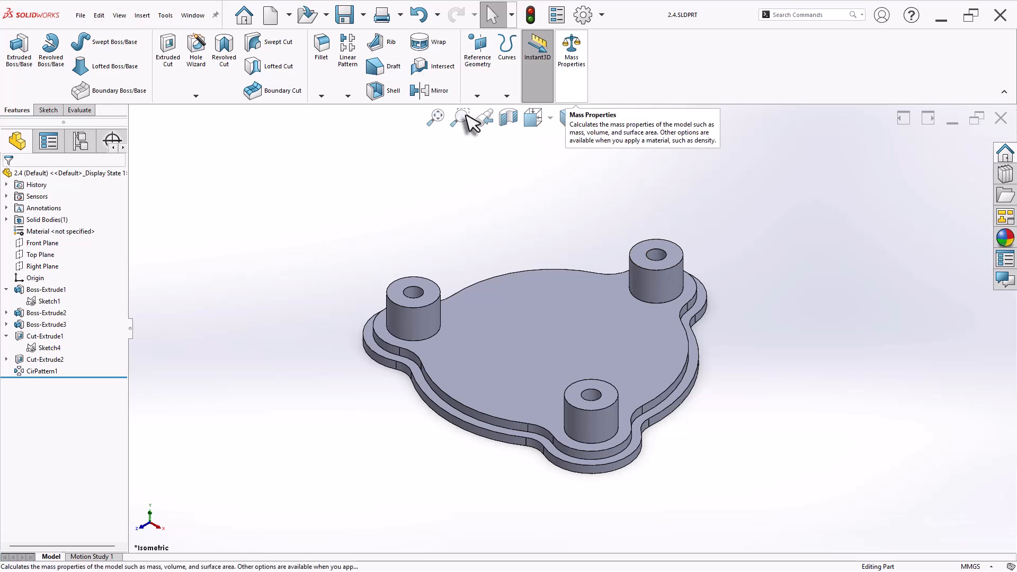
left_click(77, 110)
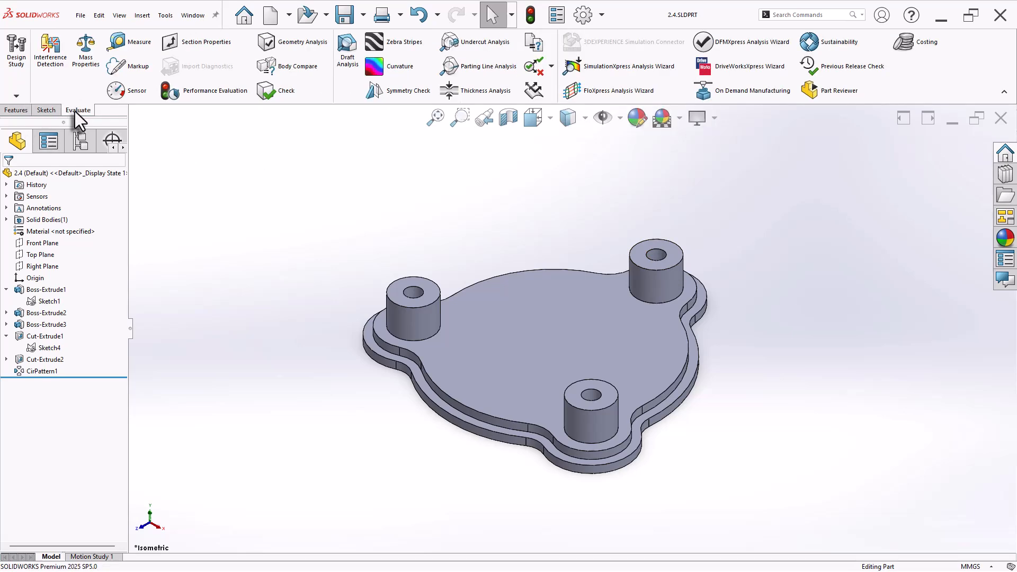
left_click(84, 65)
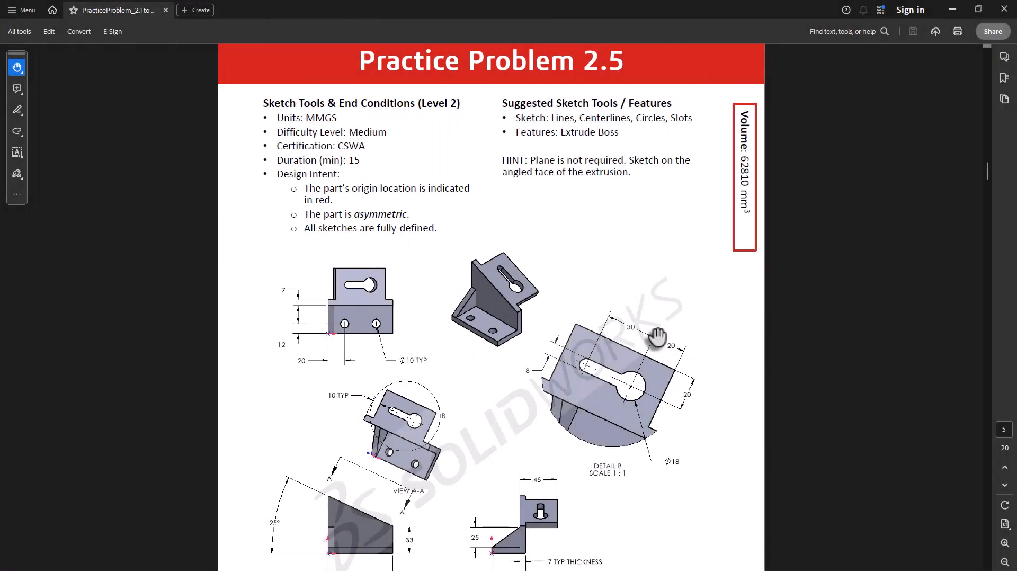
Step: Examine the Practice Problem 2.5 drawing in the PDF viewer for the angled bracket's views and dimensions
scroll(680, 429, "down", 3)
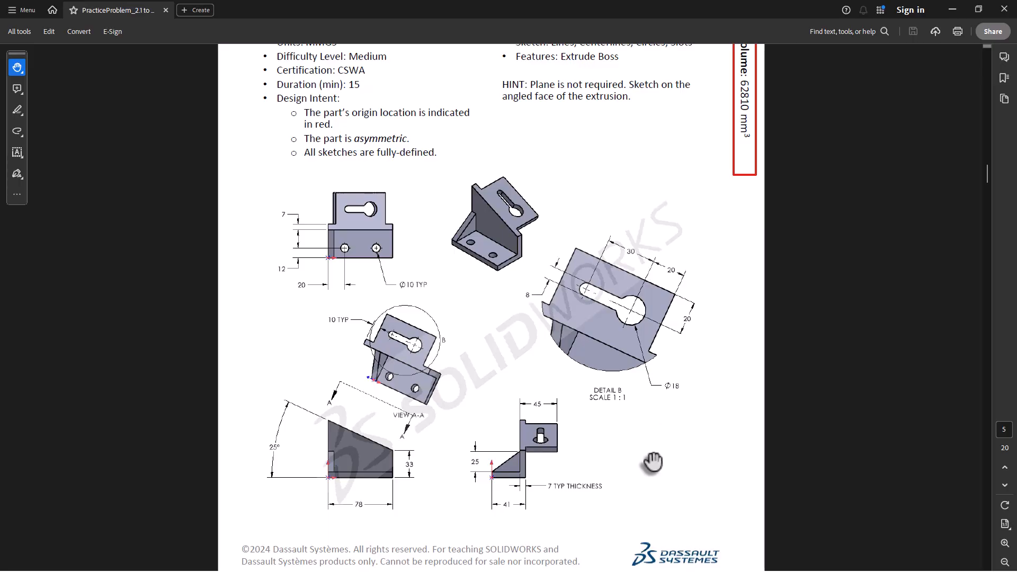
scroll(653, 462, "down", 1)
left_click(1005, 544)
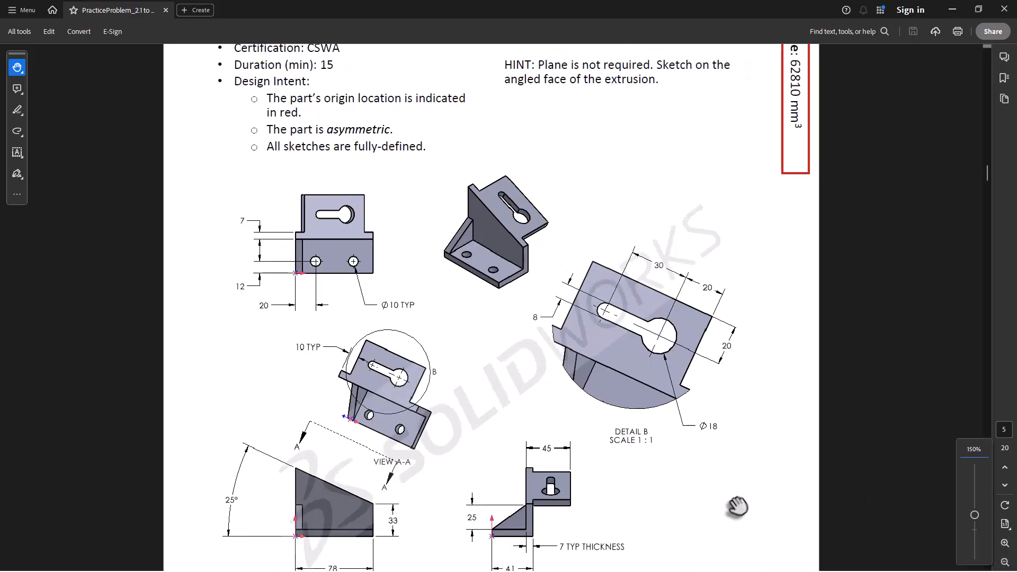
scroll(734, 500, "down", 2)
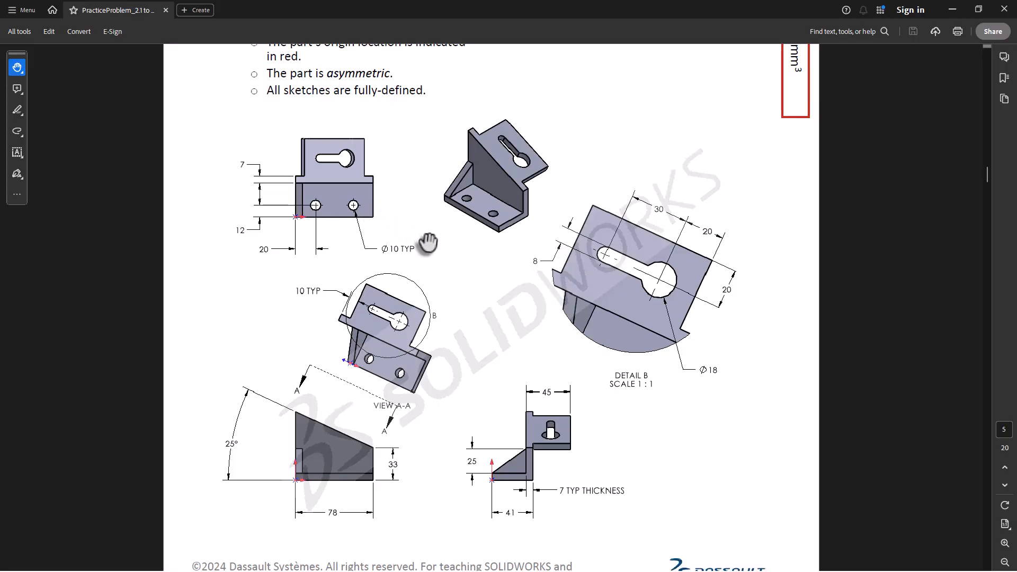
scroll(429, 243, "up", 1)
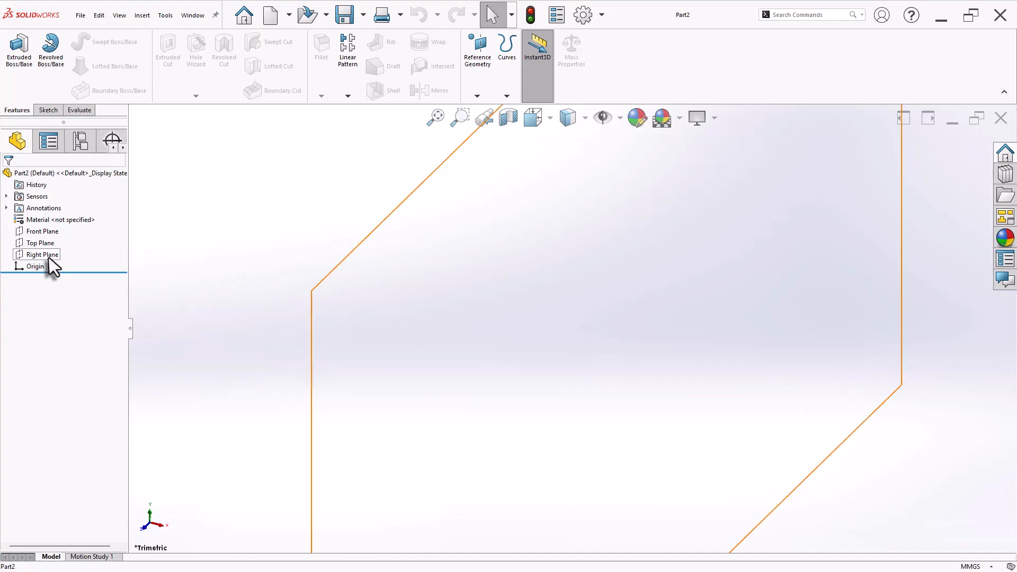
Step: In the new SOLIDWORKS part, sketch a 41 mm horizontal line on the Right Plane, extending left from the origin
left_click(50, 255)
left_click(61, 244)
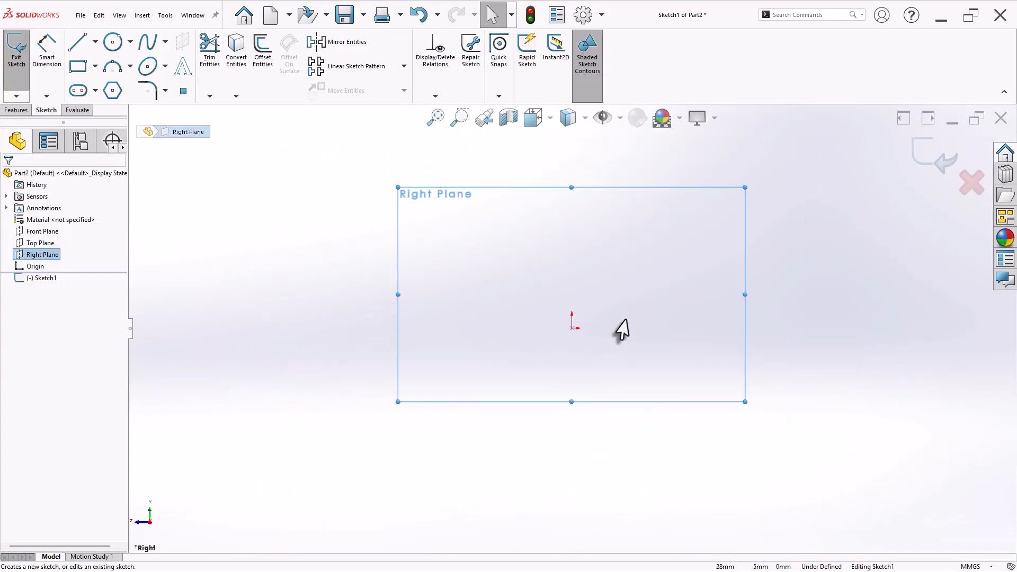
left_click(78, 42)
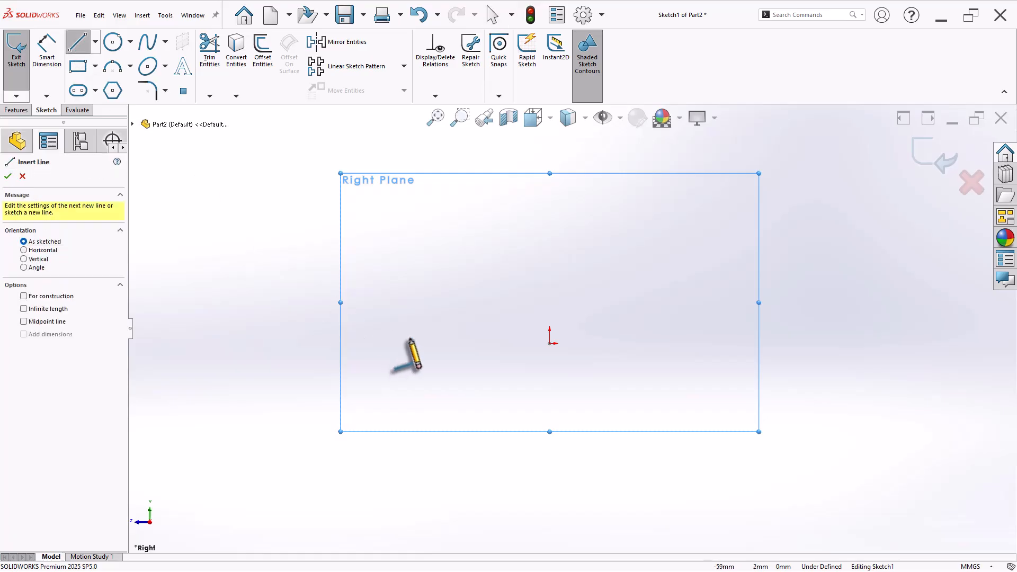
left_click(549, 343)
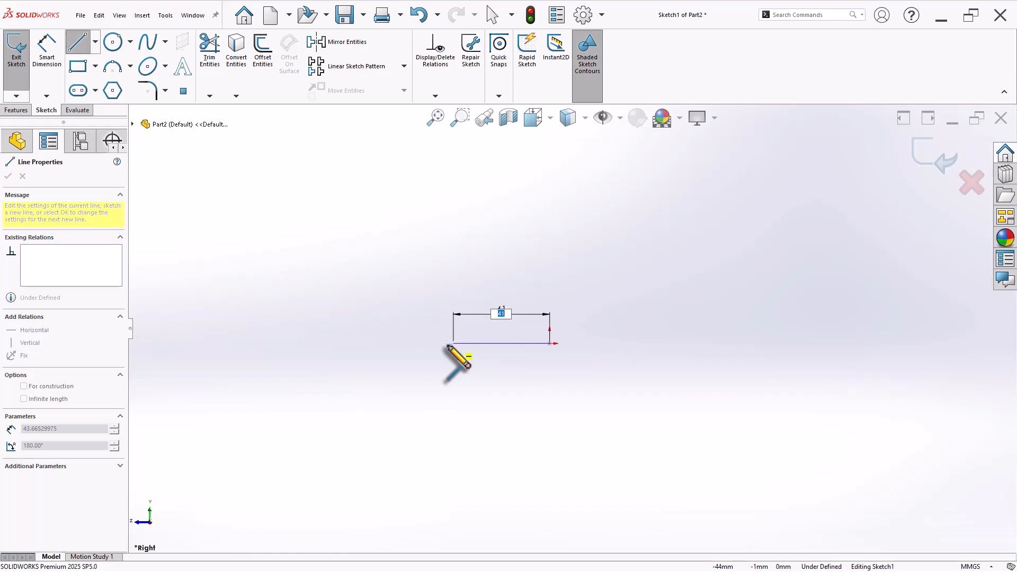
key("Return")
key("Escape")
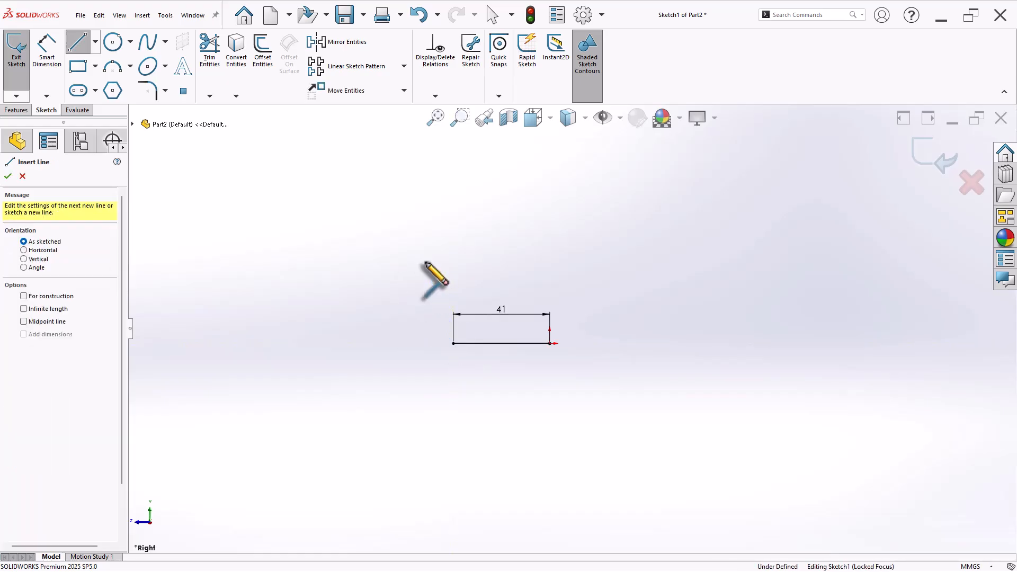
Step: Sketch a 31 mm vertical line up from the origin and a 7 mm horizontal line leftward from its top end
left_click(549, 343)
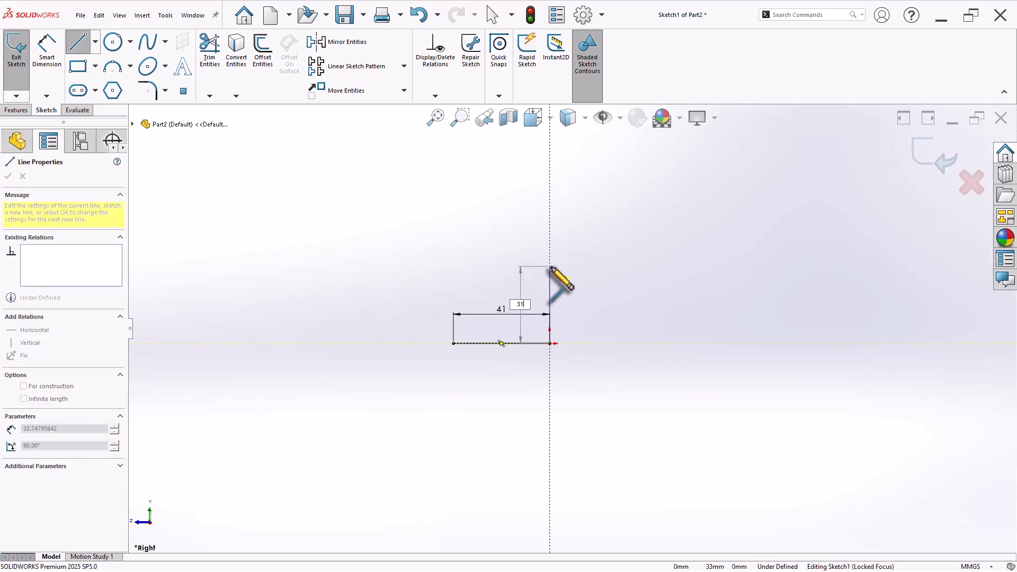
type("31")
key("Return")
key("Escape")
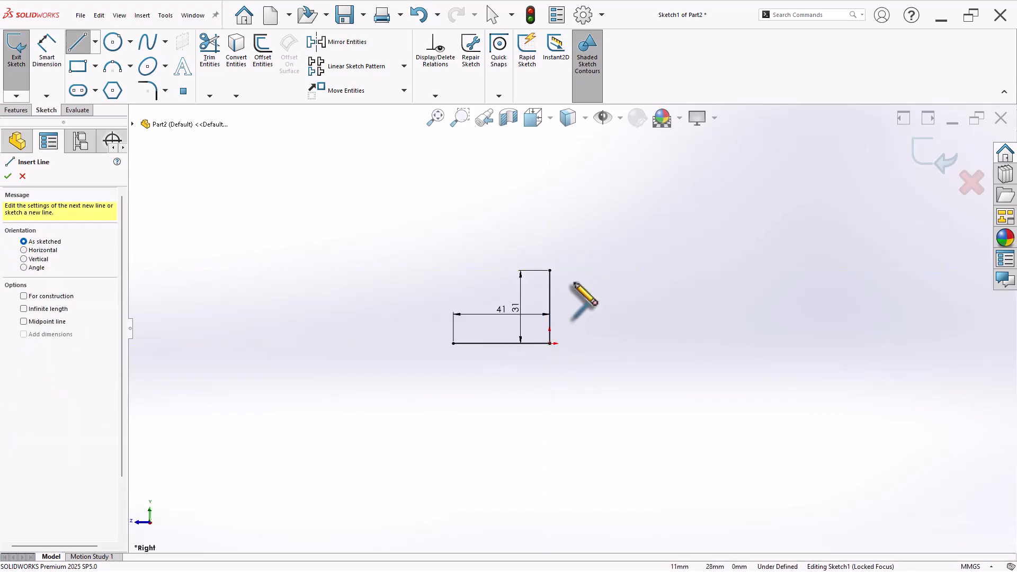
scroll(541, 285, "down", 3)
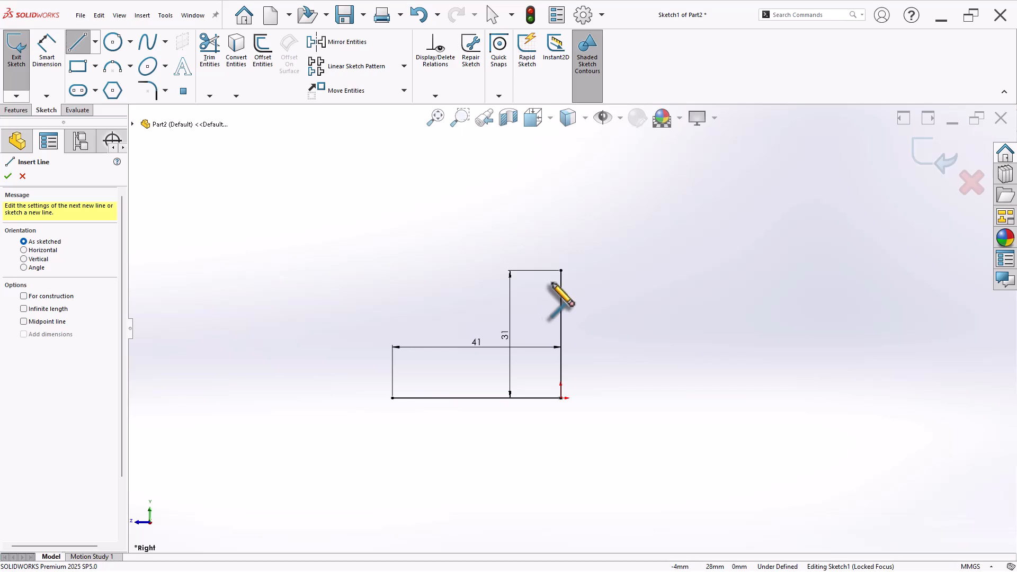
left_click(561, 271)
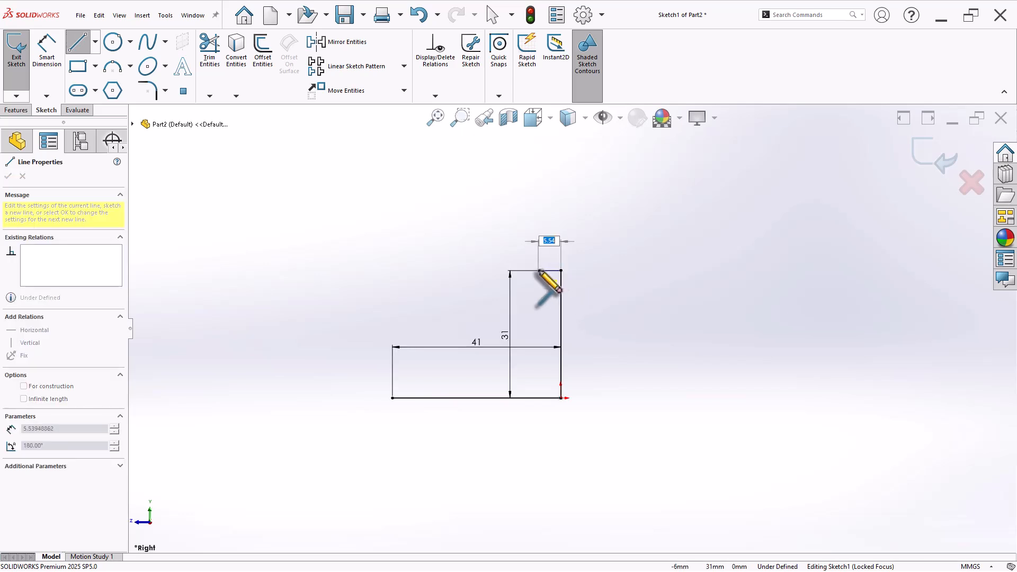
key("Return")
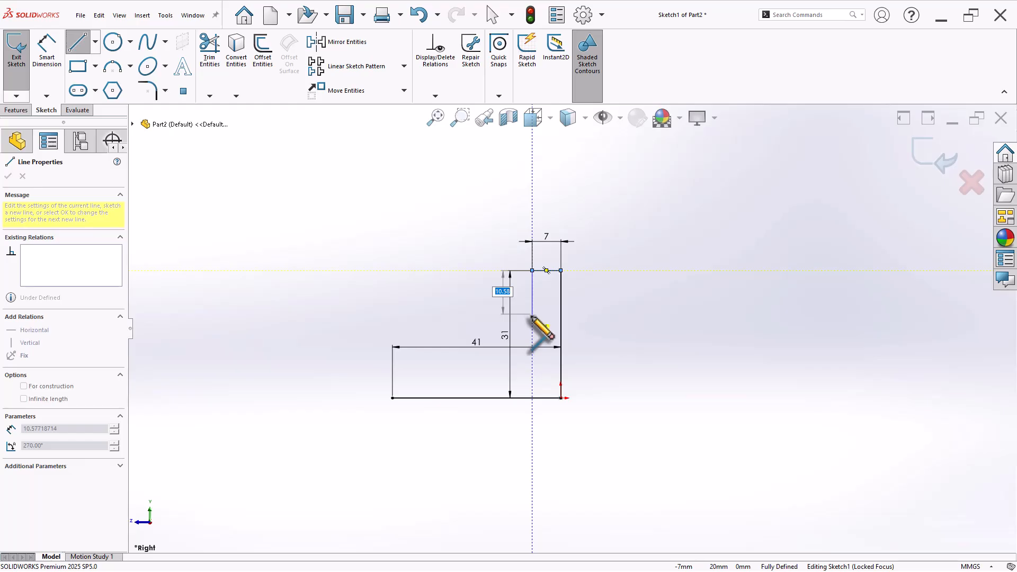
Step: Close the L-shaped profile with an inner vertical line, an inner horizontal line and a left end line about 7.5 mm high
left_click(533, 367)
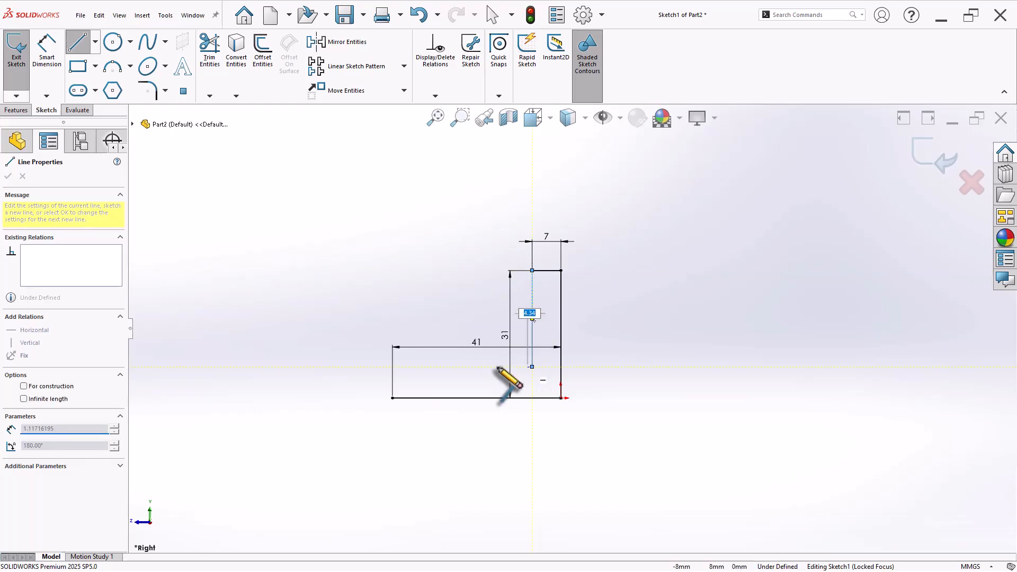
left_click(393, 367)
left_click(392, 398)
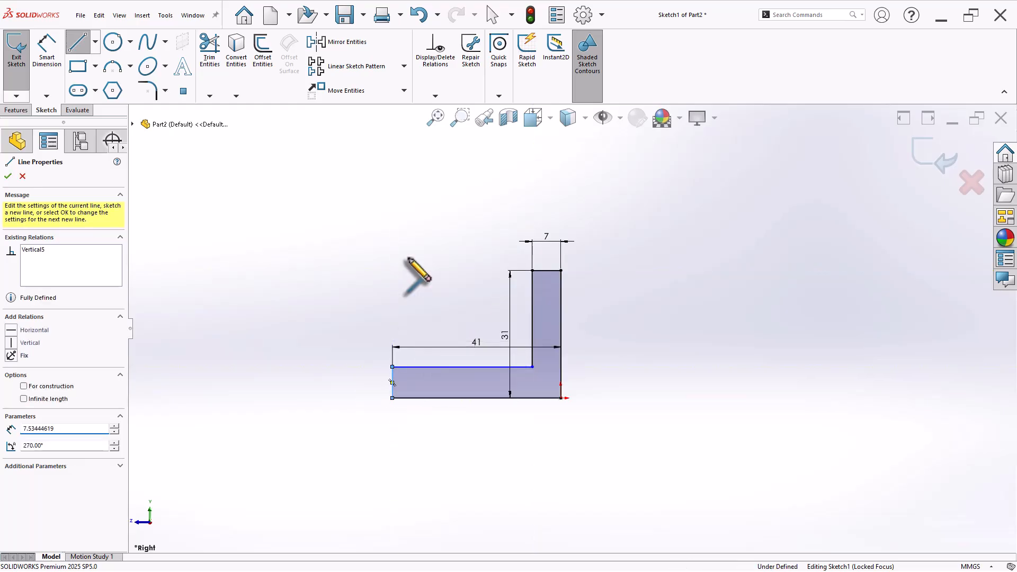
key("Escape")
key("Escape")
Step: Move the 31 mm dimension to the right of the profile and the 41 mm dimension below it
left_click_drag(517, 352, 653, 339)
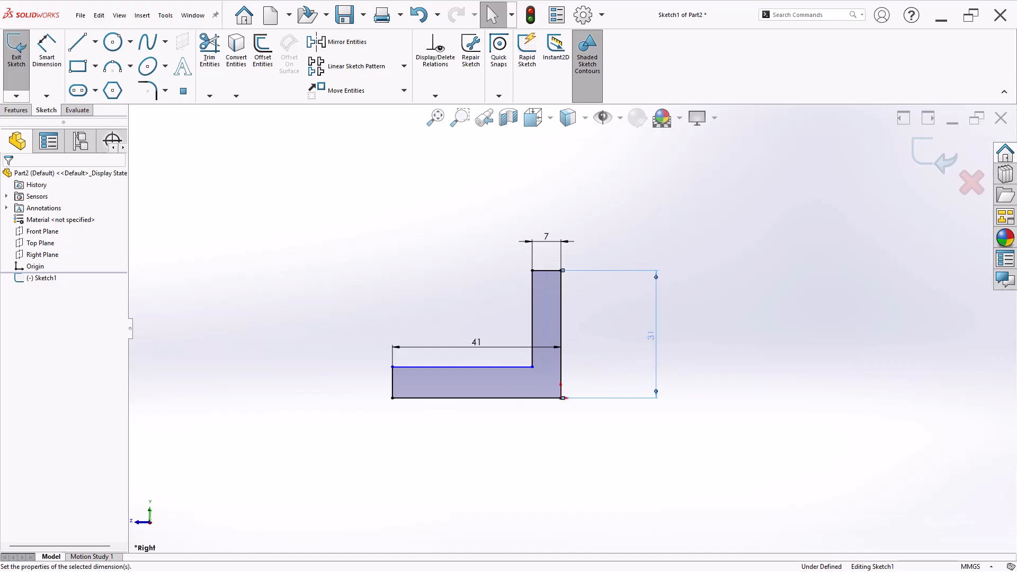
left_click_drag(476, 342, 478, 455)
left_click(325, 395)
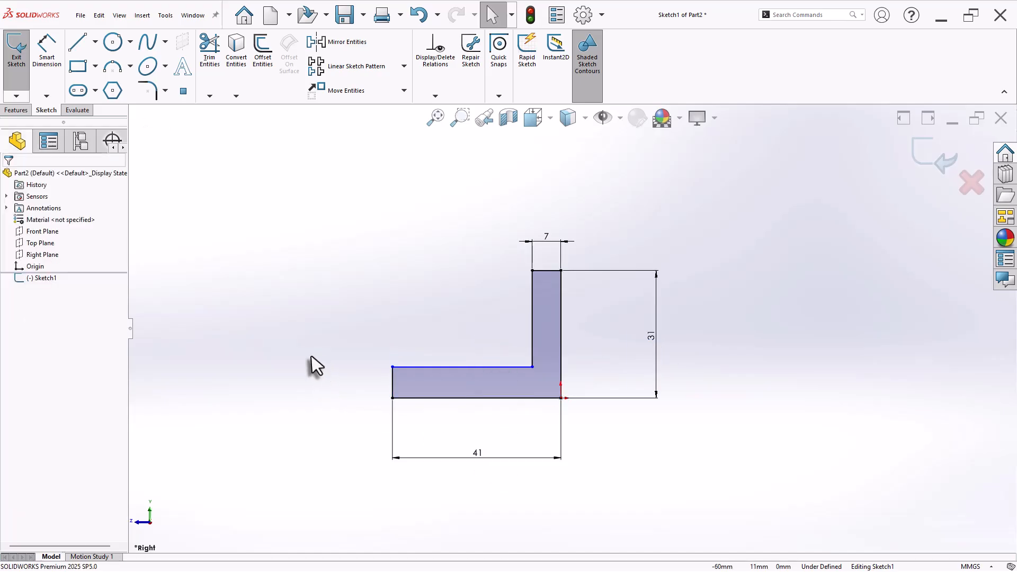
Step: Make the horizontal leg's left end line equal in length to the vertical leg's top line
left_click(392, 383)
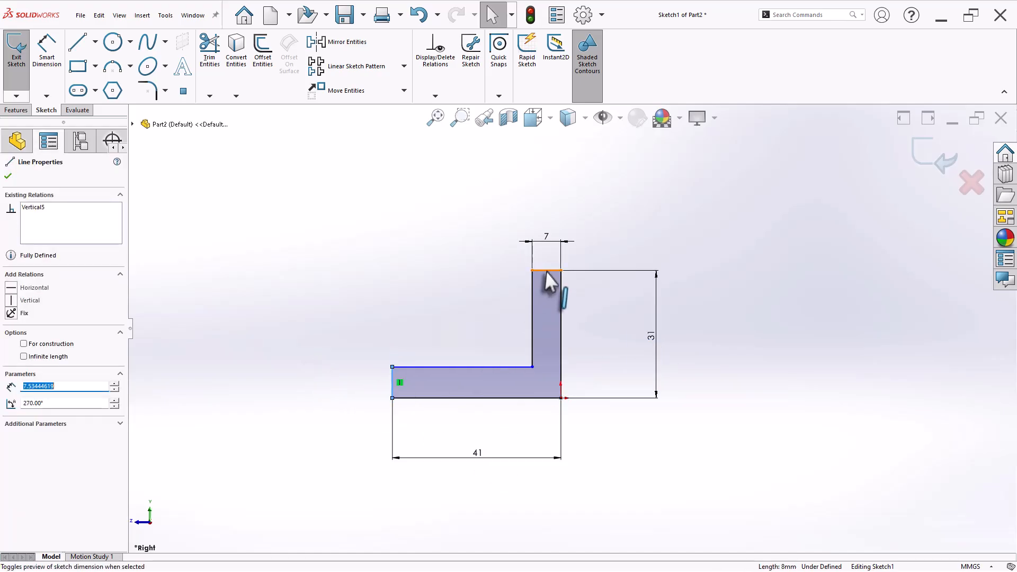
left_click(548, 271, "ctrl")
left_click(660, 222)
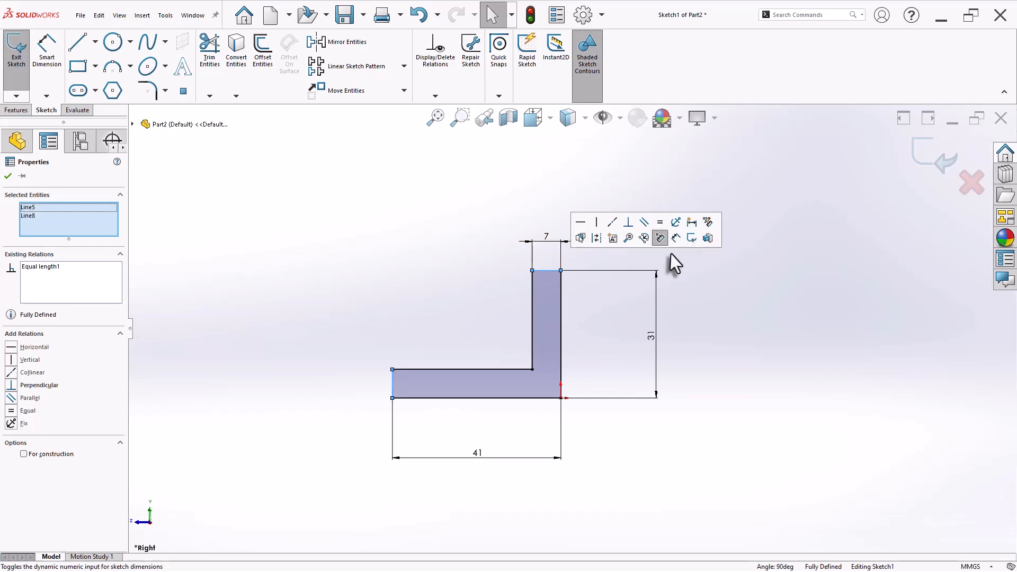
left_click(706, 357)
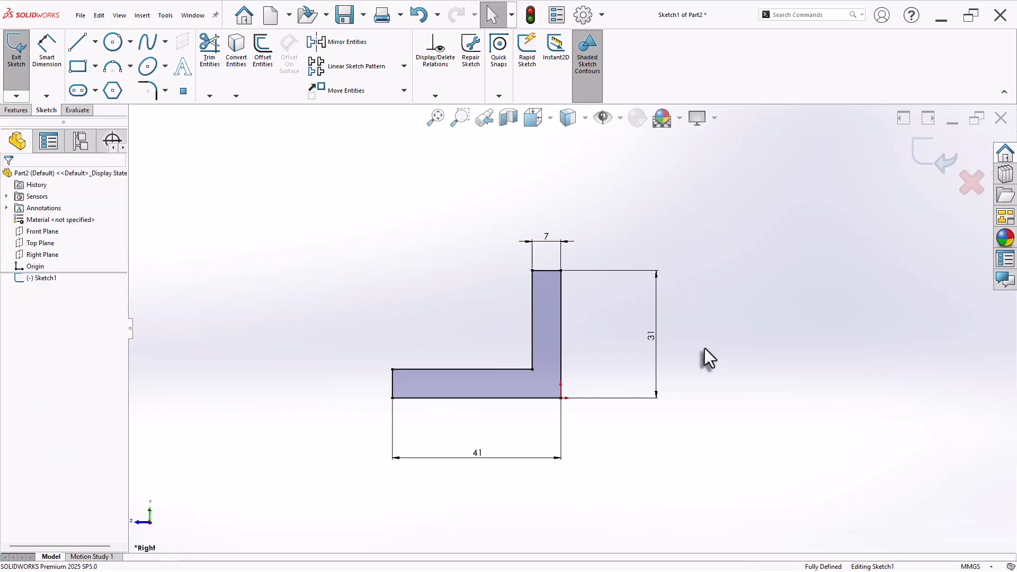
Step: Extrude the L-shaped profile 78 mm
left_click(18, 110)
left_click(19, 68)
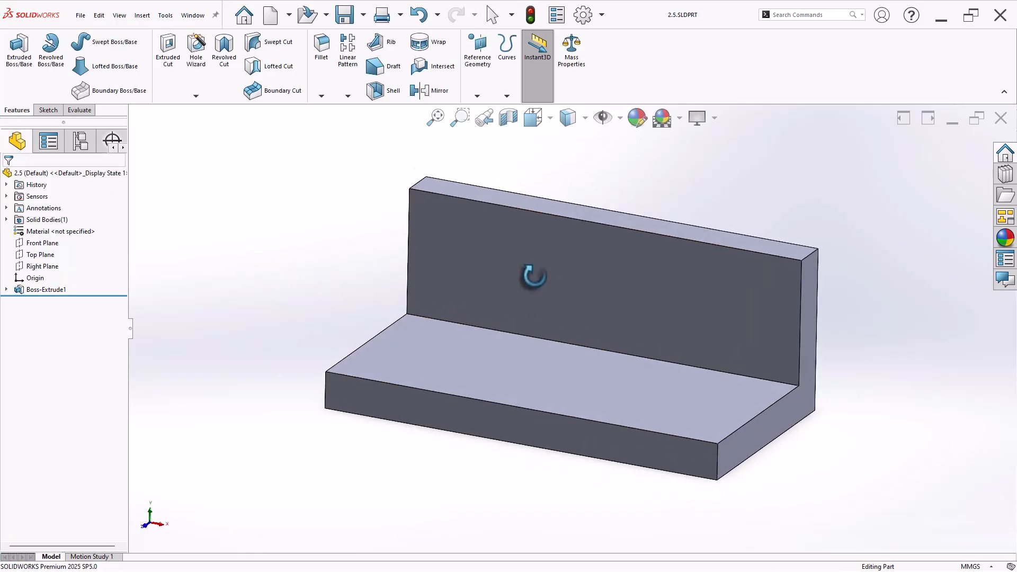
Step: Start a sketch on the front face of the vertical wall and convert its top edge into a sketch line
left_click(586, 272)
left_click(618, 253)
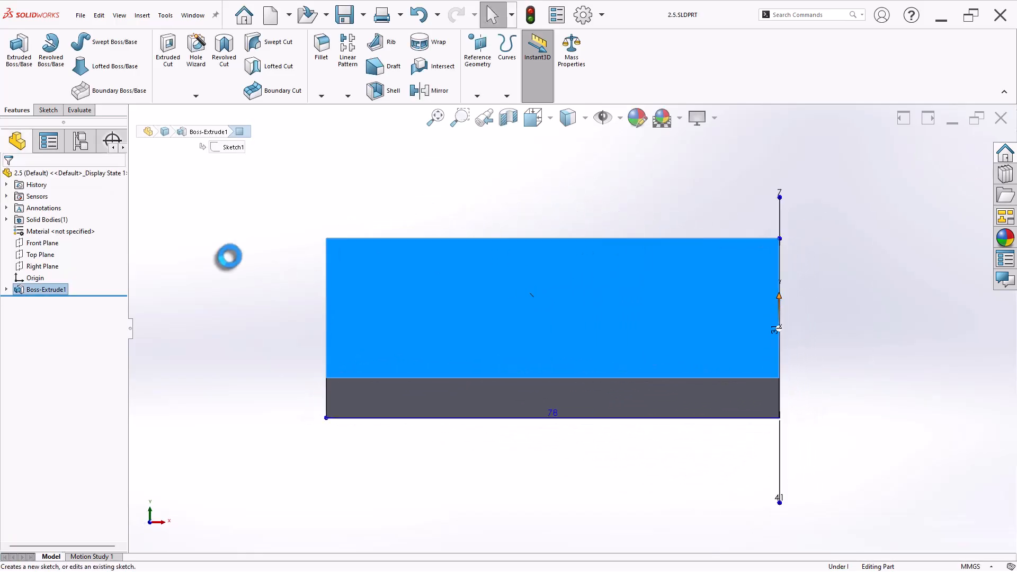
scroll(657, 227, "up", 3)
scroll(692, 212, "down", 2)
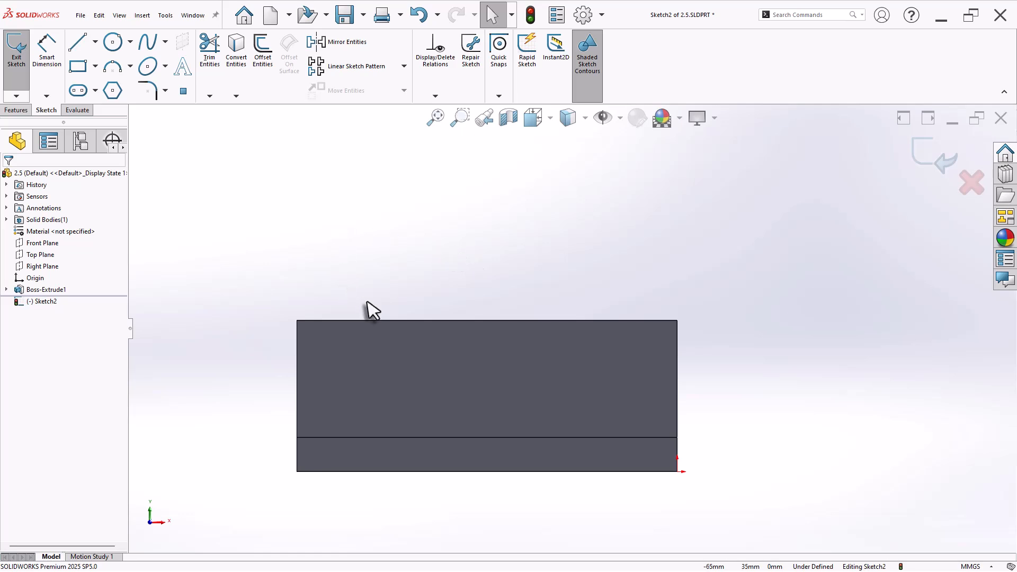
left_click(420, 320)
left_click(236, 51)
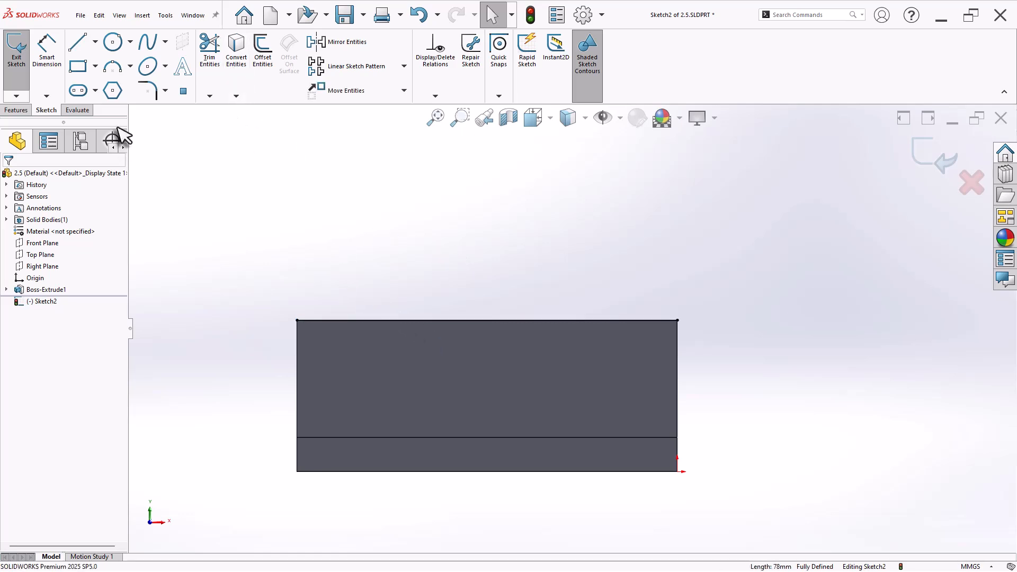
Step: Sketch a vertical line up from the wall's top-left corner and a sloped line about 83 mm long down to its top-right corner
left_click(77, 46)
left_click(296, 320)
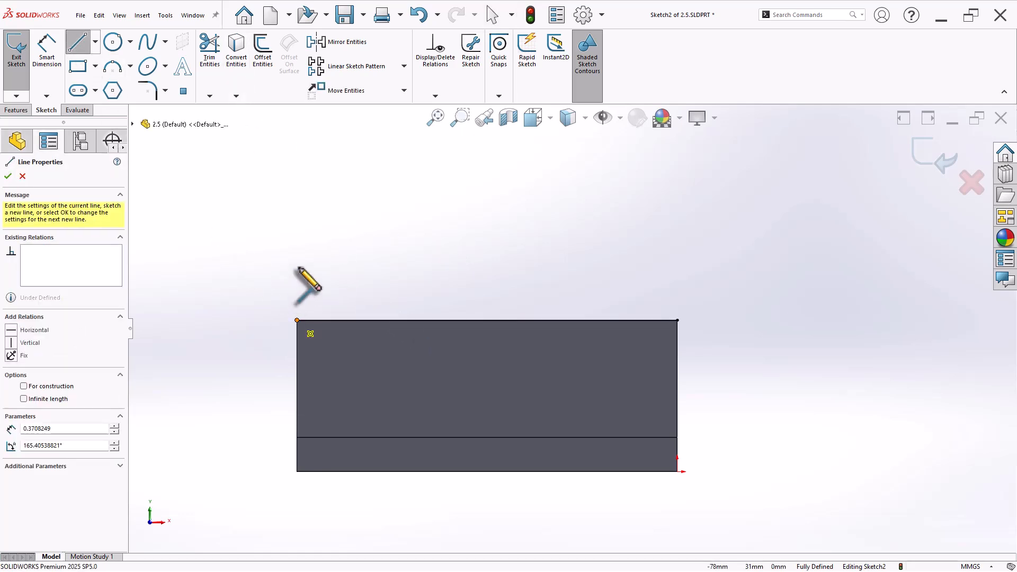
left_click(297, 183)
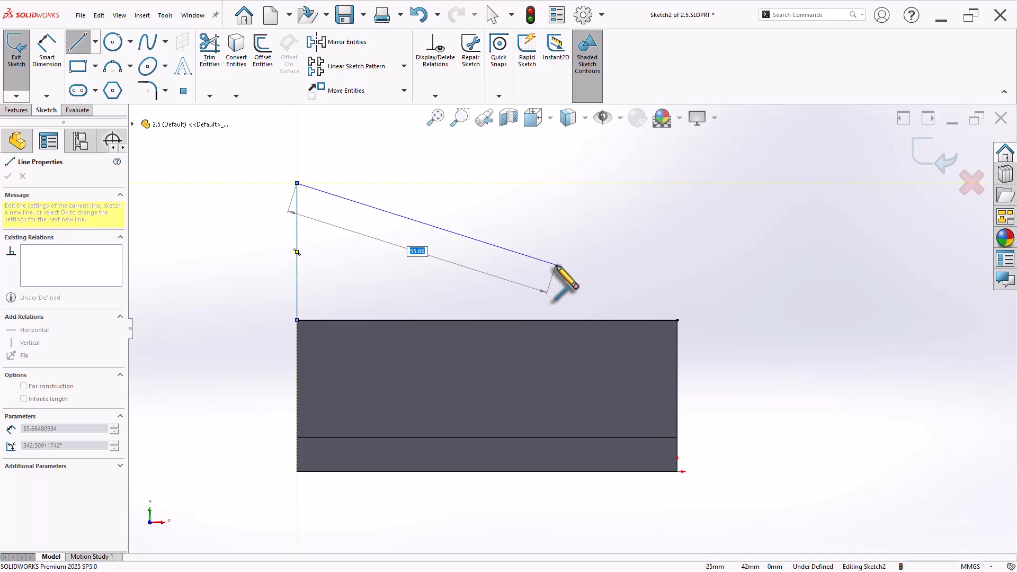
left_click(678, 320)
right_click(640, 228)
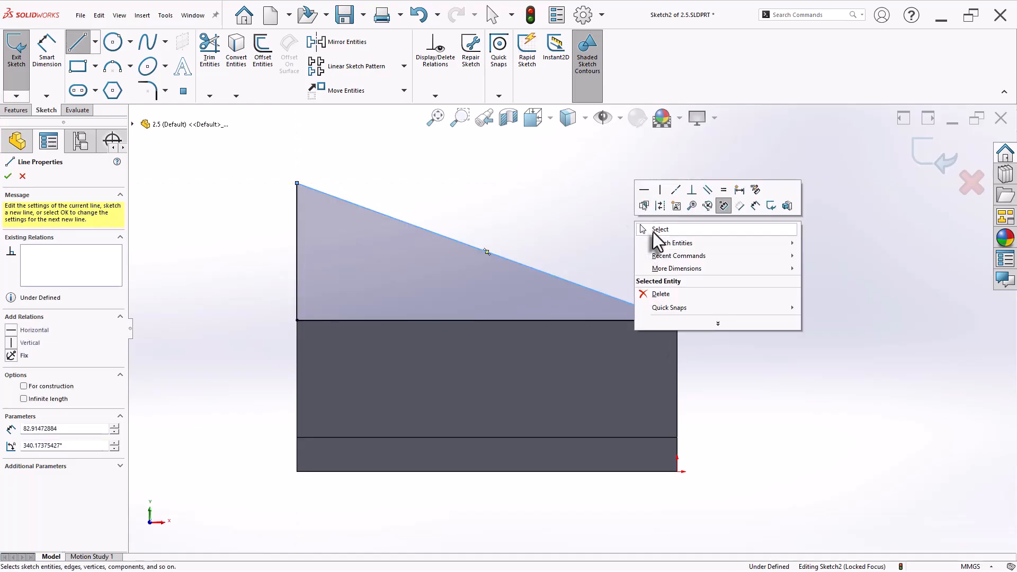
left_click(653, 230)
Step: Dimension the angle between the sloped line and the wall's top edge at 25 degrees
key("d")
left_click(583, 288)
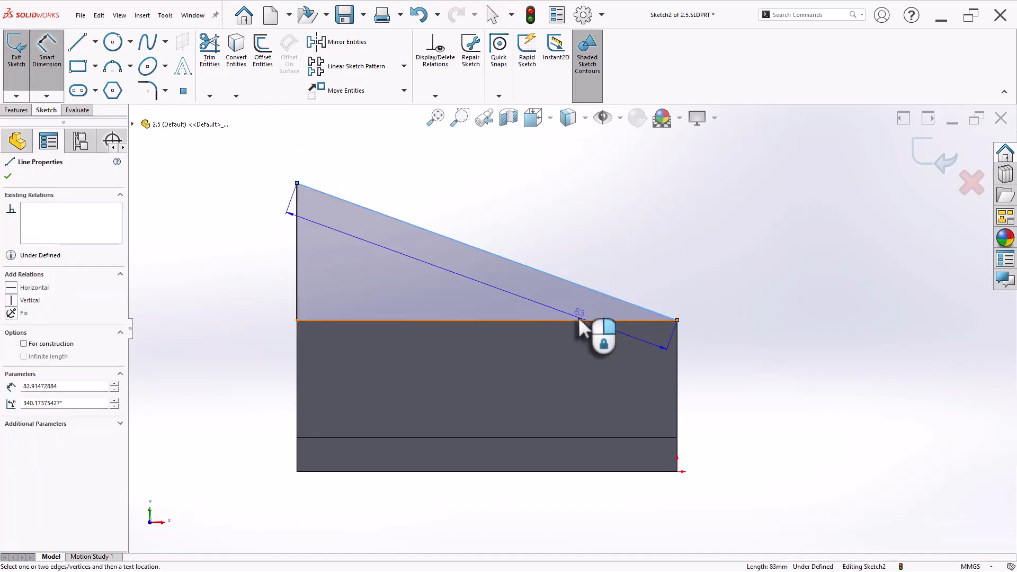
left_click(581, 320)
left_click(530, 301)
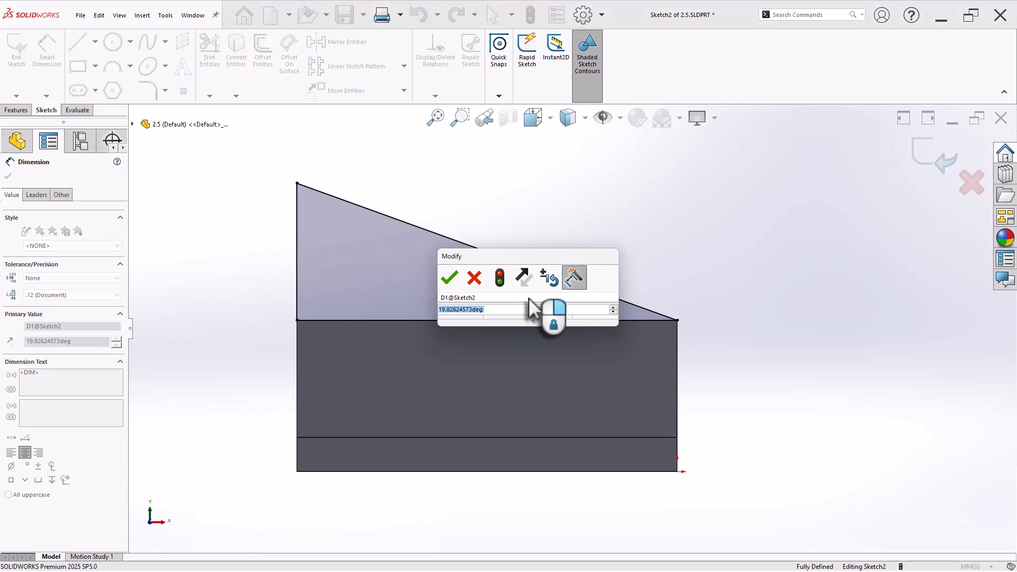
type("25")
key("Return")
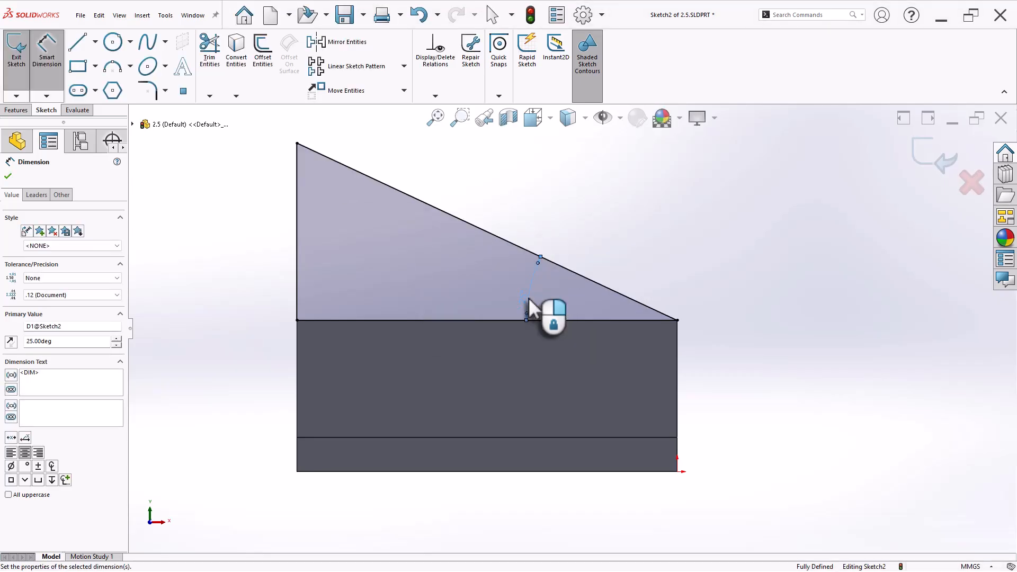
key("Escape")
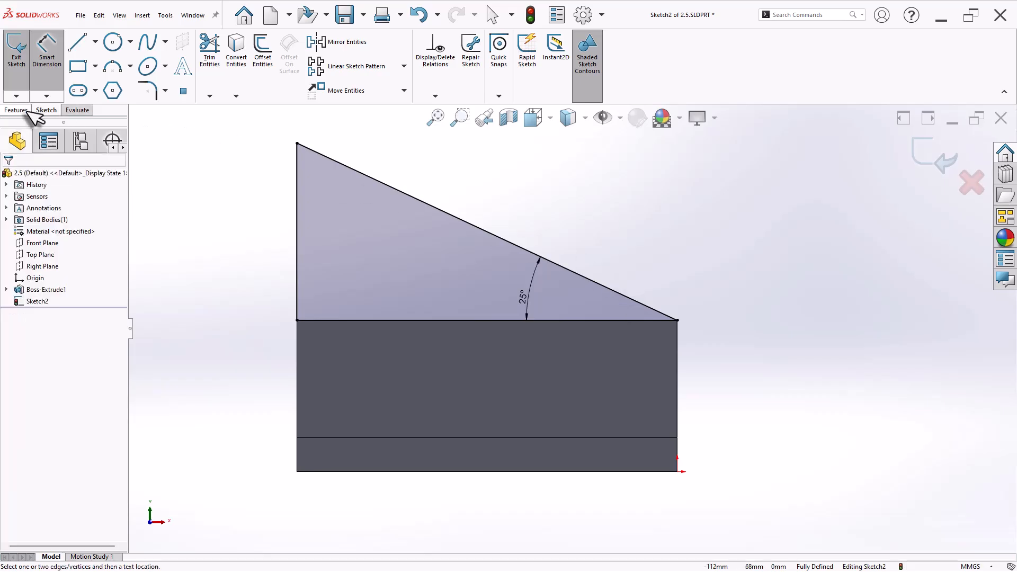
Step: Extrude the triangular profile 7 mm in the reversed direction, merged with the wall
left_click(22, 110)
left_click(19, 49)
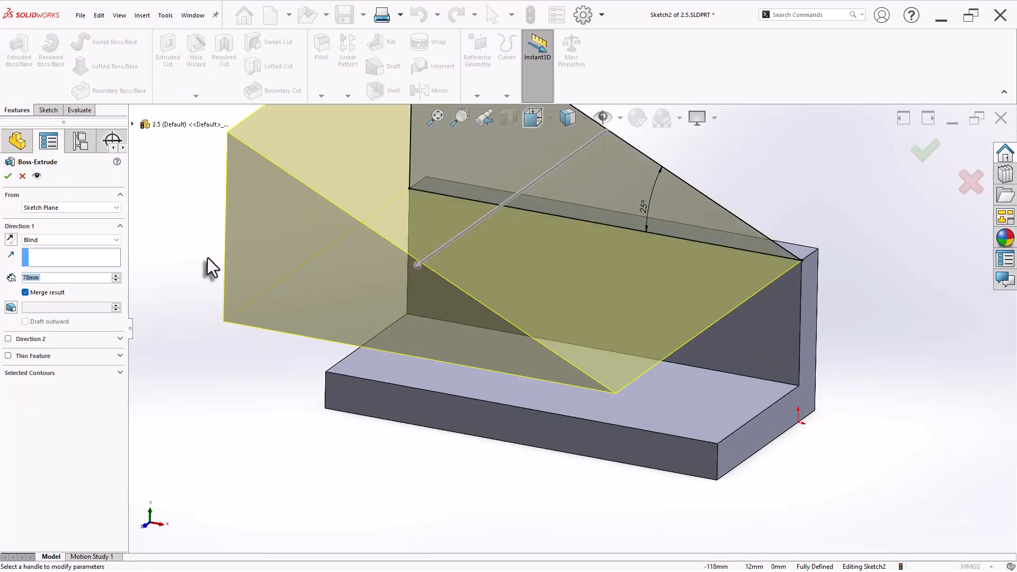
left_click(11, 240)
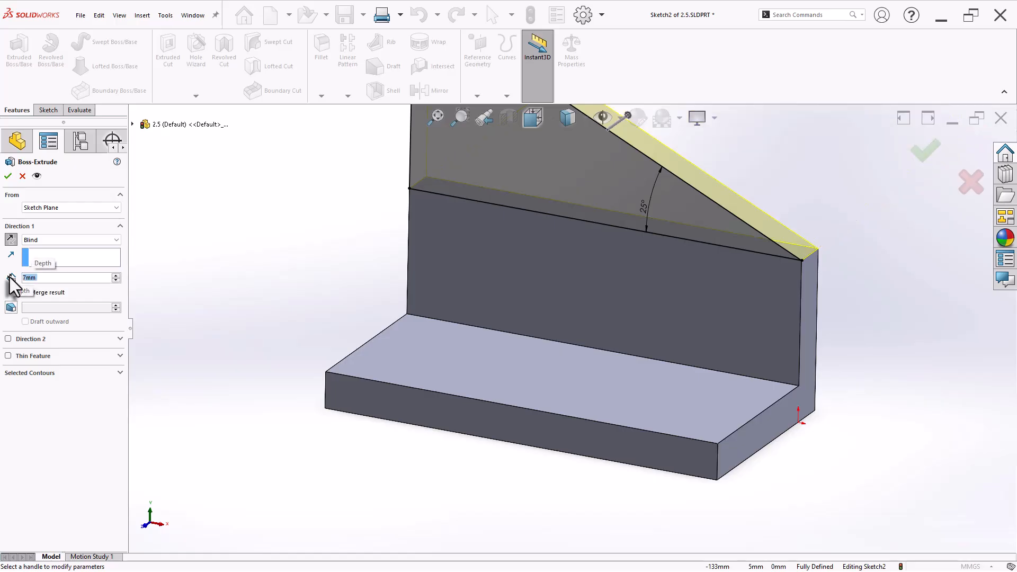
key("Return")
Step: On the L-shaped end face at the tall side, sketch a diagonal line from about 17 mm up the wall to the base's upper edge
middle_click_drag(291, 336, 450, 437)
left_click(449, 438)
left_click(500, 409)
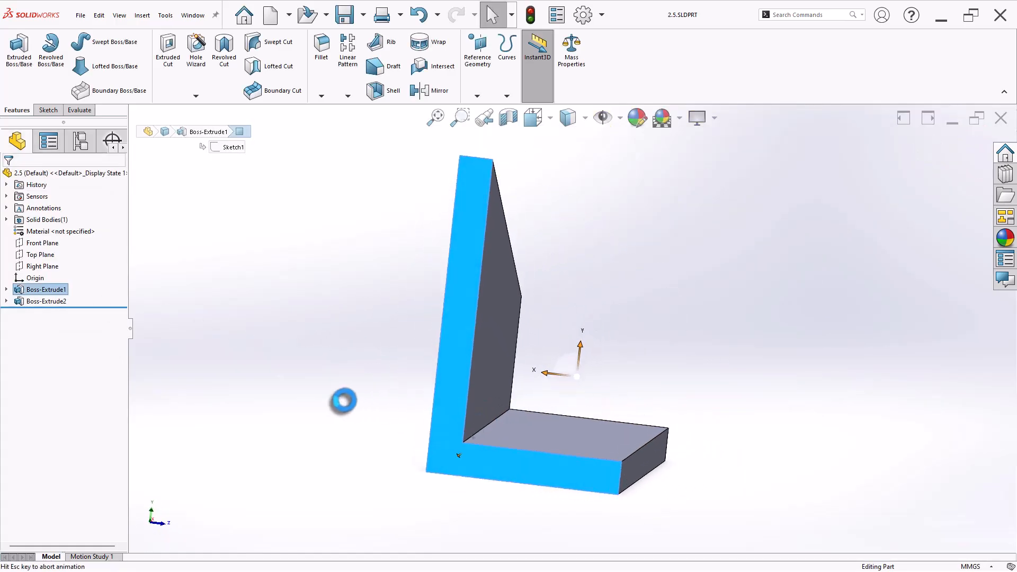
left_click(78, 42)
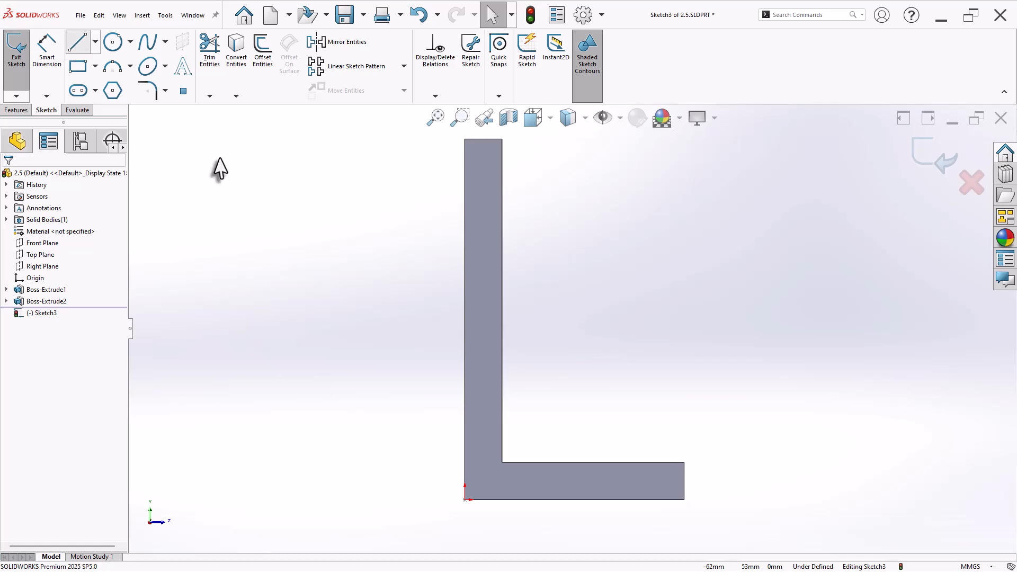
left_click(502, 373)
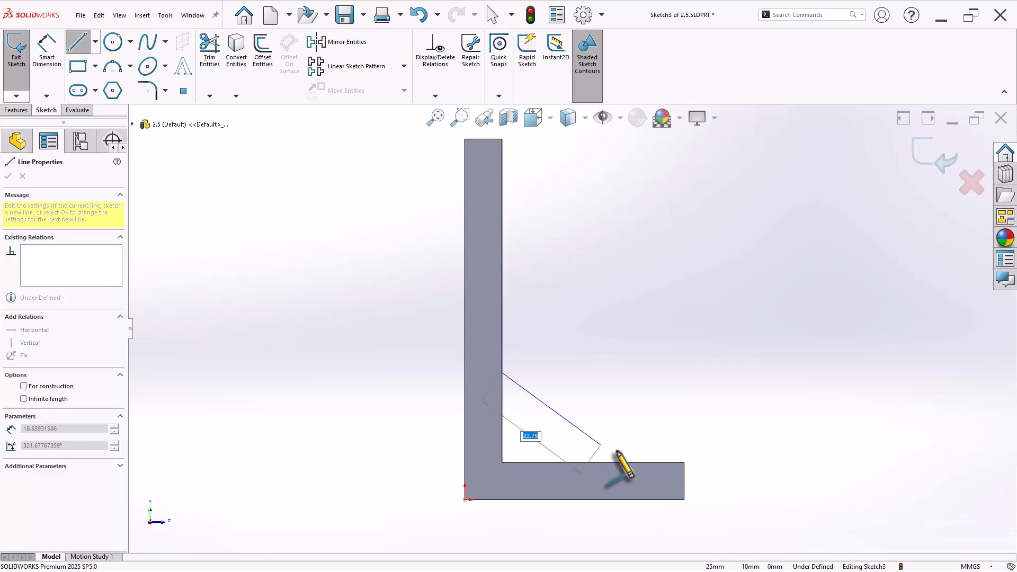
left_click(644, 463)
right_click(624, 344)
left_click(635, 347)
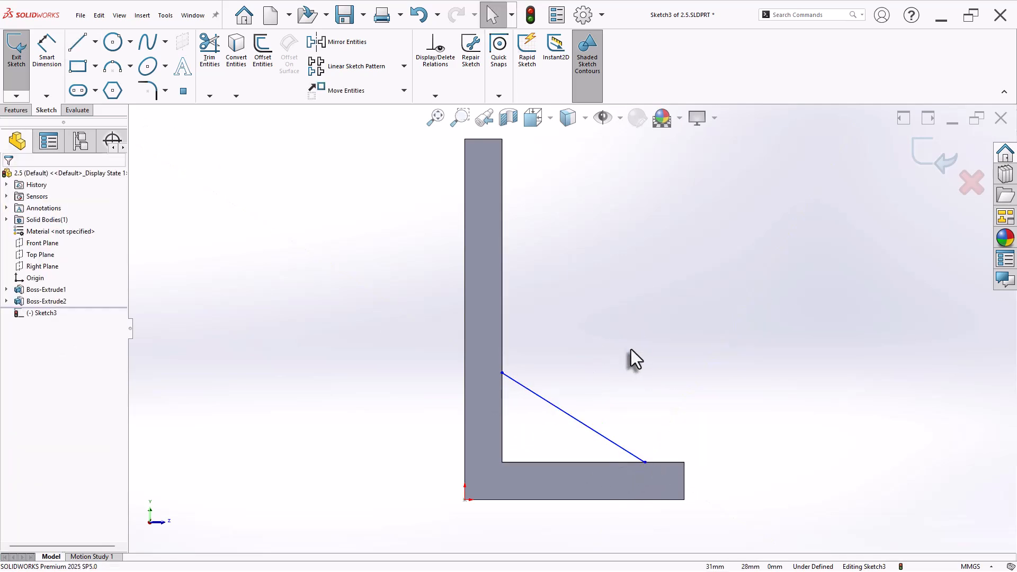
Step: Dimension the diagonal line's upper endpoint at 25 mm above the inner corner
middle_click_drag(631, 349, 603, 362)
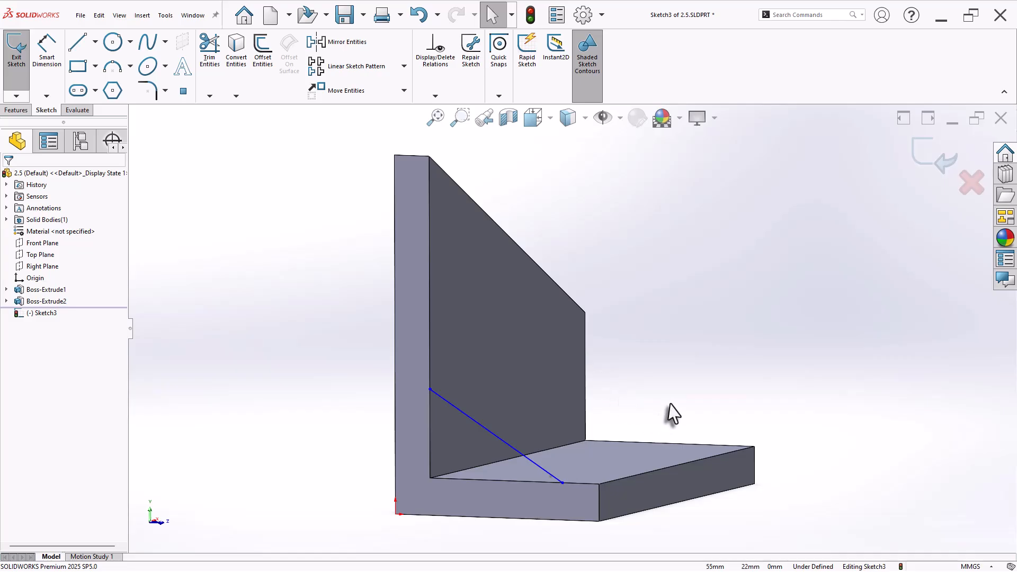
right_click_drag(671, 403, 667, 339)
left_click(430, 389)
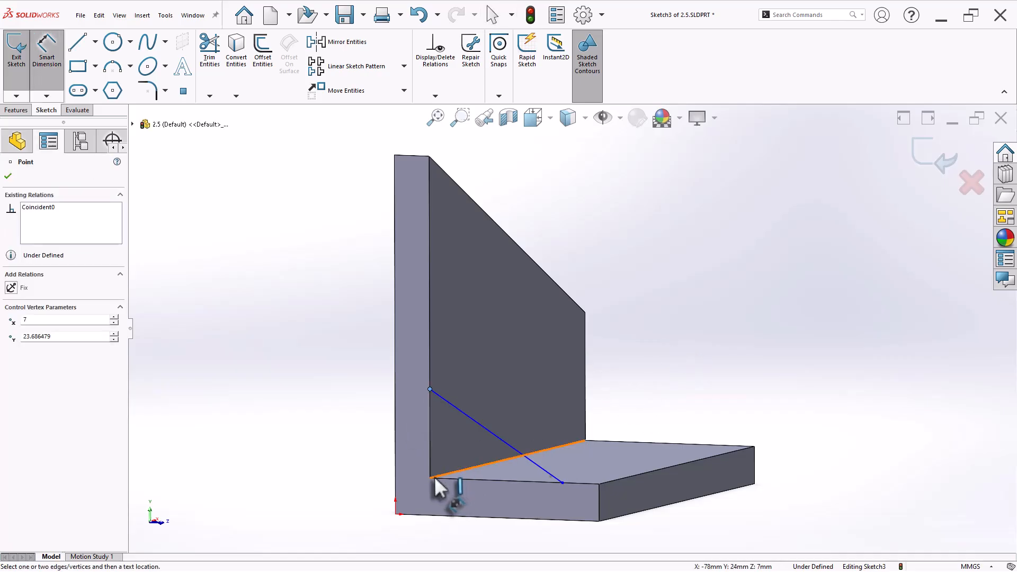
left_click(430, 478)
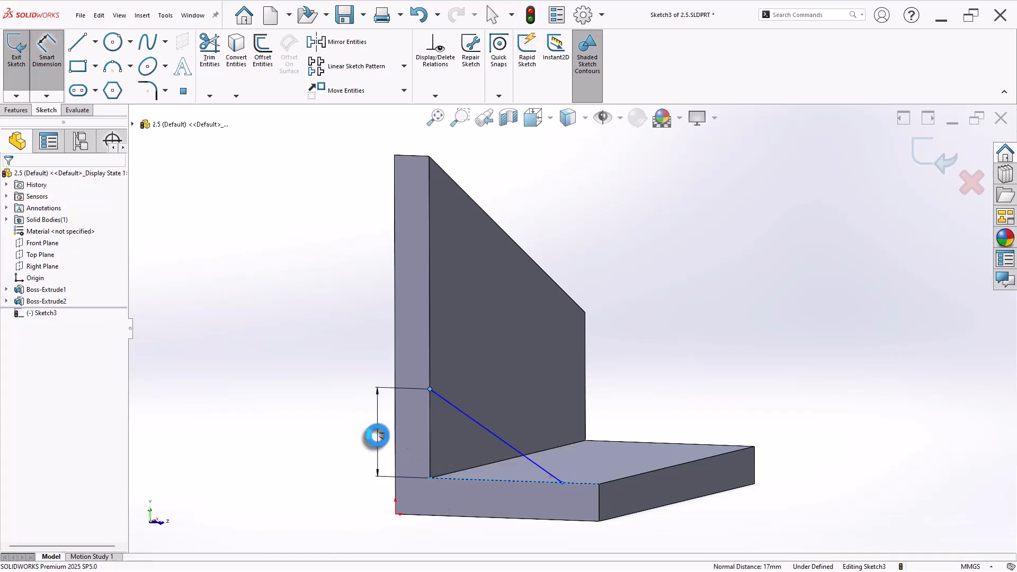
left_click(377, 435)
type("25")
key("Return")
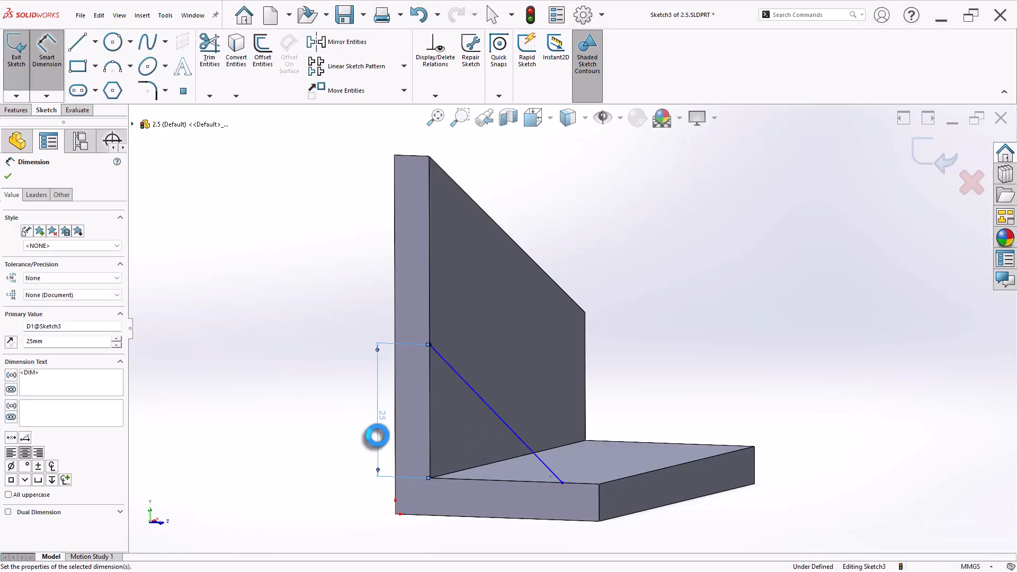
right_click(245, 385)
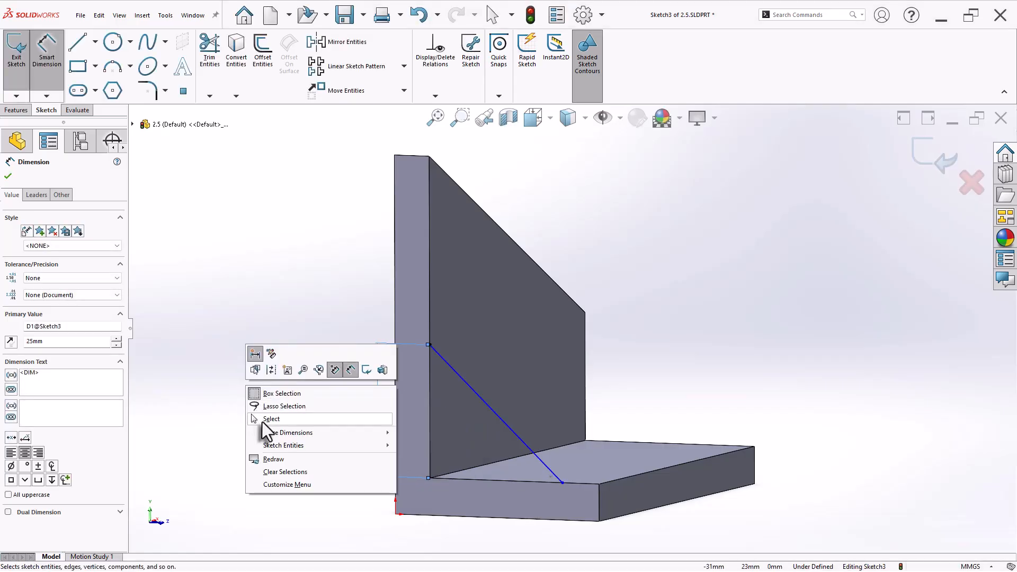
left_click(260, 418)
Step: Make the diagonal line's lower endpoint coincident with the outer upper corner of the base
key("space")
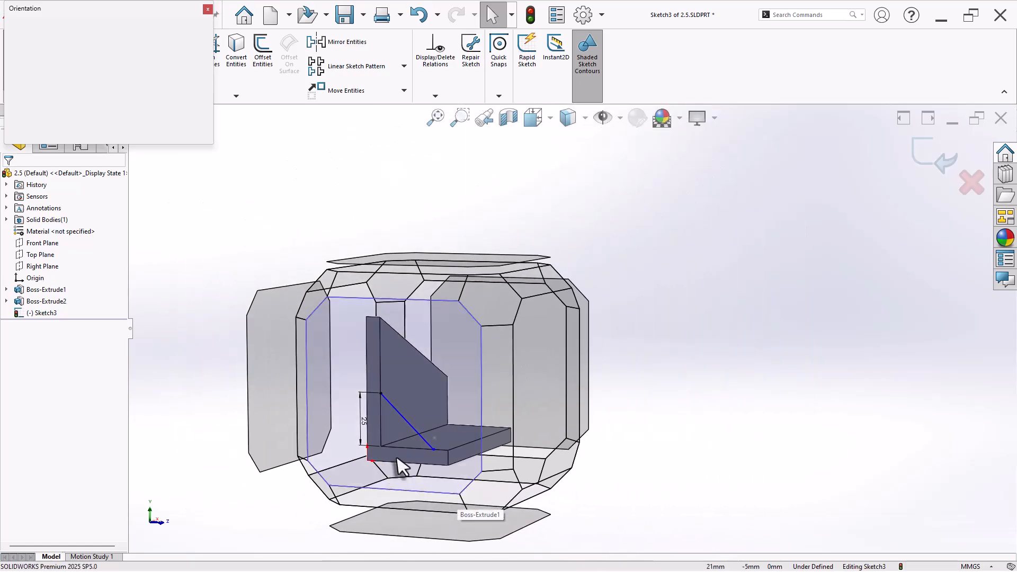
left_click(350, 429)
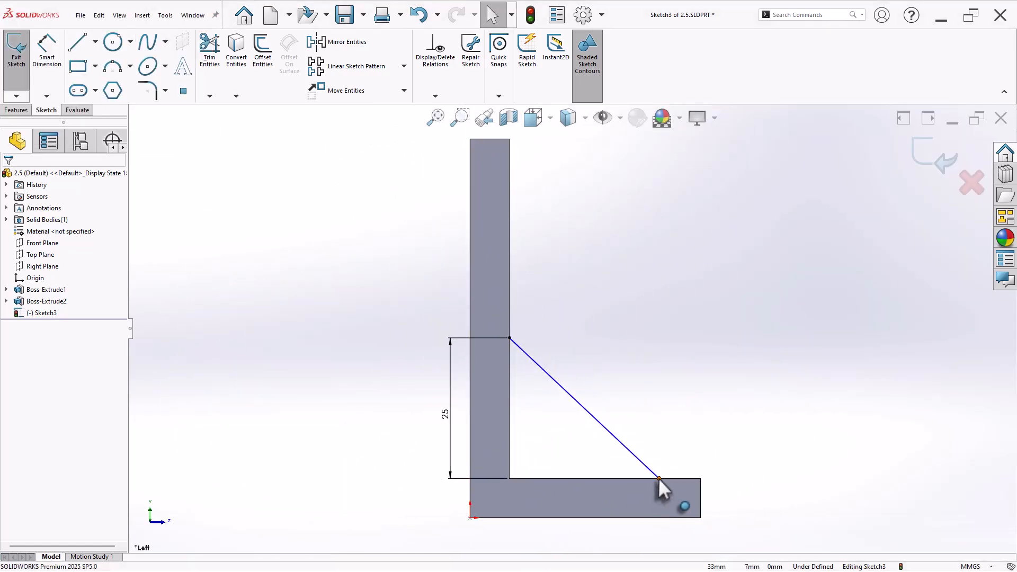
left_click(659, 478)
left_click_drag(660, 479, 730, 467)
left_click(685, 397)
left_click(708, 492)
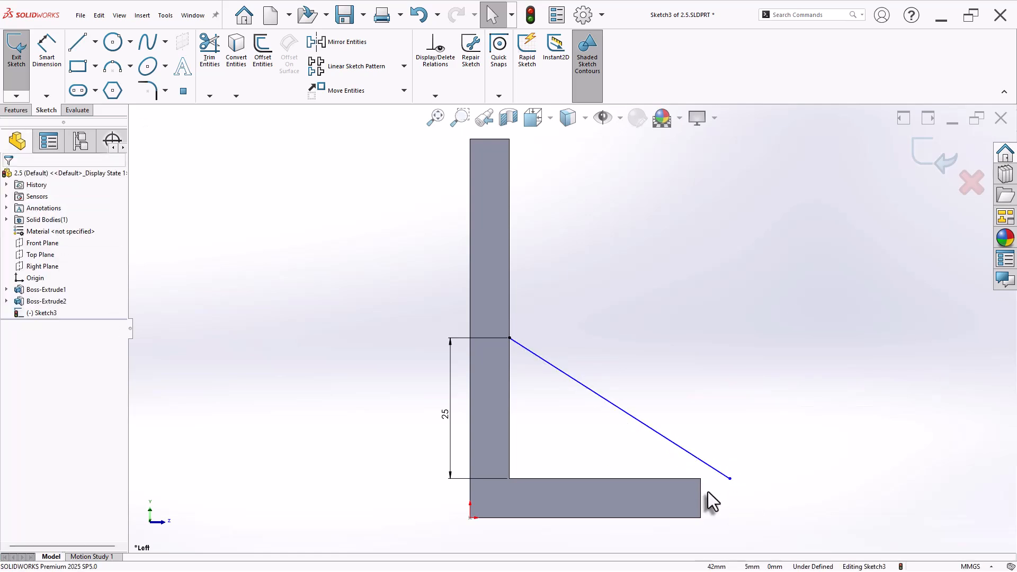
left_click(730, 479, "ctrl")
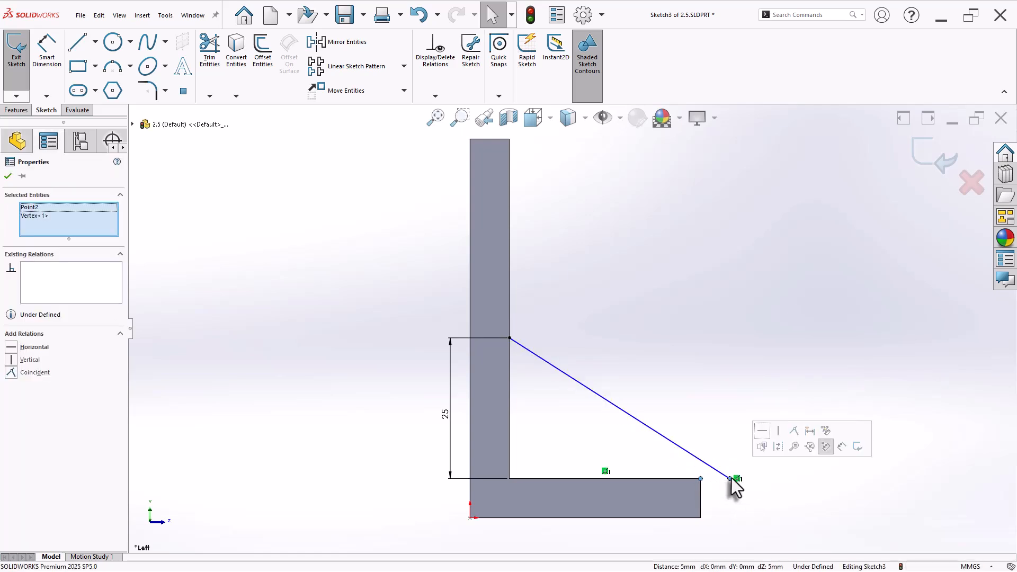
left_click(793, 431)
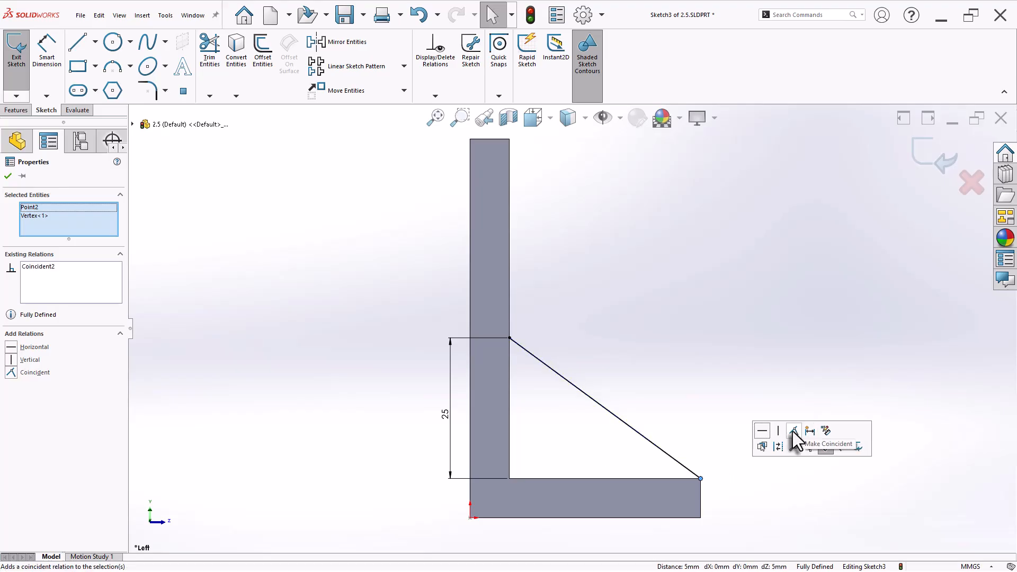
left_click(694, 405)
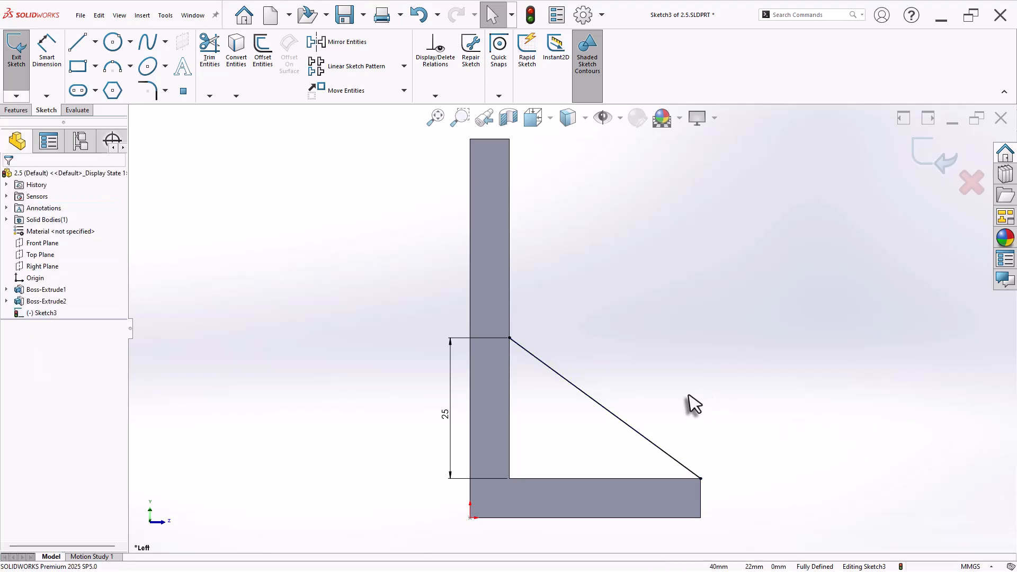
Step: Create a rib from the diagonal line, 7 mm thick on the single side facing into the bracket
left_click(16, 111)
left_click(377, 45)
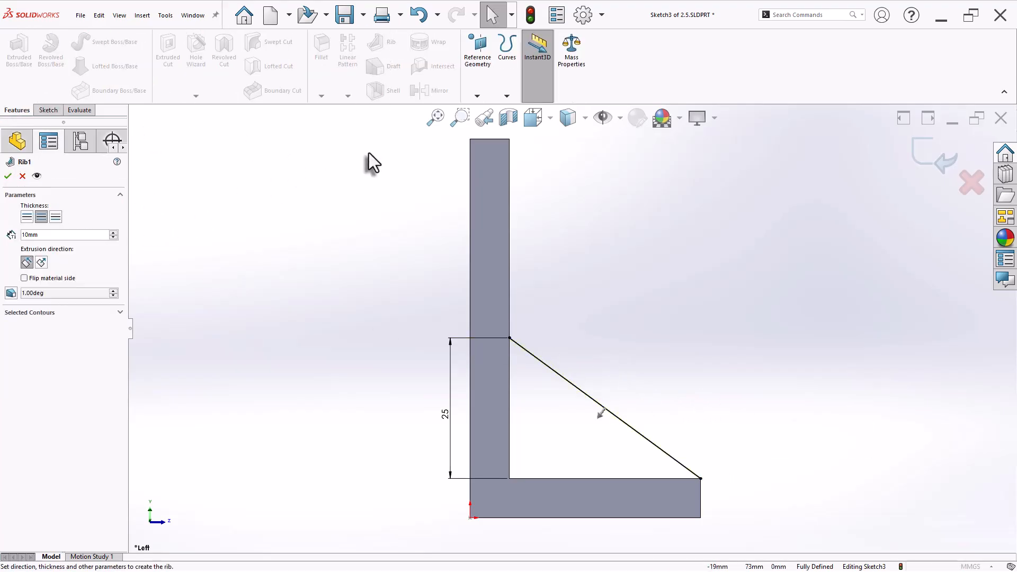
middle_click_drag(392, 323, 323, 364)
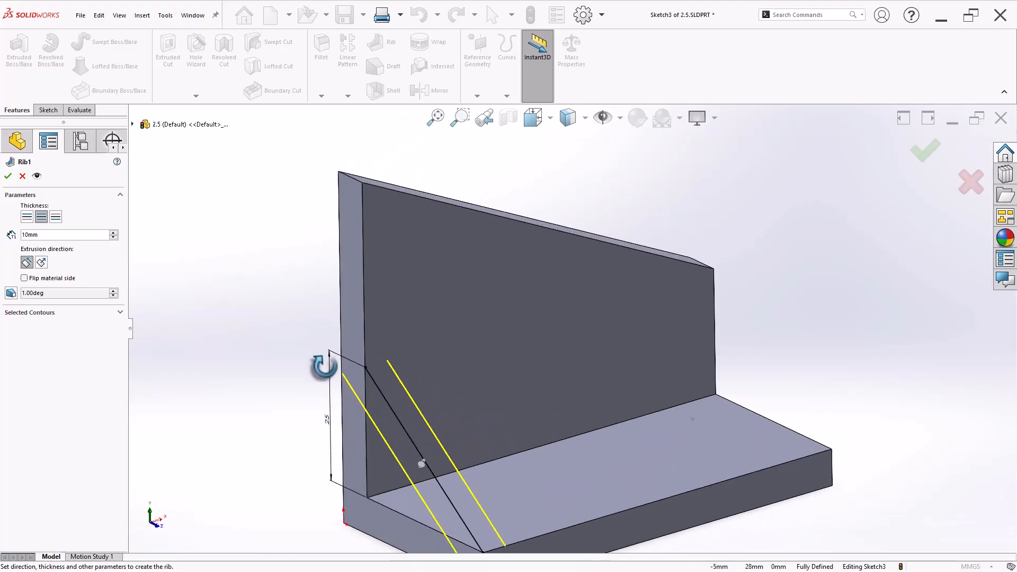
left_click(55, 217)
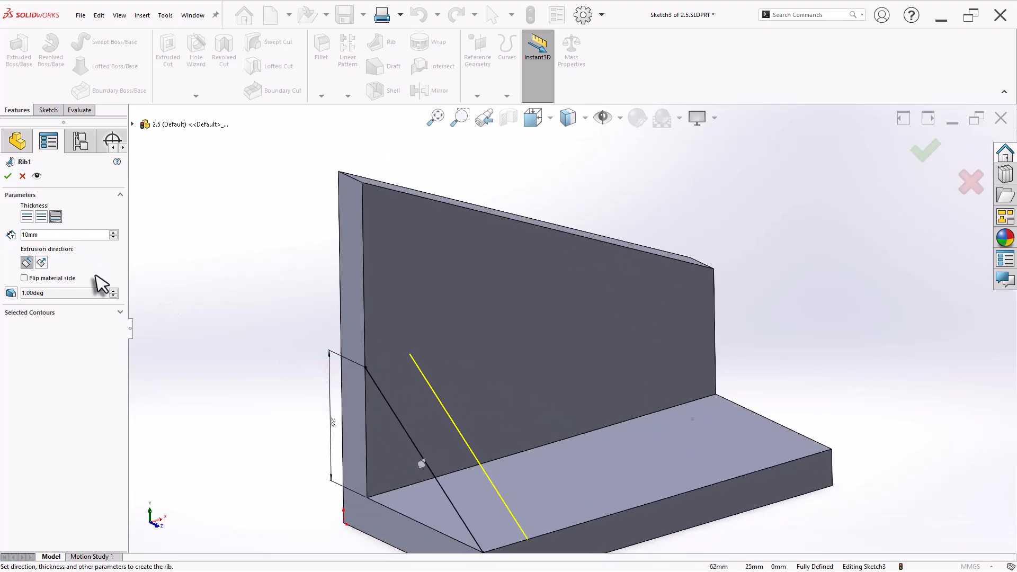
double_click(53, 234)
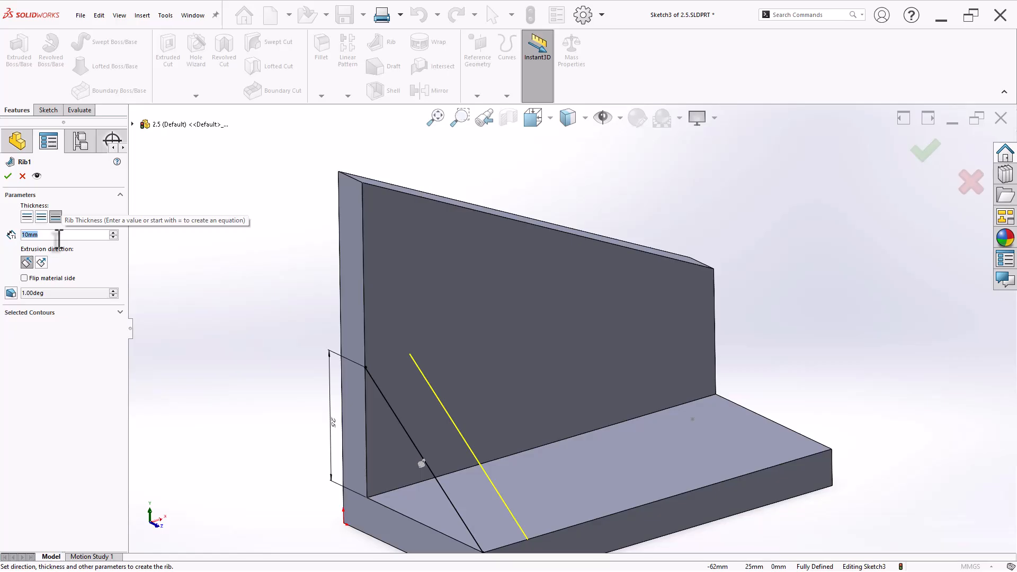
type("7")
key("Return")
key("Return")
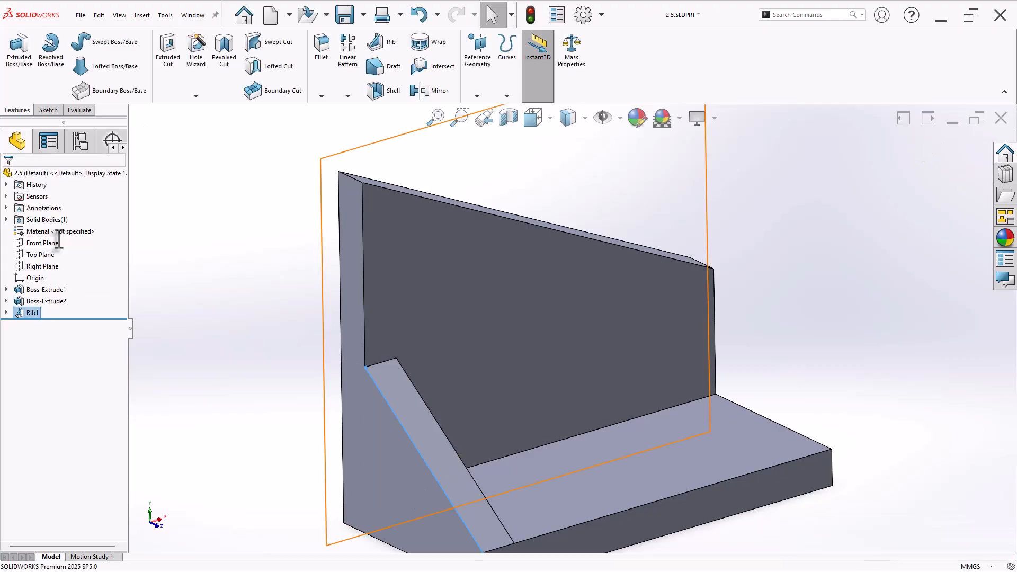
left_click(259, 308)
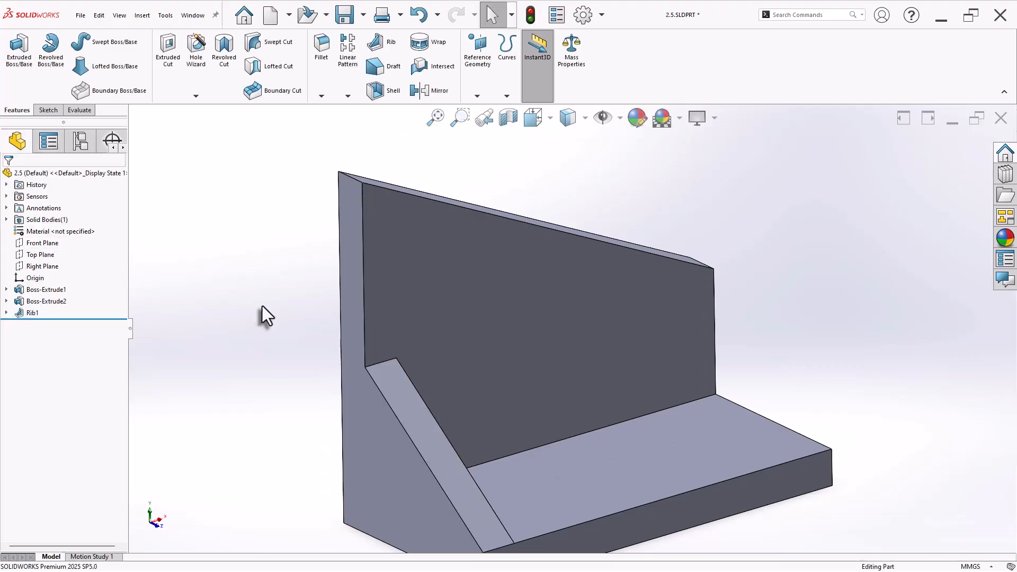
Step: On the base's upper face, sketch two circles about 10 mm in diameter, one near each end
key("ctrl+7")
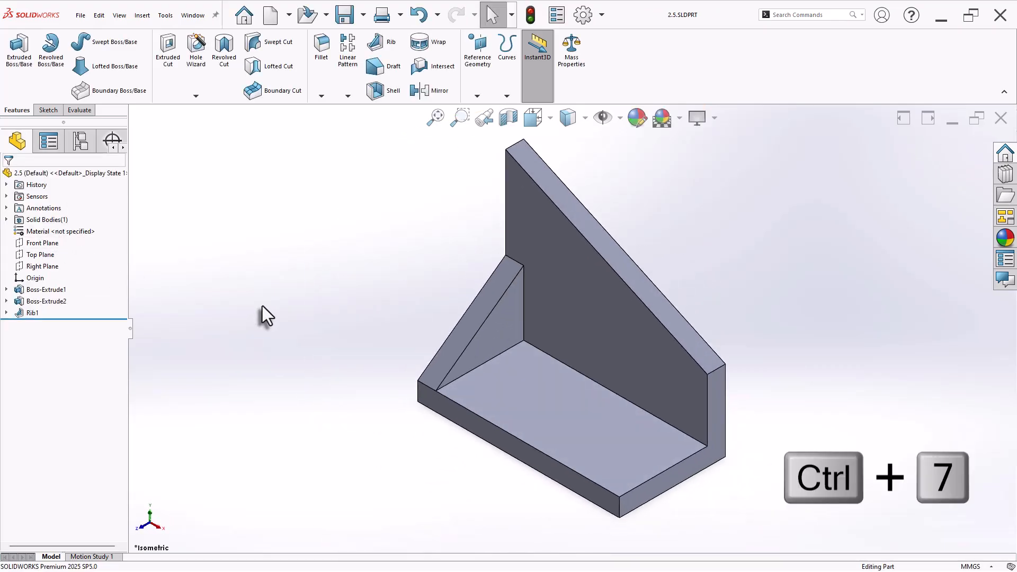
scroll(379, 308, "up", 2)
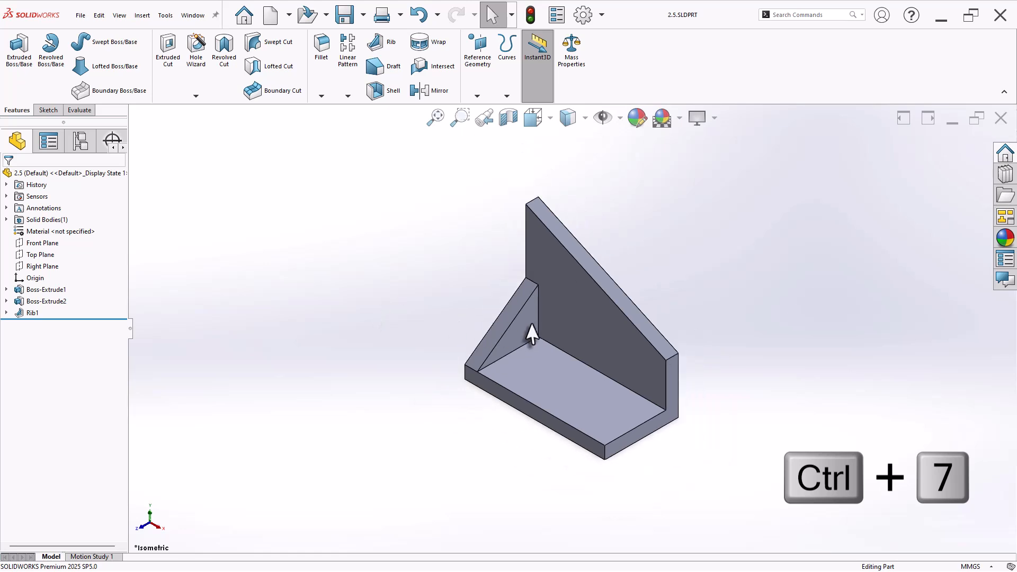
scroll(533, 329, "down", 1)
middle_click_drag(542, 345, 569, 399)
left_click(568, 403)
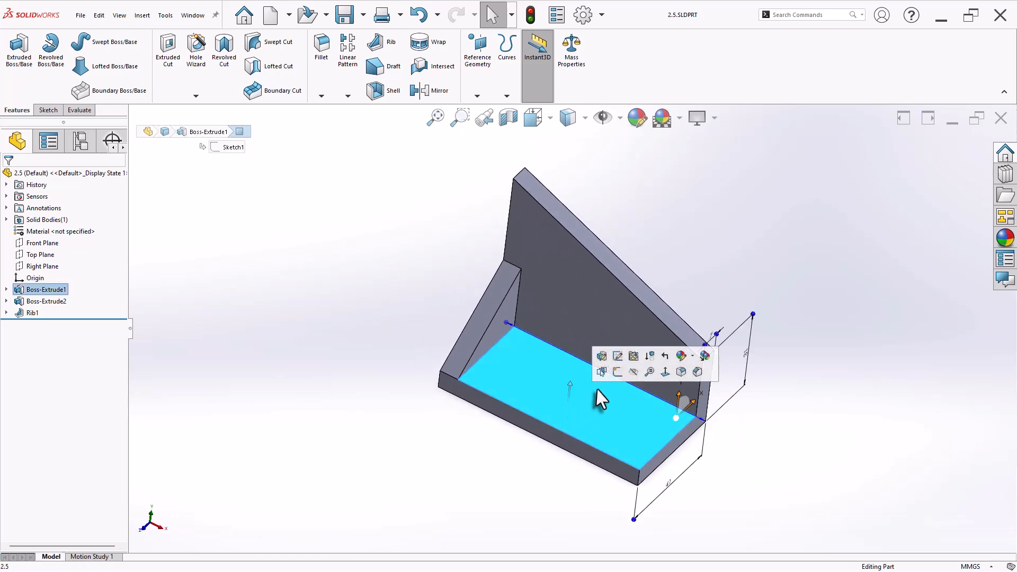
left_click(617, 374)
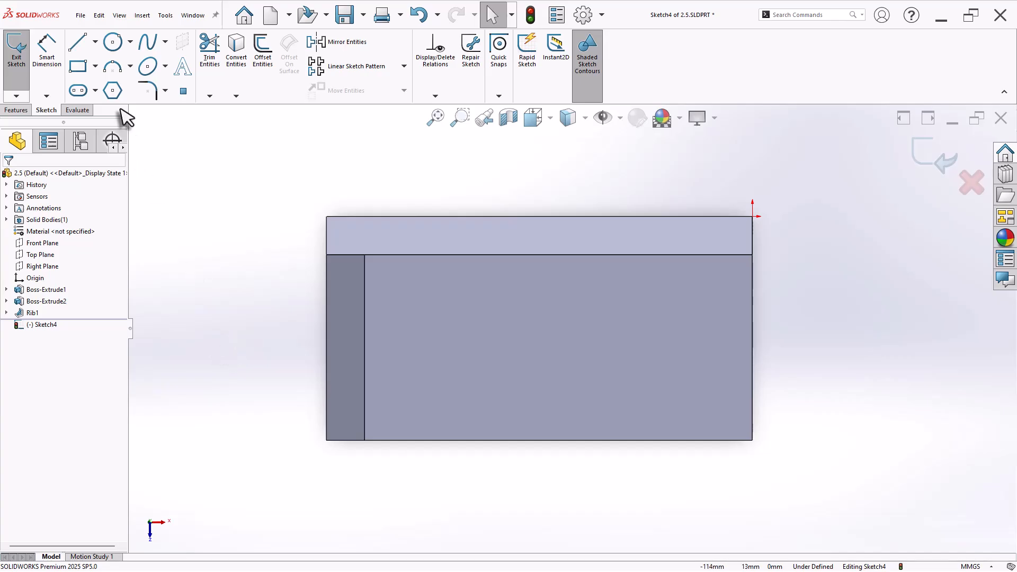
left_click(112, 41)
left_click(443, 367)
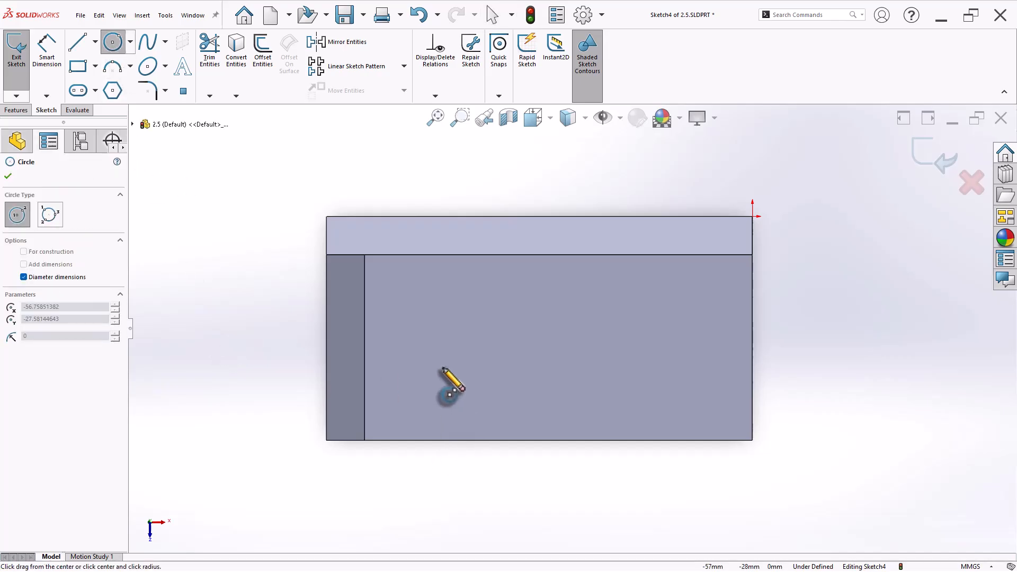
left_click(449, 396)
left_click(687, 366)
left_click(695, 392)
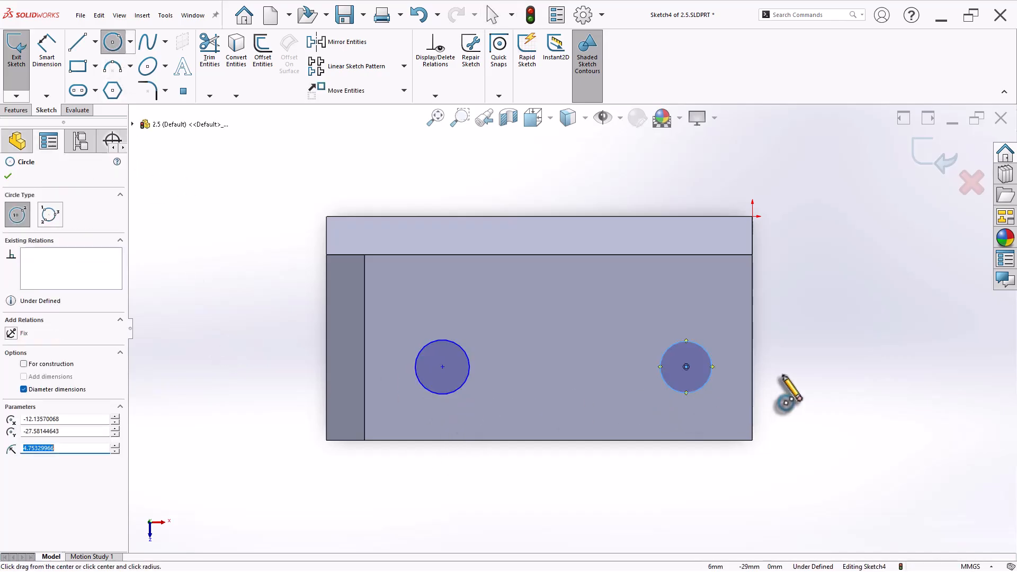
key("Escape")
Step: Make the two circles equal and dimension the diameter of the circle near the rib at 10 mm
left_click_drag(805, 332, 401, 400)
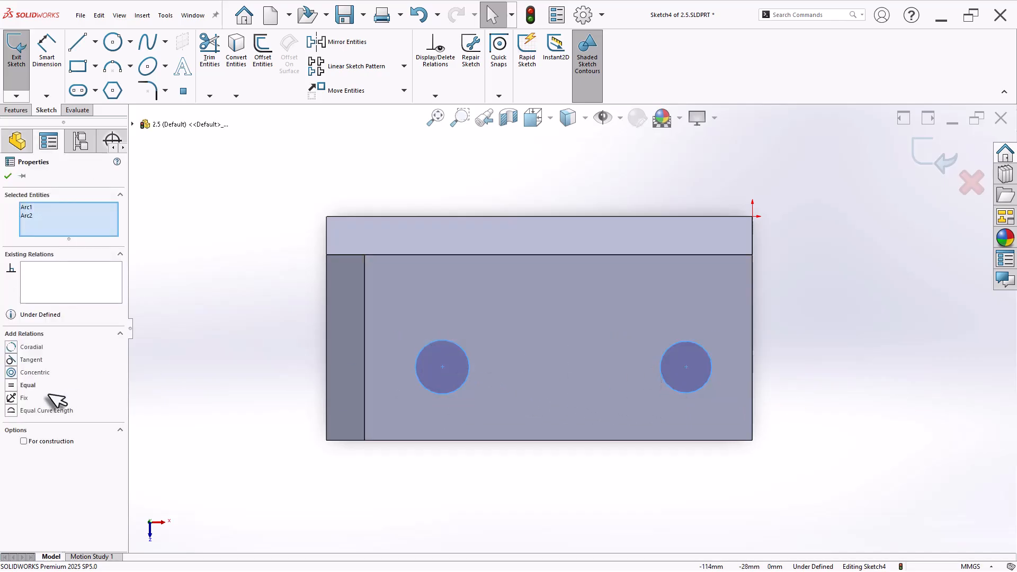
left_click(219, 467)
right_click_drag(220, 468, 236, 392)
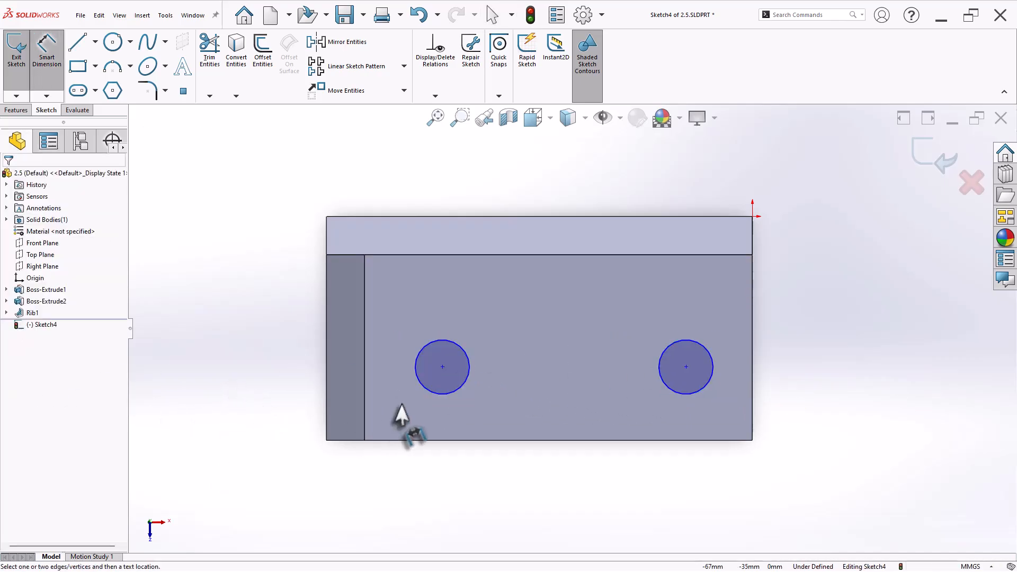
left_click(457, 344)
left_click(475, 331)
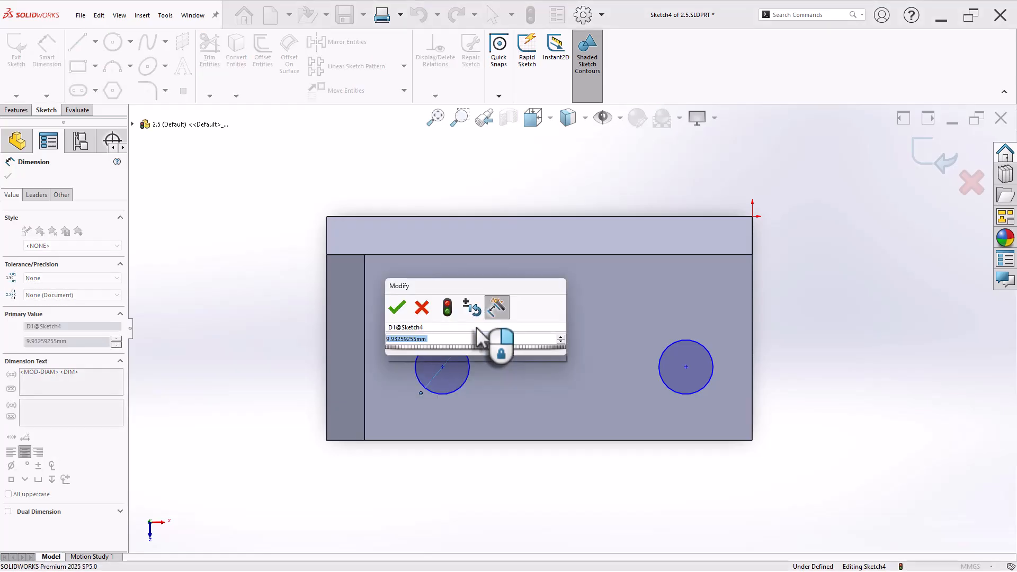
type("10")
key("Return")
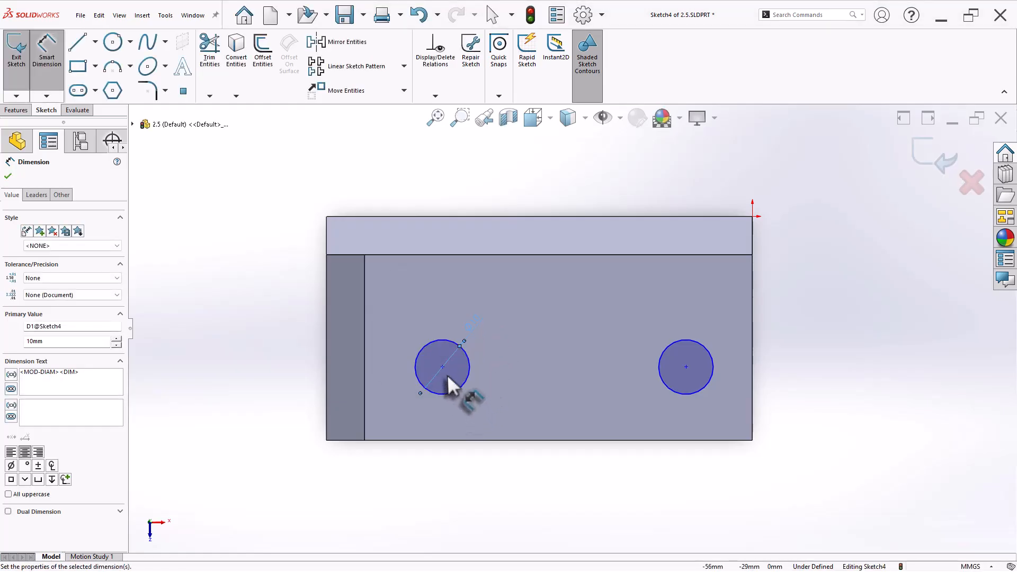
Step: Dimension the center of the circle near the rib at 20 mm from the base's rib-side end edge
left_click(329, 392)
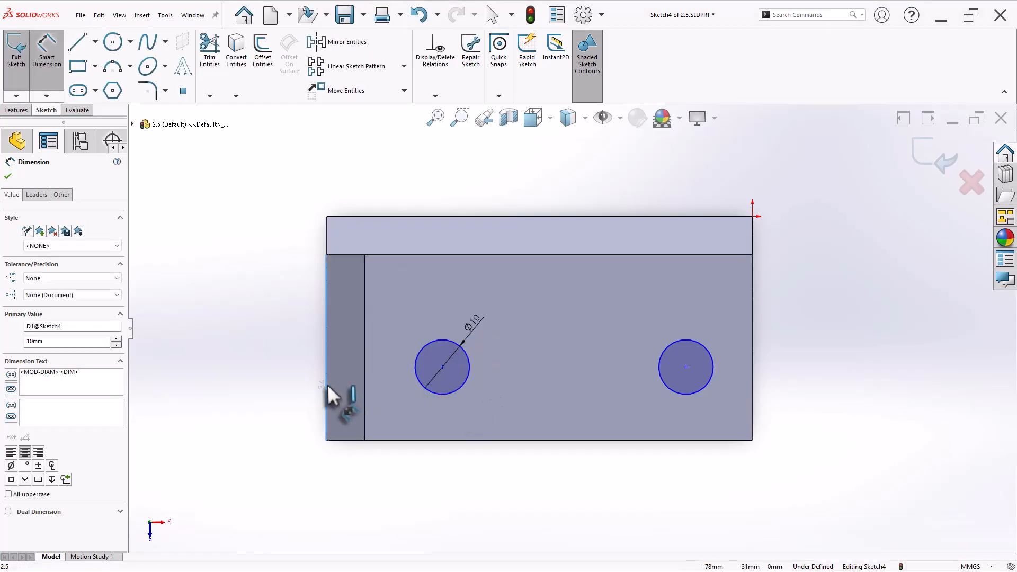
left_click(443, 367)
left_click(393, 473)
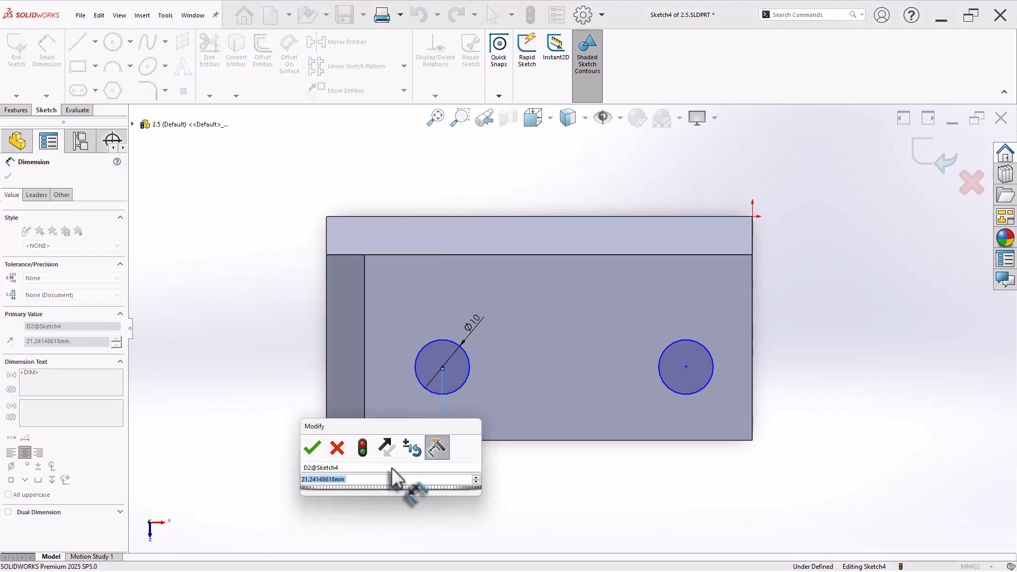
type("20")
key("Return")
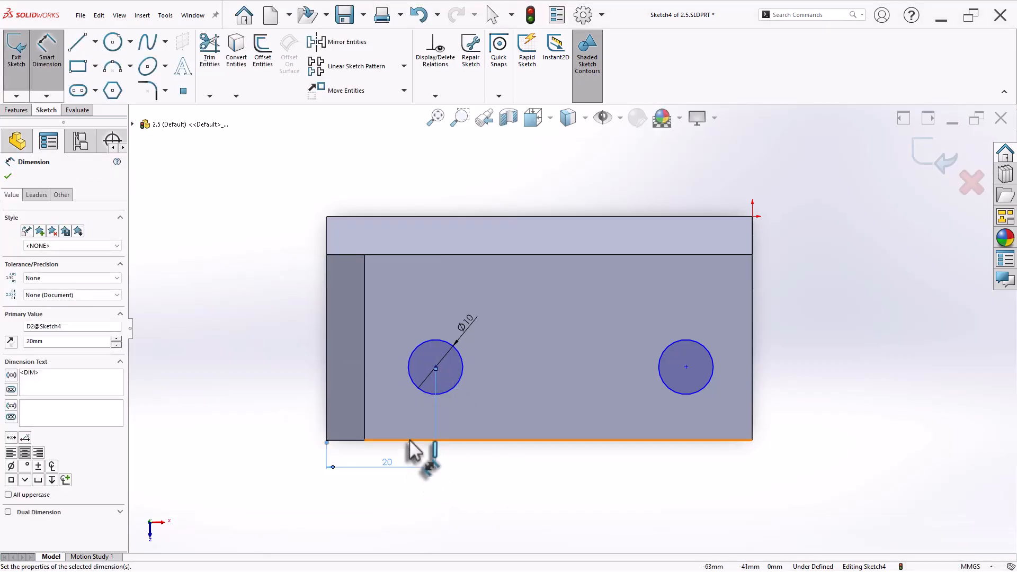
Step: Dimension the center of the circle near the rib at 12 mm from the base's long front edge
left_click(409, 440)
left_click(436, 366)
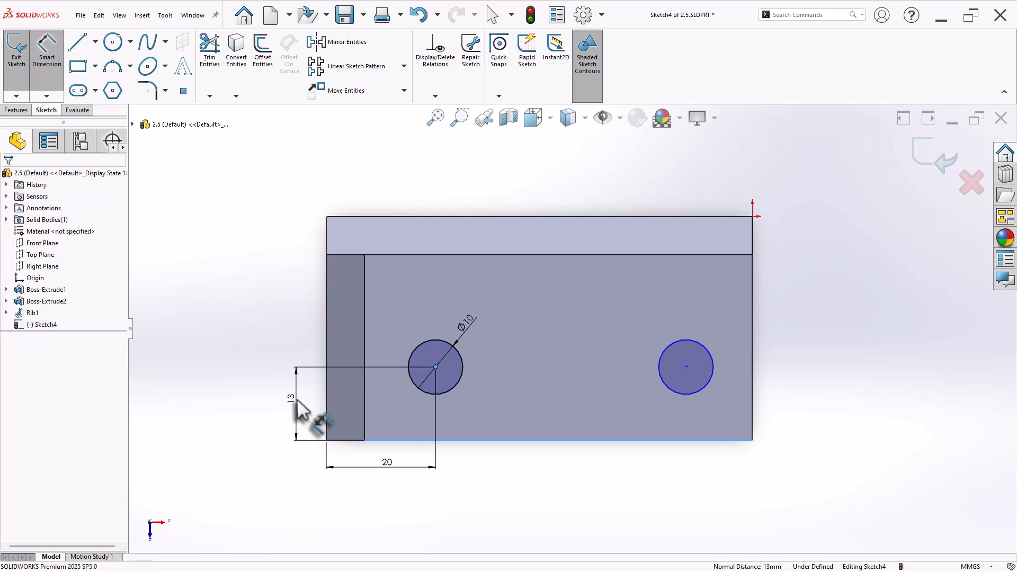
left_click(297, 407)
type("12")
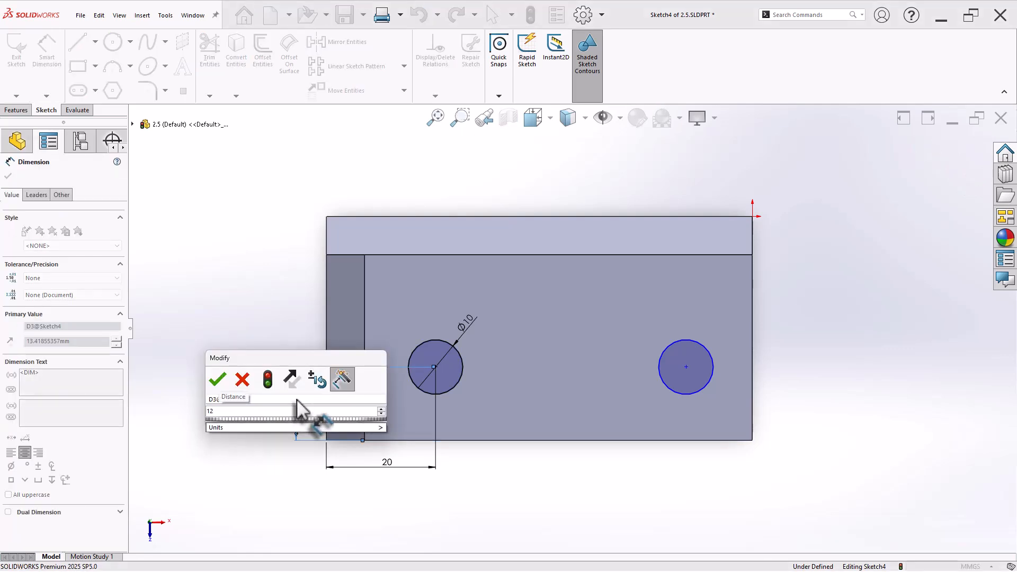
key("Return")
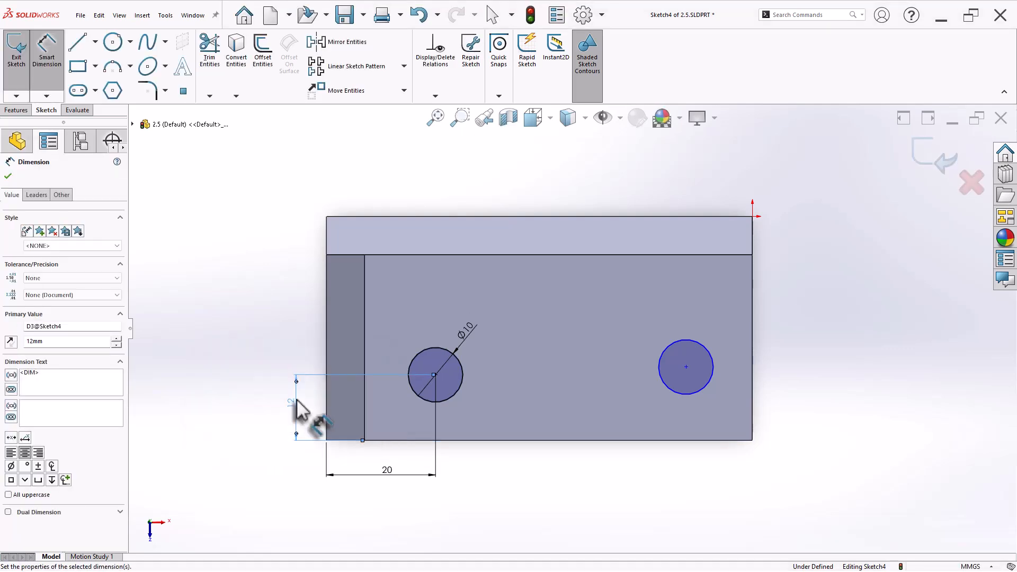
left_click(255, 407)
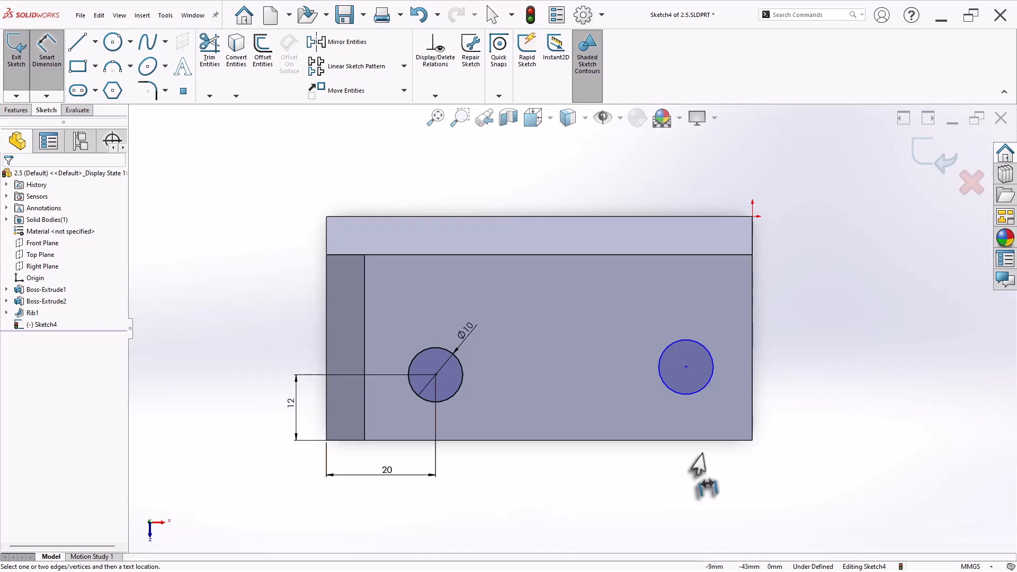
left_click(686, 368)
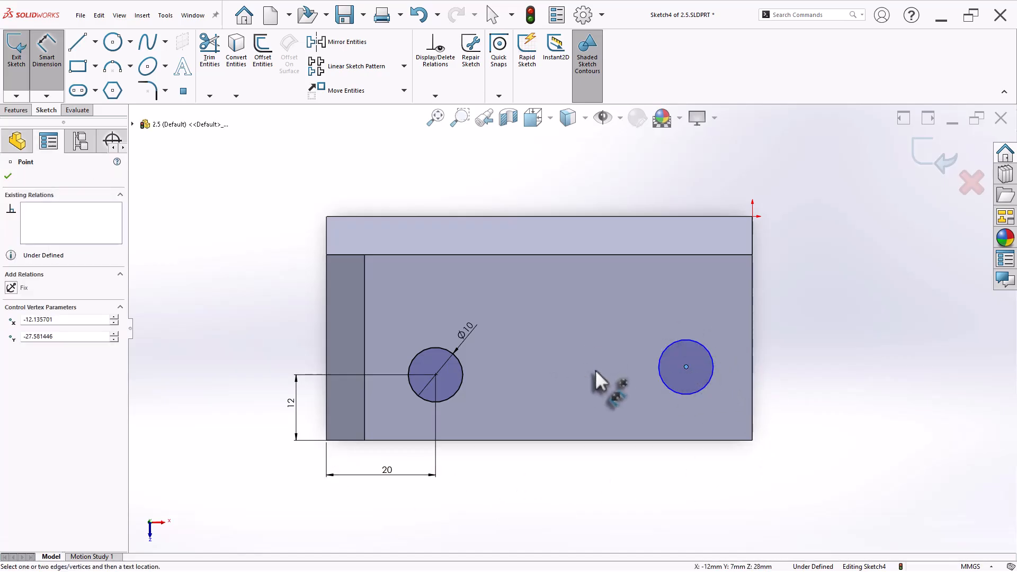
key("Escape")
key("Escape")
Step: Align the centers of the two circles with a horizontal relation
left_click_drag(686, 367, 647, 371)
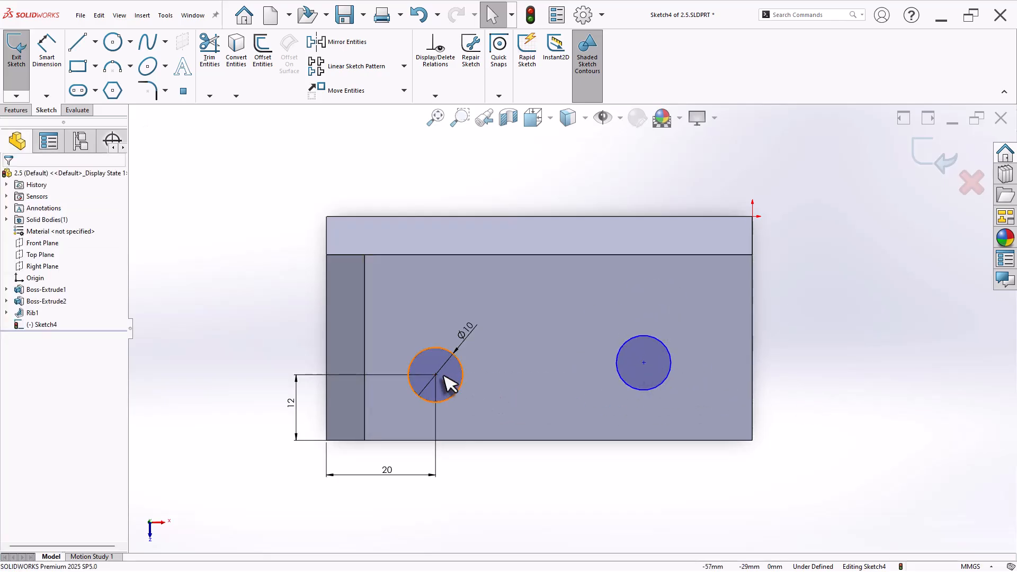
left_click(436, 376)
left_click(644, 364, "ctrl")
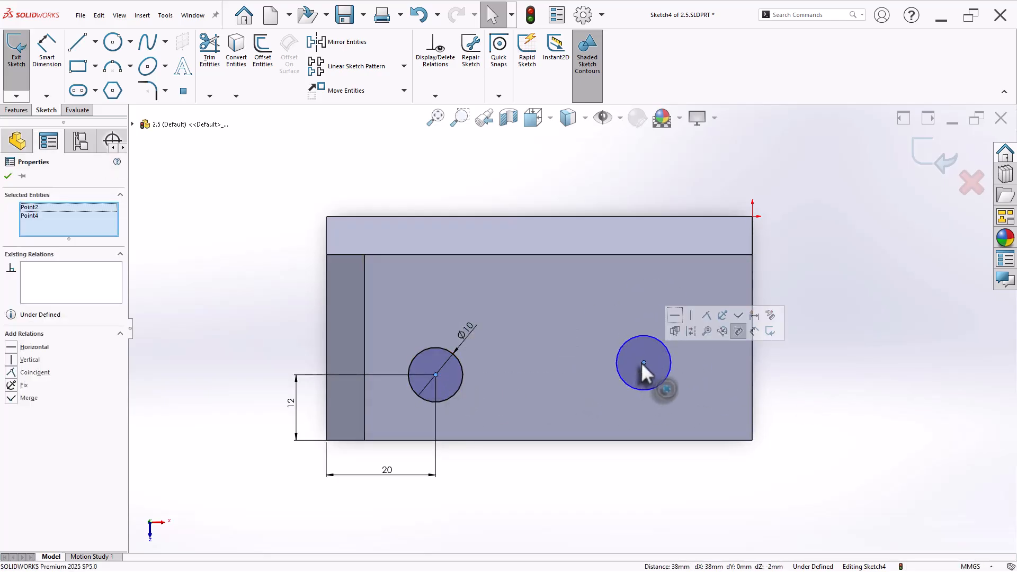
left_click(682, 319)
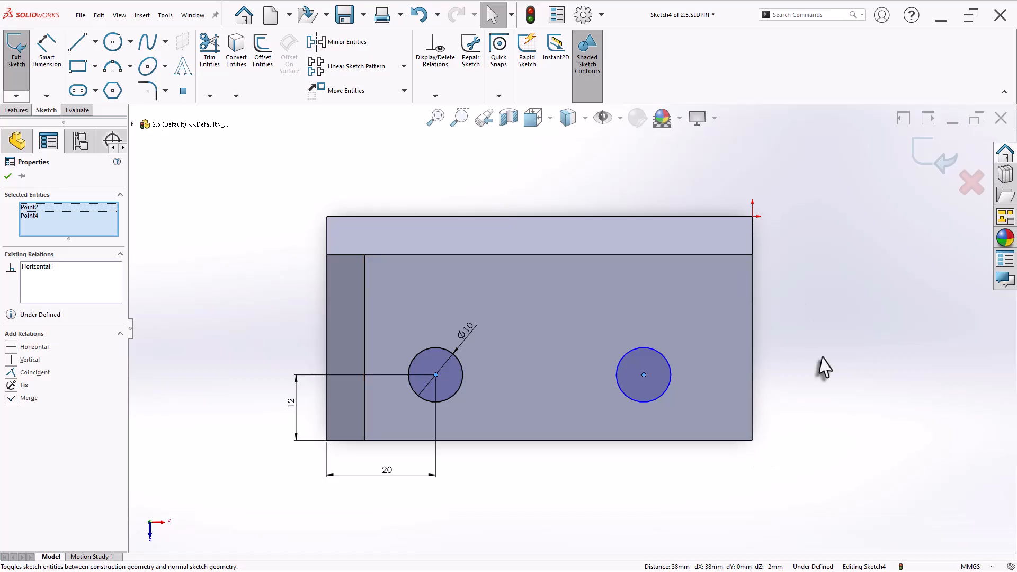
left_click(821, 395)
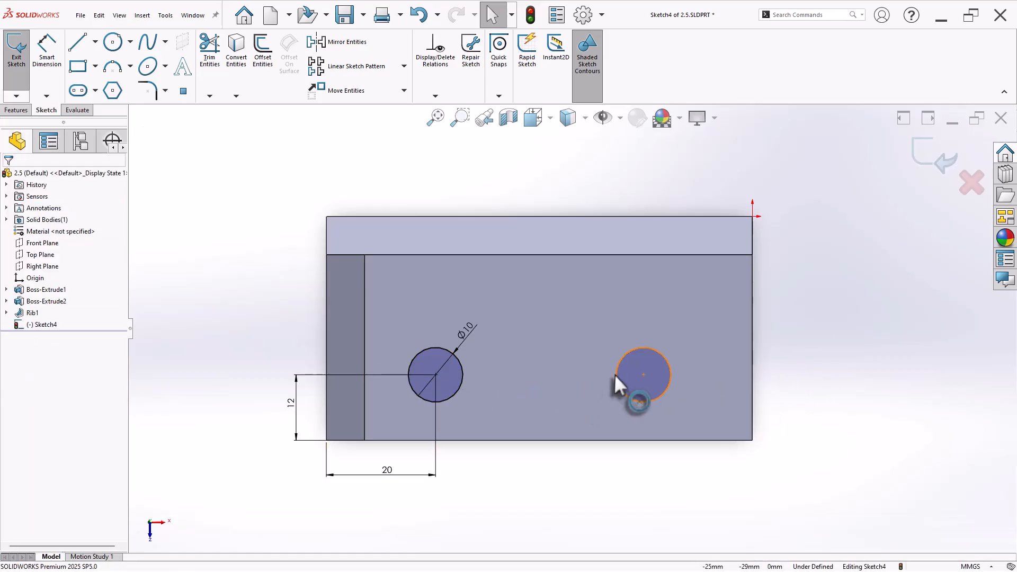
left_click(647, 383)
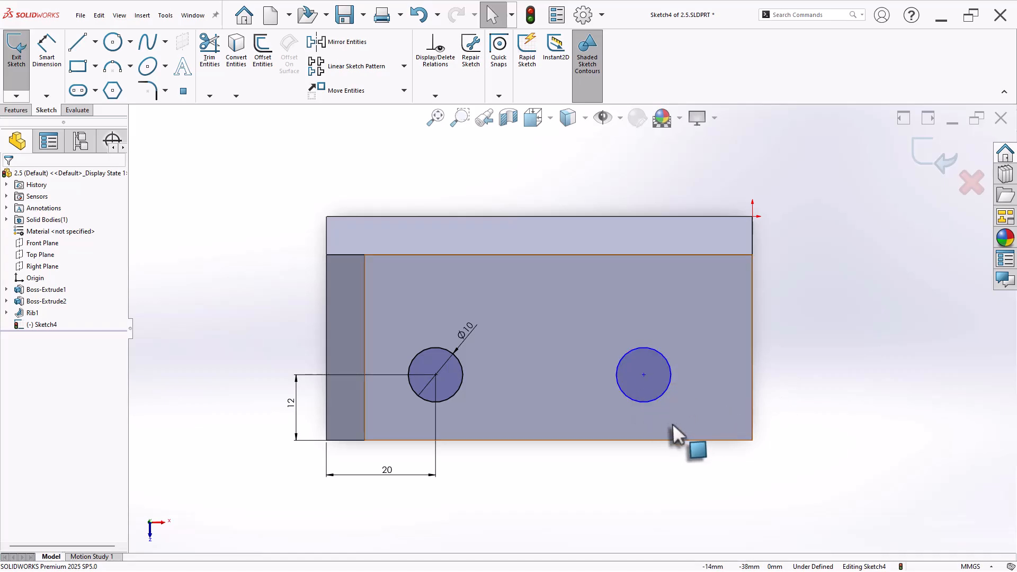
Step: Dimension the center of the circle farther from the rib at 20 mm from the base's end edge opposite the rib
left_click_drag(644, 375, 659, 375)
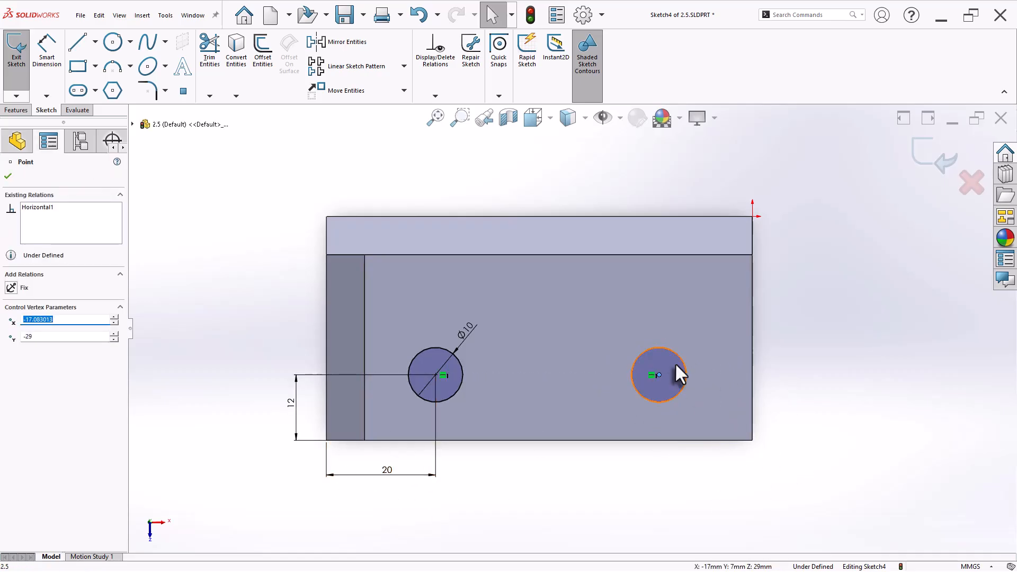
left_click(852, 410)
right_click_drag(843, 424, 833, 381)
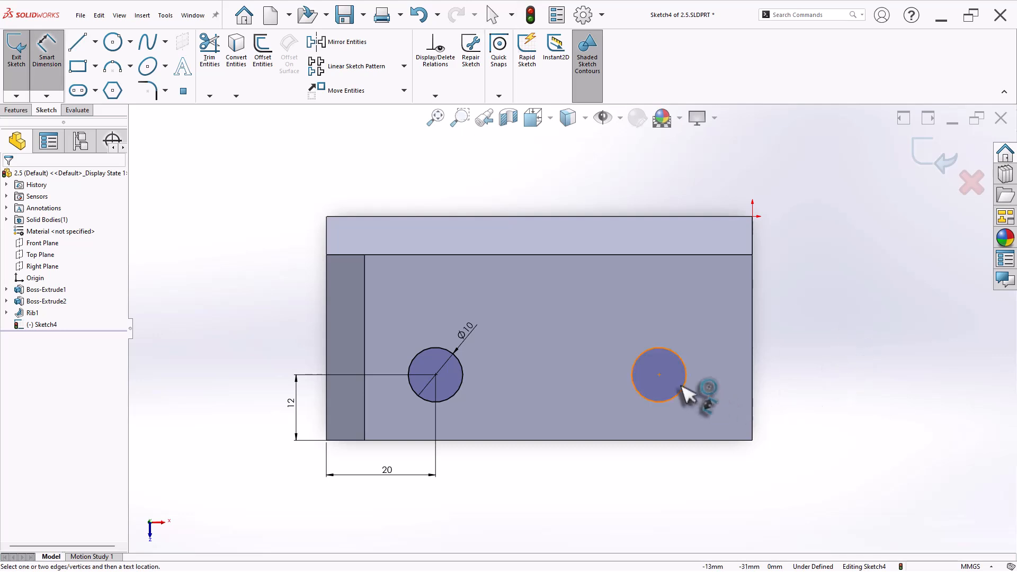
left_click(659, 375)
left_click(753, 394)
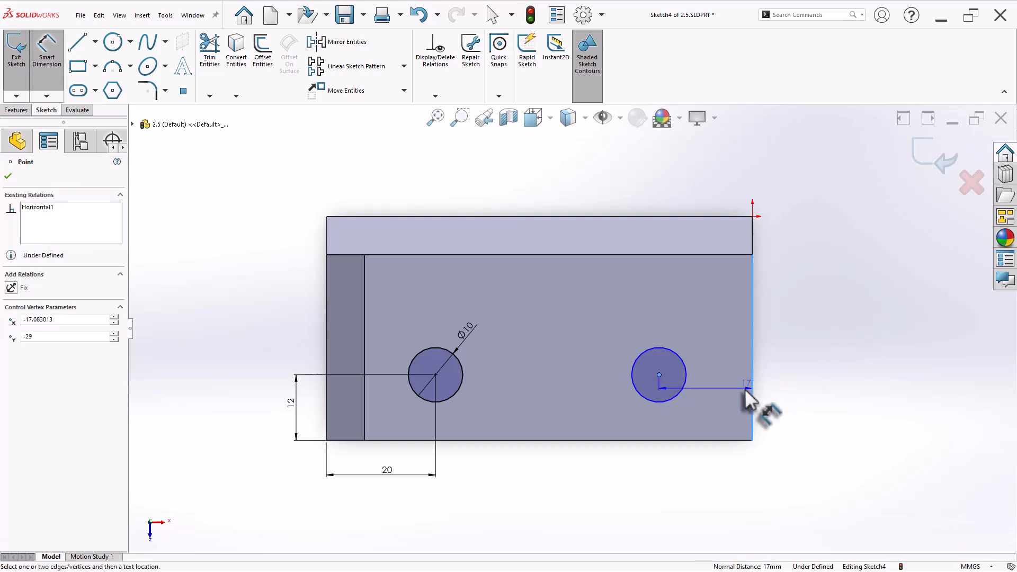
left_click(704, 482)
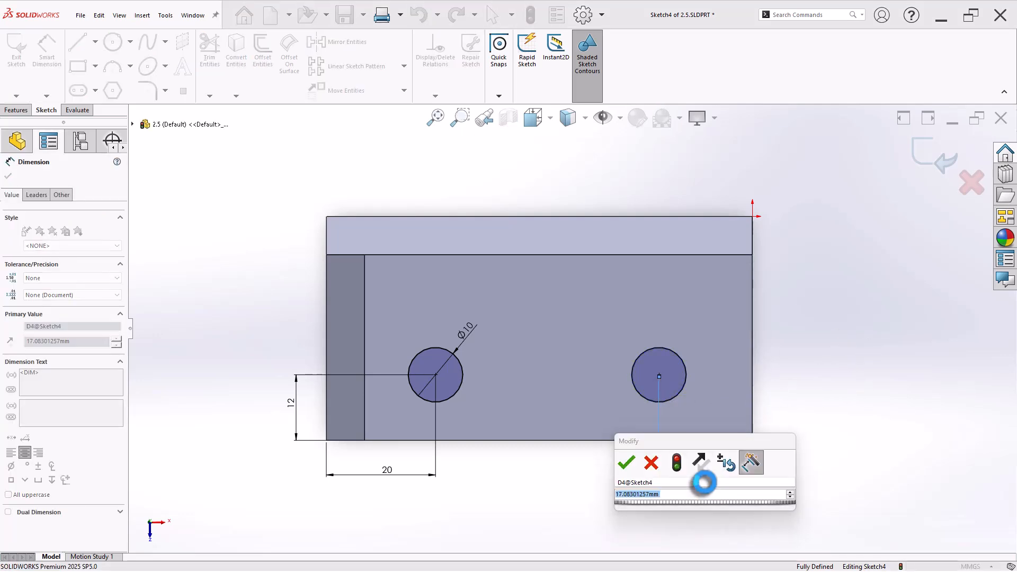
type("20")
key("Return")
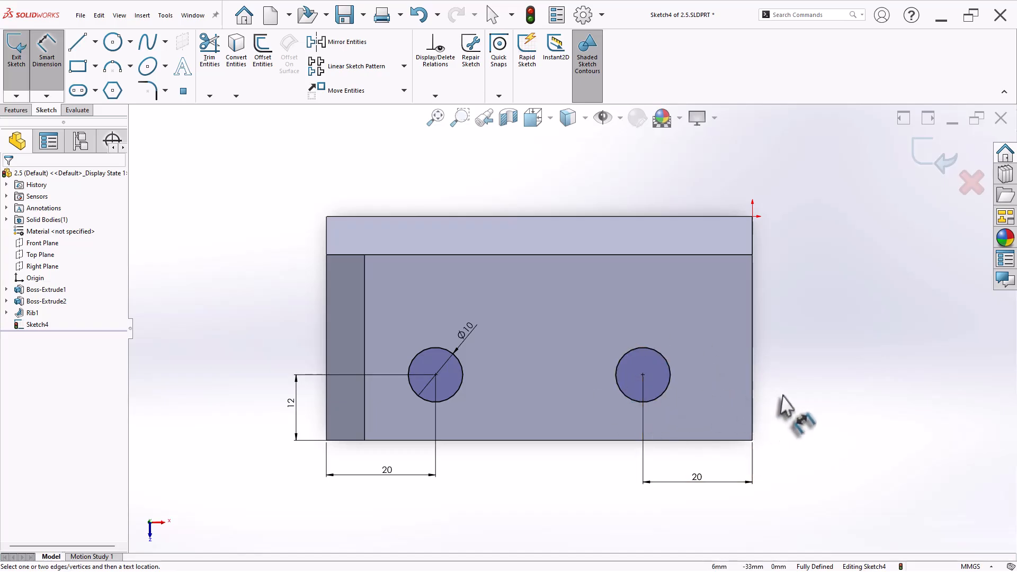
Step: Cut the two circles through the base with an Extruded Cut set to Through All
left_click(16, 110)
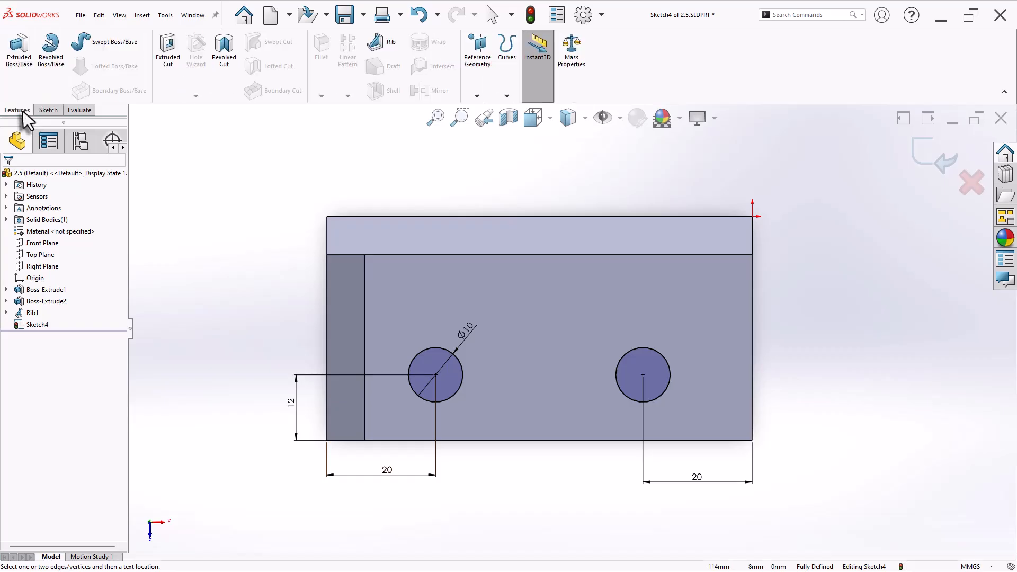
left_click(166, 74)
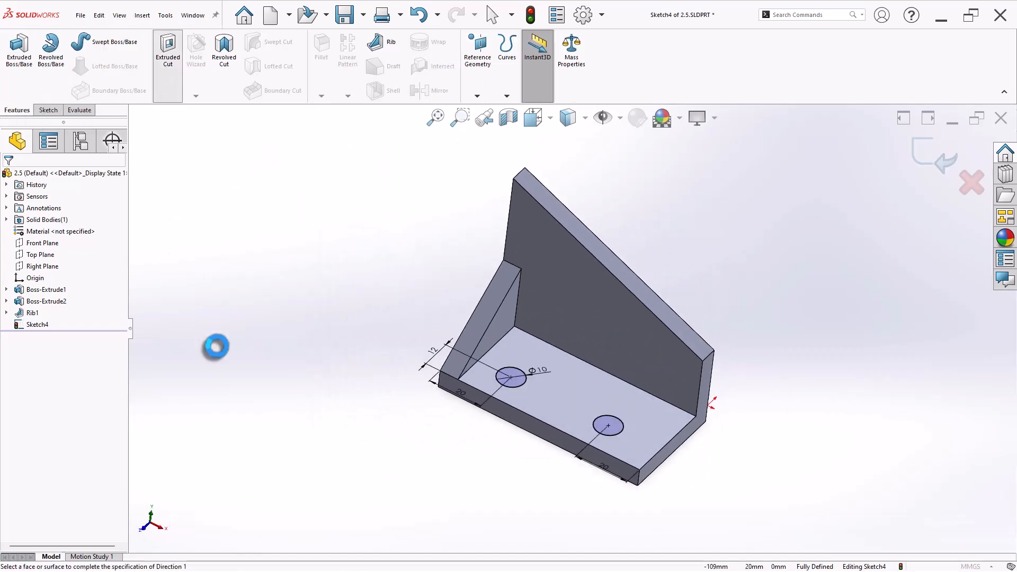
left_click(57, 240)
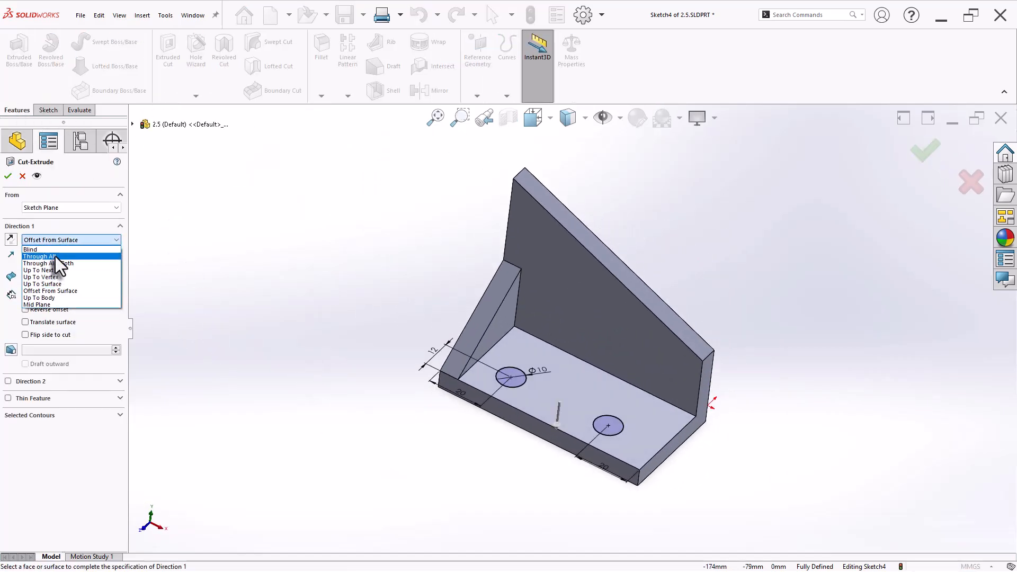
left_click(55, 256)
left_click(277, 318)
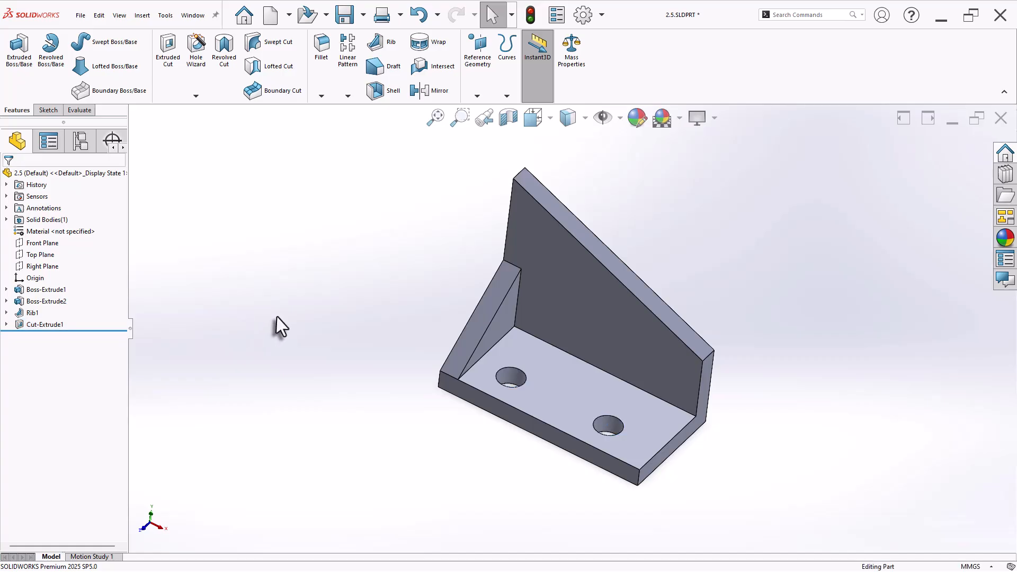
Step: Start a sketch on the wall's sloped top face and draw a rectangle about 61 by 27 mm outward from its long back edge
middle_click_drag(541, 382, 492, 340)
left_click(639, 319)
left_click(679, 281)
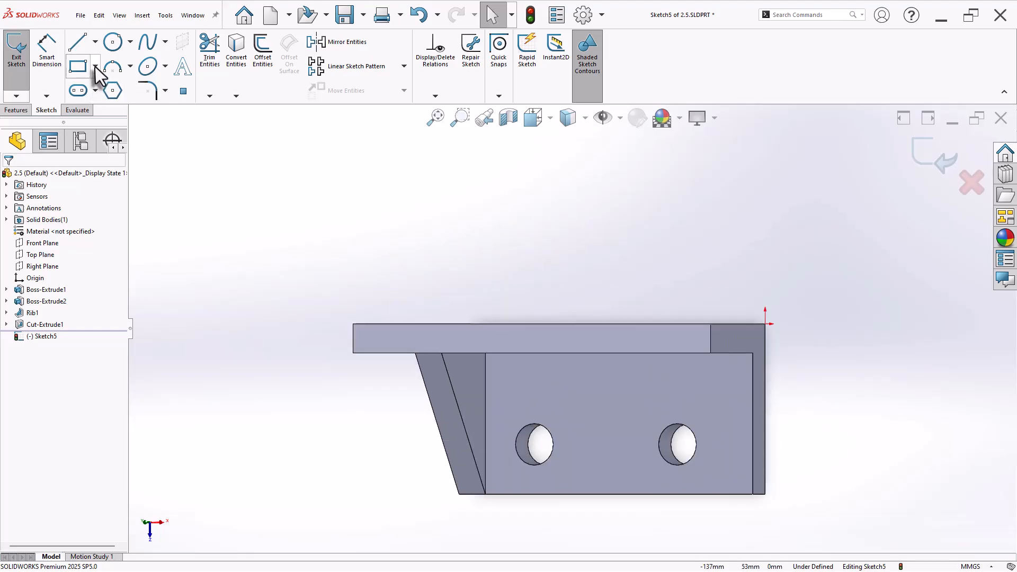
left_click(95, 67)
left_click(101, 85)
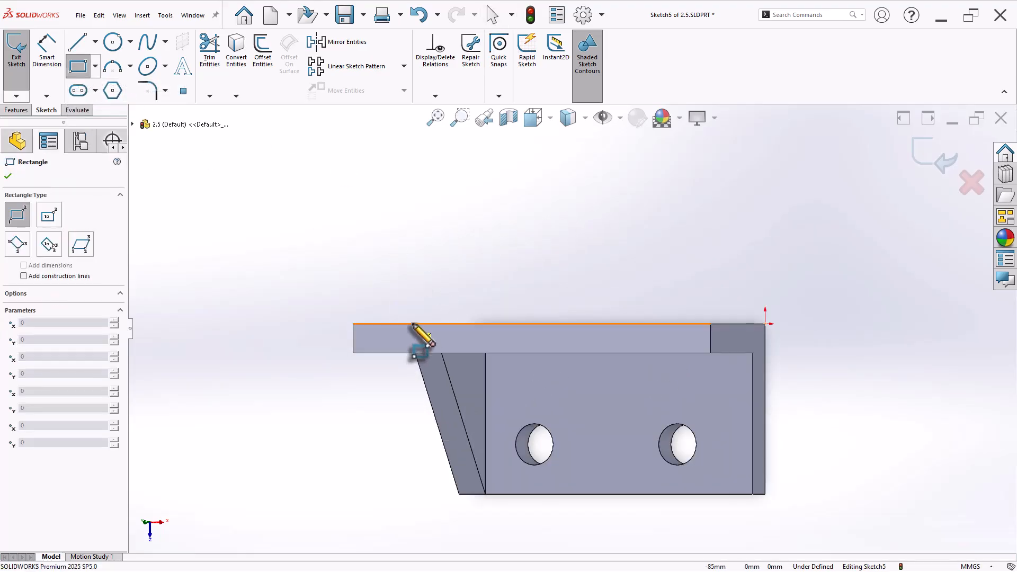
left_click(412, 324)
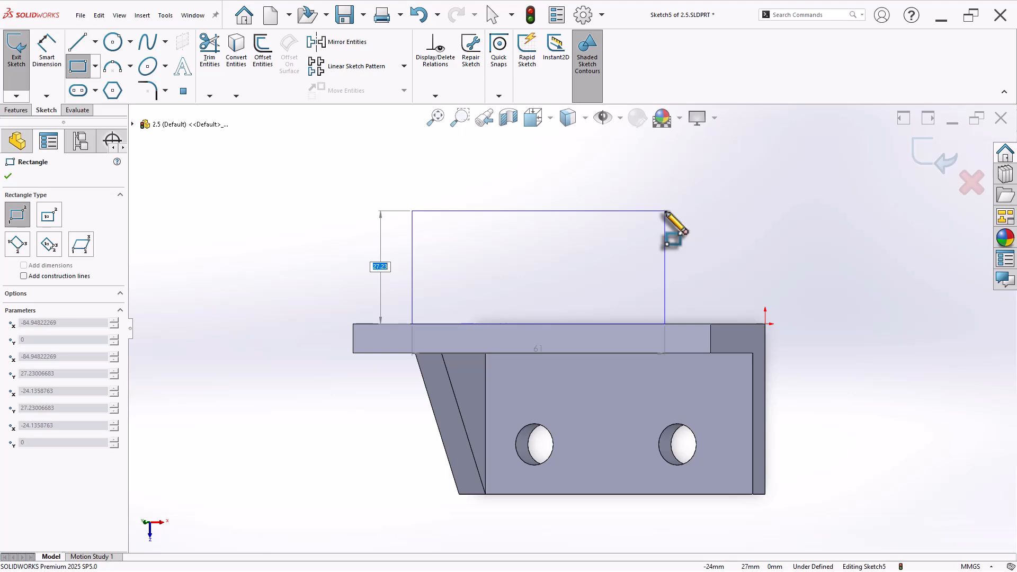
left_click(666, 211)
right_click(717, 199)
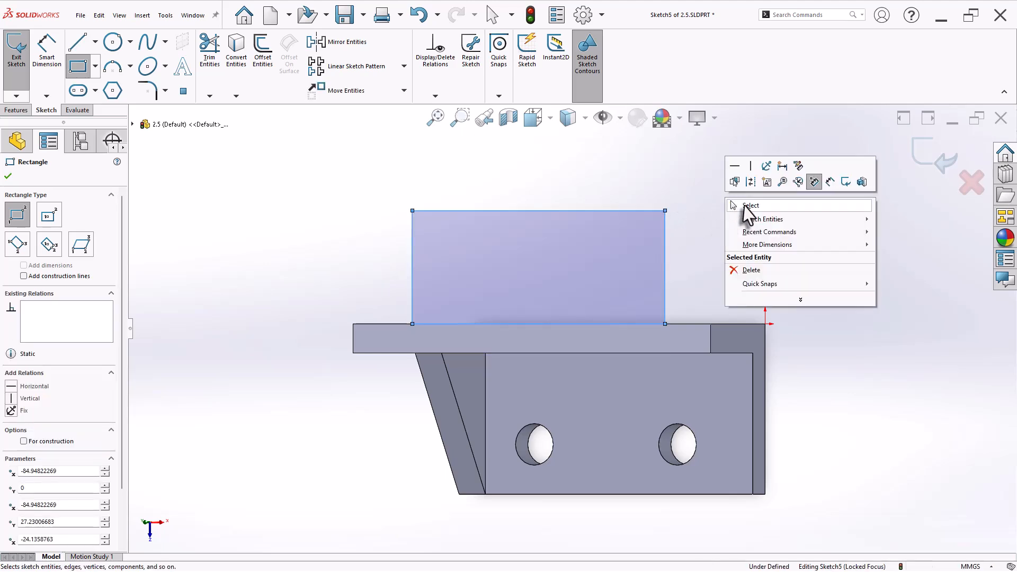
left_click(736, 202)
Step: Dimension the rectangle's outer long edge at 45 mm from the sloped face's long front edge
right_click_drag(246, 361, 254, 318)
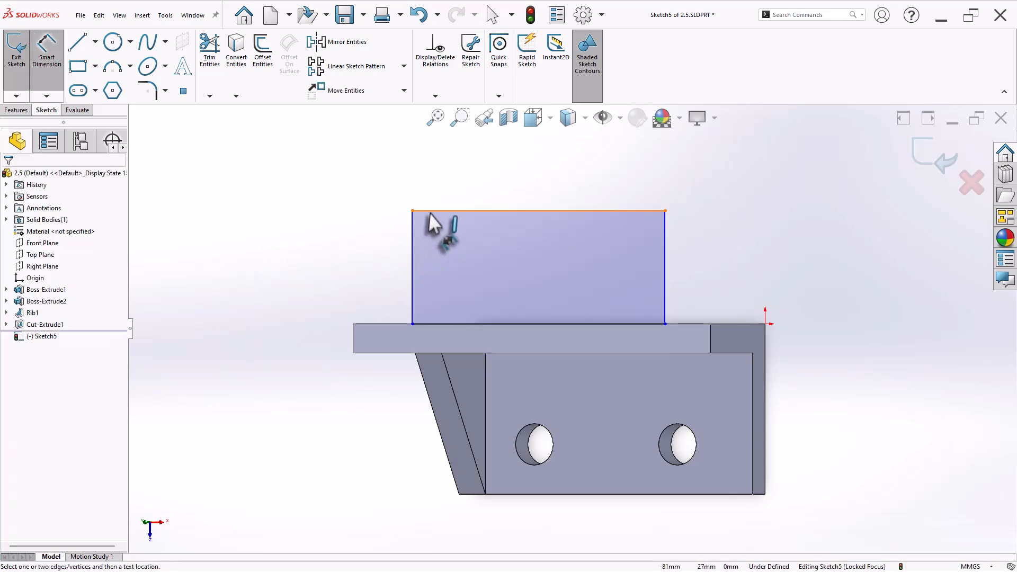
left_click(429, 211)
left_click(374, 354)
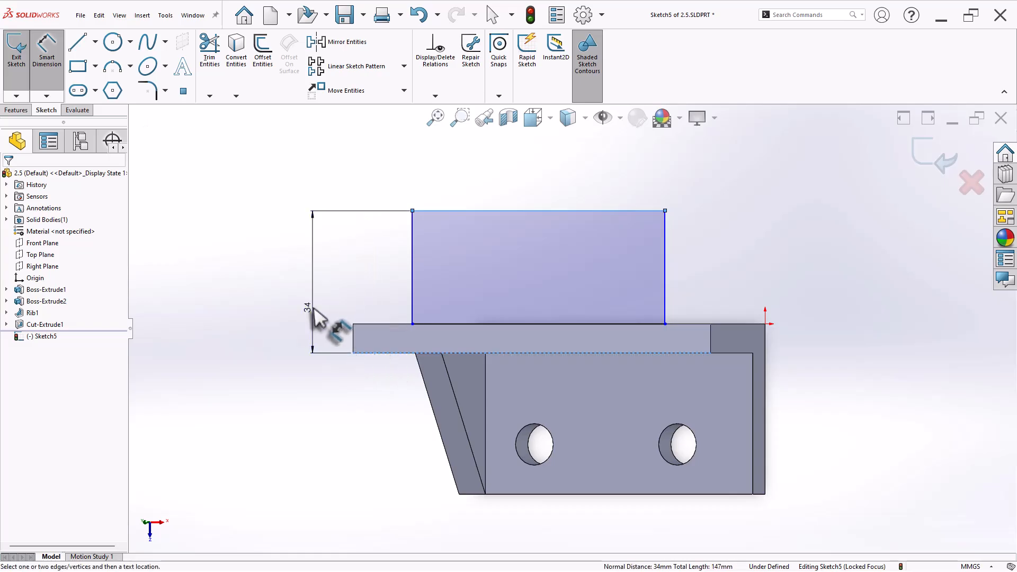
left_click(314, 318)
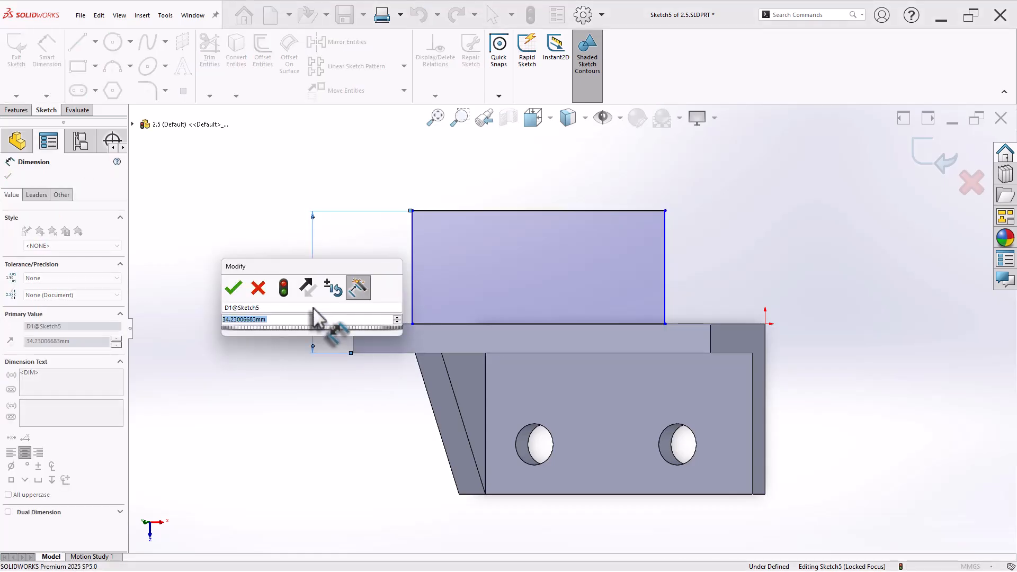
type("45")
key("Return")
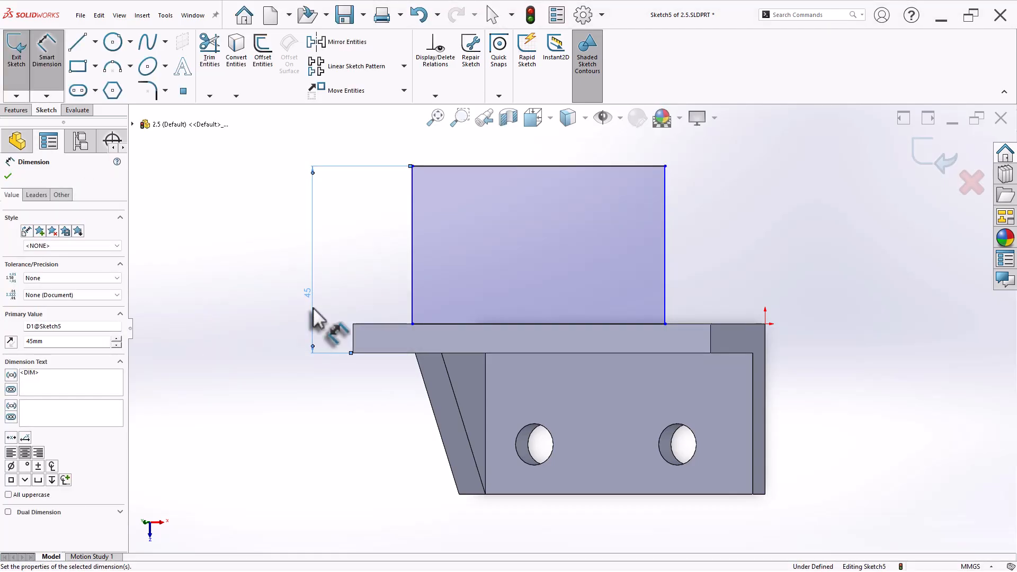
Step: Dimension the rectangle's rib-side edge at 10 mm from the sloped face's upper end edge
left_click(257, 290)
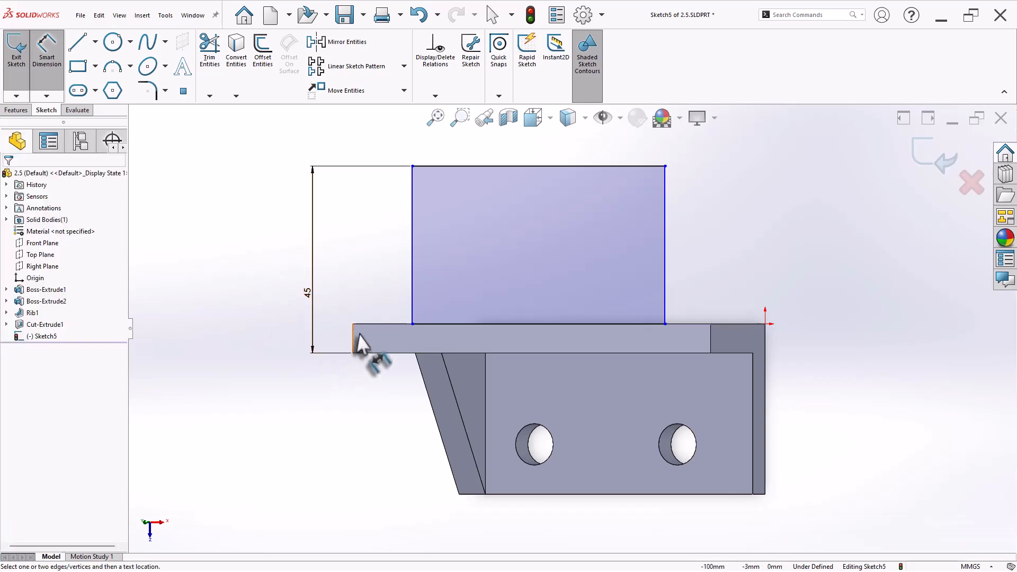
left_click(417, 301)
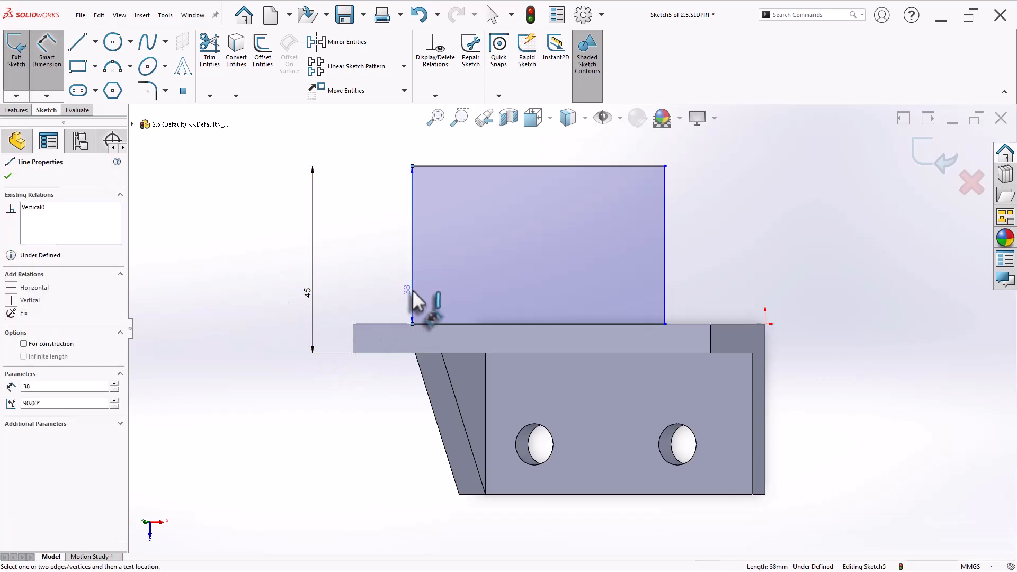
left_click(353, 341)
left_click(386, 301)
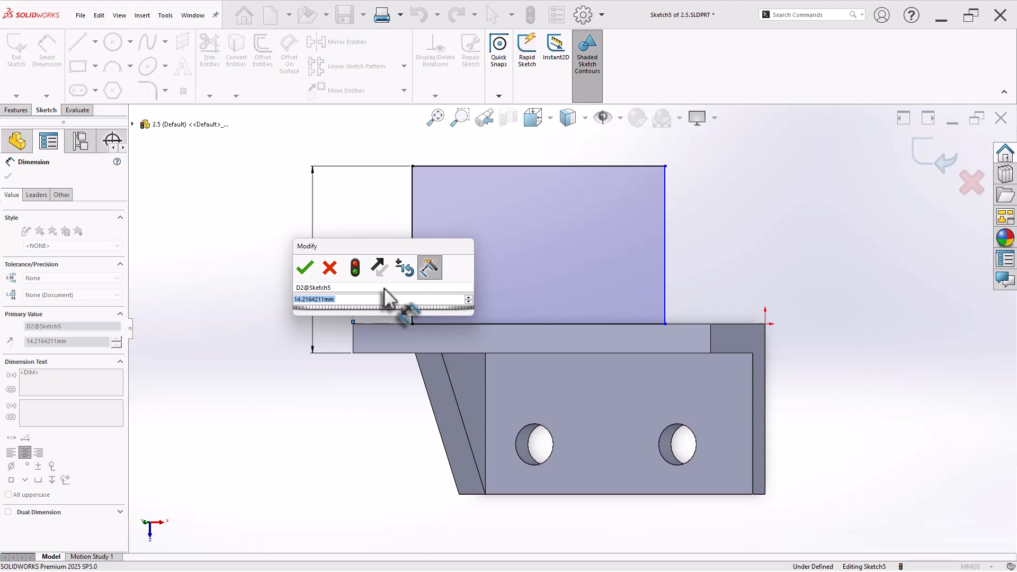
type("10")
key("Return")
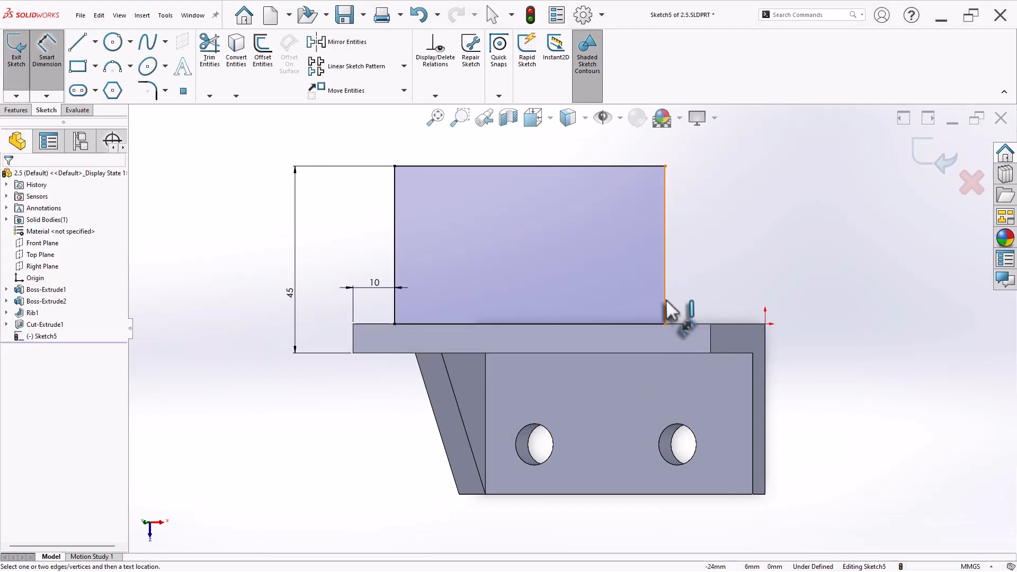
Step: Dimension the rectangle's opposite side edge at 10 mm from the sloped face's lower end edge
left_click_drag(664, 312, 714, 339)
left_click(711, 338)
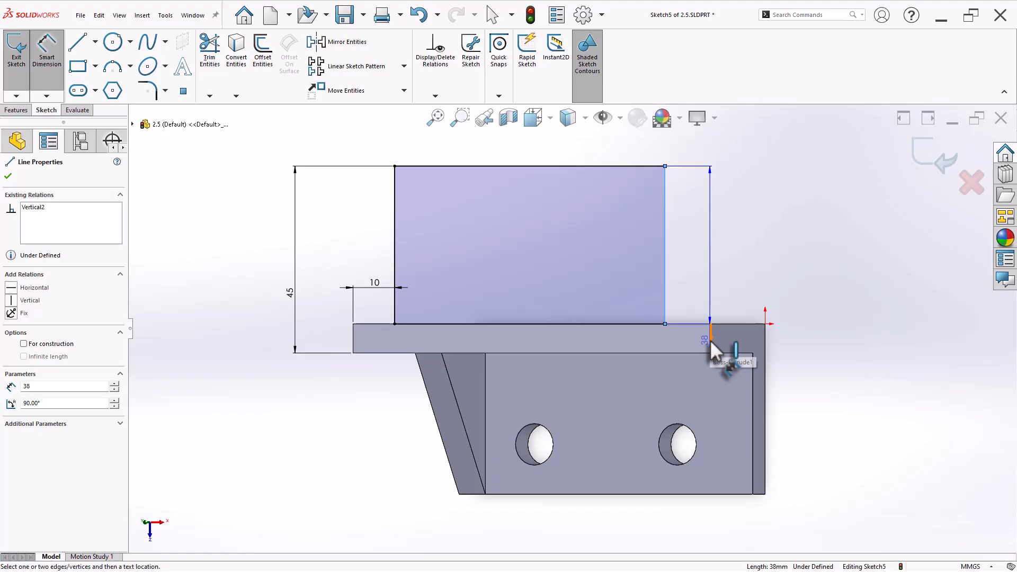
left_click(694, 299)
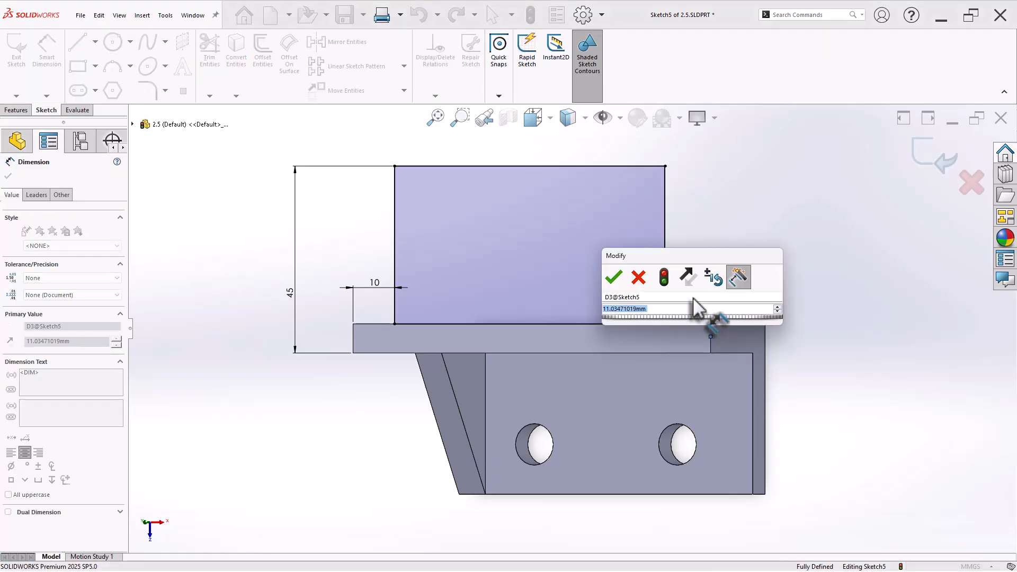
type("10")
key("Return")
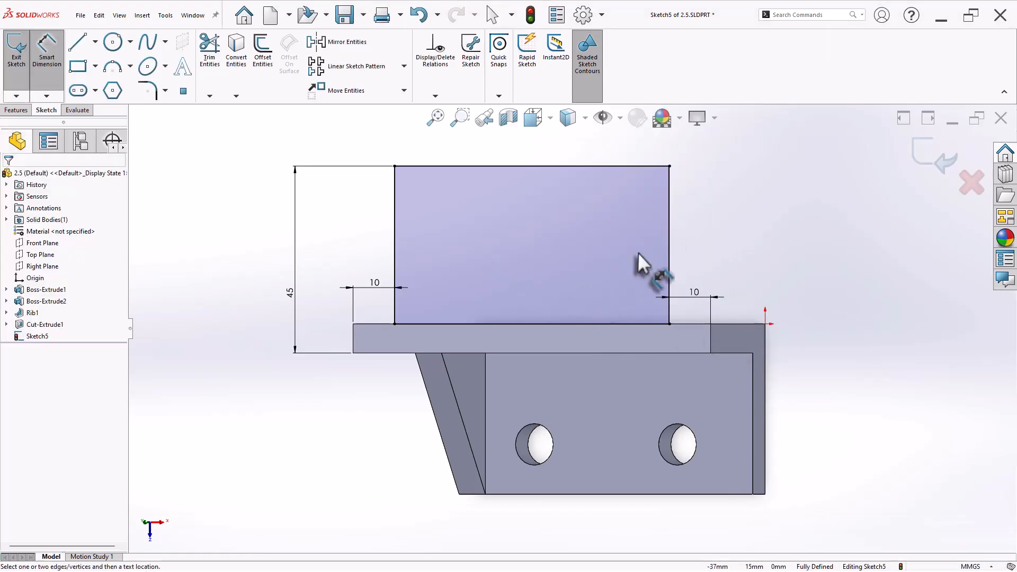
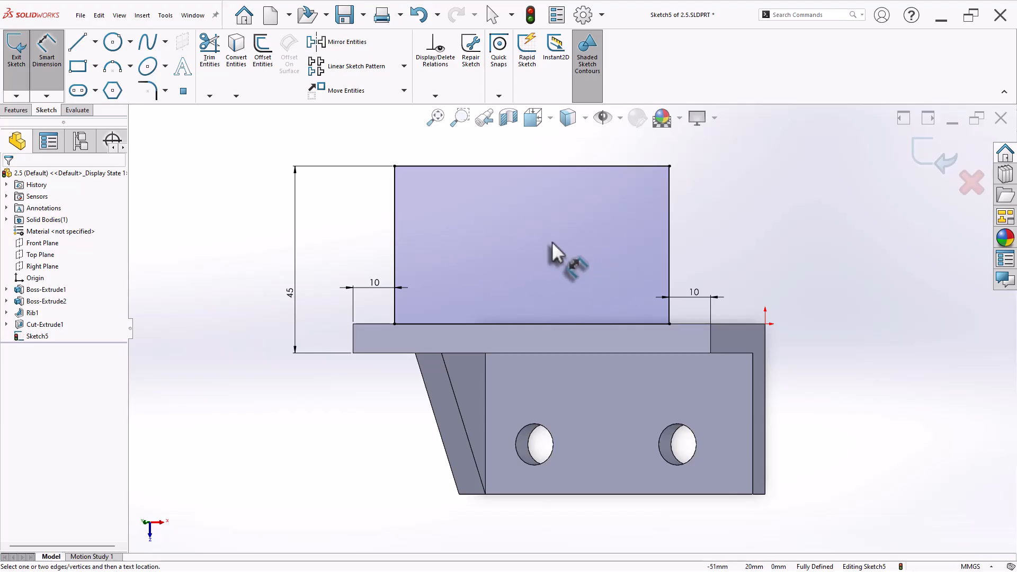
Step: Sketch a straight slot about 36 mm between centers and 11 mm wide inside the rectangle, and make it horizontal
left_click(80, 91)
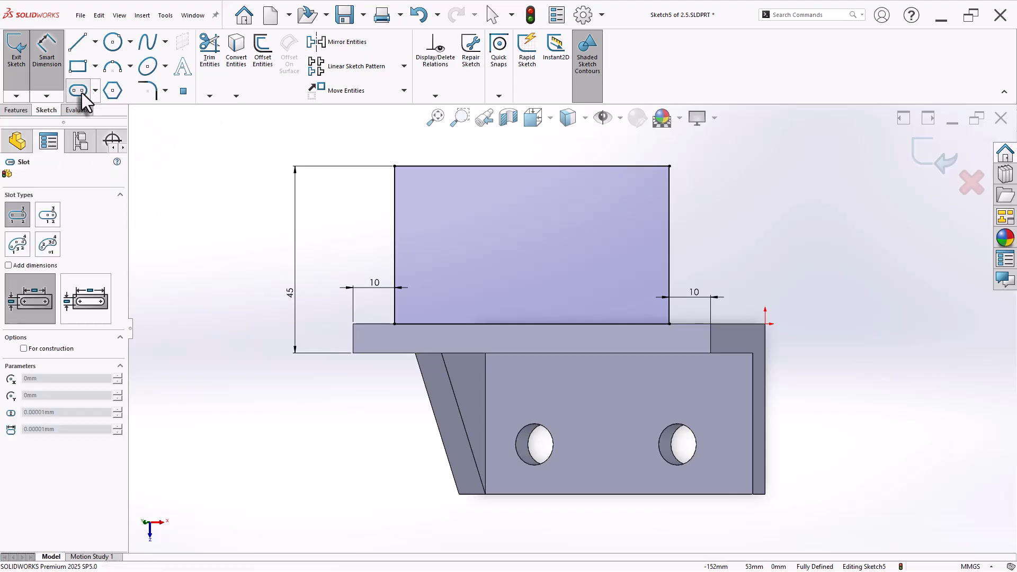
left_click(457, 245)
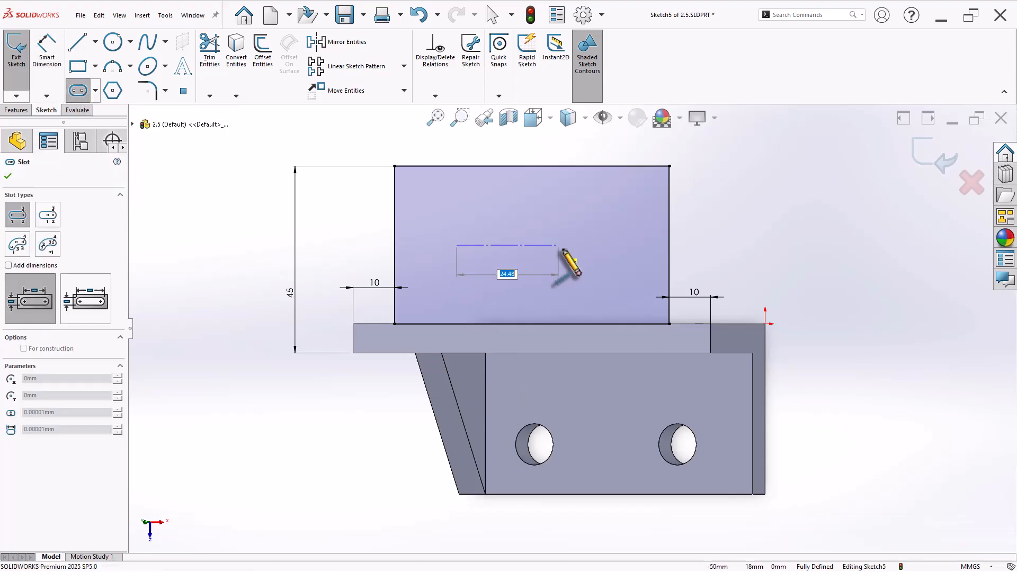
left_click(606, 247)
left_click(605, 228)
right_click(633, 196)
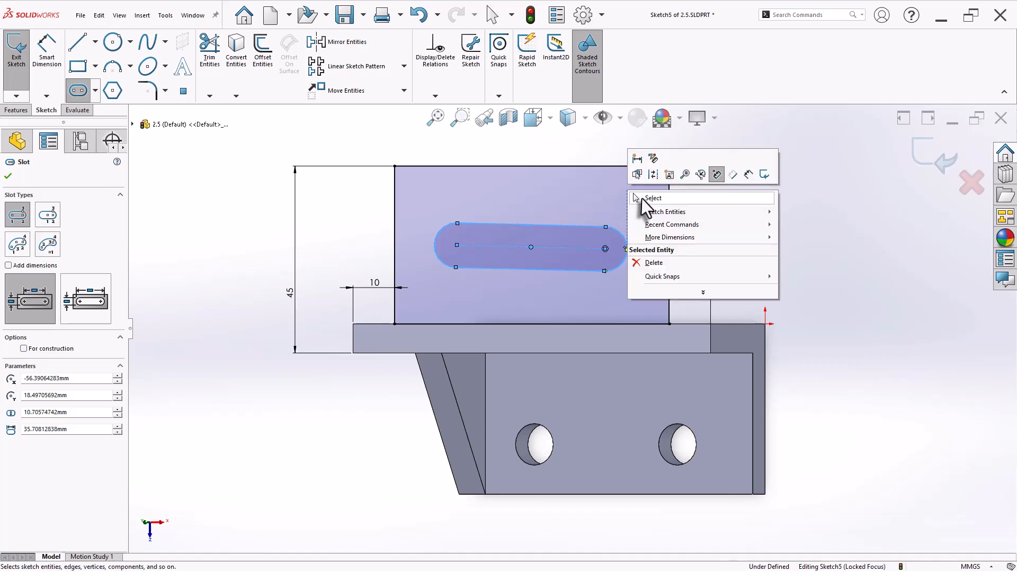
left_click(641, 200)
left_click(568, 259)
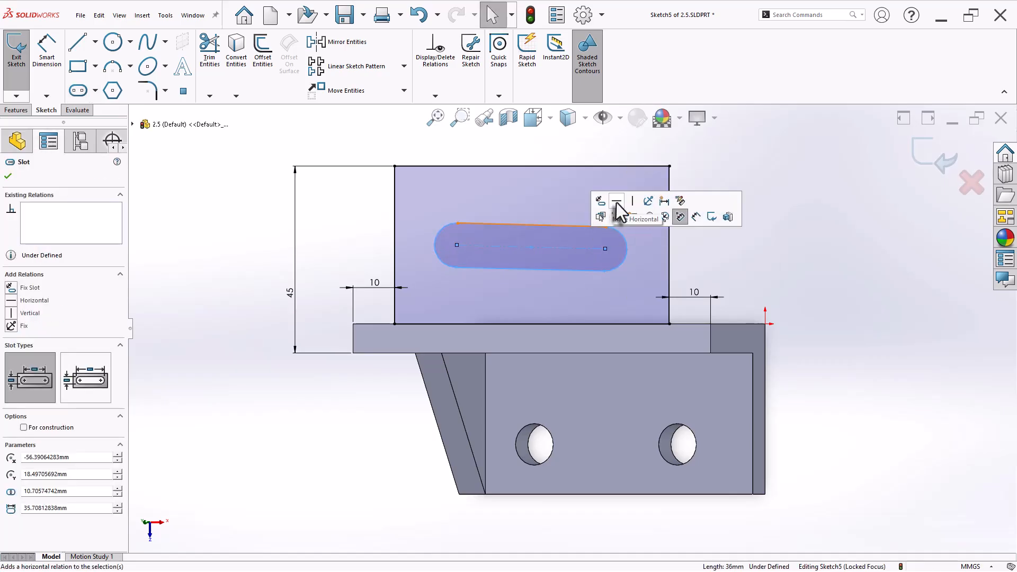
left_click(615, 208)
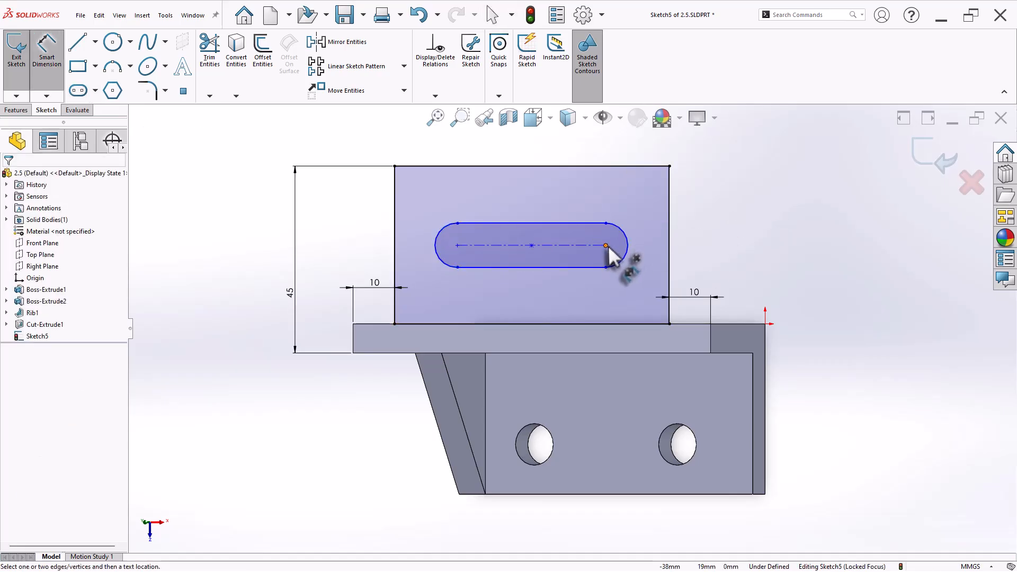
Step: Dimension the slot's end radius at 4 mm and its center-to-center length at 30 mm
left_click(439, 235)
left_click(429, 206)
type("4")
key("Return")
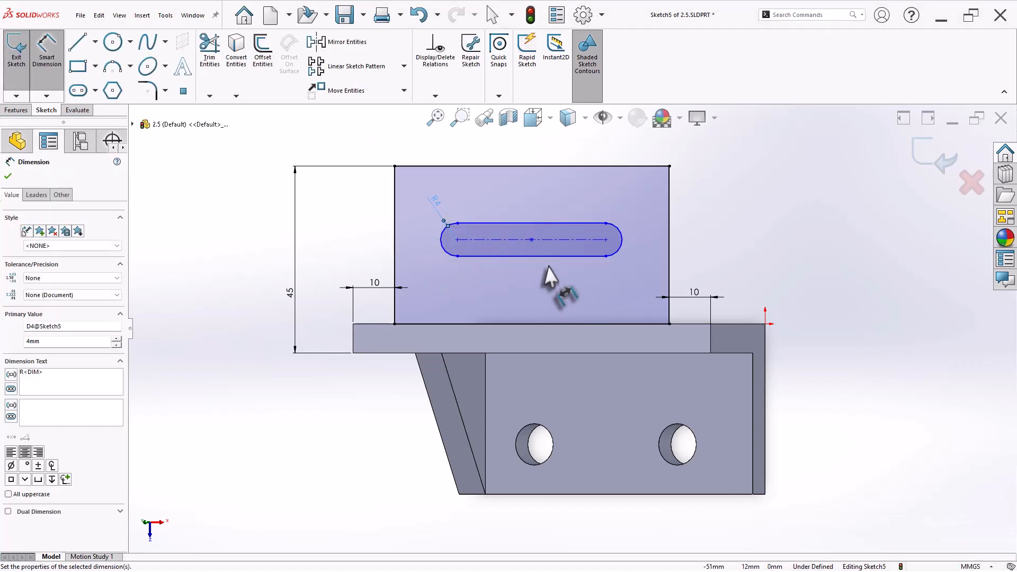
left_click(511, 239)
left_click(524, 211)
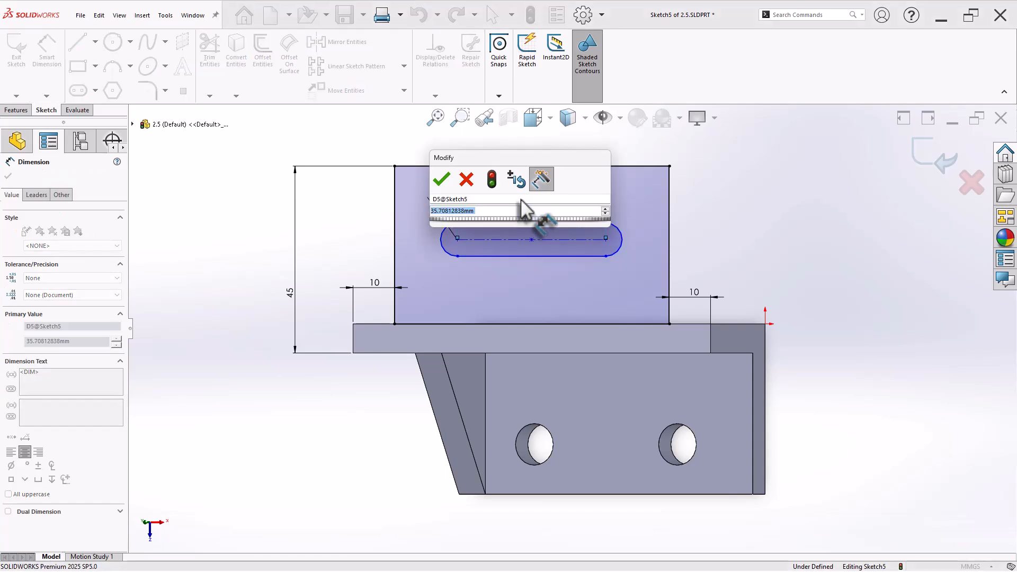
key("Return")
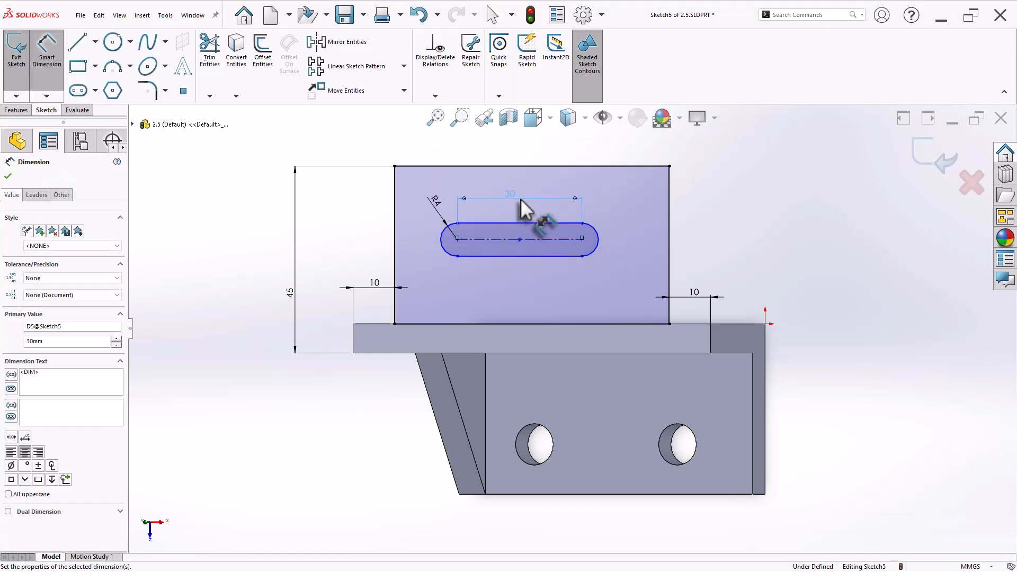
Step: Dimension the slot's arc center farther from the rib at 20 mm from the rectangle's nearest side edge
left_click(595, 252)
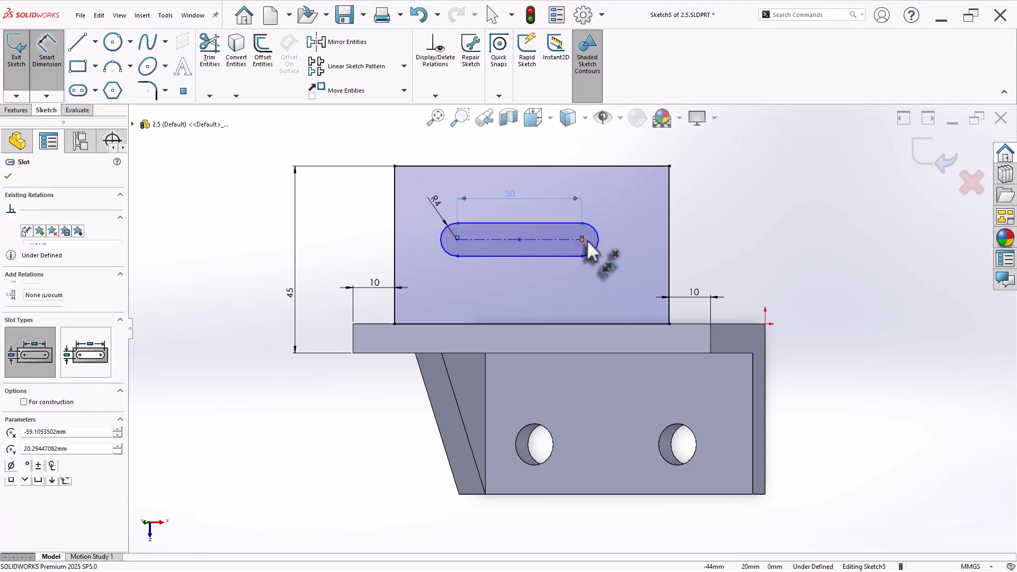
left_click(670, 245)
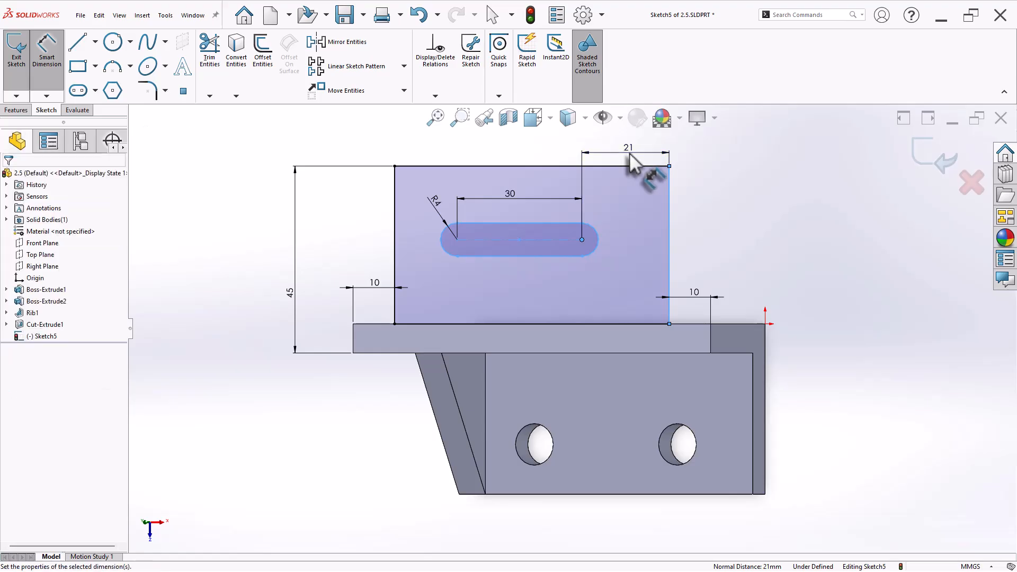
left_click(631, 154)
type("20")
key("Return")
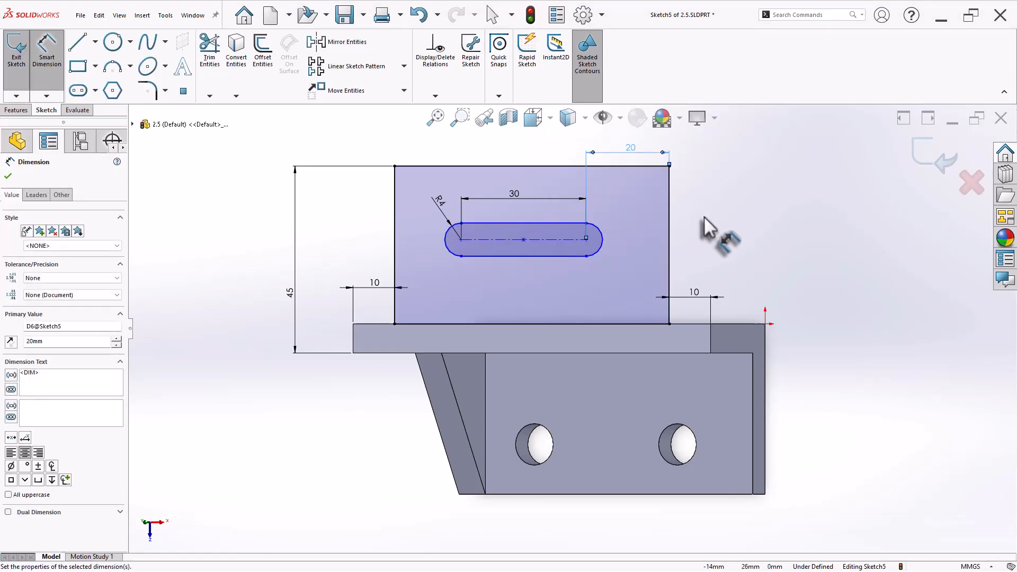
Step: Dimension that same slot arc center at 20 mm from the rectangle's outer long edge
left_click(588, 249)
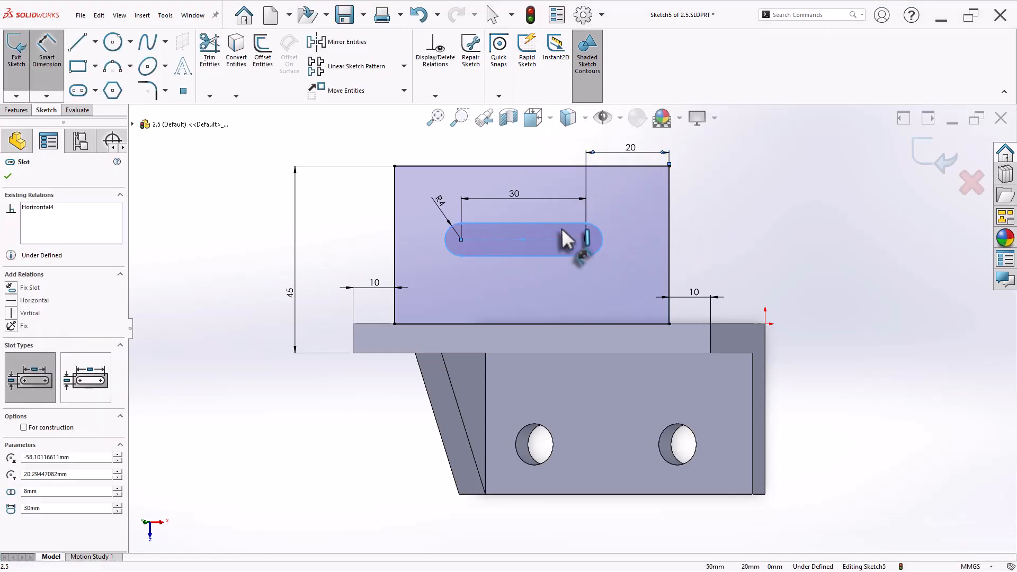
left_click(571, 168)
left_click(695, 225)
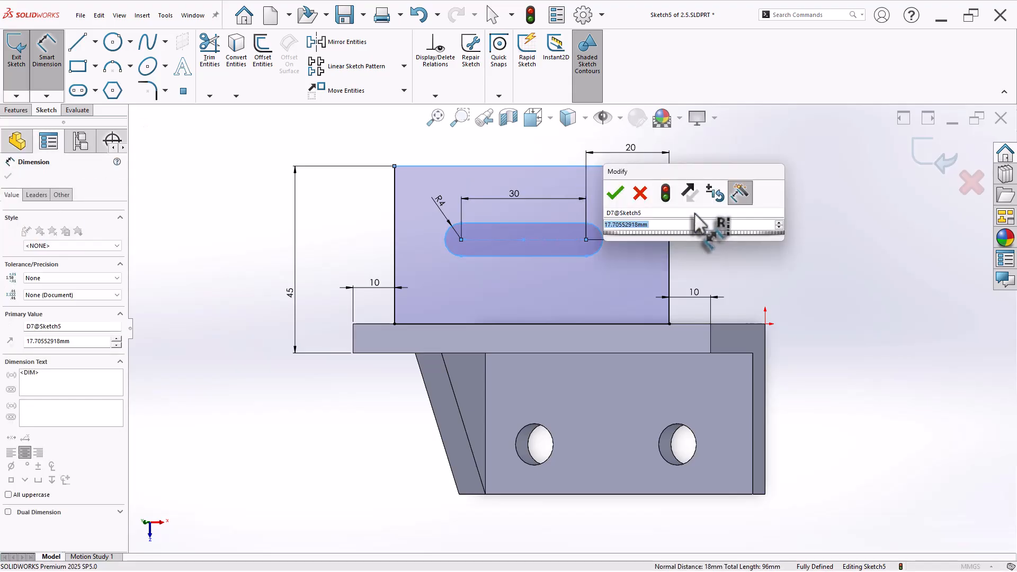
type("20")
key("Return")
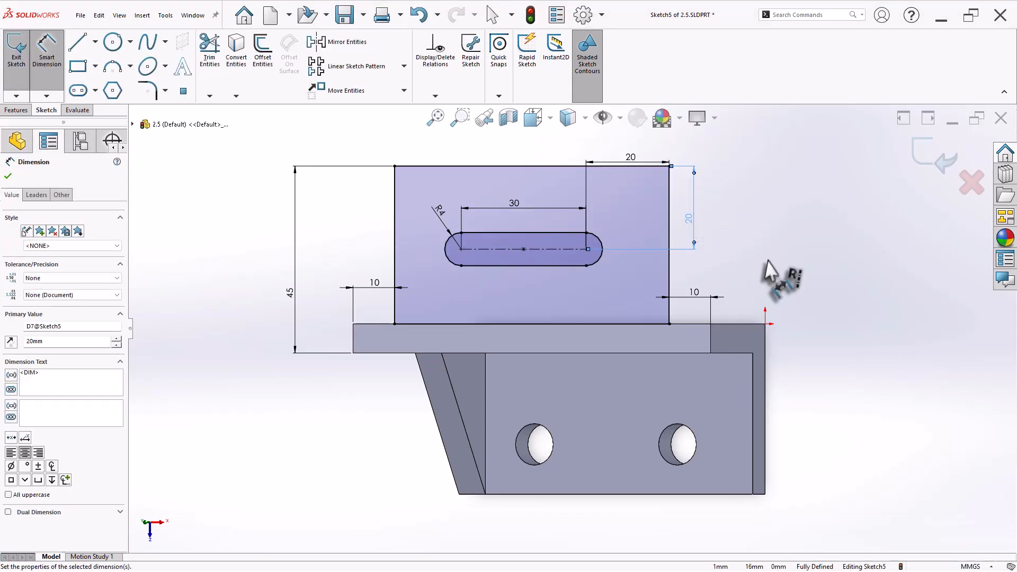
Step: Sketch an 18 mm diameter circle centered on the slot's arc center farther from the rib
left_click(112, 42)
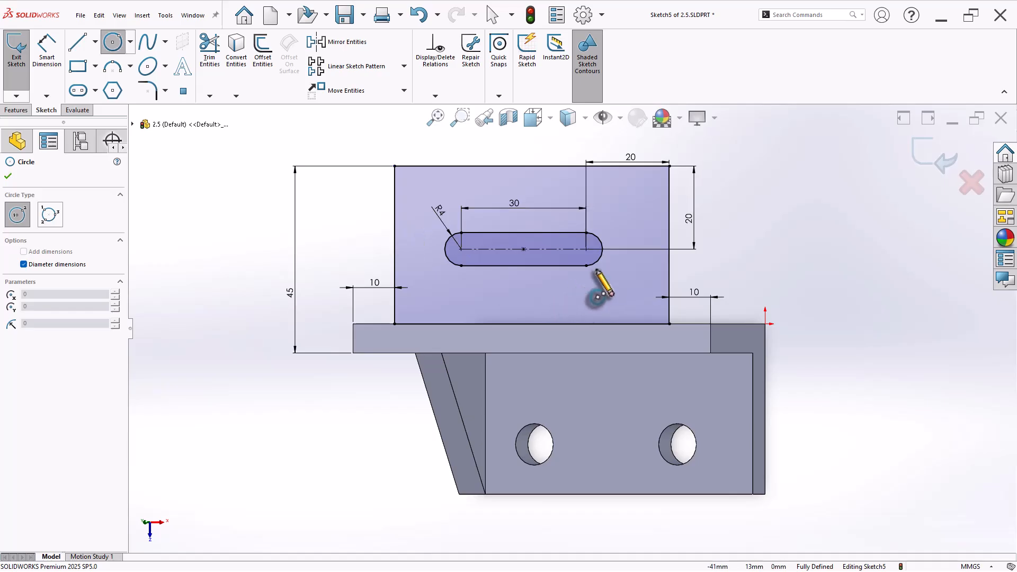
left_click(586, 249)
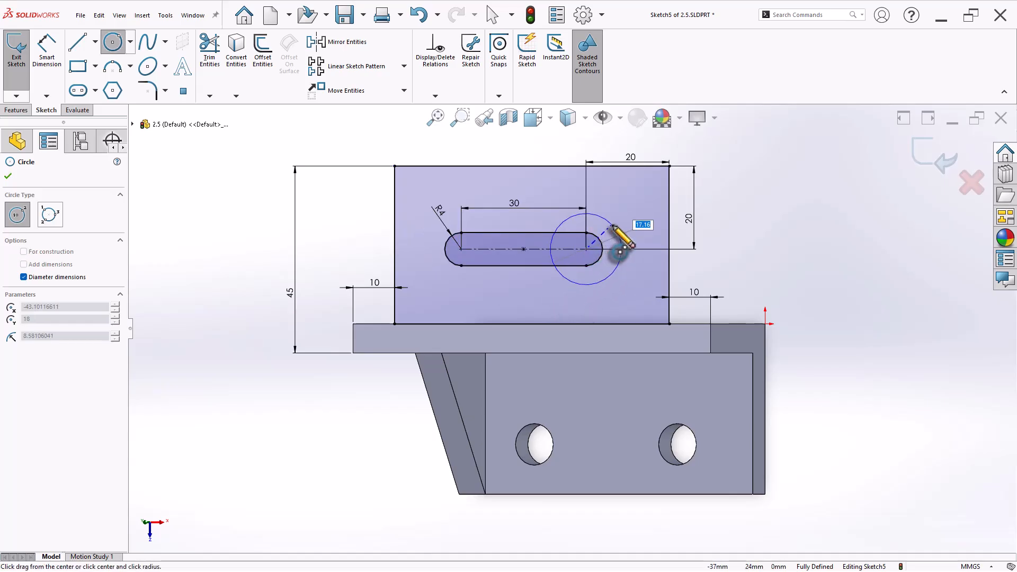
key("Return")
right_click(769, 200)
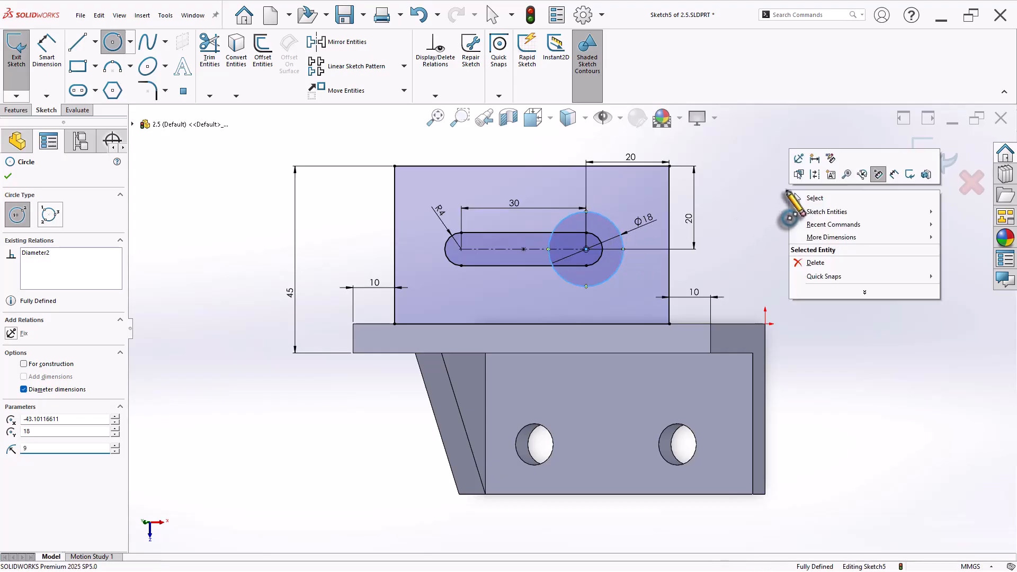
left_click(811, 197)
key("f")
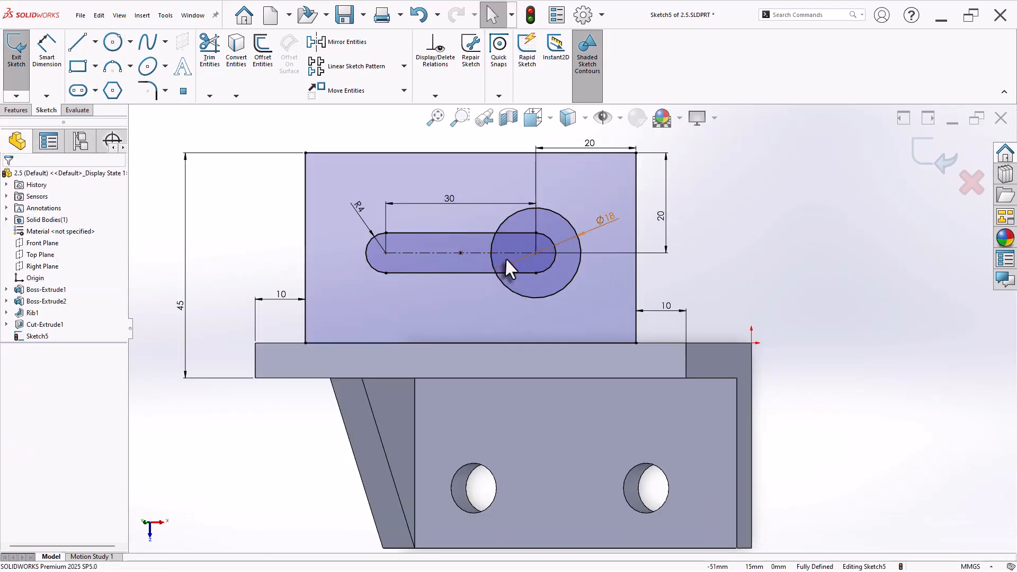
Step: Extrude the rectangle region around the slot and circle 7 mm blind, reversed toward the underside of the sloped face
scroll(583, 281, "up", 2)
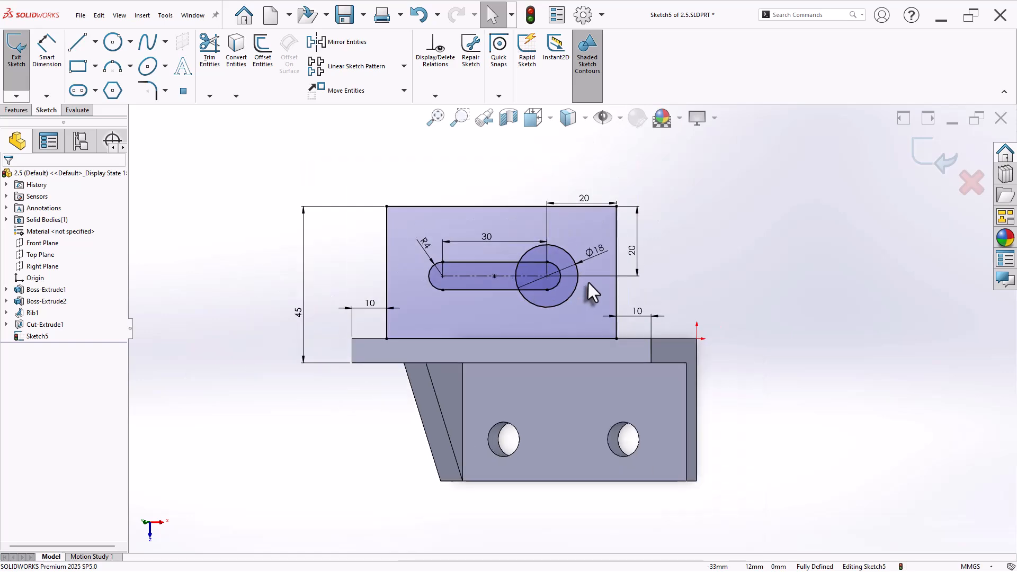
mouse_move(526, 325)
middle_mouse_down()
mouse_move(552, 311)
mouse_move(493, 209)
mouse_move(539, 125)
mouse_move(545, 239)
mouse_move(679, 345)
mouse_move(695, 386)
mouse_move(699, 304)
mouse_move(669, 336)
middle_mouse_up()
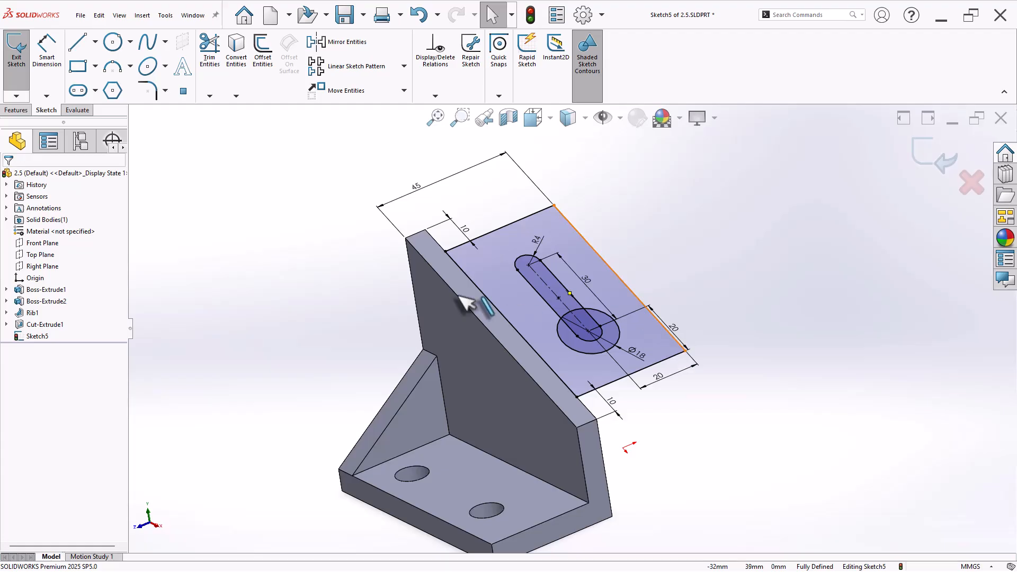
left_click(17, 110)
left_click(23, 79)
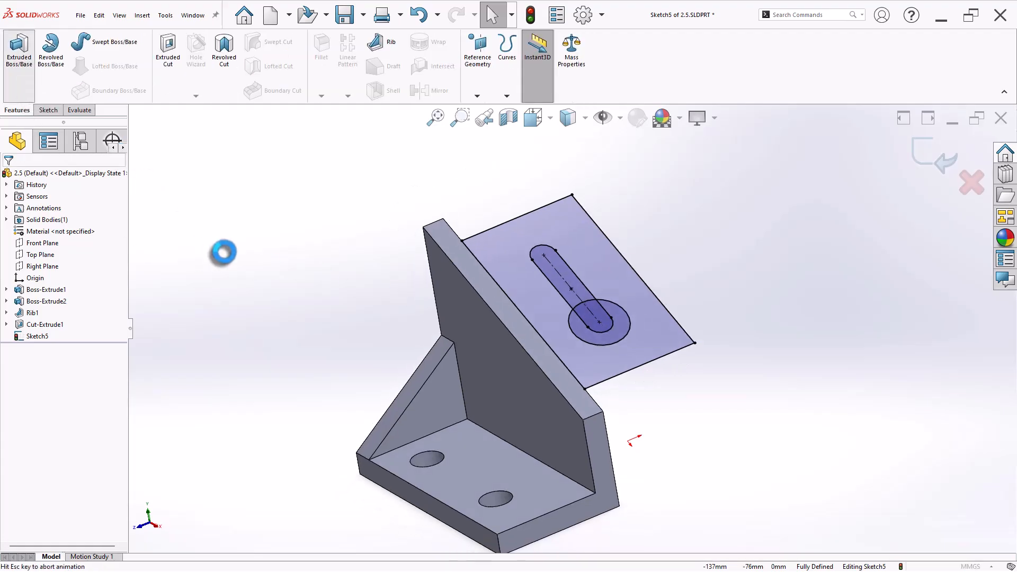
left_click(661, 286)
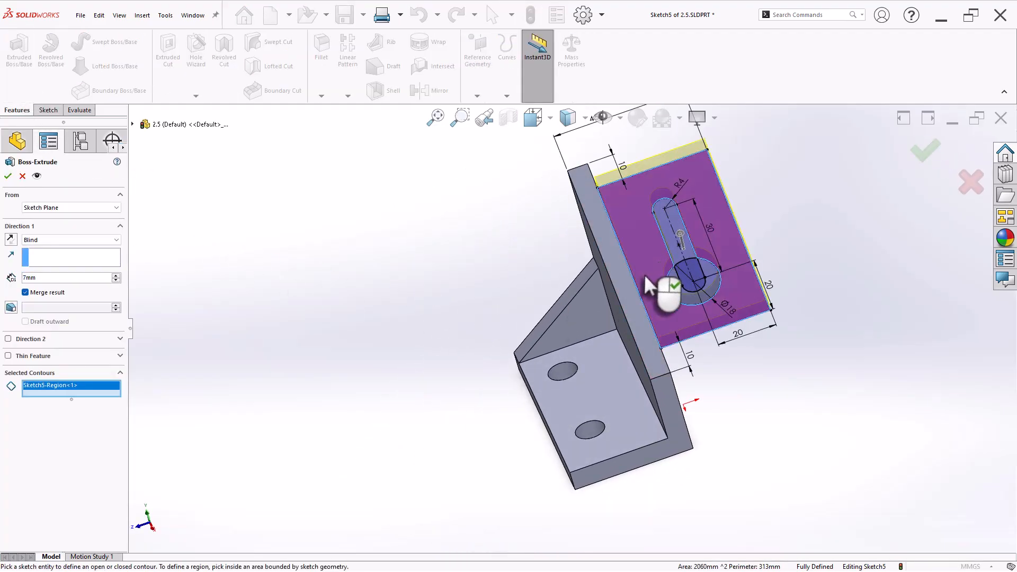
middle_click_drag(758, 414, 793, 258)
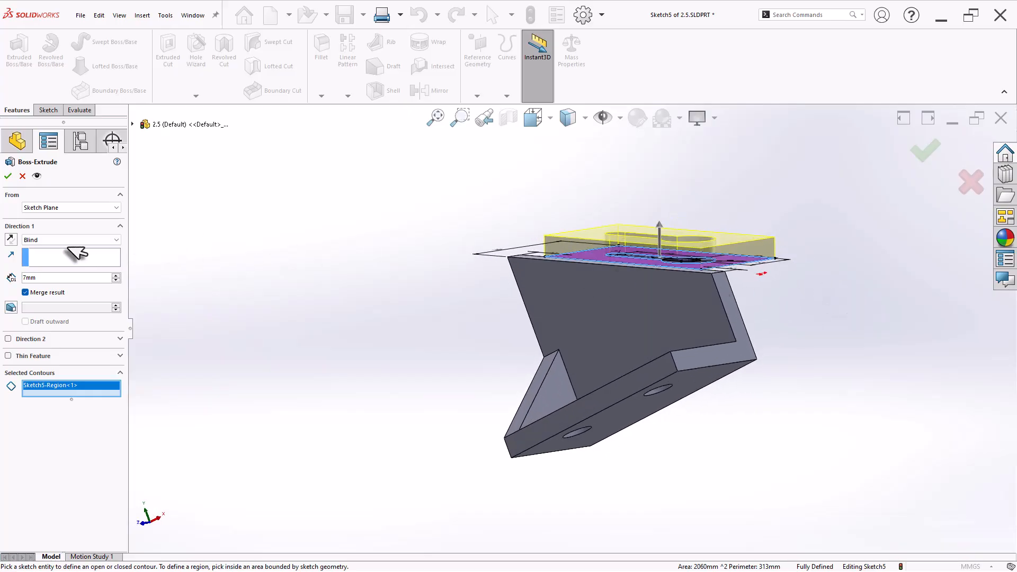
left_click(11, 239)
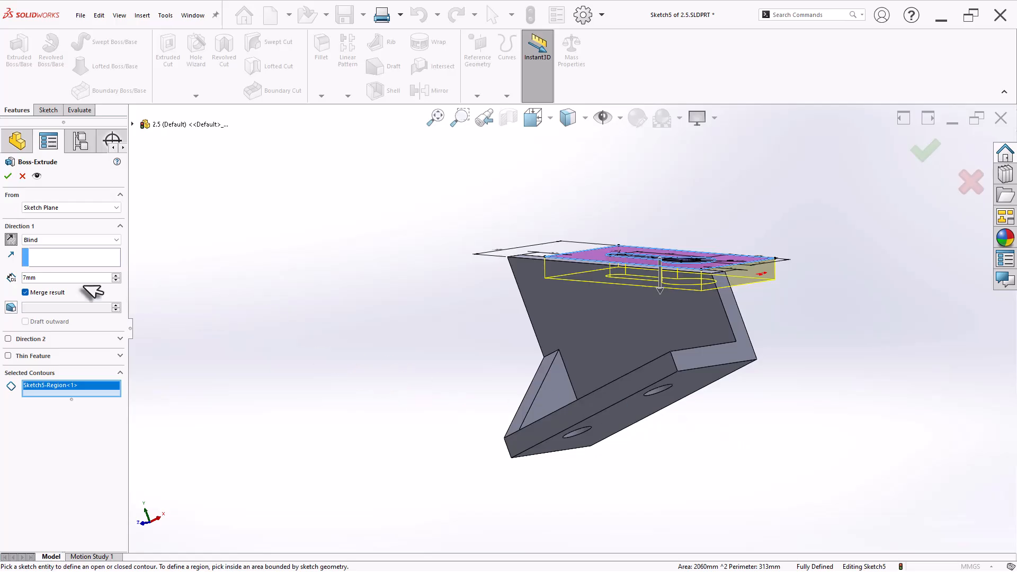
left_click(8, 176)
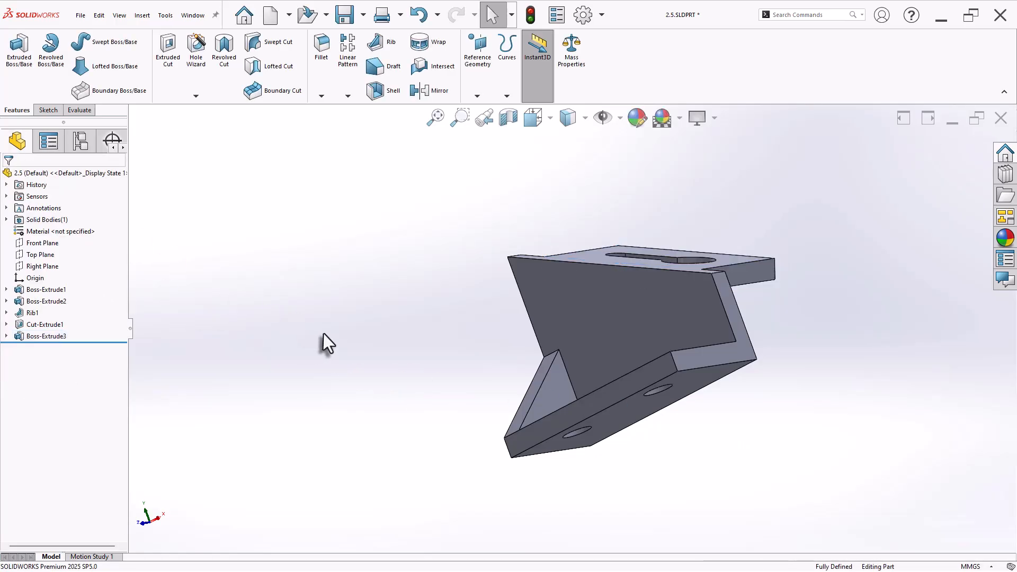
Step: Save the part from an isometric view and rebuild it to update the volume sensor
key("ctrl+7")
key("ctrl+s")
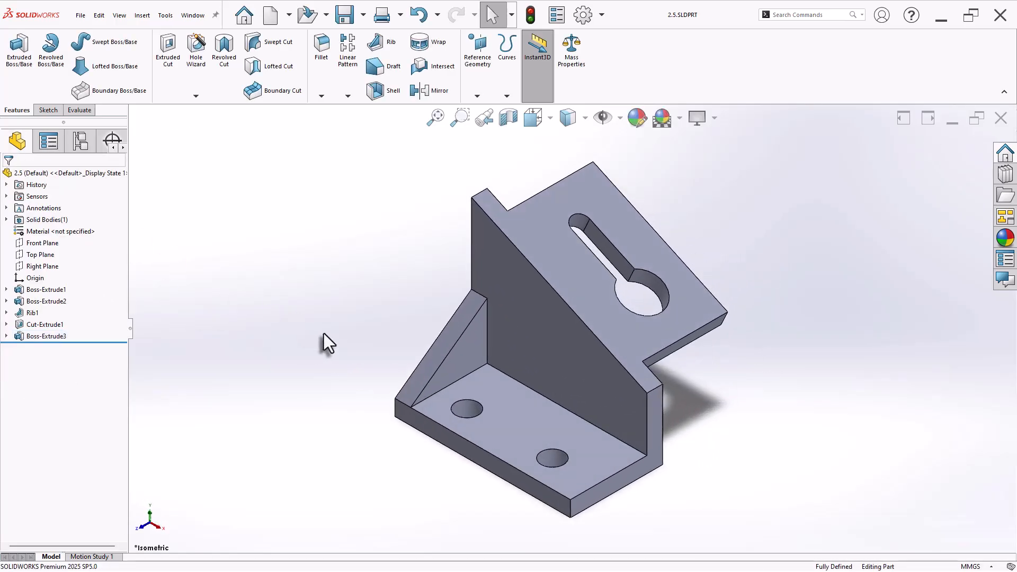
left_click(6, 197)
left_click(66, 210)
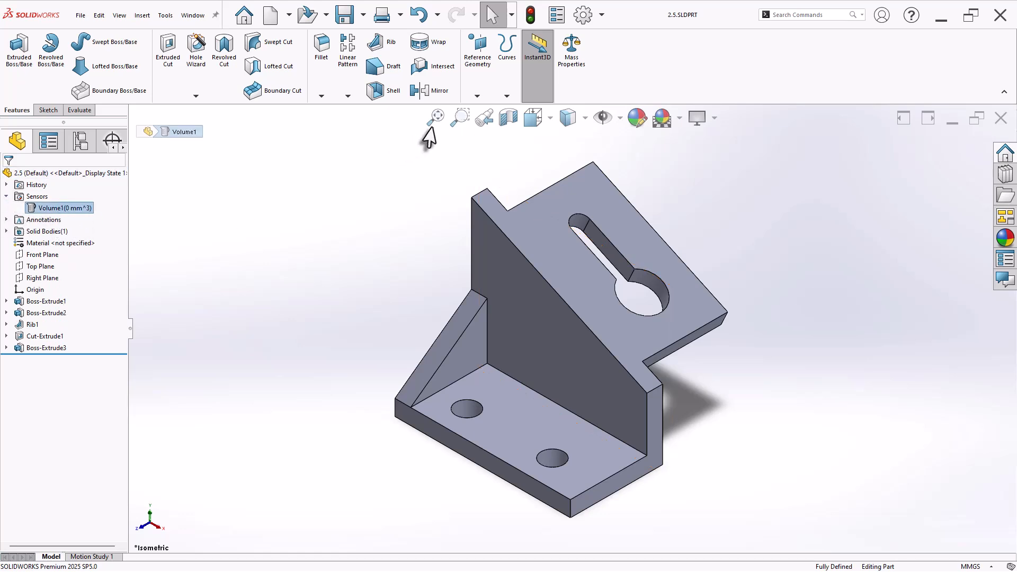
left_click(531, 15)
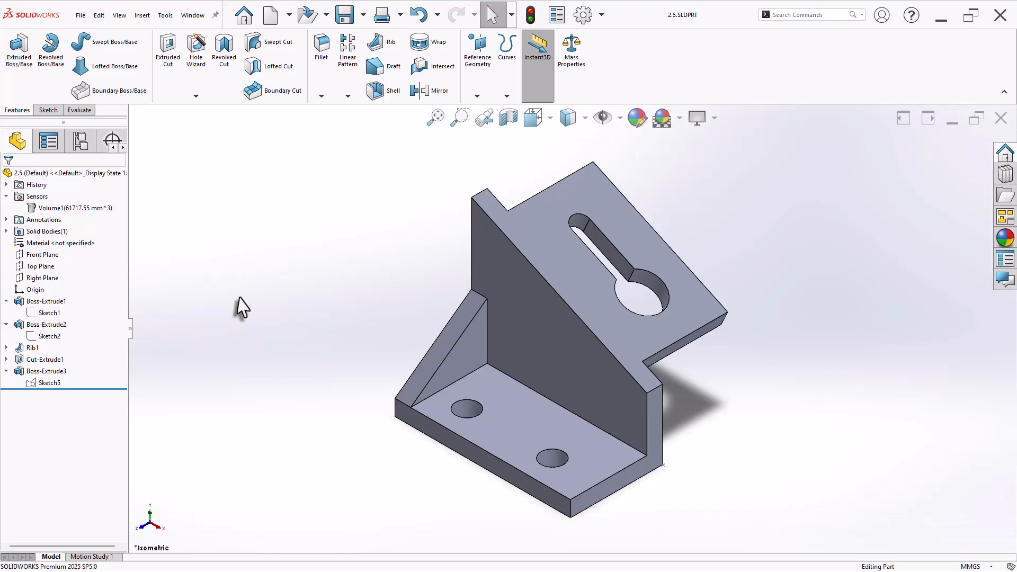
Step: Set the upright leg's height in the L-profile base sketch to 33 mm, and save the part in isometric view
scroll(728, 488, "down", 2)
scroll(726, 447, "up", 1)
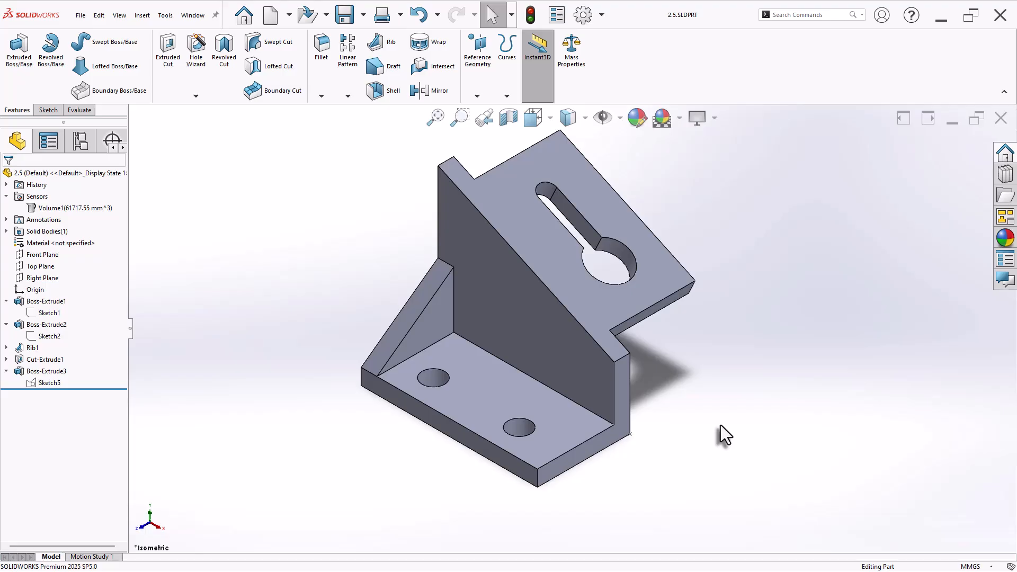
left_click(42, 314)
scroll(699, 377, "up", 1)
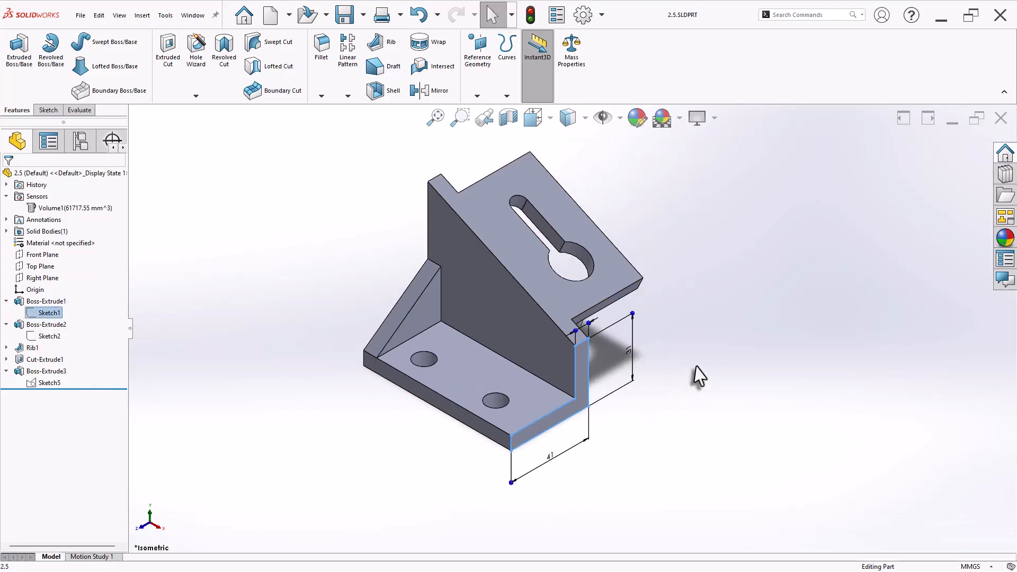
middle_click_drag(695, 365, 667, 273)
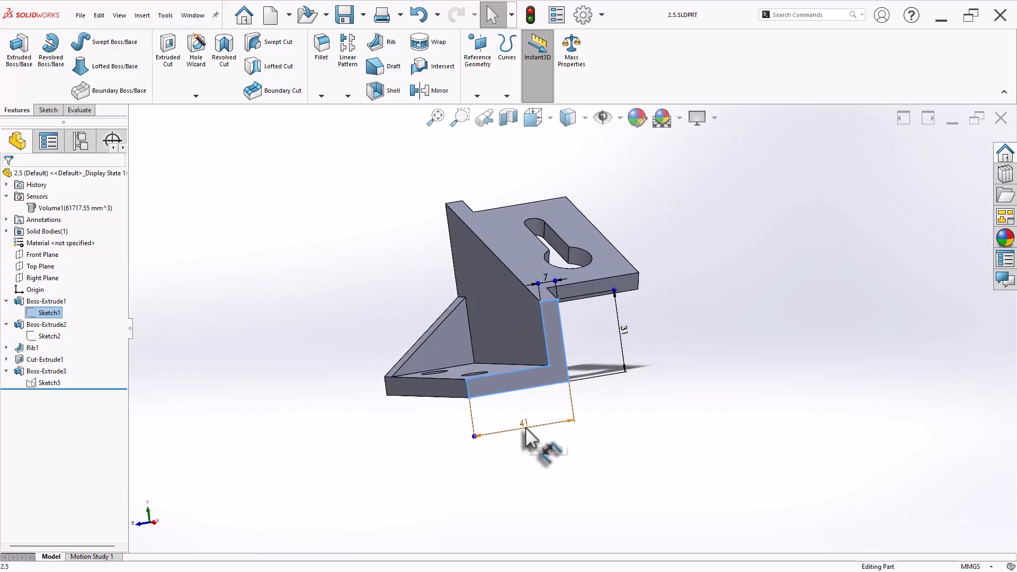
double_click(625, 346)
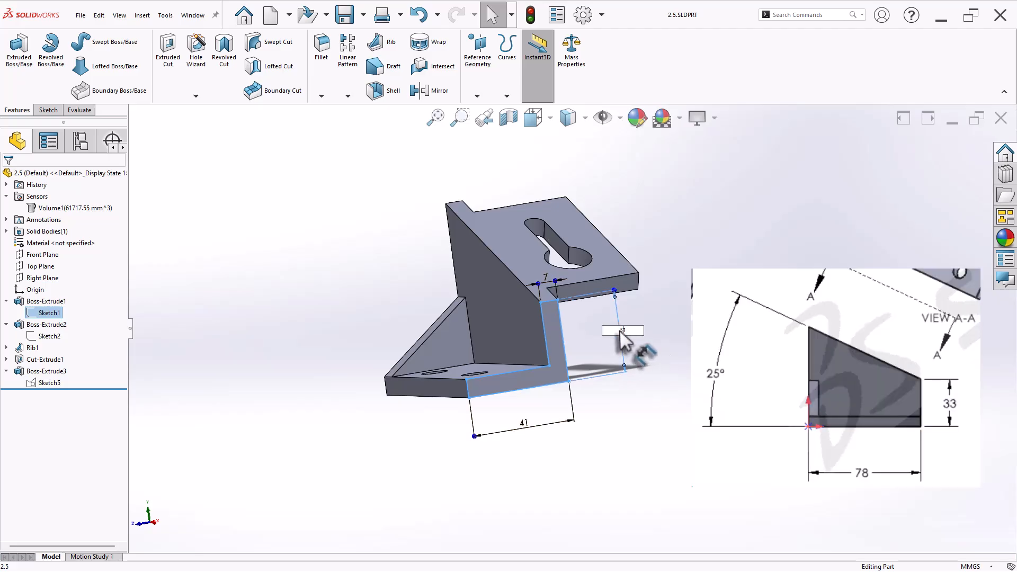
type("33")
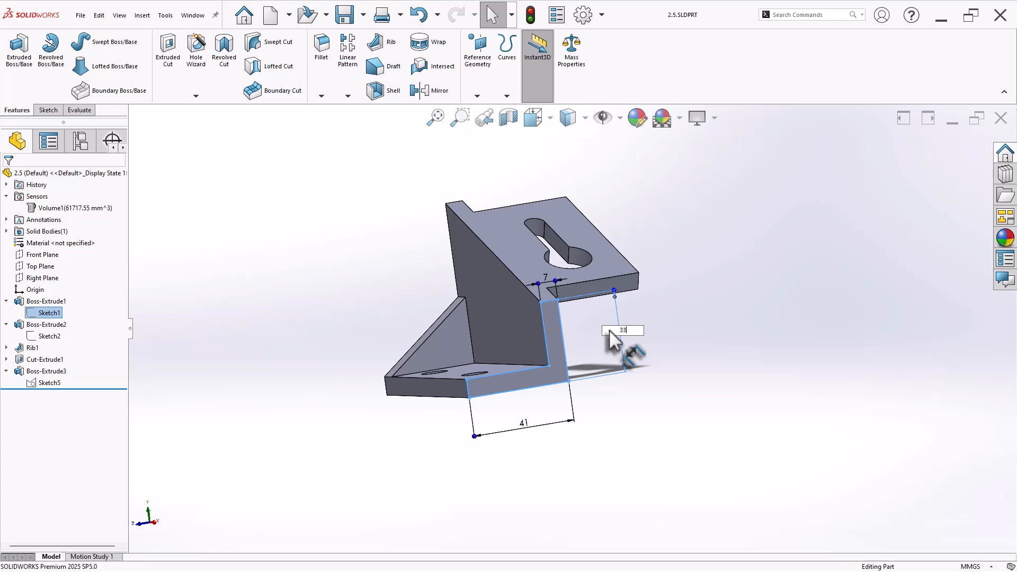
key("Return")
left_click(731, 316)
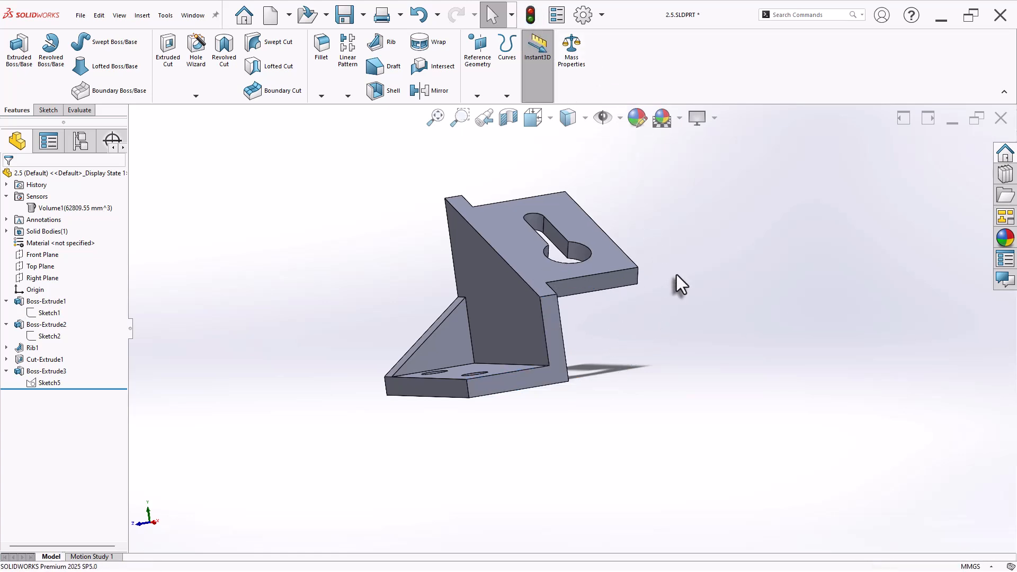
key("ctrl+7")
key("ctrl+s")
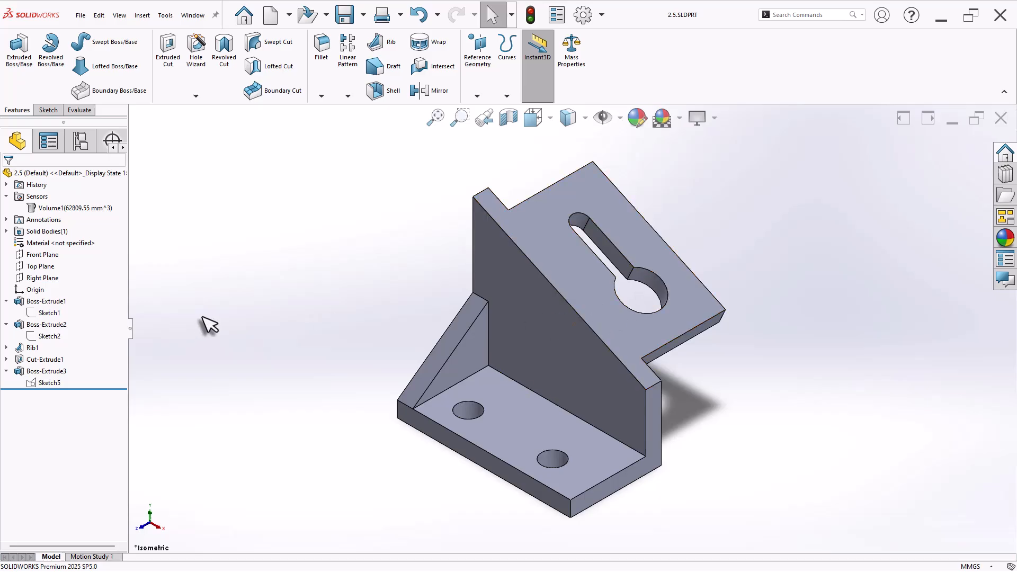
Step: Check the part's volume with the volume sensor and the mass properties
left_click(80, 210)
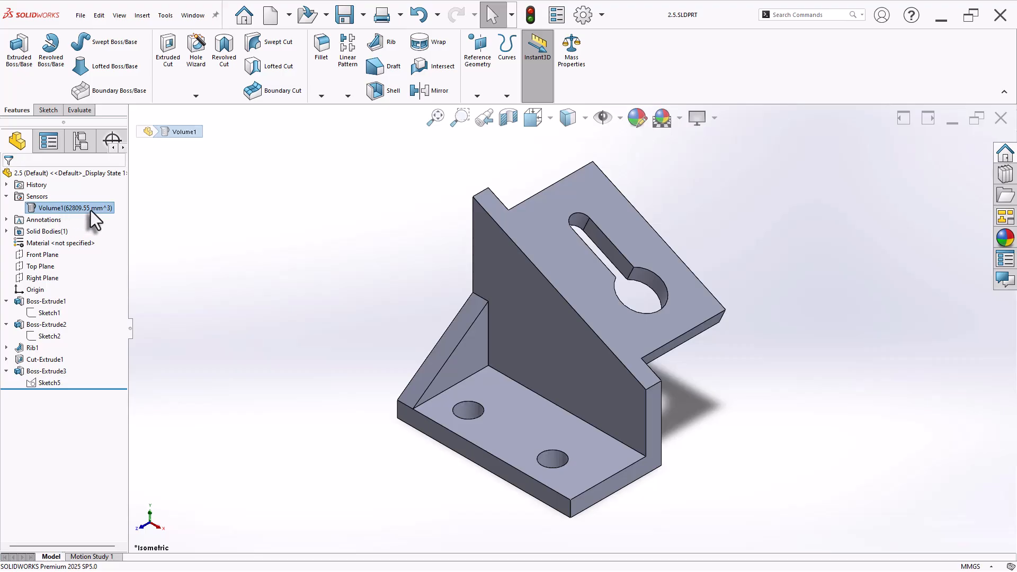
left_click(571, 53)
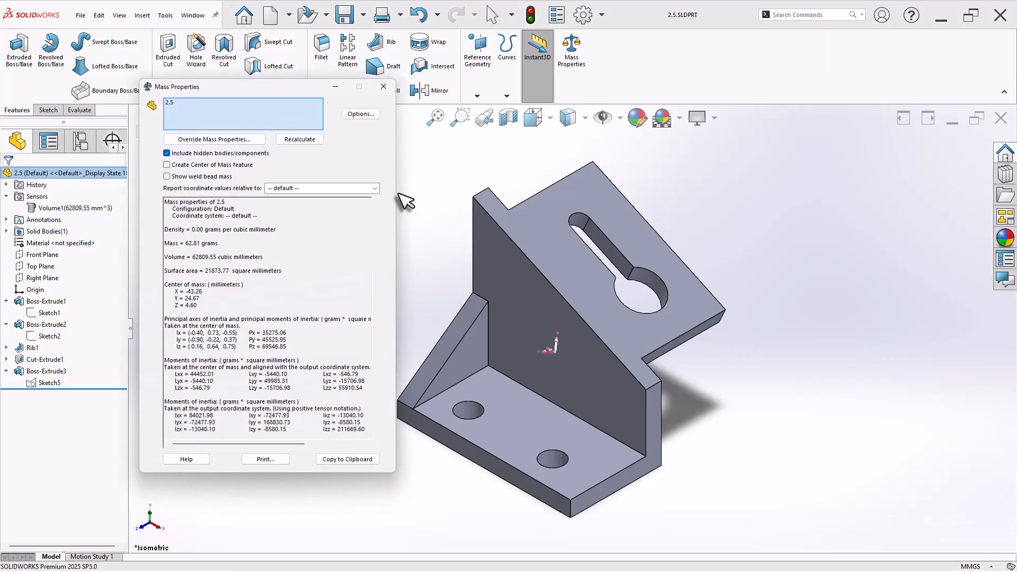
left_click_drag(215, 257, 164, 257)
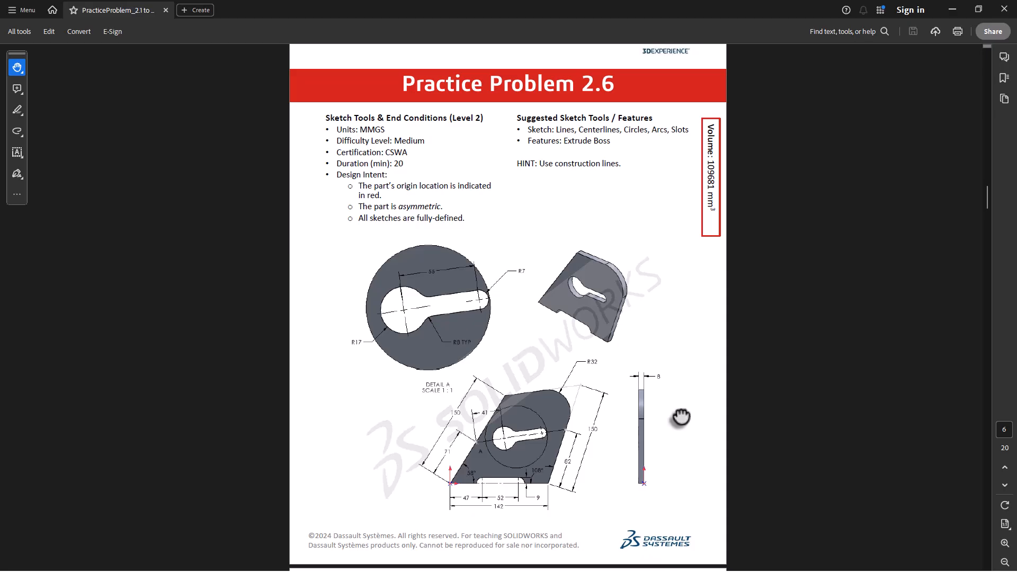
Step: Sketch on the Front Plane, from the origin, a slanted left line about 75 mm, sloped top about 64 mm, right edge and 16 mm bottom segment
scroll(681, 417, "down", 1)
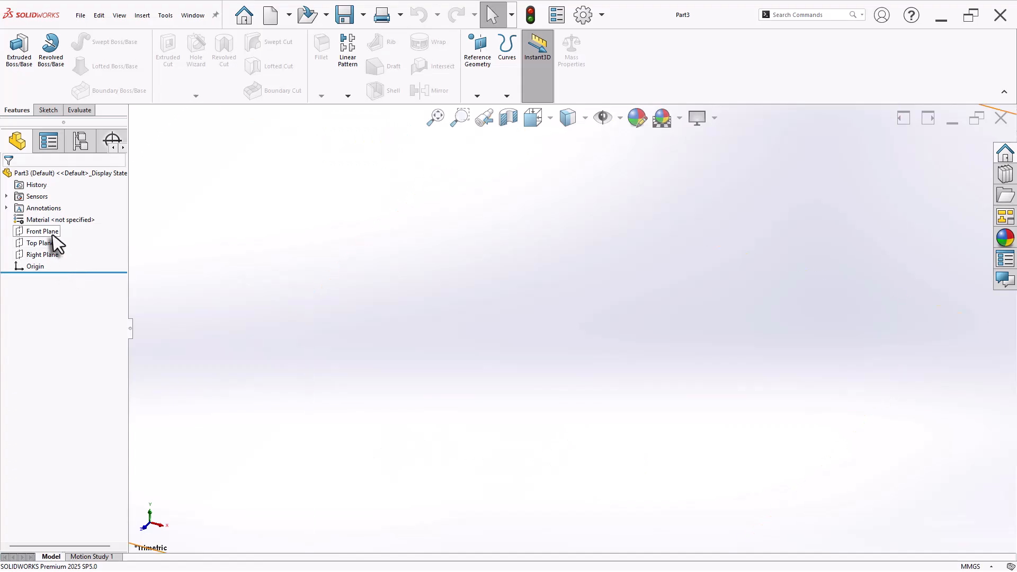
left_click(56, 232)
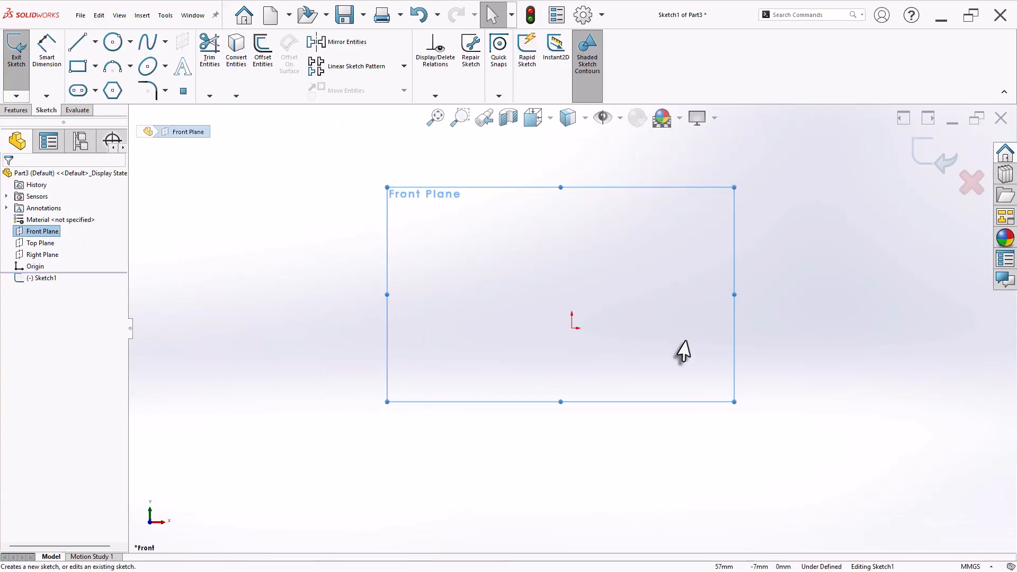
left_click(78, 41)
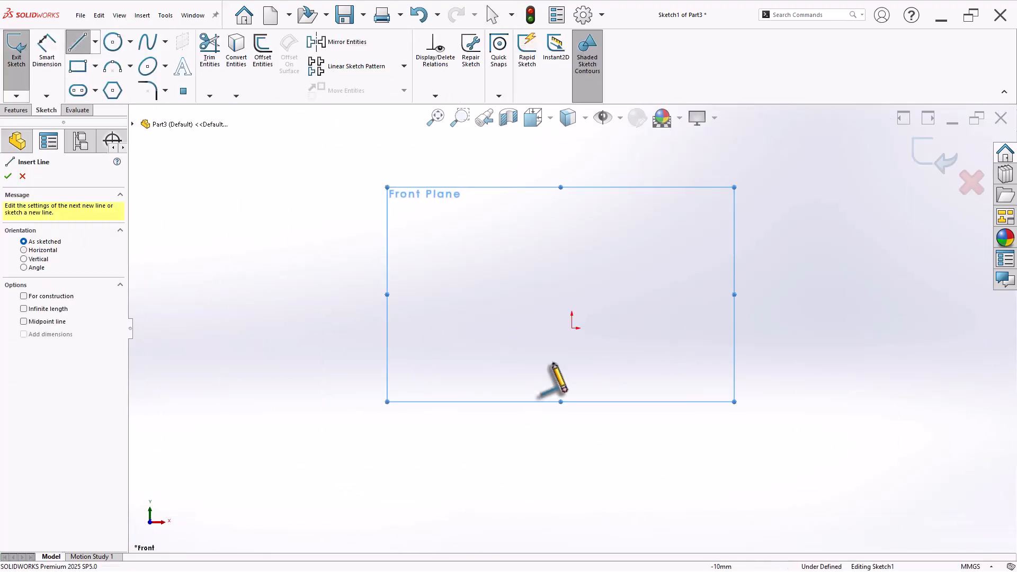
left_click(572, 328)
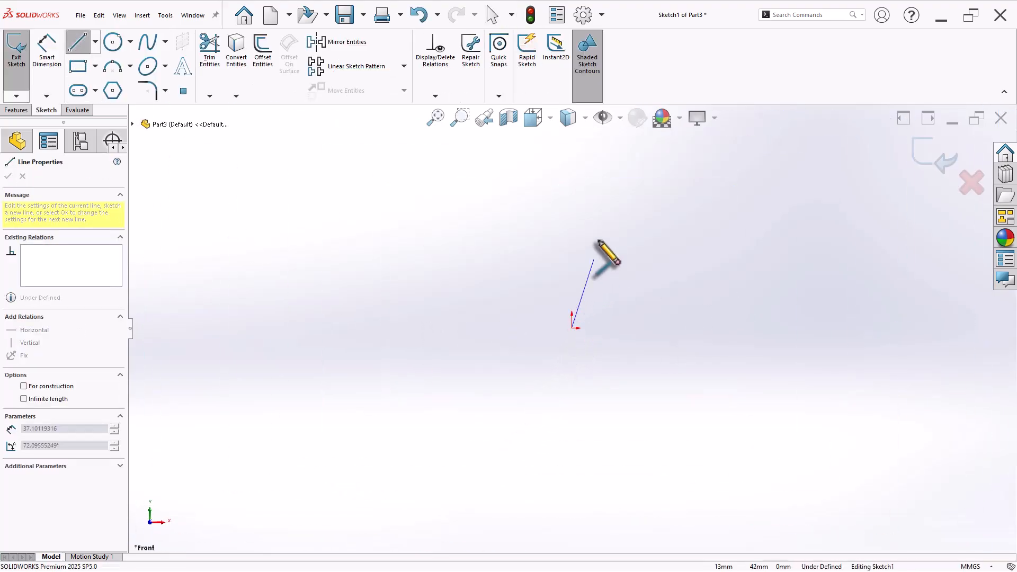
left_click(618, 188)
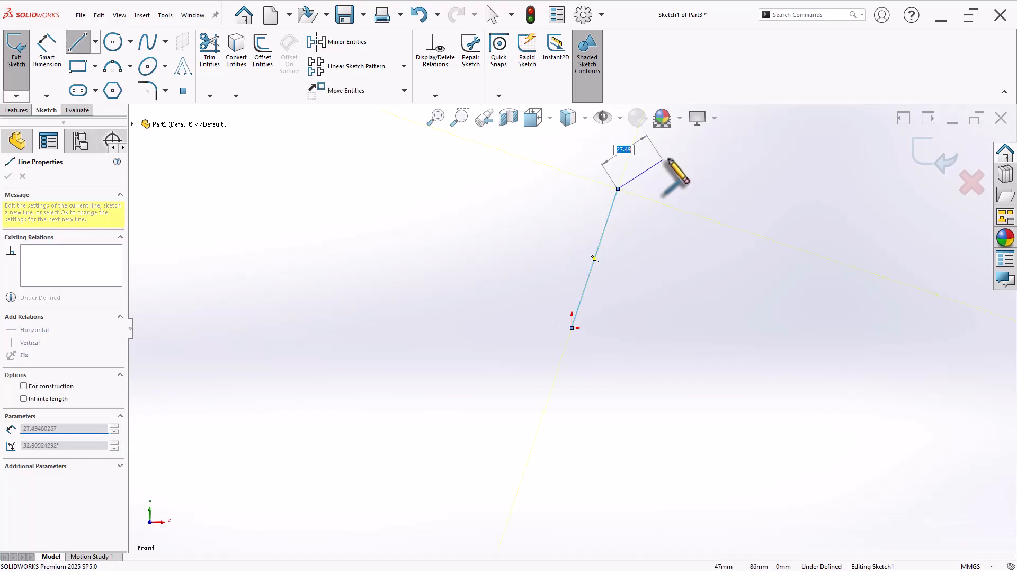
left_click(735, 148)
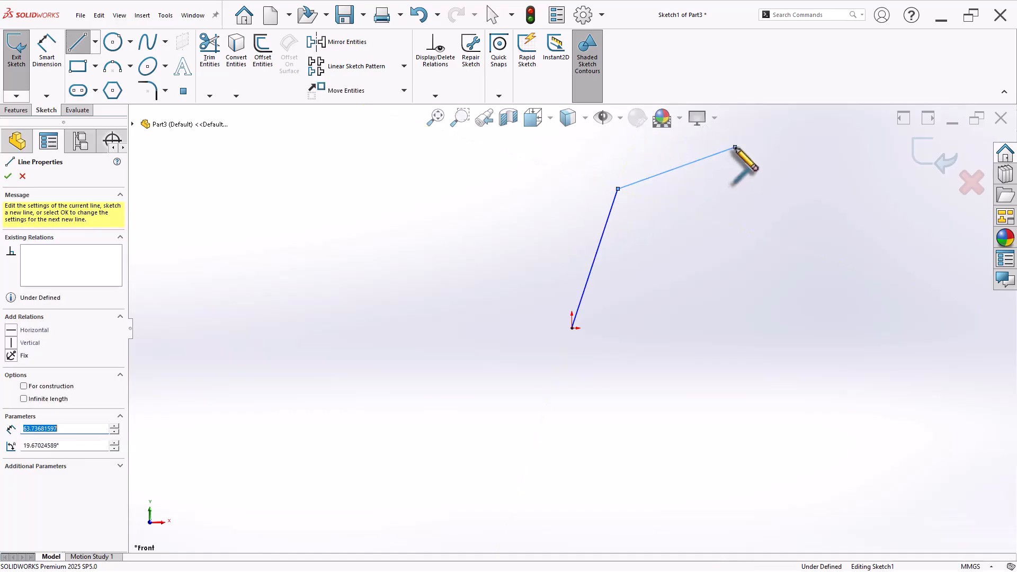
double_click(713, 328)
left_click(712, 329)
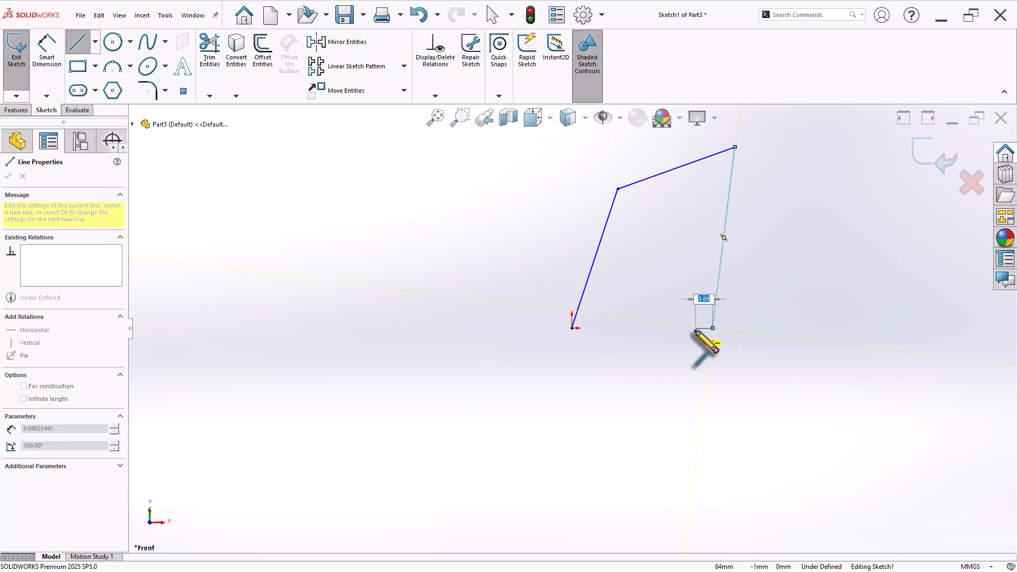
double_click(681, 328)
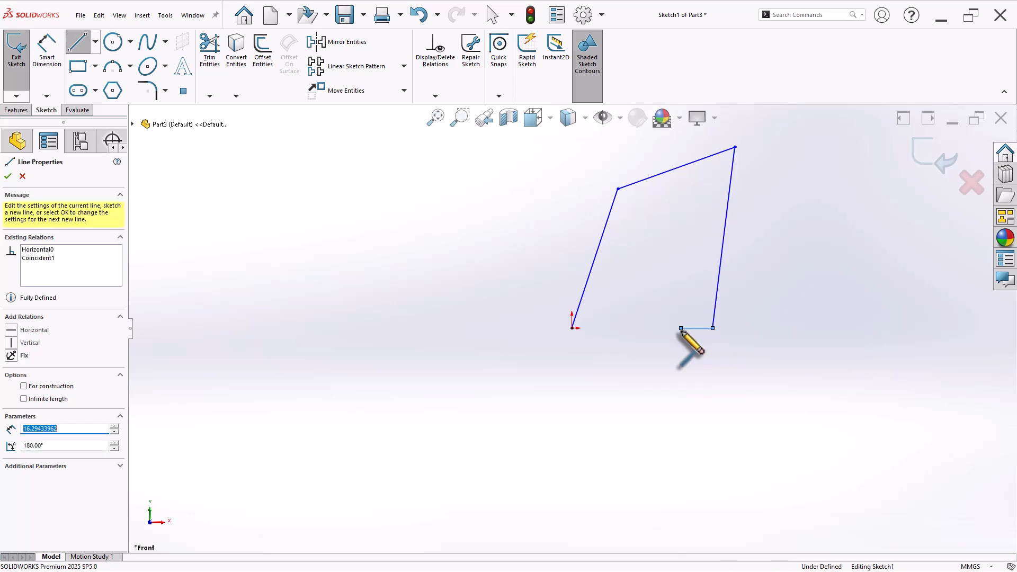
Step: Close the profile back to the origin along the base, with a raised notch formed by a horizontal line between two tangent arcs of about 3.4 mm radius
scroll(683, 331, "down", 6)
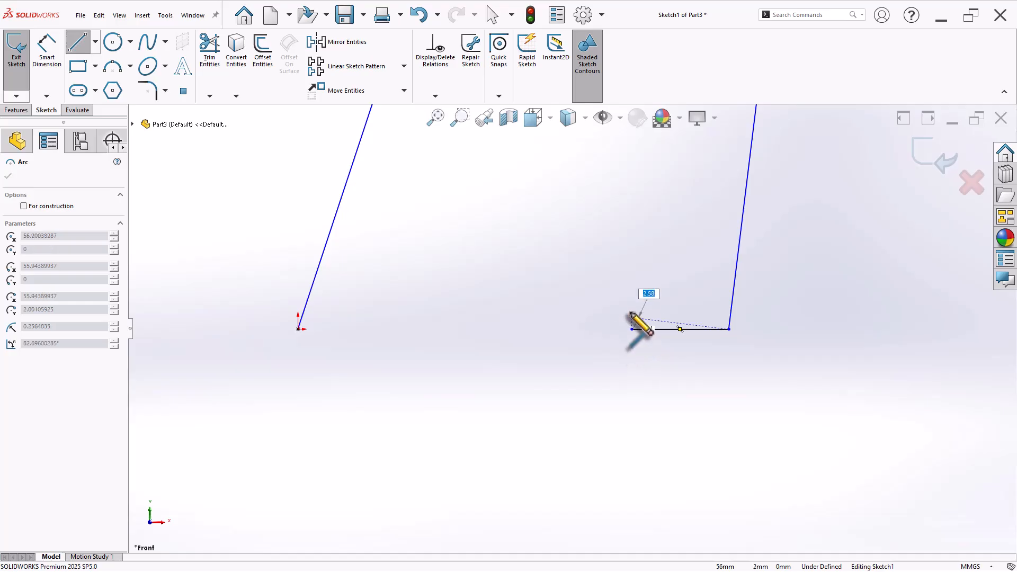
left_click(612, 309)
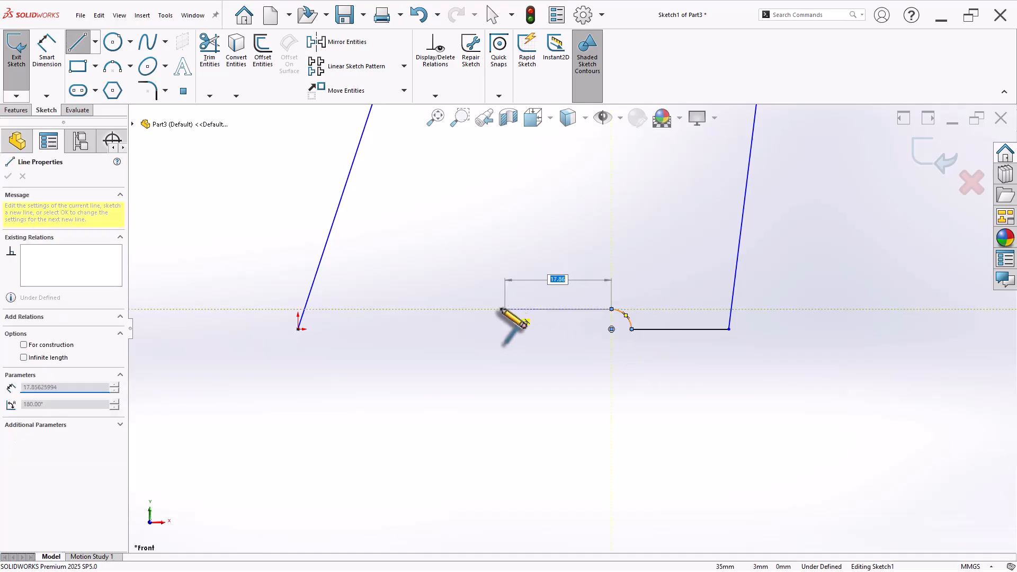
left_click(427, 309)
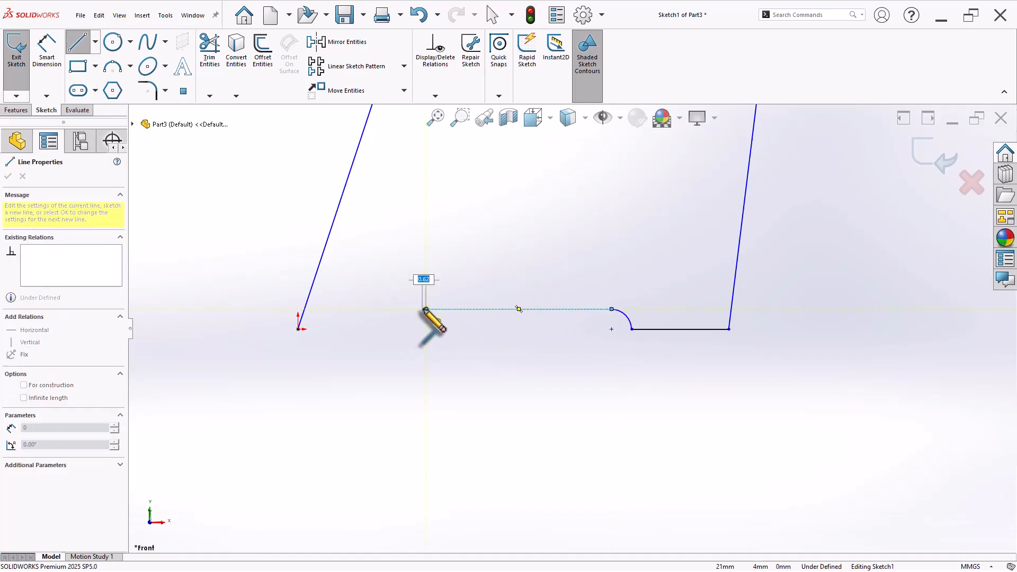
left_click(405, 329)
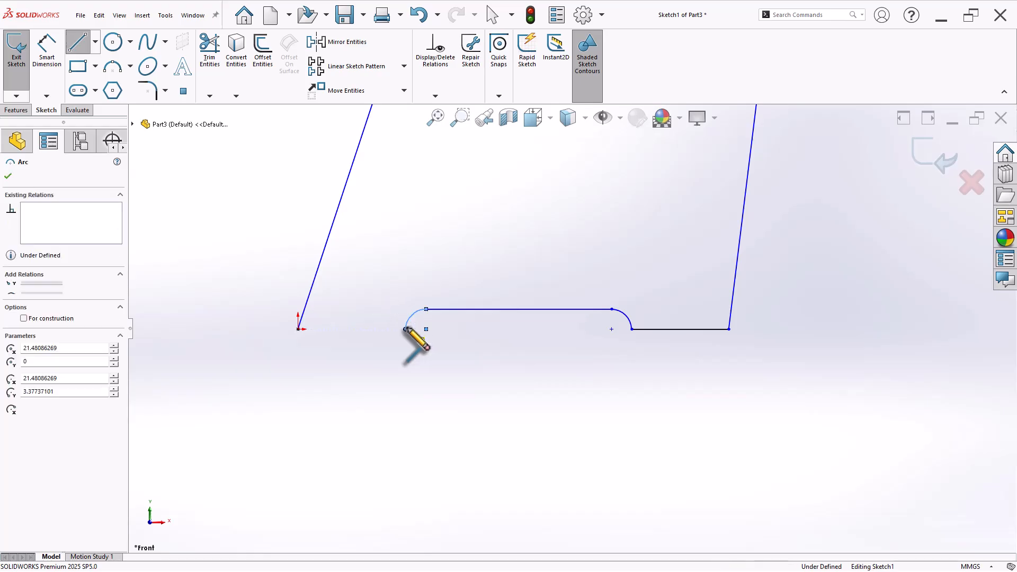
left_click(298, 329)
right_click(413, 225)
left_click(437, 235)
scroll(636, 249, "up", 5)
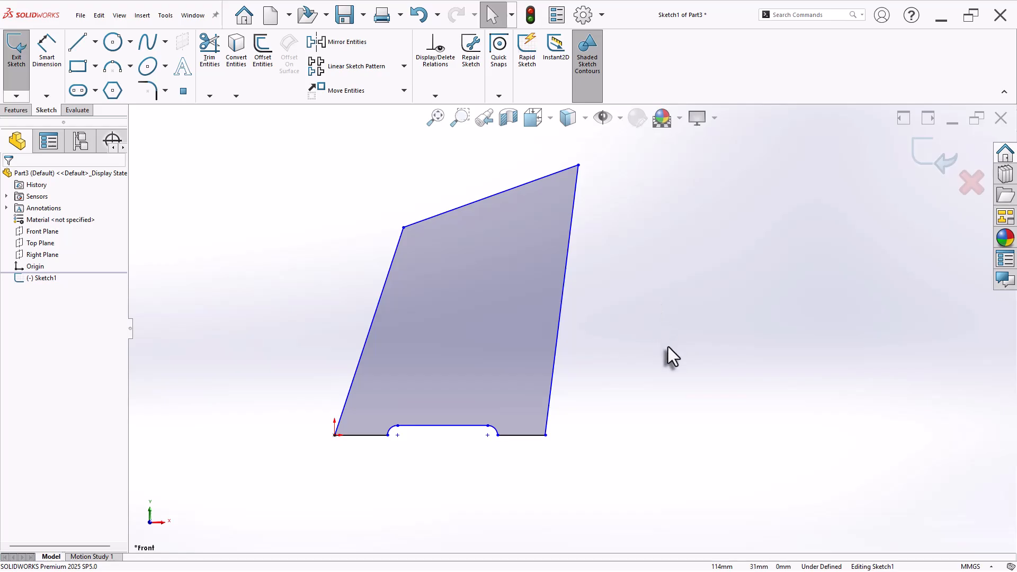
scroll(473, 445, "down", 2)
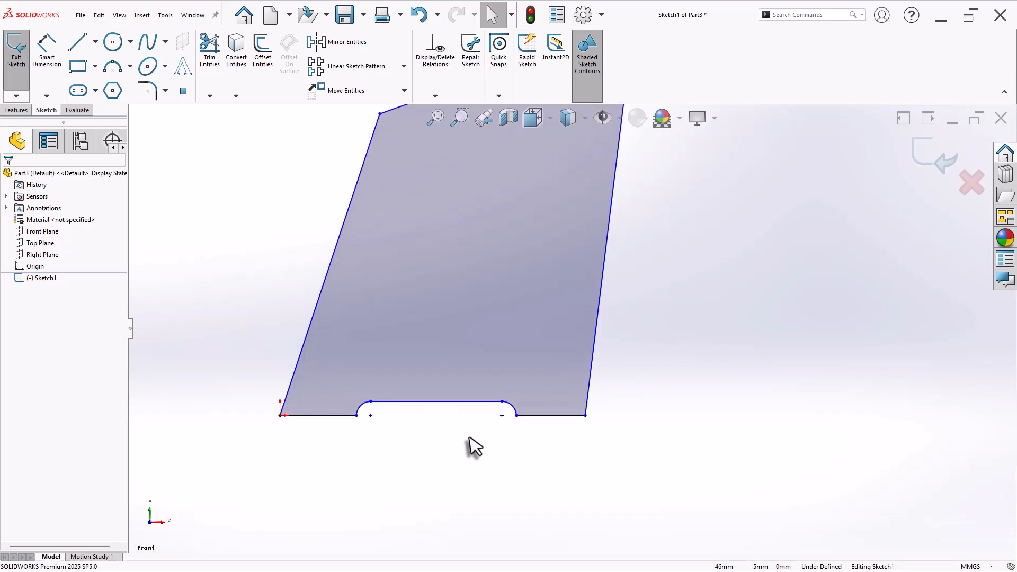
left_click(370, 402)
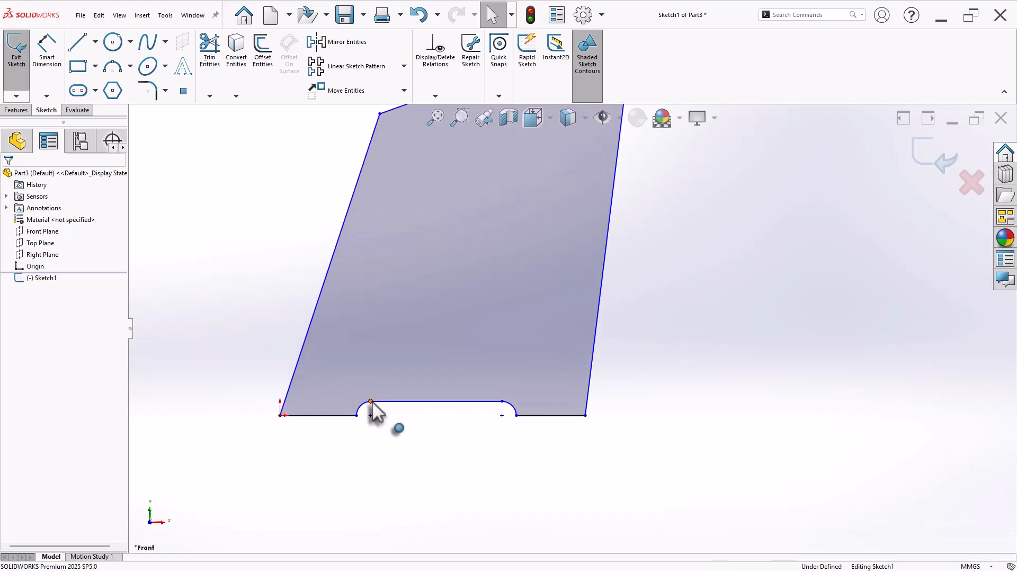
left_click(502, 401)
key("Escape")
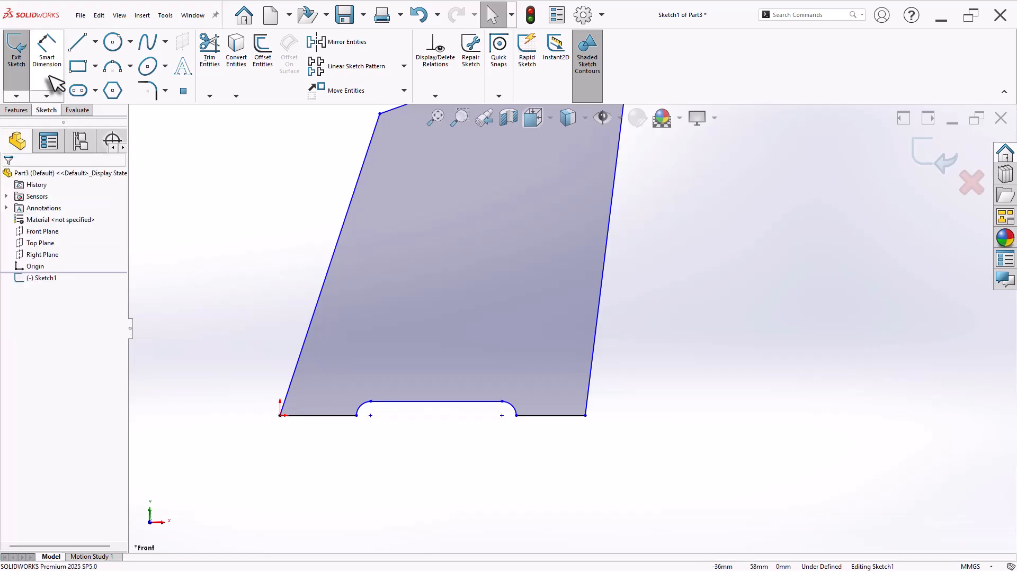
Step: Dimension the slanted left edge of the profile at 150 mm
left_click(49, 75)
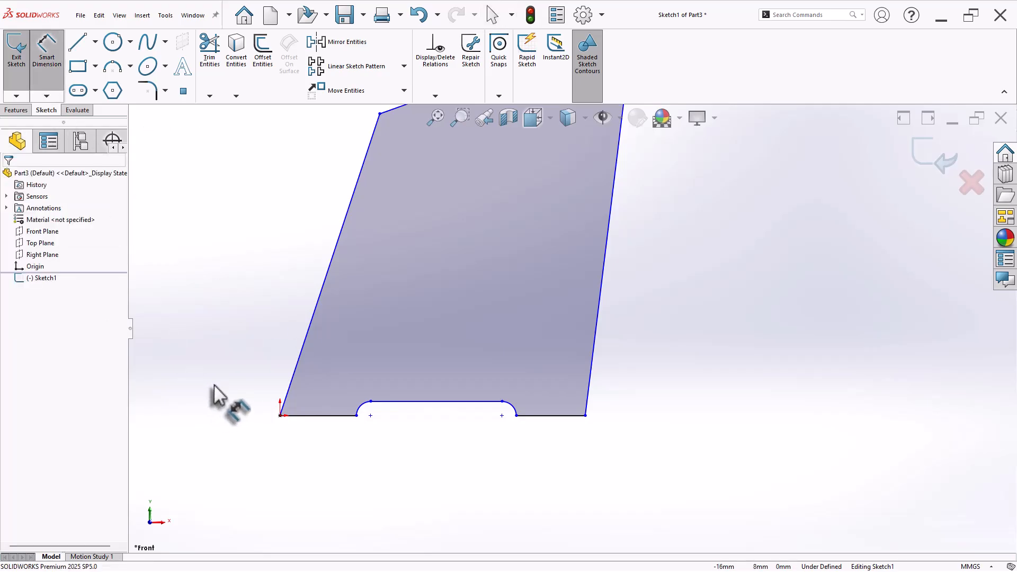
left_click(337, 254)
left_click(318, 246)
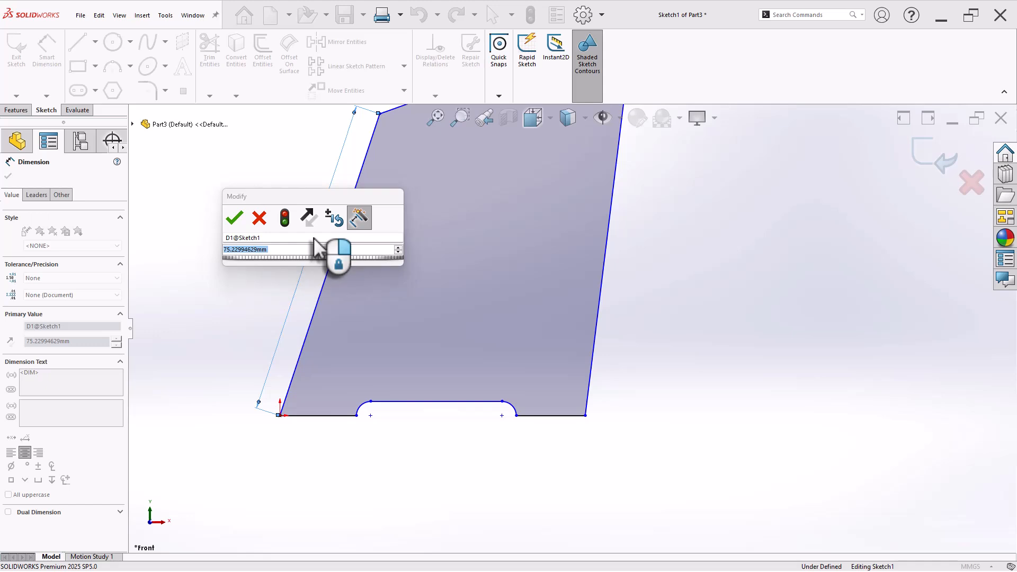
type("150")
key("Return")
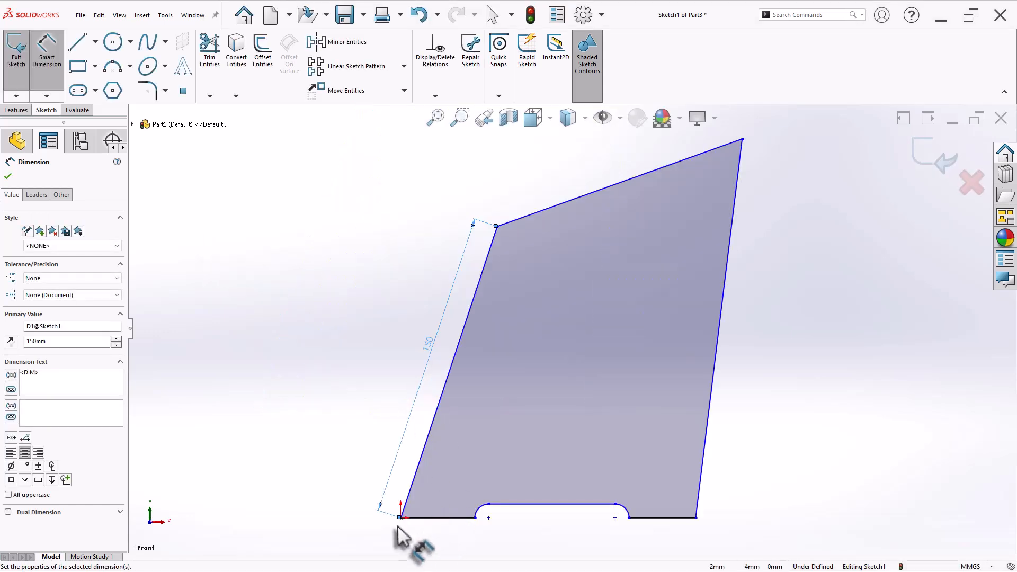
Step: Dimension the horizontal distance from the origin to the notch's left arc centre at 47 mm
left_click(489, 518)
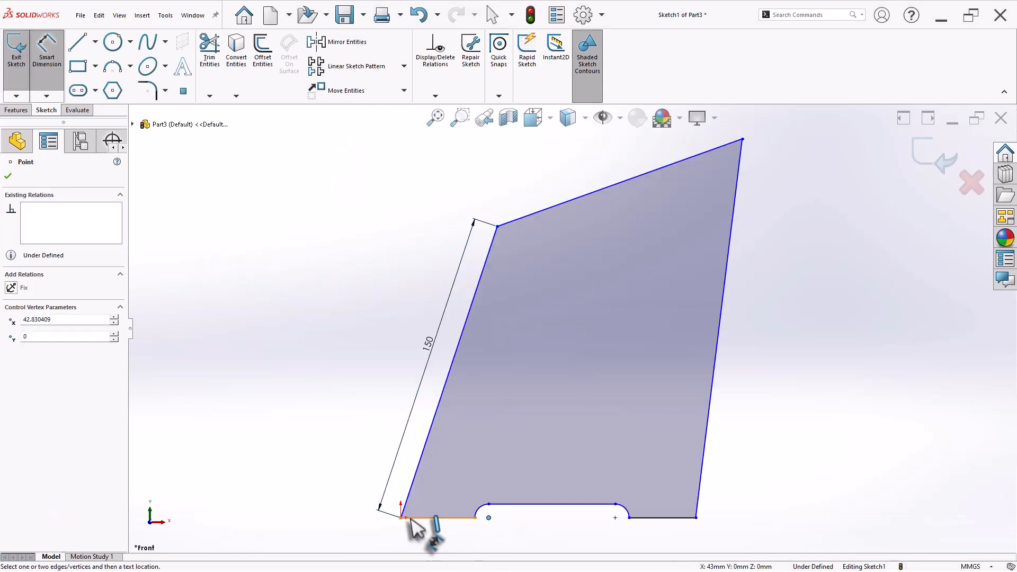
left_click(401, 518)
left_click(449, 543)
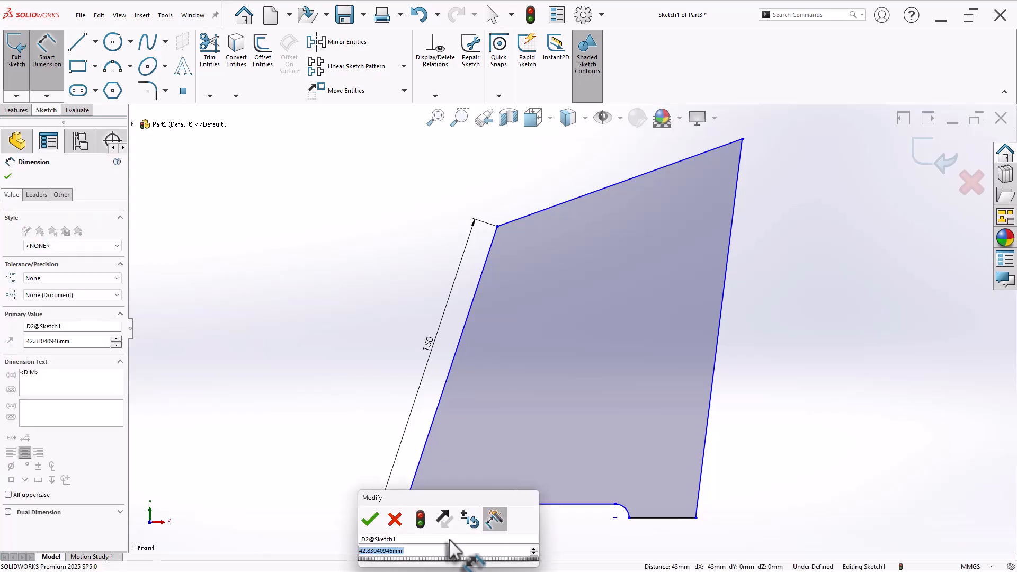
type("47")
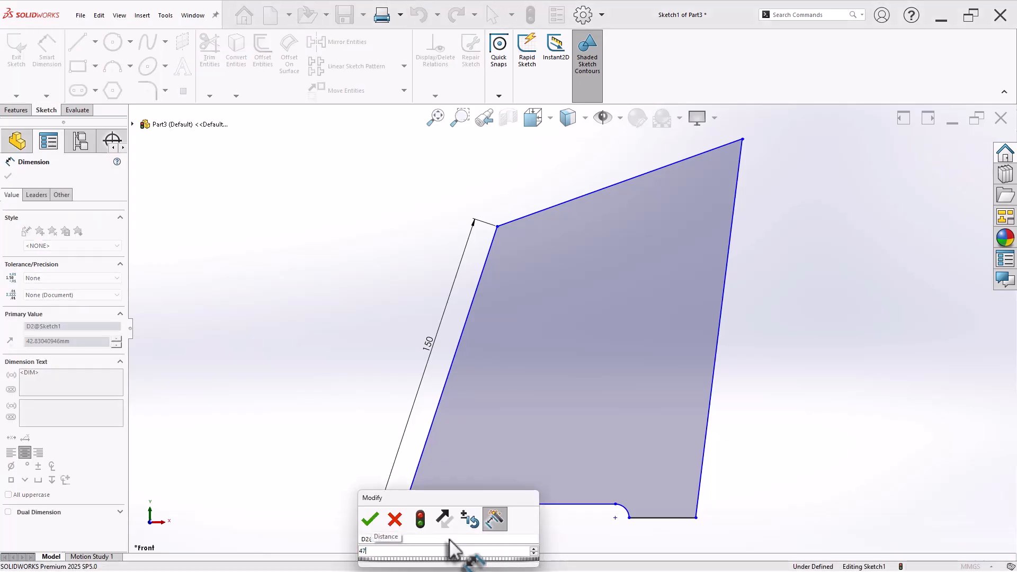
key("Return")
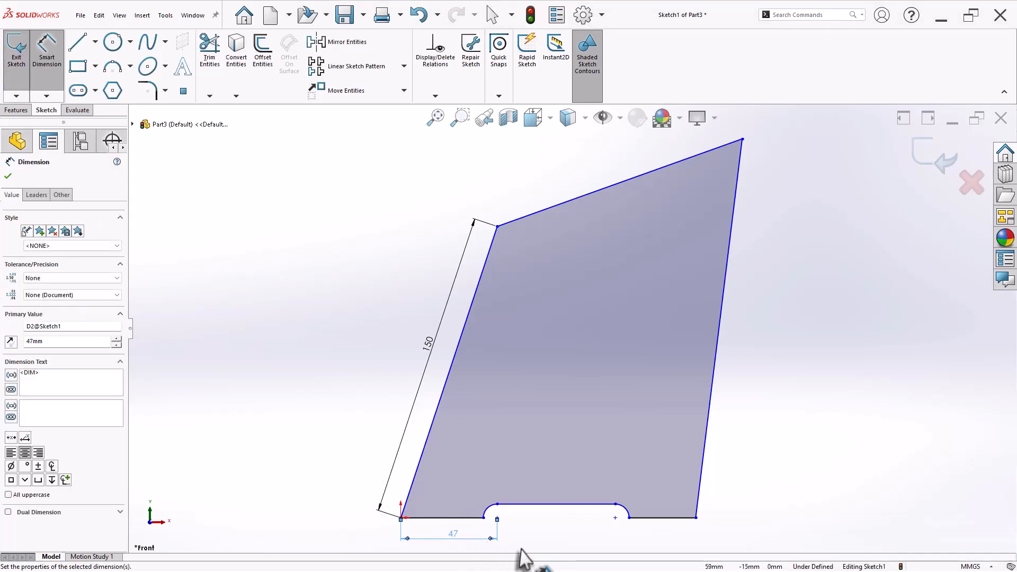
Step: Dimension the distance between the two arc centres of the notch at 52 mm
left_click(497, 518)
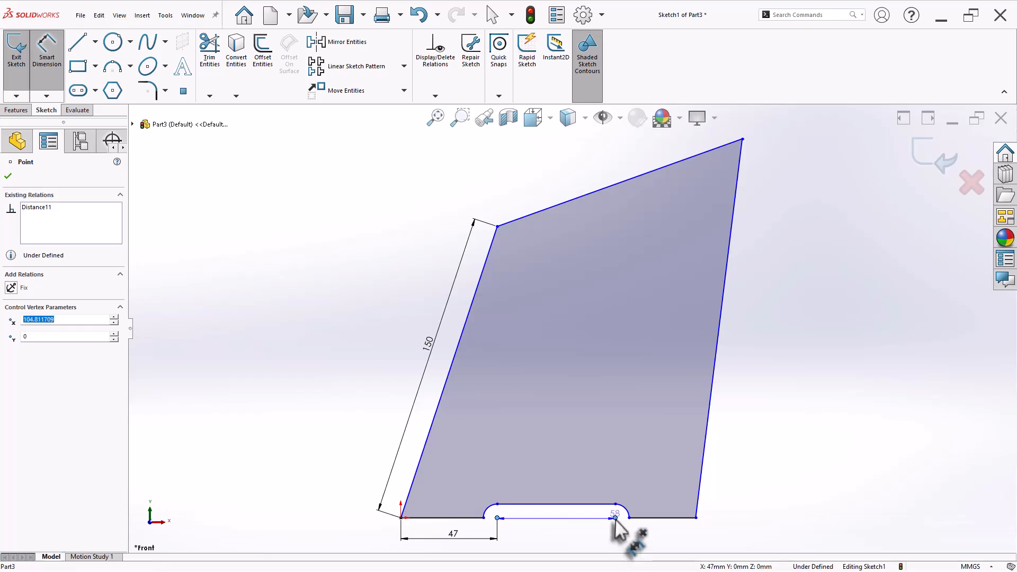
left_click(615, 518)
left_click(567, 536)
type("52")
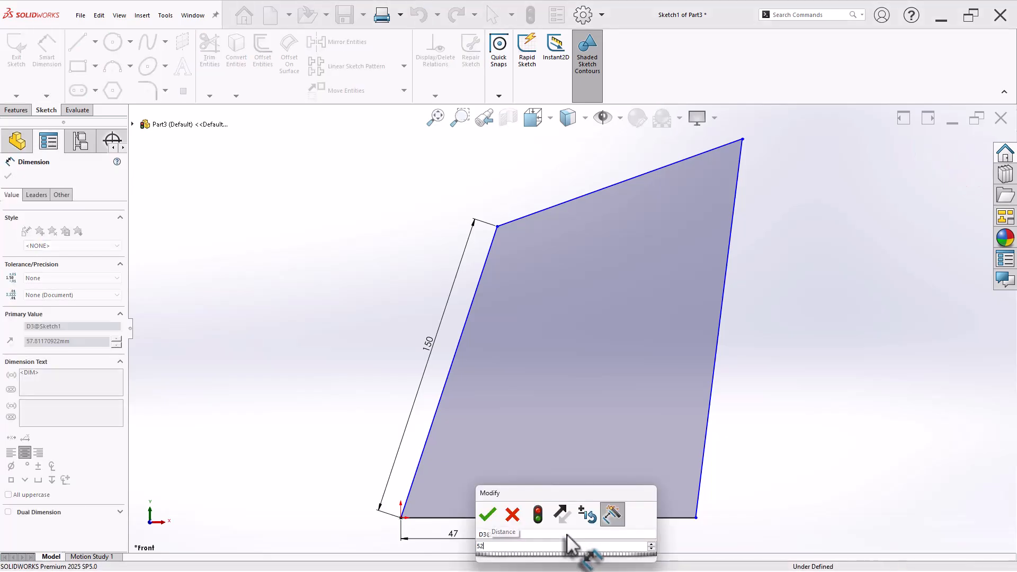
key("Return")
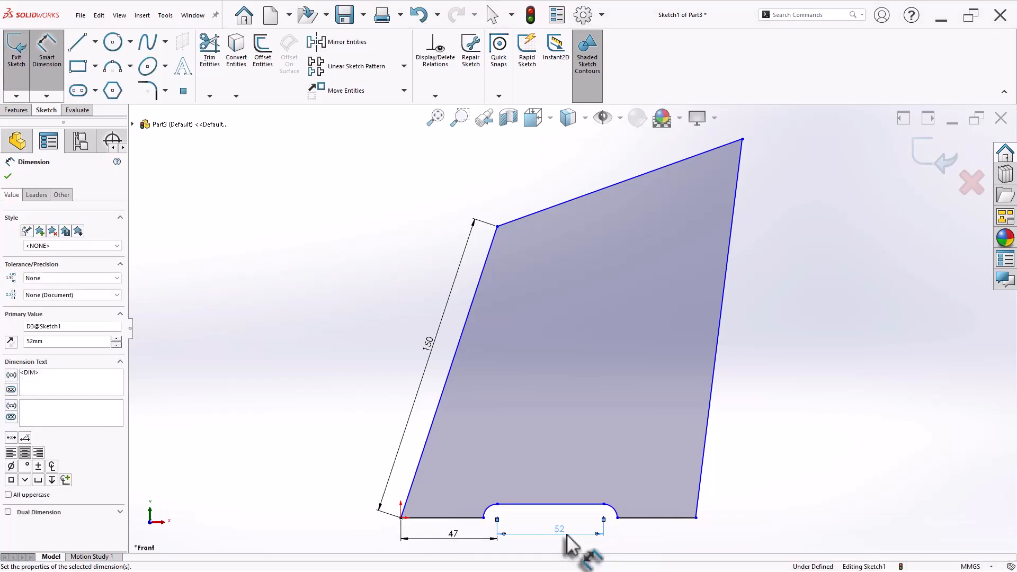
Step: Dimension the overall base width from the origin to the lower right corner at 142 mm
left_click(401, 518)
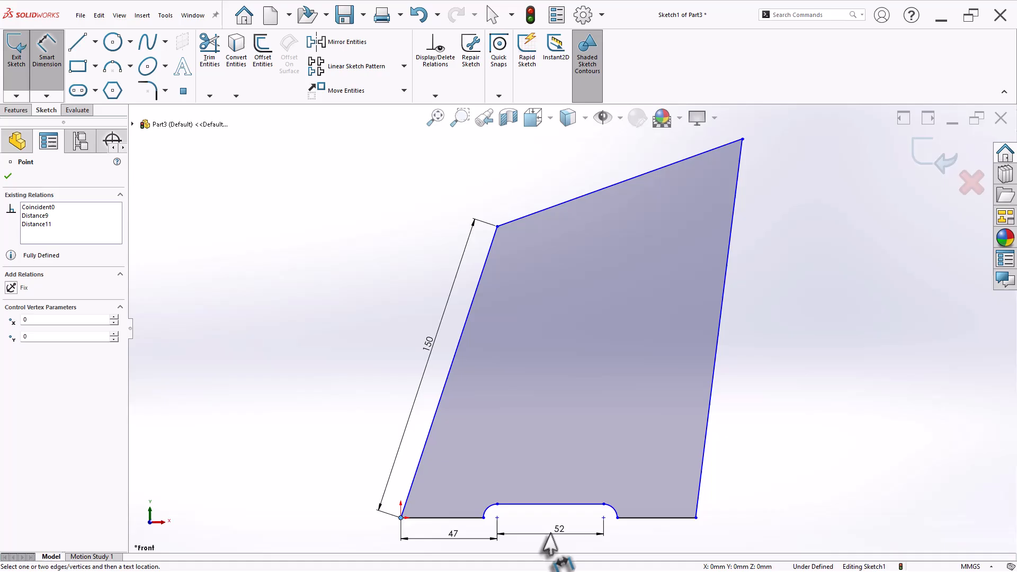
left_click(696, 517)
left_click(670, 546)
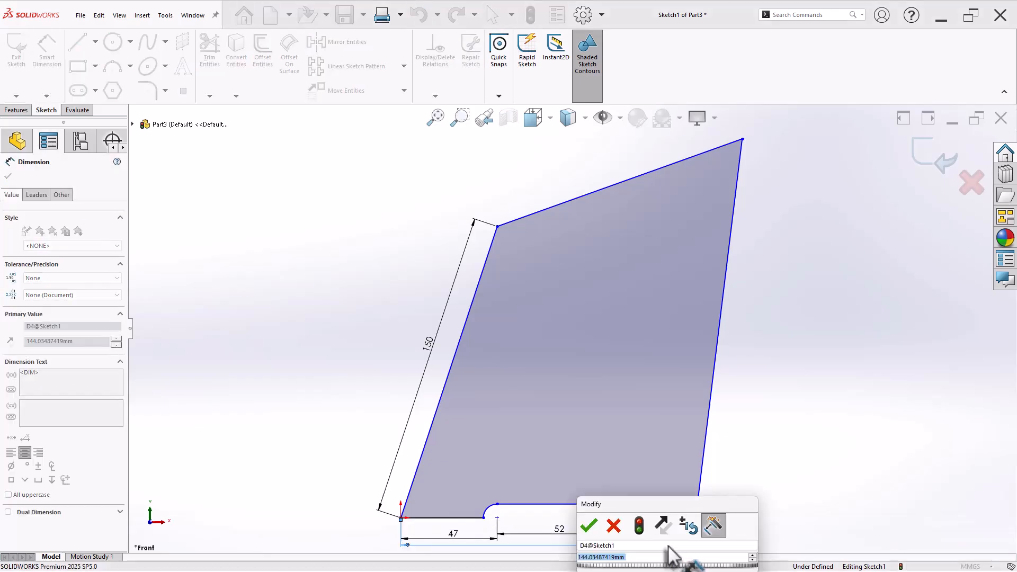
type("1")
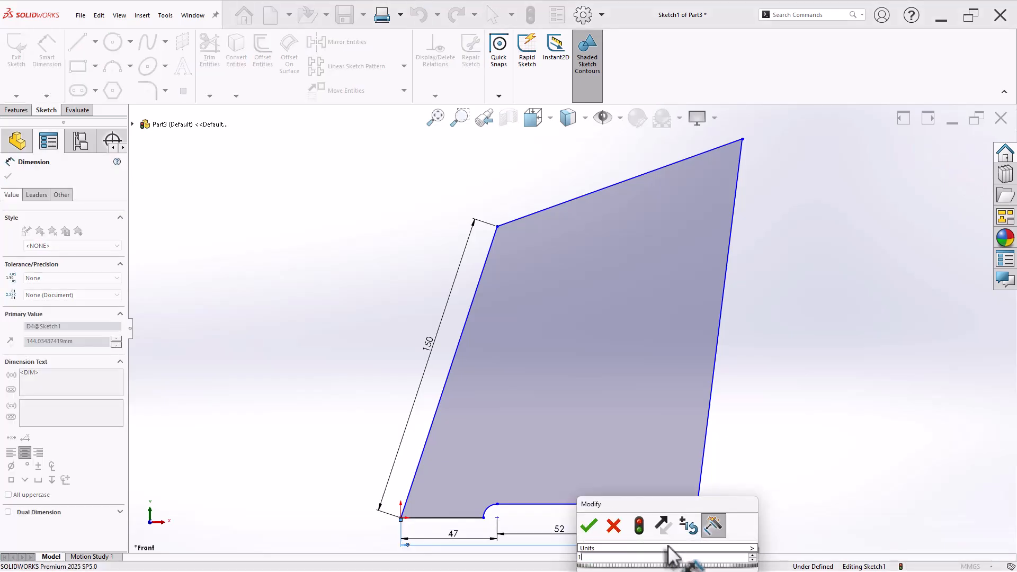
type("42")
key("Return")
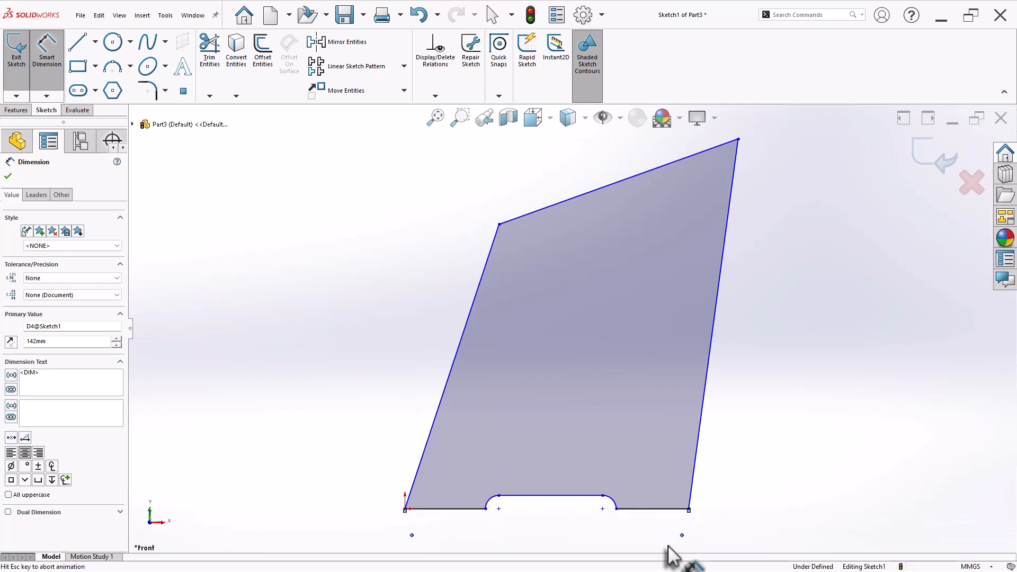
left_click(765, 483)
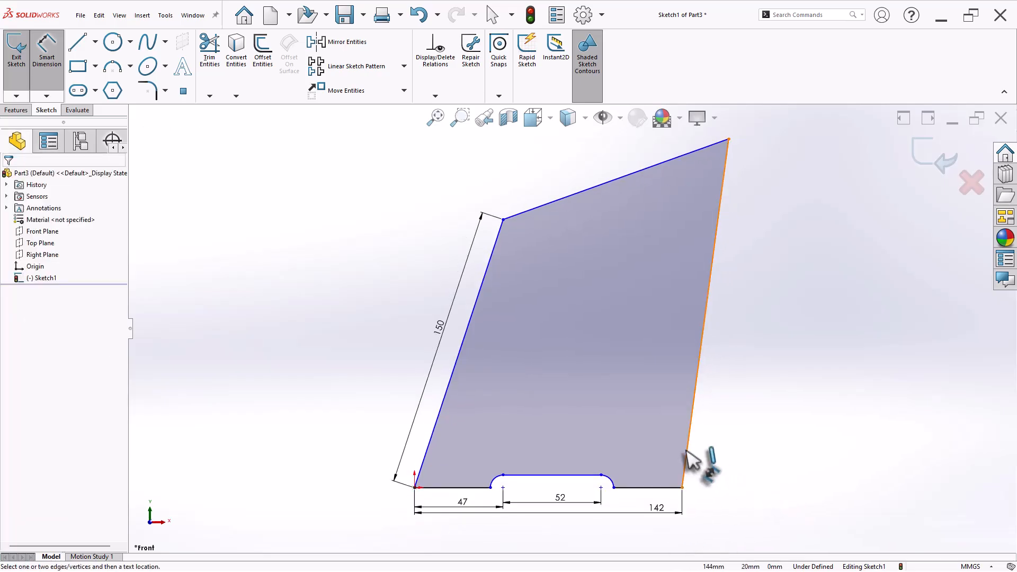
Step: Dimension the notch height between its upper horizontal line and the base line at 9 mm
scroll(689, 461, "down", 3)
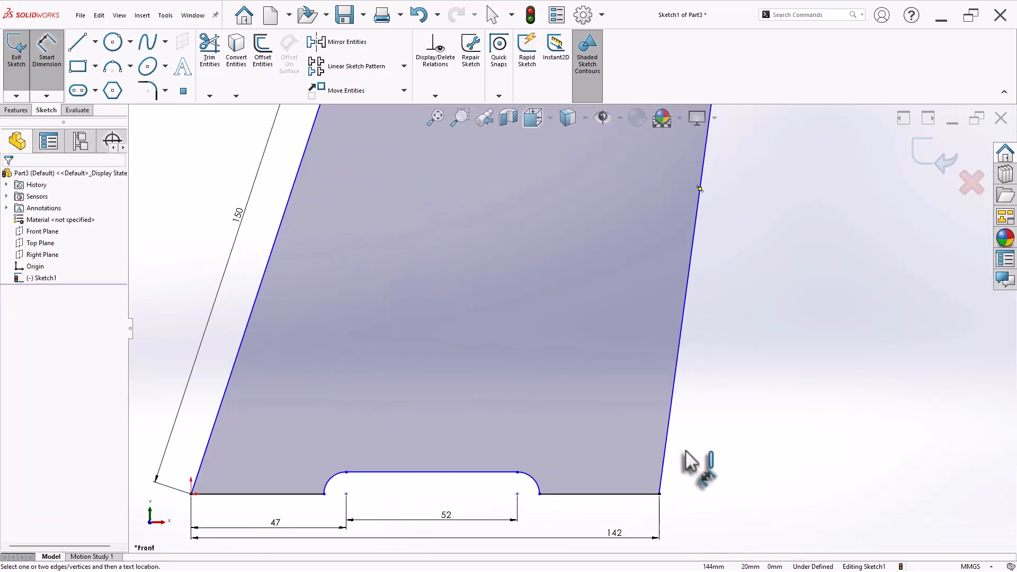
left_click(481, 473)
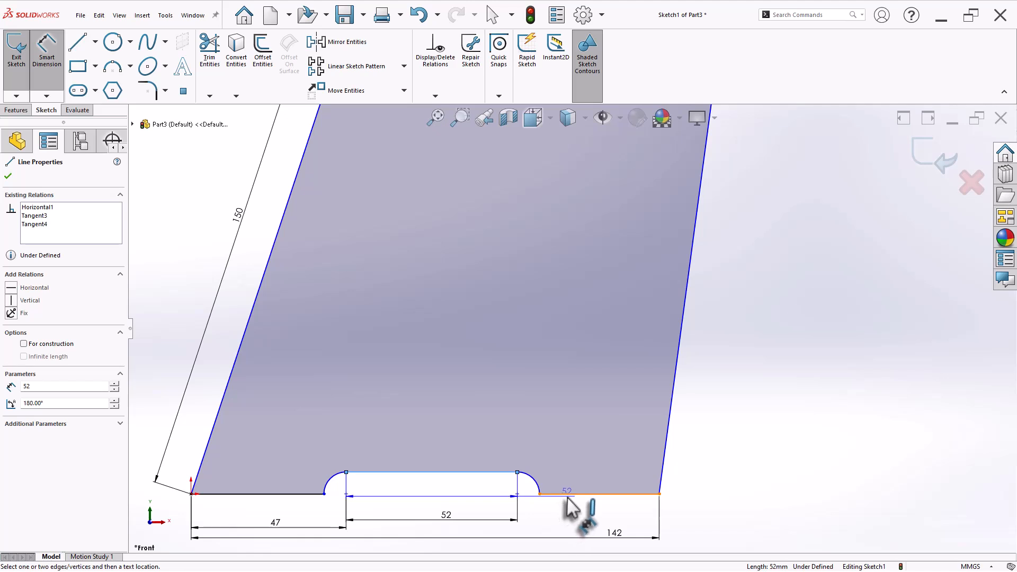
left_click(564, 495)
left_click(578, 473)
type("9mm")
key("Return")
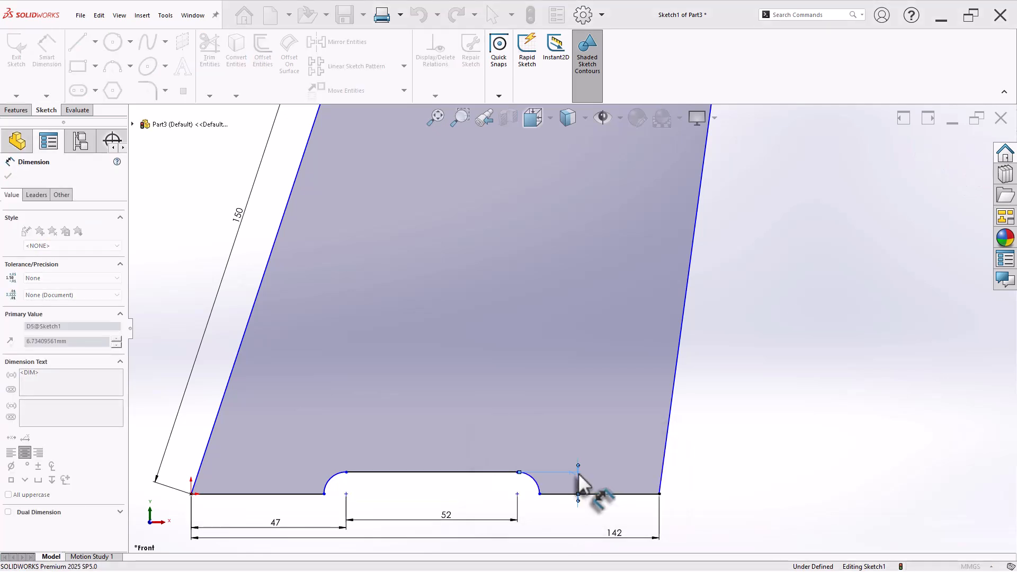
Step: Dimension the angle between the left slanted edge and the left base line at 58°
left_click(216, 426)
left_click(260, 493)
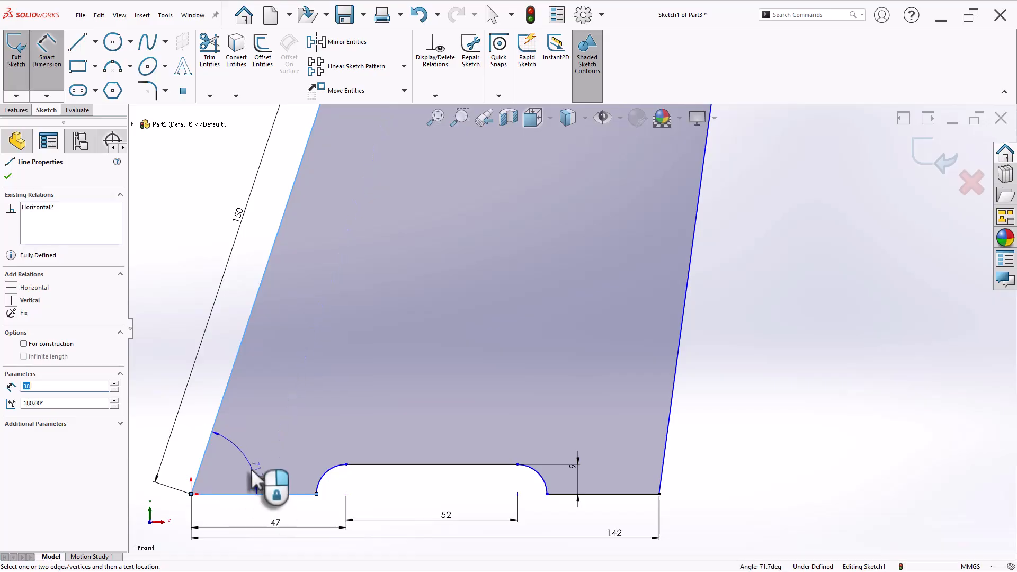
left_click(254, 471)
type("58")
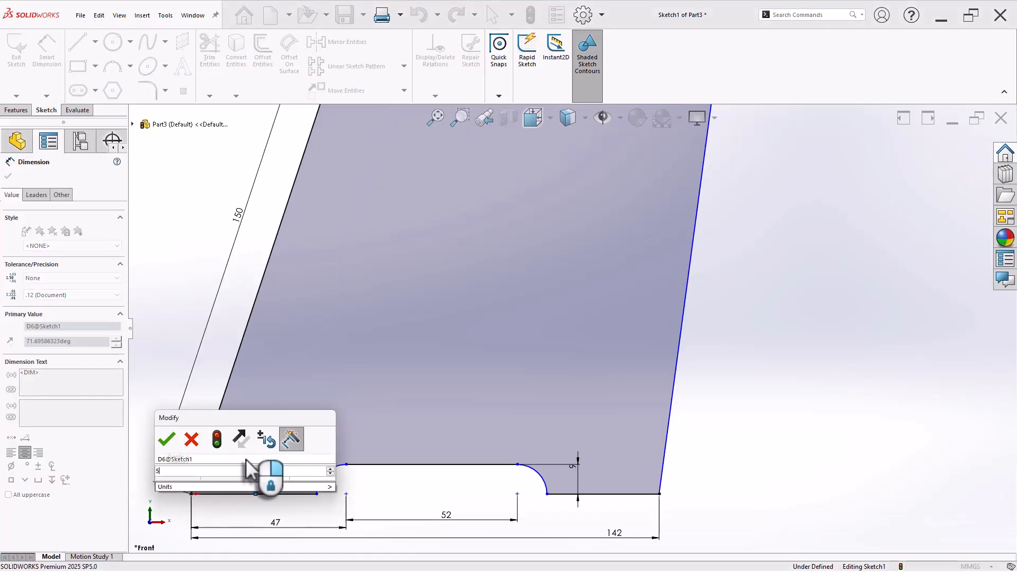
key("Return")
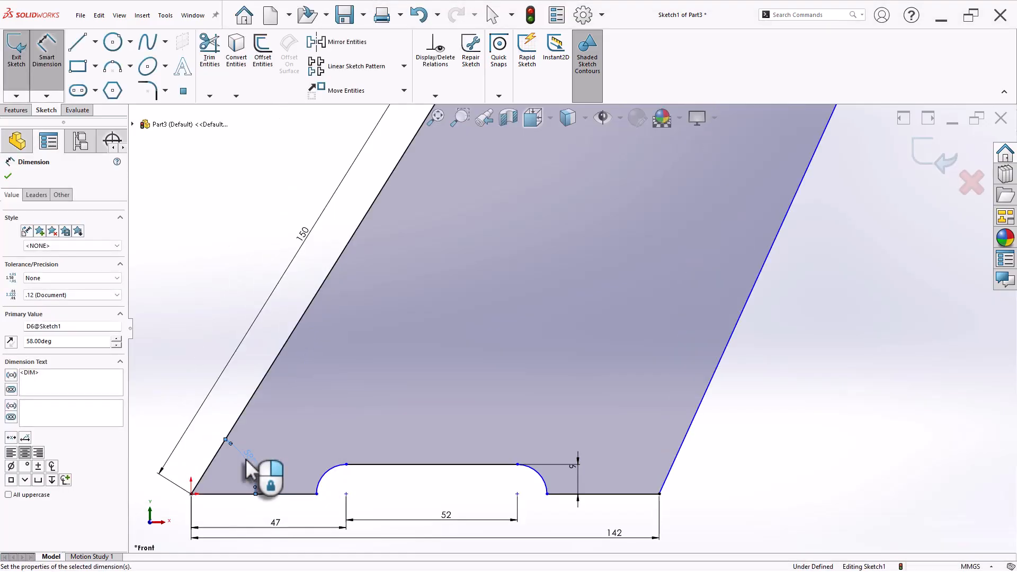
Step: Dimension the angle between the right base line and the right slanted edge at 108°
left_click(652, 494)
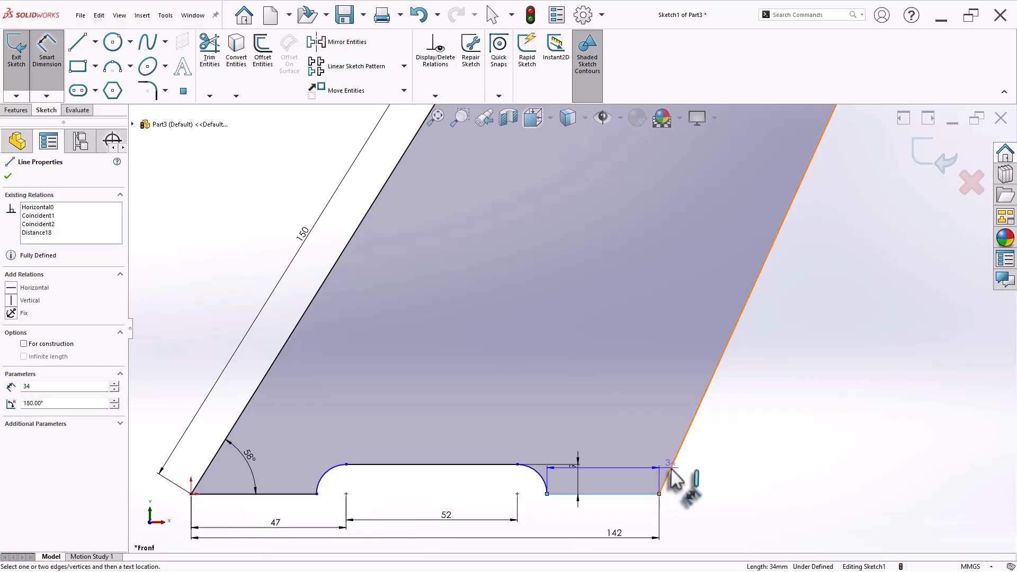
left_click(671, 469)
left_click(655, 459)
type("1")
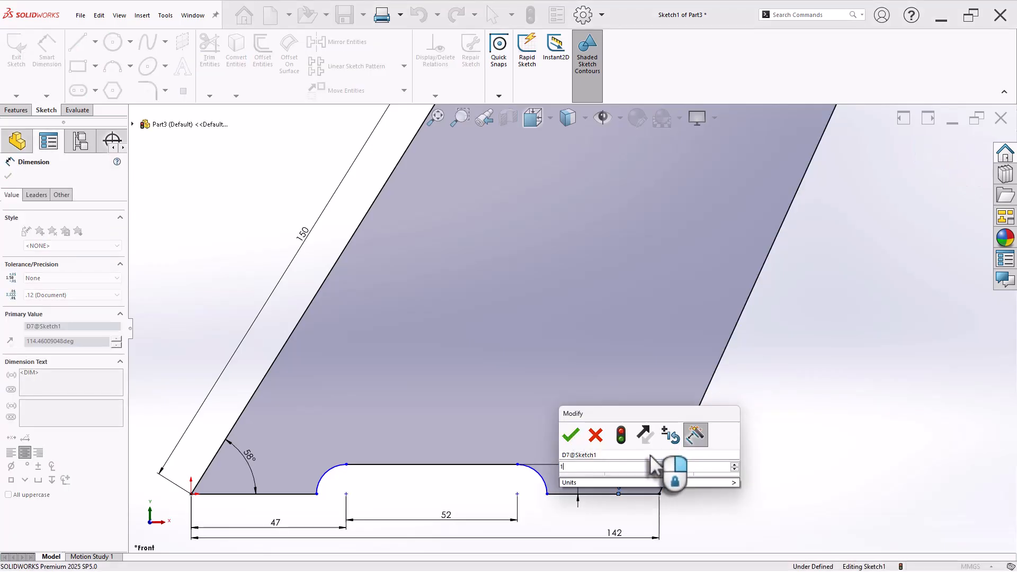
type("08")
key("Return")
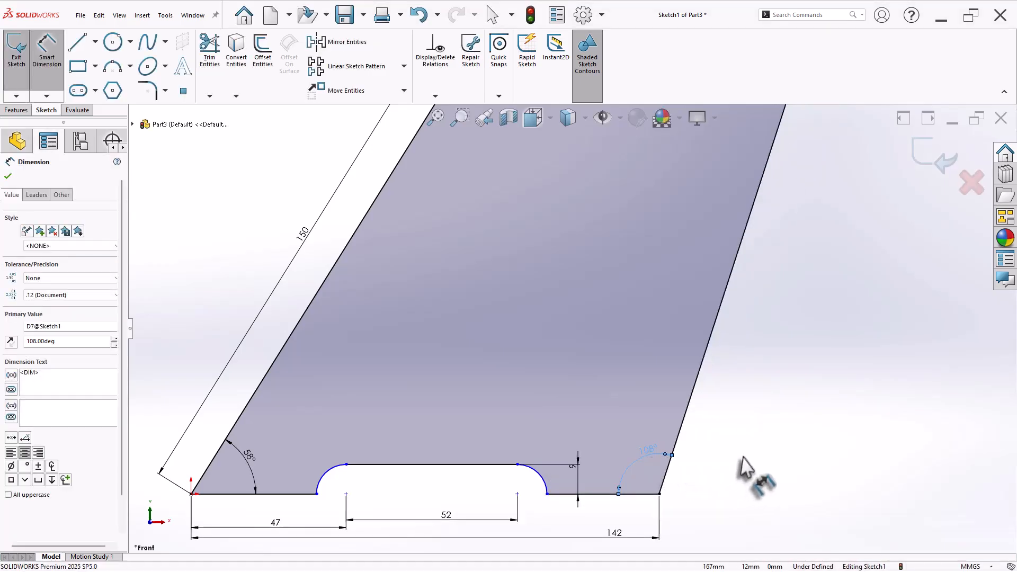
Step: Dimension the aligned length of the right slanted edge between its two endpoints at 150 mm
key("f")
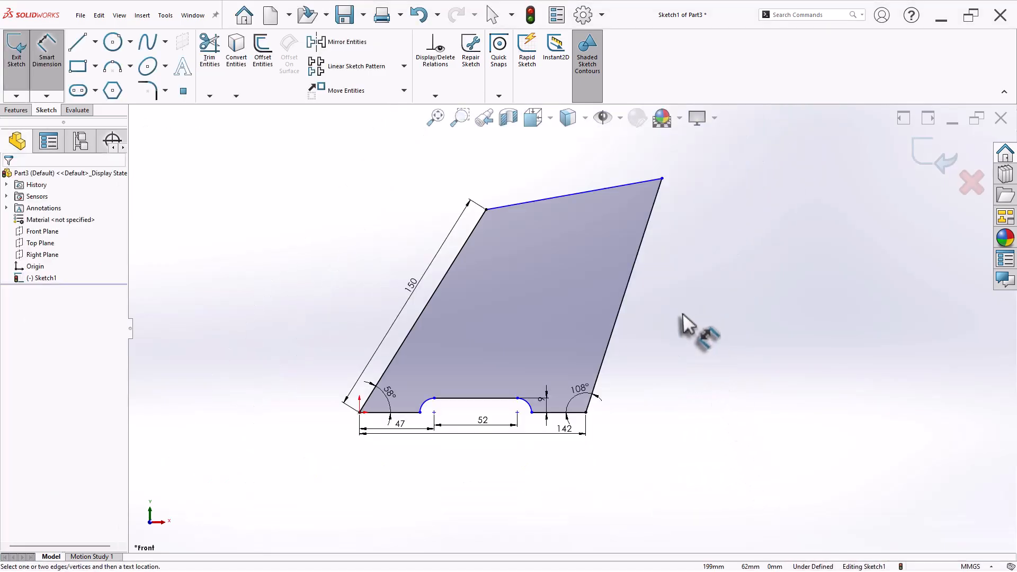
left_click(662, 178)
left_click(586, 412)
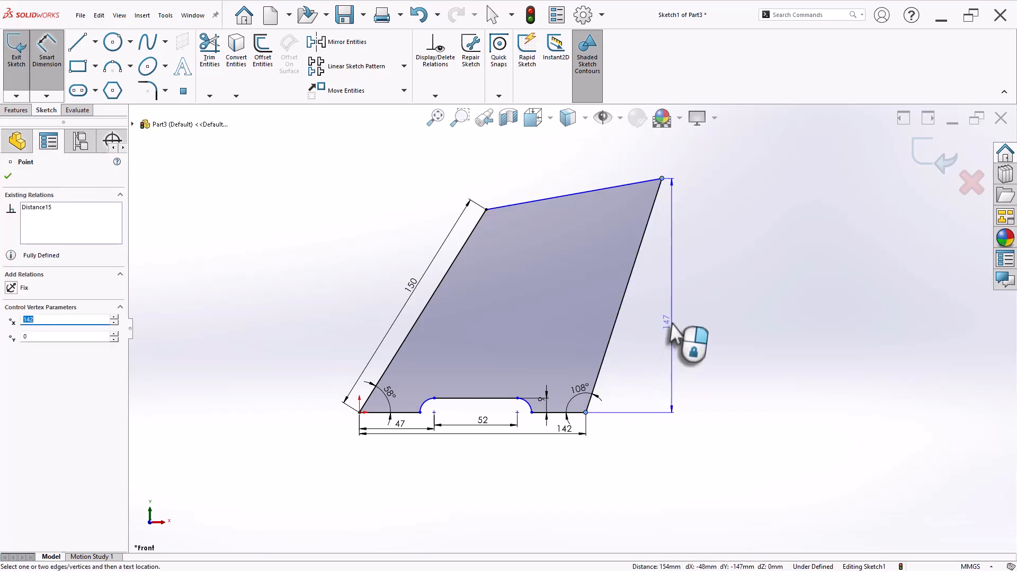
left_click(642, 334)
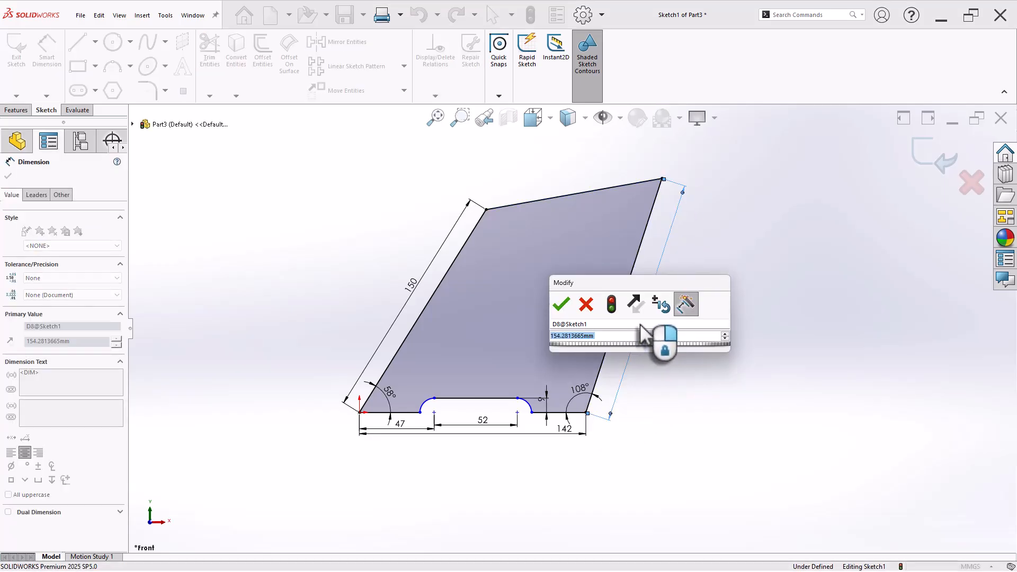
type("150")
key("Return")
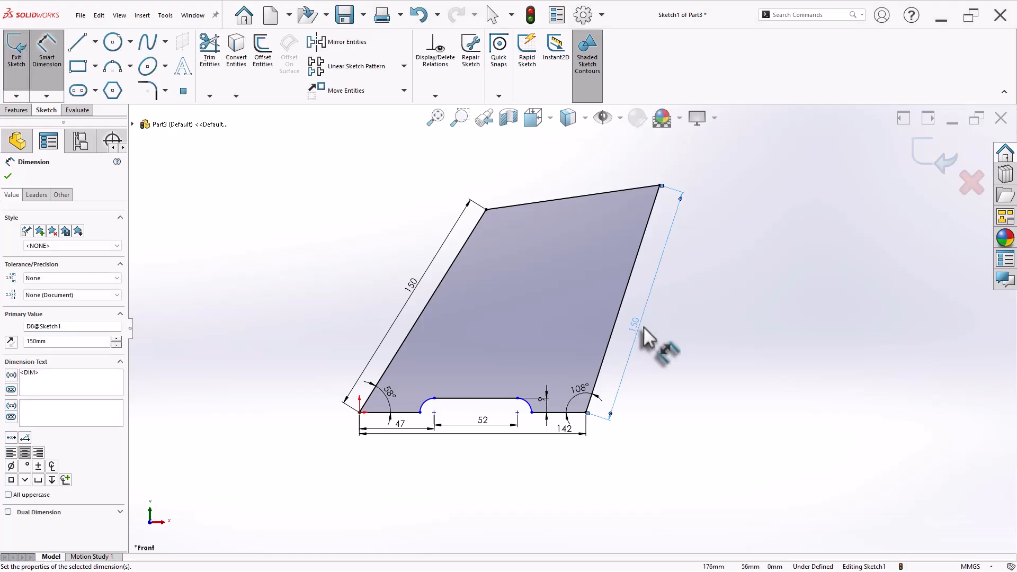
key("Escape")
Step: Sketch a 64 mm diameter circle inside the profile near its upper right corner
scroll(701, 240, "down", 2)
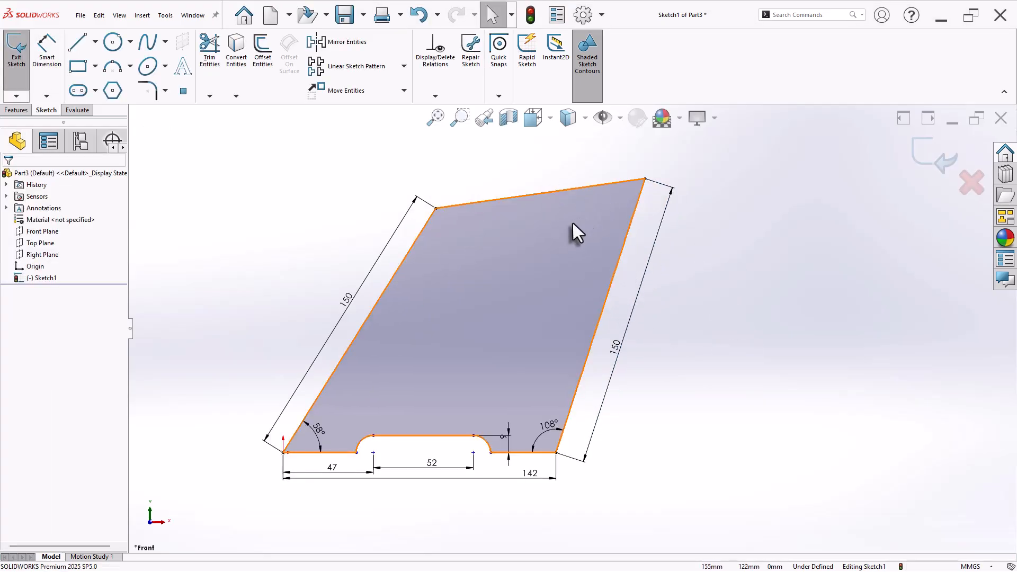
left_click(118, 47)
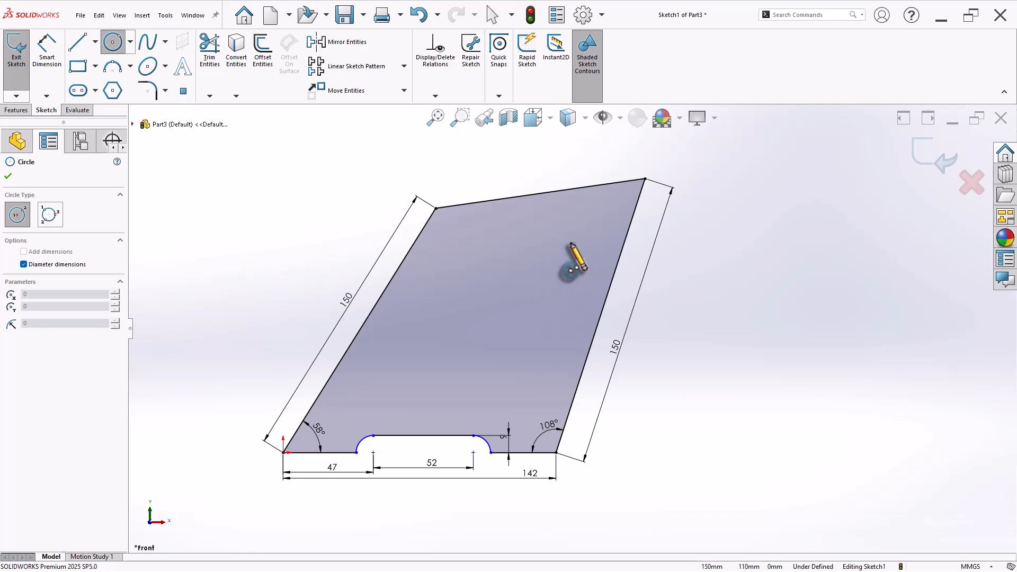
left_click(567, 236)
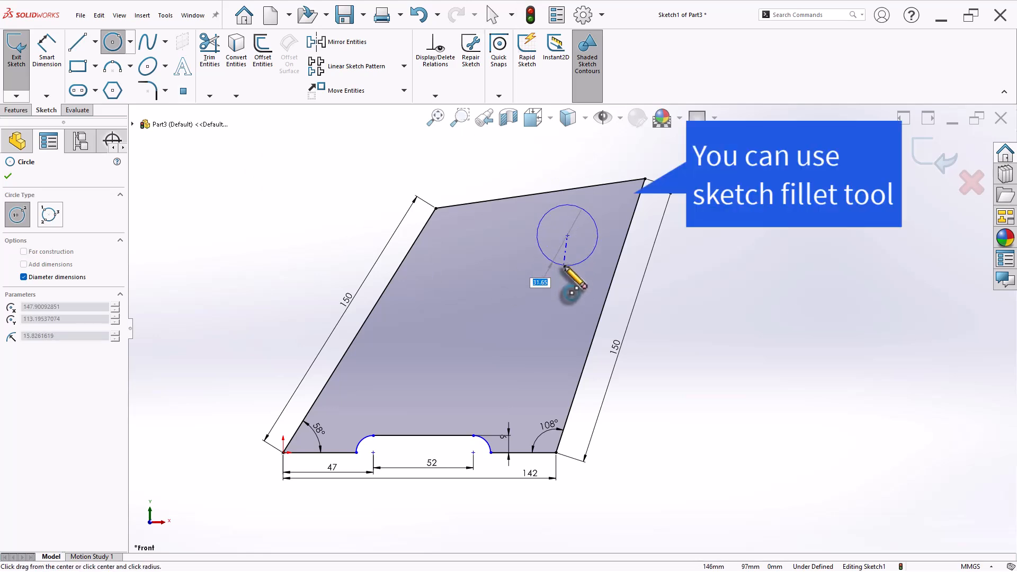
key("Return")
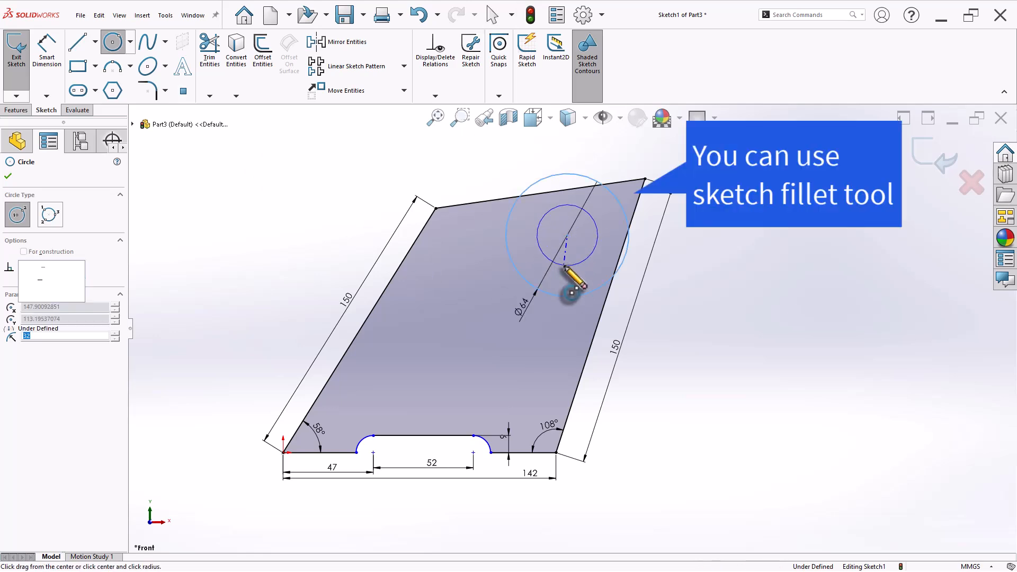
key("Escape")
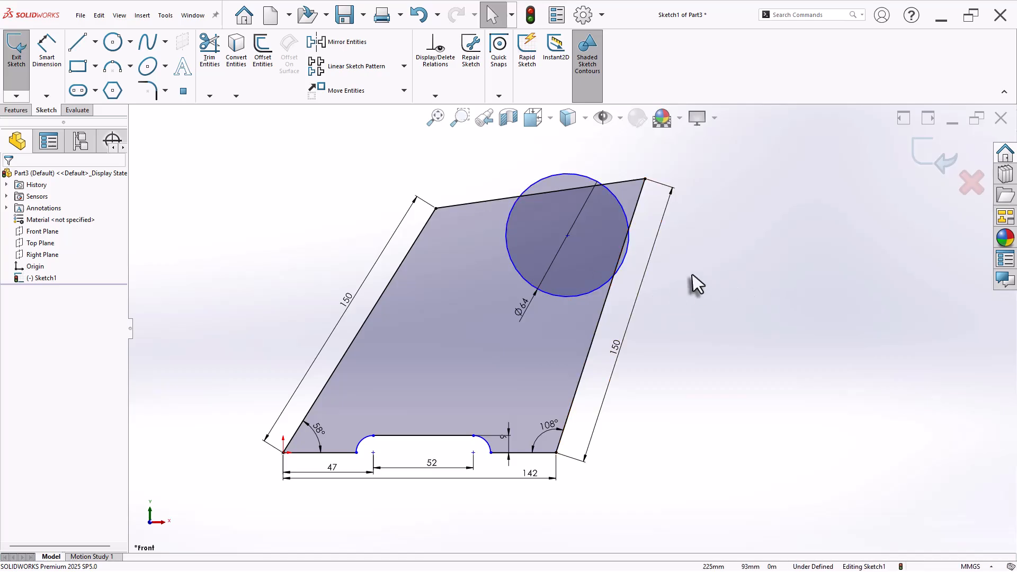
Step: Make the 64 mm circle tangent to both the upper edge and the right slanted edge
left_click(545, 184)
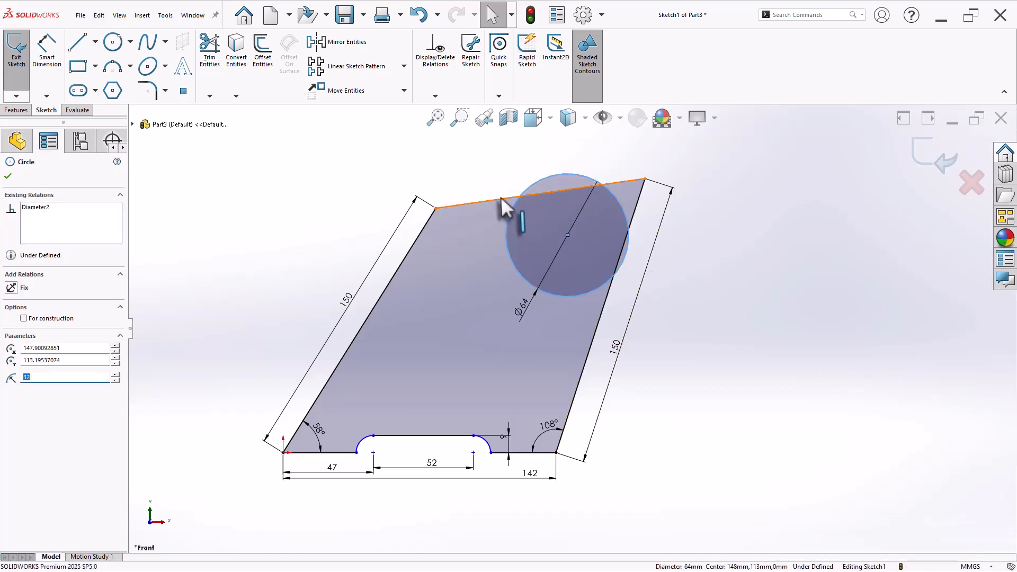
left_click(503, 207, "ctrl")
left_click(536, 159)
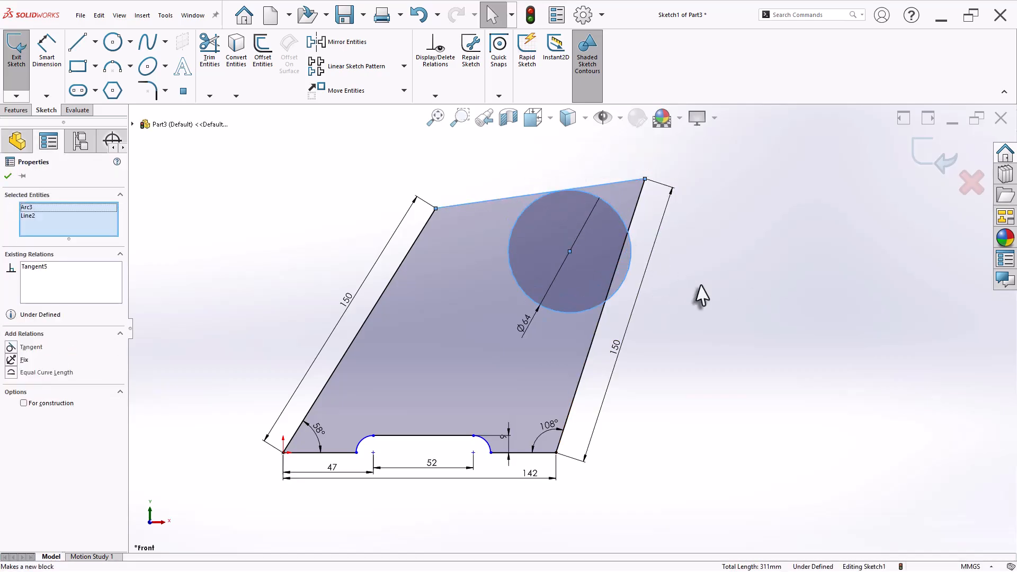
left_click(697, 291)
left_click(613, 289)
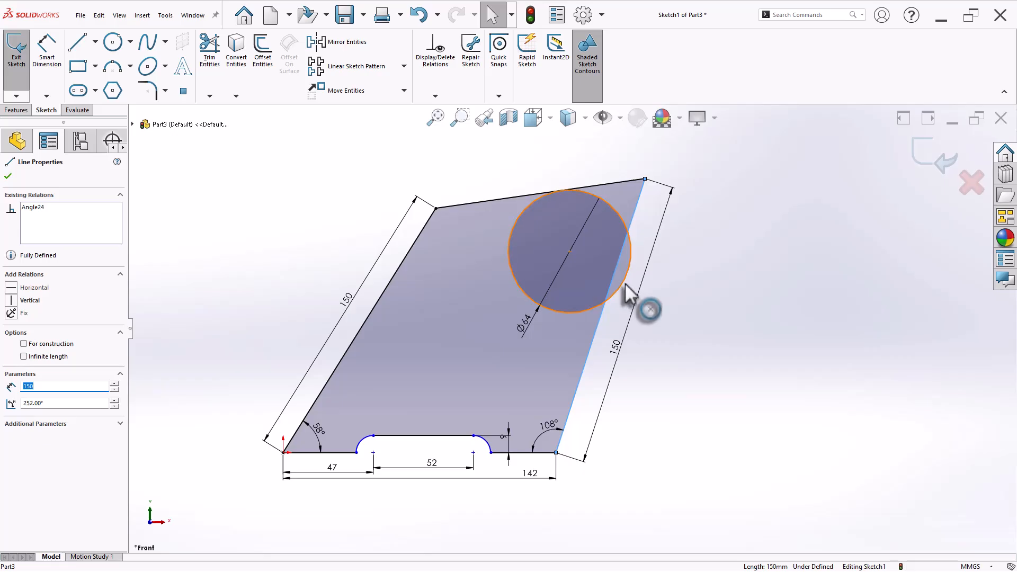
left_click(627, 290, "ctrl")
left_click(659, 246)
left_click(710, 334)
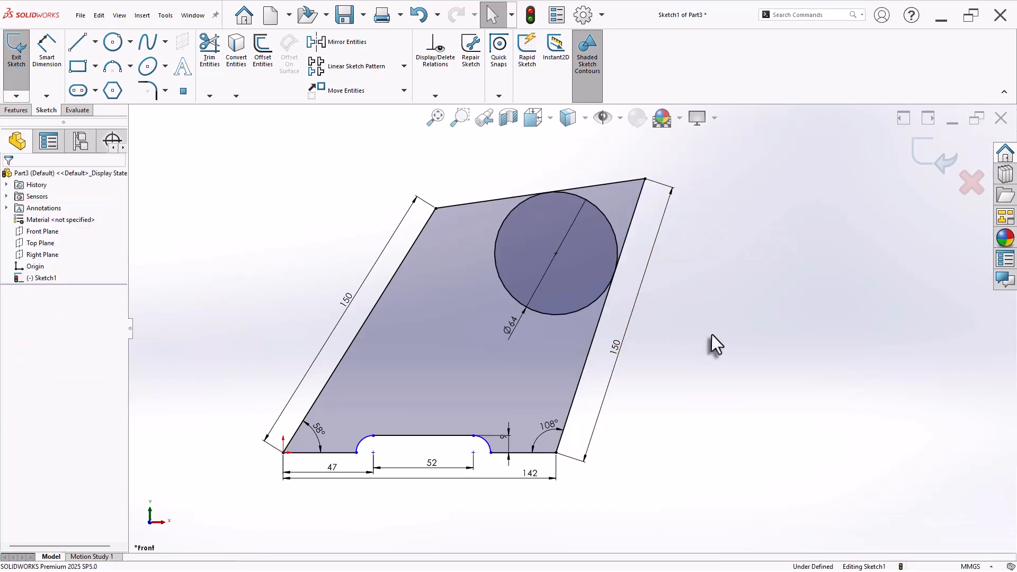
Step: Trim both lines of the upper right corner beyond the circle, keeping the trimmed pieces as construction geometry
left_click(212, 63)
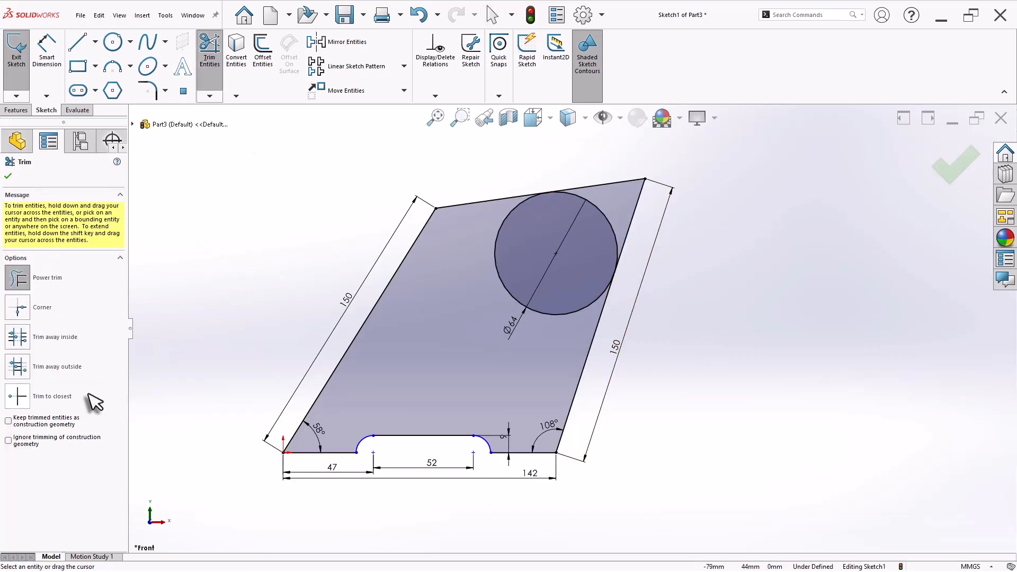
left_click(8, 422)
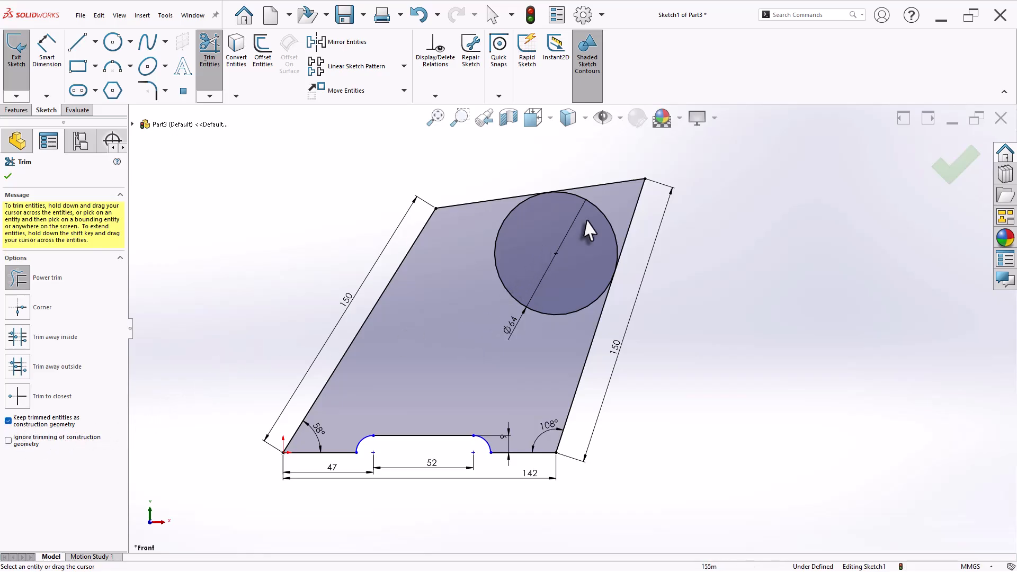
left_click_drag(601, 168, 638, 214)
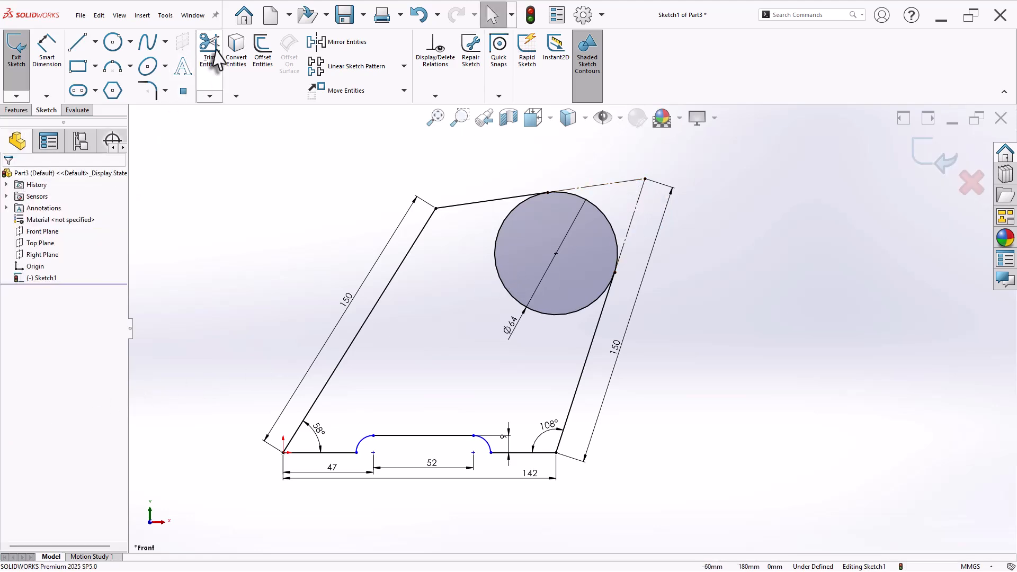
Step: Trim away the circle's inner arc without keeping trimmed entities as construction geometry
left_click(8, 421)
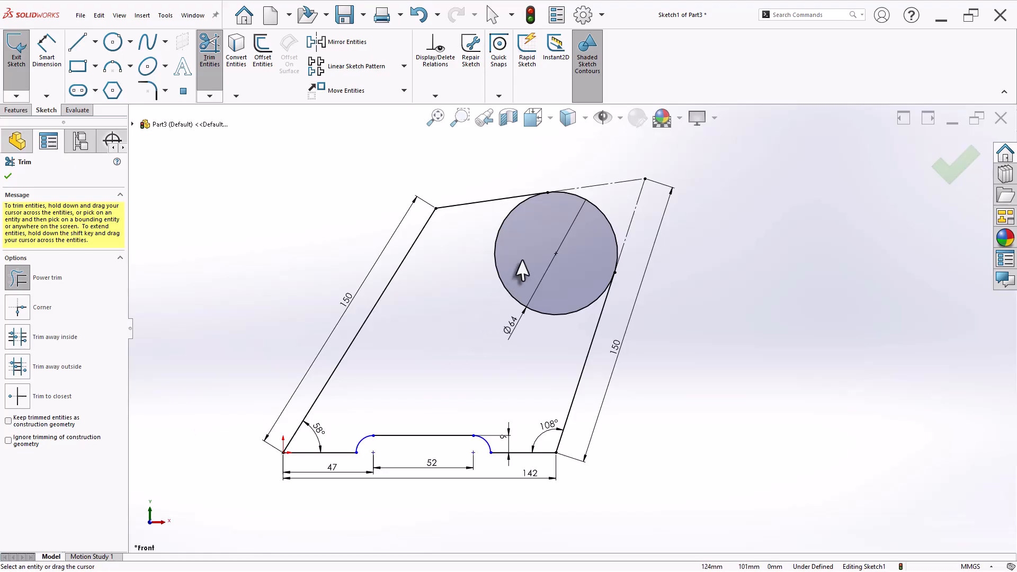
left_click_drag(523, 261, 488, 285)
left_click(8, 176)
Step: Add vertical relations between the upper endpoint and the centre of each of the two notch arcs
key("f")
left_click(460, 455)
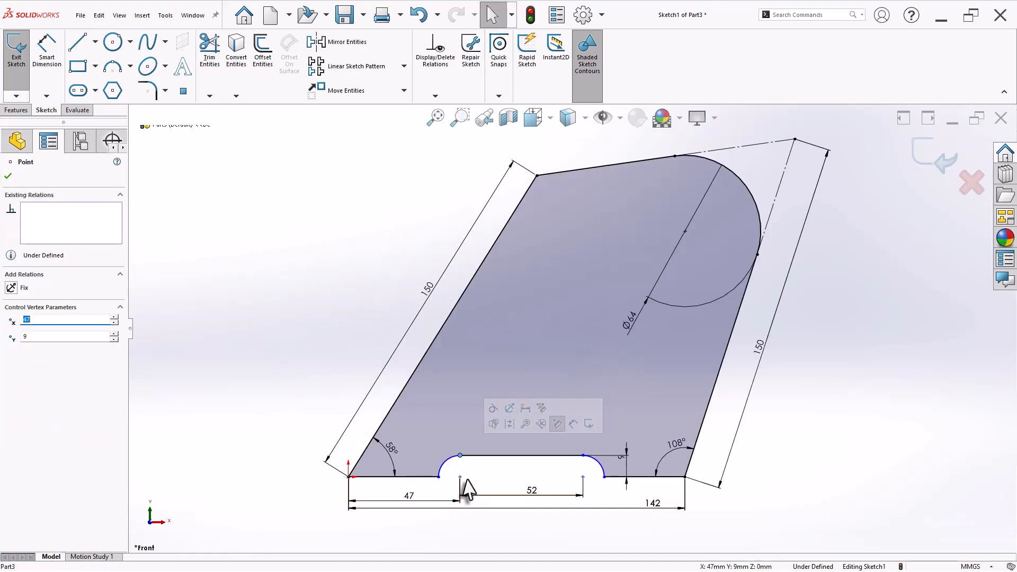
left_click(460, 477, "ctrl")
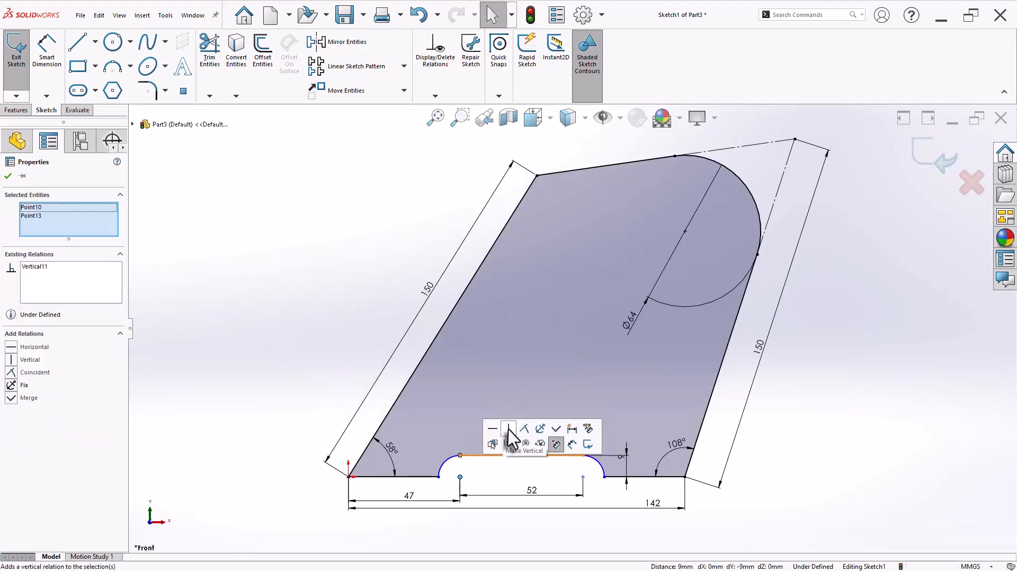
left_click(807, 455)
left_click(583, 456)
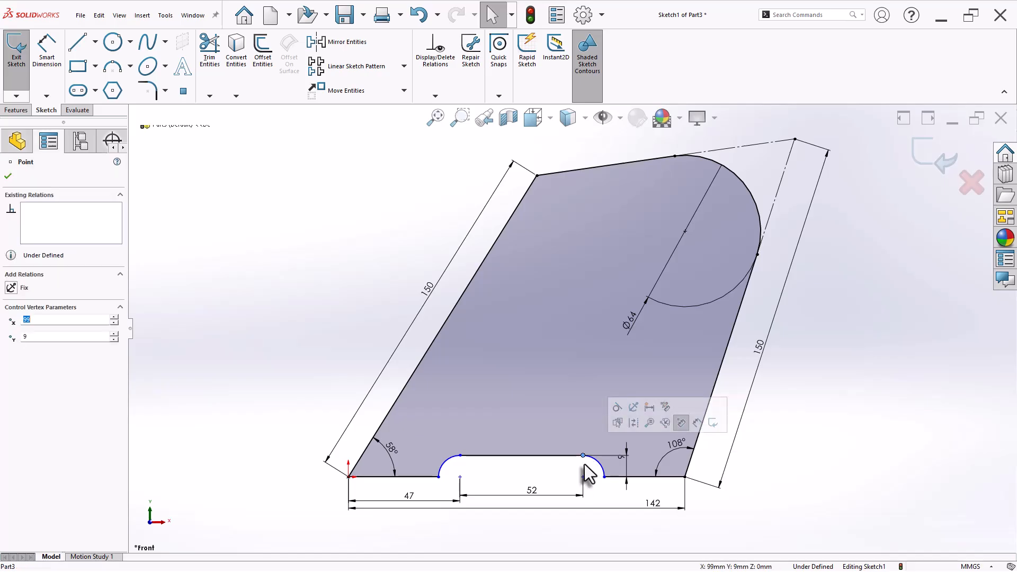
left_click(584, 477, "ctrl")
left_click(631, 430)
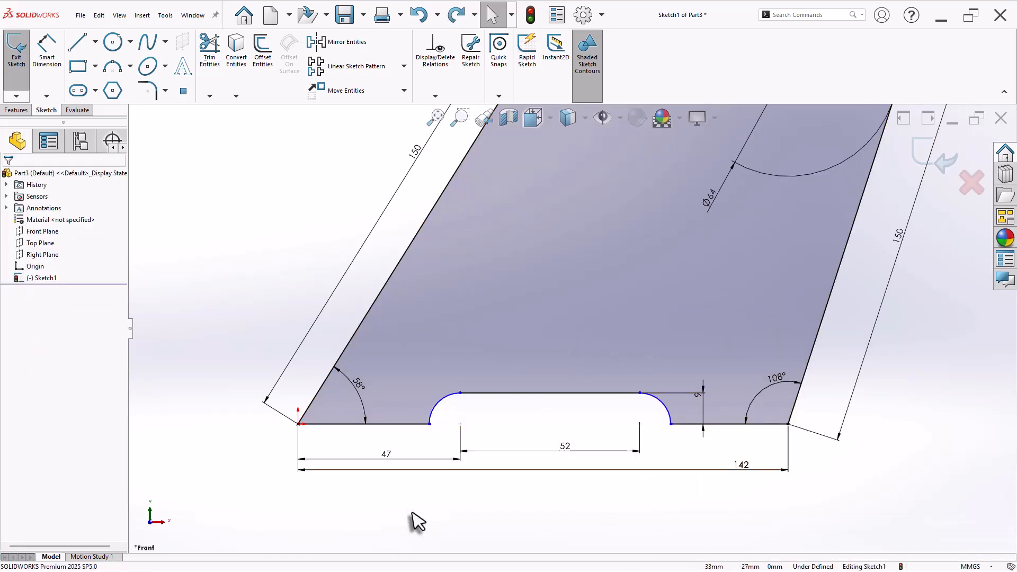
Step: Make the left notch arc's centre point coincident with the left base line
left_click(402, 425)
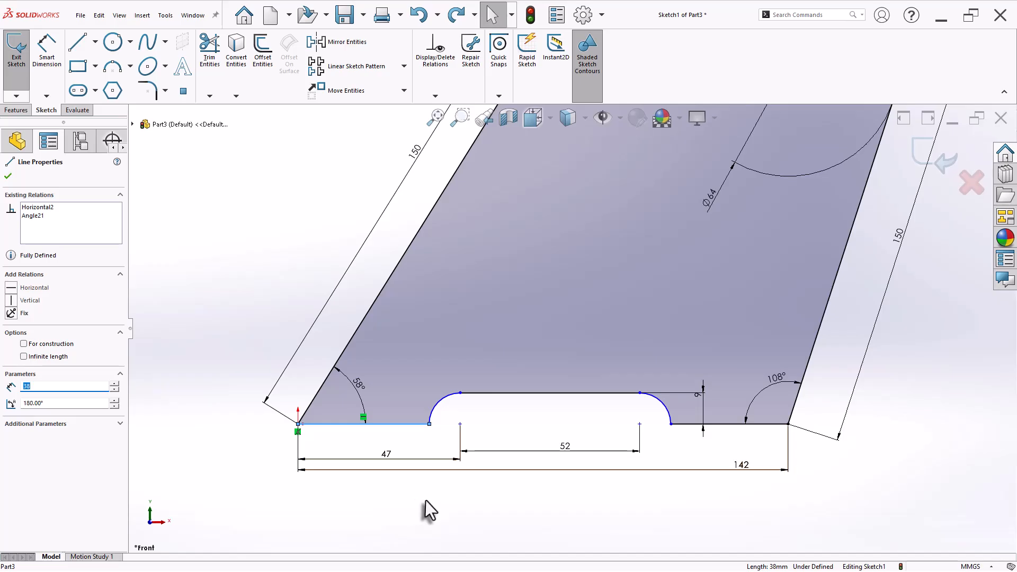
left_click(459, 424, "ctrl")
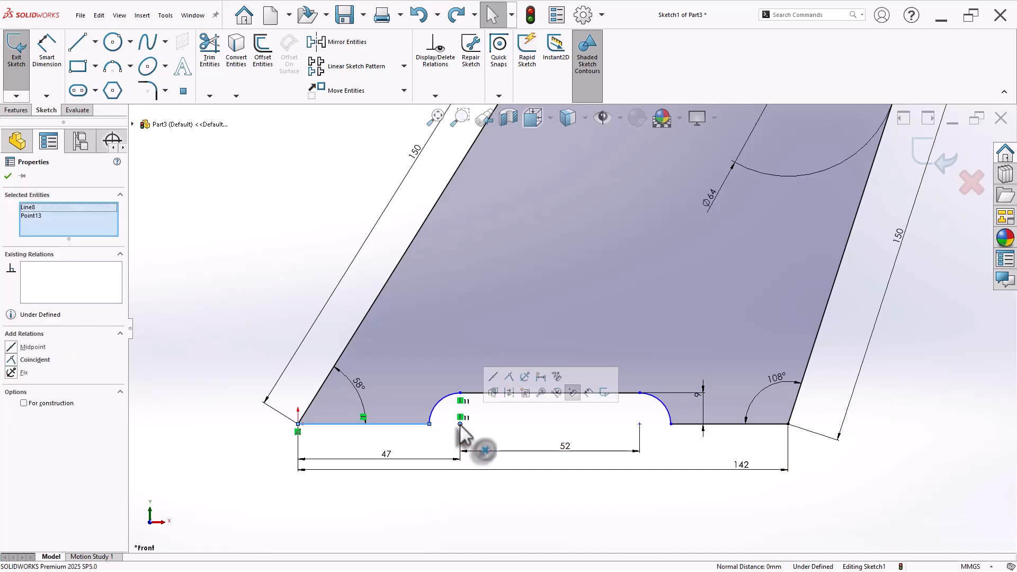
left_click(509, 376)
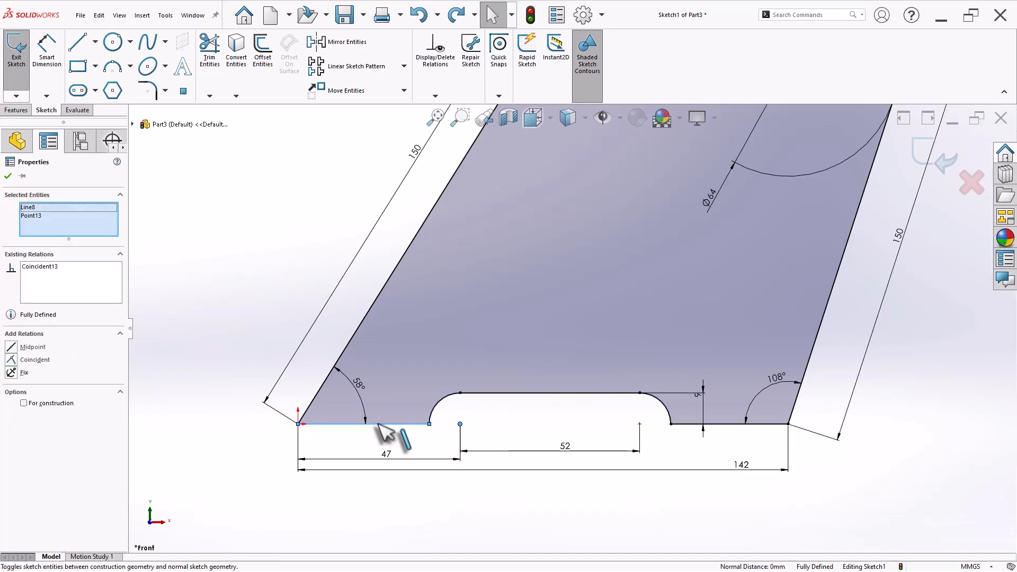
left_click(228, 388)
Step: Move the Ø64 dimension text outside the profile, to the right of the slanted edge
key("f")
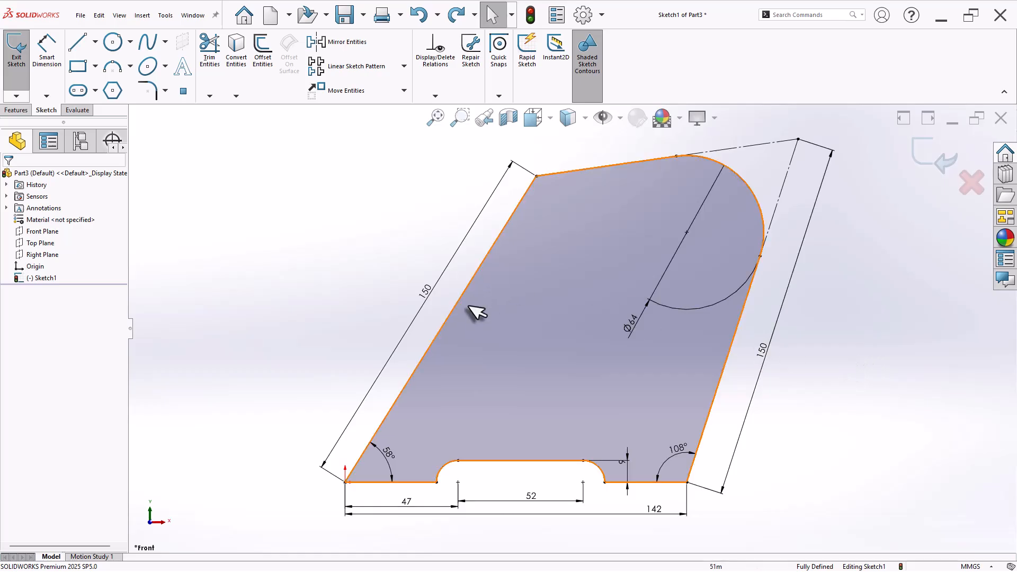
left_click_drag(634, 325, 829, 279)
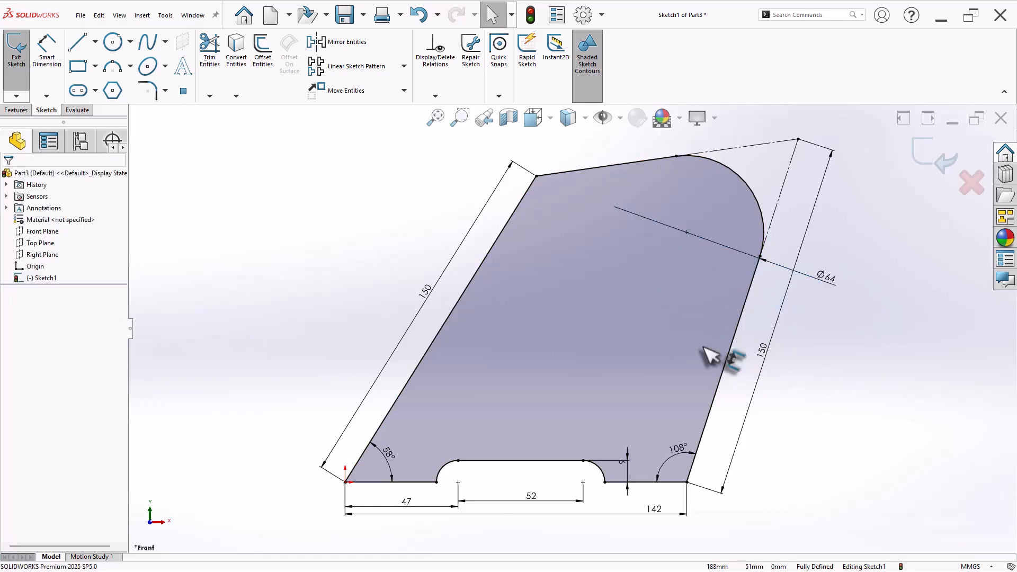
Step: Sketch a nearly horizontal centerline across the plate between the left and right slanted edges
left_click(96, 42)
left_click(102, 75)
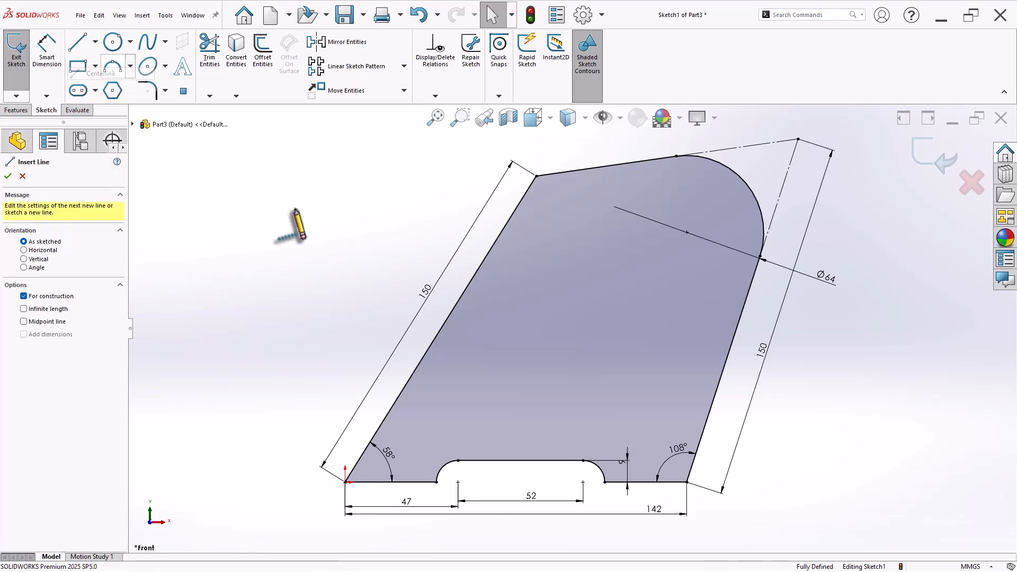
left_click(732, 346)
right_click(809, 332)
left_click(840, 344)
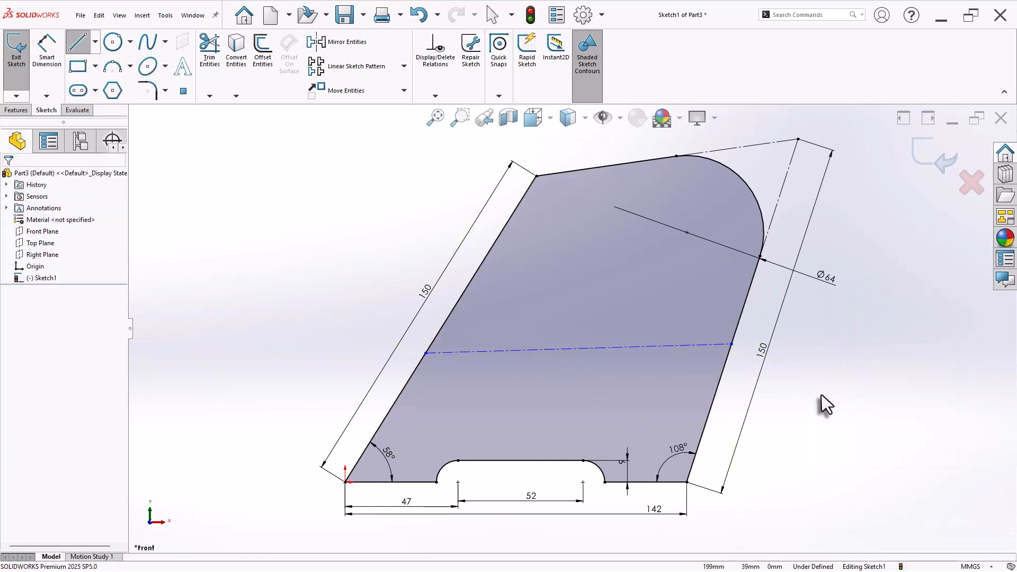
Step: Dimension the centerline's left endpoint 71 mm along the left slanted edge from the plate's lower-left corner
scroll(811, 432, "down", 1)
right_click_drag(799, 440, 817, 397)
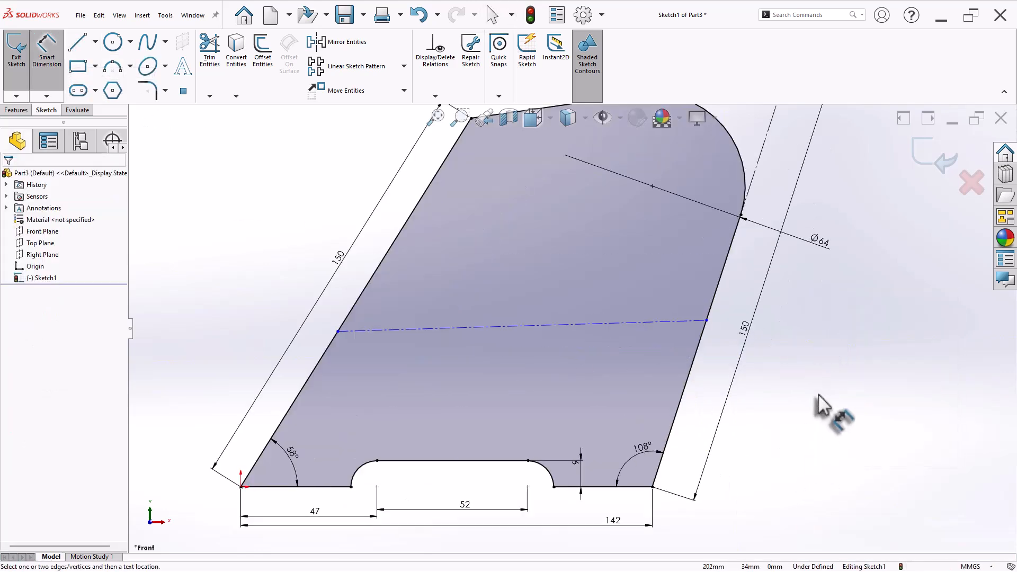
left_click(338, 331)
left_click(241, 487)
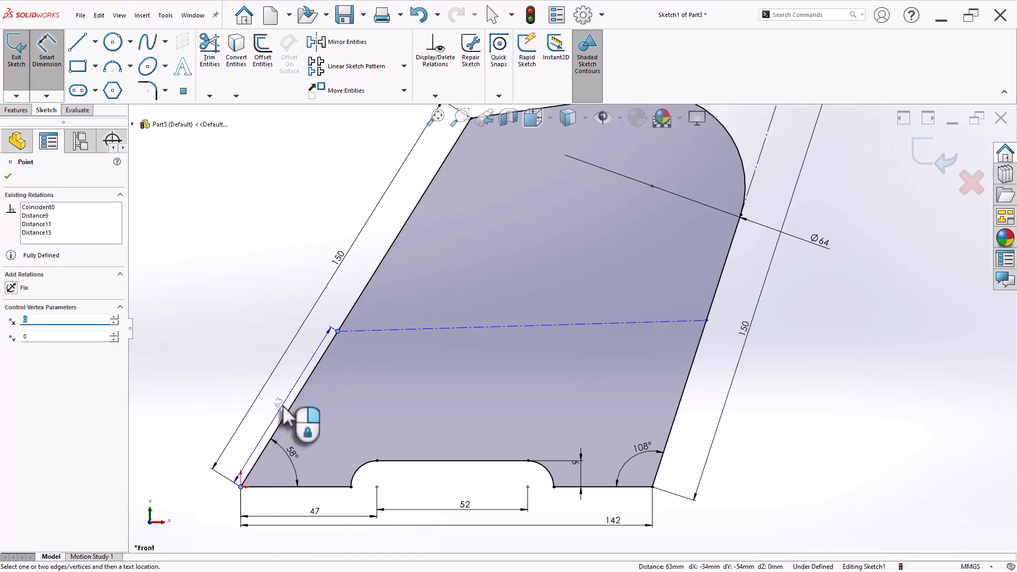
left_click(284, 407)
type("75")
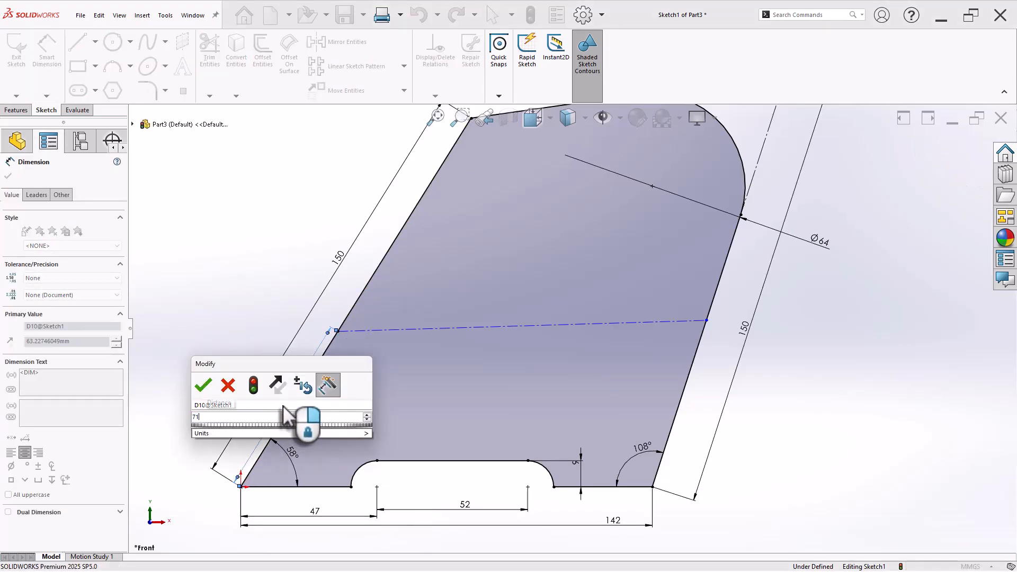
key("Return")
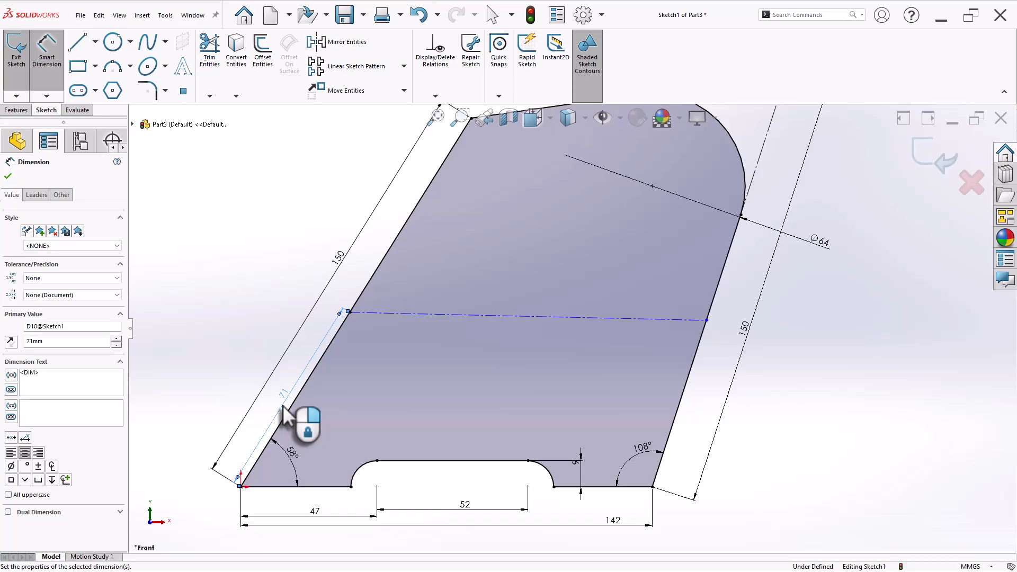
Step: Dimension the centerline's right endpoint 82 mm along the right slanted edge from the plate's lower-right corner
left_click(707, 320)
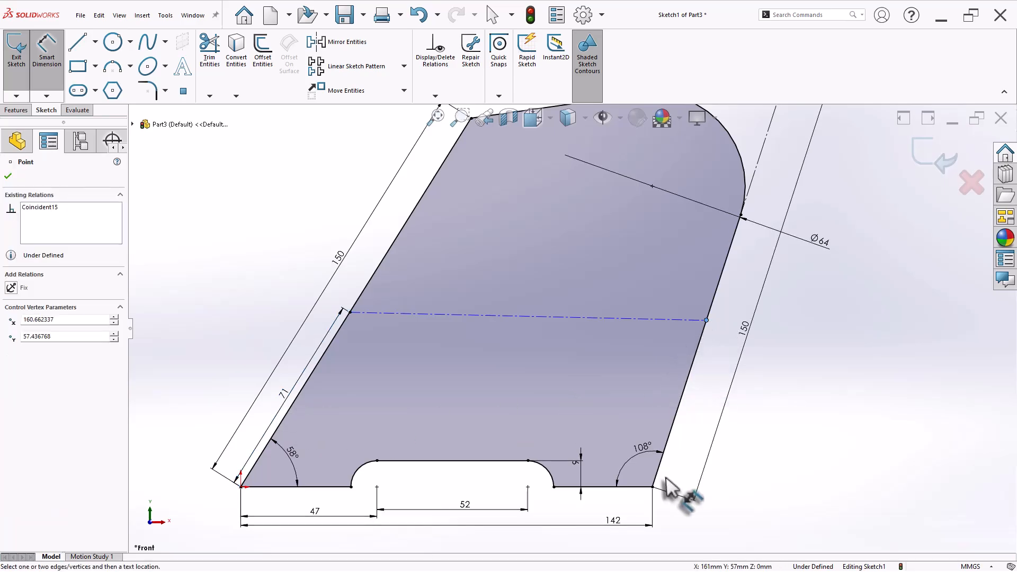
left_click(653, 487)
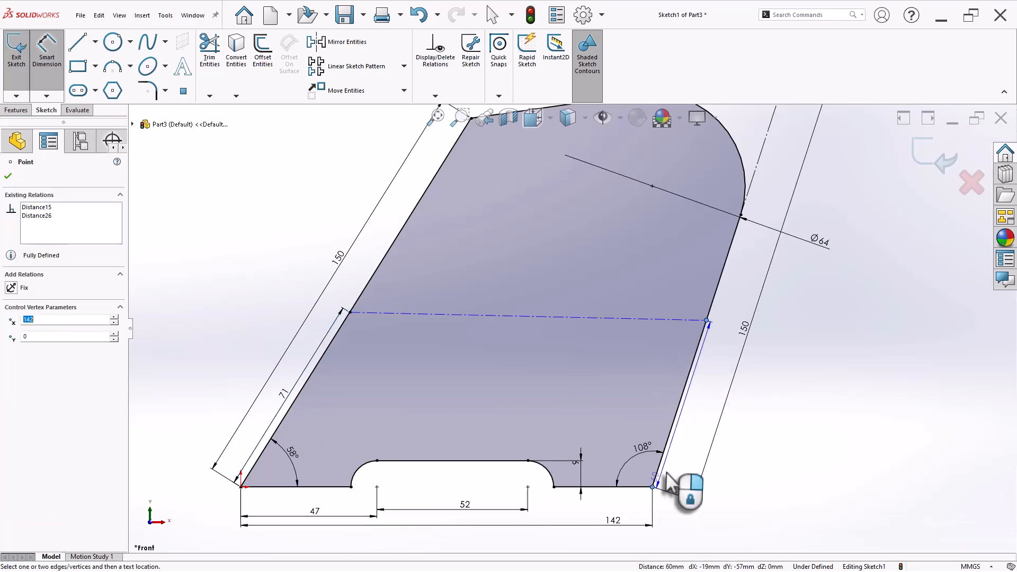
left_click(683, 439)
type("82")
key("Return")
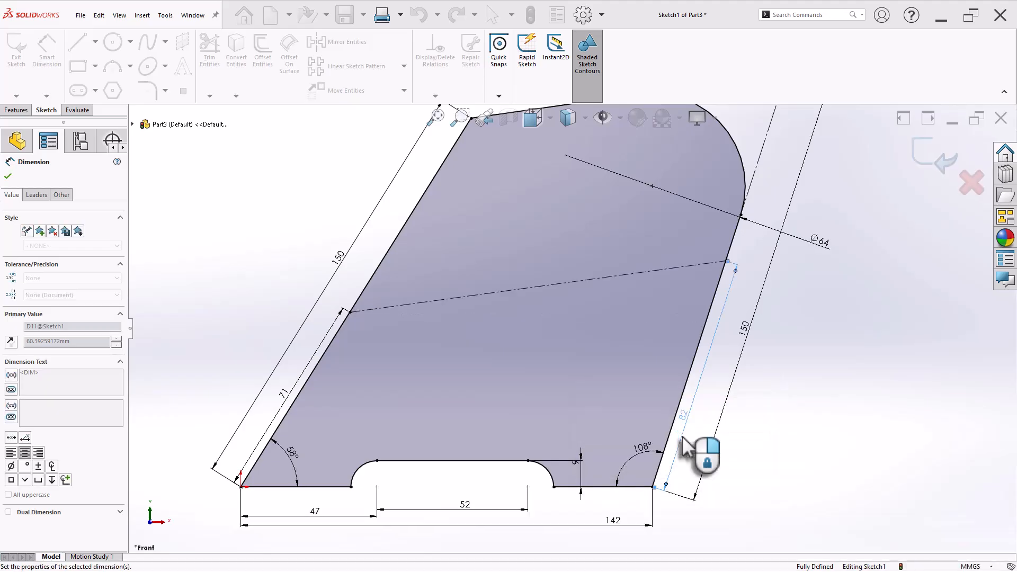
left_click(784, 427)
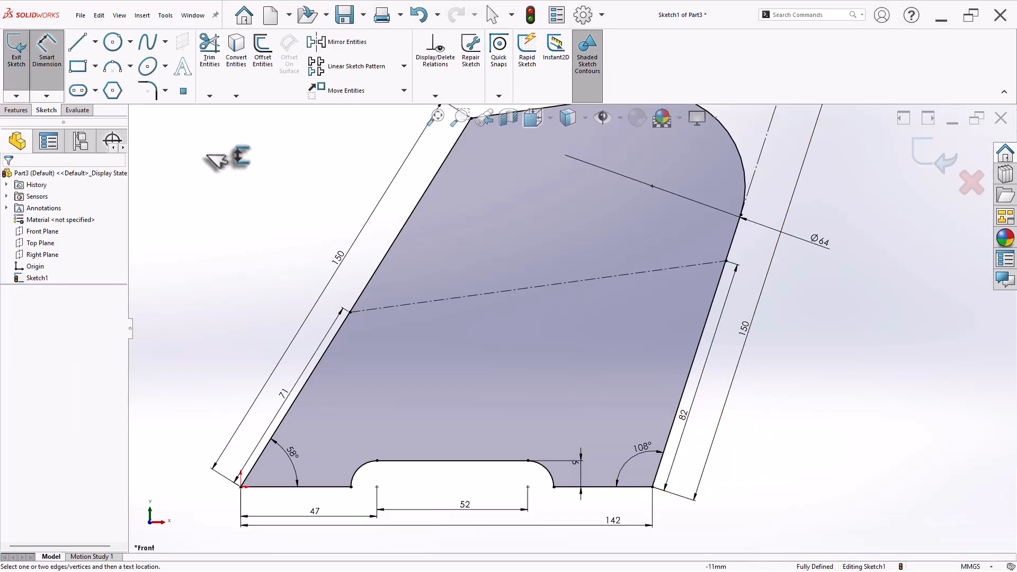
Step: Sketch a straight slot along the centerline, about 45 mm between its centres and about 14 mm wide
left_click(78, 90)
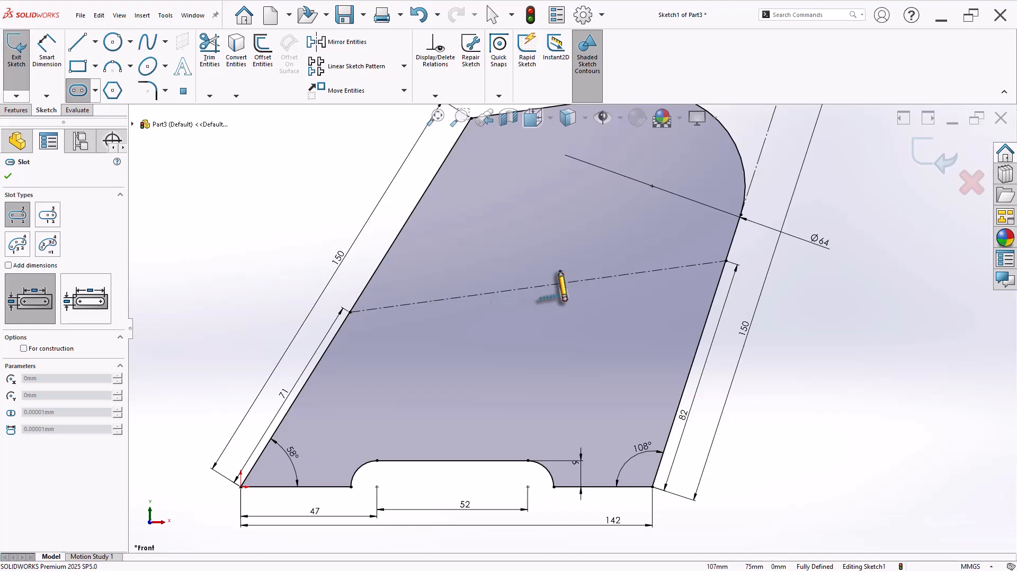
left_click(644, 273)
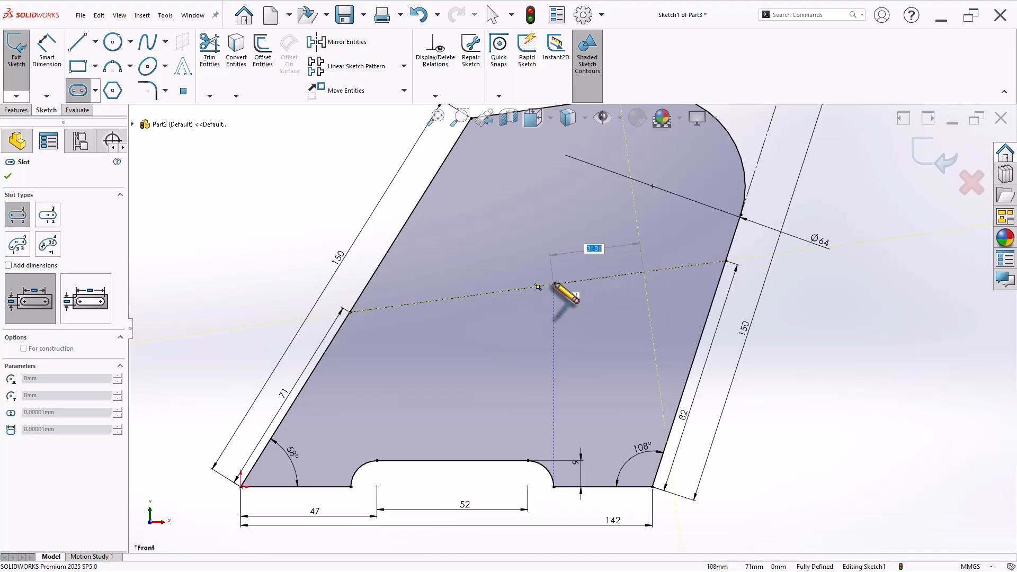
left_click(514, 291)
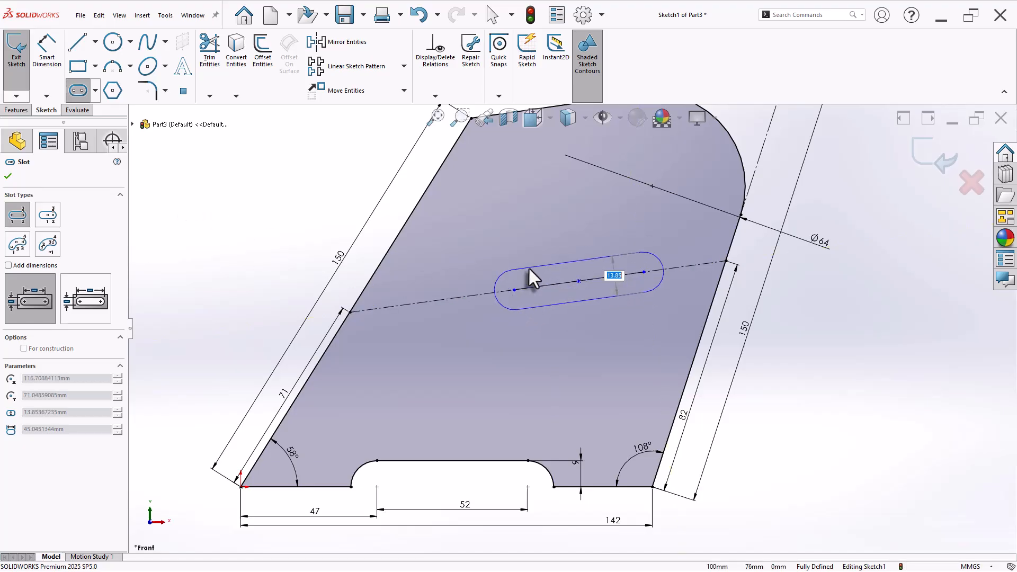
left_click(529, 271)
key("Escape")
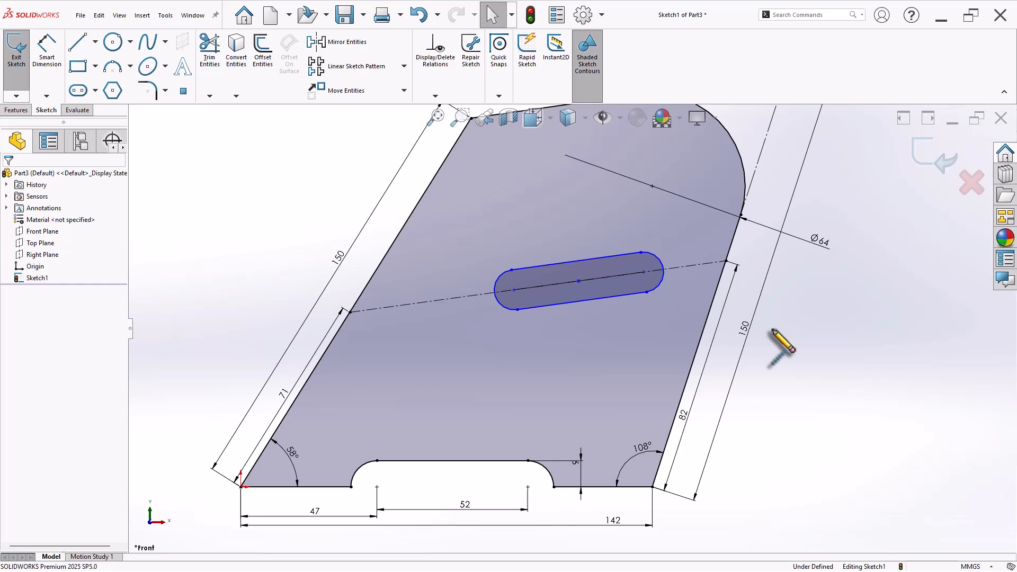
Step: Dimension the slot's right end arc with a 7 mm radius
right_click_drag(870, 406, 871, 314)
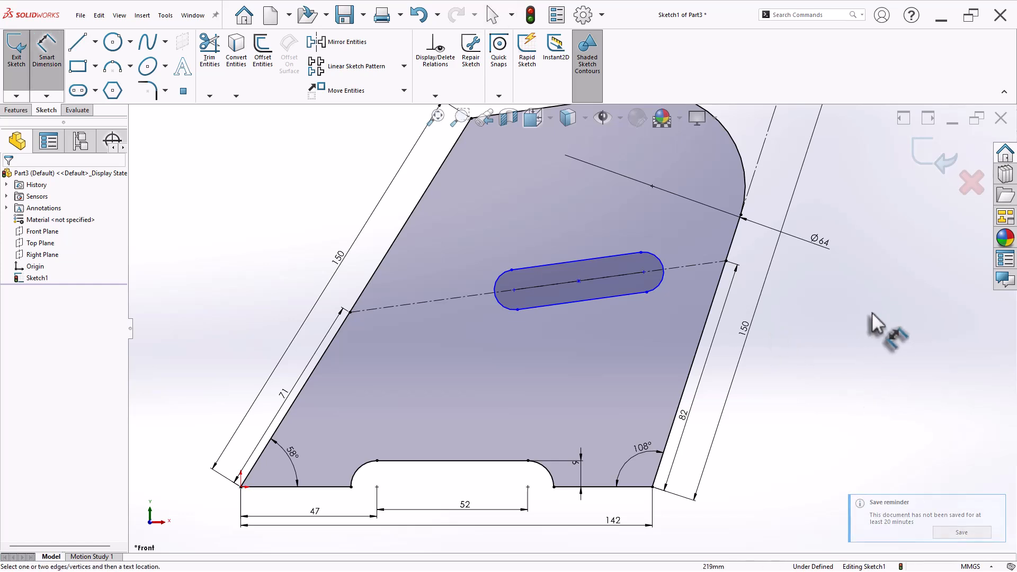
left_click(658, 258)
left_click(671, 245)
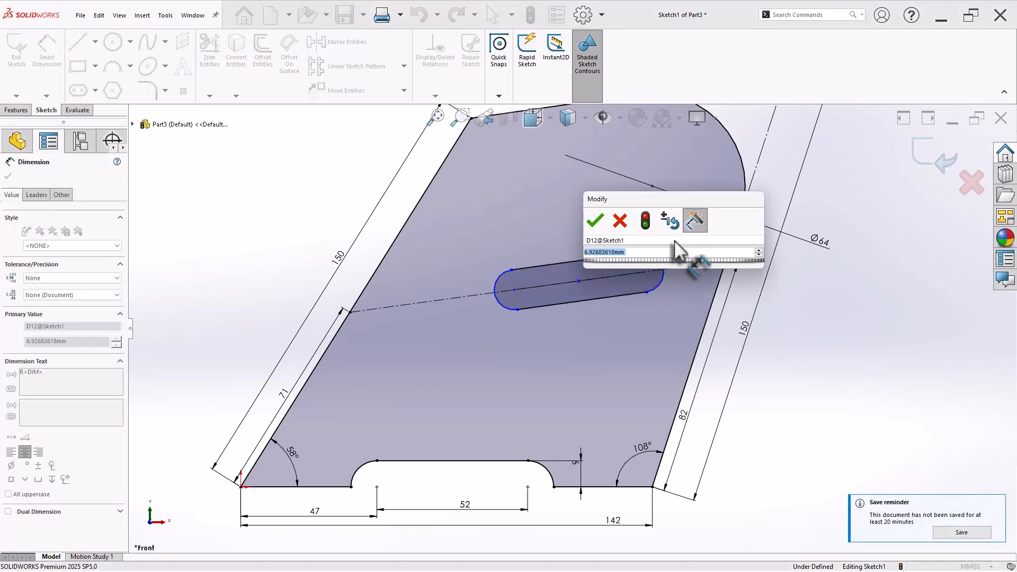
key("Return")
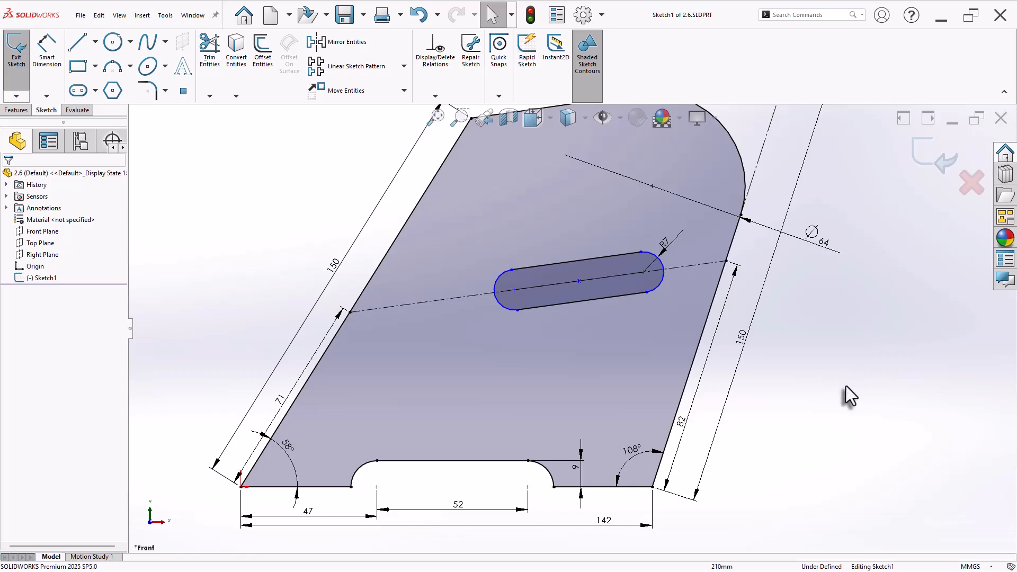
Step: Dimension the slot's centre-to-centre distance, aligned with the slot, as 55 mm
right_click_drag(845, 387, 828, 358)
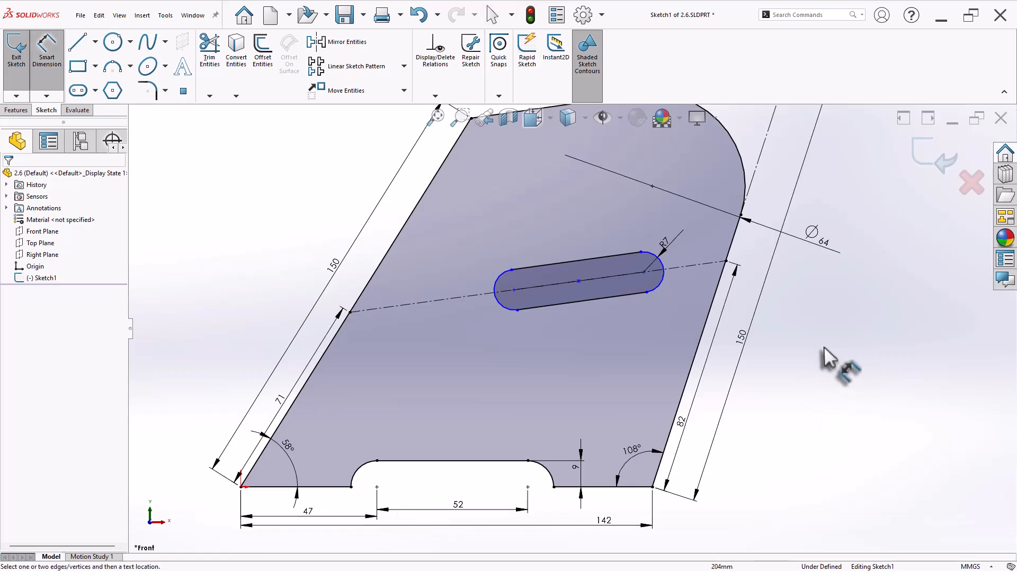
left_click(514, 290)
left_click(644, 272)
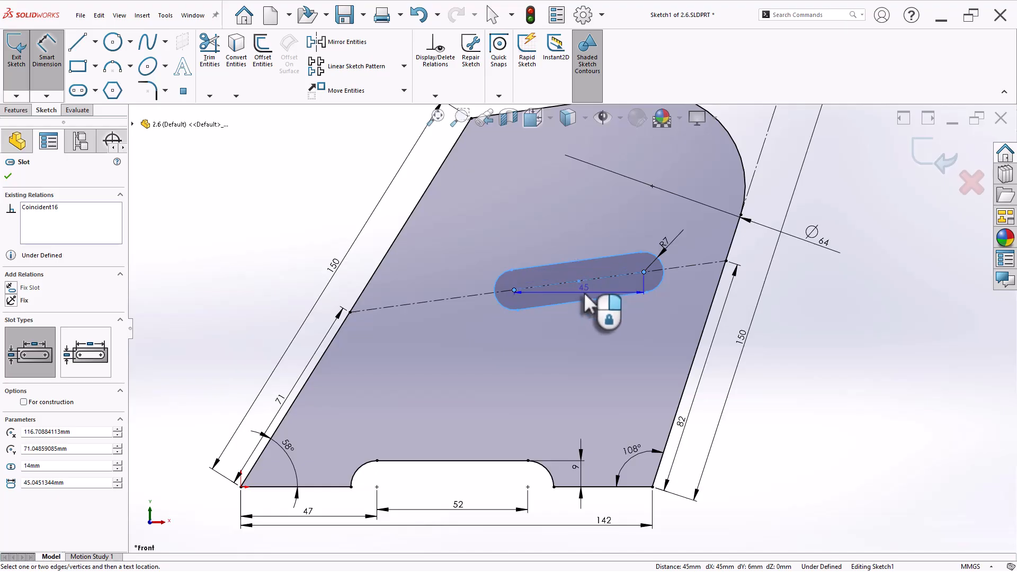
left_click(588, 287)
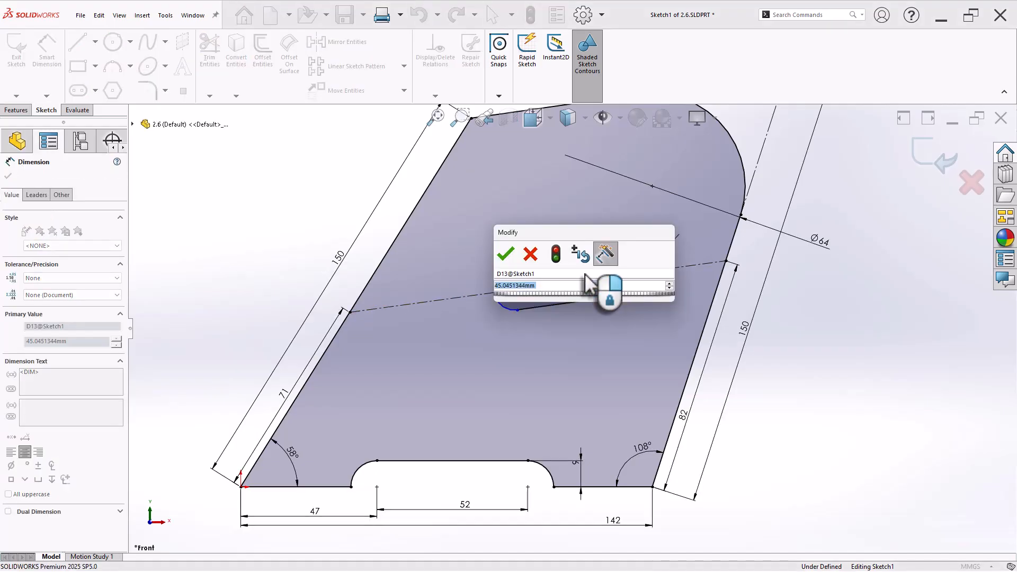
type("55")
key("Return")
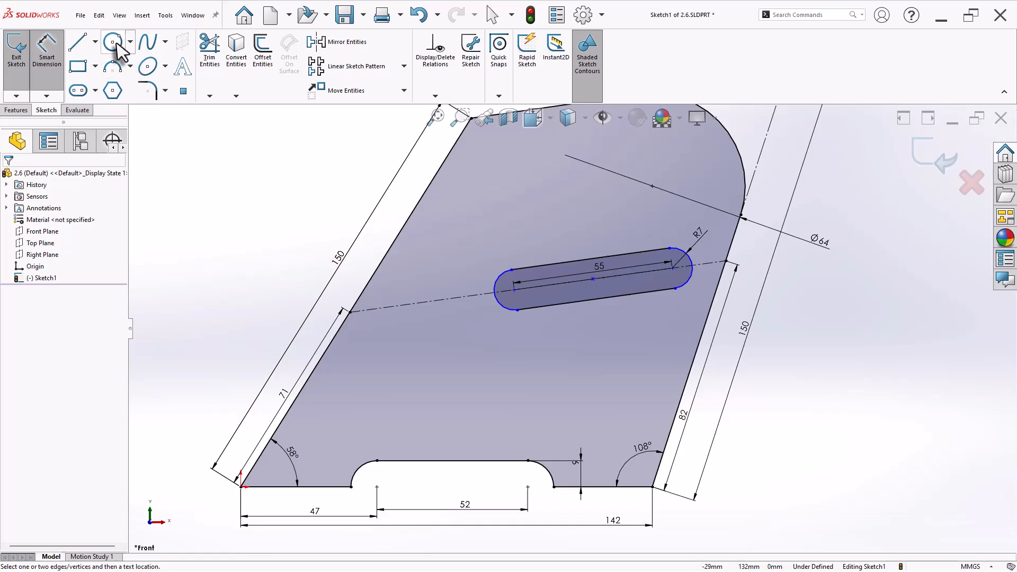
Step: Sketch a 34 mm diameter circle centred on the slot's left arc centre
left_click(113, 42)
left_click(514, 290)
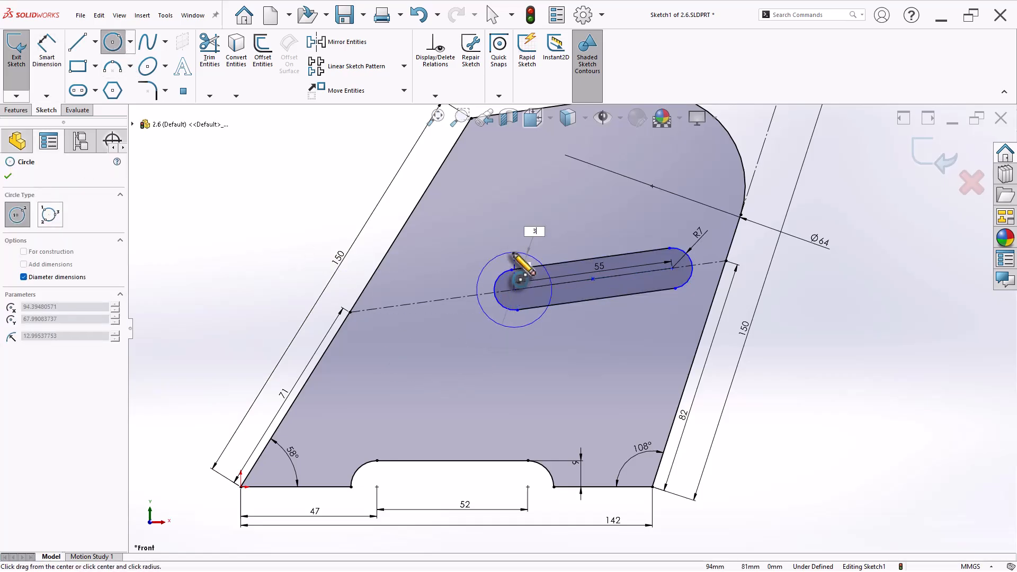
key("Return")
key("Escape")
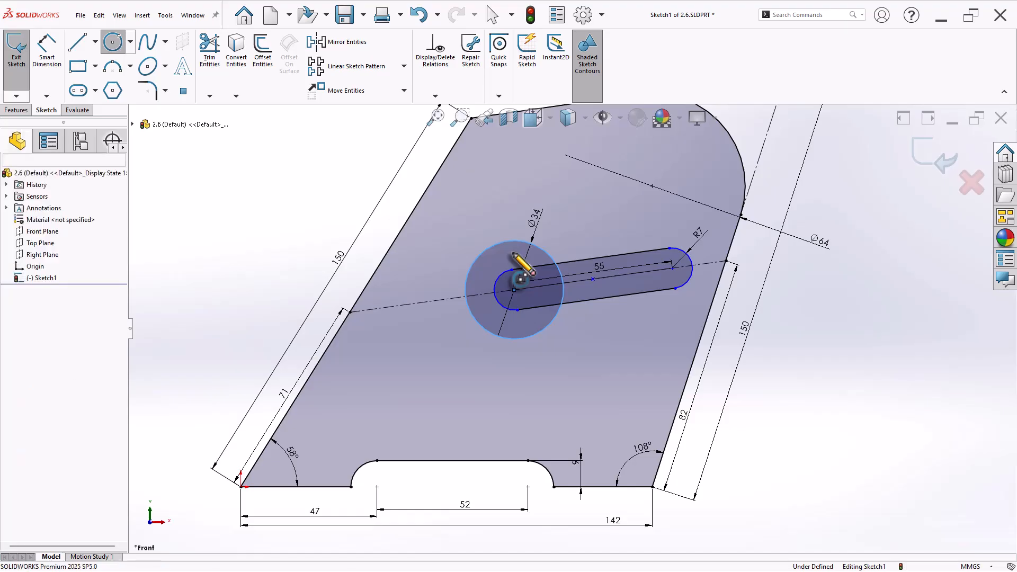
Step: Power trim the slot lines and end arc lying inside the Ø34 circle, accepting that the slot entity is destroyed
scroll(593, 345, "up", 2)
scroll(610, 299, "down", 3)
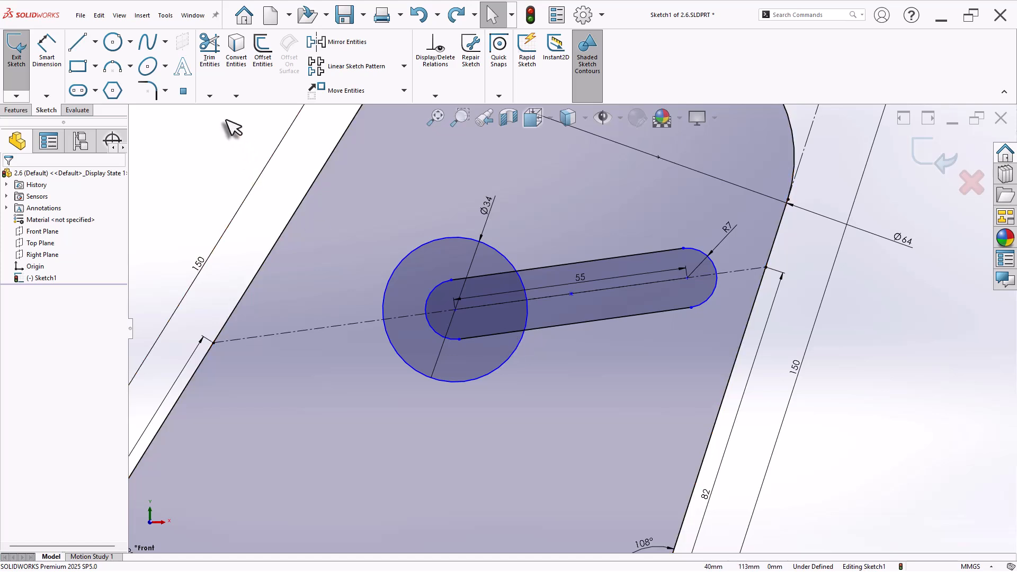
left_click(210, 64)
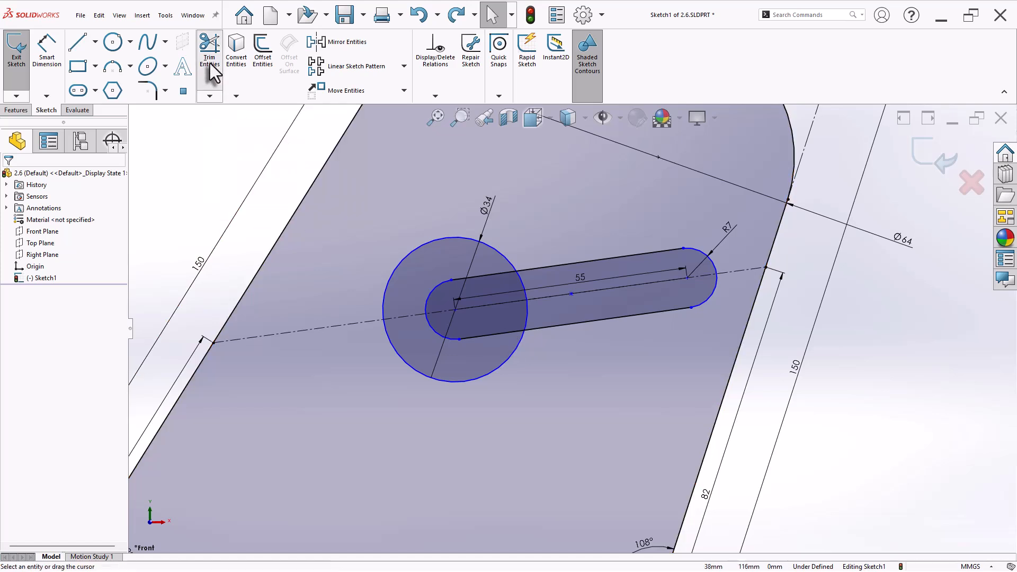
left_click(67, 428)
scroll(520, 332, "down", 3)
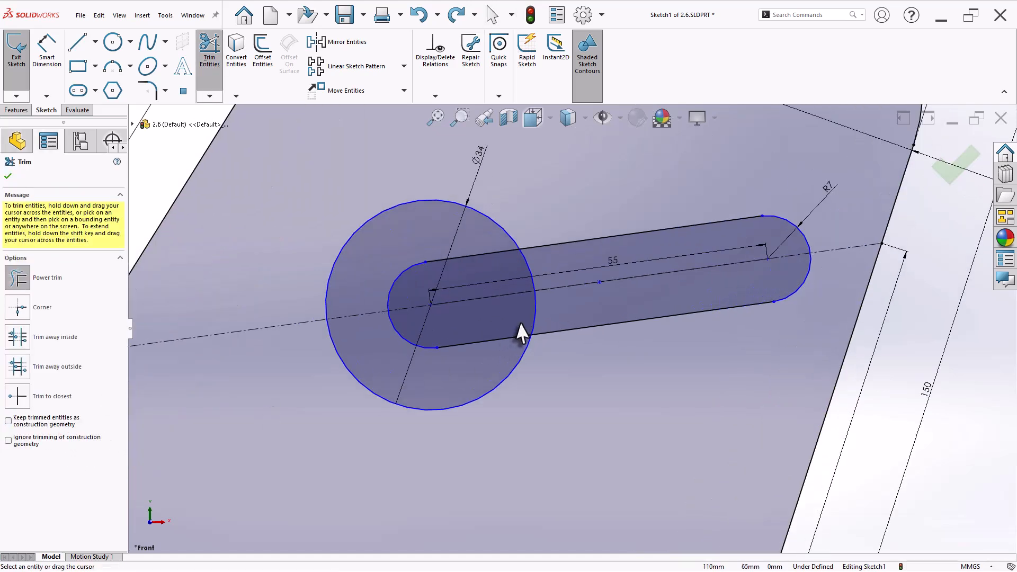
left_click_drag(483, 232, 484, 259)
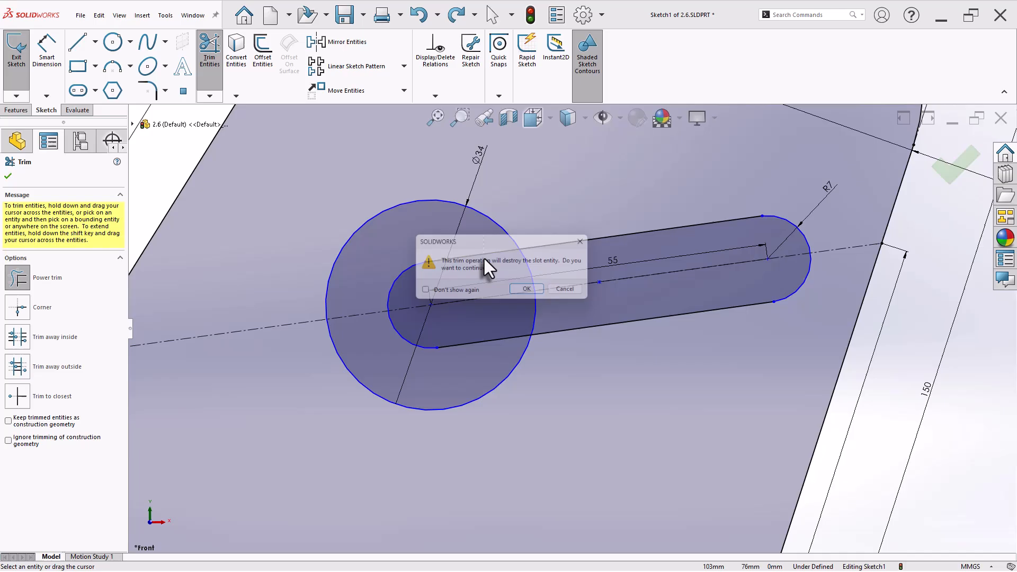
left_click(530, 291)
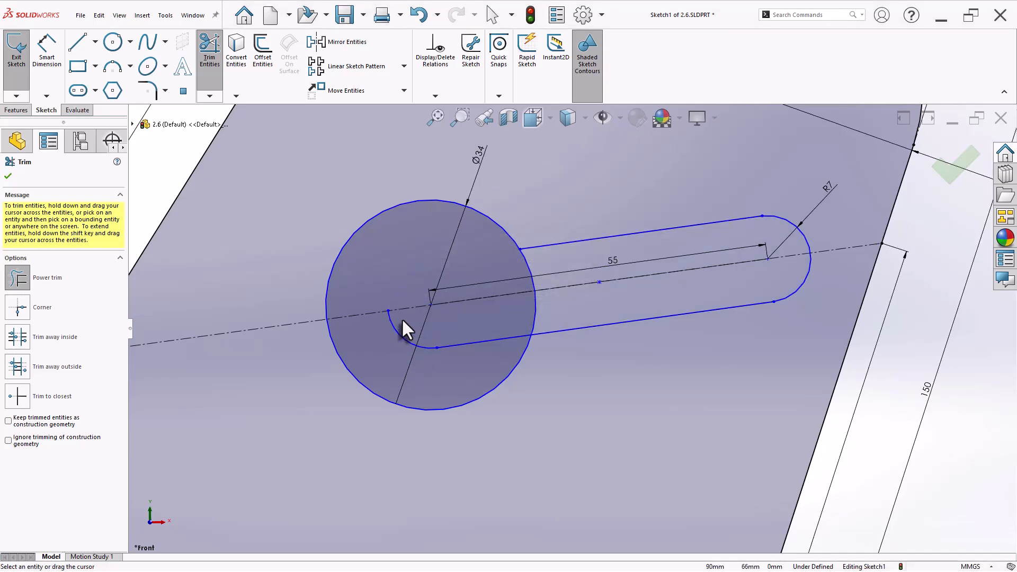
left_click_drag(403, 321, 396, 345)
left_click(8, 176)
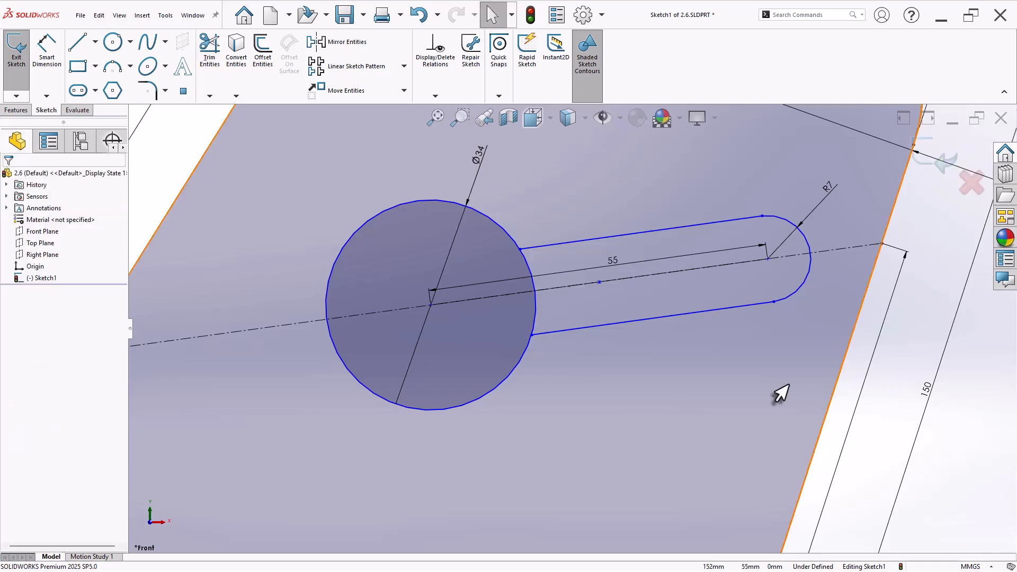
Step: Move the upper keyhole line's endpoint slightly up along the circle to test its freedom, and select the line's other endpoint at the R7 arc
scroll(800, 367, "up", 4)
scroll(827, 362, "down", 2)
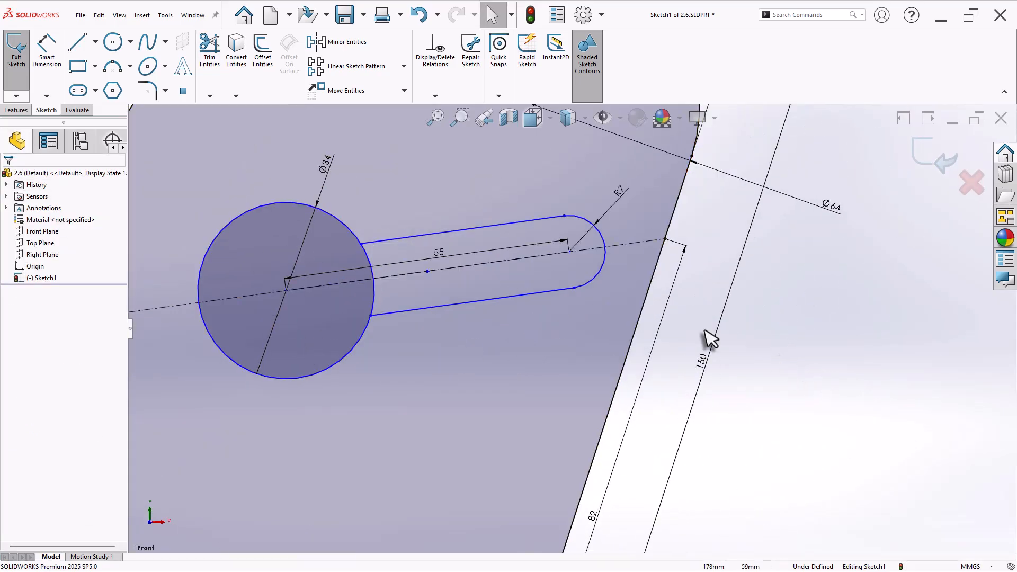
left_click_drag(361, 245, 357, 232)
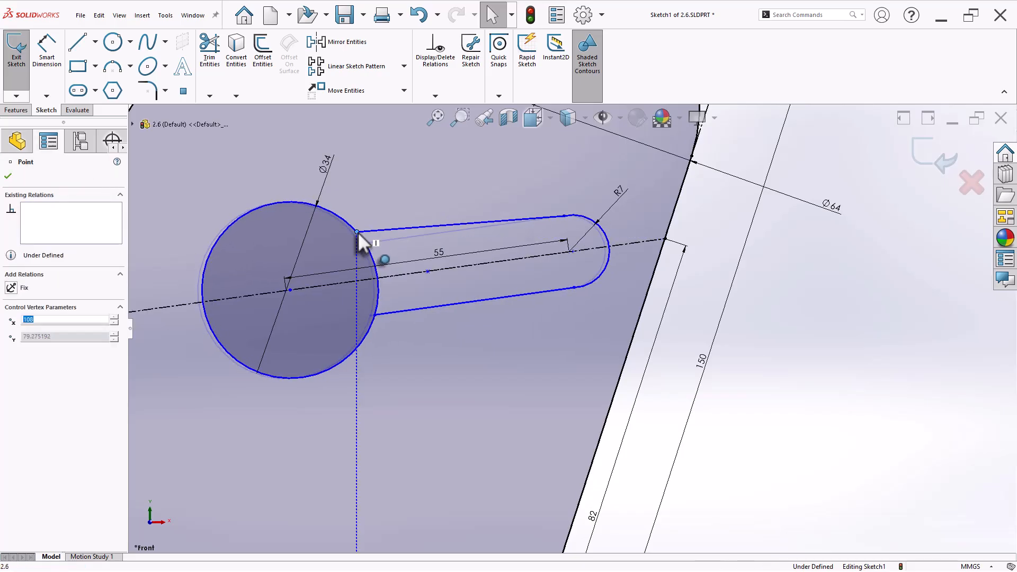
left_click(867, 345)
left_click(564, 215)
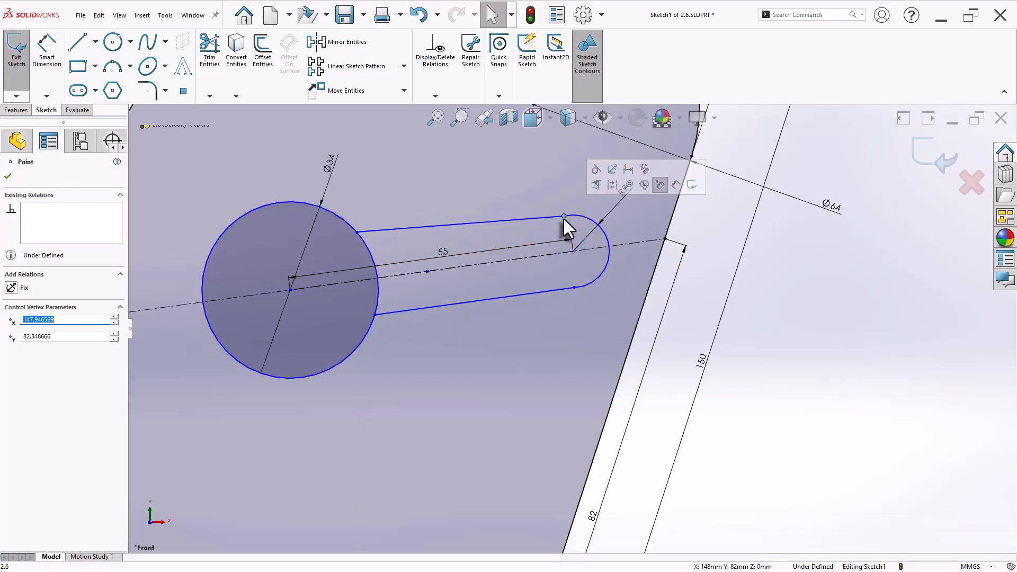
Step: Make the slot's upper line tangent to the R7 end arc and parallel to the centerline
left_click(594, 171)
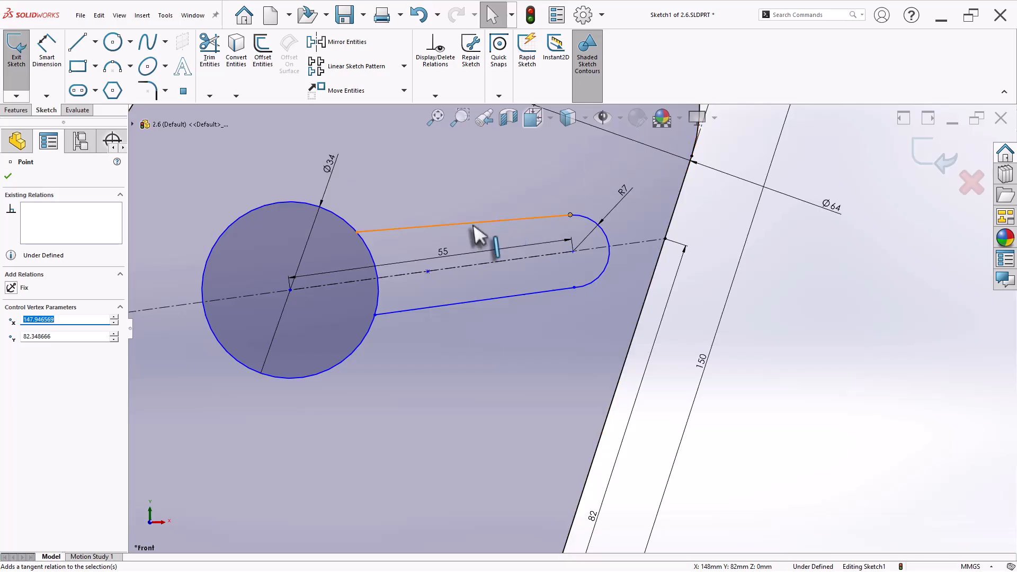
left_click(473, 224)
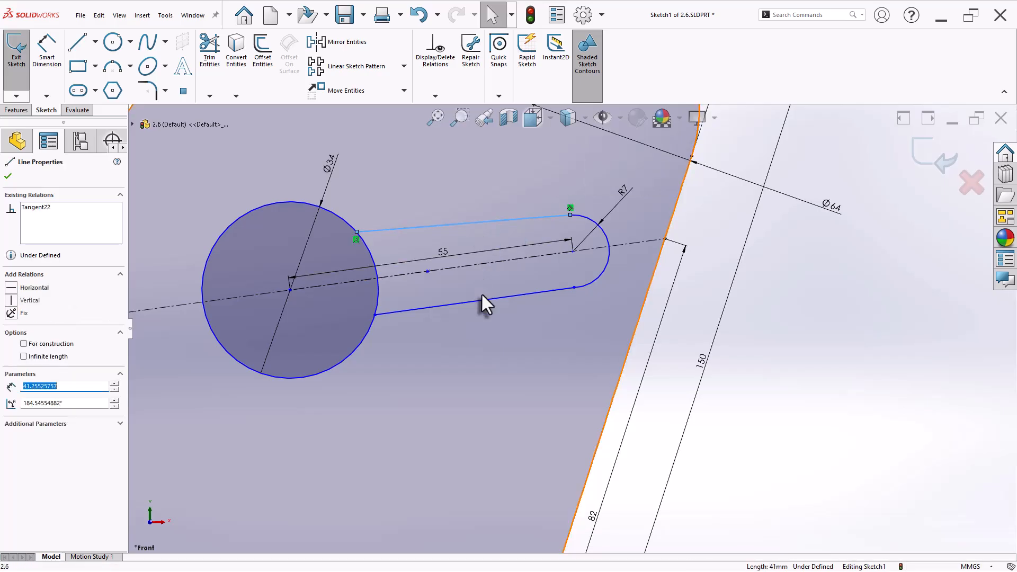
left_click(480, 266, "ctrl")
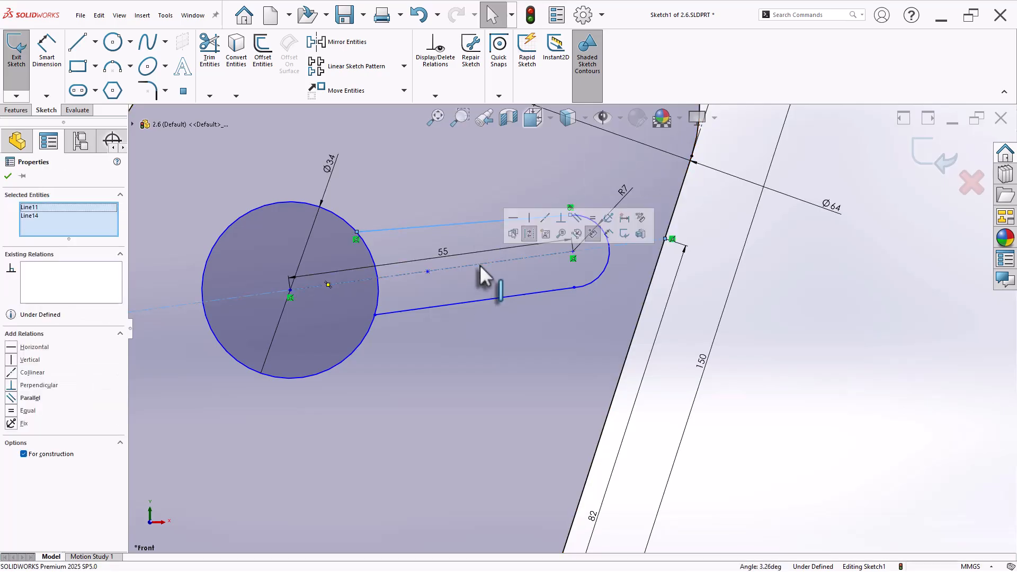
left_click(577, 219)
Step: Make the slot's lower line parallel to the centerline and tangent to the R7 end arc
left_click(489, 300)
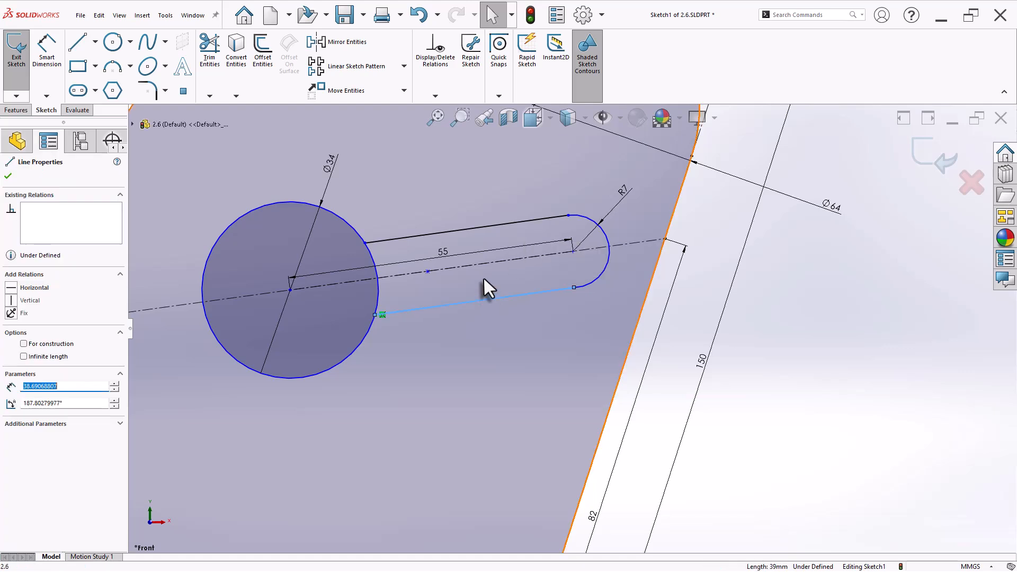
left_click(481, 264, "ctrl")
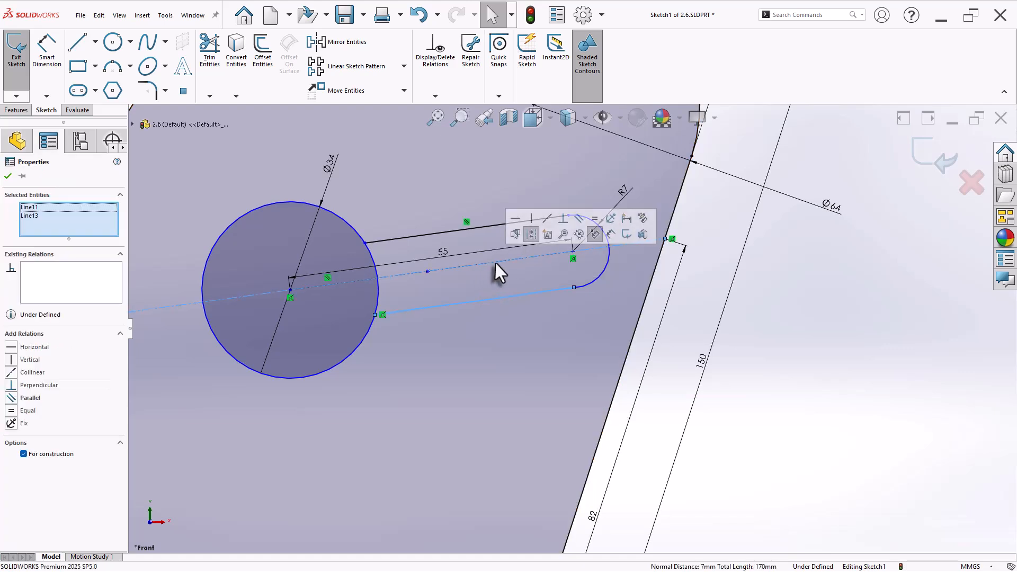
left_click(577, 219)
left_click(575, 286)
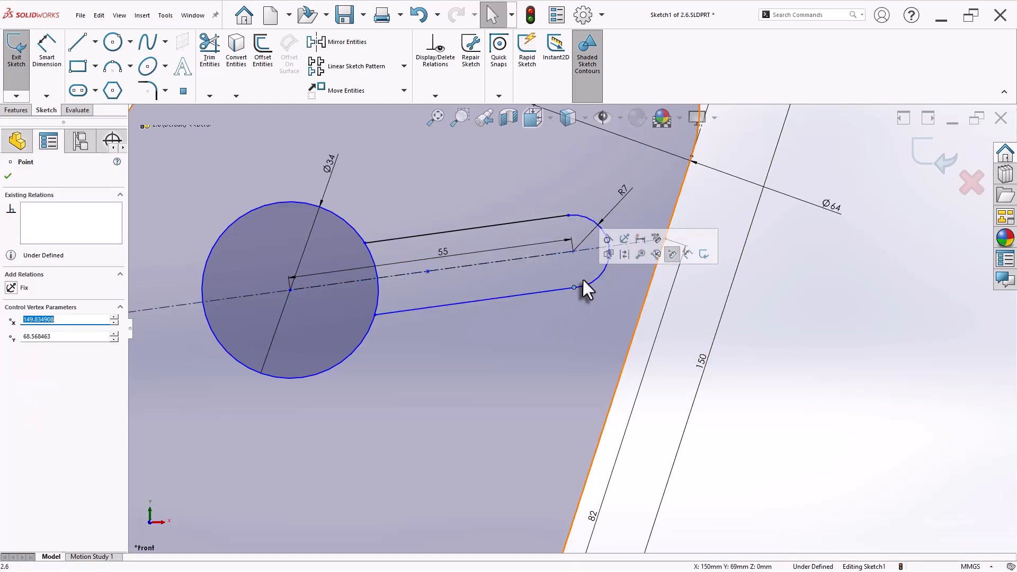
left_click(609, 251)
left_click(782, 372)
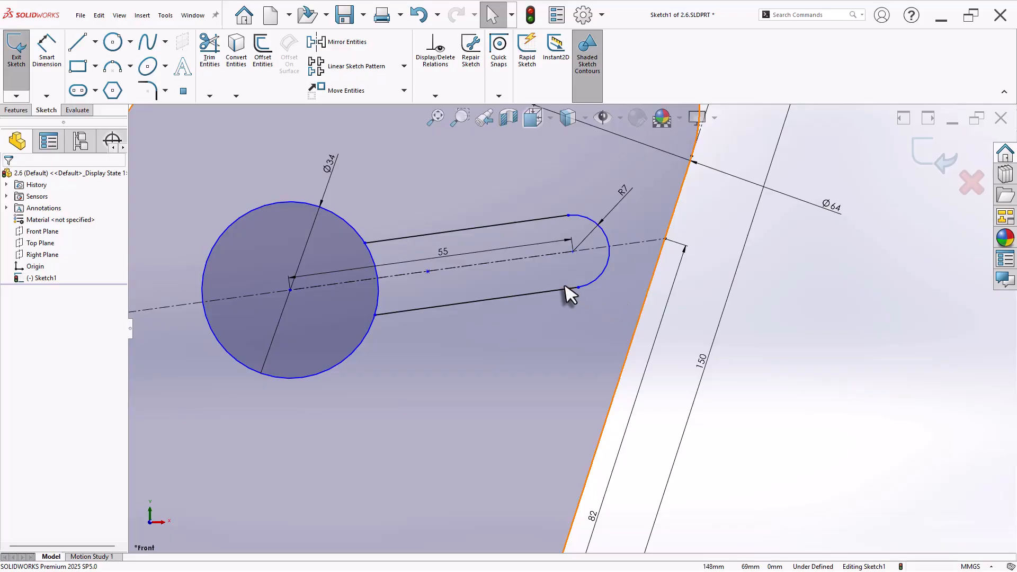
Step: Trim away the part of the 34 mm circle that lies between the two slot lines
left_click_drag(578, 286, 473, 293)
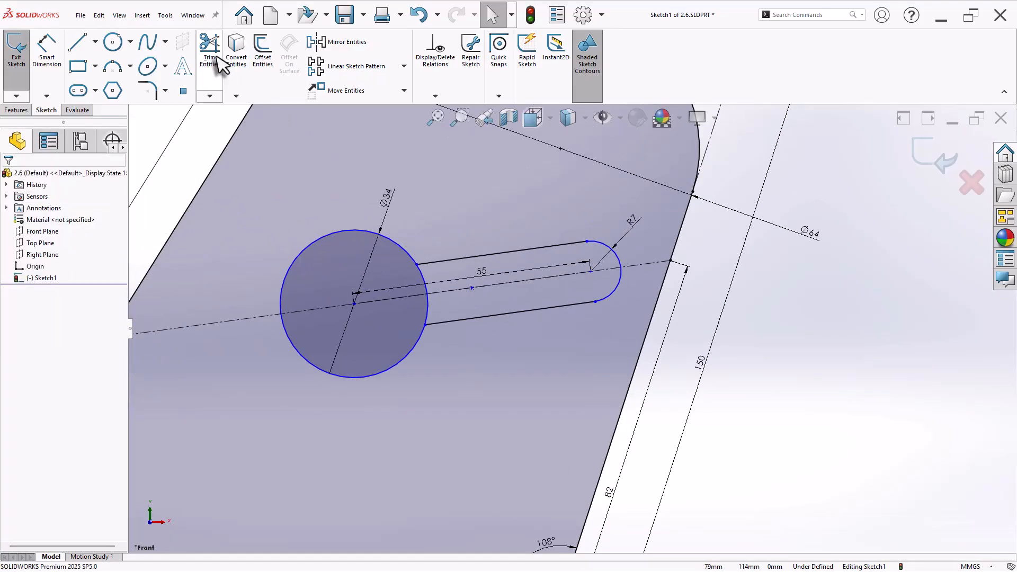
left_click(220, 64)
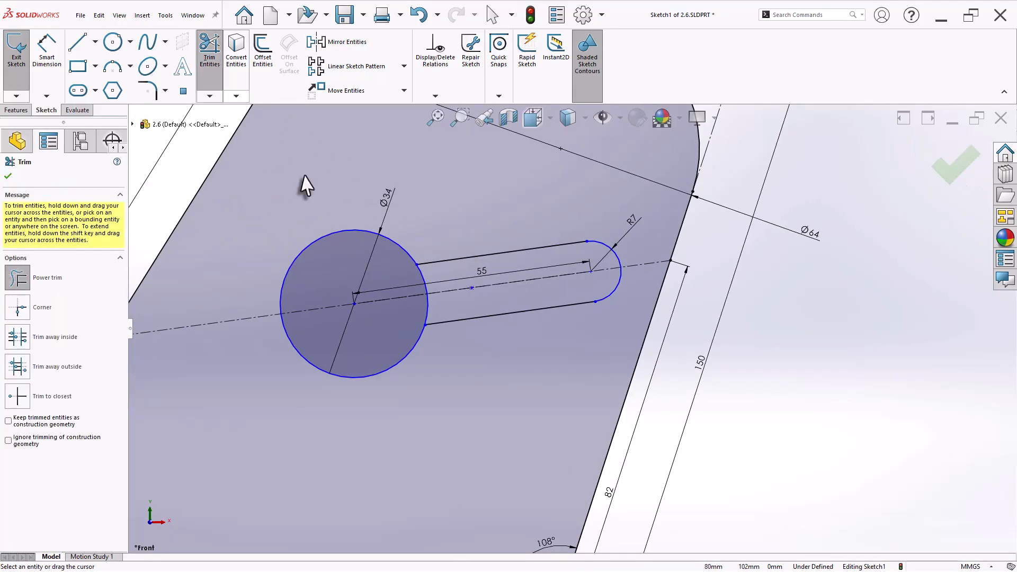
scroll(419, 292, "down", 3)
mouse_move(450, 273)
left_mouse_down()
mouse_move(452, 350)
mouse_move(265, 326)
left_mouse_up()
left_click(8, 176)
scroll(453, 312, "up", 5)
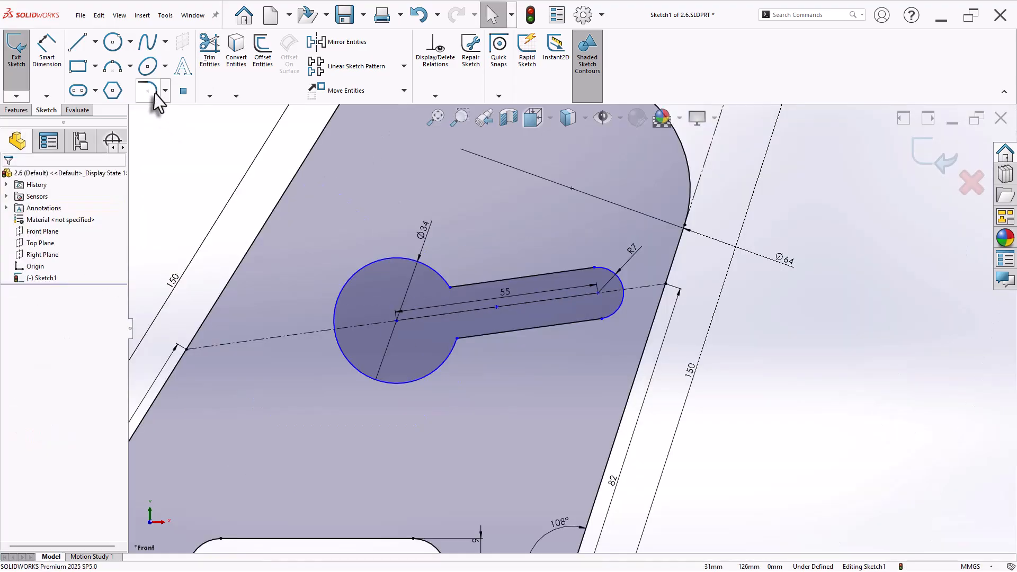
Step: Add 8 mm sketch fillets at both corners where the slot lines meet the circle
left_click(151, 93)
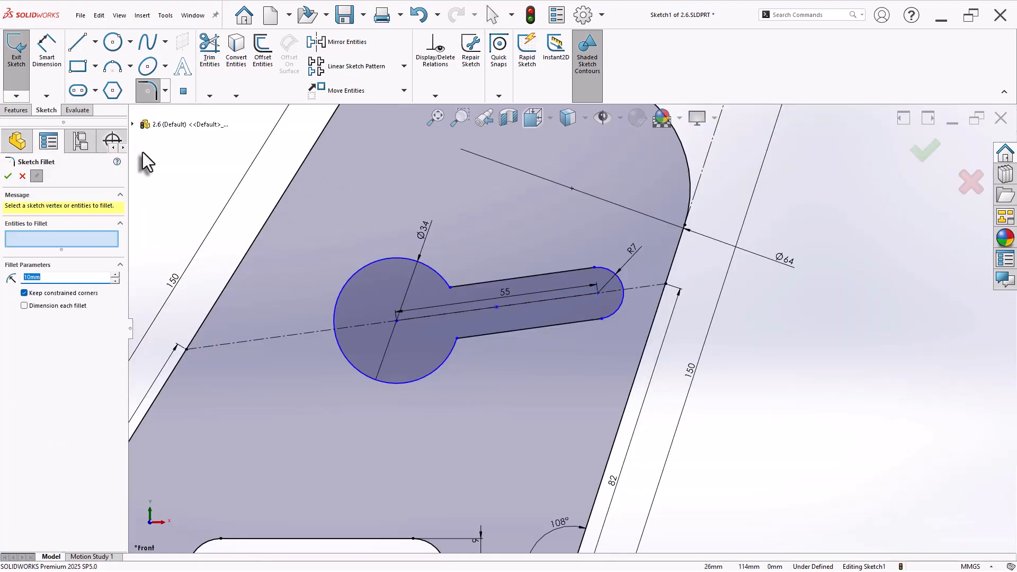
type("8")
left_click(451, 288)
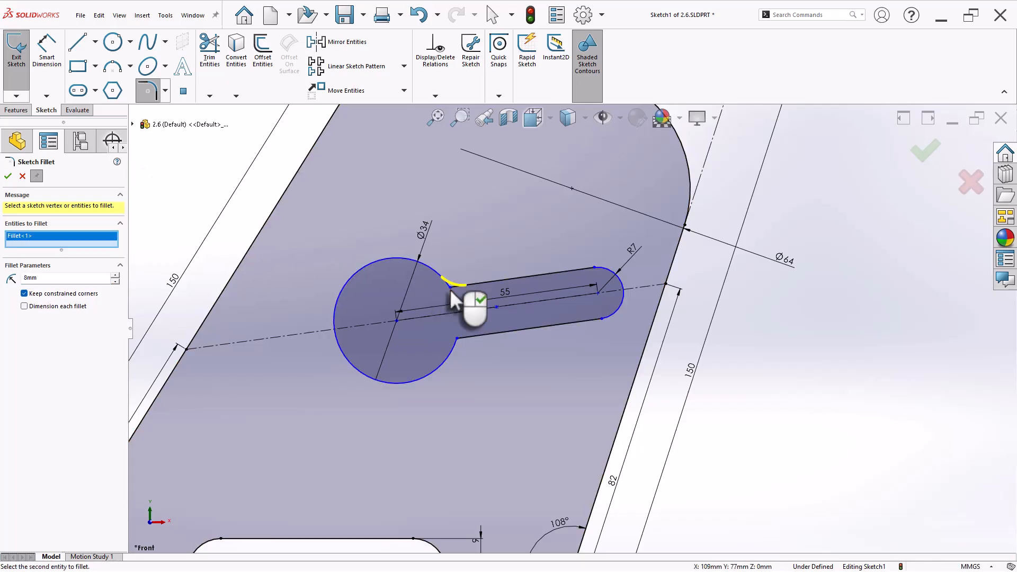
left_click(458, 340)
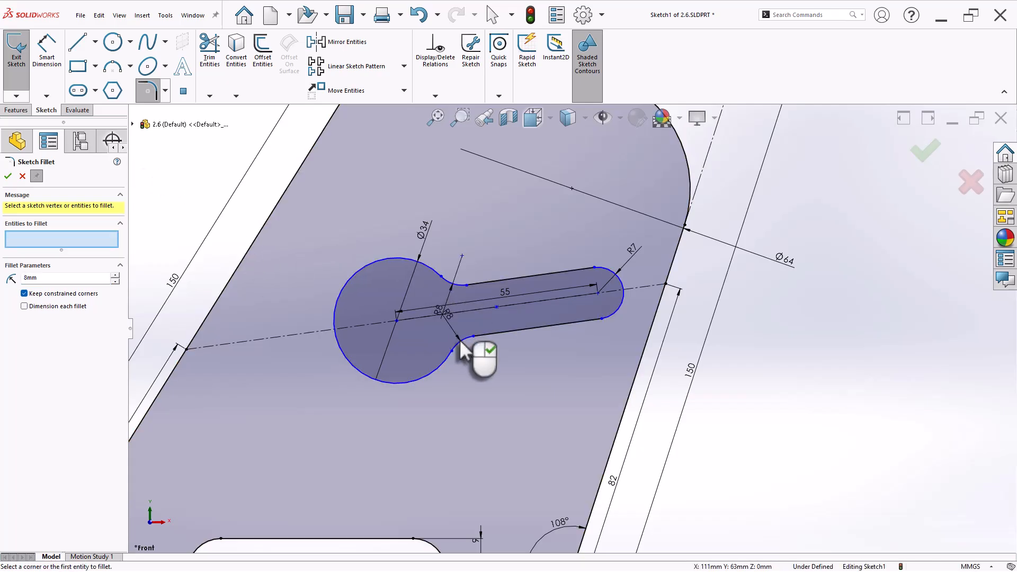
key("Escape")
Step: Dimension the distance from the centerline's endpoint on the left slanted edge to the keyhole circle's center as 41 mm
scroll(431, 344, "up", 2)
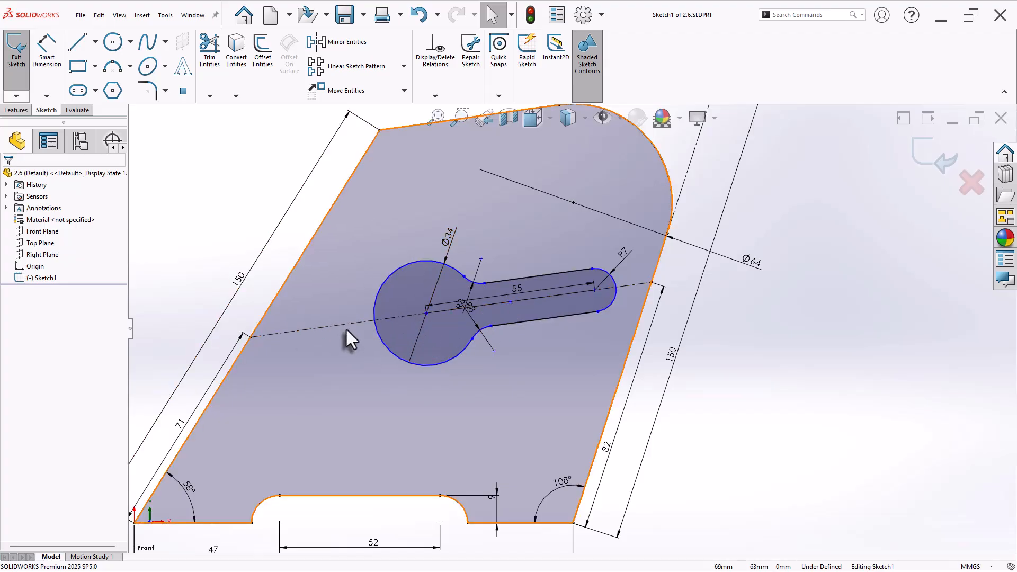
left_click(46, 53)
left_click(251, 337)
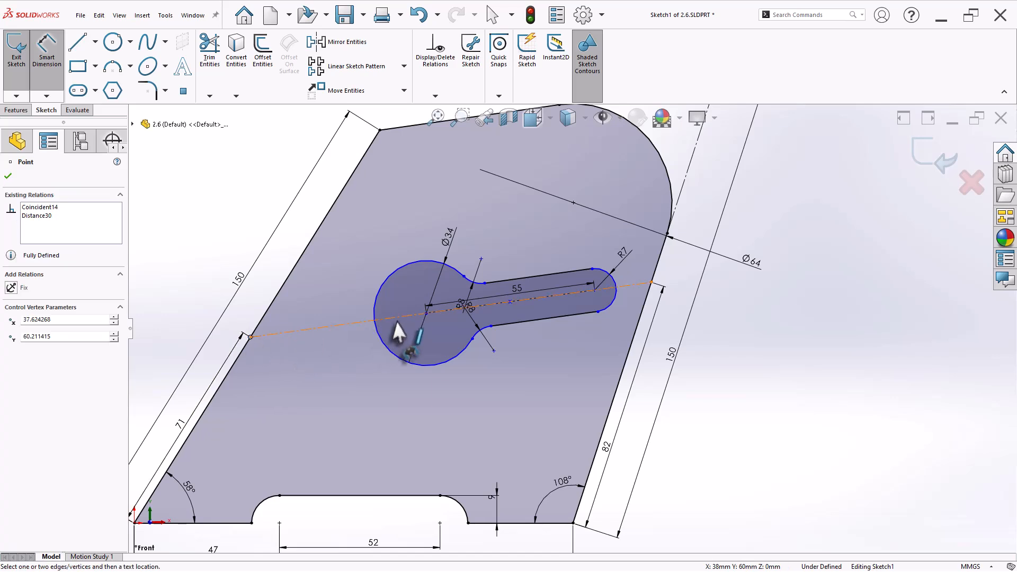
left_click(426, 313)
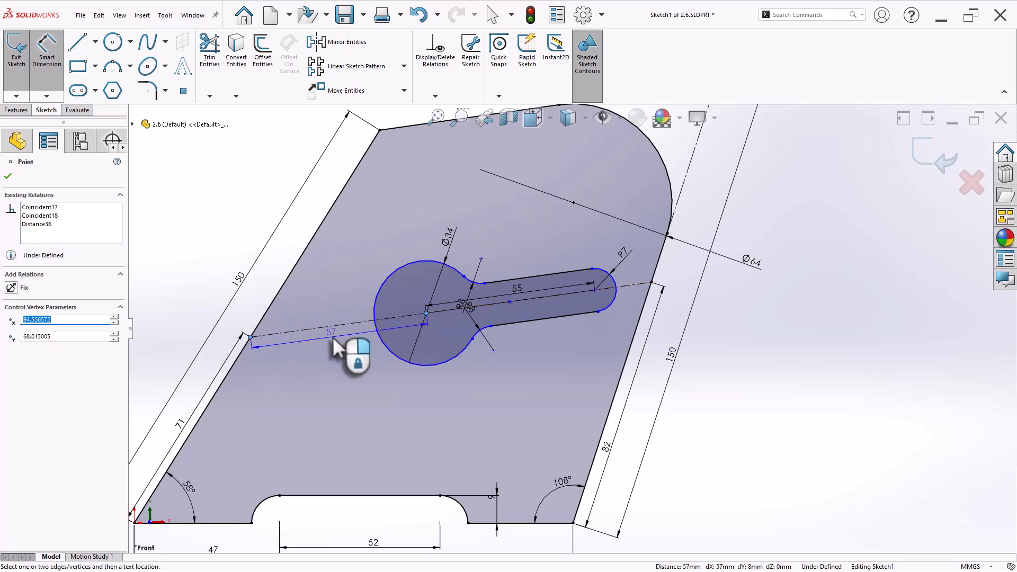
left_click(333, 340)
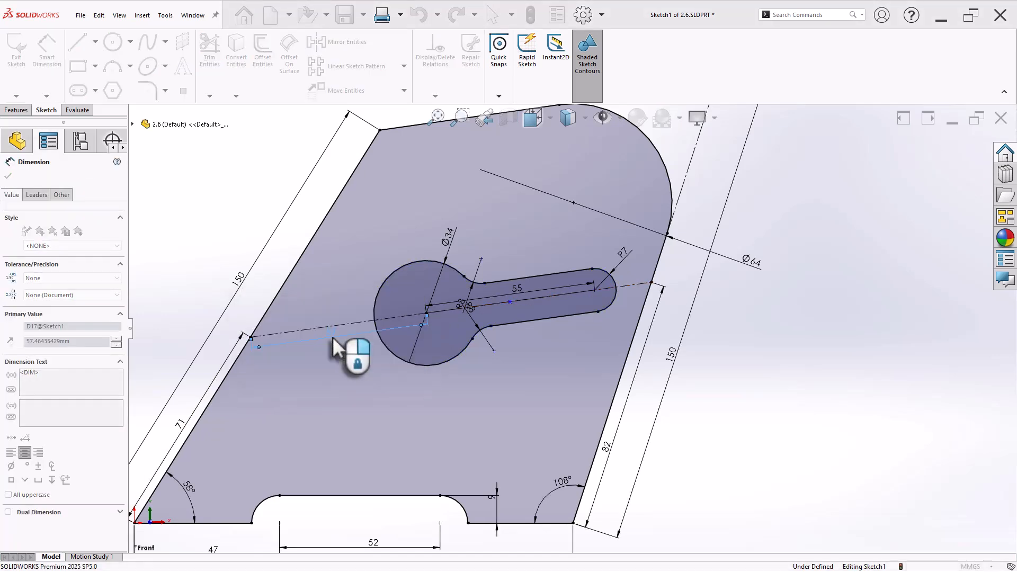
type("41")
key("Return")
left_click(8, 176)
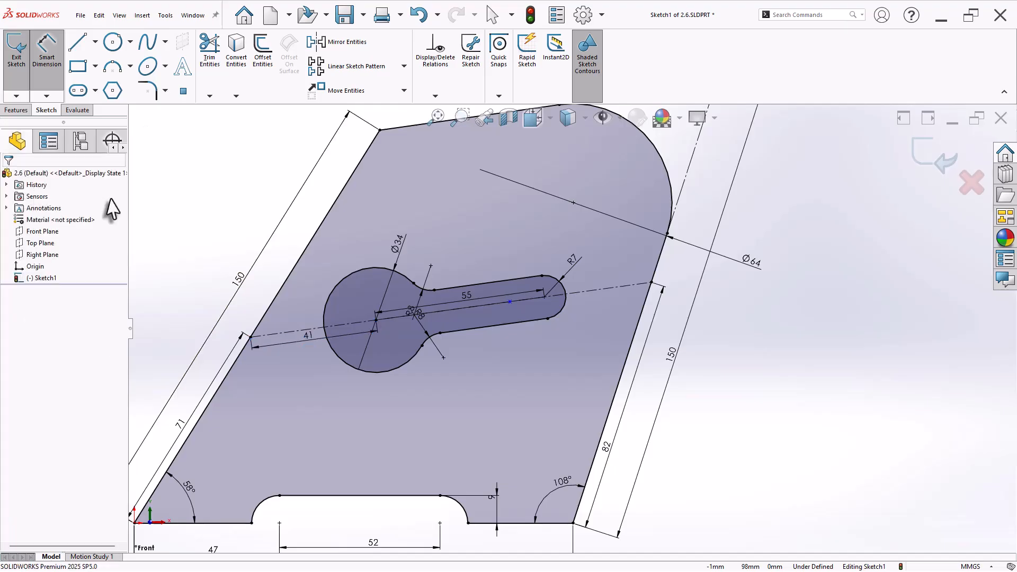
key("Escape")
Step: Extrude the plate sketch as a blind boss with a depth of 8 mm
left_click(18, 110)
left_click(18, 63)
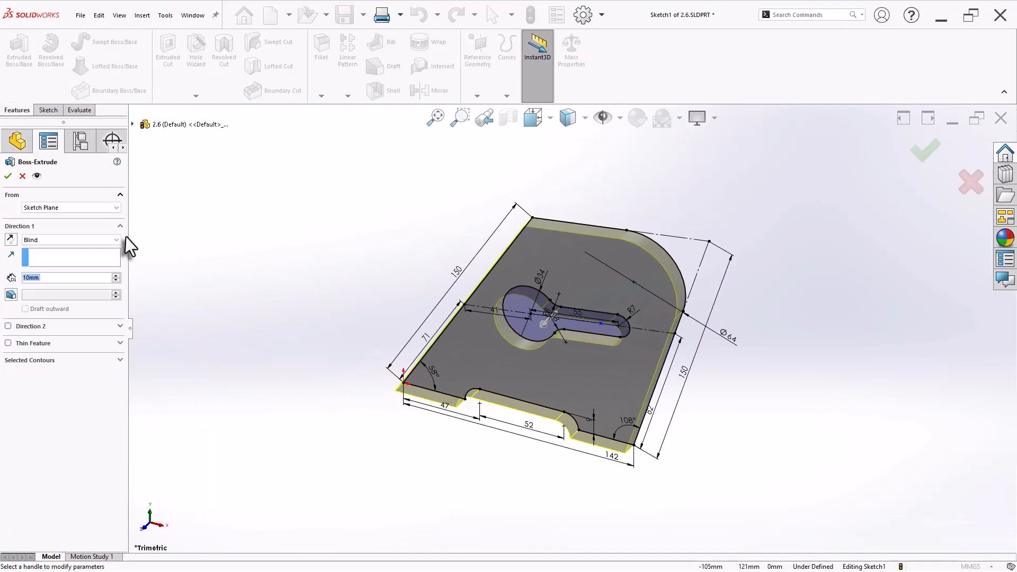
type("8")
key("Return")
key("Return")
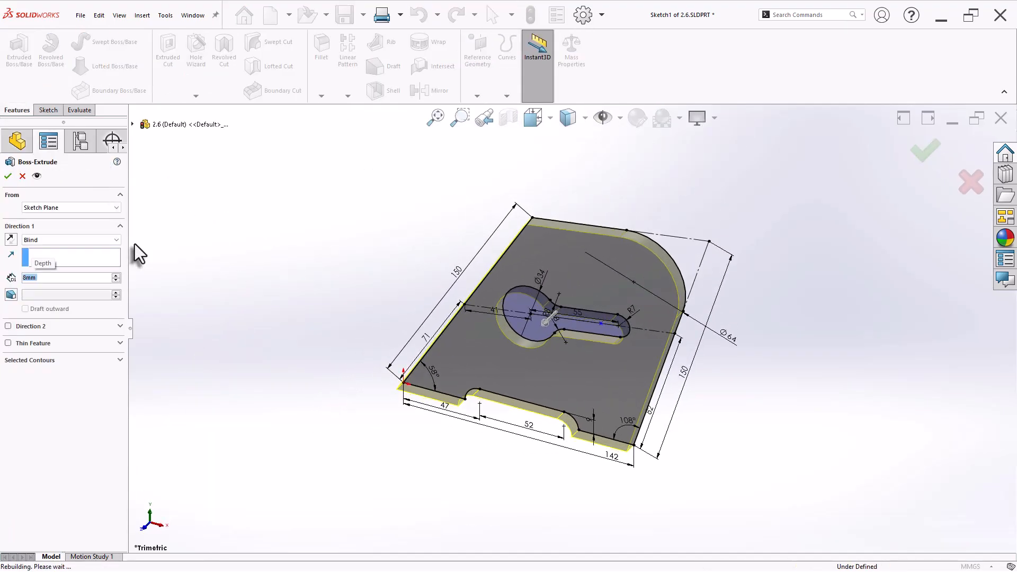
Step: Save the extruded part and evaluate its mass properties
left_click(254, 282)
key("f")
key("ctrl+s")
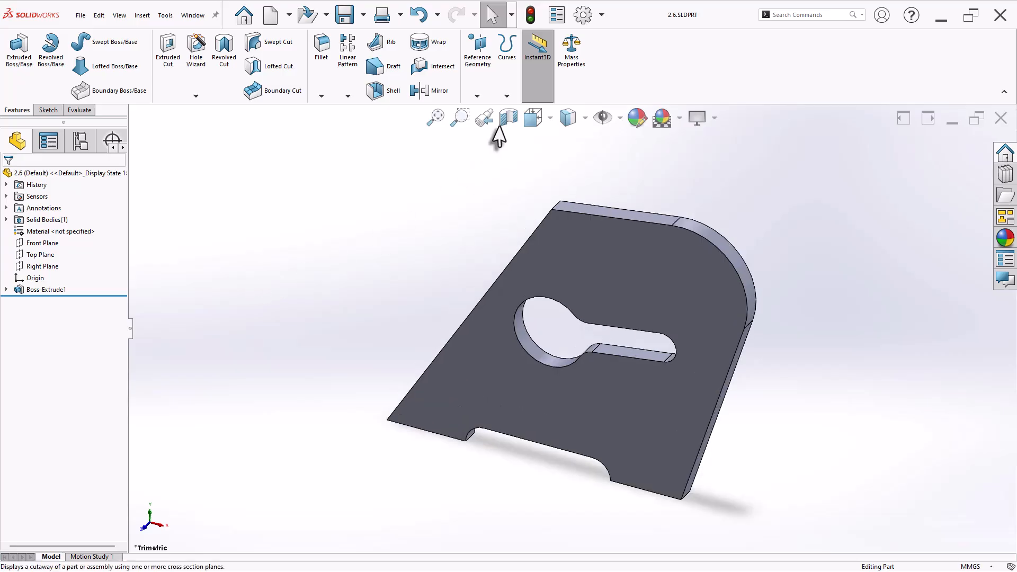
left_click(571, 59)
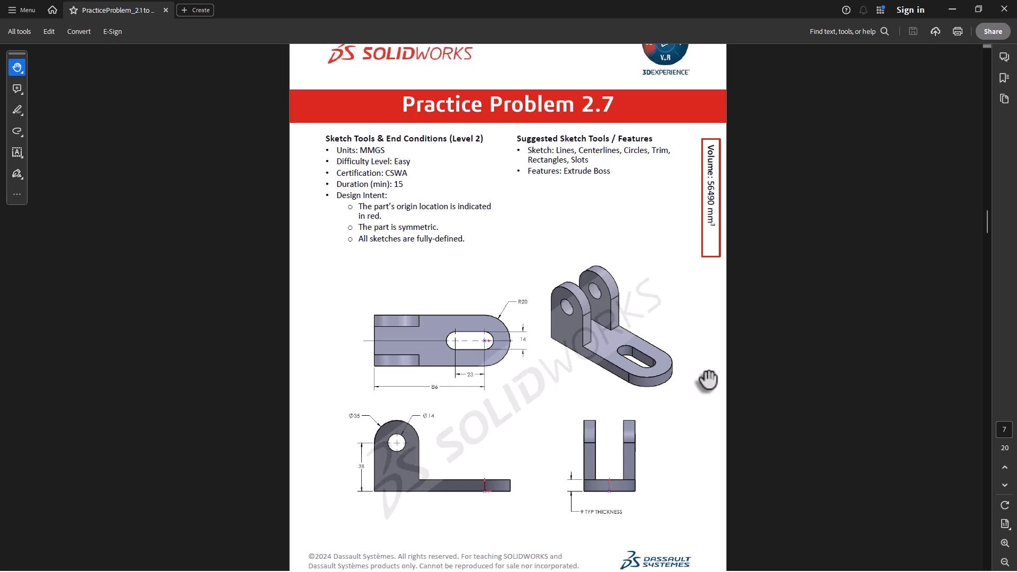
Step: Start a sketch on the Top Plane of the new part and draw a 40 mm diameter circle centered on the origin
scroll(683, 425, "down", 1)
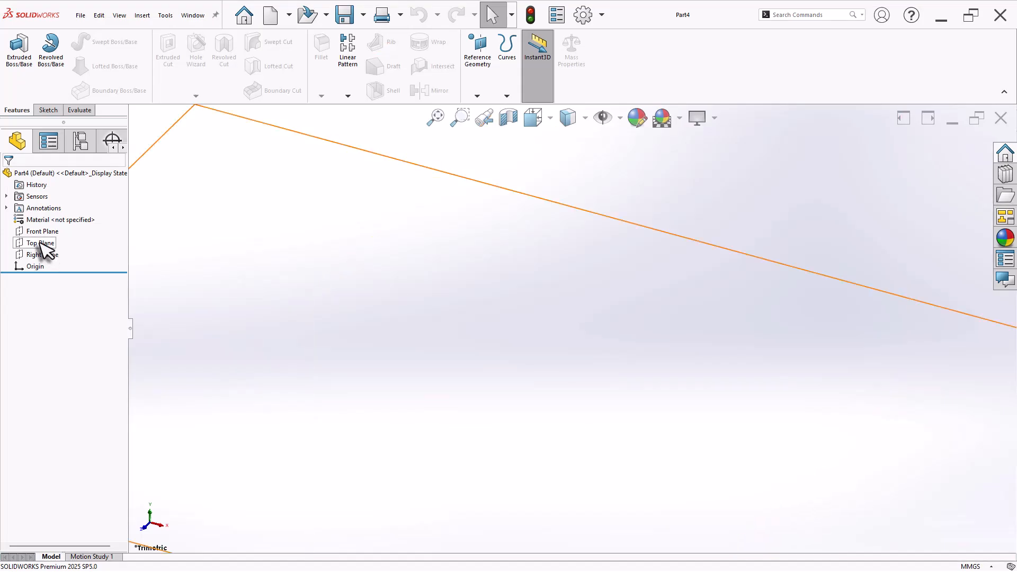
left_click(42, 242)
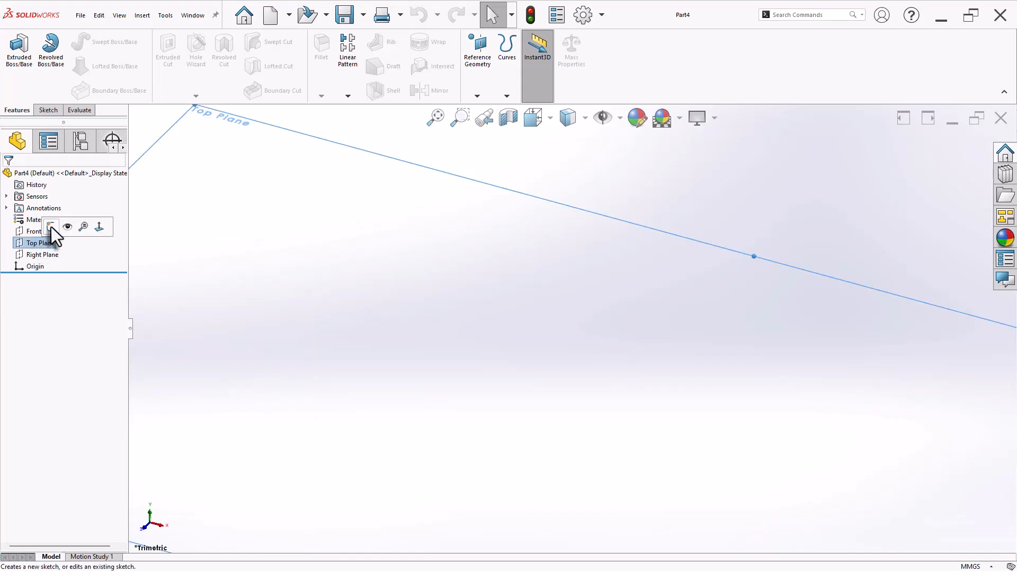
left_click(53, 238)
scroll(782, 326, "down", 1)
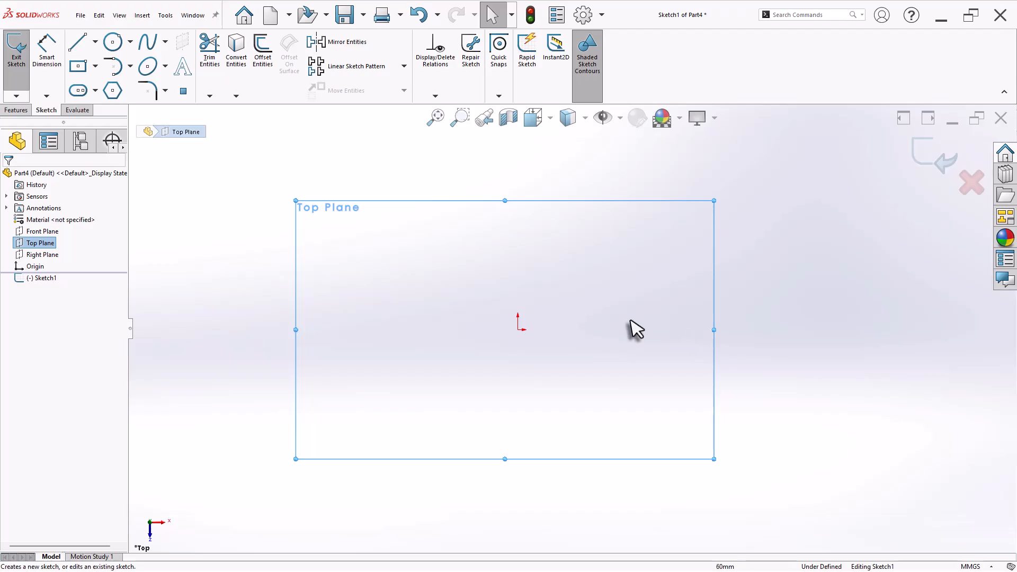
left_click(113, 43)
left_click(519, 329)
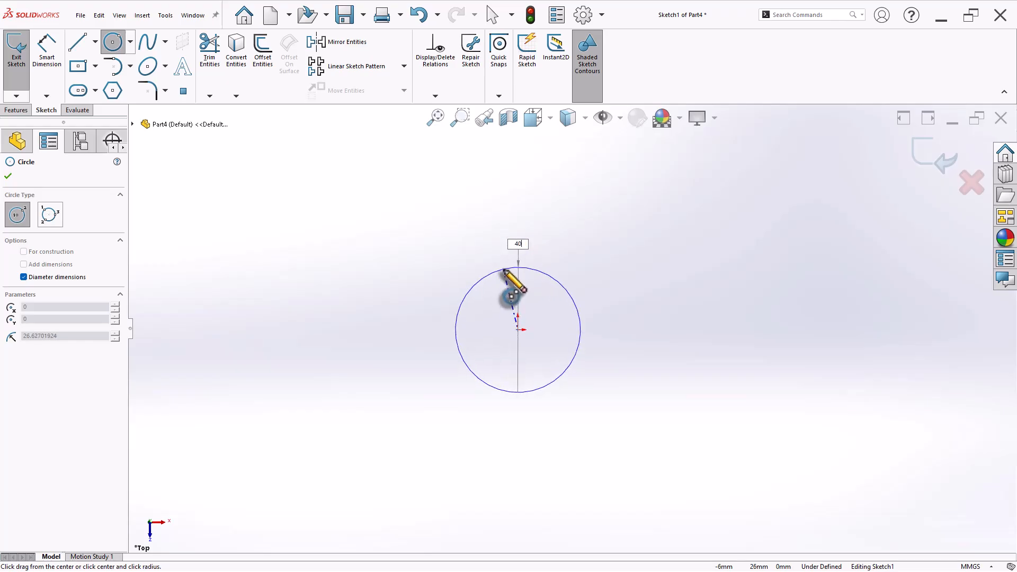
key("Return")
key("Escape")
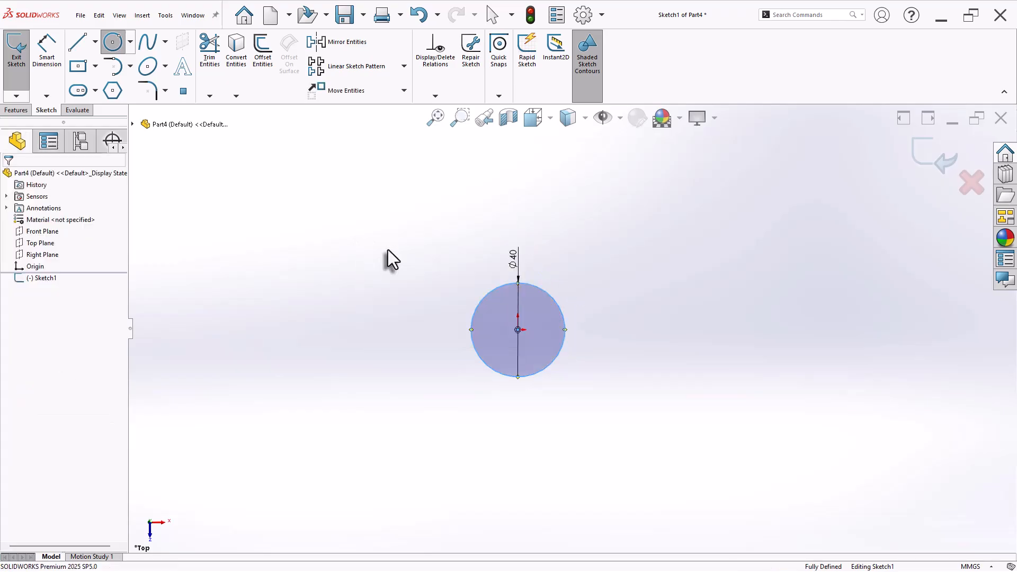
Step: Draw three connected lines from the circle's top point about 86 mm left, about 40 mm down and back to its bottom point
scroll(591, 283, "down", 2)
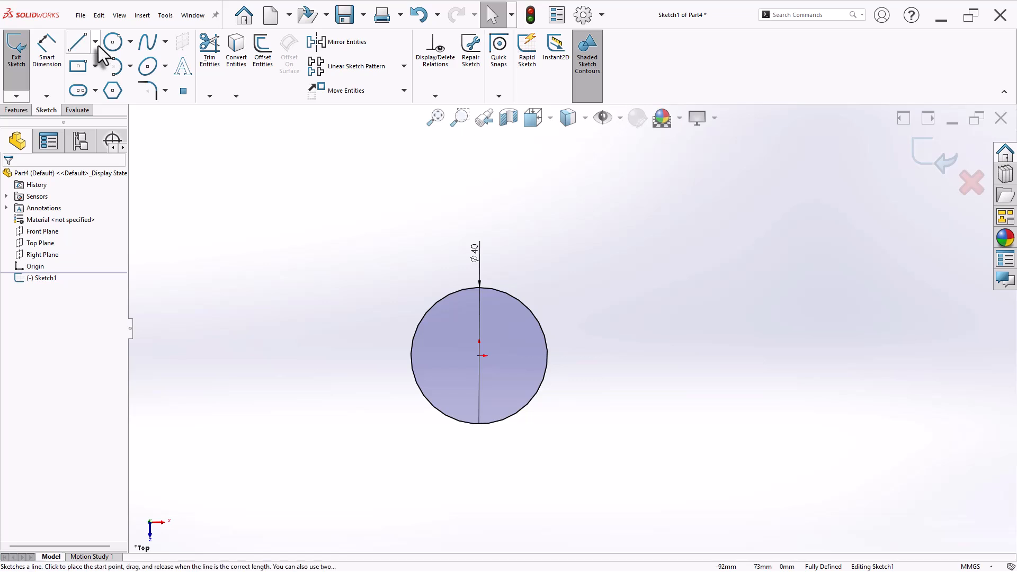
left_click(86, 37)
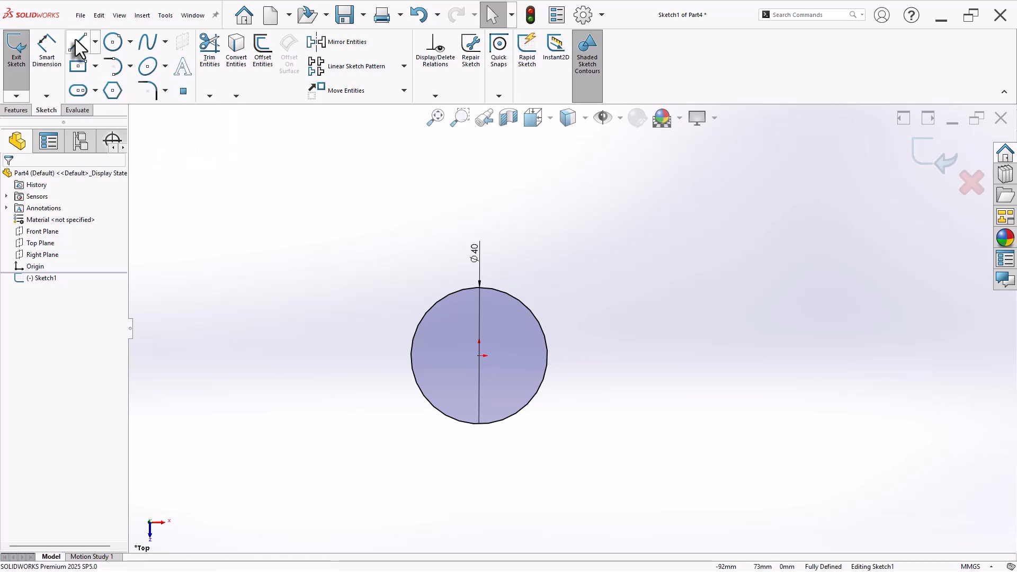
left_click(480, 288)
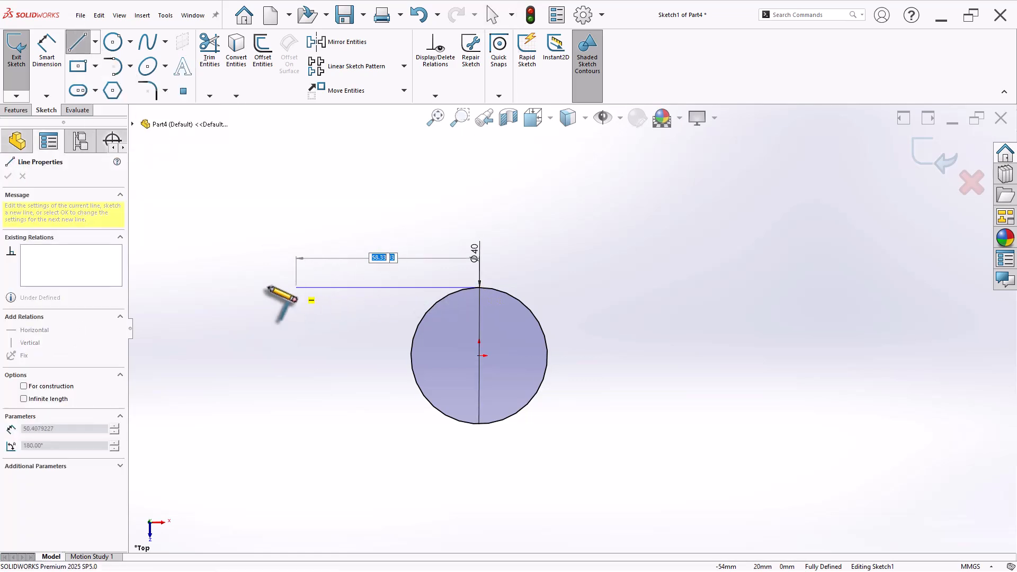
left_click(185, 287)
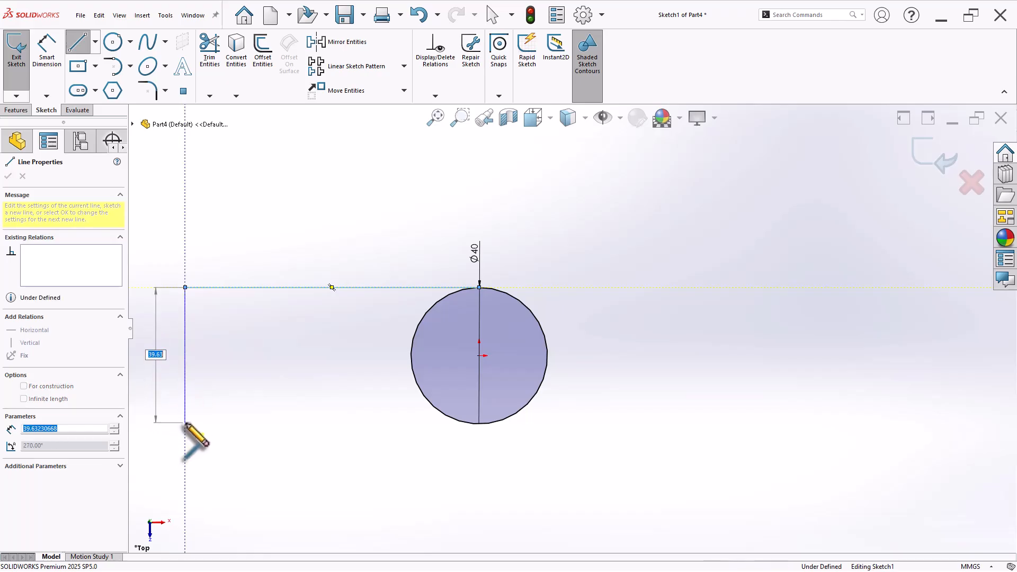
left_click(185, 422)
left_click(479, 423)
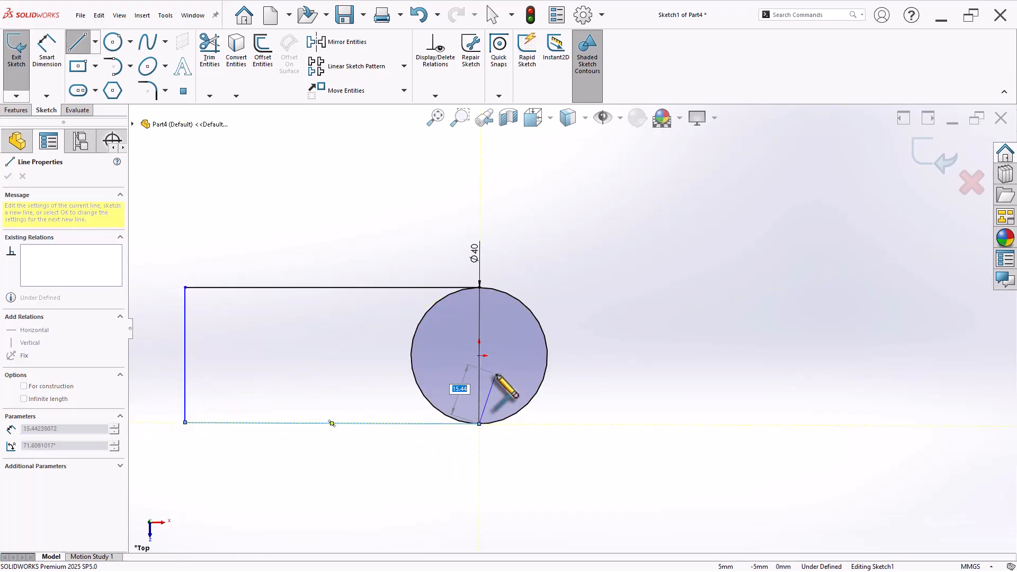
key("Escape")
Step: Make the lower line of the profile horizontal
left_click(372, 422)
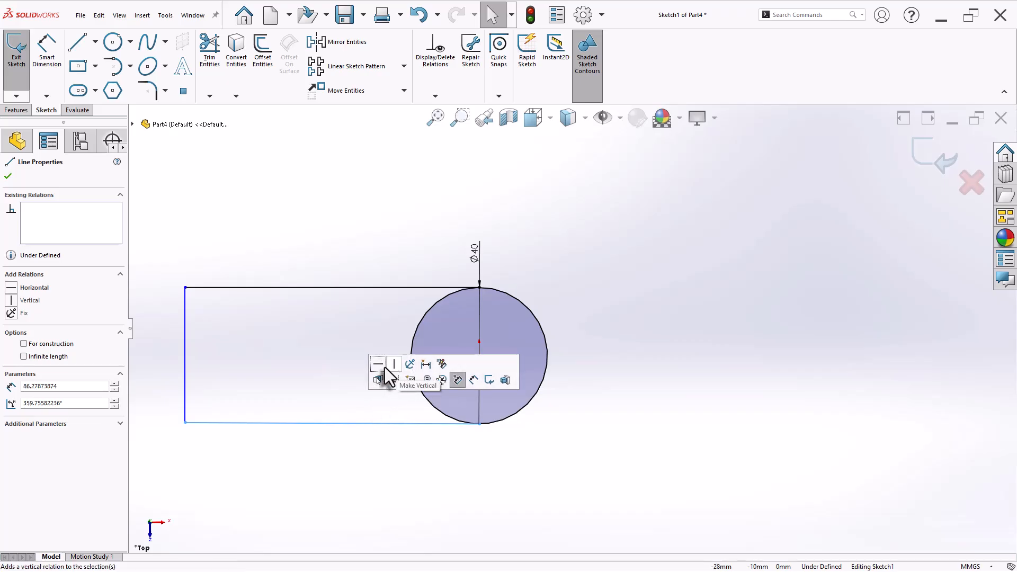
left_click(237, 383)
key("z")
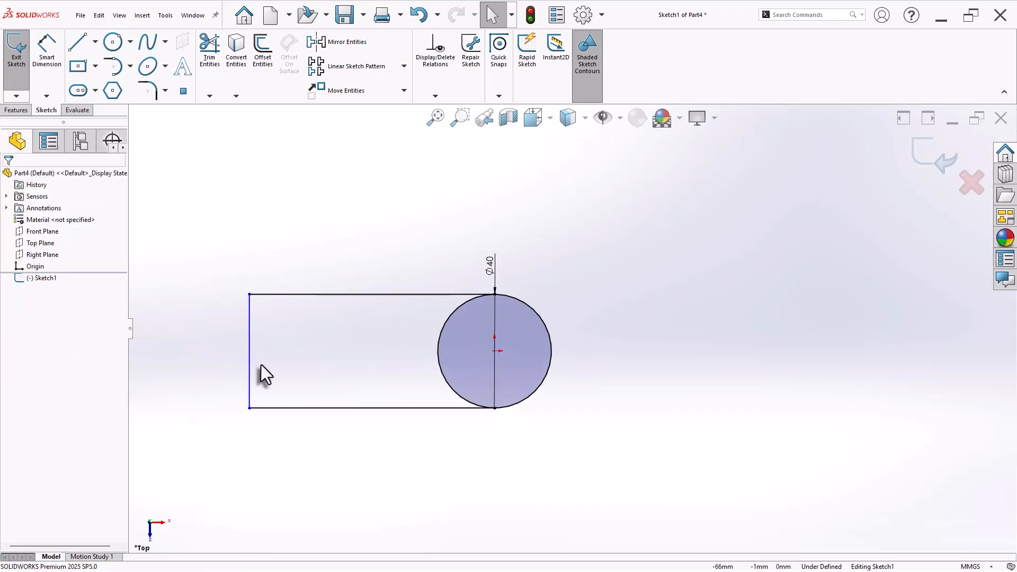
Step: Dimension the profile's far vertical line to 86 mm from the origin
key("d")
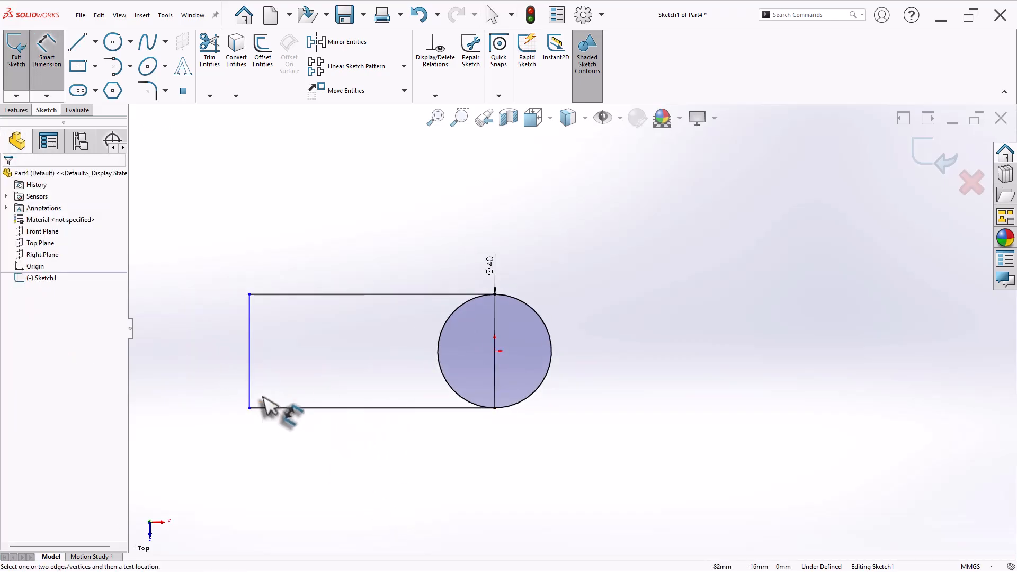
left_click(250, 395)
left_click(495, 351)
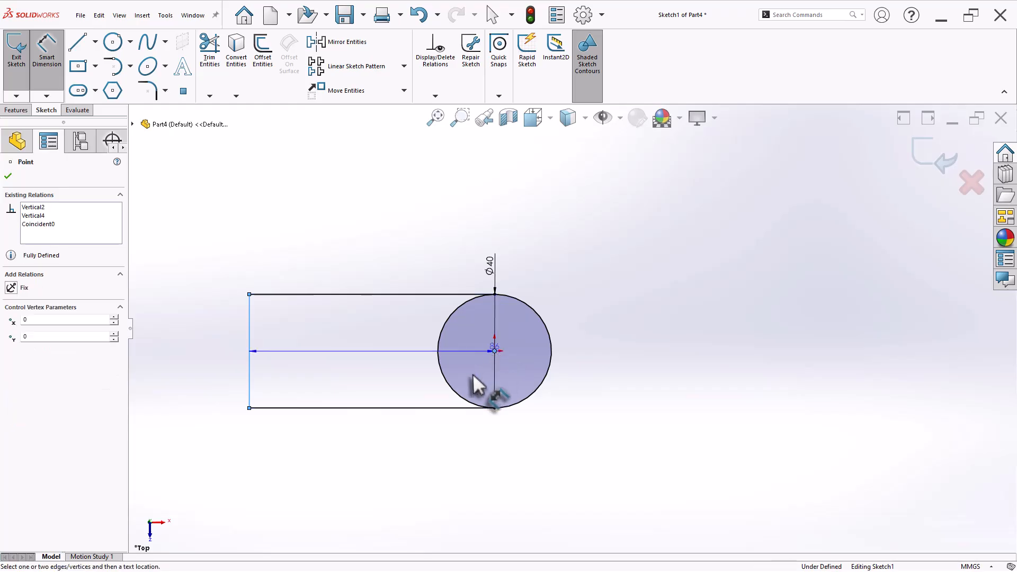
left_click(371, 447)
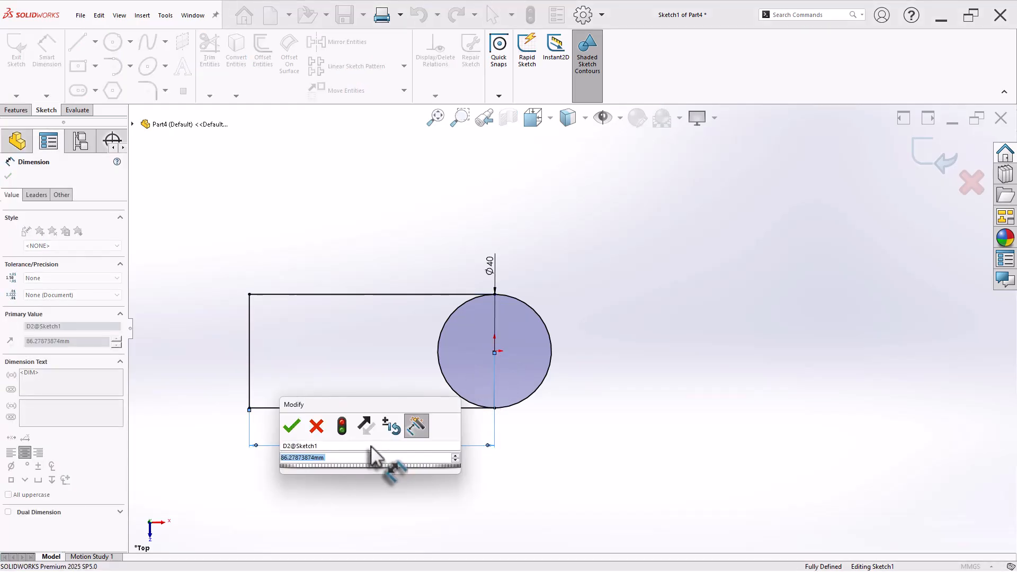
type("86")
key("Return")
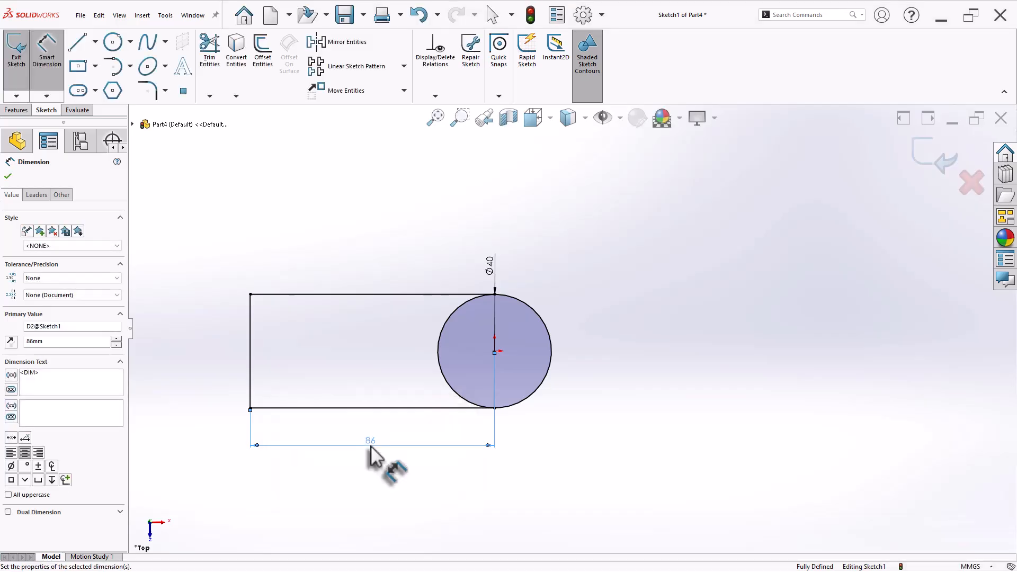
Step: Trim away the inner half of the circle, leaving a single rounded-end profile
left_click(210, 49)
left_click_drag(403, 371, 446, 368)
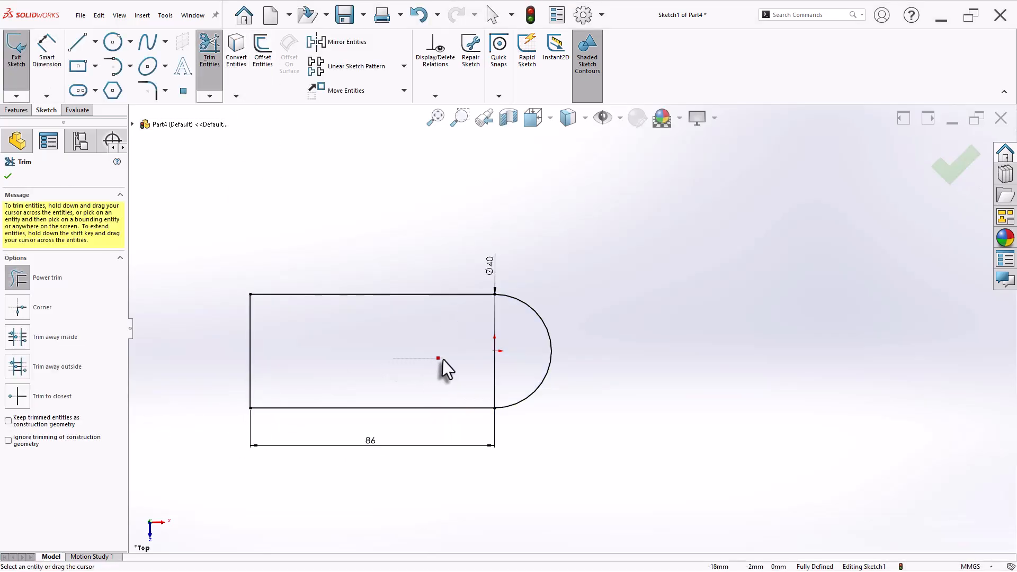
key("Escape")
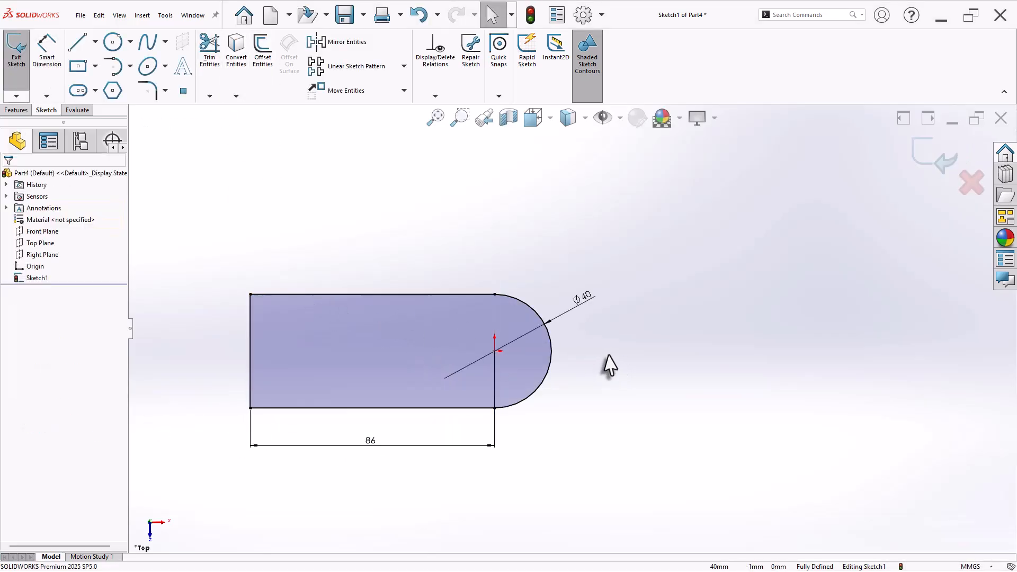
Step: Draw a horizontal straight slot from the origin into the plate, about 43 mm between centers with about 7 mm end radius
left_click(96, 91)
left_click(119, 114)
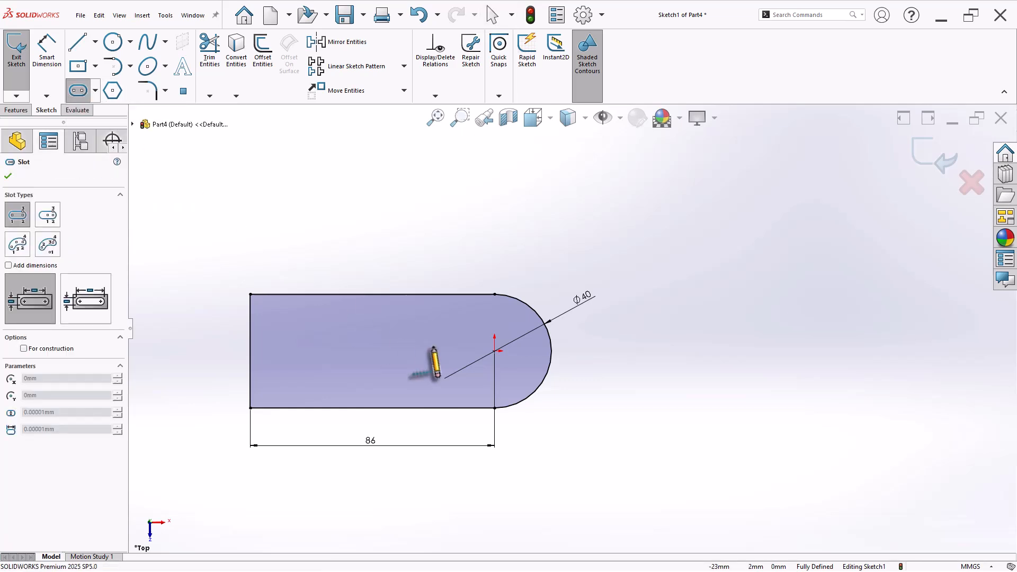
left_click(495, 351)
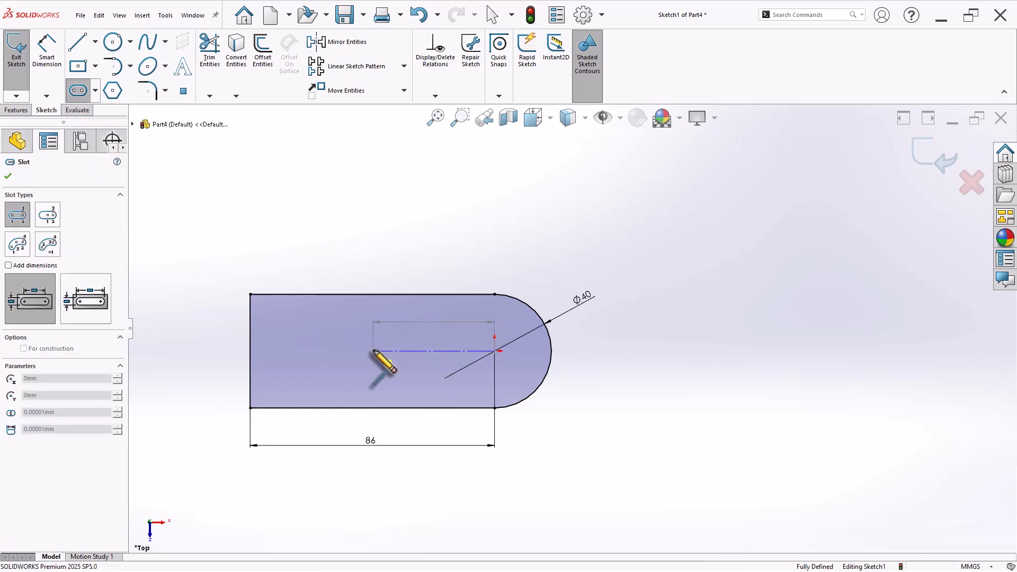
left_click(375, 351)
left_click(379, 333)
key("Escape")
Step: Set the slot's center-to-center length to 23 mm and its end radius to 7 mm
right_click_drag(632, 454, 636, 365)
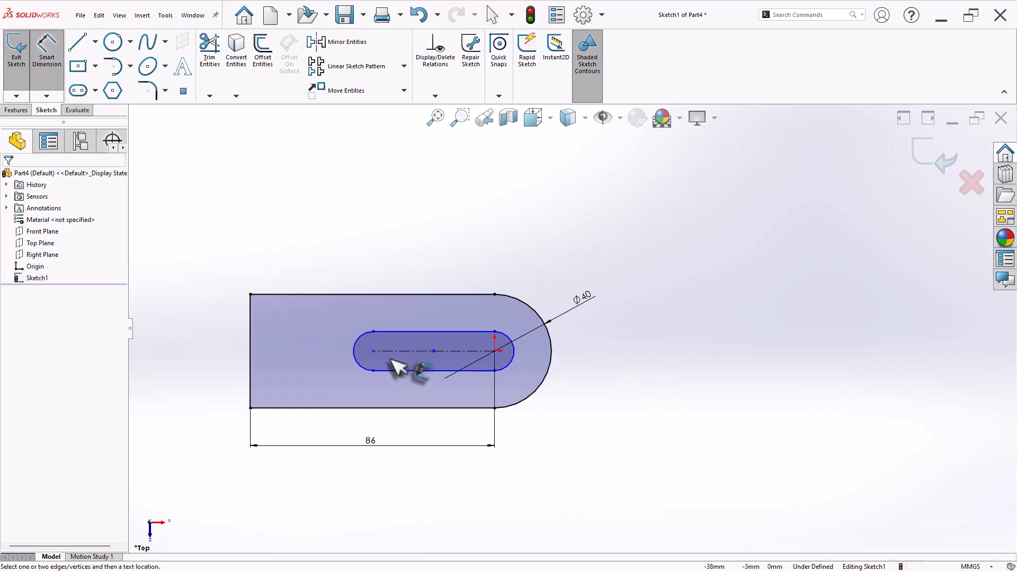
left_click(406, 351)
left_click(420, 393)
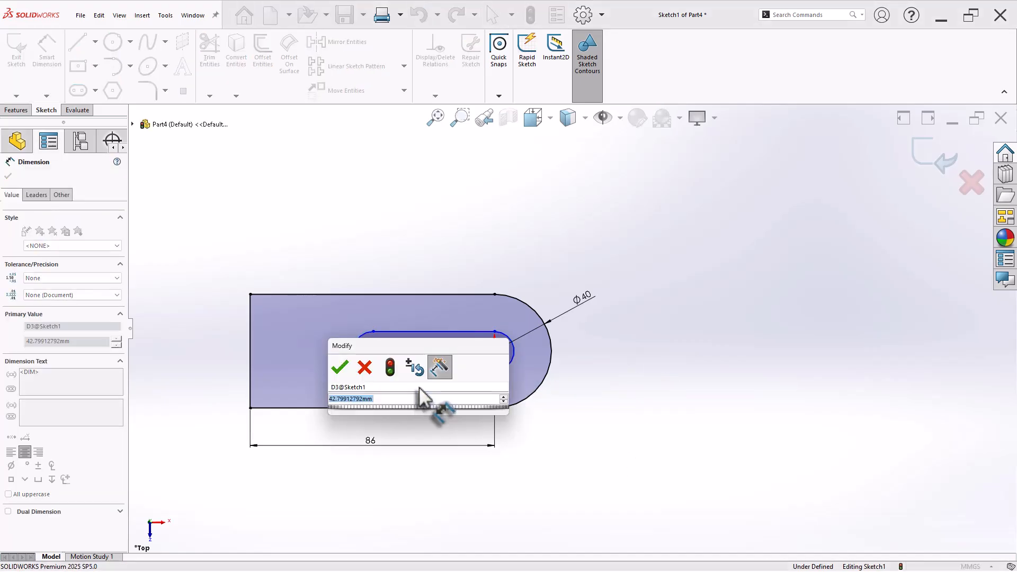
type("23")
key("Return")
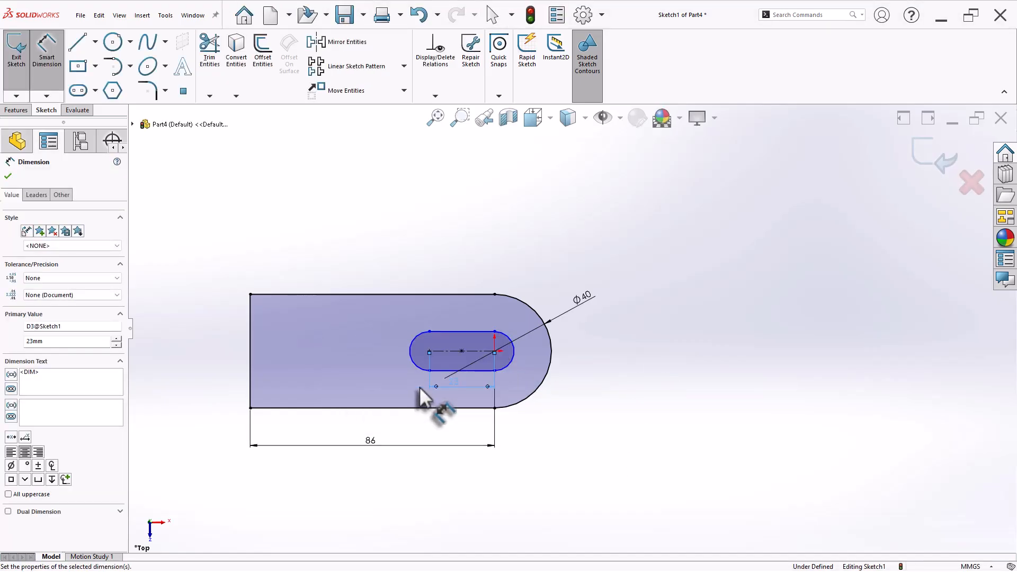
left_click(512, 341)
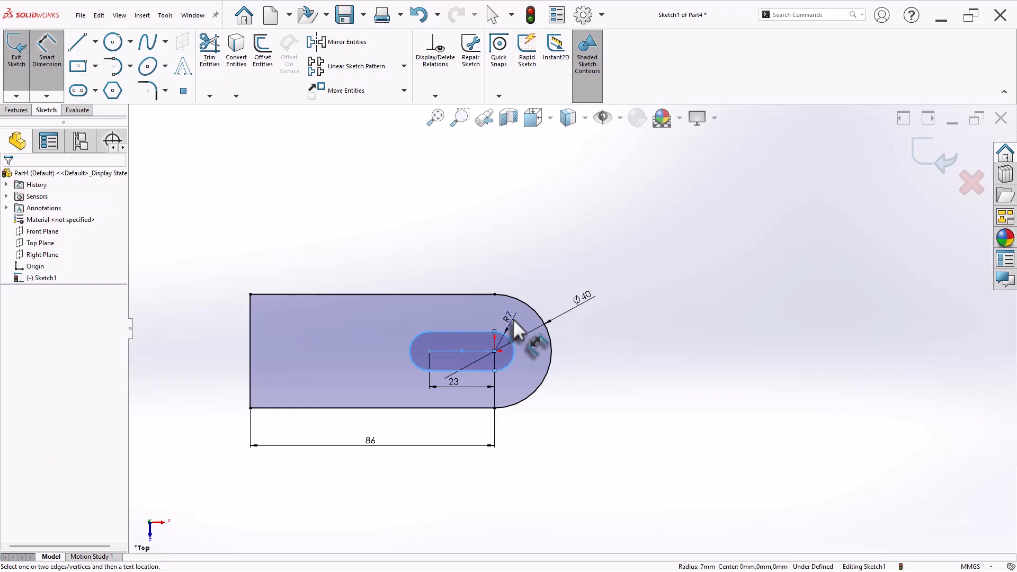
left_click(517, 331)
type("7")
key("Return")
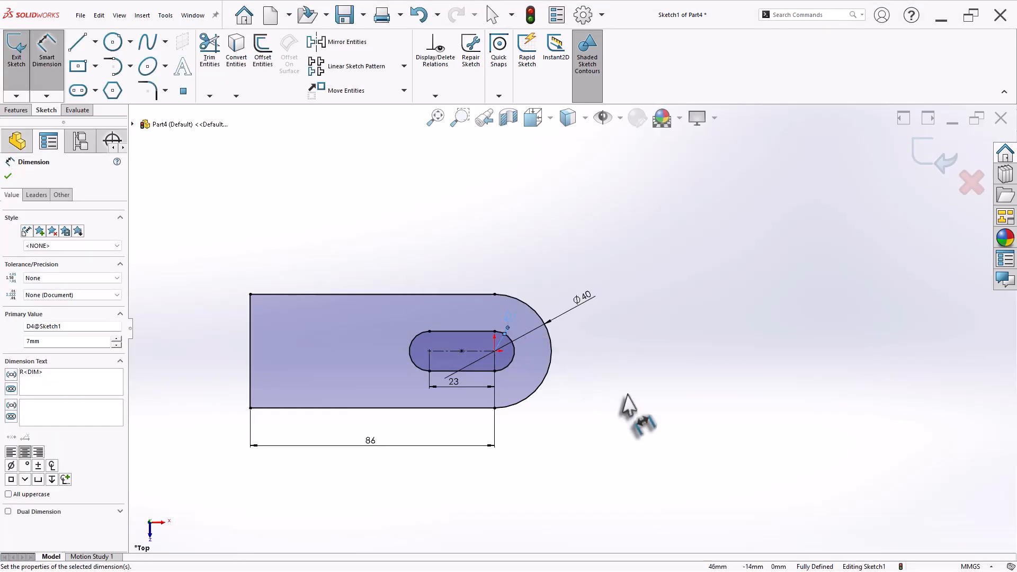
Step: Extrude the slotted base profile 9 mm and save the part as 2.7
left_click(20, 110)
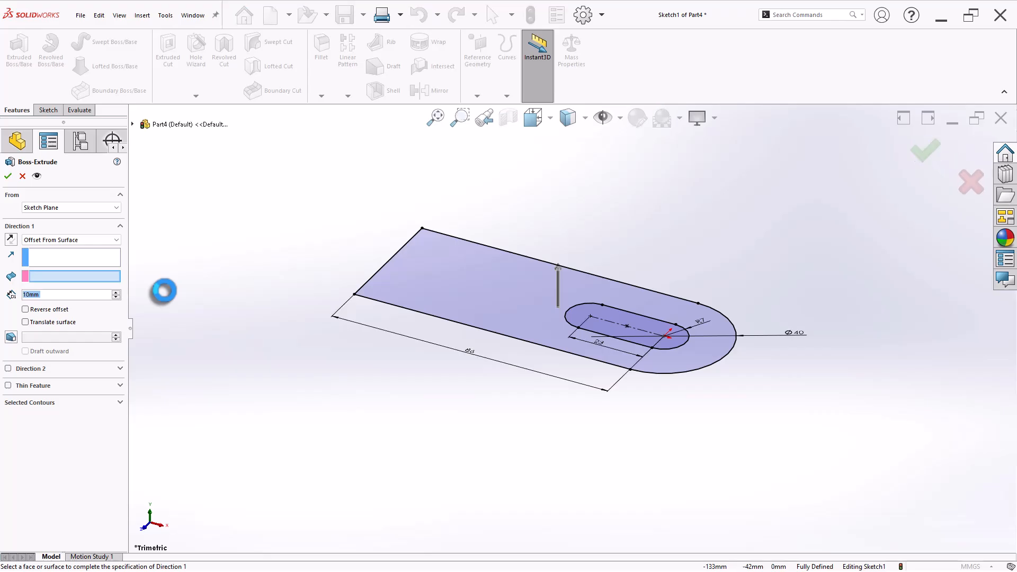
left_click(62, 241)
left_click(58, 250)
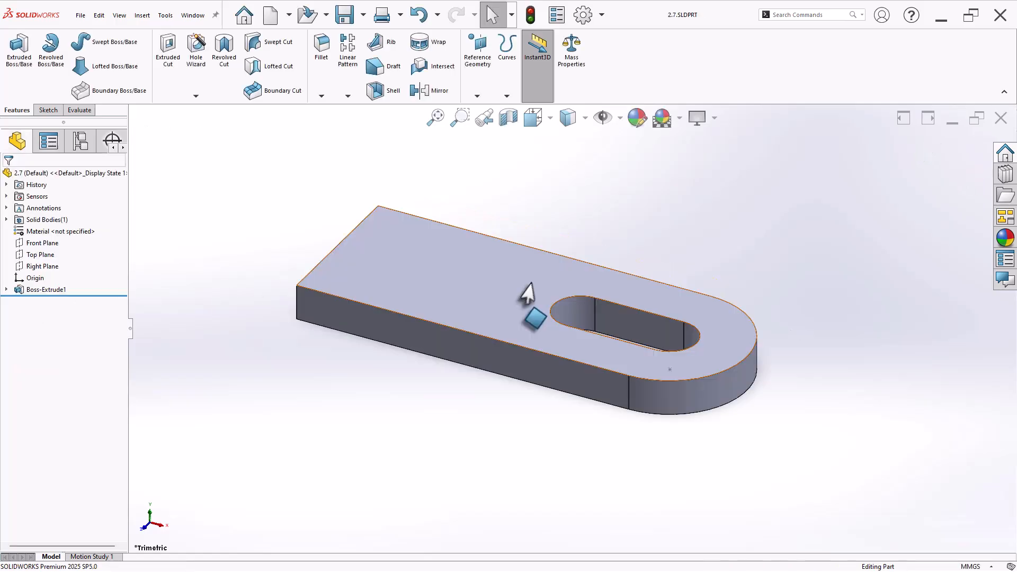
Step: Sketch a closed upright profile on the plate's long side face, flush with its square end, topped by a tangent arc of about 9 mm radius
left_click(383, 333)
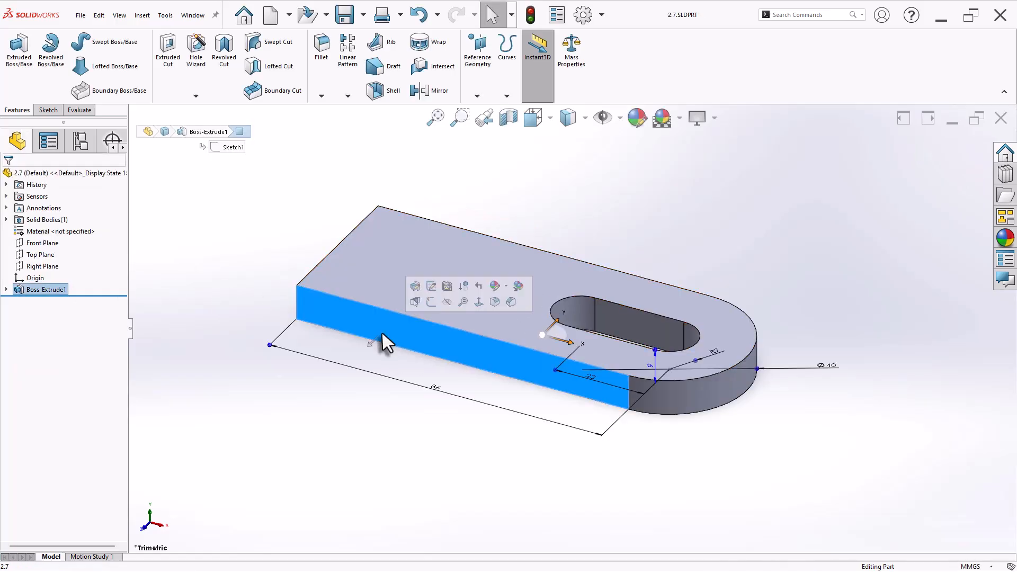
left_click(431, 302)
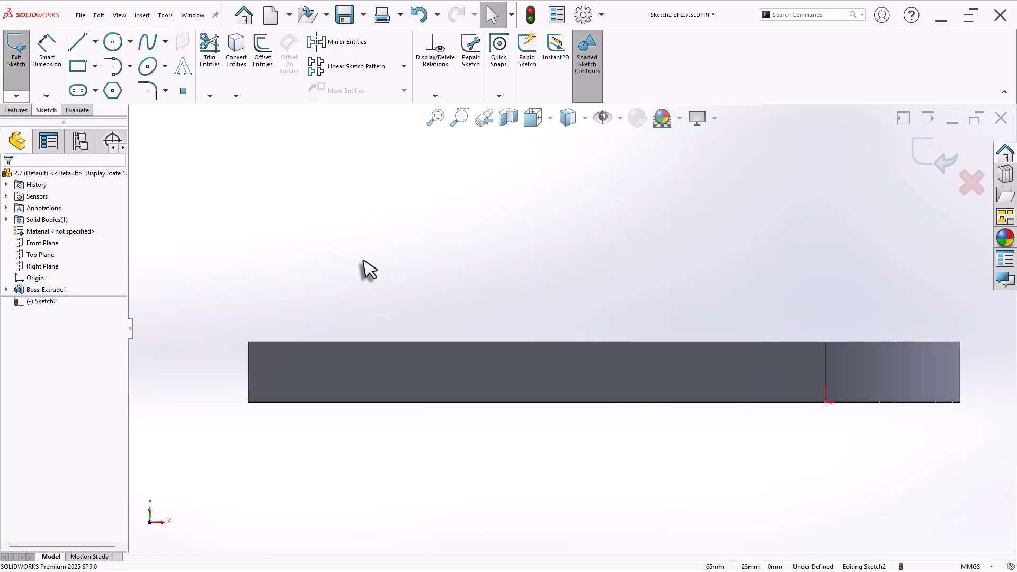
left_click(78, 43)
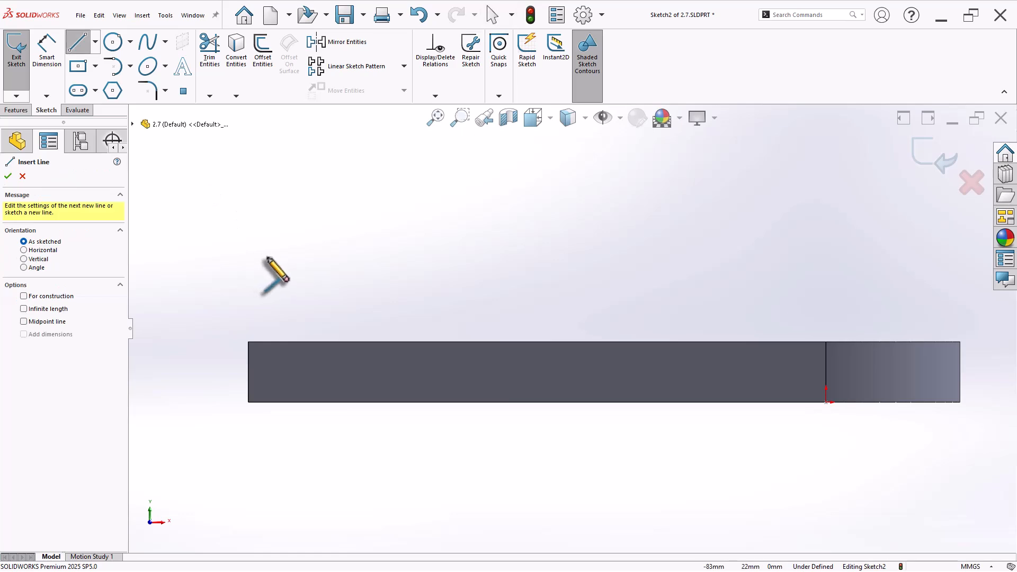
left_click(248, 341)
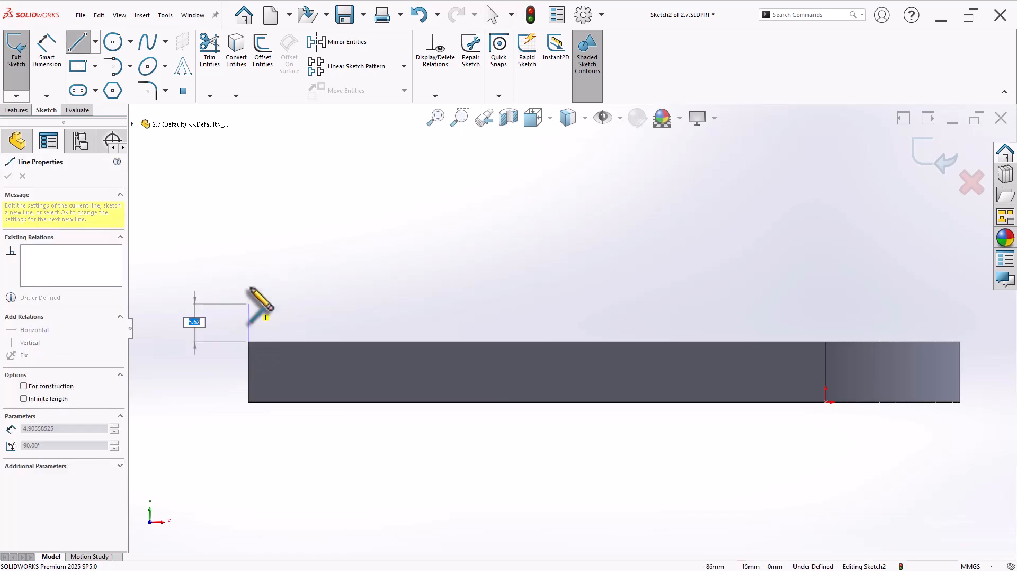
left_click(248, 235)
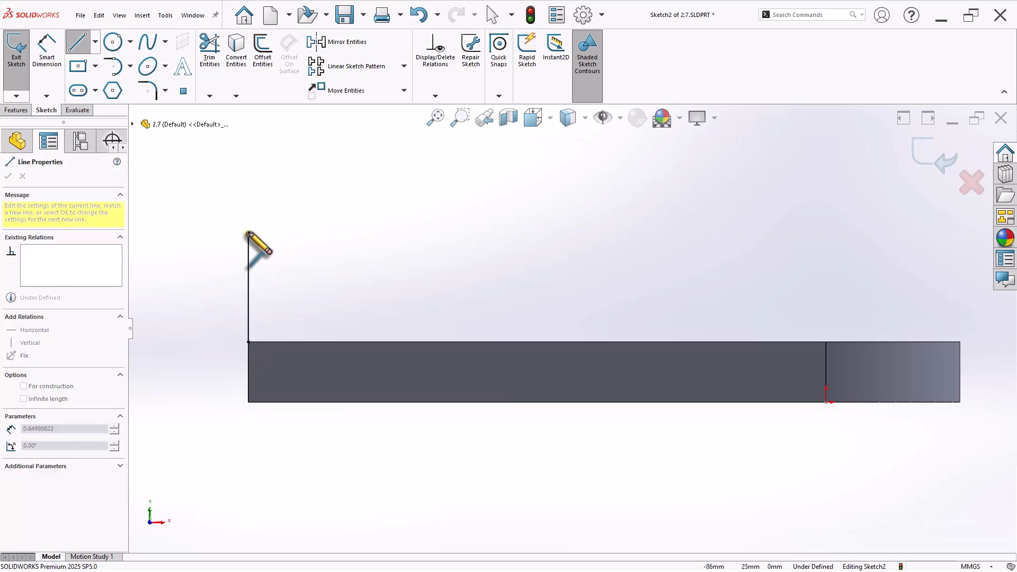
left_click(374, 233)
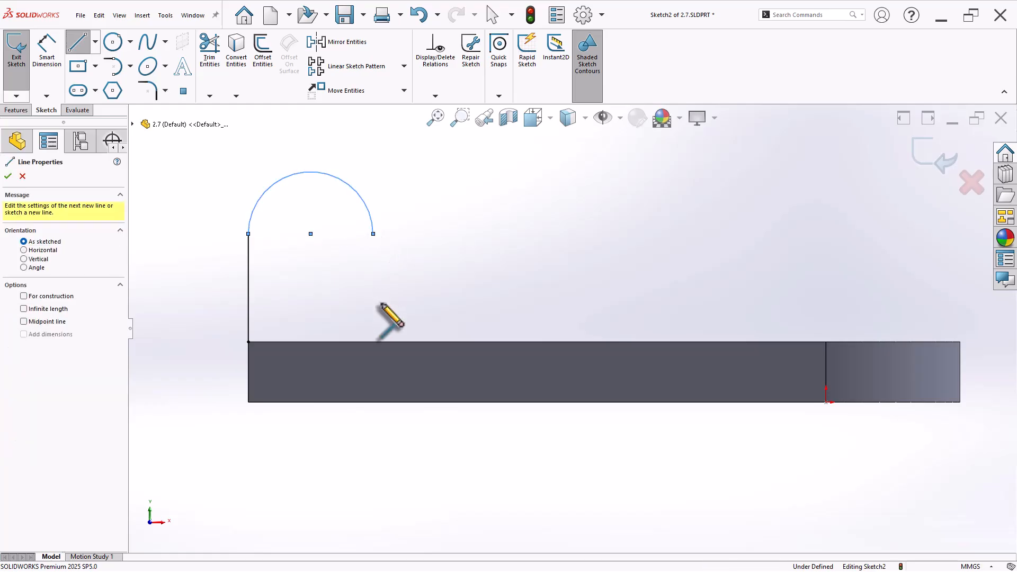
left_click(373, 341)
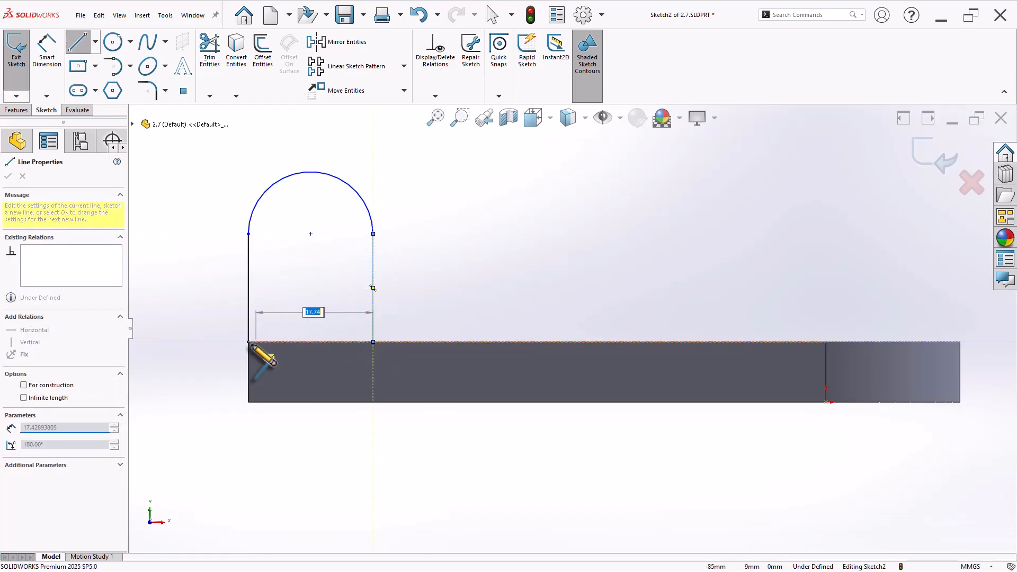
left_click(248, 342)
right_click(197, 249)
left_click(202, 256)
Step: Dimension the arc center's height to 38 mm above the plate's bottom edge
right_click_drag(200, 348, 193, 290)
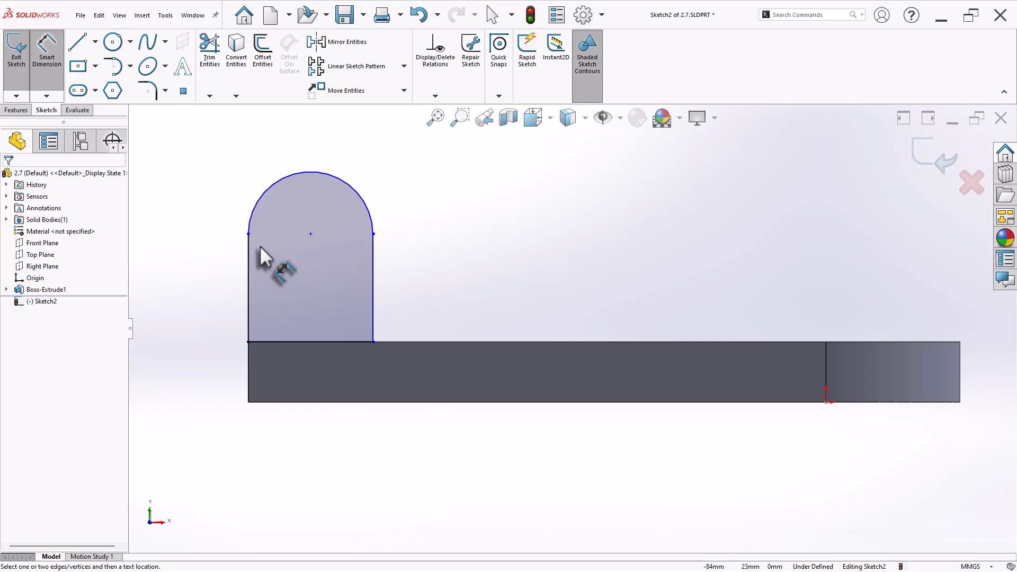
left_click(296, 402)
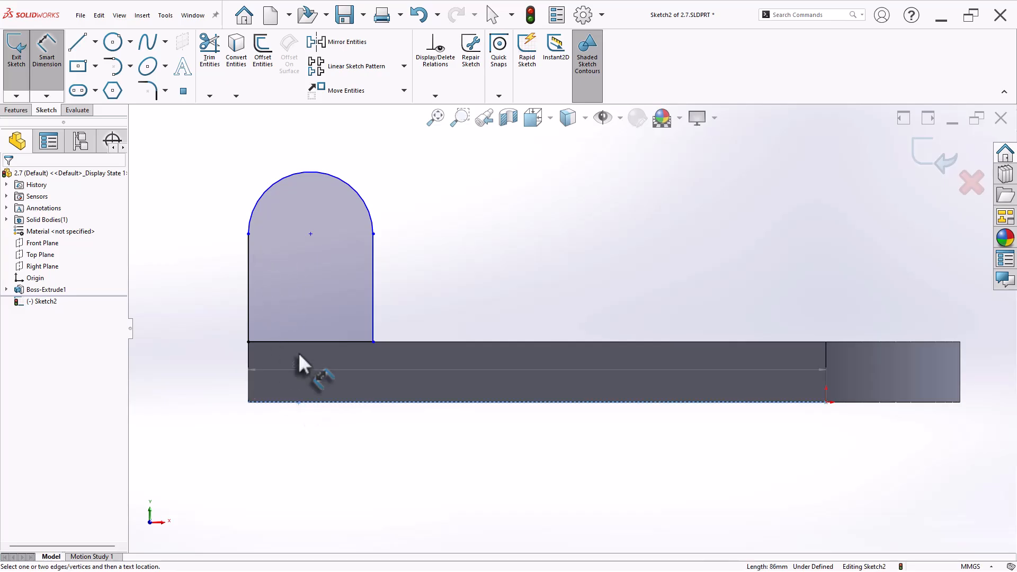
left_click(310, 233)
left_click(192, 294)
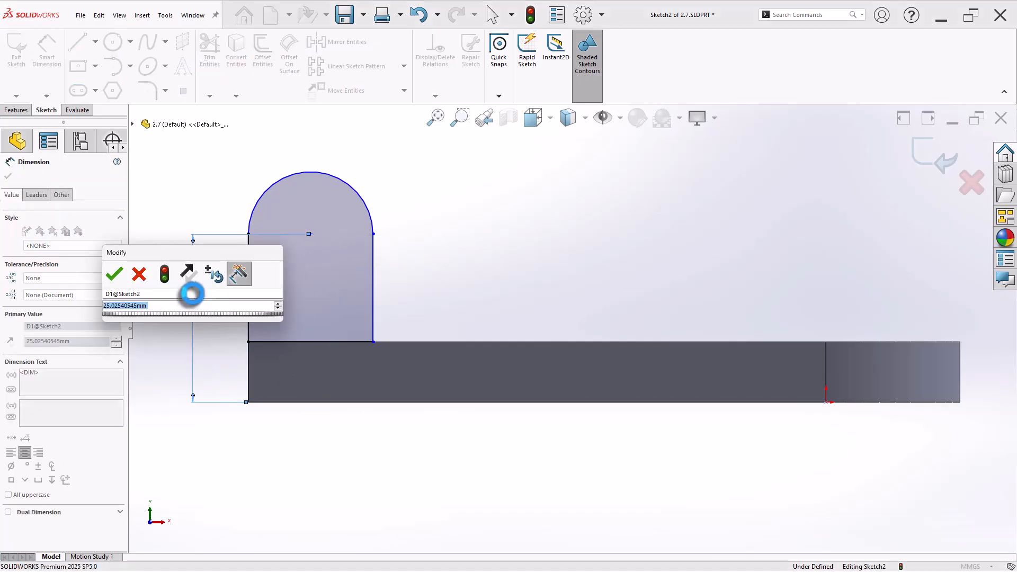
type("38")
key("Return")
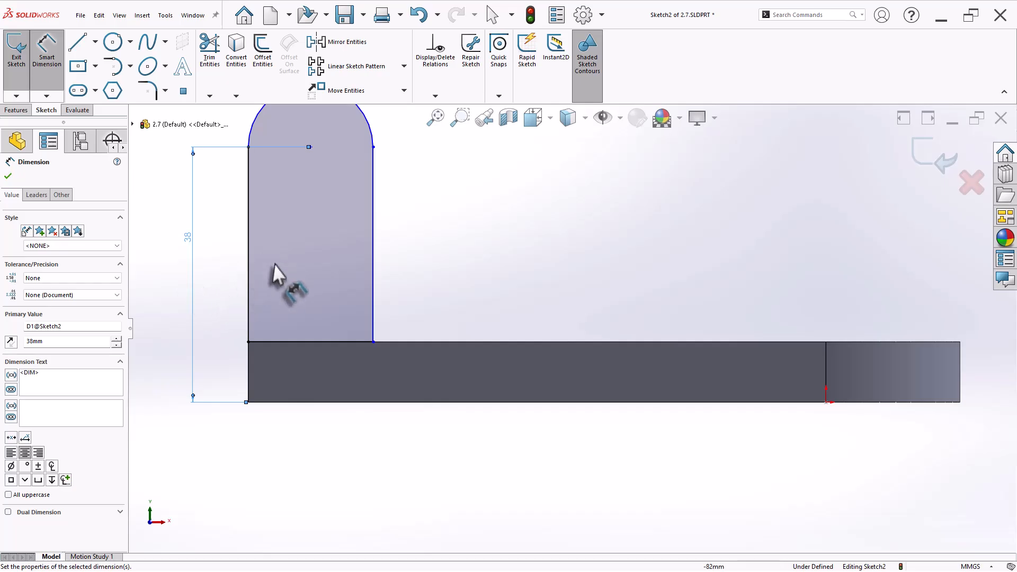
Step: Set the radius of the upright profile's top arc to 17.5 mm
scroll(276, 263, "up", 3)
scroll(459, 220, "down", 2)
left_click(379, 193)
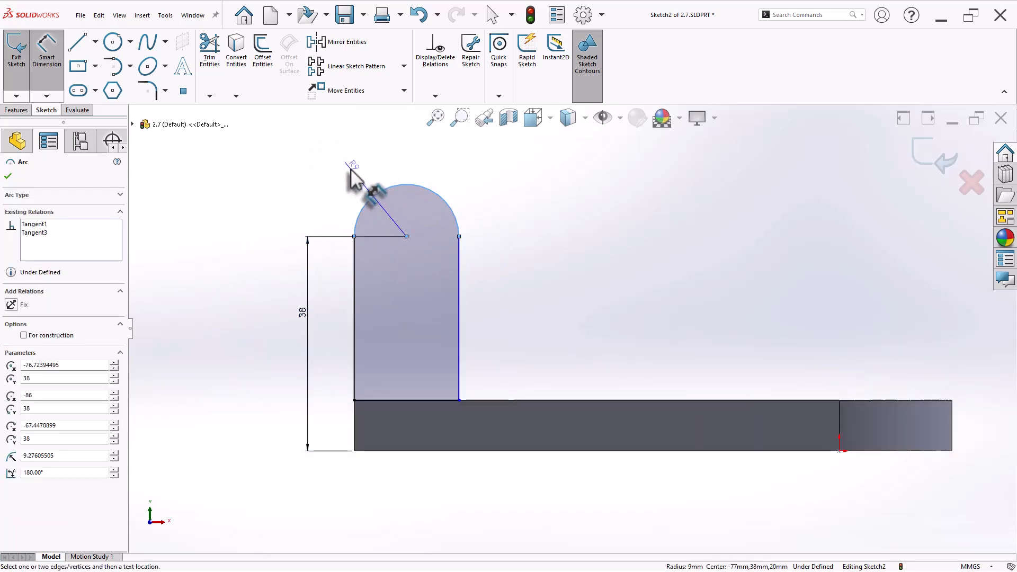
left_click(354, 176)
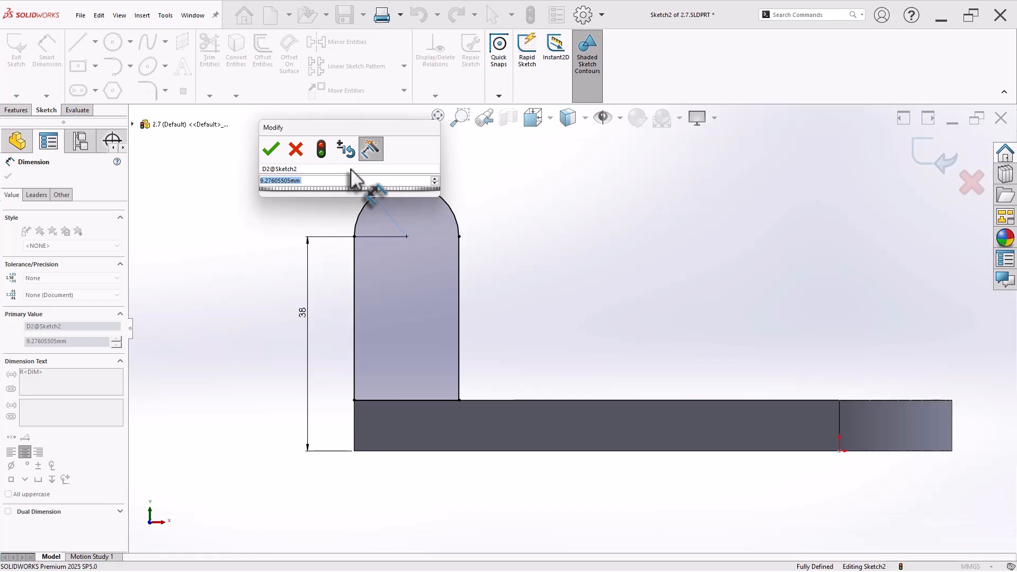
type("17.5")
key("Return")
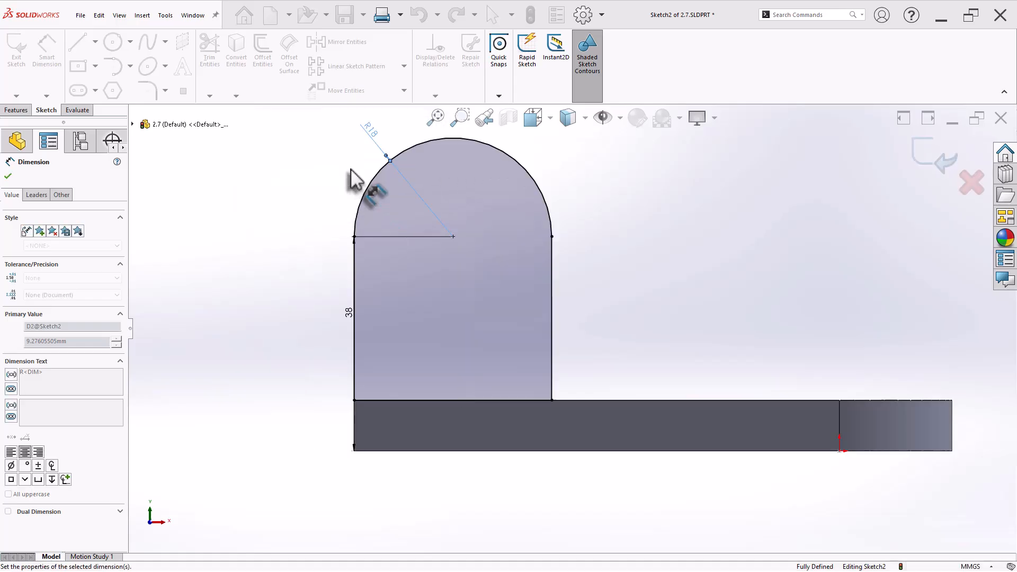
key("Escape")
Step: Change the arc radius dimension's display precision to two decimal places
scroll(606, 220, "up", 1)
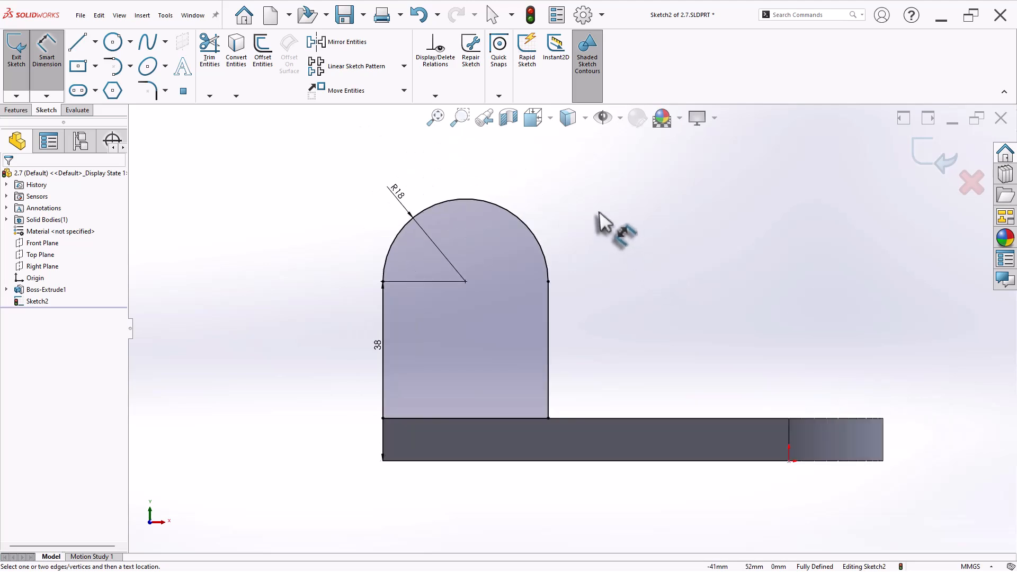
scroll(607, 234, "down", 3)
right_click(605, 232)
left_click(629, 263)
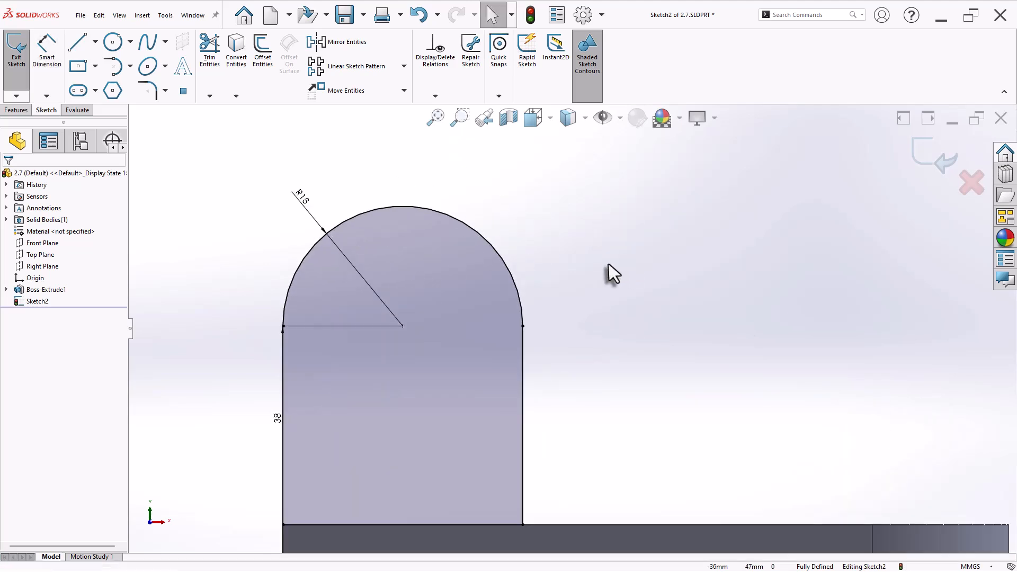
left_click(306, 208)
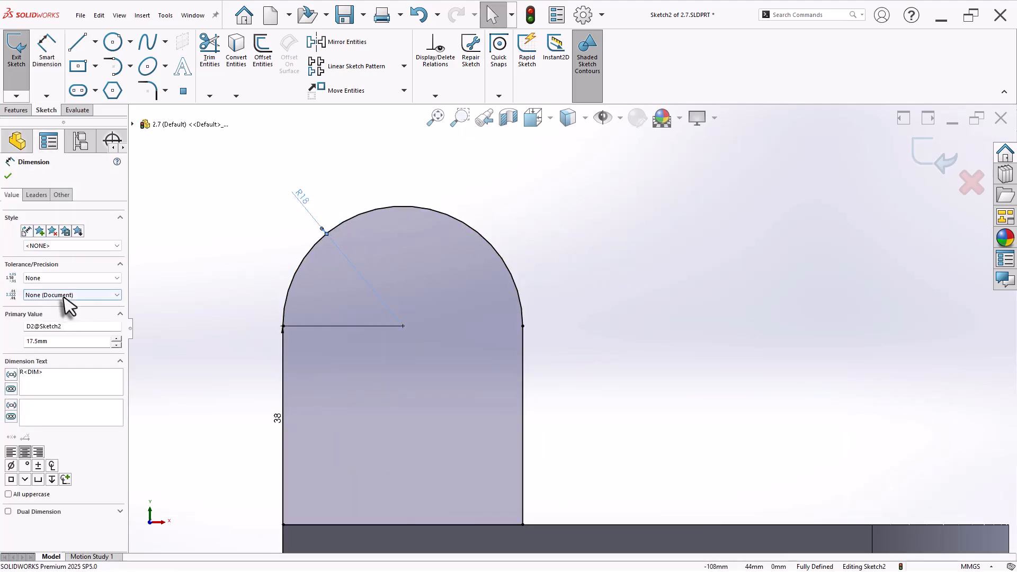
left_click(62, 295)
left_click(56, 328)
left_click(8, 176)
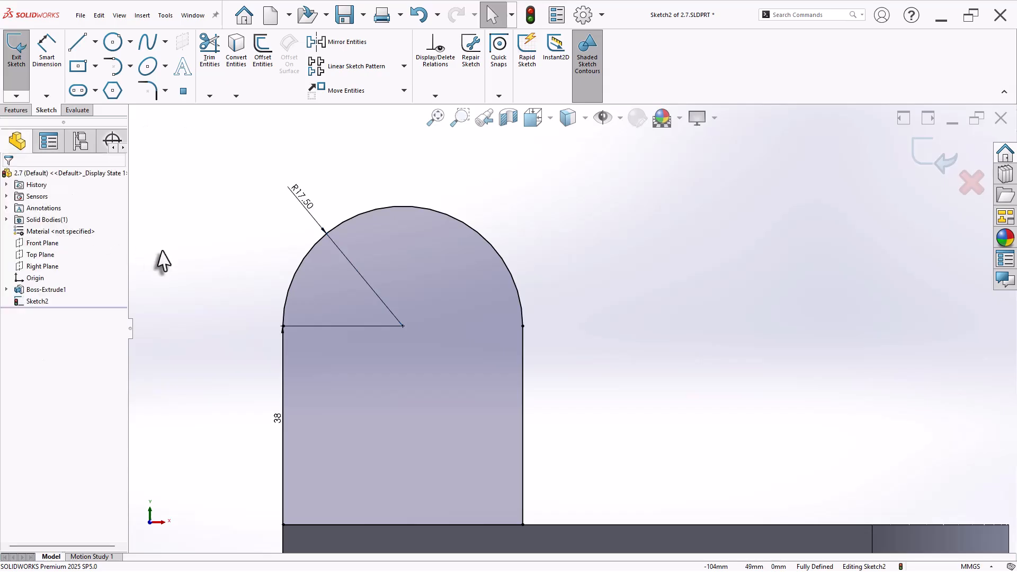
Step: Sketch a 14 mm diameter circle centered on the upright profile's top arc center
scroll(583, 343, "up", 2)
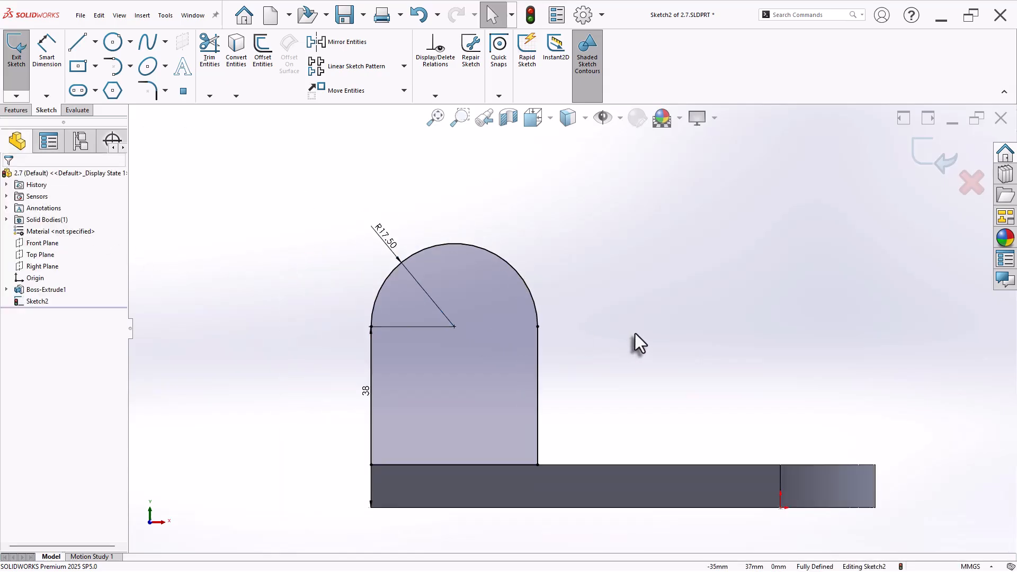
left_click(109, 42)
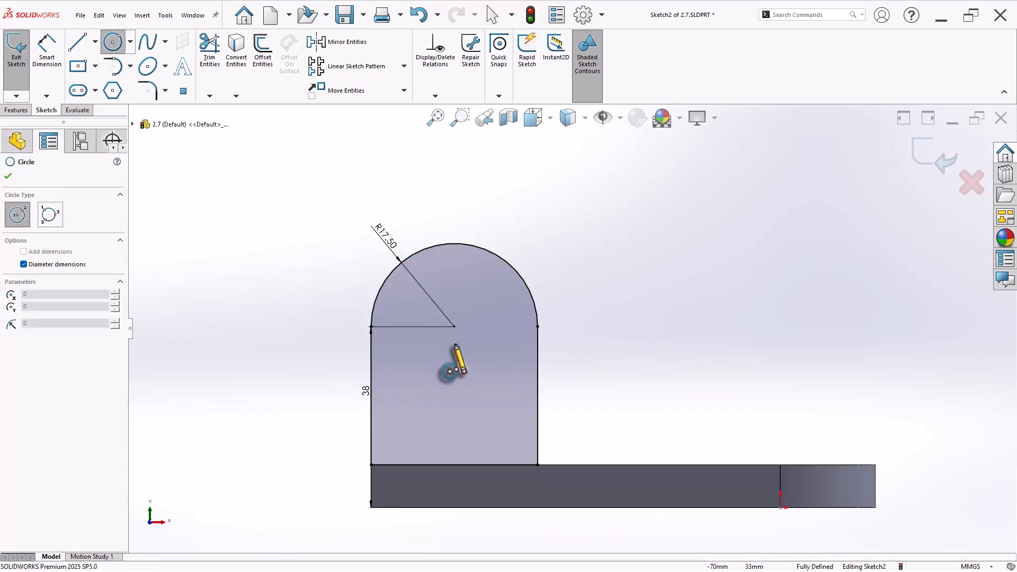
left_click(454, 327)
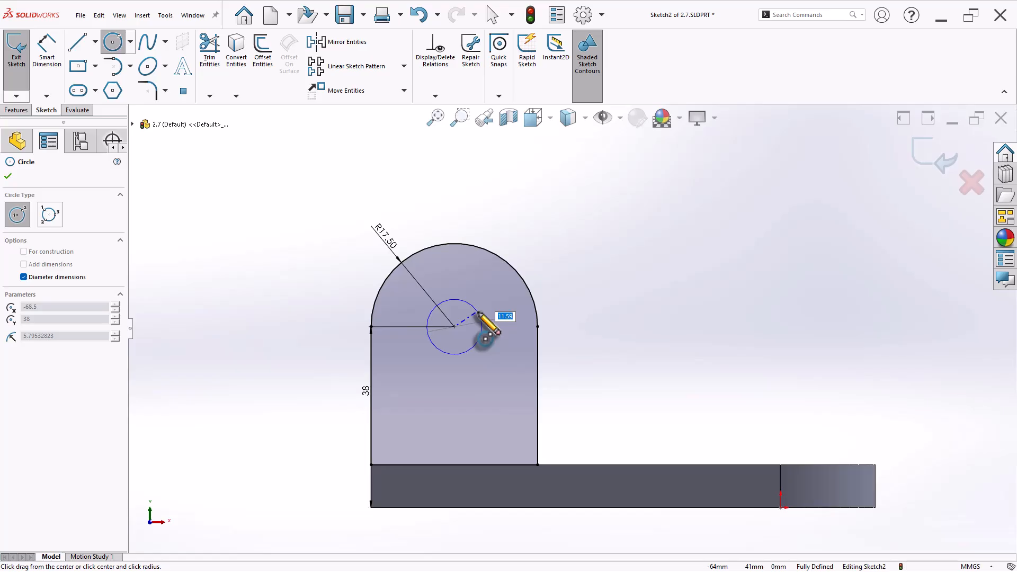
type("14")
key("Return")
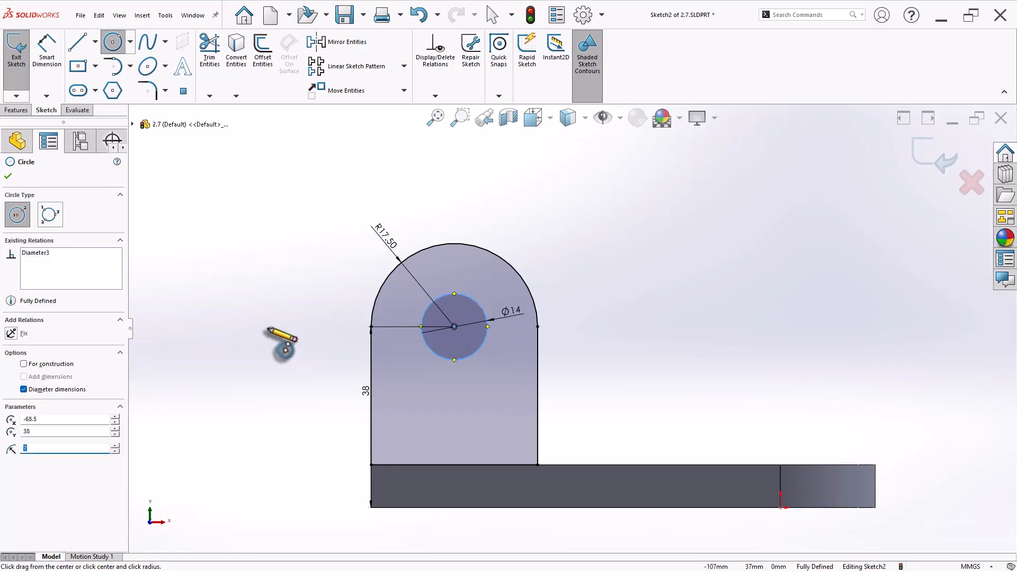
key("Escape")
Step: Extrude the upright profile 9 mm inward over the plate, with the direction reversed and the result merged
key("s")
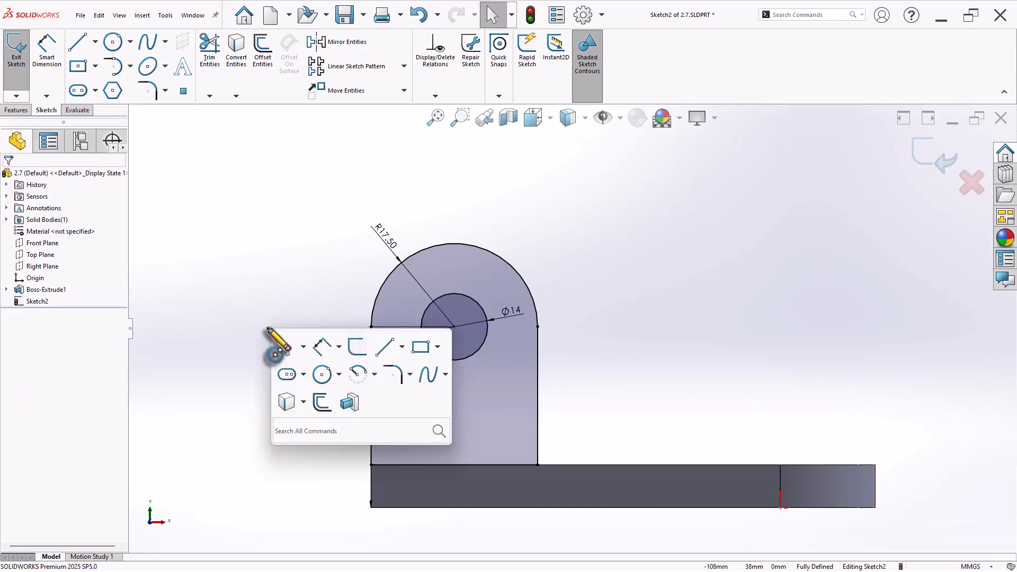
left_click(339, 408)
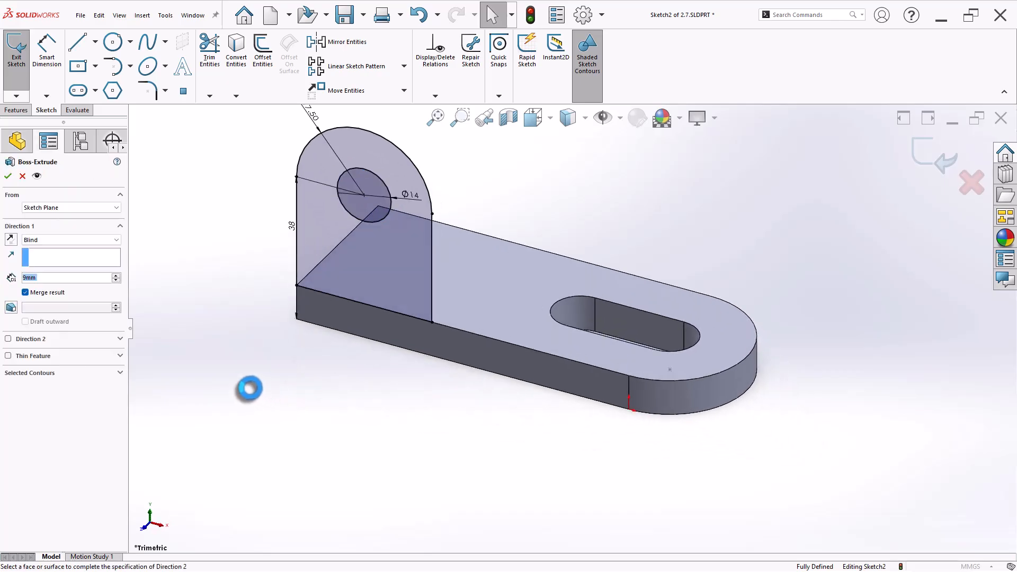
left_click(10, 240)
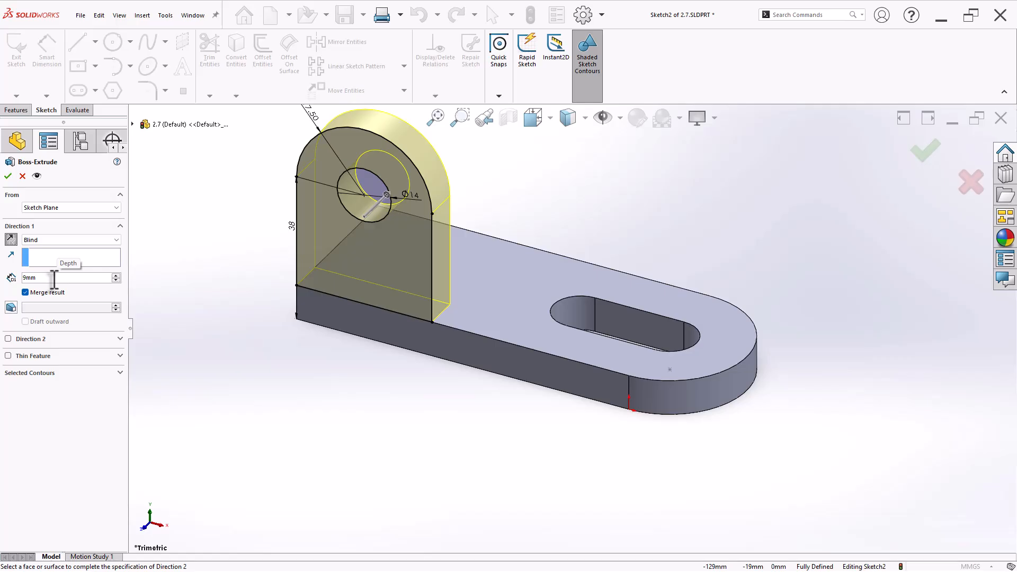
left_click(8, 177)
scroll(578, 337, "up", 3)
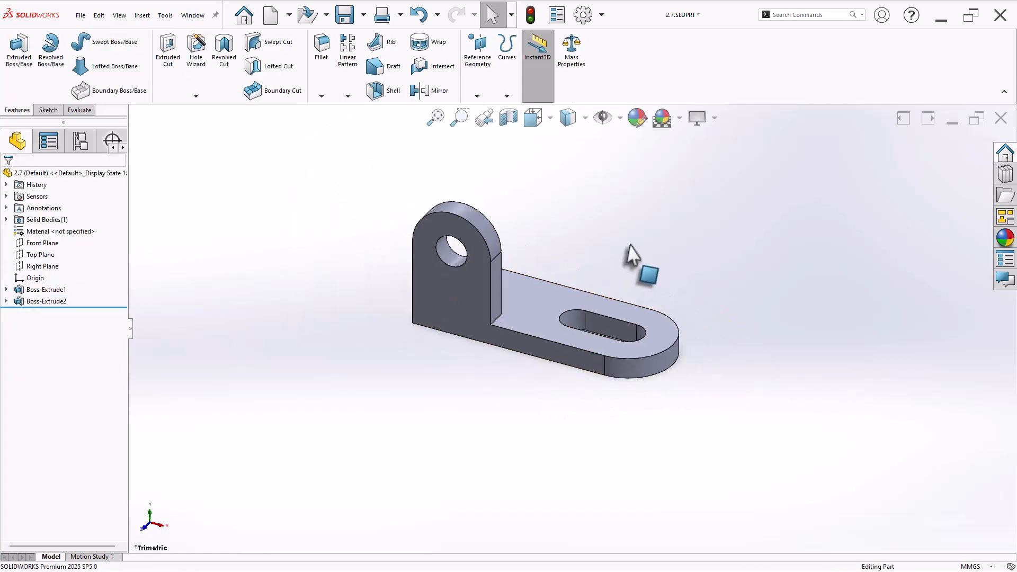
Step: Mirror the extruded upright lug about the Front Plane to create the opposite lug
scroll(627, 251, "down", 2)
middle_click_drag(610, 265, 608, 277)
left_click(55, 301)
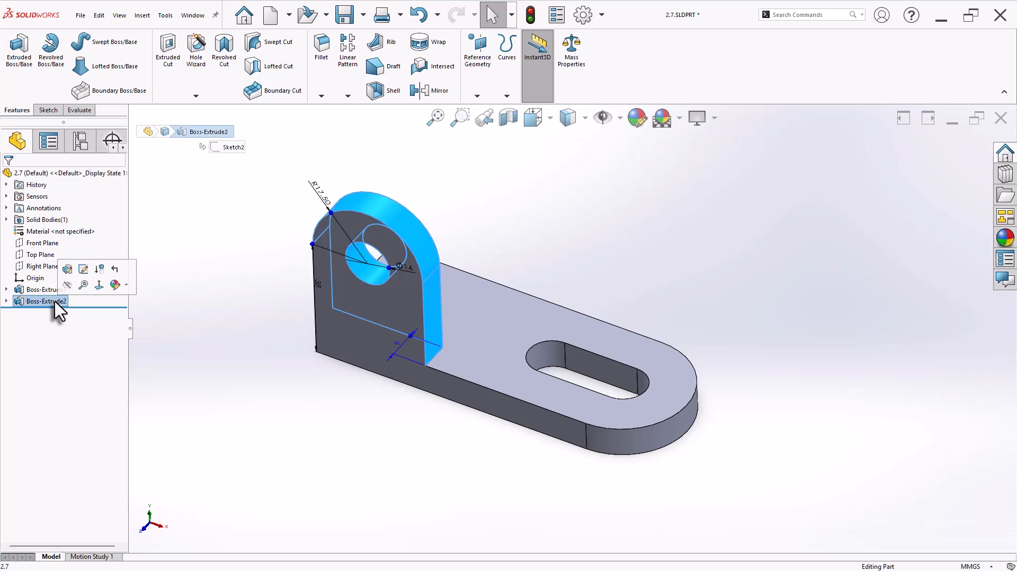
left_click(46, 244)
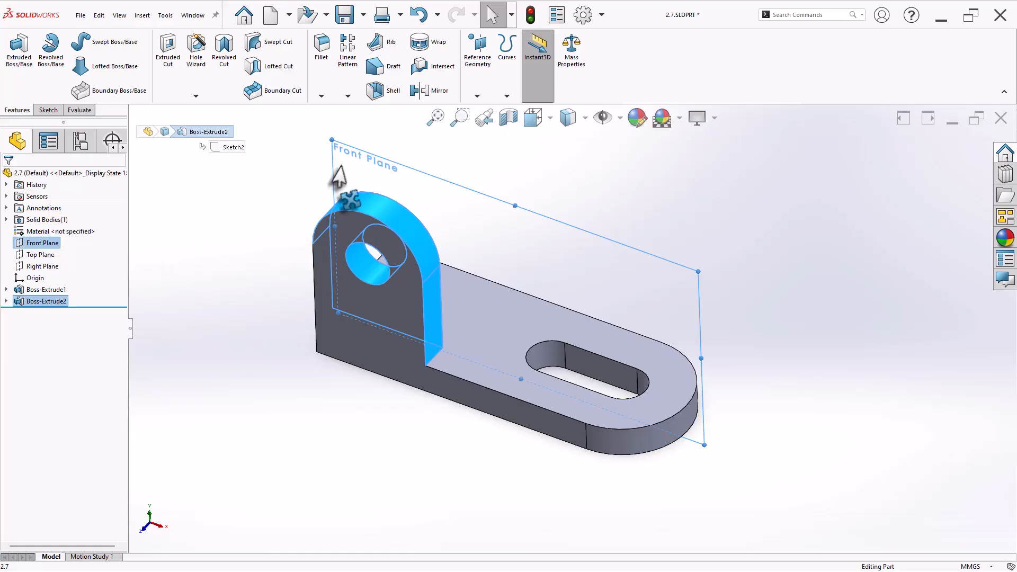
left_click(433, 91)
scroll(683, 211, "up", 3)
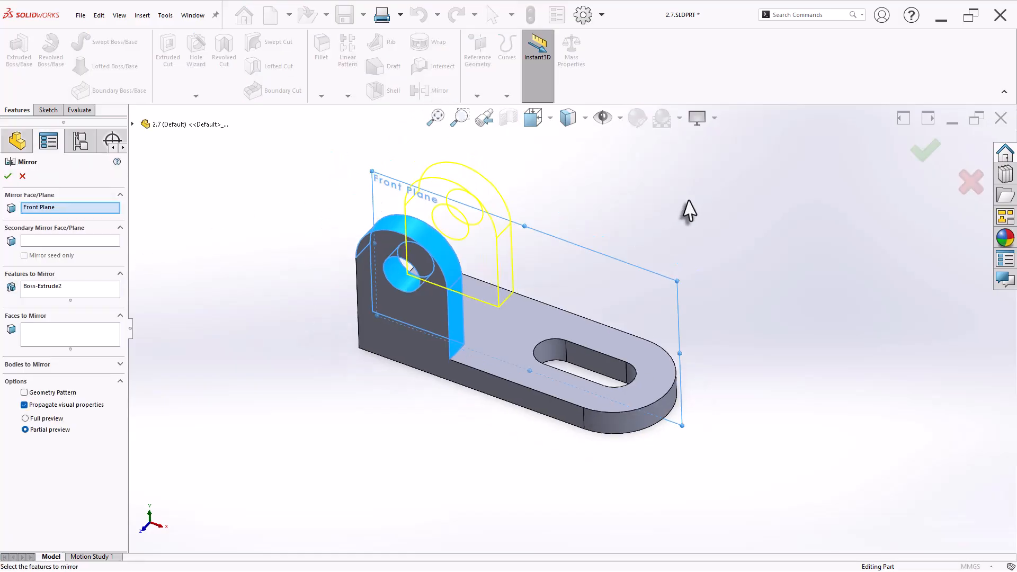
middle_click_drag(686, 204, 657, 217)
scroll(682, 223, "down", 3)
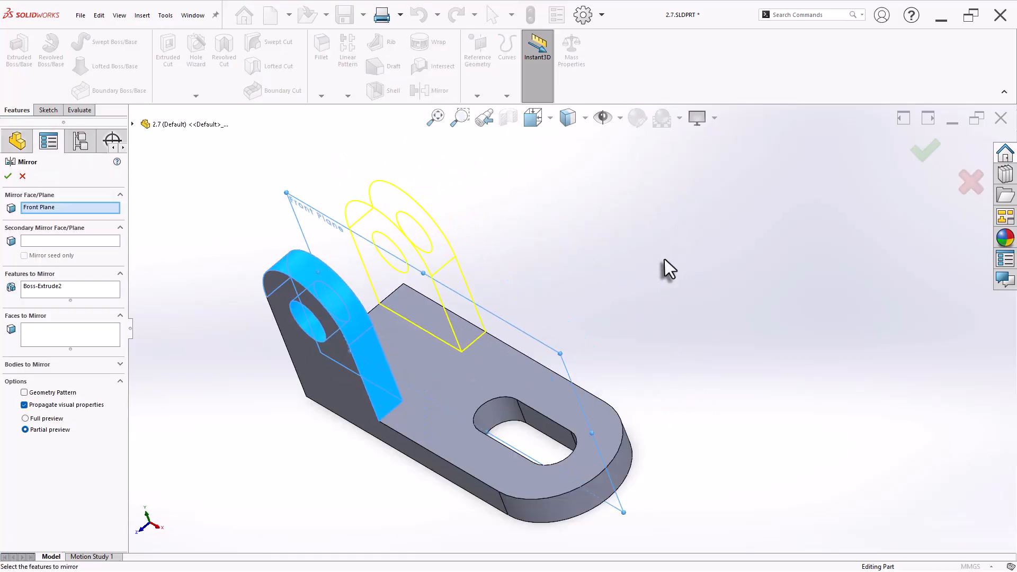
middle_click_drag(622, 281, 665, 263)
left_click(924, 155)
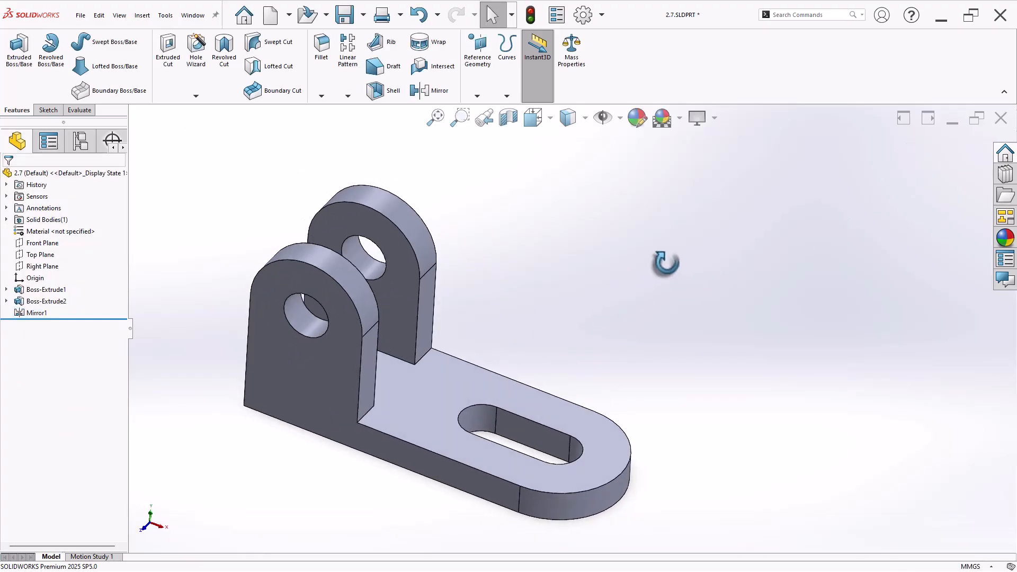
Step: Check the finished bracket's volume in isometric view with the Volume sensor, rebuilding the part, and with Mass Properties
key("ctrl+7")
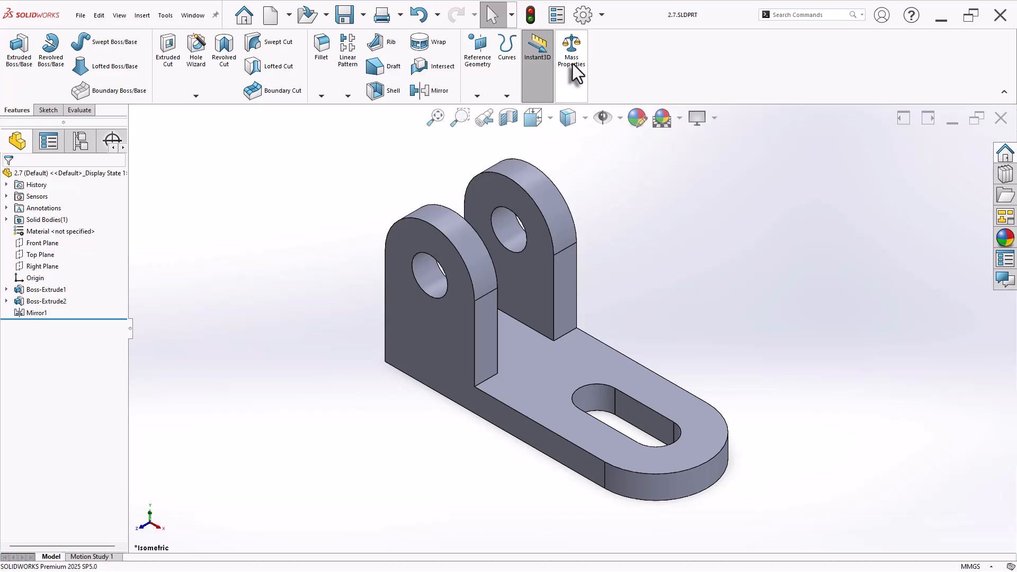
left_click(79, 109)
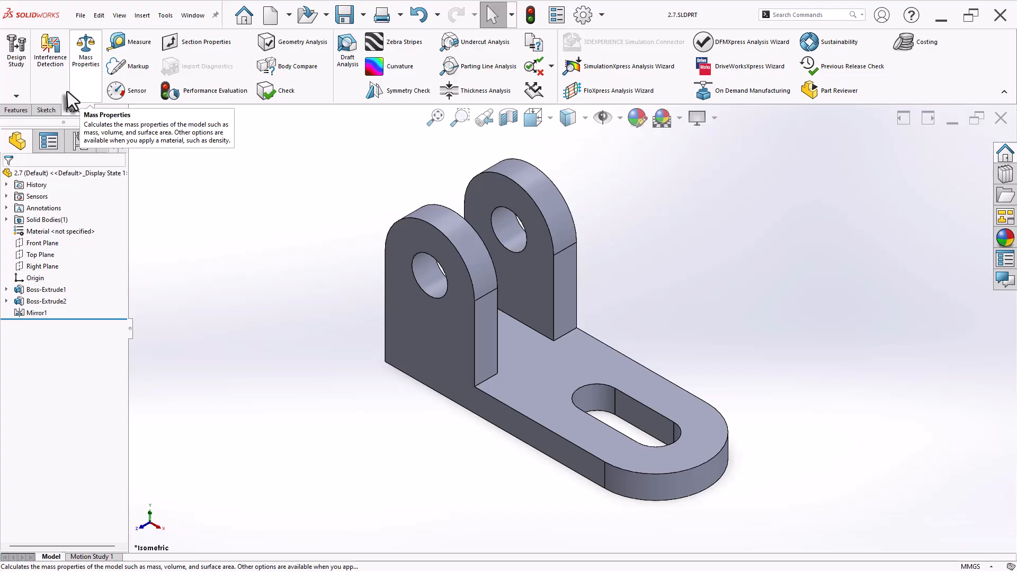
left_click(16, 110)
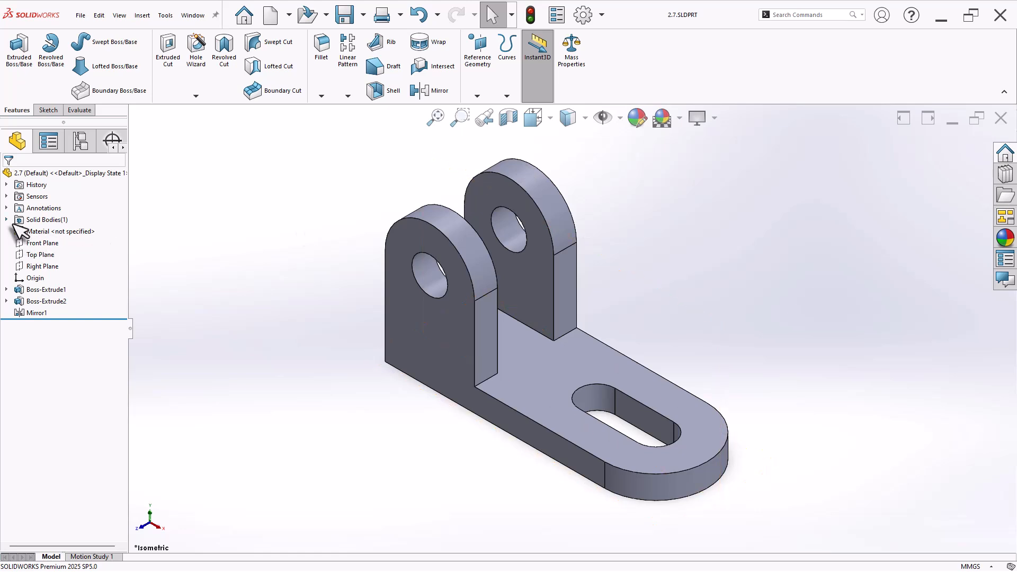
left_click(6, 196)
left_click(58, 208)
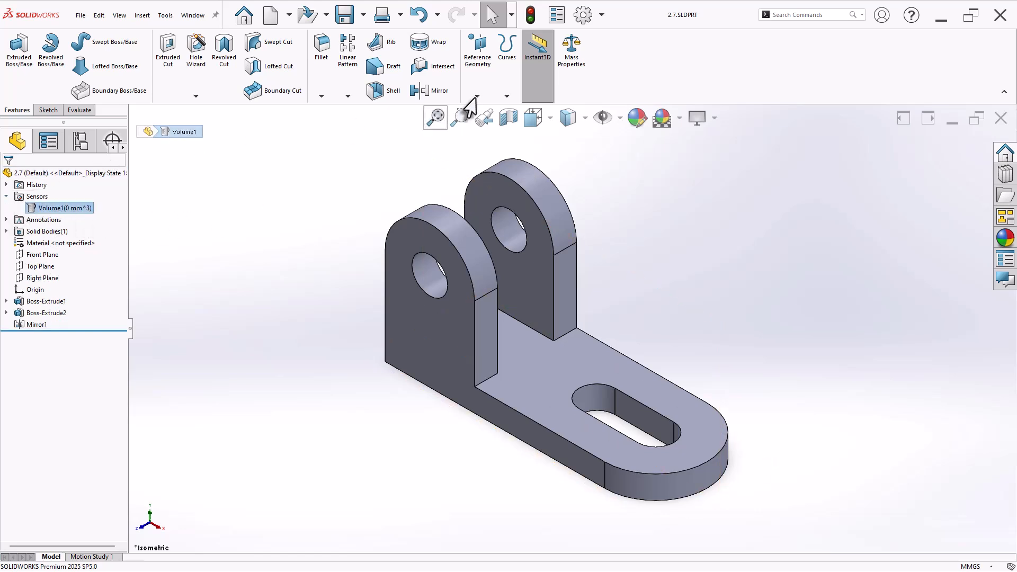
left_click(531, 15)
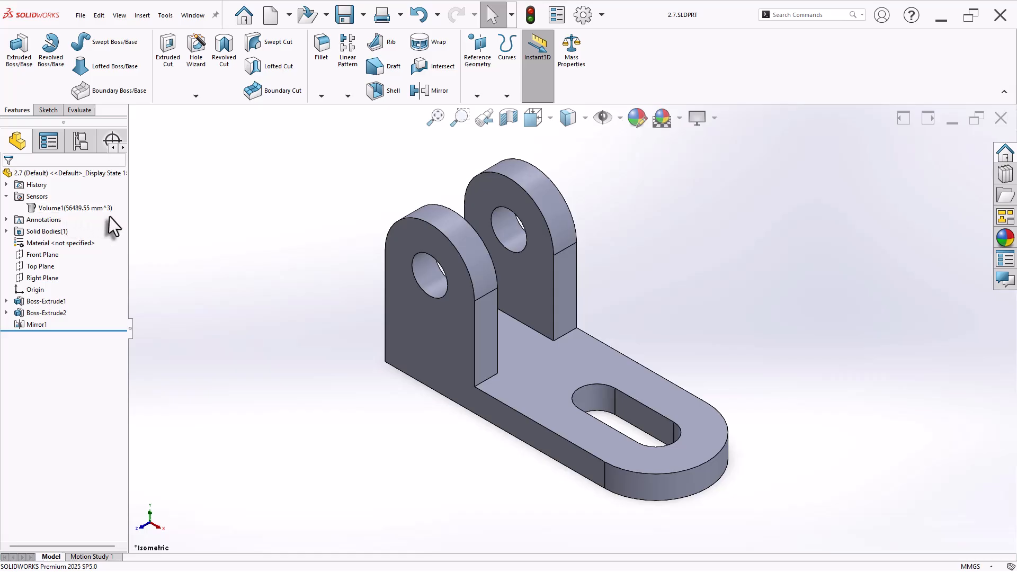
left_click(571, 47)
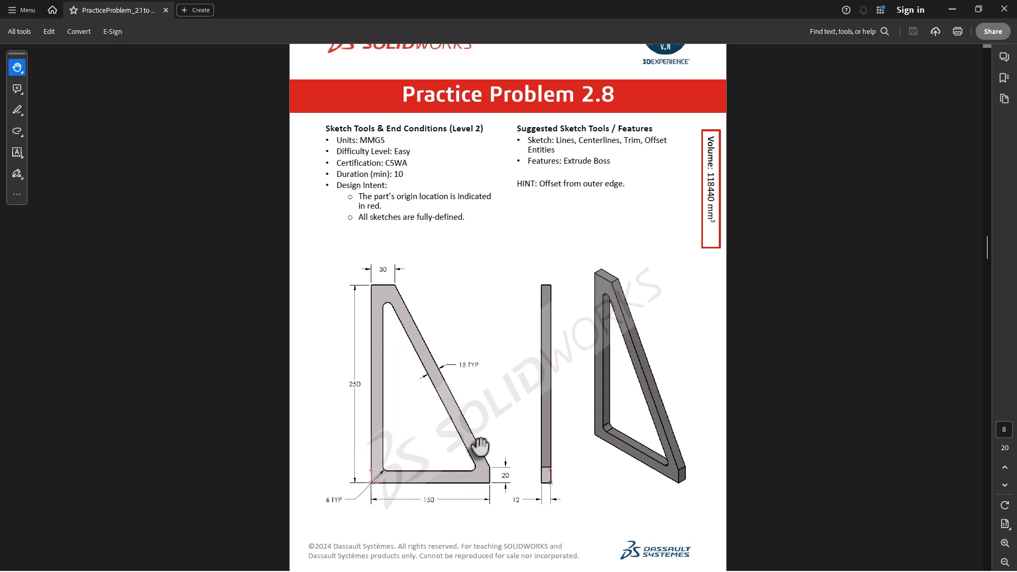
Step: Review the practice problem 2.8 drawing, switch to SOLIDWORKS and start a sketch on the new part's Front Plane
scroll(450, 392, "down", 1)
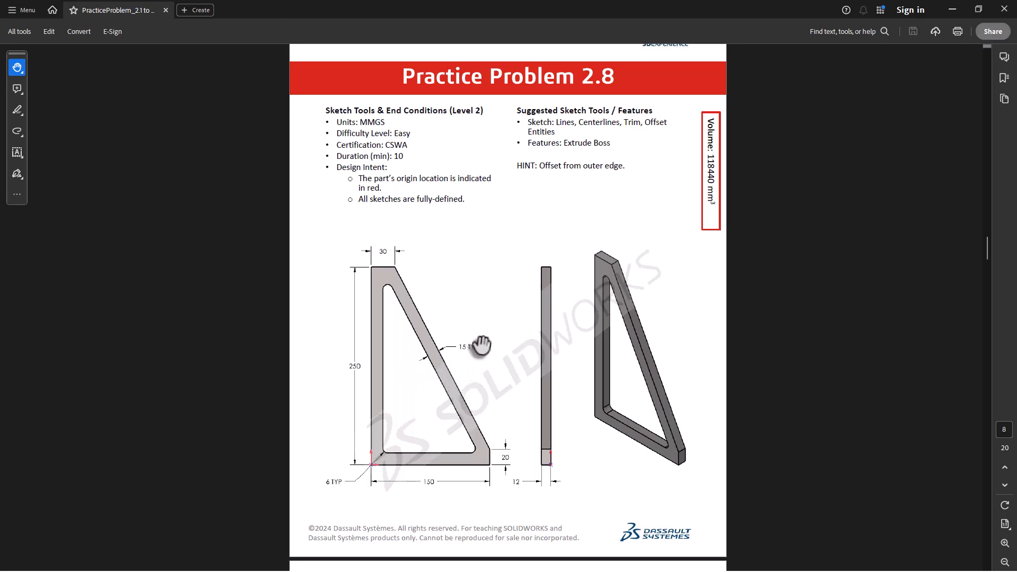
key("alt+Tab")
right_click(52, 231)
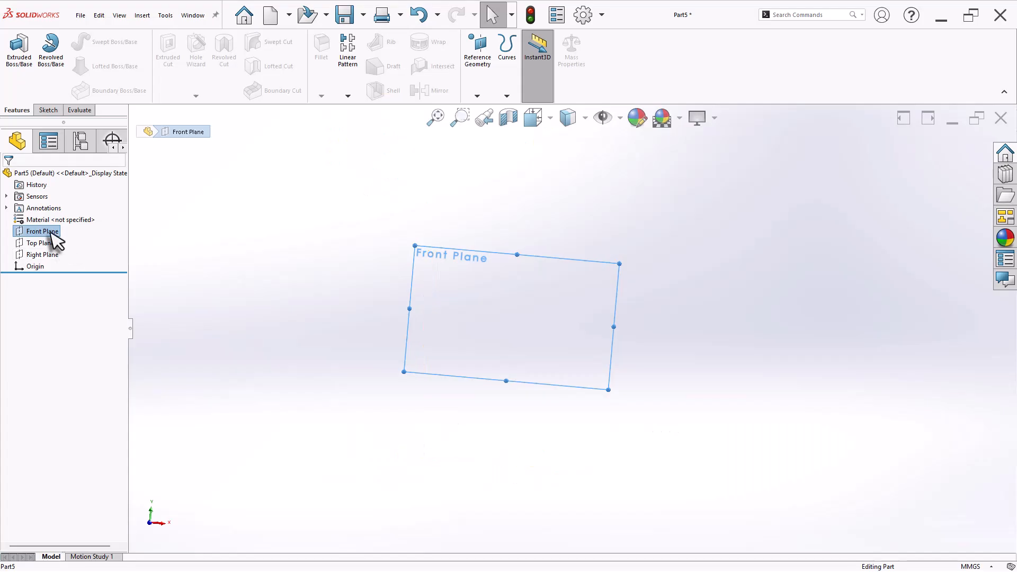
left_click(61, 217)
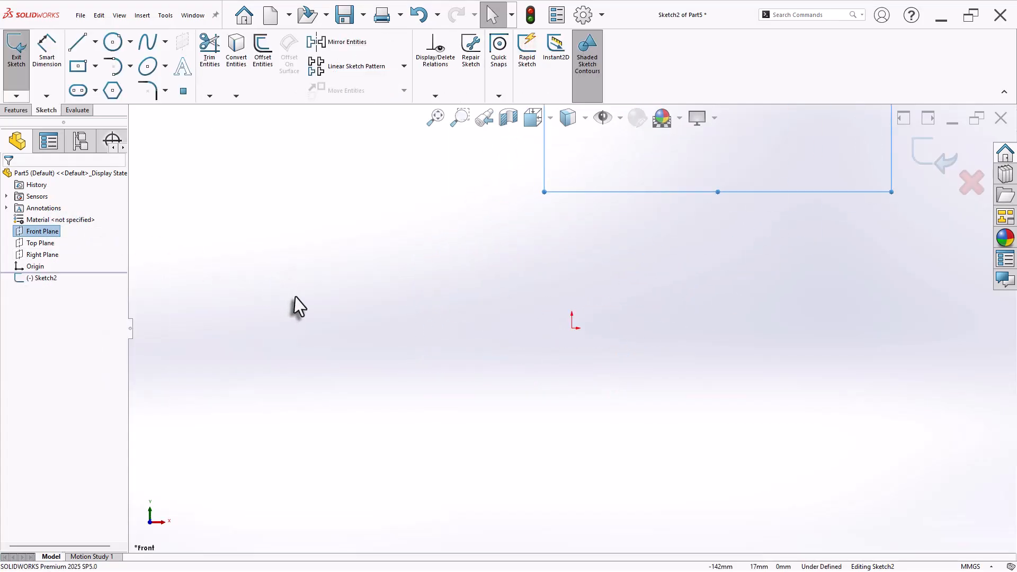
scroll(381, 310, "up", 5)
scroll(661, 244, "down", 4)
left_click(566, 399)
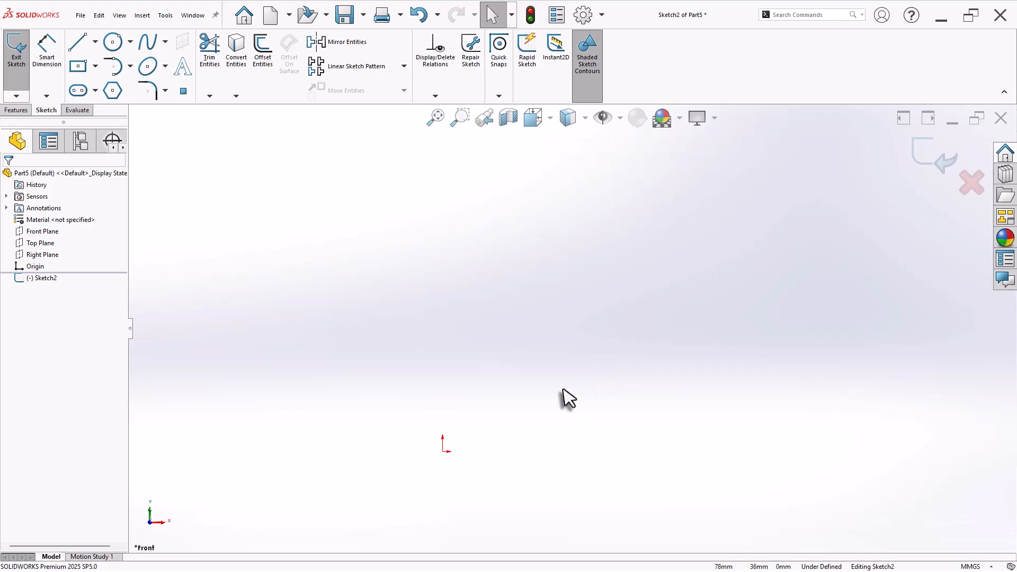
Step: Sketch a 250 mm vertical line up from the origin and a 30 mm horizontal line from its upper end
left_click(78, 42)
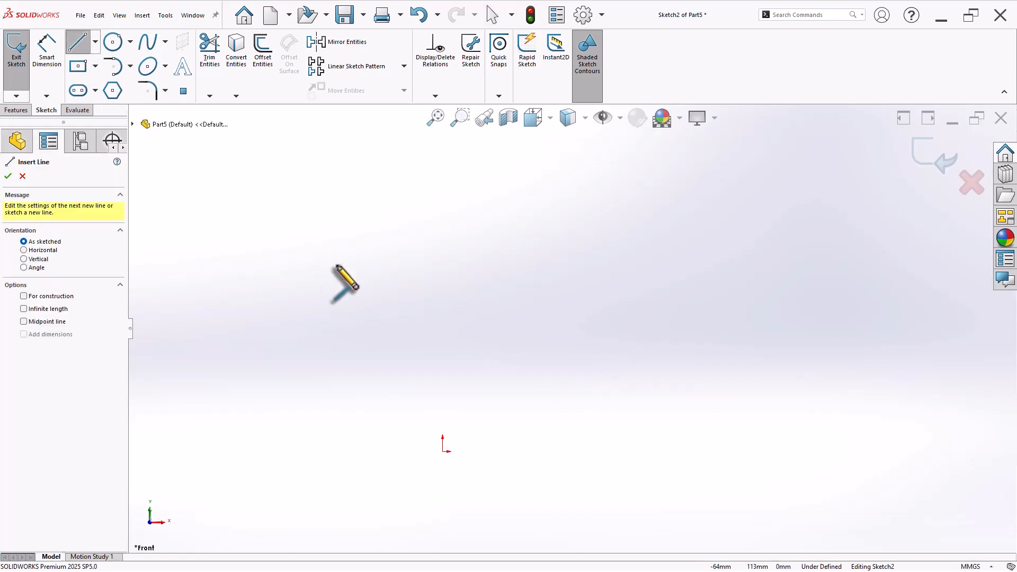
left_click(443, 451)
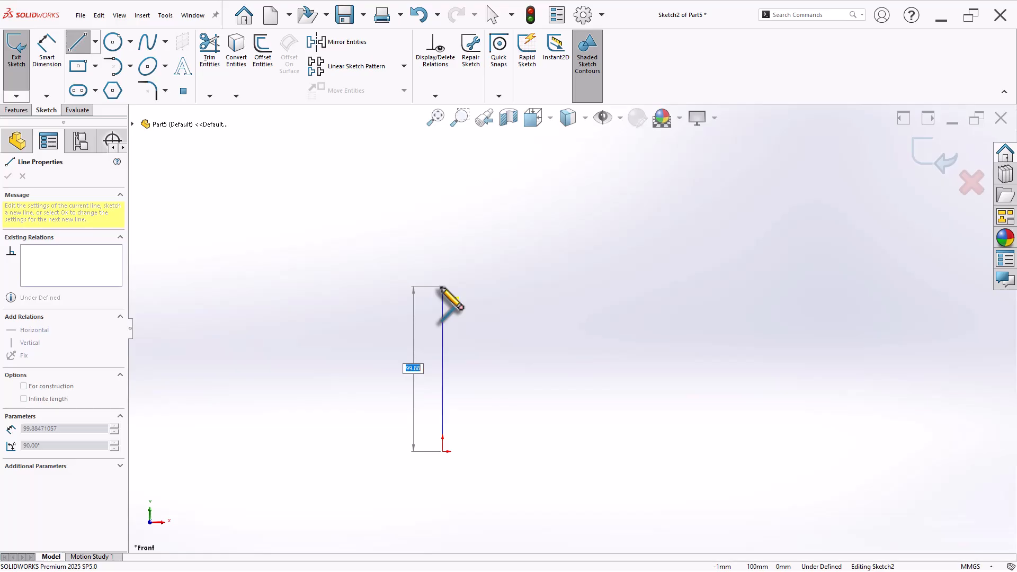
type("250")
key("Return")
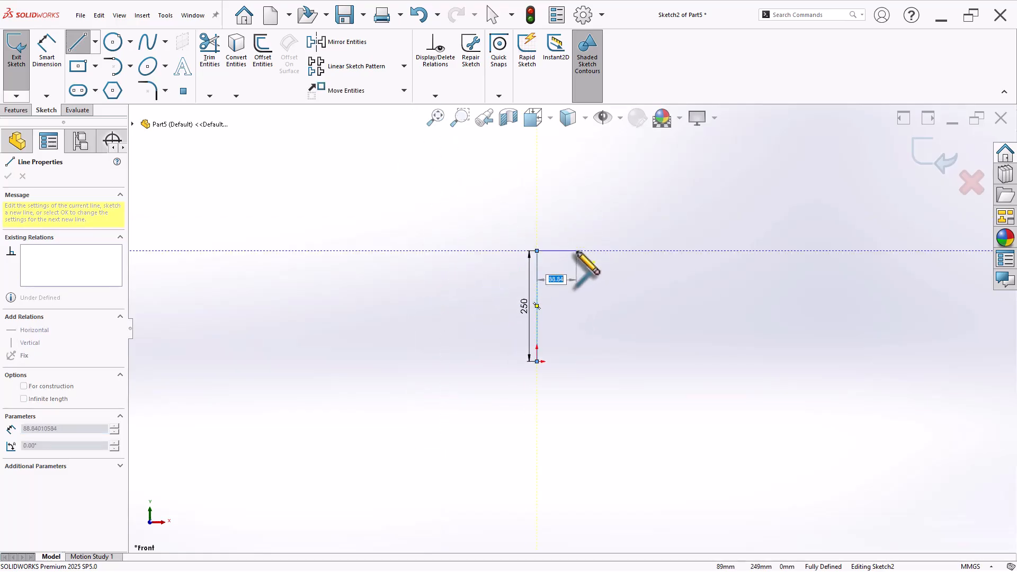
type("30")
key("Return")
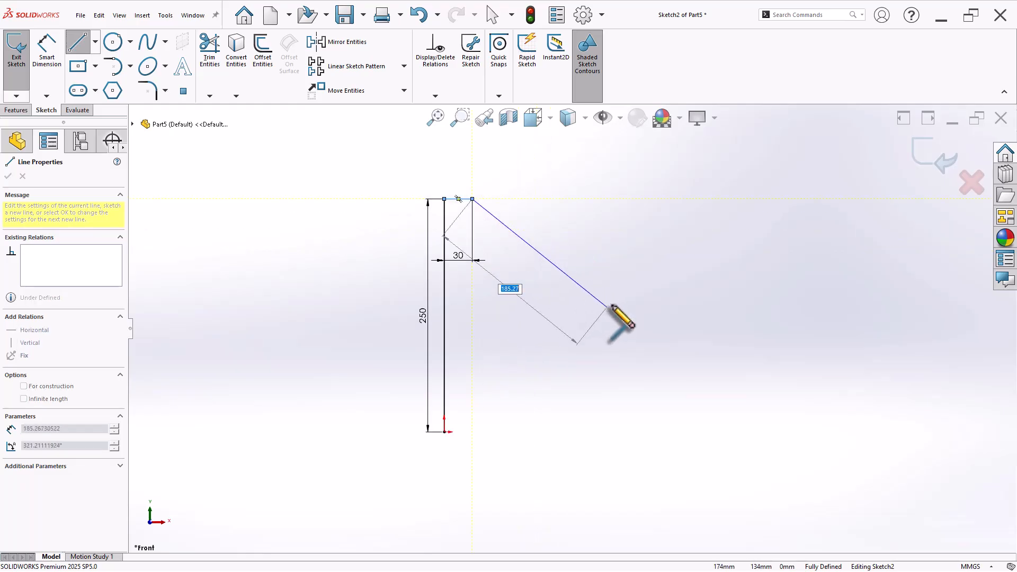
Step: Close the profile with a sloped line, a vertical edge about 29 mm long and a base line about 96 mm long
left_click(535, 406)
left_click(535, 432)
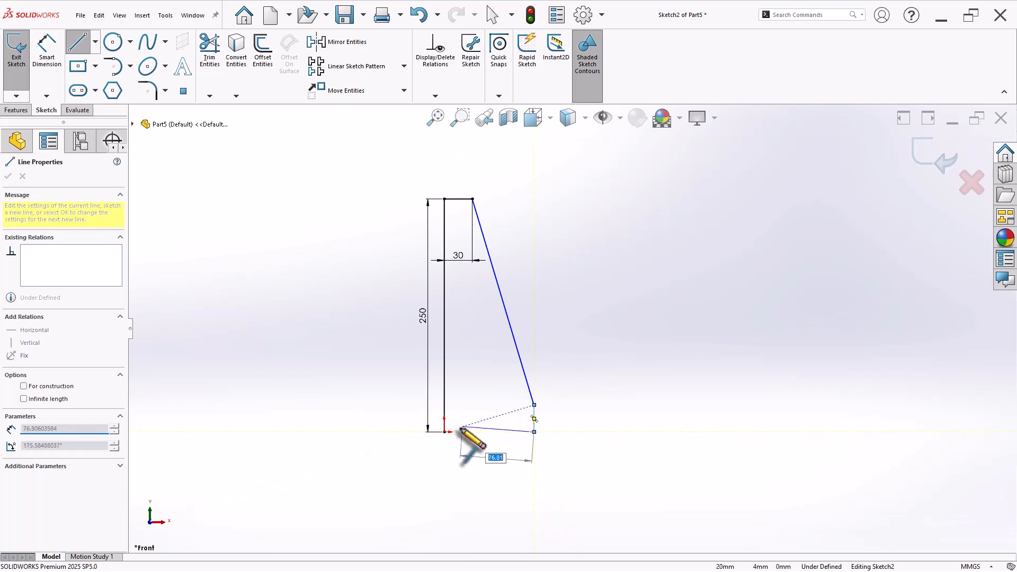
left_click(445, 433)
Step: Dimension the profile's base line to 150 mm
key("d")
left_click(480, 434)
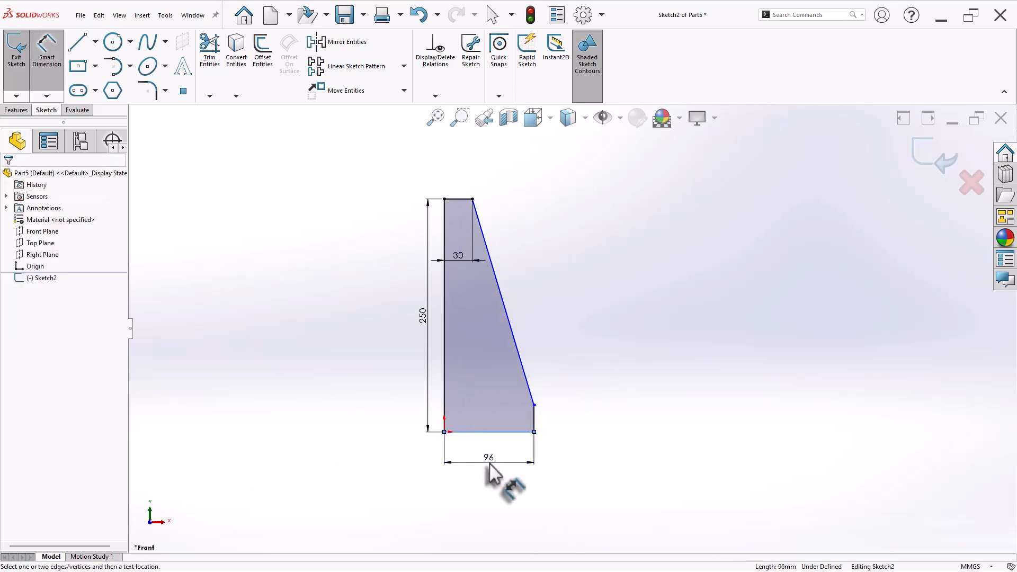
left_click(490, 463)
type("150")
key("Return")
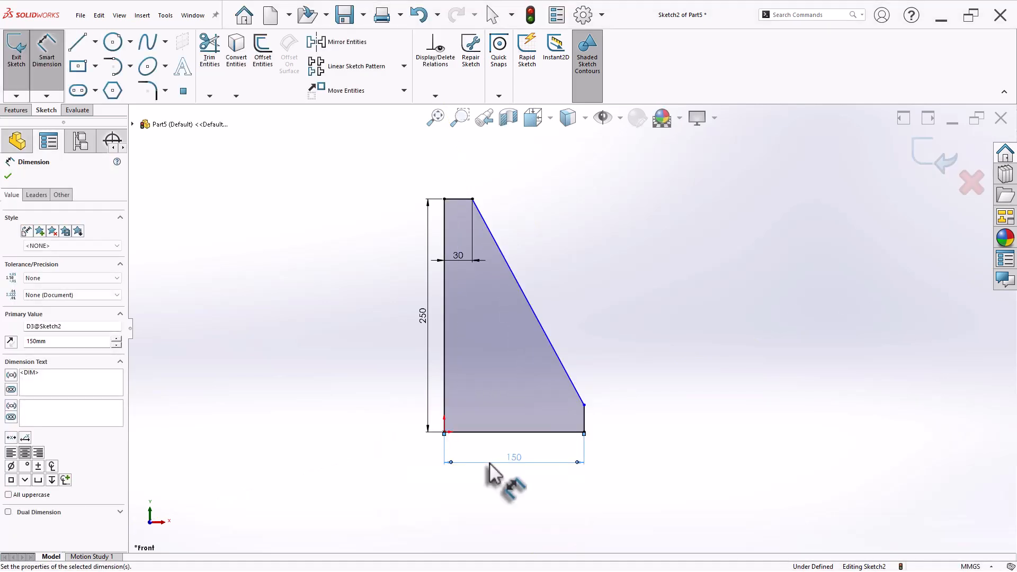
Step: Dimension the short vertical edge below the sloped line to 20 mm
left_click(586, 421)
left_click(623, 424)
type("20")
key("Return")
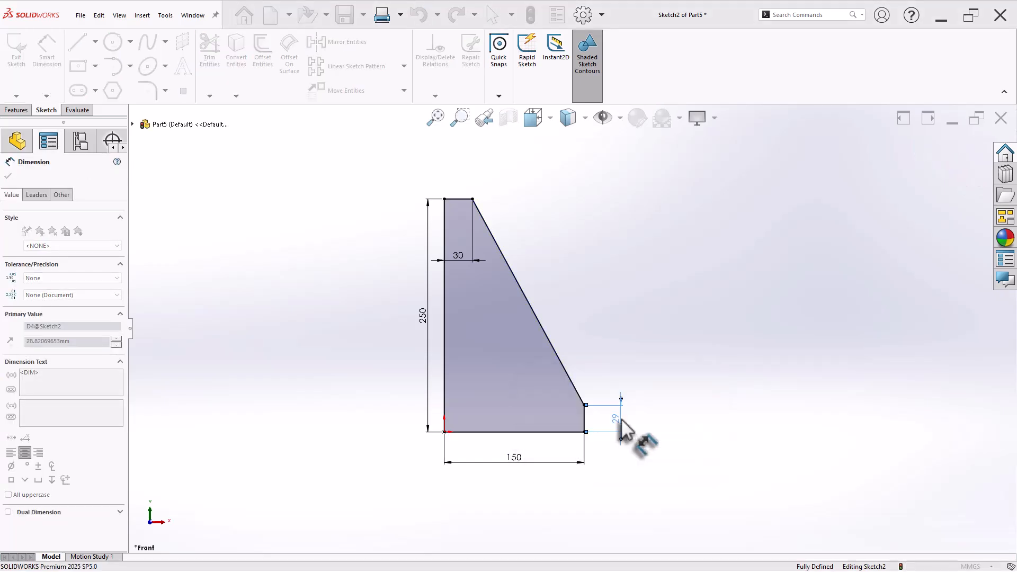
left_click(716, 318)
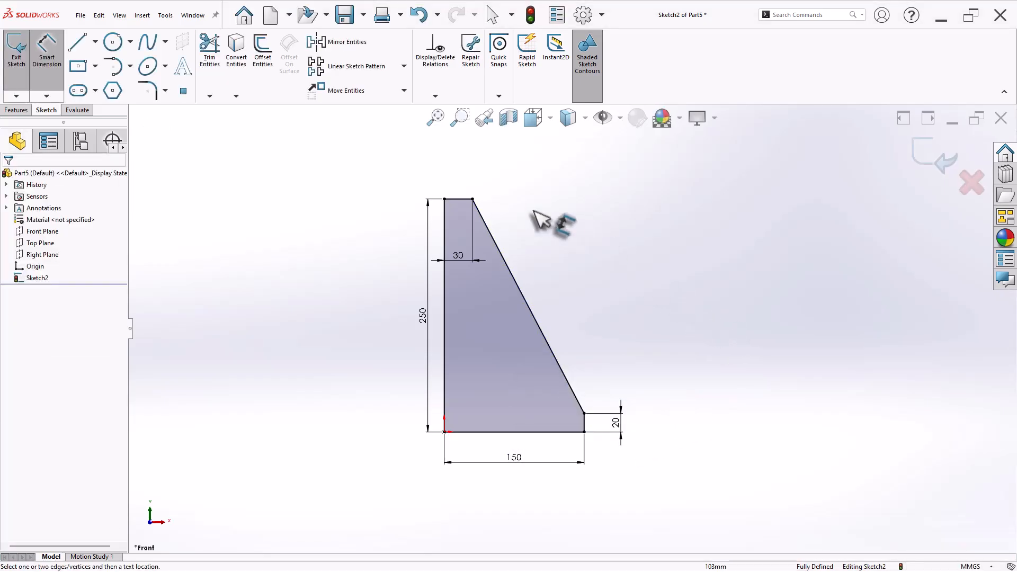
Step: Finish dimensioning and reposition the 30 mm dimension above the profile's top edge
right_click(597, 241)
left_click(599, 273)
scroll(650, 323, "down", 2)
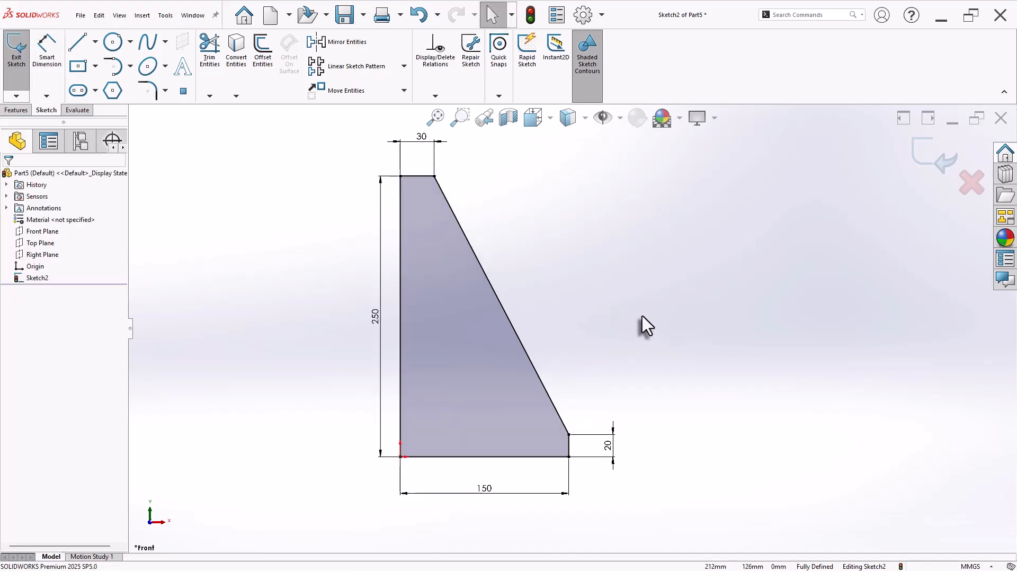
Step: Offset the sloped edge, the long vertical edge and the base line of the profile 15 mm inward as separate lines
left_click(255, 63)
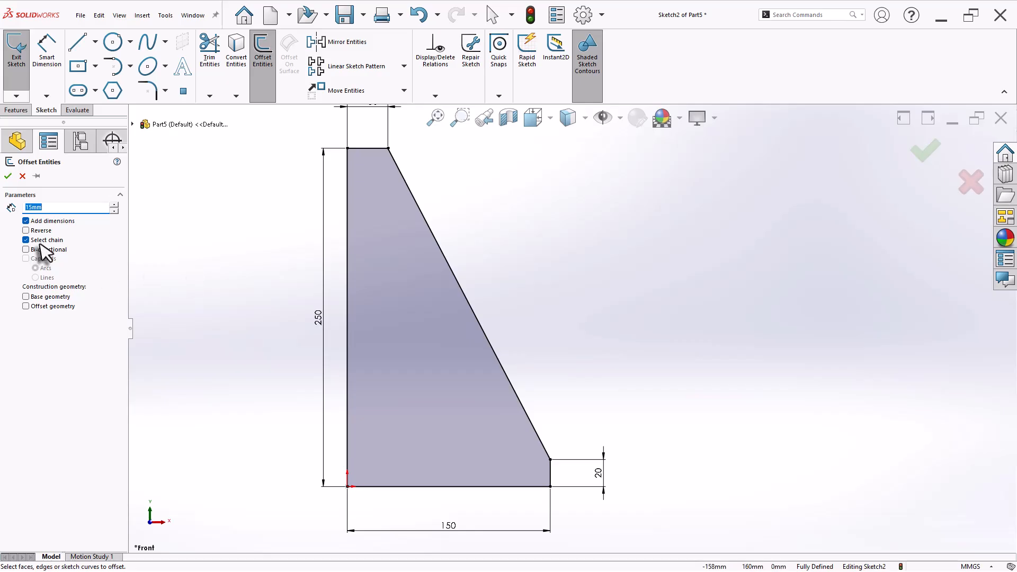
left_click(482, 330)
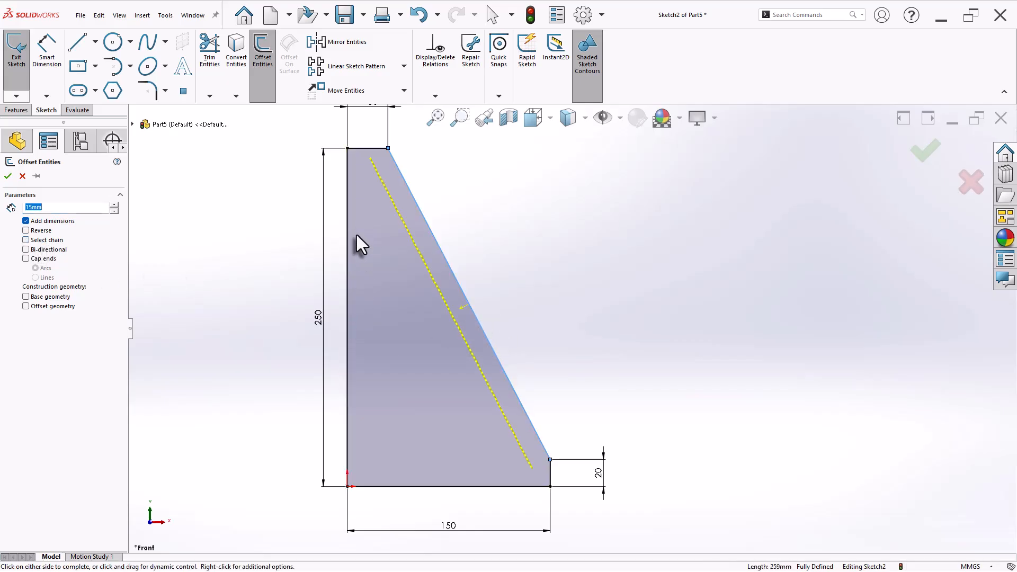
left_click(348, 306)
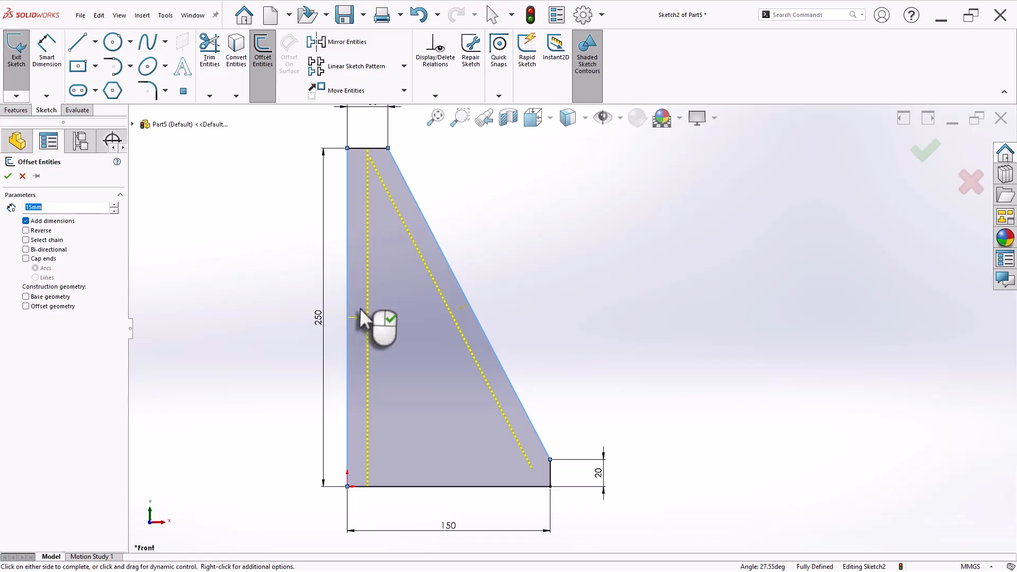
left_click(450, 486)
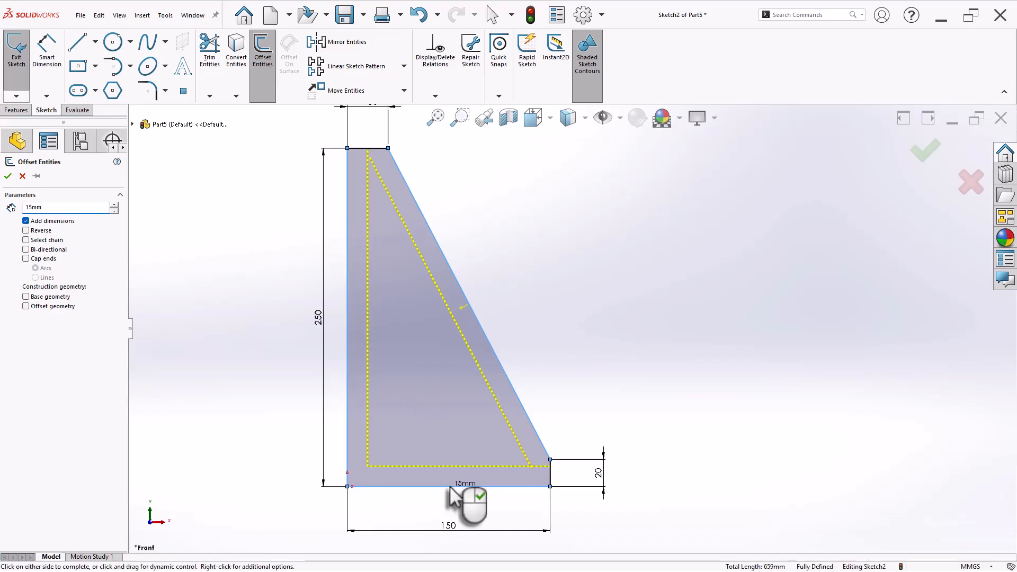
scroll(519, 487, "down", 5)
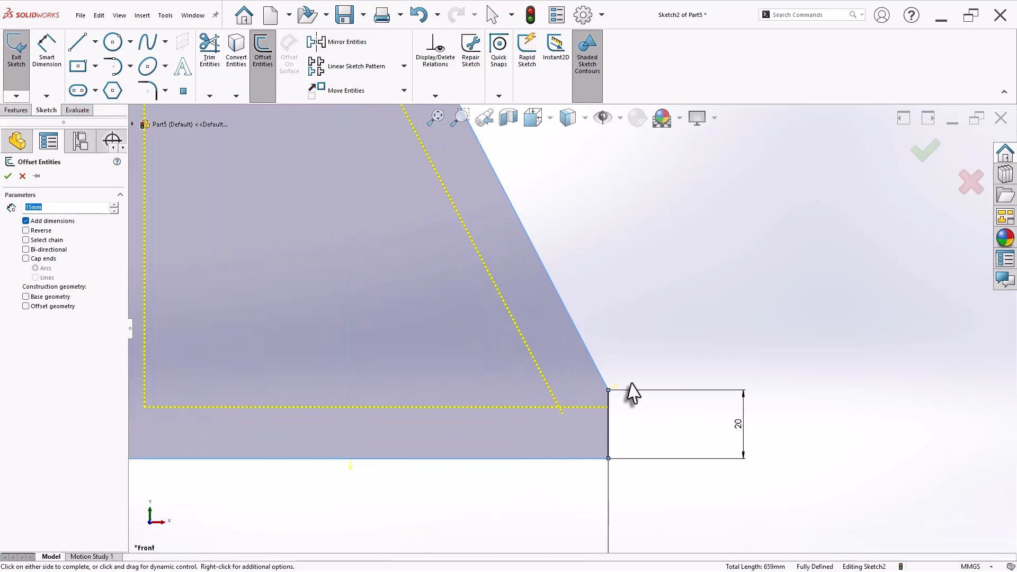
left_click(8, 176)
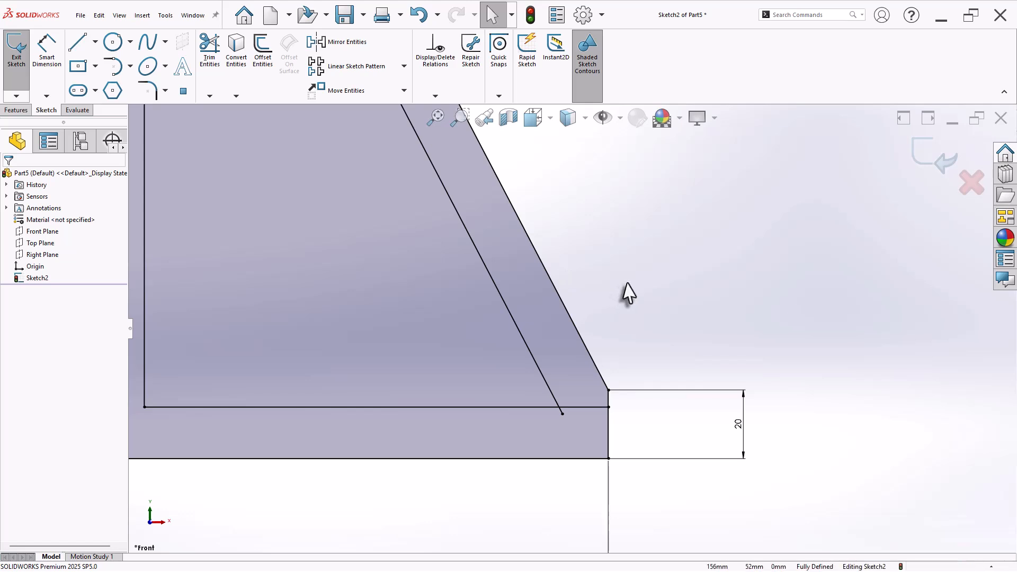
Step: Extend the upper end of the offset sloped line until it meets the inner vertical line
scroll(628, 289, "up", 5)
scroll(644, 183, "down", 8)
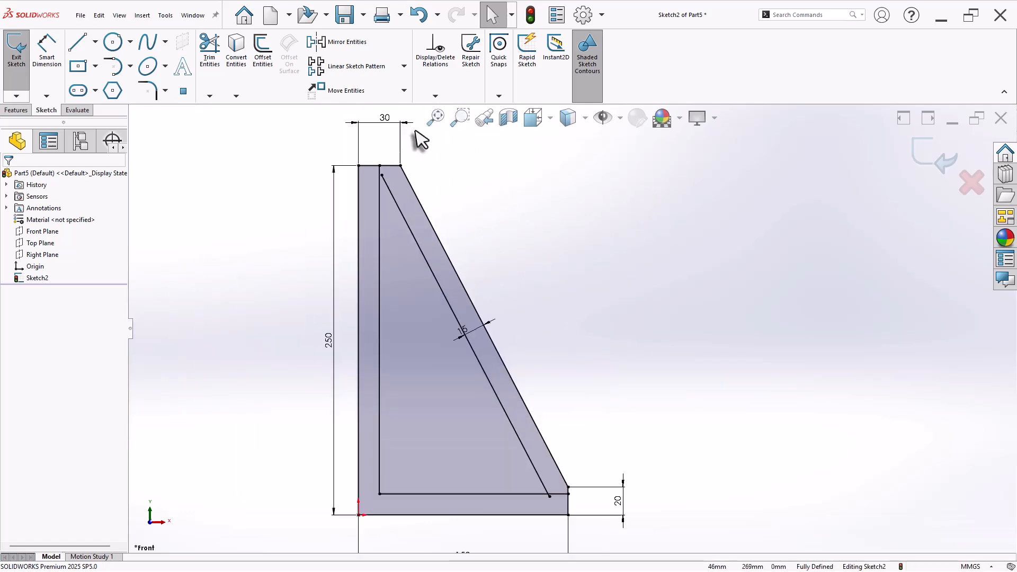
left_click(219, 97)
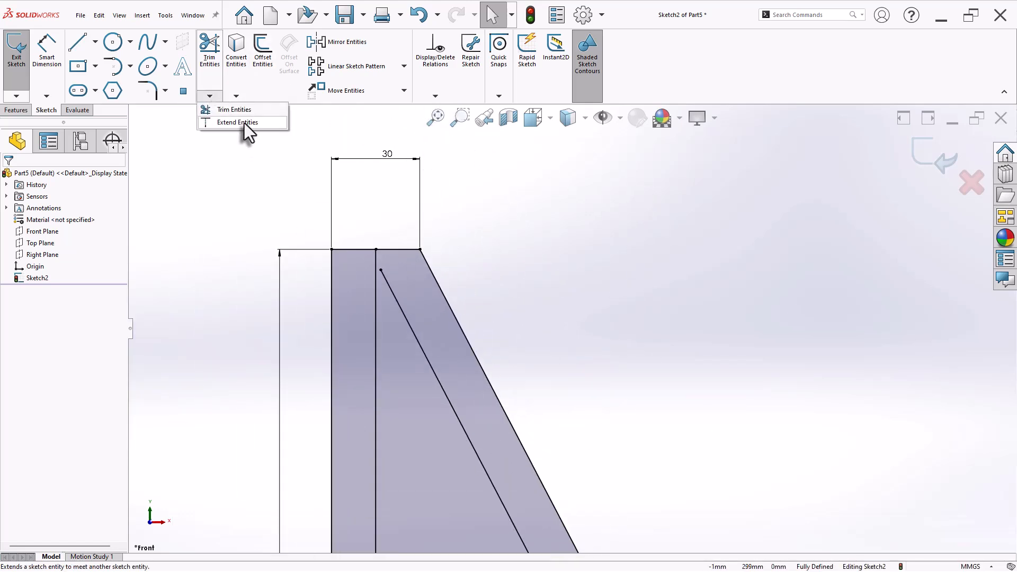
left_click(244, 123)
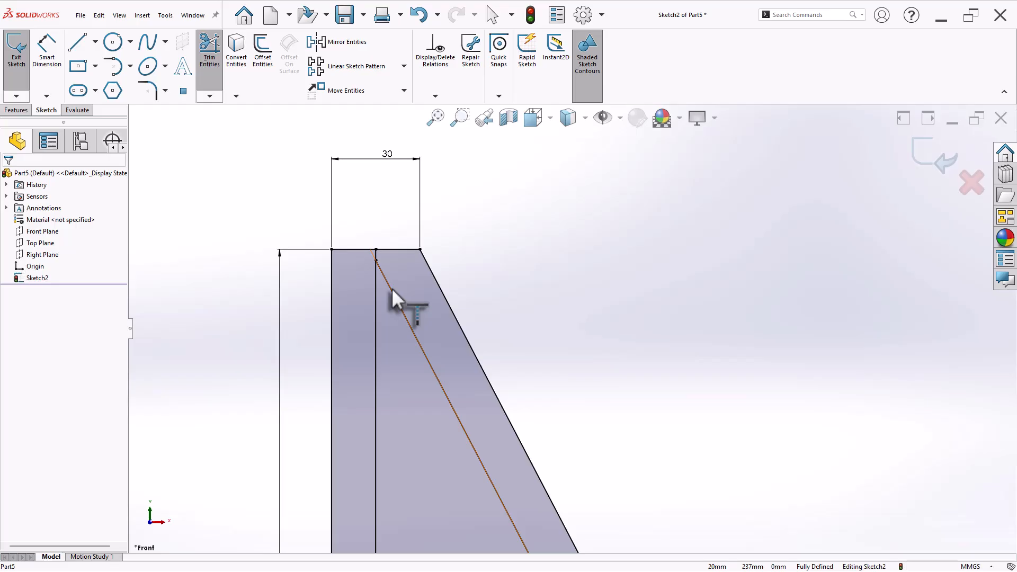
left_click(393, 291)
right_click(238, 161)
left_click(261, 194)
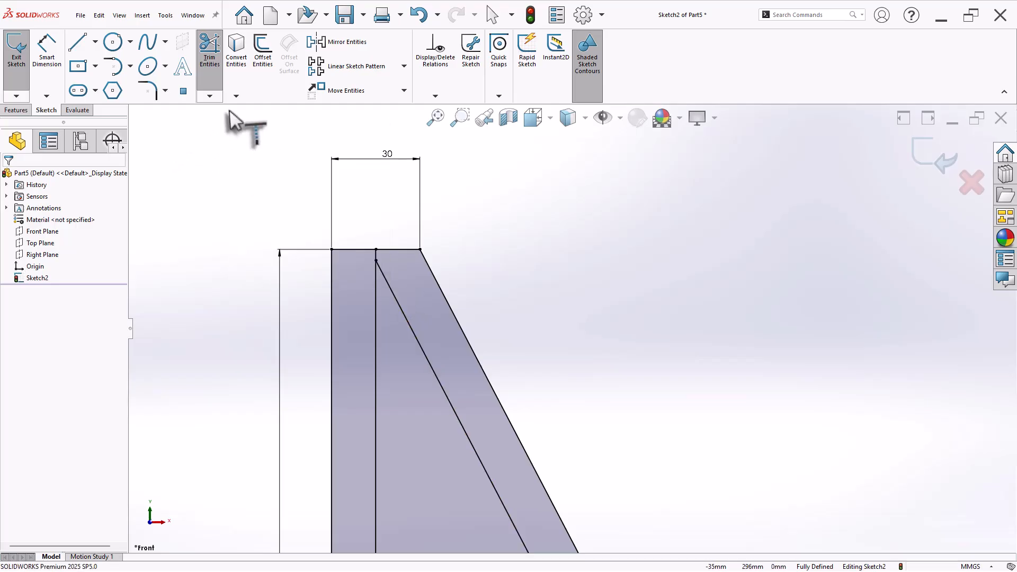
Step: Power-trim the overhanging line ends at the upper and lower-right inner corners to leave a closed inner triangle
scroll(461, 241, "down", 5)
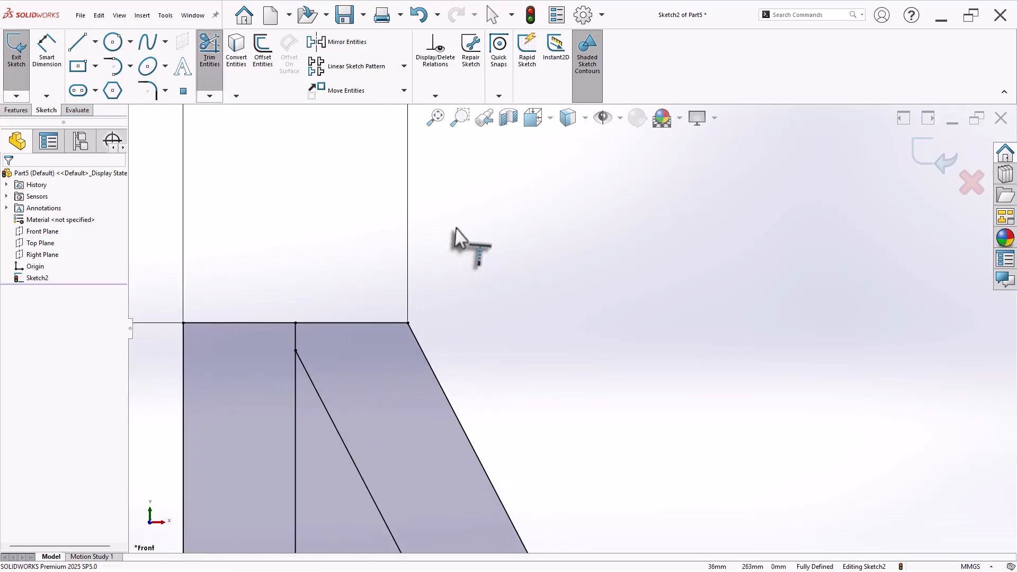
left_click(210, 62)
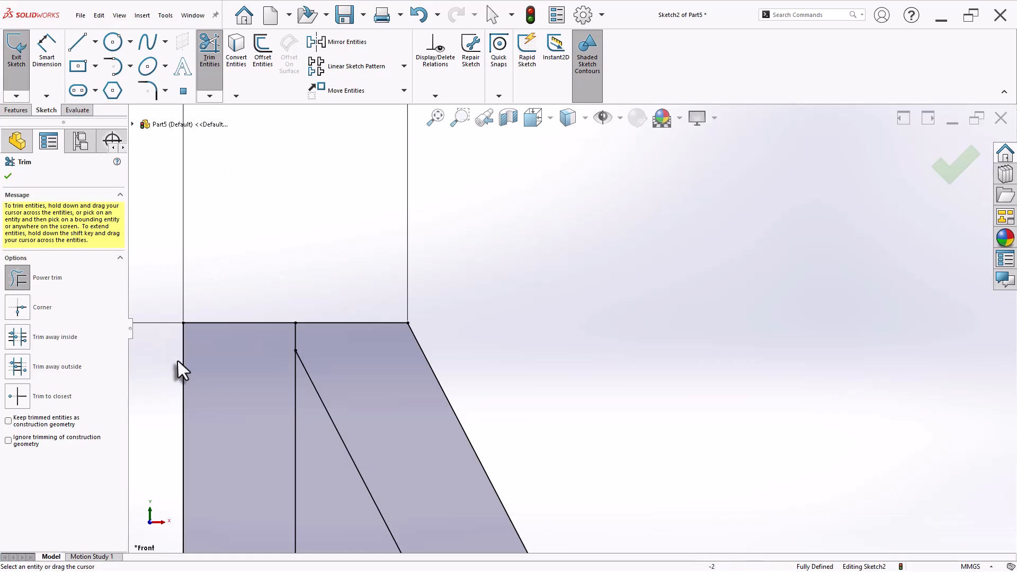
left_click_drag(265, 336, 312, 340)
scroll(335, 380, "up", 9)
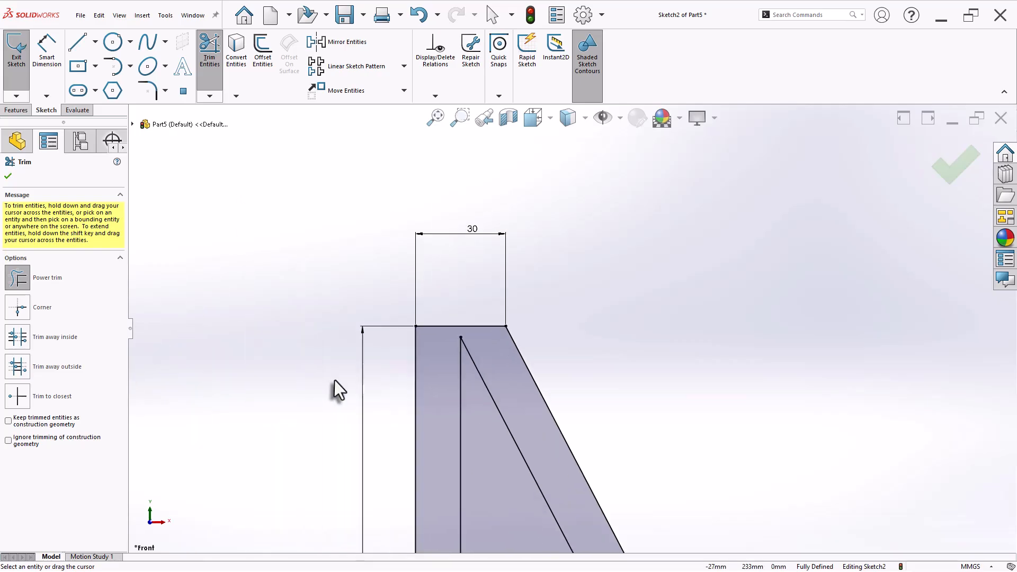
scroll(624, 536, "down", 6)
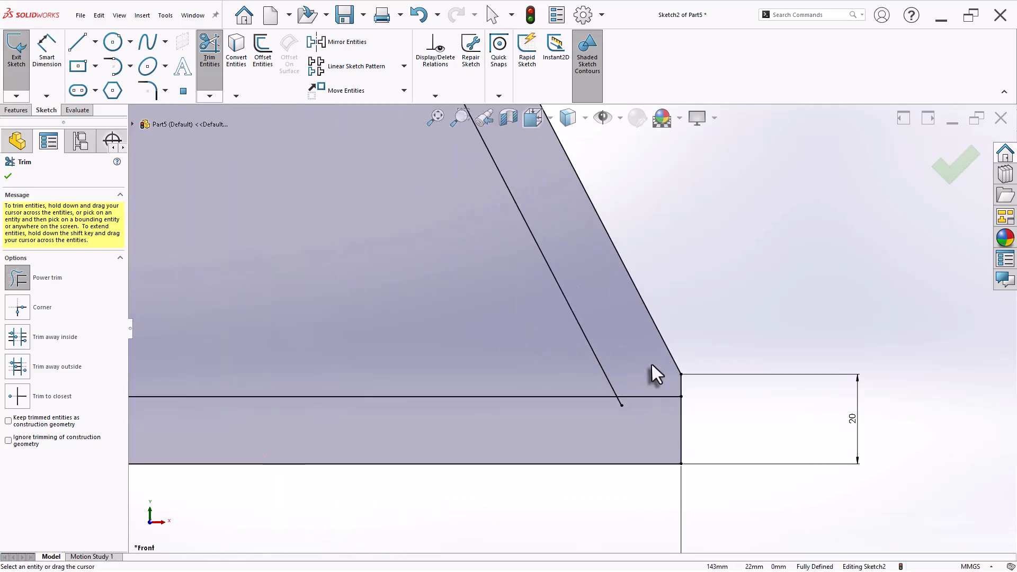
left_click_drag(620, 400, 609, 414)
scroll(572, 339, "up", 6)
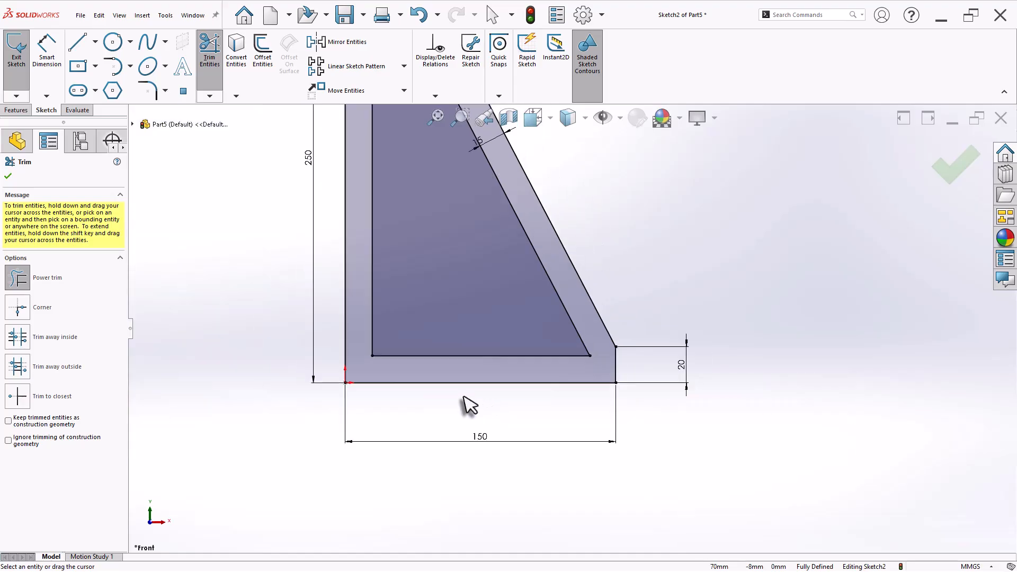
left_click(10, 176)
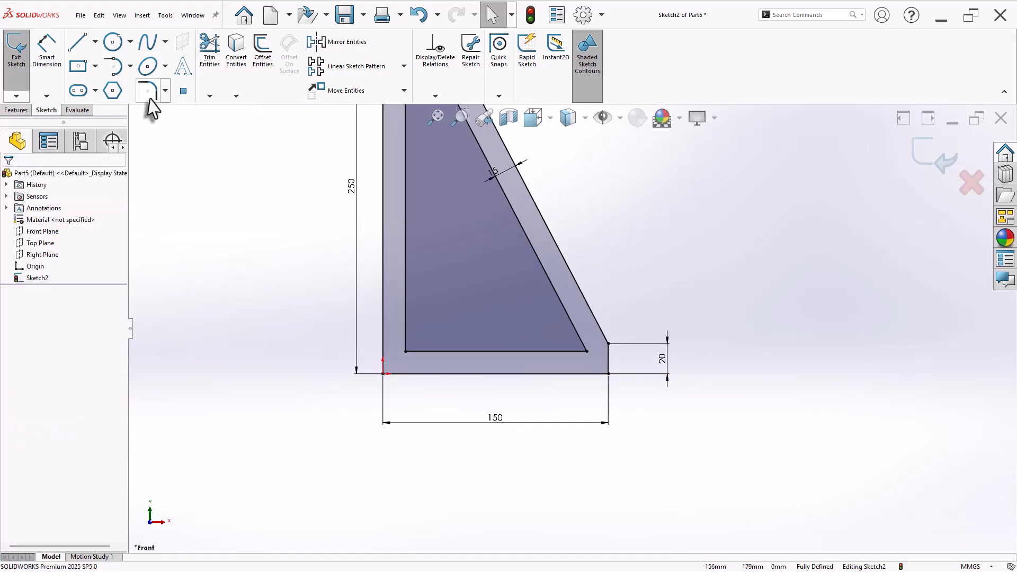
Step: Round all three corners of the inner triangle with 6 mm sketch fillets
left_click(148, 90)
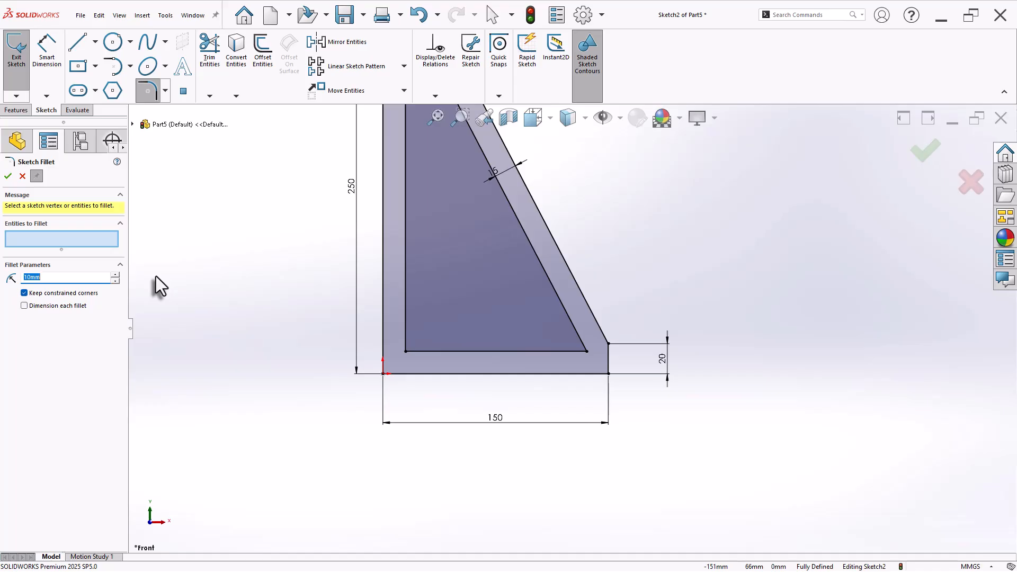
type("6mm")
scroll(749, 296, "down", 1)
left_click_drag(284, 340, 556, 382)
scroll(565, 309, "up", 4)
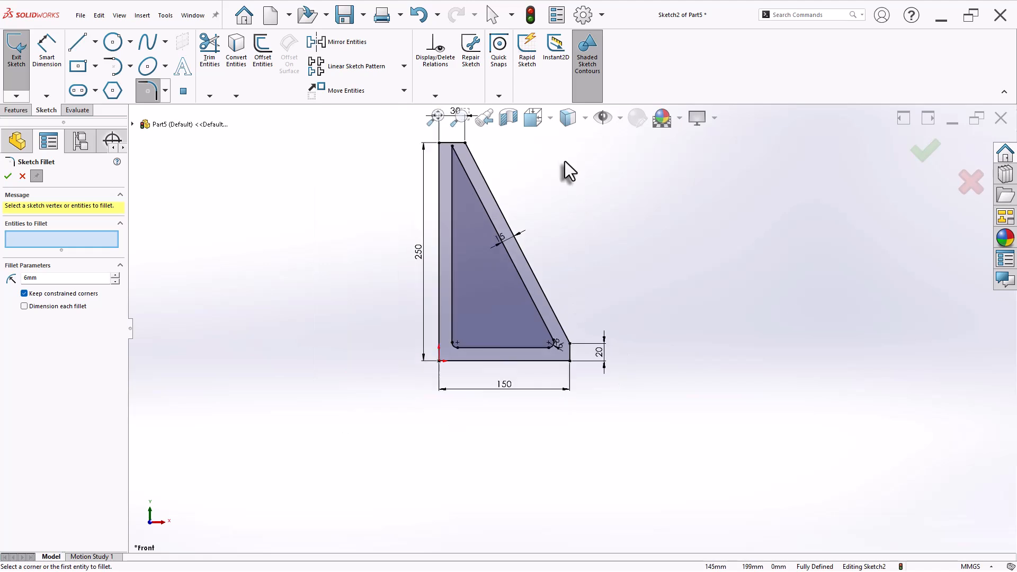
scroll(539, 180, "down", 4)
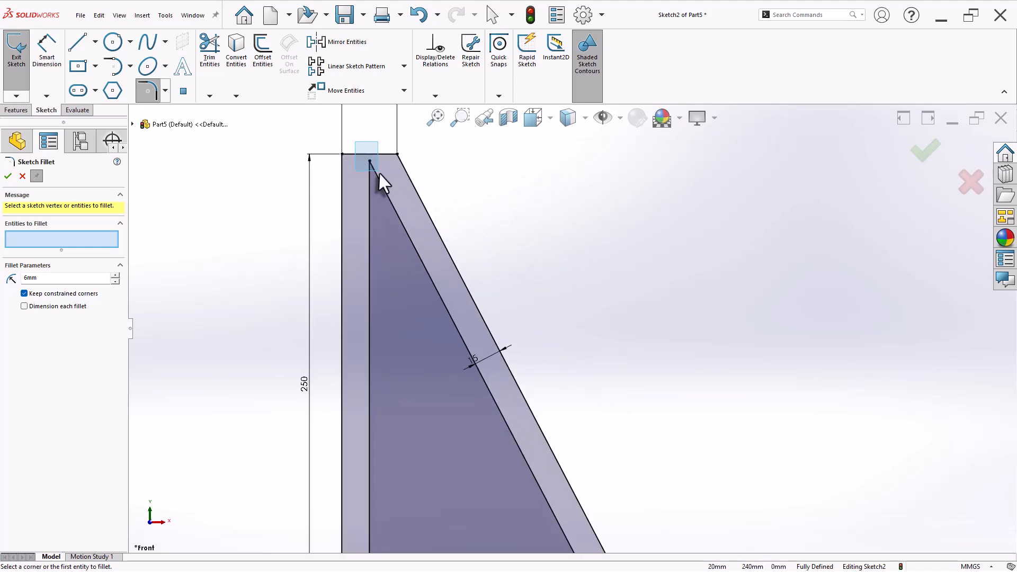
left_click_drag(378, 172, 383, 179)
key("Escape")
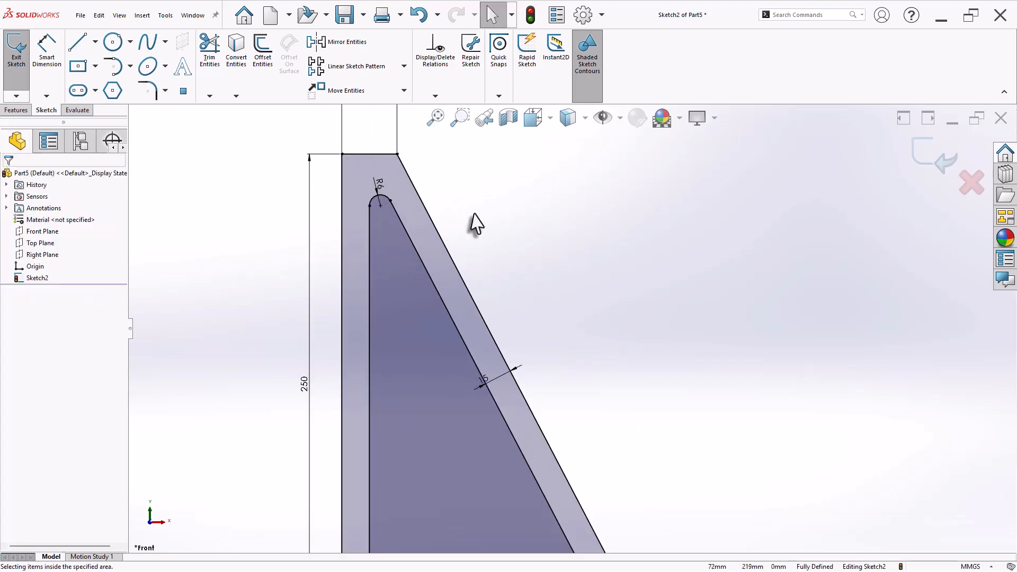
Step: Extrude the frame profile as a blind boss 12 mm deep
key("f")
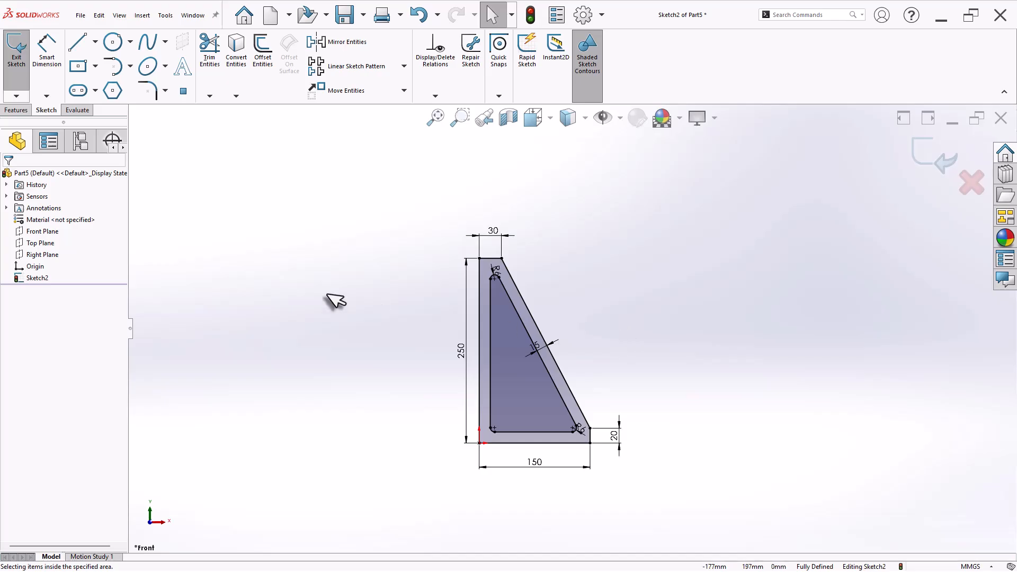
left_click(16, 110)
left_click(19, 55)
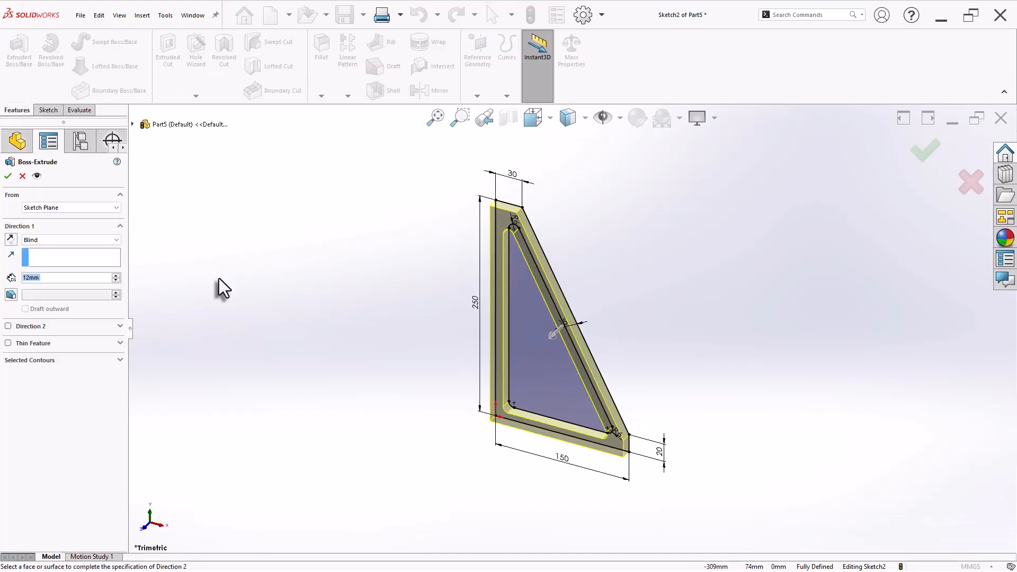
left_click(8, 176)
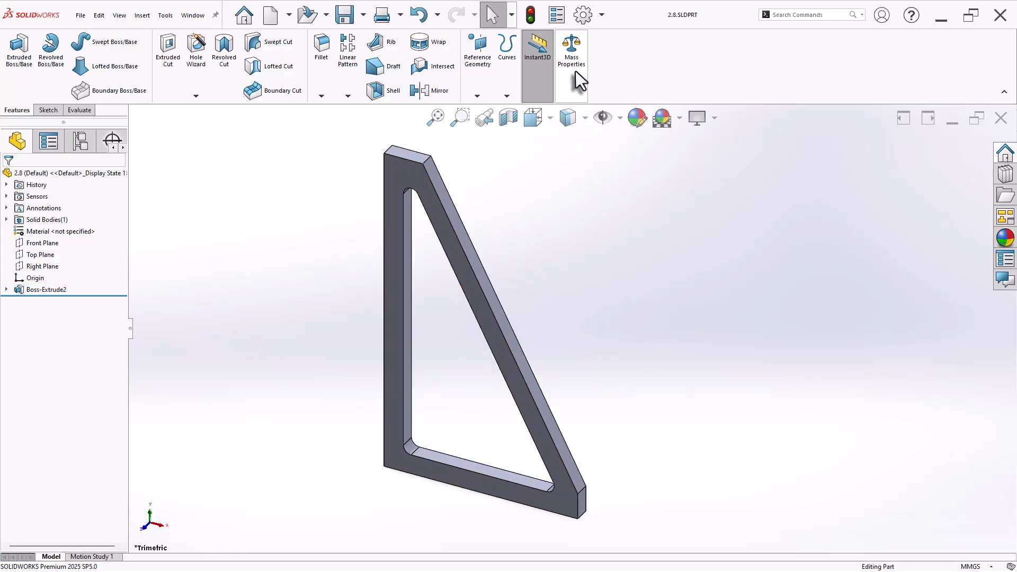
Step: Check the frame's volume in the mass properties and close the report
left_click(571, 56)
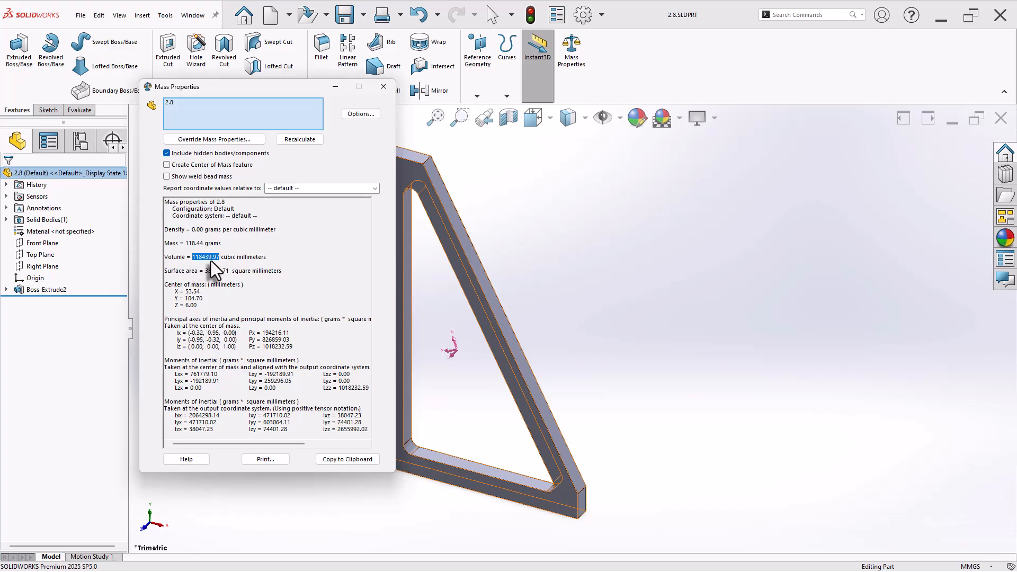
left_click(384, 86)
left_click(626, 359)
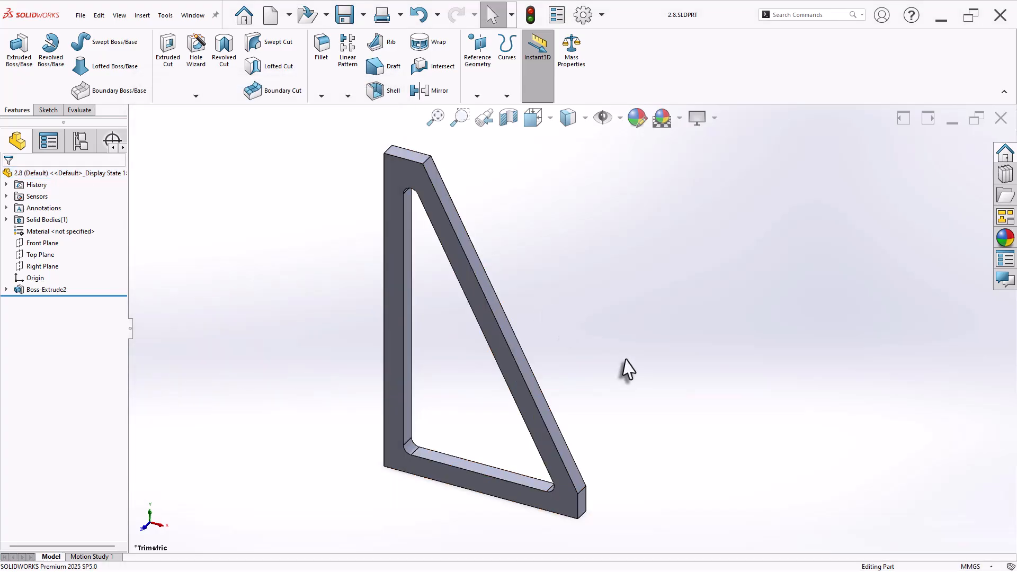
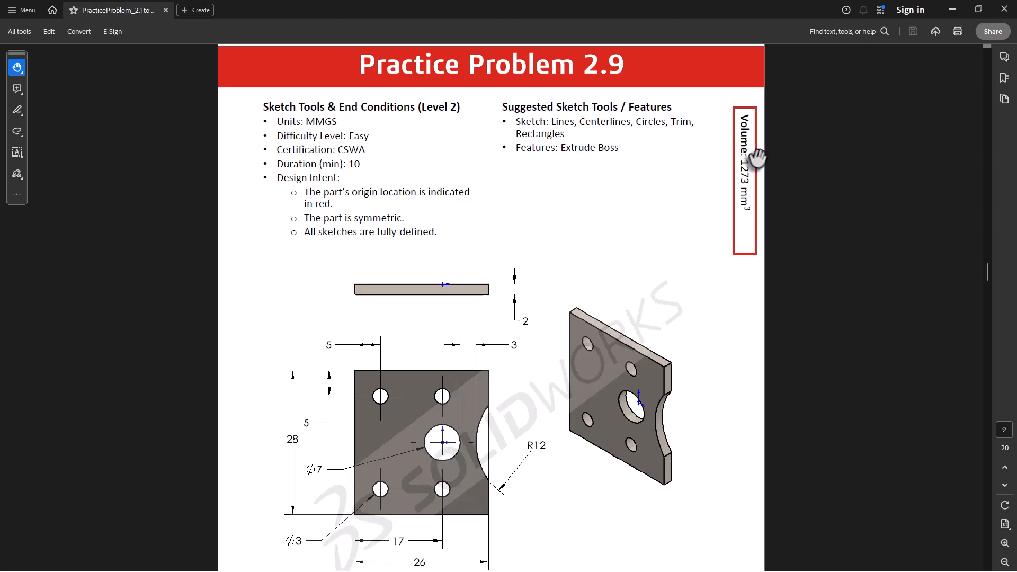
Step: Switch to SOLIDWORKS and start a sketch on the Front Plane of the new part
key("alt+Tab")
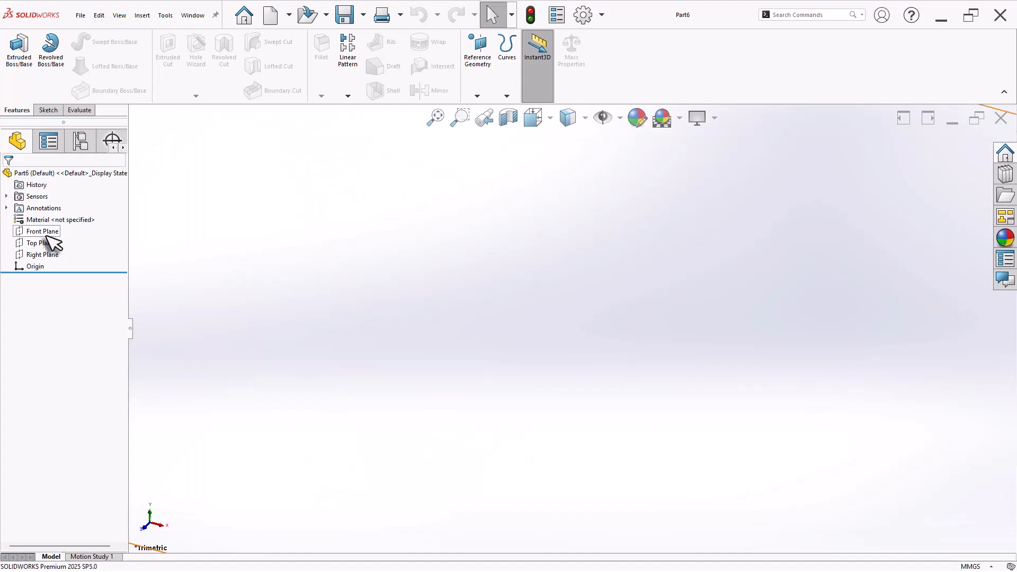
left_click(44, 233)
left_click(56, 220)
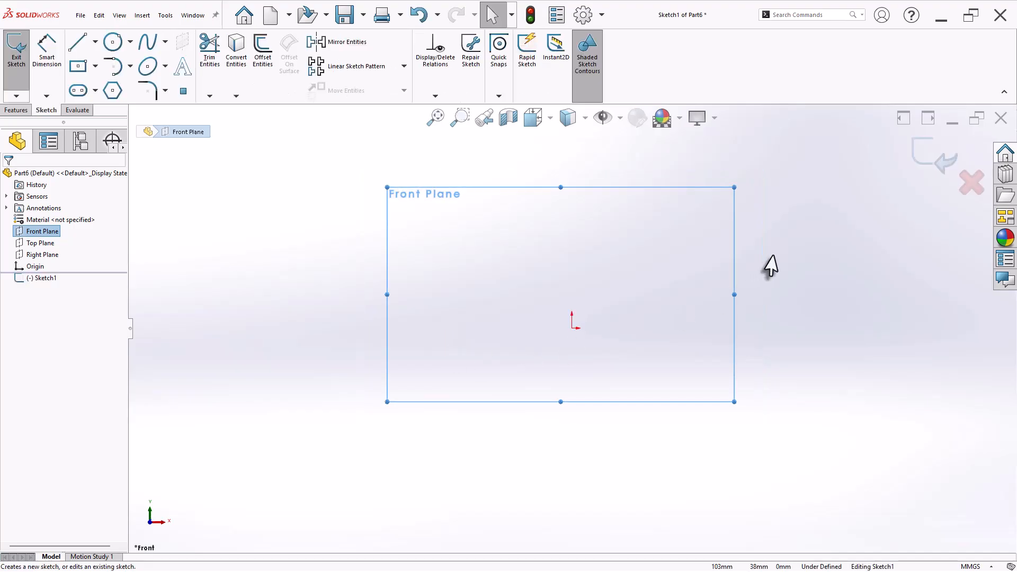
Step: Sketch a corner rectangle from the origin, 28 mm high and 26 mm wide
left_click(95, 66)
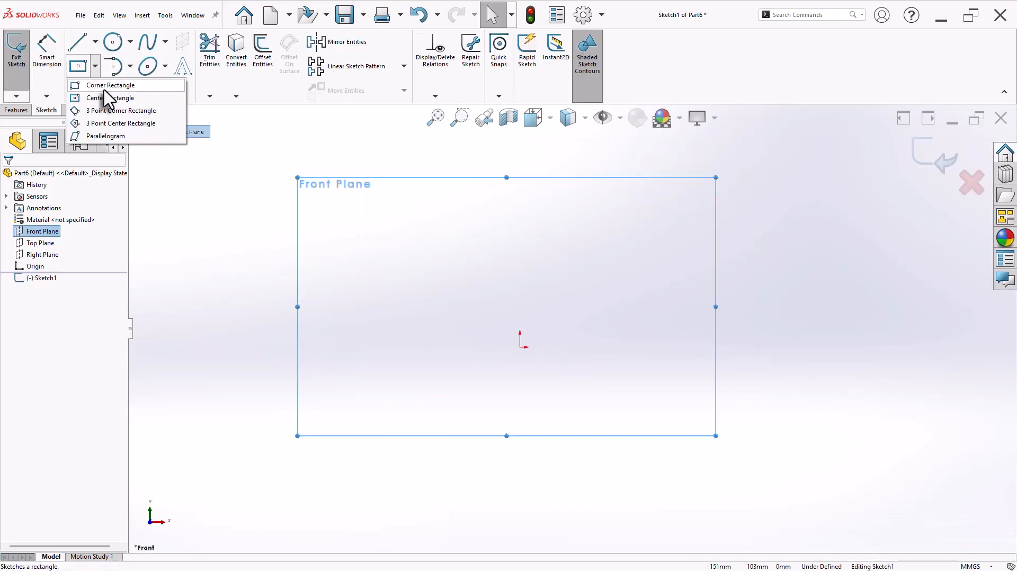
left_click(103, 83)
left_click(518, 347)
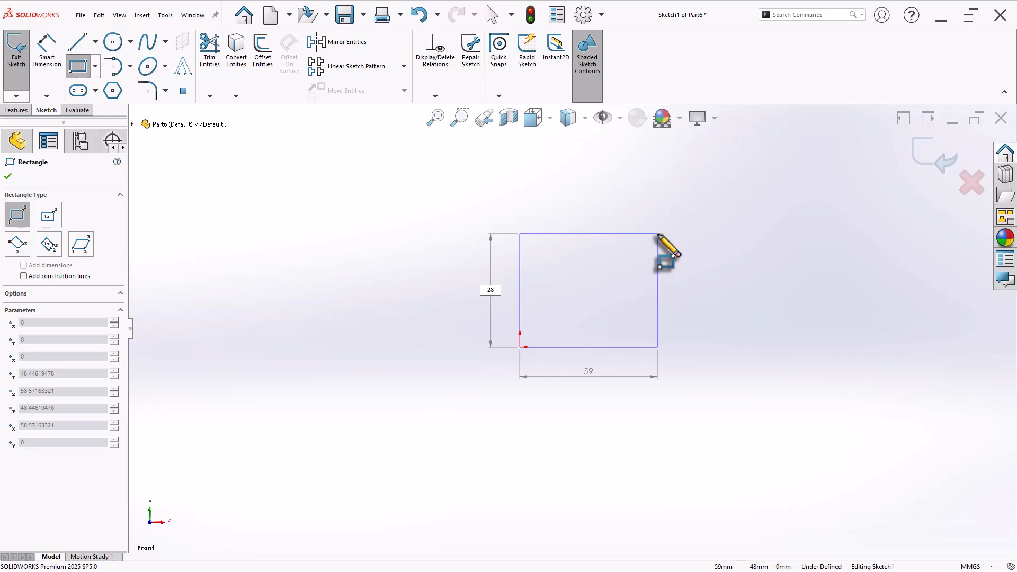
key("Return")
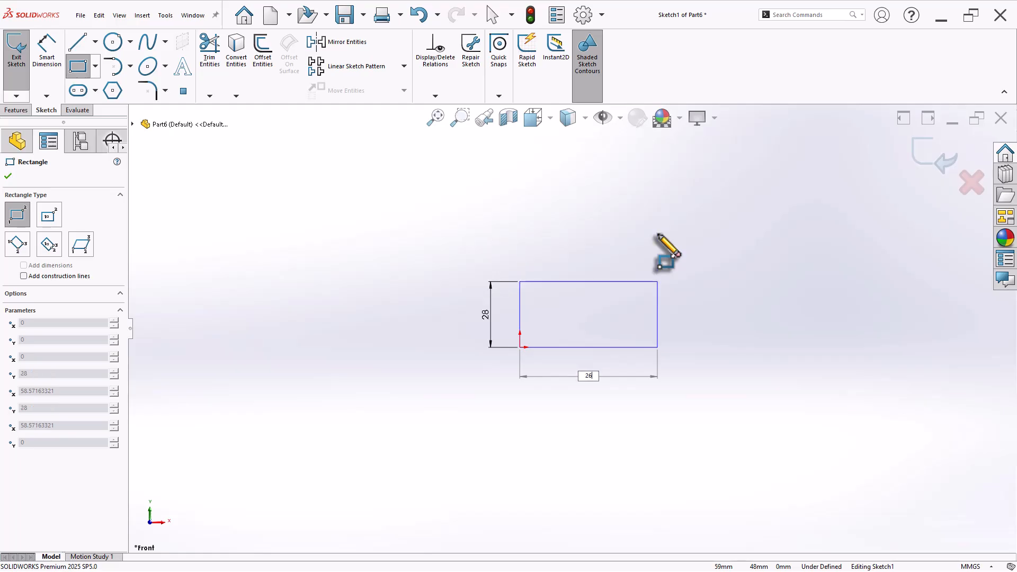
key("Return")
key("Escape")
key("f")
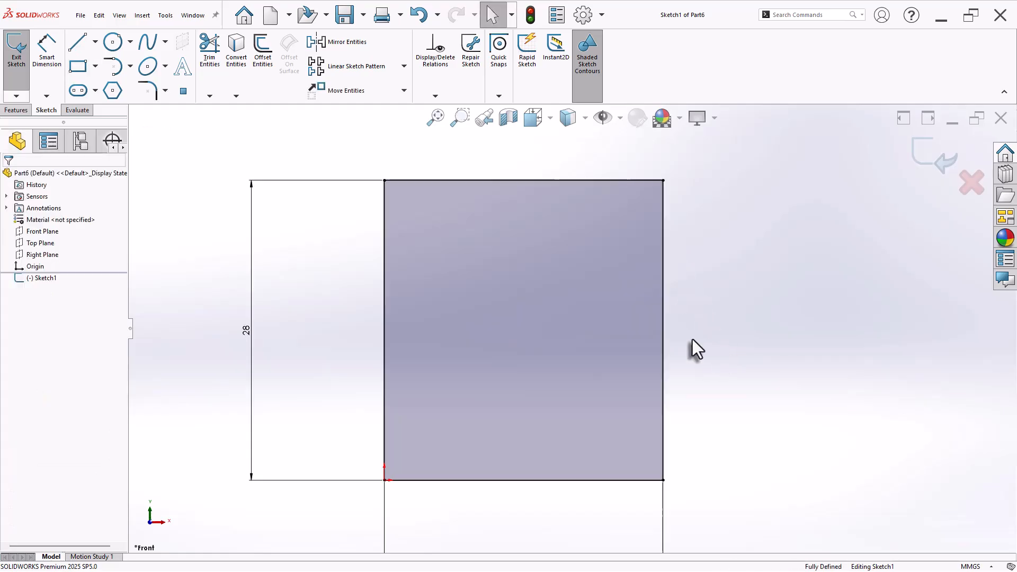
Step: Sketch a horizontal centerline about 12 mm long from the midpoint of the rectangle's left edge into the plate
left_click(95, 42)
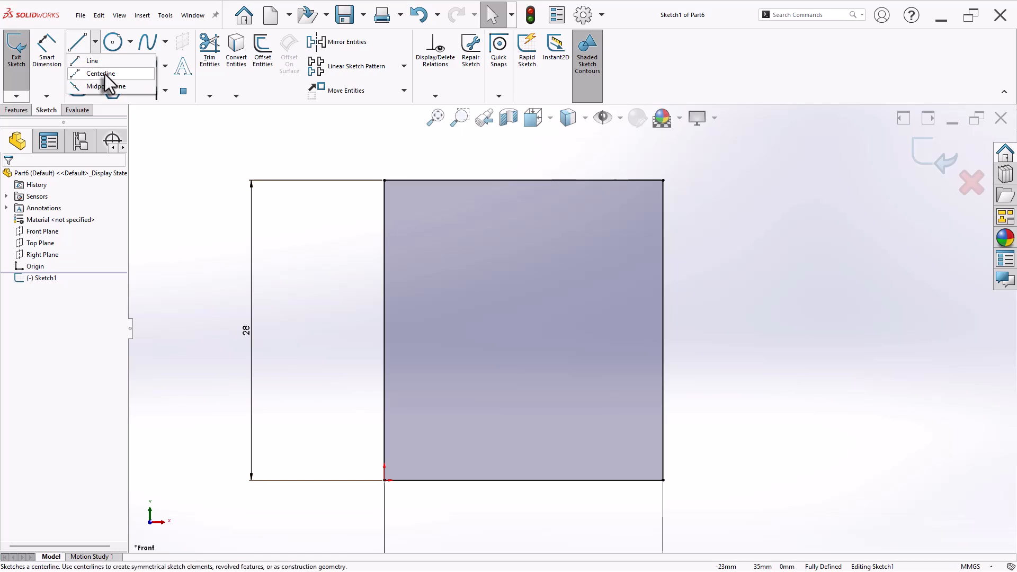
left_click(104, 74)
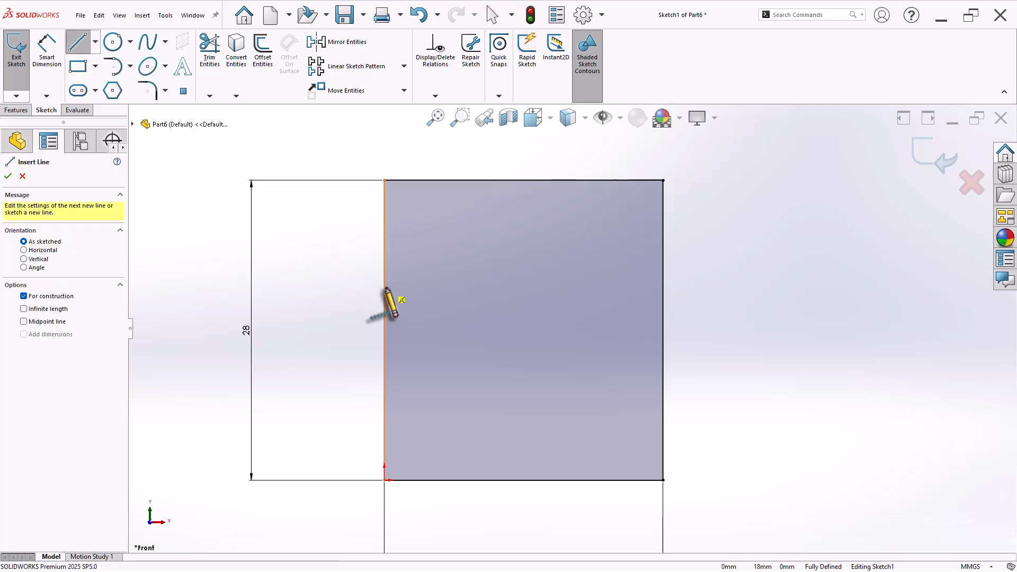
left_click(385, 330)
left_click(513, 330)
right_click(538, 313)
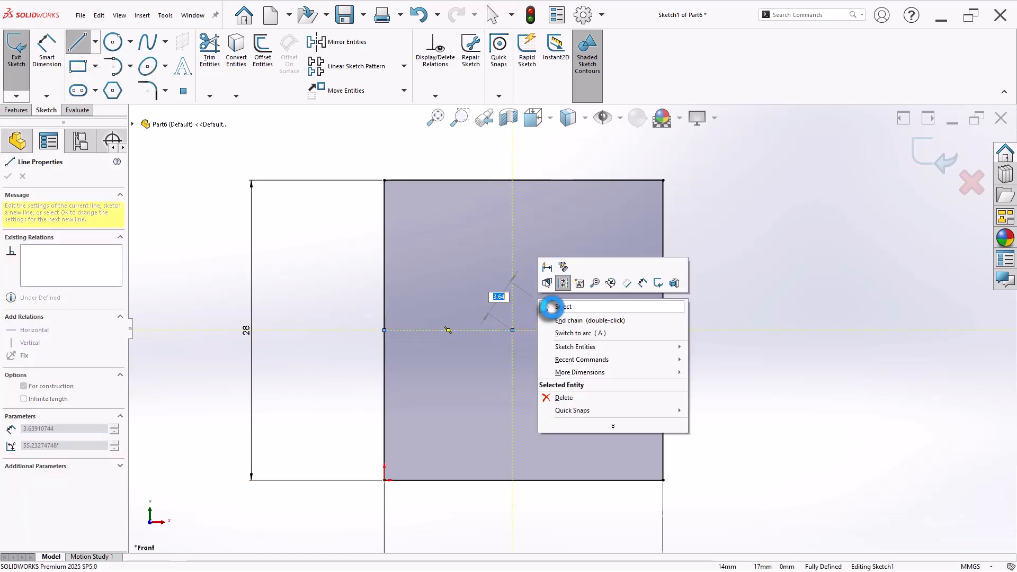
left_click(556, 318)
Step: Sketch a 3 mm diameter circle near the rectangle's upper-left corner
left_click(113, 41)
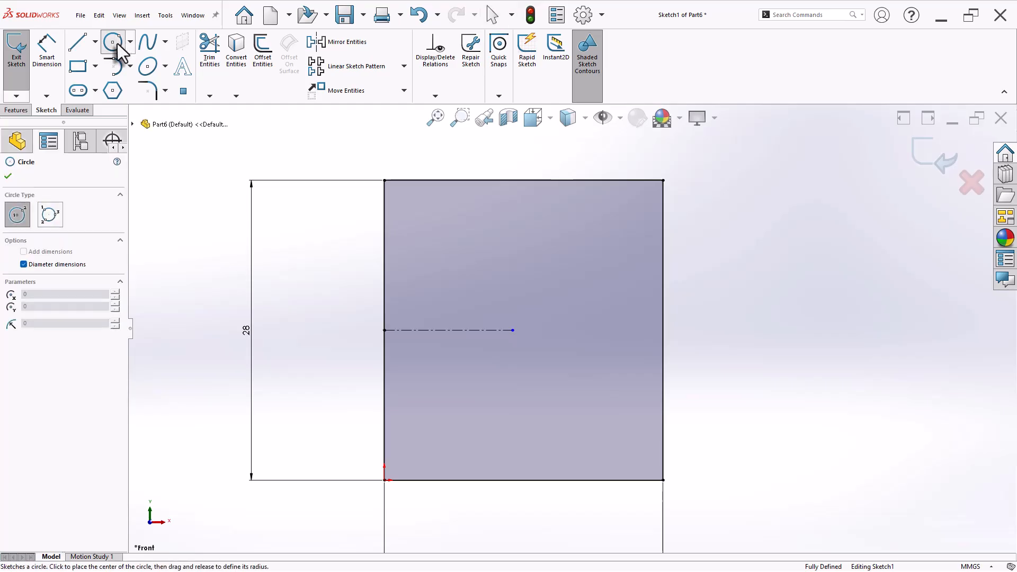
left_click(430, 214)
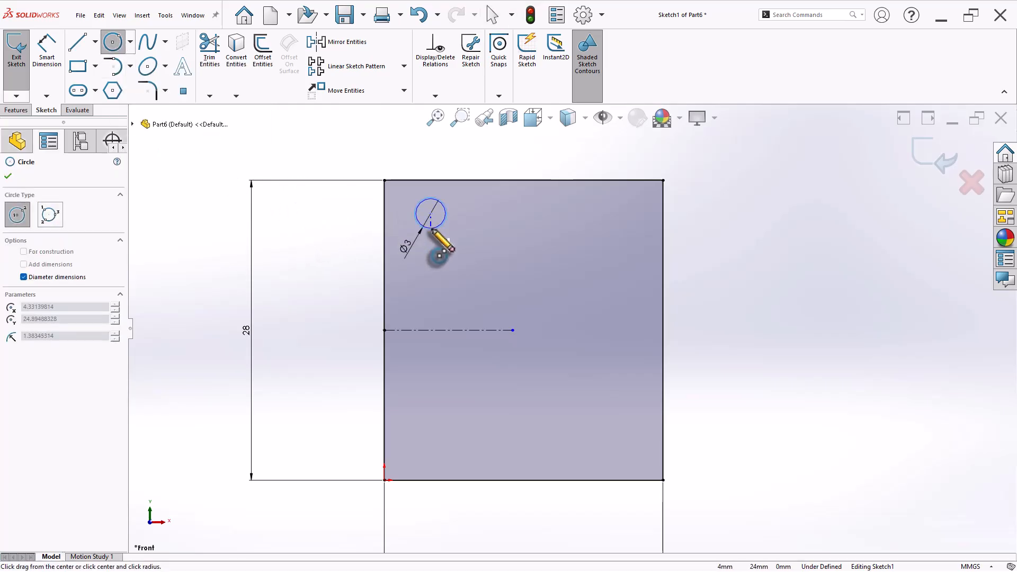
left_click(433, 229)
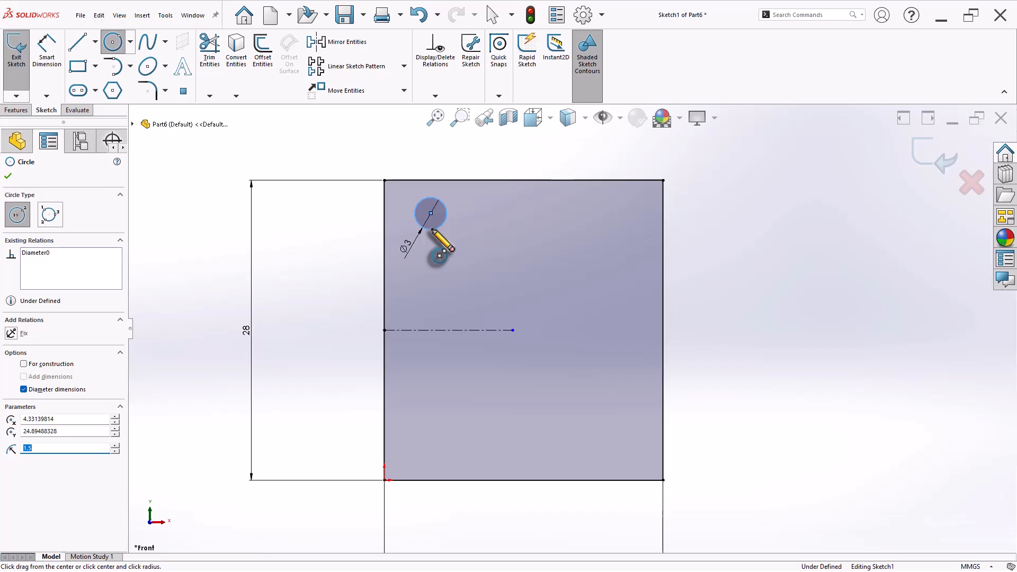
key("Escape")
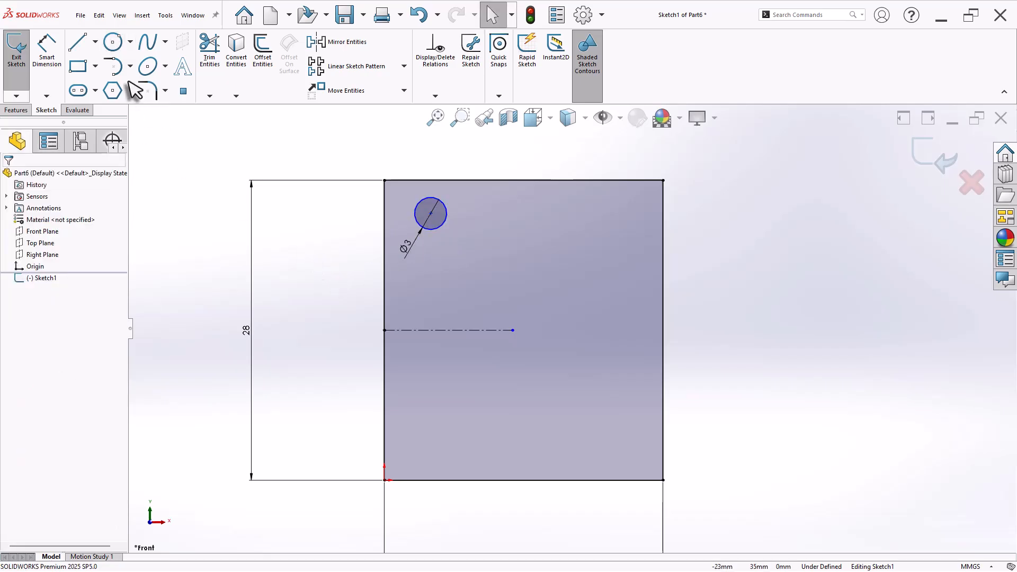
Step: Dimension the 3 mm circle's centre 5 mm from the rectangle's left edge and 5 mm from its upper edge
left_click(55, 55)
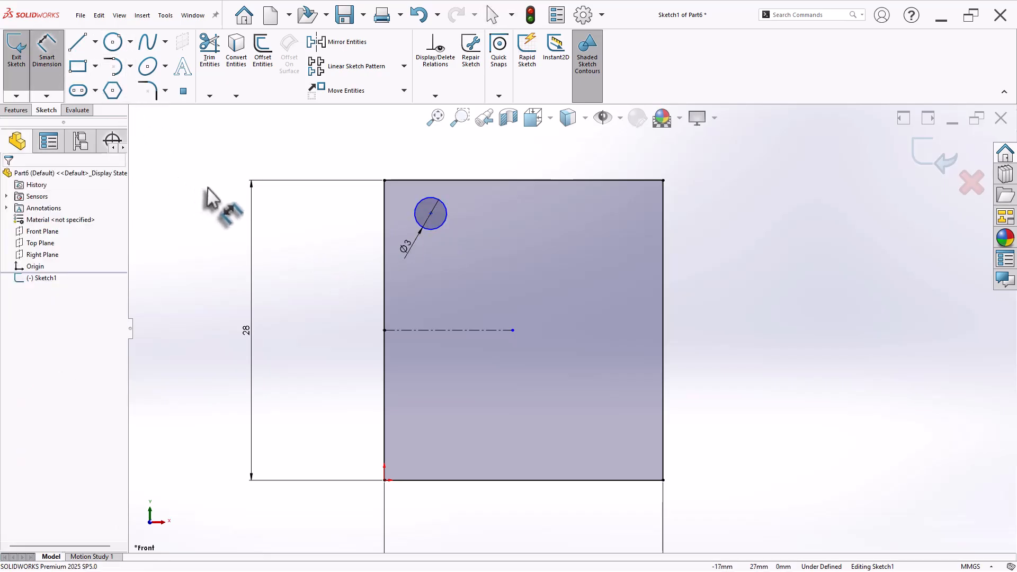
left_click(385, 221)
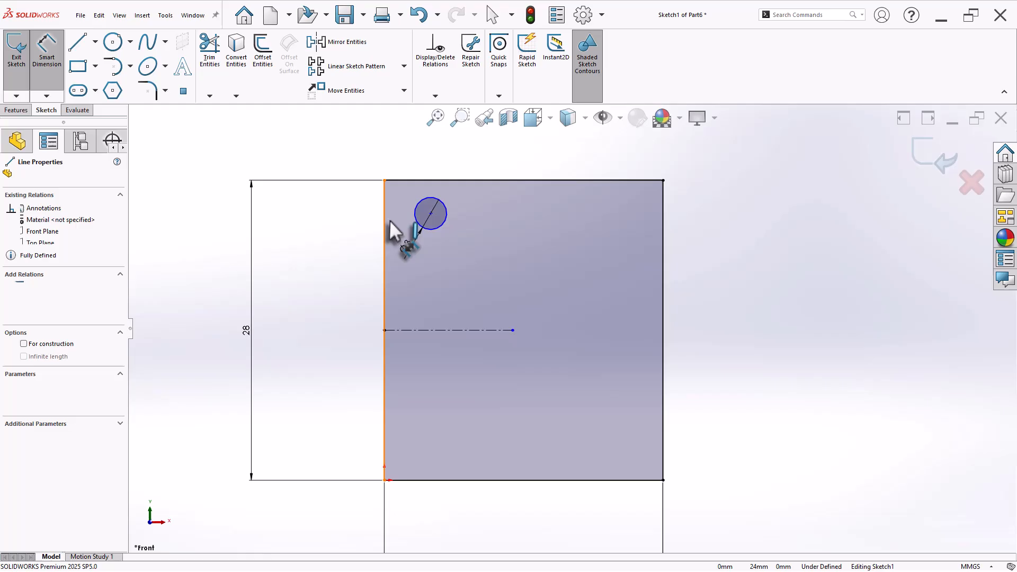
left_click(431, 213)
left_click(415, 163)
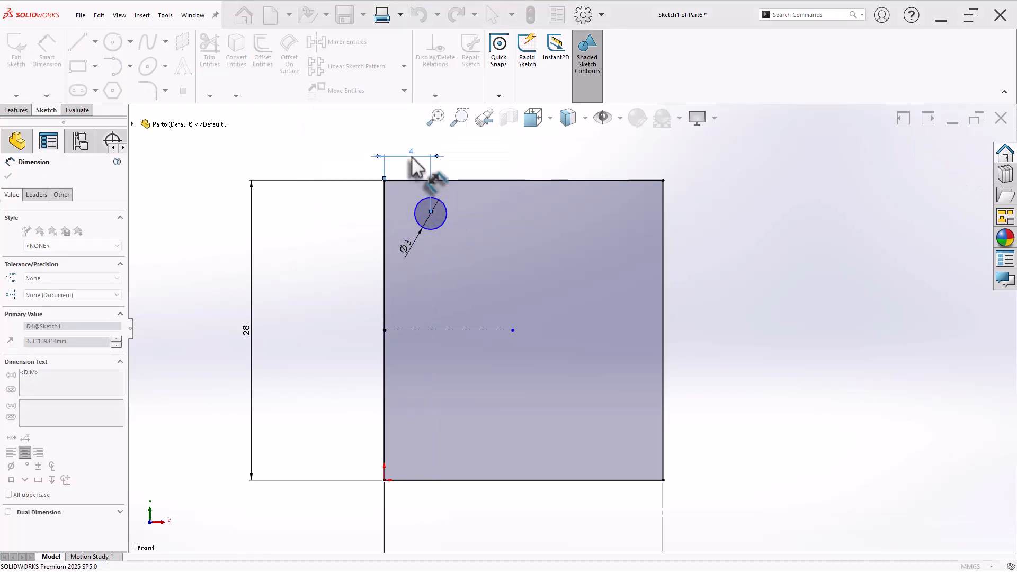
type("5")
key("Return")
left_click(416, 180)
left_click(436, 213)
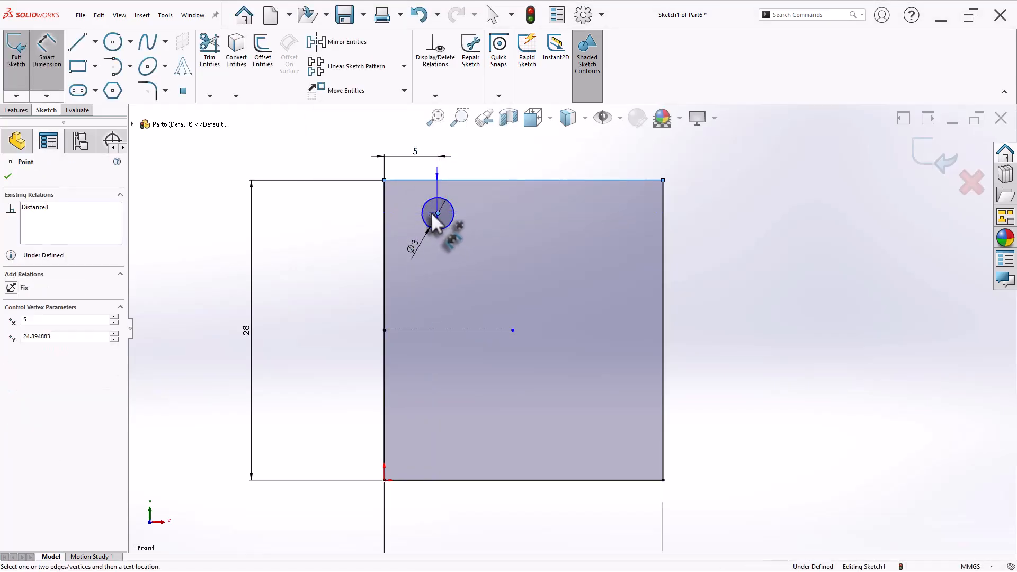
left_click(359, 206)
type("5")
key("Return")
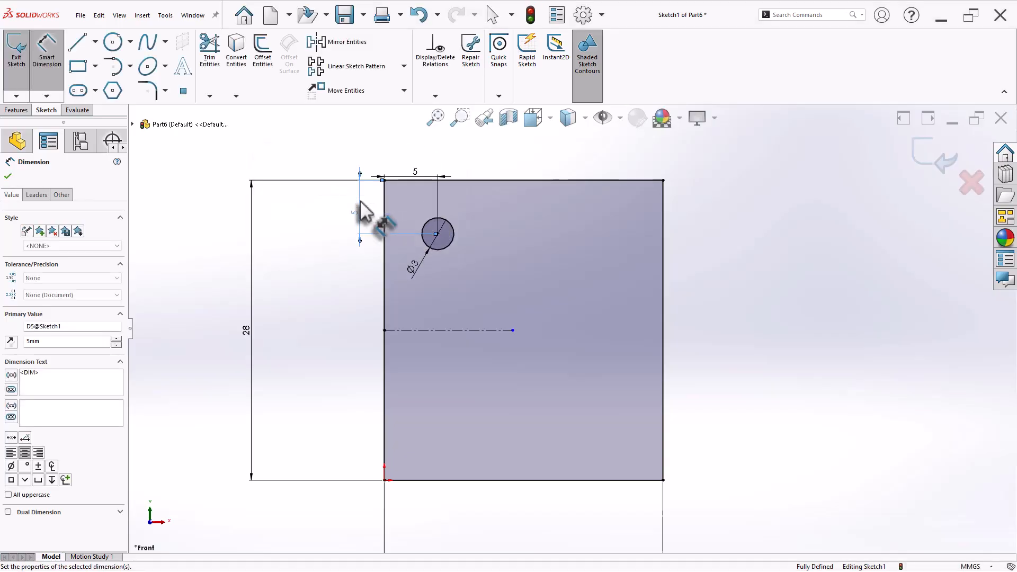
key("Escape")
Step: Sketch a second circle about 2.7 mm in diameter level with the first, about 17 mm from the plate's left edge
left_click(113, 41)
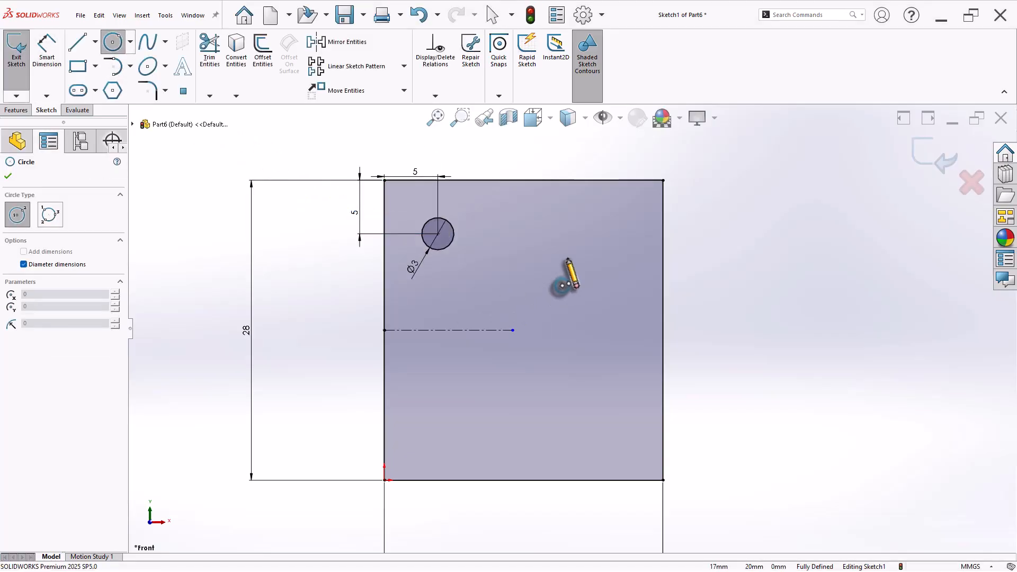
left_click(568, 234)
left_click(571, 248)
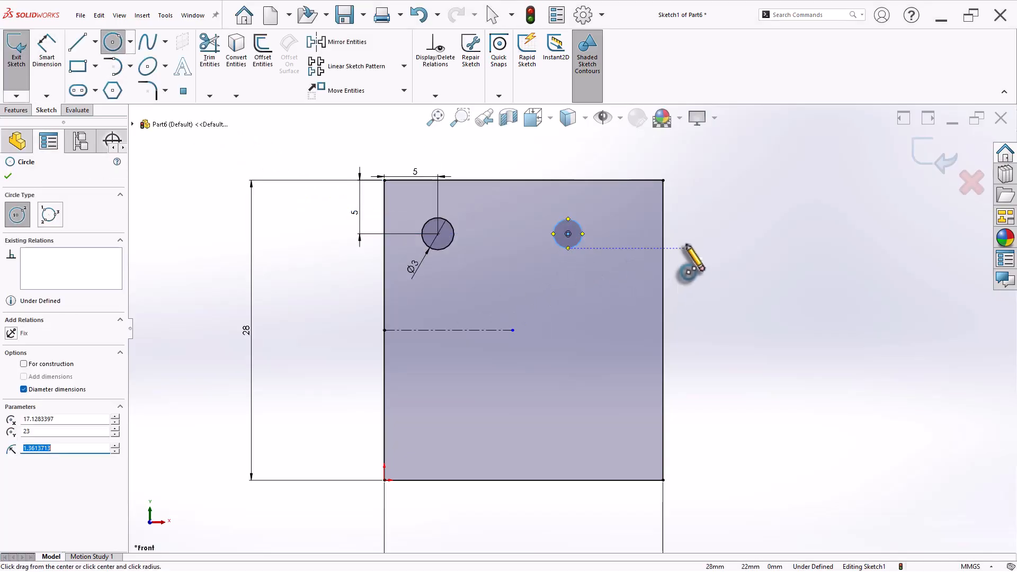
right_click(687, 247)
left_click(710, 253)
Step: Add an equal relation between the two upper circles
left_click(448, 245)
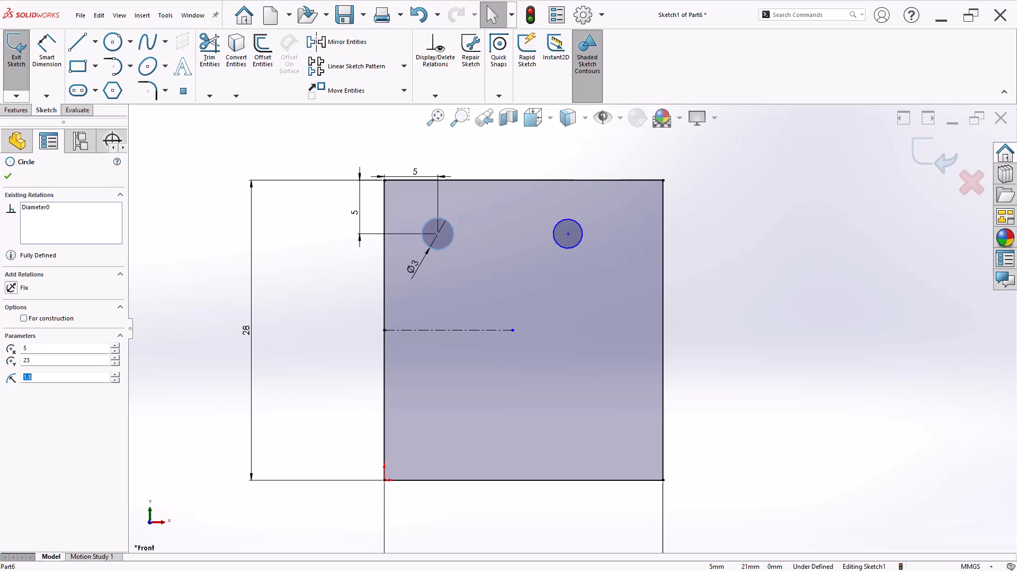
left_click(568, 249, "ctrl")
left_click(650, 202)
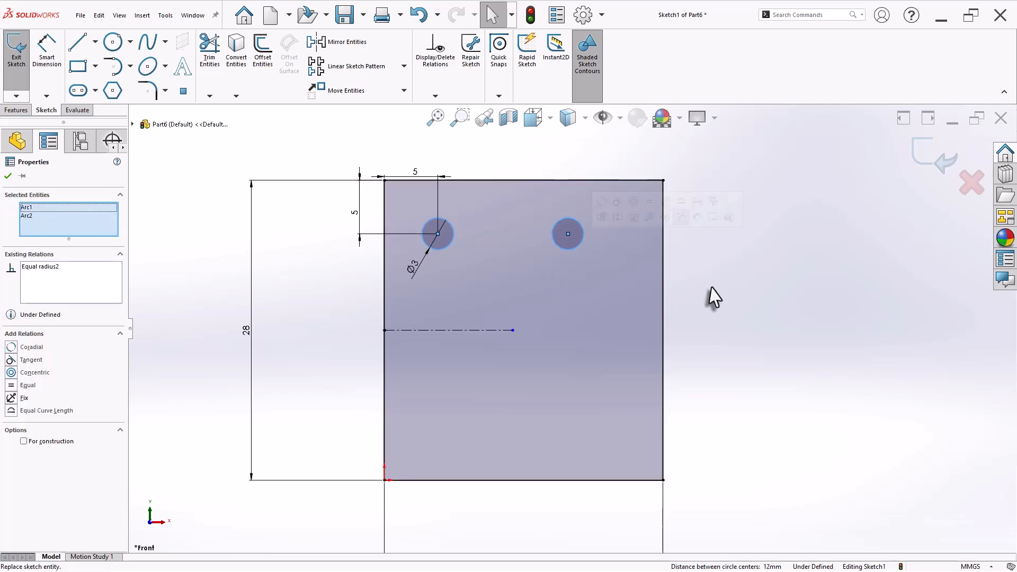
left_click(712, 289)
Step: Dimension the second circle's centre 17 mm from the rectangle's left edge
right_click_drag(286, 254, 295, 230)
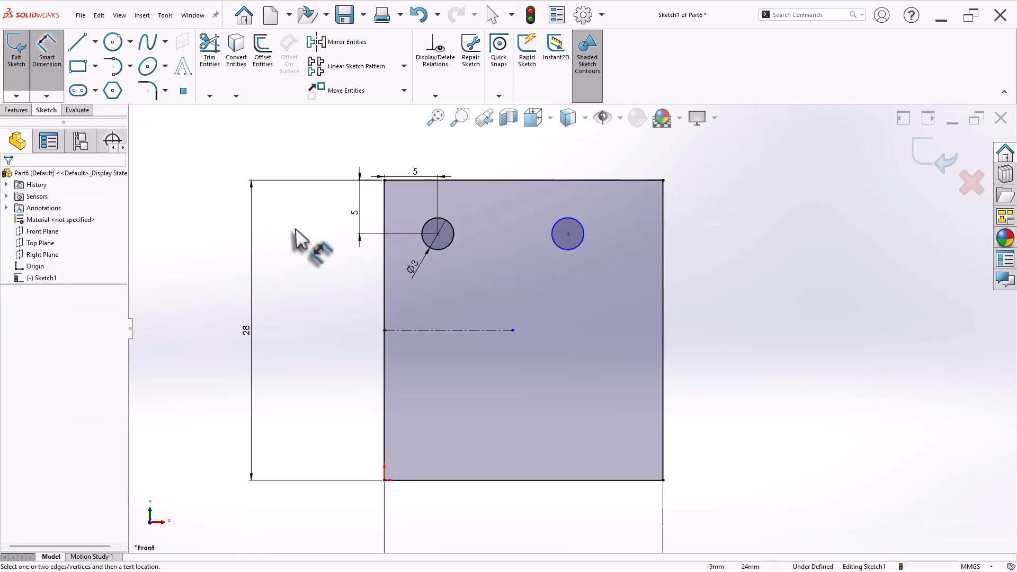
left_click(393, 273)
left_click(568, 233)
left_click(487, 164)
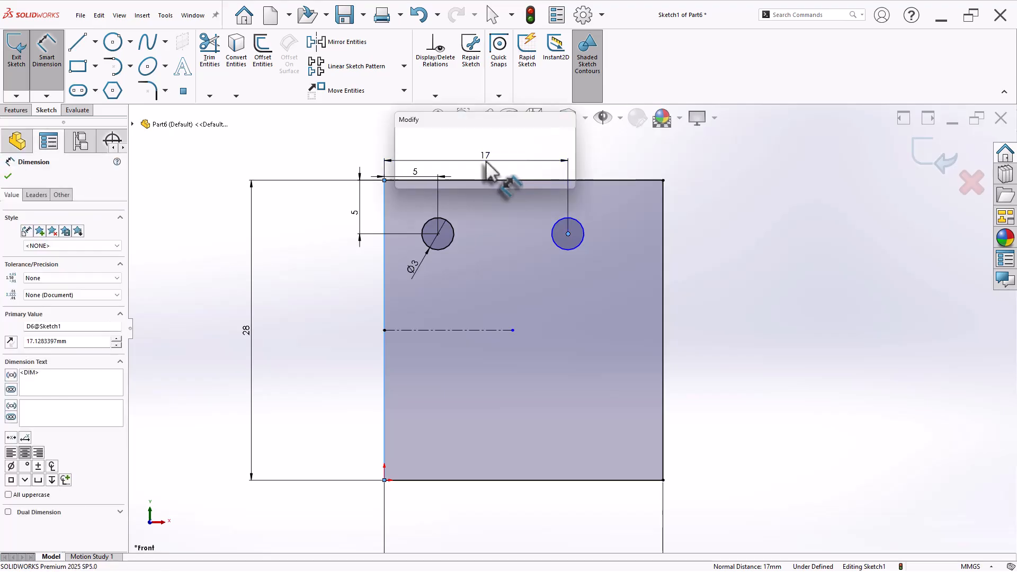
type("17")
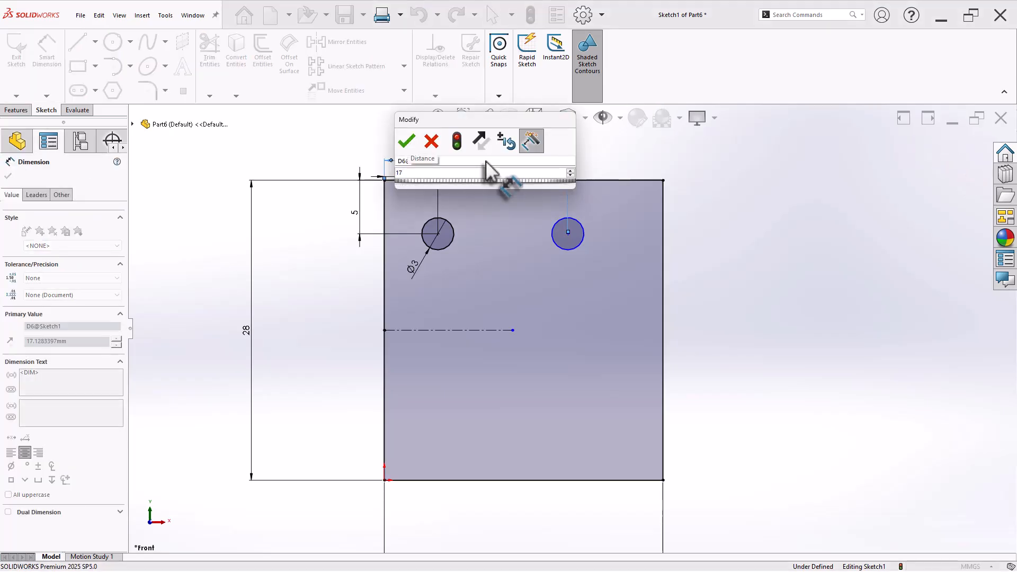
key("Return")
key("Escape")
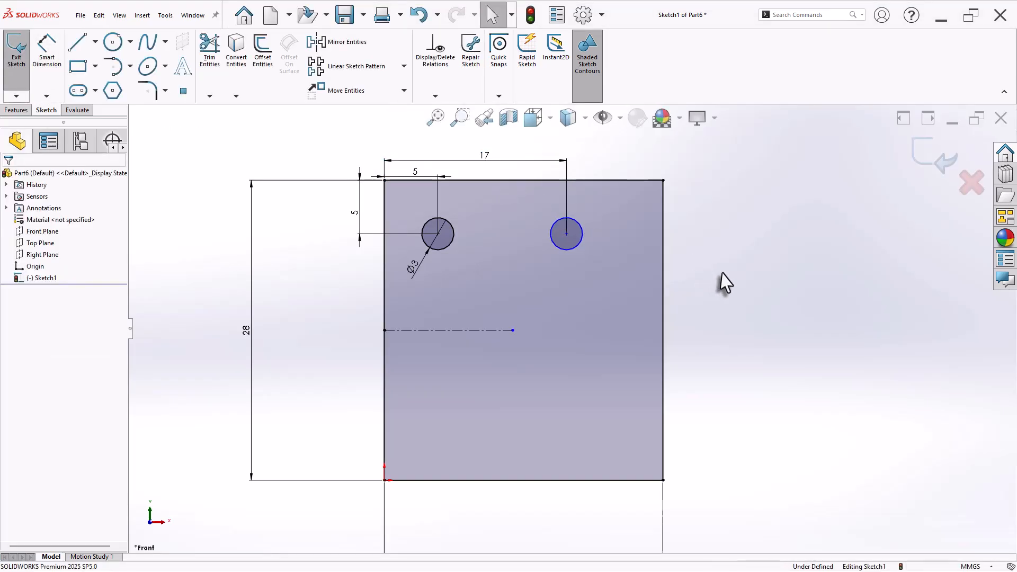
Step: Add a horizontal relation between the centres of the two upper circles
left_click(437, 233)
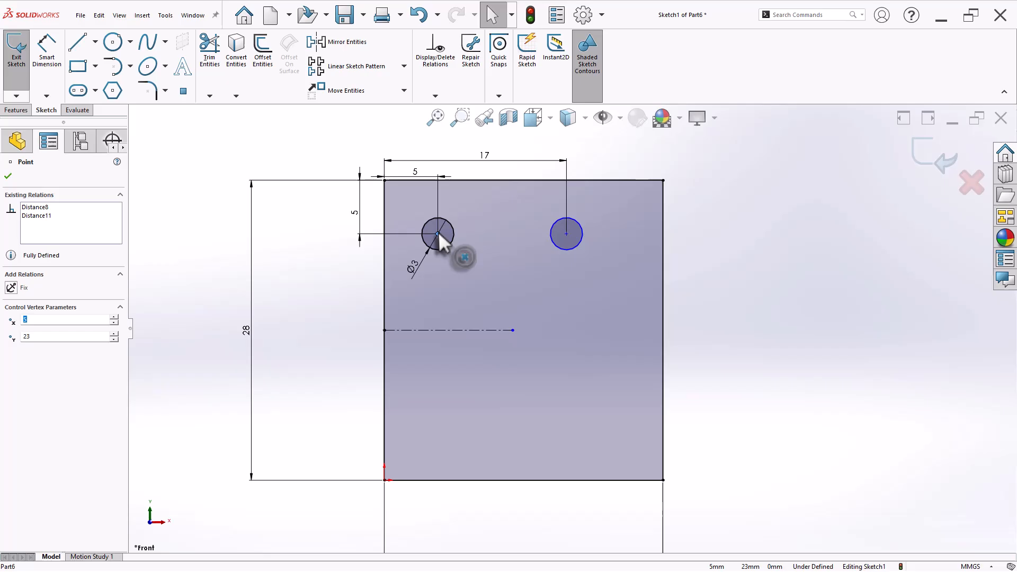
left_click(564, 232, "ctrl")
left_click(601, 200)
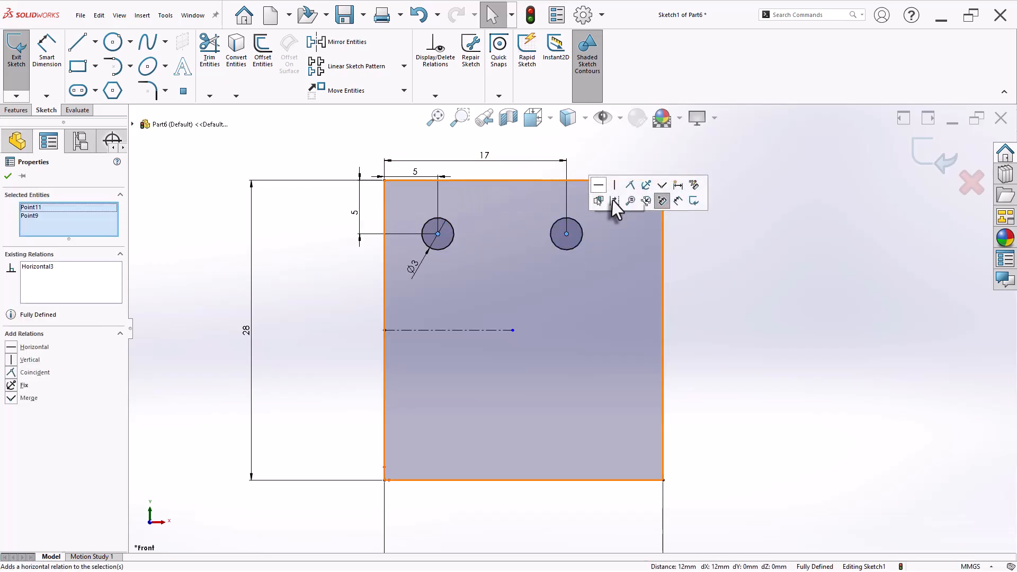
left_click(715, 302)
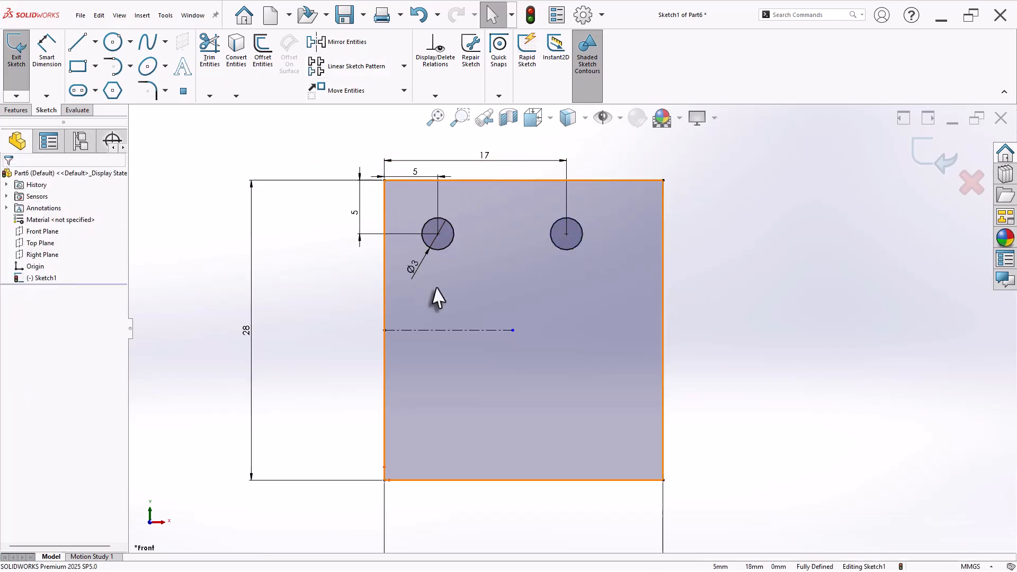
Step: Mirror the two upper circles about the horizontal centerline to the lower half of the plate
left_click(446, 248)
left_click(563, 250, "ctrl")
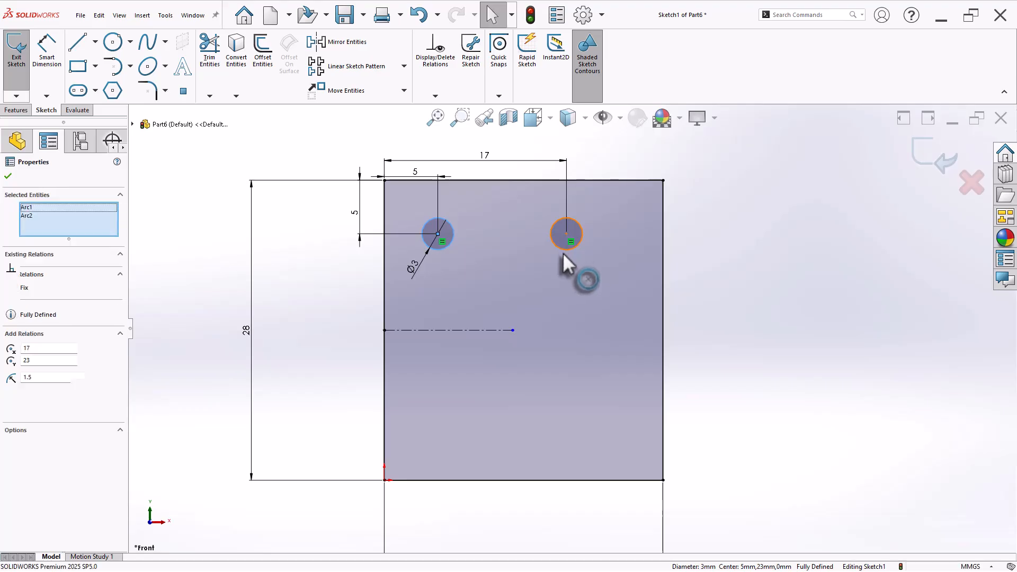
left_click(346, 42)
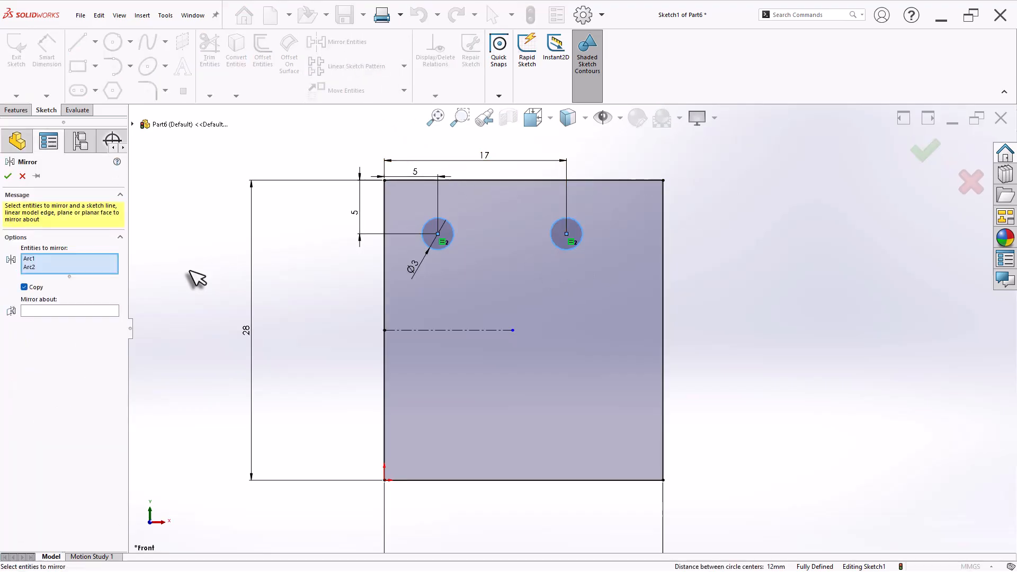
left_click(78, 313)
left_click(454, 329)
key("Return")
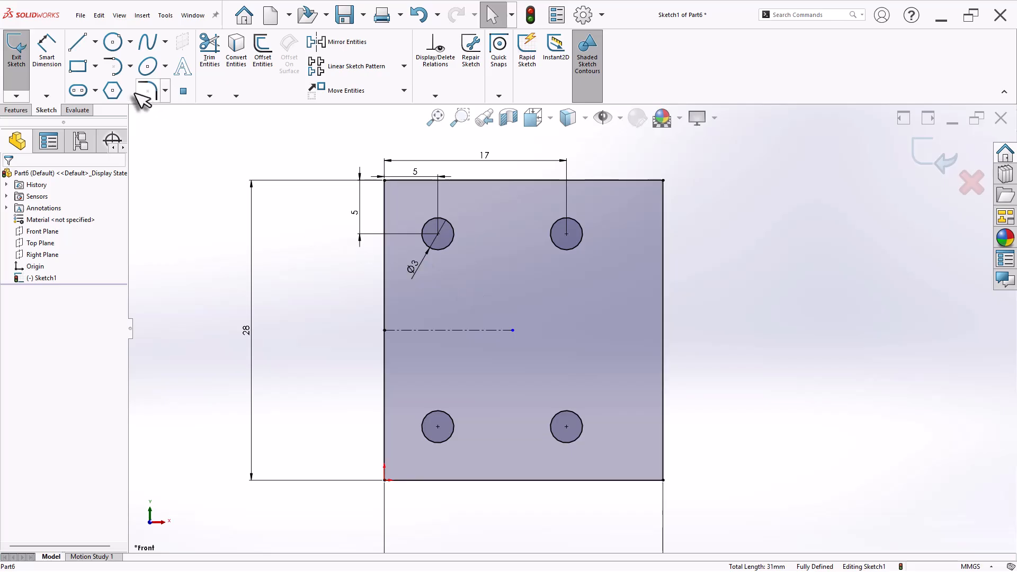
Step: Sketch a 7 mm diameter circle midway between the two right-hand holes, in line with the centerline
left_click(112, 41)
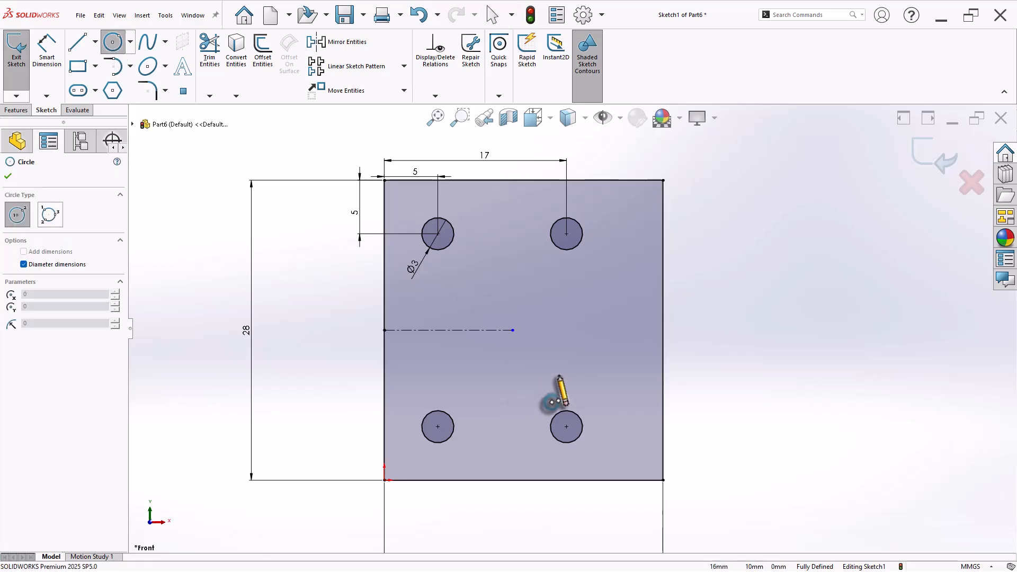
left_click(566, 331)
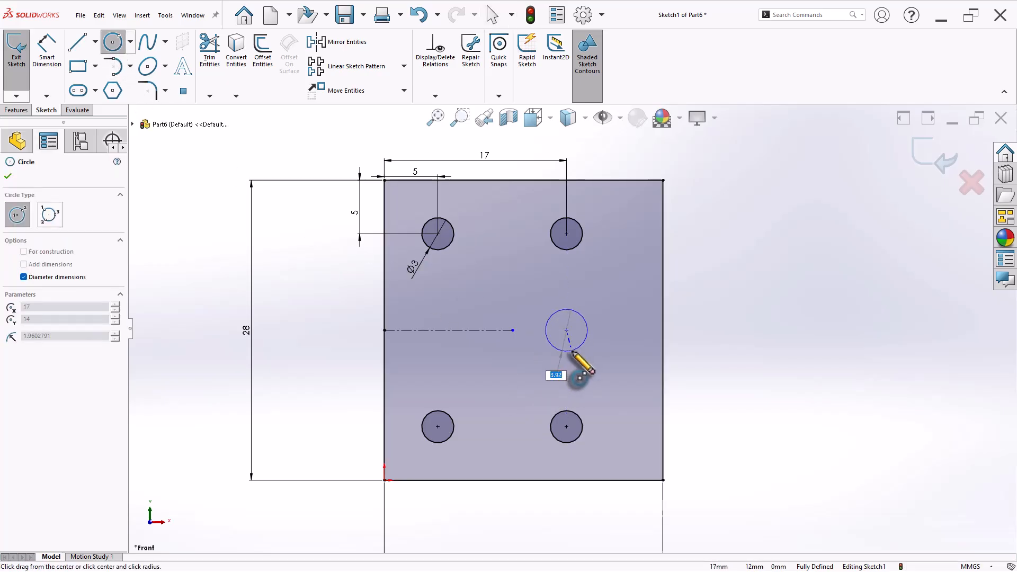
key("Return")
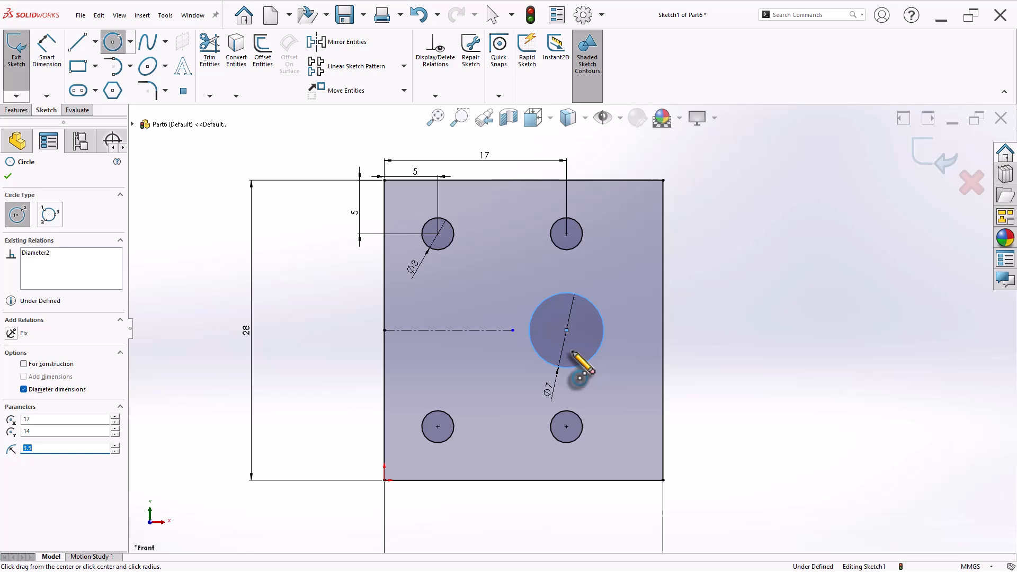
key("Escape")
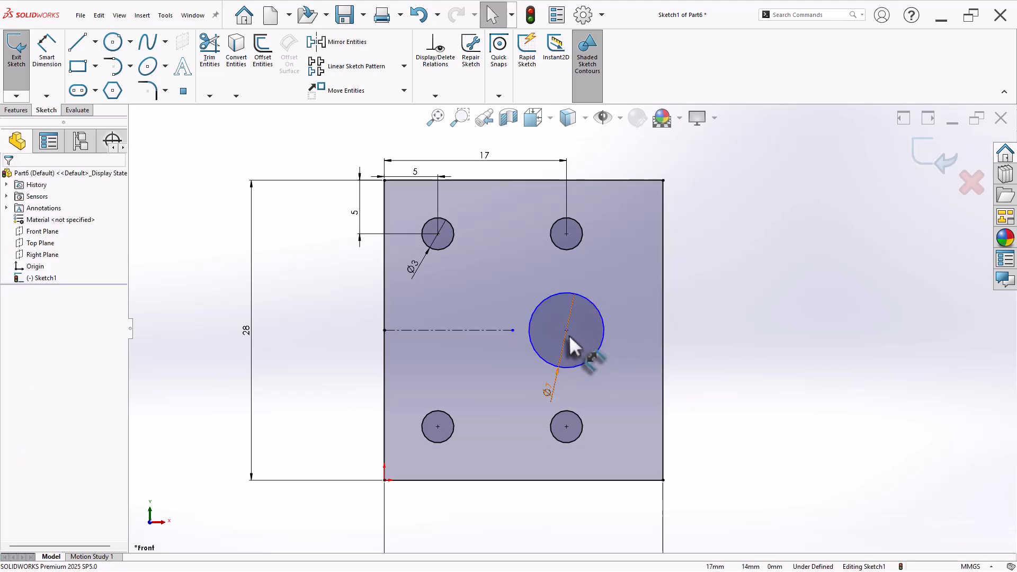
Step: Constrain the 7 mm circle's centre vertically to the upper-right hole's centre and coincident with the centerline
left_click(566, 233)
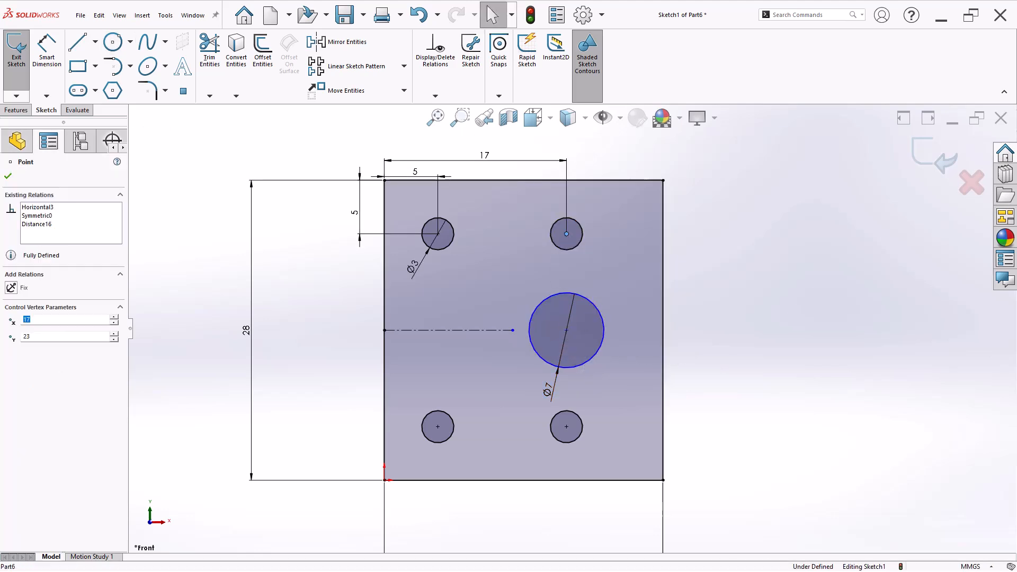
left_click(567, 331, "ctrl")
left_click(618, 287)
left_click(701, 385)
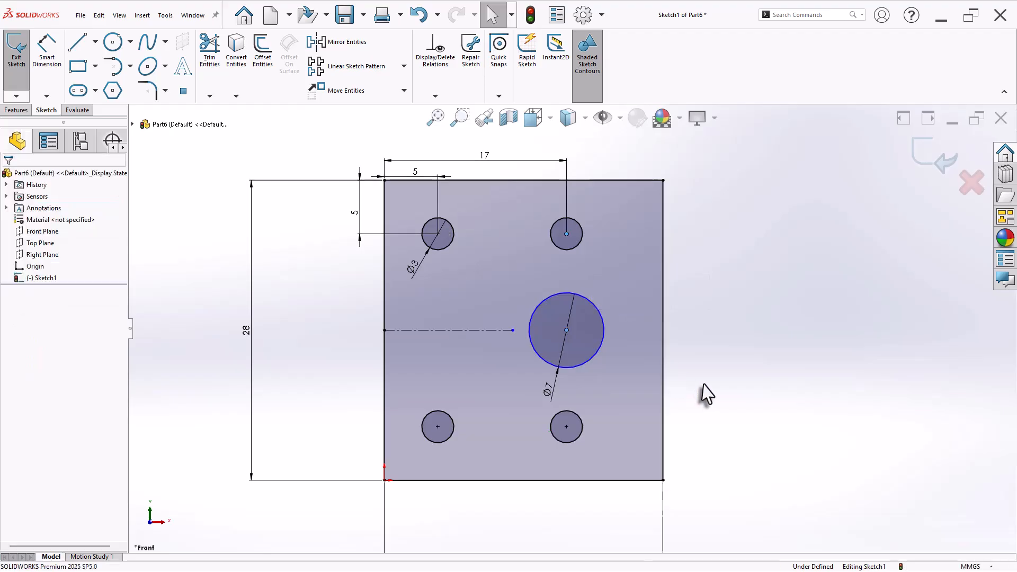
left_click(472, 330)
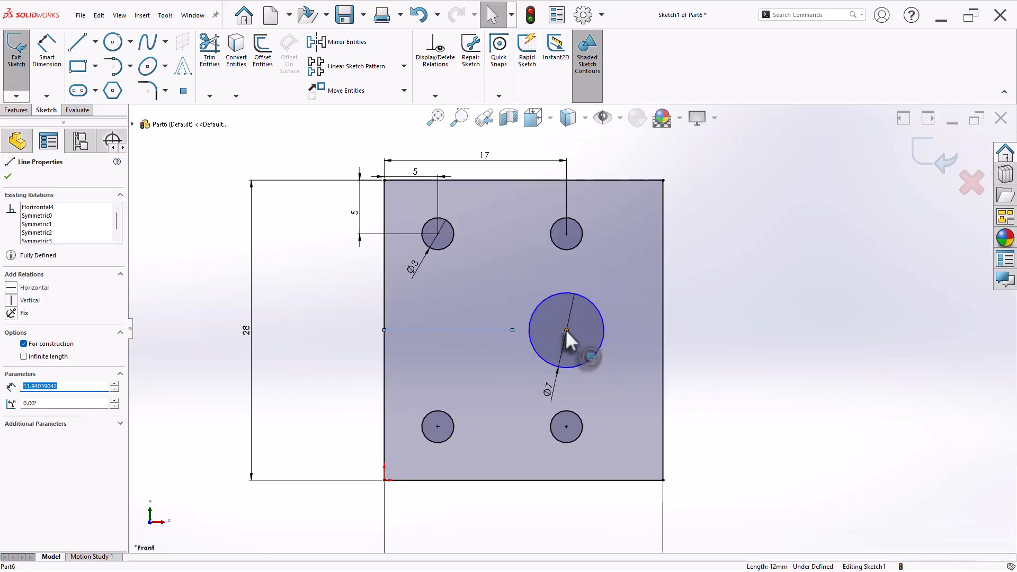
left_click(566, 329, "ctrl")
left_click(617, 284)
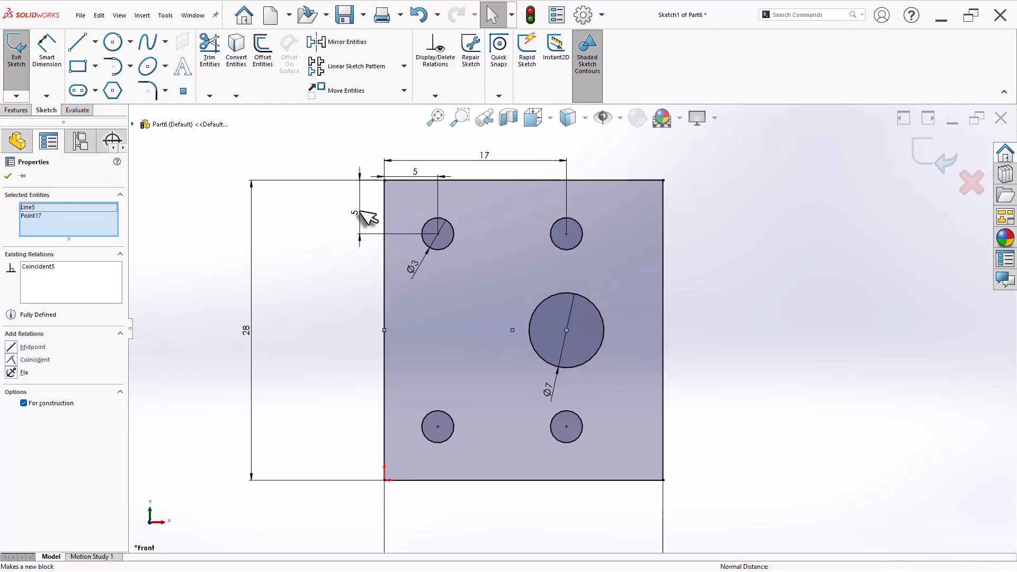
left_click(352, 215)
Step: Sketch a 12 mm diameter circle outside the plate's right edge, level with the 7 mm circle
left_click(115, 43)
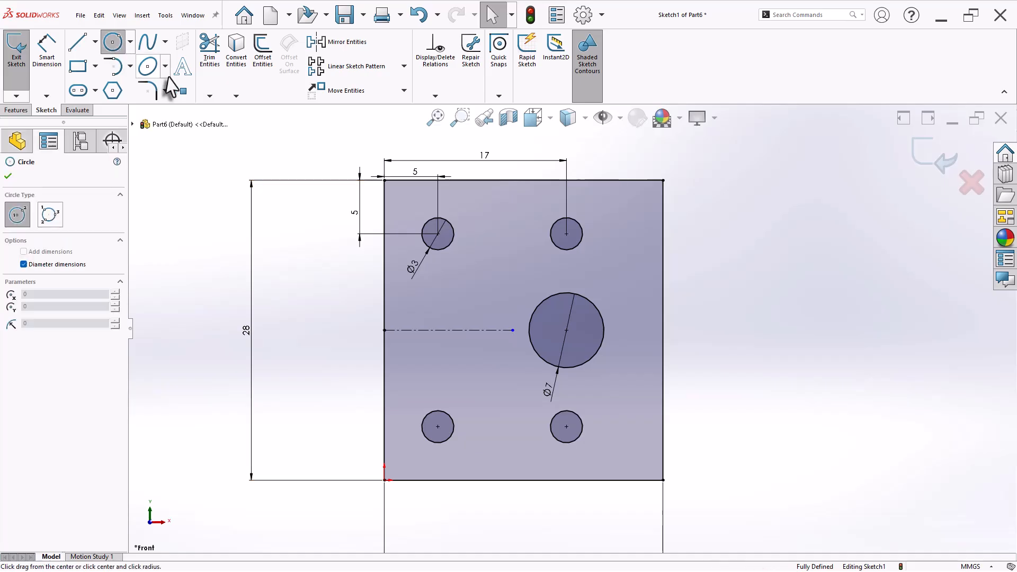
left_click(773, 330)
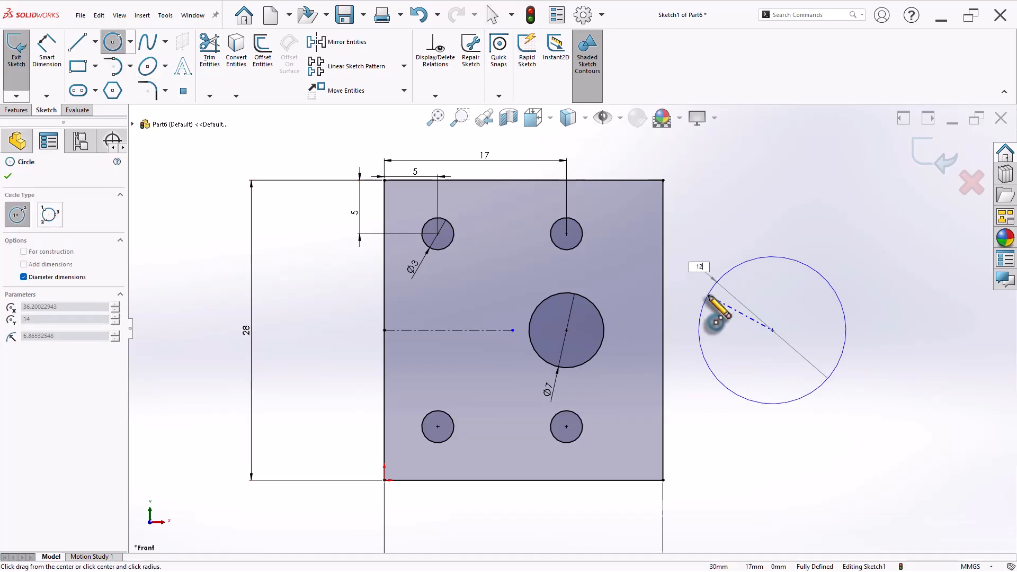
type("12")
key("Return")
key("Escape")
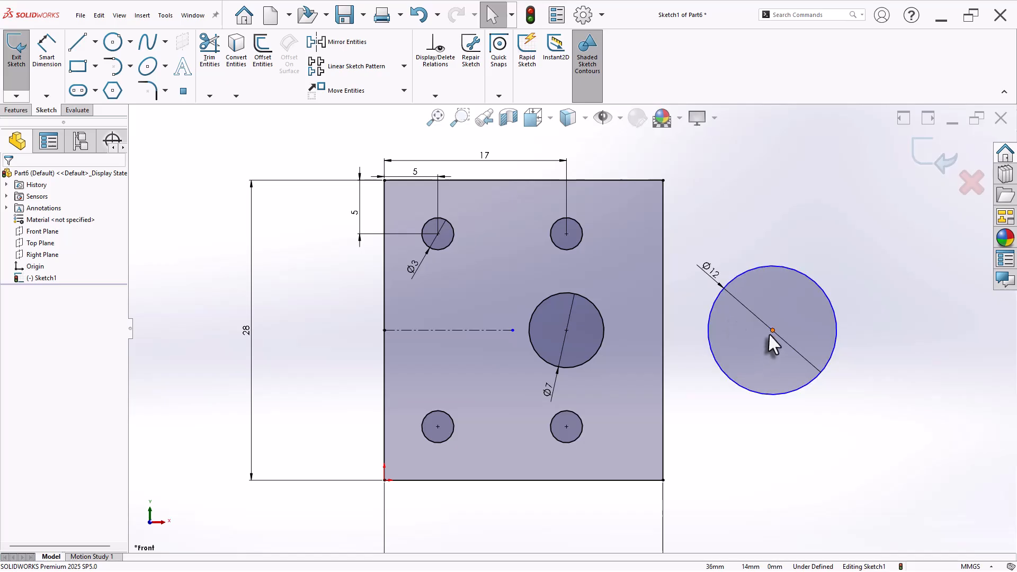
Step: Move the 12 mm circle to overlap the plate's right edge and make its centre horizontal with the 7 mm circle's centre
left_click_drag(772, 330, 709, 329)
left_click(566, 330)
left_click(709, 330, "ctrl")
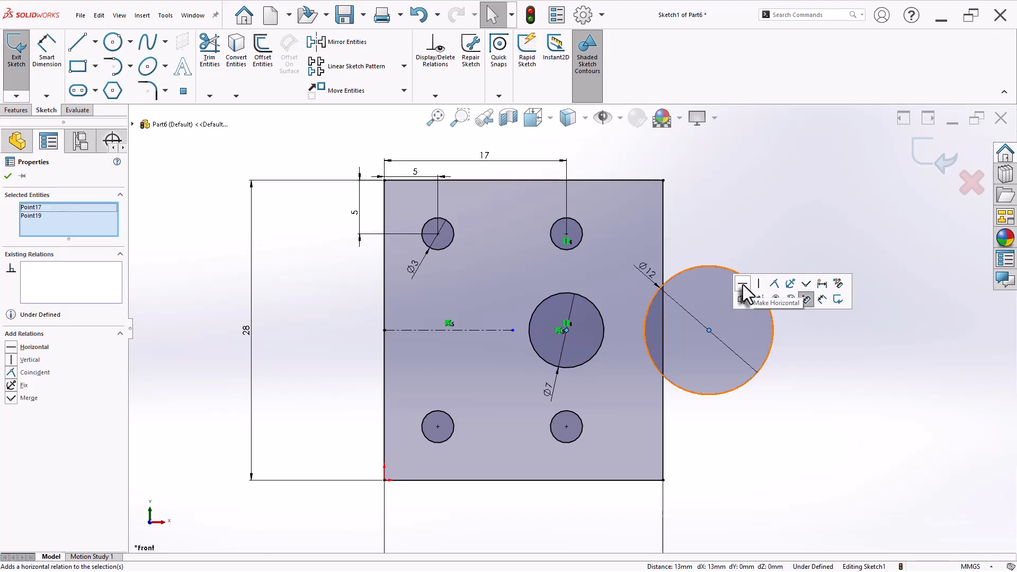
left_click(743, 284)
left_click(799, 390)
Step: Dimension the gap between the facing edges of the 7 mm and 12 mm circles as 3 mm
right_click_drag(807, 477, 858, 404)
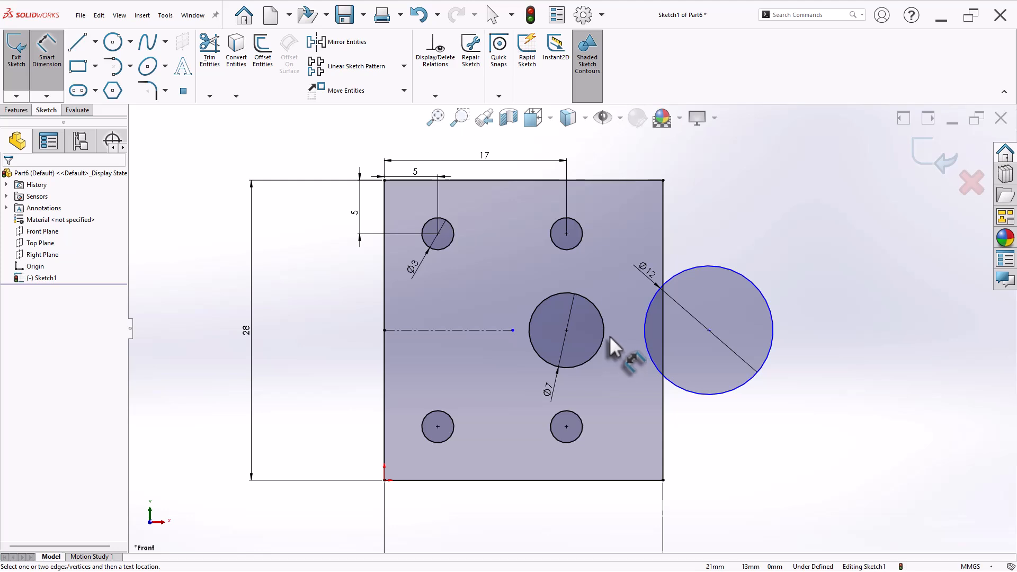
left_click(645, 340)
left_click(620, 237)
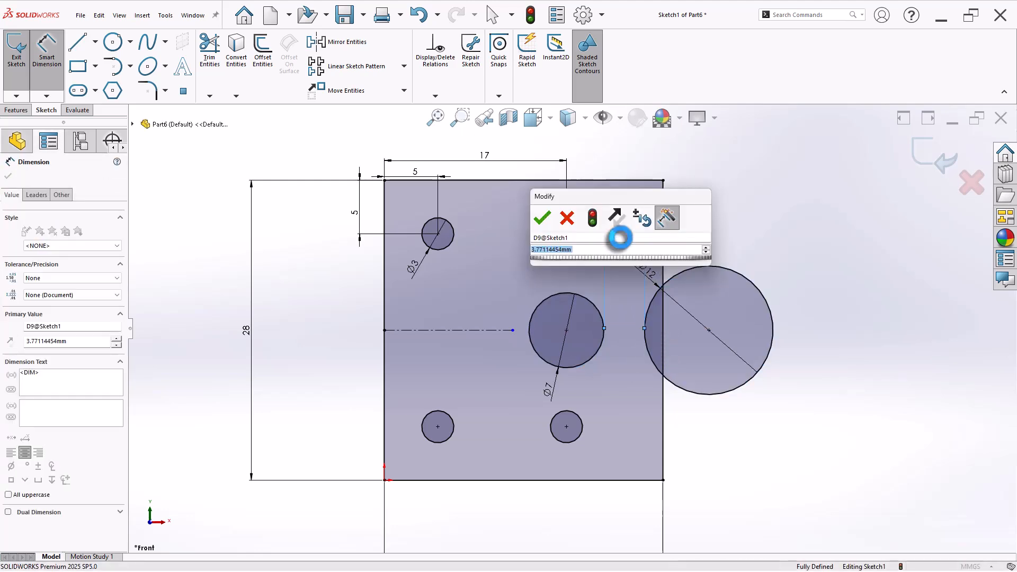
type("3")
key("Return")
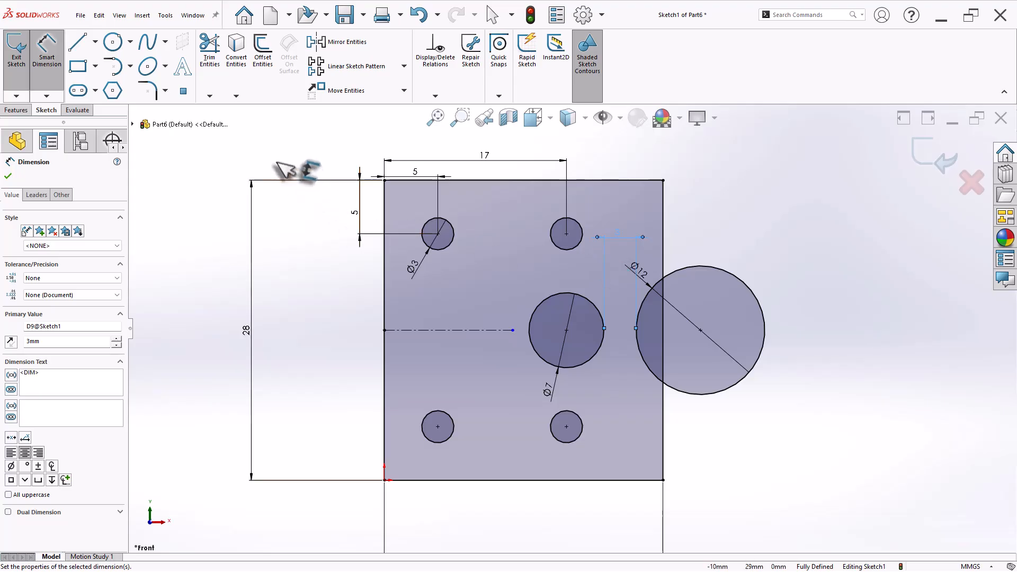
Step: Trim the 12 mm circle outside the plate and the right edge segment inside it to form an arc notch
left_click(210, 50)
left_click_drag(747, 235, 725, 286)
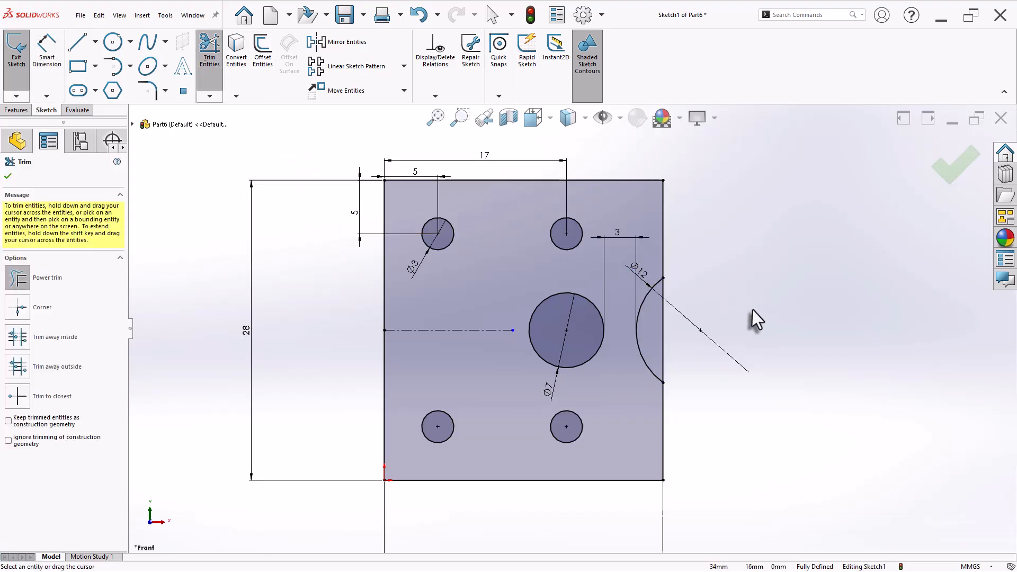
left_click_drag(666, 354, 661, 348)
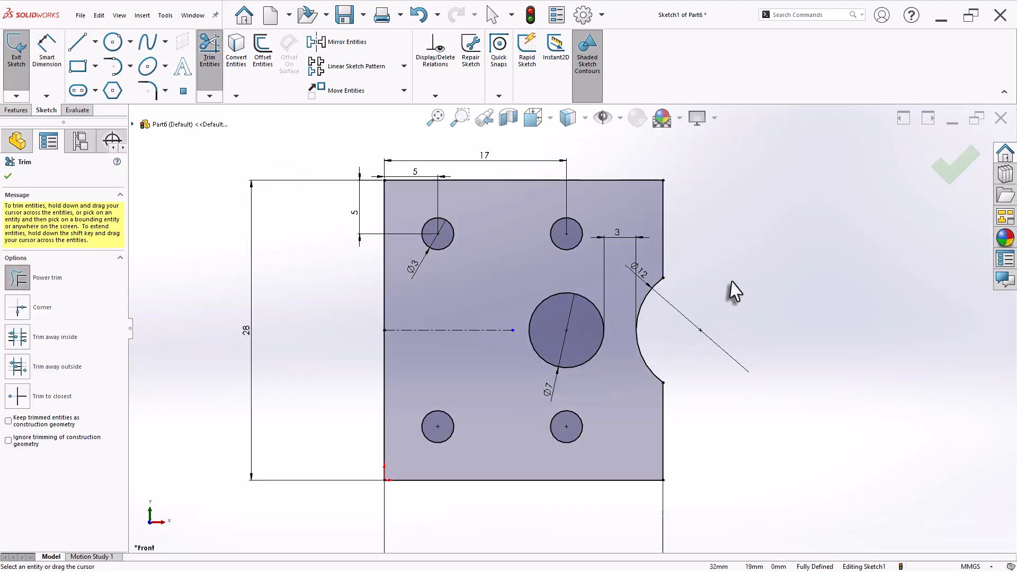
left_click(8, 176)
Step: Extrude the plate sketch as a blind boss 2 mm deep
left_click(16, 109)
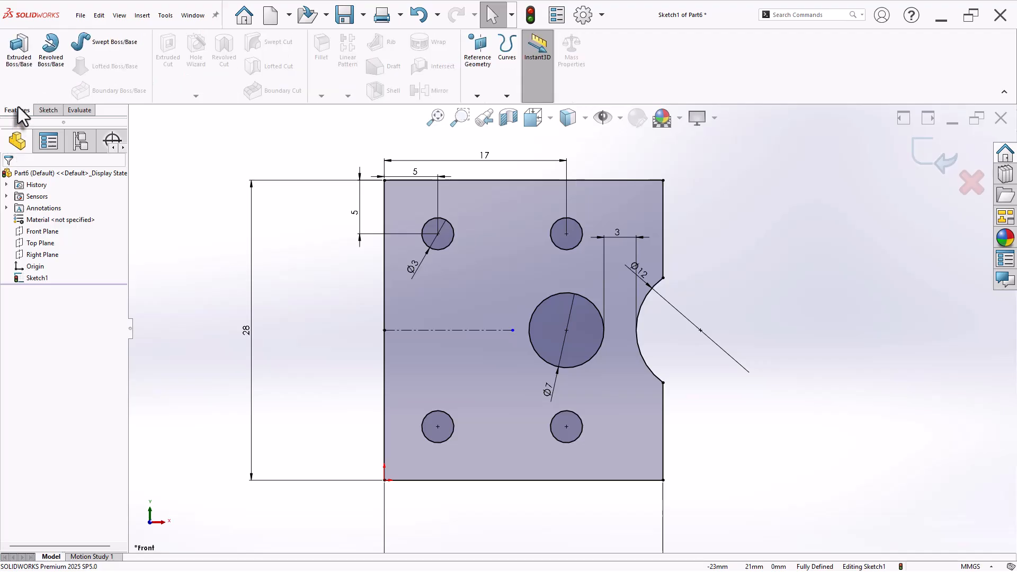
left_click(19, 51)
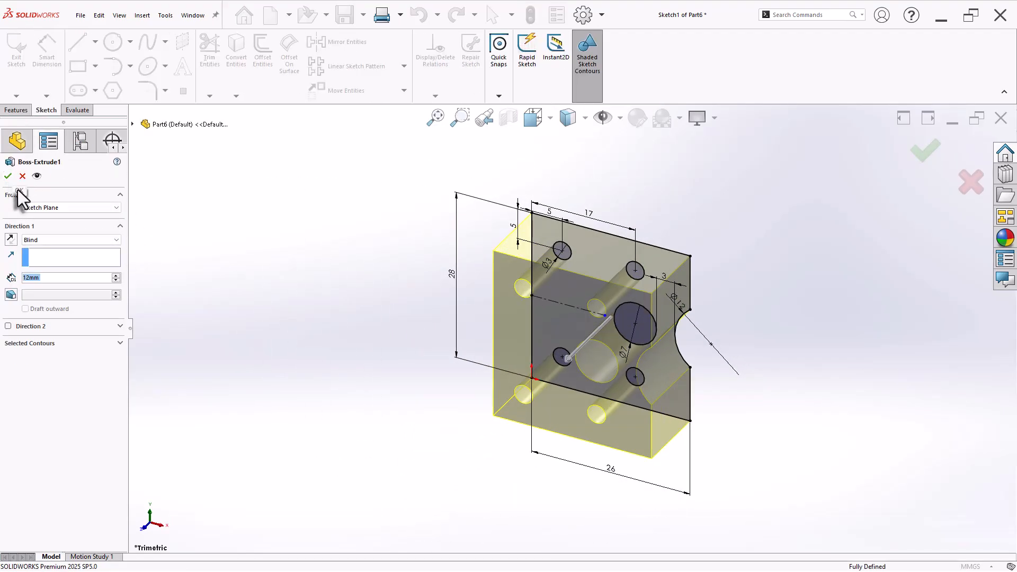
type("2")
key("Return")
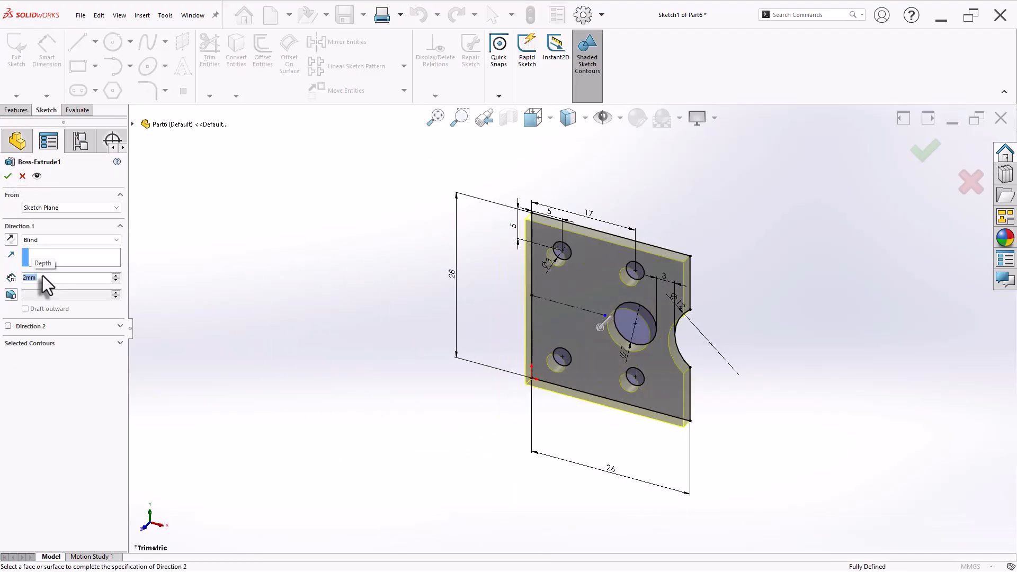
left_click(8, 176)
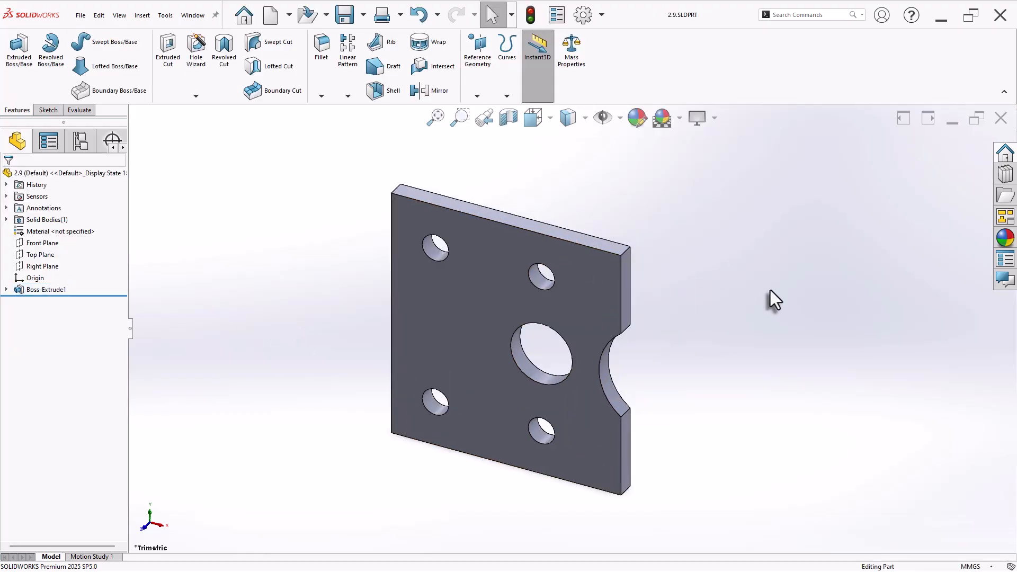
Step: Check the plate's volume in its mass properties
left_click(572, 53)
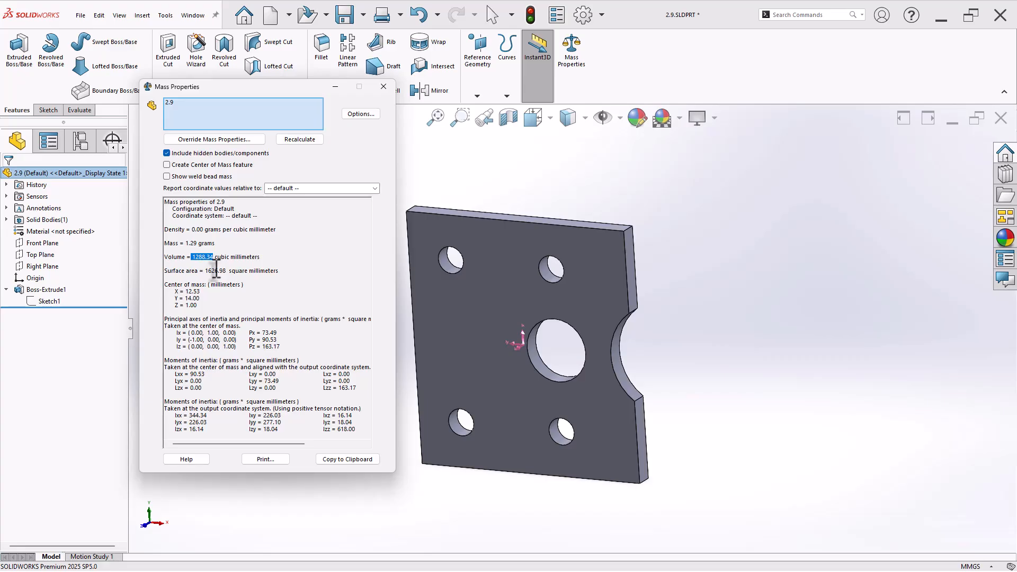
left_click(383, 87)
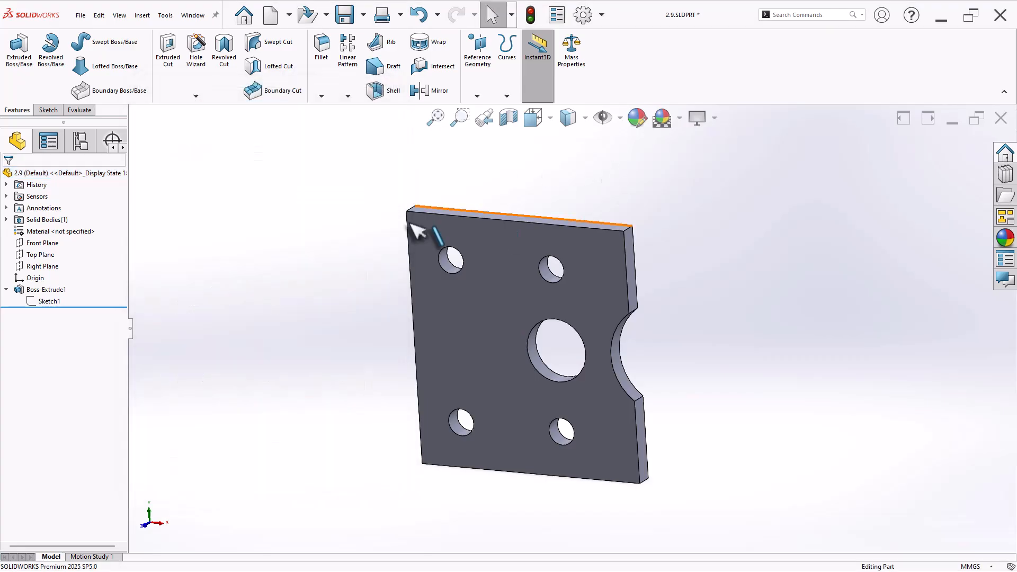
Step: Reopen the plate's sketch for editing and move the 26 mm width dimension closer to the lower edge
left_click(53, 301)
left_click(69, 271)
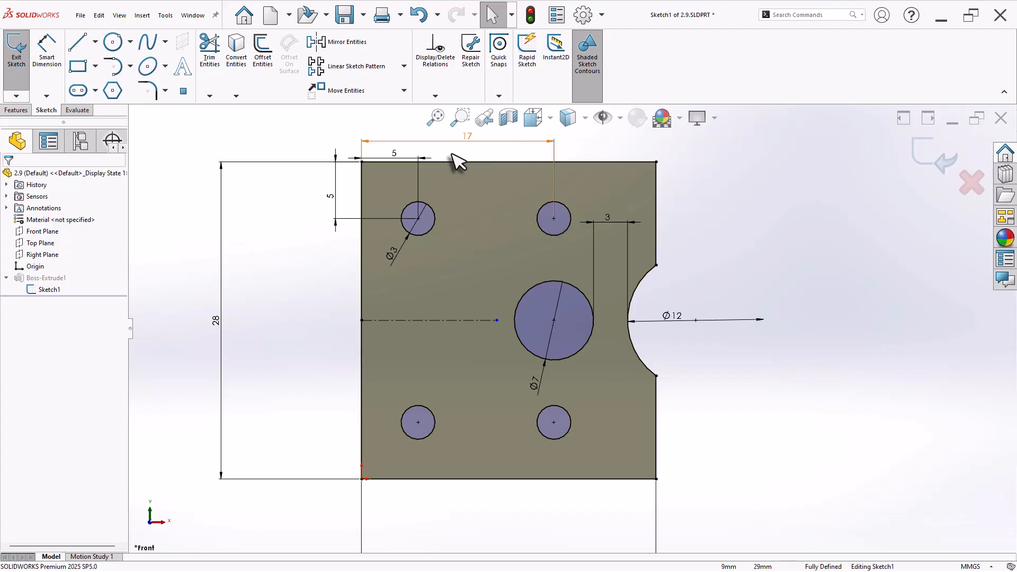
scroll(627, 481, "up", 2)
left_click_drag(529, 524, 536, 480)
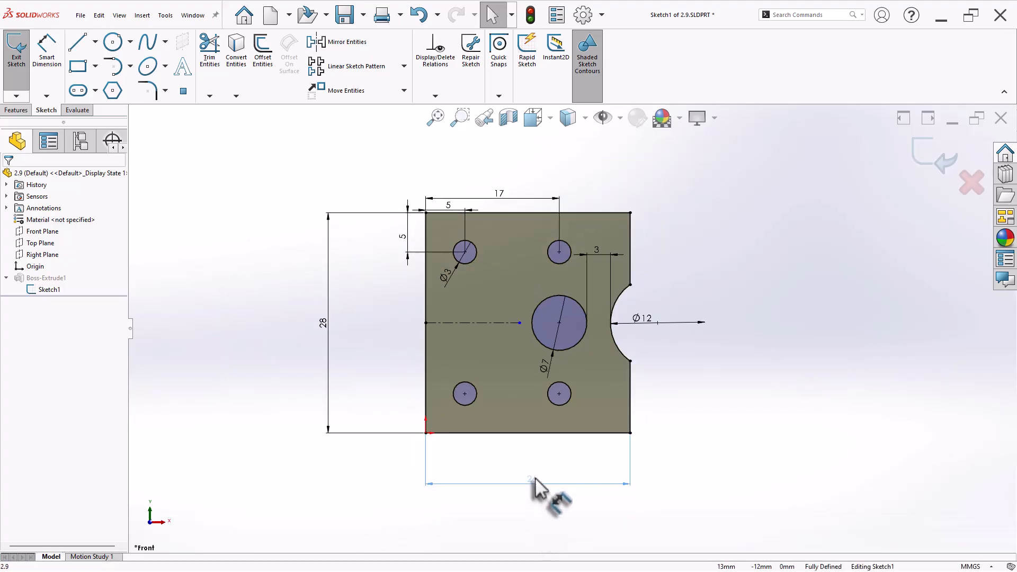
left_click(767, 404)
scroll(687, 345, "down", 2)
scroll(688, 344, "down", 1)
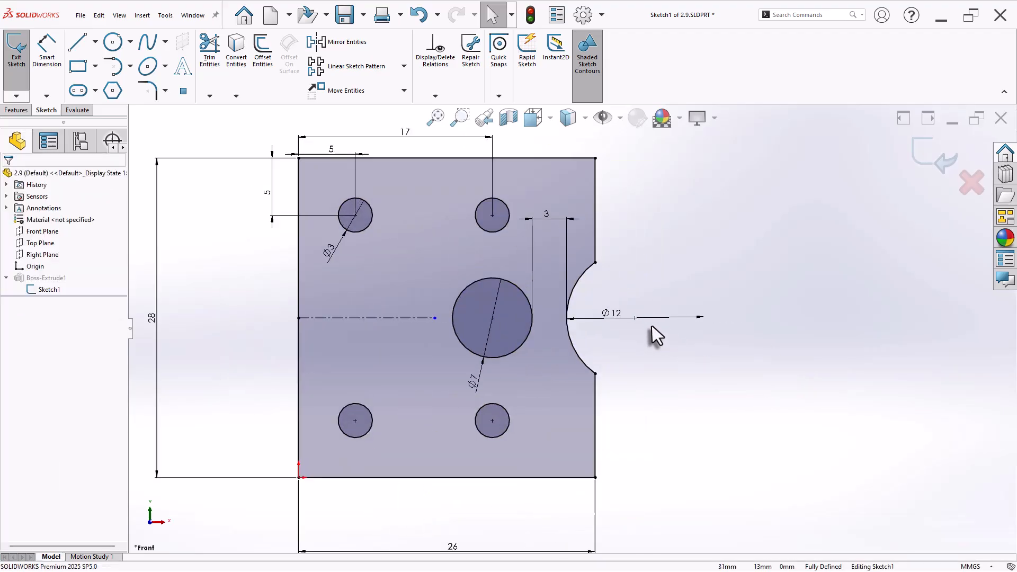
Step: Set the notch arc's diameter to 24 mm, then exit the sketch and recheck the plate's mass properties
double_click(617, 318)
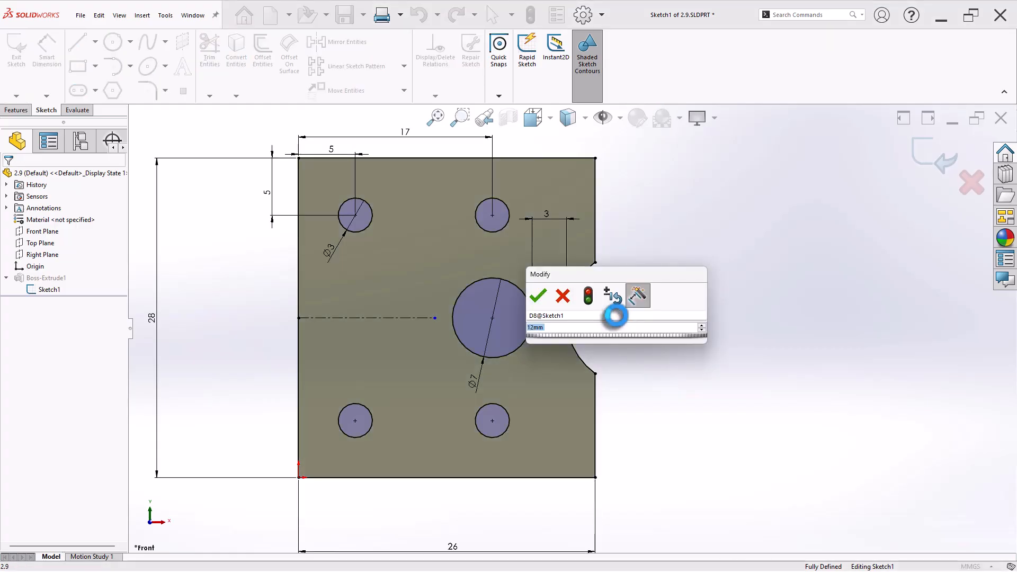
type("24")
key("Return")
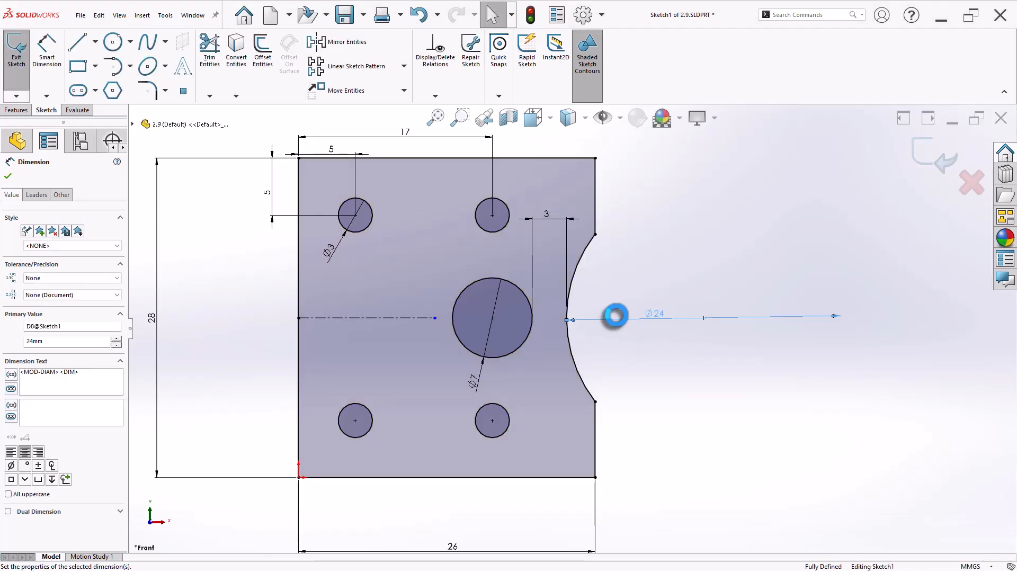
key("Escape")
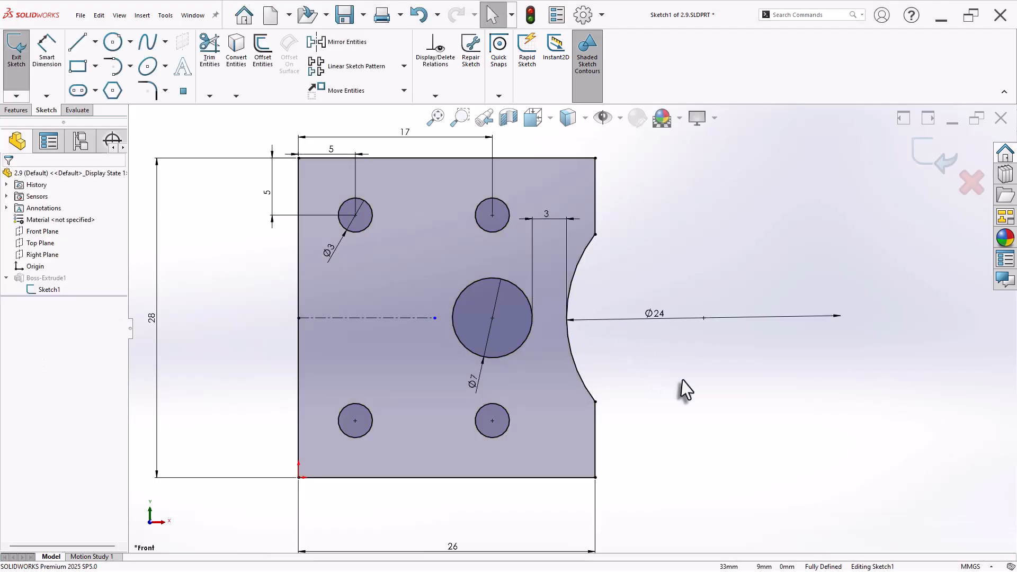
left_click(933, 154)
left_click(572, 51)
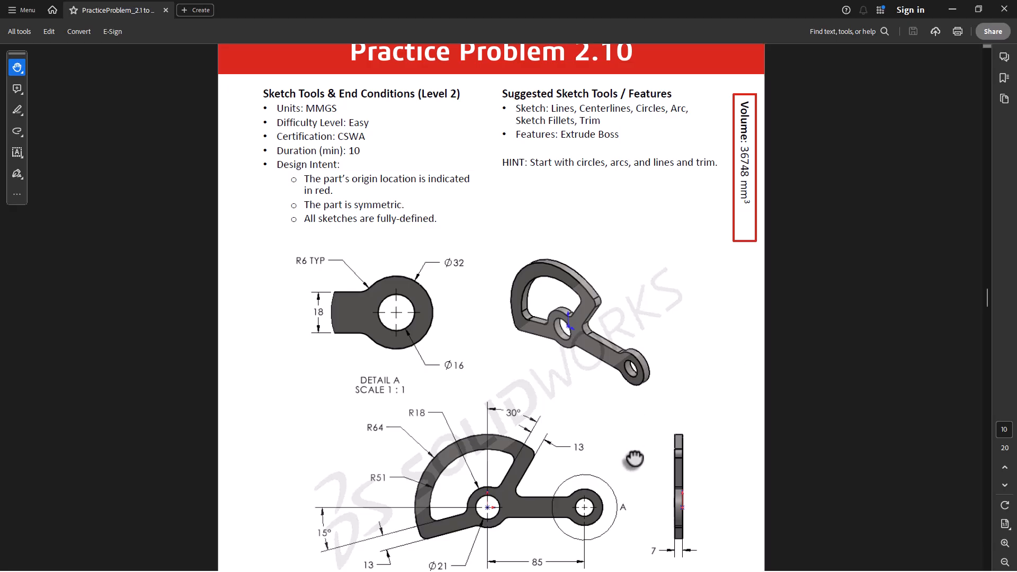
Step: Examine the dimensioned views of the Practice Problem 2.10 drawing
scroll(636, 464, "down", 2)
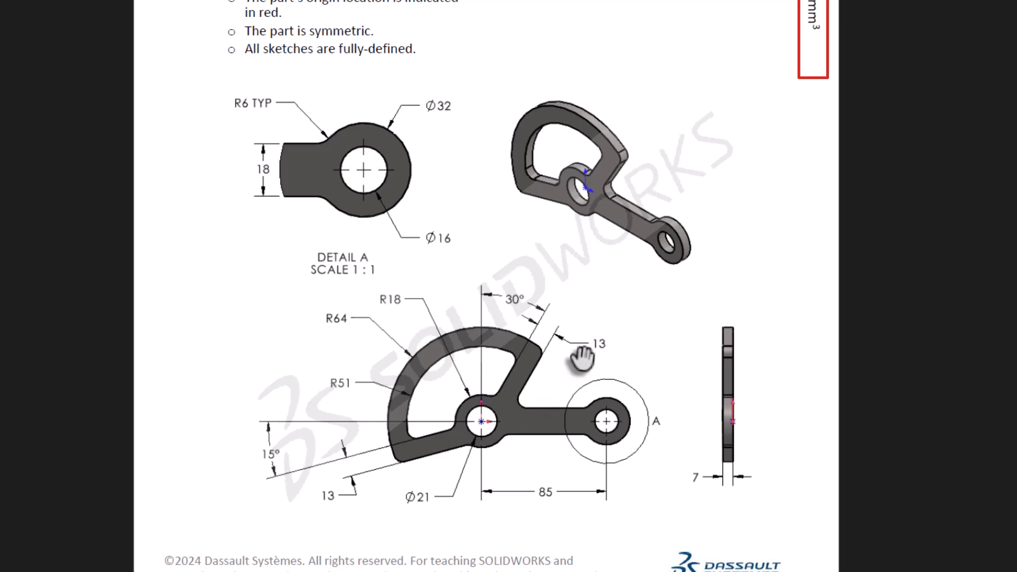
scroll(580, 355, "up", 1)
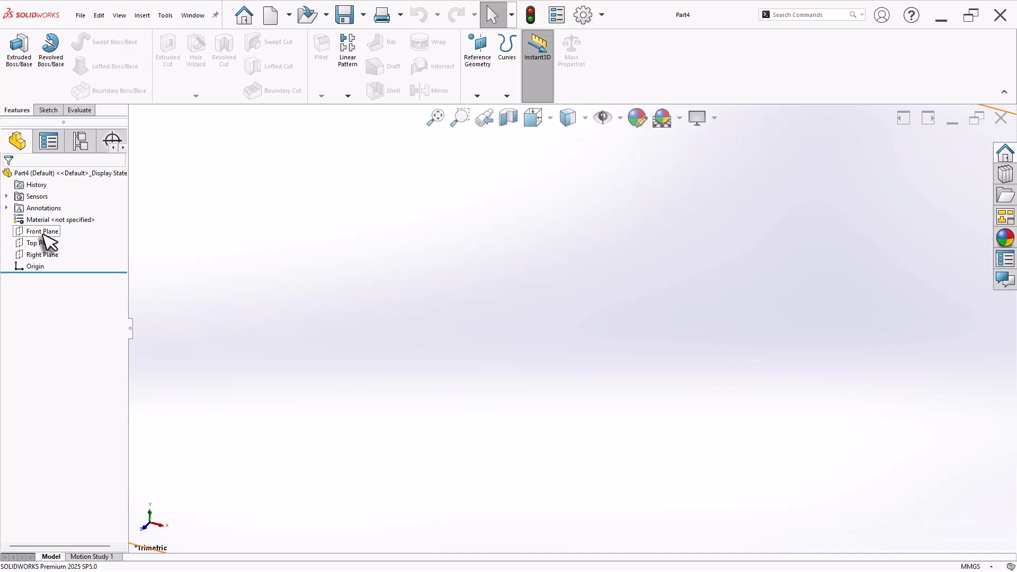
Step: Start a sketch on the Front Plane of the new part and draw a 21 mm diameter circle centred on the origin
left_click(43, 233)
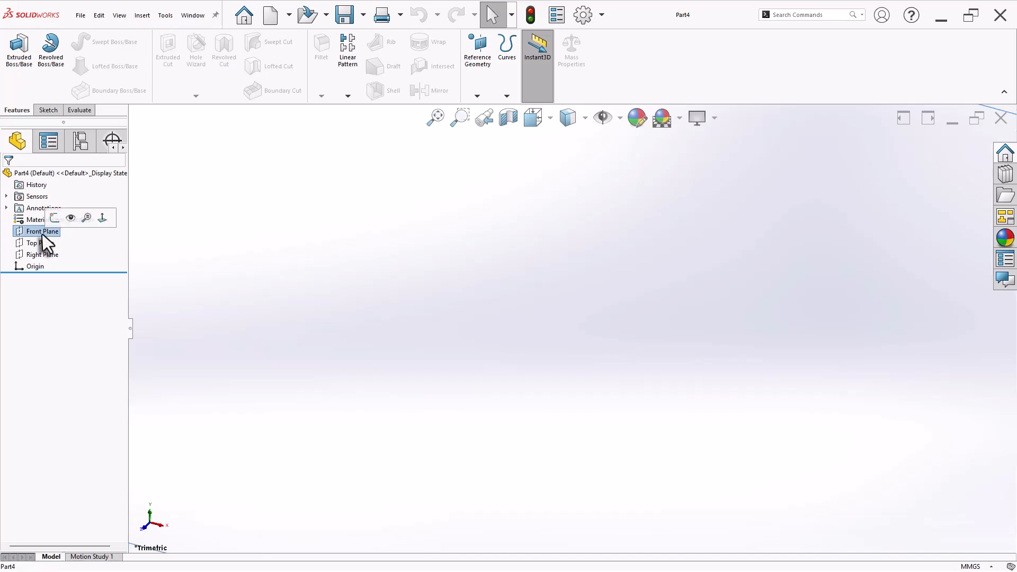
left_click(51, 218)
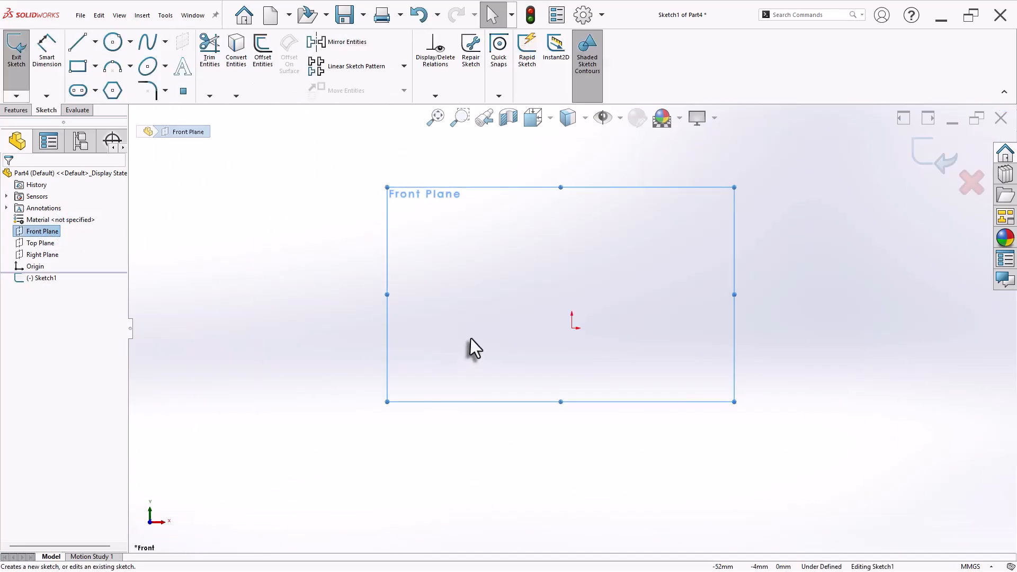
right_click_drag(470, 345, 411, 352)
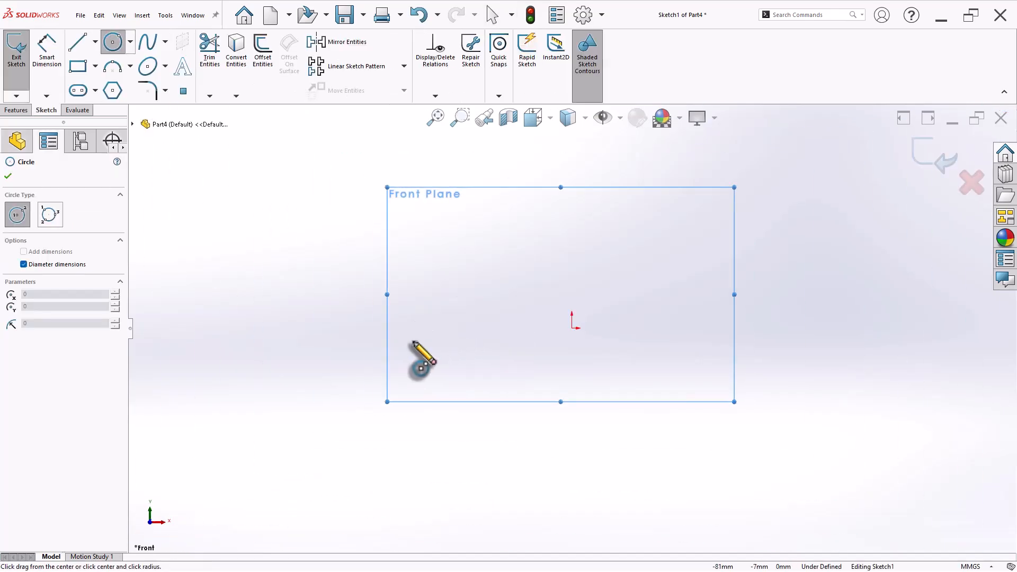
left_click(572, 328)
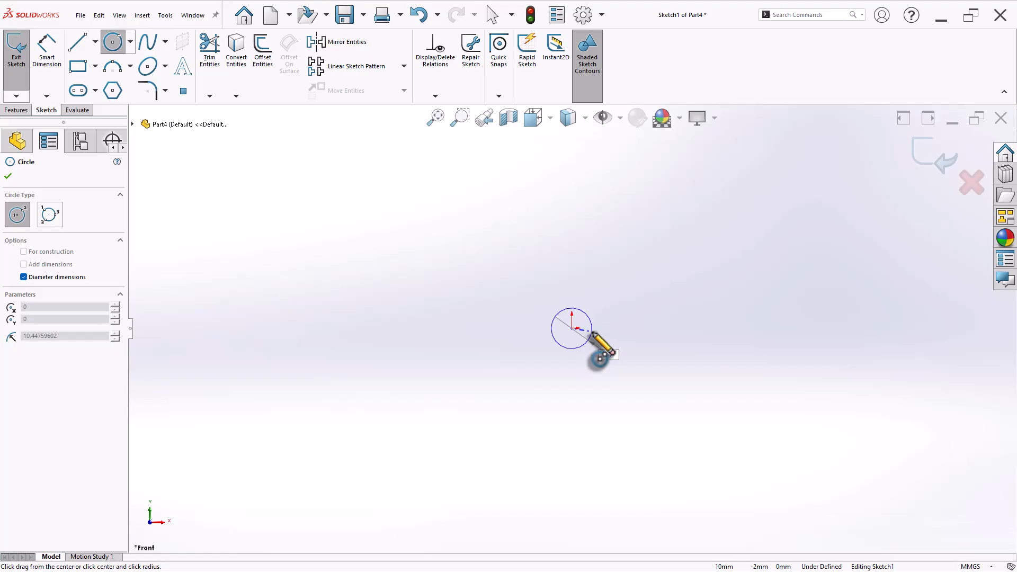
left_click(592, 333)
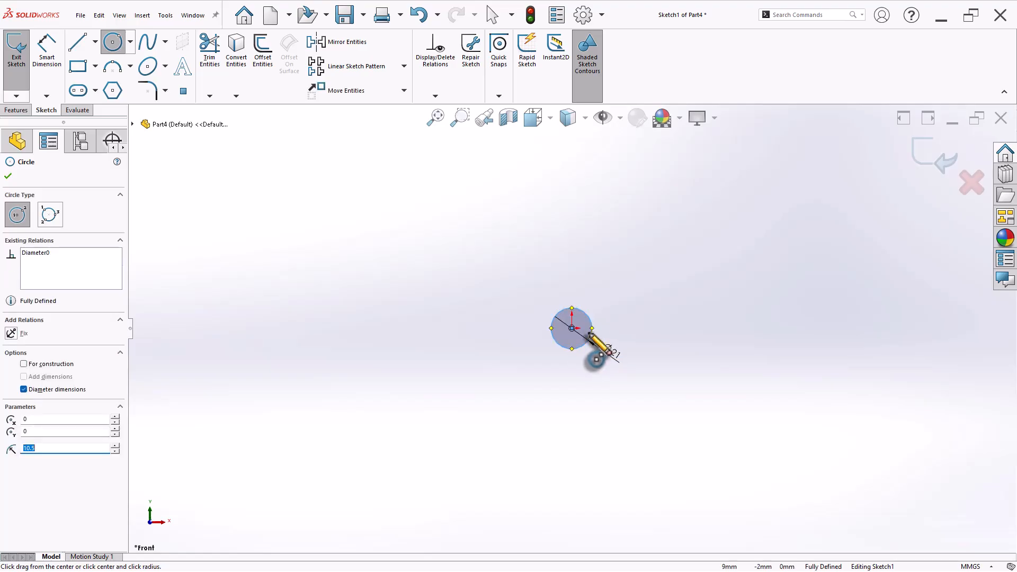
Step: Sketch a 36 mm diameter circle concentric with the 21 mm circle at the origin
left_click(571, 328)
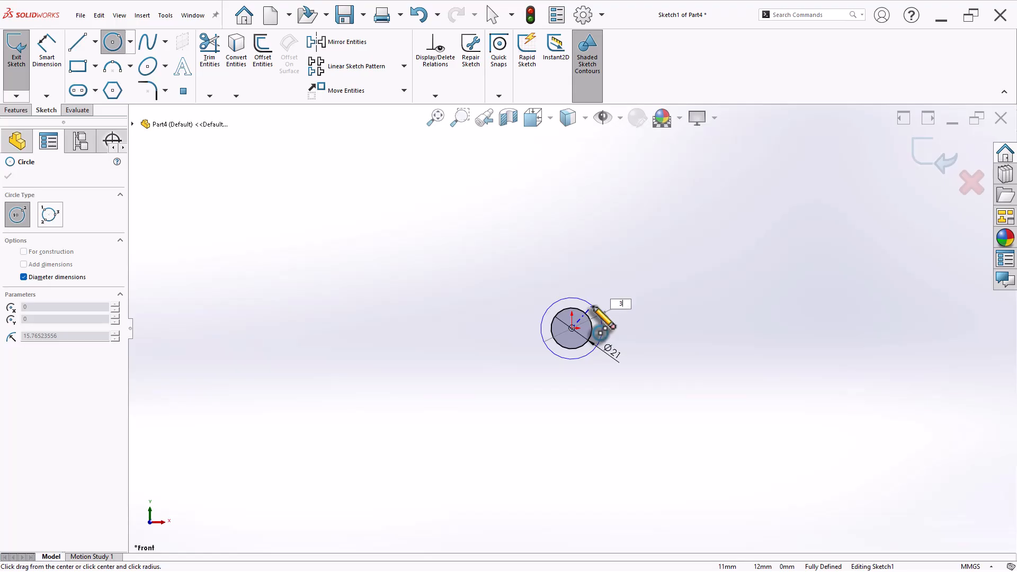
type("36")
key("Return")
scroll(659, 328, "down", 3)
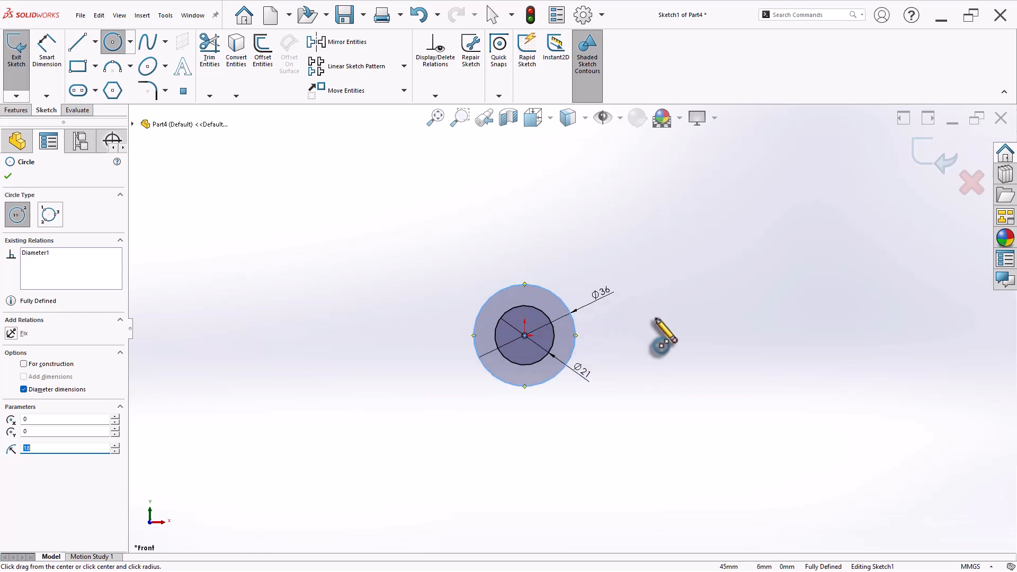
key("Escape")
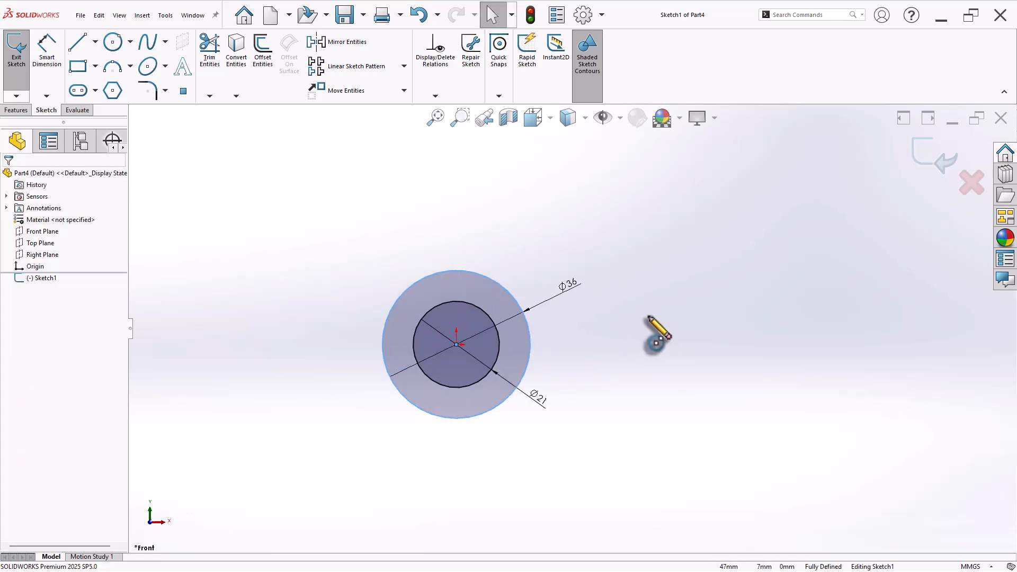
Step: Sketch a 128 mm diameter circle centred on the origin
left_click(113, 42)
left_click(456, 345)
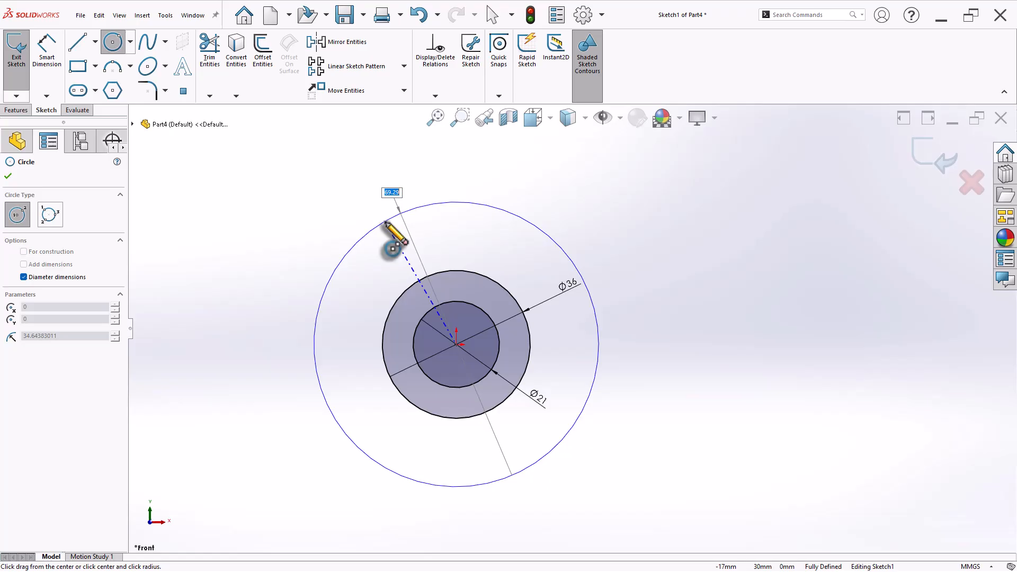
type("128")
key("Return")
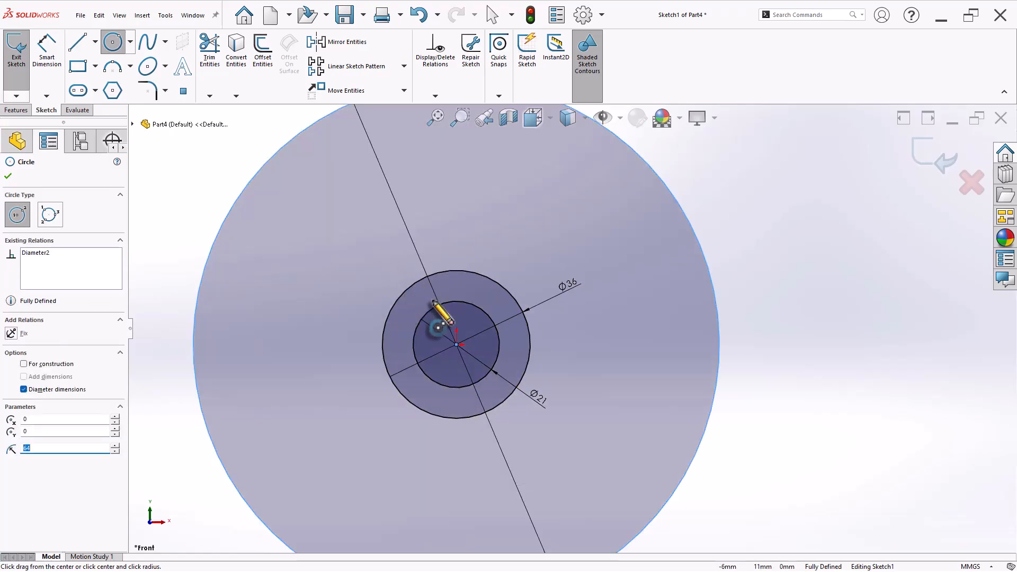
Step: Sketch a 102 mm diameter circle centred on the origin
left_click(457, 345)
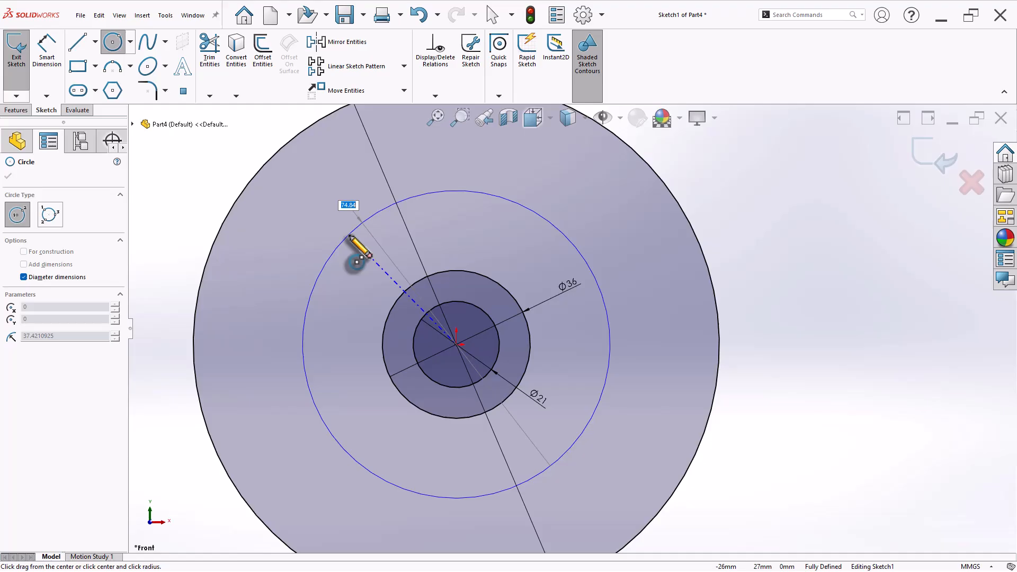
type("102")
key("Return")
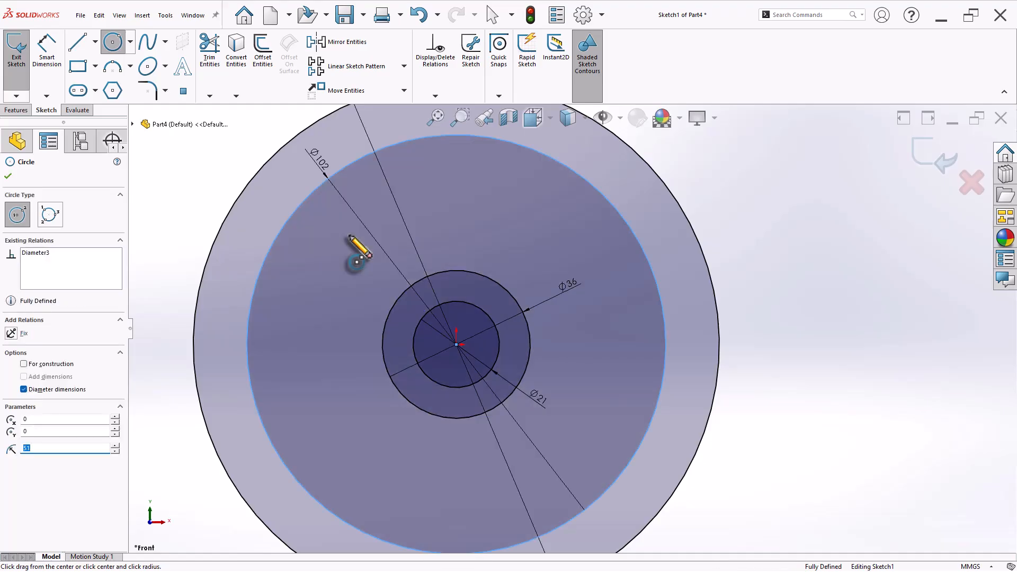
key("Escape")
scroll(765, 346, "up", 4)
scroll(834, 323, "down", 1)
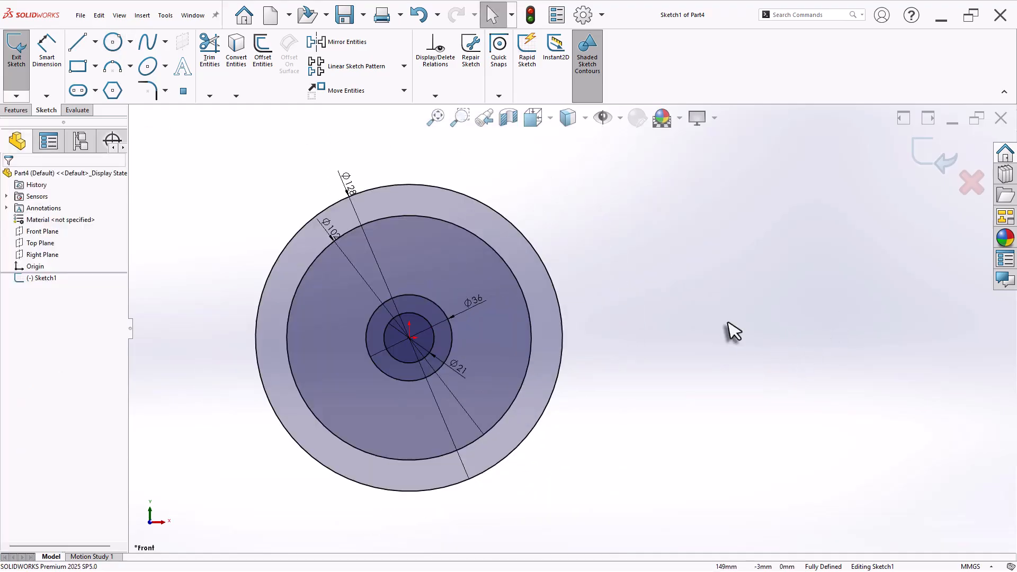
Step: Sketch concentric 16 mm and 32 mm diameter circles outside the 128 mm circle to its right, with their centre level with the origin
left_click(113, 41)
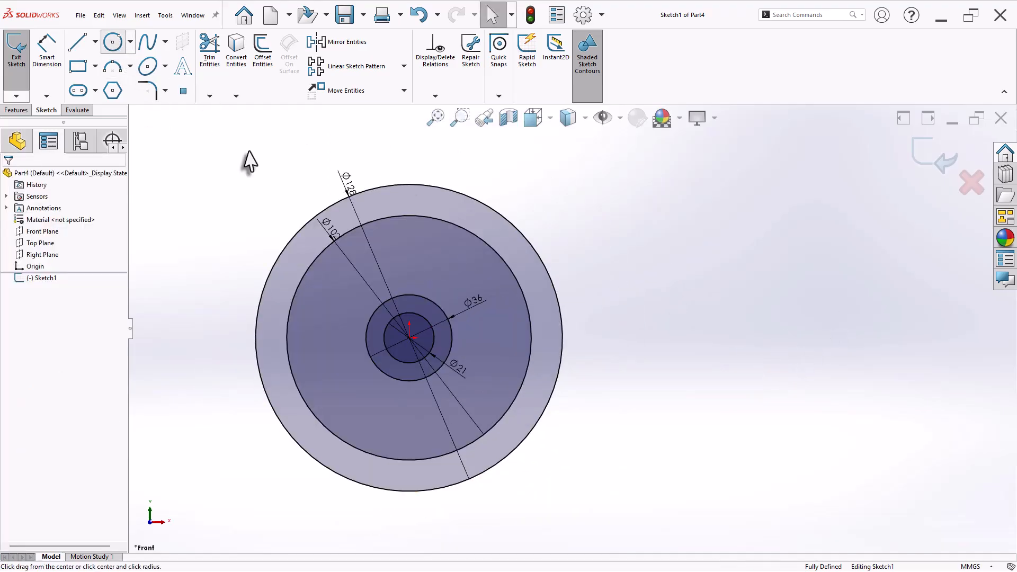
left_click(668, 338)
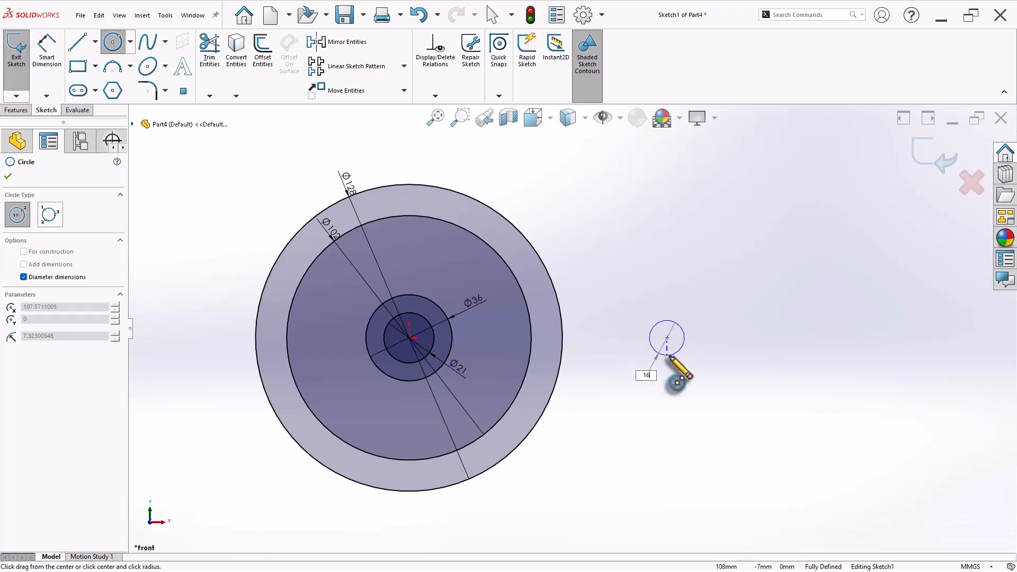
type("16")
key("Return")
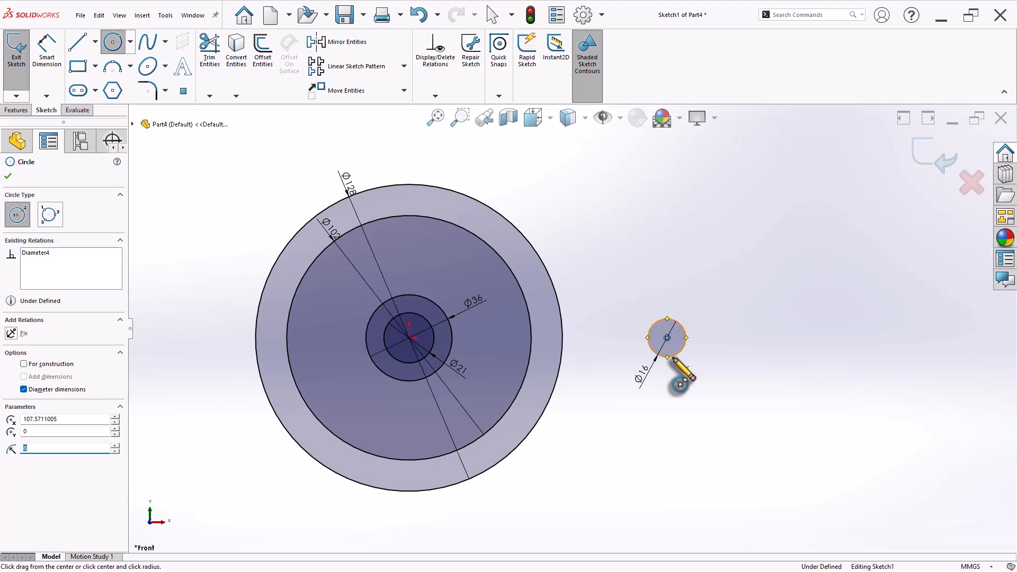
left_click(667, 338)
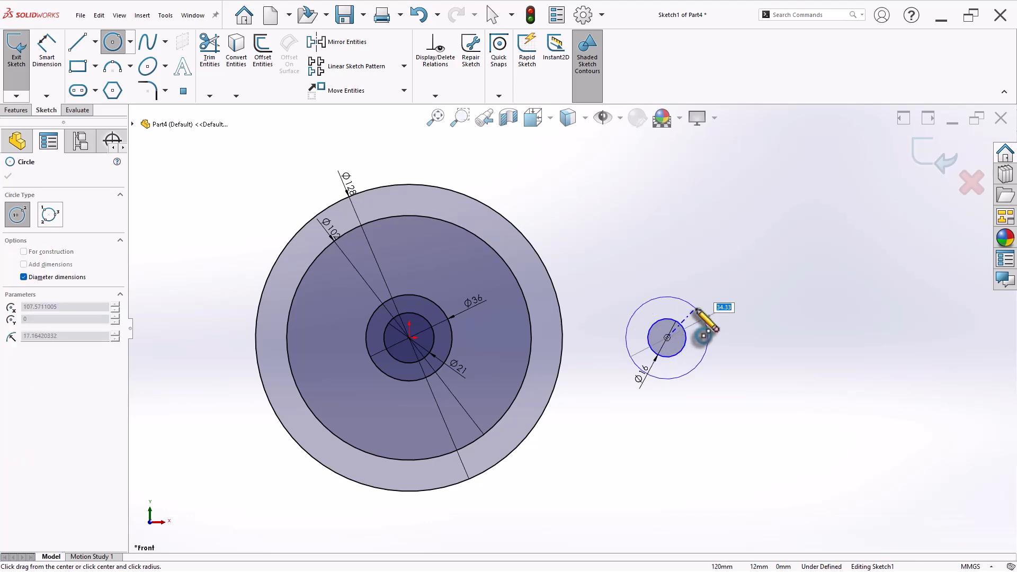
type("32")
key("Return")
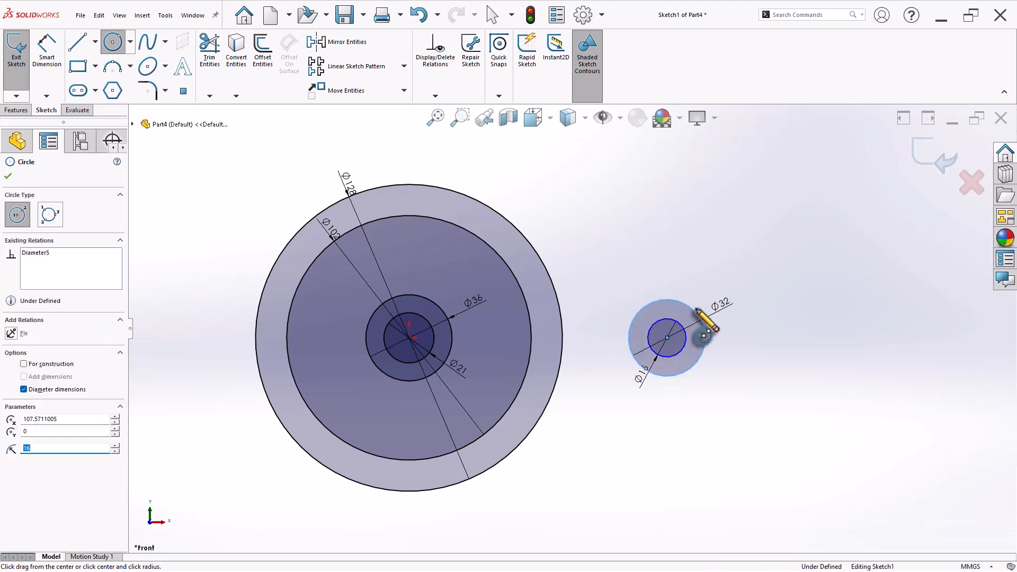
key("Escape")
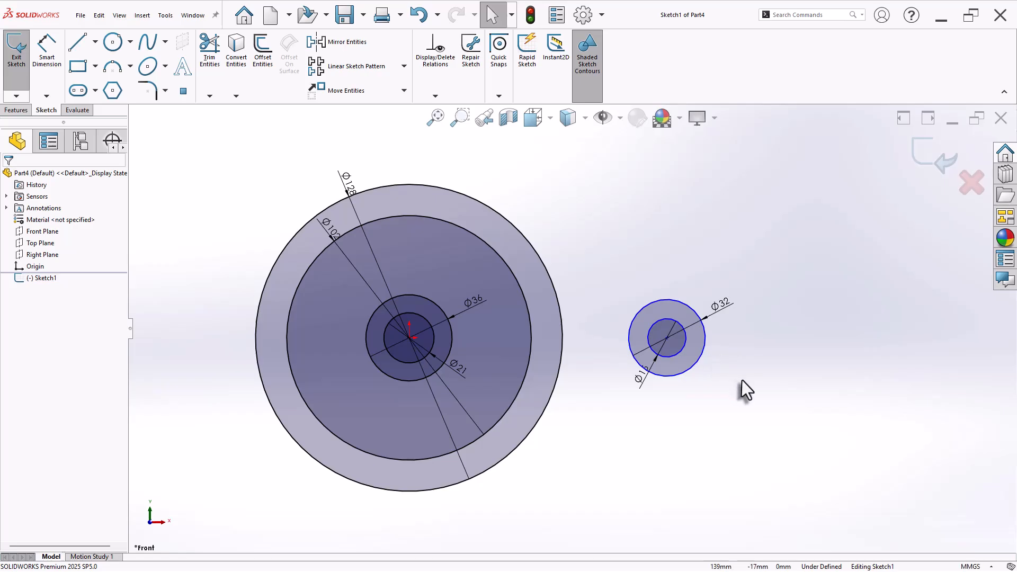
Step: Draw a horizontal centerline from the origin to the centre of the 16 mm and 32 mm circles
left_click(95, 41)
left_click(97, 75)
left_click(410, 338)
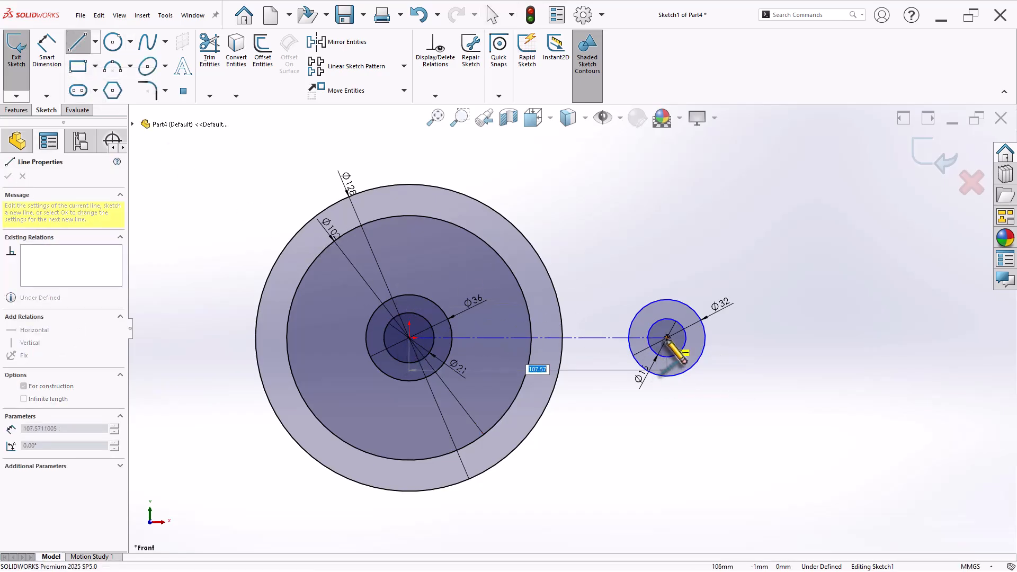
left_click(667, 337)
right_click(591, 240)
left_click(616, 246)
scroll(625, 369, "down", 2)
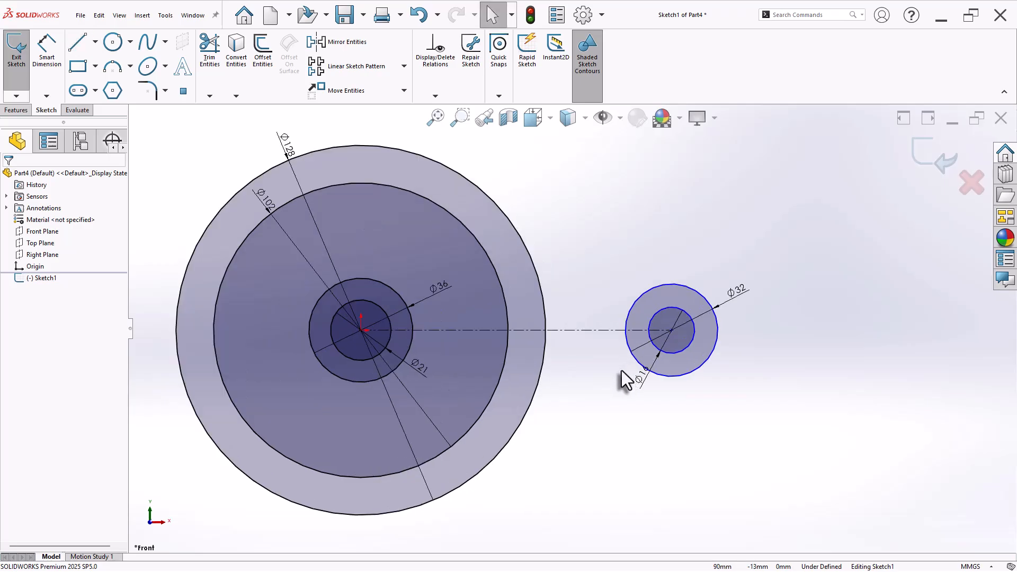
Step: Dimension the horizontal centerline to 85 mm to fix the distance between the two circle centres
right_click_drag(826, 519, 824, 427)
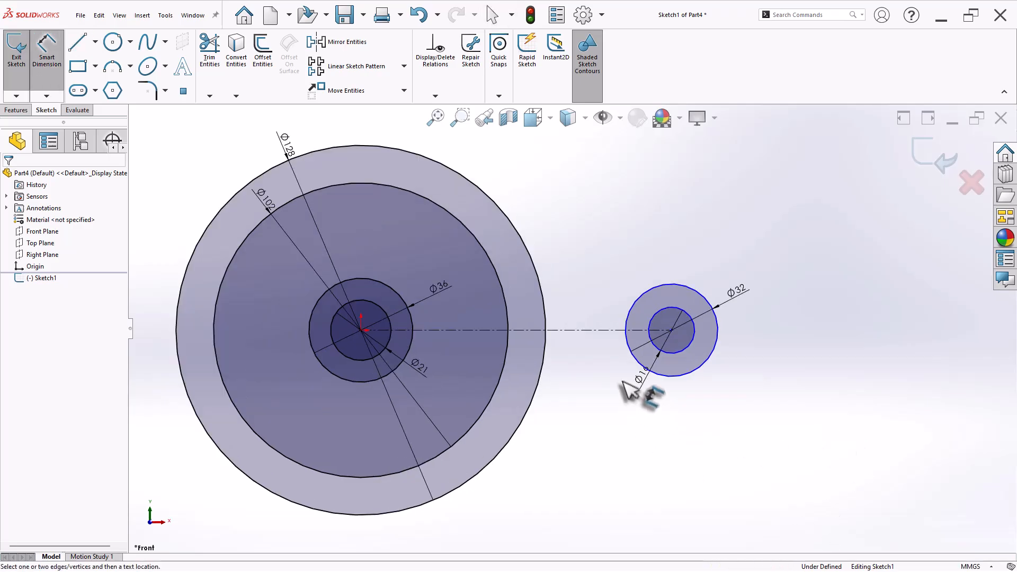
left_click(588, 331)
left_click(590, 432)
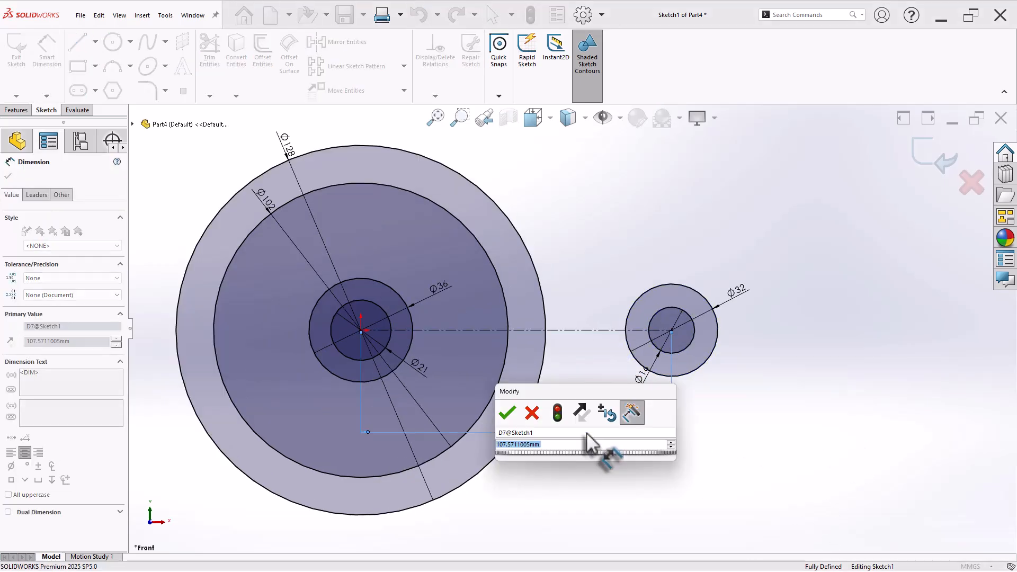
type("85")
key("Return")
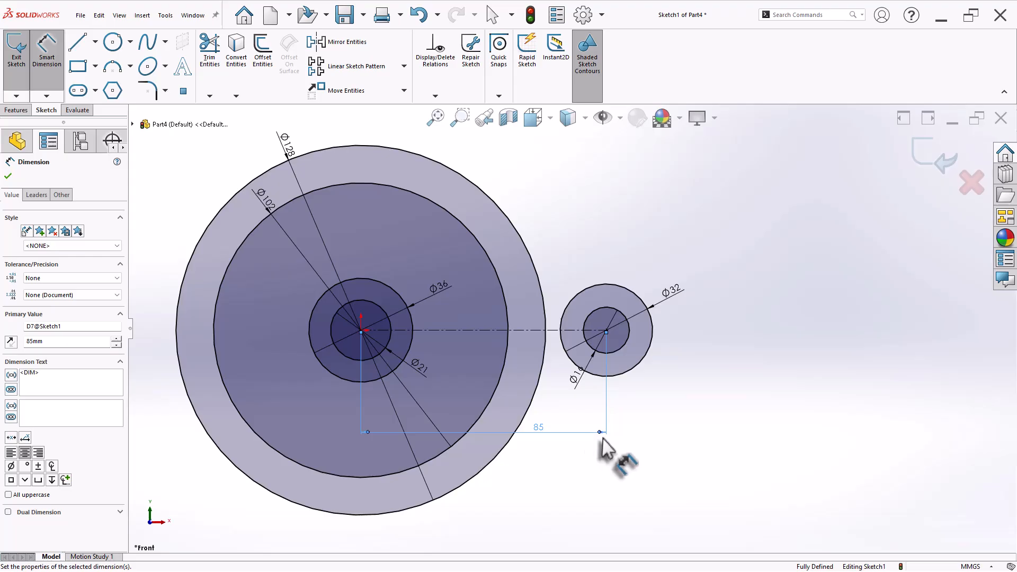
key("Escape")
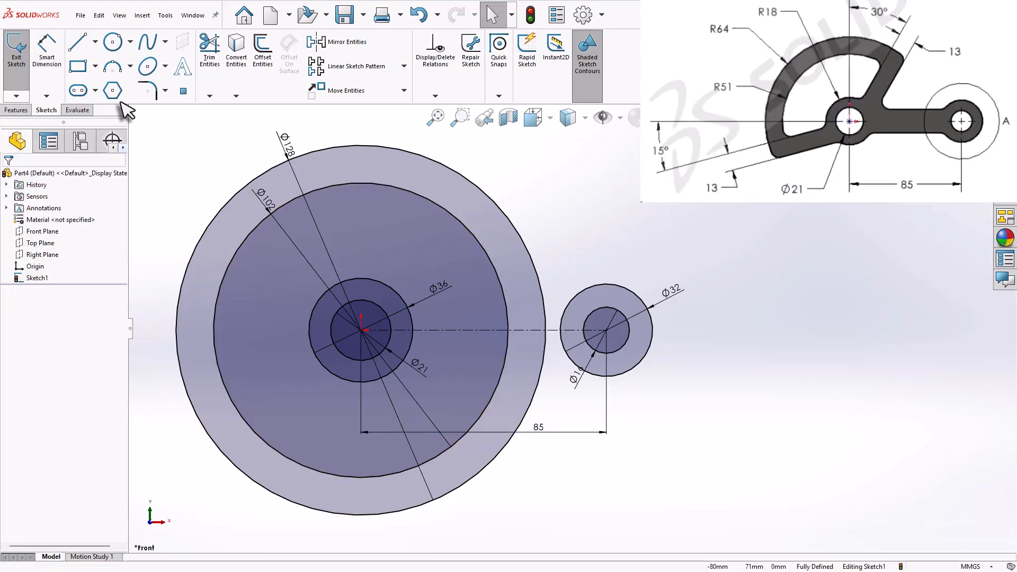
Step: Sketch a slanted line about 75 mm long from the origin up and right past the 128 mm circle
left_click(79, 42)
left_click(361, 330)
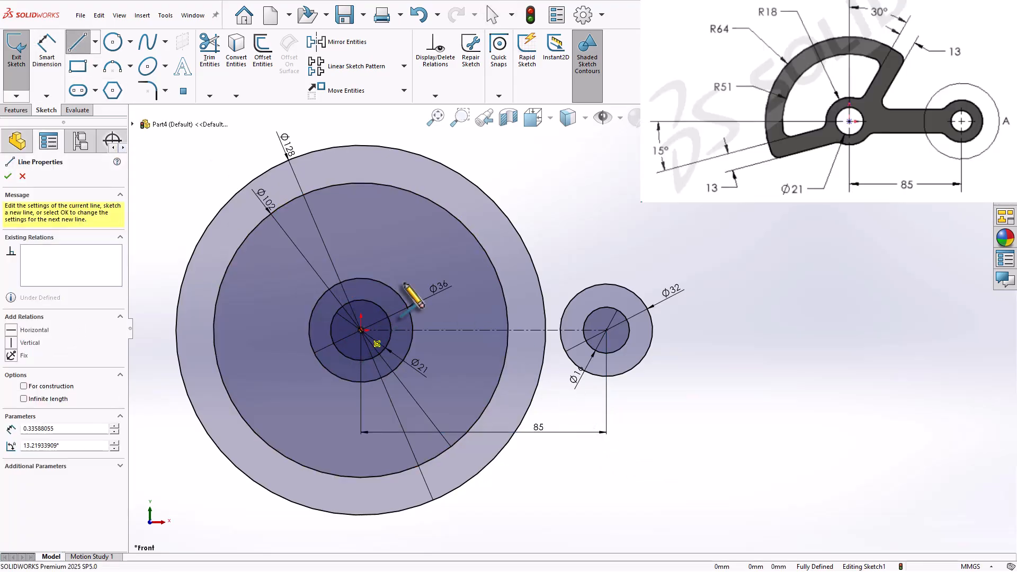
left_click(486, 155)
right_click(503, 153)
left_click(529, 166)
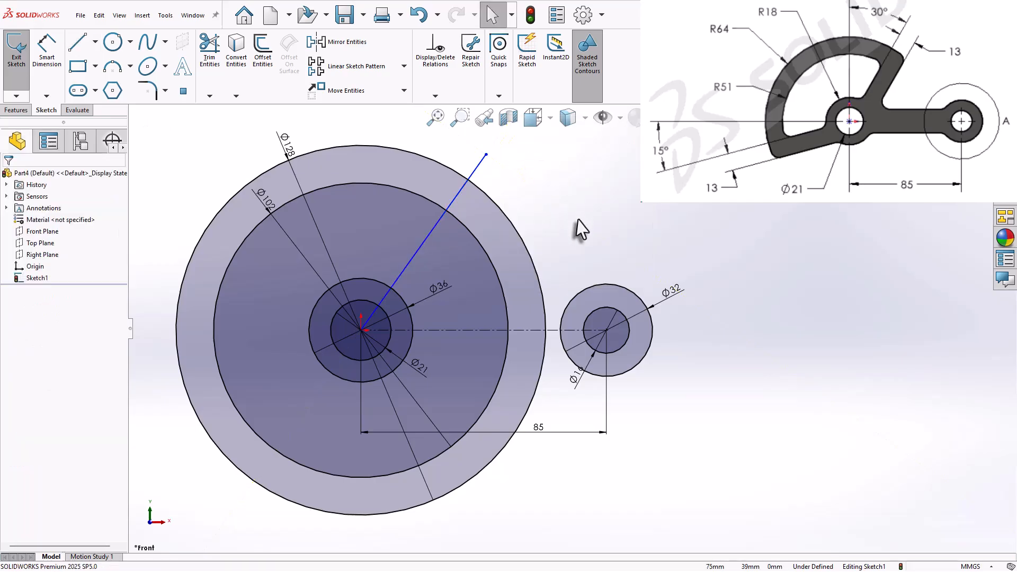
Step: Draw a short vertical centerline upward from the origin
left_click(93, 44)
left_click(361, 330)
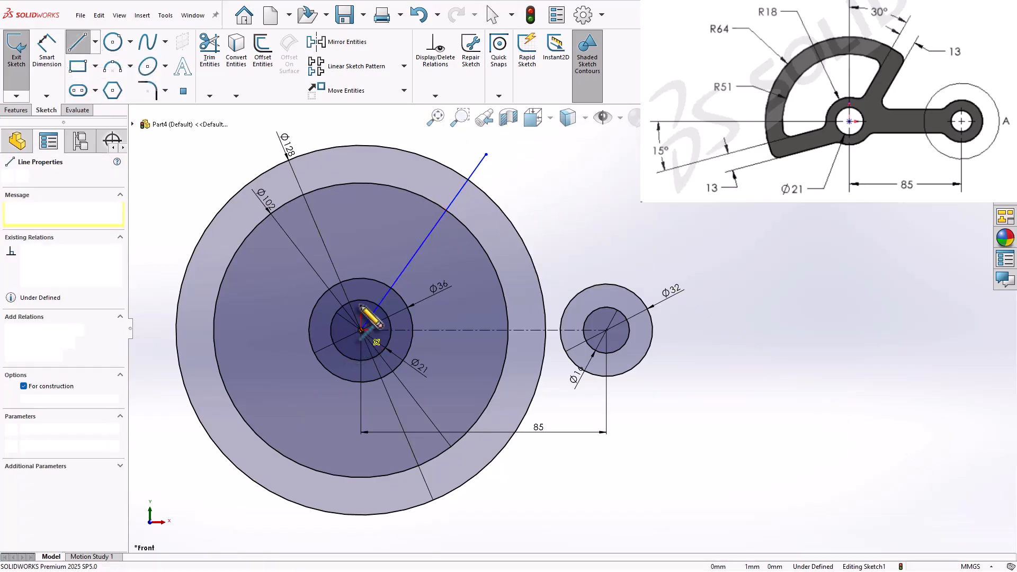
left_click(361, 257)
right_click(380, 236)
left_click(408, 240)
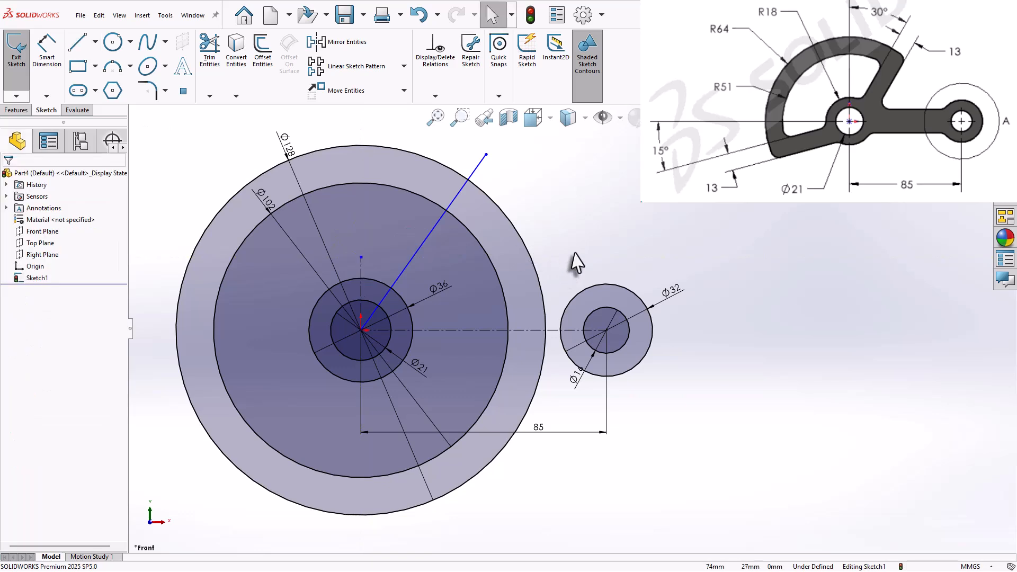
Step: Dimension the angle between the vertical centerline and the slanted line to 30°
right_click_drag(574, 253, 575, 182)
left_click(360, 287)
left_click(384, 296)
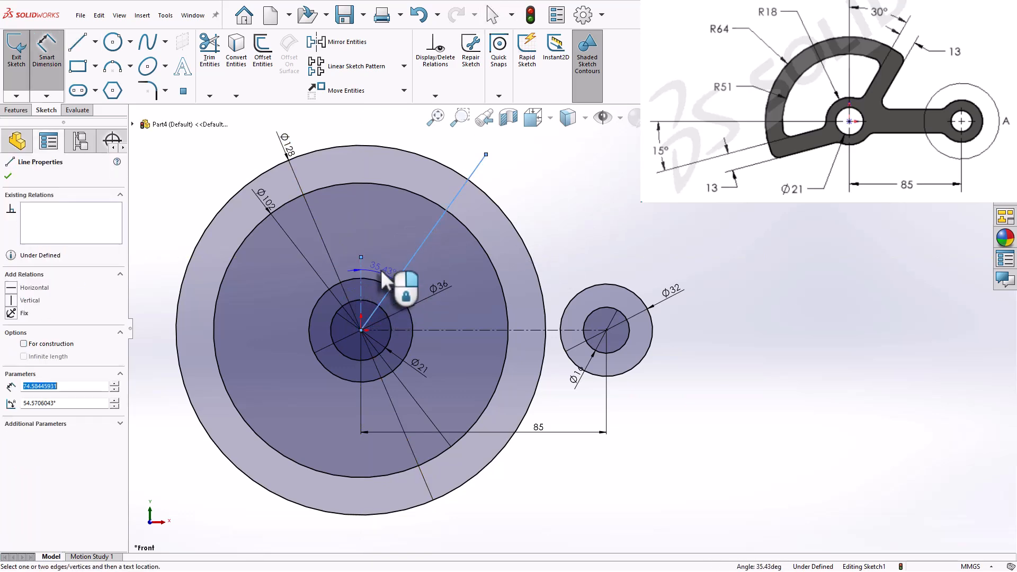
left_click(382, 273)
type("3")
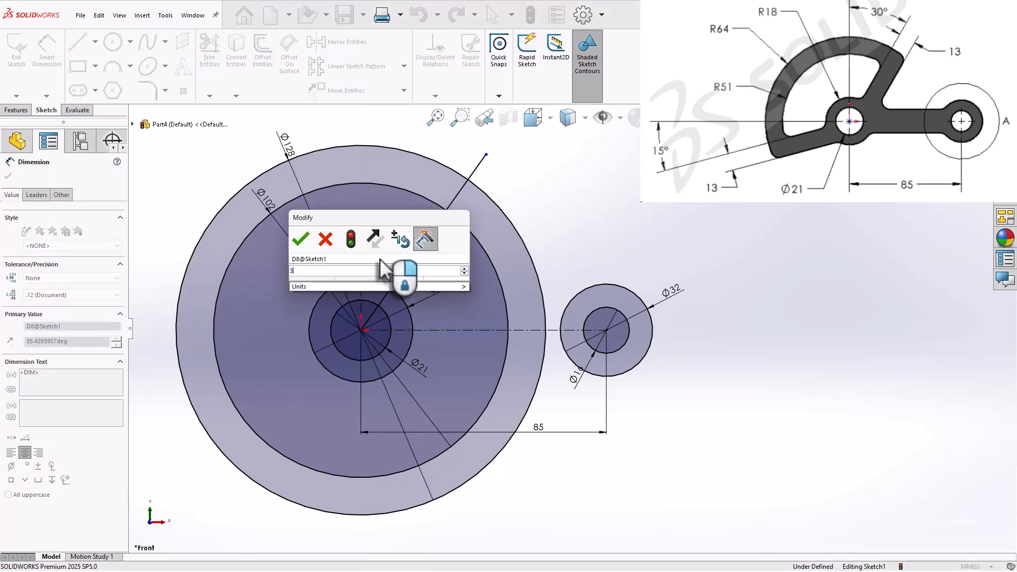
type("0")
key("Return")
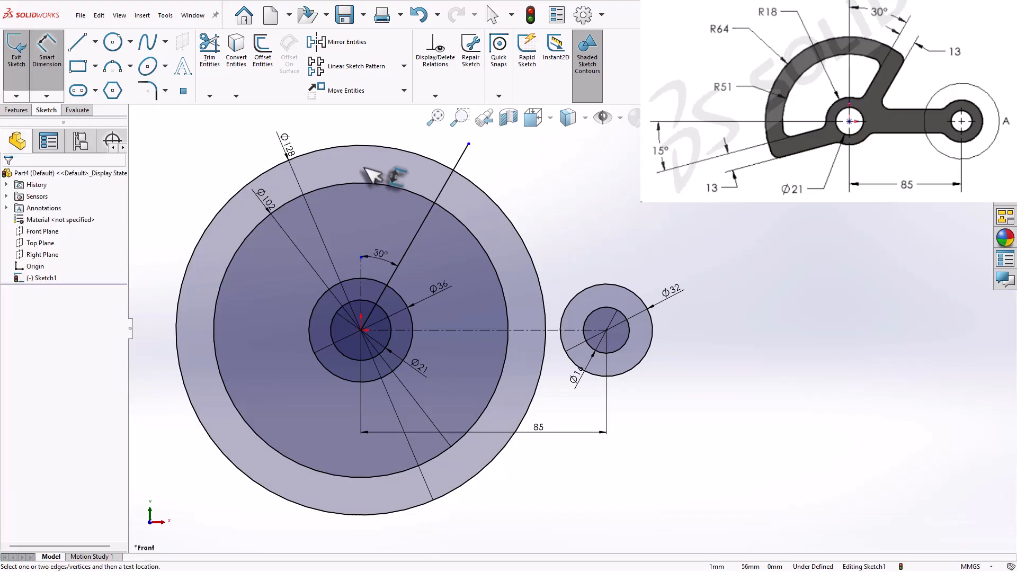
Step: Offset the slanted line 13 mm toward its lower-right side, with an offset dimension
left_click(263, 51)
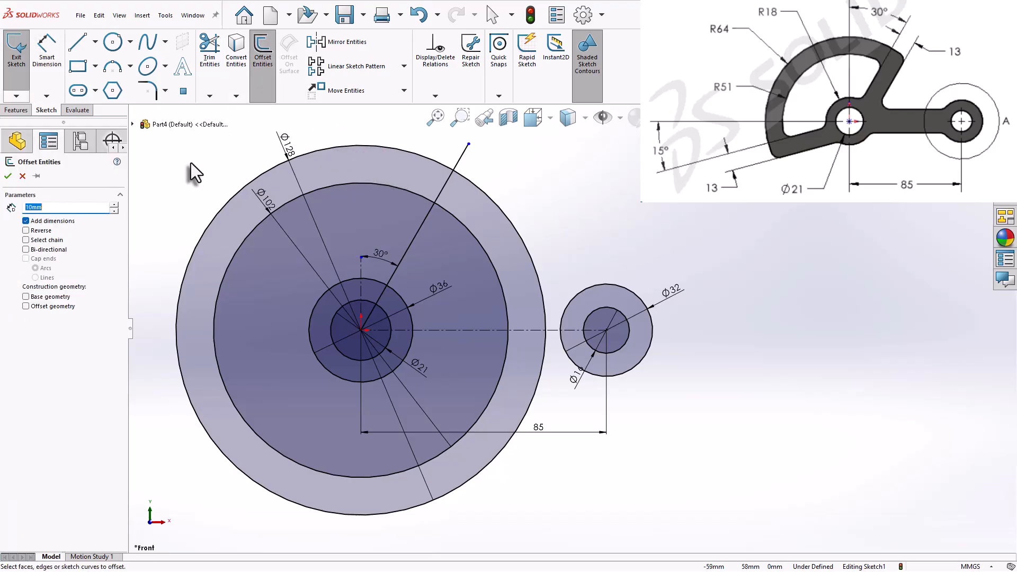
type("13")
left_click(416, 237)
right_click(418, 237)
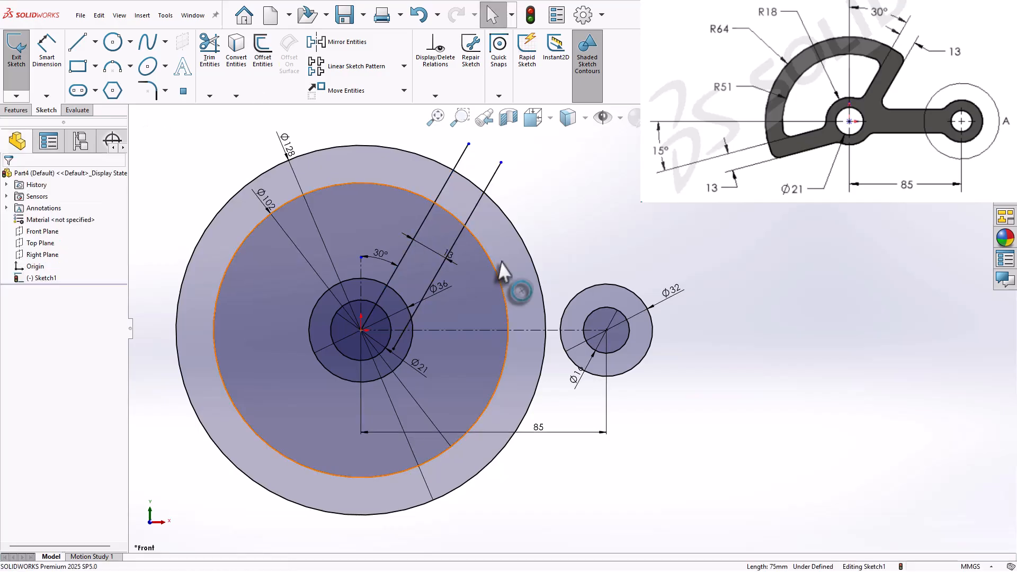
Step: Trim the slanted lines' outer overhangs, both large circles from the offset line down to the horizontal centerline, and the inner segments where the arm meets the ring
scroll(534, 194, "down", 1)
left_click(209, 50)
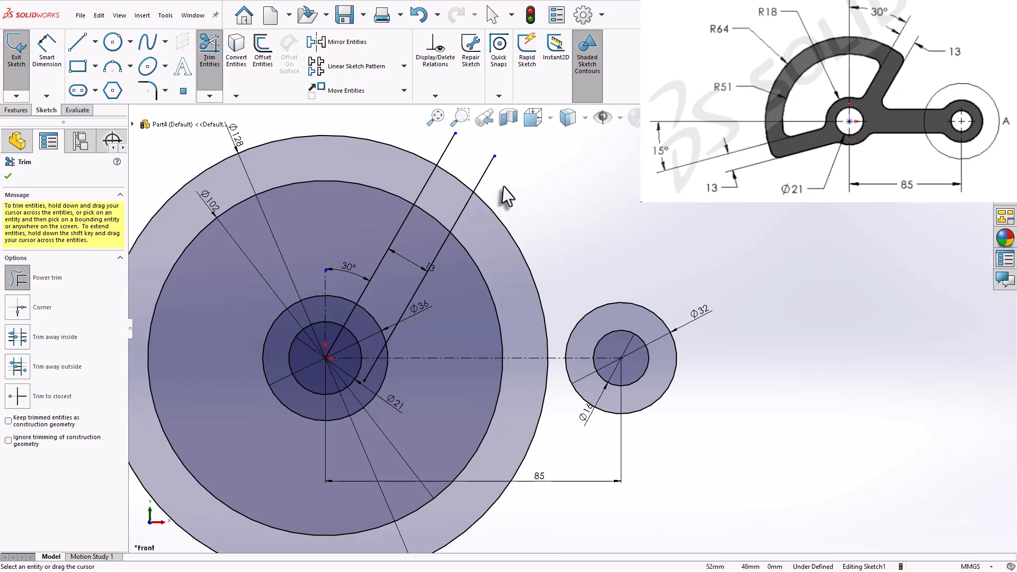
mouse_move(506, 191)
left_mouse_down()
mouse_move(469, 158)
mouse_move(440, 152)
left_mouse_up()
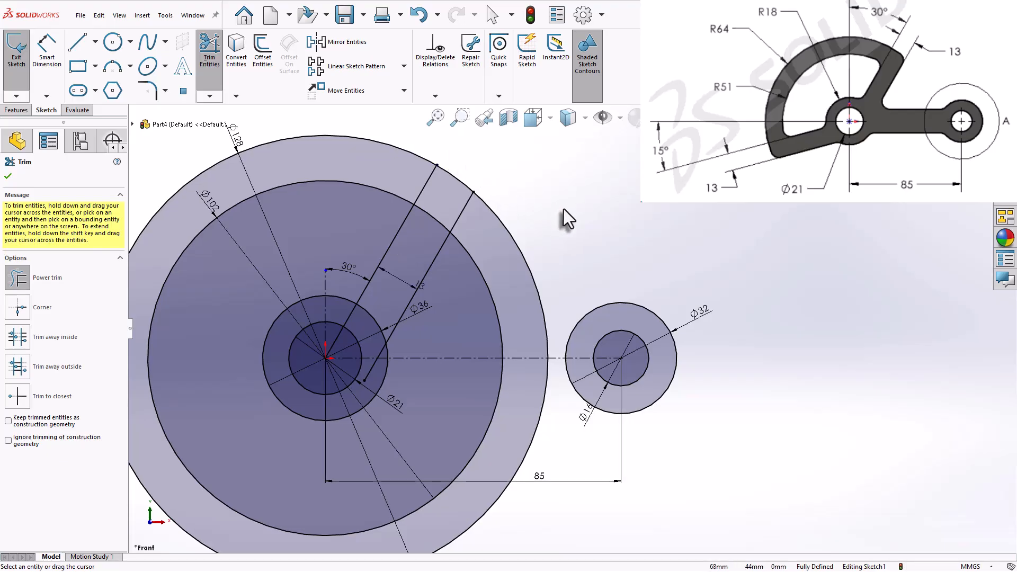
left_click_drag(571, 234, 483, 284)
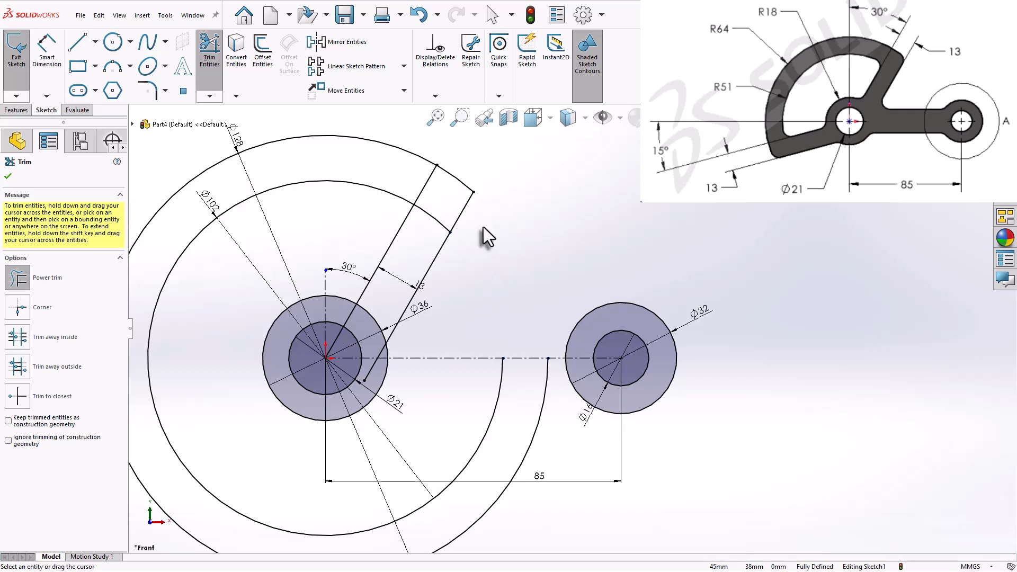
mouse_move(443, 200)
left_mouse_down()
mouse_move(432, 249)
mouse_move(405, 183)
mouse_move(432, 200)
left_mouse_up()
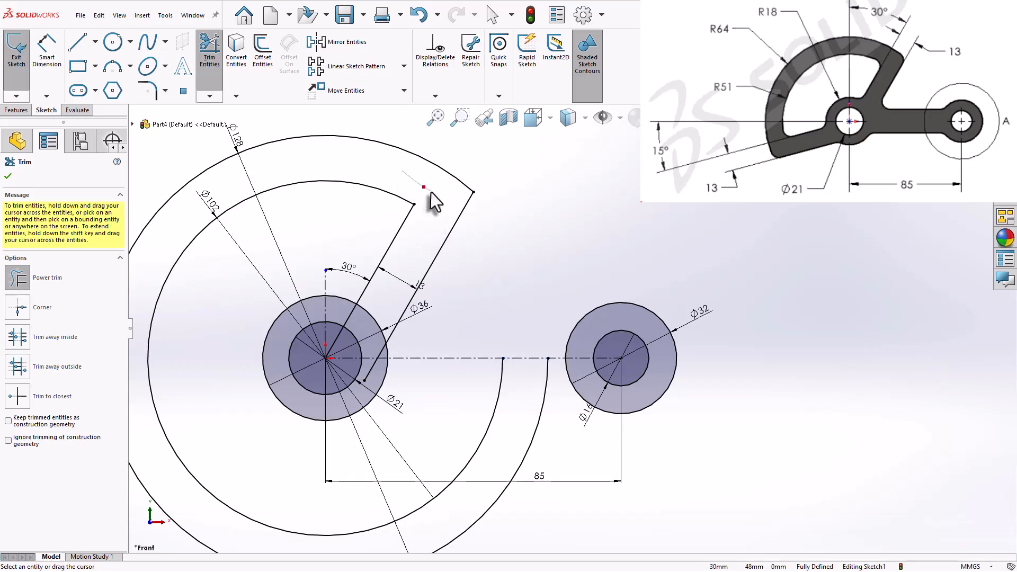
left_click(8, 176)
scroll(546, 313, "up", 3)
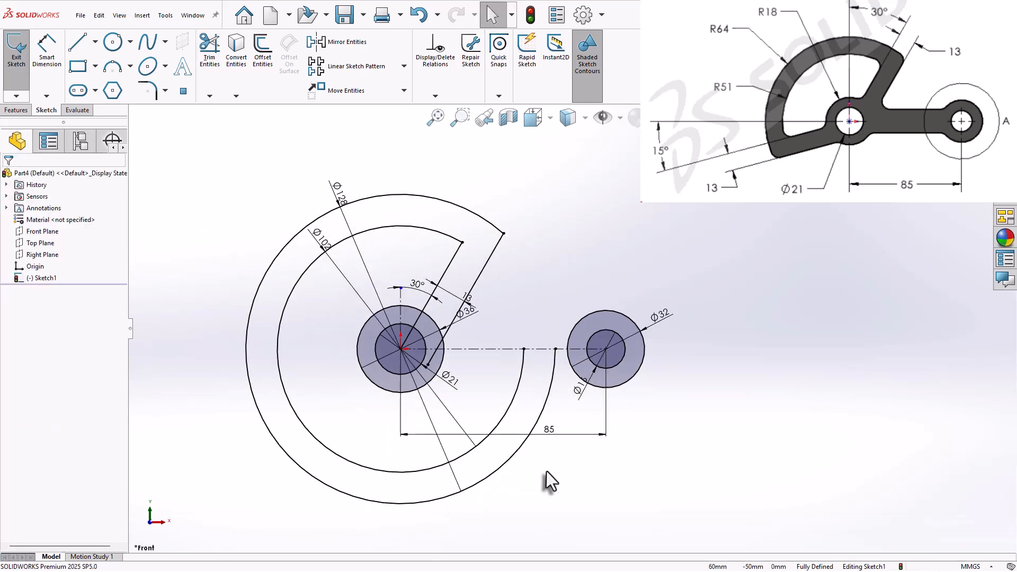
Step: Trim the original slanted line inside the 36 mm circle and the offset line below the horizontal centerline
scroll(545, 472, "down", 2)
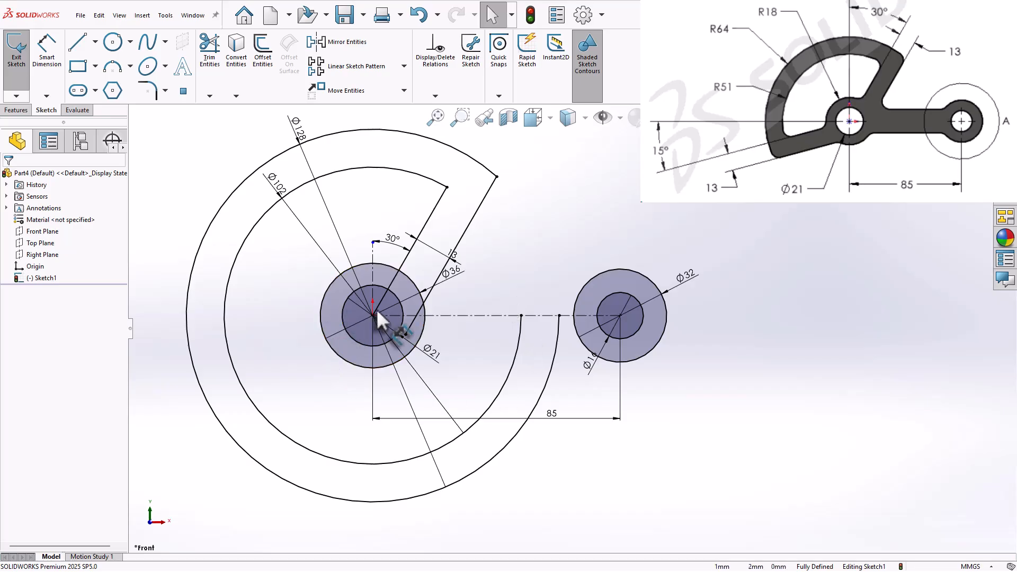
scroll(490, 325, "down", 2)
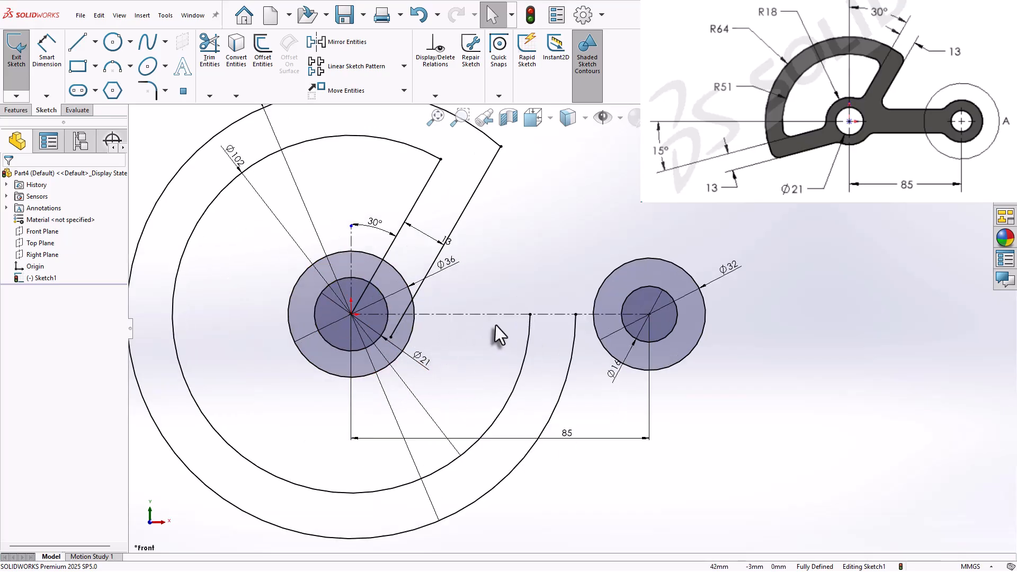
left_click(210, 53)
scroll(395, 347, "down", 4)
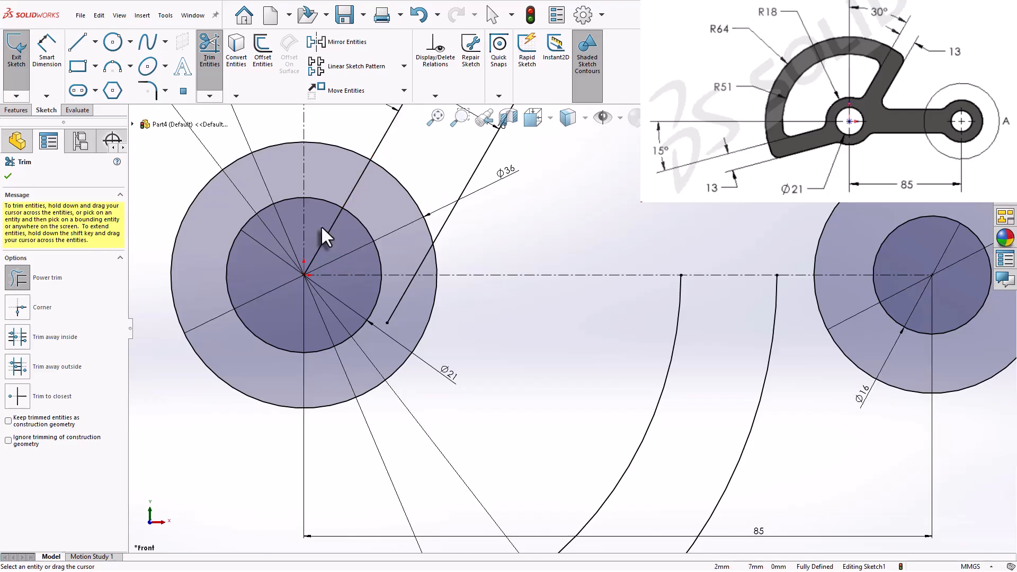
left_click_drag(321, 225, 332, 232)
left_click_drag(344, 180, 356, 200)
left_click_drag(388, 299, 406, 318)
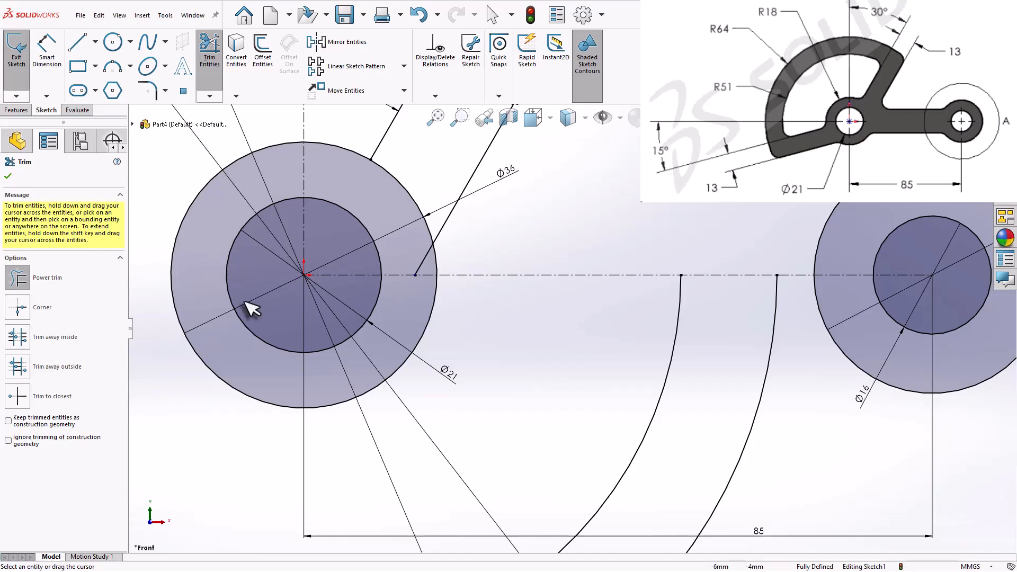
left_click(7, 176)
scroll(422, 324, "up", 5)
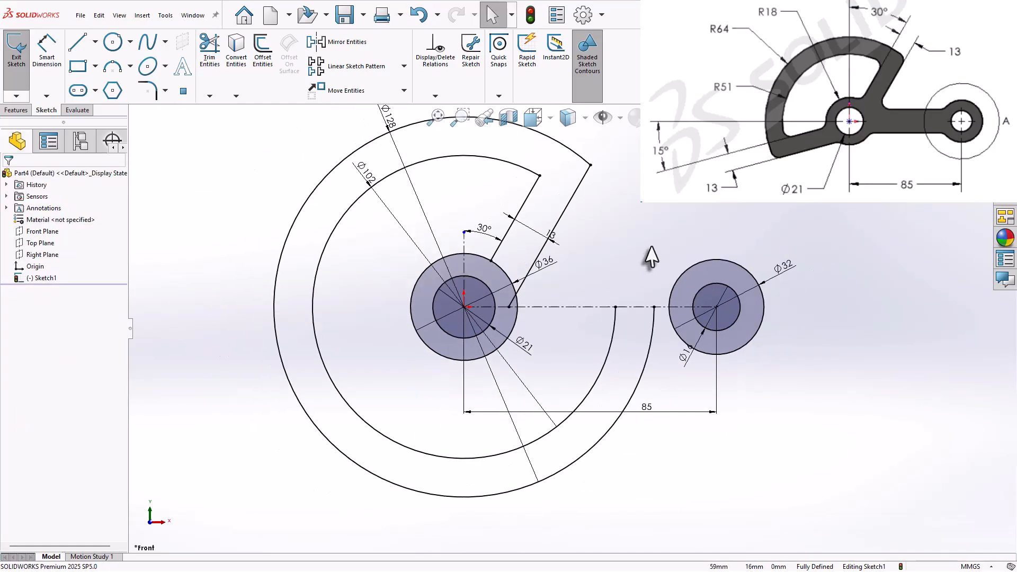
scroll(709, 250, "down", 2)
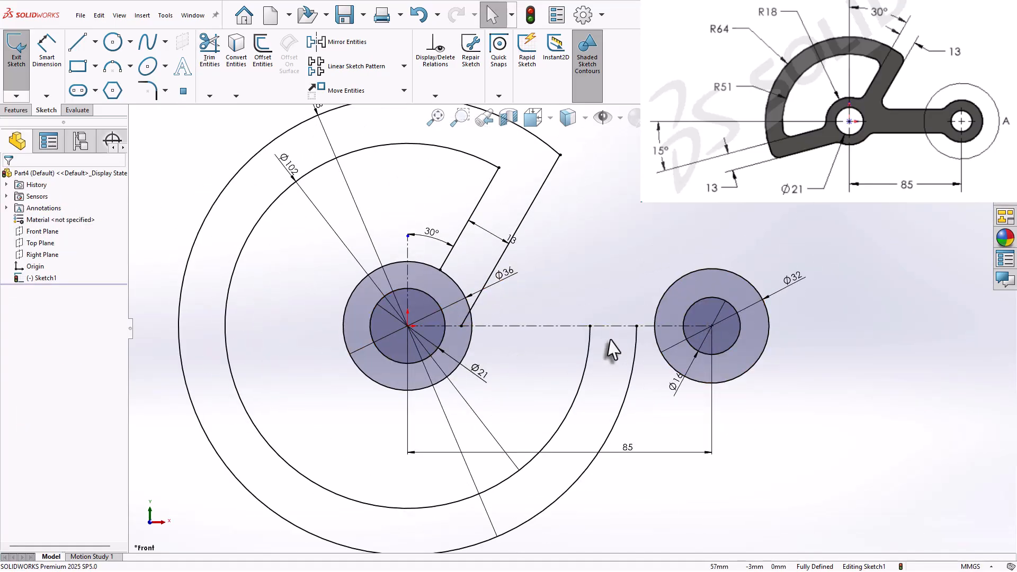
Step: Sketch two horizontal lines about 59 mm long between the 36 mm and 32 mm circles, one above and one below the centerline
left_click(79, 67)
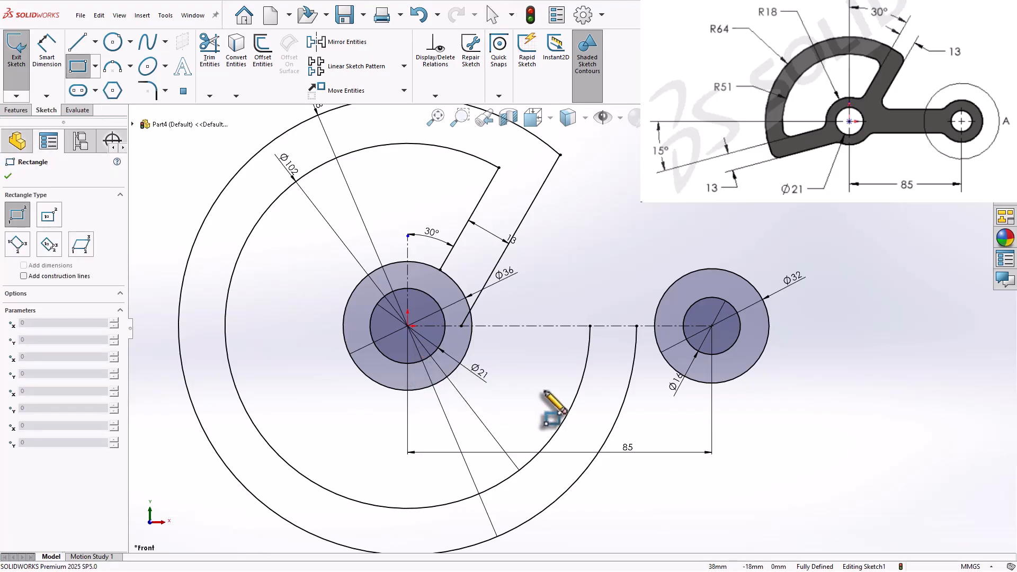
left_click(78, 41)
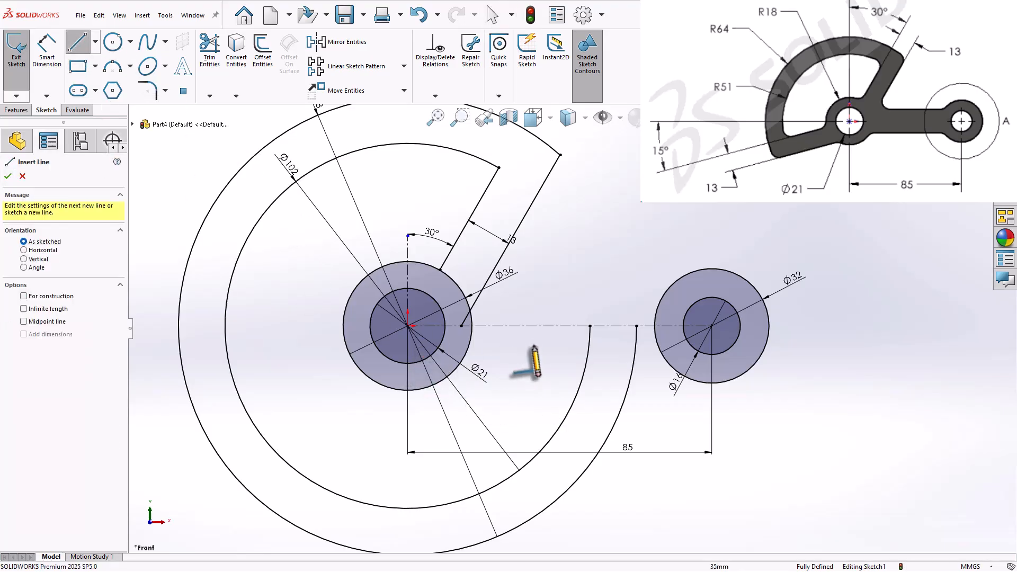
left_click(461, 307)
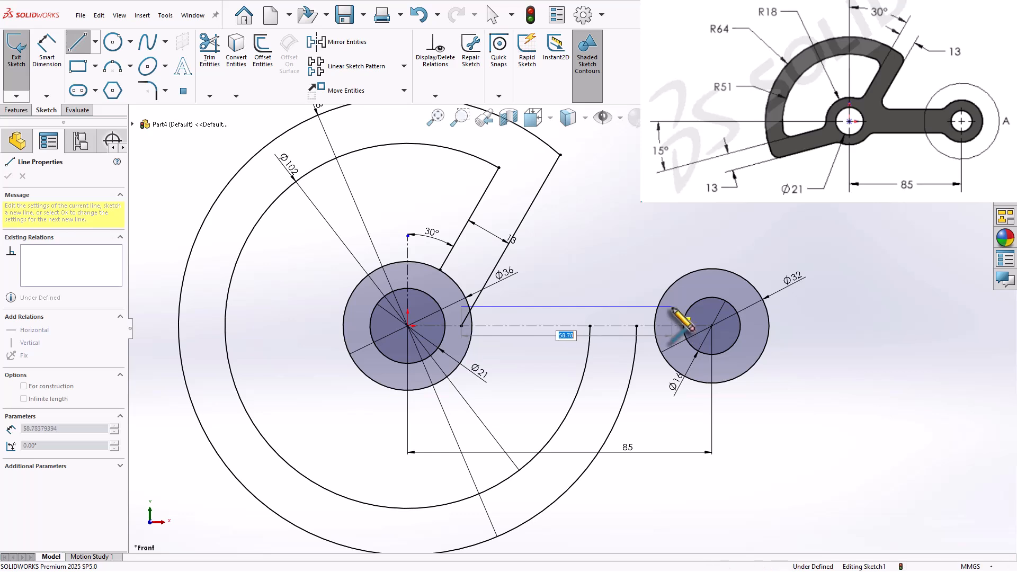
left_click(672, 306)
right_click(643, 234)
left_click(669, 241)
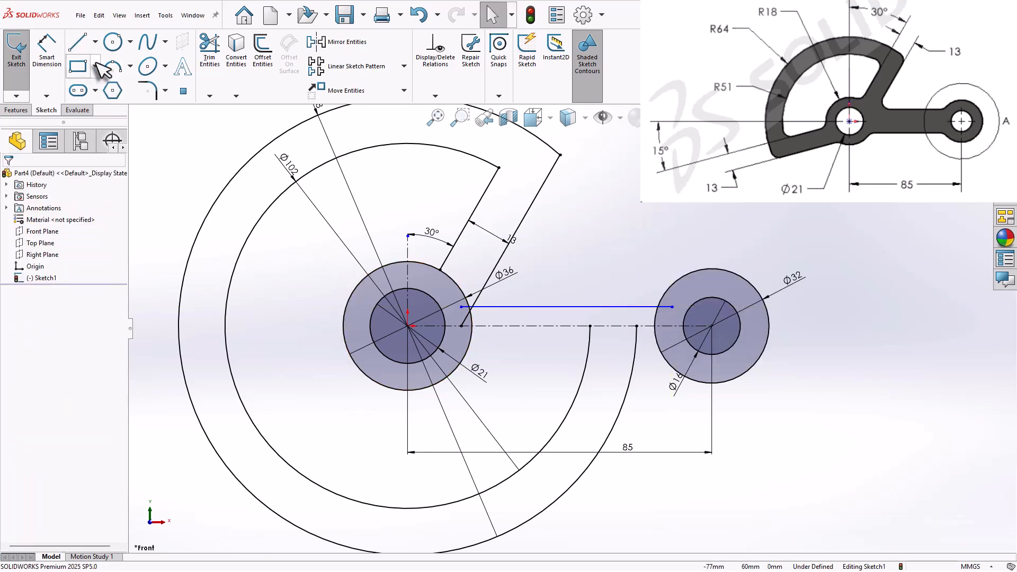
key("l")
left_click(461, 337)
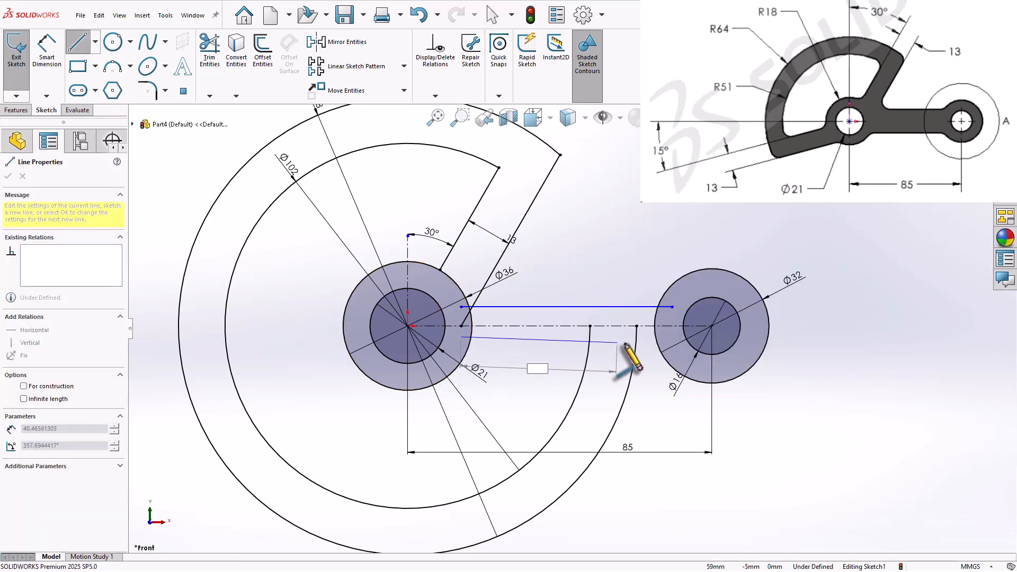
right_click(673, 337)
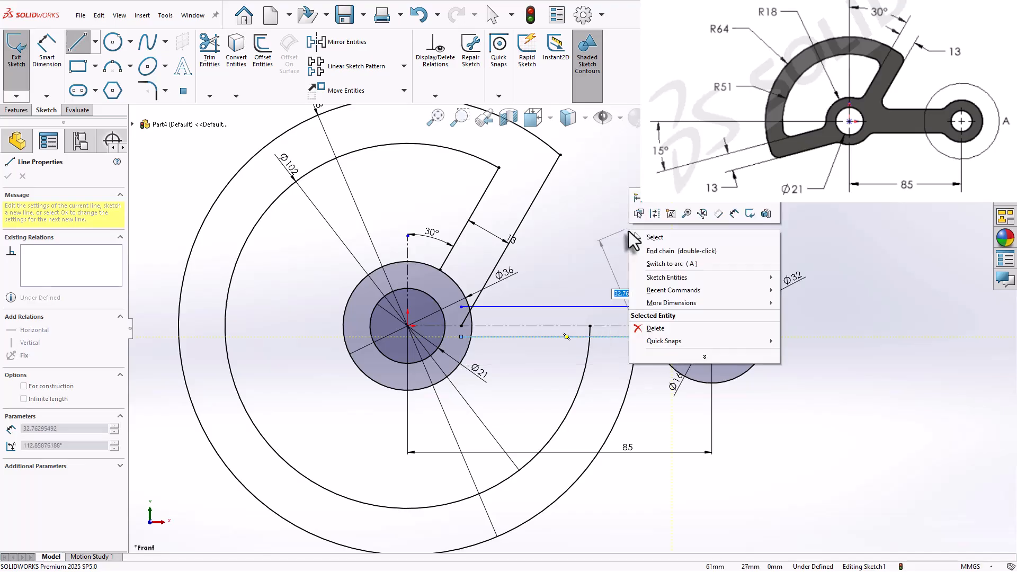
left_click(660, 236)
Step: Make the two horizontal lines symmetric about the horizontal centerline
scroll(596, 305, "down", 2)
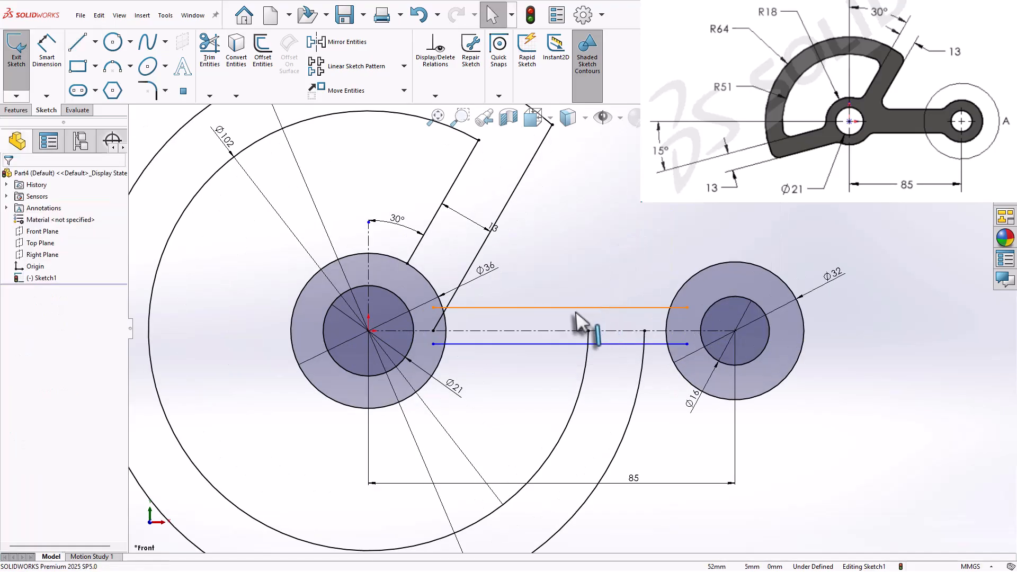
left_click(529, 308)
left_click(531, 344, "ctrl")
left_click(534, 331, "ctrl")
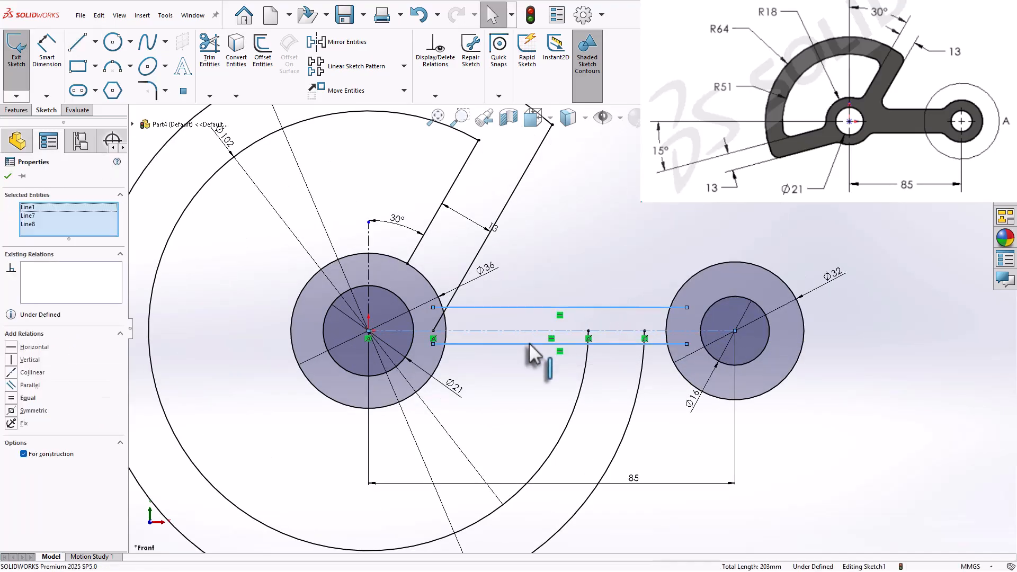
left_click(642, 311)
left_click(559, 288)
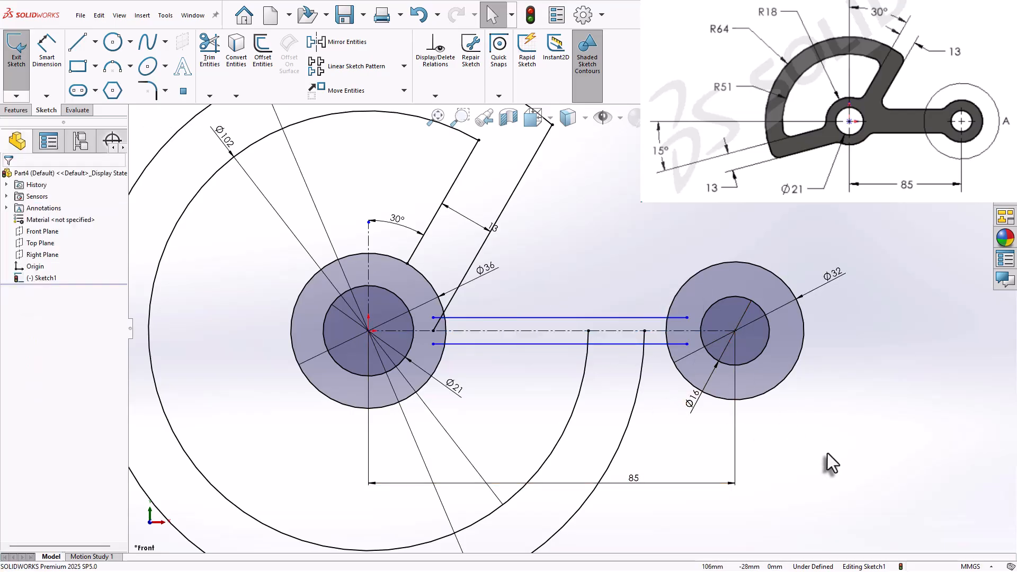
Step: Dimension the vertical spacing between the two horizontal lines to 18 mm
right_click_drag(841, 465, 845, 408)
left_click(553, 345)
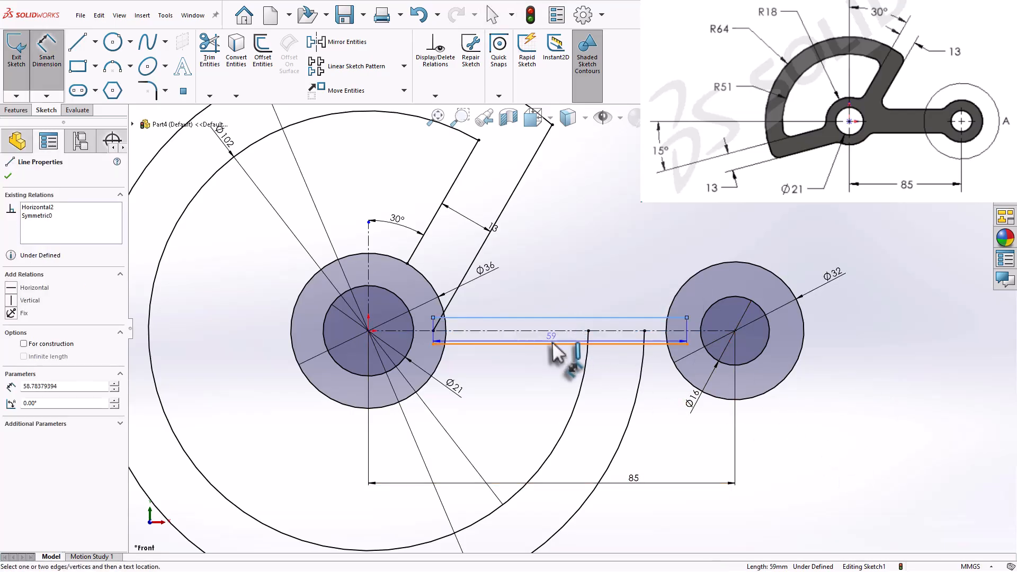
left_click(559, 318)
left_click(558, 296)
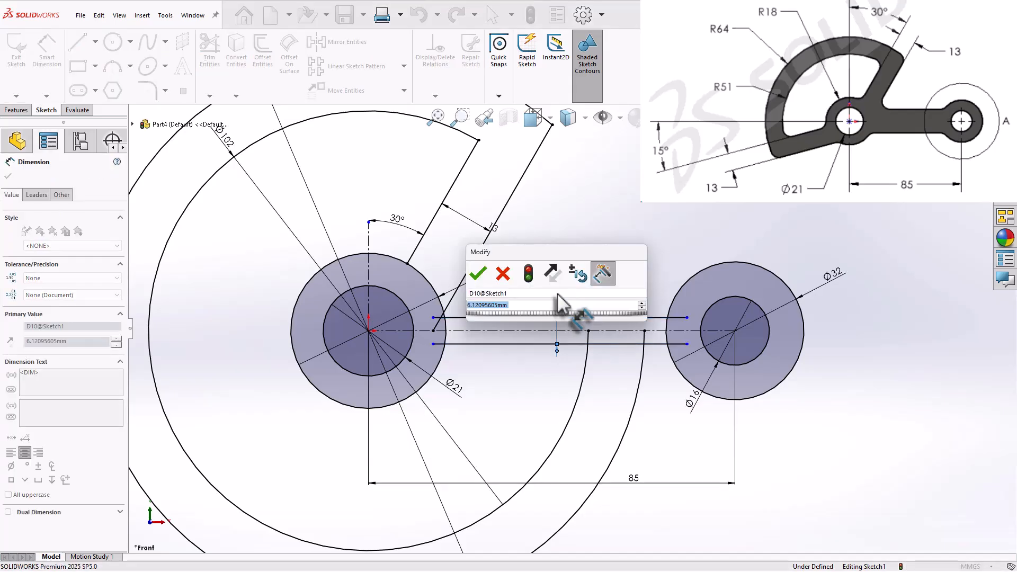
type("18")
key("Return")
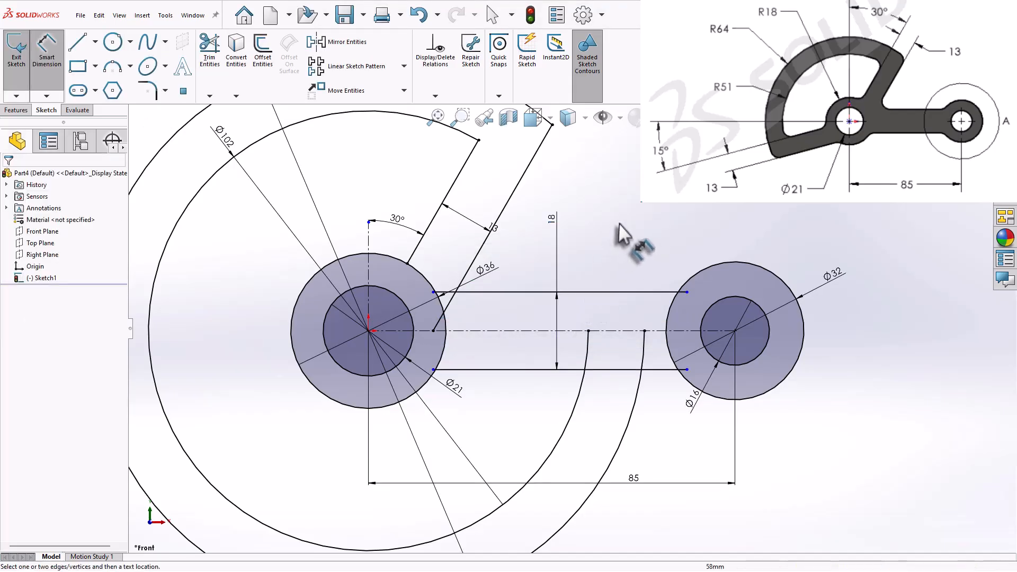
Step: Trim the ends of both horizontal lines that extend inside the 32 mm and 36 mm circles
scroll(659, 235, "down", 1)
left_click(213, 49)
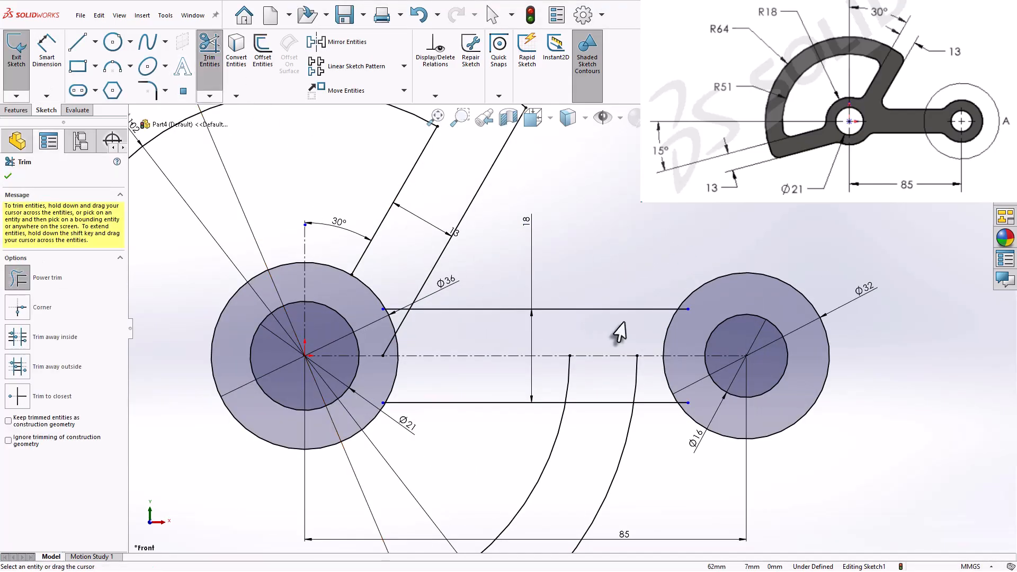
scroll(694, 320, "down", 3)
left_click_drag(676, 298, 671, 302)
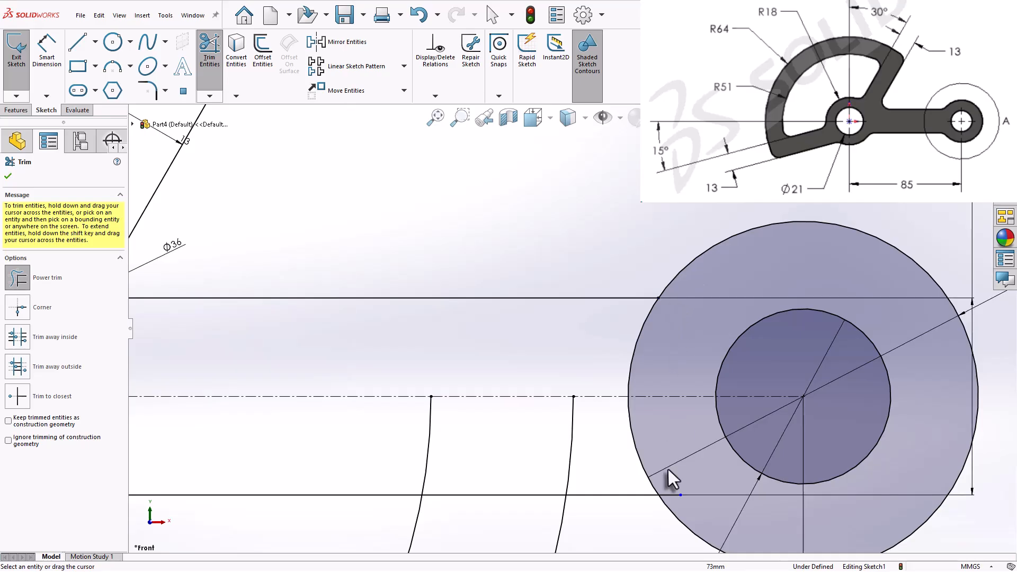
scroll(674, 487, "up", 2)
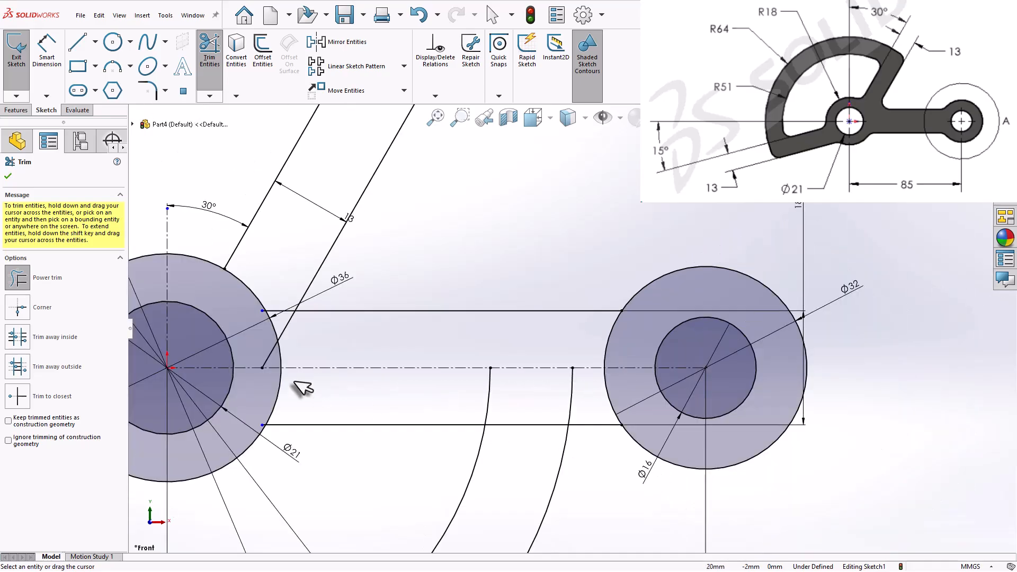
scroll(302, 386, "down", 4)
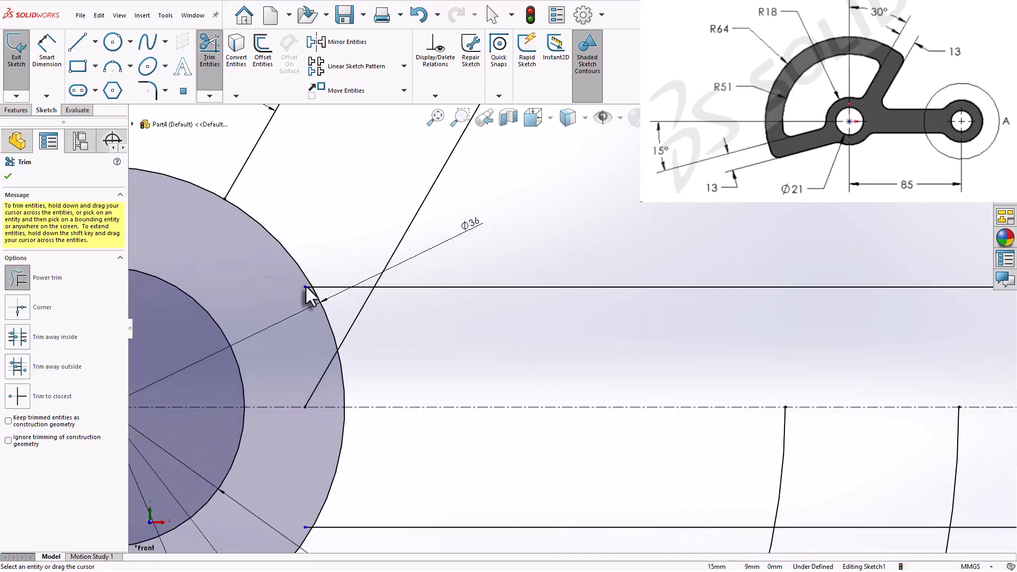
scroll(303, 516, "down", 3)
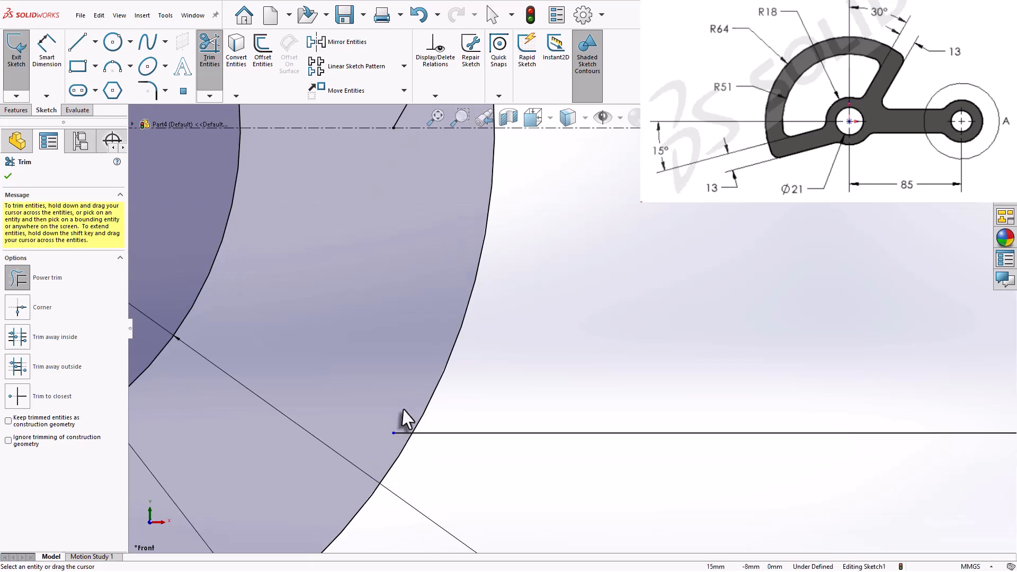
scroll(477, 410, "up", 5)
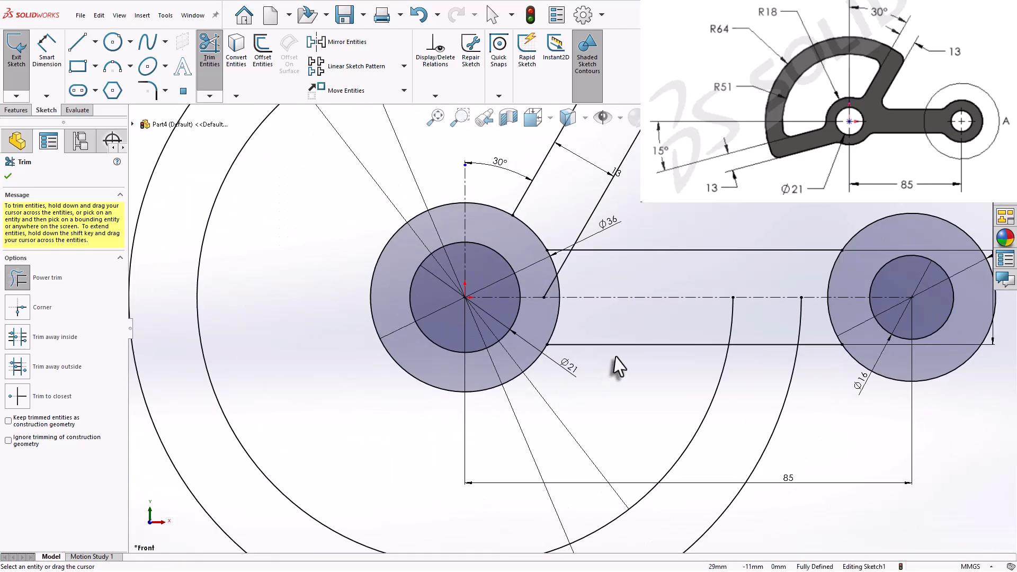
Step: Trim the 32 mm circle's arc between the horizontal lines and the large arcs' ends above the lower horizontal line
scroll(742, 307, "down", 4)
mouse_move(685, 289)
left_mouse_down()
mouse_move(663, 290)
mouse_move(689, 351)
mouse_move(591, 376)
mouse_move(471, 382)
left_mouse_up()
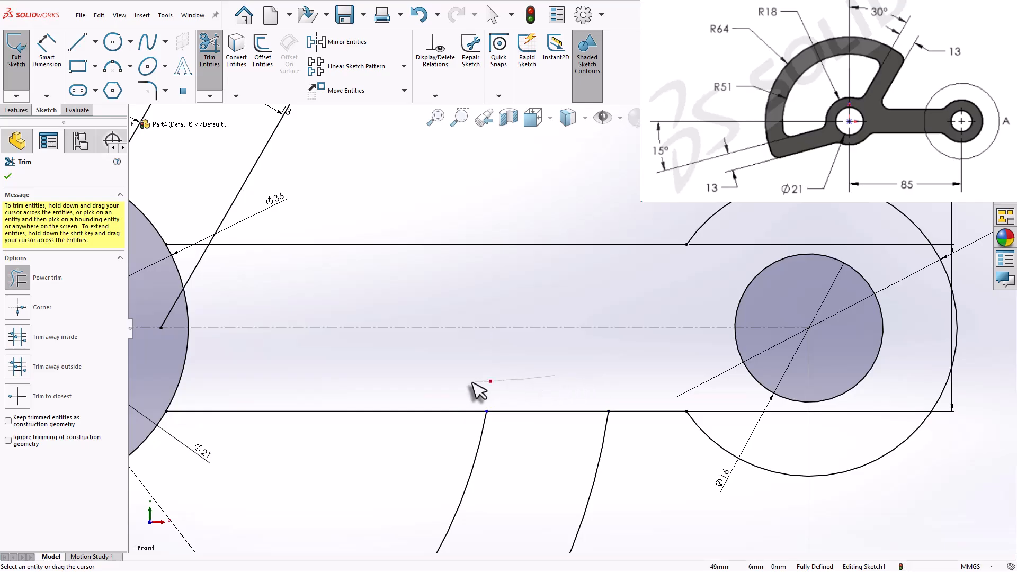
scroll(463, 377, "up", 3)
scroll(376, 366, "down", 3)
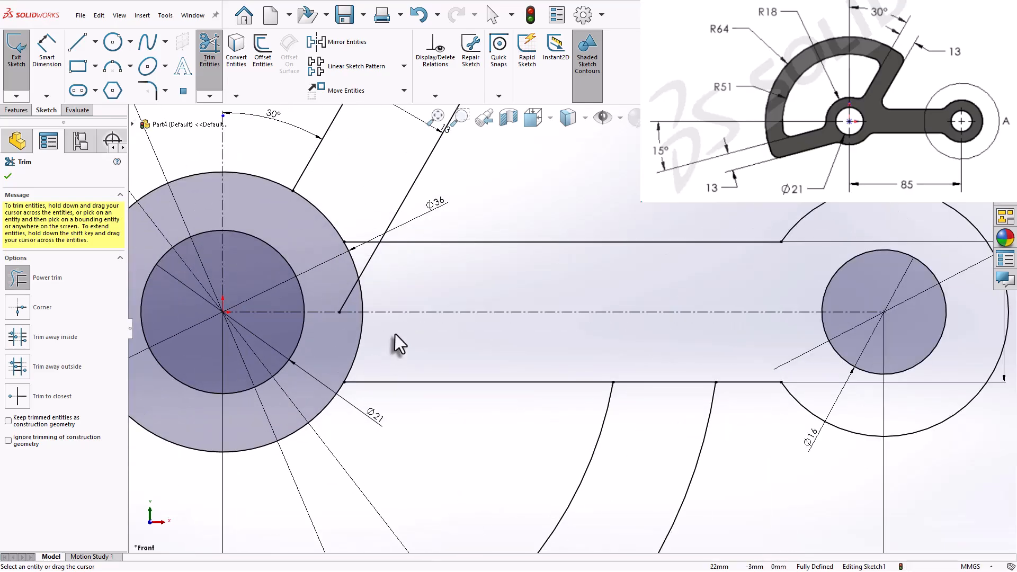
Step: Trim the offset line below the upper horizontal line, the 36 mm circle where the arms join, and the upper line's short inner segment
mouse_move(348, 296)
left_mouse_down()
mouse_move(364, 261)
mouse_move(352, 281)
left_mouse_up()
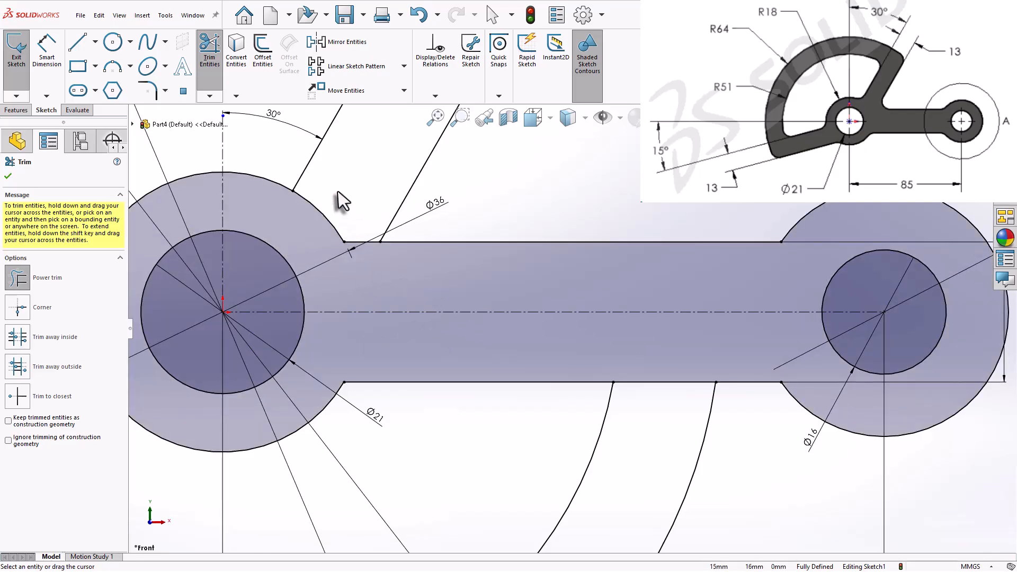
mouse_move(341, 201)
left_mouse_down()
mouse_move(322, 220)
mouse_move(364, 222)
mouse_move(364, 260)
left_mouse_up()
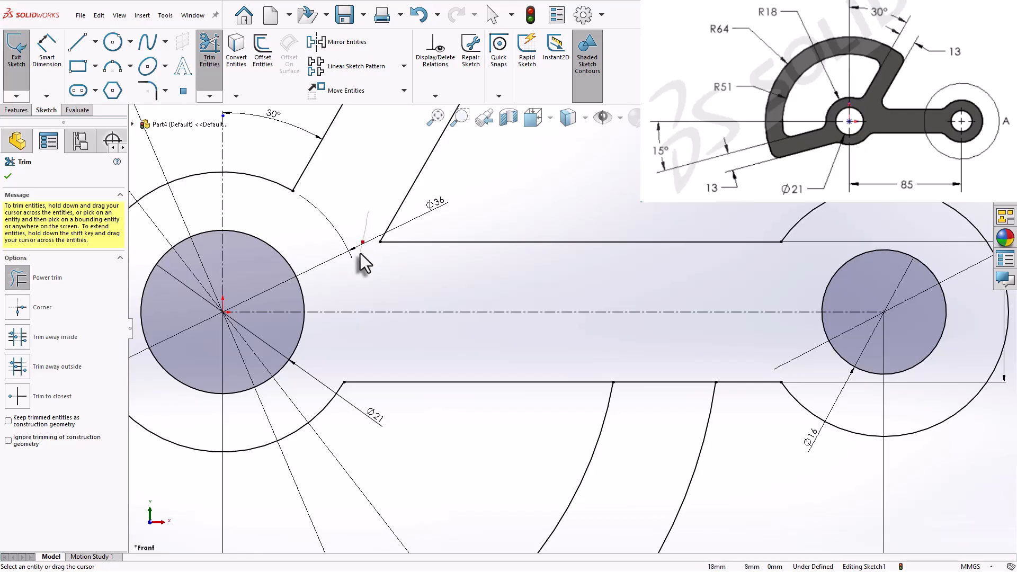
scroll(460, 288, "up", 6)
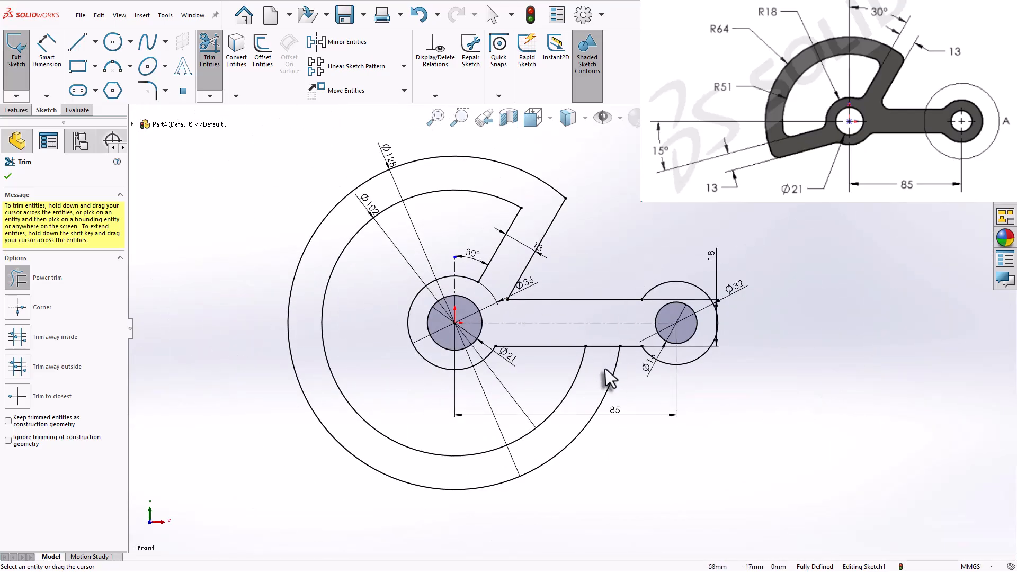
scroll(605, 371, "down", 1)
key("Escape")
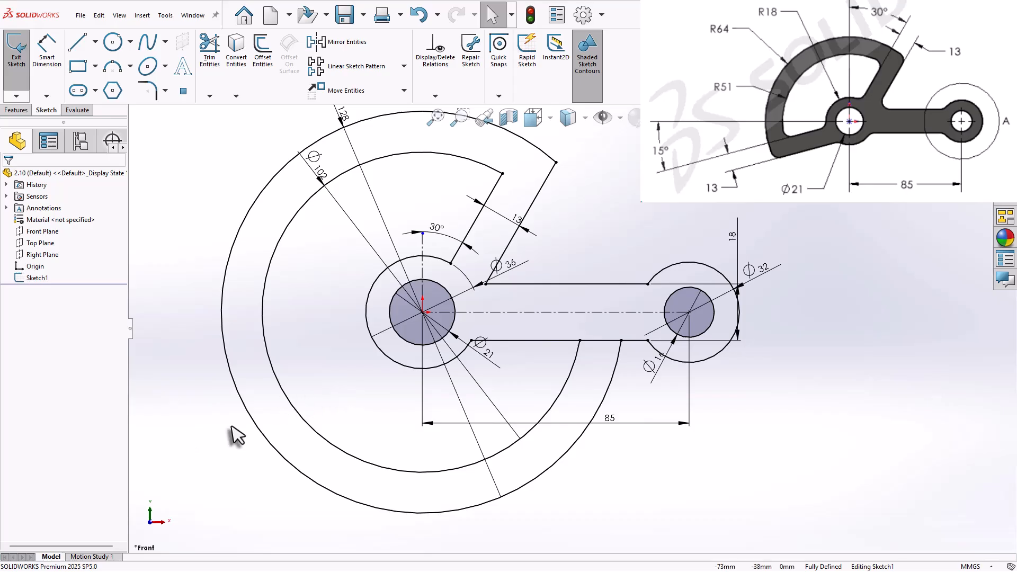
Step: Sketch a slanted line about 73 mm long from the origin toward the lower left, past the outer arc
left_click(78, 42)
left_click(423, 313)
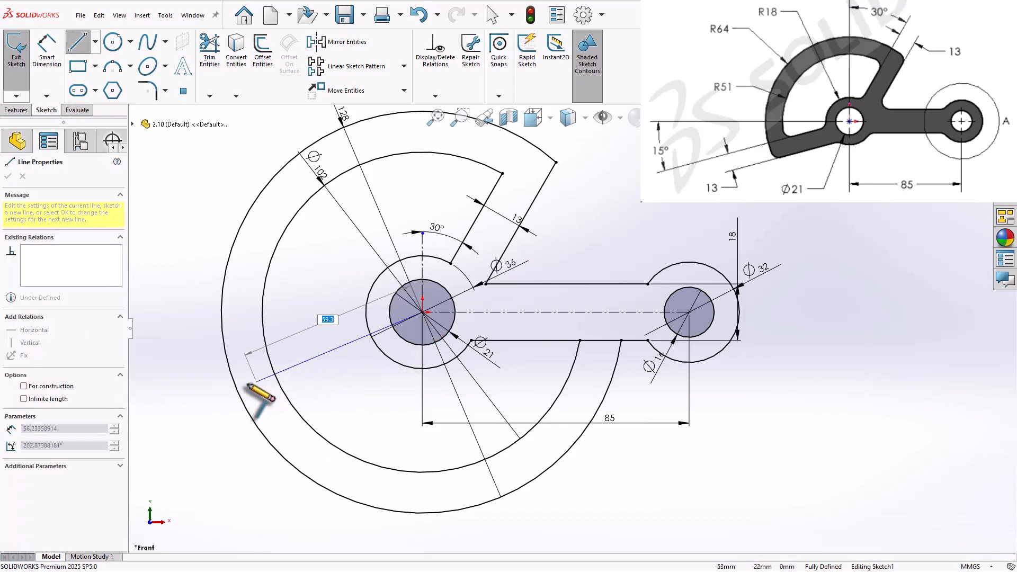
right_click(203, 335)
left_click(204, 337)
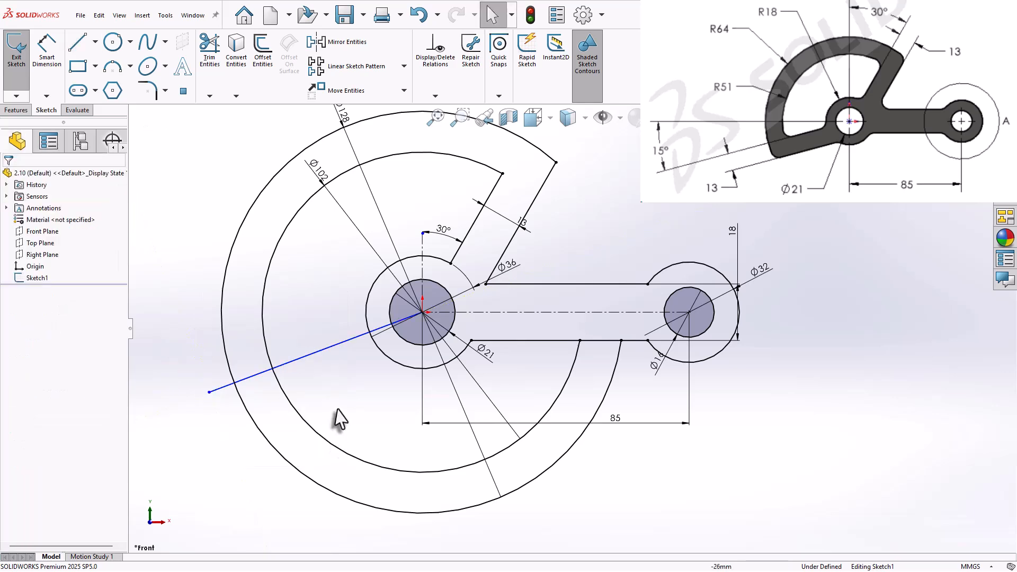
Step: Sketch a horizontal centerline about 38 mm long from the origin toward the left
left_click(84, 47)
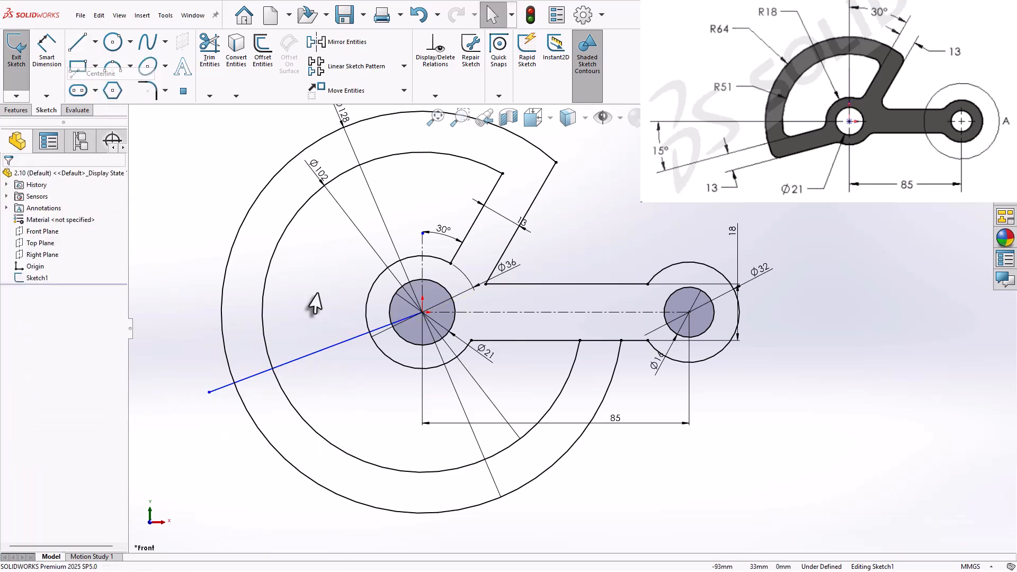
left_click(422, 313)
left_click(305, 313)
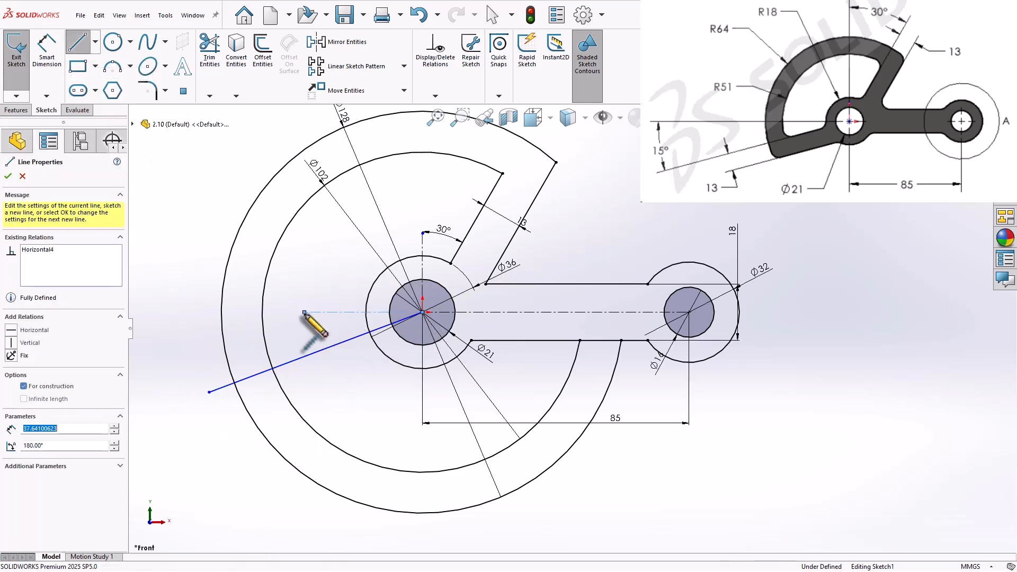
right_click(310, 246)
left_click(329, 259)
Step: Dimension the angle between the left horizontal centerline and the lower slanted line to 15°
right_click_drag(168, 334, 167, 255)
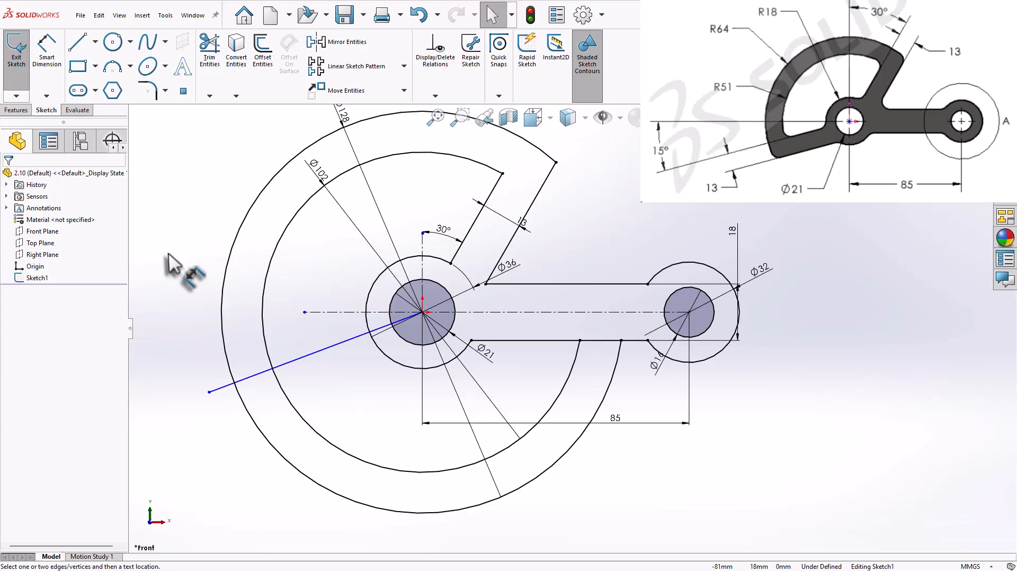
left_click(325, 313)
left_click(334, 345)
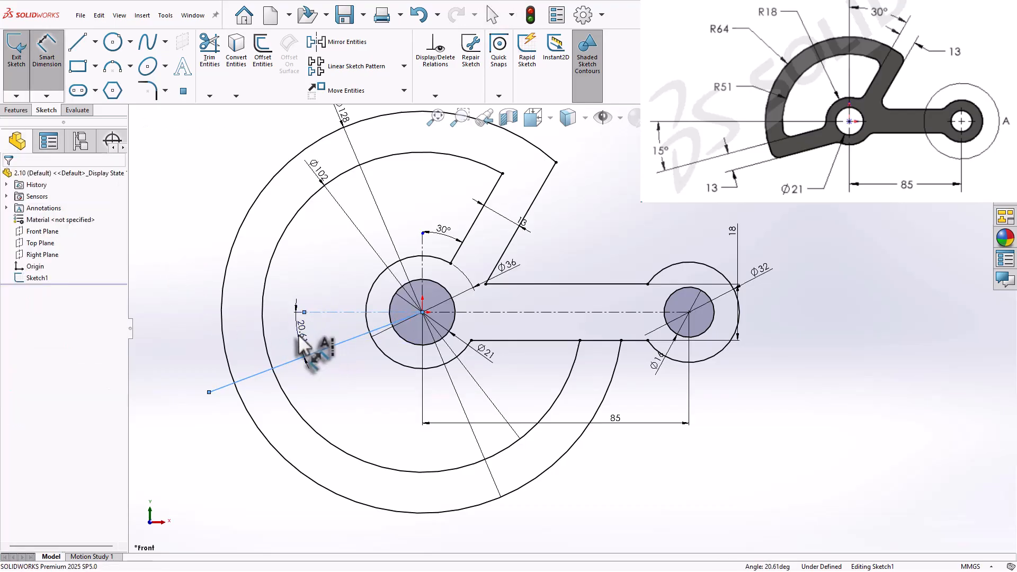
left_click(302, 345)
type("15")
key("Return")
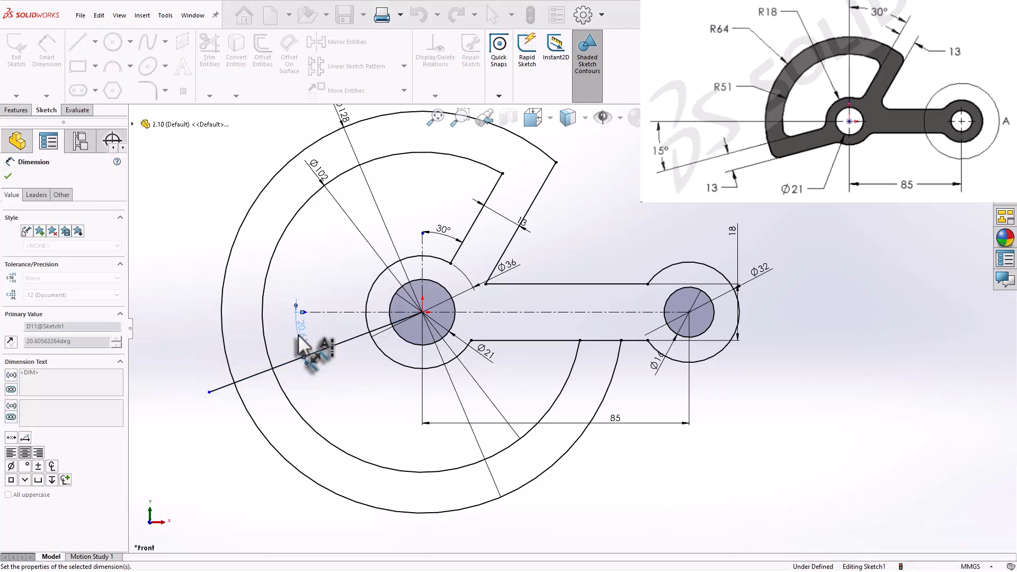
key("Escape")
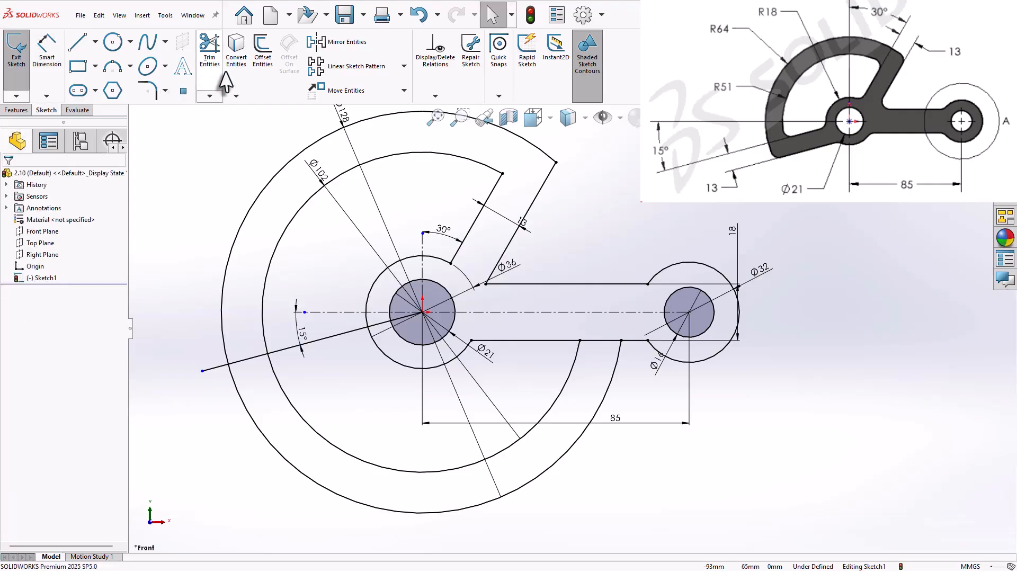
Step: Offset the lower slanted line 13 mm toward its lower side, with the direction reversed
left_click(265, 63)
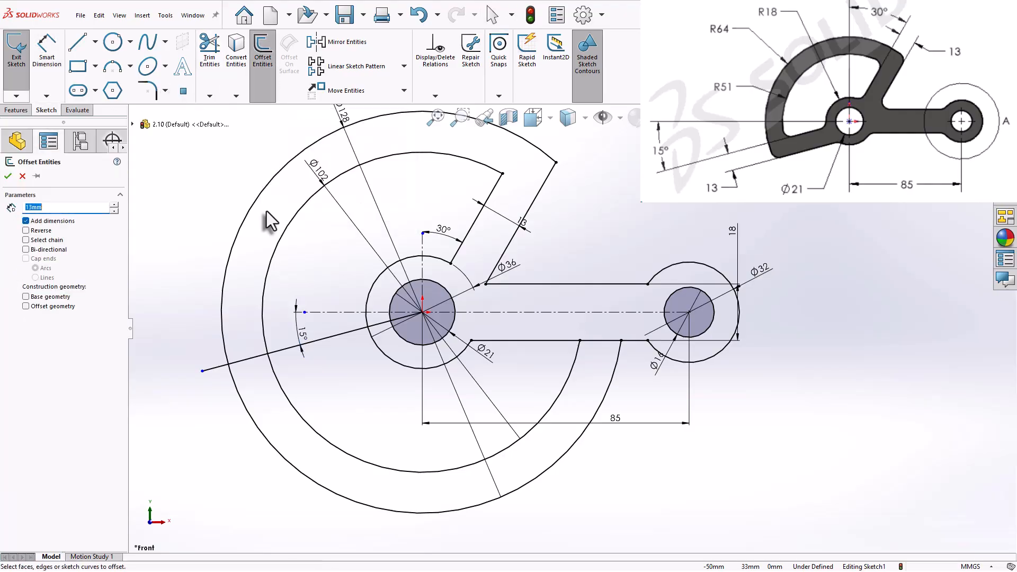
left_click(284, 349)
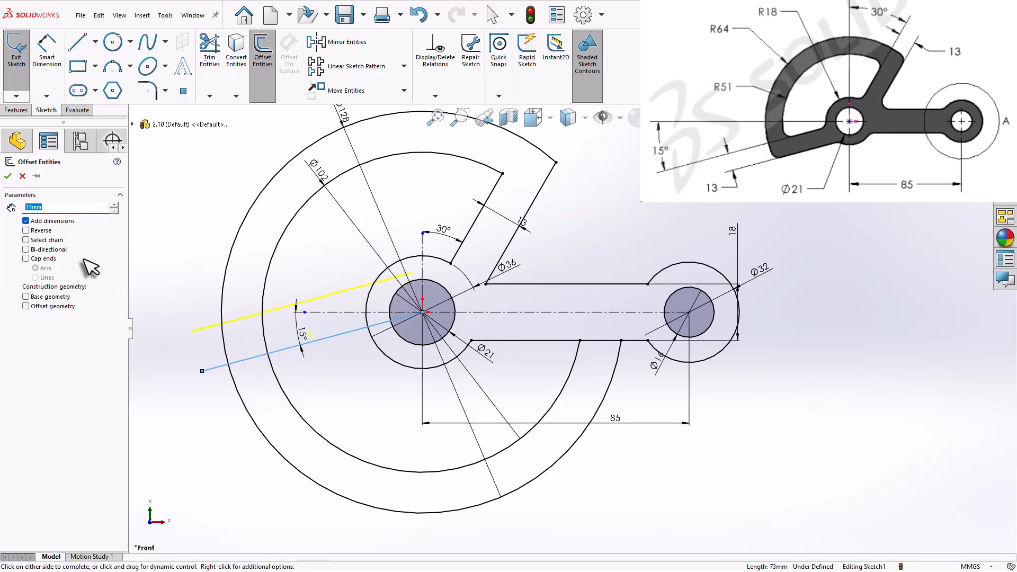
left_click(43, 233)
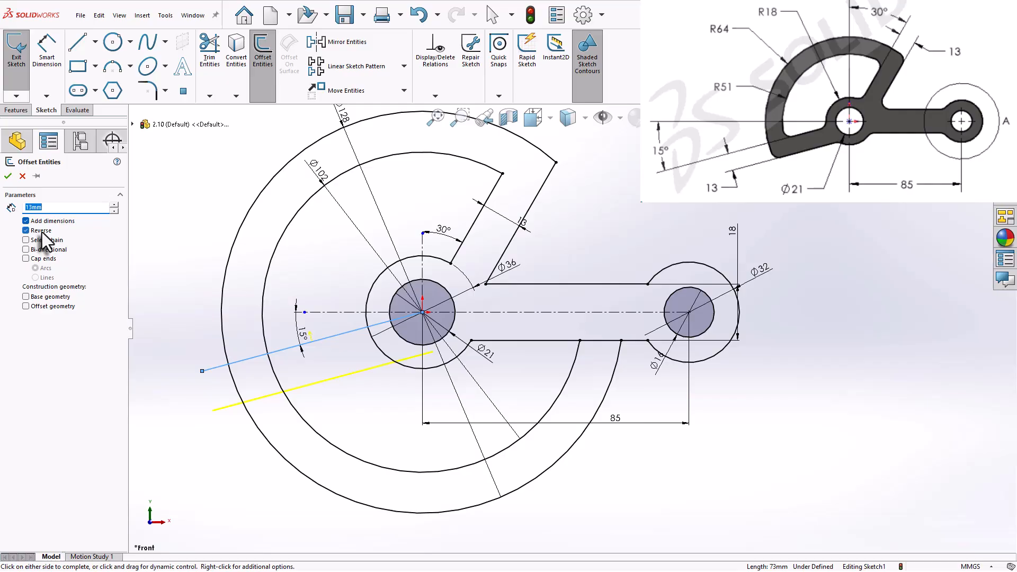
left_click(8, 176)
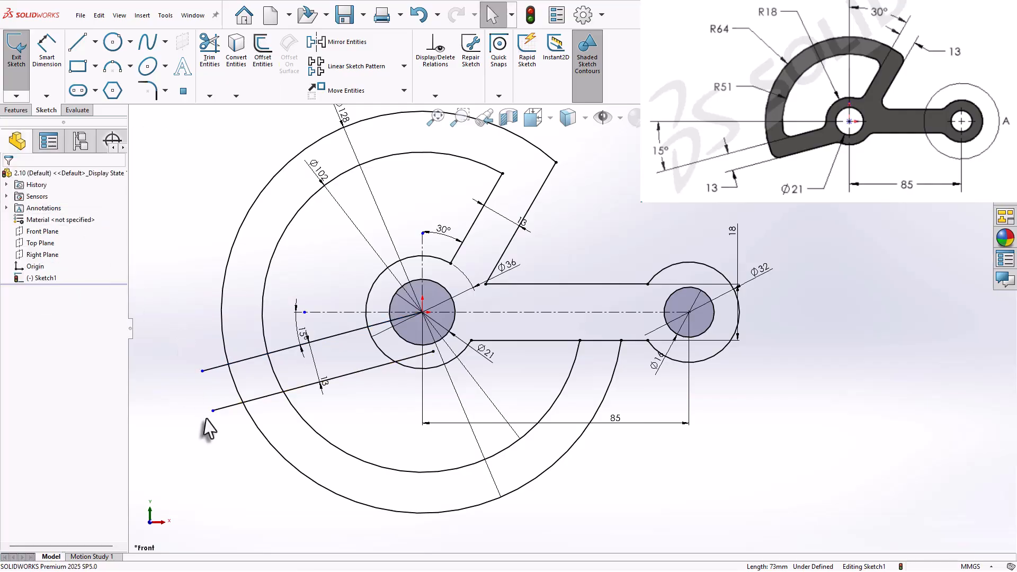
Step: Trim both lower slanted lines beyond the outer arc and remove the two large arcs between the lower arm and the link
left_click(210, 48)
scroll(276, 424, "up", 2)
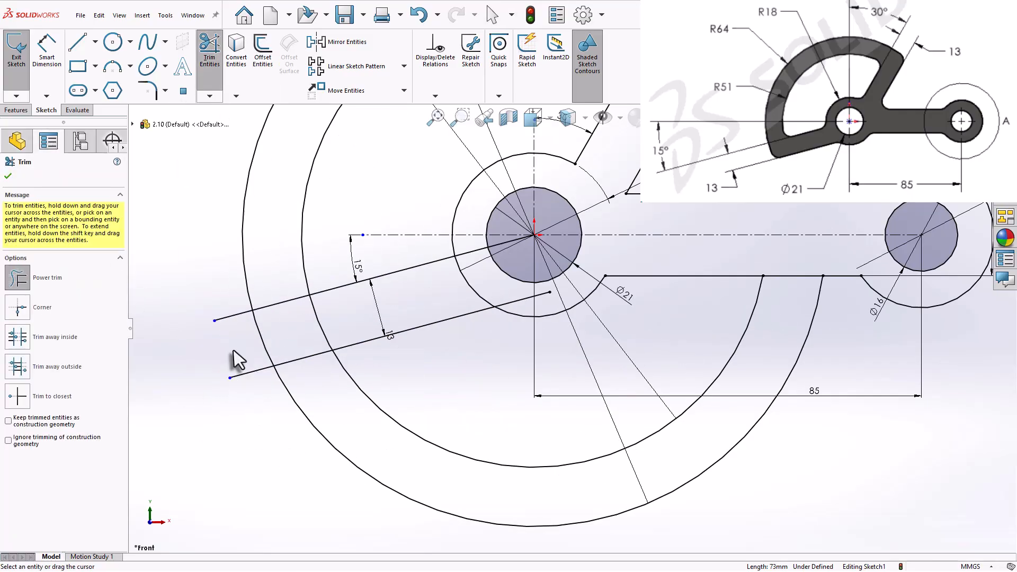
left_click_drag(216, 318, 254, 398)
scroll(419, 446, "down", 1)
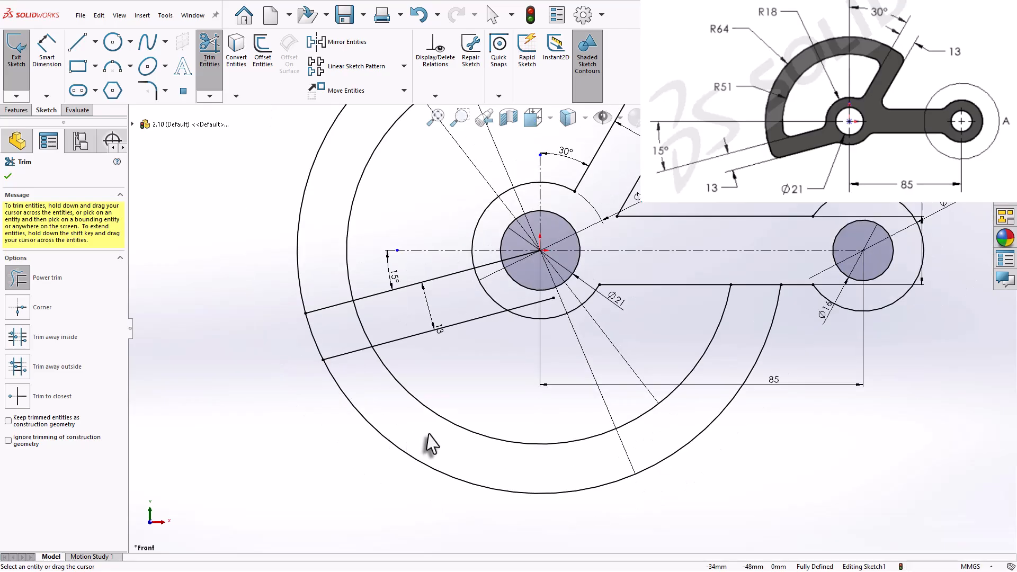
left_click_drag(690, 317, 777, 341)
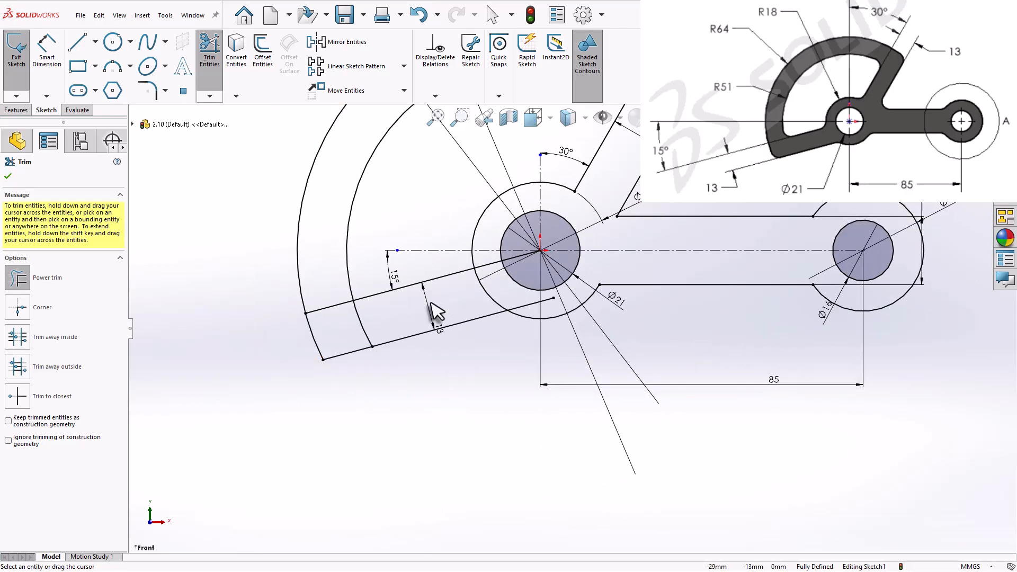
Step: Trim the inner arc across the lower arm, the upper slanted line's outer end, and both slanted lines' ends inside the 36 mm hub circle
scroll(396, 297, "up", 1)
mouse_move(380, 329)
left_mouse_down()
mouse_move(357, 339)
mouse_move(307, 288)
left_mouse_up()
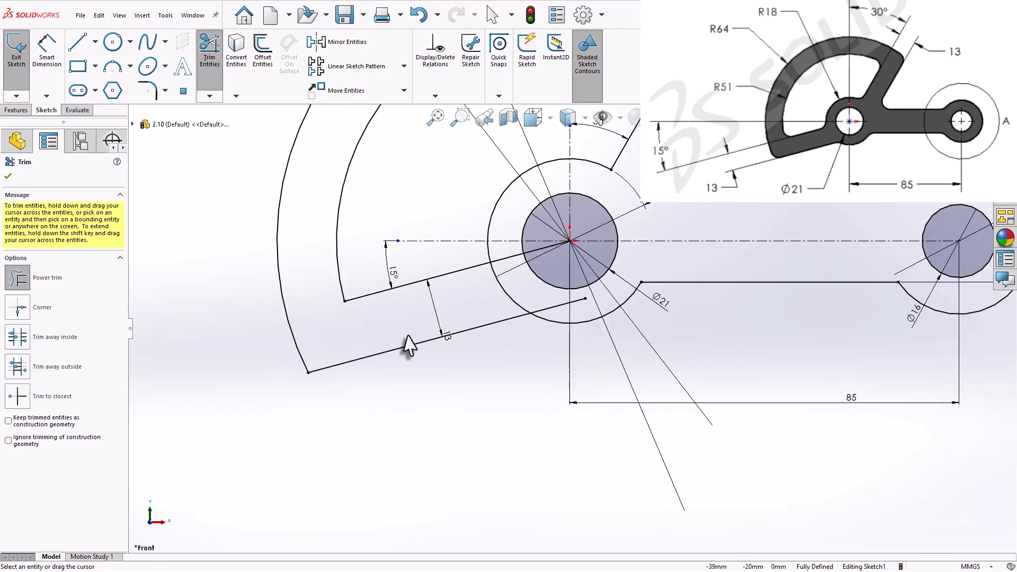
scroll(557, 286, "up", 2)
mouse_move(519, 233)
left_mouse_down()
mouse_move(465, 246)
mouse_move(467, 255)
left_mouse_up()
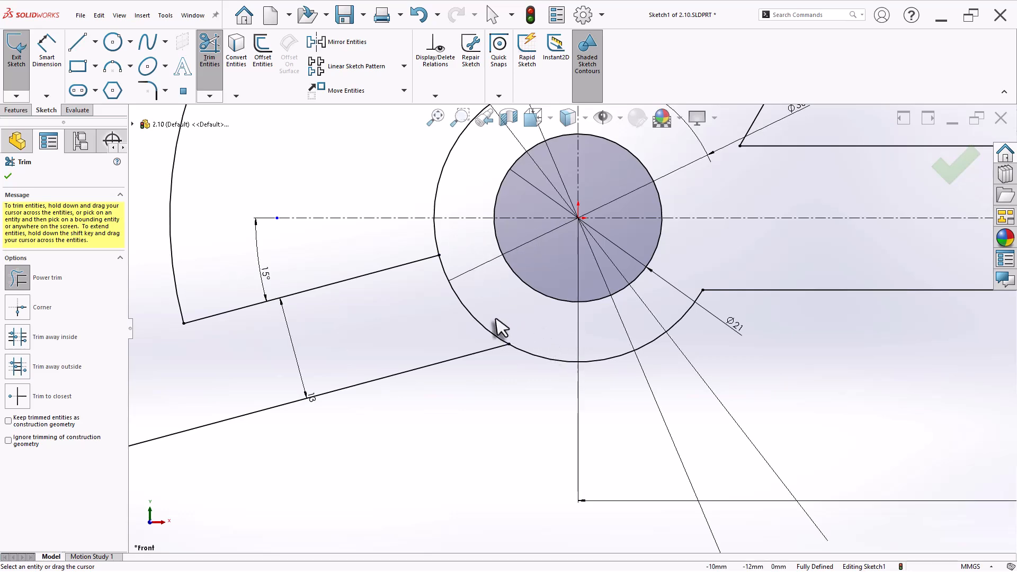
scroll(478, 323, "down", 6)
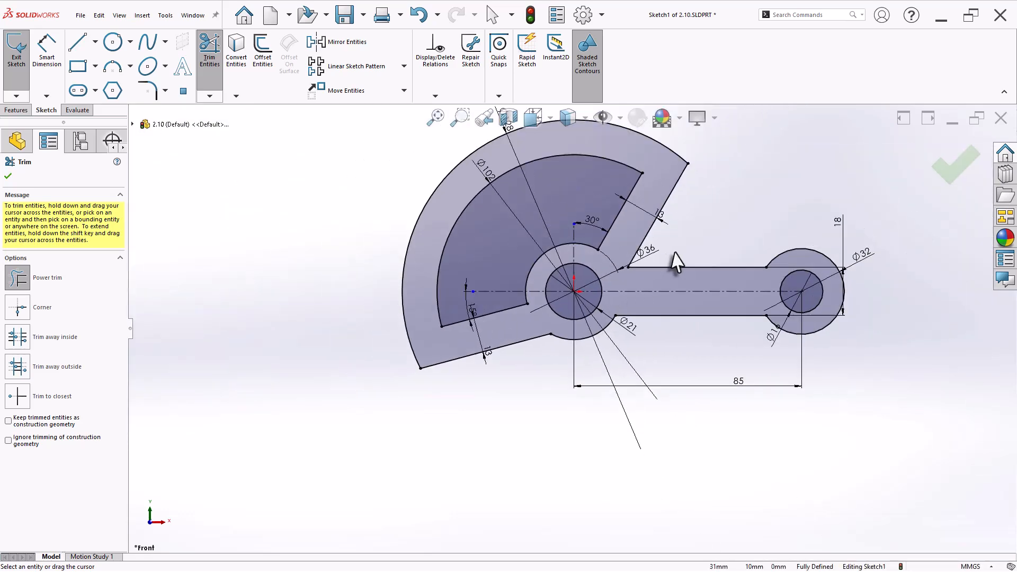
scroll(751, 208, "up", 1)
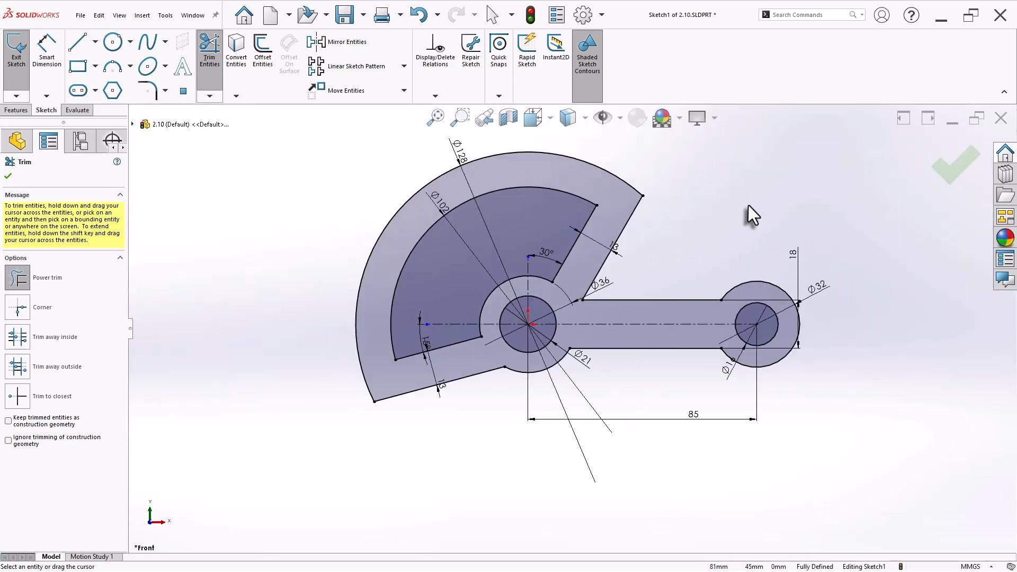
left_click(8, 176)
scroll(482, 319, "up", 1)
middle_click_drag(482, 319, 358, 357, "ctrl")
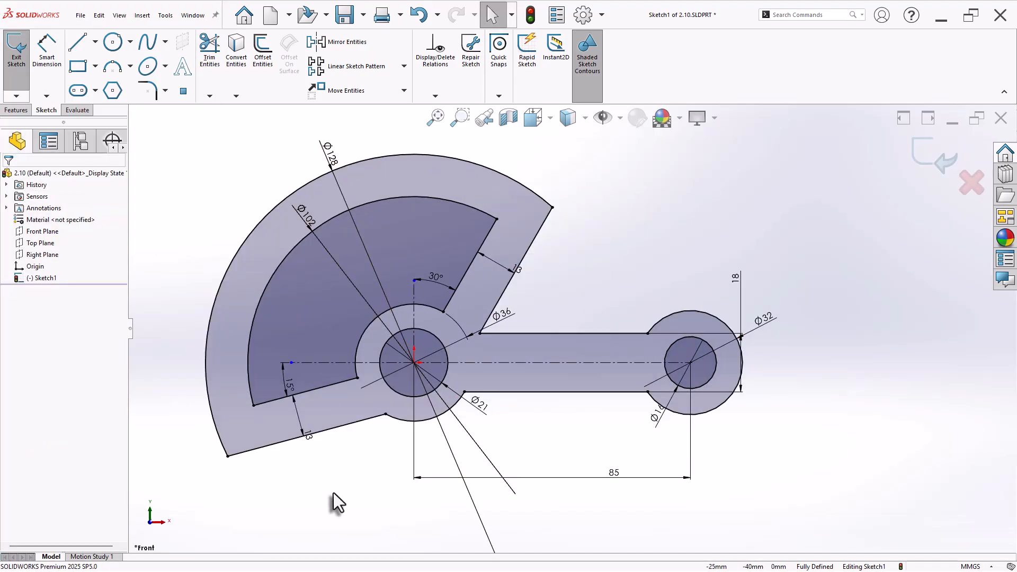
Step: Round the two corners where the horizontal link meets the 32 mm boss with 6 mm sketch fillets
left_click(149, 91)
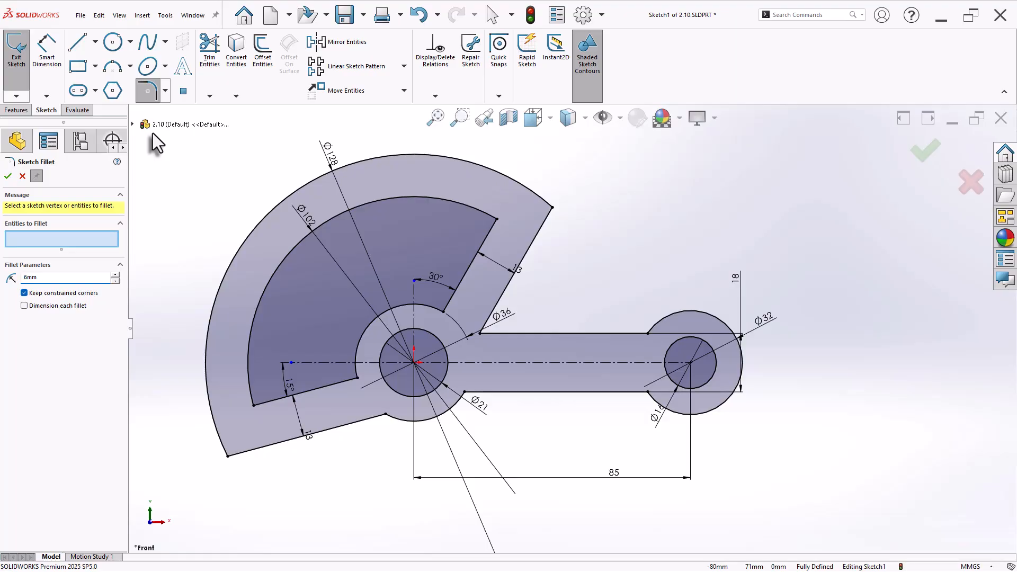
scroll(640, 345, "up", 3)
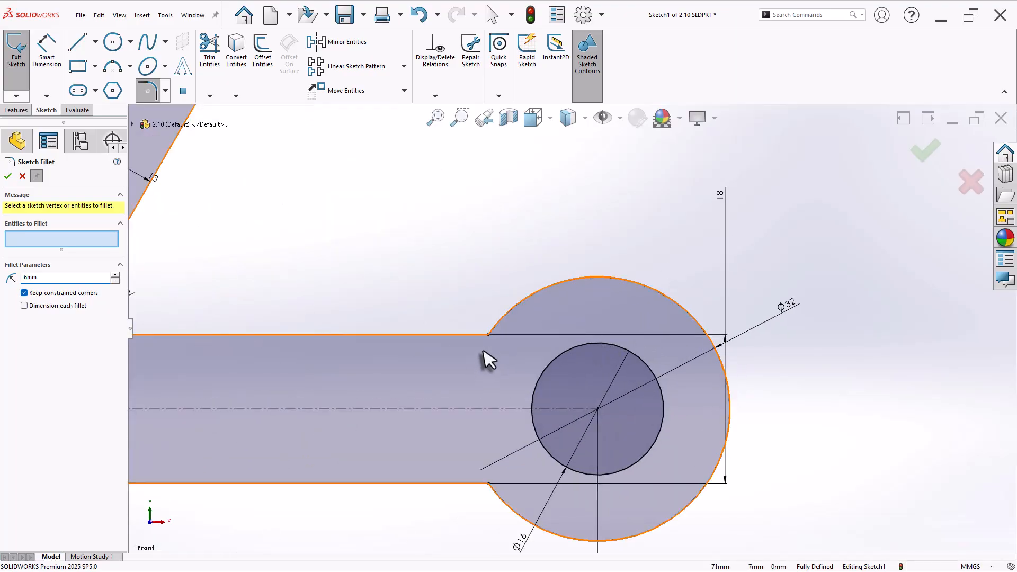
left_click(488, 335)
left_click(488, 483)
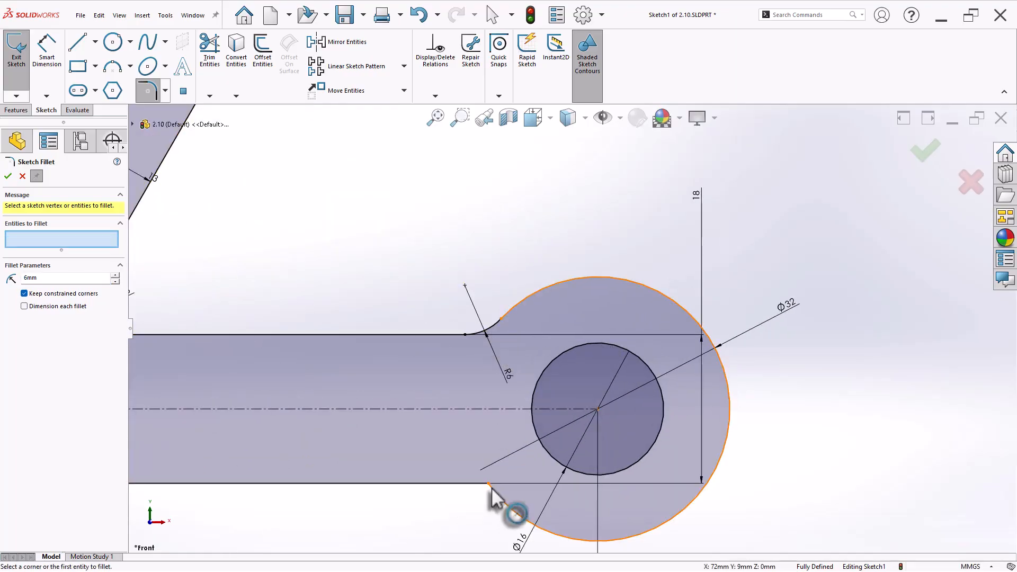
scroll(539, 451, "down", 2)
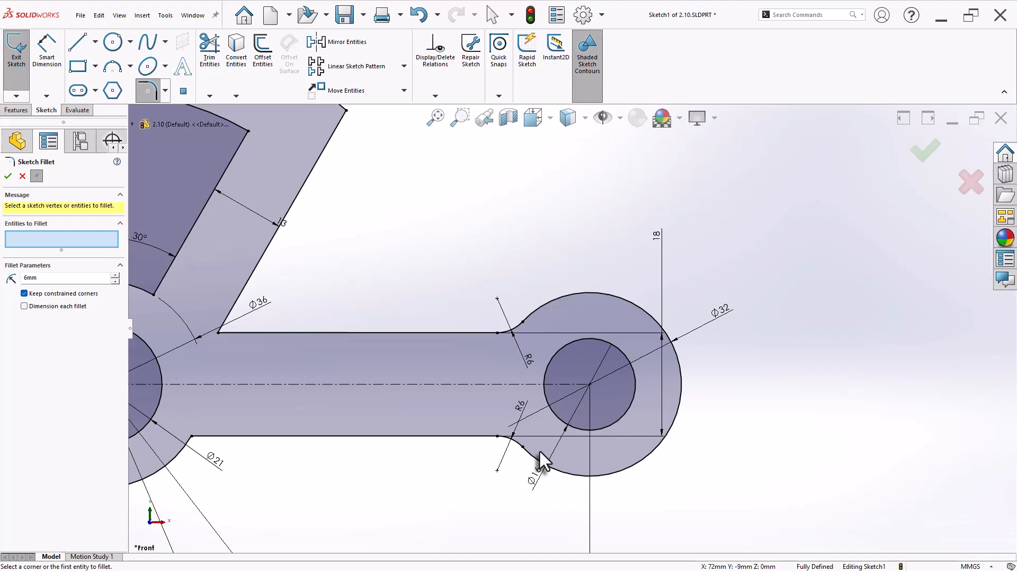
Step: Add 6 mm sketch fillets between the 30° arm and the link, and at the four corners where arms and link meet the hub
left_click(221, 335)
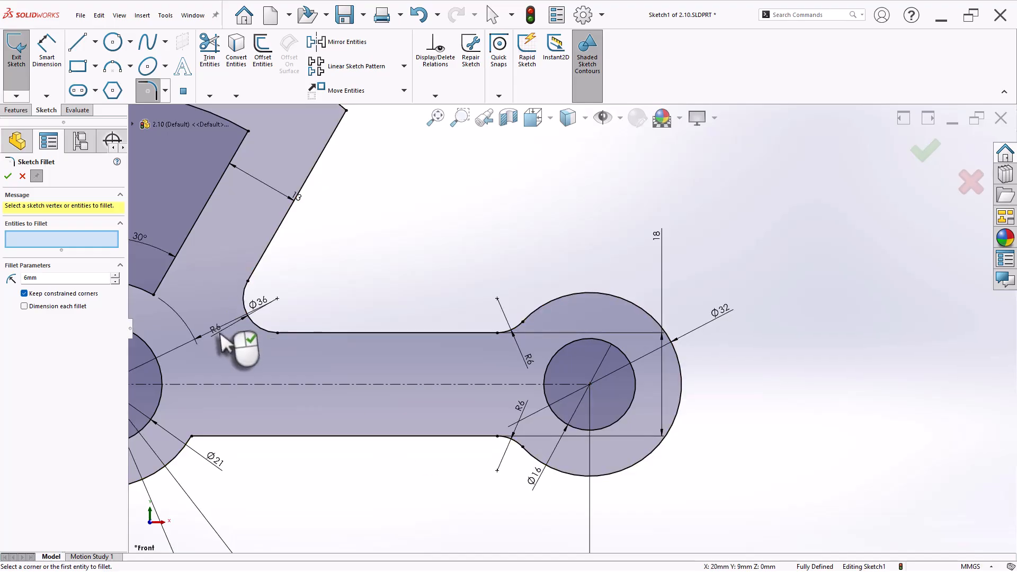
scroll(329, 327, "down", 2)
left_click(352, 304)
left_click(223, 401)
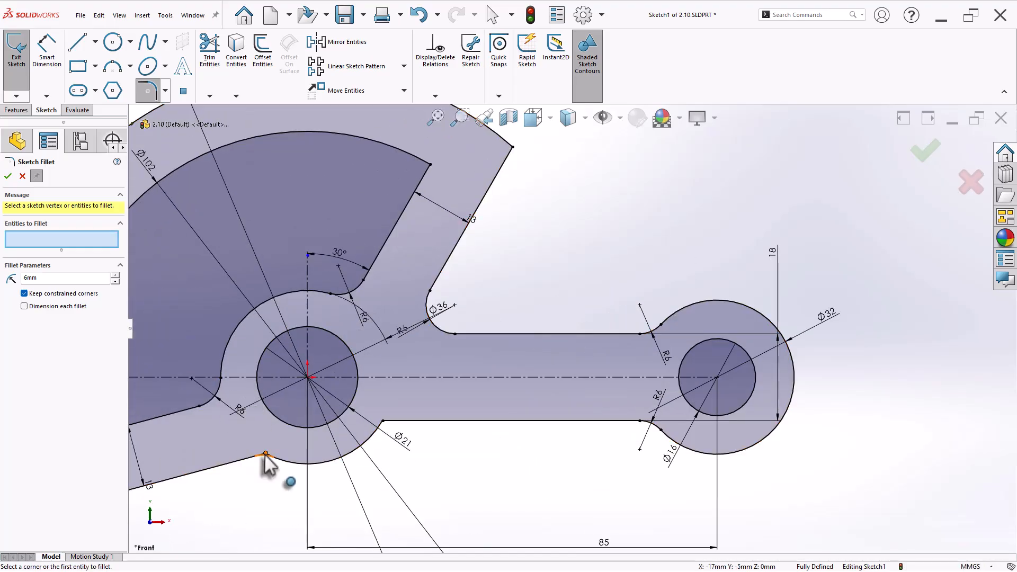
left_click(265, 456)
left_click(383, 423)
Step: Round the four corners where the inner and outer large arcs meet the two arms with 6 mm sketch fillets
scroll(465, 451, "down", 2)
left_click(223, 408)
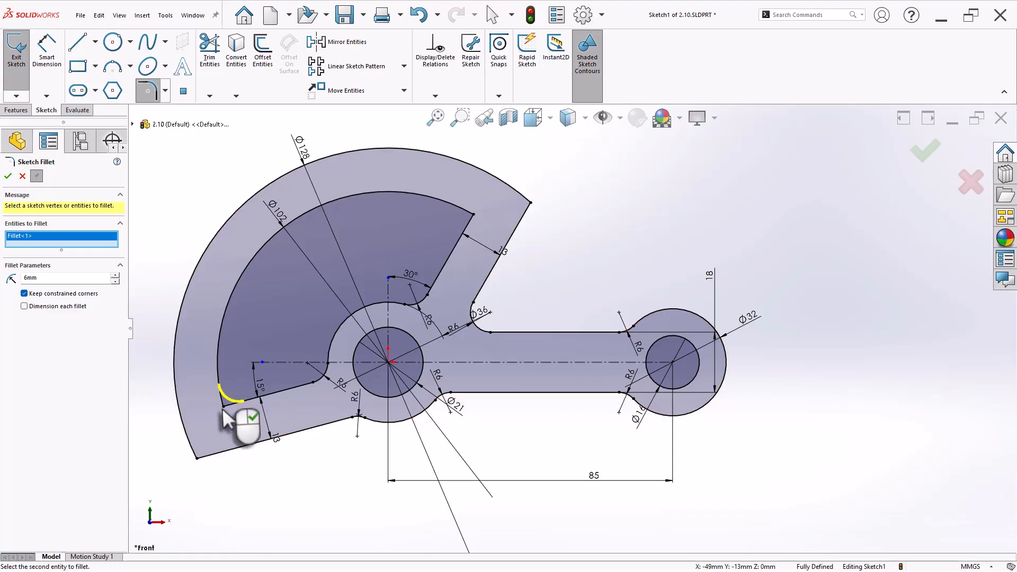
left_click(222, 404)
left_click(198, 458)
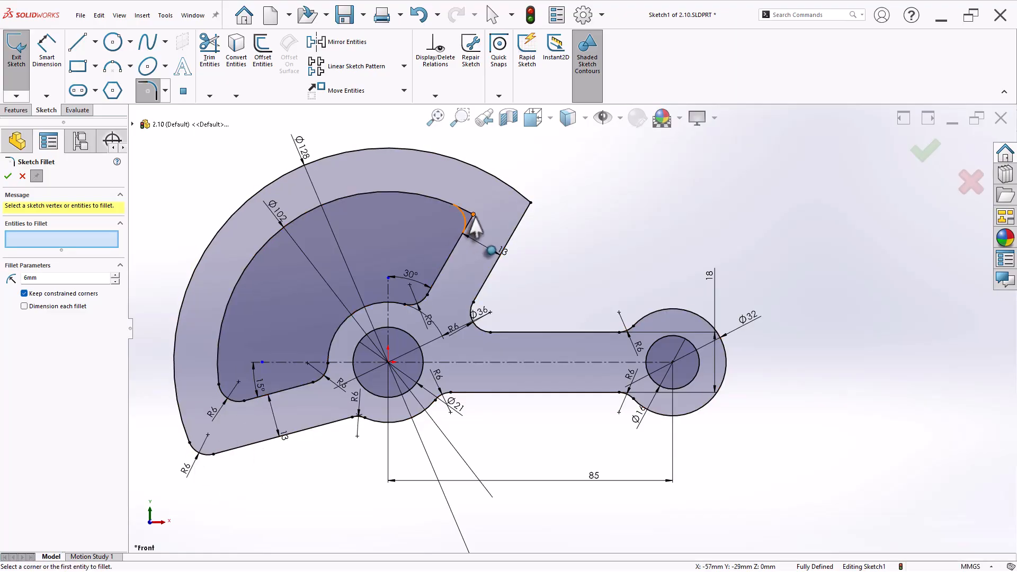
left_click(473, 214)
left_click(526, 214)
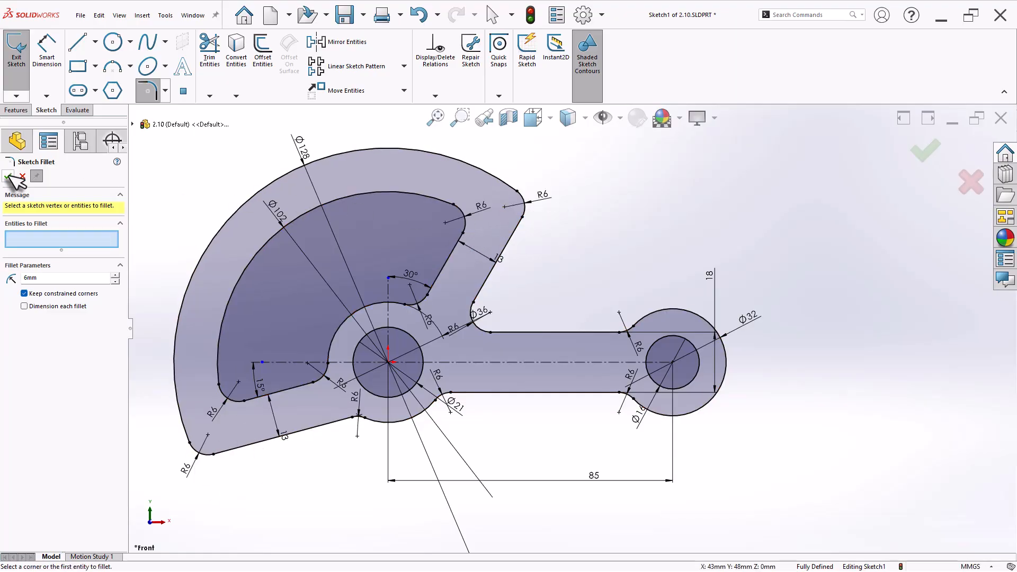
left_click(9, 176)
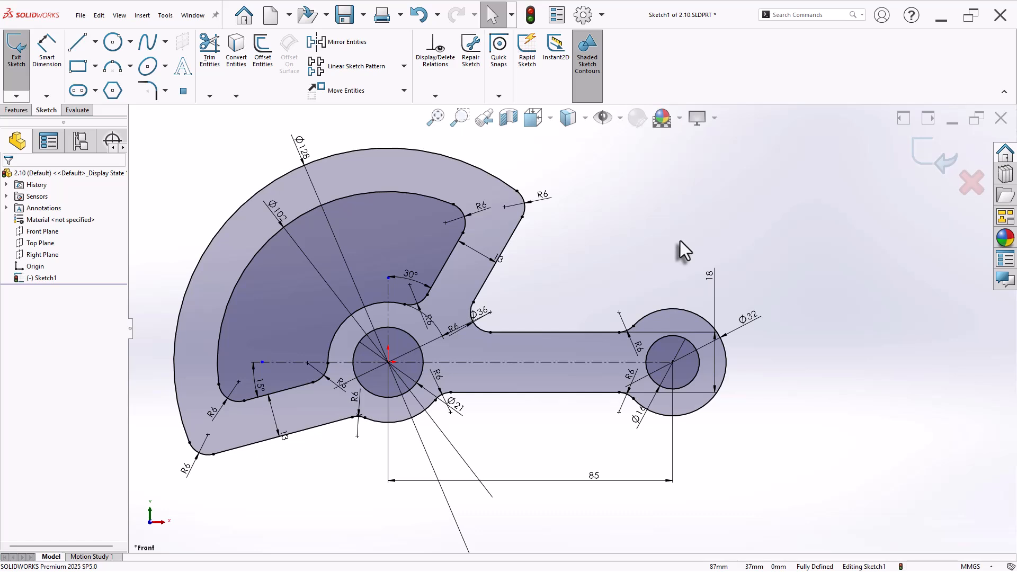
Step: Save the part and extrude the completed profile as a blind boss from the sketch plane
key("ctrl+s")
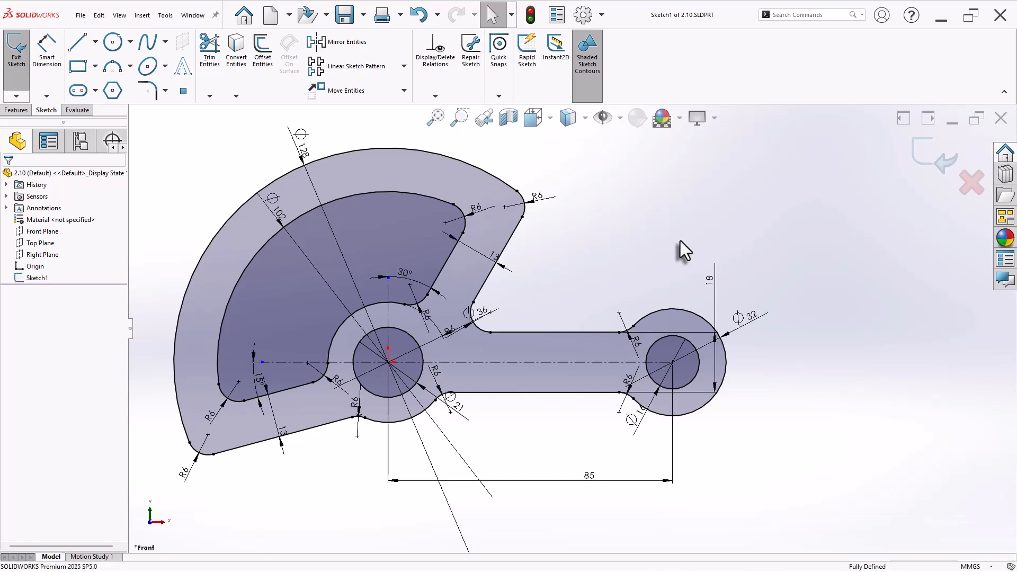
left_click(16, 110)
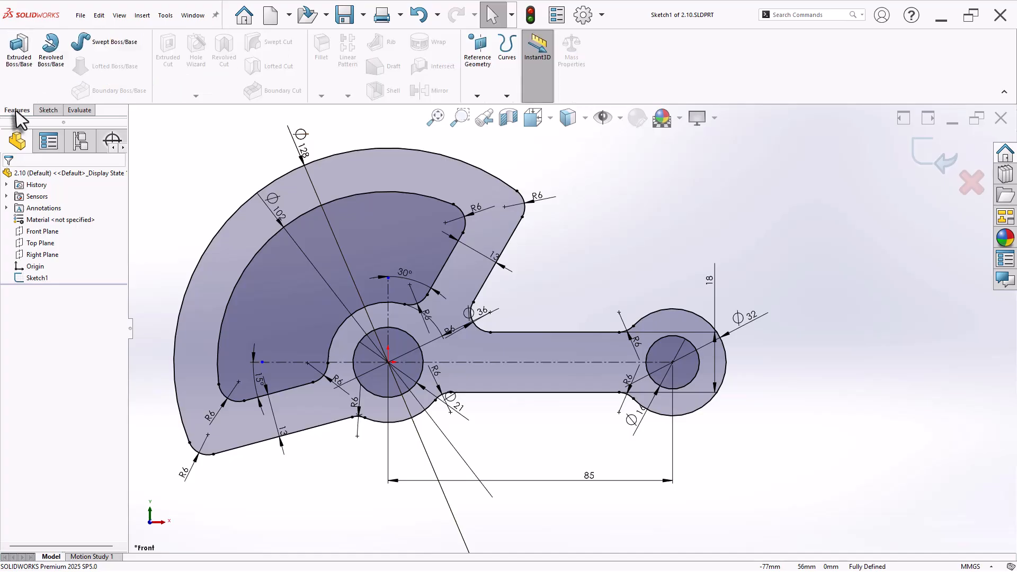
left_click(20, 78)
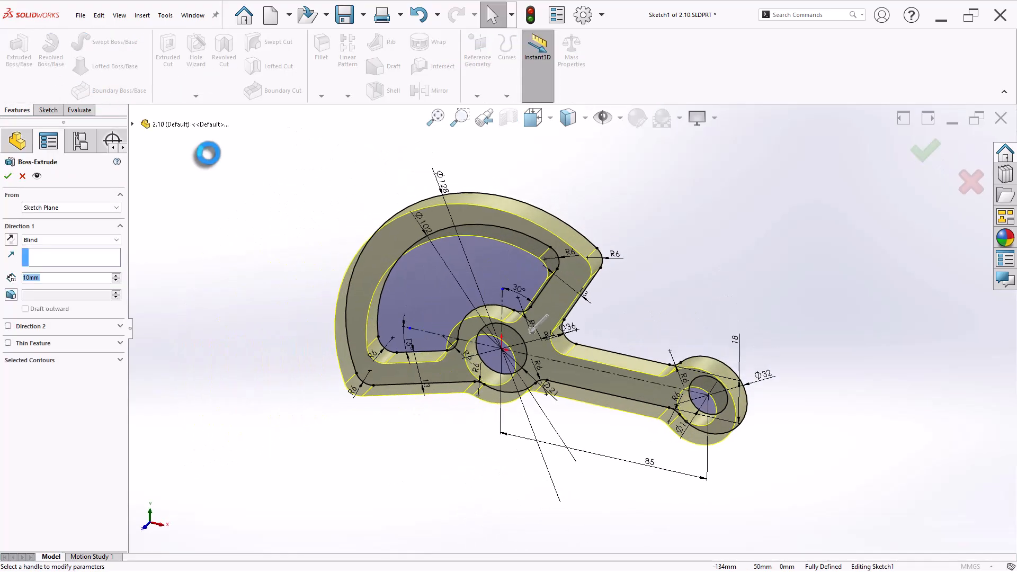
key("Return")
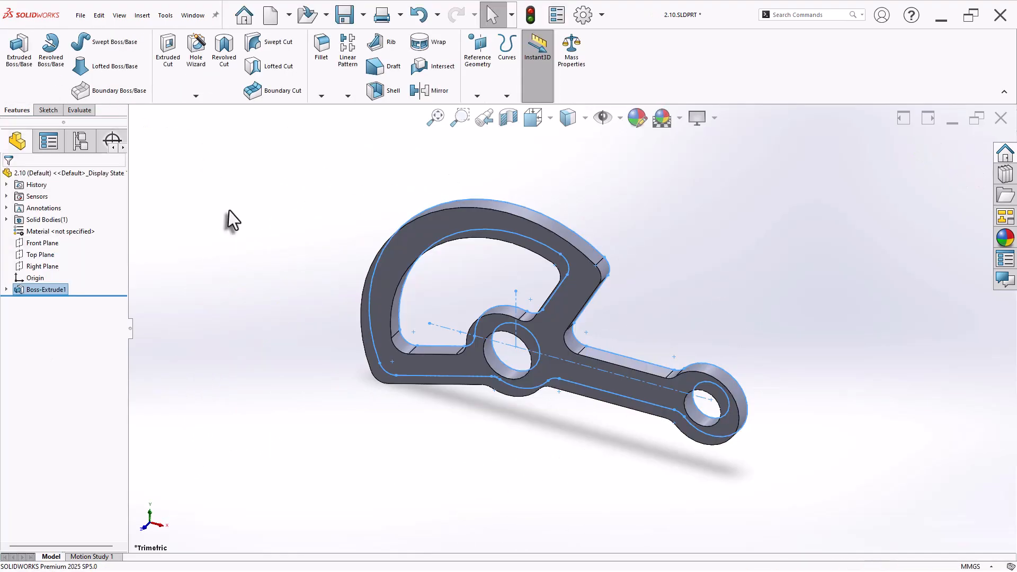
Step: Evaluate the extruded part's mass properties to check its volume
middle_click_drag(234, 259, 679, 314)
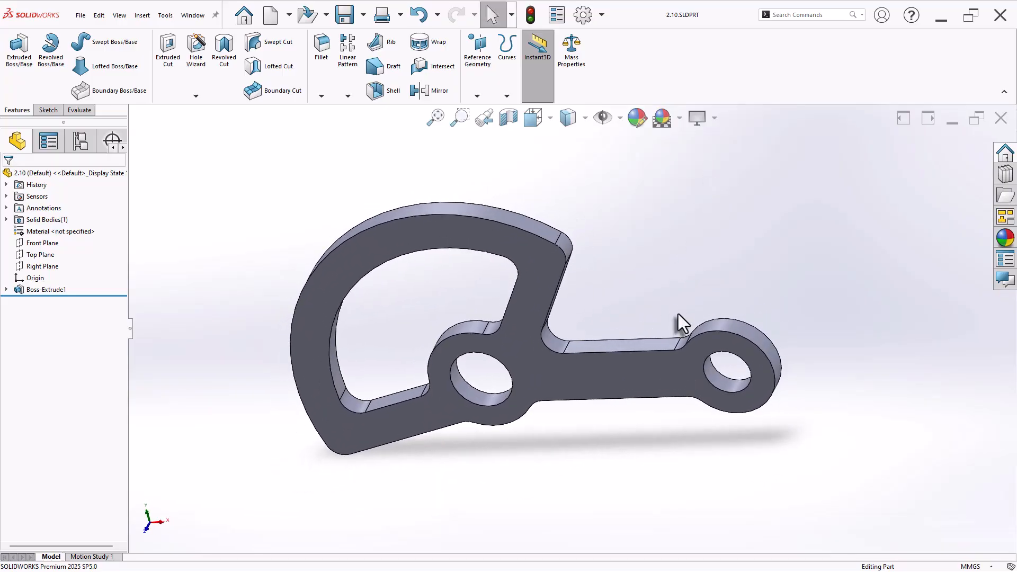
left_click(573, 59)
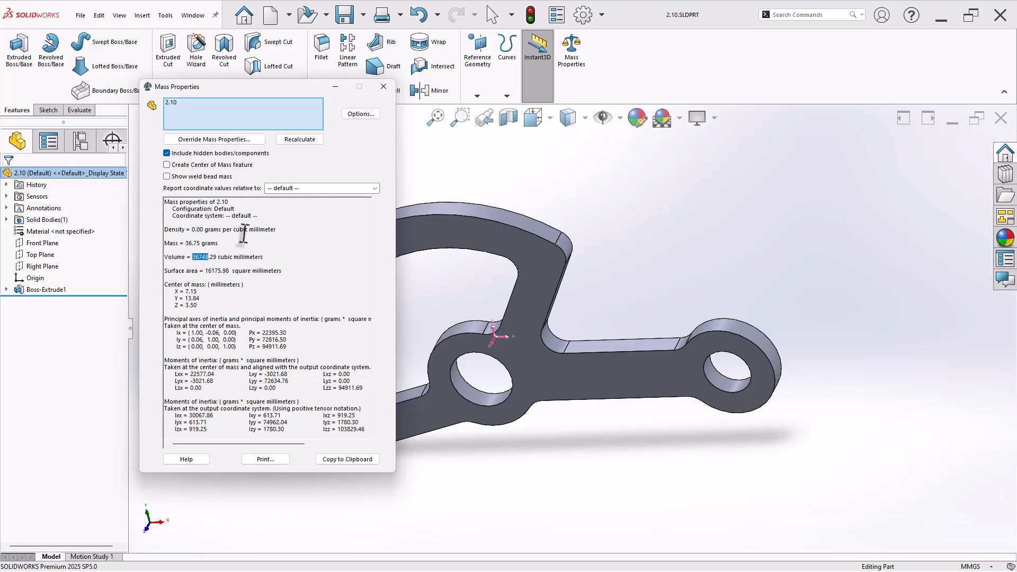
left_click_drag(277, 88, 272, 114)
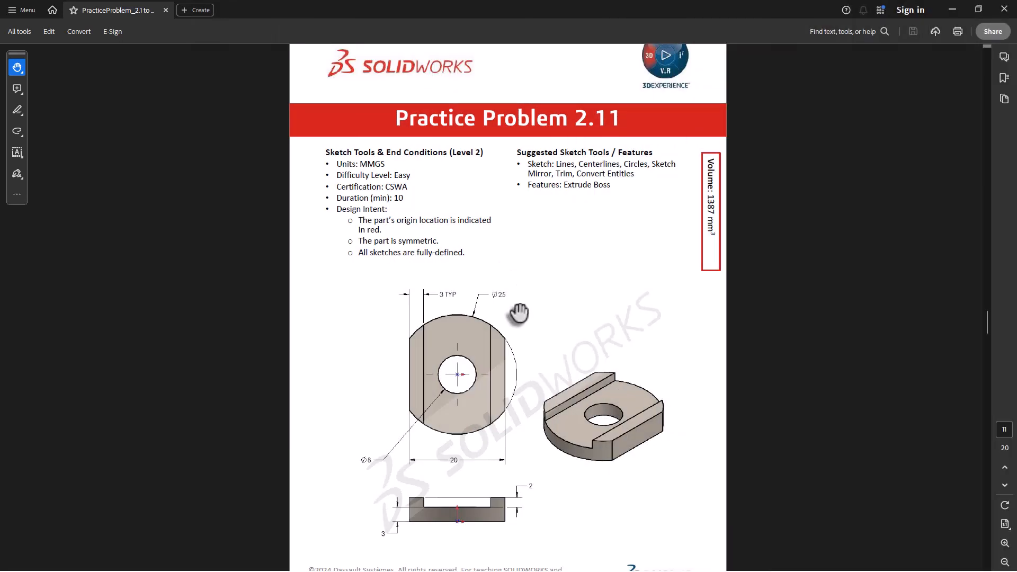
Step: In a new part for practice problem 2.11, sketch a 25 mm diameter circle centered on the origin on the Top Plane
scroll(578, 480, "down", 1)
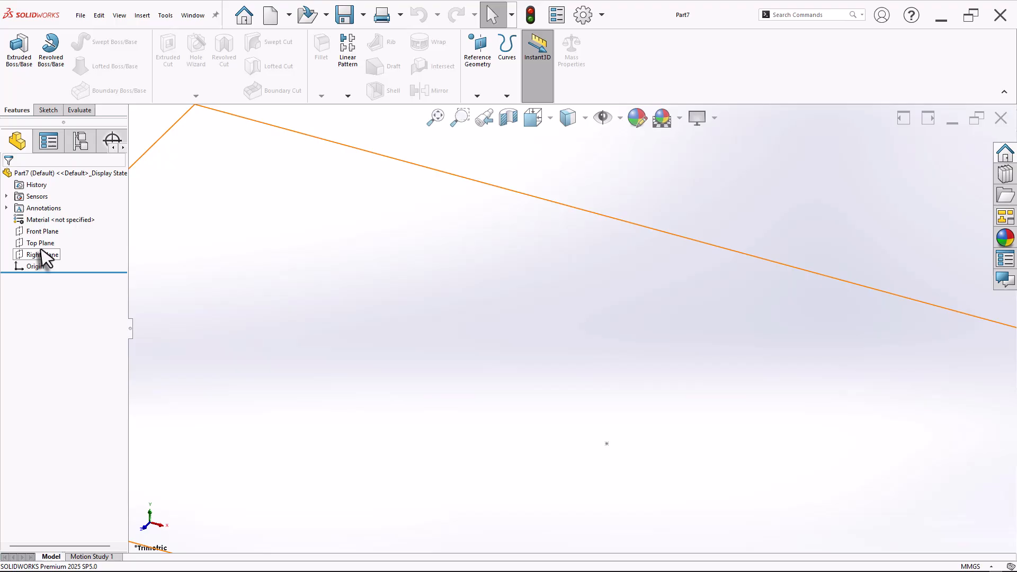
left_click(40, 243)
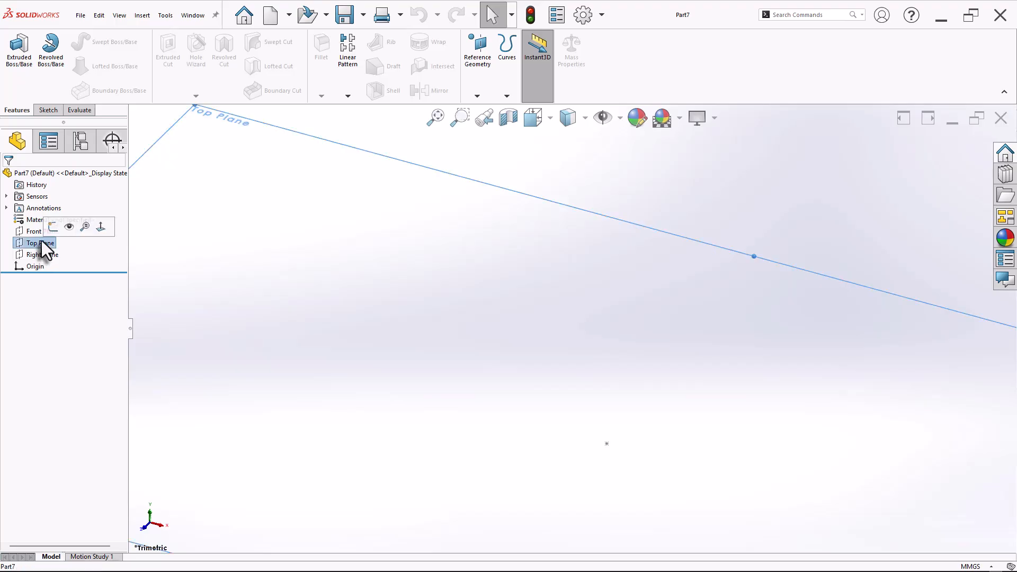
left_click(56, 227)
right_click_drag(284, 291, 245, 301)
left_click(572, 328)
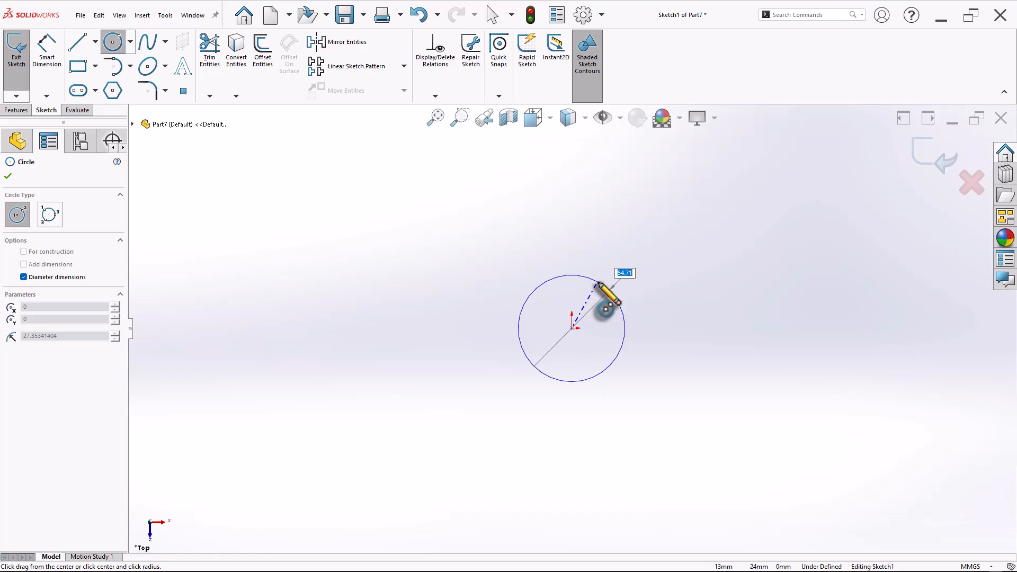
key("Return")
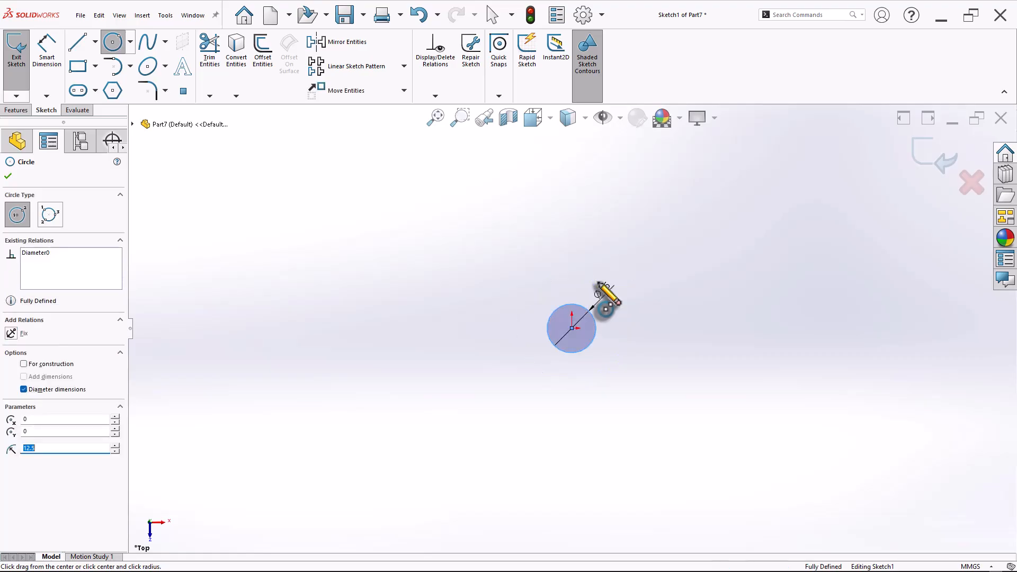
Step: Sketch a concentric 8 mm diameter circle at the origin inside the 25 mm circle
scroll(587, 324, "down", 8)
left_click(519, 335)
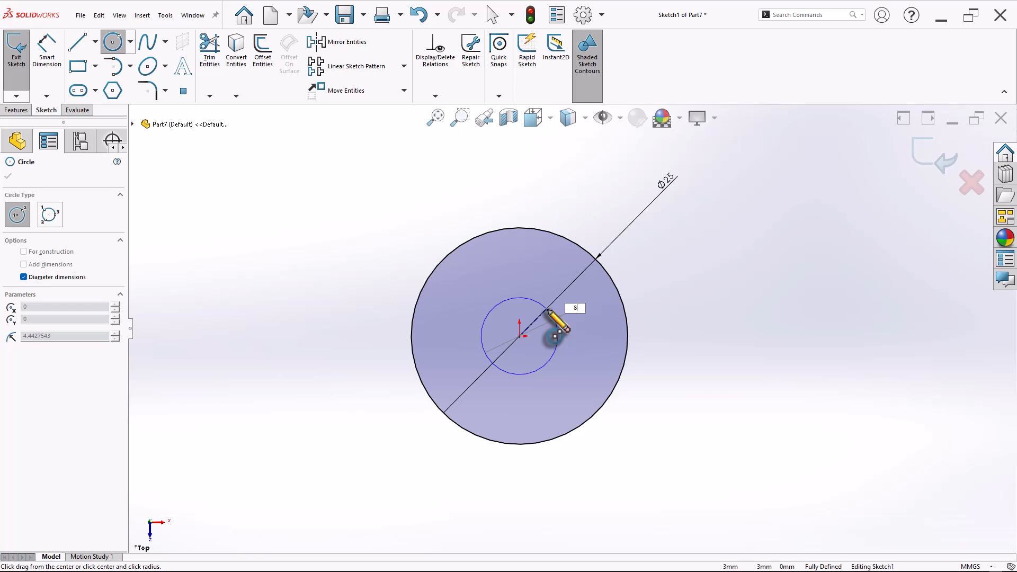
type("8")
key("Return")
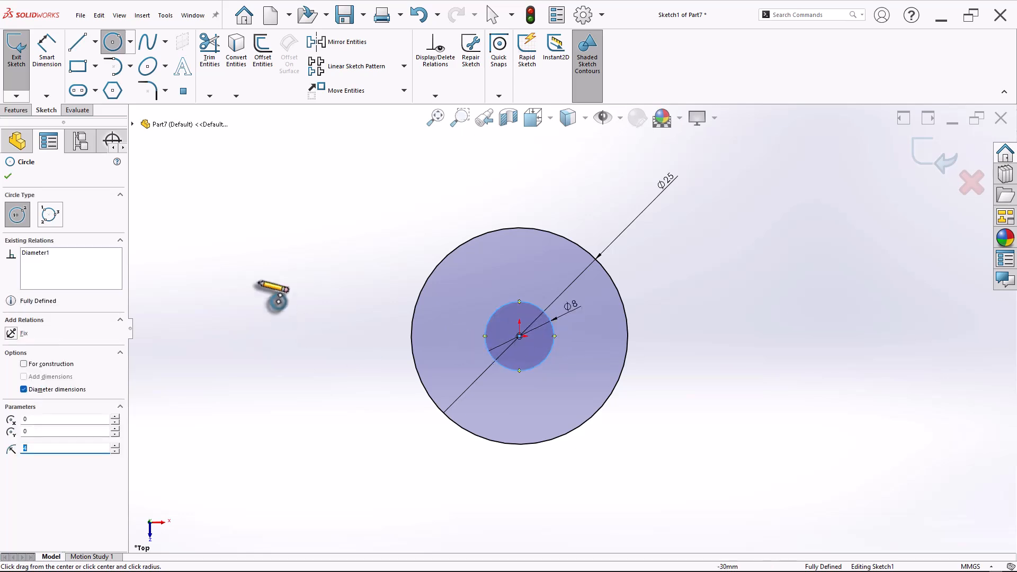
Step: Draw a vertical construction line about 6.8 mm long upward from the origin
right_click(265, 278)
left_click(284, 281)
scroll(497, 284, "down", 3)
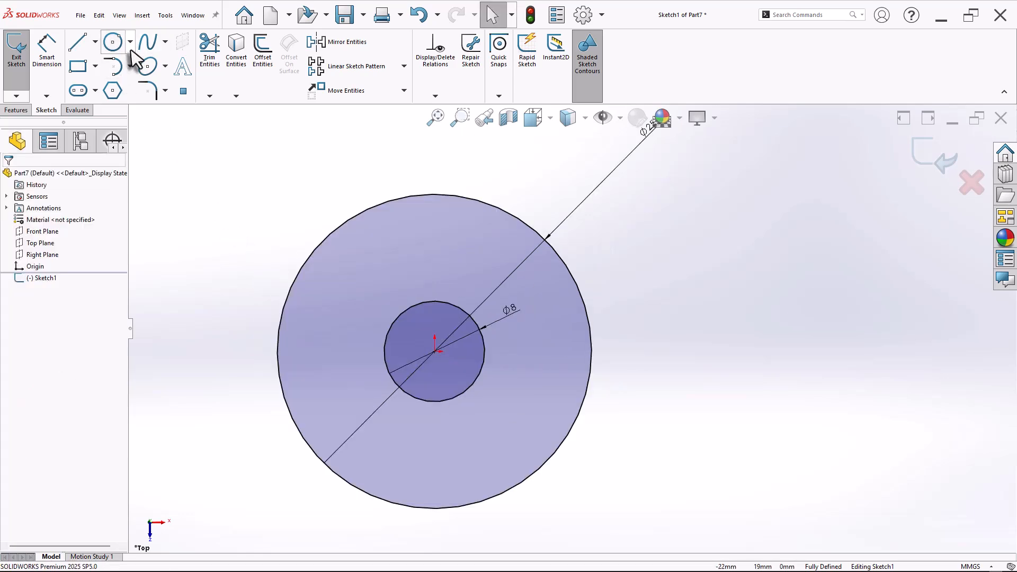
left_click(95, 42)
left_click(93, 71)
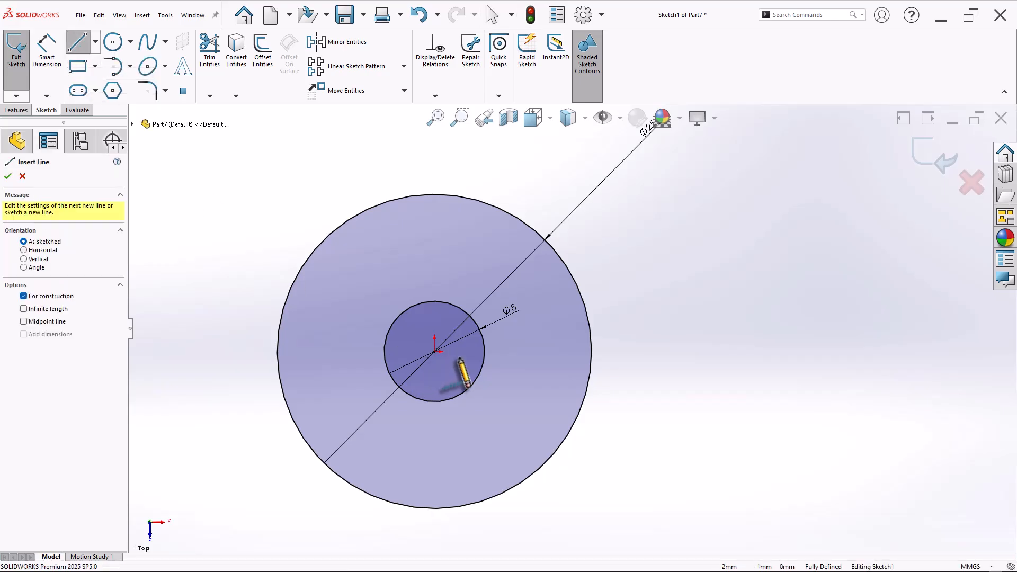
left_click(434, 352)
left_click(434, 266)
right_click(466, 236)
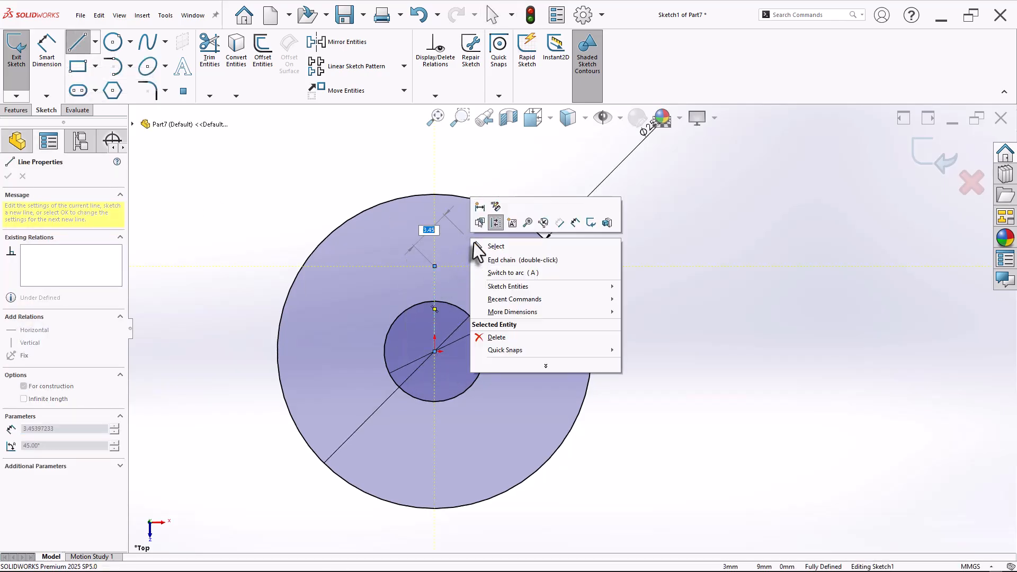
left_click(480, 247)
Step: Sketch a vertical line about 20 mm long between two points on the 25 mm circle, left of the 8 mm circle
left_click(78, 42)
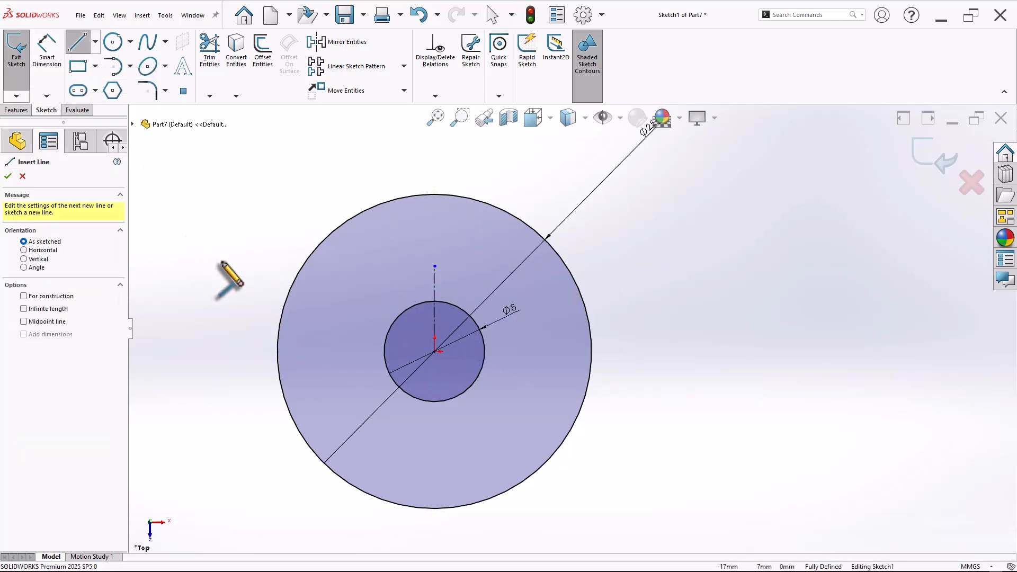
left_click(337, 229)
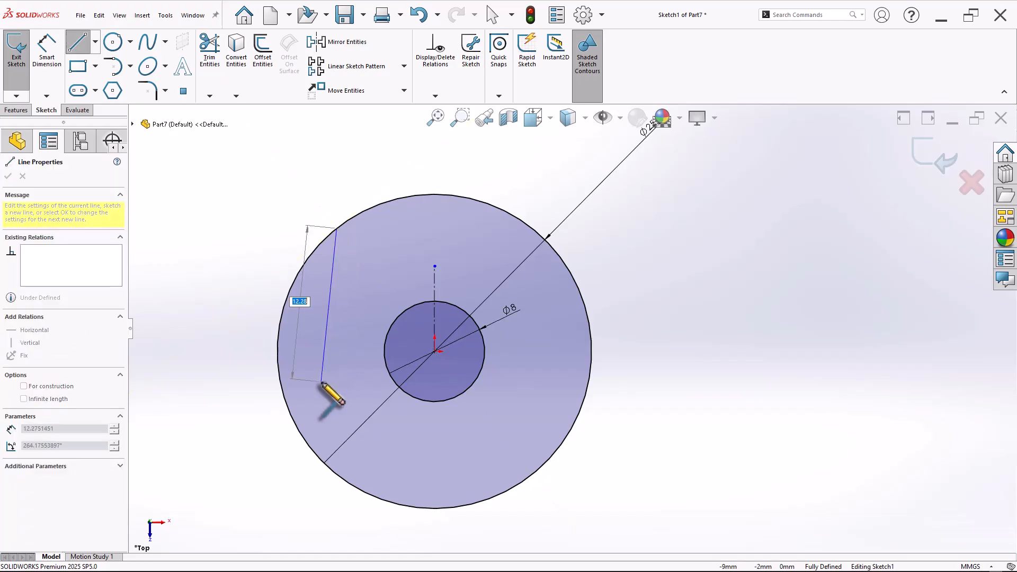
left_click(336, 474)
right_click(348, 361)
left_click(360, 370)
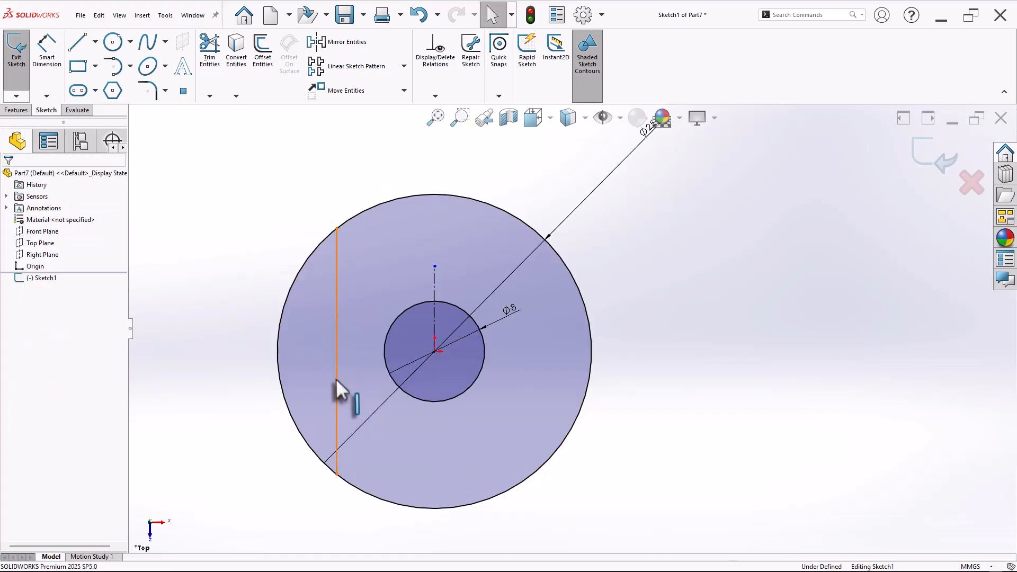
left_click(337, 379)
left_click(222, 400)
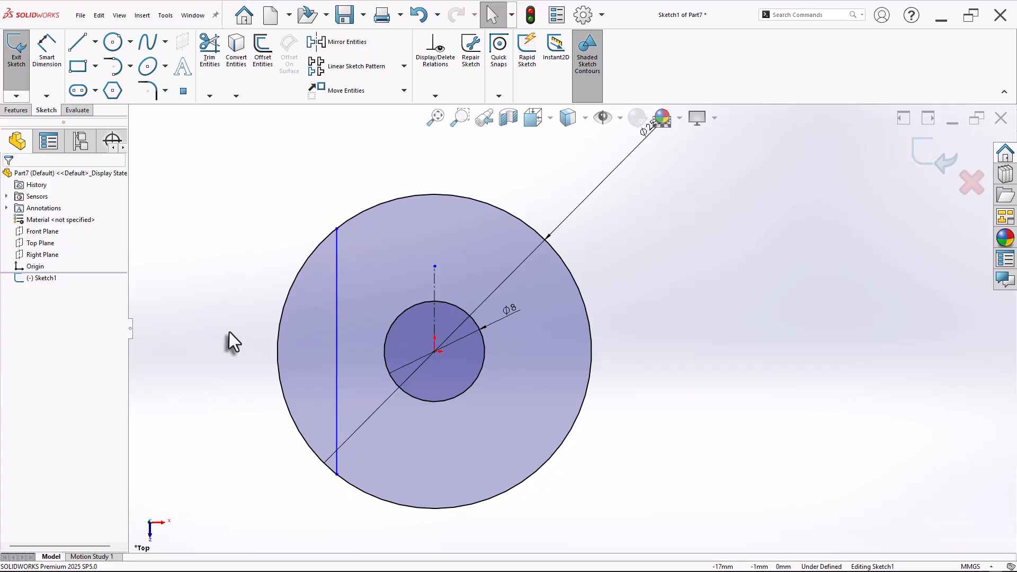
Step: Offset the vertical chord 3 mm outward to the left and trim the copy's ends back to the 25 mm circle
left_click(266, 60)
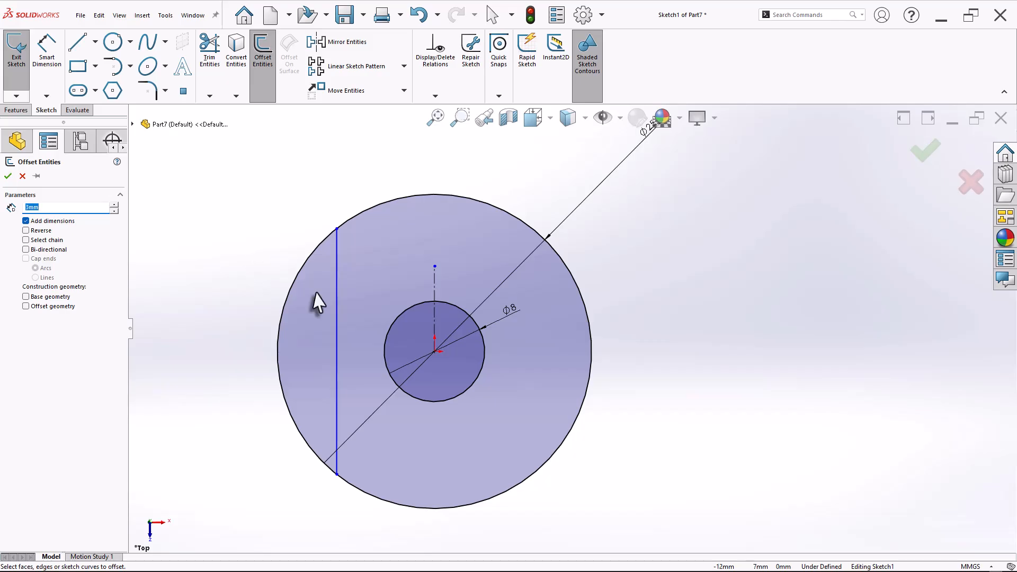
left_click(337, 364)
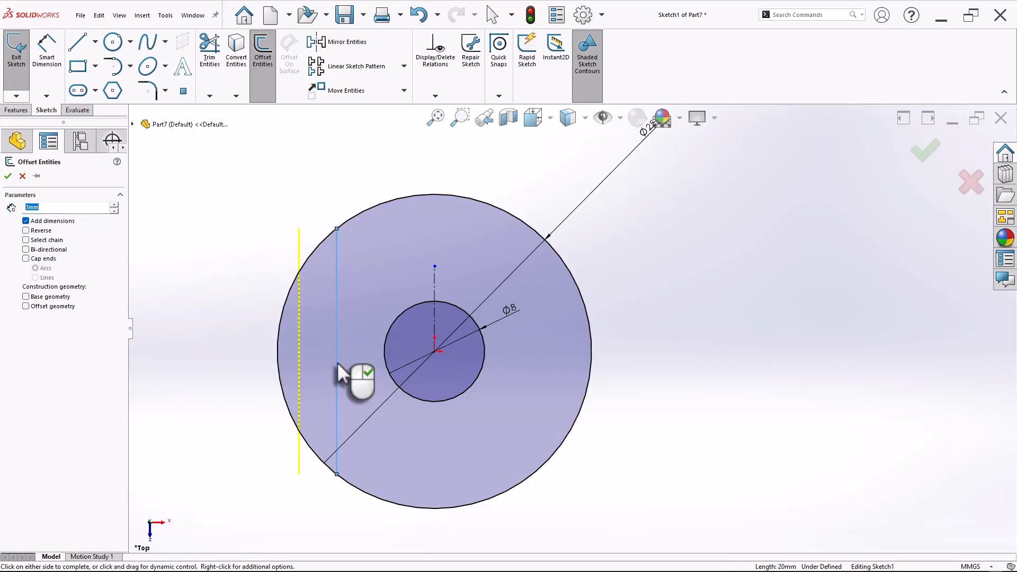
left_click(338, 365)
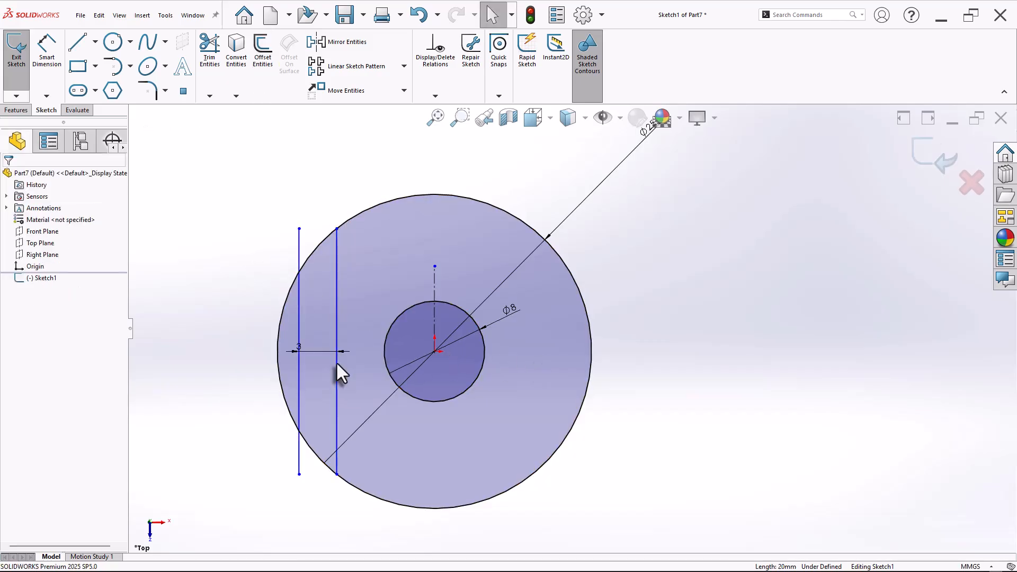
left_click(210, 57)
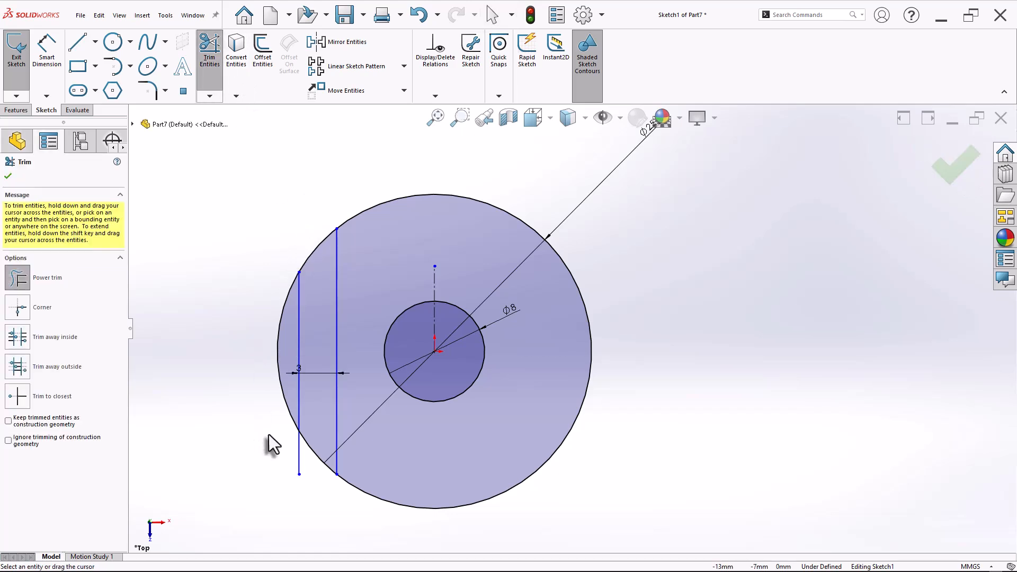
left_click_drag(268, 434, 301, 467)
left_click(8, 177)
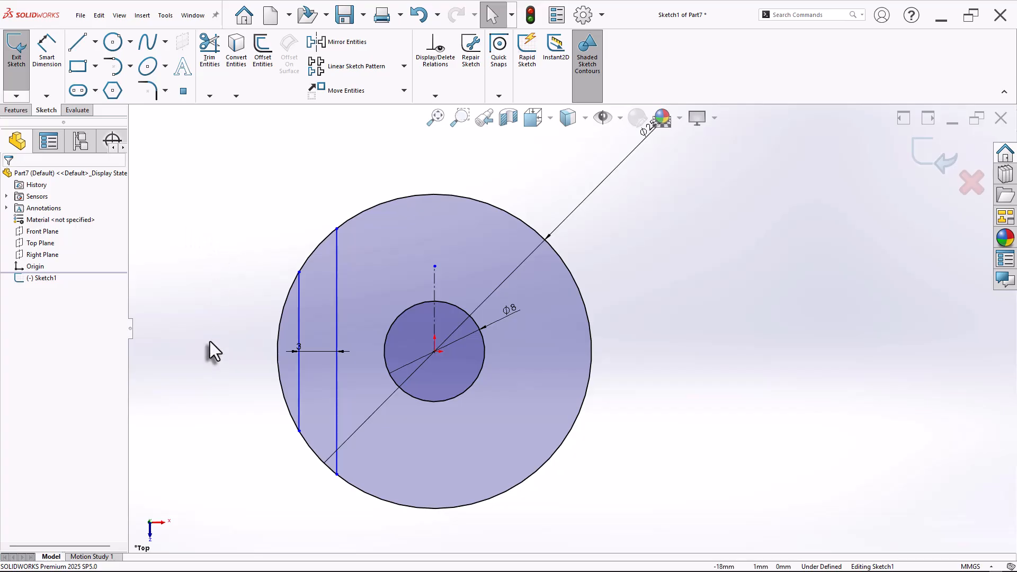
Step: Dimension the outer vertical line symmetrically about the construction line, setting the full width to 20 mm
key("d")
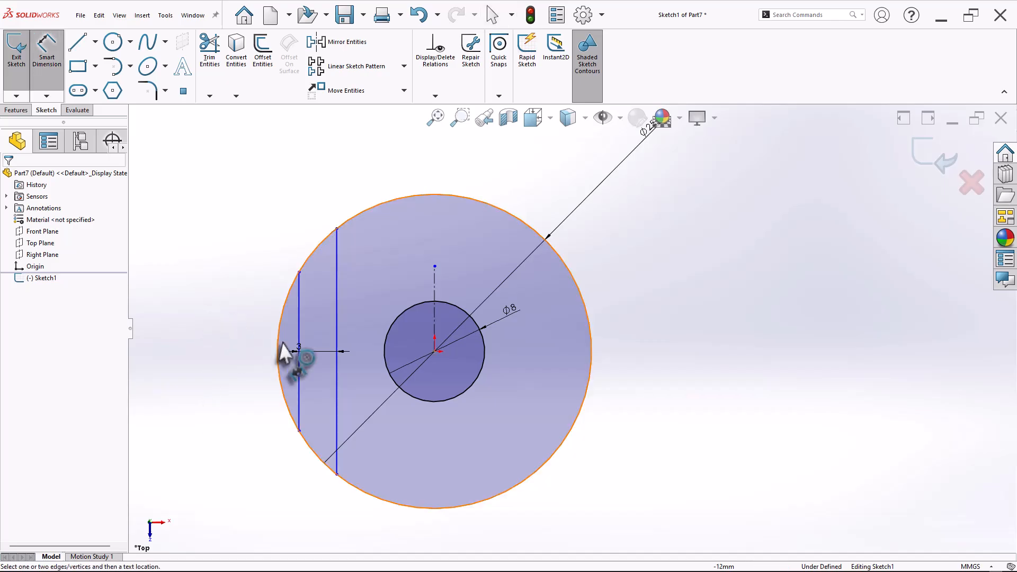
left_click(300, 335)
left_click(436, 292)
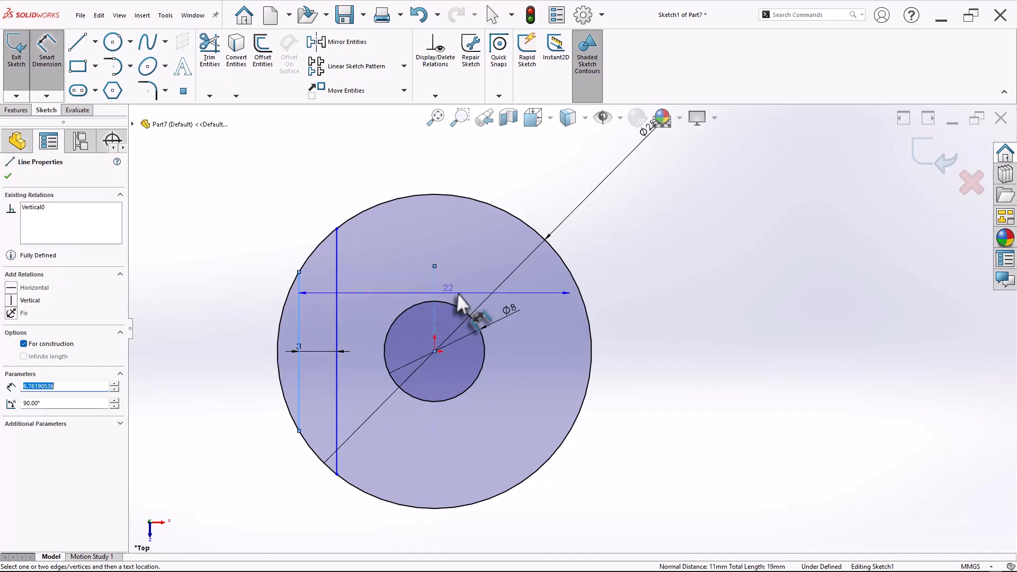
left_click(659, 284)
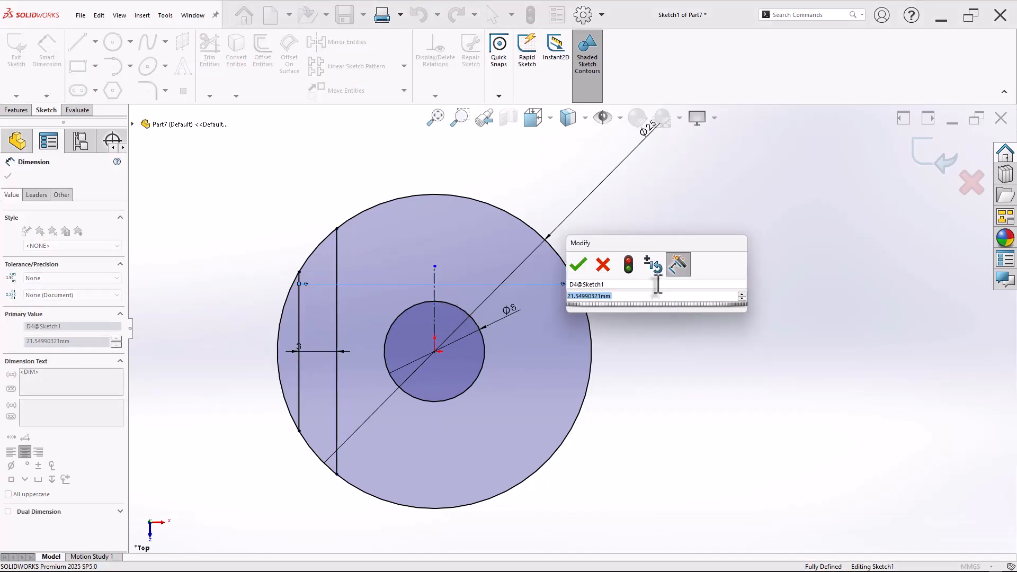
type("20")
key("Return")
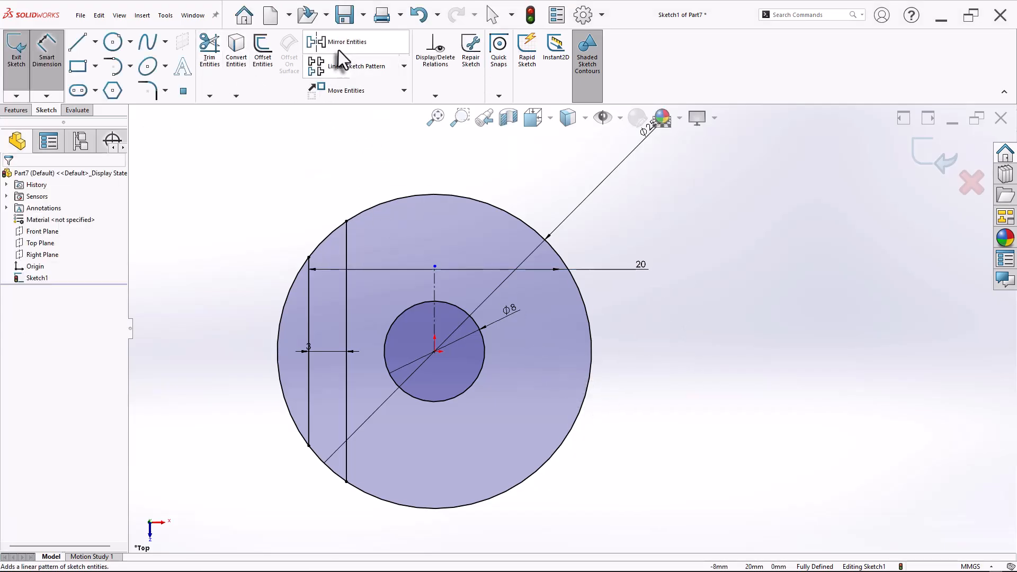
right_click(257, 183)
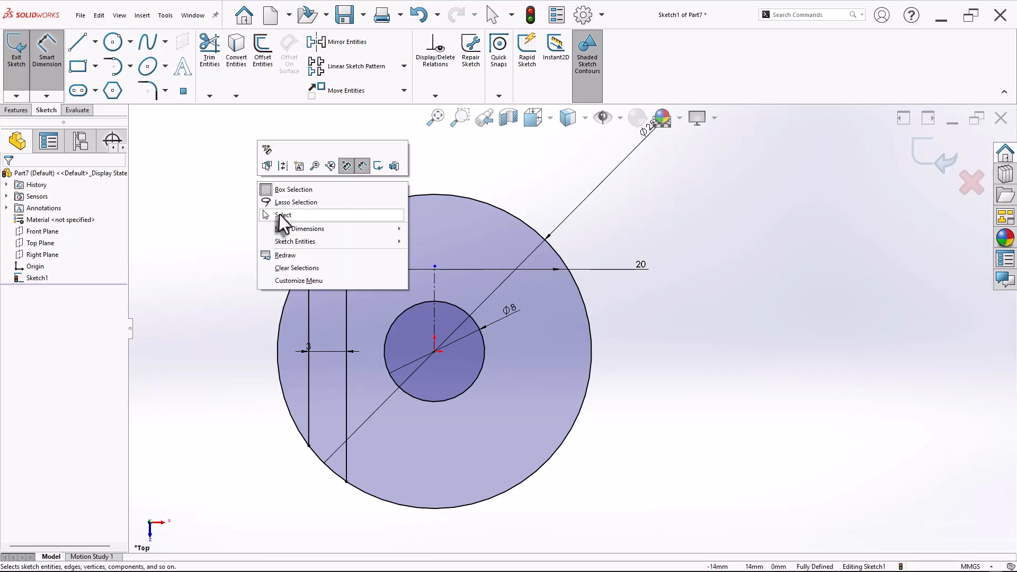
left_click(278, 218)
Step: Mirror both vertical lines about the vertical construction line
left_click_drag(275, 191, 374, 511)
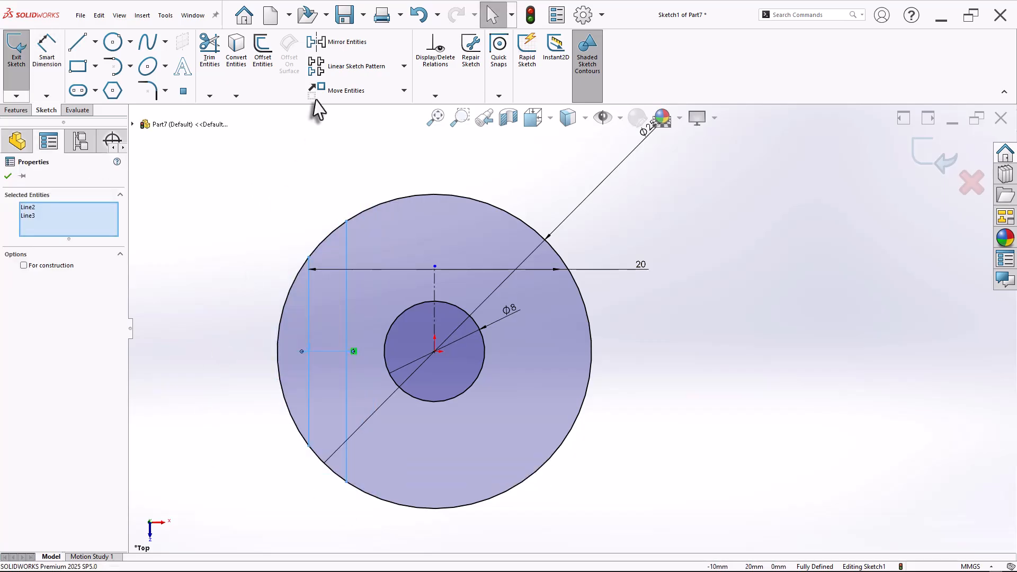
left_click(341, 43)
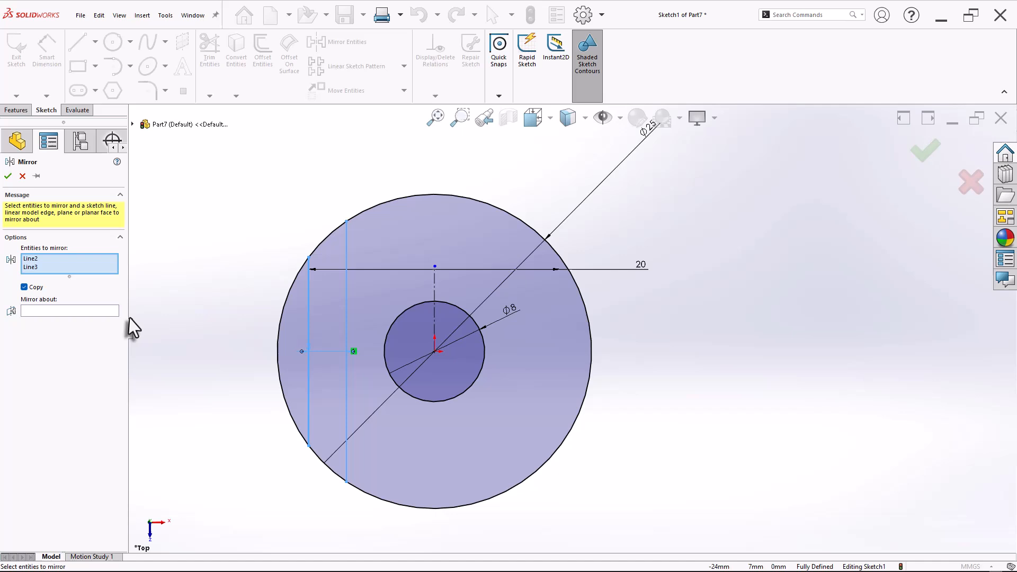
left_click(64, 311)
left_click(436, 289)
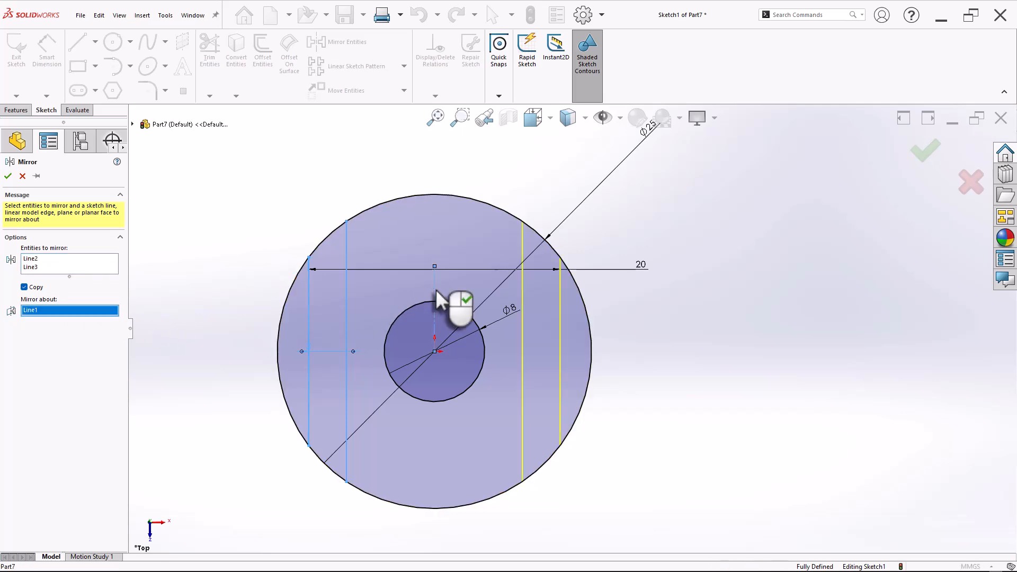
key("Return")
Step: Trim the 25 mm circle's arcs outside the two outer vertical lines, keeping the trimmed entities as construction geometry
scroll(668, 331, "down", 2)
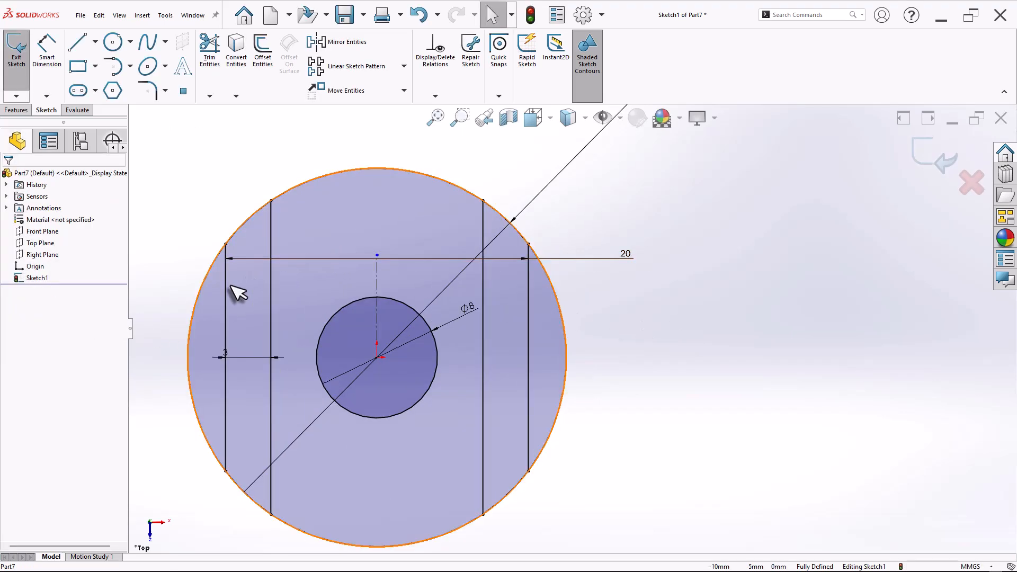
left_click(210, 56)
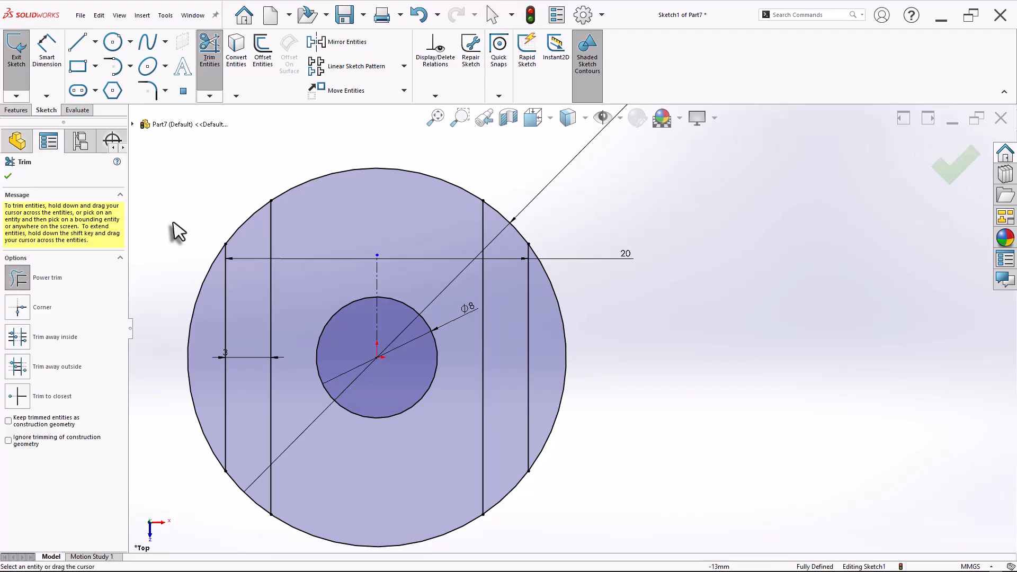
scroll(144, 409, "up", 1)
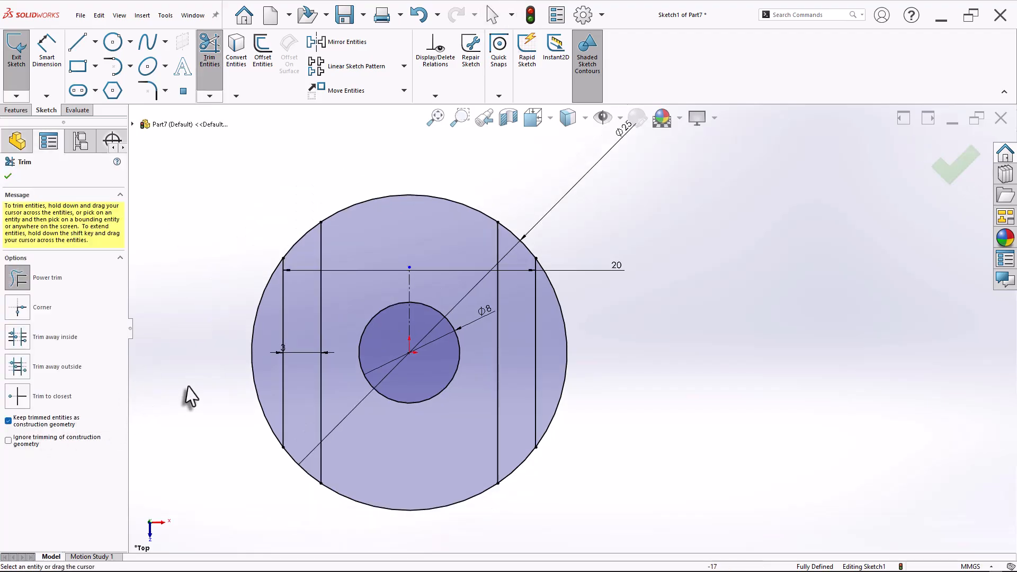
left_click_drag(218, 305, 260, 329)
left_click_drag(586, 336, 538, 390)
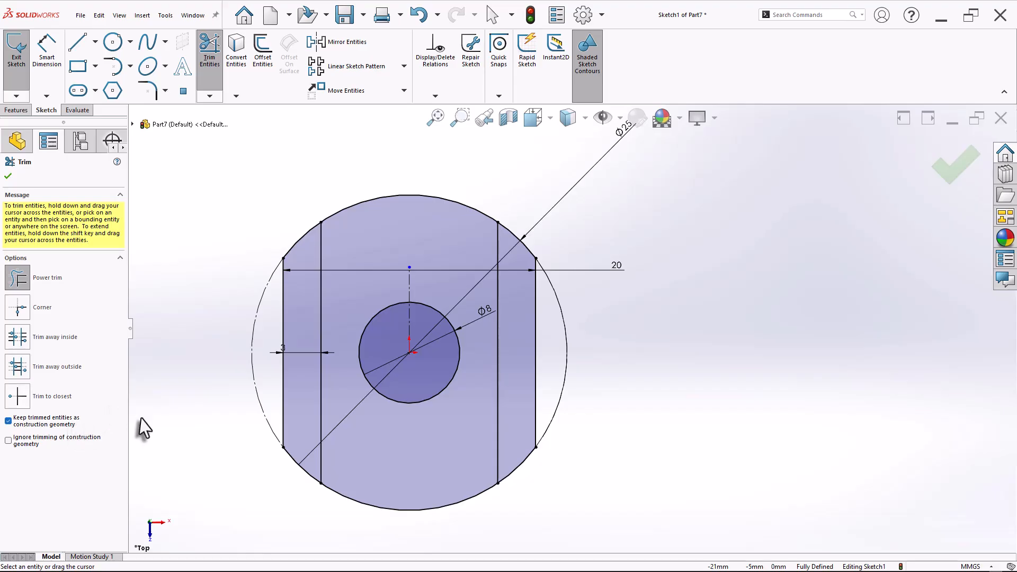
left_click(8, 177)
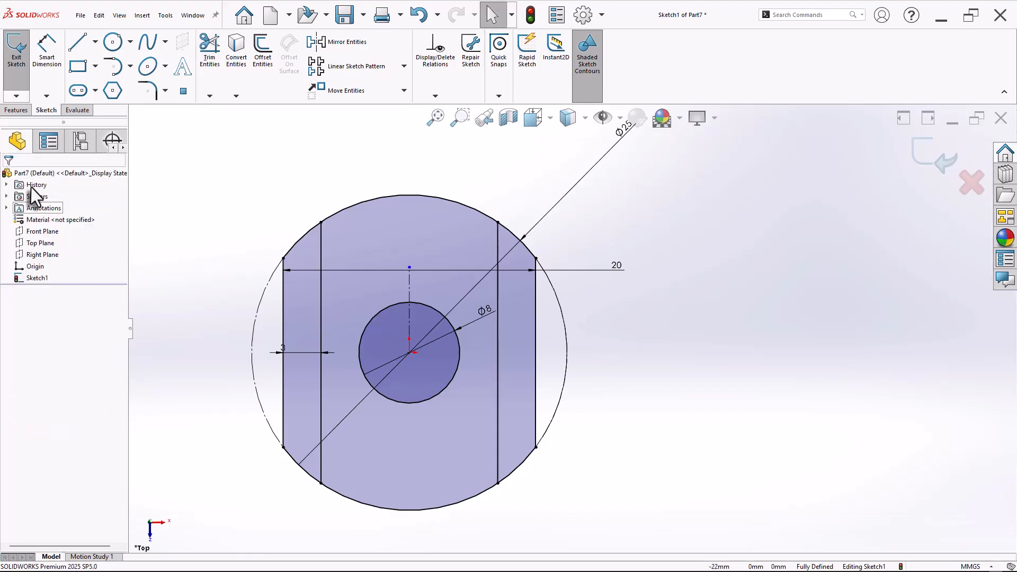
Step: Start a blind boss extrusion of the sketch and select the narrow strip region on the right side as its contour
left_click(17, 109)
left_click(20, 66)
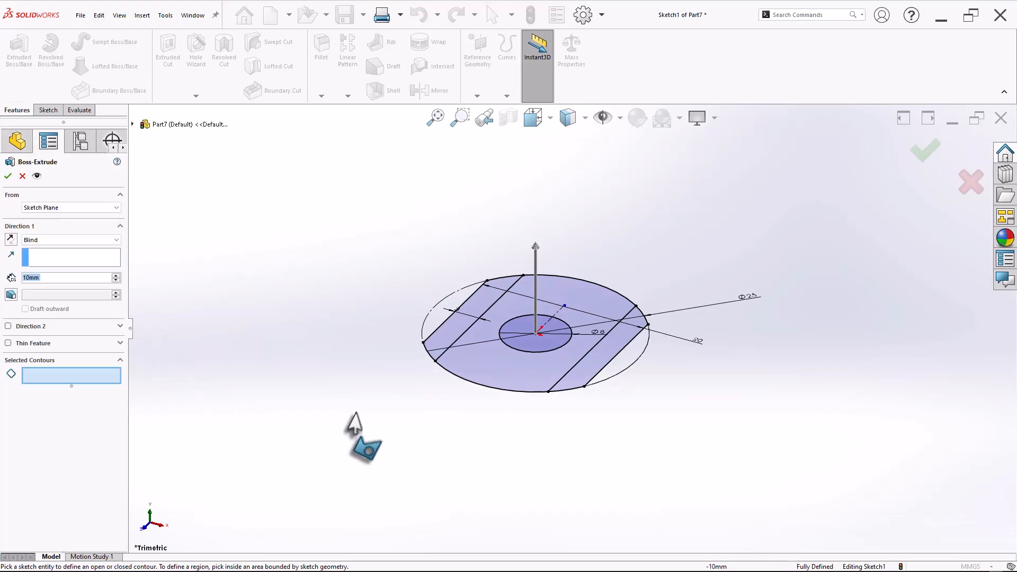
scroll(638, 382, "down", 3)
left_click(546, 392)
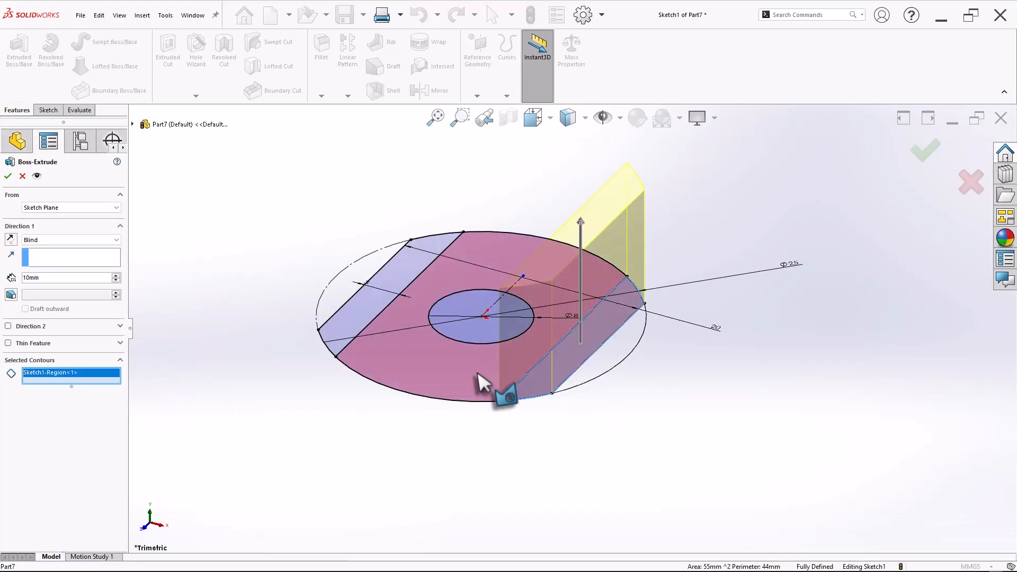
Step: Add the middle region and the other side strip to the boss extrude, leaving the central hole open, and extrude 3 mm
left_click(484, 381)
left_click(326, 338)
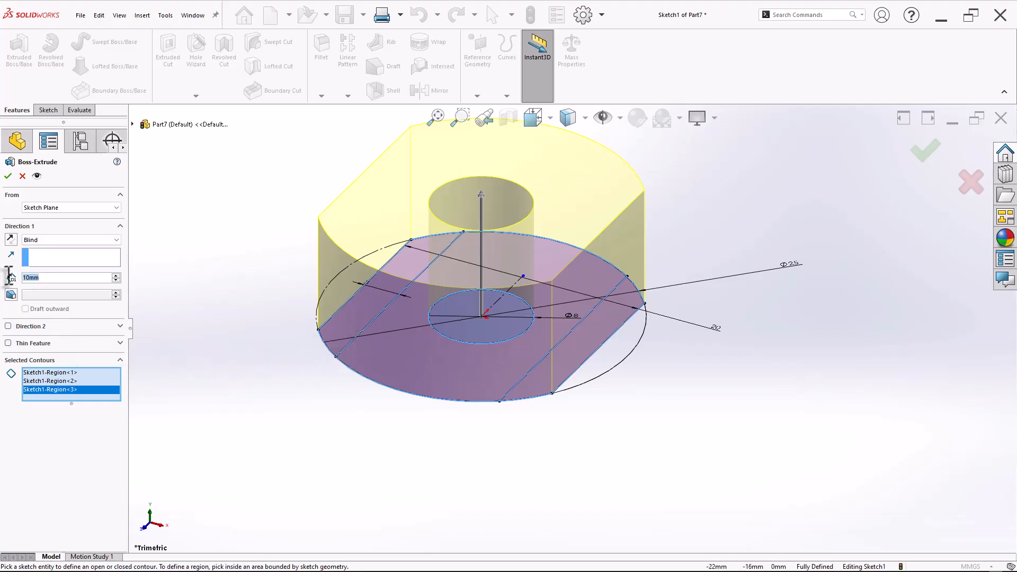
type("3")
key("Return")
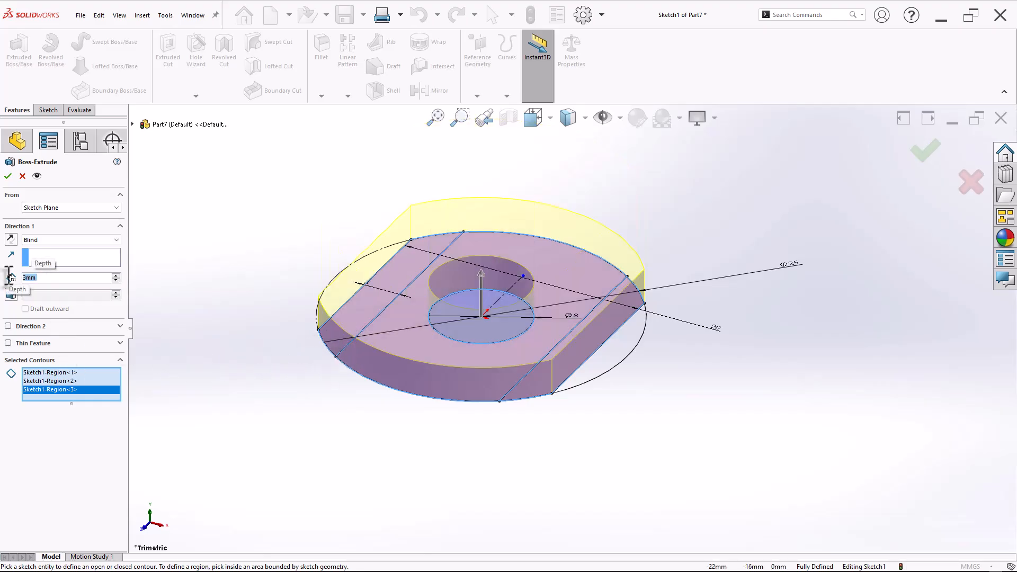
left_click(7, 176)
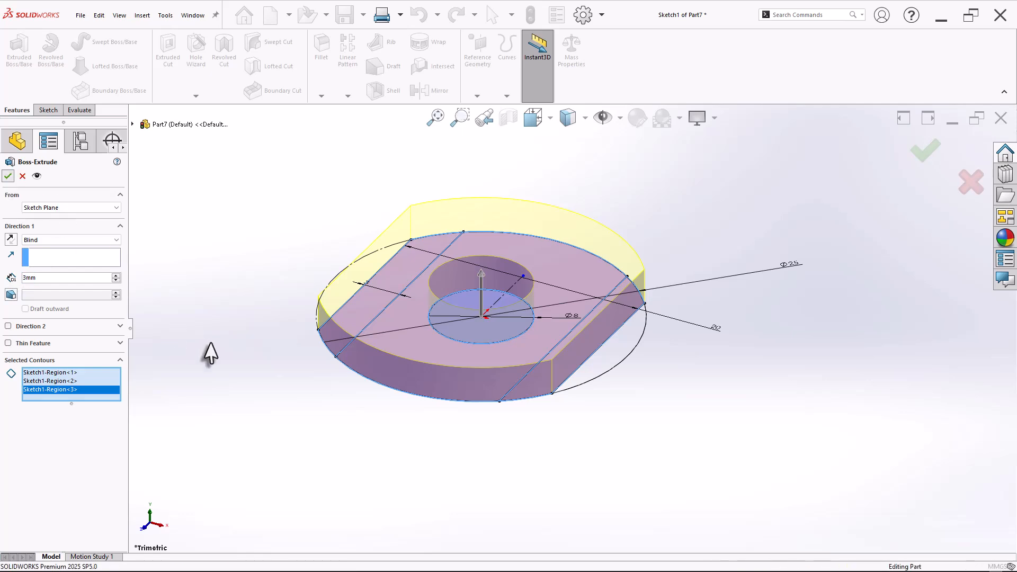
Step: Start another boss extrude from Sketch1, using its two outer side-strip regions as the contours
left_click(6, 290)
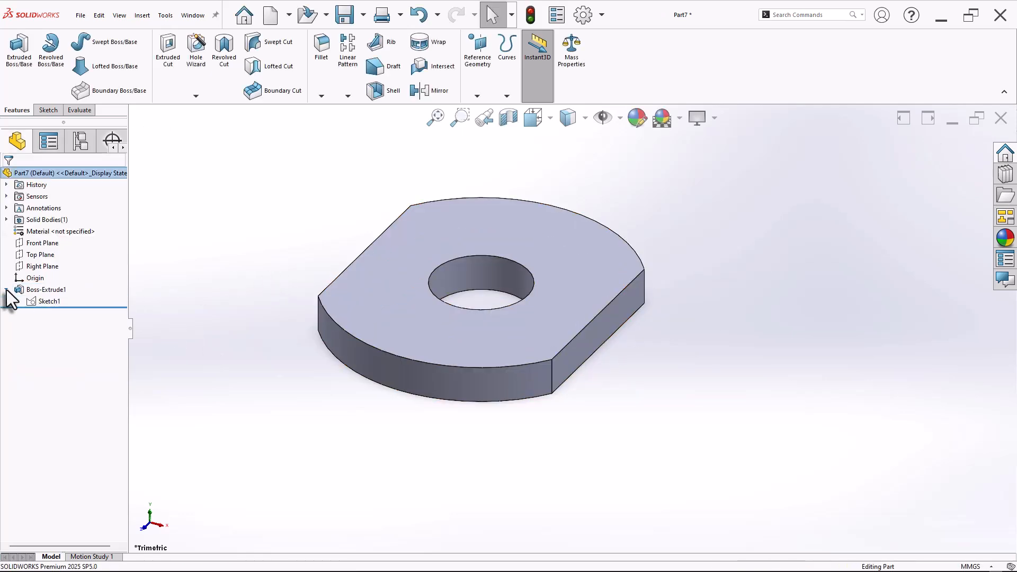
left_click(39, 300)
left_click(20, 50)
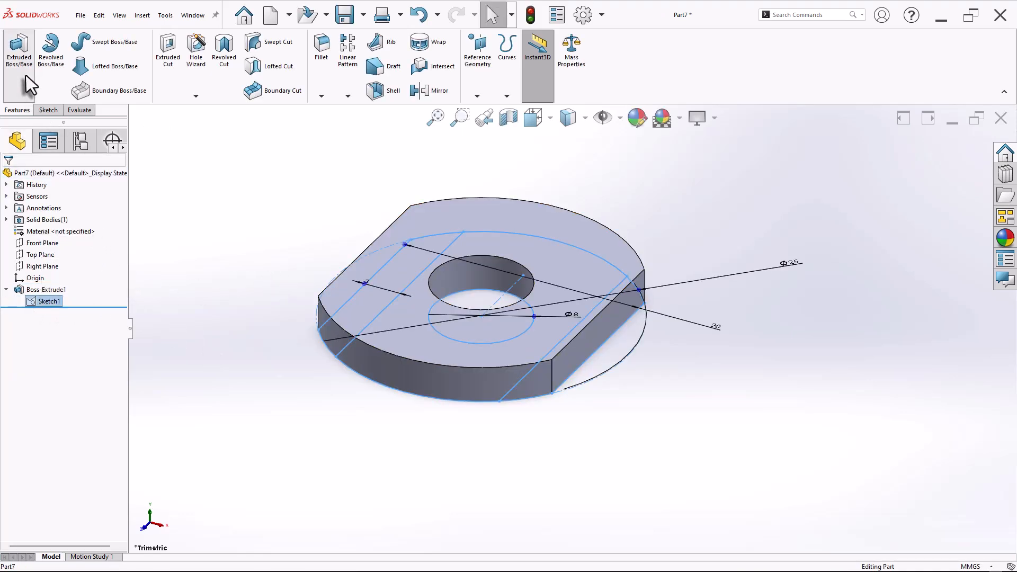
left_click(347, 318)
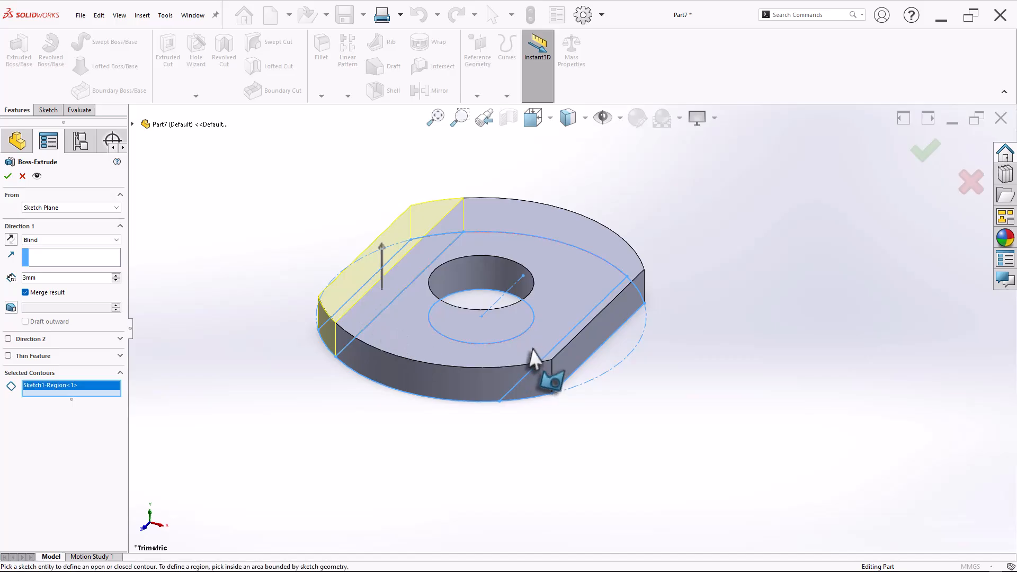
middle_click_drag(447, 348, 457, 384)
left_click(580, 363)
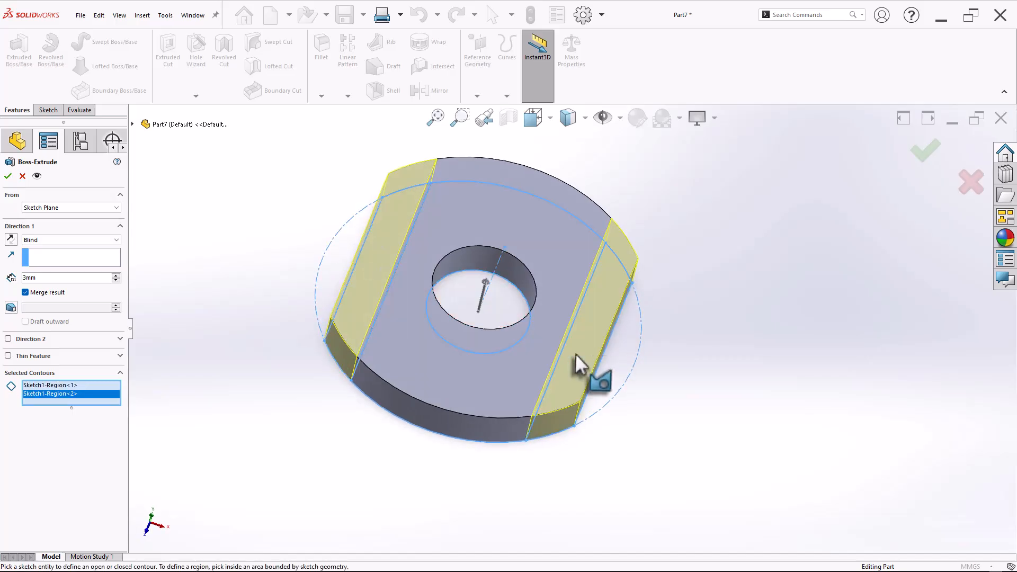
mouse_move(226, 386)
middle_mouse_down()
mouse_move(216, 348)
mouse_move(203, 352)
mouse_move(202, 337)
mouse_move(199, 359)
mouse_move(201, 347)
middle_mouse_up()
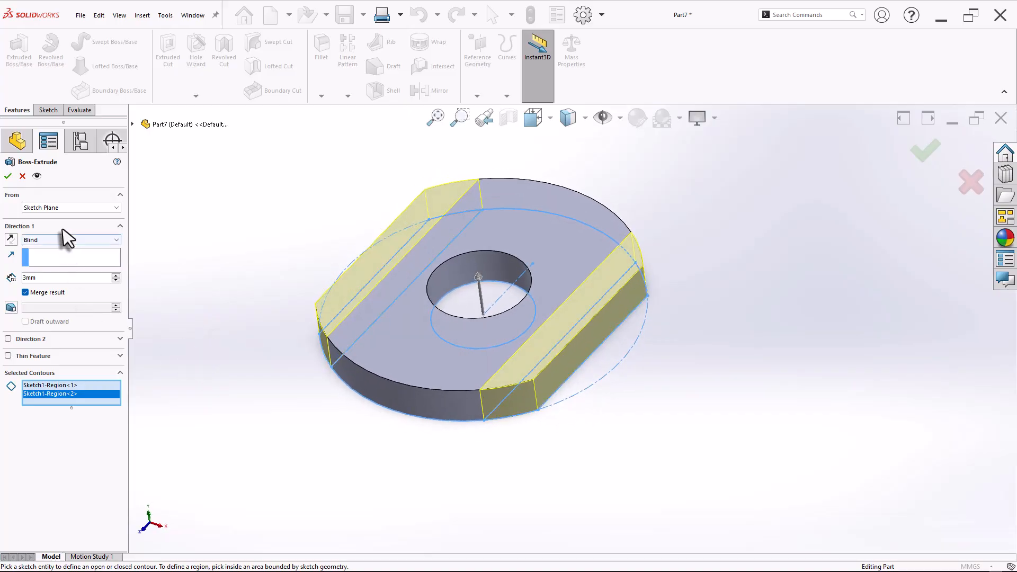
Step: Start the strips' extrusion from the plate's top face and extrude them 2 mm
left_click(59, 208)
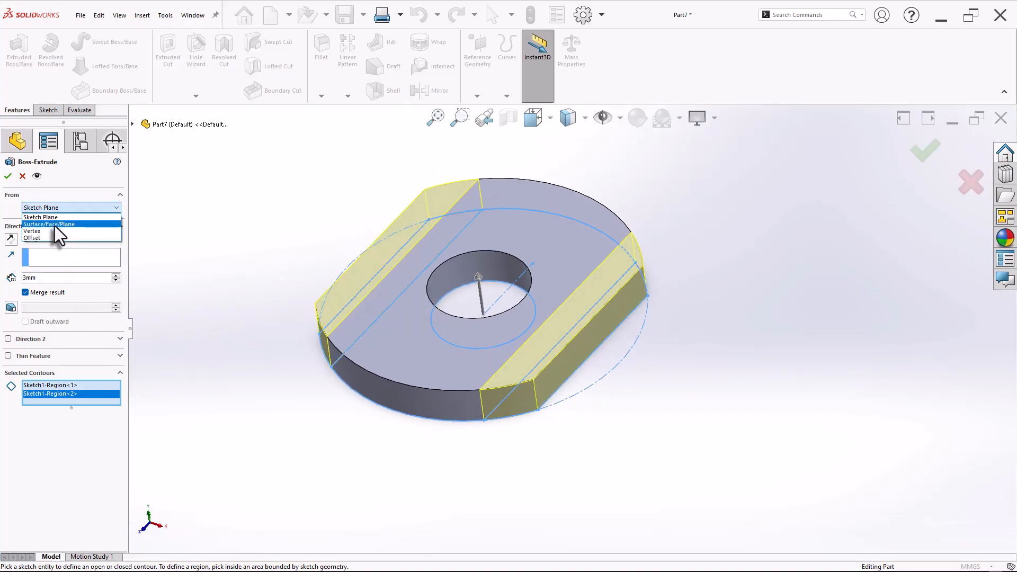
left_click(55, 225)
left_click(385, 370)
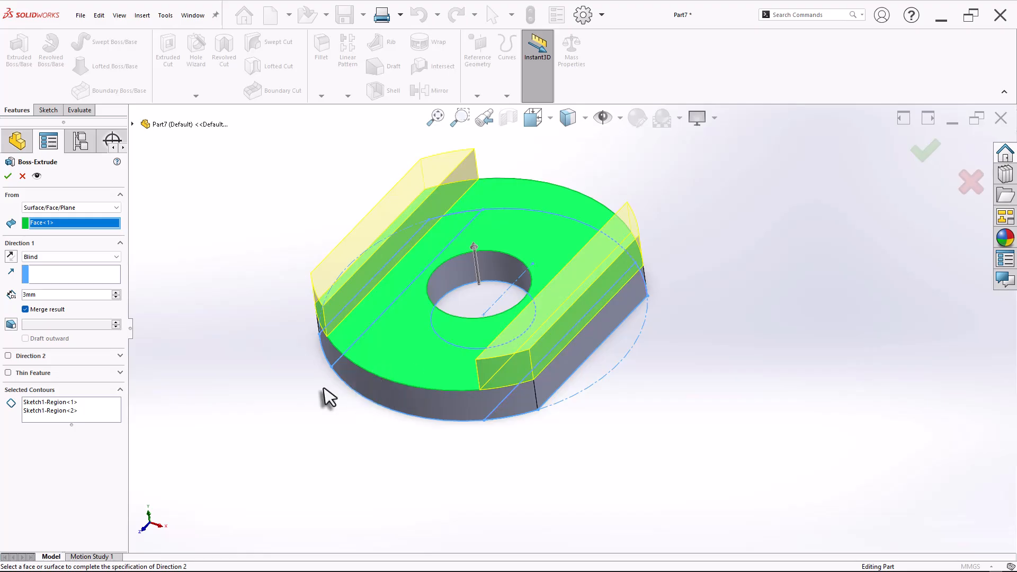
left_click(49, 294)
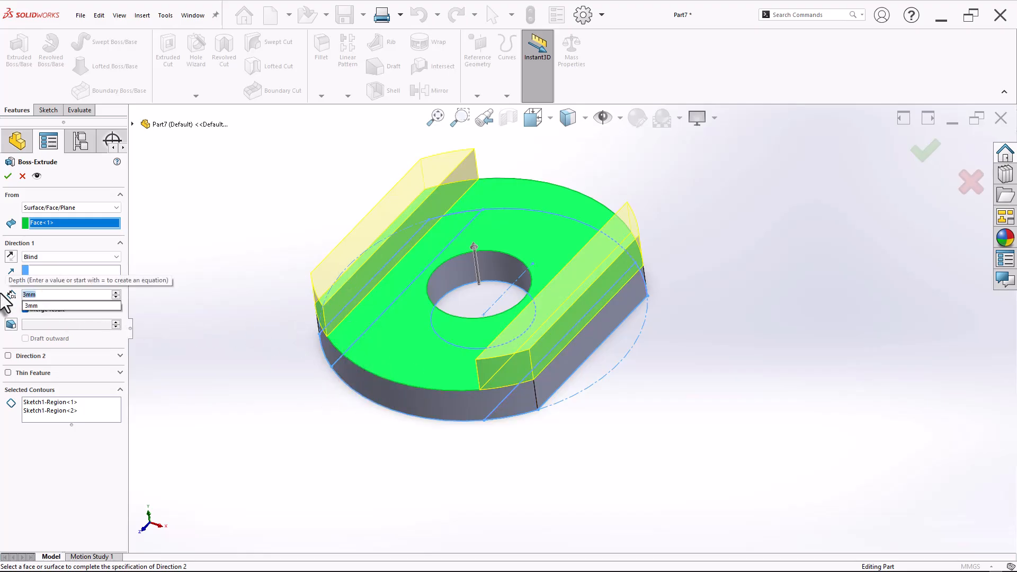
type("2")
key("Return")
scroll(836, 267, "down", 2)
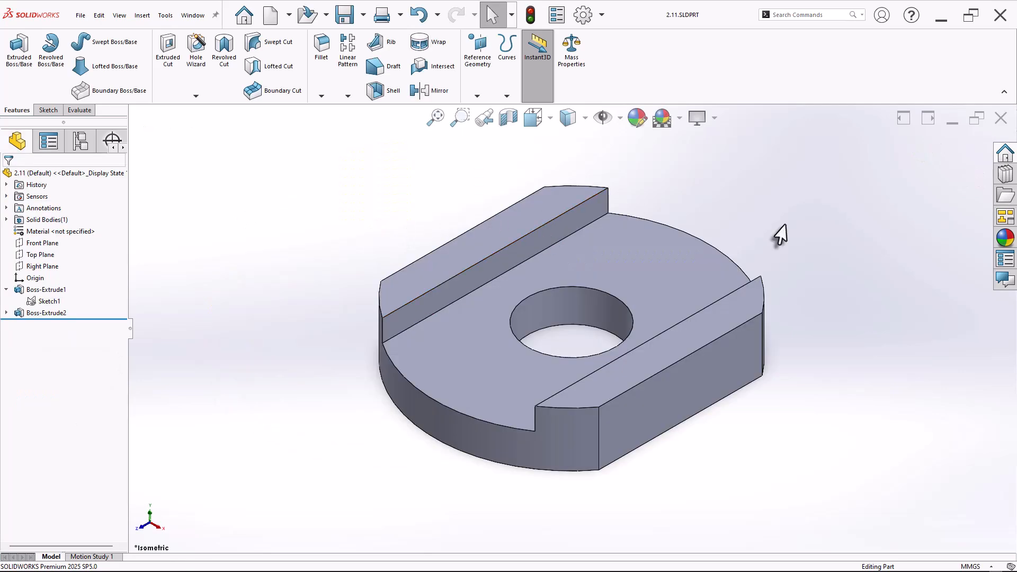
Step: Check the finished part's volume in Mass Properties, and review the Practice Problem 2.12 drawing in the PDF viewer
left_click(572, 53)
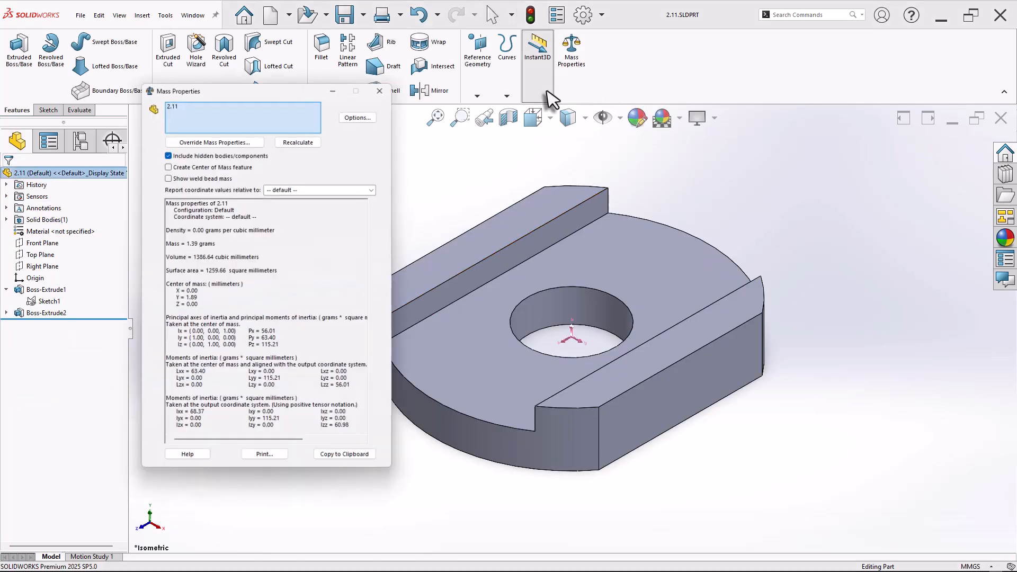
left_click_drag(193, 257, 198, 258)
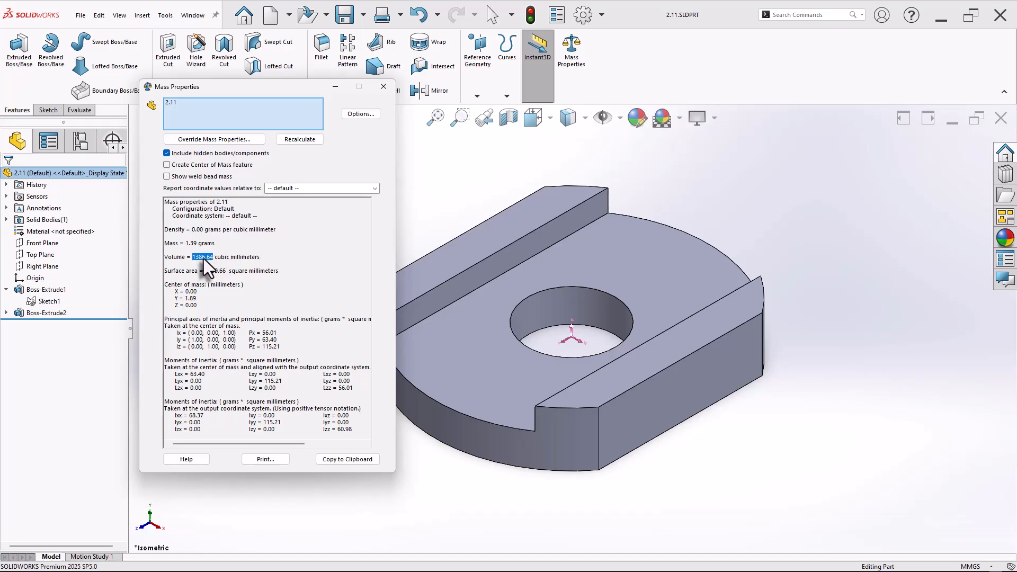
left_click(383, 86)
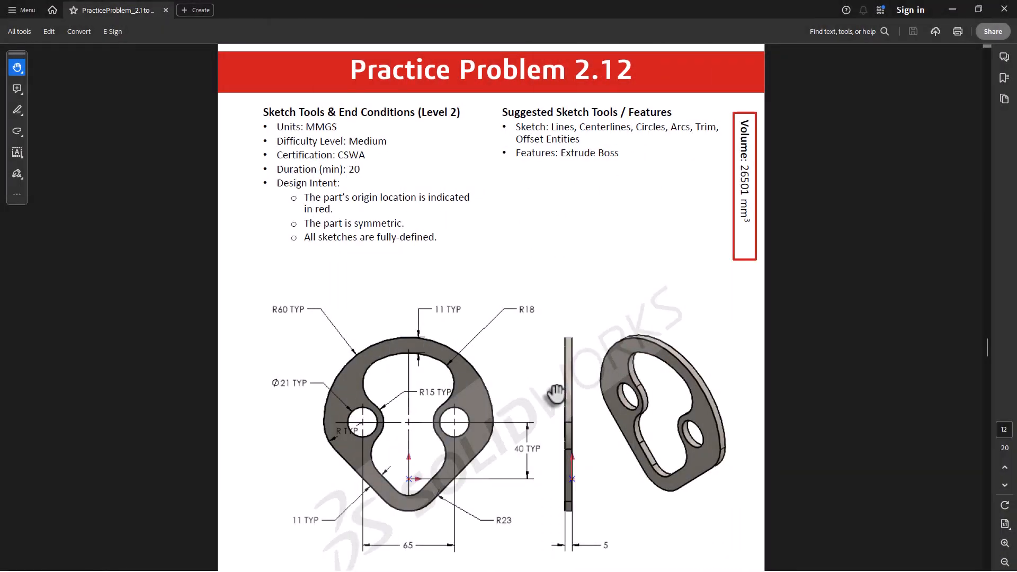
left_click_drag(510, 488, 512, 452)
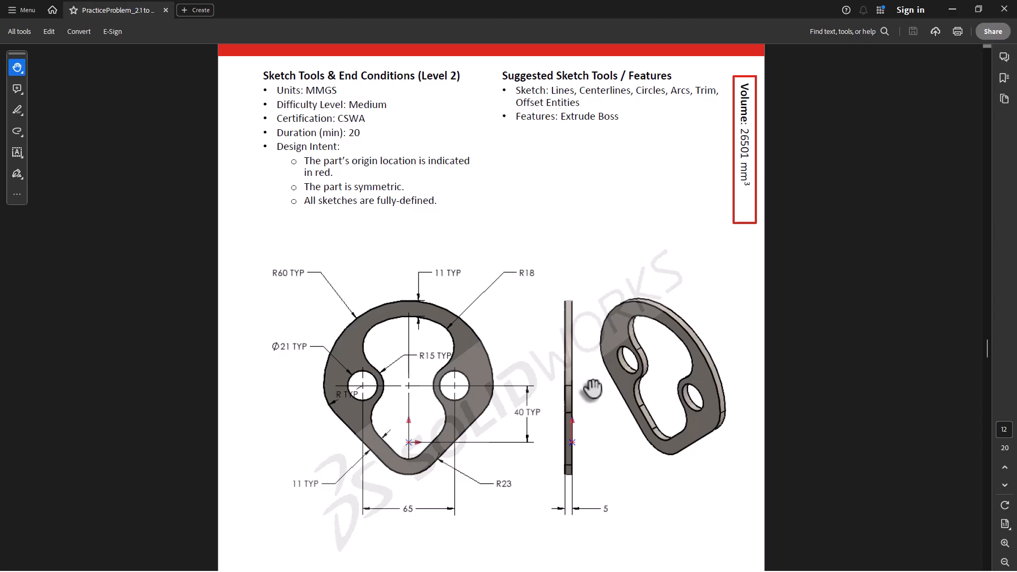
scroll(541, 480, "up", 1)
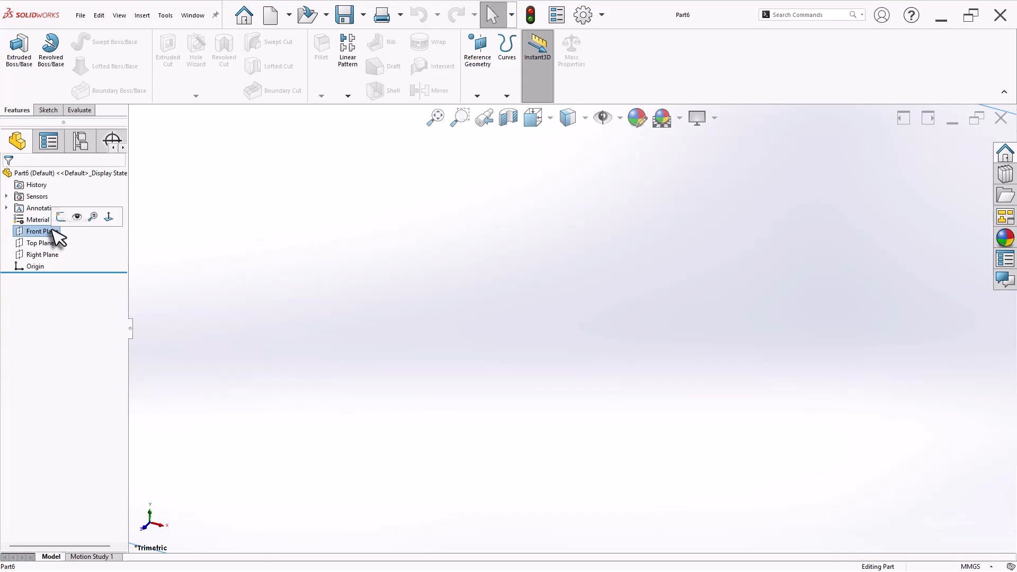
Step: In the new SOLIDWORKS part, open a sketch on the Front Plane and draw a vertical centerline upward from the origin
left_click(63, 222)
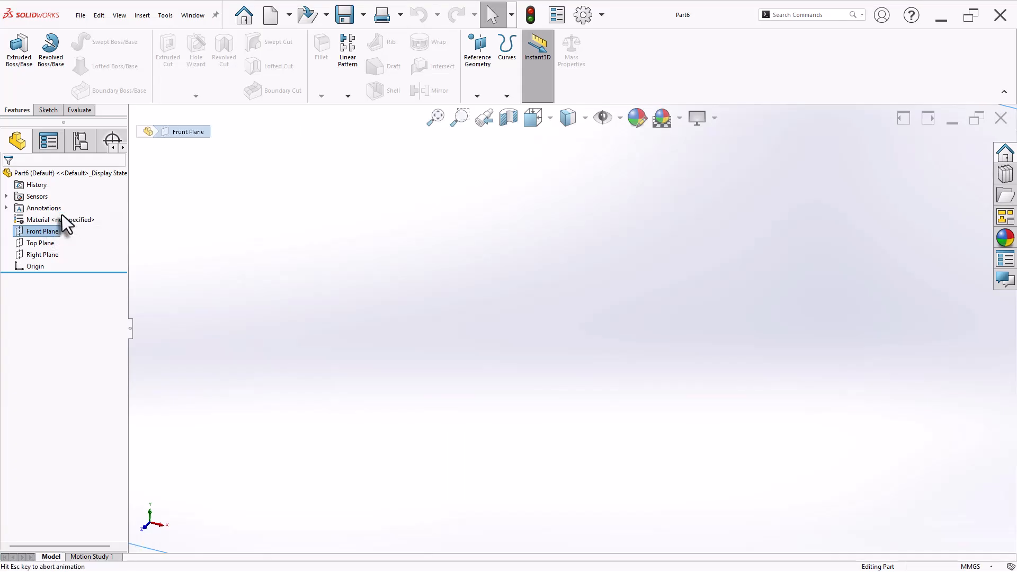
scroll(638, 291, "down", 1)
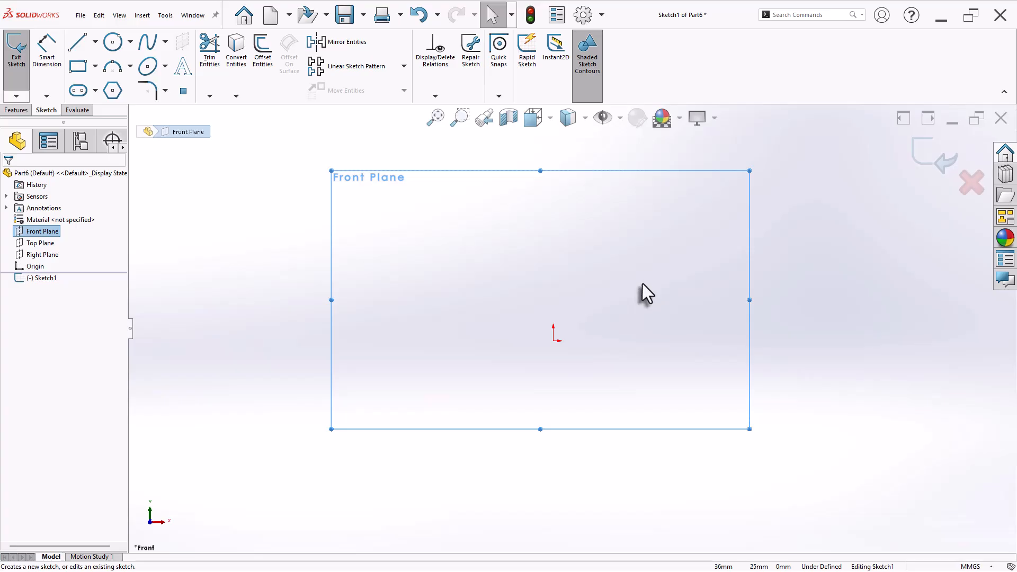
left_click(96, 41)
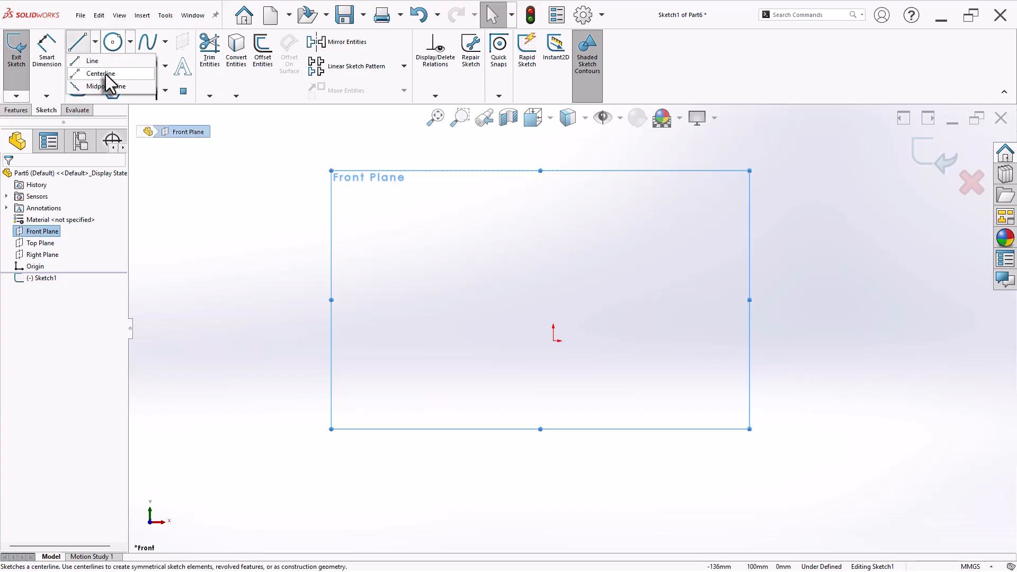
left_click(87, 72)
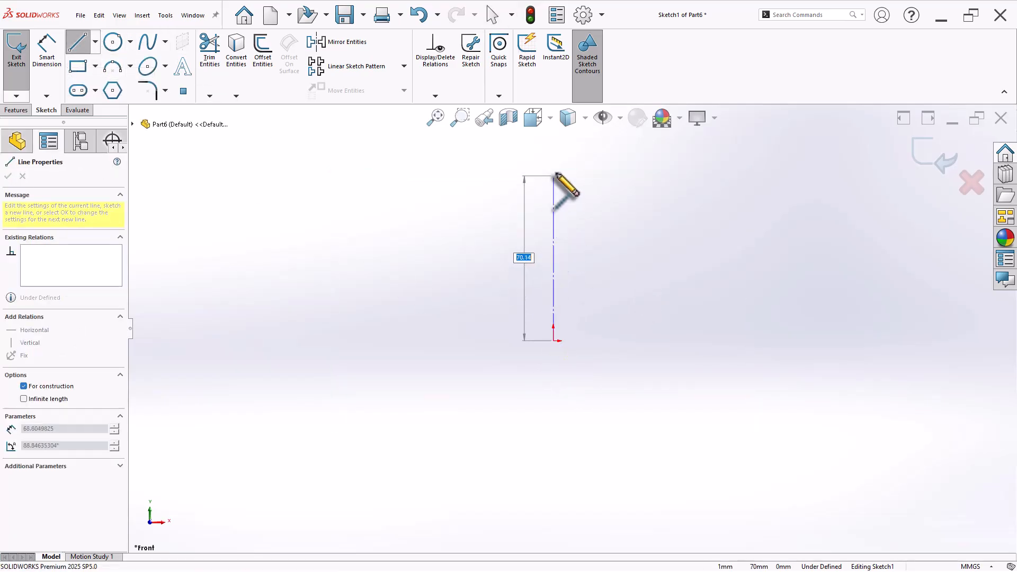
left_click(554, 145)
key("Escape")
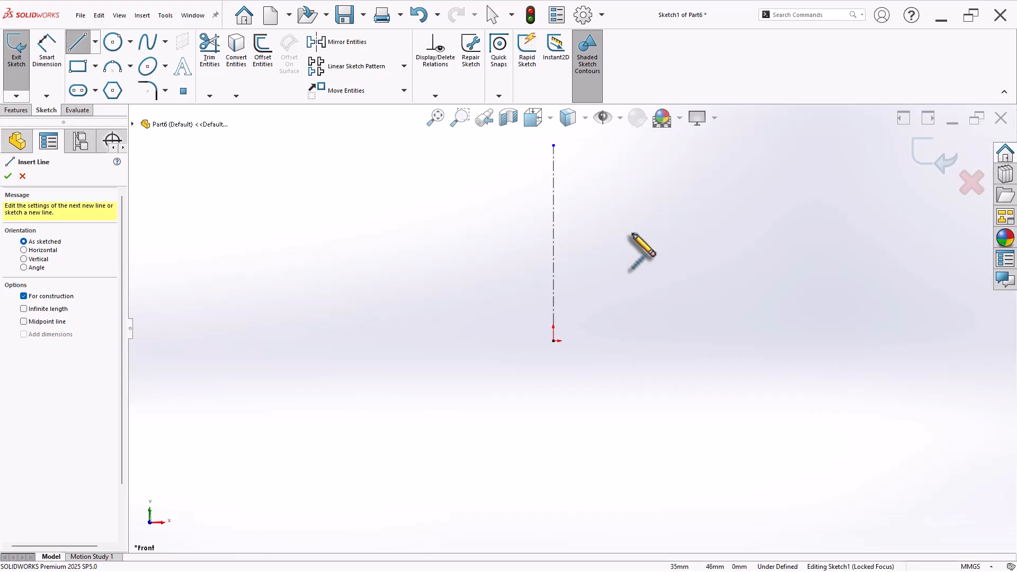
Step: Draw a horizontal centerline across the upper part of the vertical centerline
left_click(456, 216)
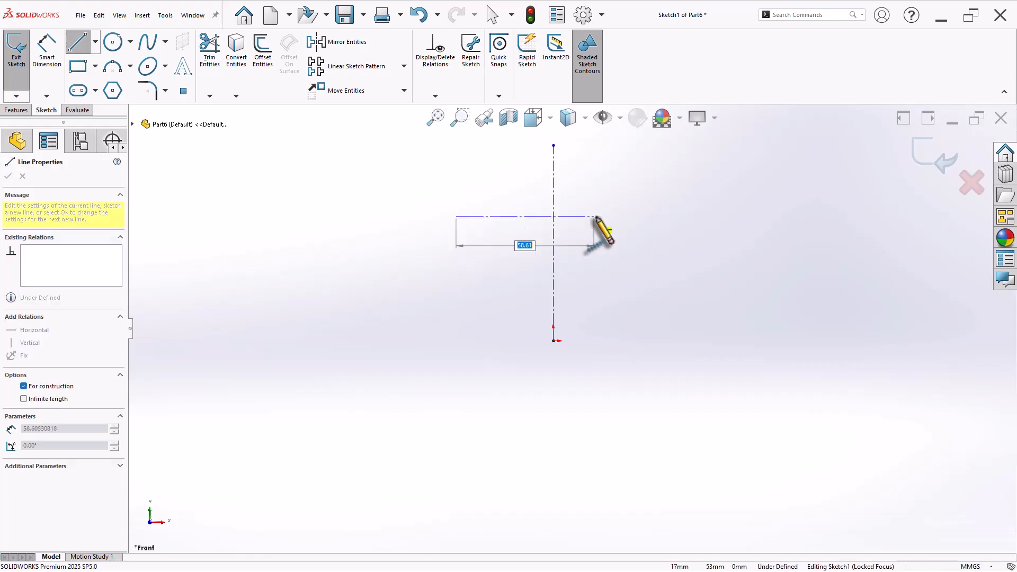
left_click(663, 216)
right_click(663, 177)
left_click(665, 175)
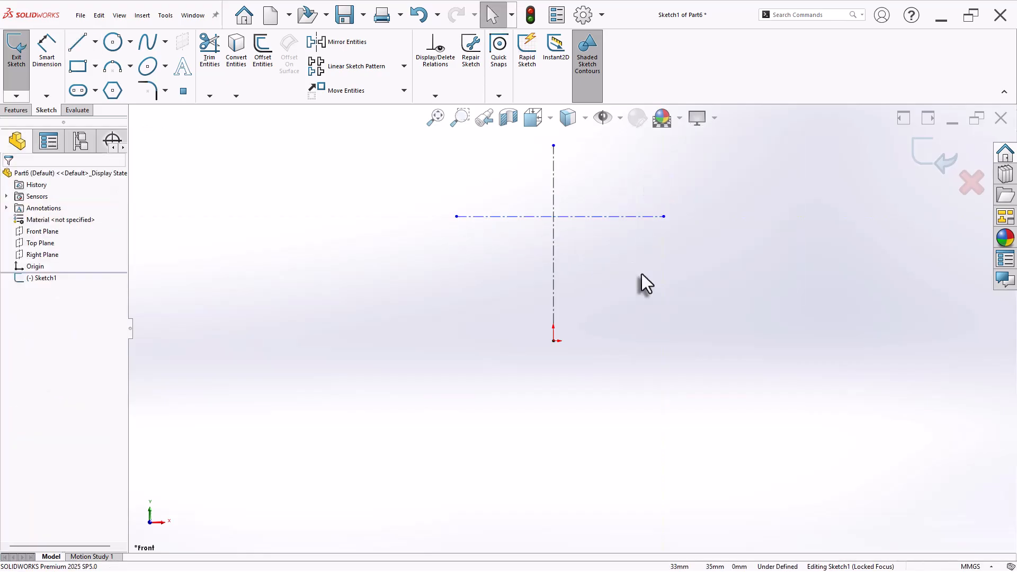
Step: Dimension the horizontal centerline 40 mm above the origin
right_click_drag(763, 464, 761, 421)
left_click(555, 341)
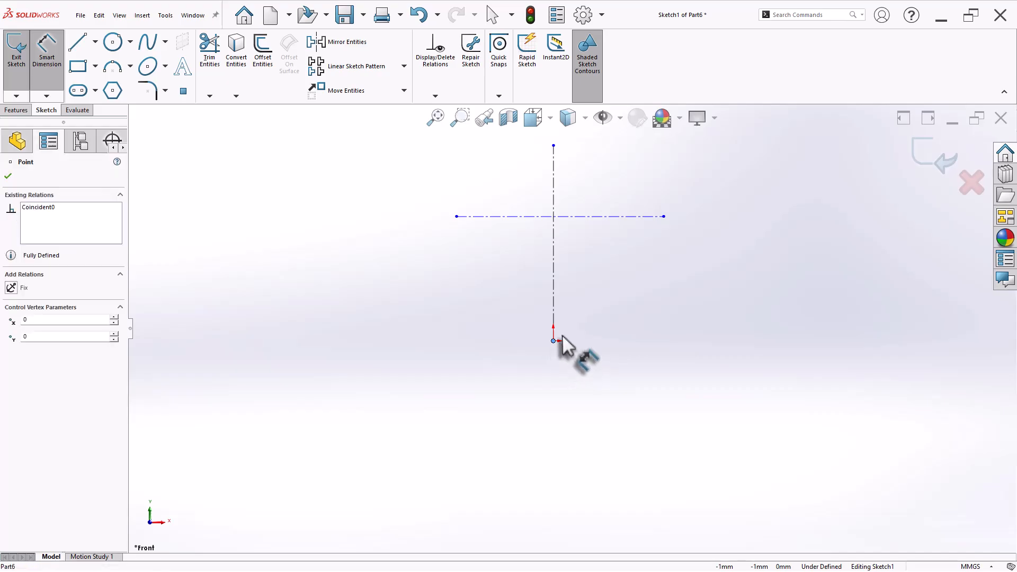
left_click(665, 216)
left_click(667, 289)
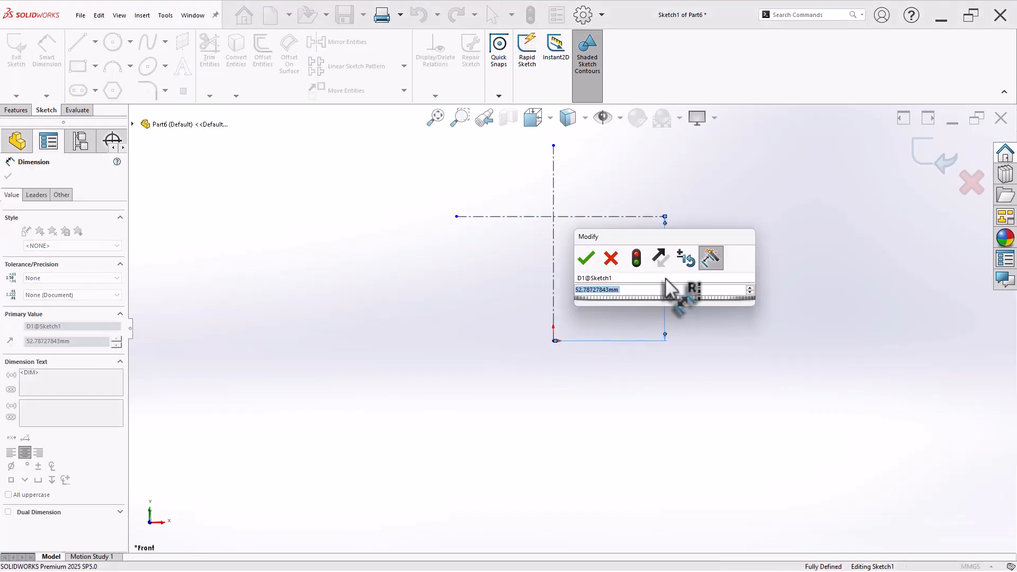
type("40")
key("Return")
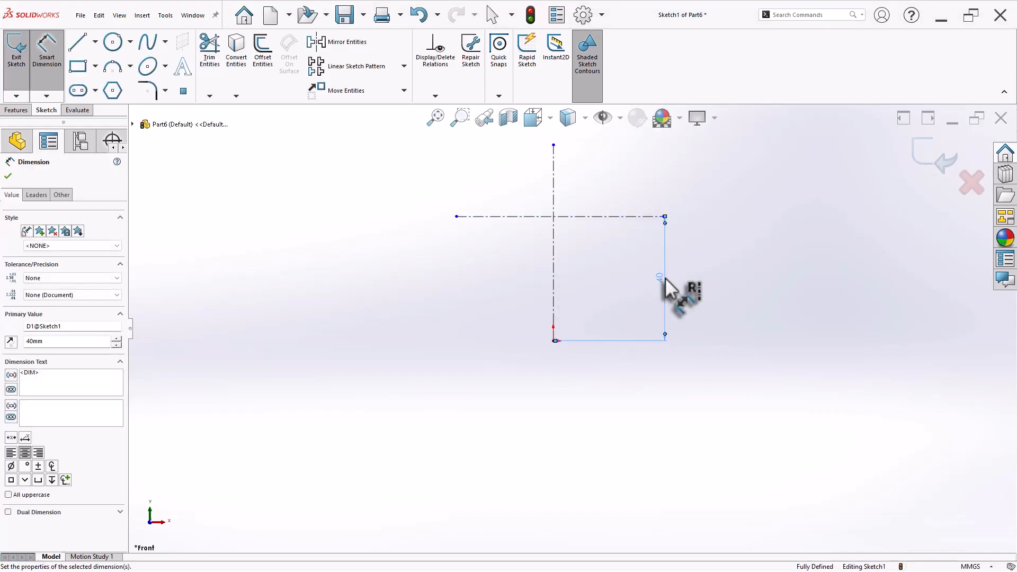
key("Escape")
key("f")
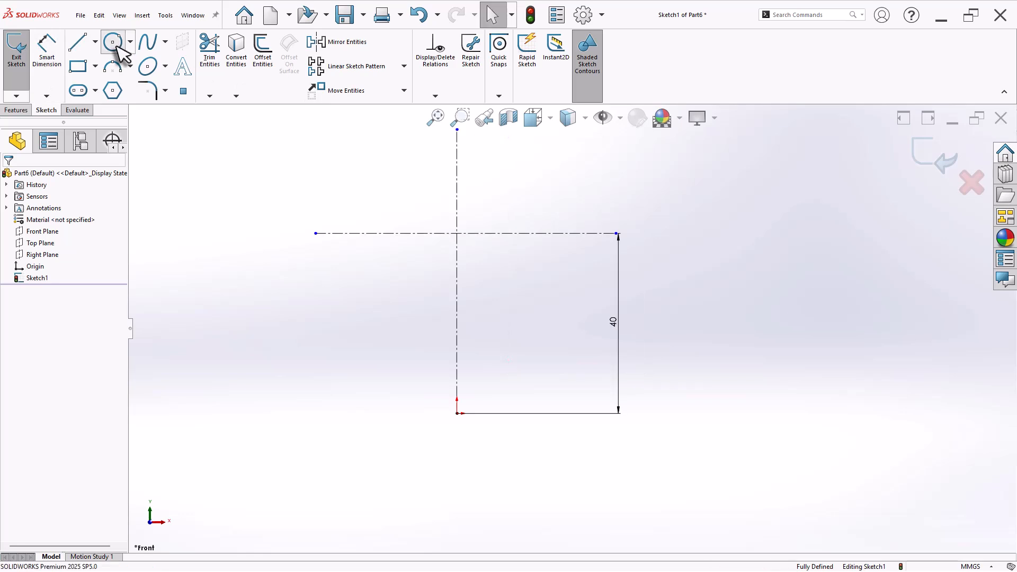
Step: Sketch a 21 mm diameter circle centred on the horizontal centerline, to the right of the vertical centerline
left_click(113, 42)
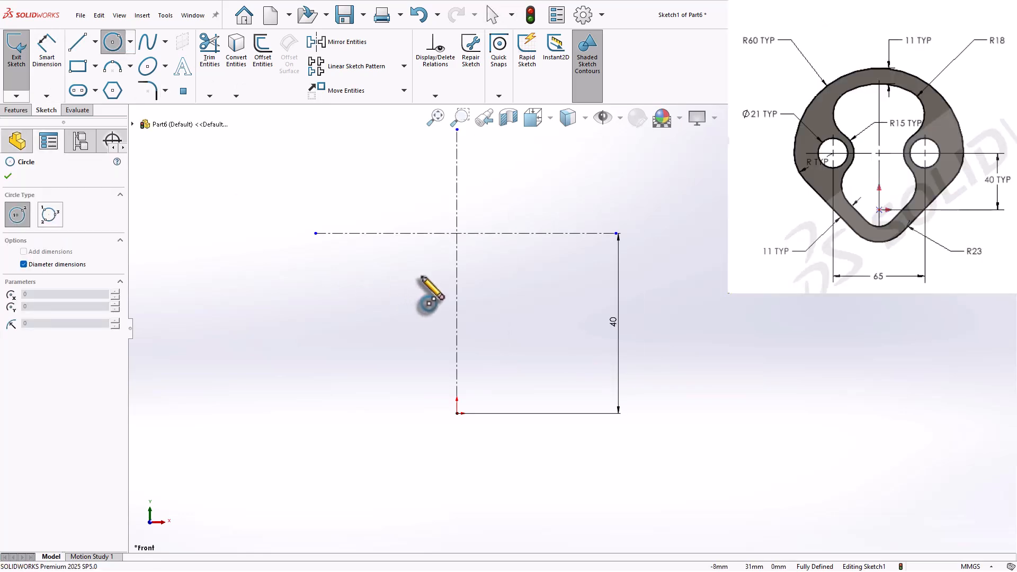
left_click(555, 234)
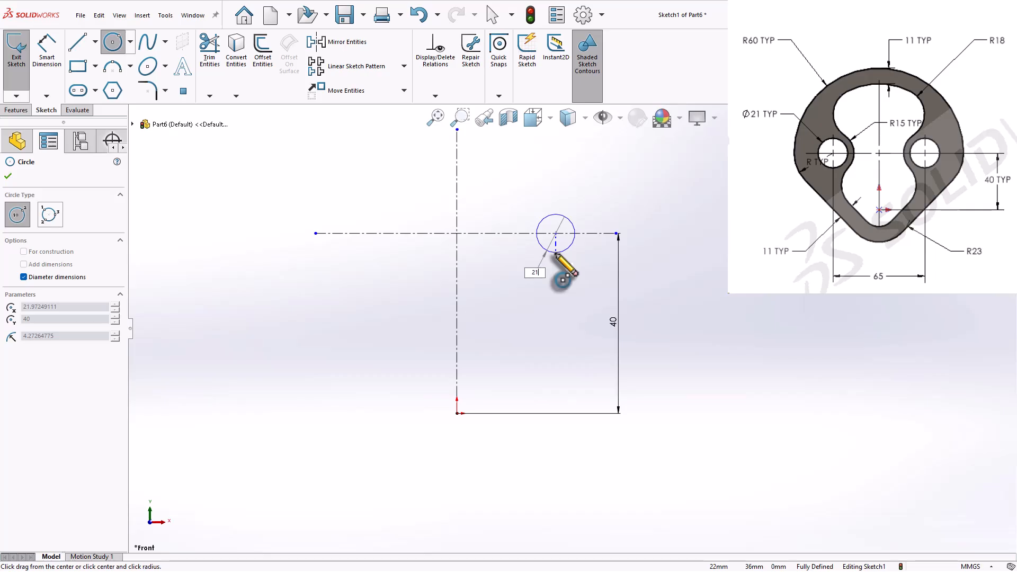
key("Return")
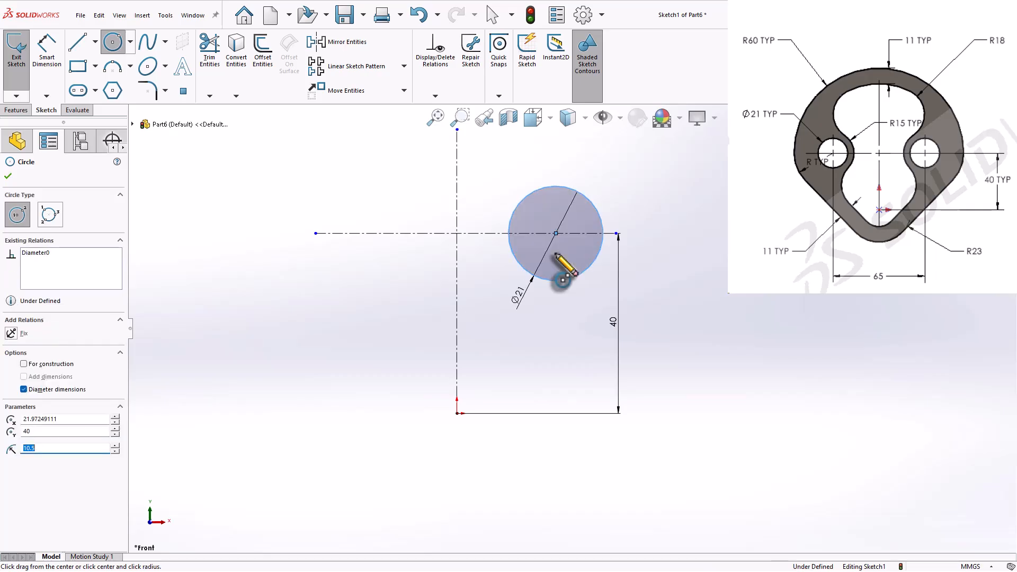
key("Escape")
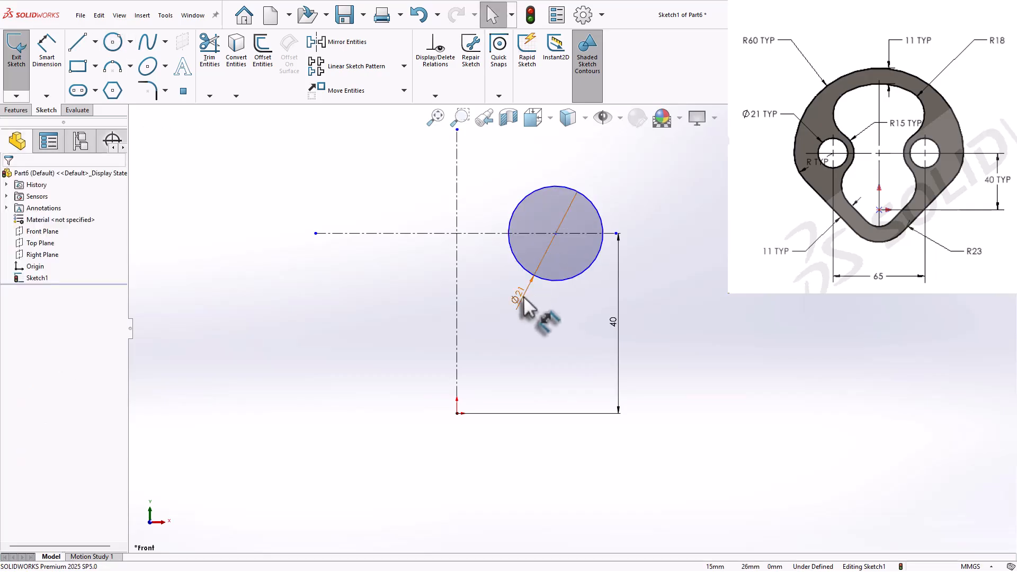
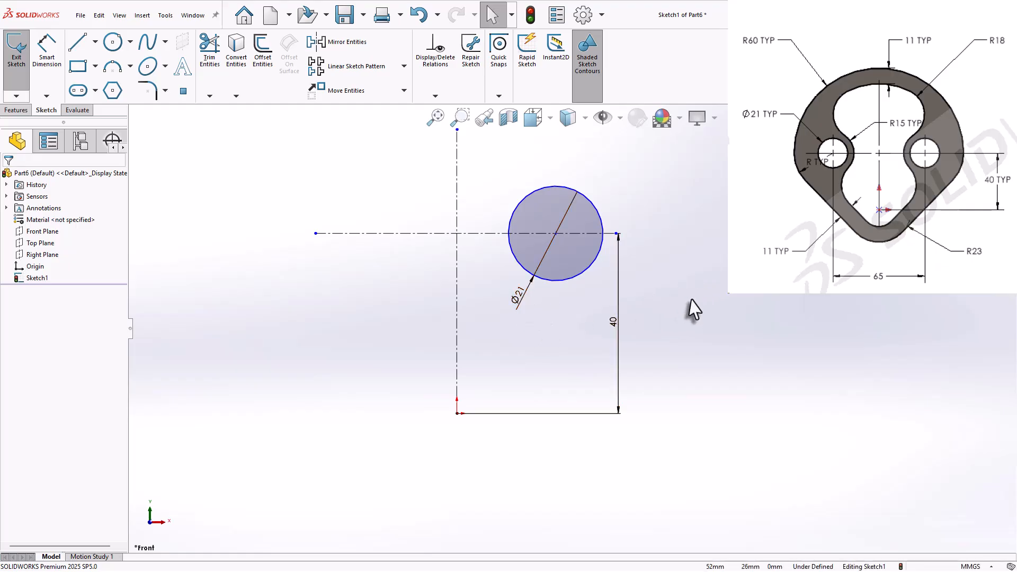
Step: Mirror the 21 mm circle about the vertical centerline, keeping the original
left_click(332, 49)
left_click(513, 227)
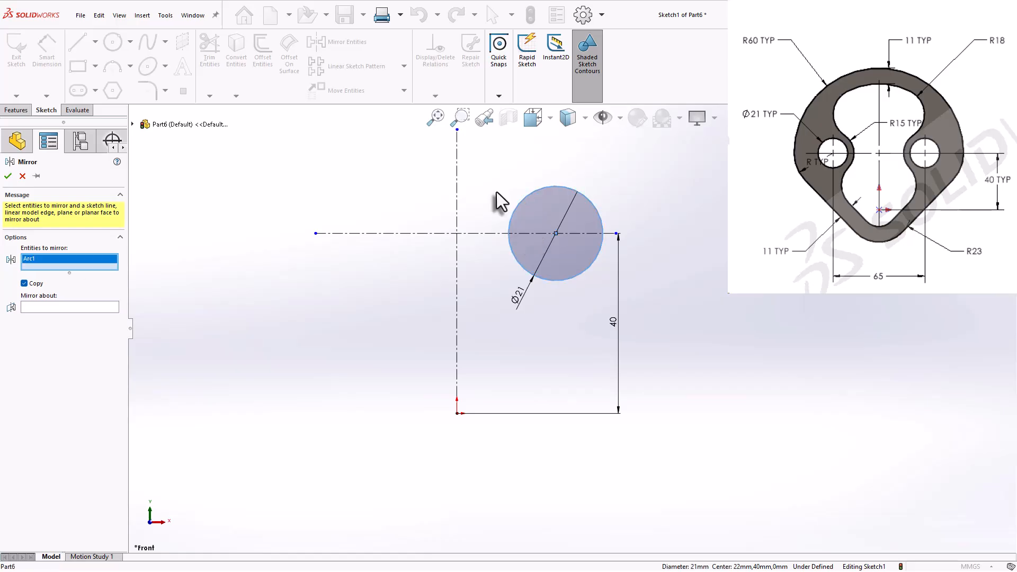
right_click(501, 202)
left_click(105, 308)
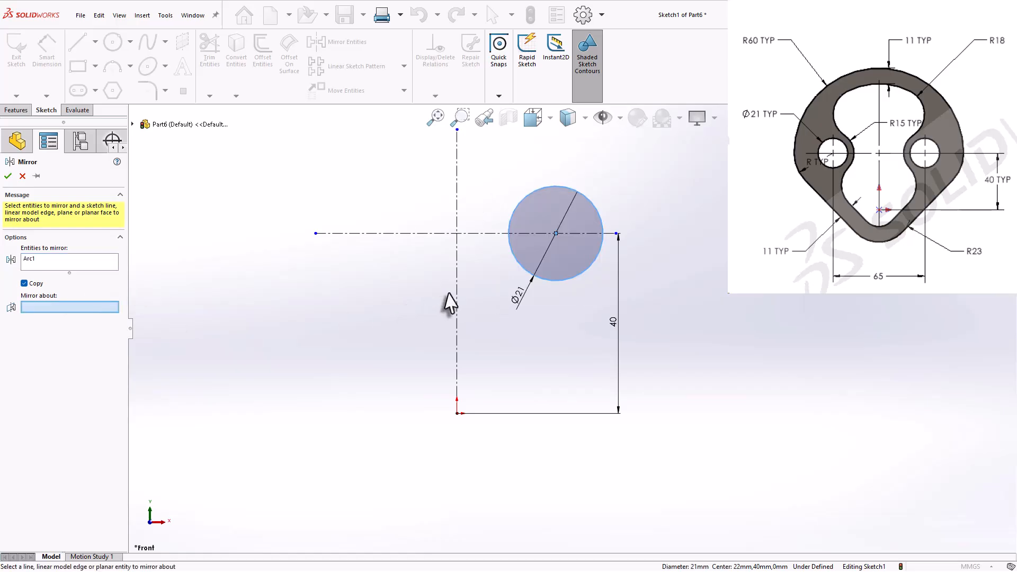
left_click(457, 299)
key("Return")
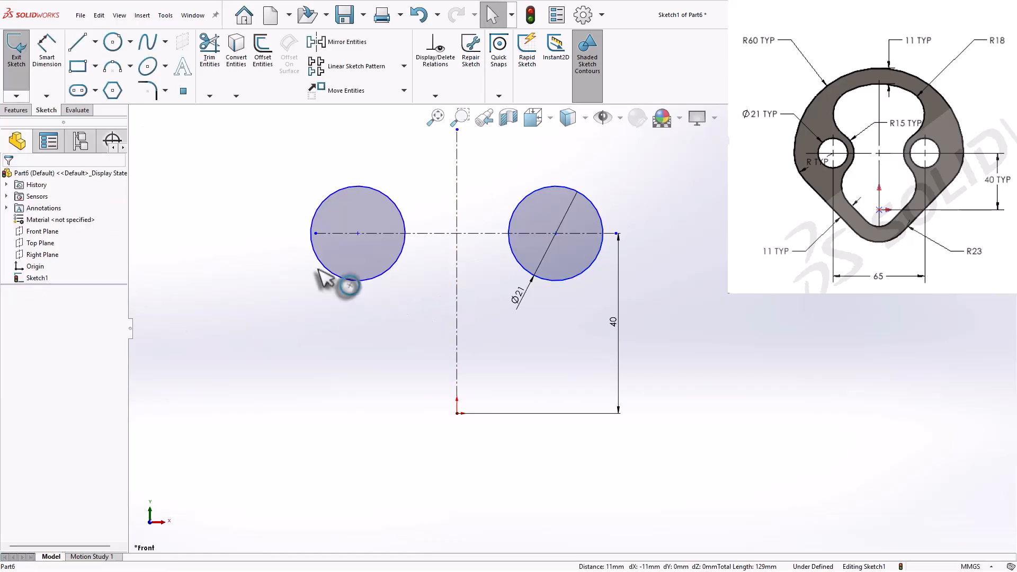
Step: Sketch a downward-bulging centerpoint arc below the origin, centred on the origin, with a radius of about 14 mm
left_click(130, 67)
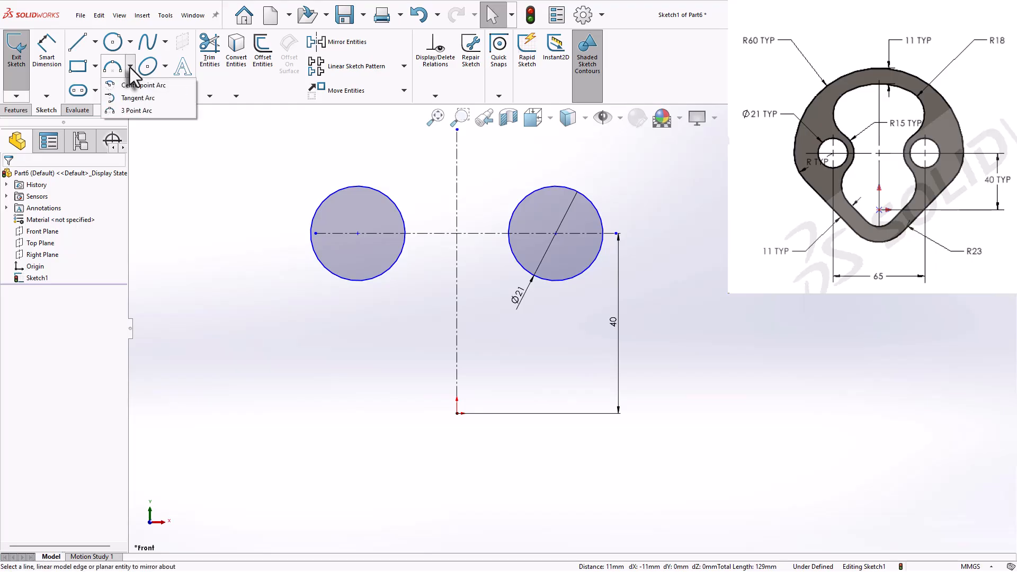
left_click(145, 84)
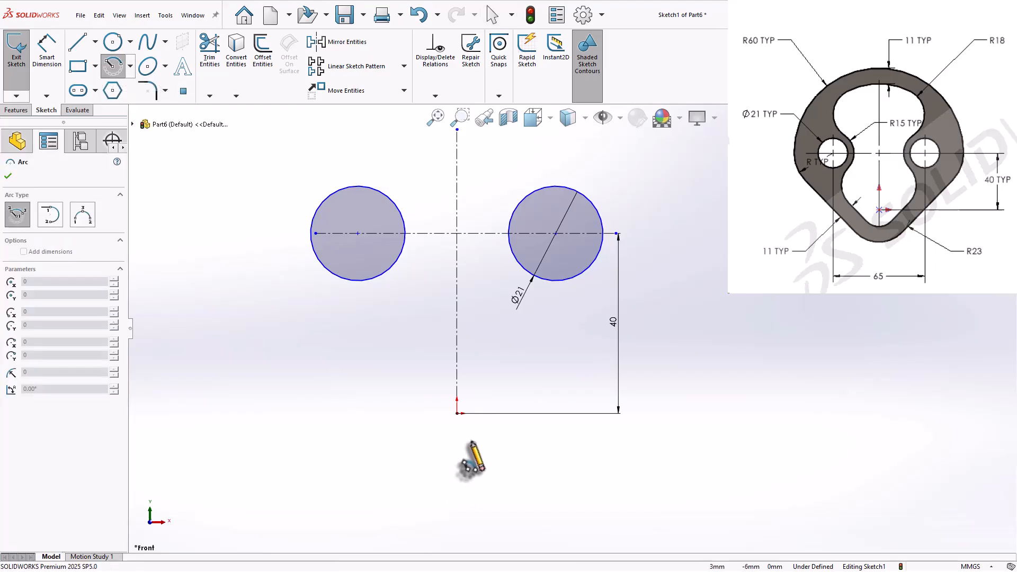
left_click(457, 413)
left_click(505, 449)
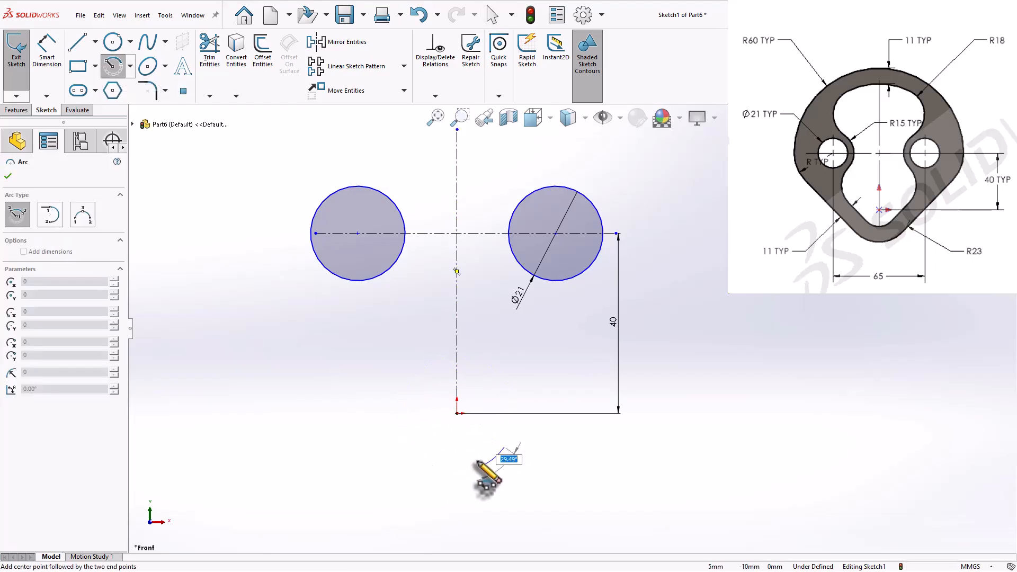
left_click(398, 428)
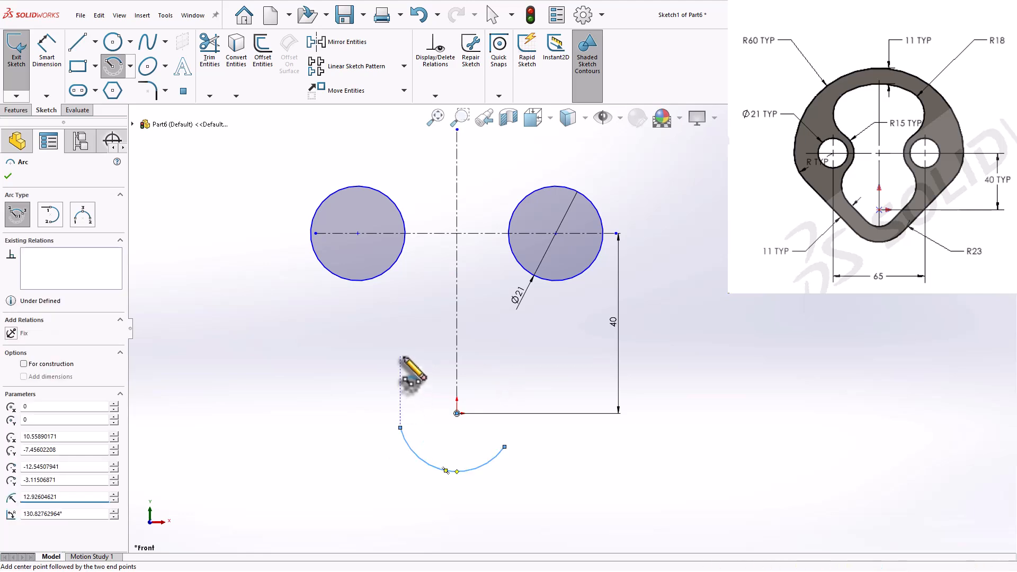
right_click(409, 313)
left_click(424, 363)
left_click(514, 438)
left_click_drag(514, 438, 521, 430)
left_click(591, 518)
Step: Dimension the lower arc's radius as 23 mm
right_click_drag(590, 518, 605, 461)
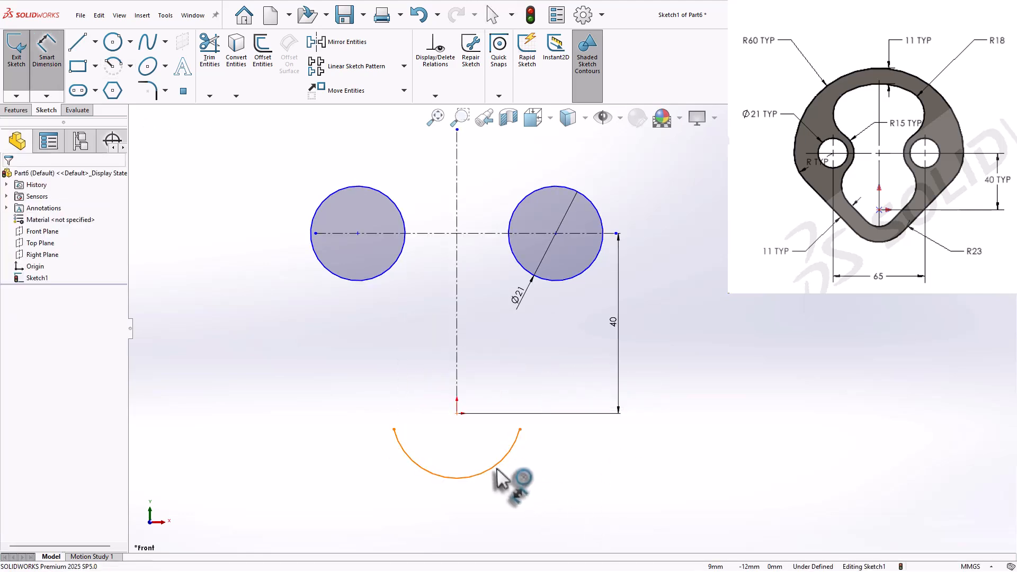
left_click(510, 473)
left_click(522, 493)
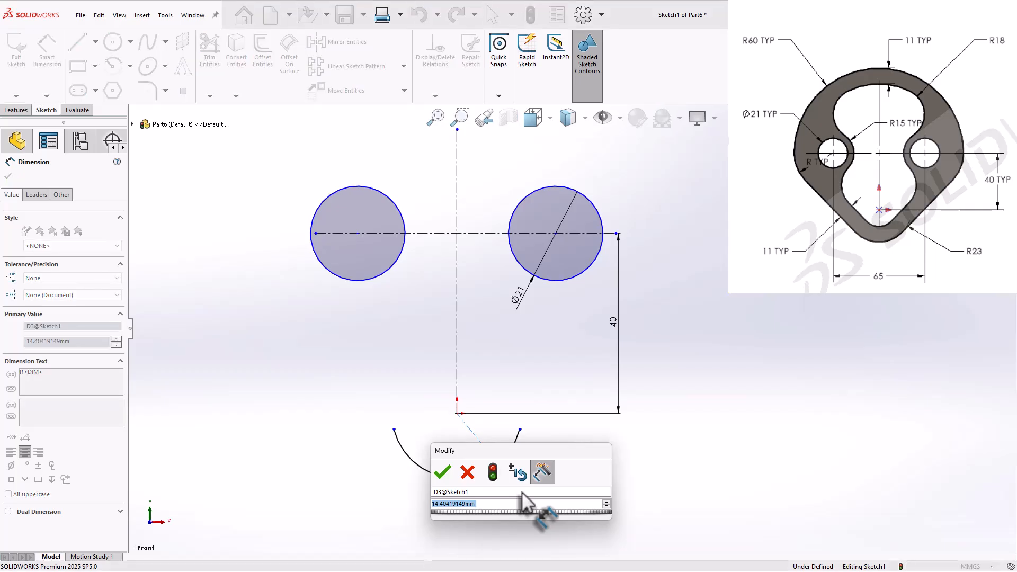
type("23")
key("Return")
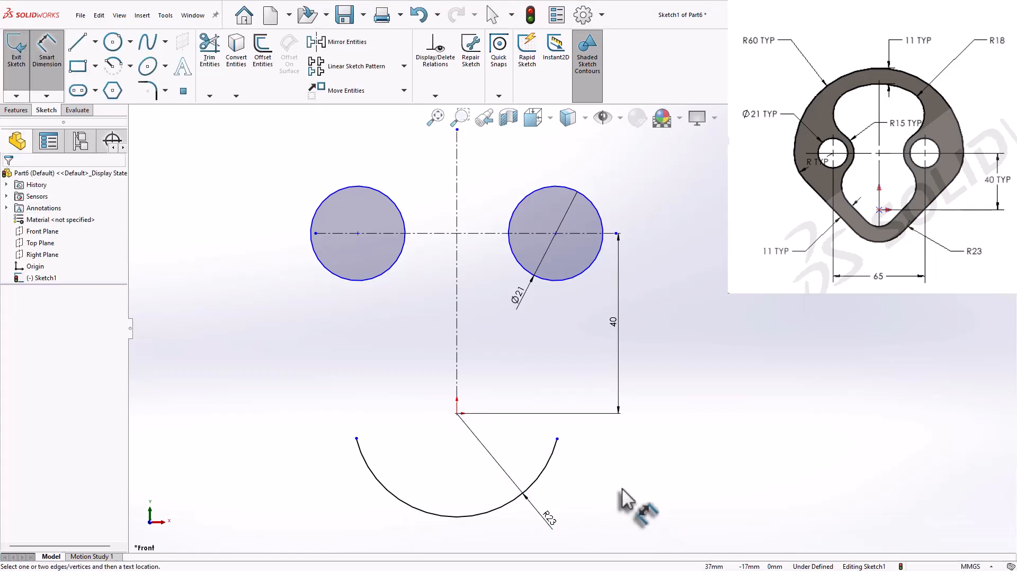
key("Escape")
Step: Offset the lower 23 mm radius arc inward by 11 mm with a dimension added
left_click(274, 53)
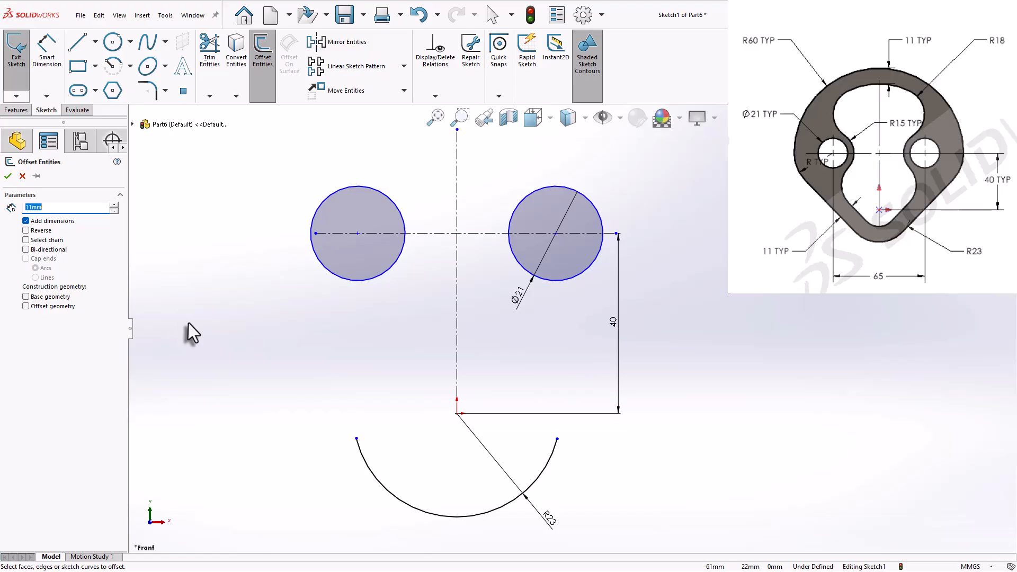
left_click(449, 517)
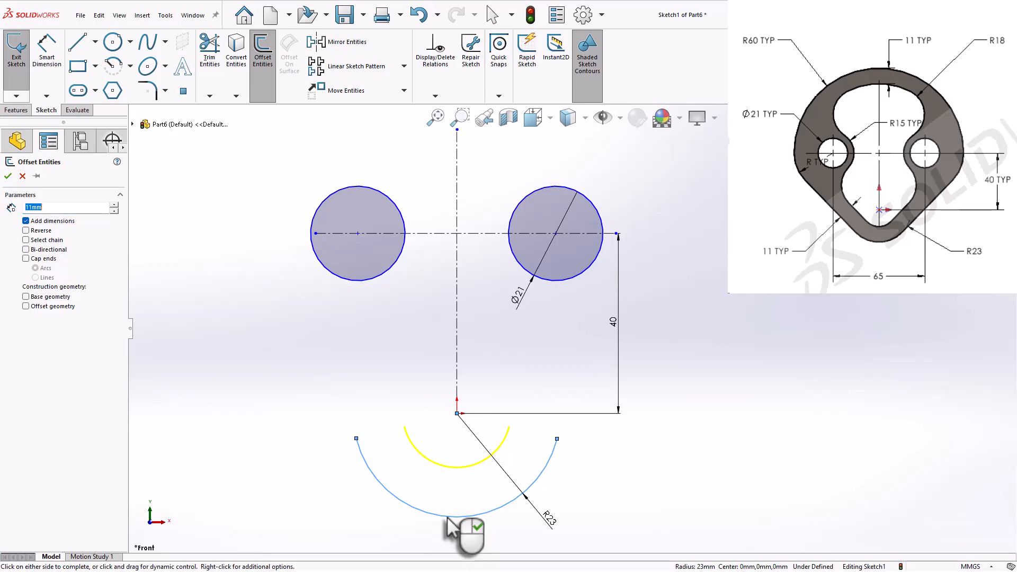
left_click(448, 518)
scroll(477, 341, "up", 5)
scroll(501, 302, "down", 3)
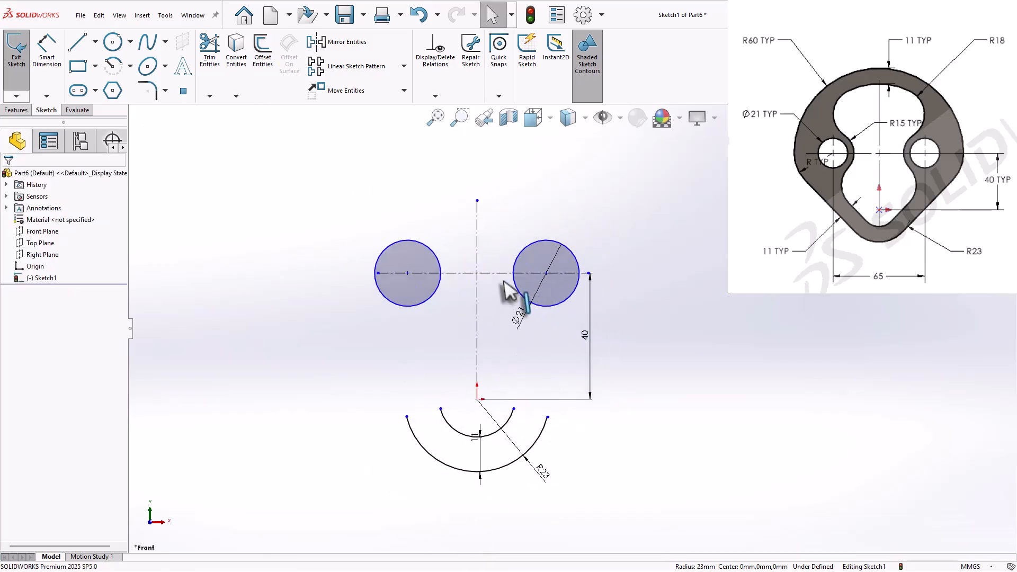
Step: Sketch a large centerpoint arc over both circles, about 43 mm in radius, centred where the centerlines cross, with both ends below the horizontal centerline
left_click(113, 65)
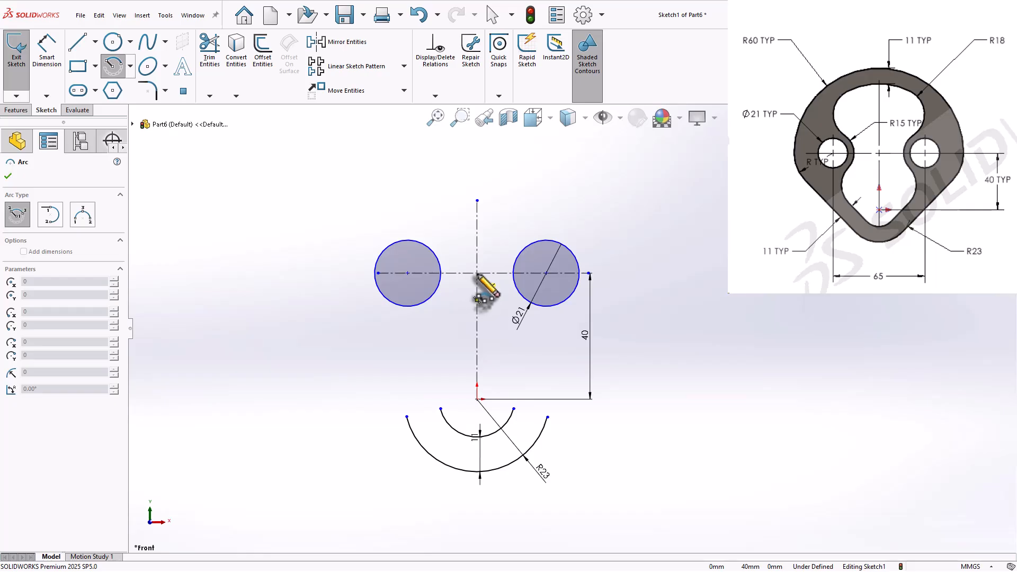
left_click(478, 273)
left_click(614, 275)
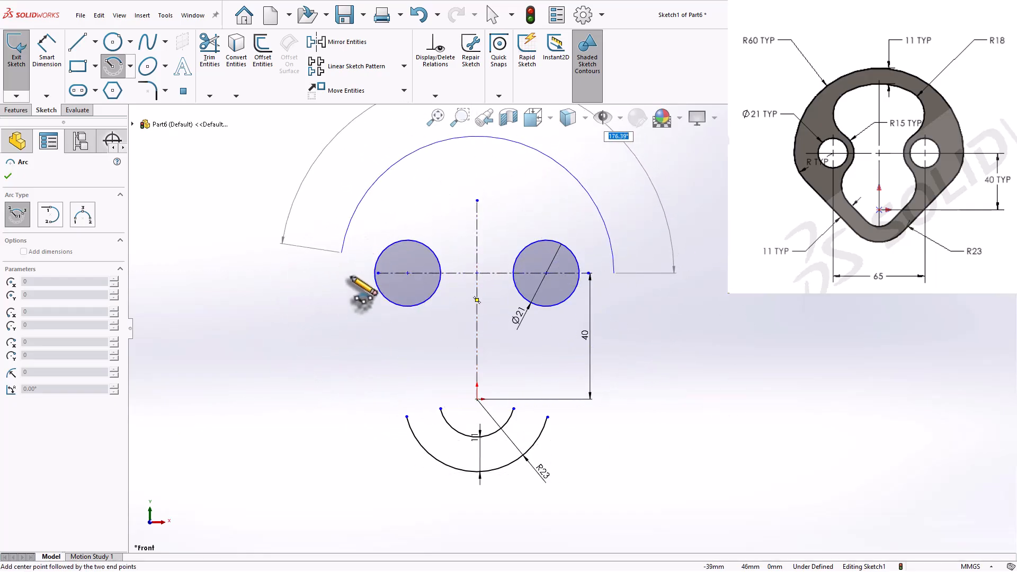
left_click(346, 314)
right_click(366, 224)
left_click(379, 232)
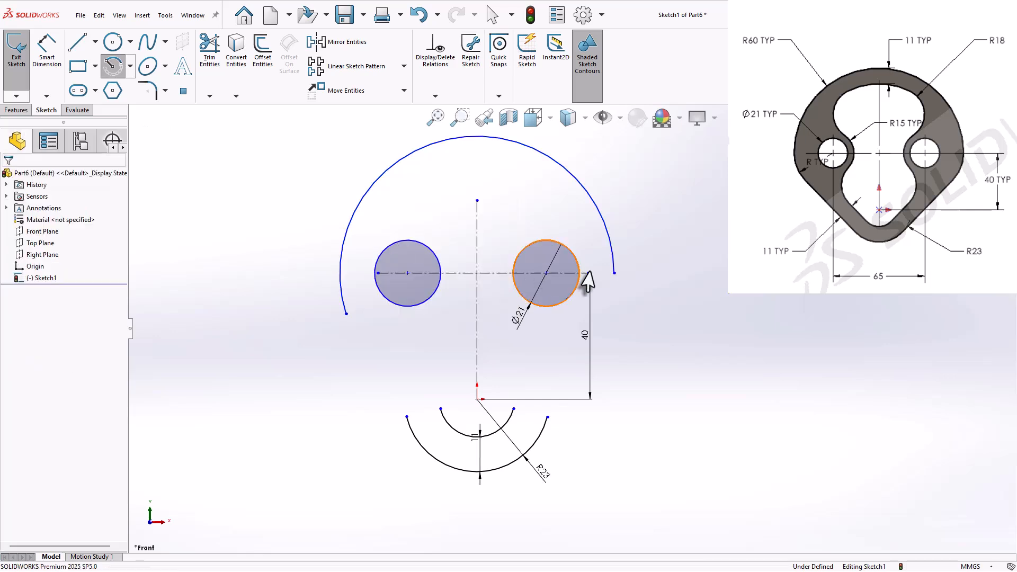
left_click_drag(614, 275, 612, 303)
Step: Dimension the large upper arc's radius as 60 mm
right_click_drag(637, 310, 696, 213)
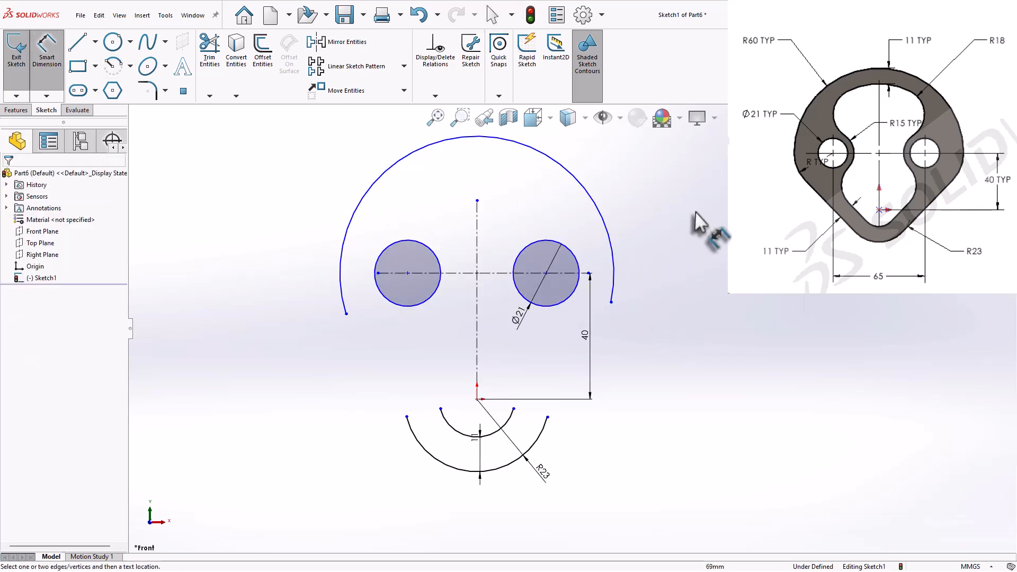
left_click(606, 228)
left_click(634, 190)
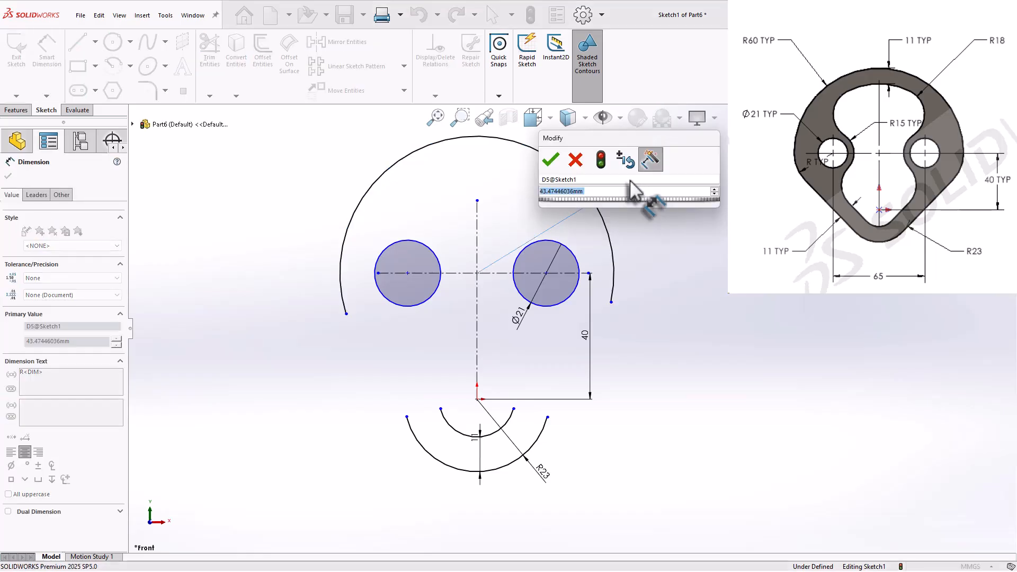
type("60")
key("Return")
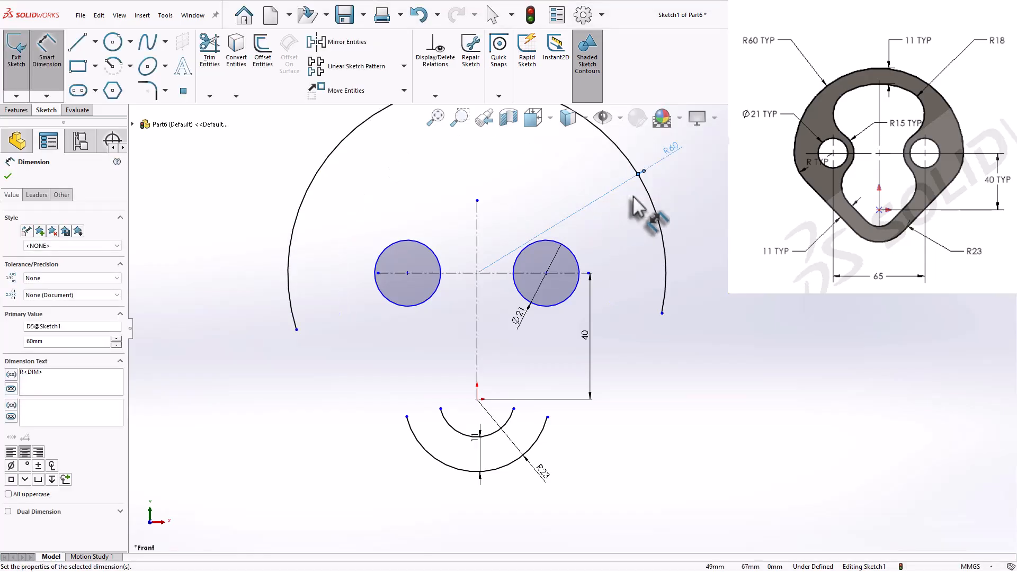
key("Escape")
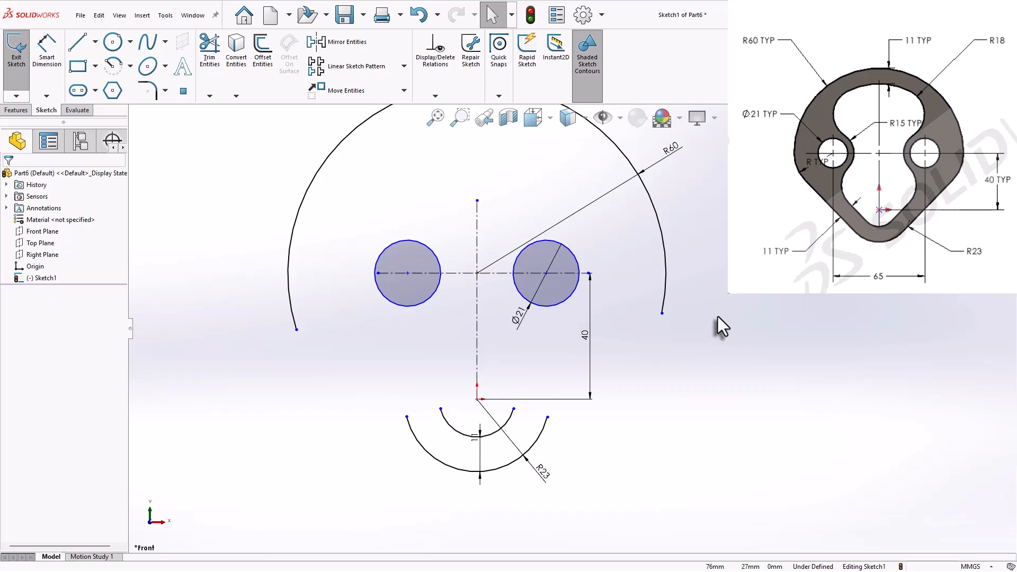
Step: Move both ends of the 60 mm radius arc level with the horizontal centerline
left_click_drag(296, 330, 289, 274)
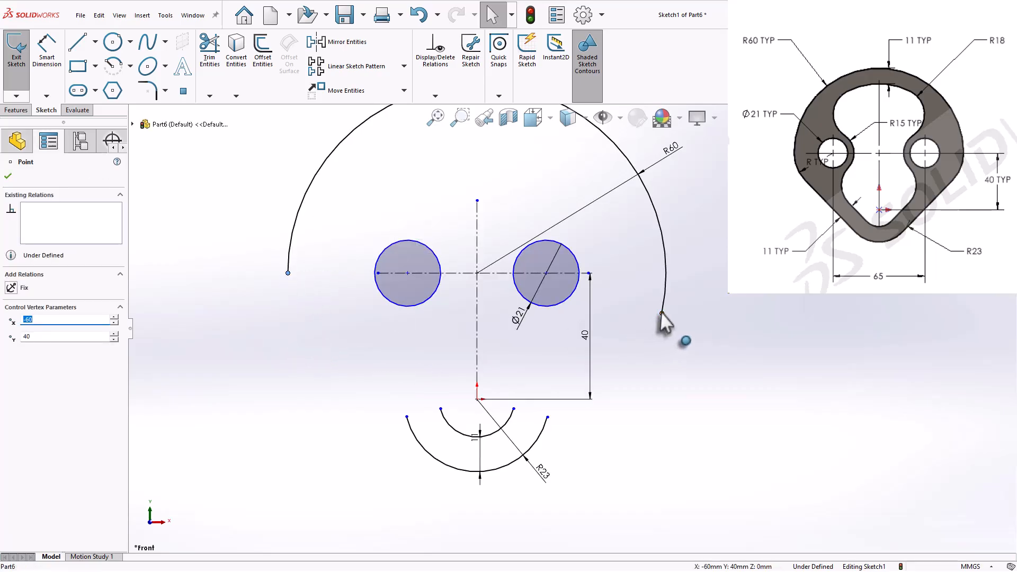
left_click_drag(662, 314, 667, 273)
left_click(307, 376)
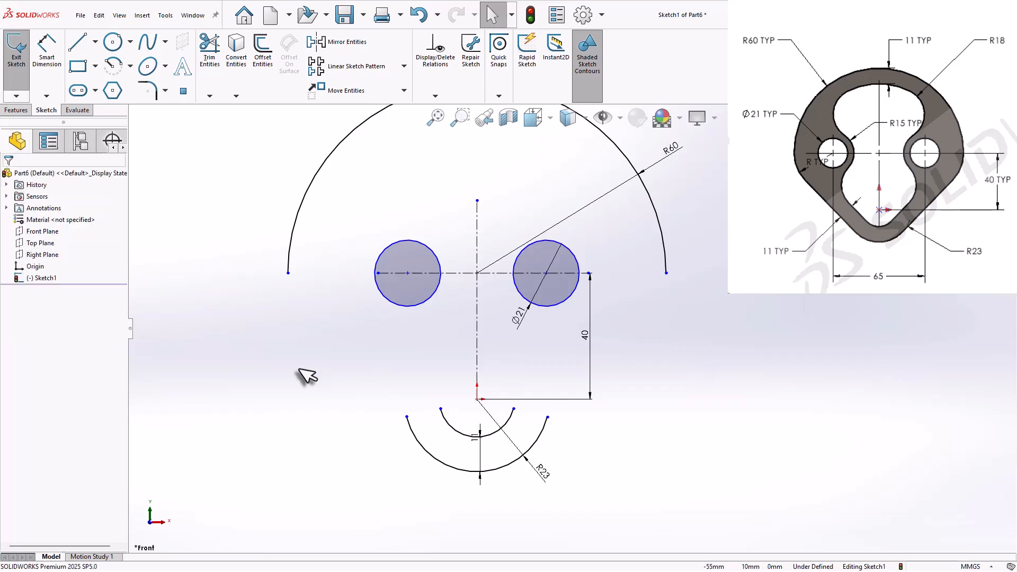
Step: Sketch an arc of about 38 mm radius centred on the left circle, running downward from the left end of the 60 mm radius arc
left_click(113, 69)
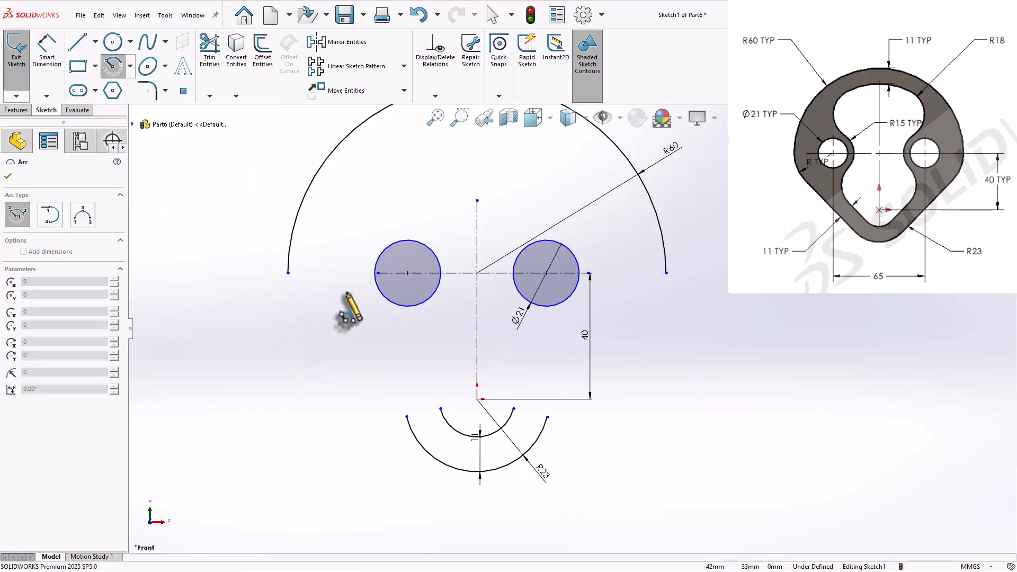
left_click(407, 274)
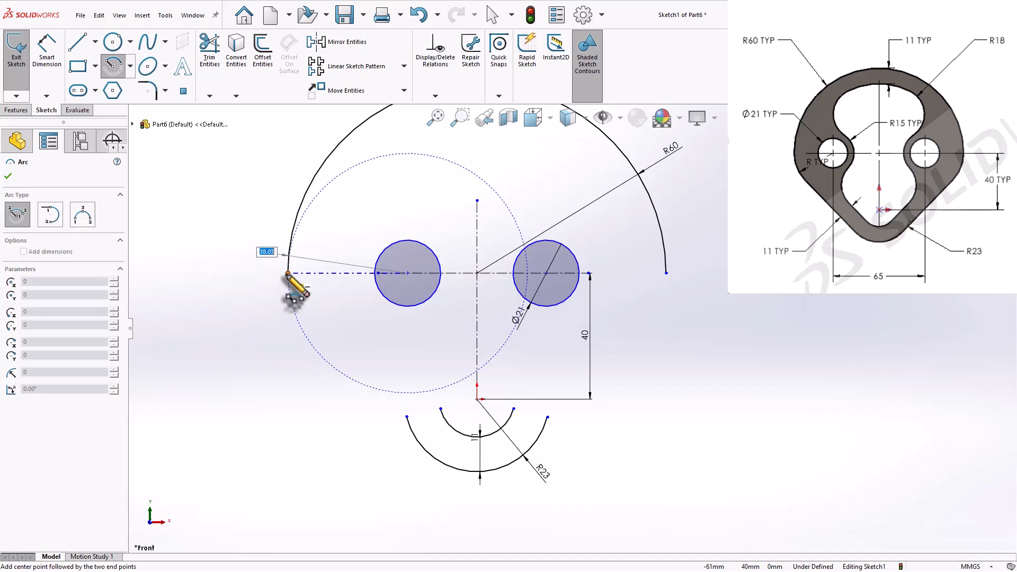
left_click(288, 273)
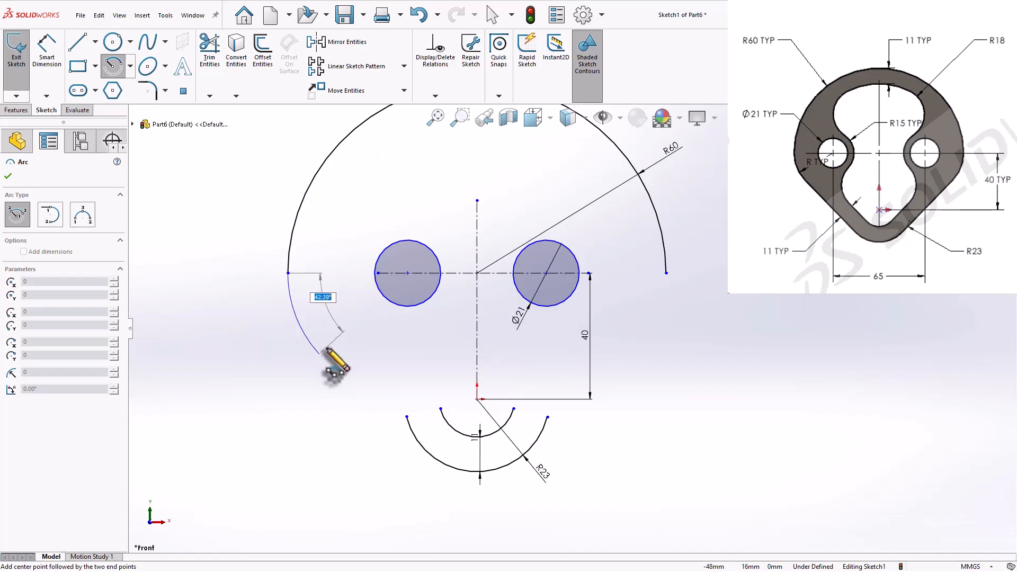
left_click(324, 351)
right_click(315, 283)
left_click(336, 276)
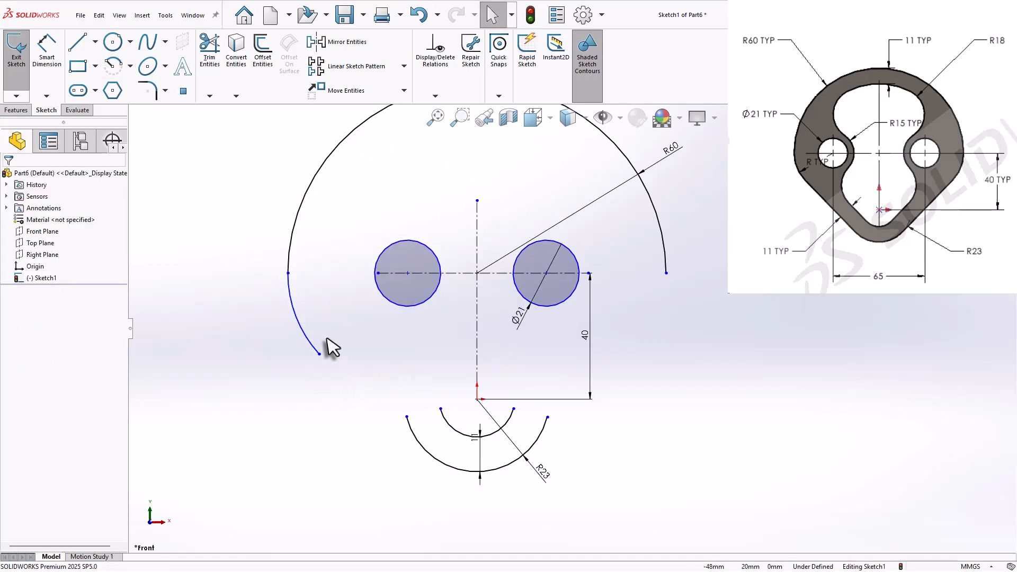
Step: Make the new left arc tangent to the 60 mm radius arc at their shared endpoint and adjust its free lower end
left_click_drag(319, 354, 293, 328)
left_click(307, 293)
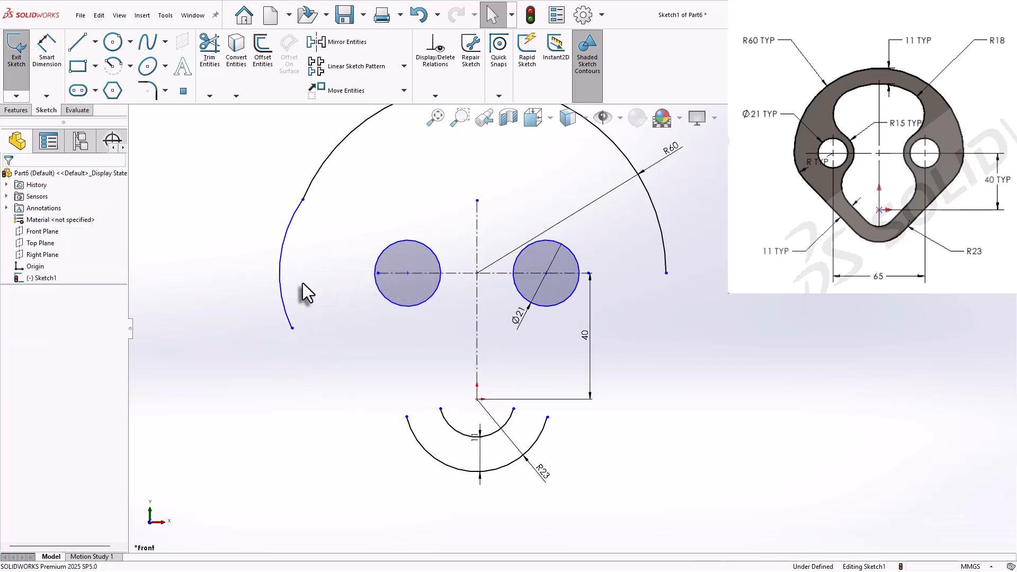
left_click(304, 200)
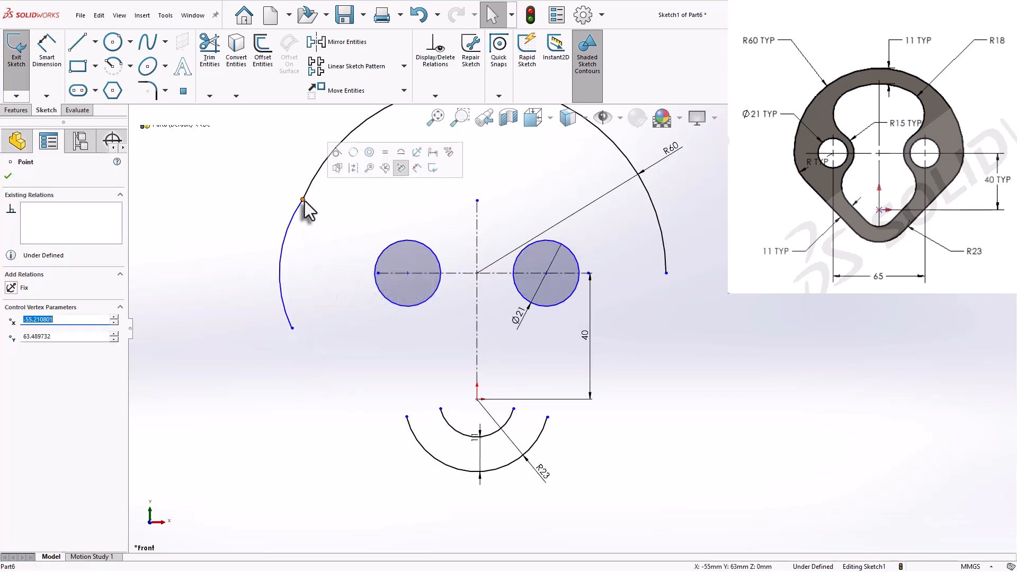
left_click(336, 159)
left_click(328, 339)
left_click_drag(304, 331, 321, 345)
left_click(275, 415)
Step: Dimension the horizontal spacing between the two 21 mm circles' centres as 65 mm
right_click_drag(247, 425, 248, 344)
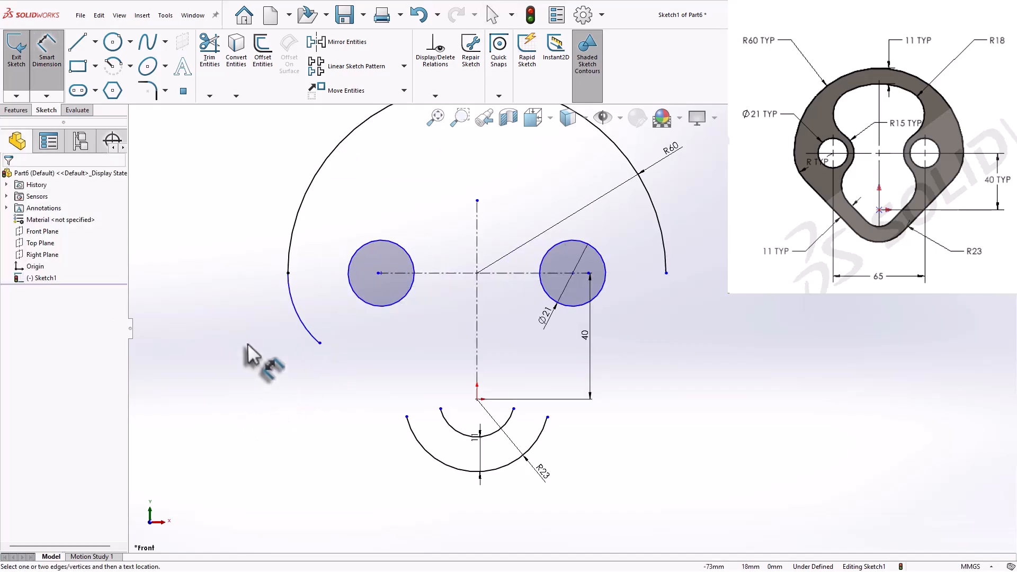
left_click(379, 273)
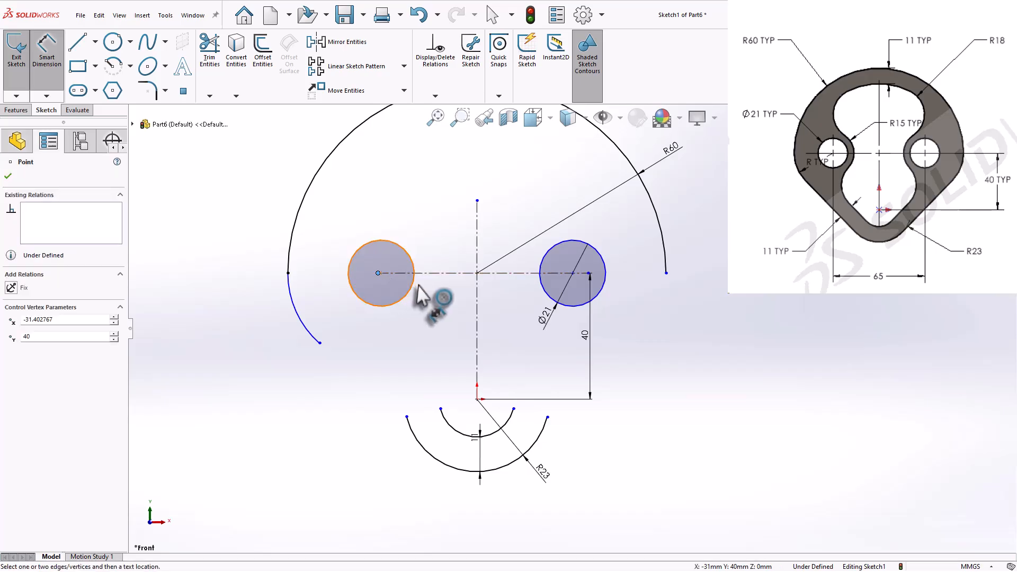
key("Escape")
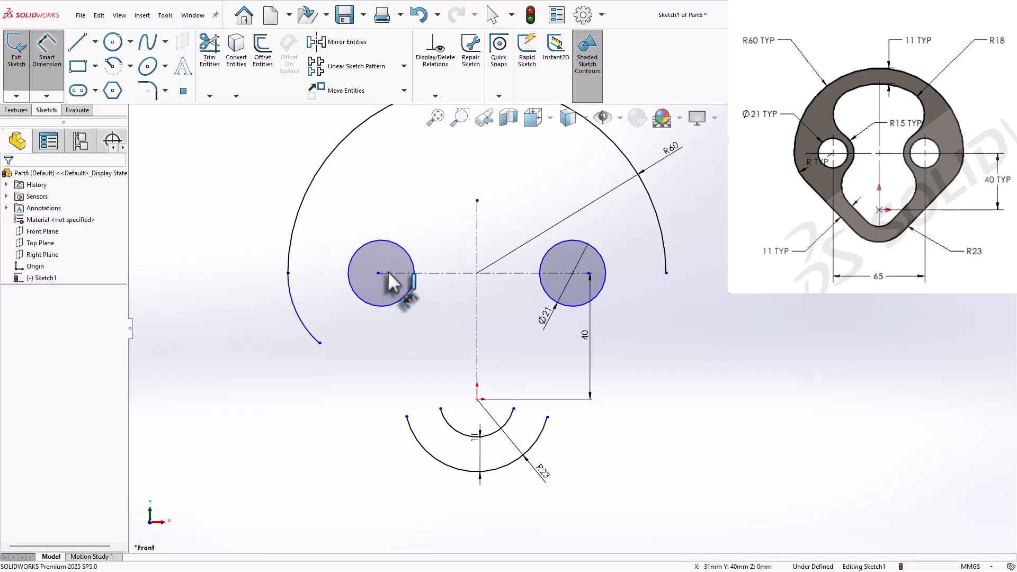
left_click(416, 272)
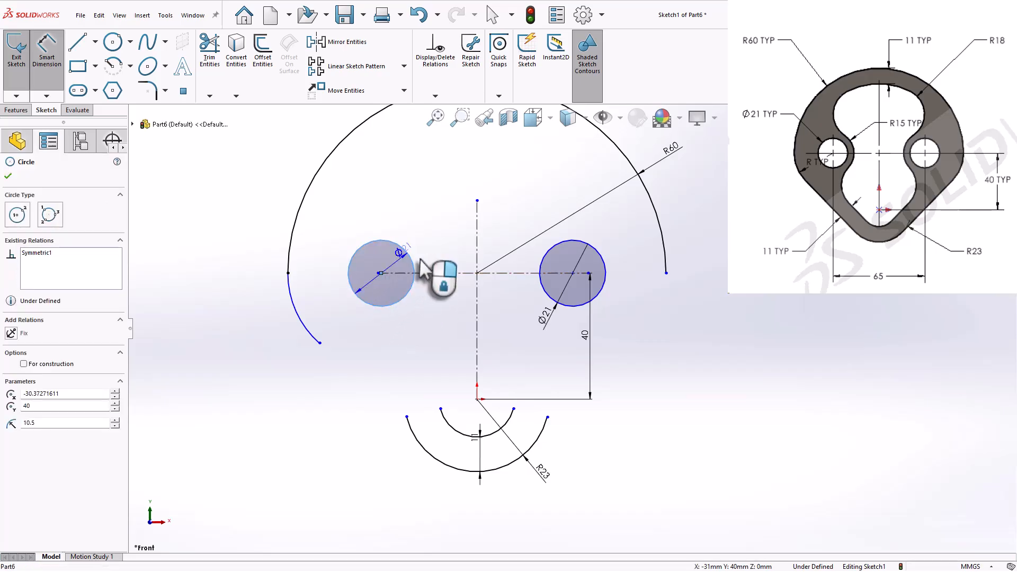
left_click(553, 260)
left_click(507, 195)
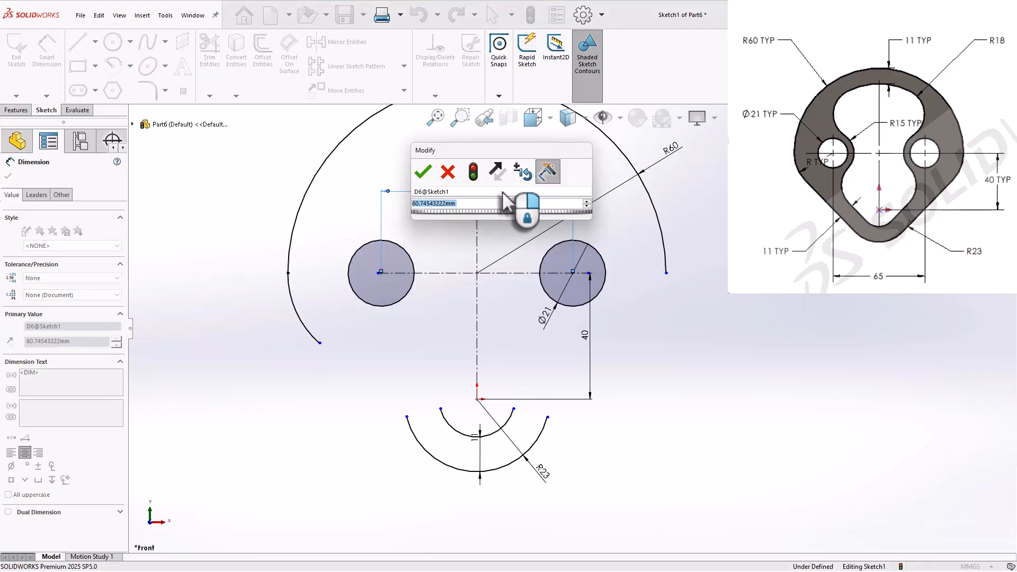
type("65")
key("Return")
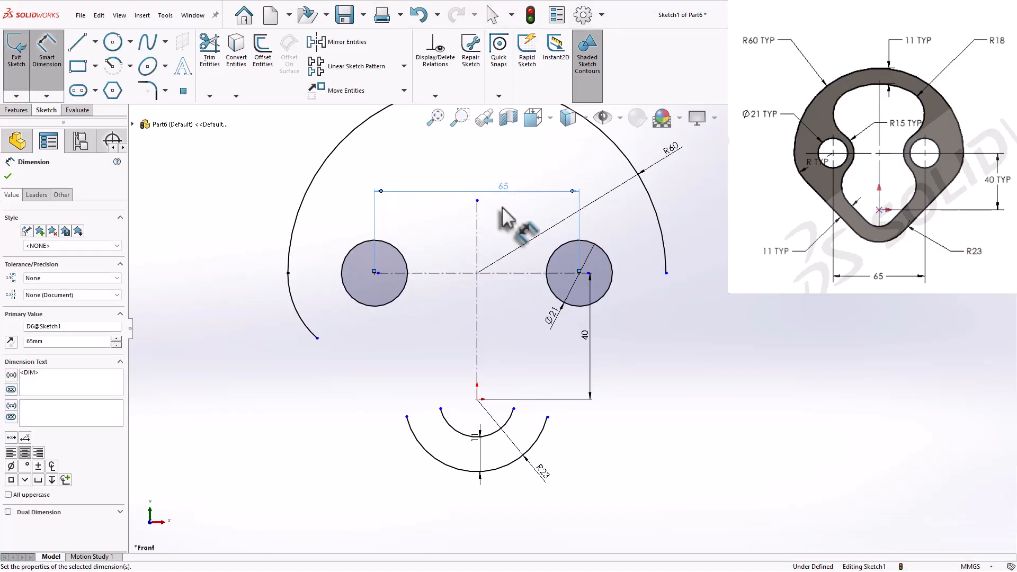
left_click(625, 368)
key("Escape")
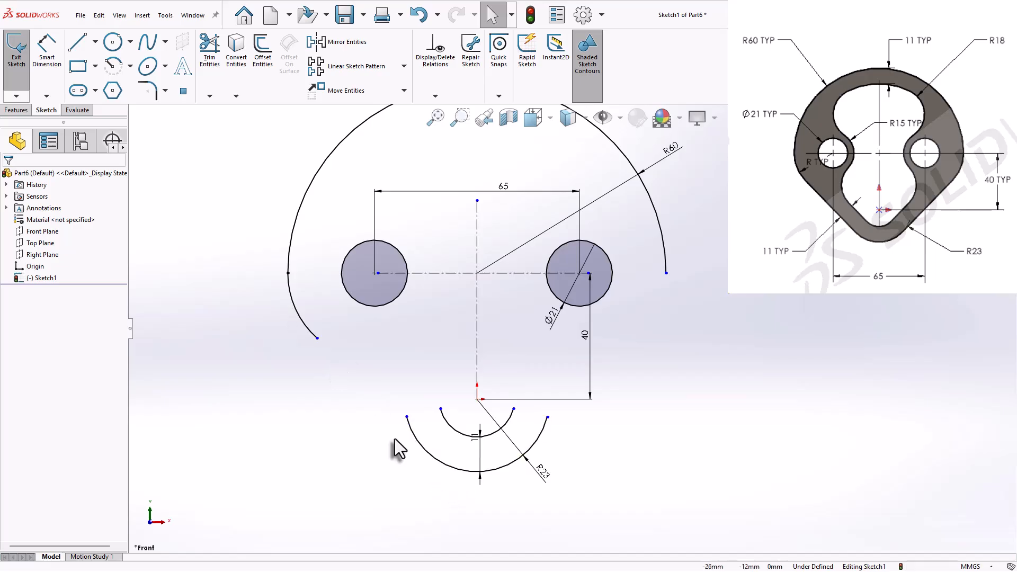
left_click(78, 49)
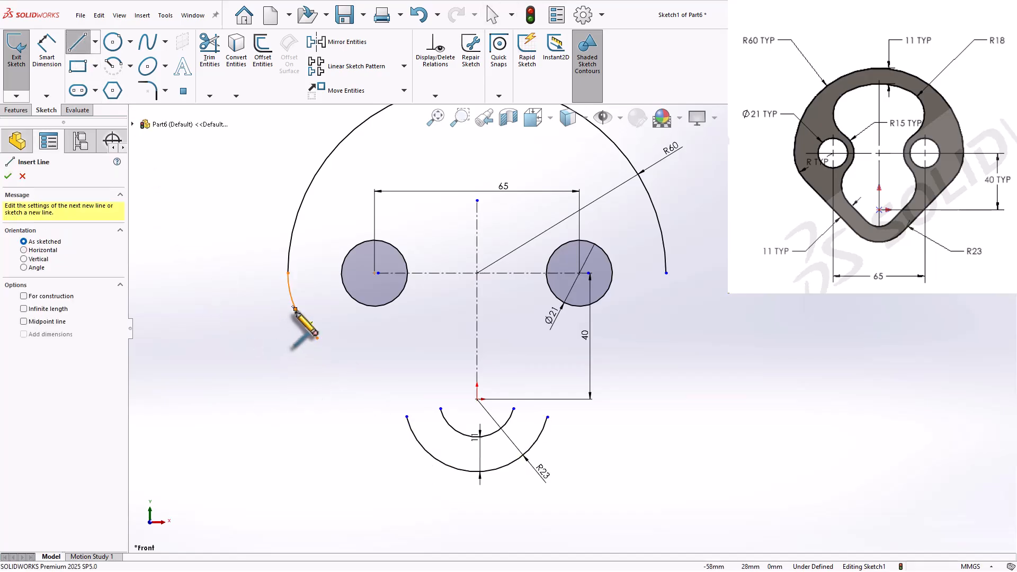
left_click(317, 339)
key("Escape")
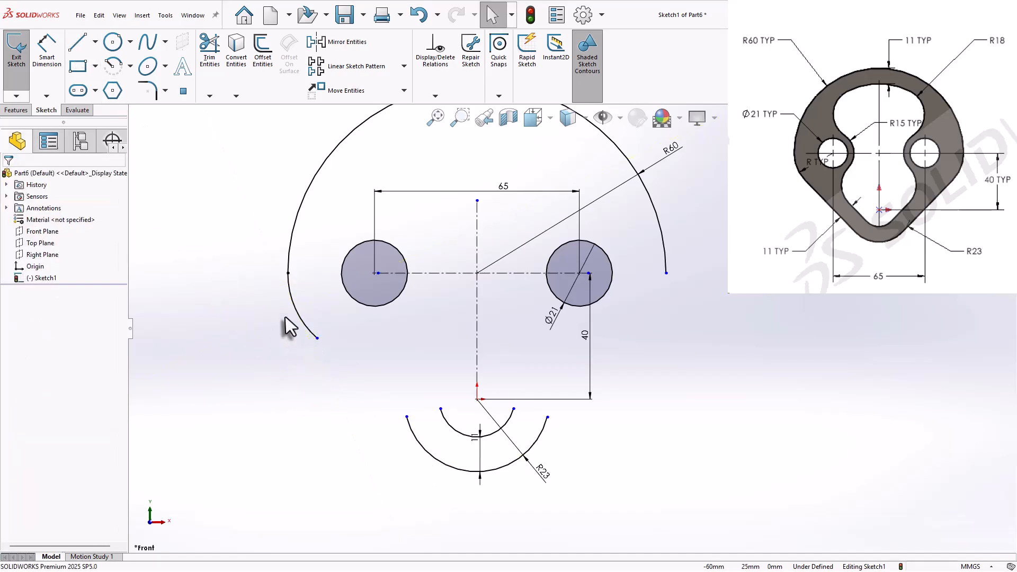
Step: Sketch a straight line from the lower end of the left side arc down to the 23 mm radius arc
left_click(78, 45)
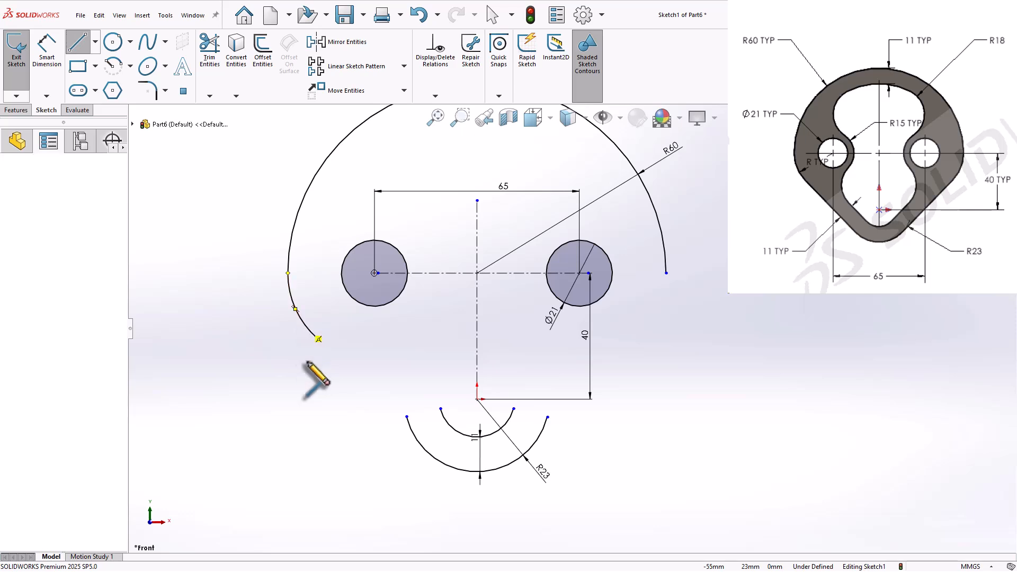
left_click(317, 338)
left_click(431, 458)
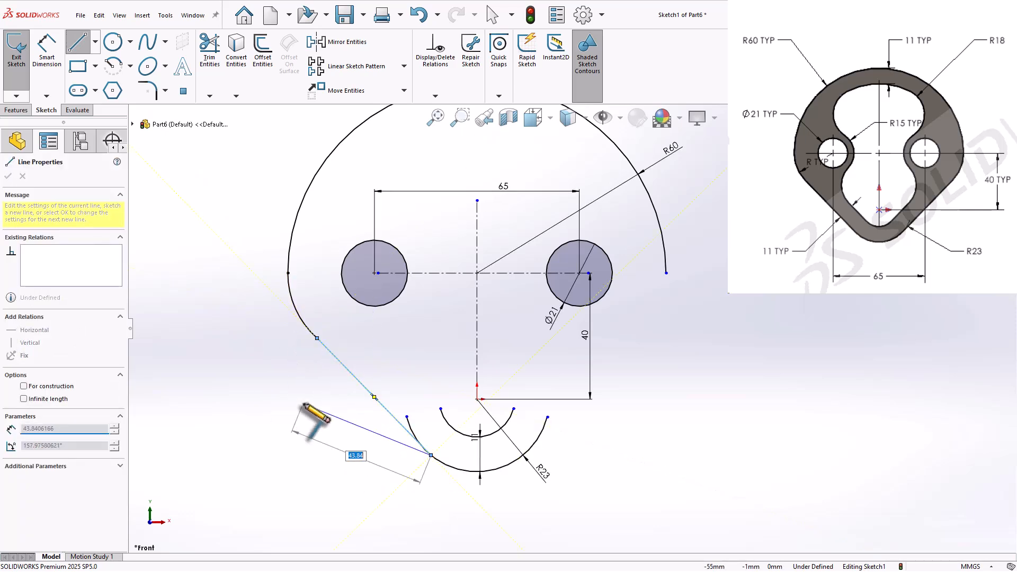
key("Escape")
Step: Add a tangent relation between the slanted line and the left side arc at their junction
scroll(329, 333, "down", 3)
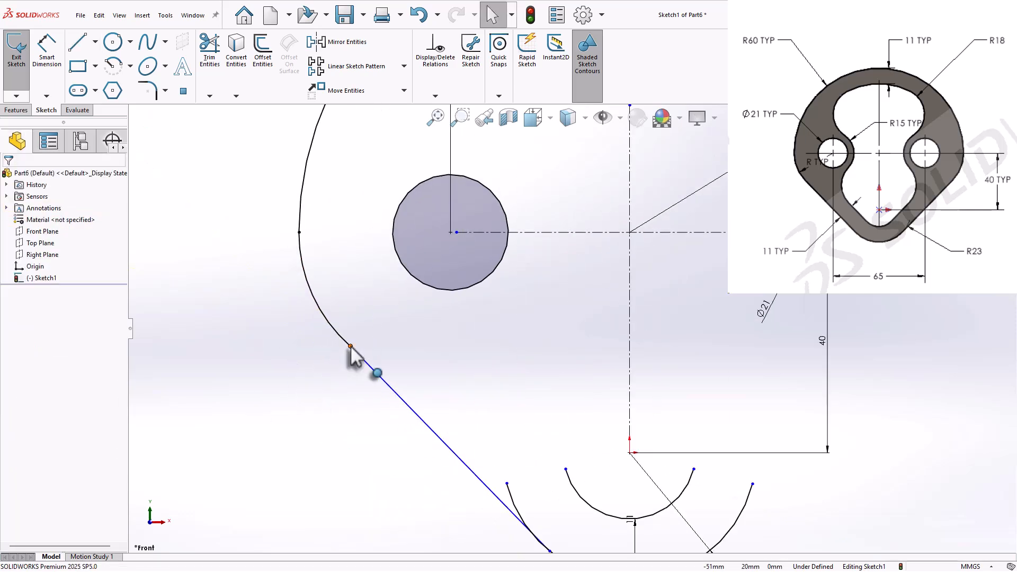
left_click(351, 350)
left_click(364, 330)
left_click_drag(365, 331, 325, 364)
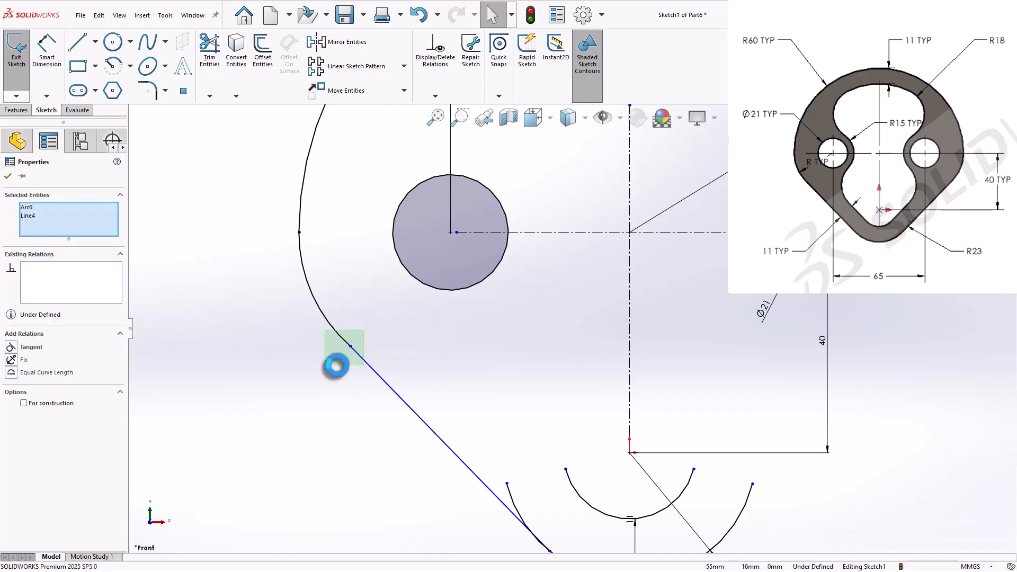
left_click(357, 320)
left_click(284, 410)
Step: Trim the short overhang of the left side arc that runs past the start of the slanted line
scroll(348, 408, "up", 1)
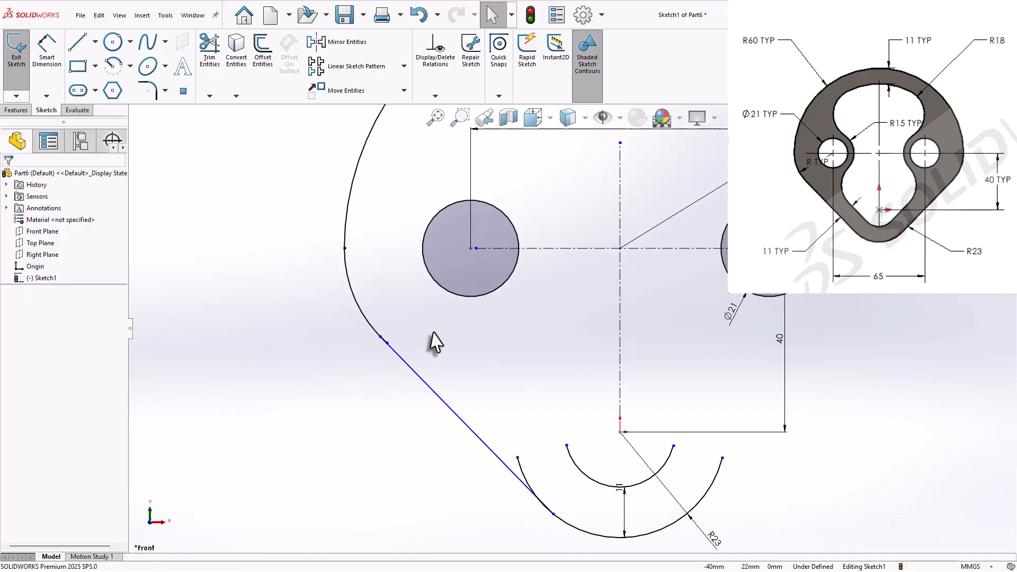
scroll(435, 342, "down", 3)
left_click(210, 53)
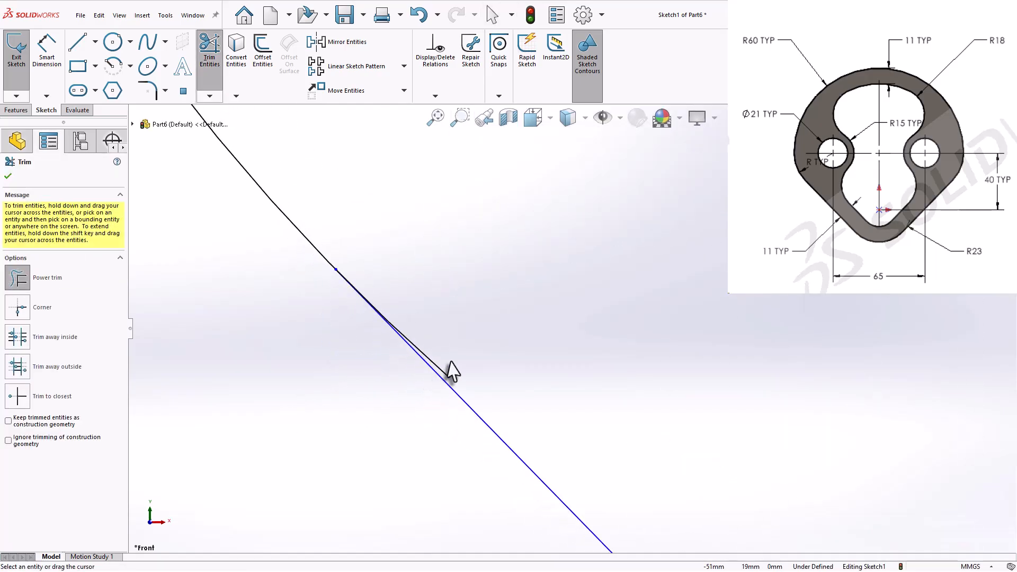
scroll(466, 374, "up", 5)
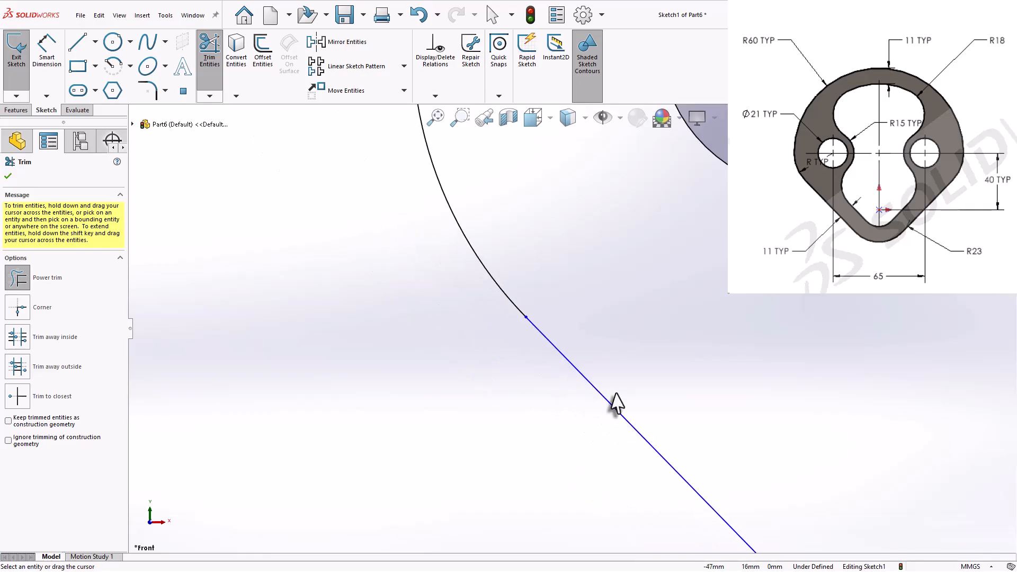
scroll(583, 389, "down", 2)
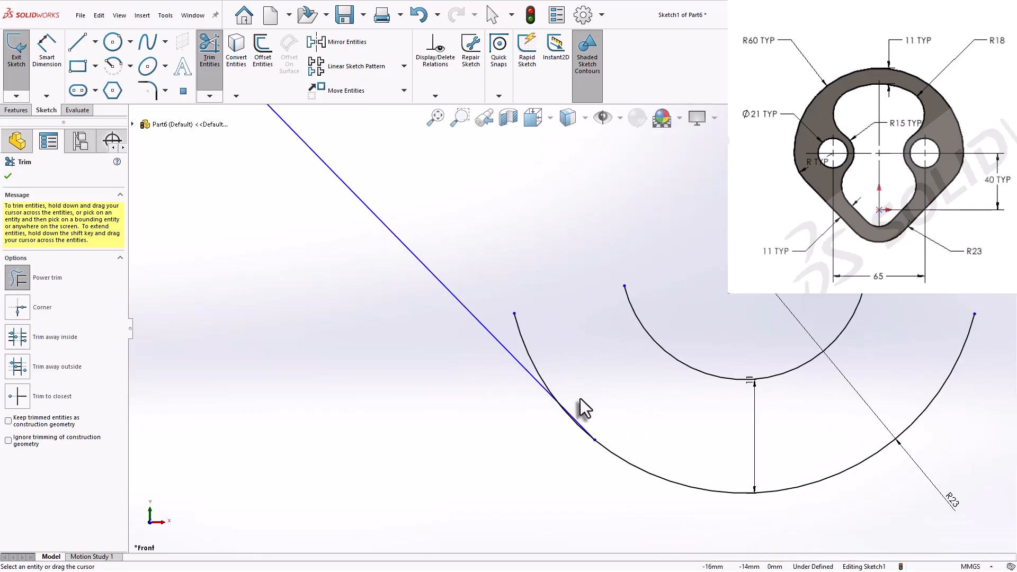
key("Escape")
Step: Make the slanted line tangent to the 23 mm radius bottom arc
left_click(541, 385)
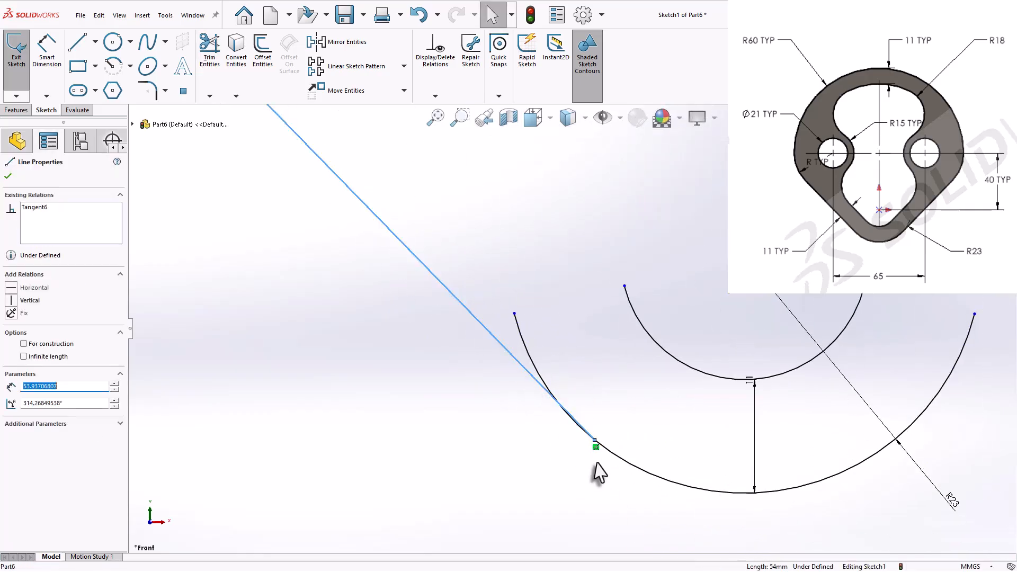
left_click(609, 466, "ctrl")
left_click(647, 409)
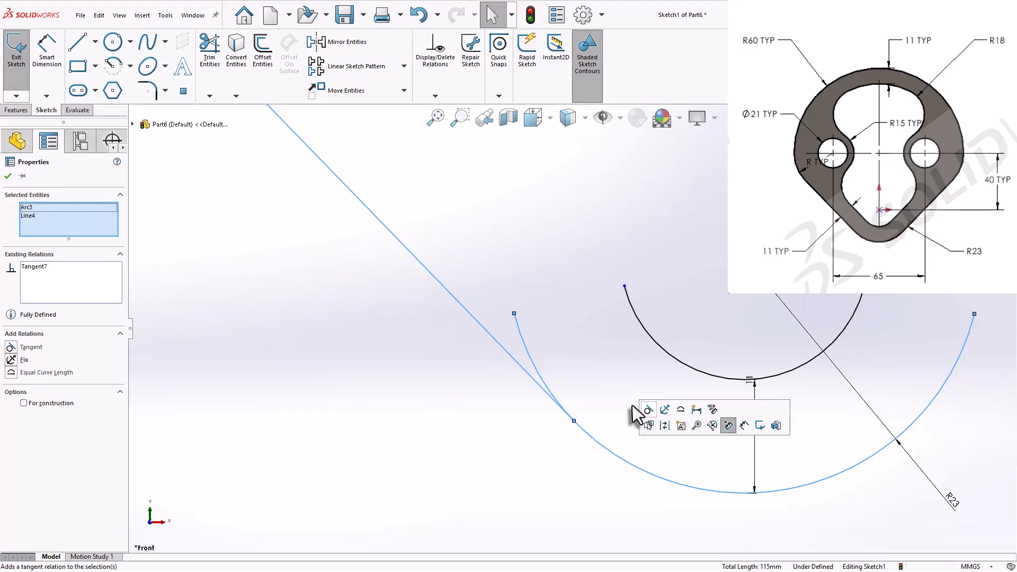
left_click(593, 373)
Step: Trim the left end of the 23 mm radius arc back to its junction with the slanted line
left_click(211, 53)
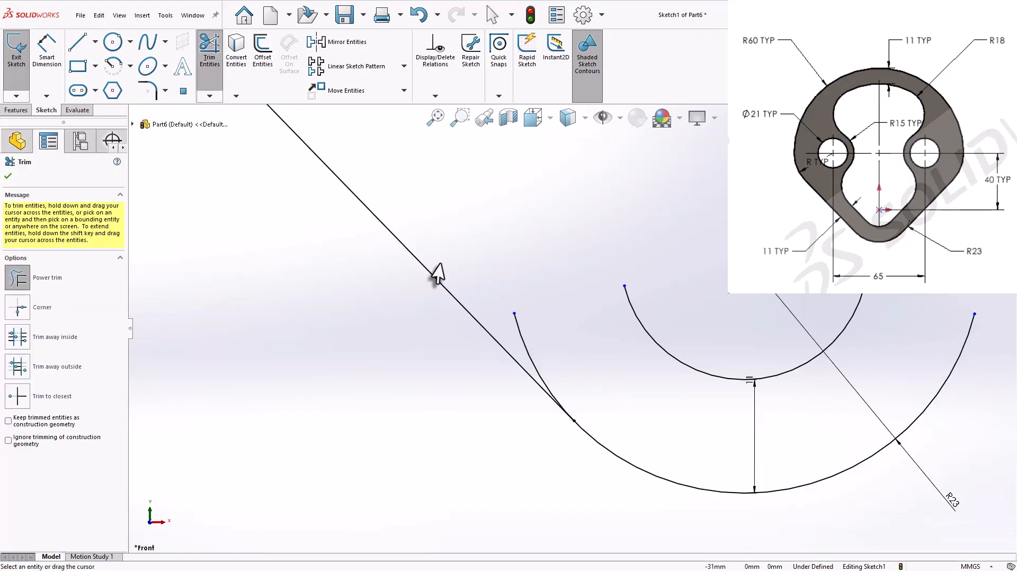
left_click_drag(529, 333, 520, 335)
scroll(605, 388, "up", 8)
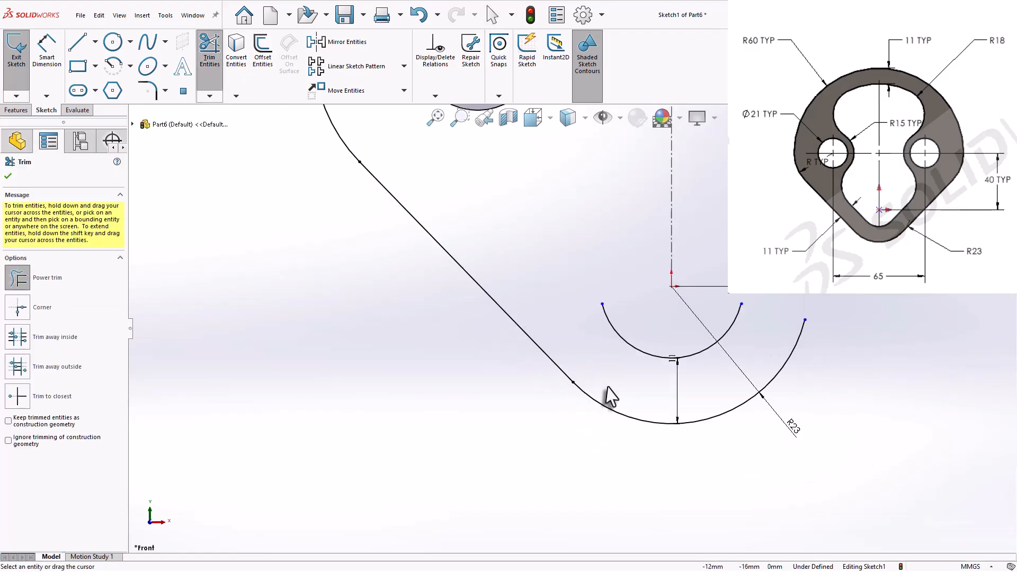
scroll(833, 434, "down", 3)
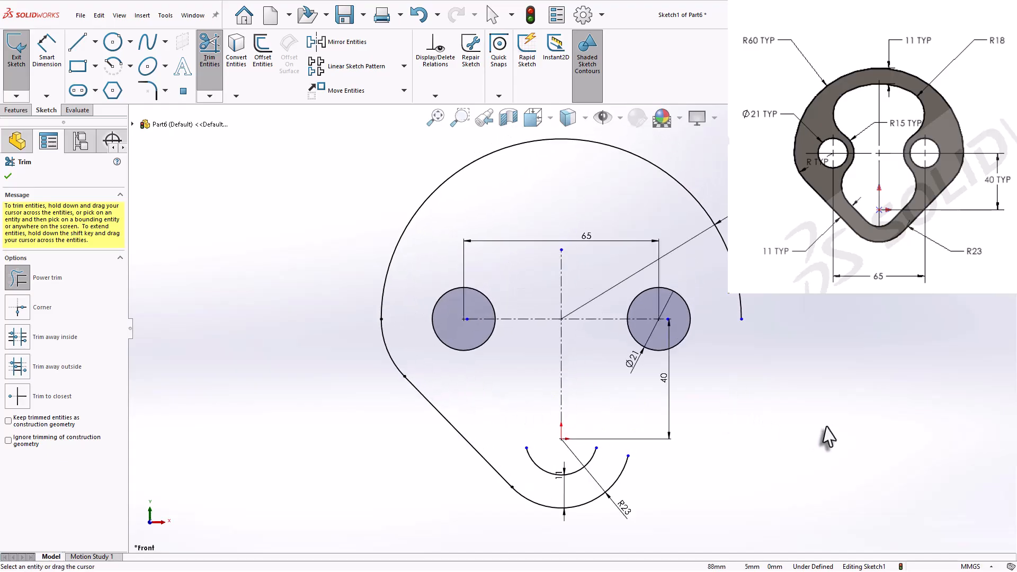
key("Escape")
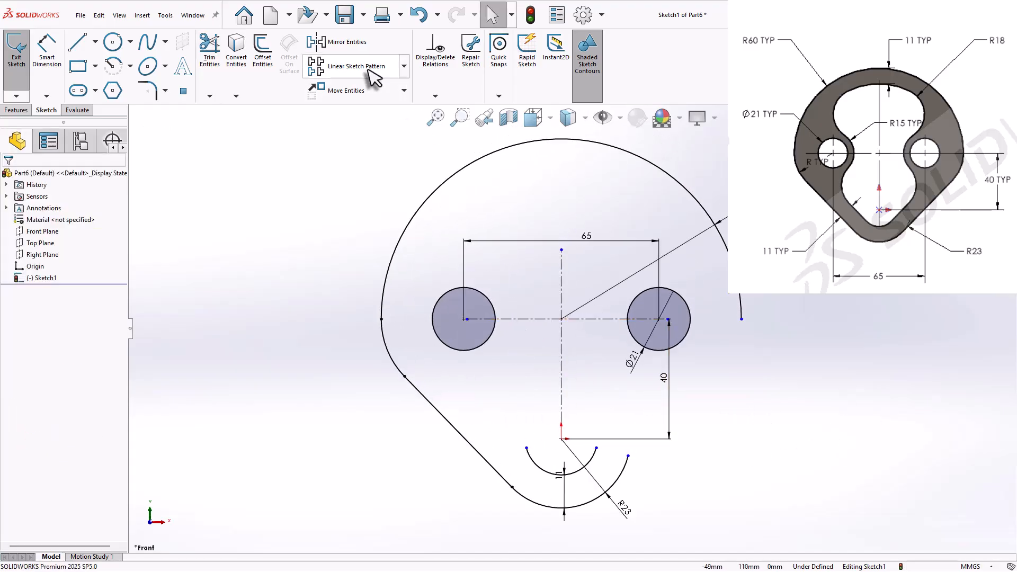
Step: Mirror the slanted line and the left side arc about the vertical centerline, keeping the originals
left_click(339, 42)
left_click_drag(419, 358, 369, 413)
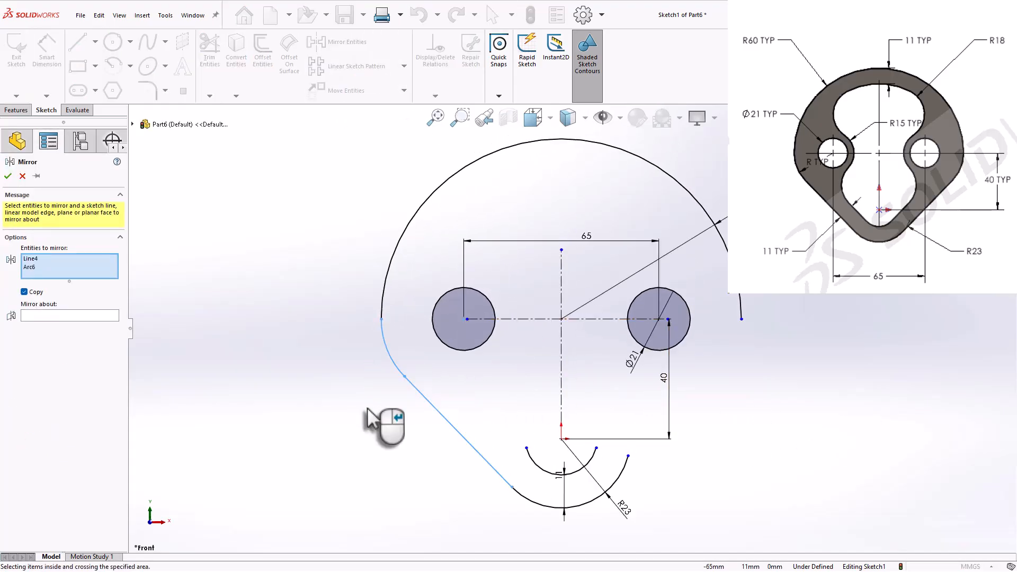
right_click(370, 414)
left_click(563, 414)
right_click(563, 414)
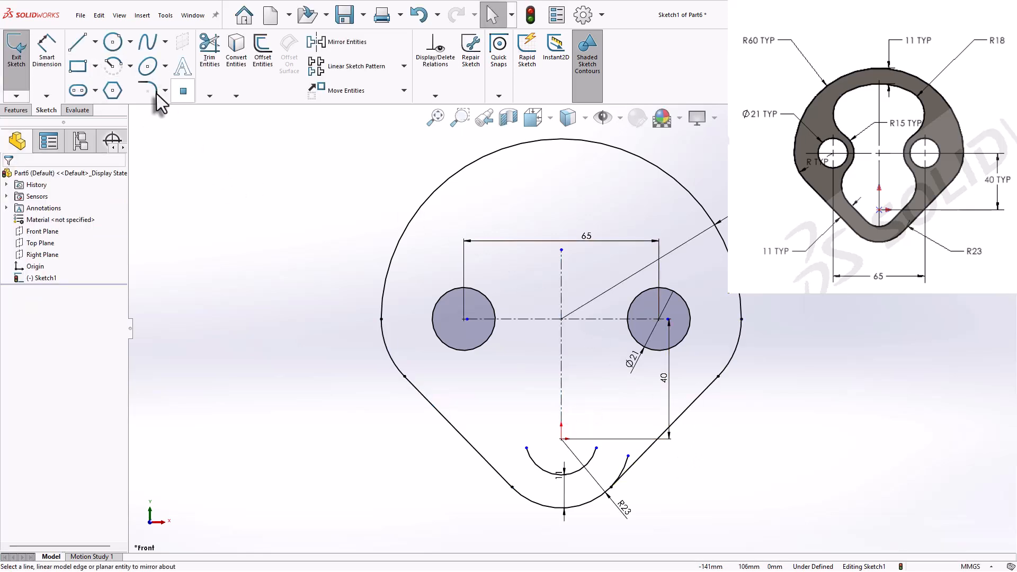
Step: Shorten the horizontal centerline by pulling both ends inward into the gap between the two 21 mm circles
left_click(116, 69)
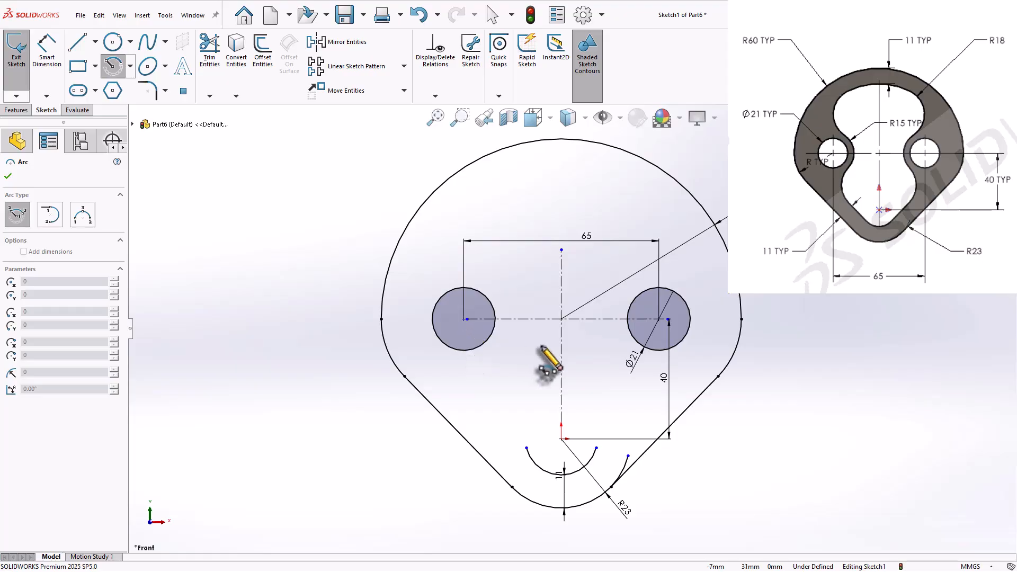
key("Escape")
scroll(541, 347, "down", 3)
left_click_drag(420, 314, 478, 311)
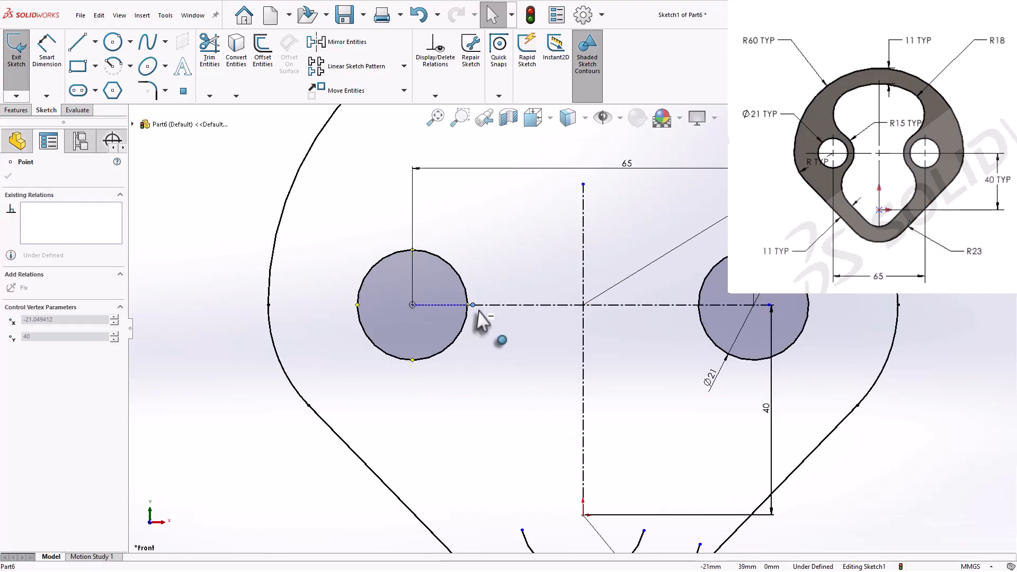
left_click_drag(771, 306, 679, 306)
left_click(667, 363)
scroll(692, 346, "up", 2)
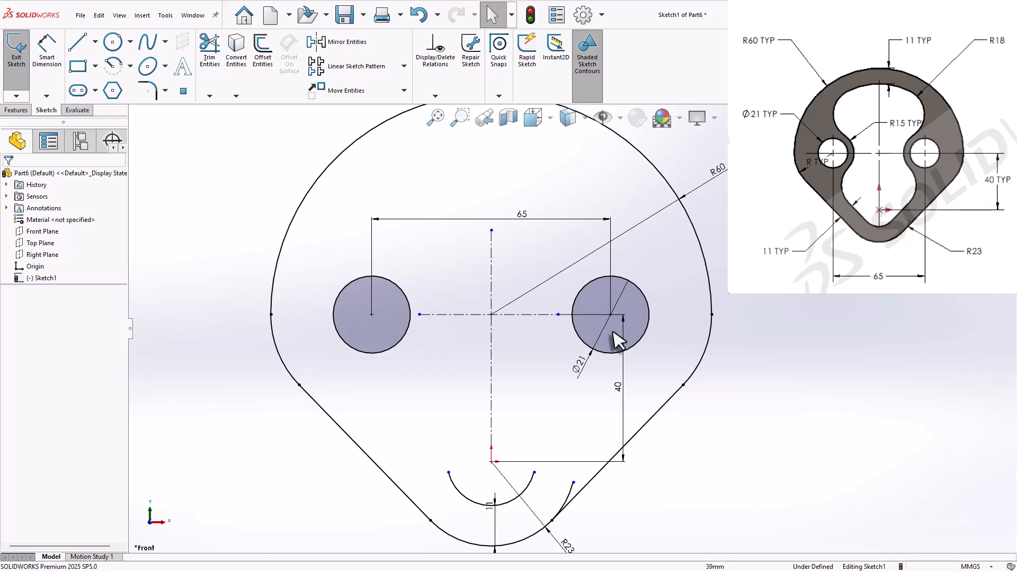
Step: Sketch an arc of about 18 mm radius concentric with the left circle, wrapping around its inner side
left_click(114, 68)
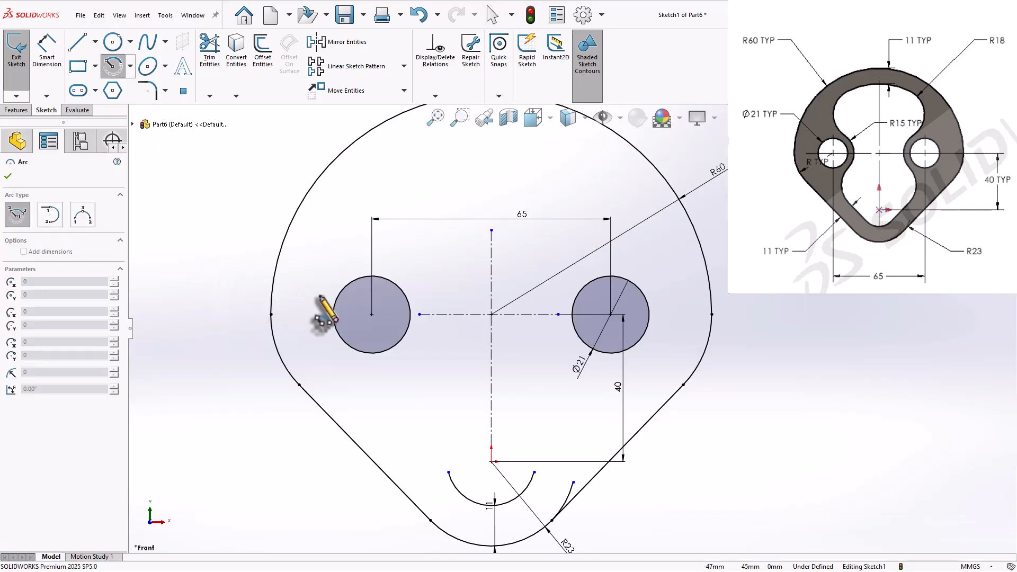
left_click(371, 314)
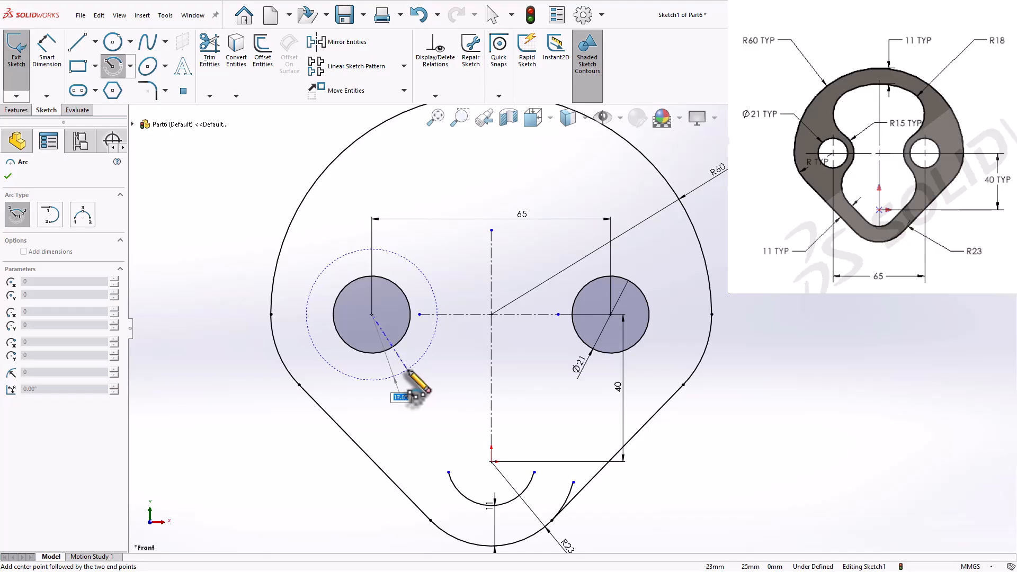
left_click(426, 359)
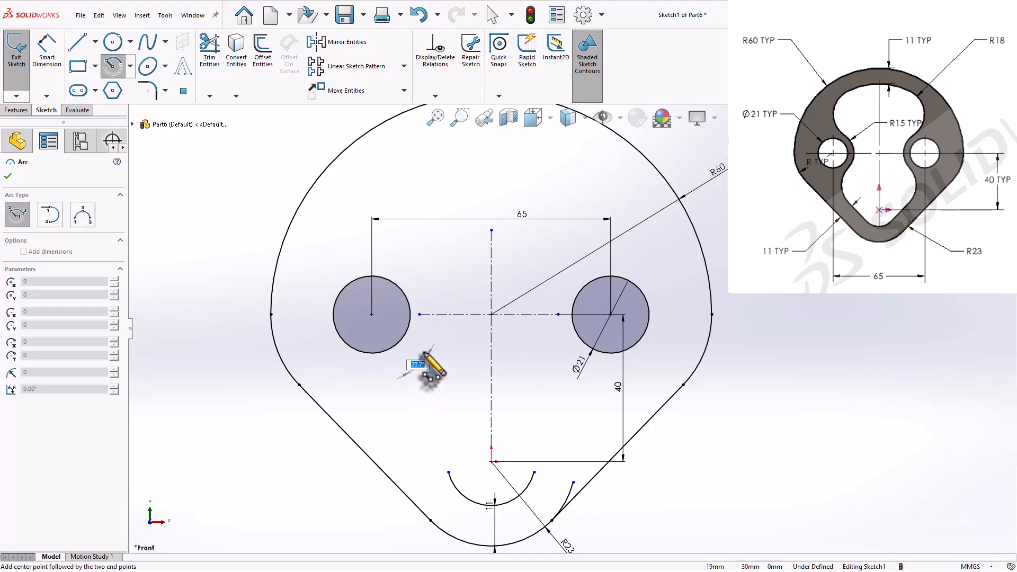
left_click(384, 239)
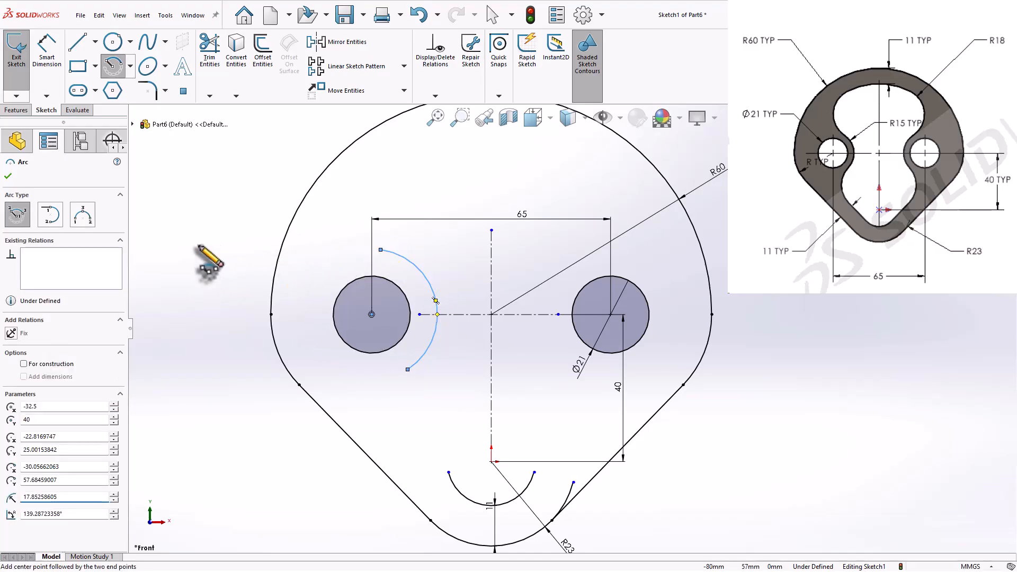
Step: Dimension the arc around the left circle with a radius of 15 mm
right_click_drag(195, 246, 196, 169)
left_click(416, 267)
left_click(449, 265)
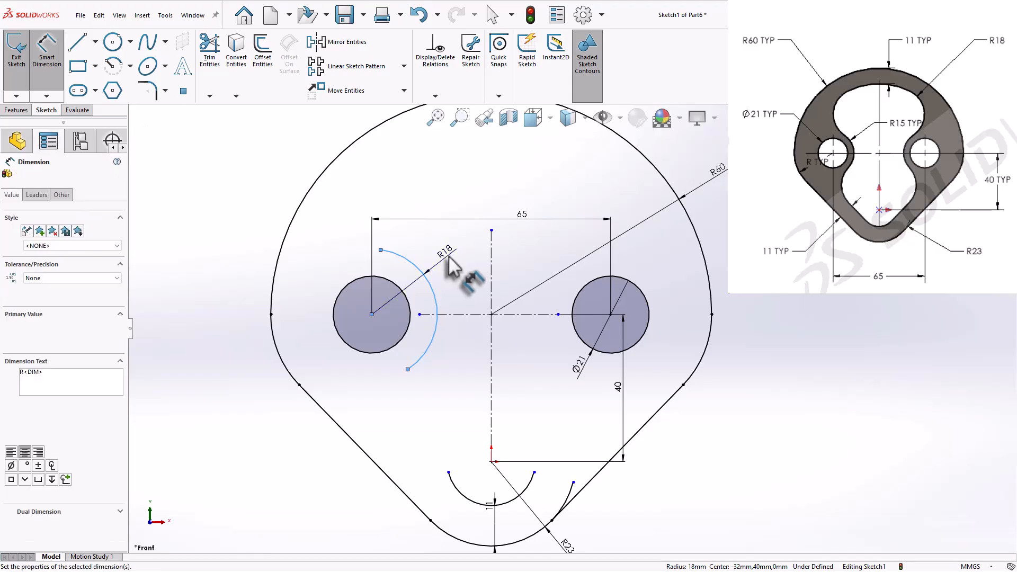
type("15")
key("Return")
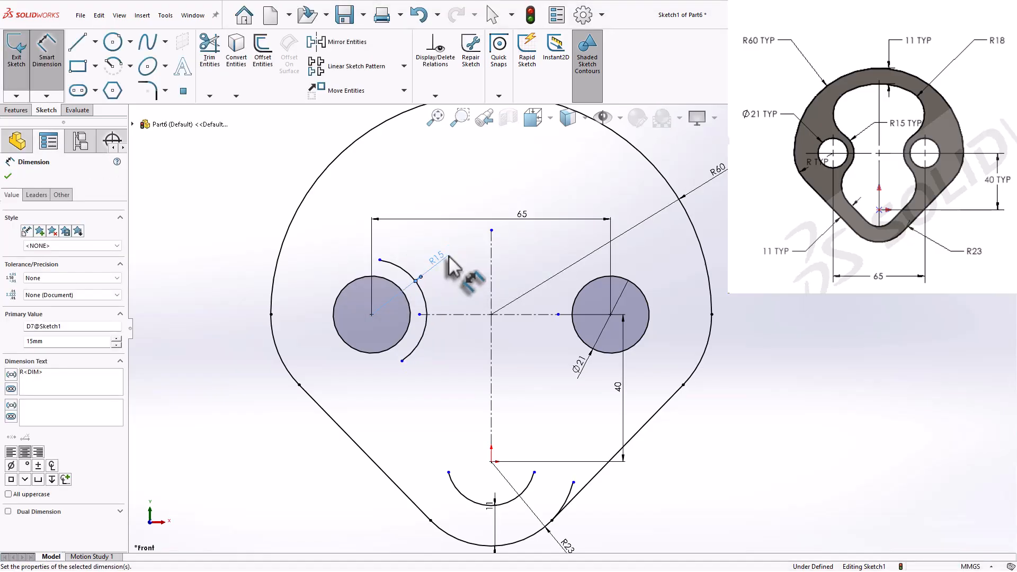
key("Escape")
key("f")
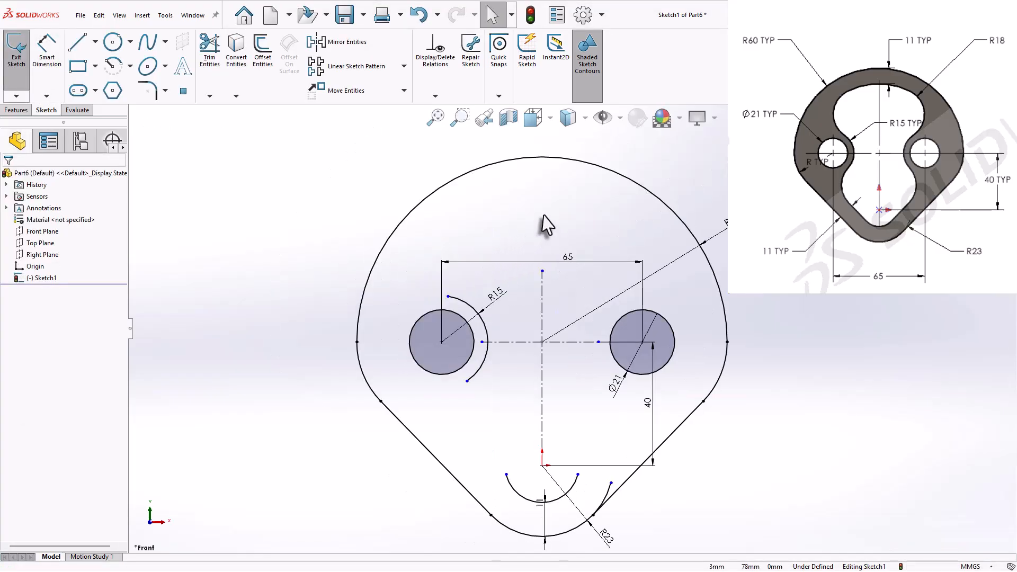
Step: Offset the 60 mm radius arc inward by 11 mm
left_click(265, 56)
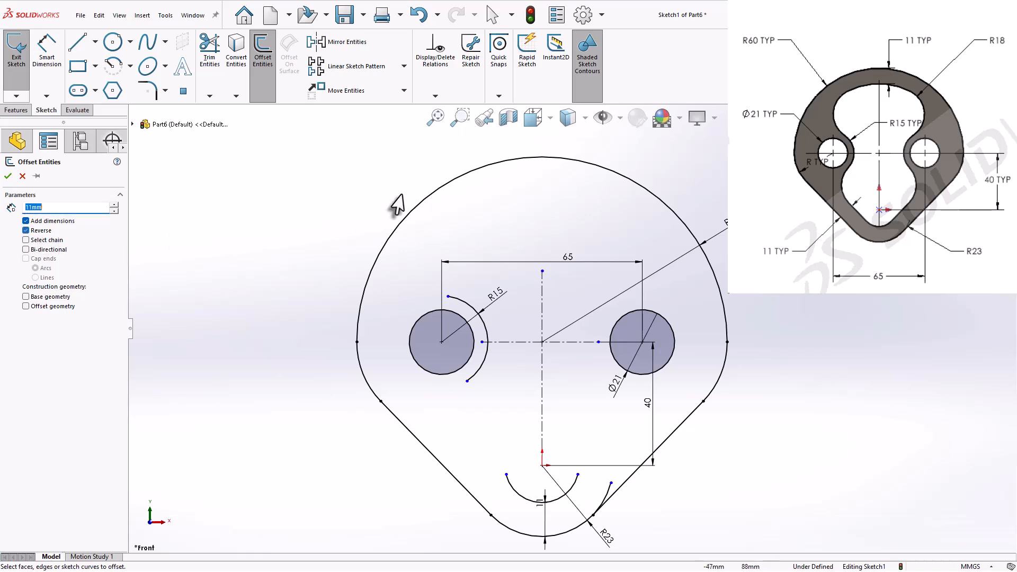
left_click(467, 189)
left_click(475, 186)
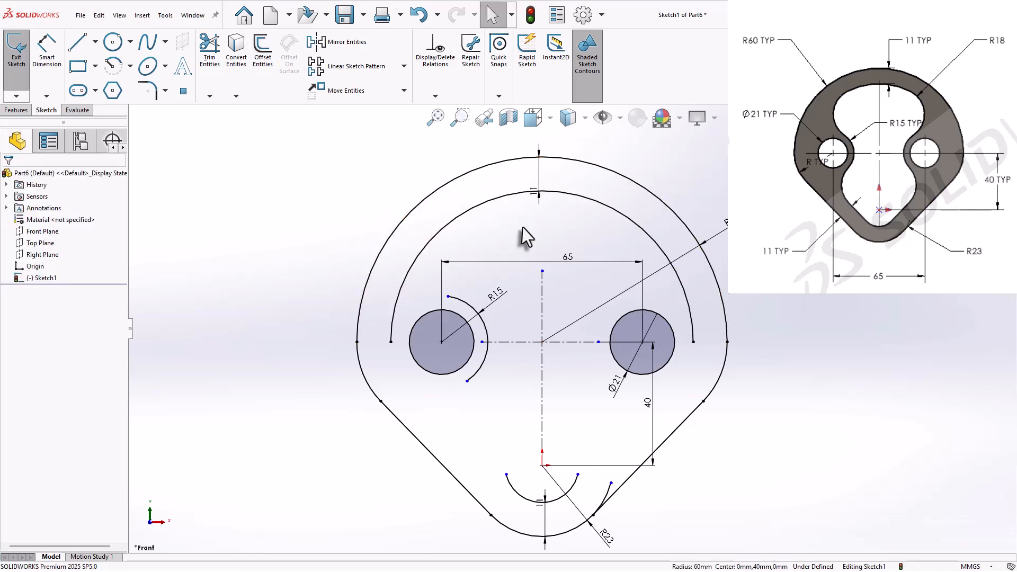
Step: Sketch a three-point arc of about 20 mm radius, bulging outward to the left, between the 15 mm radius arc and the inner offset arc
left_click(117, 68)
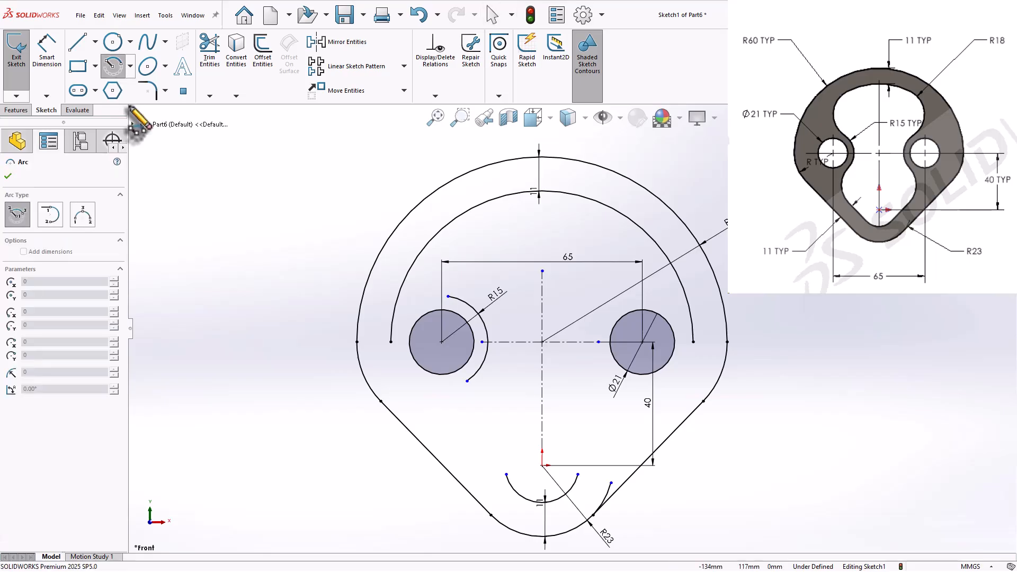
left_click(131, 66)
left_click(136, 110)
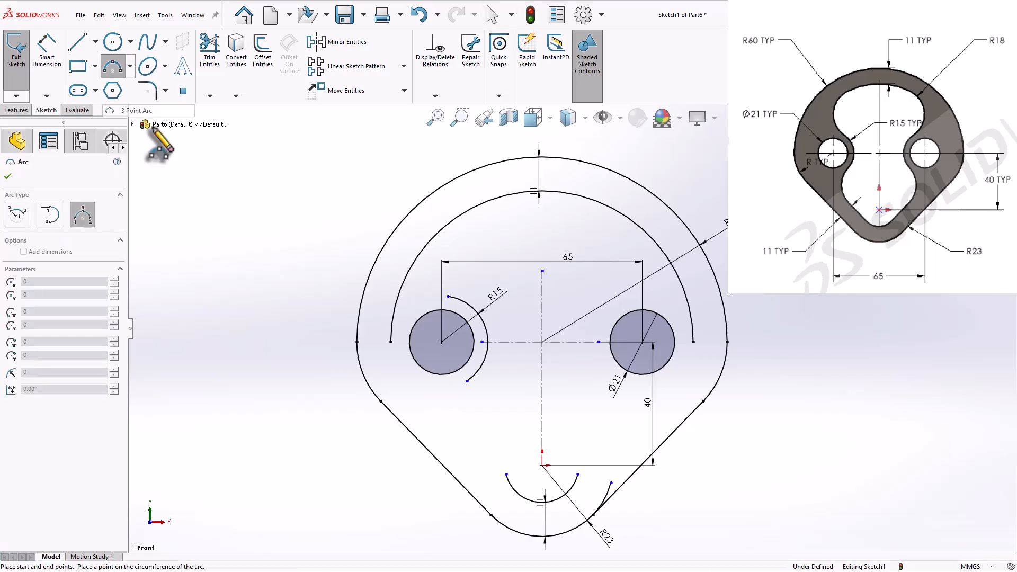
left_click(464, 301)
left_click(464, 213)
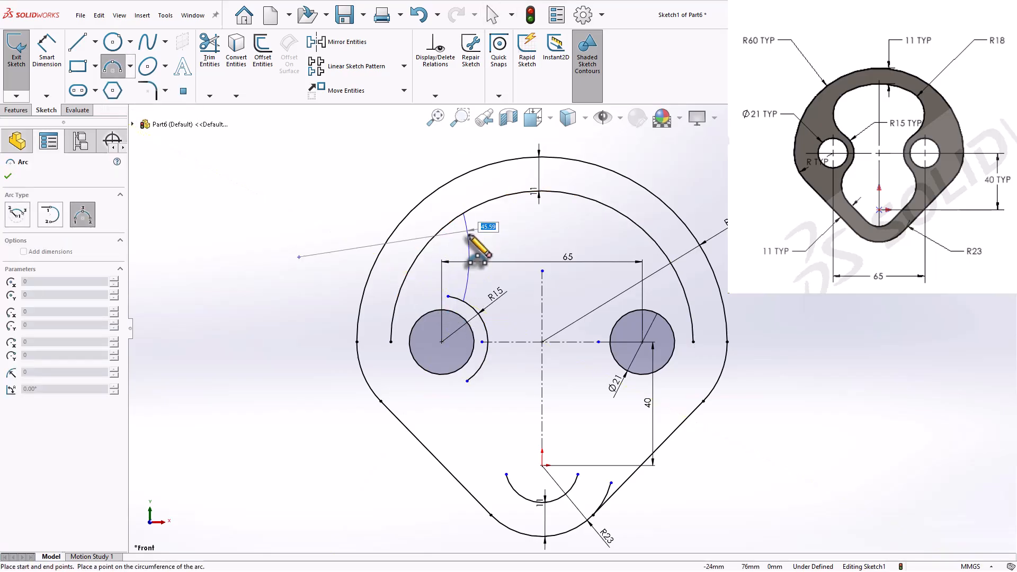
left_click(446, 245)
right_click(445, 241)
left_click(468, 244)
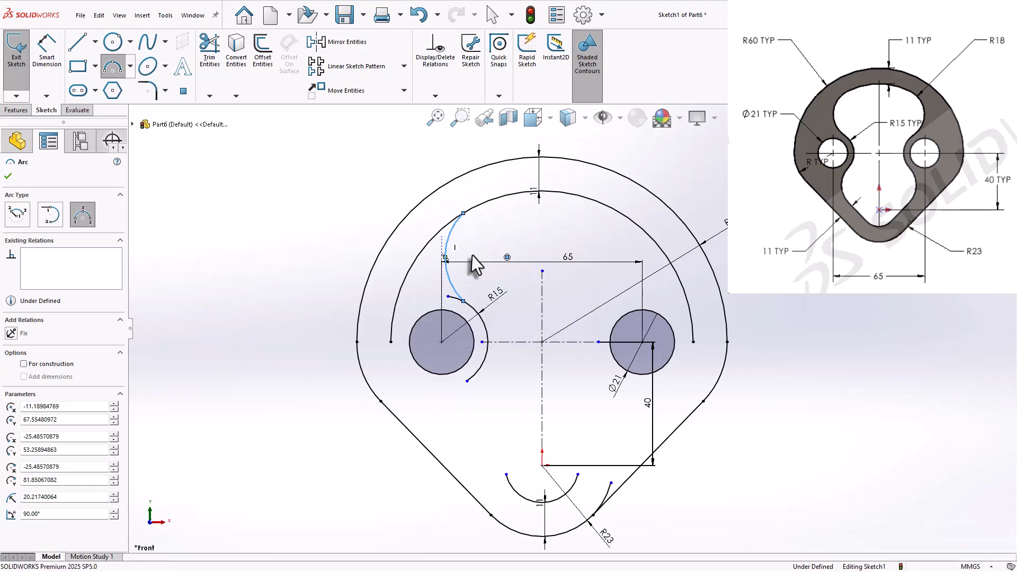
scroll(474, 255, "down", 2)
right_click(250, 318)
left_click(236, 273)
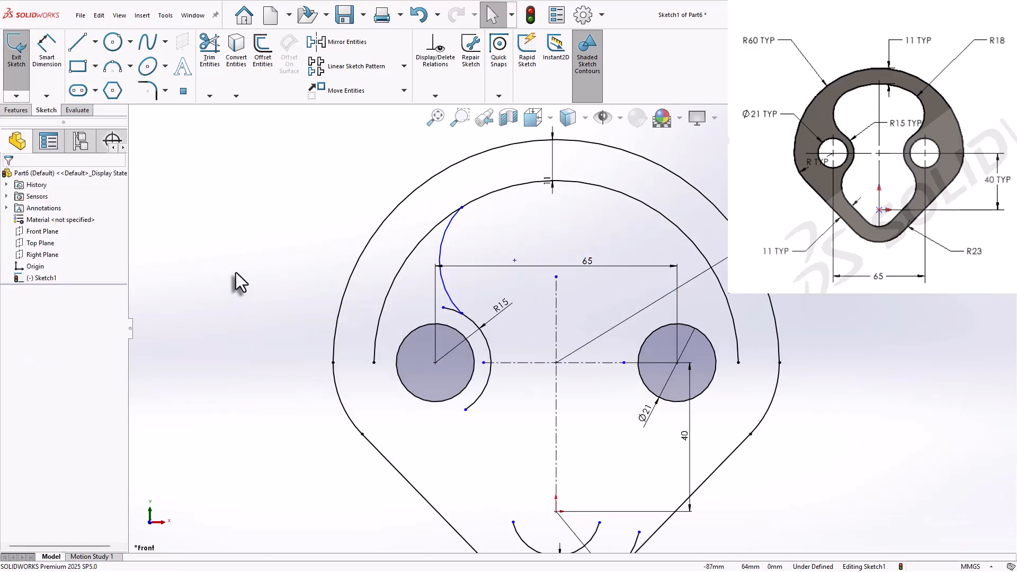
Step: Trim away the left end of the inner offset arc beyond its junction with the three-point arc
left_click(209, 50)
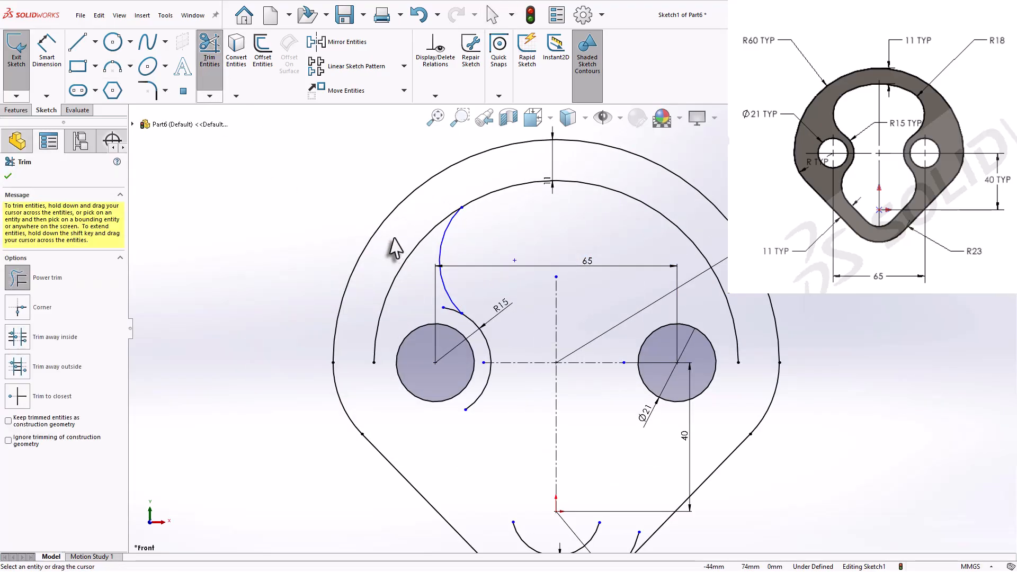
left_click_drag(408, 237, 418, 249)
key("Escape")
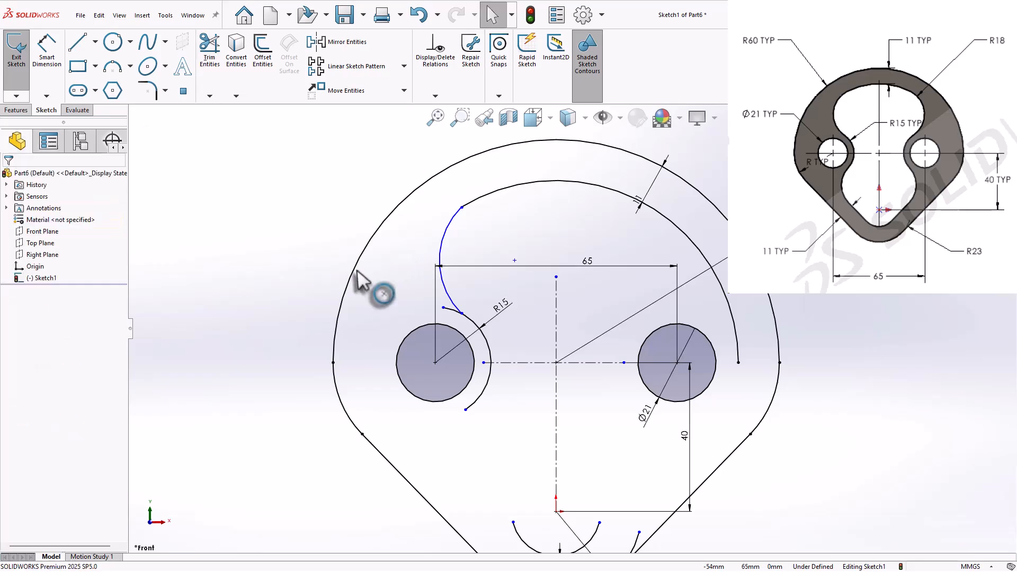
Step: Make the three-point arc tangent to the inner offset arc at its upper end and to the 15 mm radius arc at its lower end
left_click(461, 208)
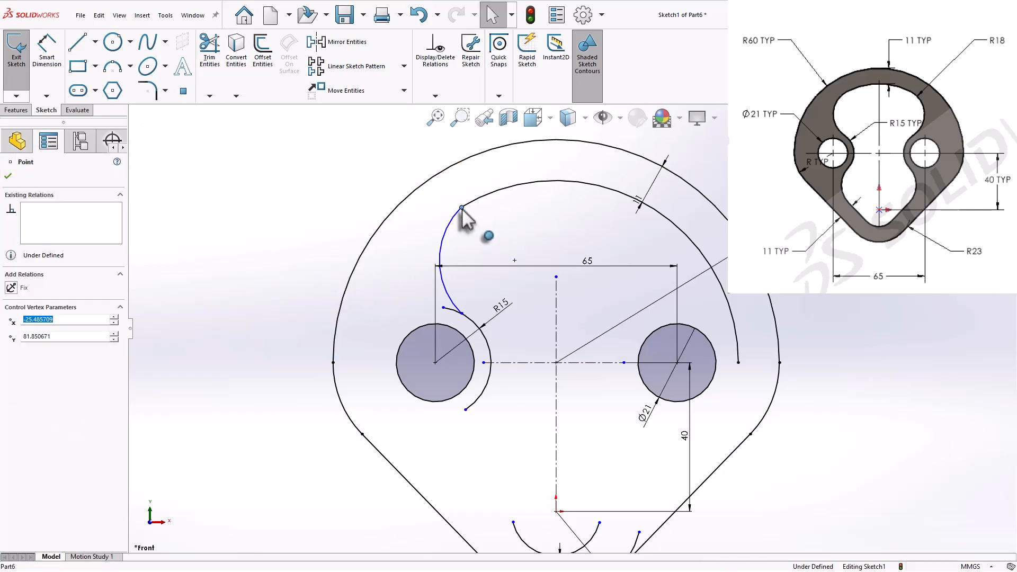
left_click(495, 175)
key("Escape")
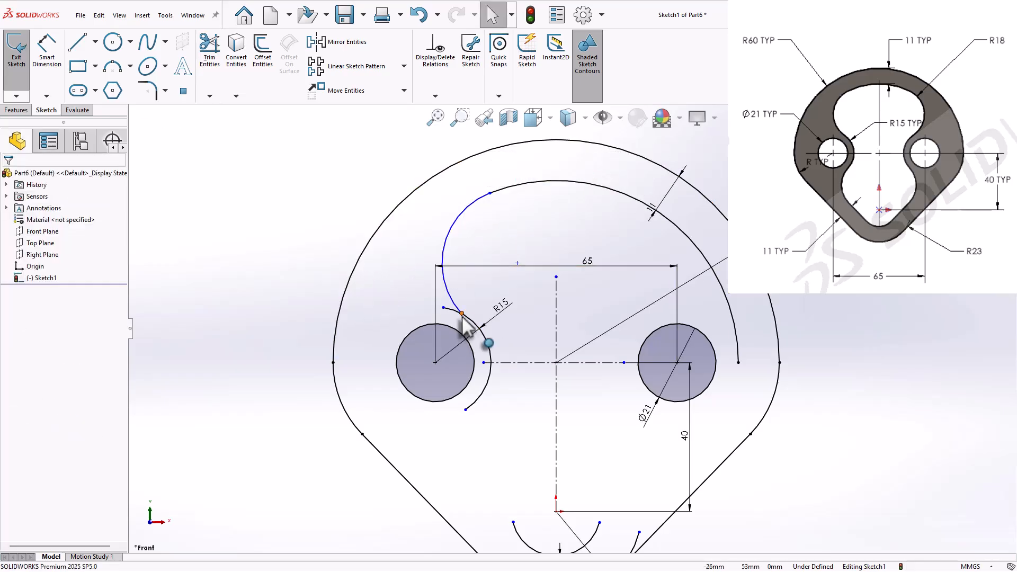
scroll(475, 323, "down", 3)
left_click(458, 327)
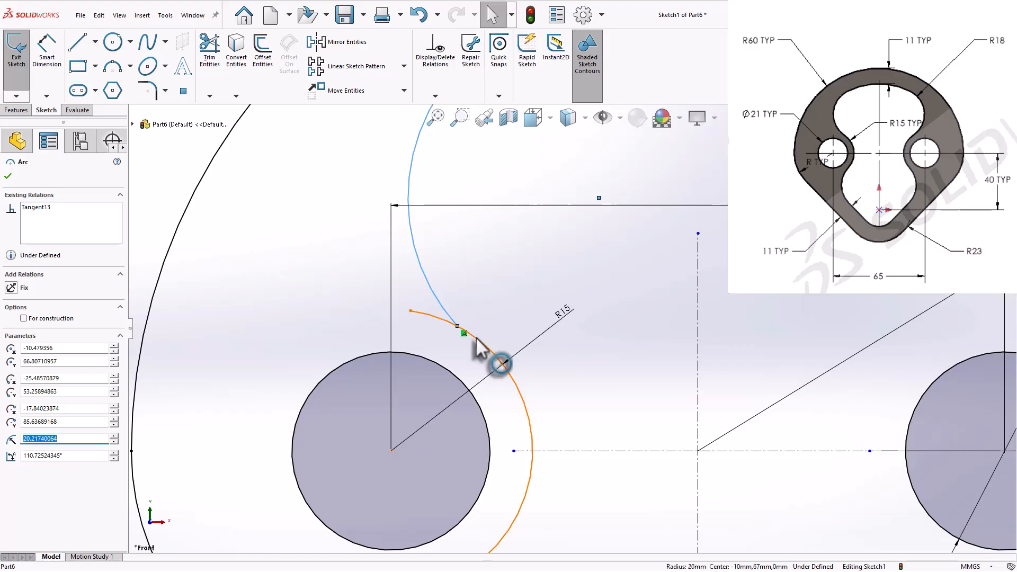
left_click(496, 351, "ctrl")
left_click(523, 291)
key("Escape")
scroll(477, 270, "up", 3)
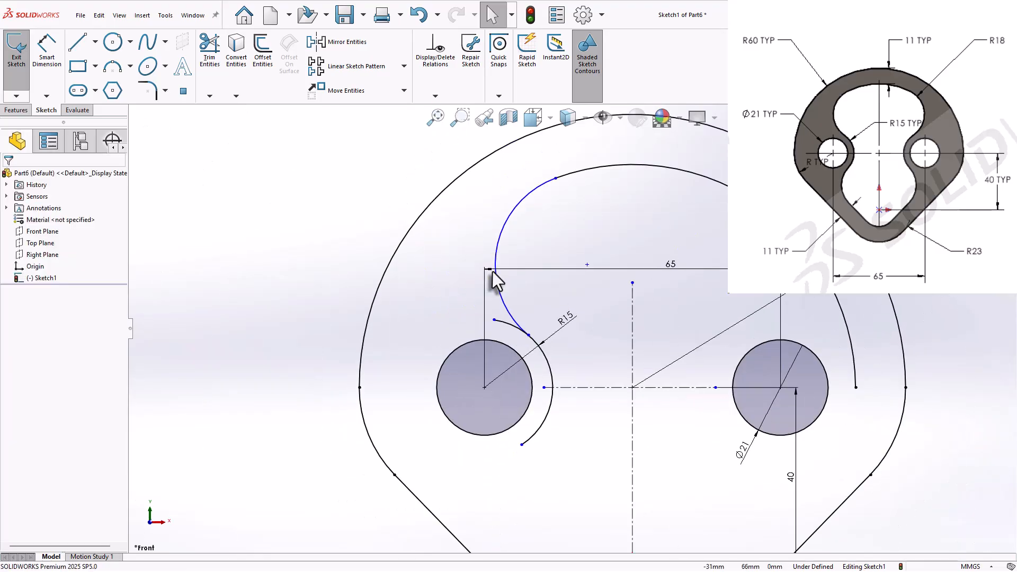
Step: Dimension the three-point arc with a radius of 18 mm
scroll(609, 284, "down", 1)
key("d")
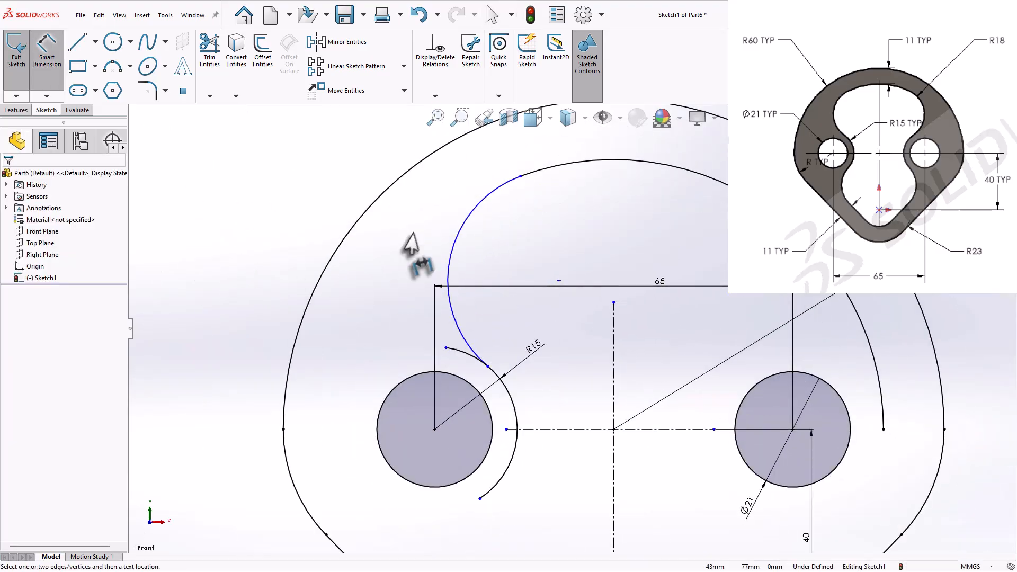
left_click(452, 242)
left_click(419, 231)
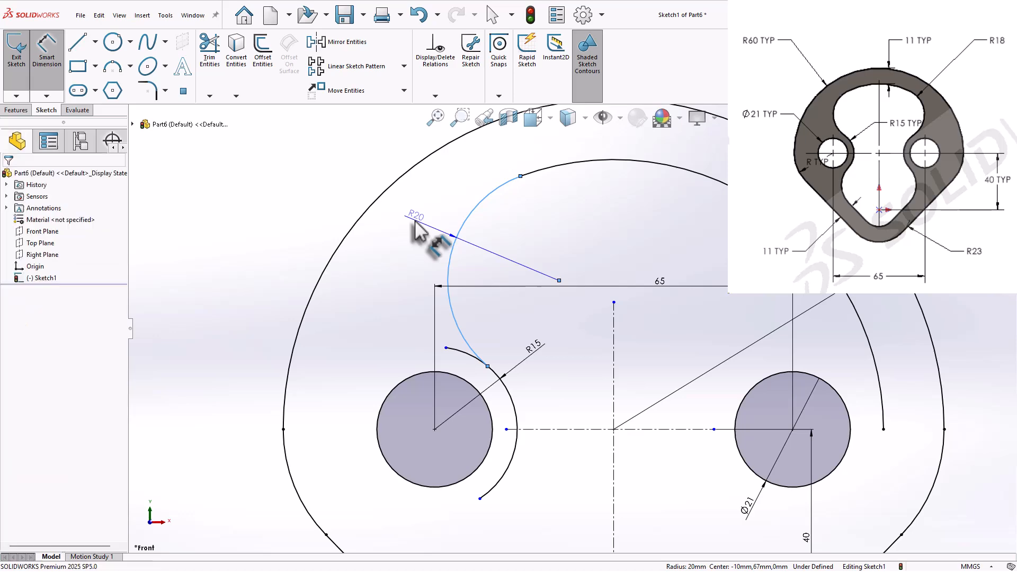
key("Return")
key("Escape")
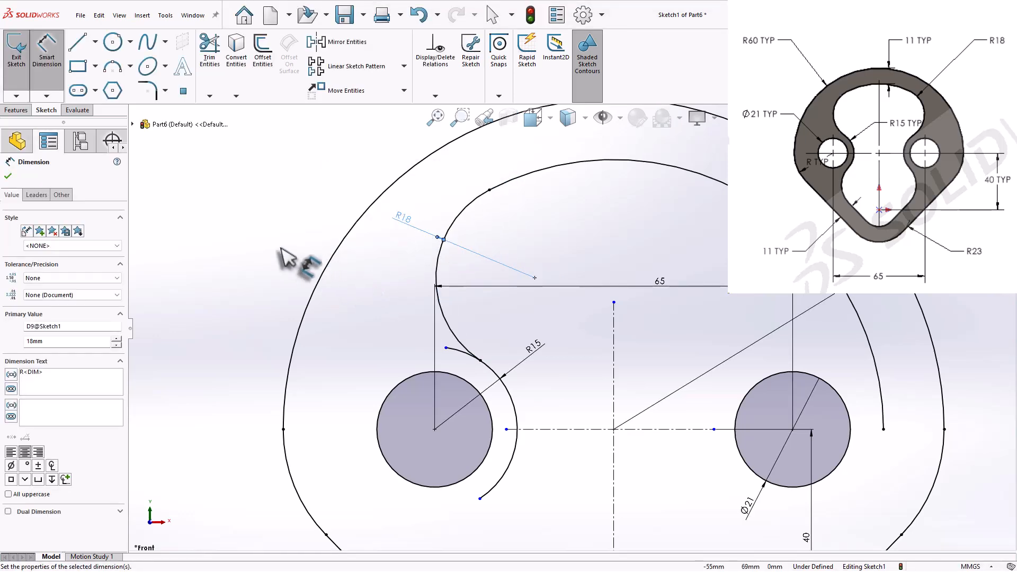
Step: Trim the 15 mm radius arc's excess upper end and extend its lower end slightly further around the left circle
left_click(209, 53)
scroll(533, 408, "down", 3)
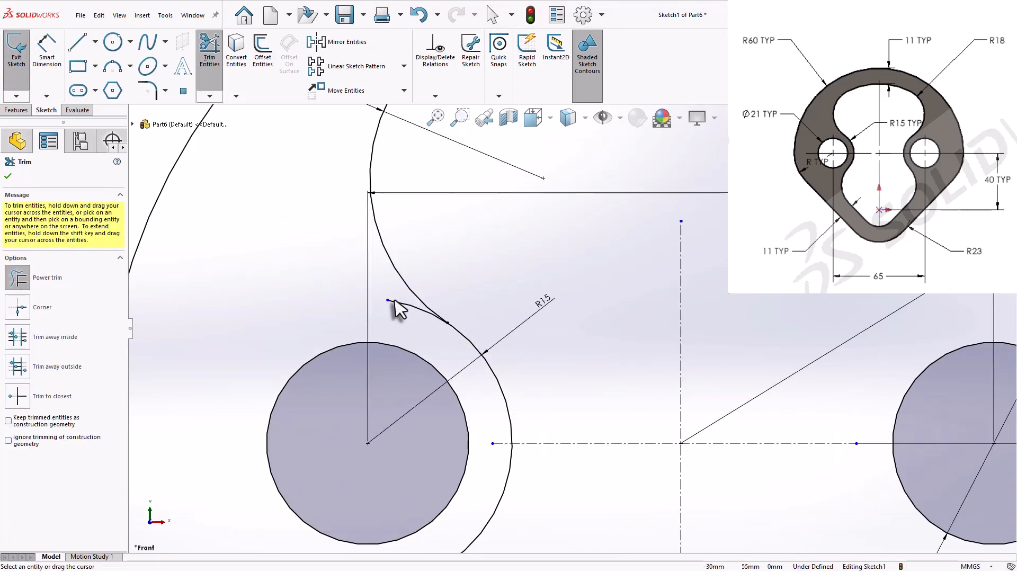
left_click_drag(391, 284, 406, 311)
scroll(507, 364, "up", 6)
scroll(723, 368, "down", 2)
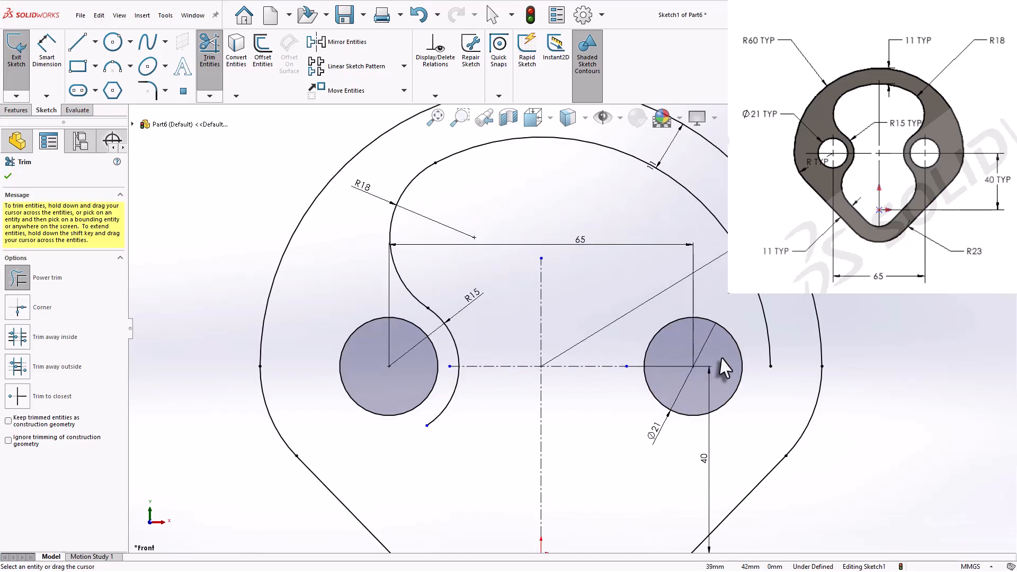
key("Escape")
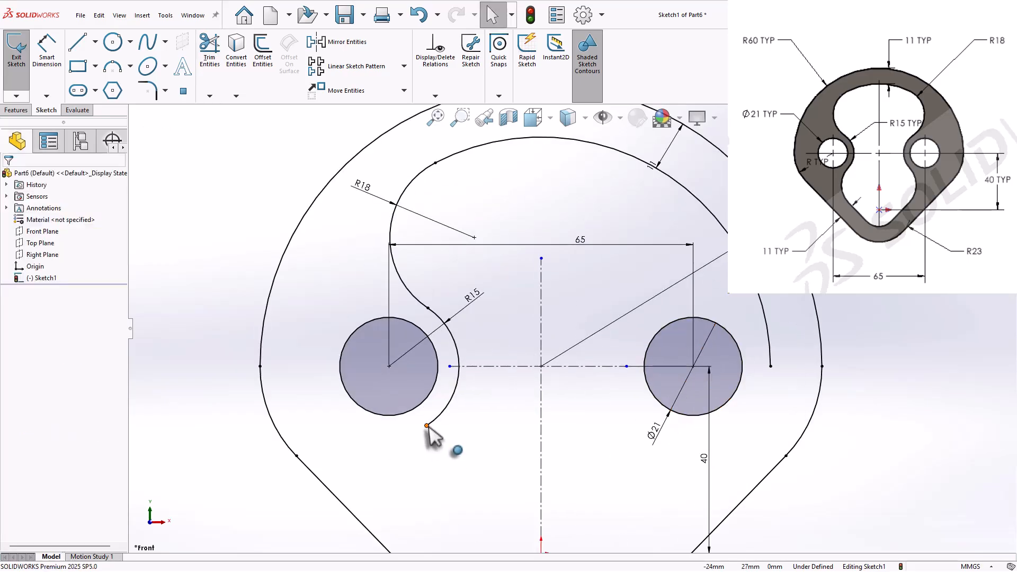
left_click_drag(427, 426, 409, 433)
scroll(662, 371, "up", 2)
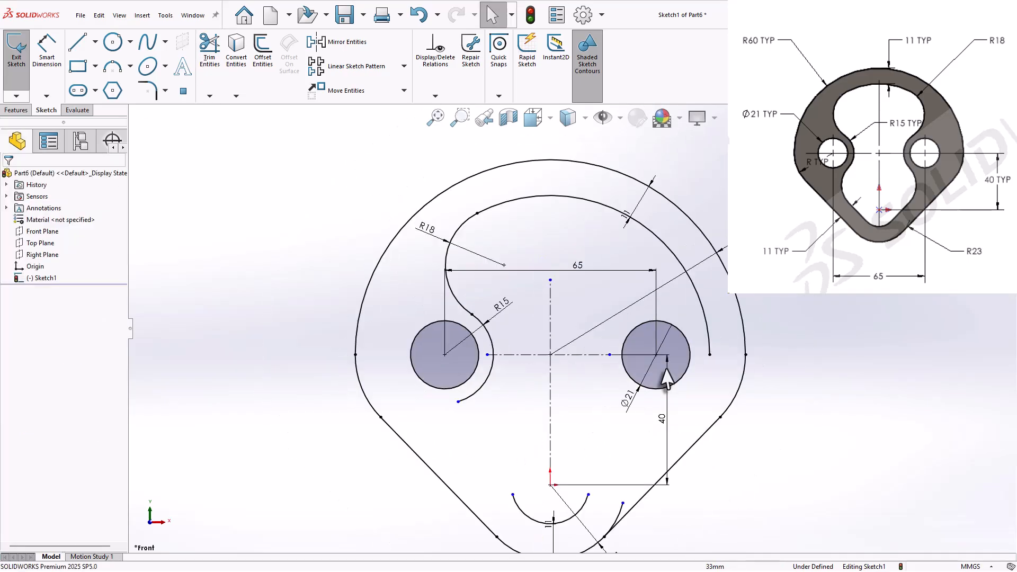
Step: Mirror the 18 mm and 15 mm radius arcs about the vertical centerline
scroll(788, 351, "down", 1)
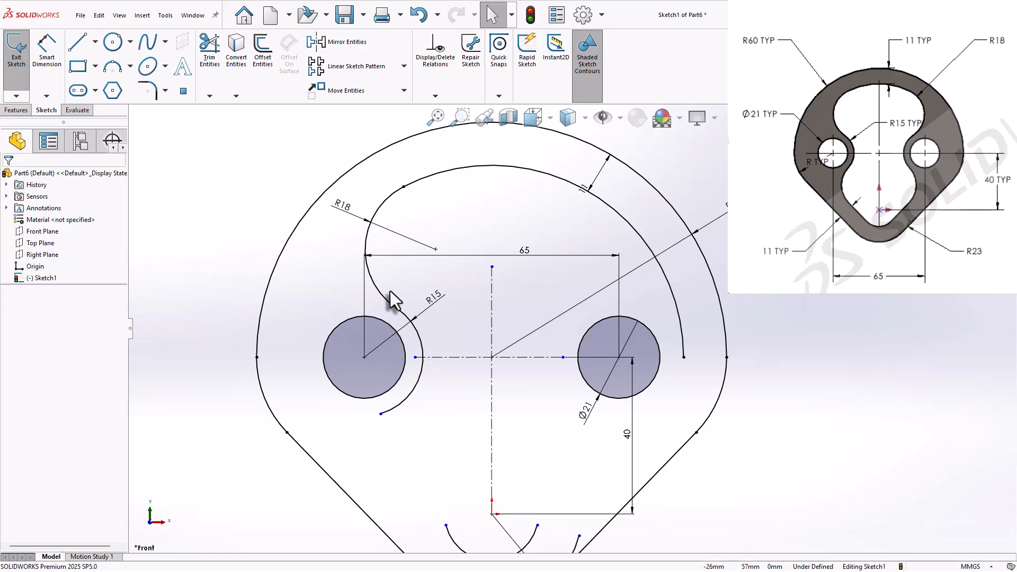
left_click(338, 51)
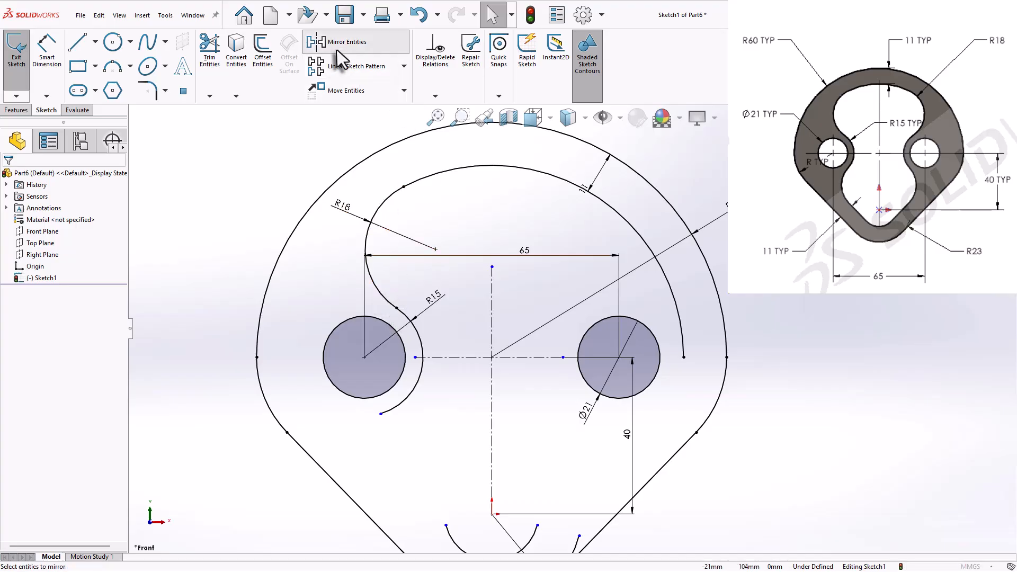
left_click(393, 303)
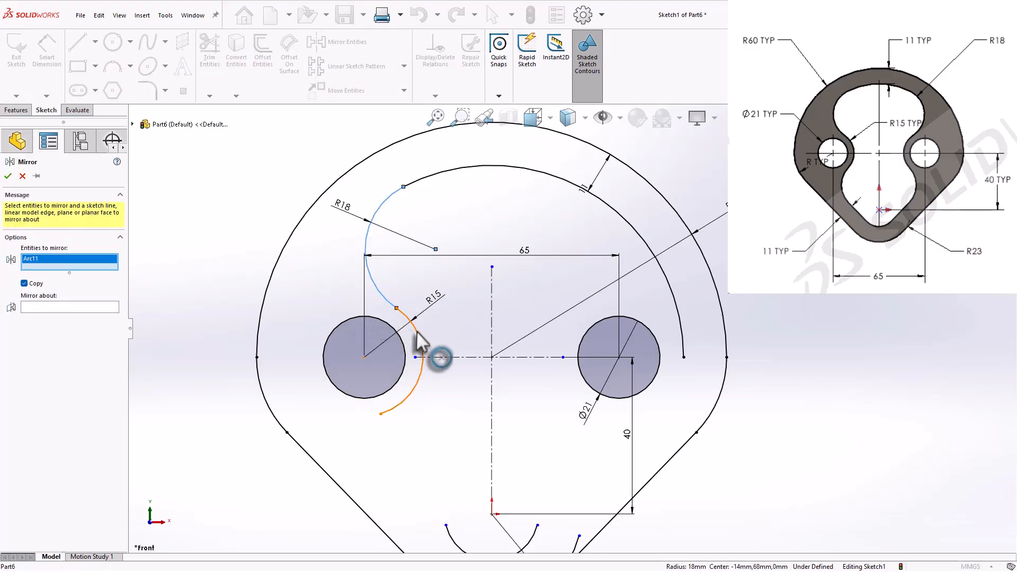
left_click(419, 342)
left_click(492, 331)
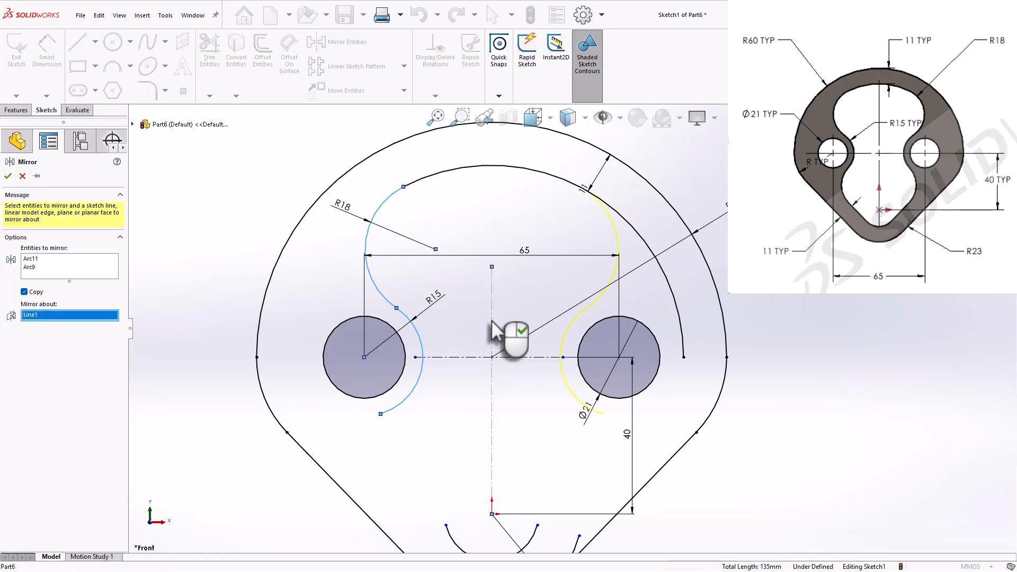
right_click(492, 323)
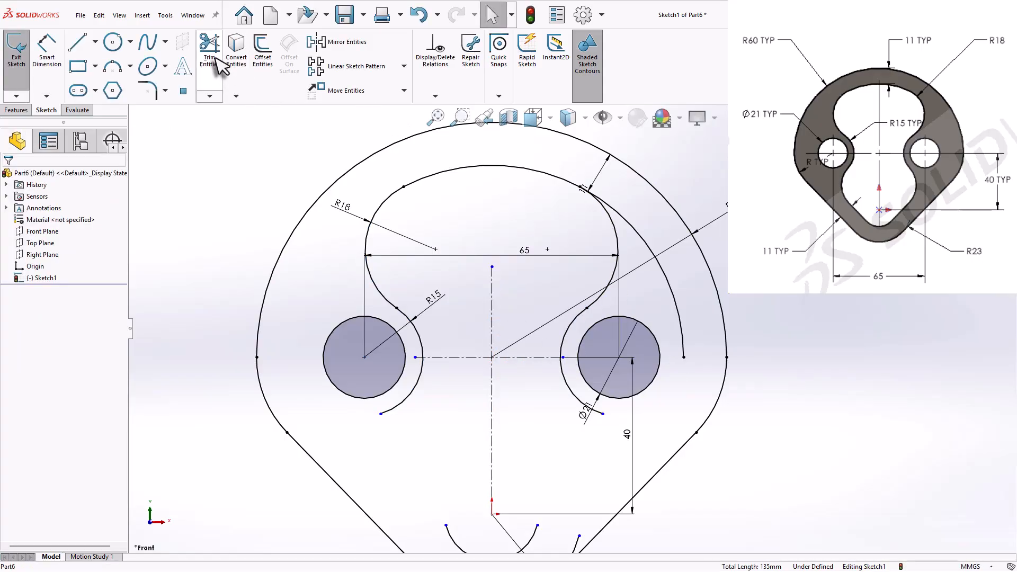
Step: Trim away the right end of the inner offset arc beyond the mirrored 18 mm radius arc
left_click(216, 57)
scroll(705, 347, "up", 2)
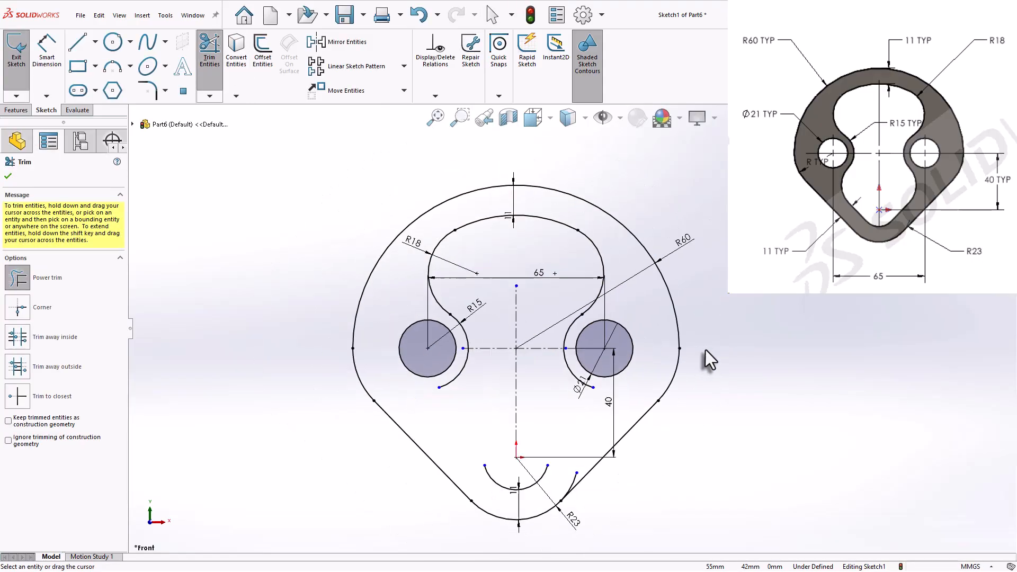
scroll(707, 350, "down", 1)
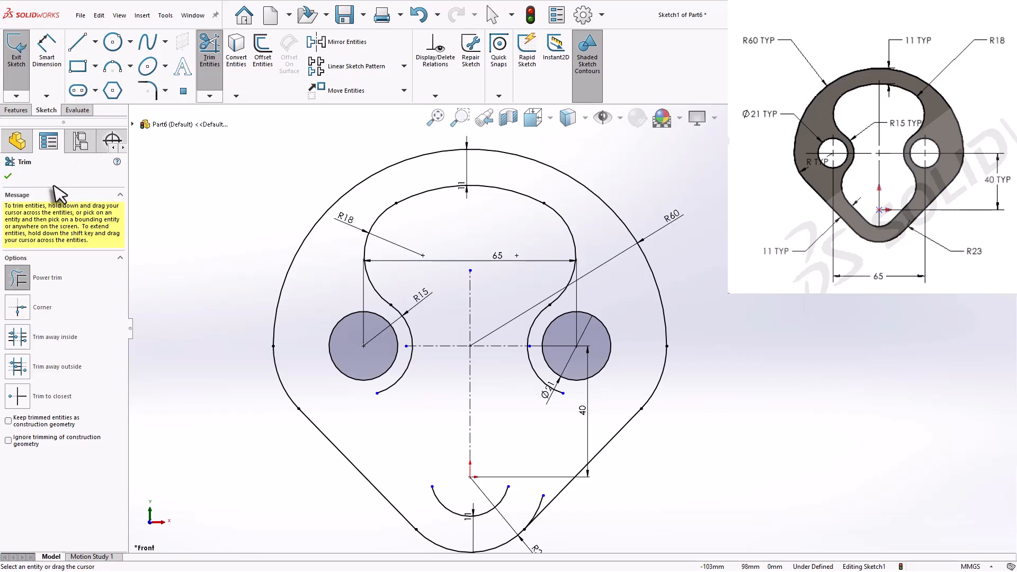
left_click(8, 177)
Step: Offset the left slanted outer line inward by 11 mm with the direction reversed
scroll(352, 291, "down", 2)
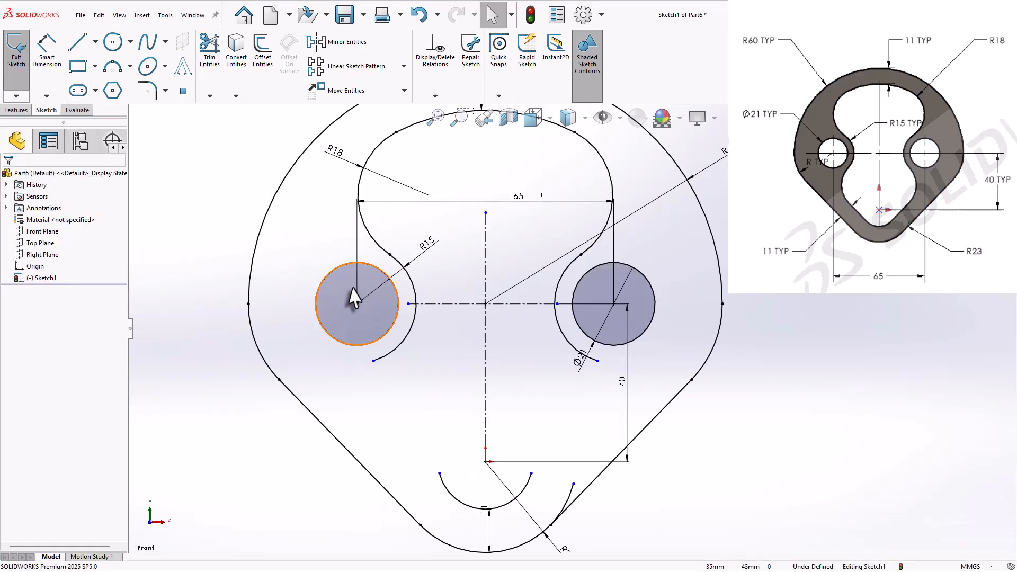
left_click(263, 53)
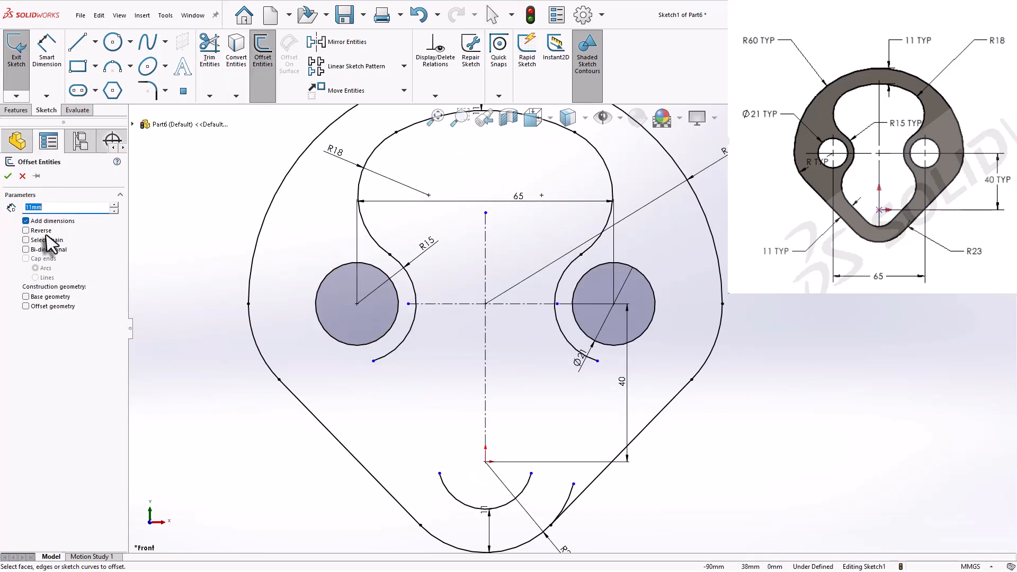
left_click(328, 431)
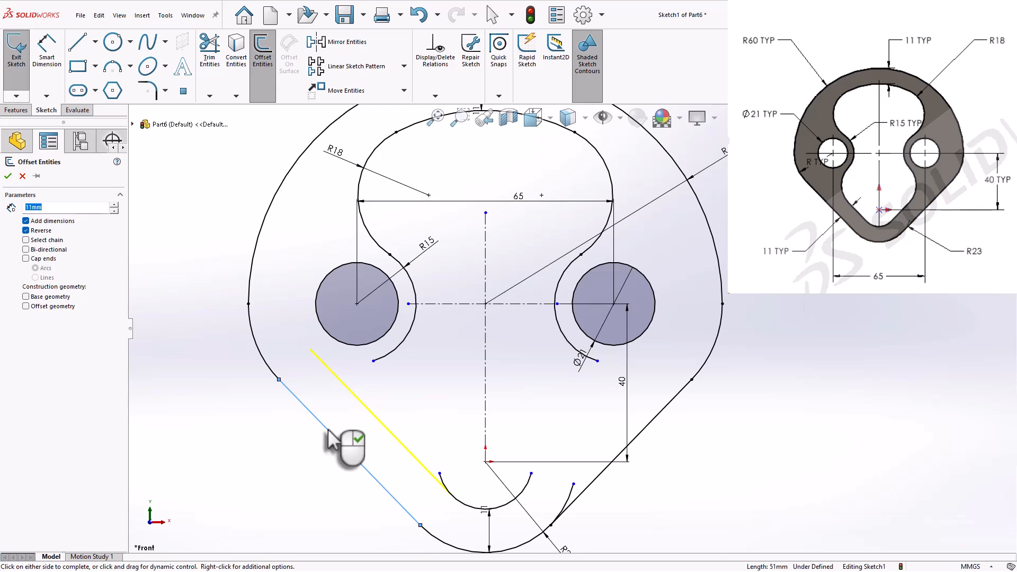
right_click(329, 432)
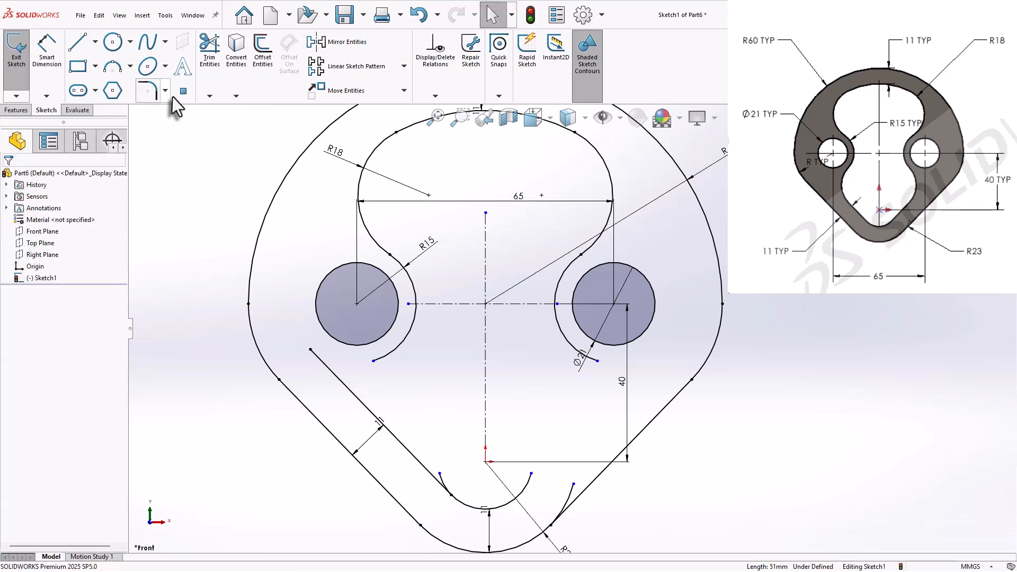
left_click(263, 53)
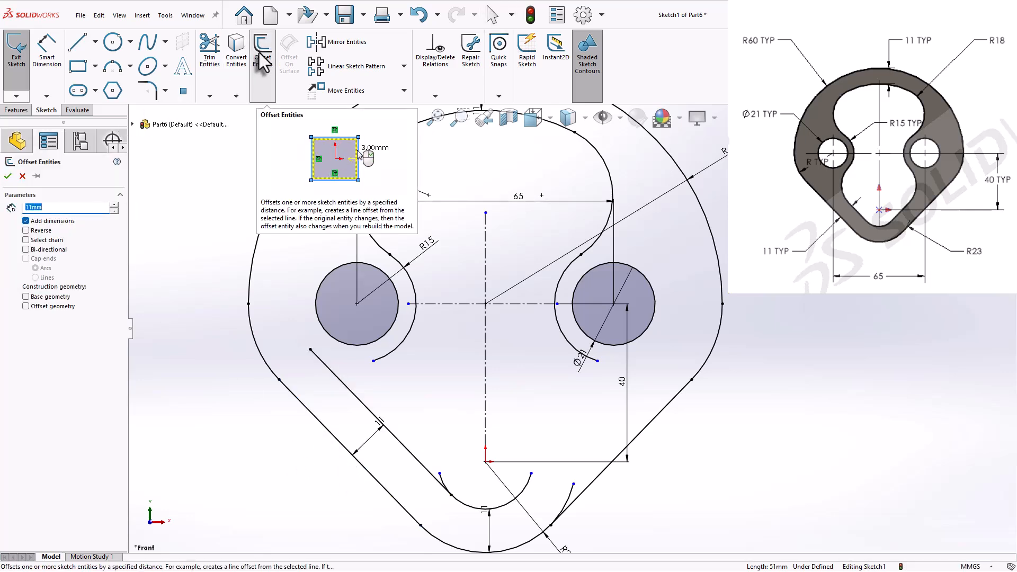
left_click(262, 56)
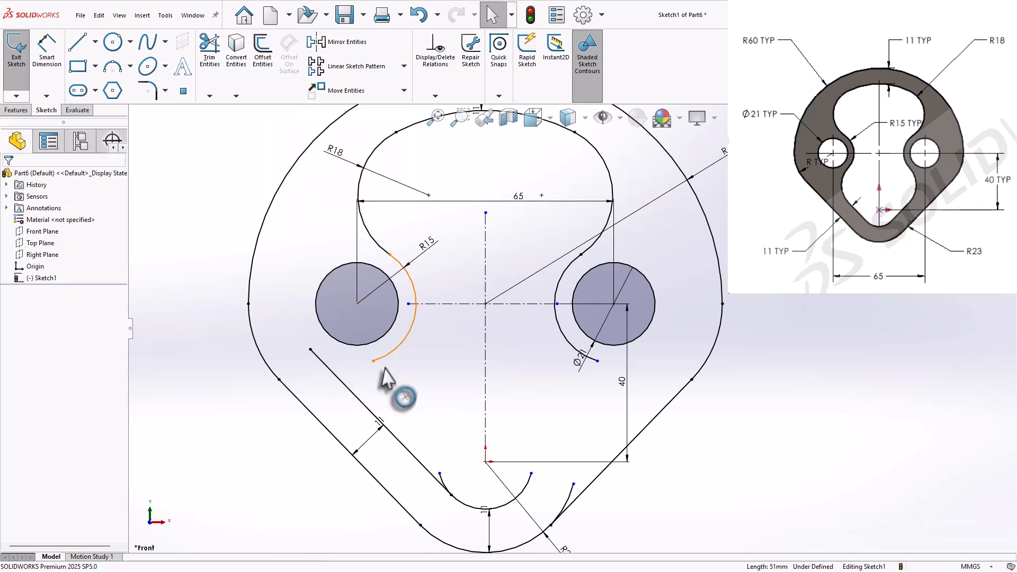
Step: Trim the left end of the bottom inner arc above its junction with the offset slanted line
left_click(210, 50)
scroll(477, 503, "down", 5)
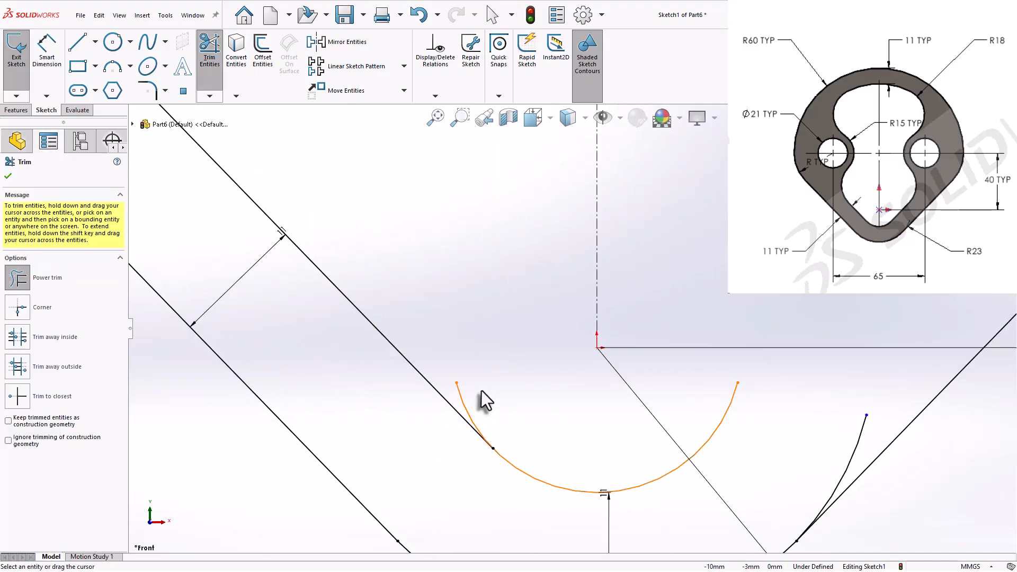
mouse_move(502, 390)
left_mouse_down()
mouse_move(458, 394)
mouse_move(519, 404)
left_mouse_up()
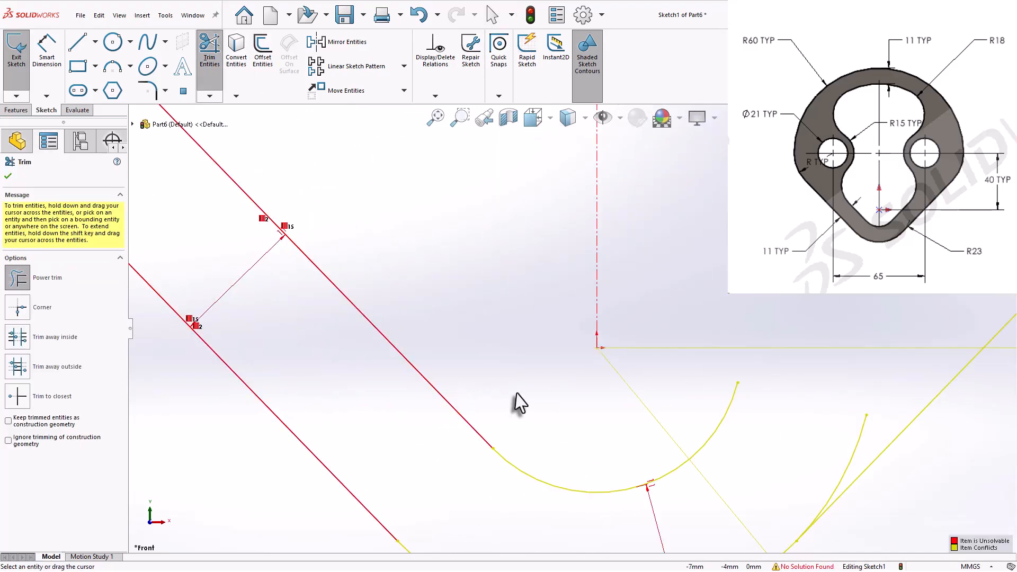
key("Escape")
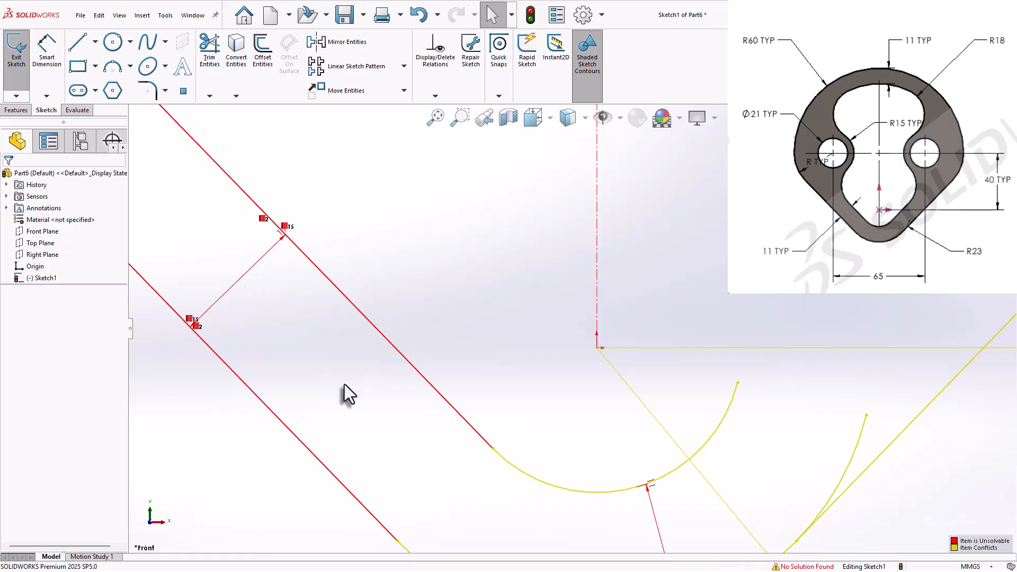
Step: Diagnose the sketch conflict with SketchXpert and accept the solution that removes the slanted line's conflicting offset relations and dimension
scroll(422, 409, "up", 1)
scroll(429, 395, "up", 2)
scroll(594, 373, "down", 1)
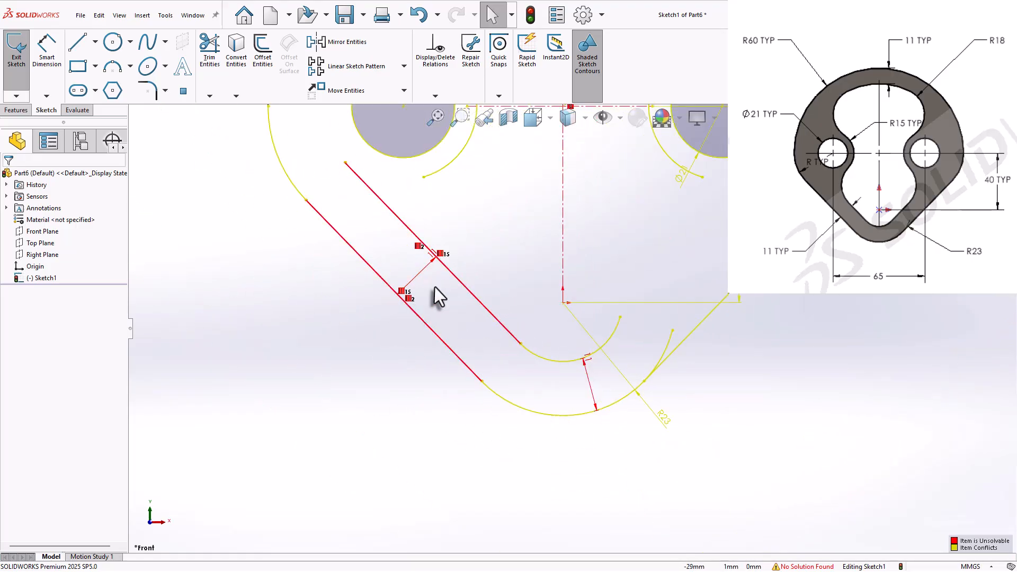
left_click(797, 567)
left_click(77, 228)
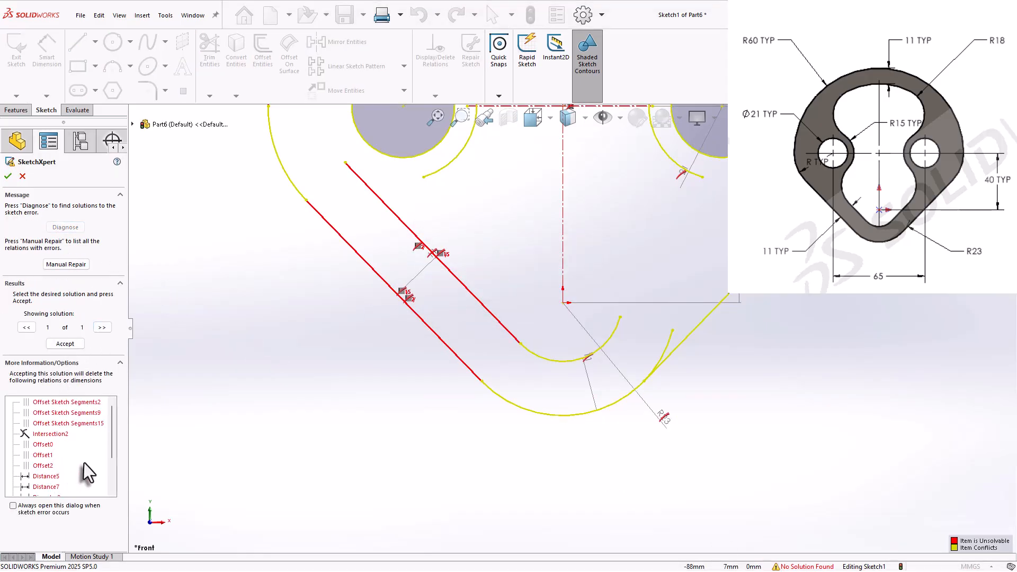
left_click(45, 445)
left_click(47, 467)
left_click(59, 345)
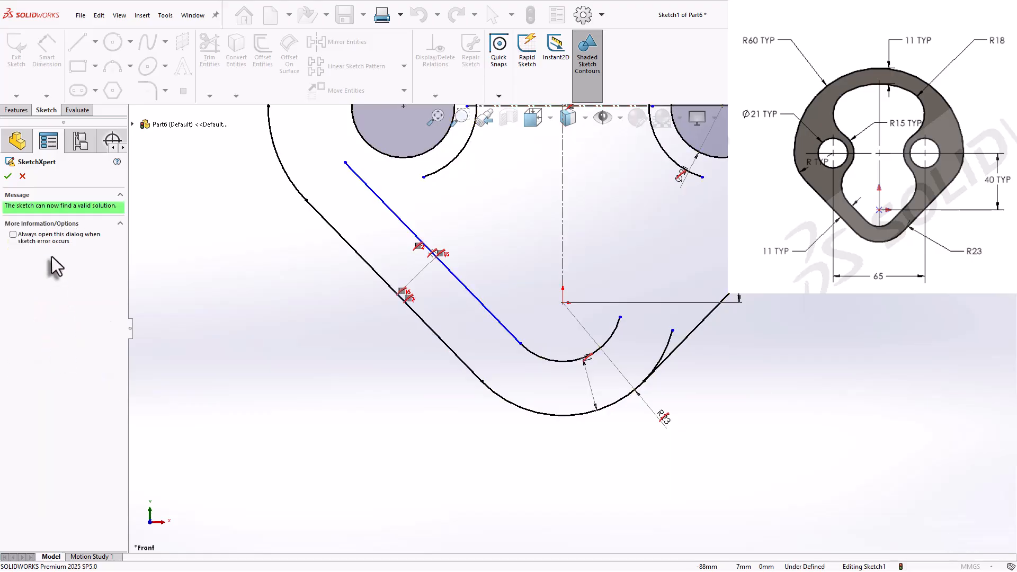
left_click(8, 176)
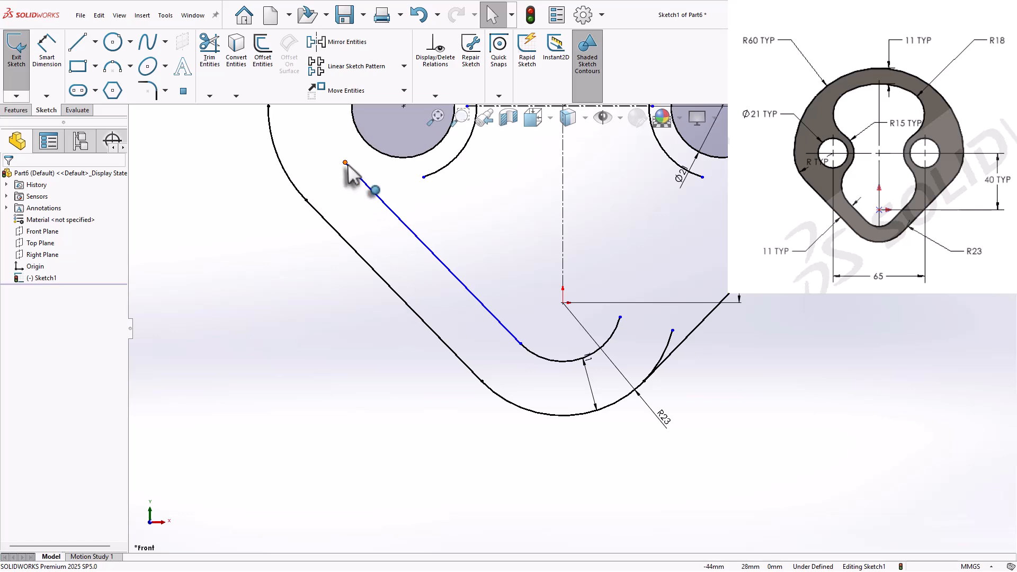
Step: Shift the upper end of the inner slanted line inward and make the line parallel to the left outer slanted line
mouse_move(345, 163)
left_mouse_down()
mouse_move(396, 174)
mouse_move(381, 192)
left_mouse_up()
left_click(403, 286)
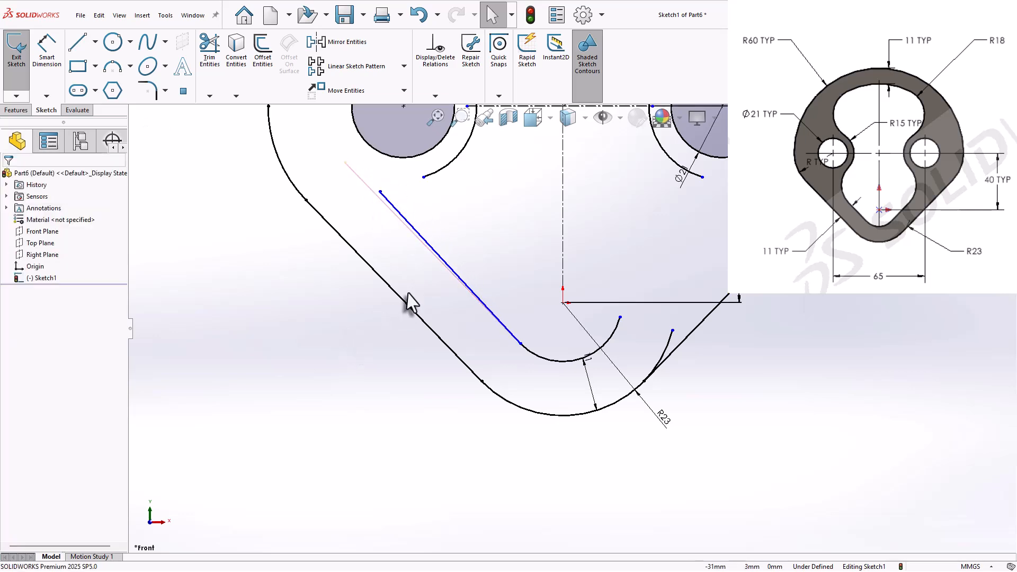
left_click(405, 307)
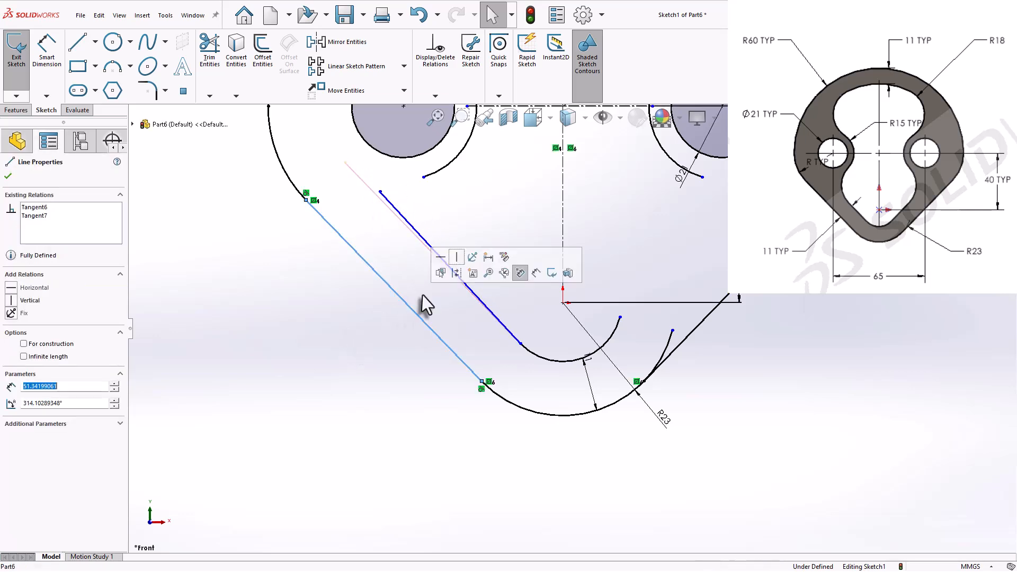
left_click(431, 249, "ctrl")
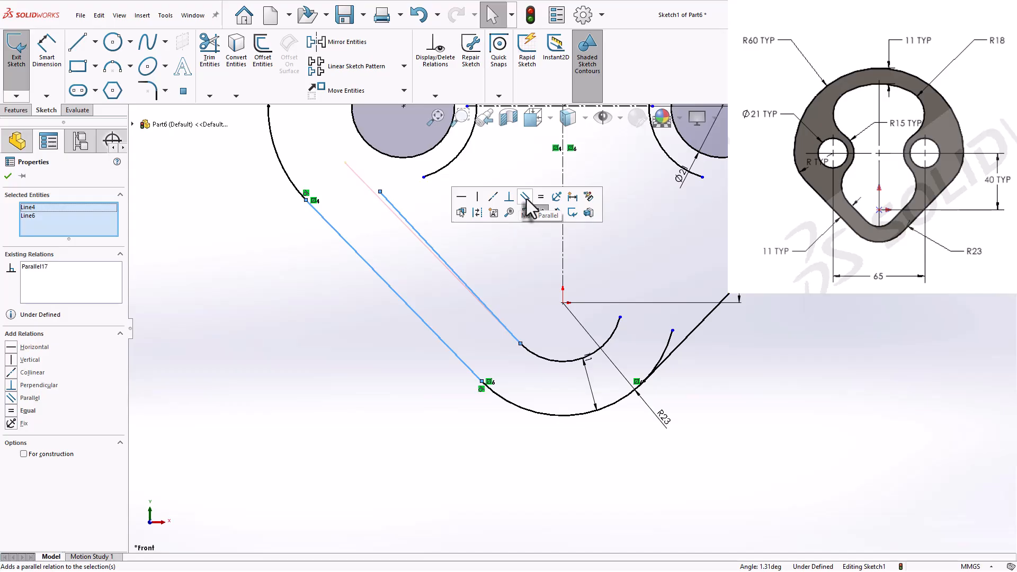
left_click(397, 290)
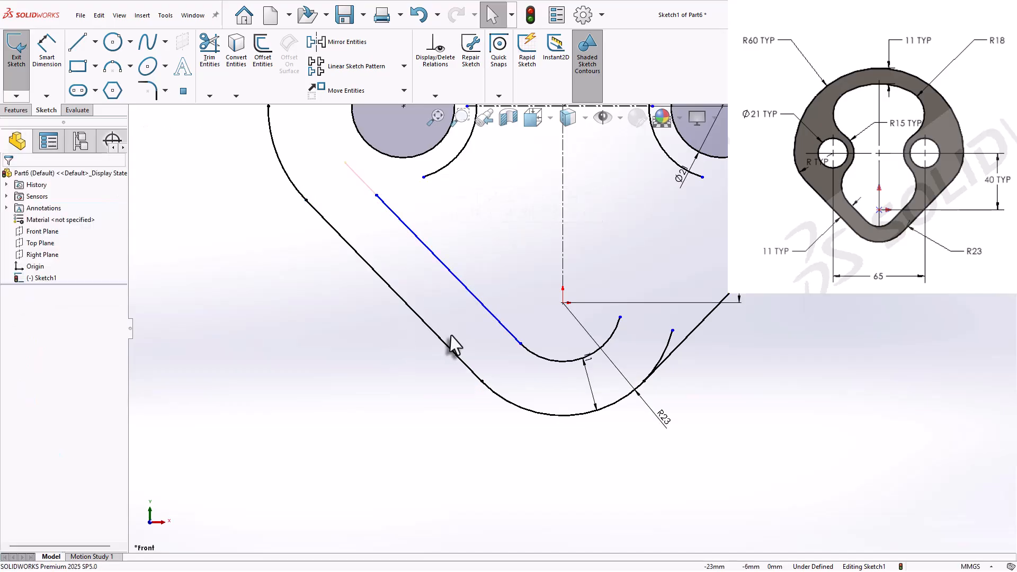
Step: Move the junction of the inner slanted line and bottom inner arc, and make the two entities tangent there
scroll(530, 344, "down", 2)
left_click(519, 341)
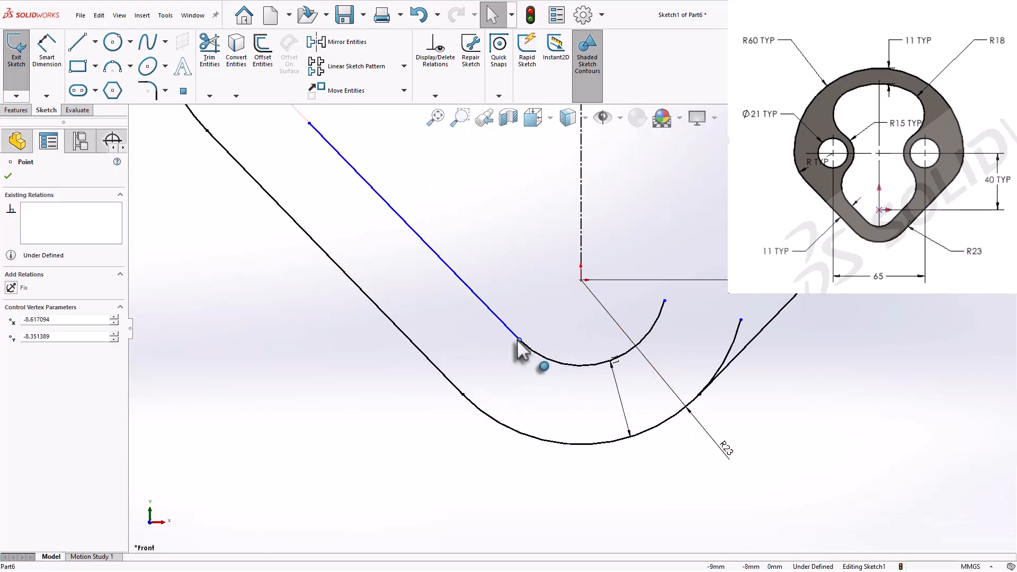
left_click_drag(520, 342, 498, 301)
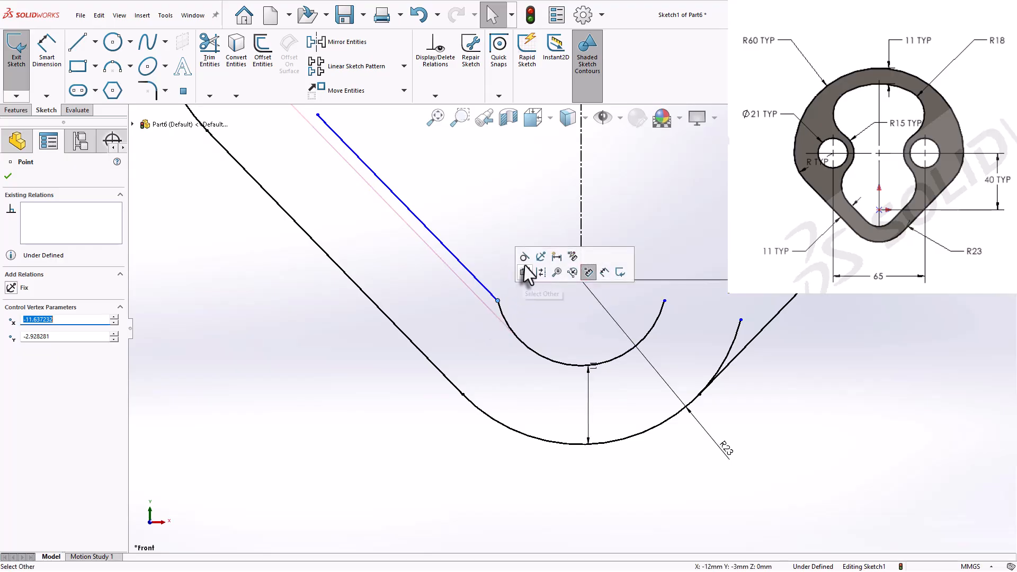
left_click(489, 284)
scroll(536, 314, "up", 3)
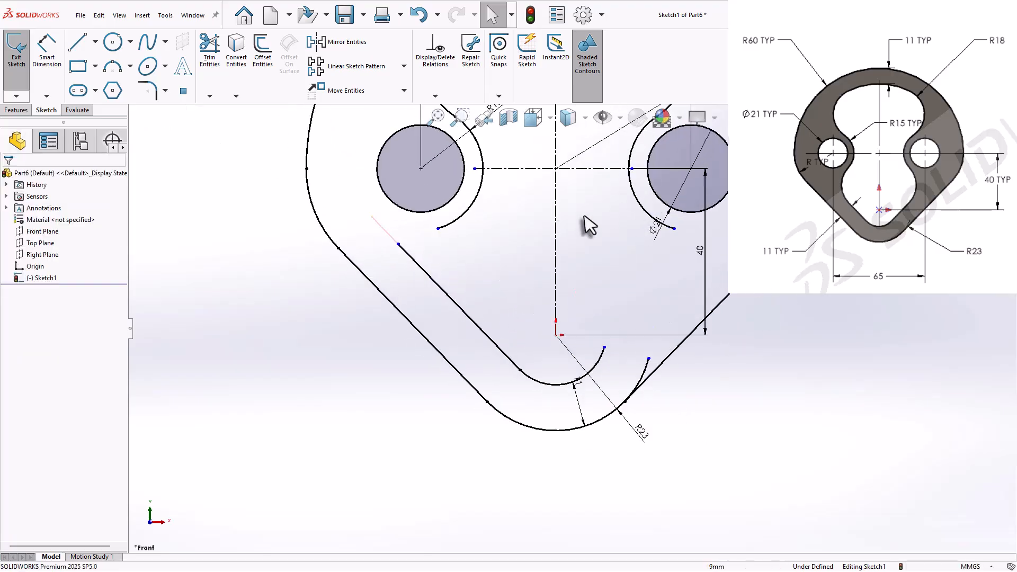
Step: Extend the lower end of the left 15 mm radius arc and sketch a three-point arc from it to the inner slanted line
scroll(522, 234, "down", 1)
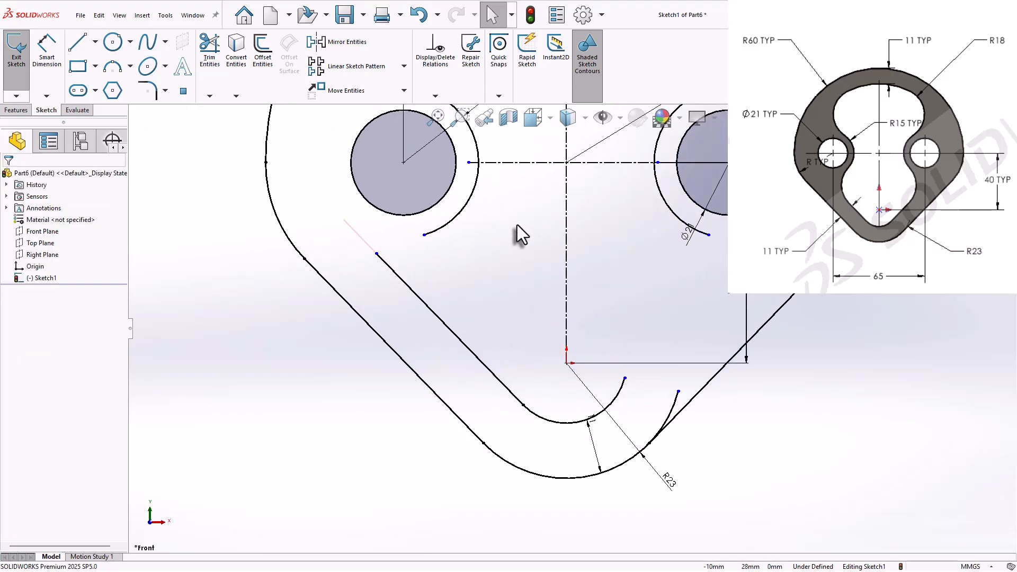
left_click_drag(424, 234, 404, 237)
left_click(350, 274)
left_click(118, 68)
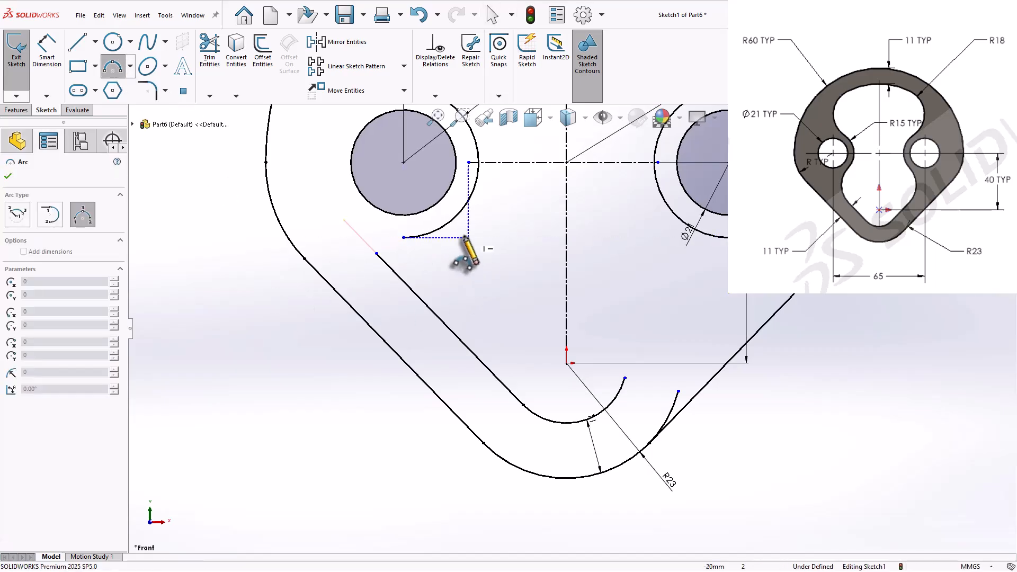
left_click(428, 234)
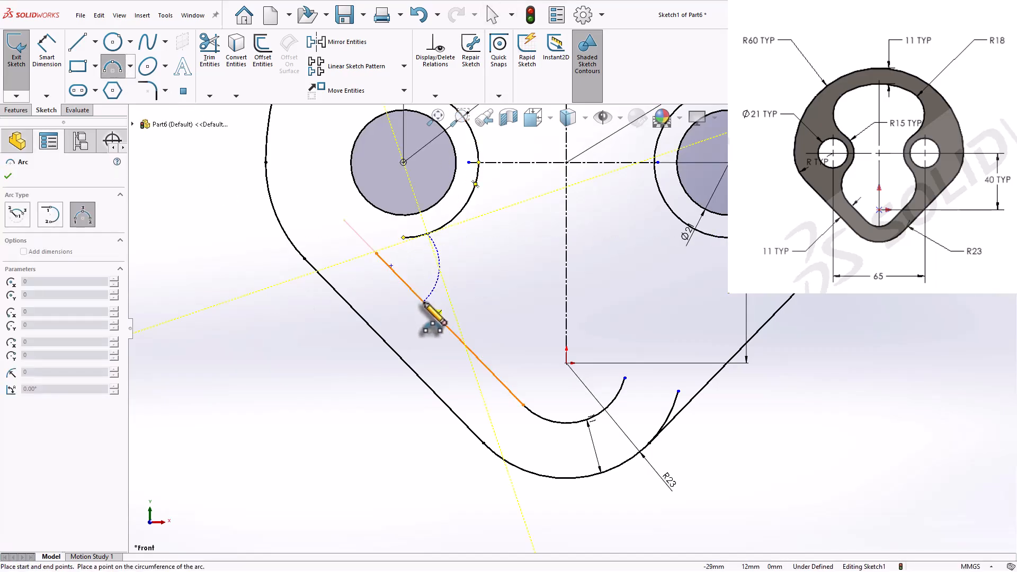
left_click(424, 301)
left_click(412, 271)
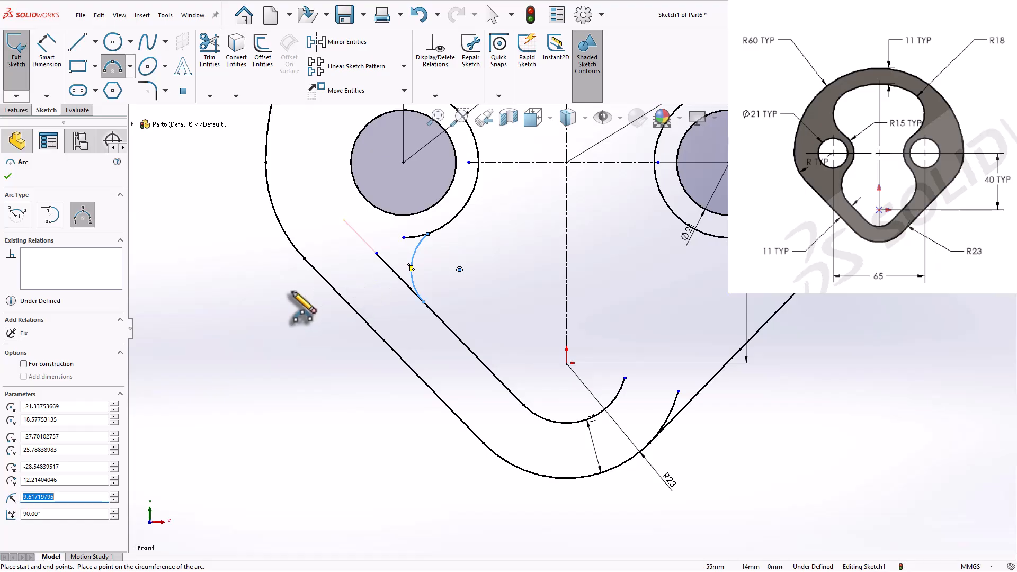
key("Escape")
Step: Trim the excess of the left 15 mm radius arc and inner slanted line beyond the new connecting arc
left_click(210, 48)
scroll(393, 237, "down", 2)
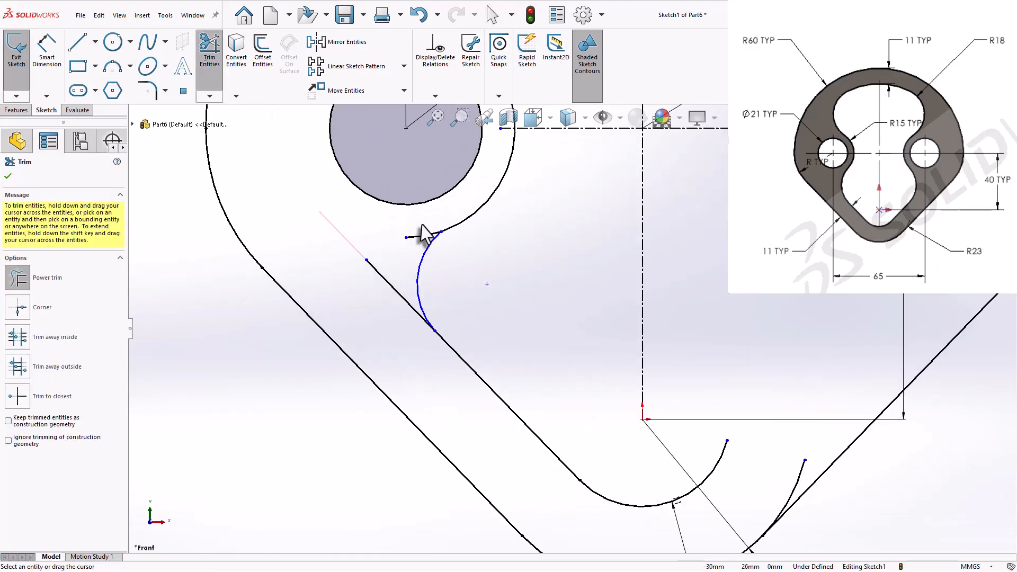
scroll(530, 316, "up", 2)
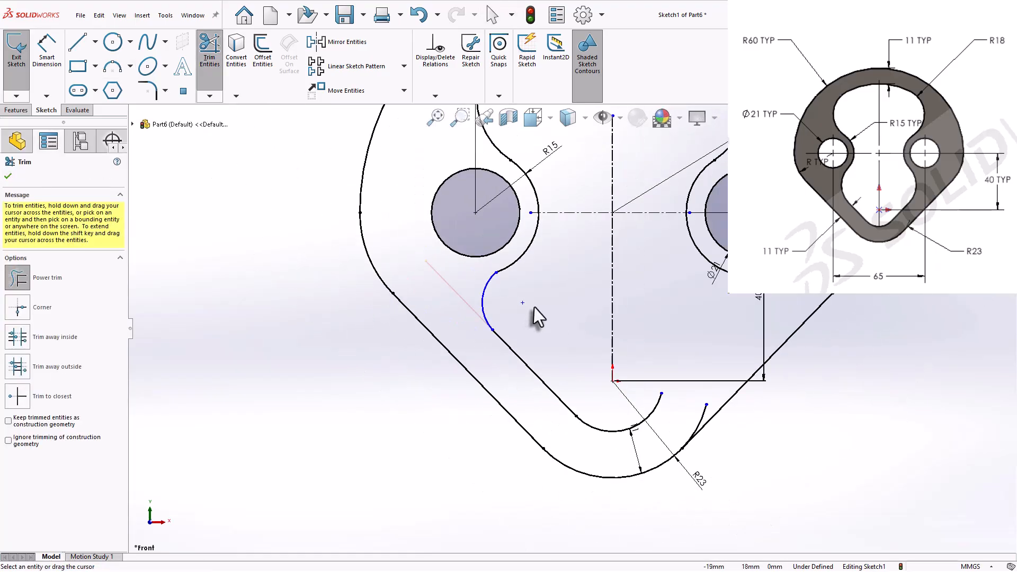
scroll(535, 306, "down", 2)
key("Escape")
Step: Make the new connecting arc tangent to the left 15 mm radius arc and to the inner slanted line
left_click_drag(473, 253, 489, 245)
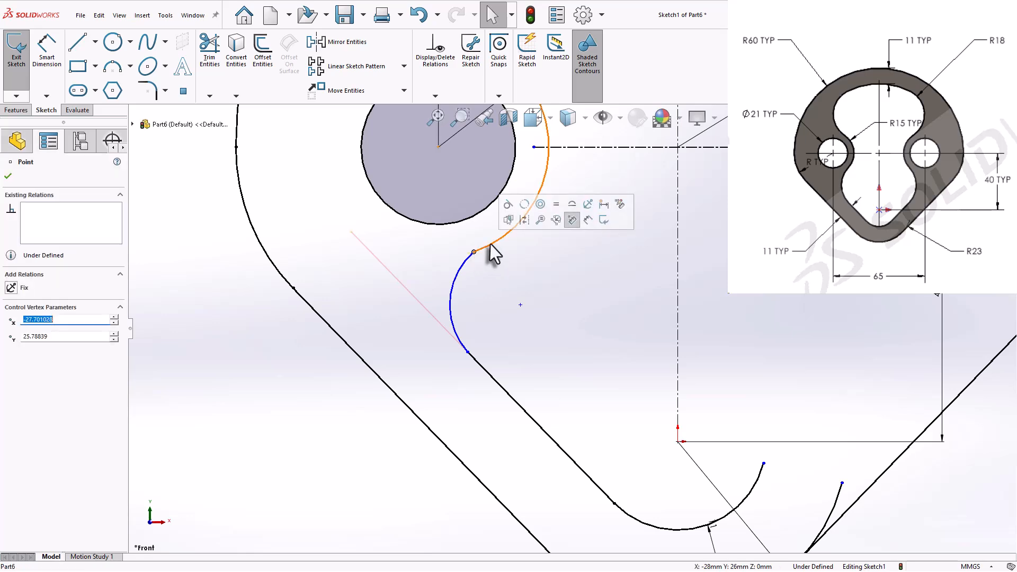
left_click(468, 353)
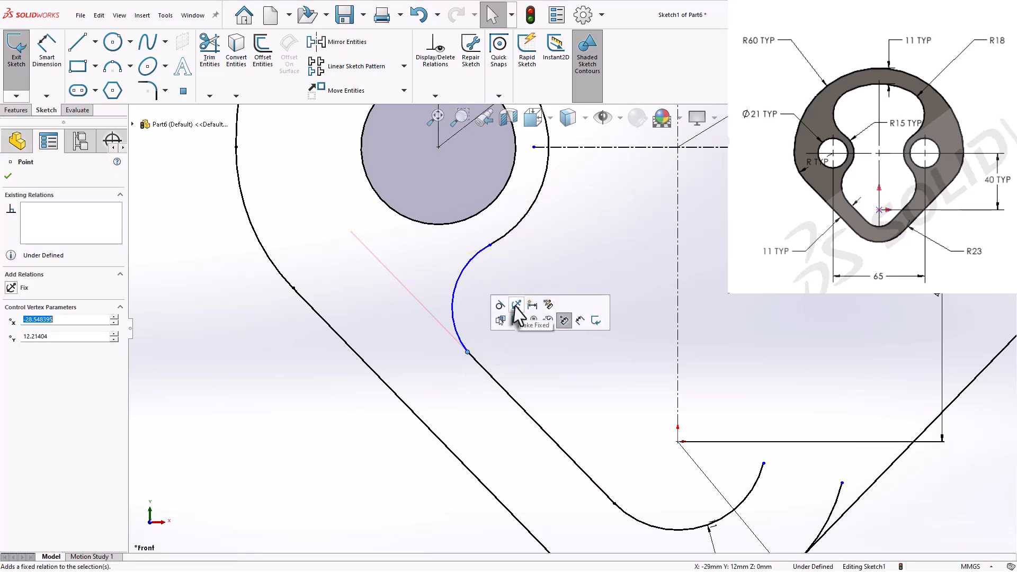
left_click(499, 305)
key("Escape")
Step: Align the connecting arc's center vertically with the center of the left 18 mm radius arc
scroll(674, 311, "up", 4)
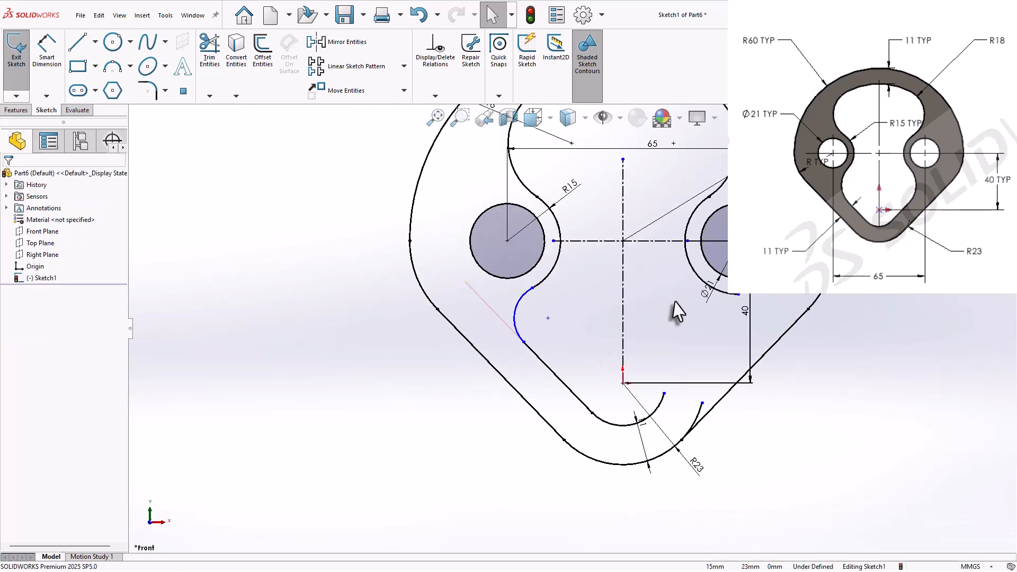
scroll(791, 307, "down", 1)
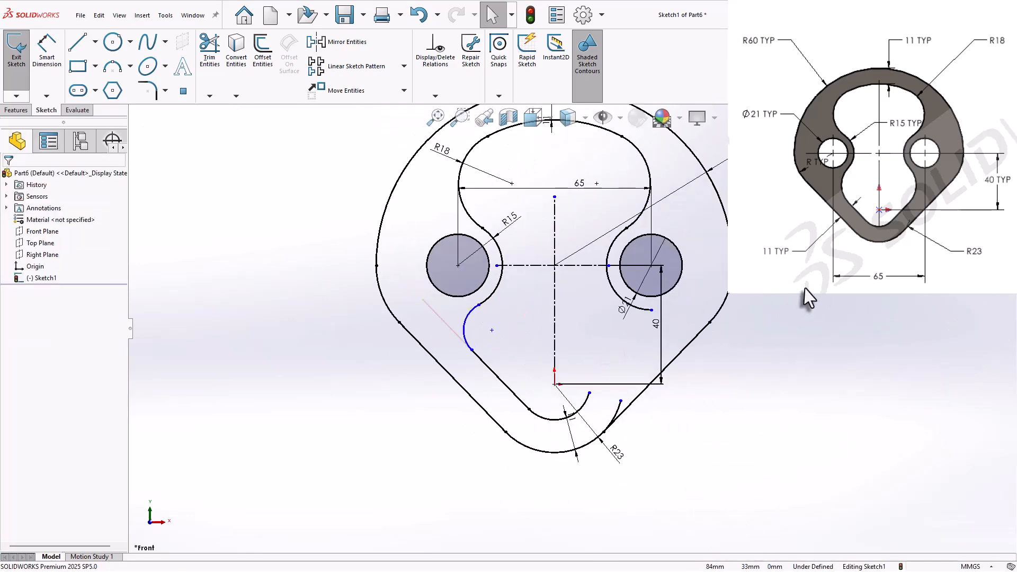
left_click(492, 330)
left_click(511, 184, "ctrl")
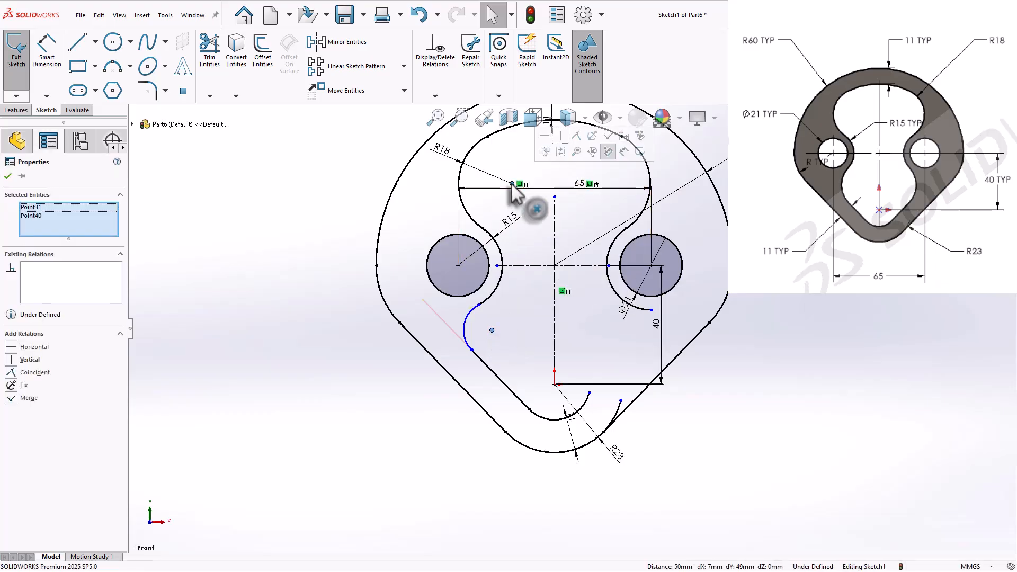
left_click(561, 136)
key("Escape")
Step: Mirror the lower connecting arc and the inner slanted line about the vertical centerline
scroll(750, 347, "up", 1)
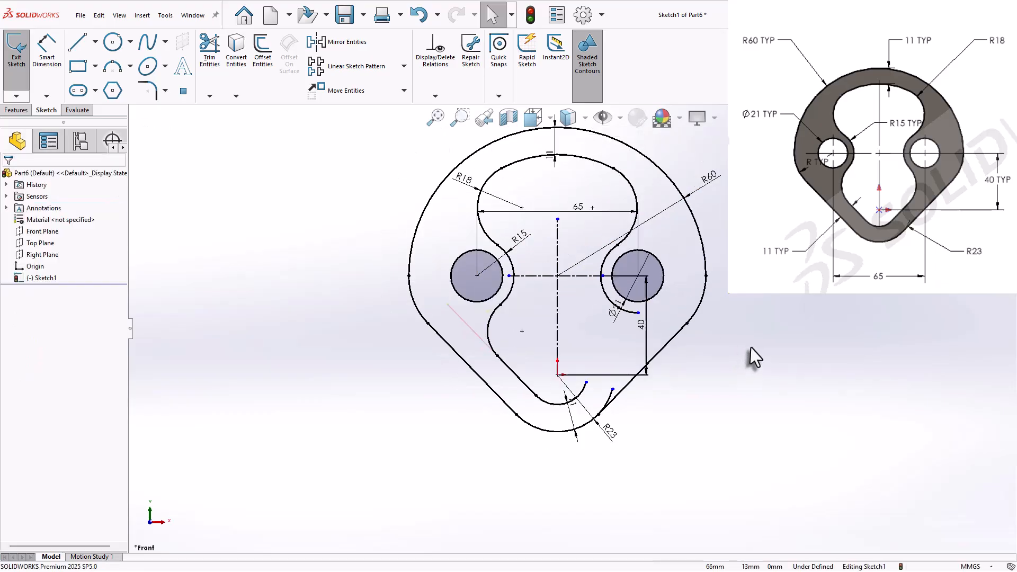
scroll(755, 297, "down", 1)
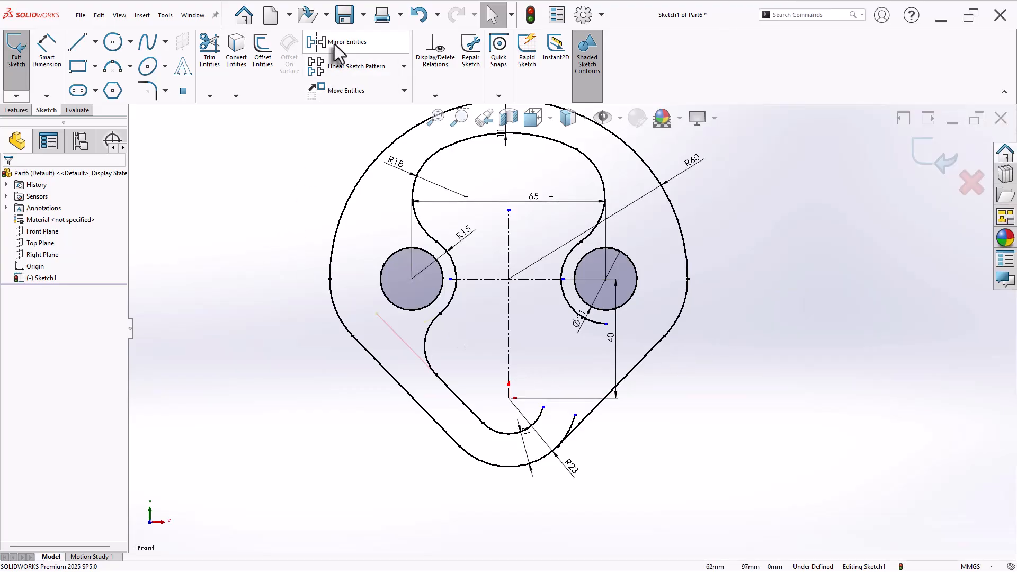
left_click(335, 44)
left_click(429, 347)
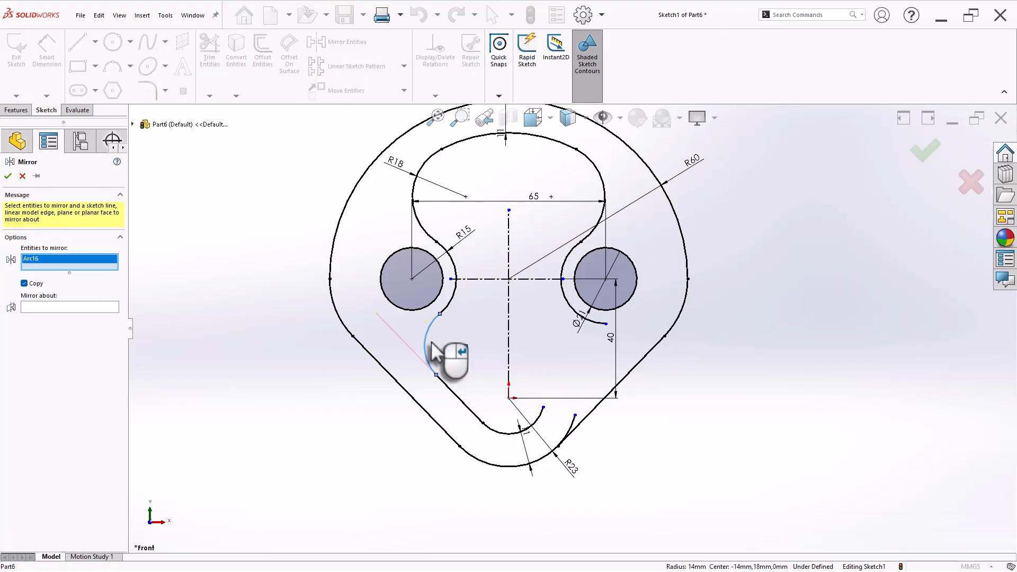
left_click(454, 395)
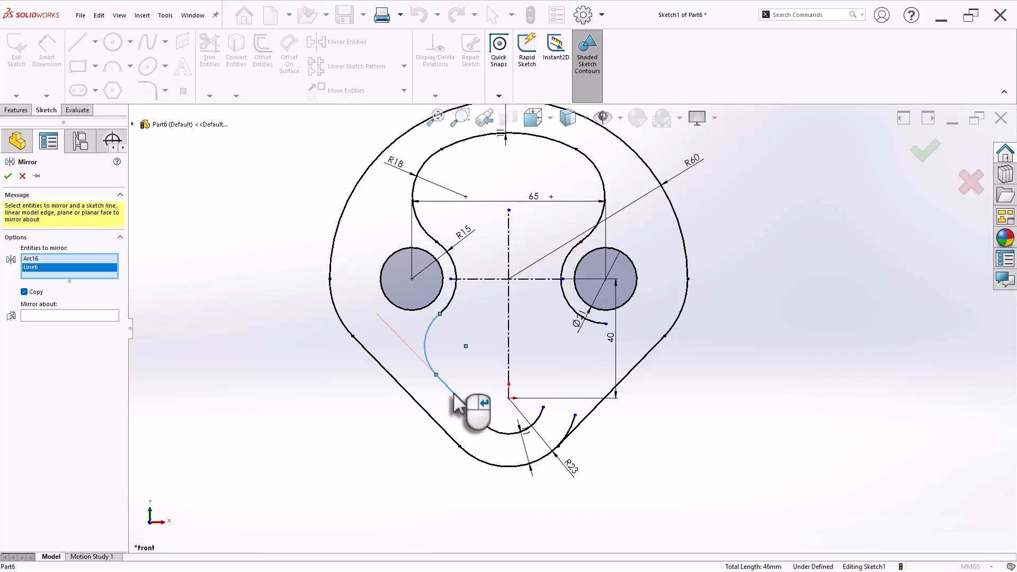
left_click(509, 371)
right_click(510, 358)
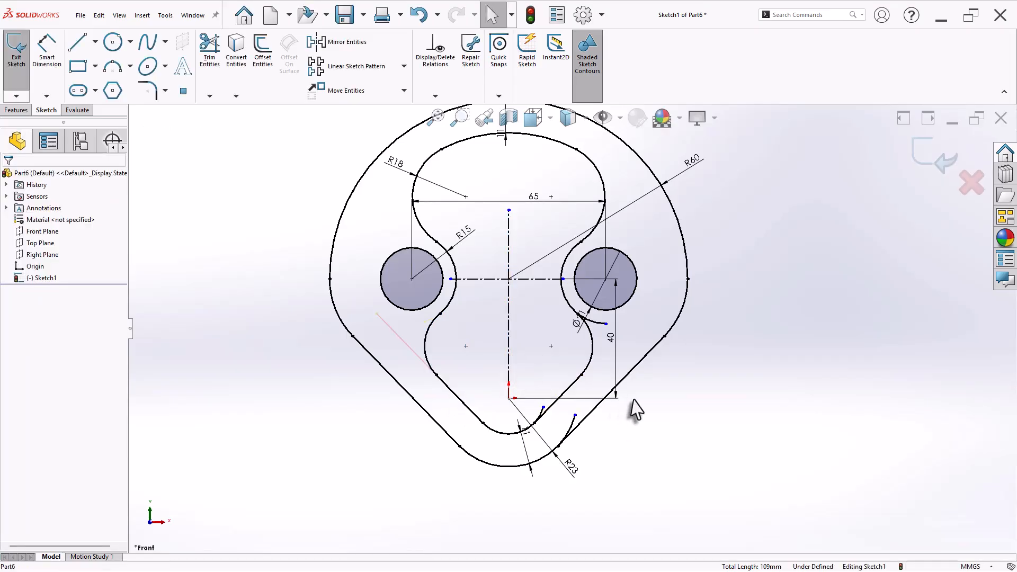
Step: Trim the overhanging ends of the bottom outer arc, the bottom inner arc and the right 15 mm radius arc
scroll(546, 345, "down", 5)
scroll(546, 335, "up", 6)
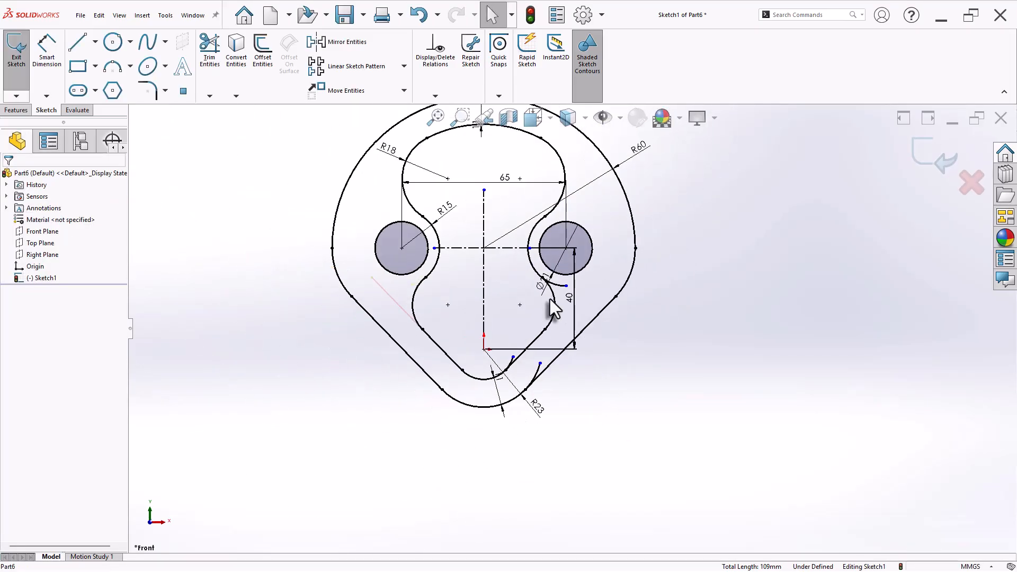
key("f")
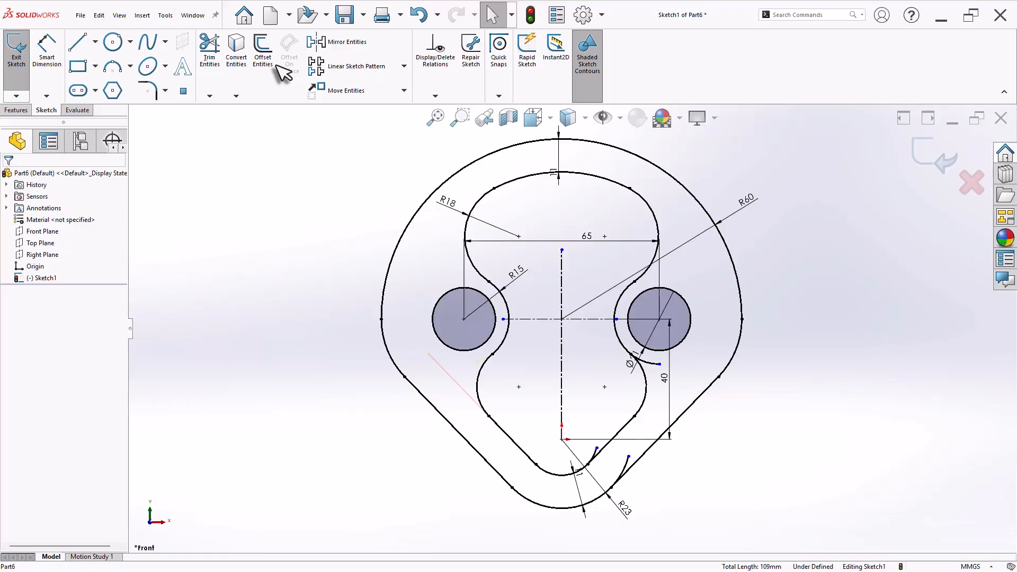
left_click(212, 53)
scroll(609, 456, "down", 6)
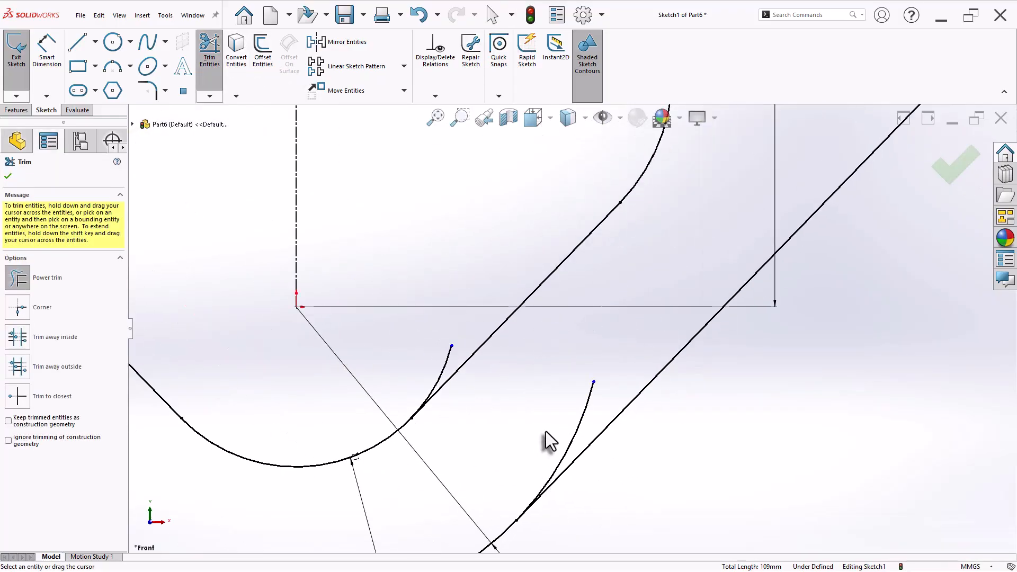
left_click_drag(551, 441, 583, 438)
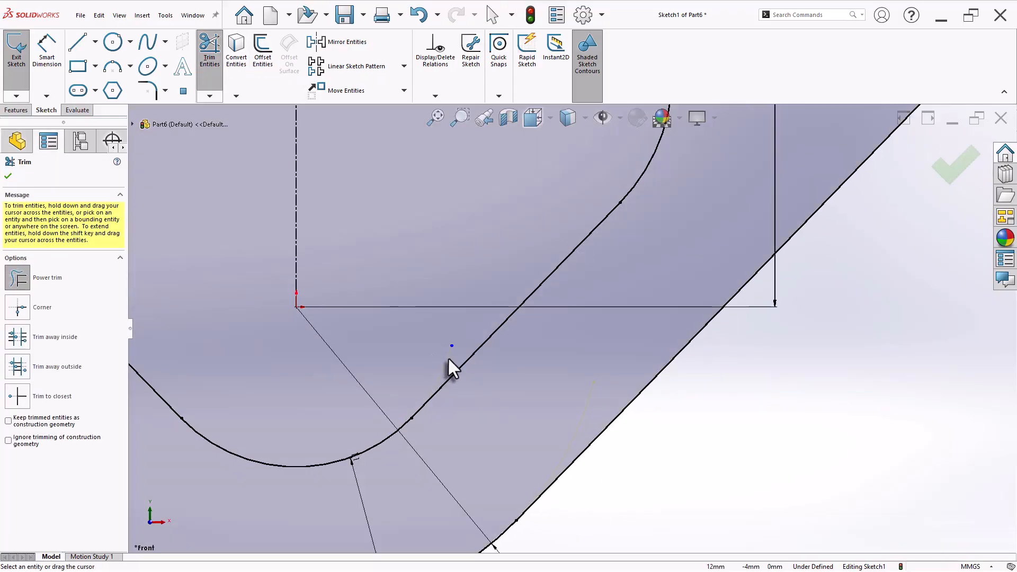
scroll(533, 354, "up", 5)
scroll(610, 254, "down", 2)
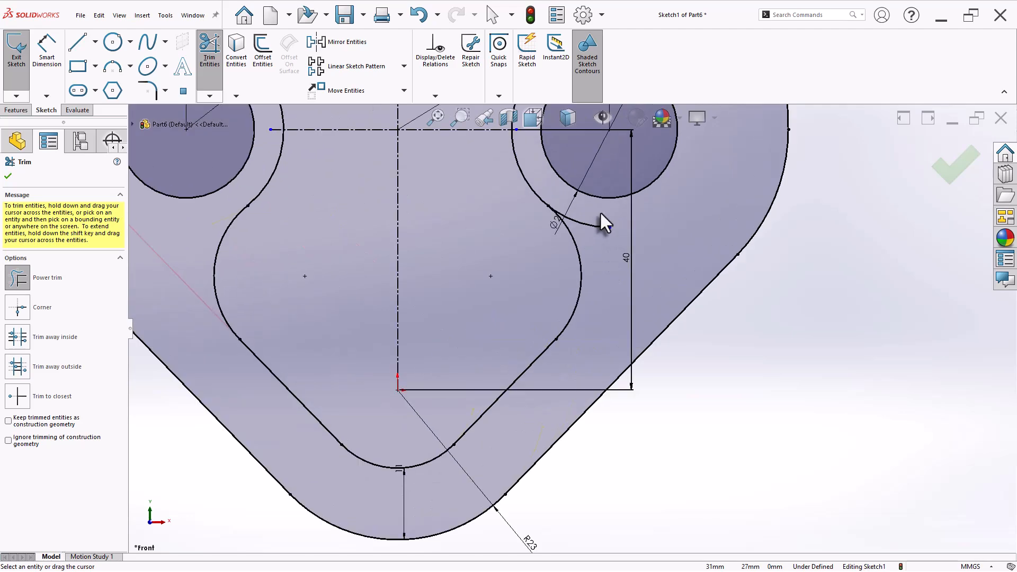
left_click_drag(600, 211, 595, 234)
scroll(610, 255, "up", 5)
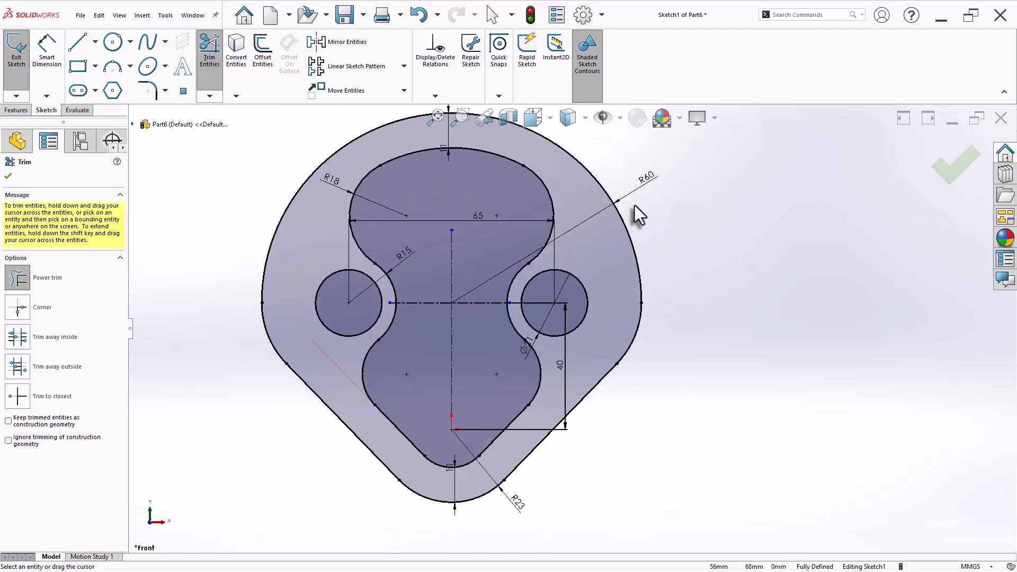
key("Escape")
Step: Extrude the finished plate sketch as a blind boss 5 mm deep
scroll(683, 313, "up", 1)
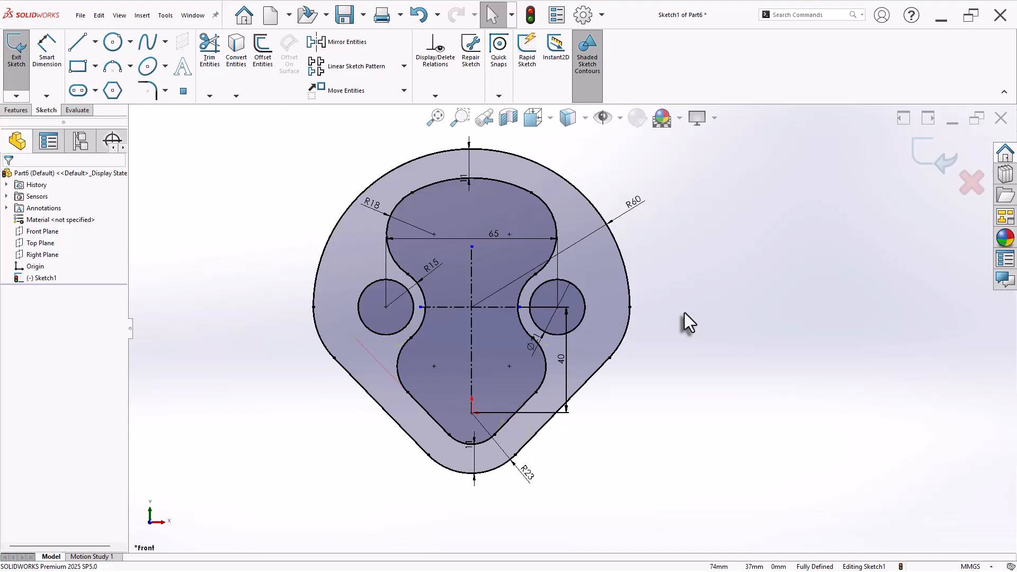
left_click(22, 110)
left_click(21, 71)
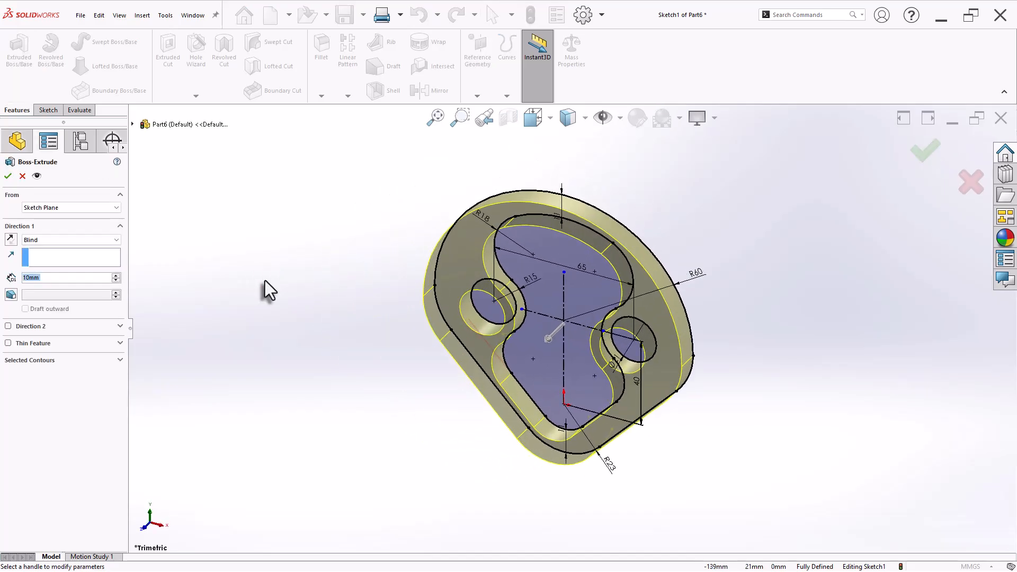
type("5")
key("Return")
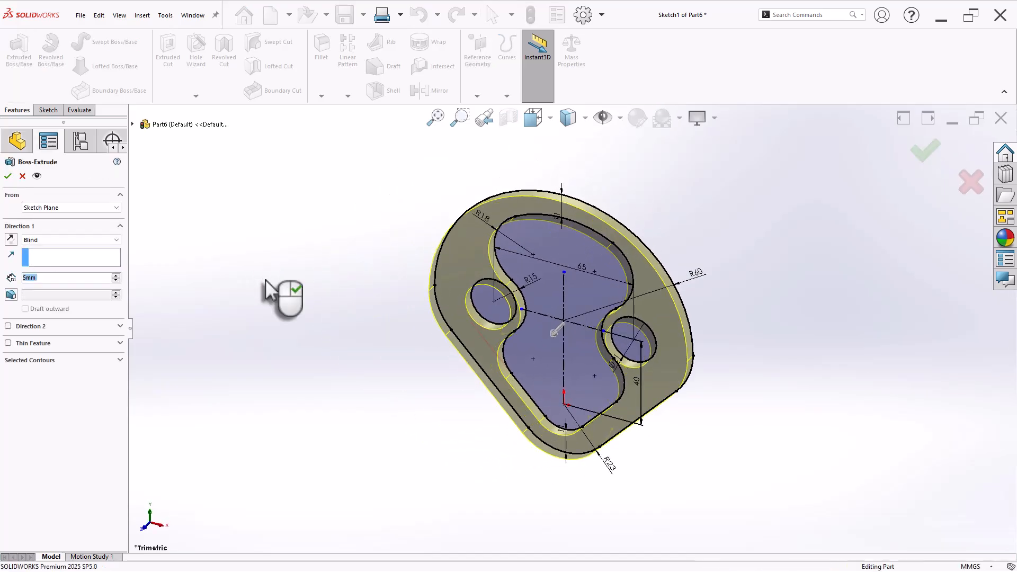
right_click(267, 282)
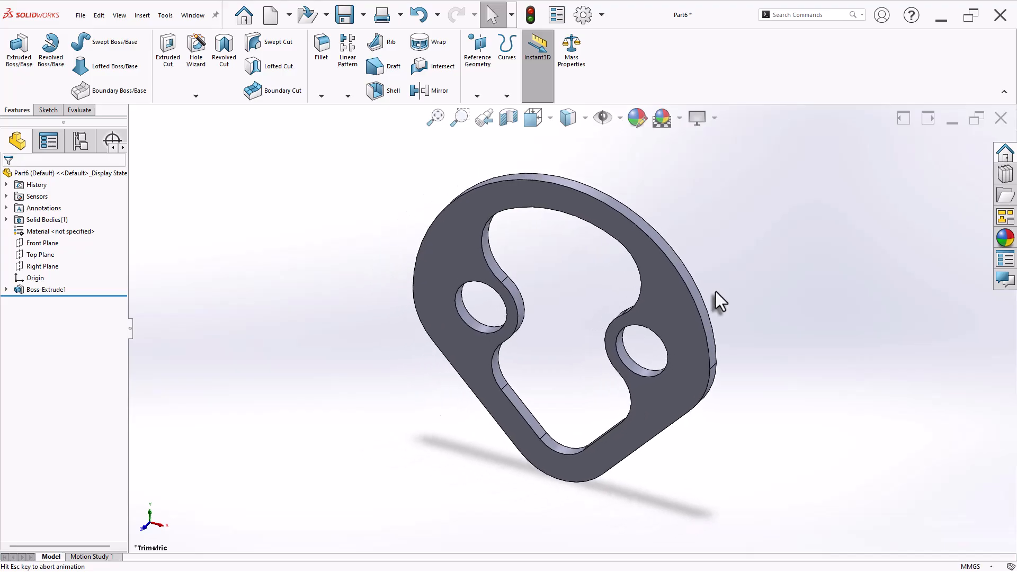
Step: Rebuild the part and evaluate its mass properties
left_click(532, 25)
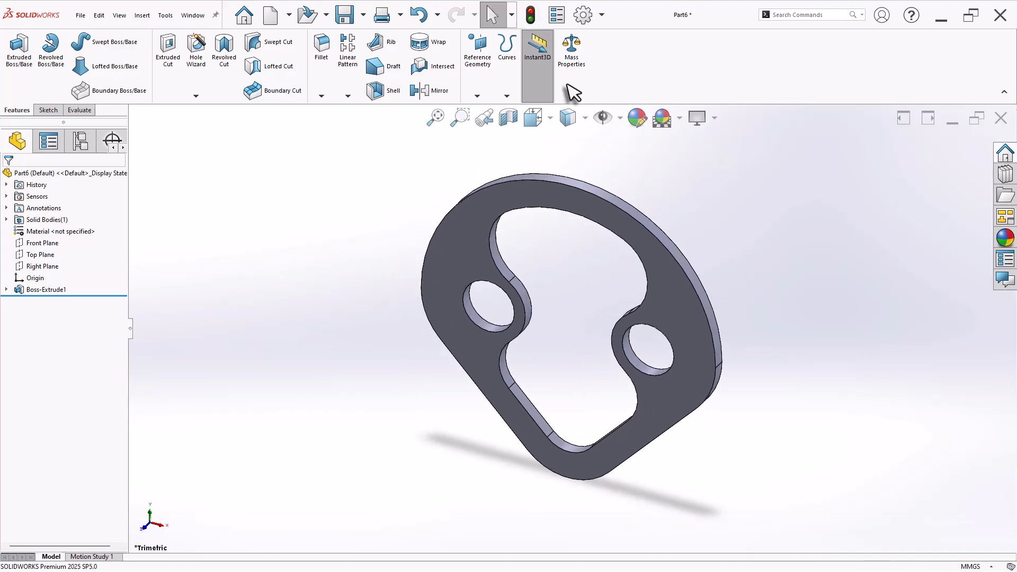
left_click(573, 53)
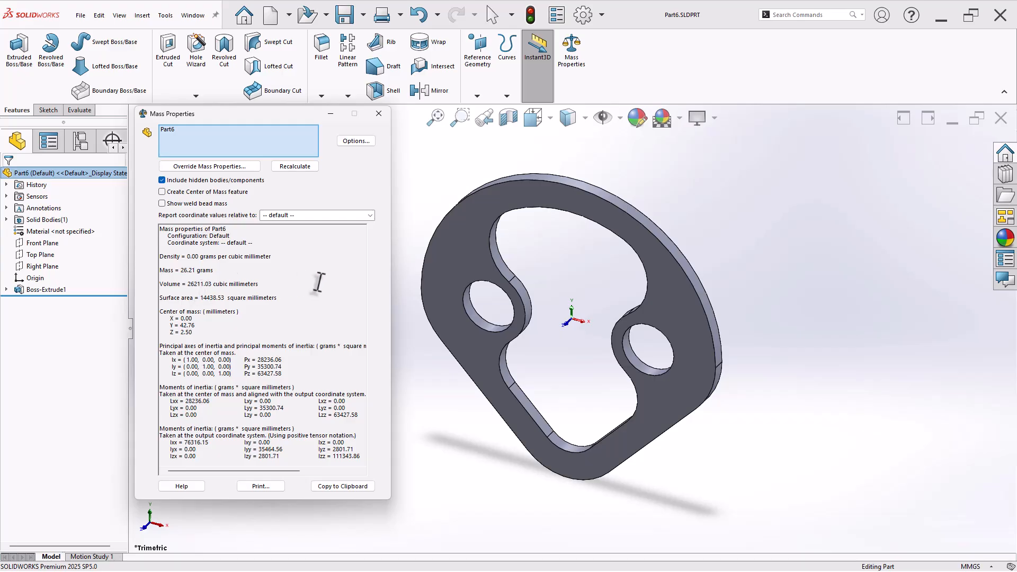
Step: Close the mass properties results and view the drawing for Practice Problem 2.13
left_click(379, 113)
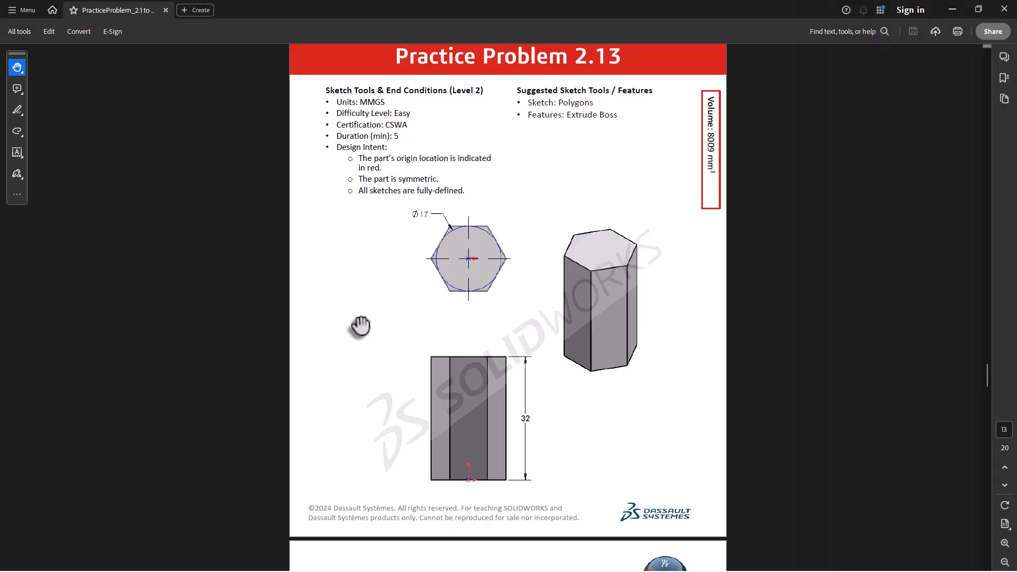
left_click_drag(360, 328, 360, 336)
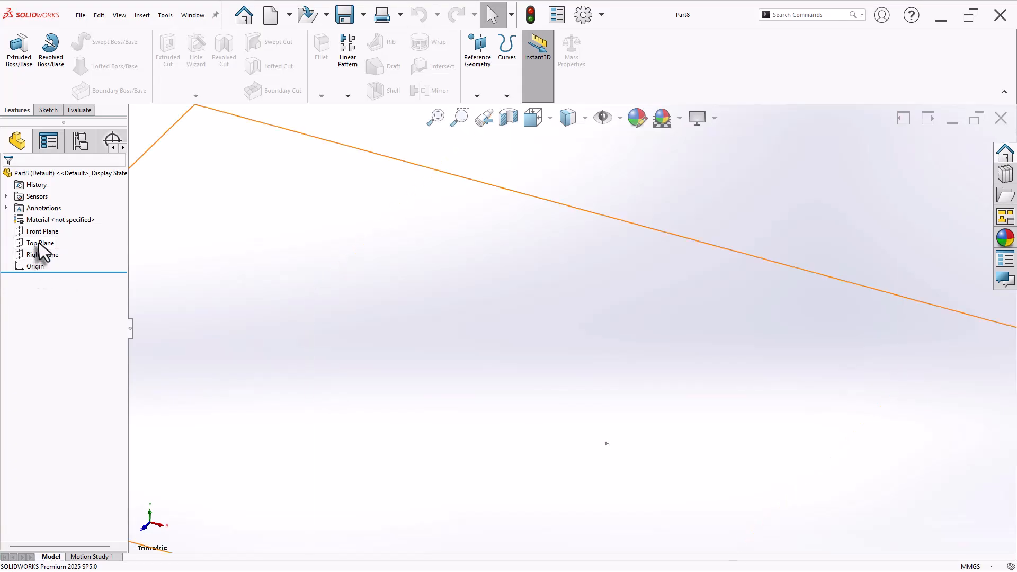
Step: On the Top Plane, sketch a hexagon centred on the origin with an inscribed circle about 47 mm in diameter
left_click(48, 242)
left_click(51, 227)
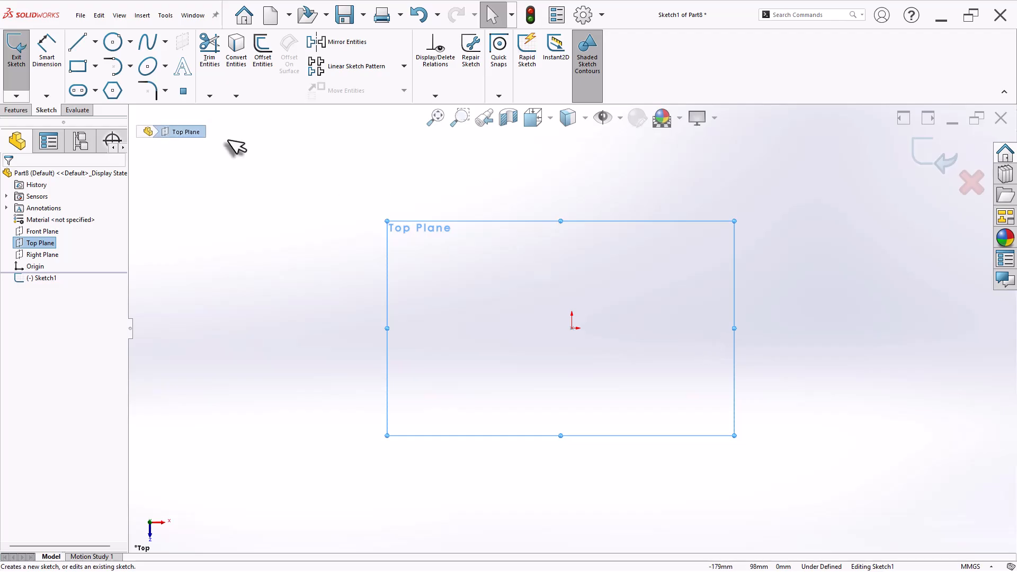
left_click(117, 91)
left_click(572, 328)
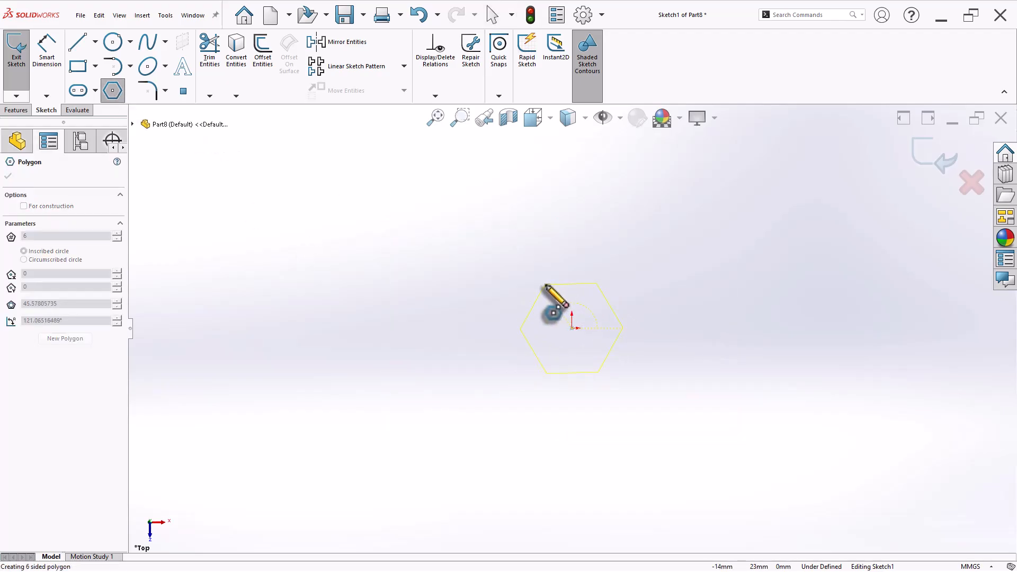
left_click(546, 284)
right_click(650, 266)
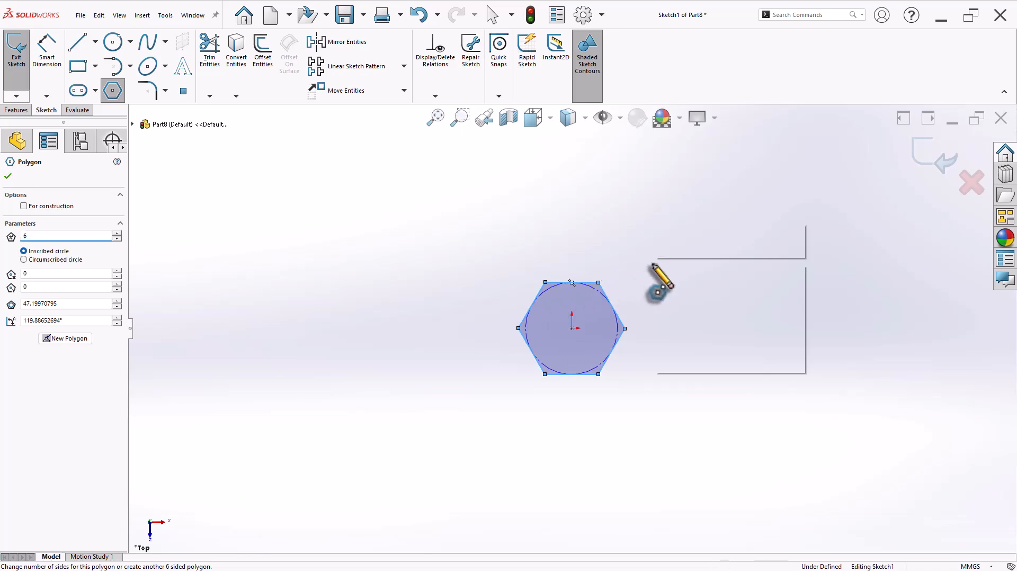
left_click(680, 298)
Step: Dimension the hexagon's inscribed circle to 17 mm diameter and make its upper edge horizontal
scroll(655, 311, "down", 3)
right_click_drag(655, 313, 657, 249)
left_click(469, 278)
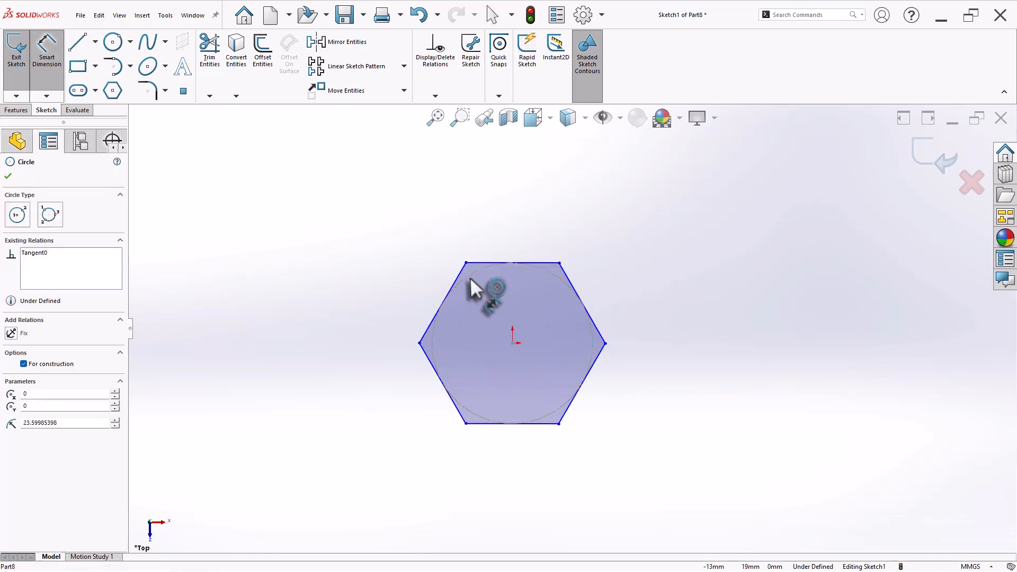
left_click(425, 235)
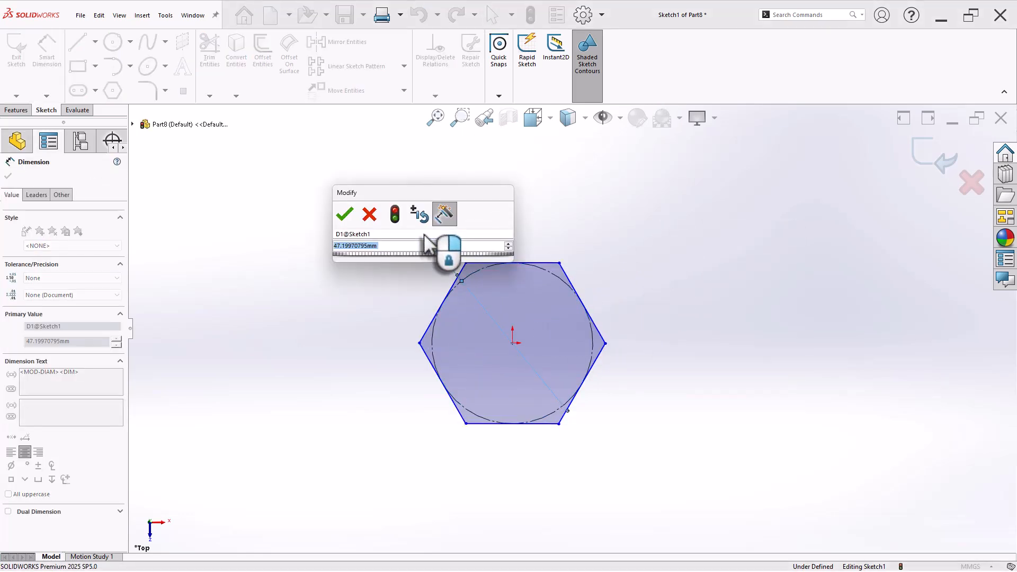
type("17")
key("Return")
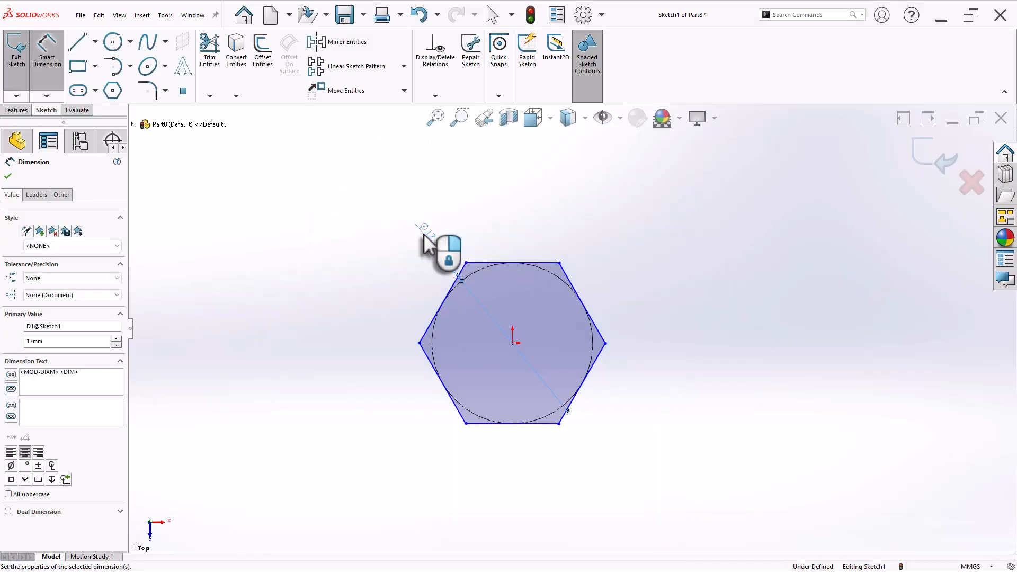
key("Escape")
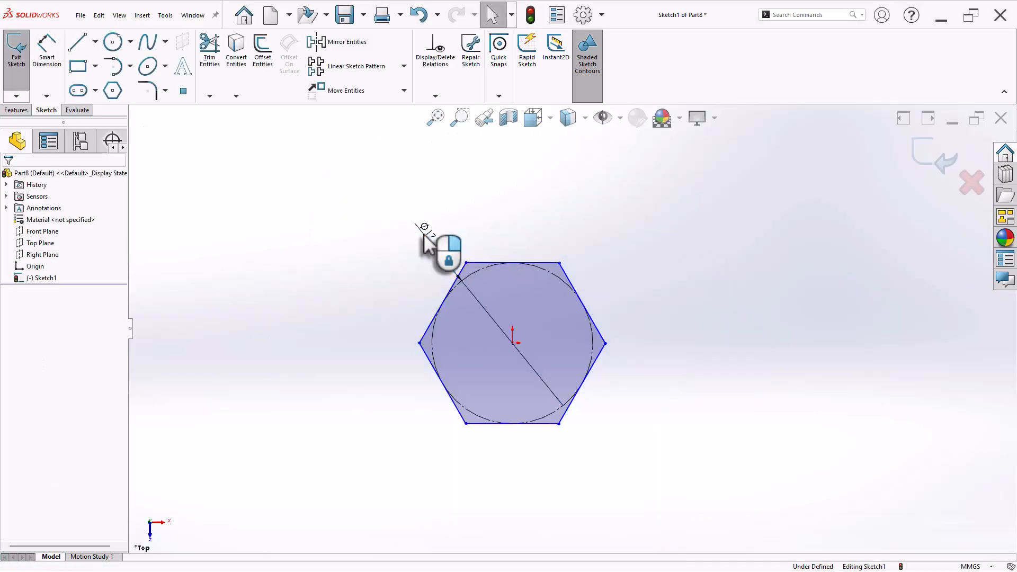
left_click(482, 262)
left_click(515, 216)
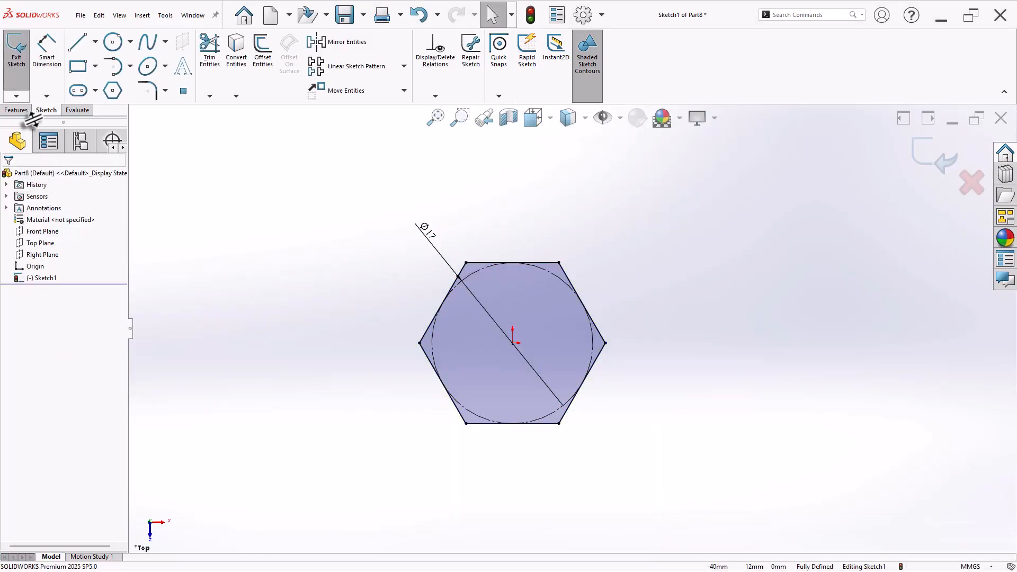
Step: Extrude the hexagon upward as a blind boss 32 mm deep and show it in isometric view
left_click(17, 110)
left_click(21, 88)
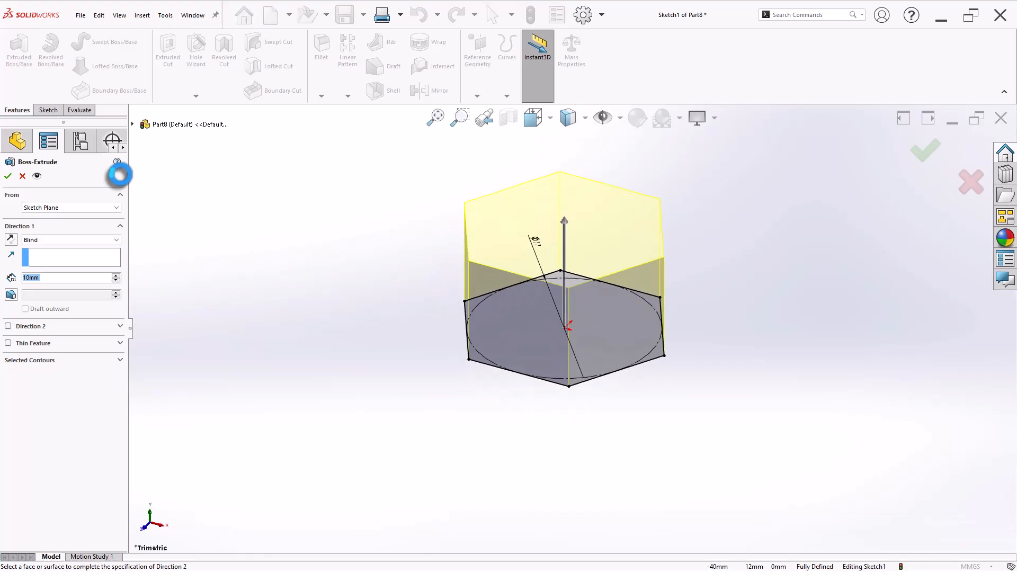
type("50")
key("Return")
key("Return")
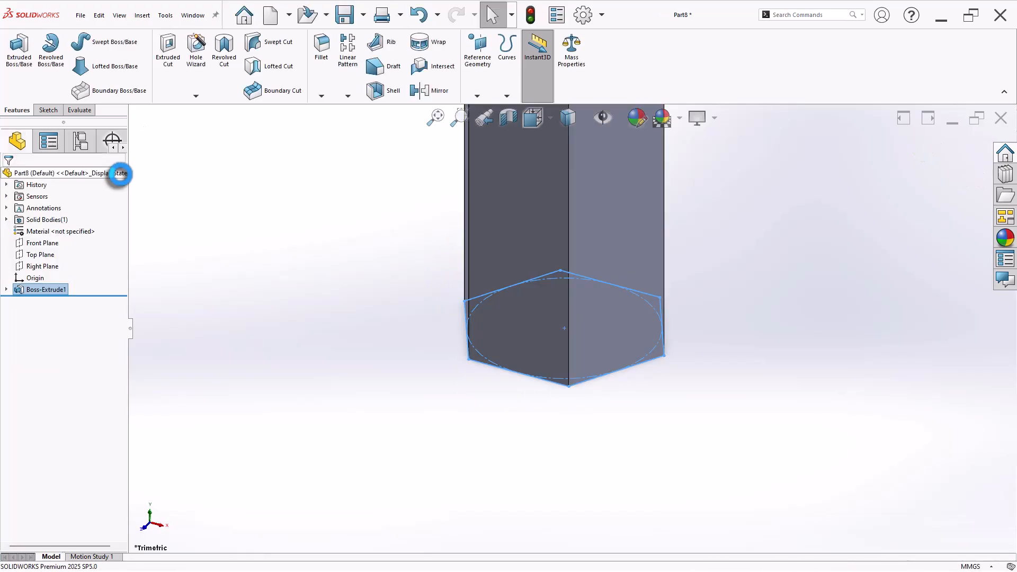
key("ctrl+7")
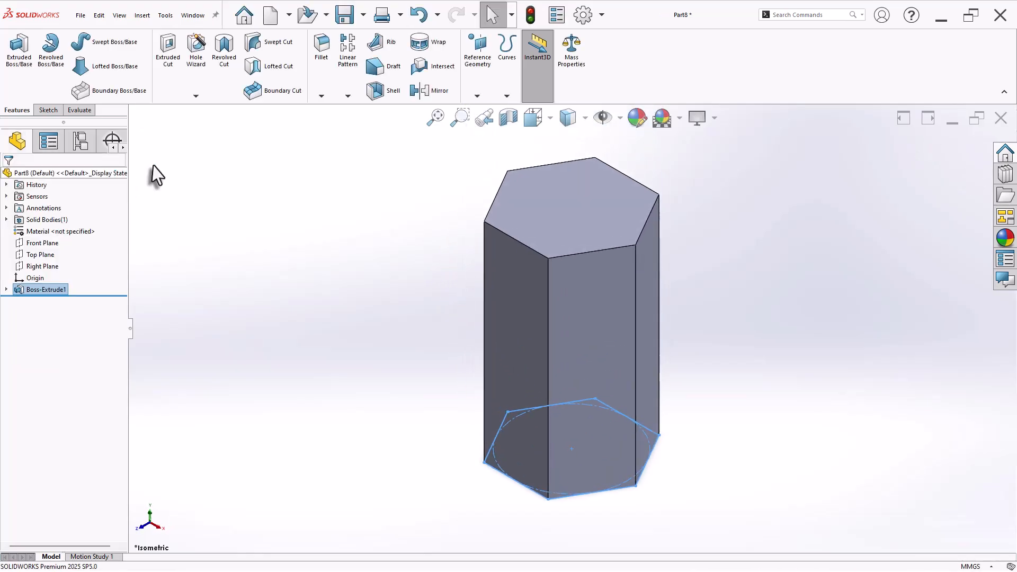
Step: Evaluate the mass properties of the extruded hexagonal prism
left_click(348, 259)
scroll(809, 272, "down", 1)
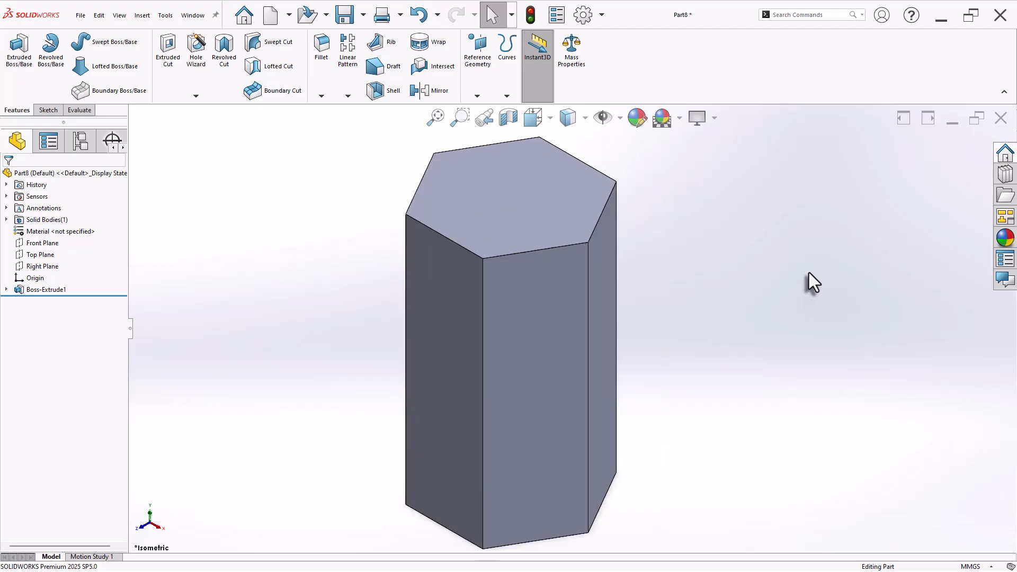
scroll(810, 273, "up", 1)
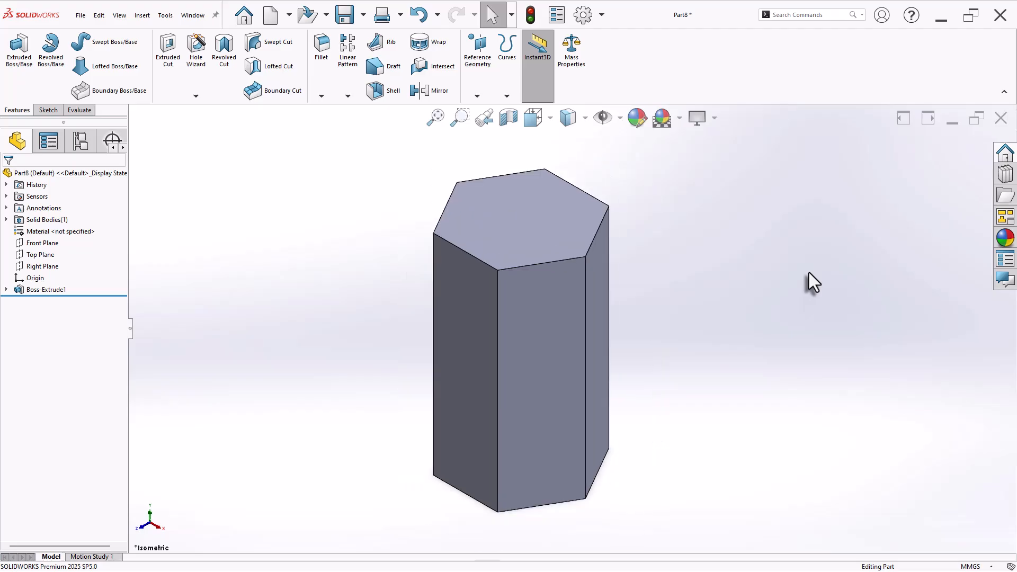
left_click(577, 66)
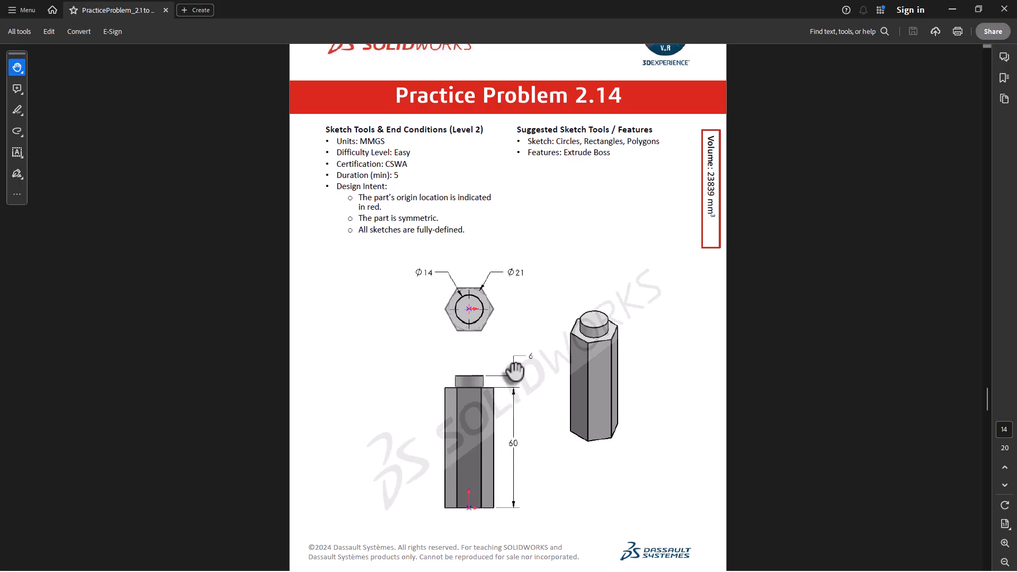
Step: In the new part, sketch a hexagon about 52 mm across its inscribed circle, centred on the origin of the Top Plane
left_click(40, 243)
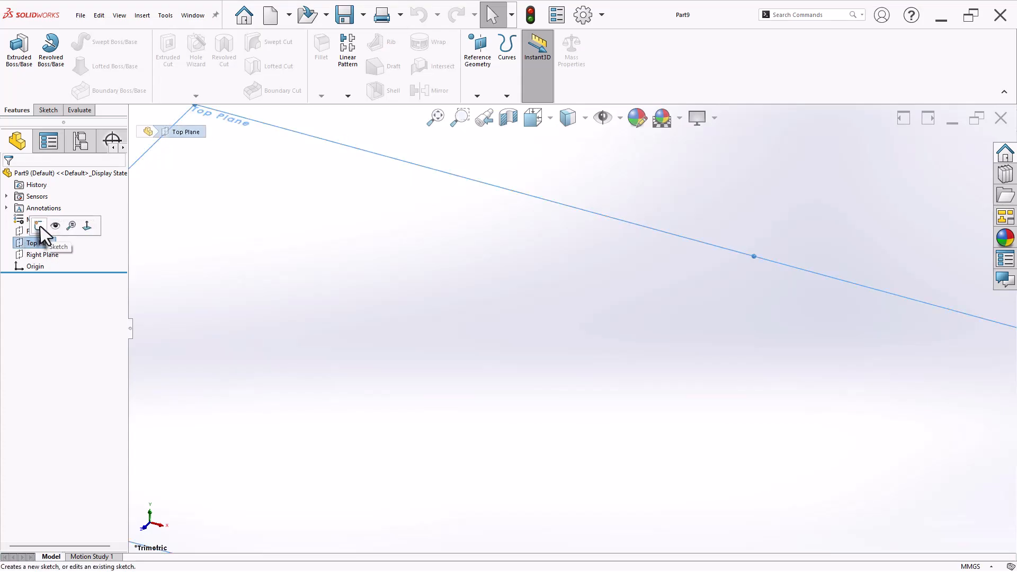
left_click(40, 227)
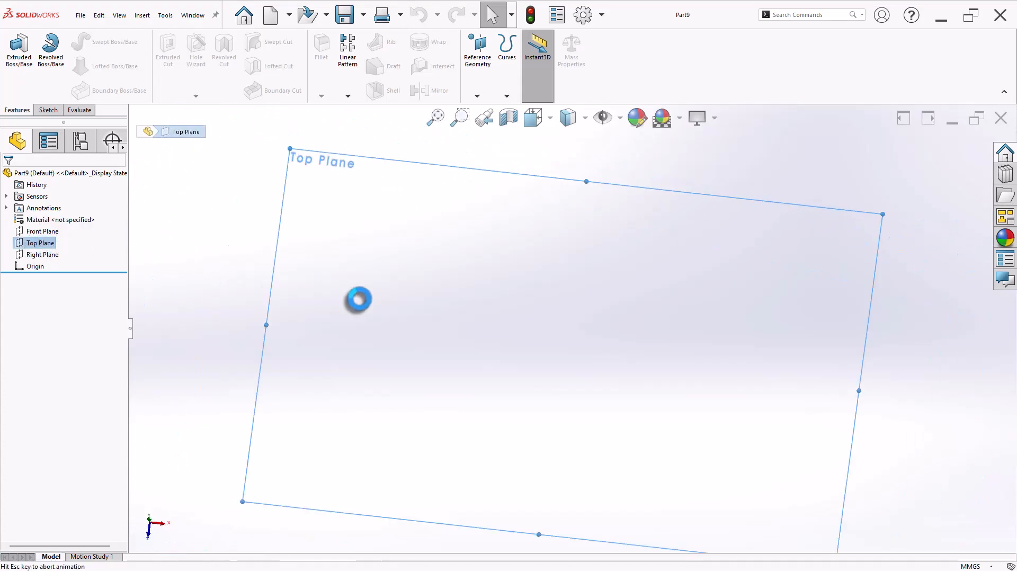
left_click(113, 90)
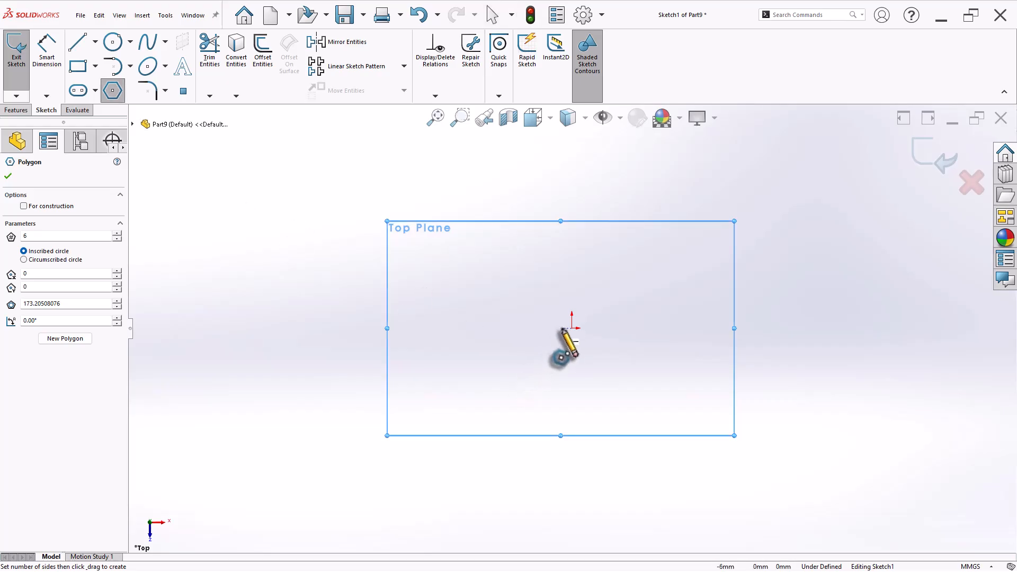
left_click(573, 328)
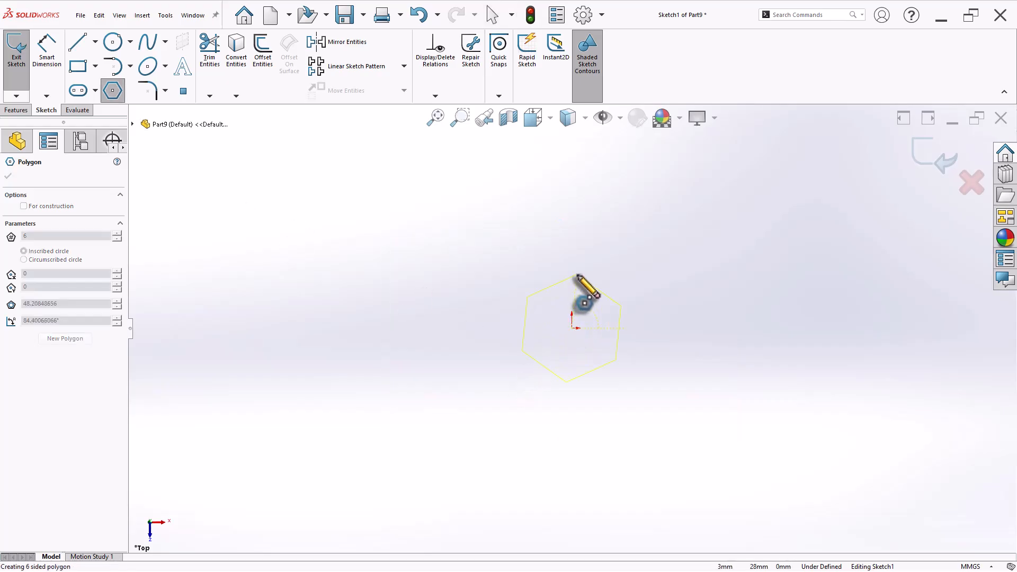
left_click(541, 280)
Step: Set the hexagon's inscribed circle diameter to 21 mm and make the upper edge horizontal
scroll(638, 301, "down", 3)
right_click_drag(669, 356, 676, 237)
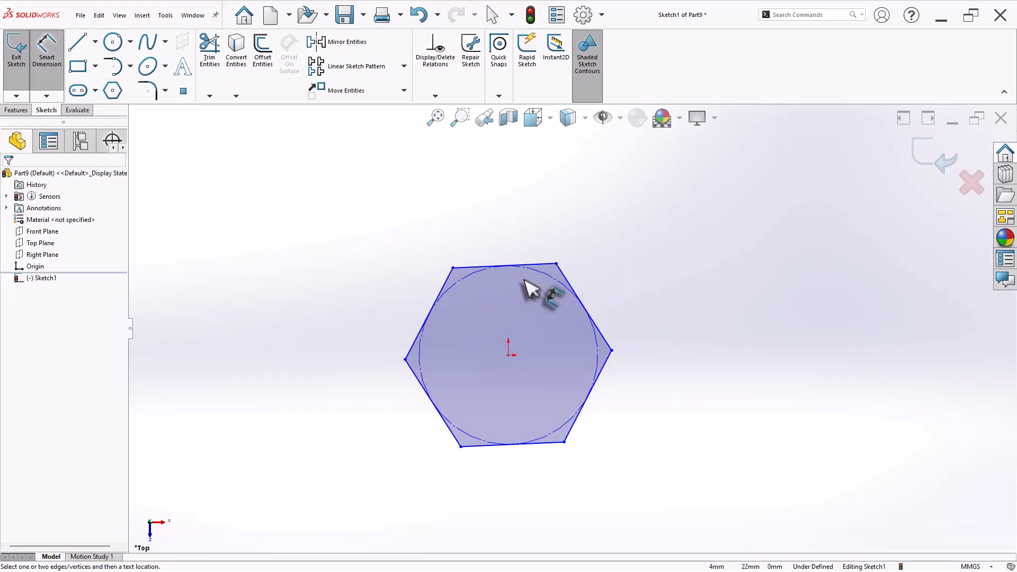
left_click(546, 278)
left_click(592, 245)
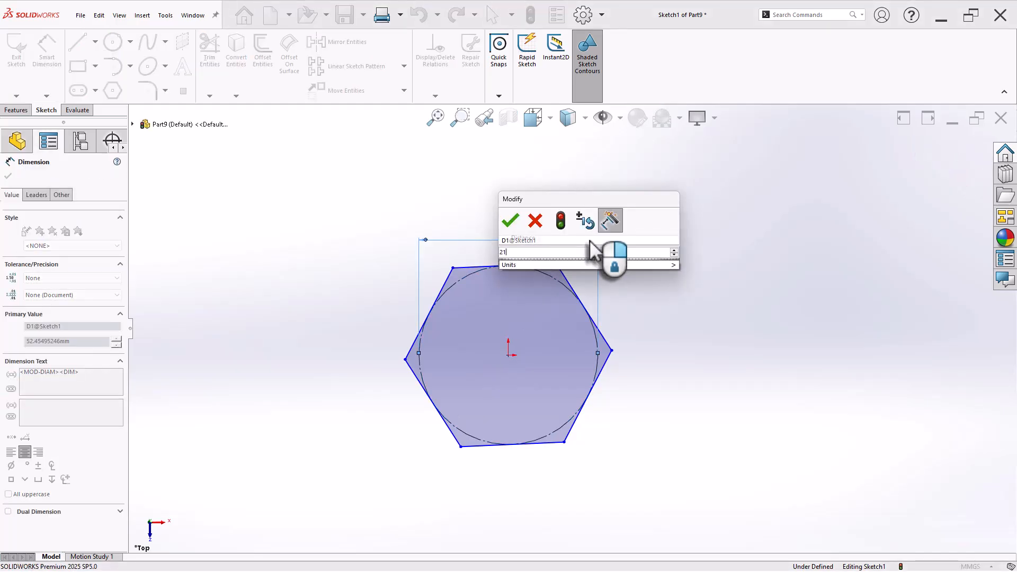
key("Return")
left_click(550, 265)
left_click(581, 219)
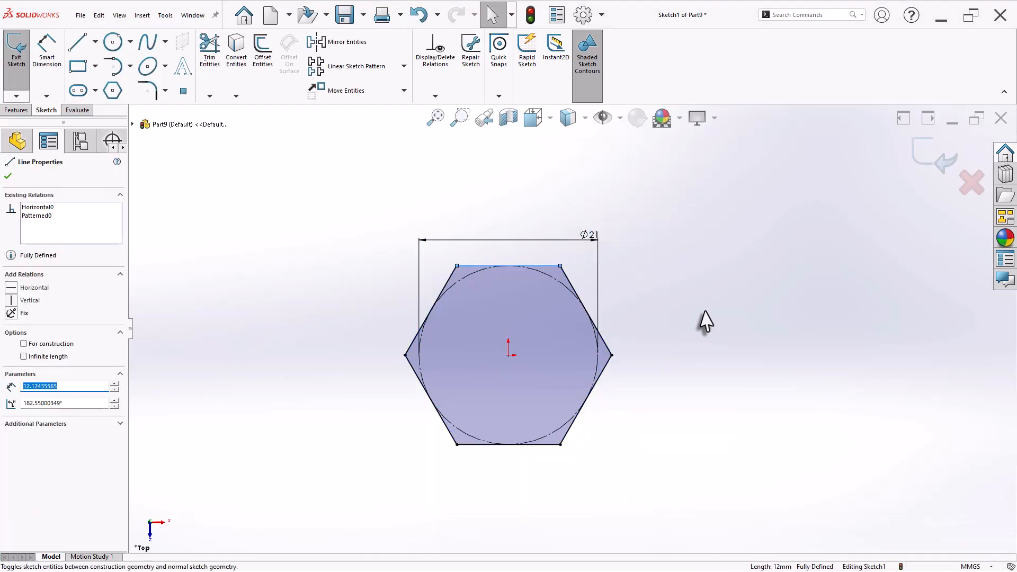
Step: Draw a 14 mm diameter circle centred on the origin inside the hexagon
left_click(112, 41)
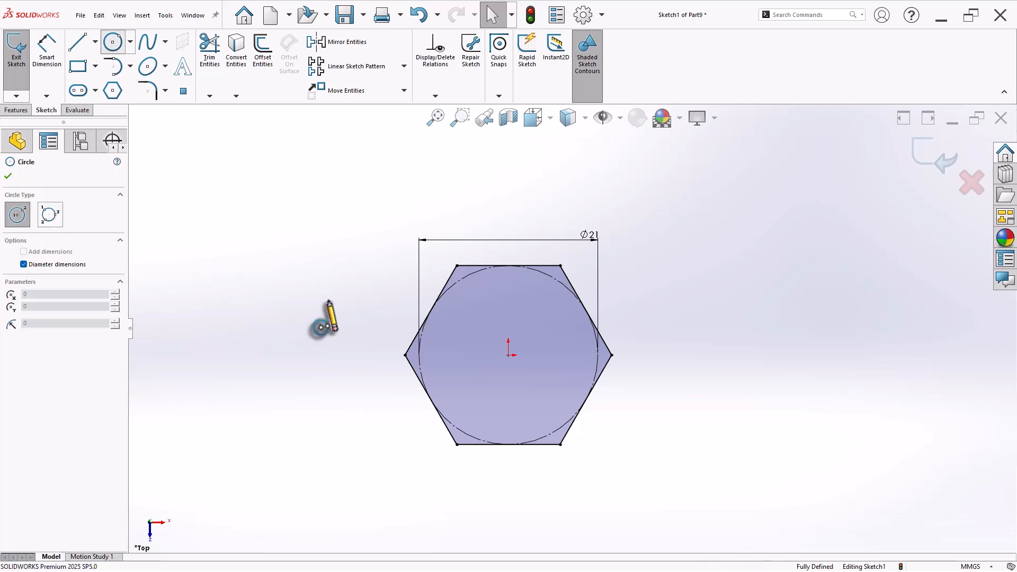
left_click(509, 355)
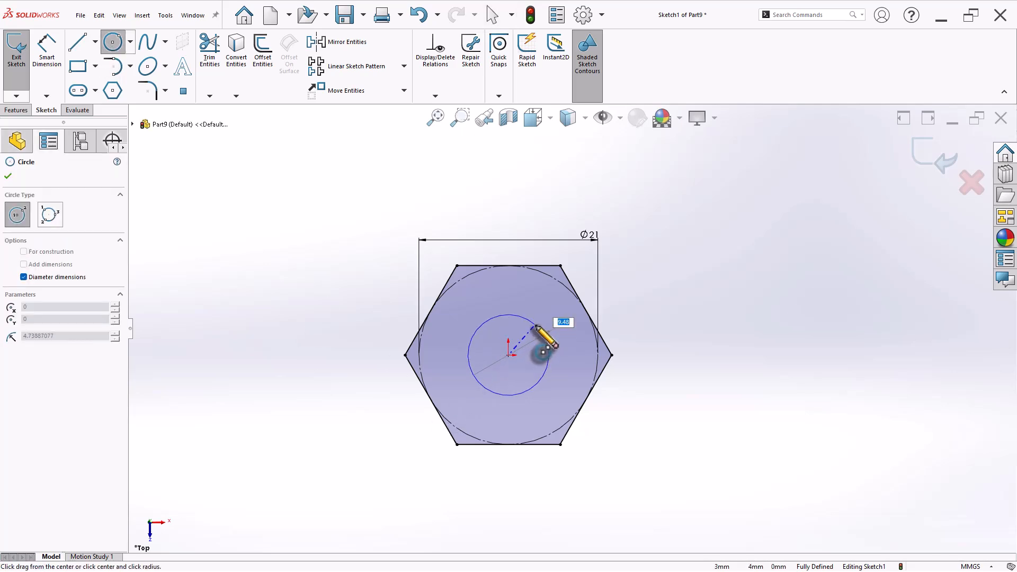
key("Return")
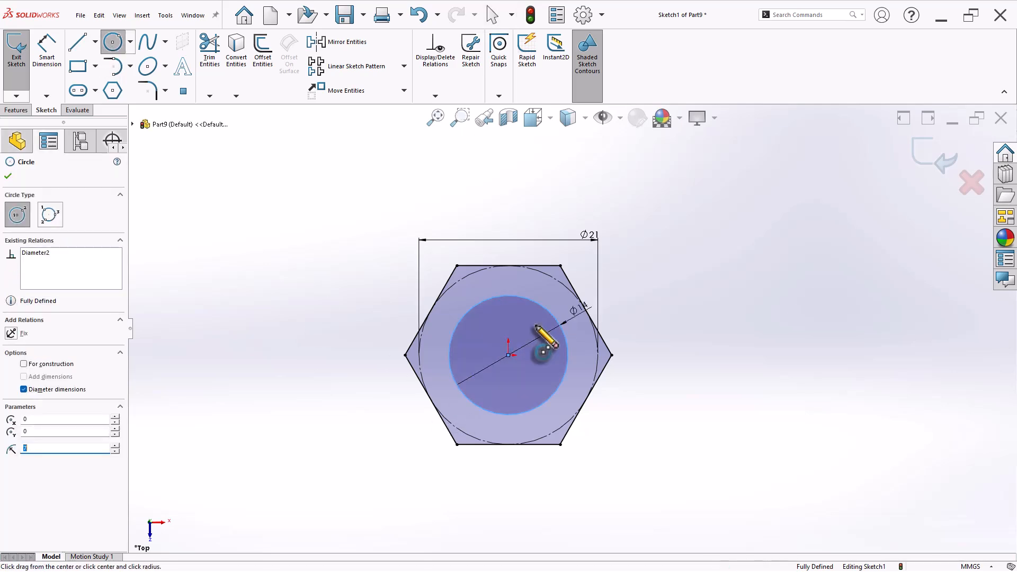
Step: Extrude the full hexagon contour, including the circle area, as a blind boss 60 mm deep
left_click(22, 110)
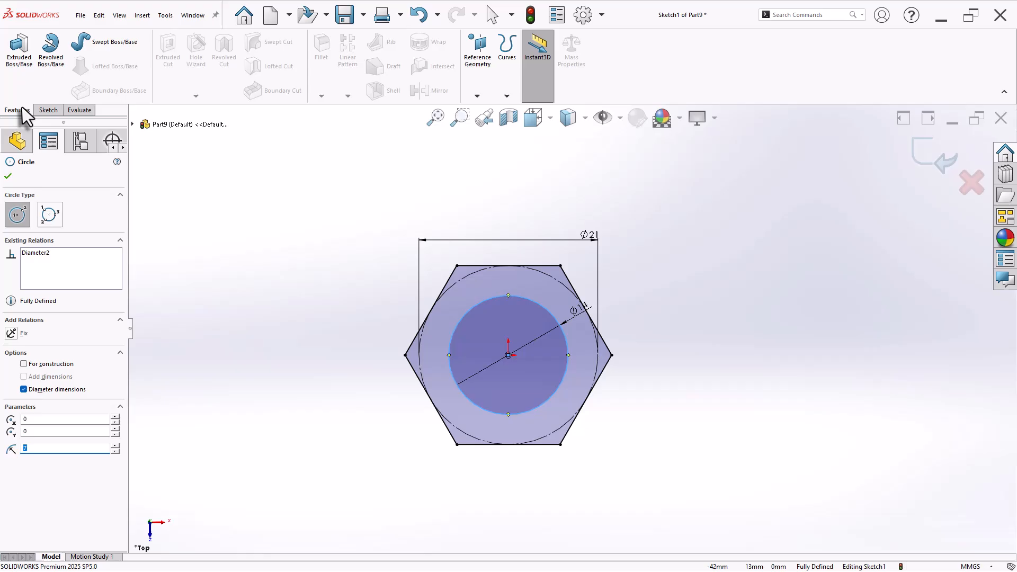
left_click(19, 74)
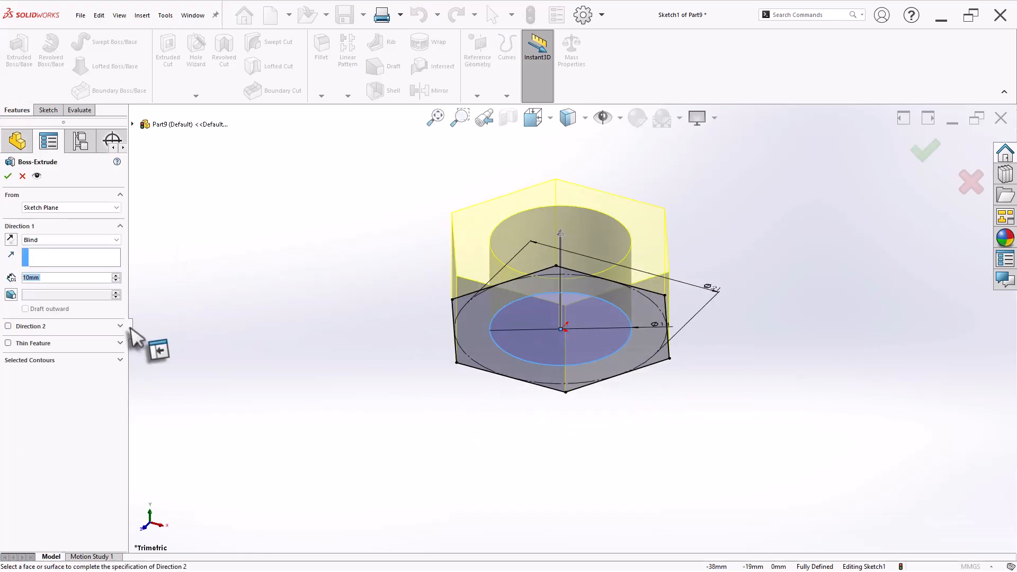
left_click(115, 362)
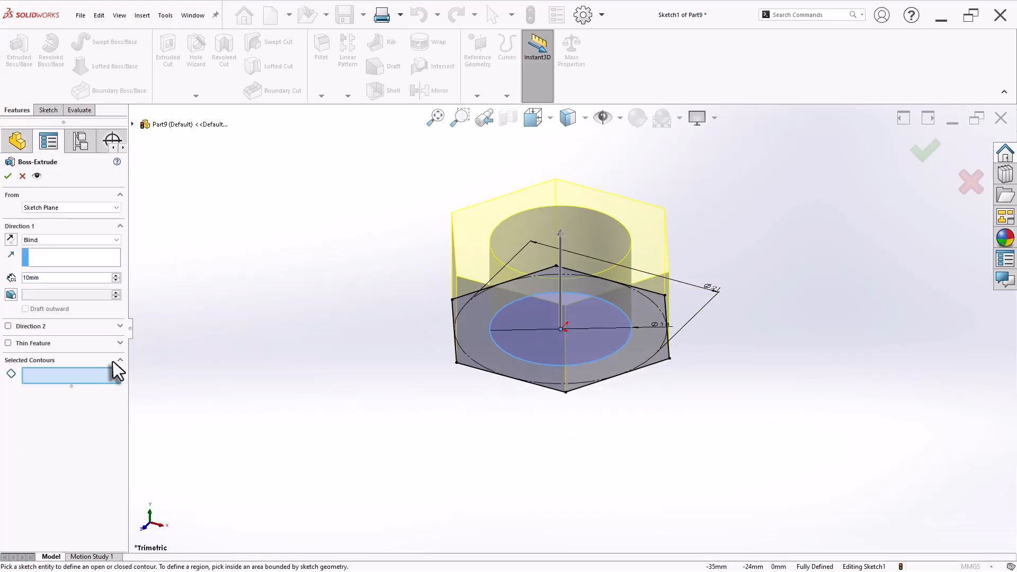
left_click(466, 370)
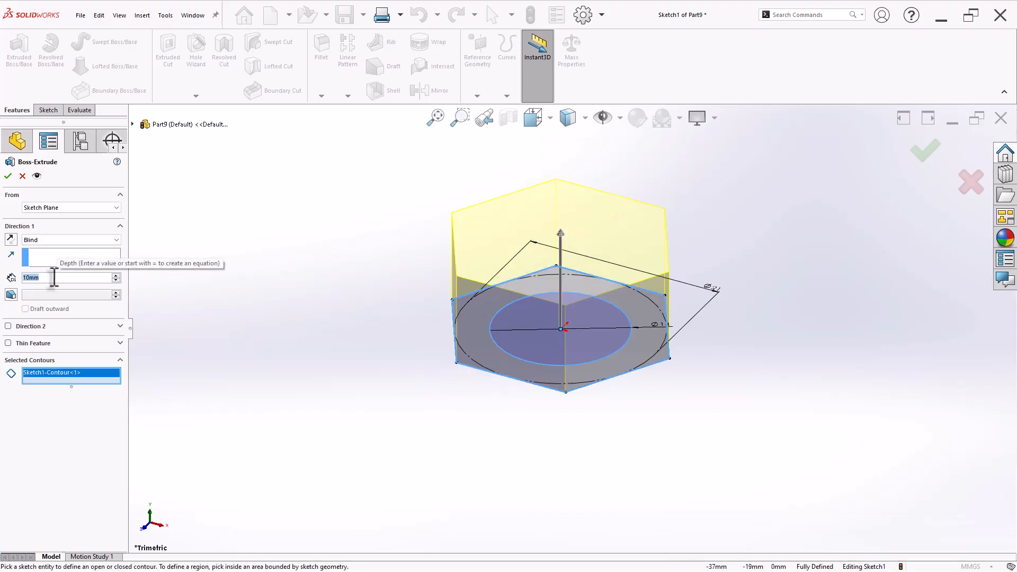
type("100")
key("Return")
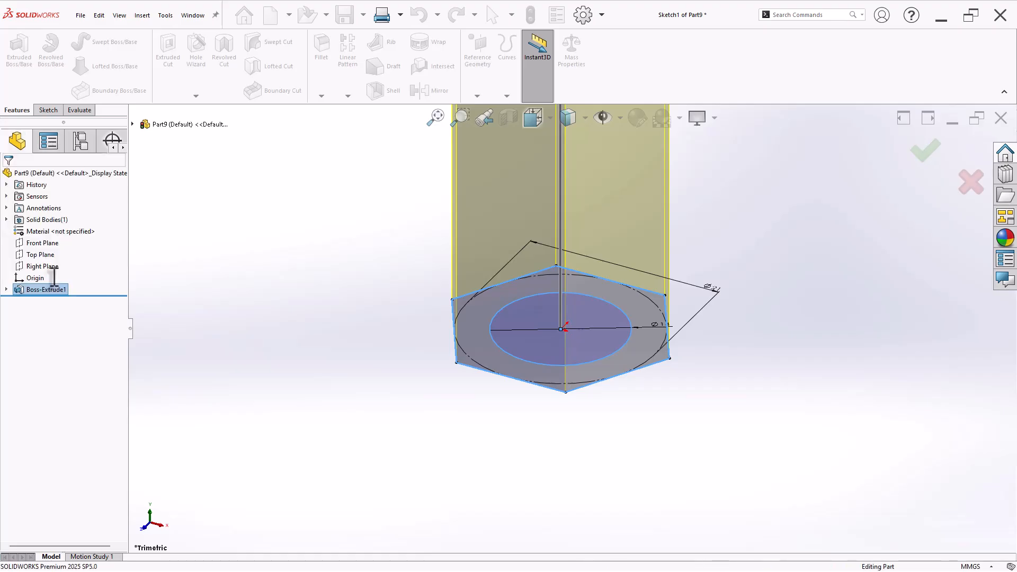
key("f")
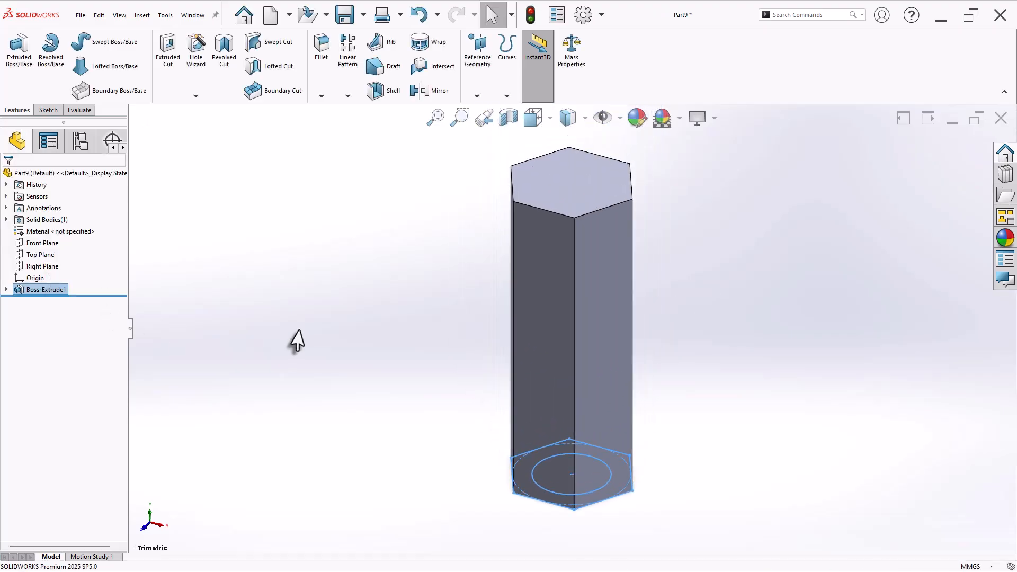
left_click(297, 332)
scroll(812, 356, "up", 1)
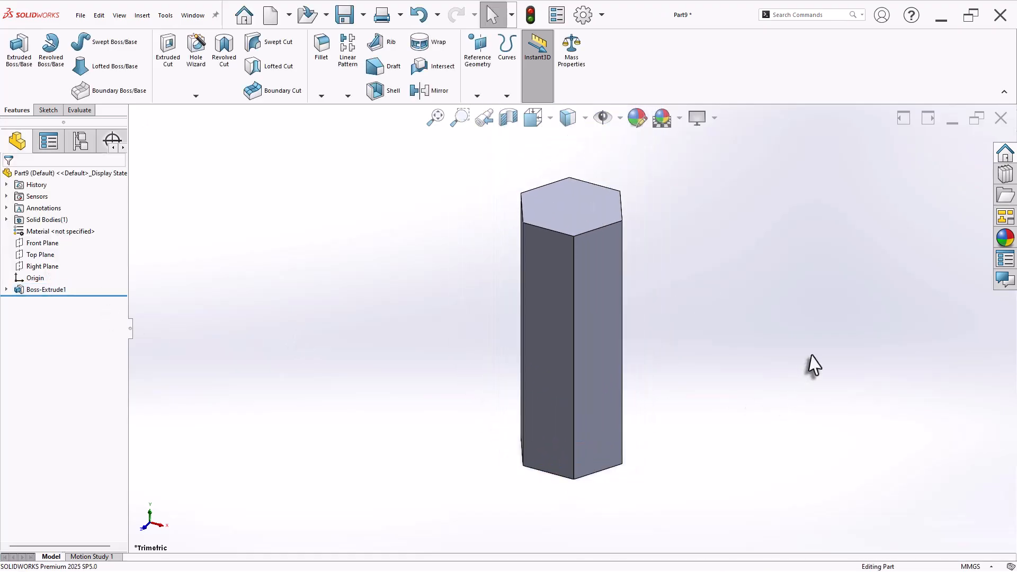
Step: Start a boss extrusion from the hexagon bar's existing sketch, using only the 14 mm circle as the selected contour
left_click(6, 289)
left_click(40, 300)
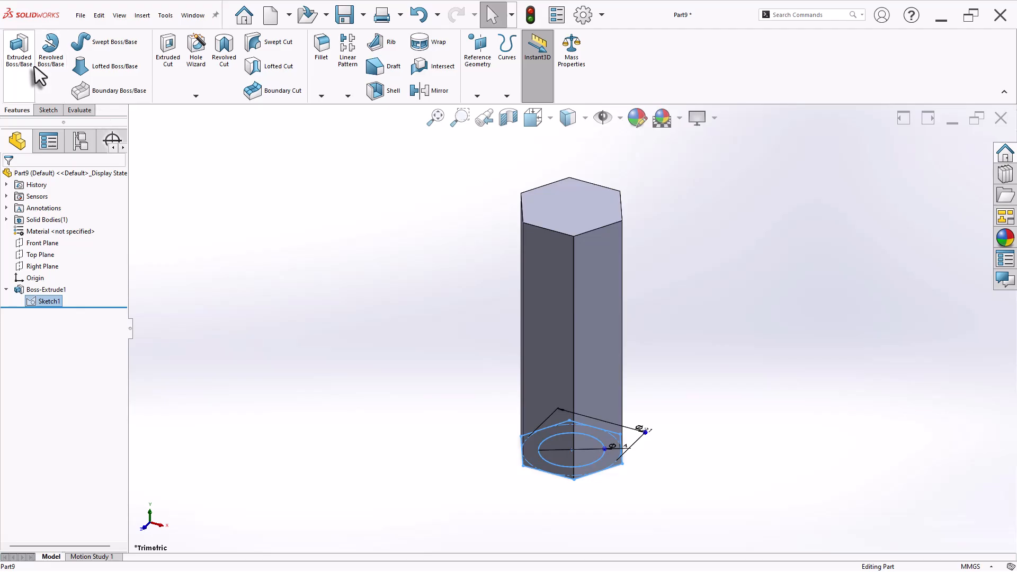
left_click(24, 56)
left_click(121, 373)
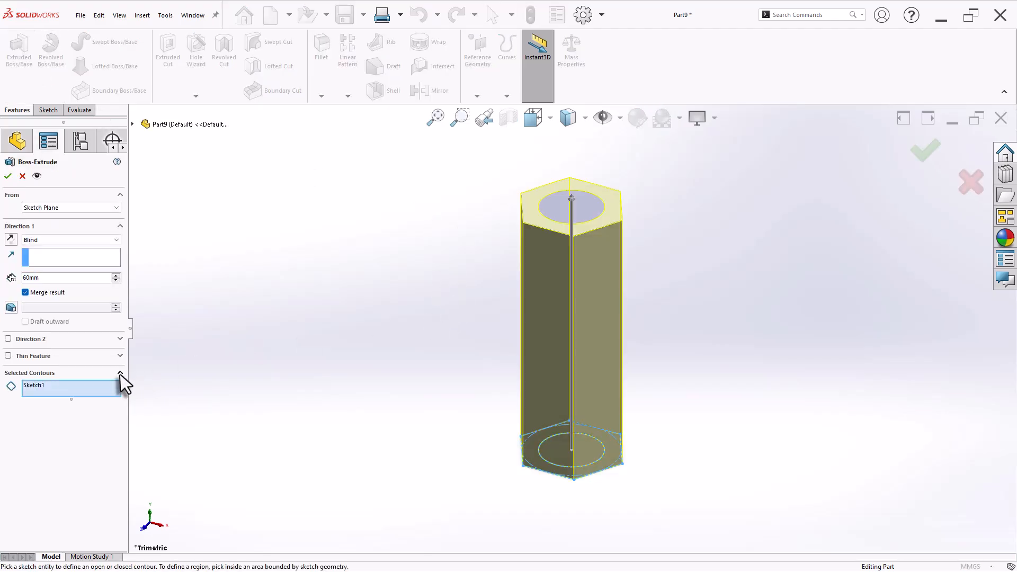
right_click(84, 390)
left_click(98, 395)
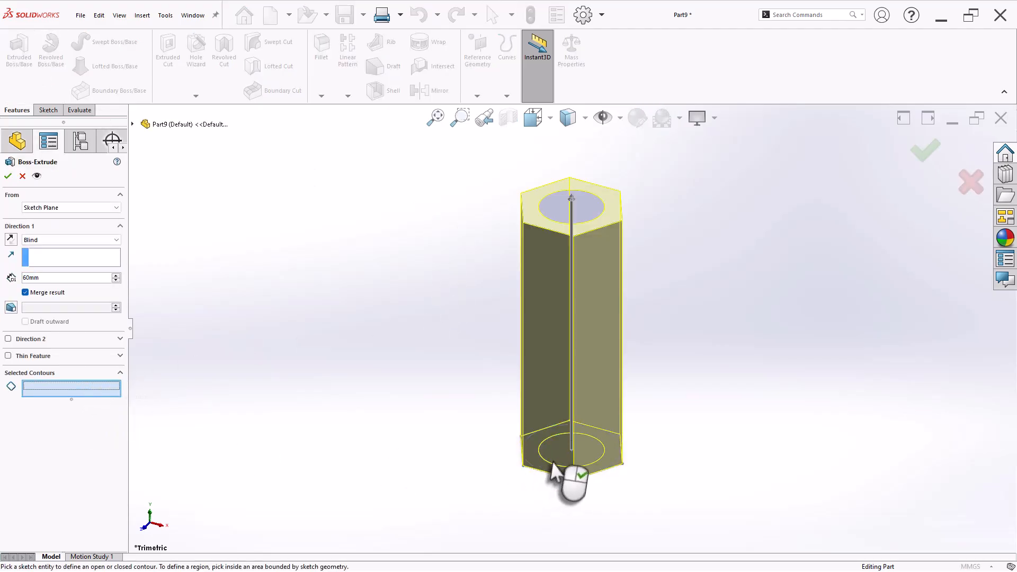
left_click(554, 467)
Step: Extrude the circle from the hexagonal bar's top face as a blind boss 6 mm deep and show the part in isometric view
left_click(45, 208)
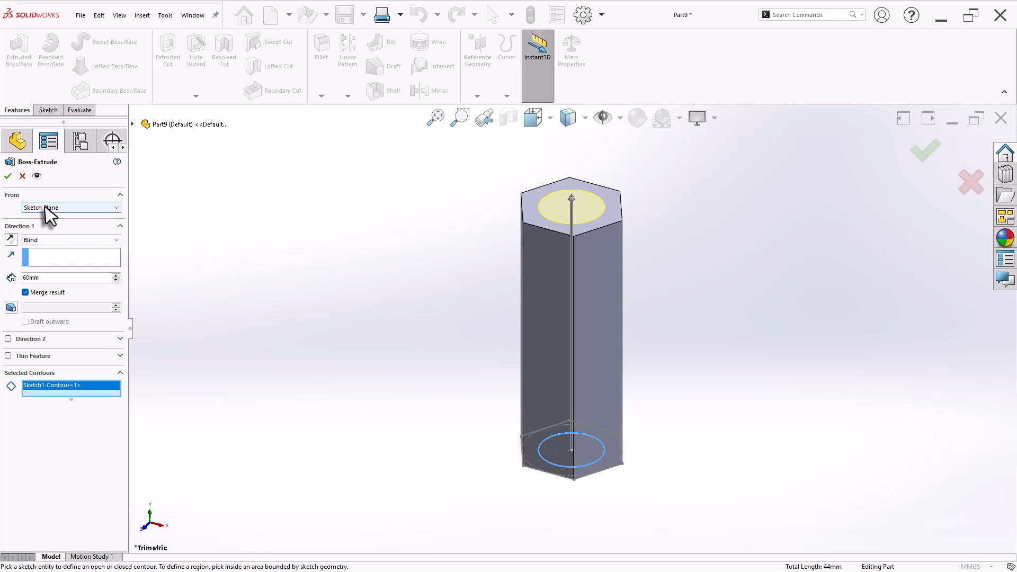
left_click(47, 226)
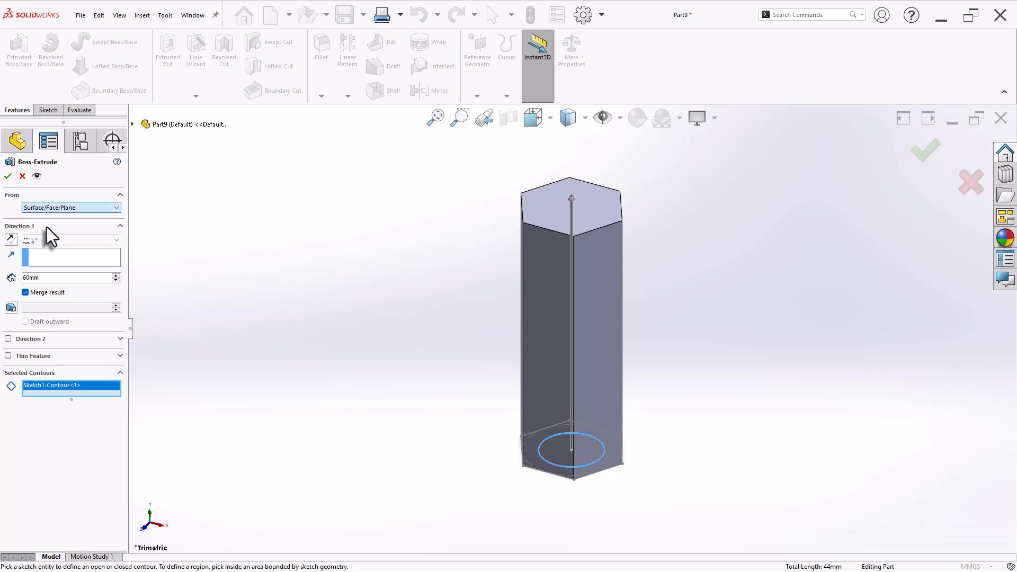
left_click(532, 215)
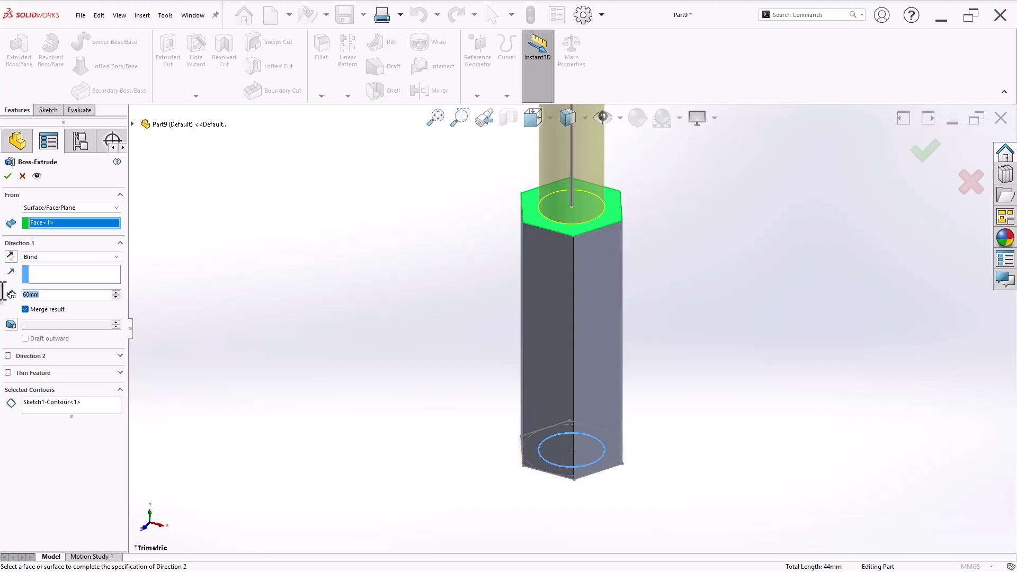
type("6")
key("Return")
key("Return")
left_click(386, 257)
key("ctrl+7")
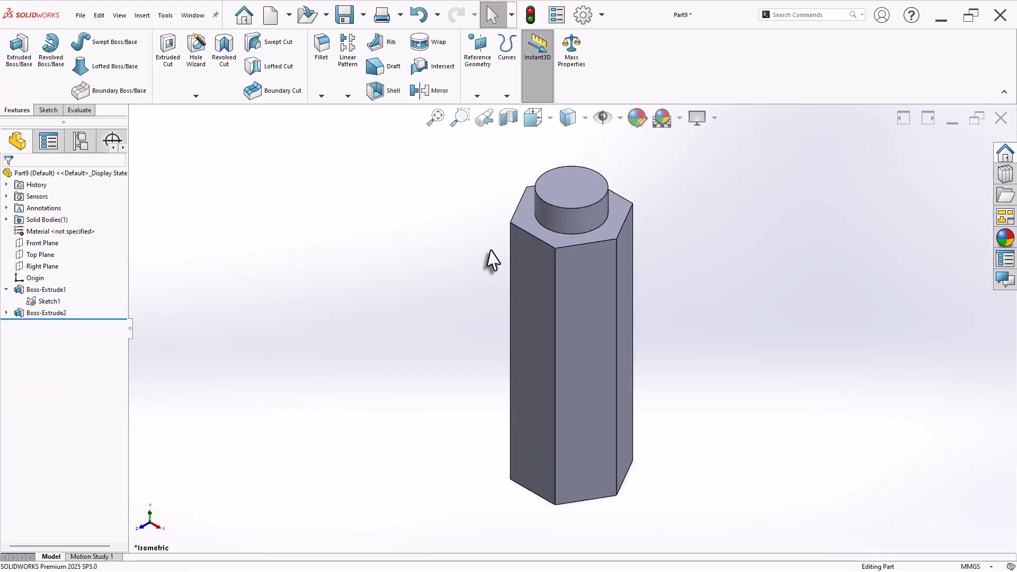
Step: Check the part's volume in its mass properties and view the Practice Problem 2.15 drawing
left_click(571, 51)
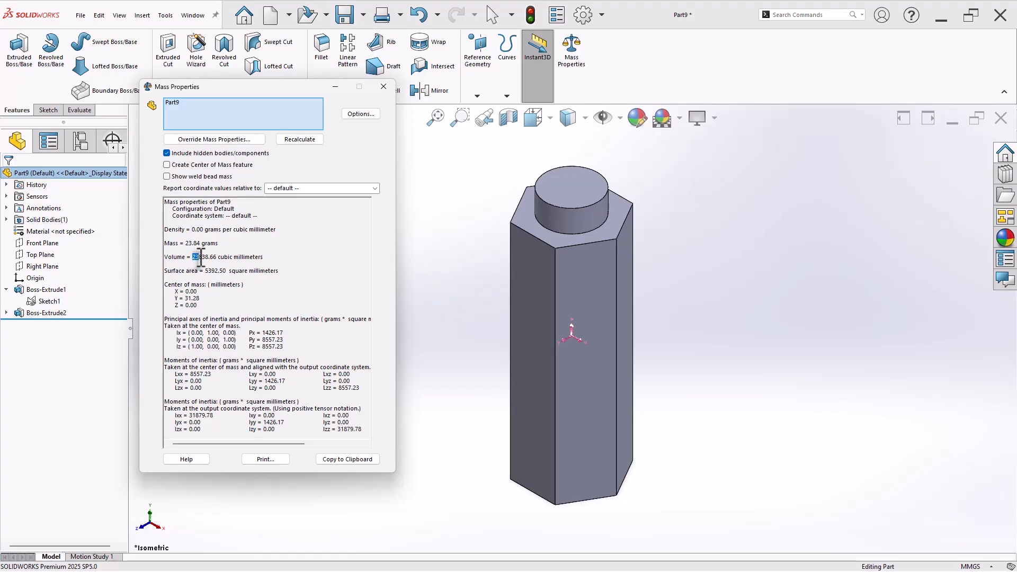
left_click_drag(201, 257, 211, 258)
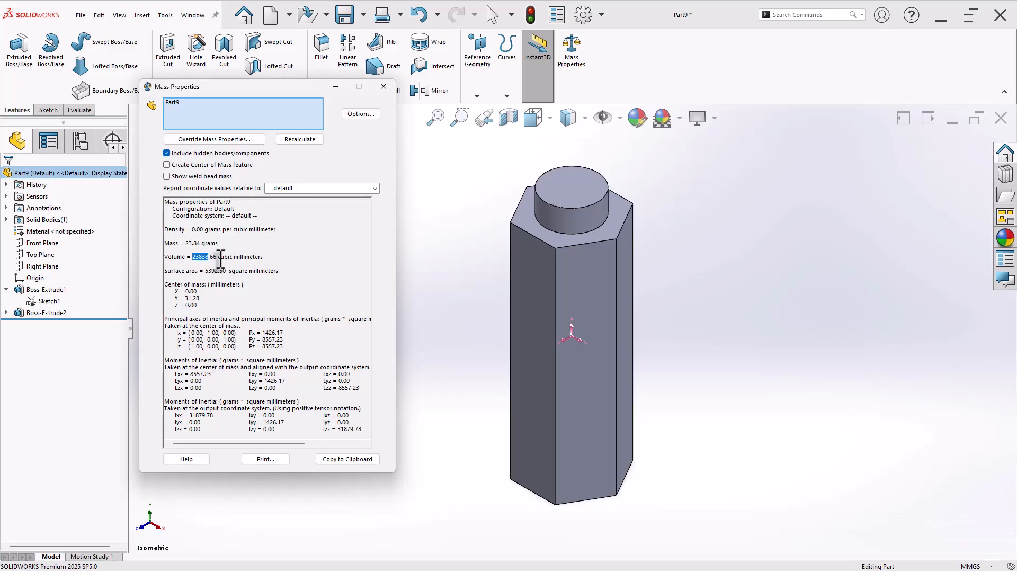
left_click(384, 87)
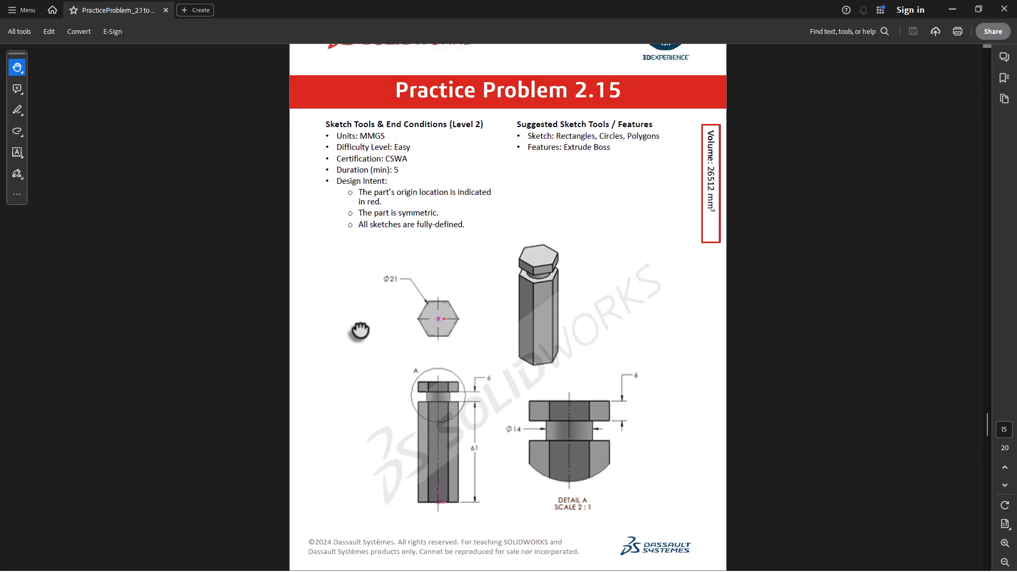
scroll(360, 331, "down", 1)
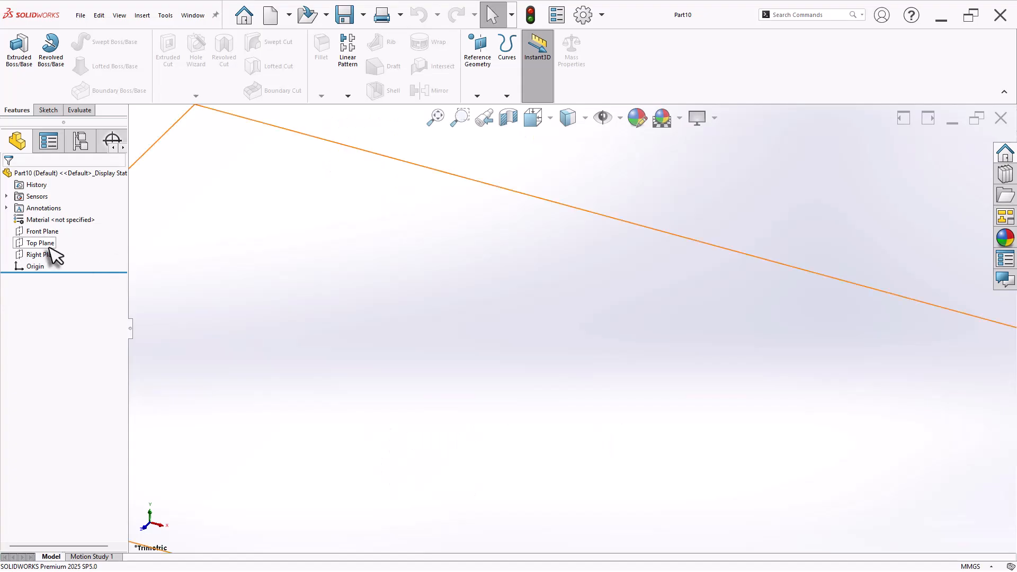
Step: In the new part, sketch a hexagon about 43 mm across its inscribed circle, centred on the origin of the Top Plane
left_click(41, 243)
left_click(72, 229)
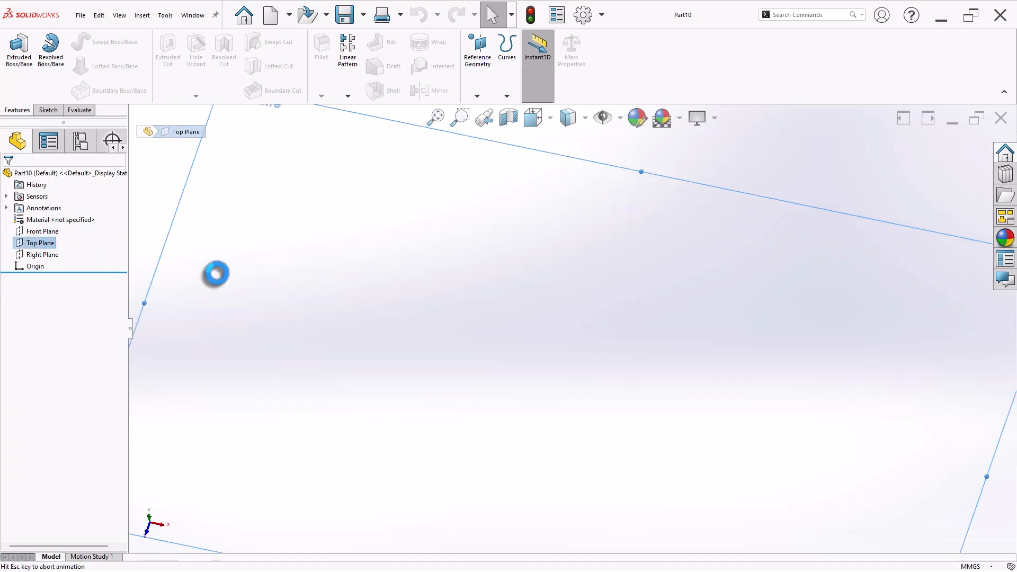
scroll(799, 329, "down", 2)
left_click(112, 90)
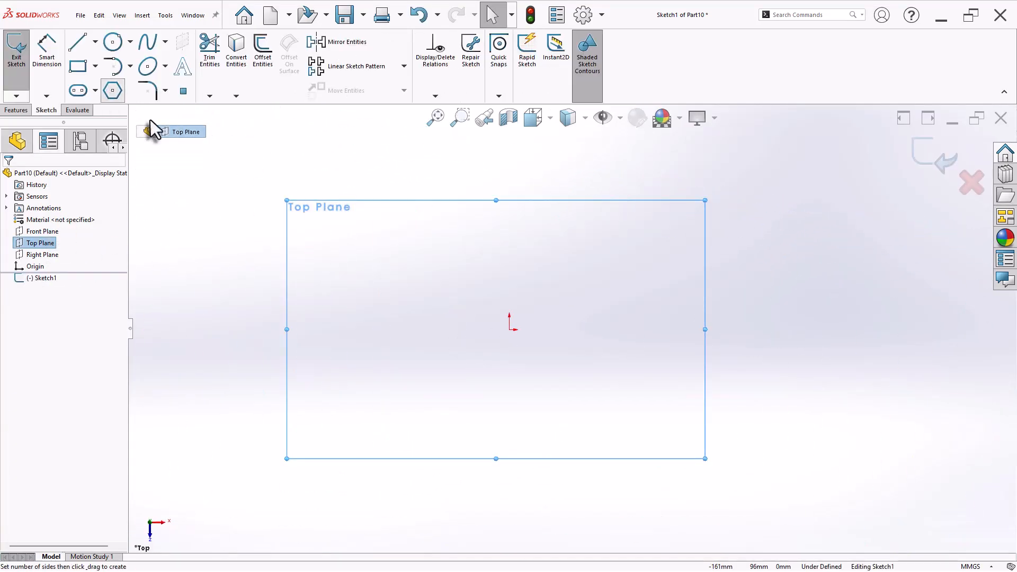
left_click(509, 330)
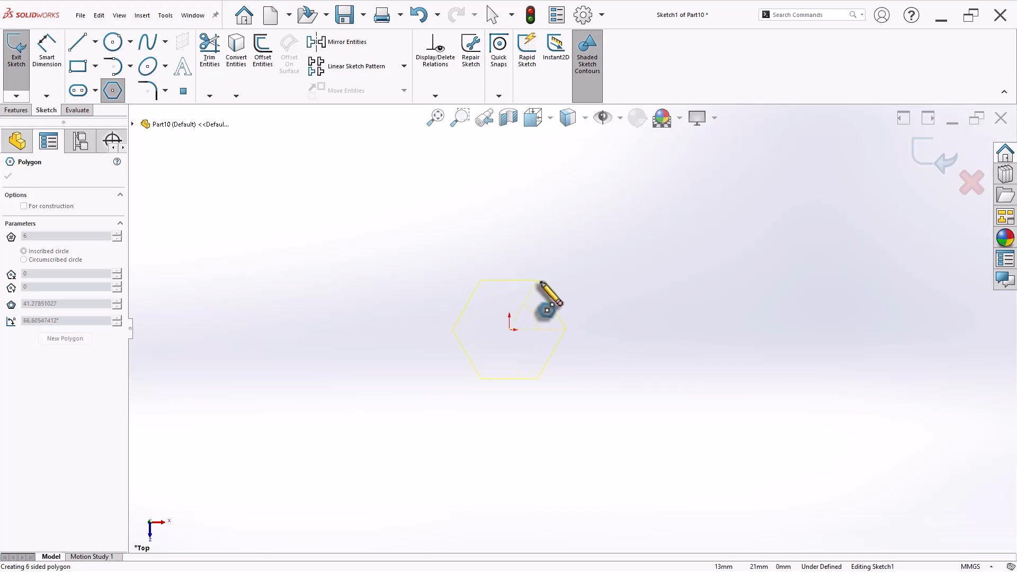
left_click(545, 284)
right_click(584, 275)
left_click(589, 334)
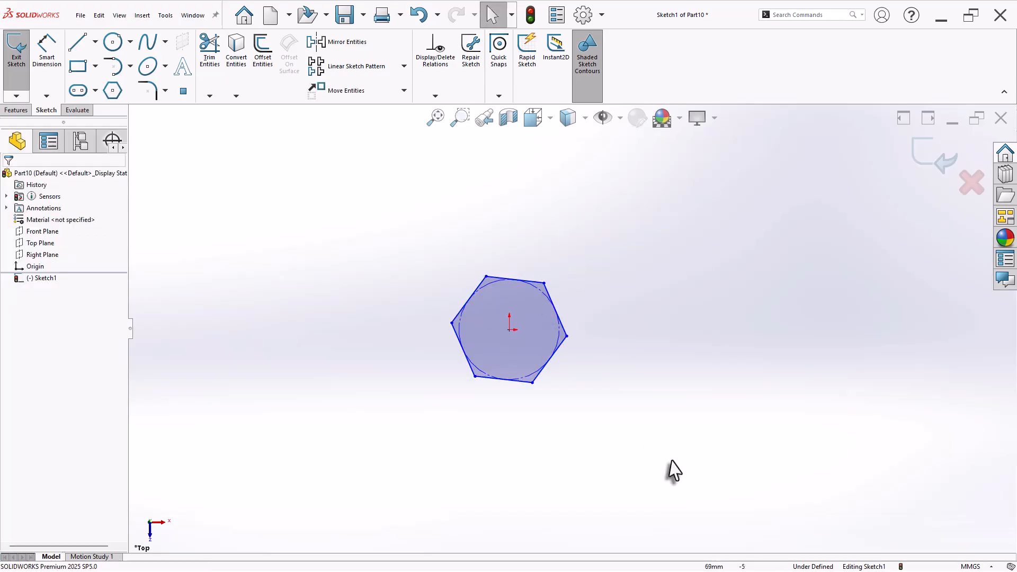
Step: Set the hexagon's inscribed circle diameter to 21 mm and make its upper edge horizontal
left_click(490, 288)
left_click(443, 251)
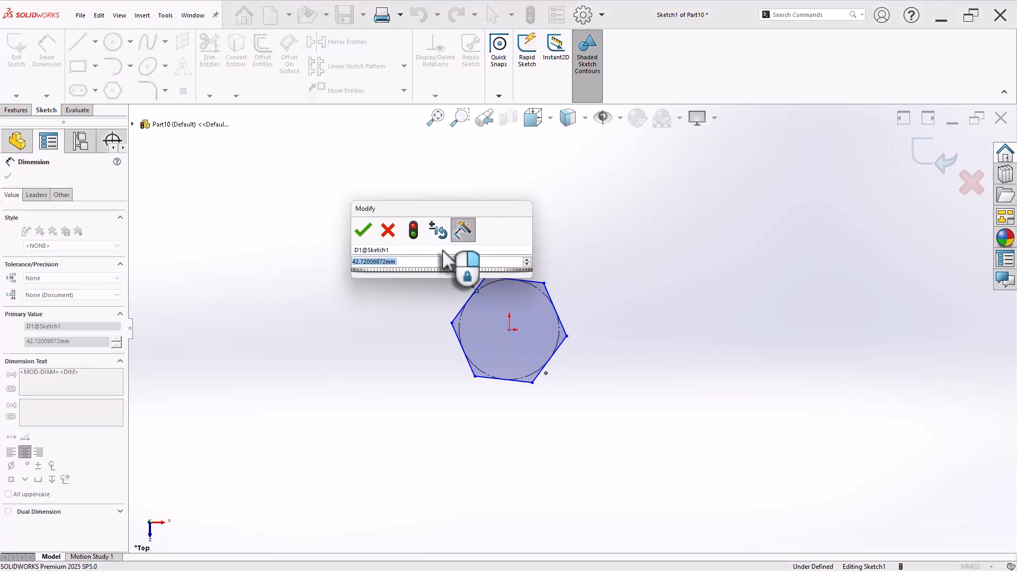
type("21")
key("Return")
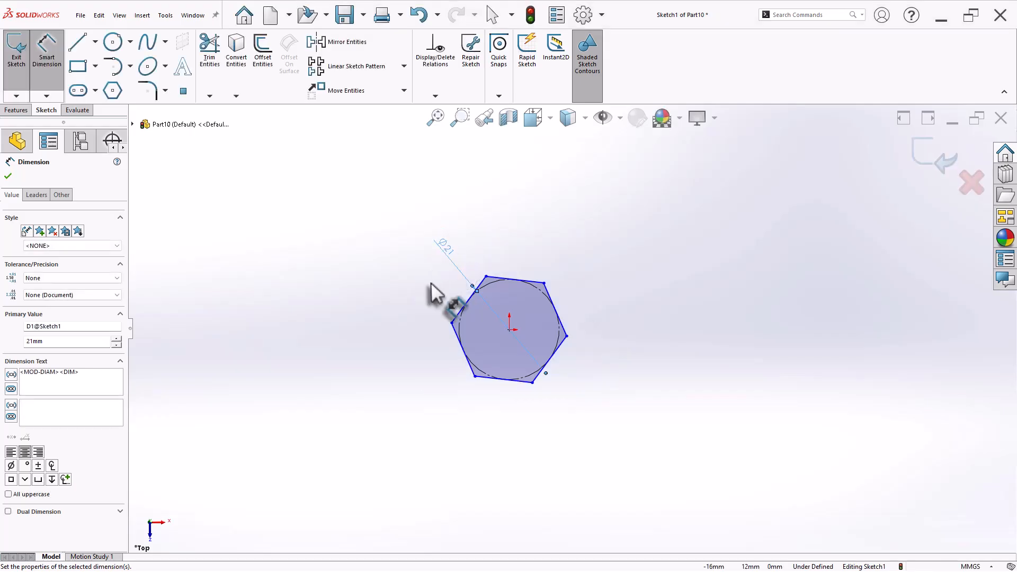
right_click(420, 310)
left_click(439, 337)
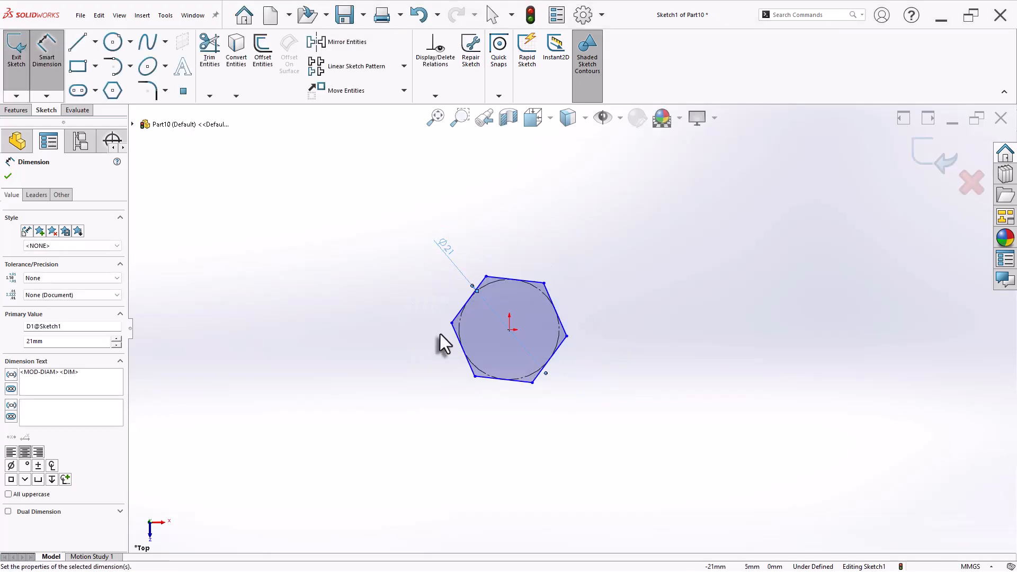
left_click(514, 278)
left_click(533, 231)
left_click(636, 322)
scroll(621, 292, "down", 2)
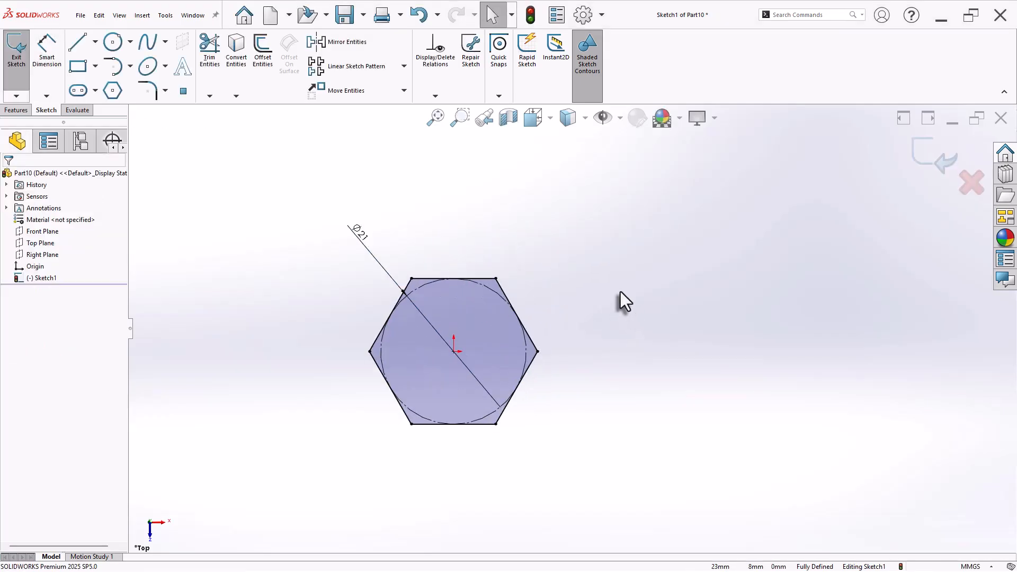
Step: Draw a 14 mm diameter circle centred on the origin inside the hexagon
left_click(113, 42)
left_click(455, 351)
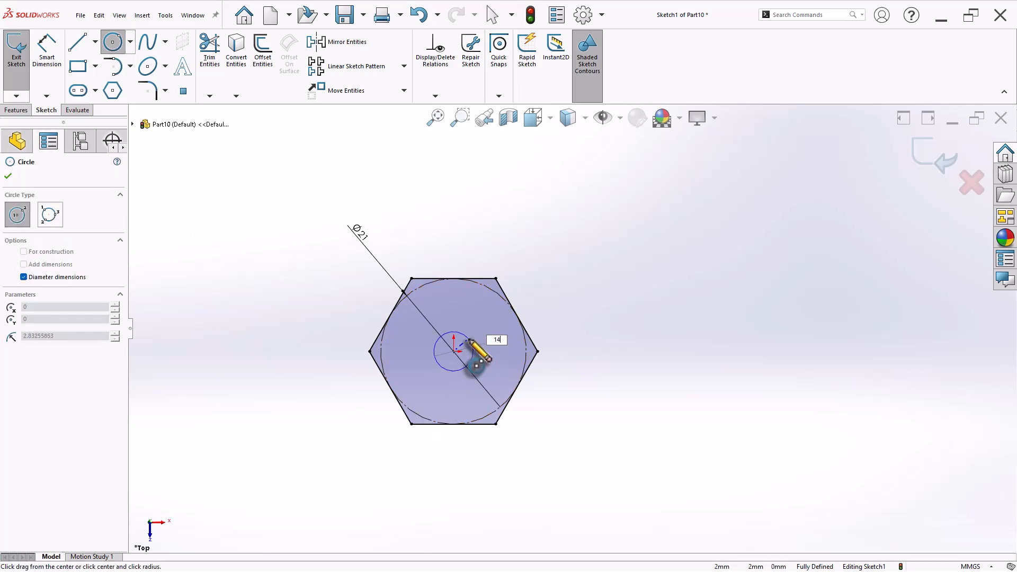
type("14")
key("Return")
Step: Extrude the full hexagon contour, including the circle area, as a blind boss 61 mm deep
left_click(15, 110)
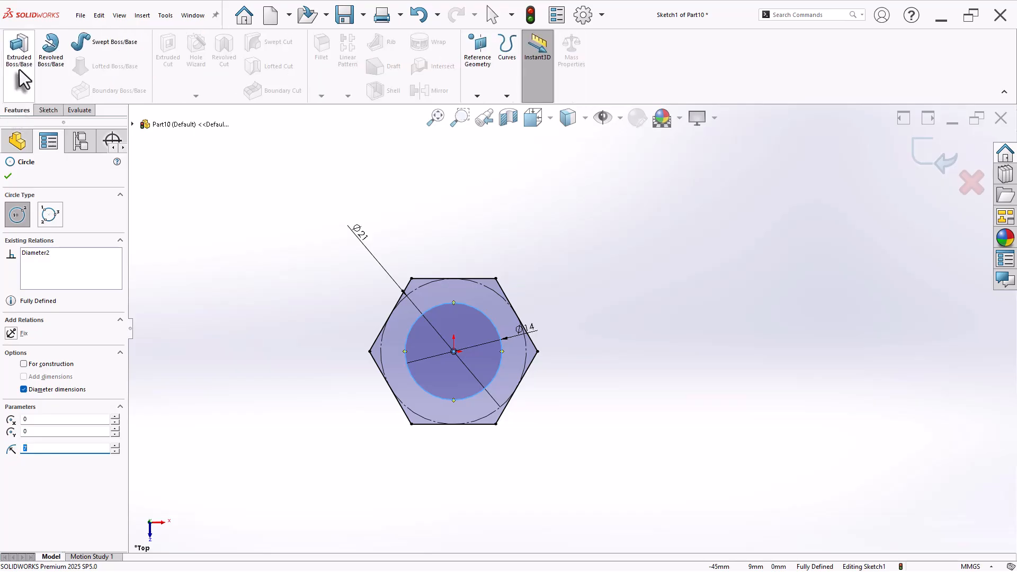
left_click(20, 60)
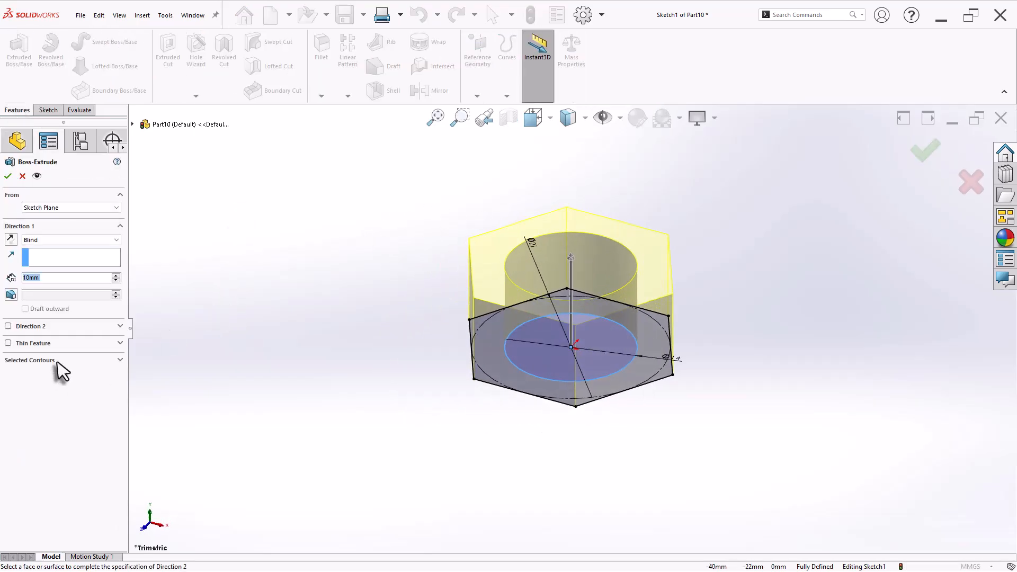
left_click(58, 362)
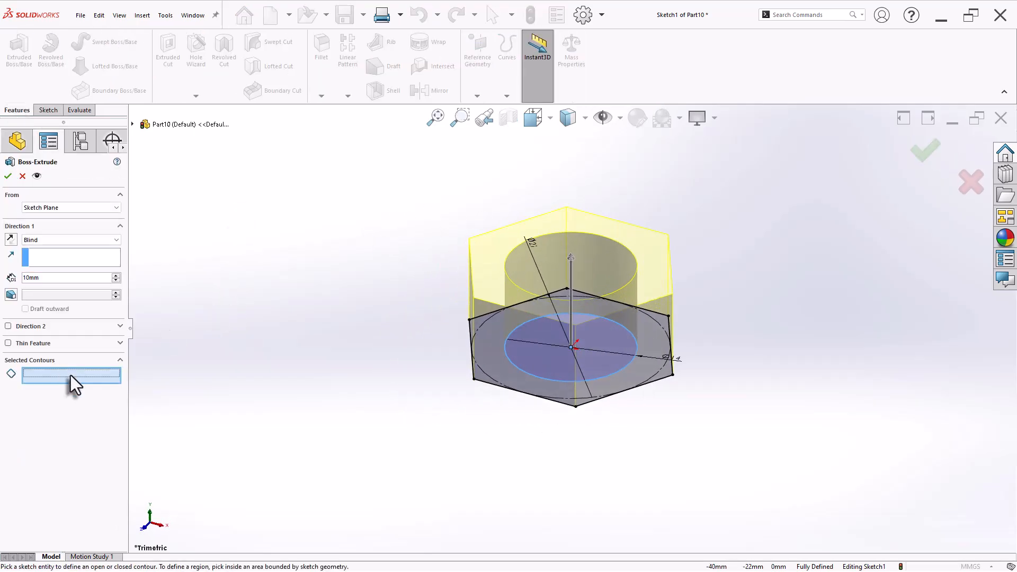
left_click(496, 389)
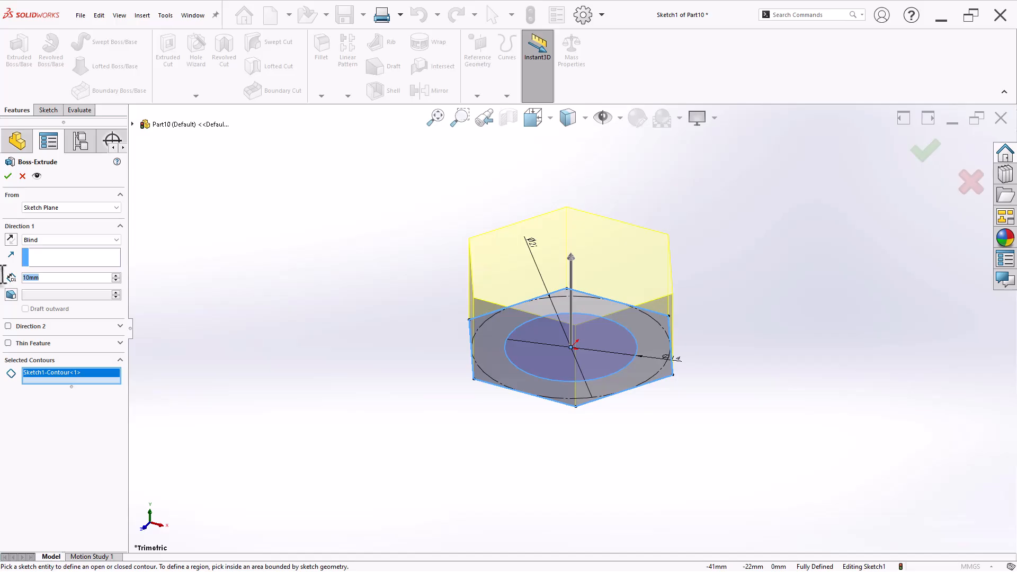
type("100")
key("Return")
key("Return")
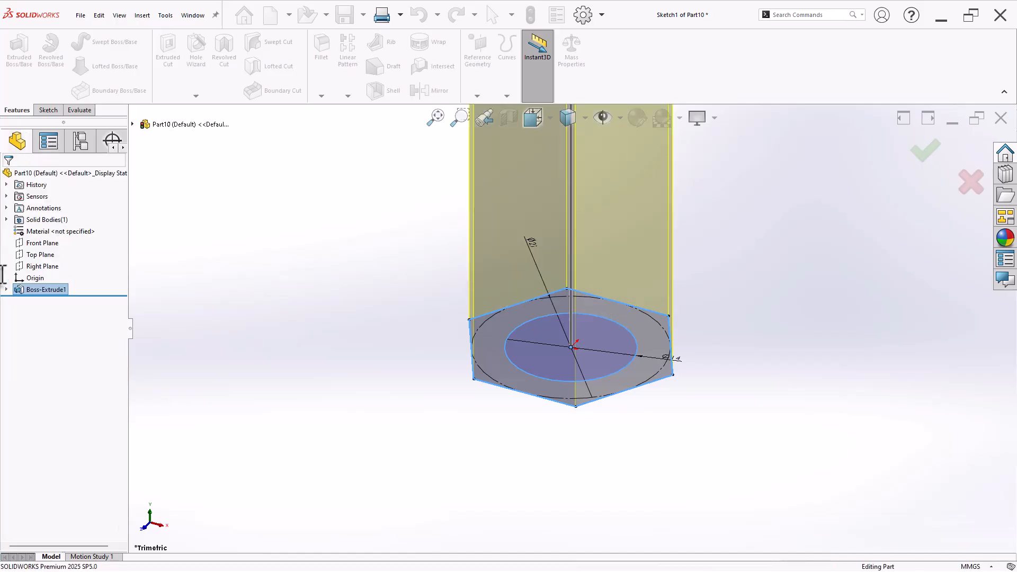
key("f")
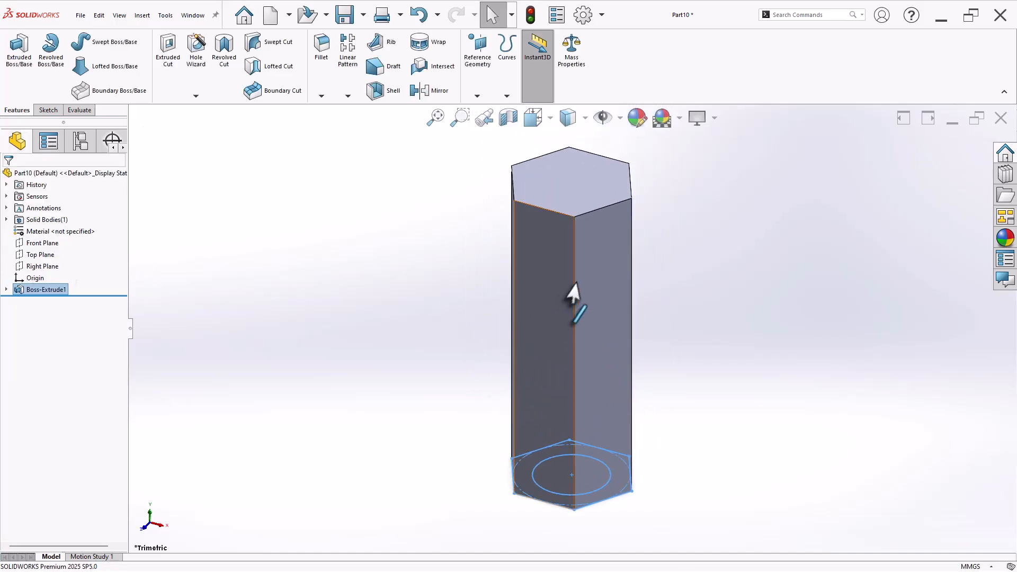
left_click(679, 319)
Step: Start a second boss extrusion reusing the base sketch, with only the 14 mm circle as the selected contour
left_click(5, 289)
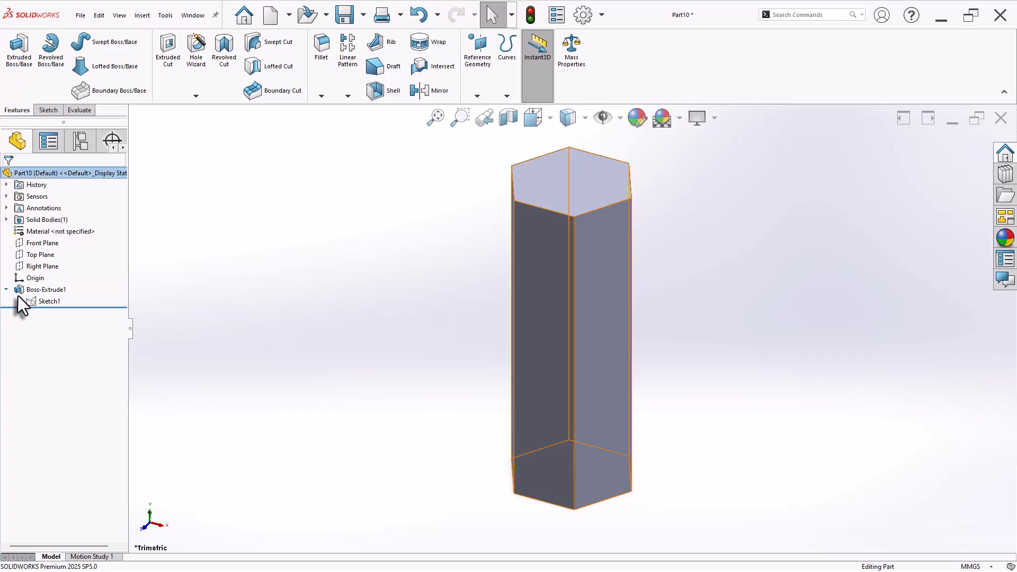
left_click(48, 301)
scroll(768, 331, "down", 2)
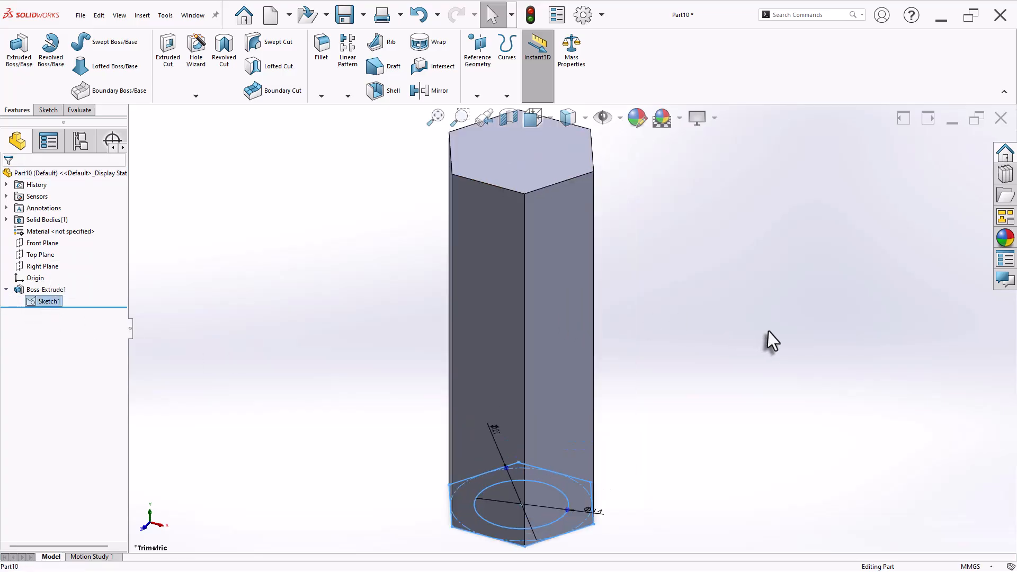
scroll(708, 305, "up", 3)
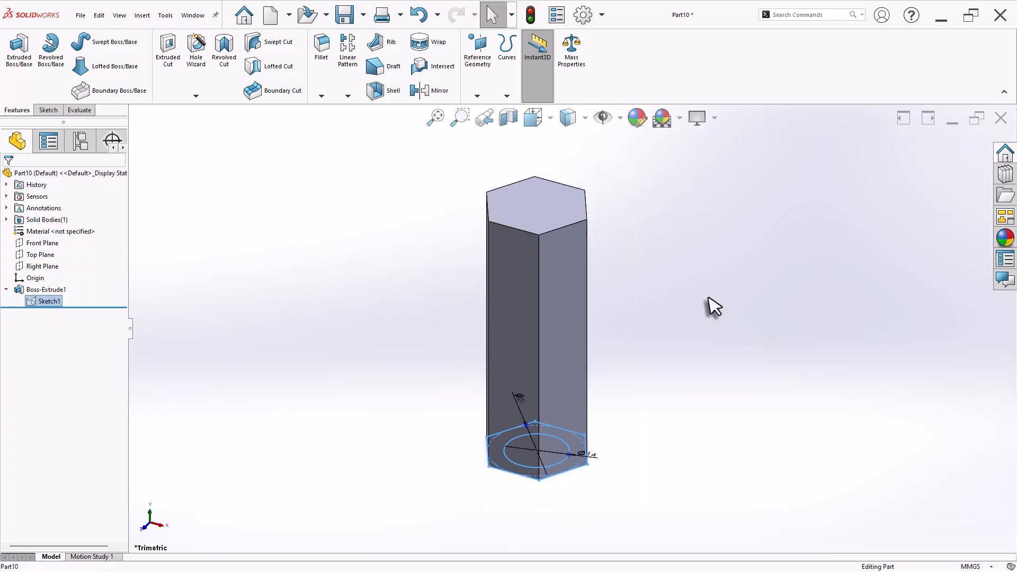
left_click(21, 56)
left_click(116, 372)
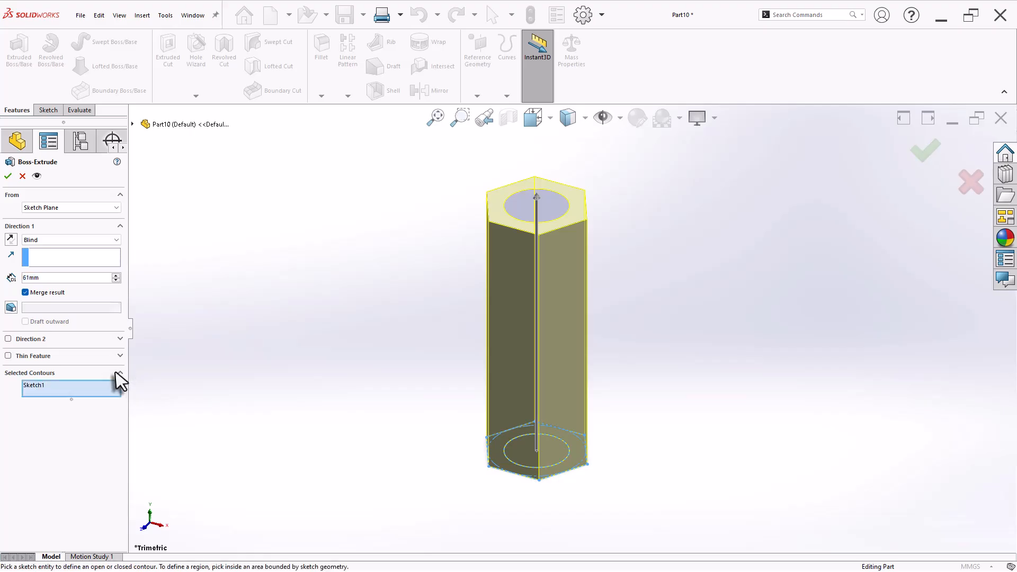
right_click(98, 392)
left_click(128, 400)
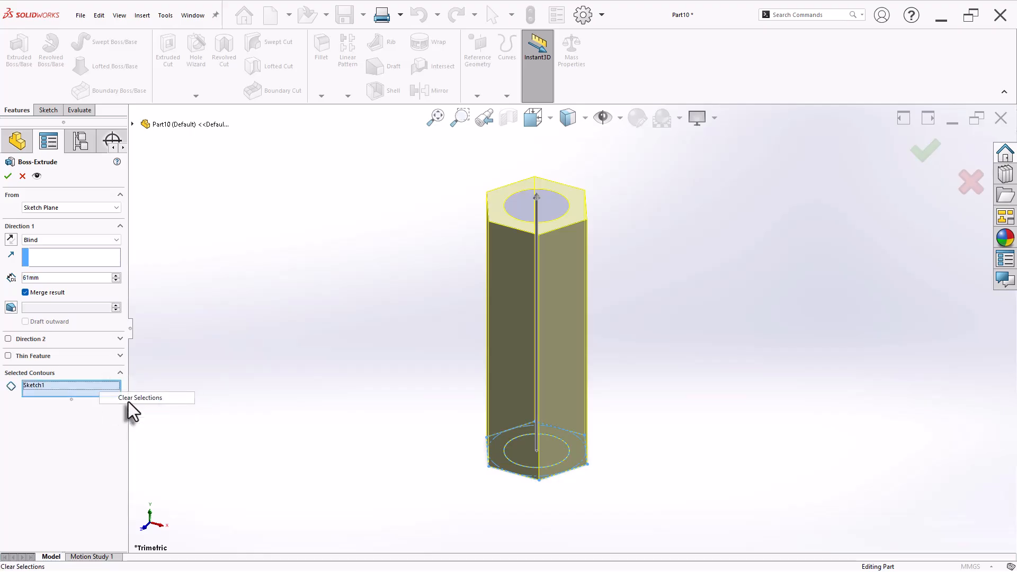
left_click(519, 465)
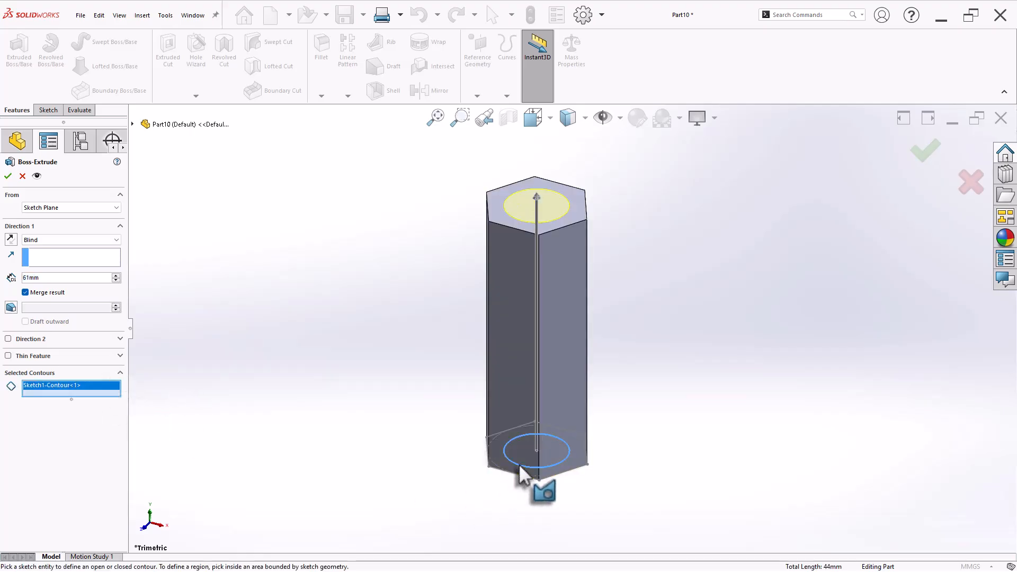
Step: Extrude the circle as a 6 mm blind boss starting from the hexagonal bar's upper end face
left_click(57, 210)
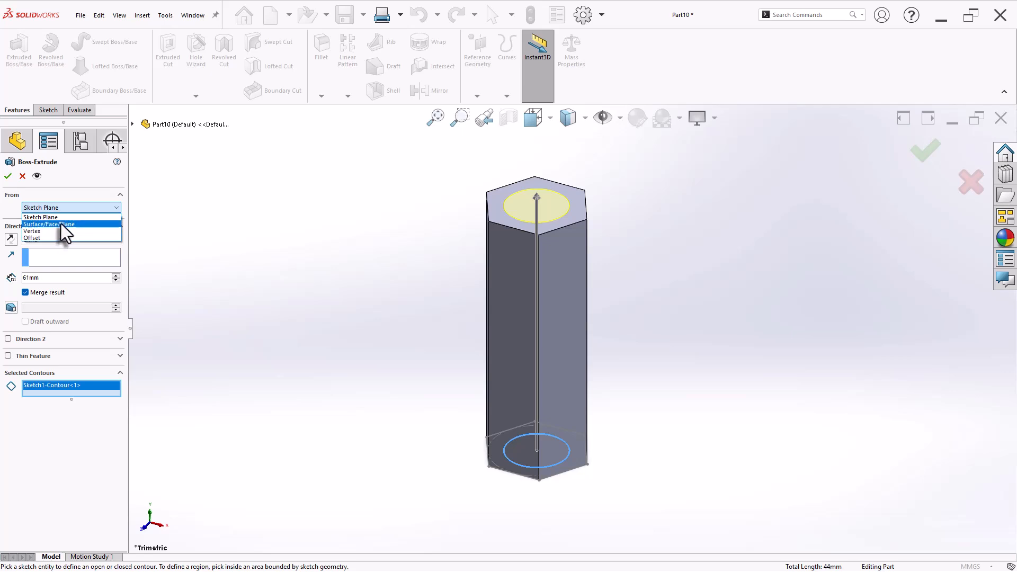
left_click(62, 225)
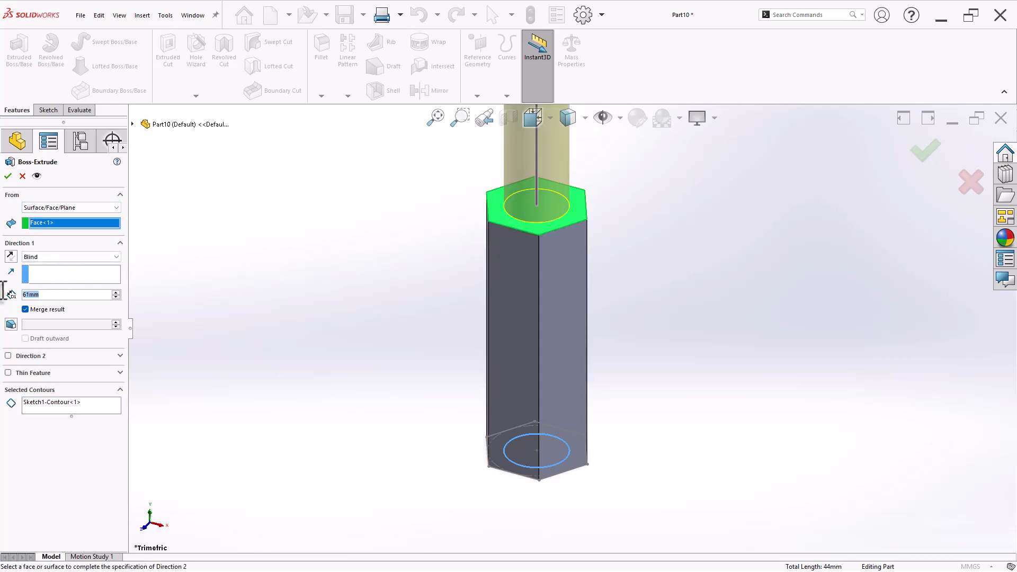
type("6")
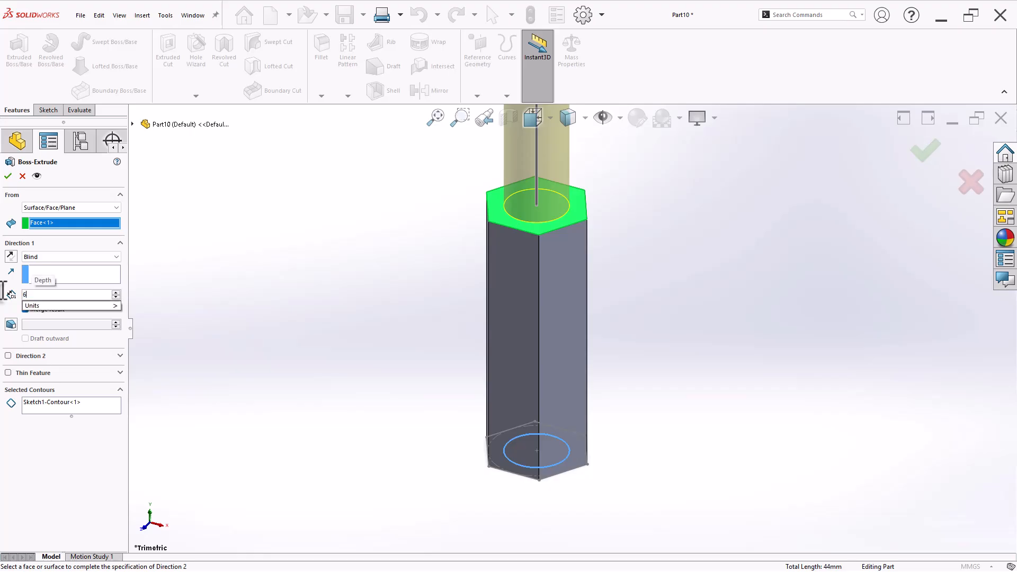
key("Return")
key("Return")
left_click(314, 362)
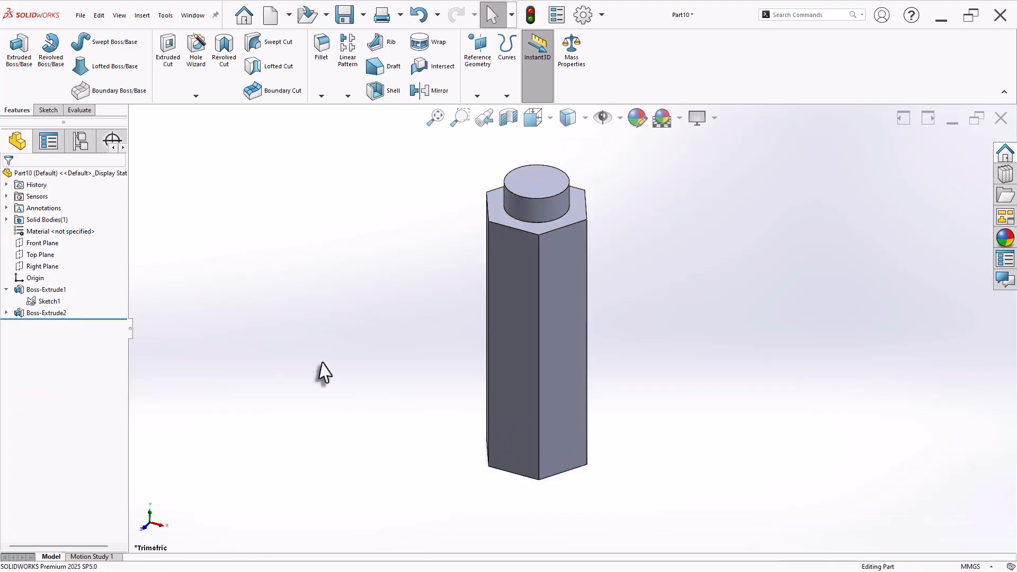
Step: Start a third boss extrusion reusing the base sketch, with only the full hexagon as the selected contour
scroll(658, 300, "up", 2)
scroll(677, 260, "down", 1)
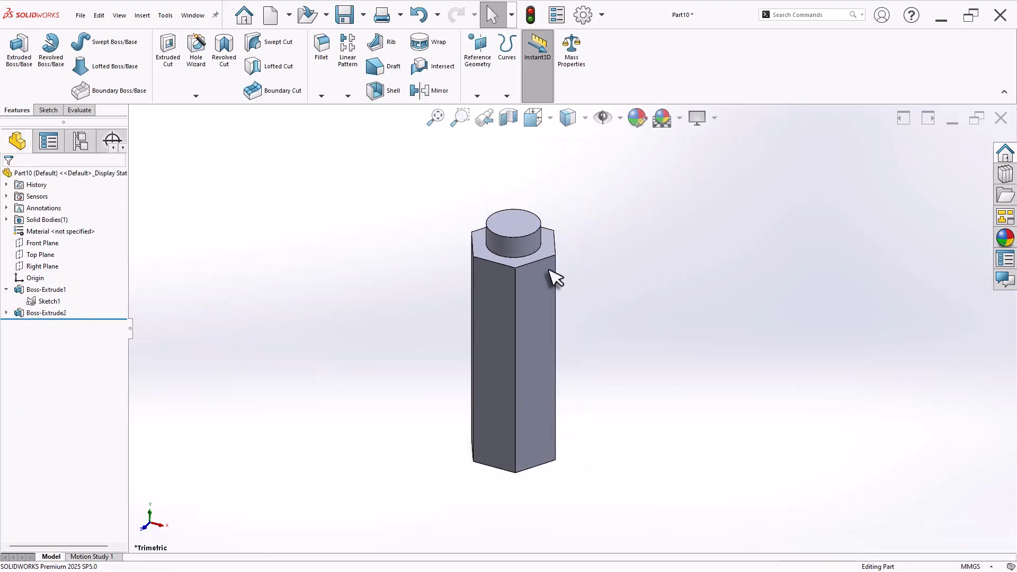
left_click(43, 301)
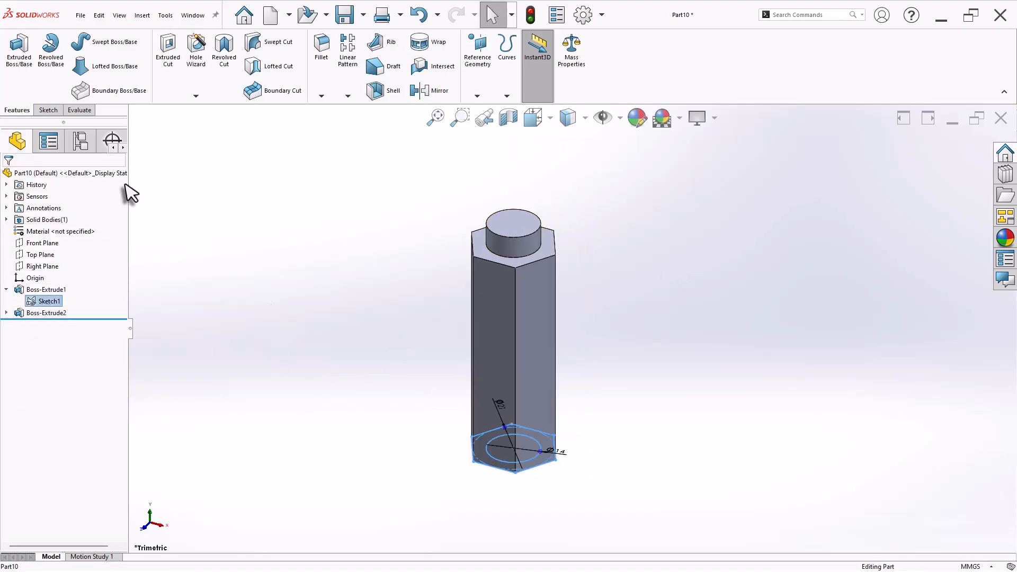
left_click(21, 65)
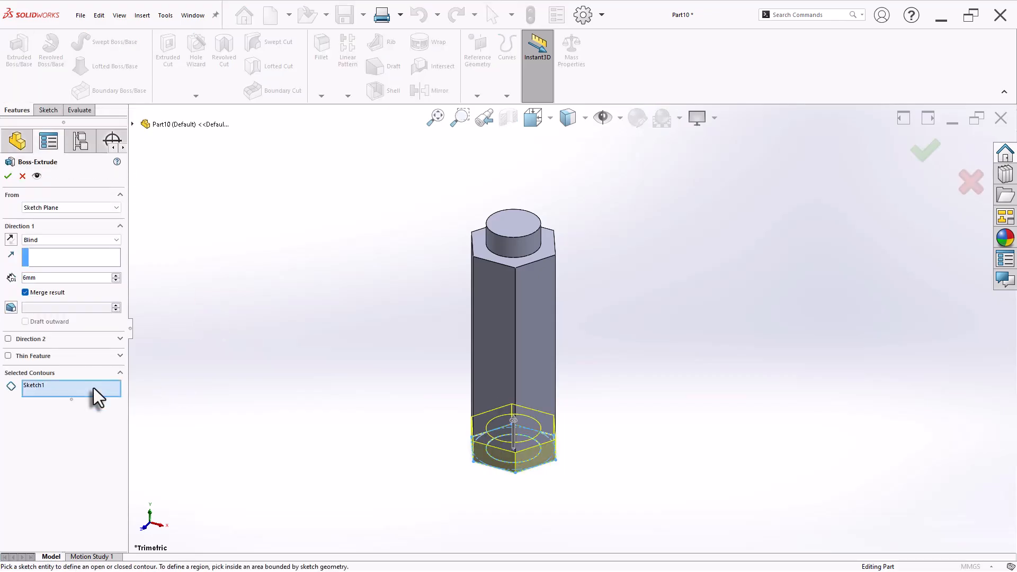
right_click(94, 390)
left_click(139, 398)
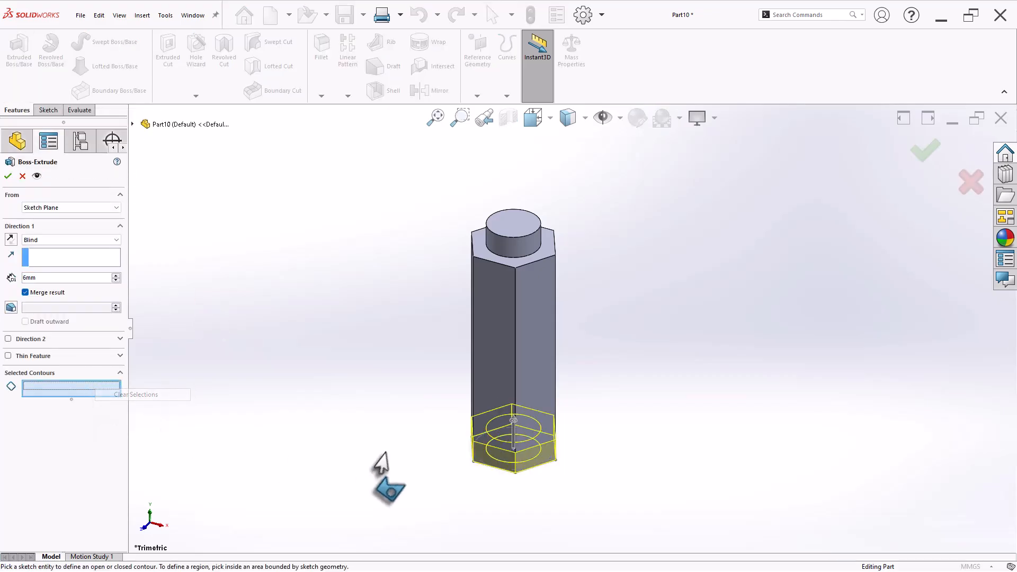
left_click(488, 466)
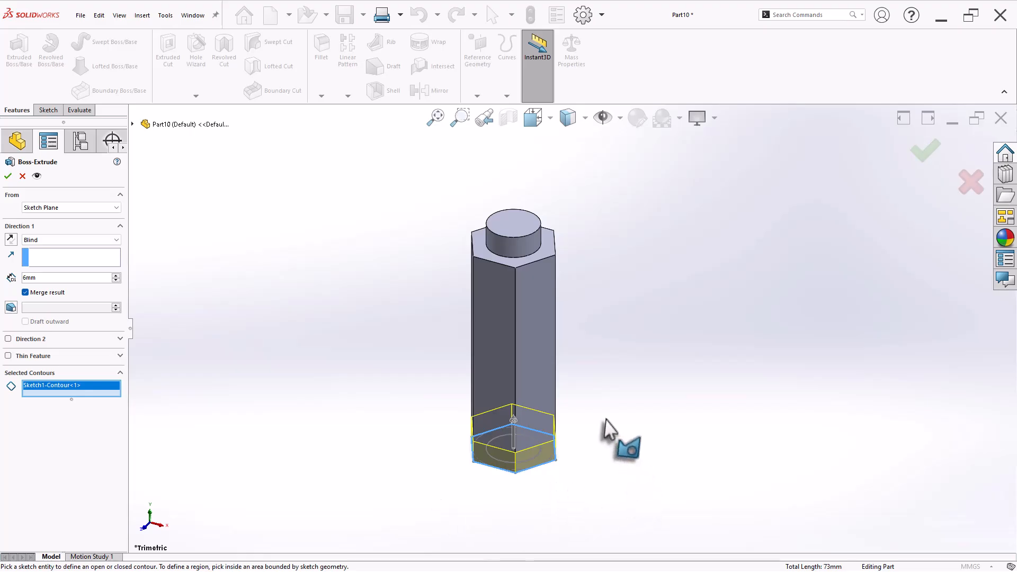
Step: Start the hexagon extrusion from the round neck's end face and finish it as a 6 mm blind boss
left_click(51, 208)
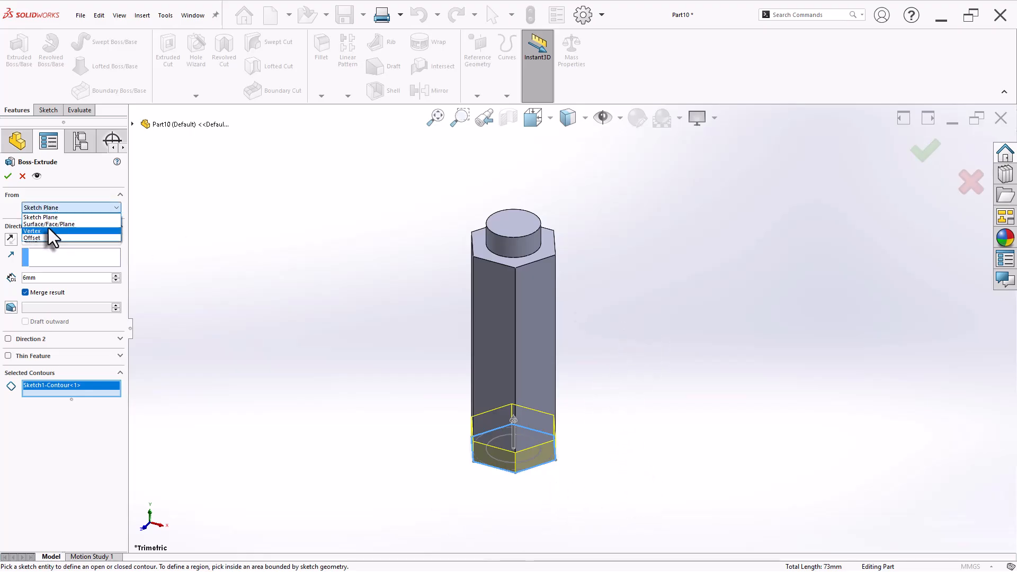
left_click(49, 226)
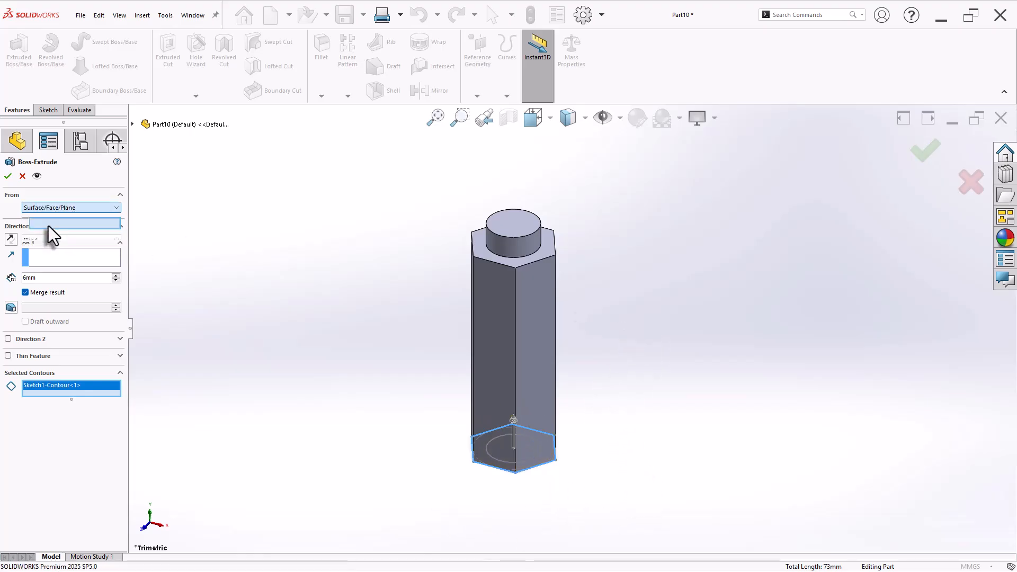
left_click(523, 224)
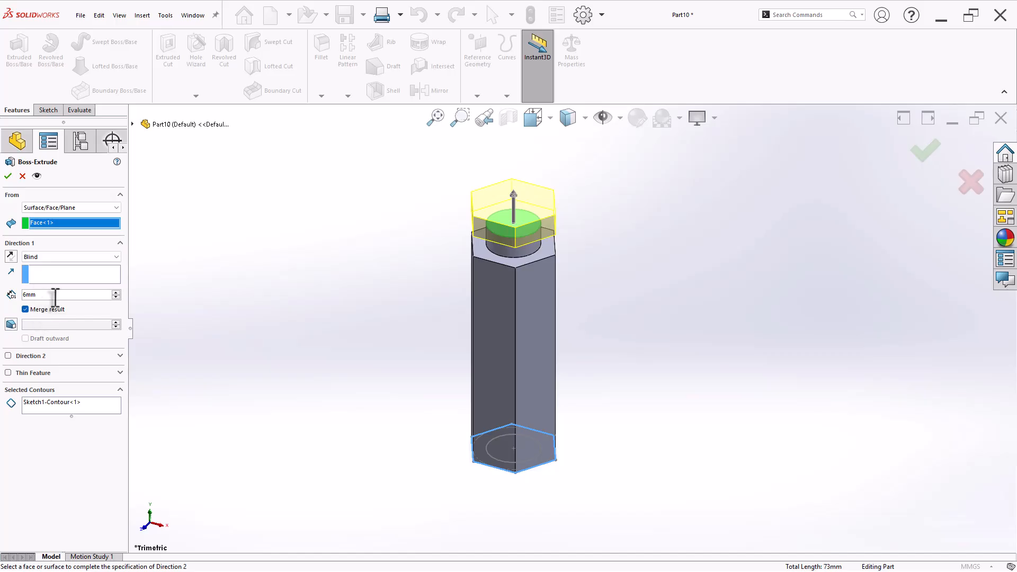
middle_click_drag(371, 393, 358, 338)
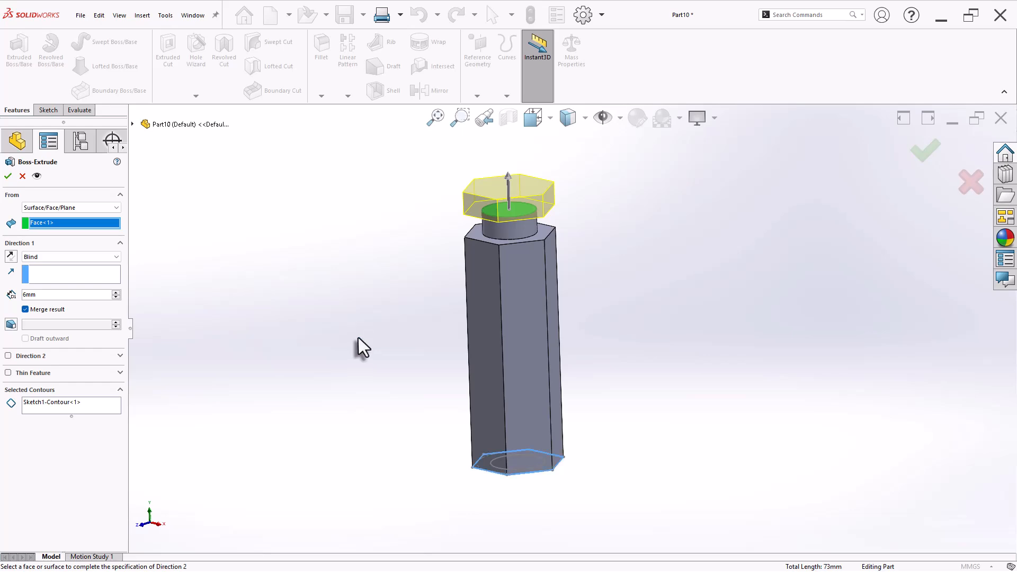
left_click(7, 176)
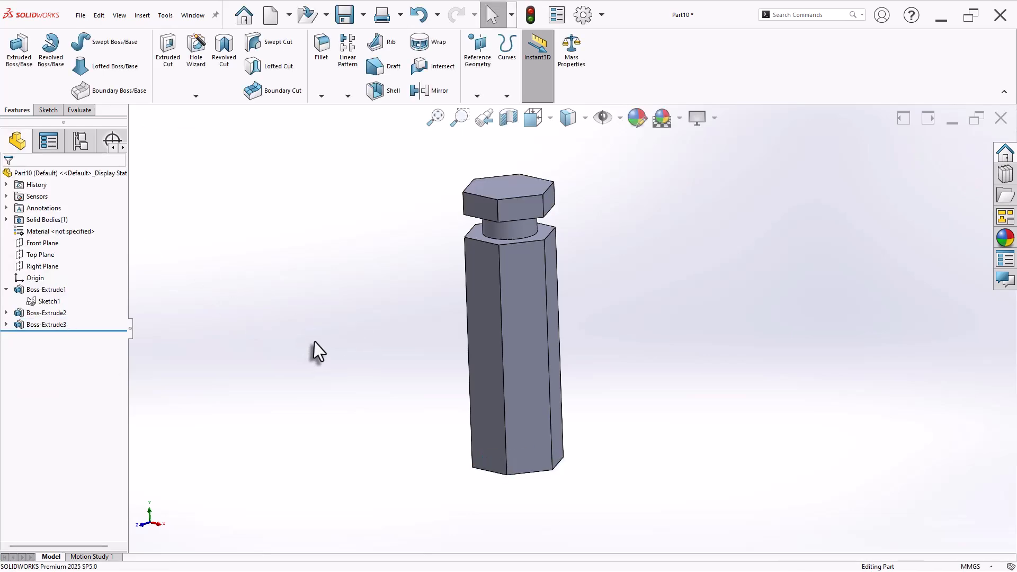
Step: Check the finished part's volume in its mass properties, viewed isometrically
key("ctrl+7")
left_click(571, 50)
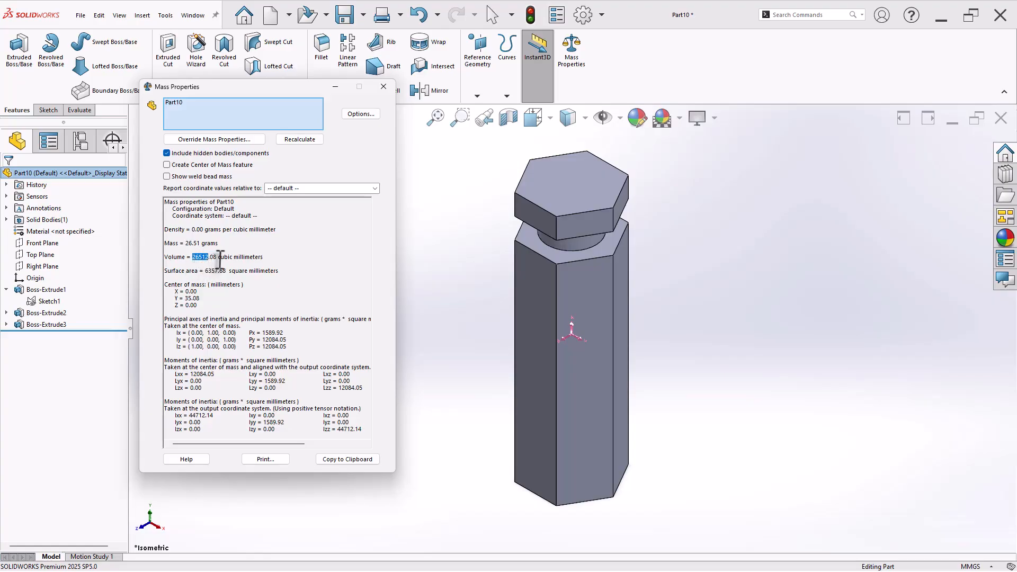
left_click(383, 87)
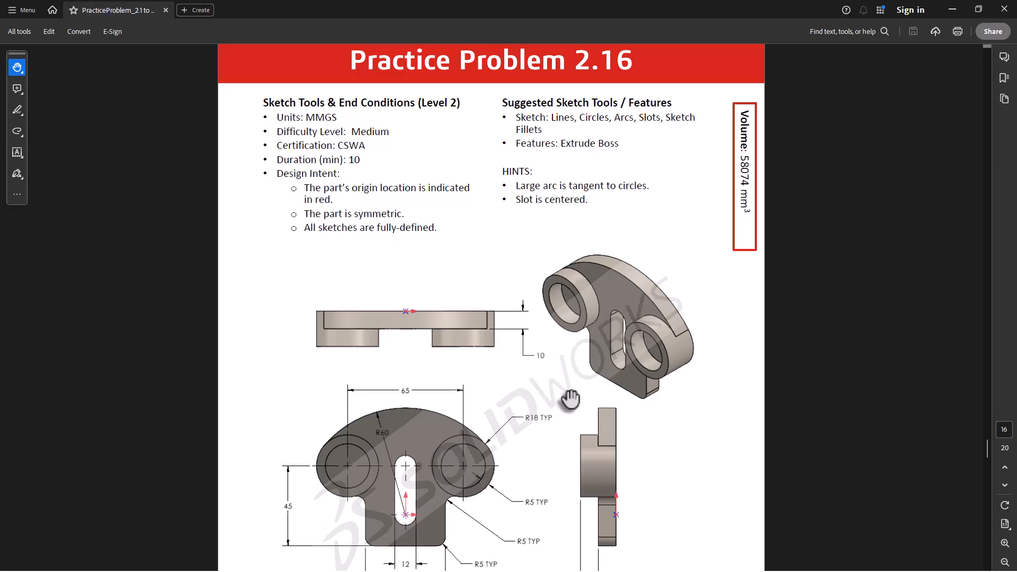
Step: Switch to SOLIDWORKS, sketch on the Front Plane, and draw a vertical slot upward from the origin, about 42 mm between arc centres
scroll(569, 392, "down", 2)
scroll(571, 368, "down", 3)
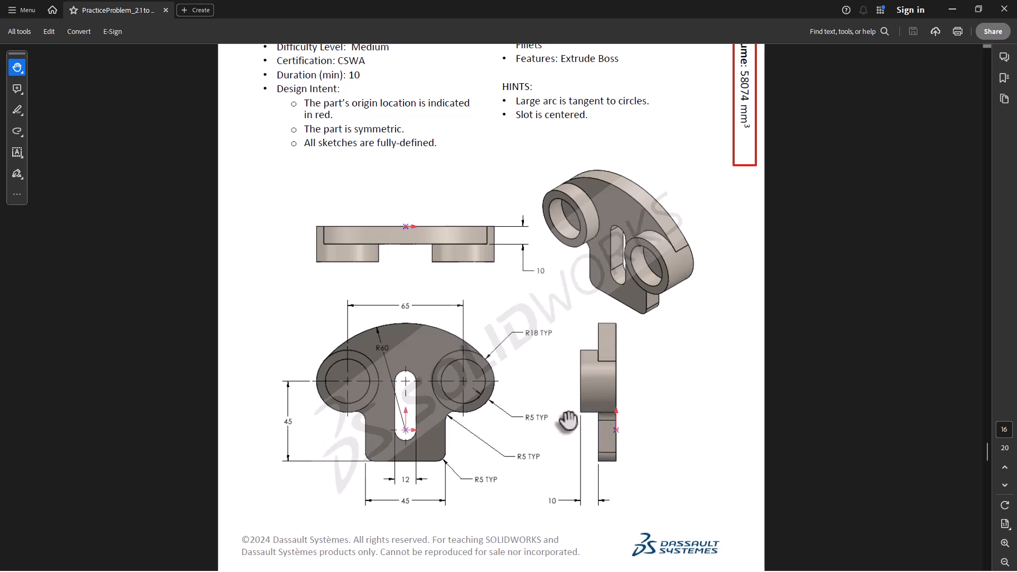
key("alt+Tab")
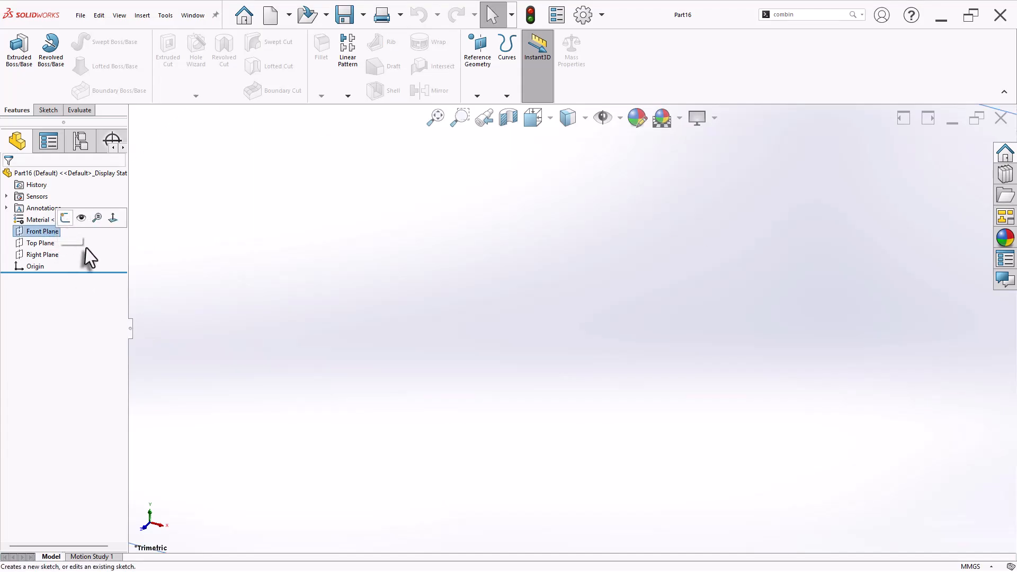
left_click(64, 218)
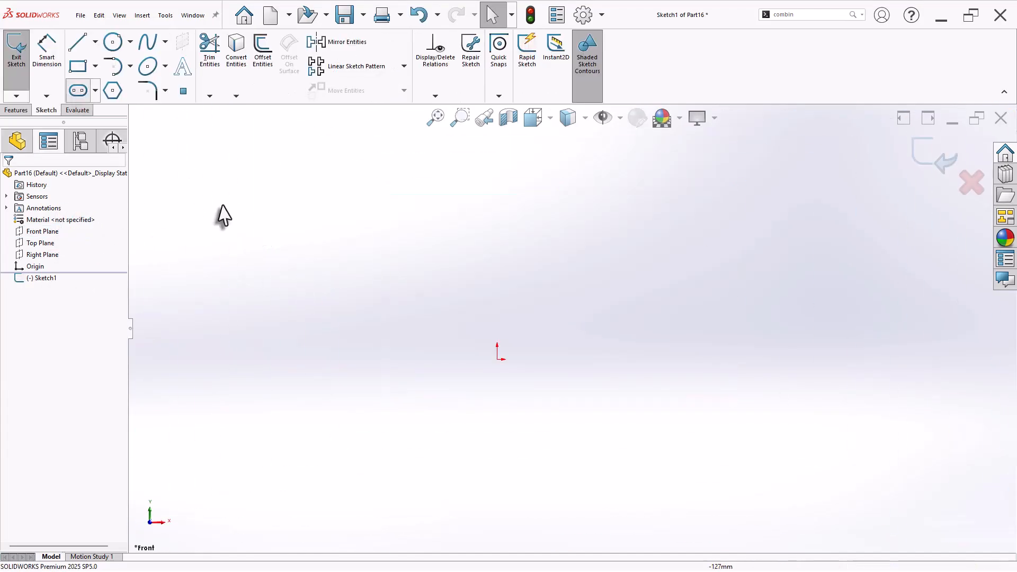
left_click(498, 360)
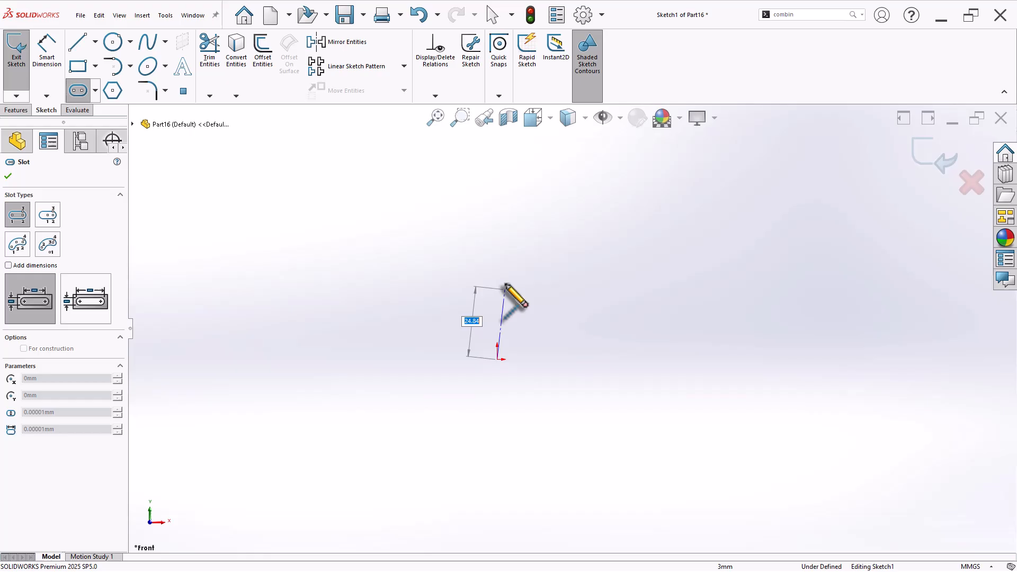
left_click(498, 242)
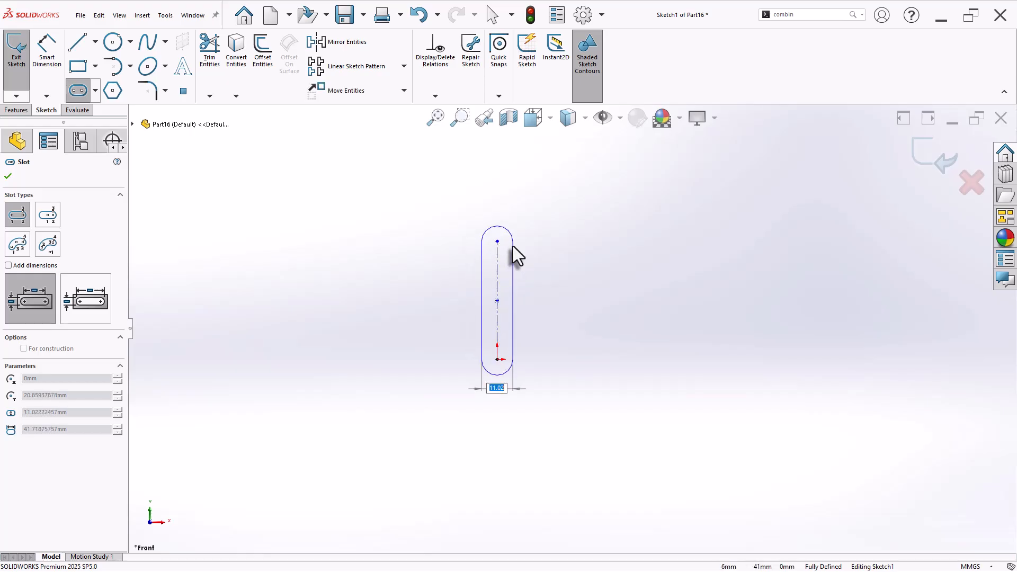
left_click(513, 246)
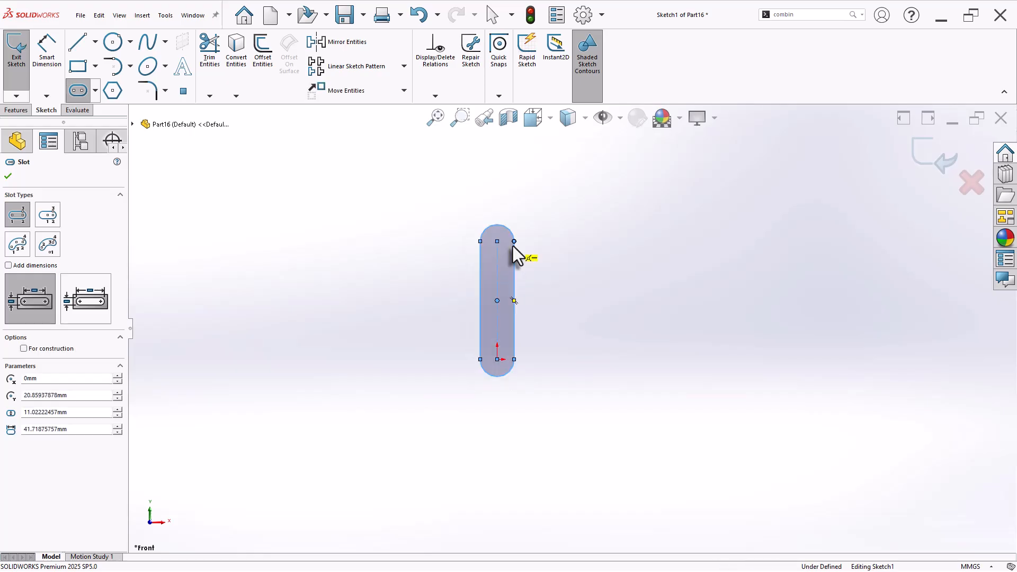
key("Escape")
Step: Draw a circle to the right of the slot, level with its upper arc centre, and dimension its diameter as 36 mm
left_click(112, 41)
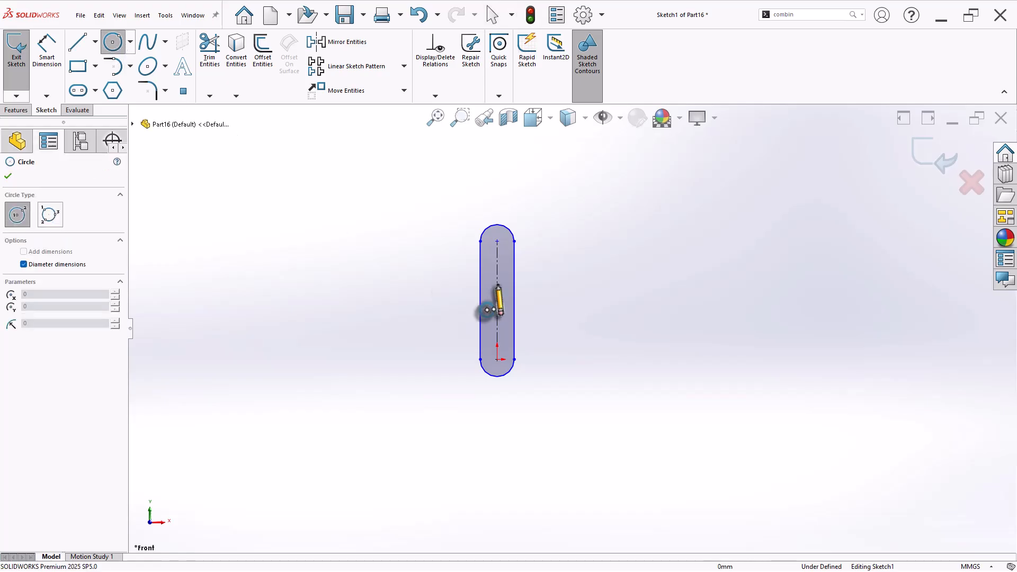
left_click(613, 242)
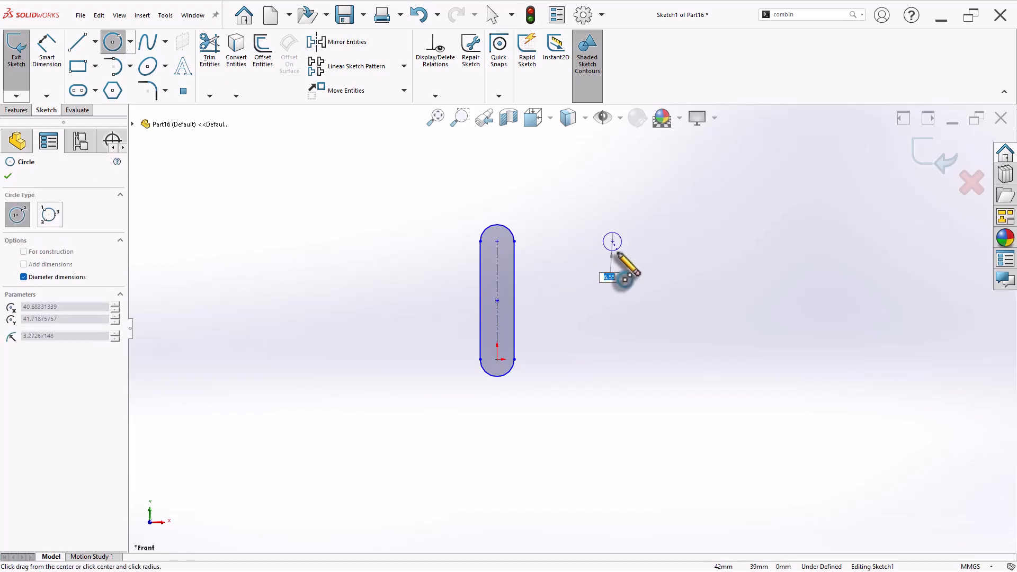
left_click(617, 268)
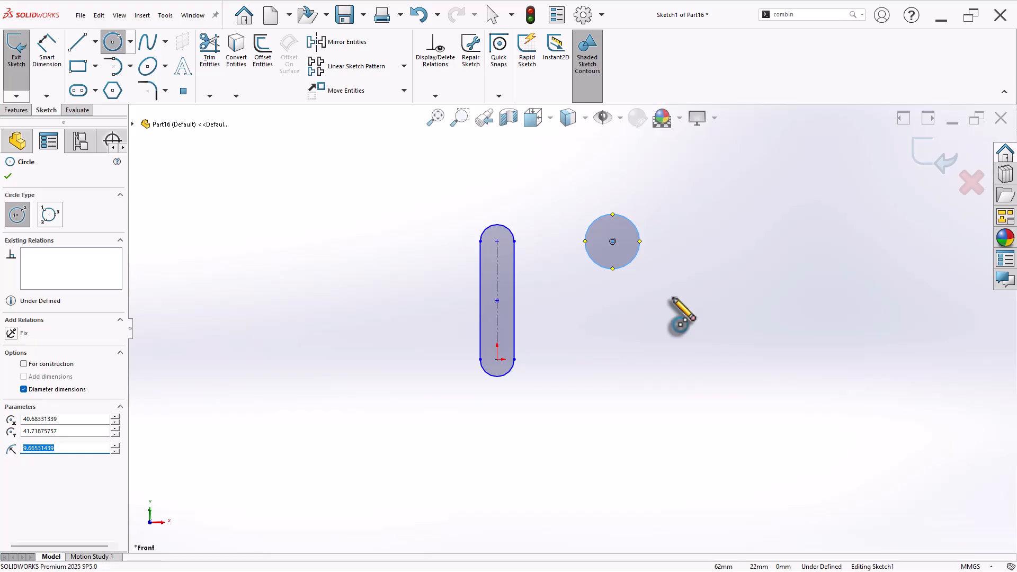
right_click_drag(672, 298, 702, 241)
left_click(640, 234)
left_click(669, 208)
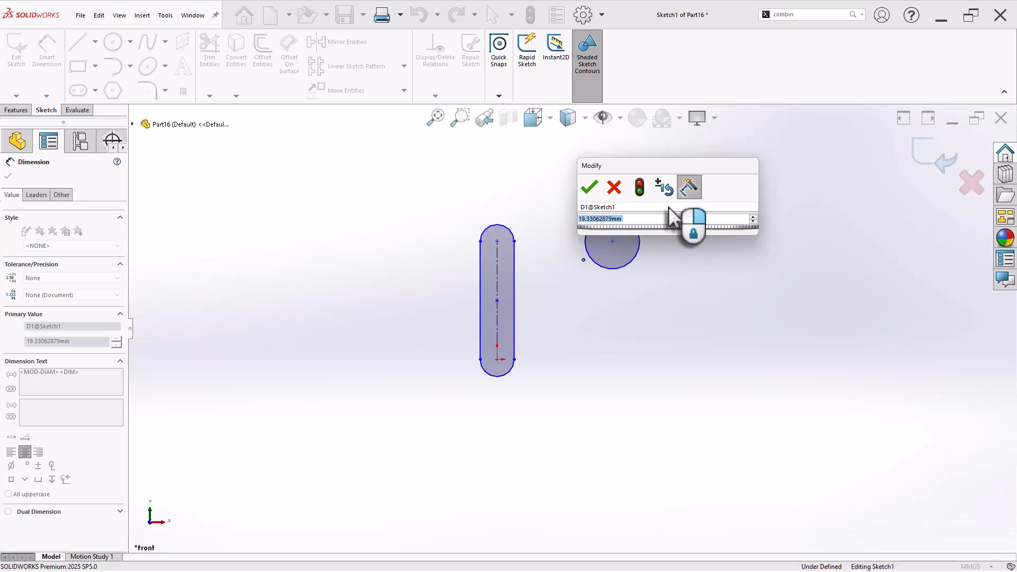
type("36")
key("Return")
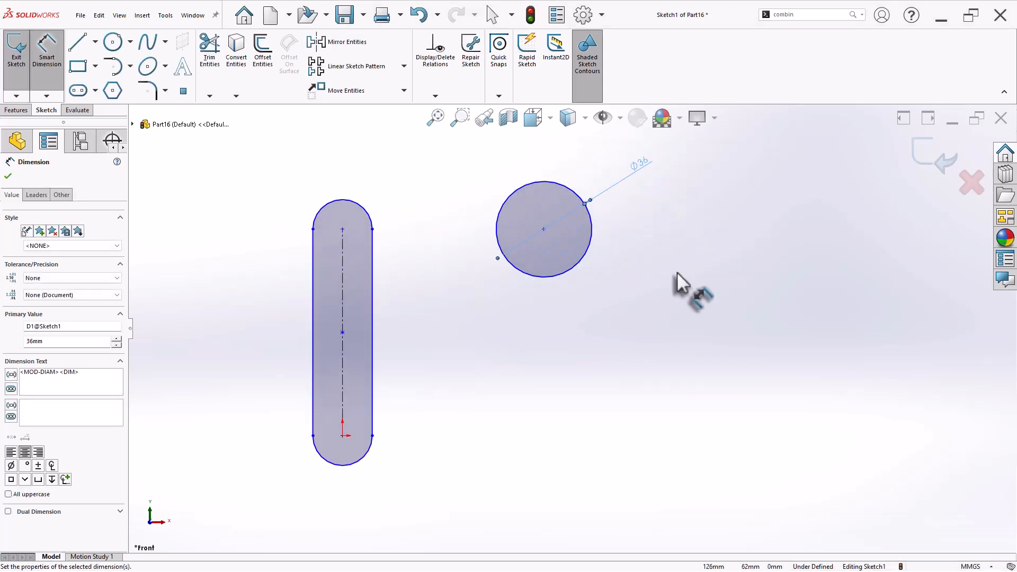
Step: Offset the 36 mm circle inward by 5 mm to form a concentric inner circle
left_click(263, 51)
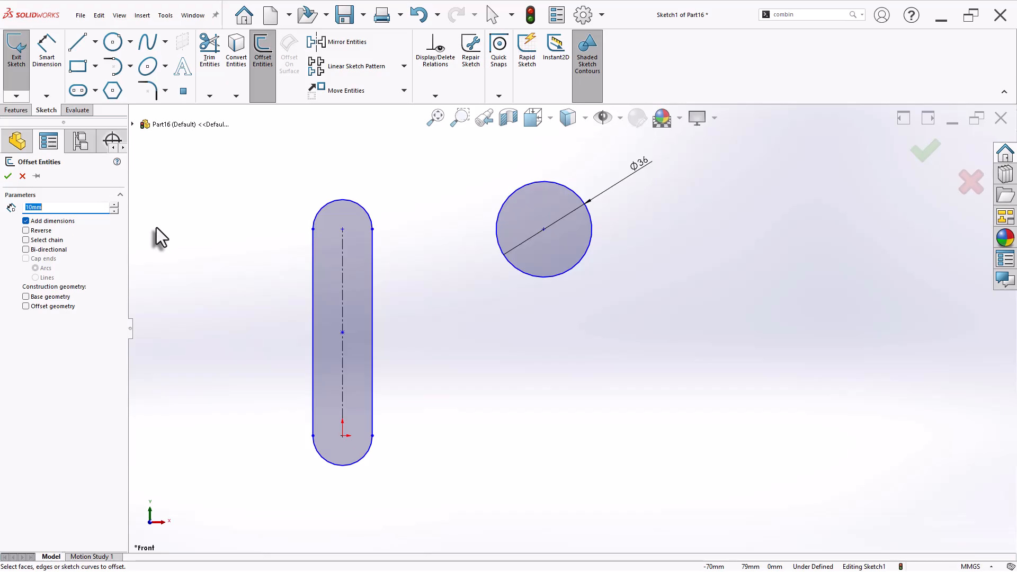
type("5")
key("Return")
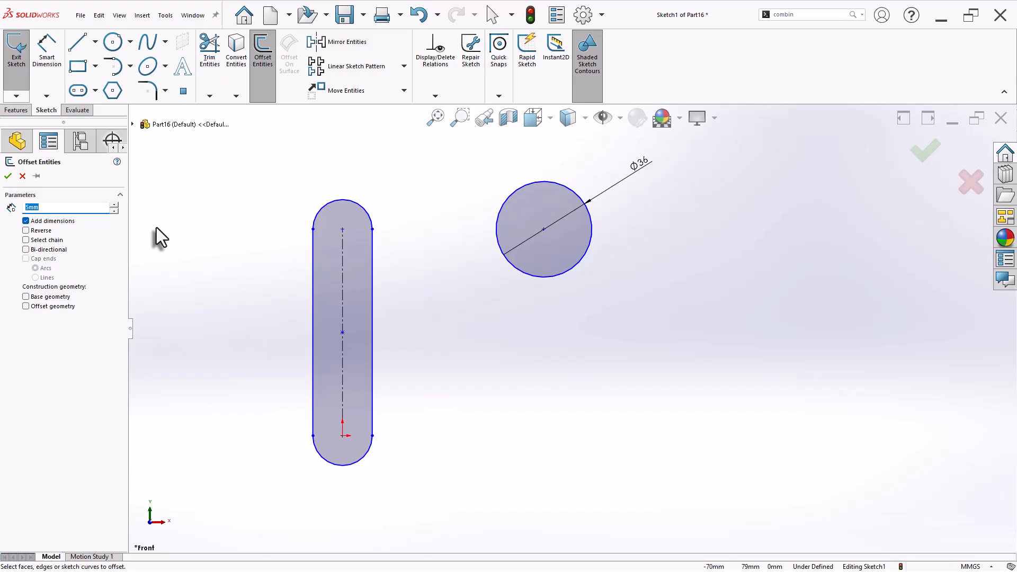
left_click(26, 231)
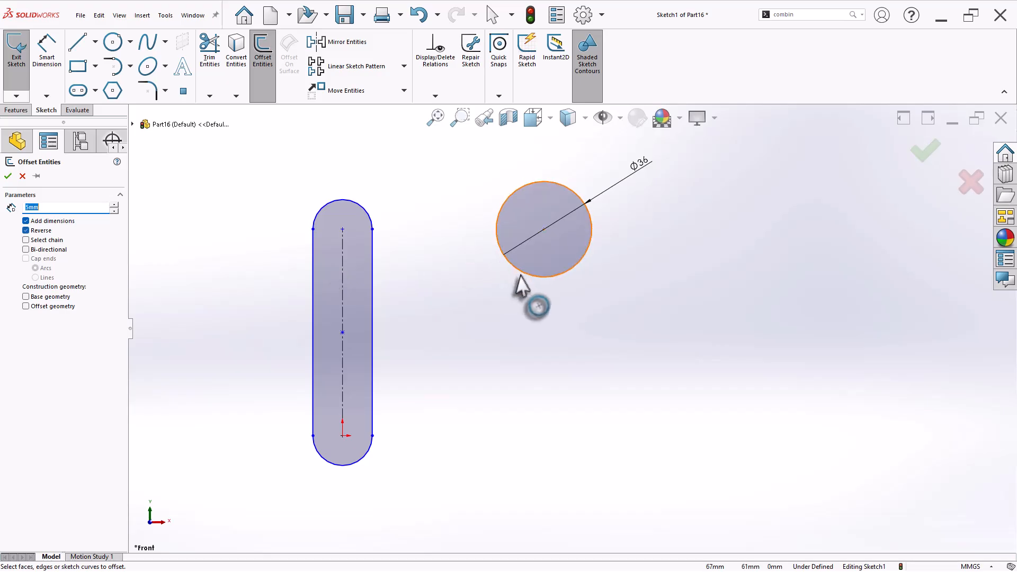
left_click(525, 273)
left_click(504, 354)
Step: Draw a vertical centerline from the origin downward past the slot's lower end
scroll(543, 339, "up", 2)
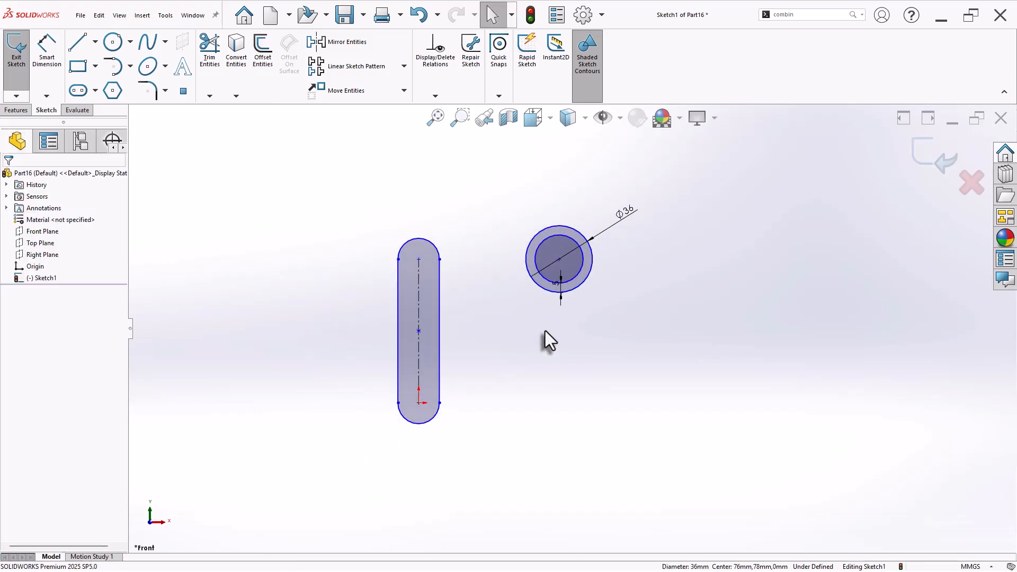
left_click(99, 45)
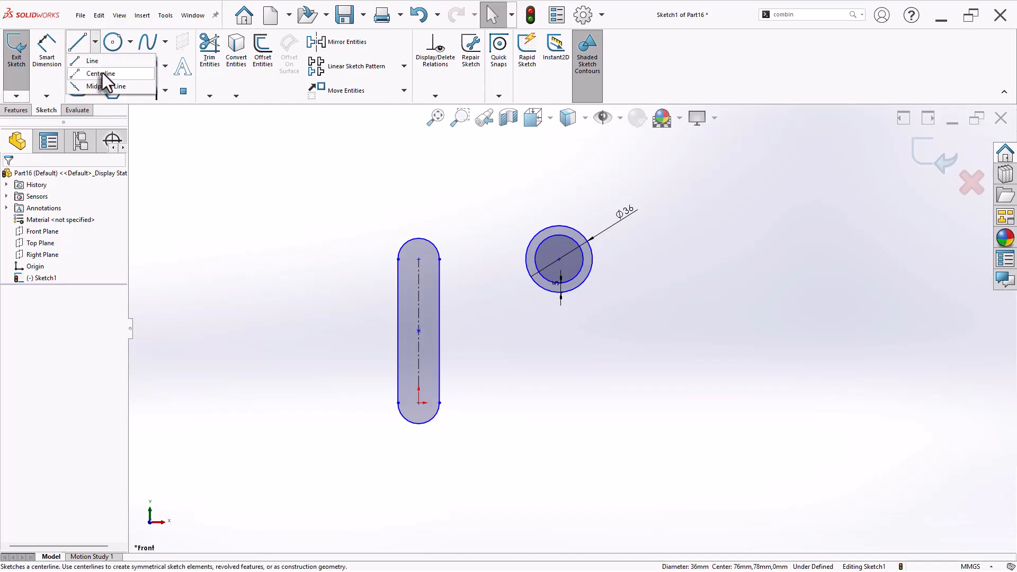
left_click(103, 74)
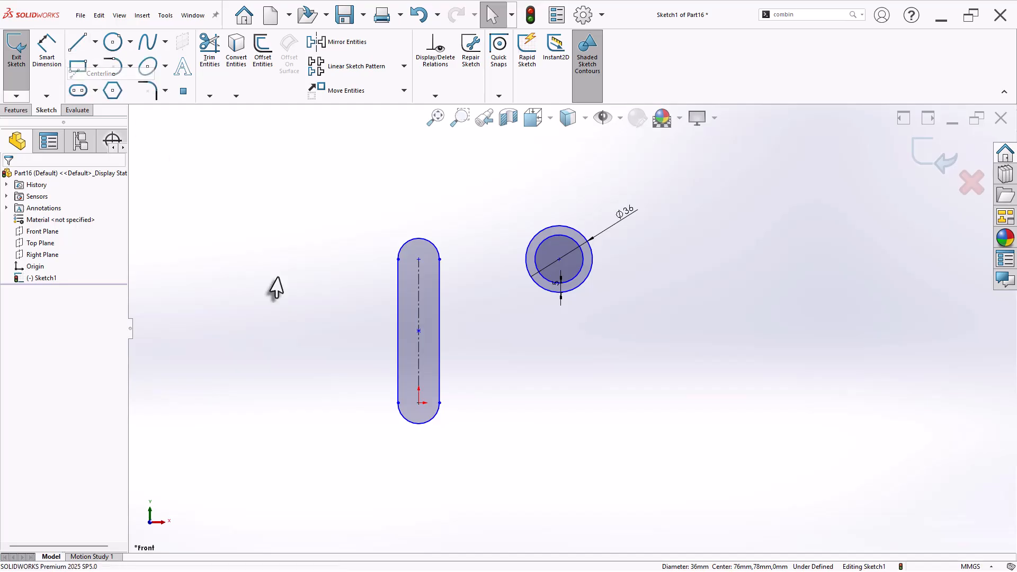
left_click(419, 402)
left_click(419, 469)
right_click(484, 419)
left_click(501, 400)
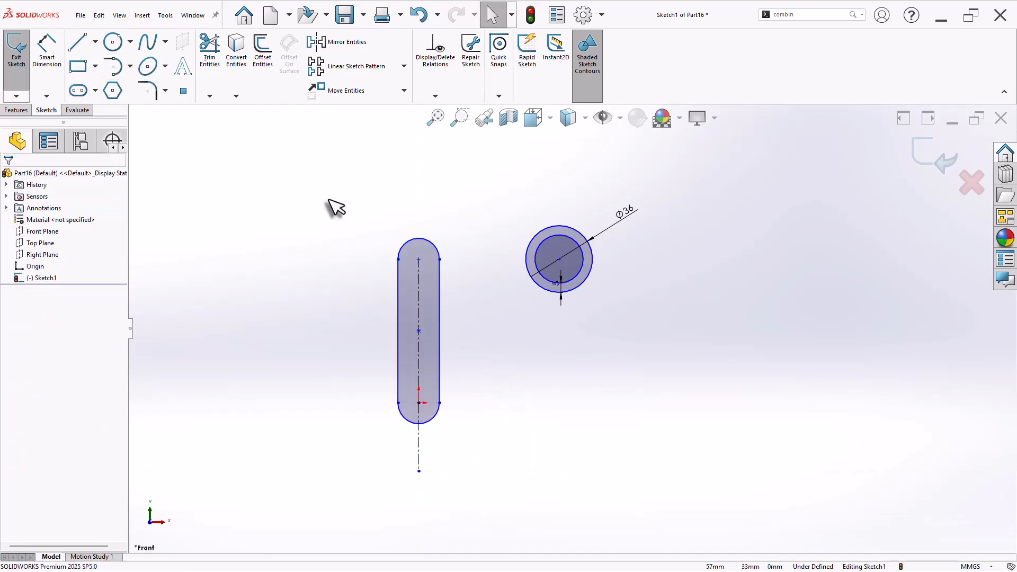
Step: Draw a horizontal midpoint line about 100 mm long, centred below the slot's centerline, and a vertical line upward from its right end
left_click(96, 42)
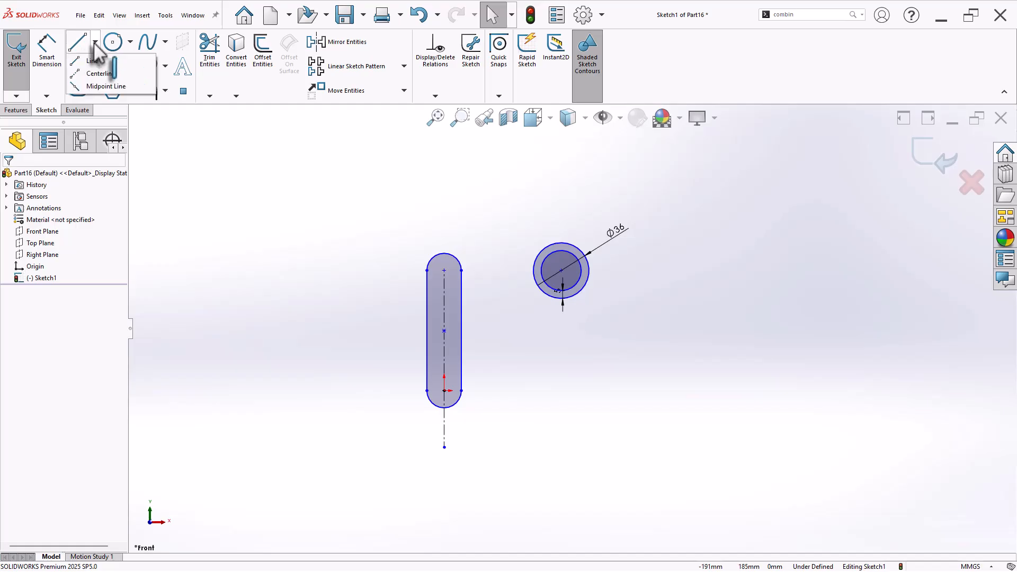
left_click(109, 87)
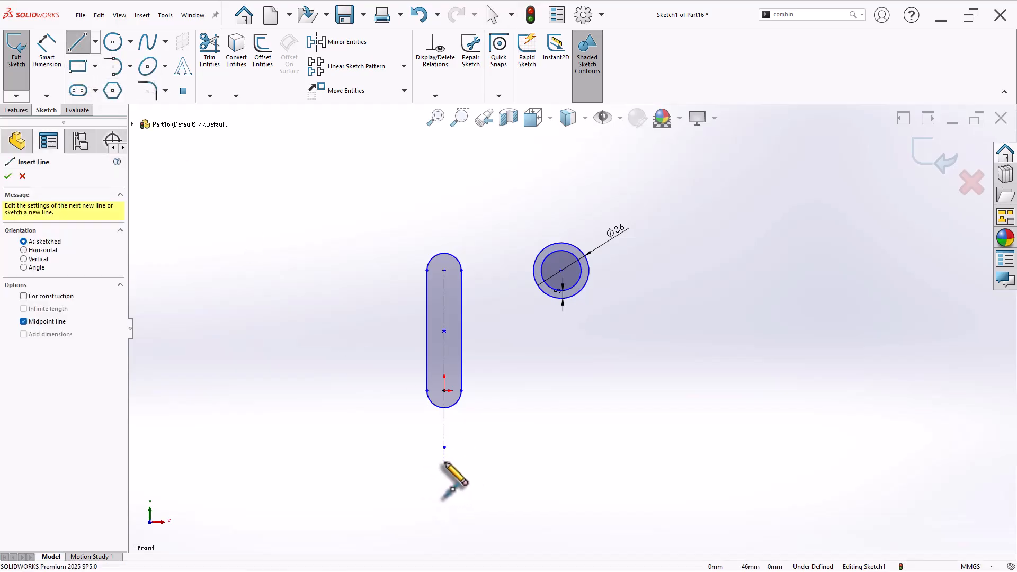
left_click(444, 462)
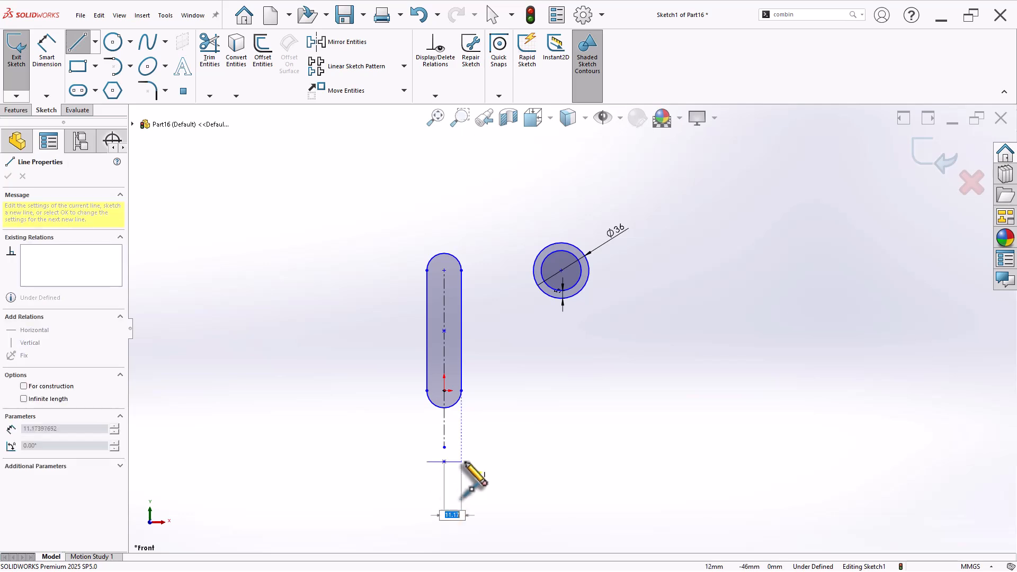
left_click(521, 462)
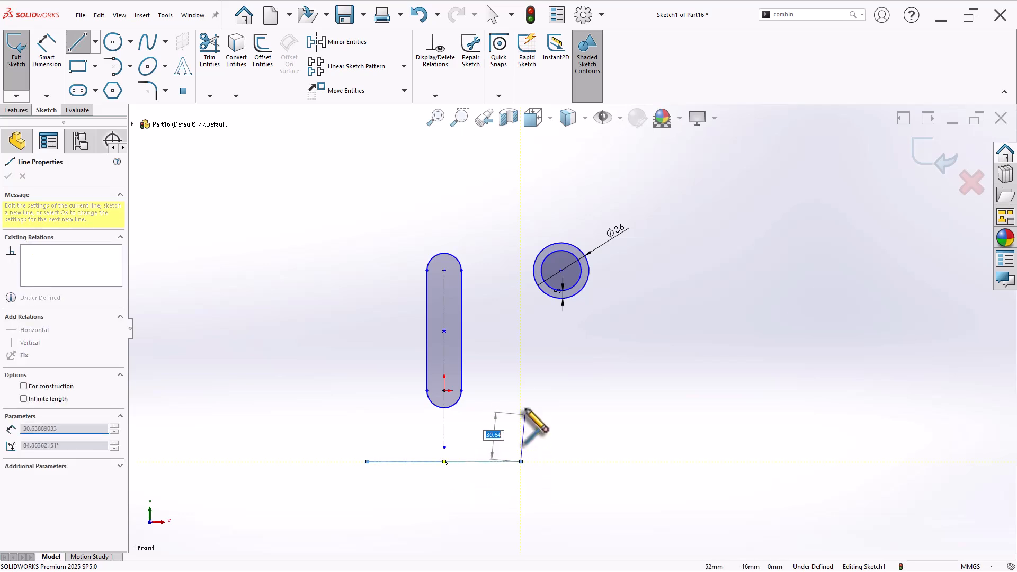
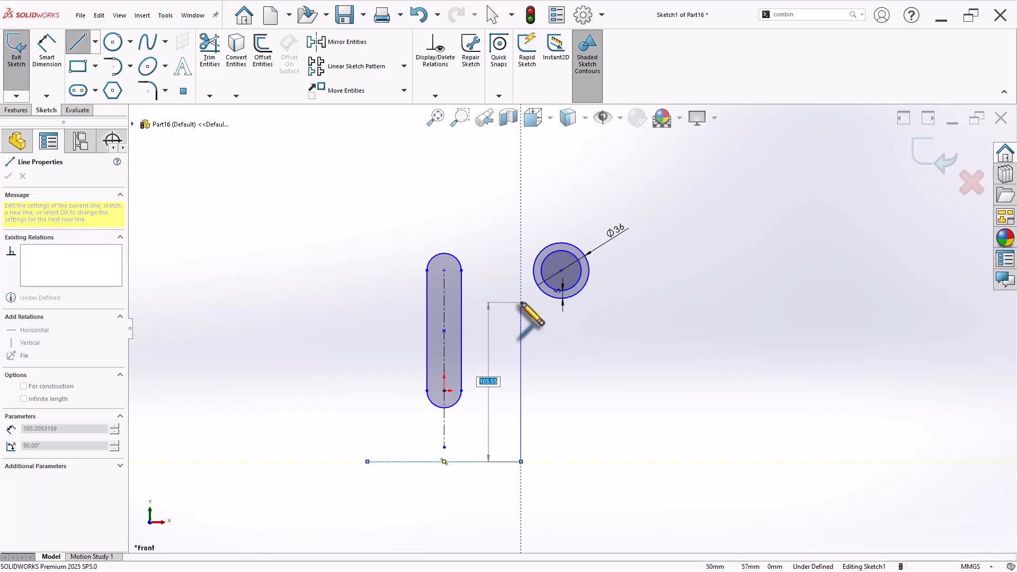
left_click(521, 337)
right_click(561, 331)
left_click(586, 343)
Step: Dimension the circle centre symmetrically about the vertical centerline with a doubled distance of 65 mm
scroll(585, 254, "down", 2)
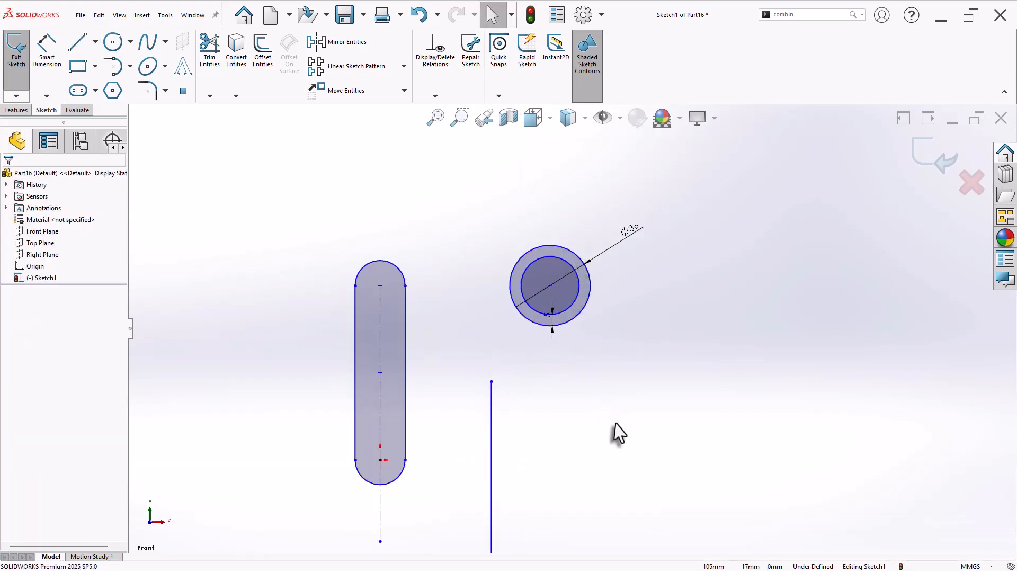
scroll(616, 422, "up", 1)
key("d")
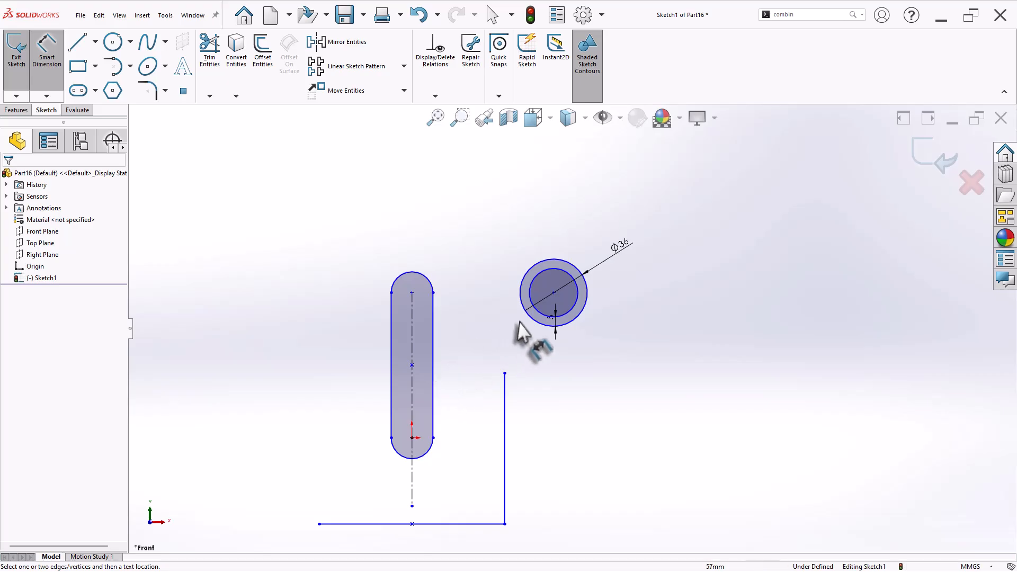
left_click(553, 292)
left_click(413, 331)
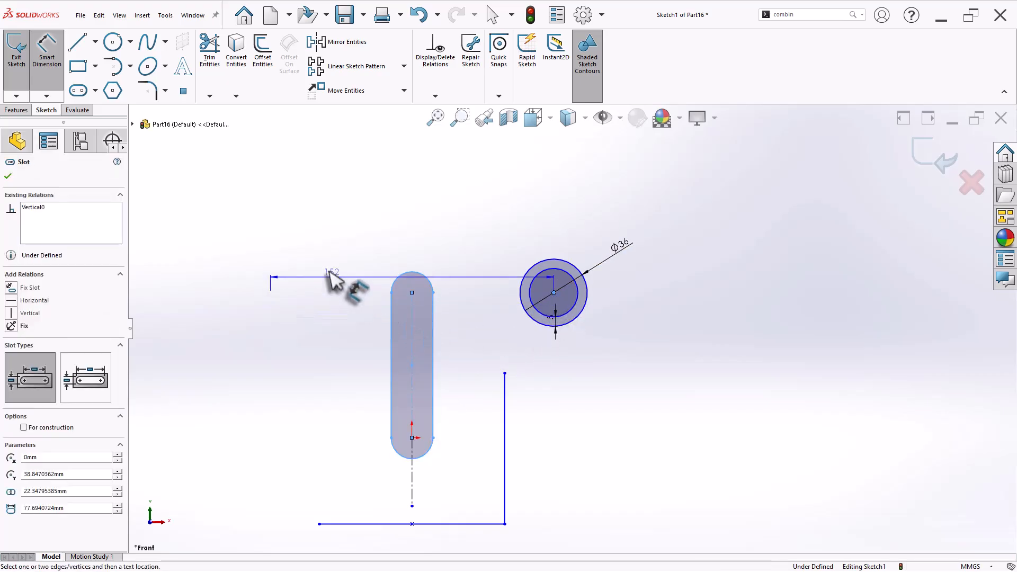
left_click(404, 207)
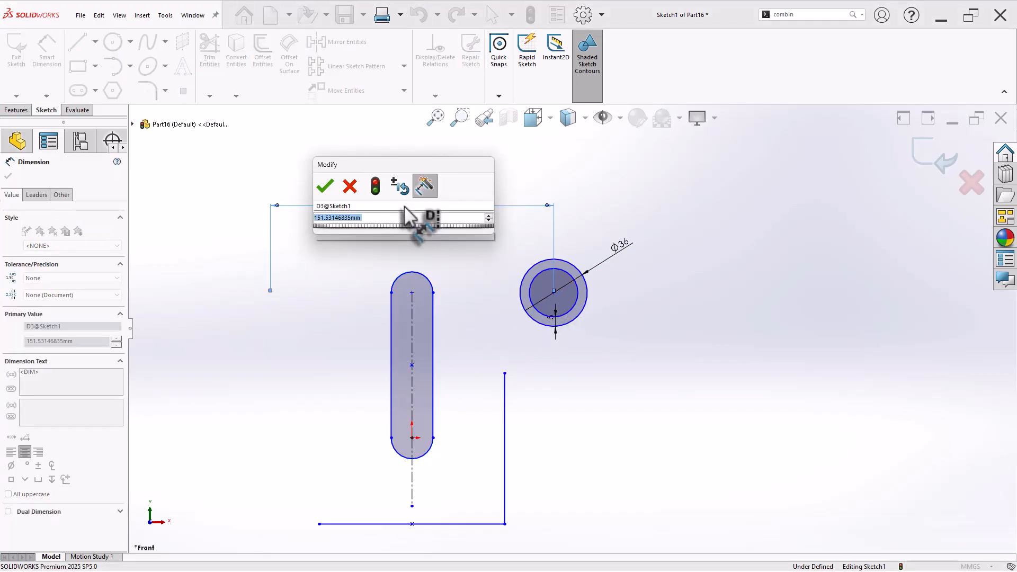
type("65")
key("Return")
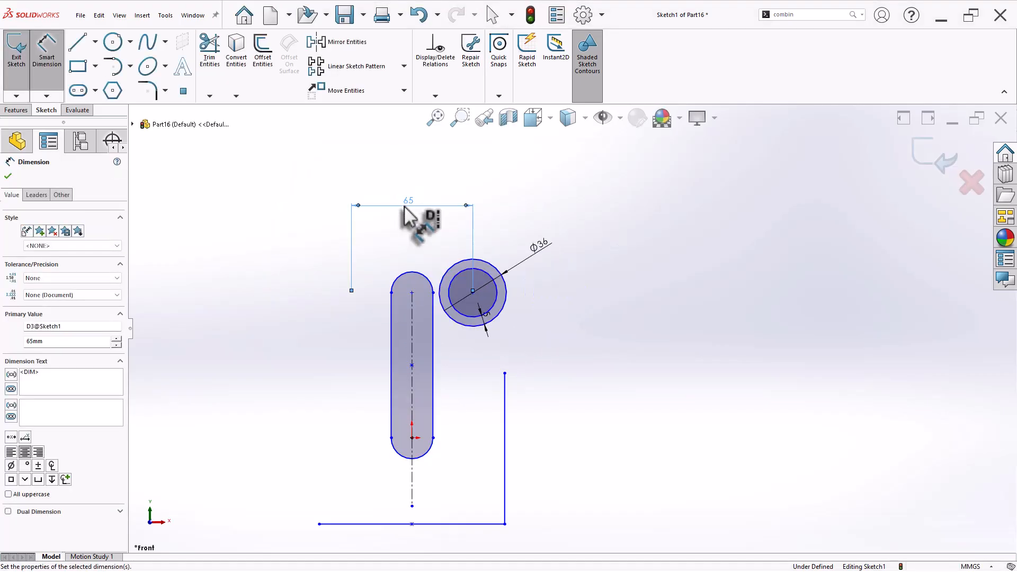
Step: Dimension the distance from the slot's upper arc centre to the horizontal line as 45 mm
left_click(410, 291)
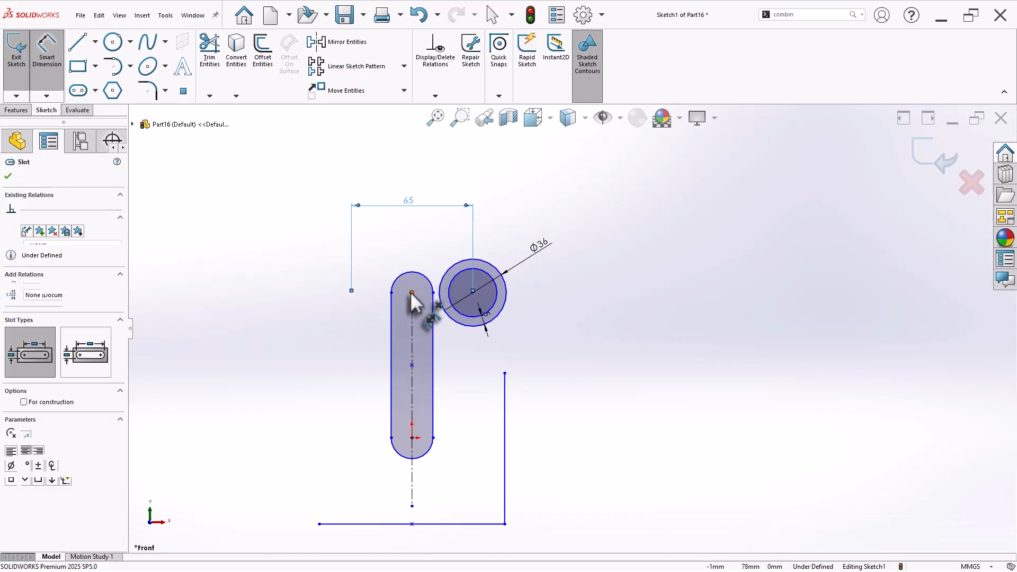
left_click(382, 524)
left_click(303, 427)
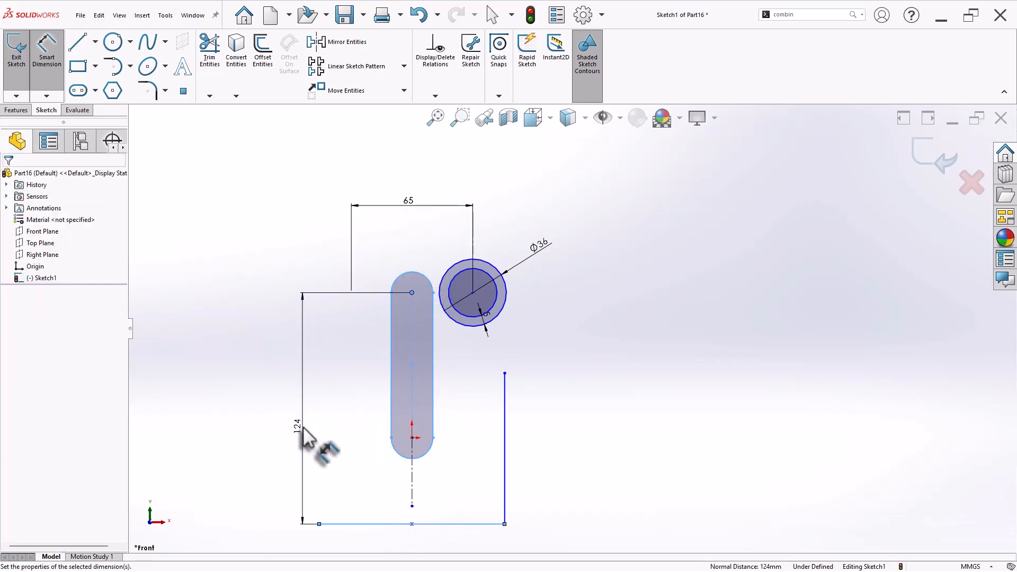
type("45")
key("Return")
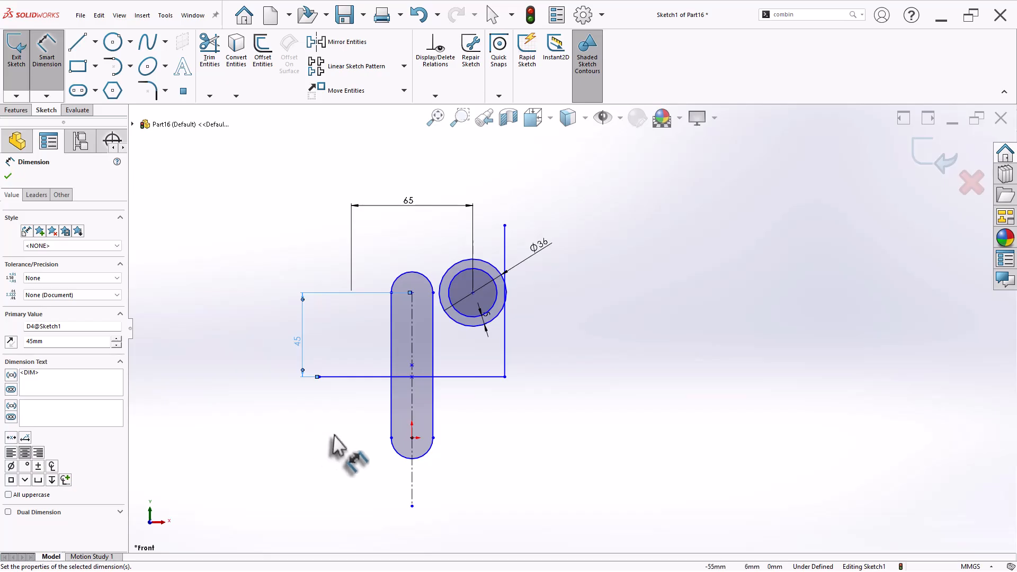
key("Escape")
Step: Reposition the lines' corner below the slot, shortening the slot to about 23 mm between arc centres, and lower the vertical line's upper end into the ring
mouse_move(504, 376)
left_mouse_down()
mouse_move(503, 494)
mouse_move(503, 479)
left_mouse_up()
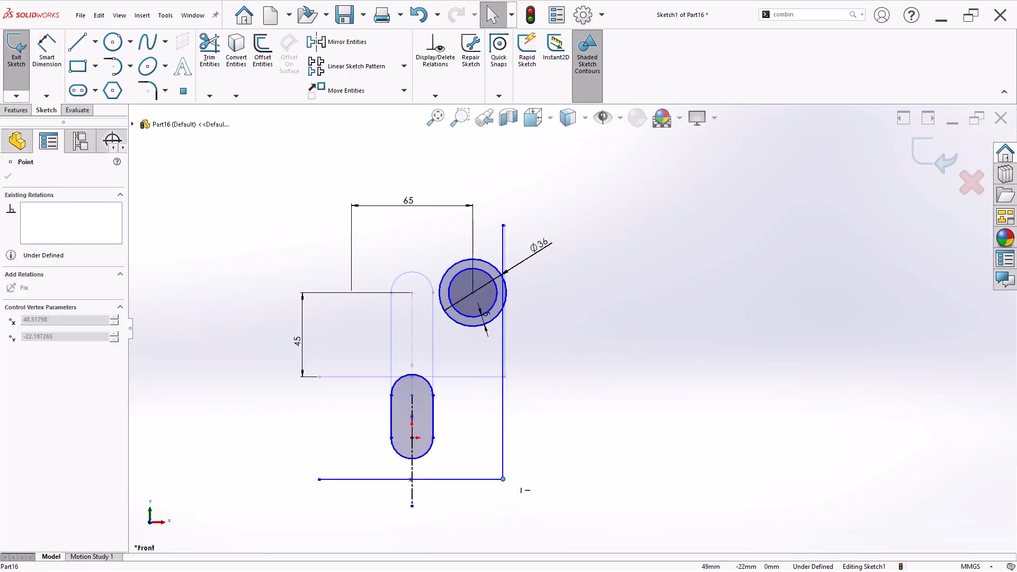
left_click_drag(503, 226, 488, 409)
left_click_drag(494, 318, 530, 412)
scroll(457, 433, "down", 4)
scroll(453, 433, "up", 1)
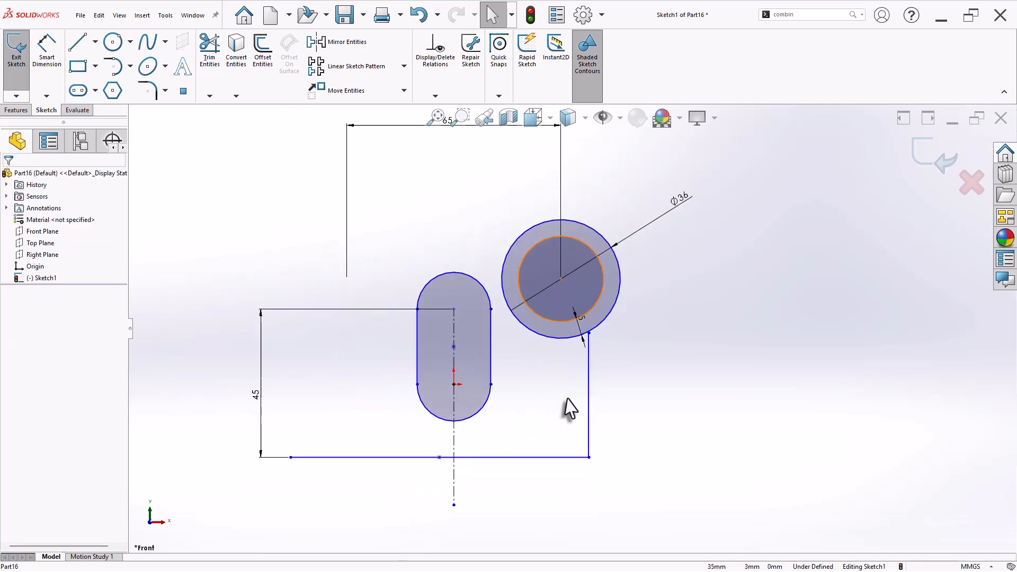
left_click_drag(560, 281, 583, 312)
scroll(641, 409, "up", 3)
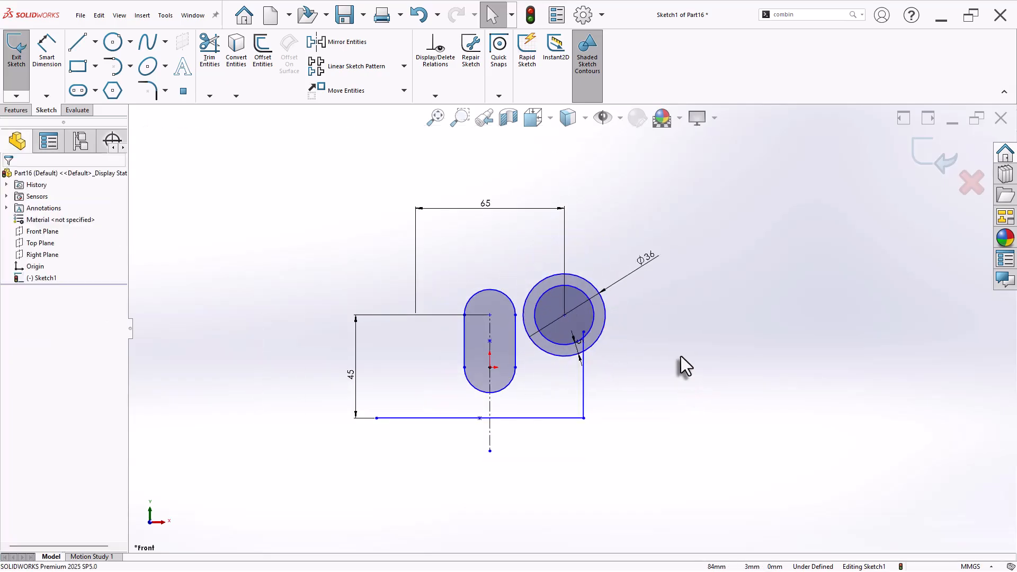
Step: Dimension the slot's lower end arc with a 6 mm radius
scroll(678, 350, "down", 2)
key("d")
left_click(474, 405)
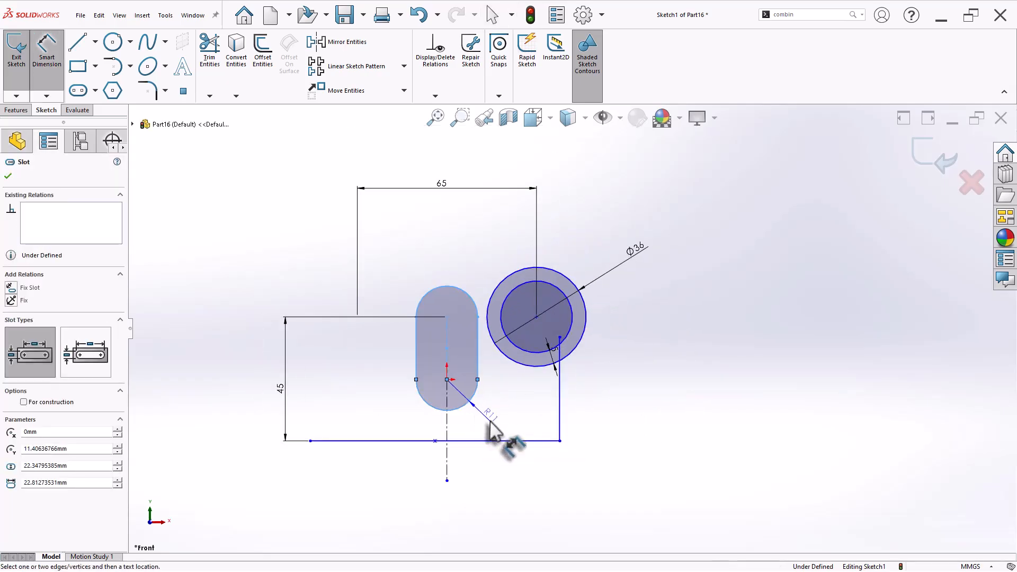
left_click(490, 423)
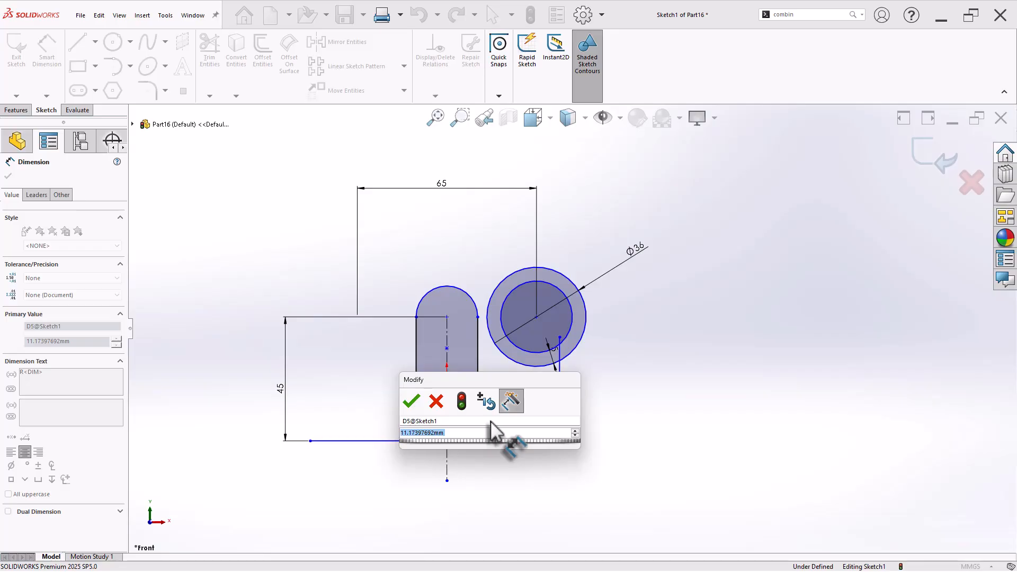
type("6")
key("Return")
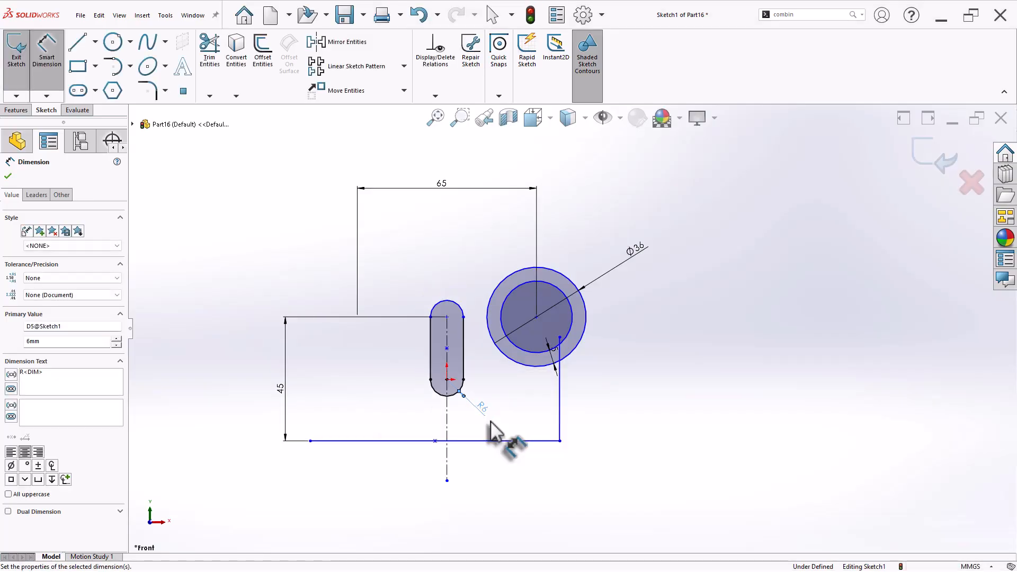
scroll(509, 328, "down", 2)
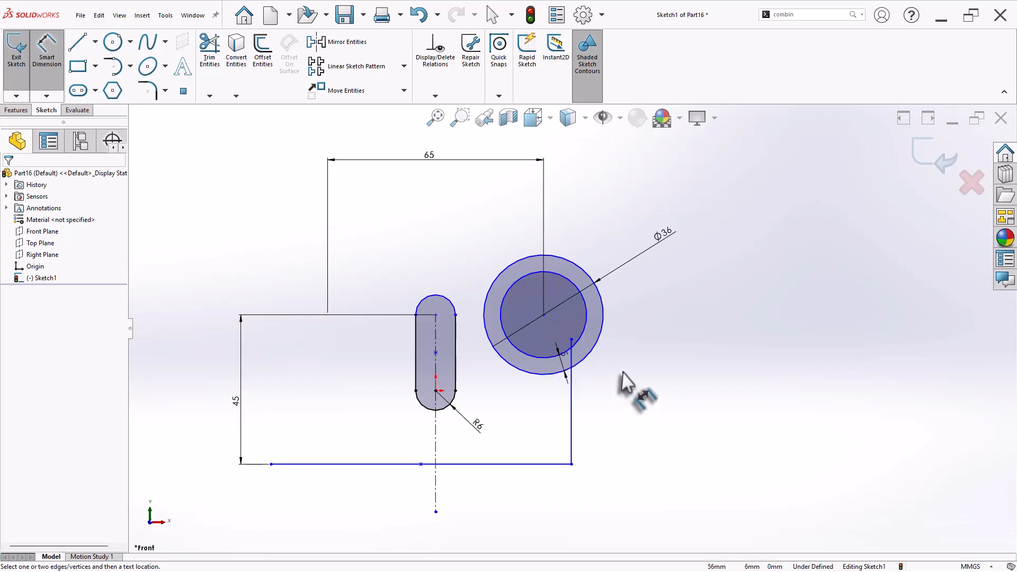
key("Escape")
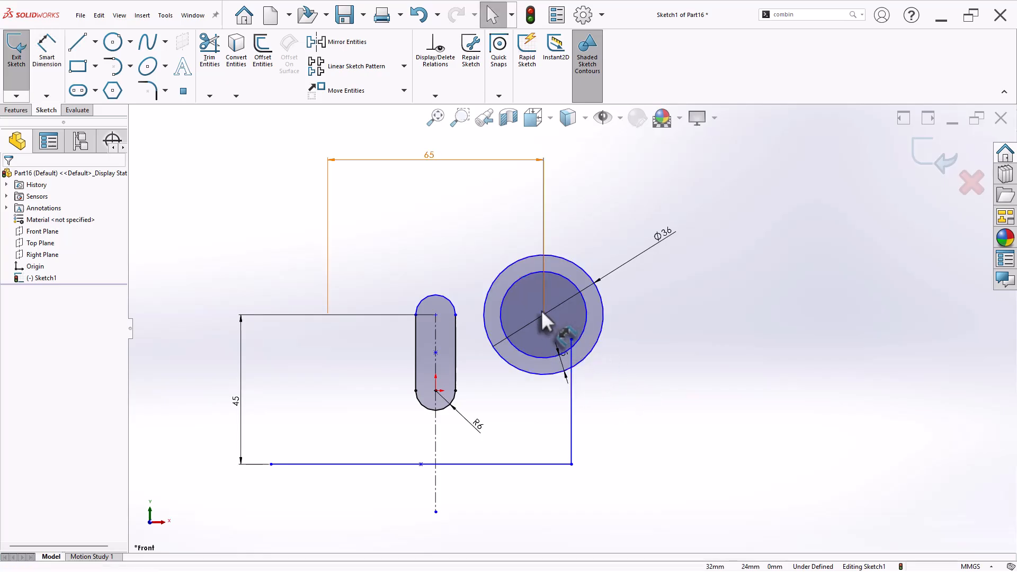
Step: Move the midpoint of the bottom horizontal line onto the vertical centerline
left_click_drag(542, 310, 540, 308)
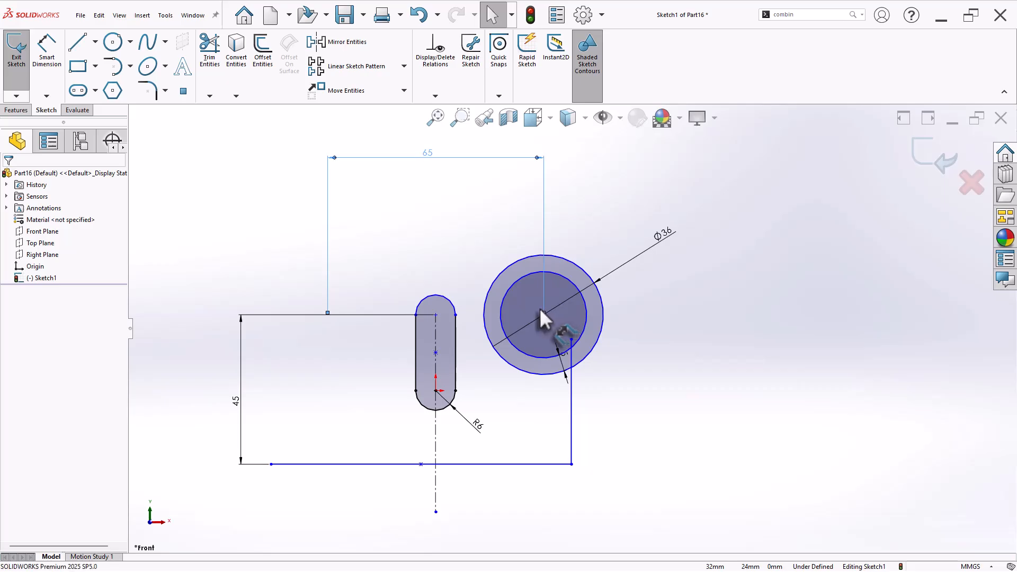
left_click(655, 387)
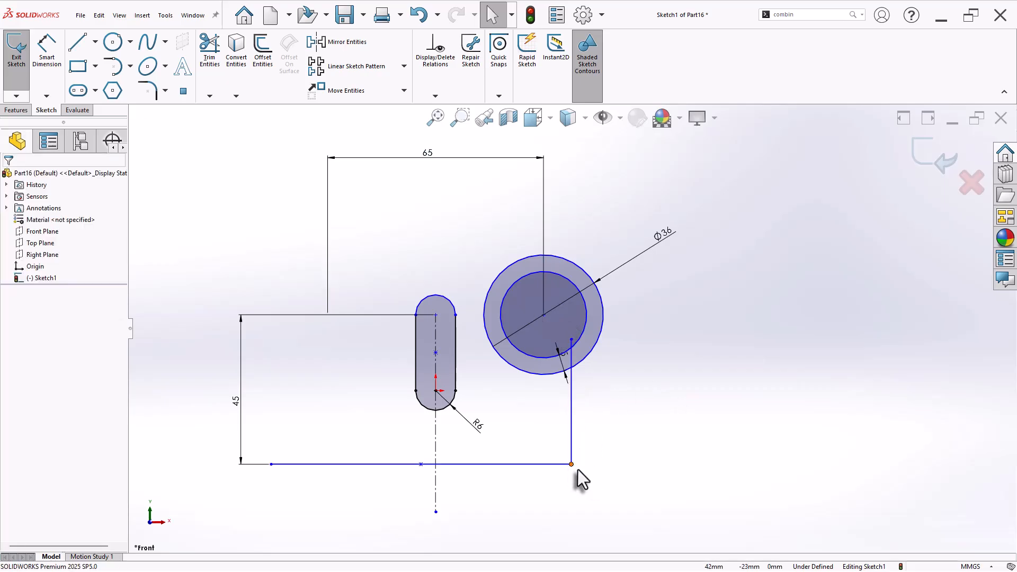
left_click_drag(421, 464, 451, 476)
left_click(584, 517)
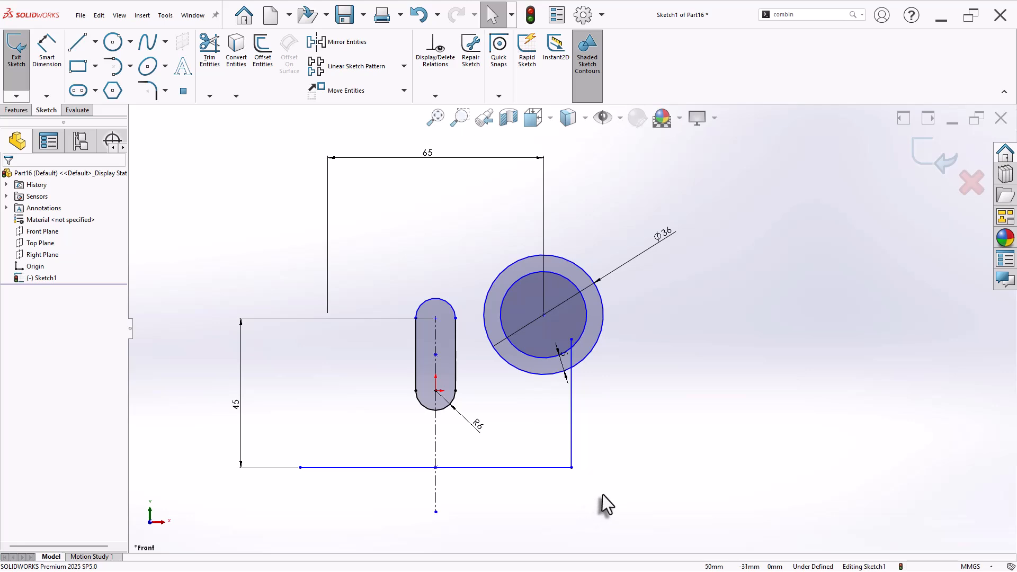
Step: Dimension the bottom horizontal line's length as 45 mm
key("d")
left_click(486, 469)
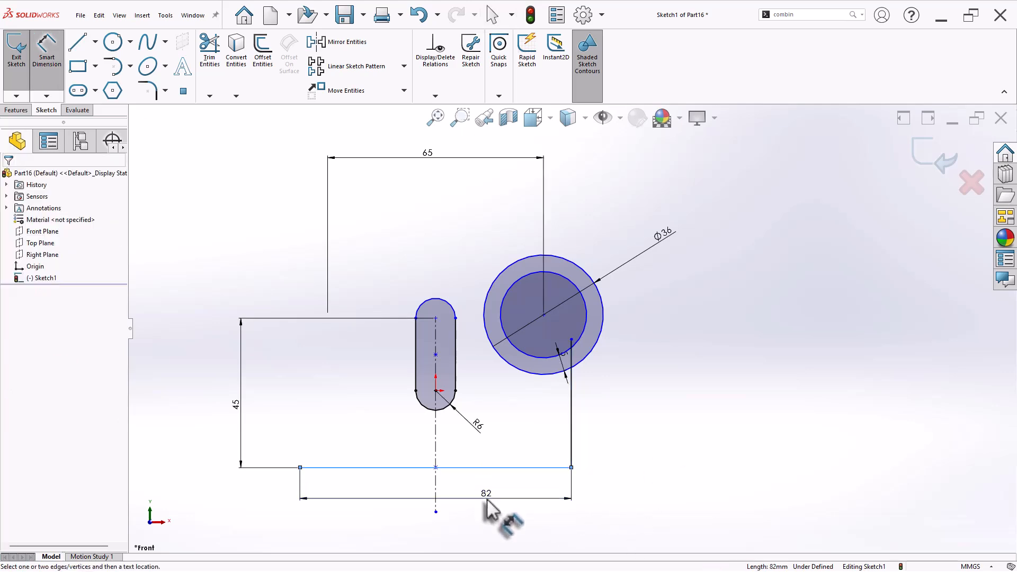
left_click(485, 499)
type("45")
key("Return")
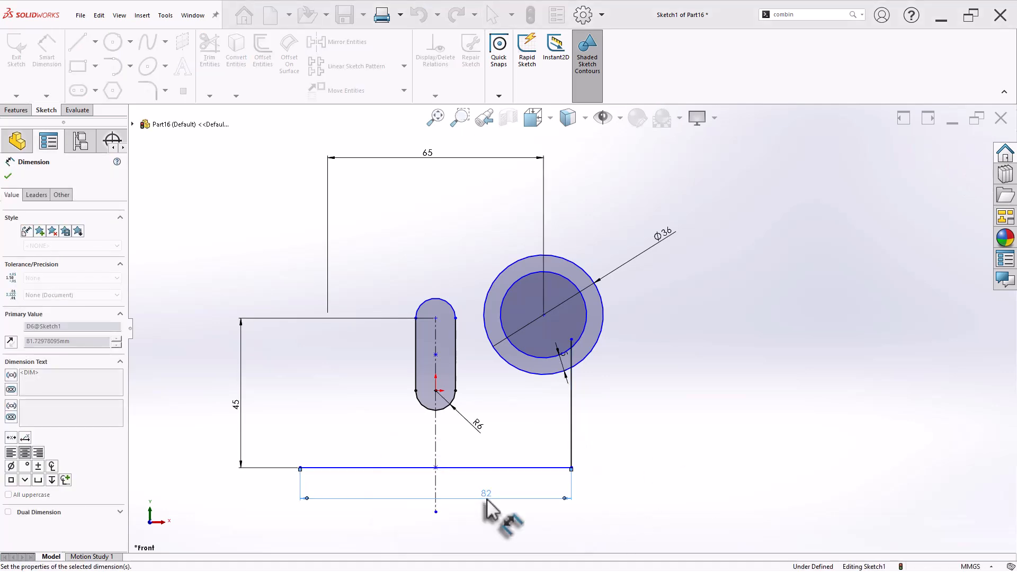
Step: Mirror both concentric circles and the right vertical line about the vertical centerline
key("m")
left_click(538, 375)
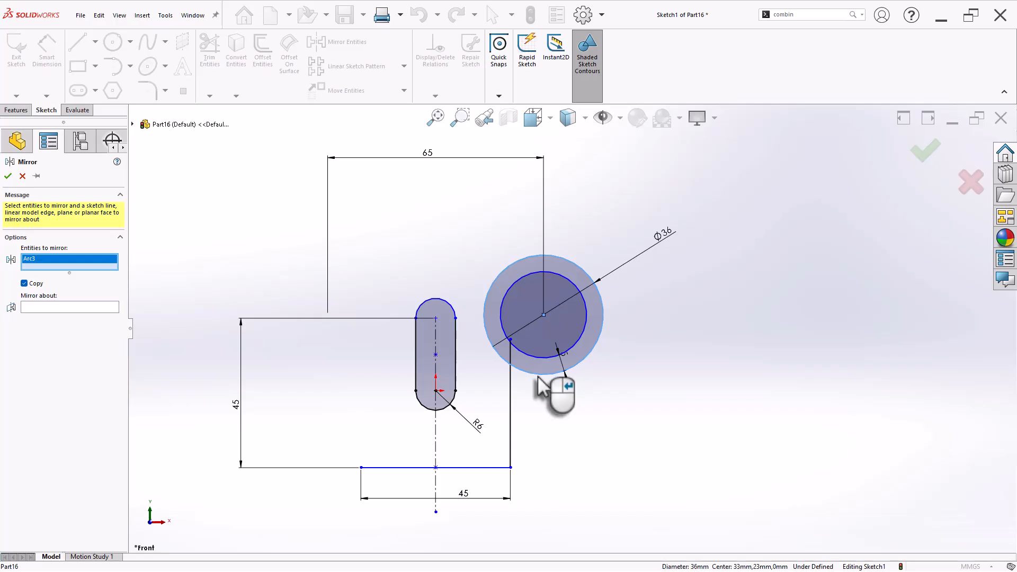
left_click(544, 357)
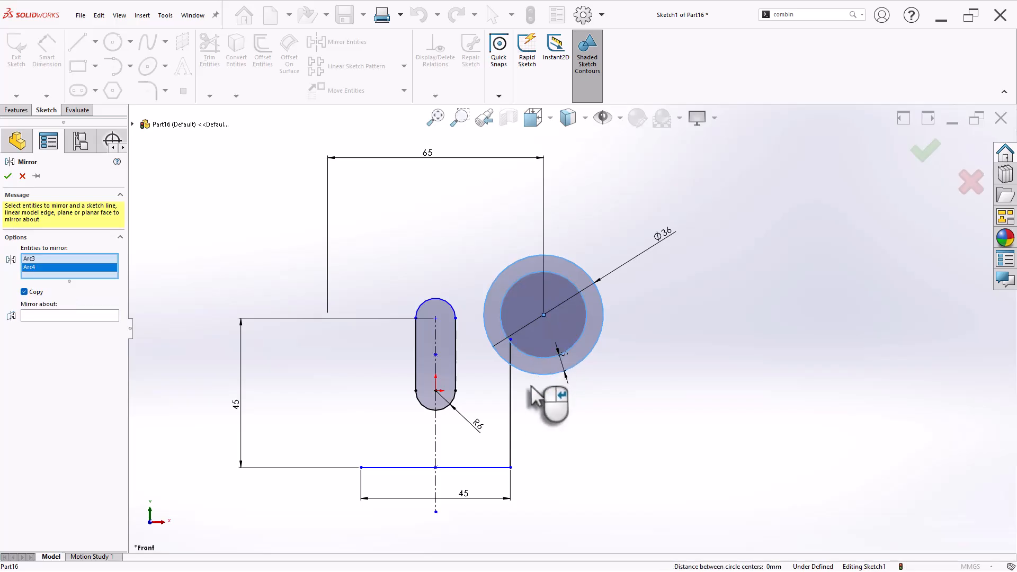
left_click(512, 419)
left_click(436, 447)
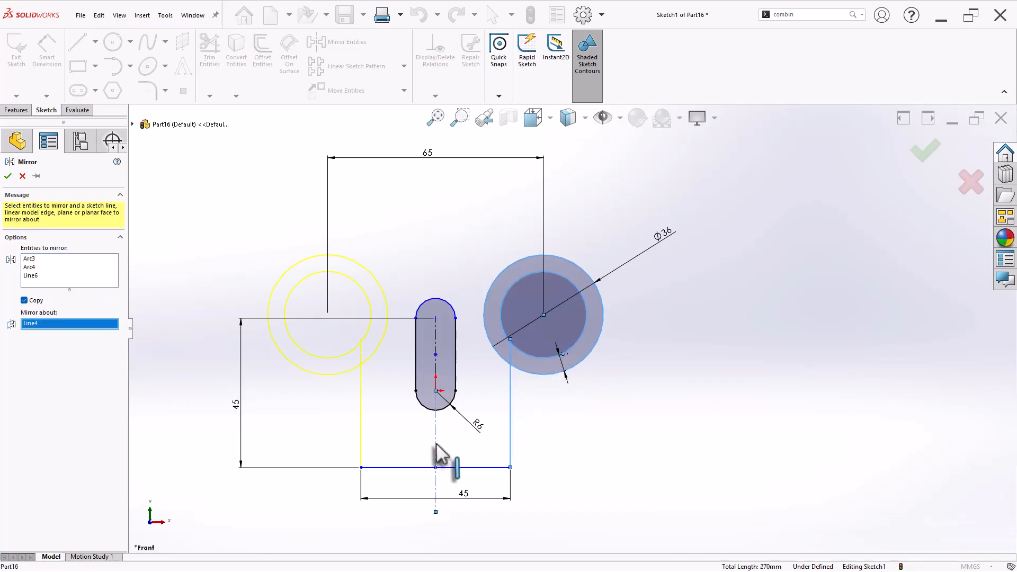
key("Return")
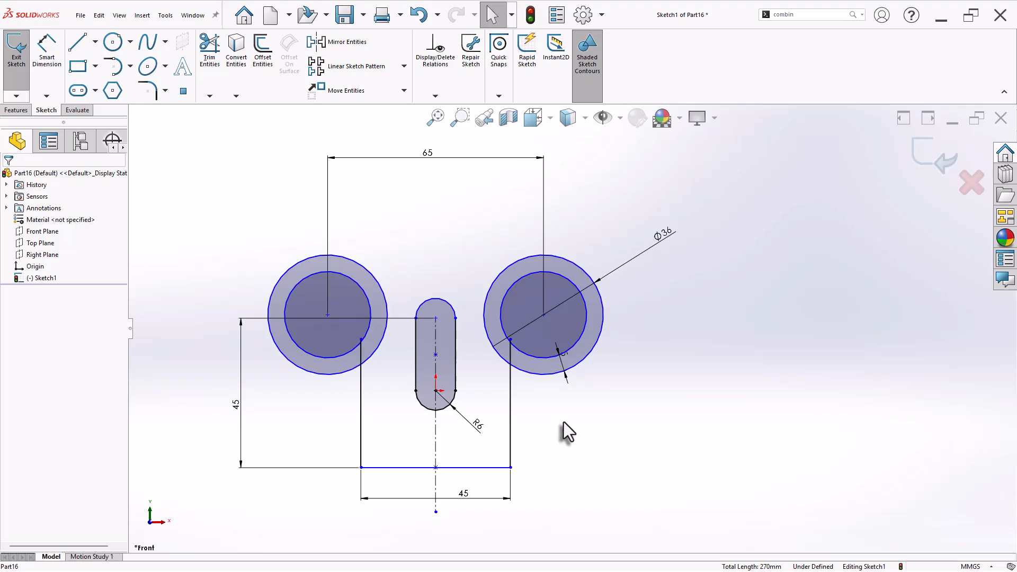
Step: Power trim the left vertical line's upper portion inside the left ring back to the outer circle
scroll(577, 418, "down", 1)
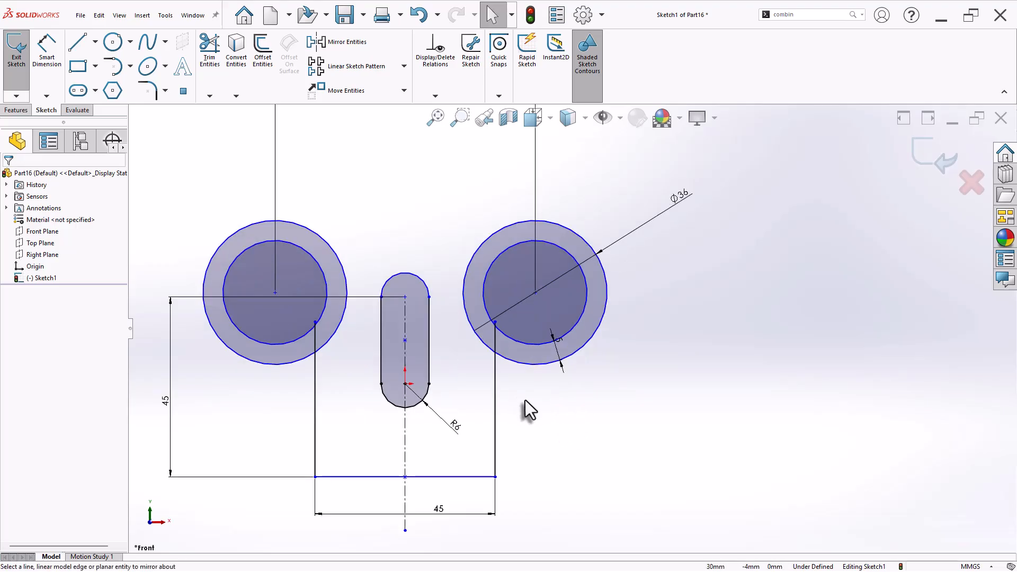
scroll(309, 162, "down", 2)
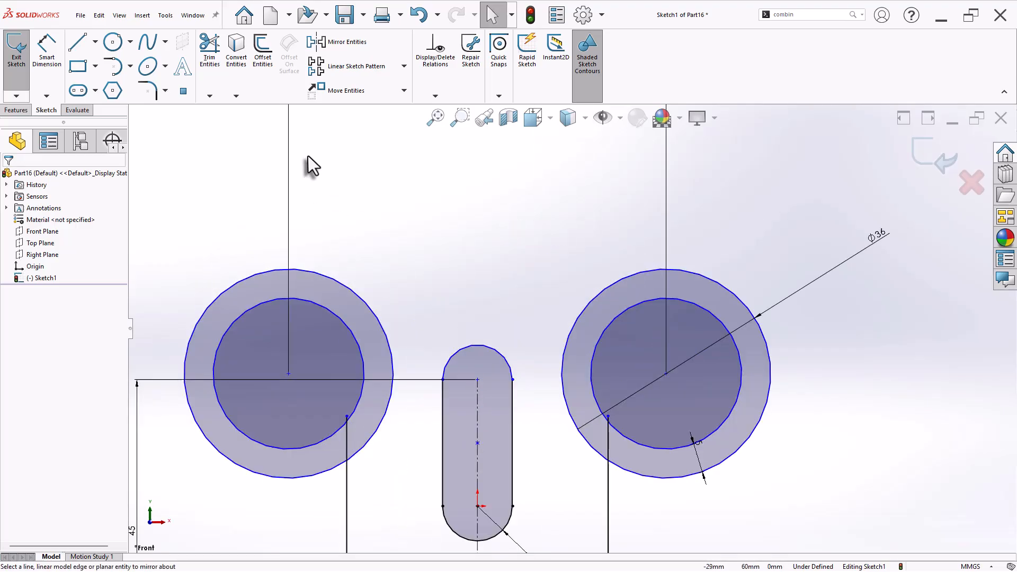
left_click(222, 61)
scroll(411, 450, "down", 5)
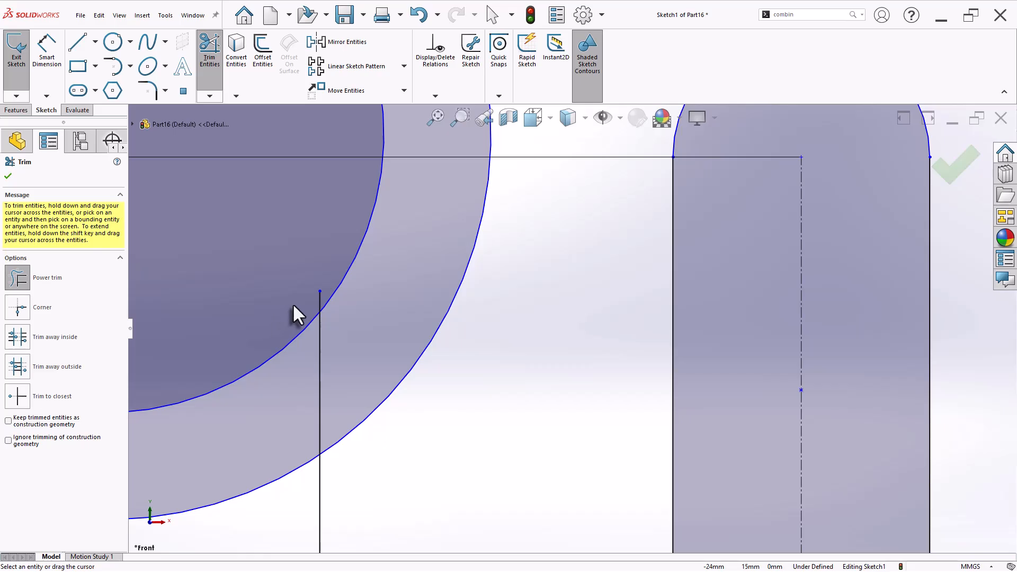
left_click_drag(317, 301, 325, 382)
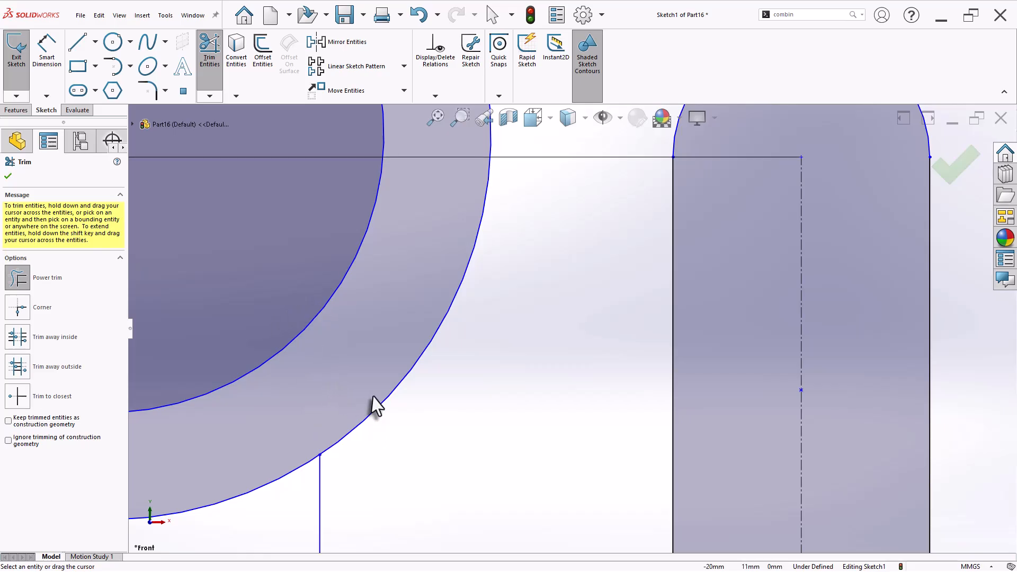
scroll(503, 419, "up", 5)
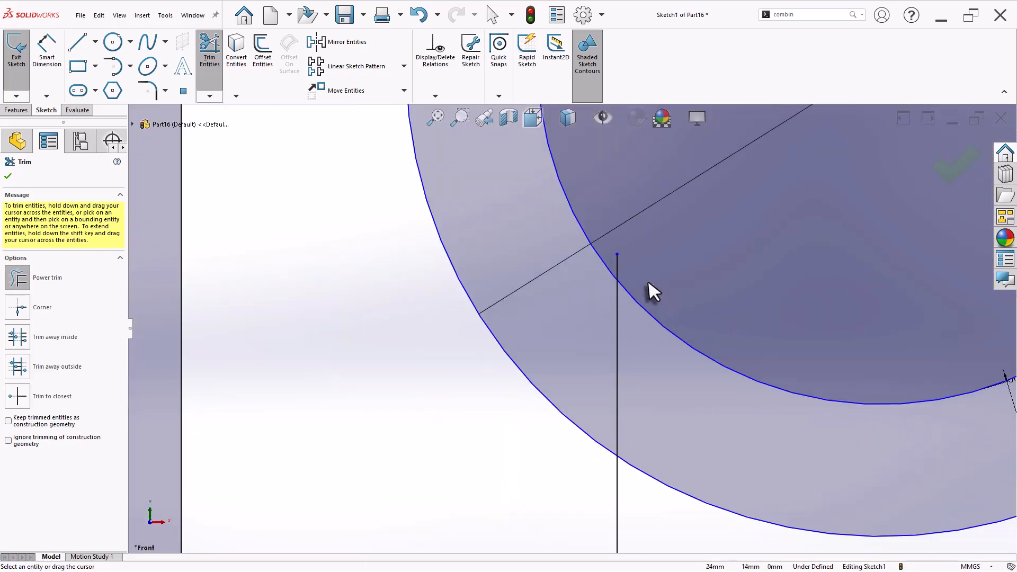
Step: Sketch a three-point arc about 58 mm in radius over the top, from the left ring's outer circle to the right ring's outer circle
scroll(617, 259, "up", 2)
scroll(607, 337, "up", 4)
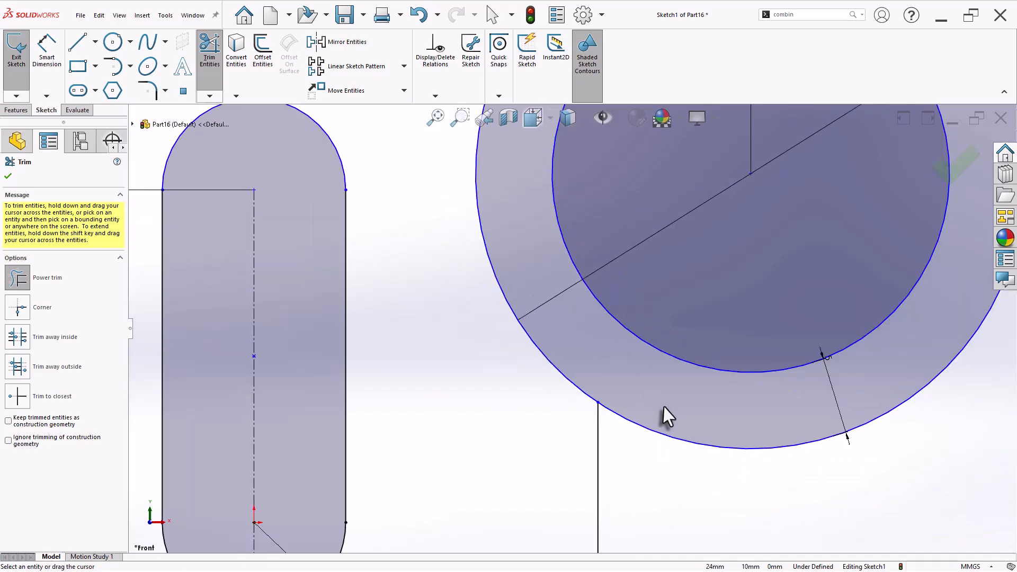
scroll(516, 281, "up", 3)
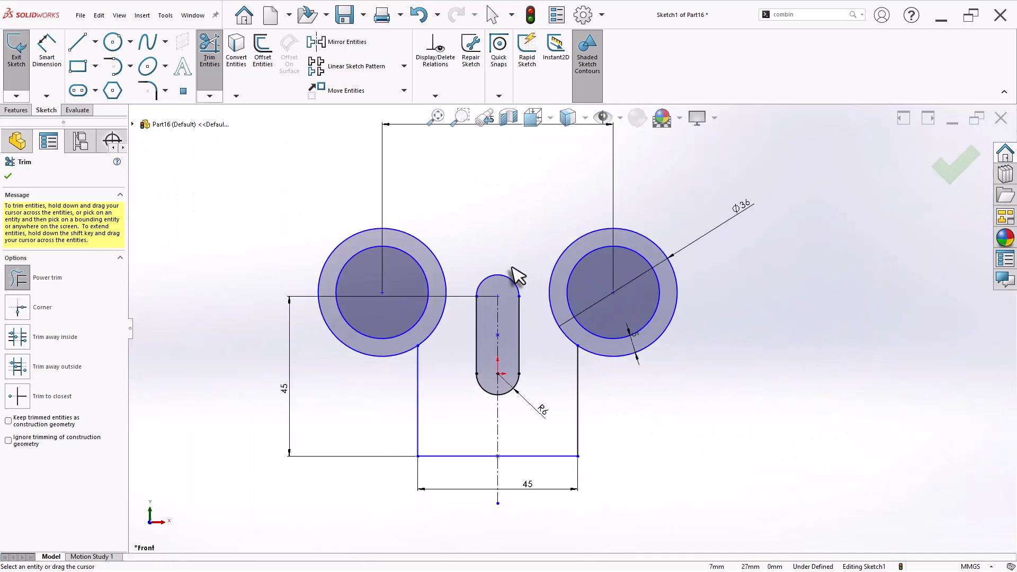
left_click(8, 177)
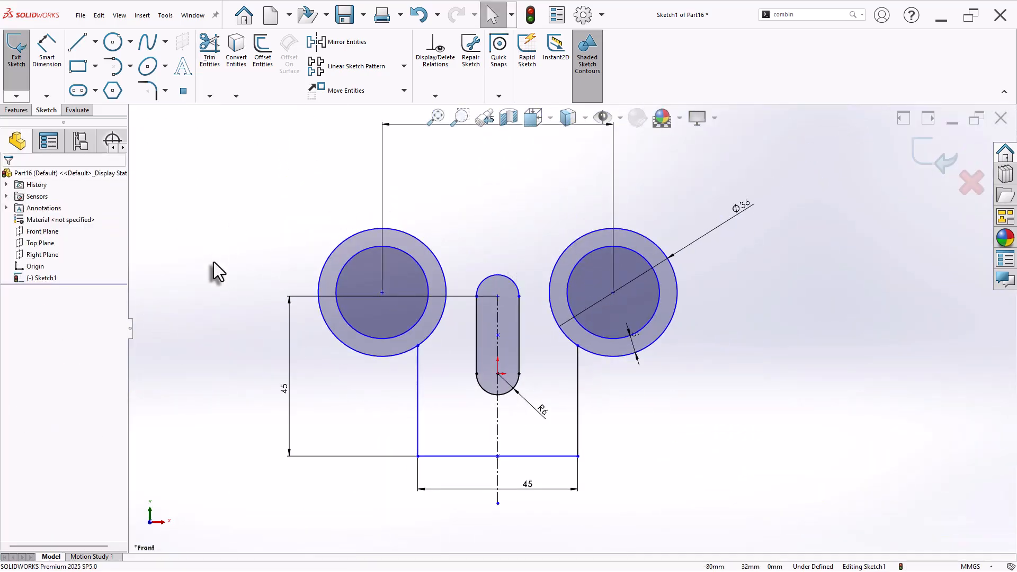
left_click(131, 69)
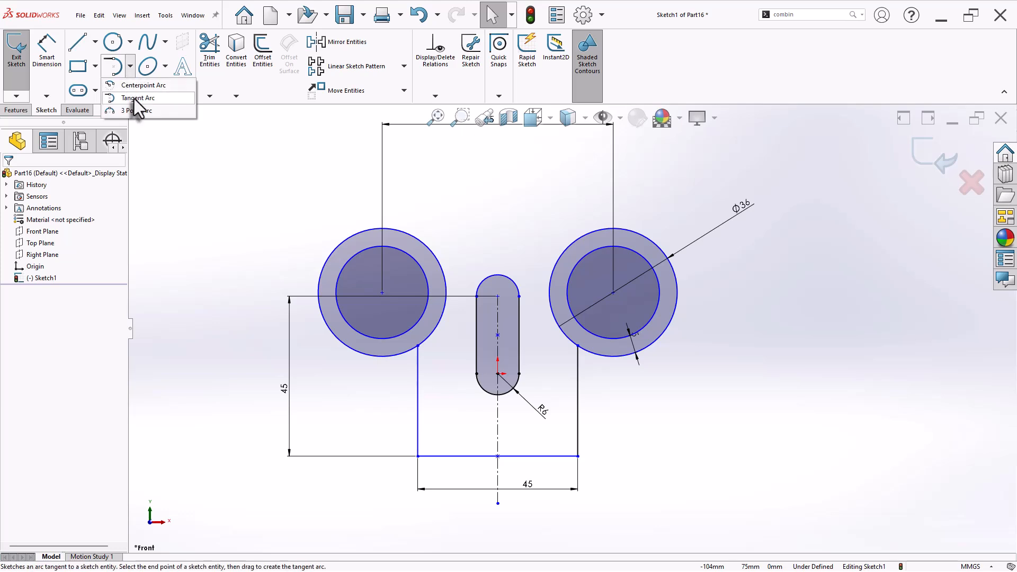
left_click(134, 107)
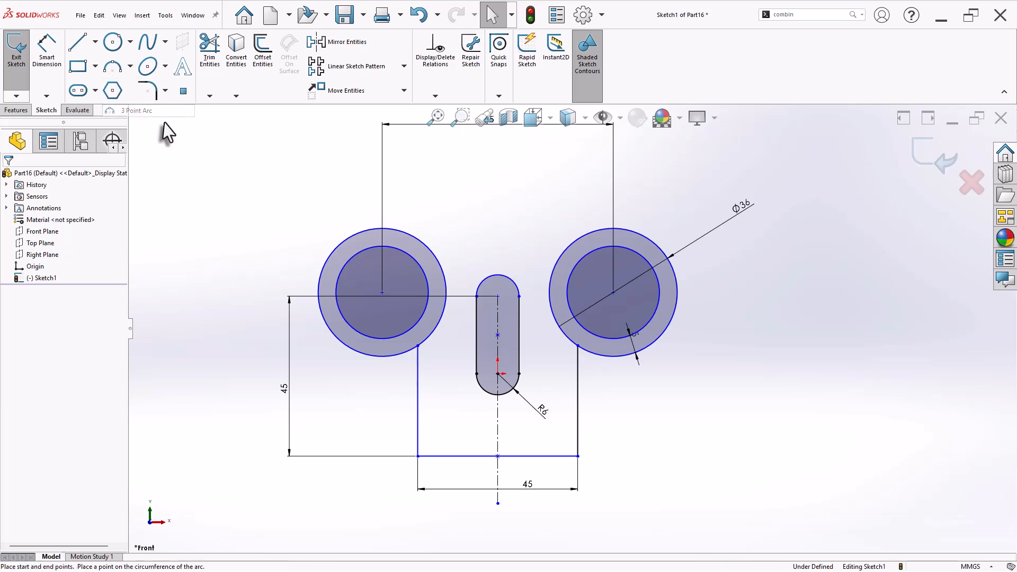
left_click(338, 245)
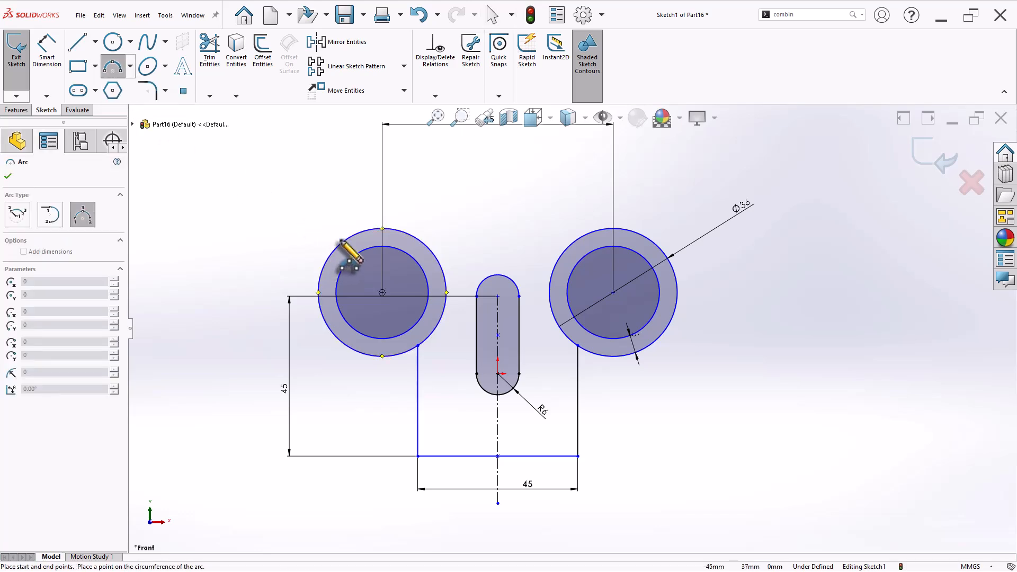
left_click(664, 247)
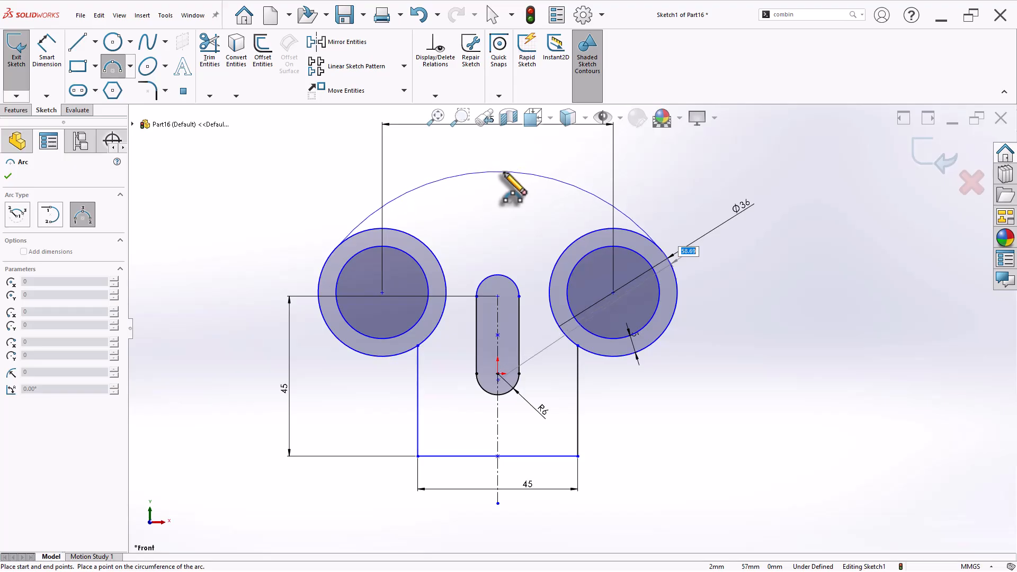
left_click(500, 170)
key("Escape")
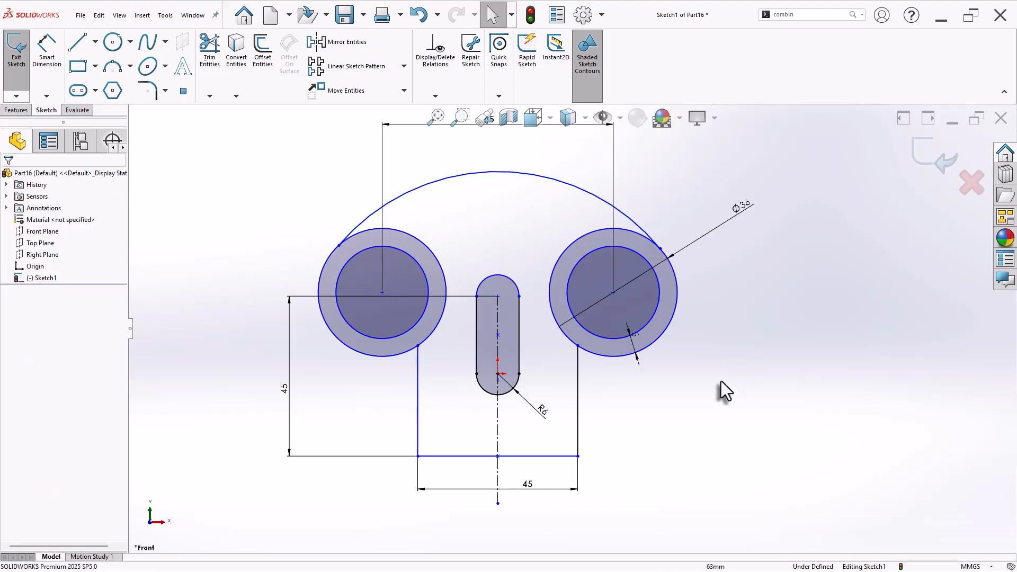
Step: Make the large arc's center point coincident with the slot's lower center point at the origin
left_click(498, 380)
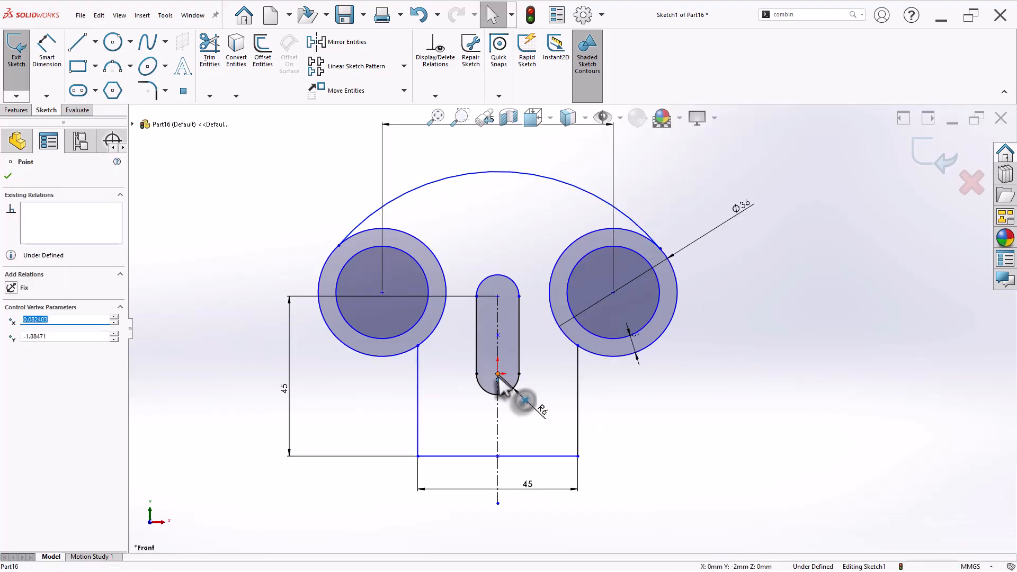
left_click(498, 374, "ctrl")
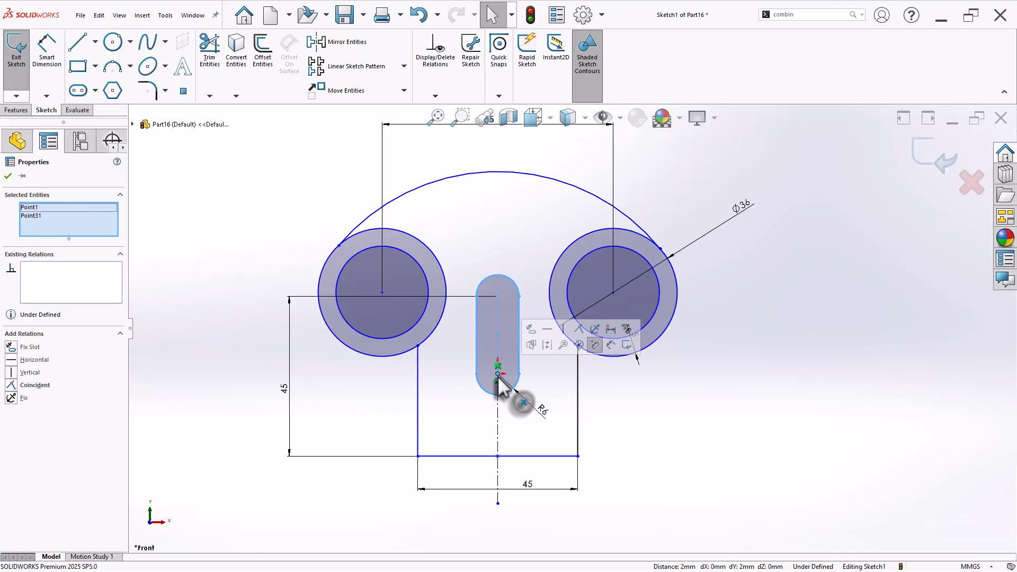
left_click(579, 329)
left_click(742, 455)
Step: Dimension the large top arc with a radius of 60 mm
key("d")
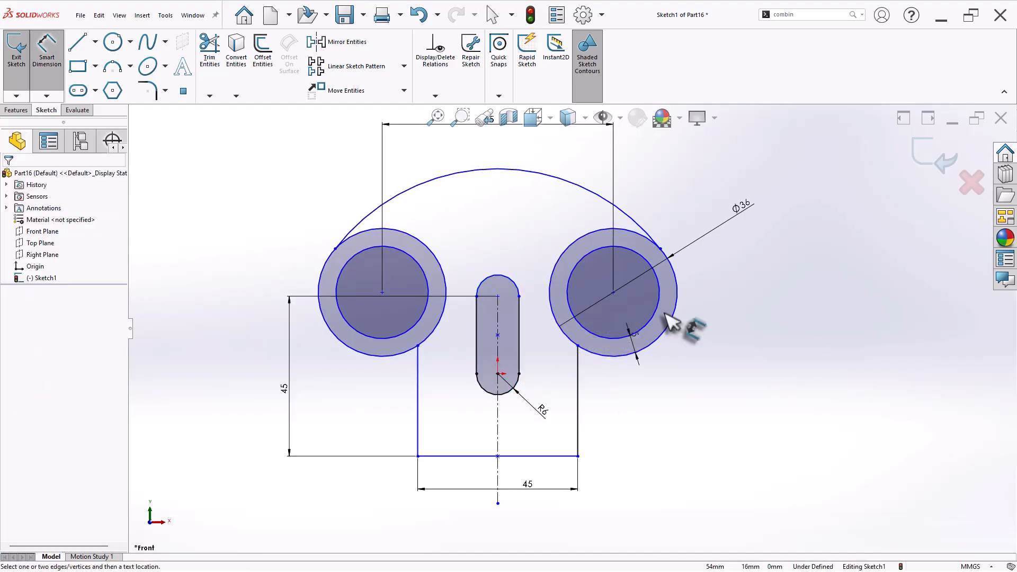
left_click(493, 170)
left_click(493, 204)
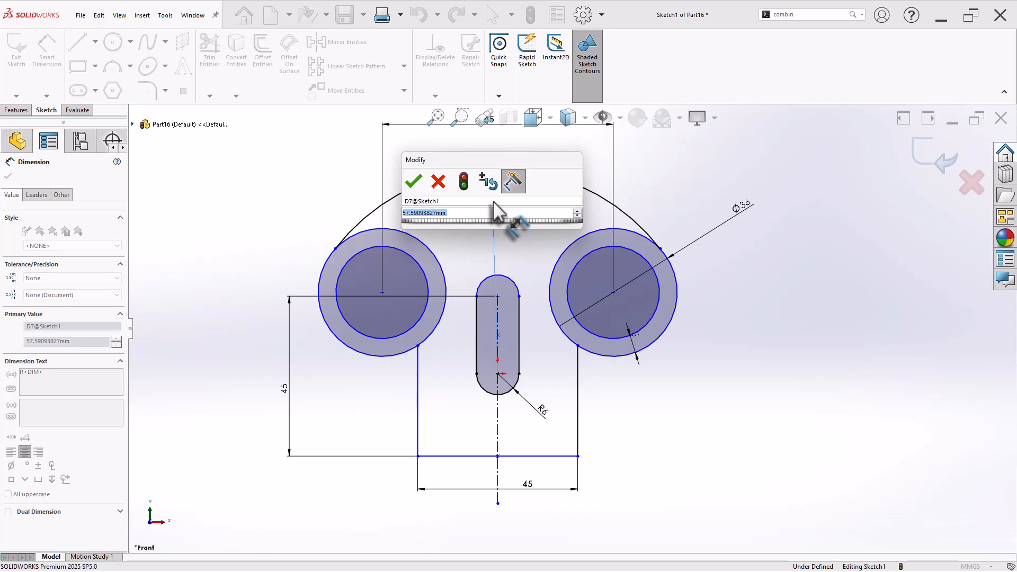
type("60")
key("Return")
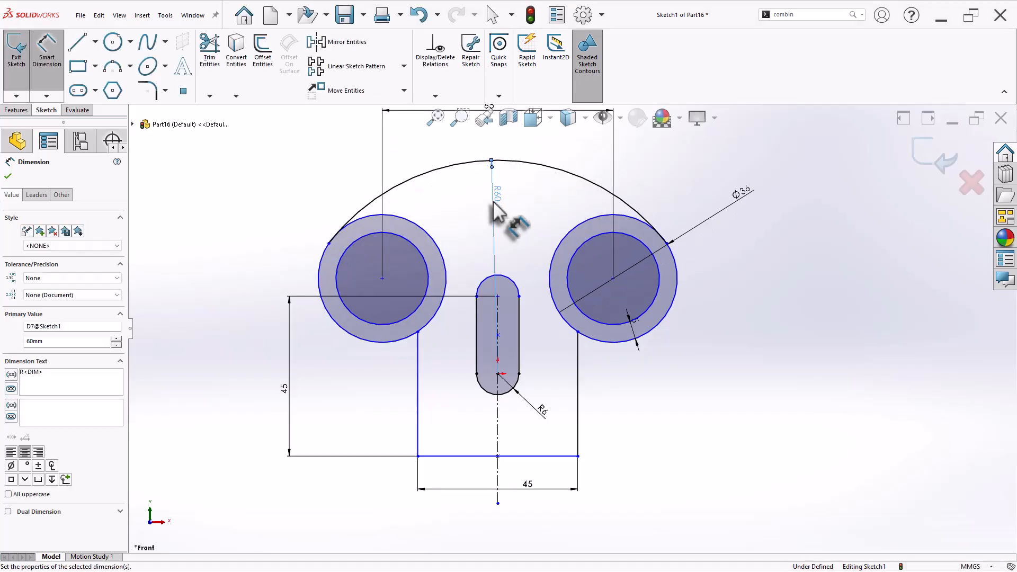
left_click(666, 415)
key("Escape")
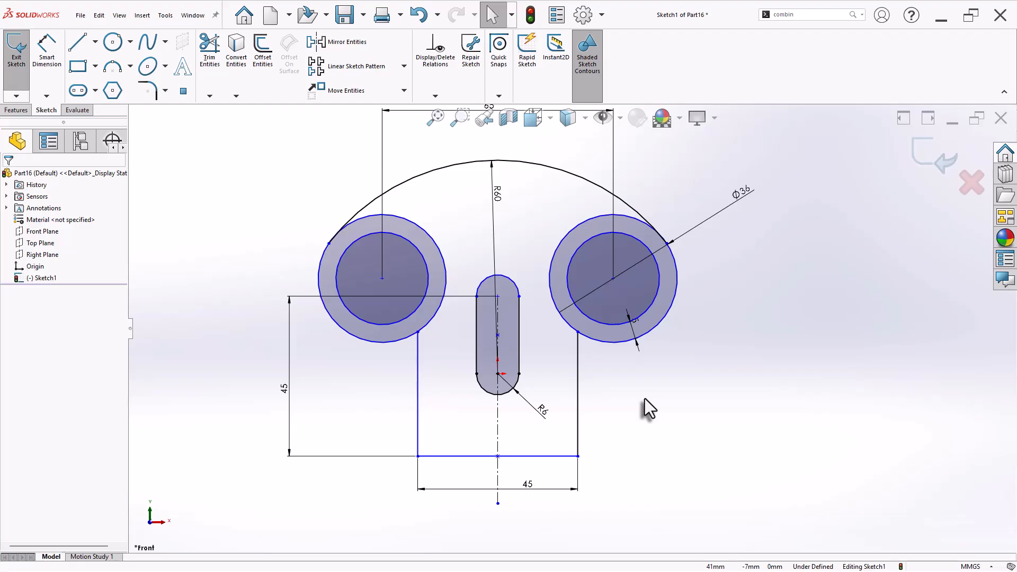
Step: Add a horizontal relation between the centers of both rings and the slot's upper center point
left_click(382, 278)
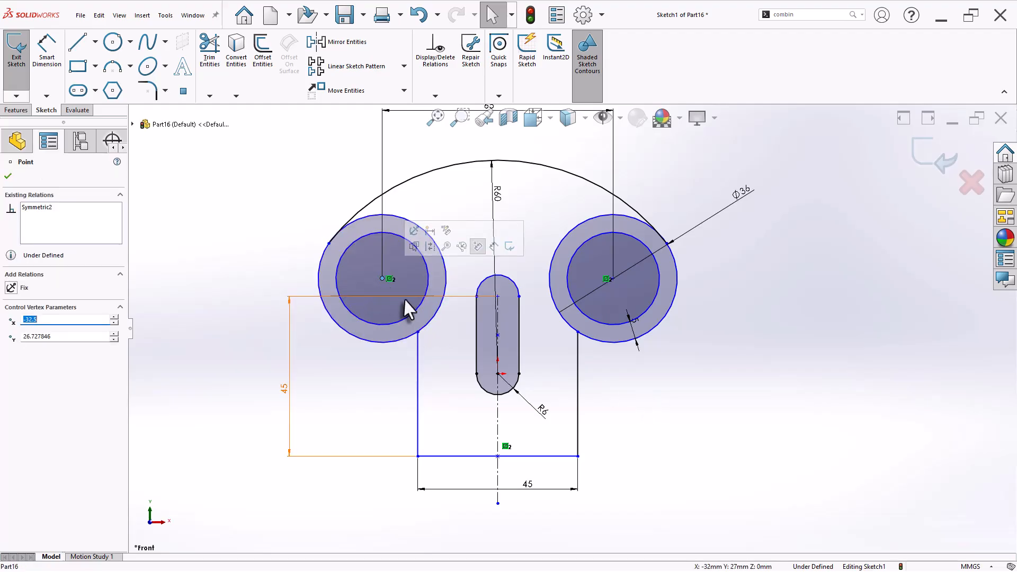
left_click(497, 297, "ctrl")
left_click(612, 278, "ctrl")
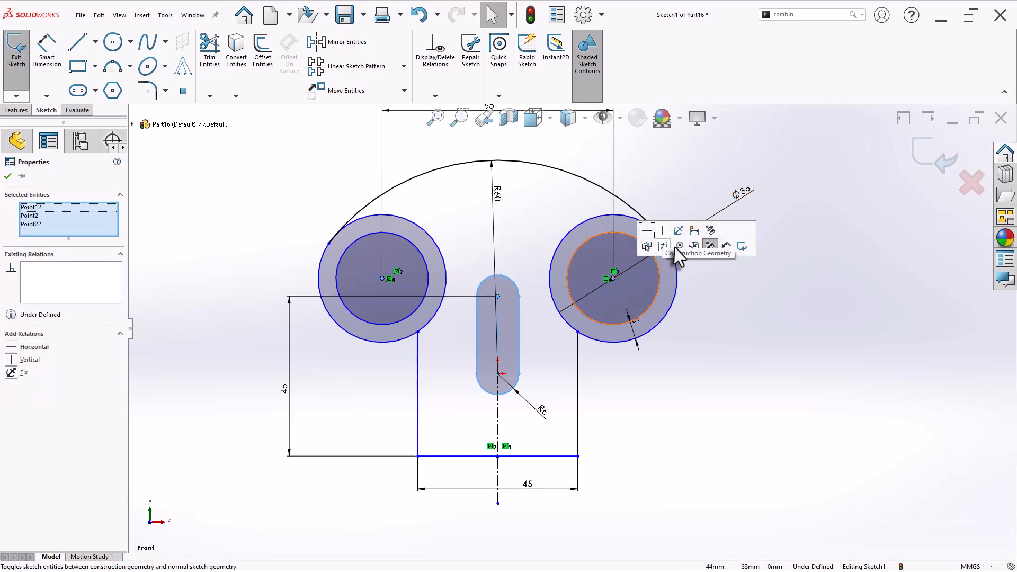
left_click(646, 232)
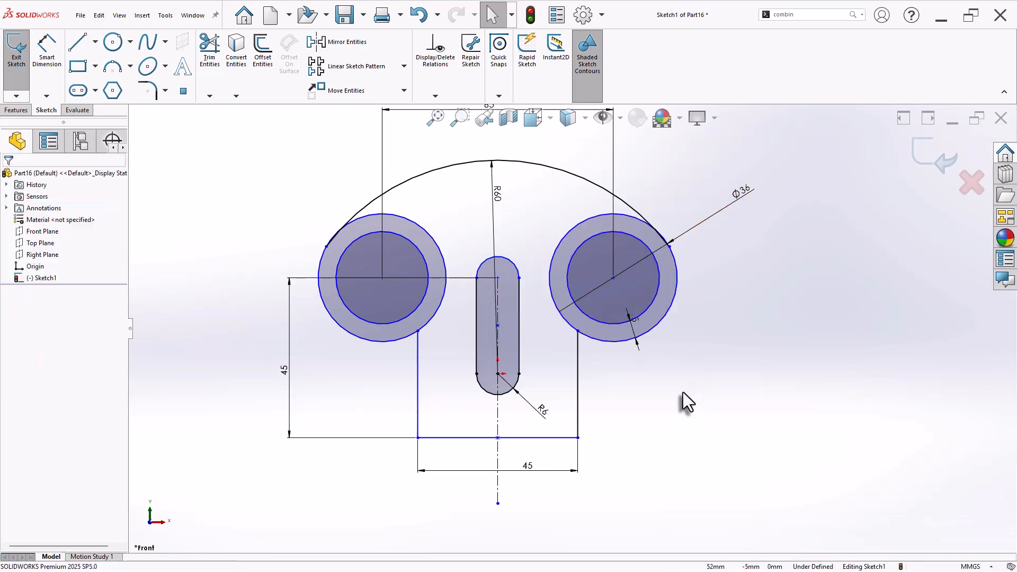
Step: Fix the midpoint of the bottom horizontal line in place
scroll(589, 417, "down", 1)
scroll(545, 430, "up", 1)
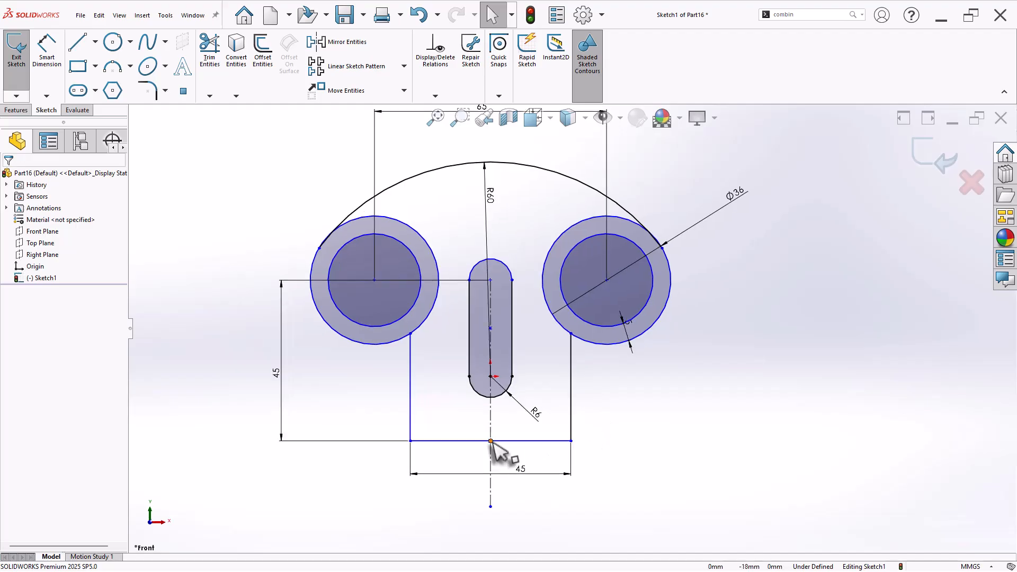
left_click(491, 441)
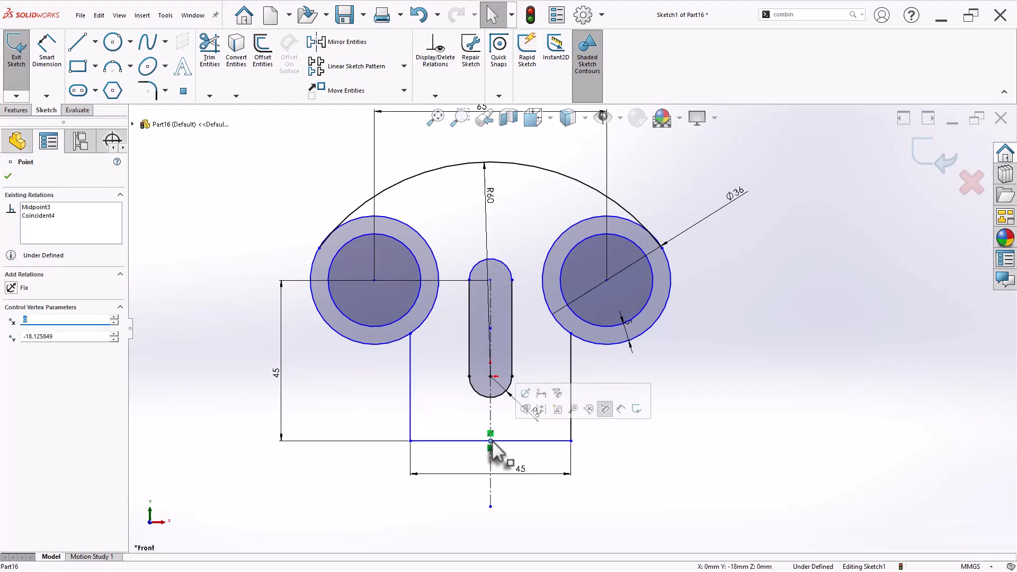
left_click(525, 393)
left_click(689, 451)
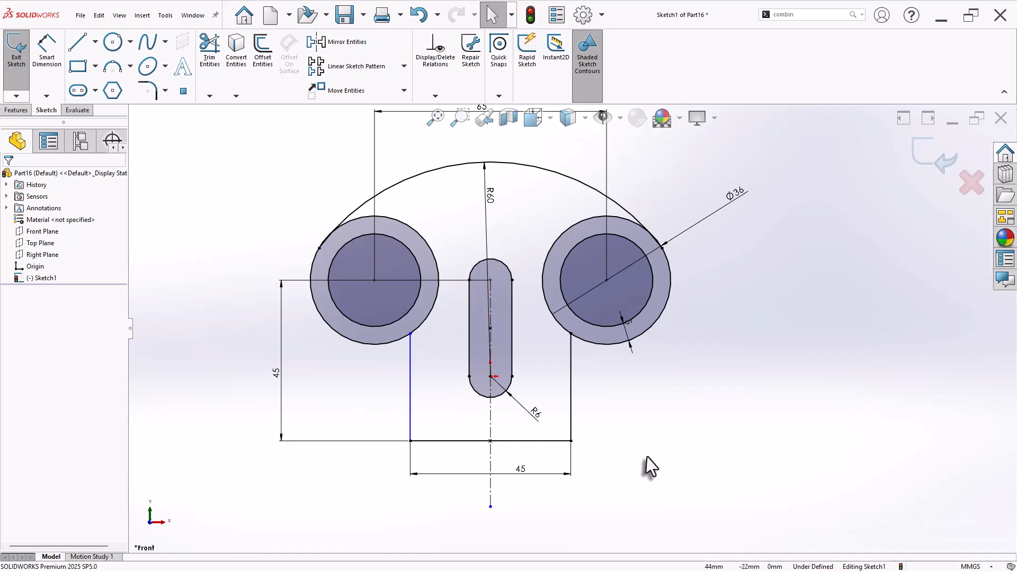
Step: Move the upper endpoint of the left vertical line to test its freedom, and add a vertical relation to the line
left_click_drag(411, 334, 413, 364)
left_click(407, 390)
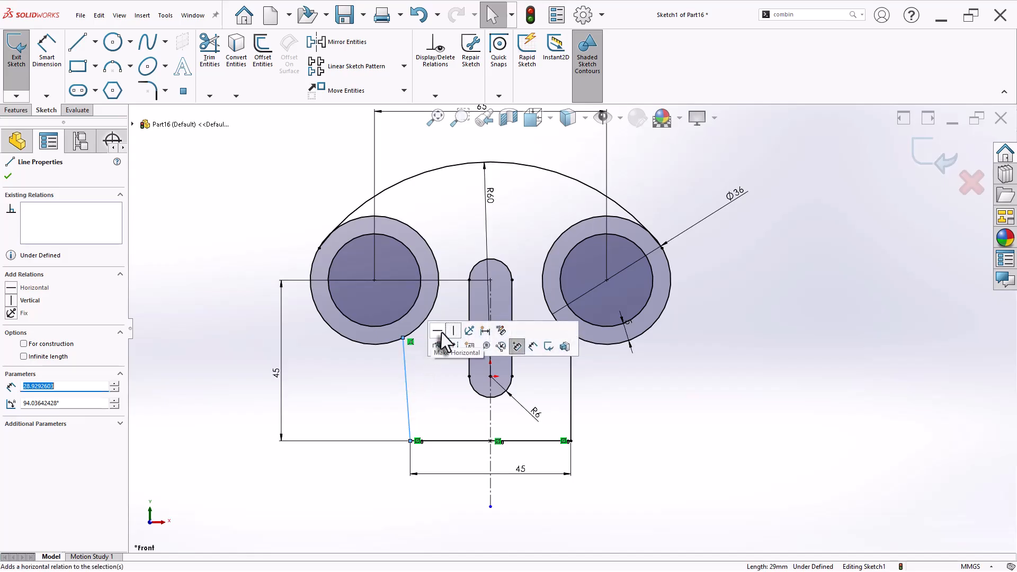
left_click(453, 332)
left_click(647, 456)
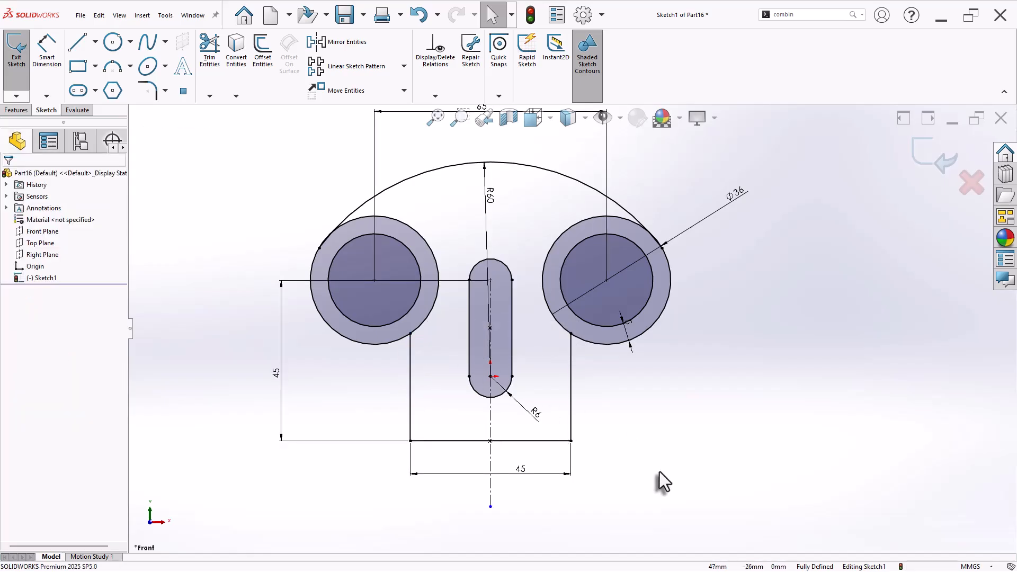
Step: Sketch a small circle below the right ring, just outside the right vertical line
right_click_drag(660, 471, 675, 390)
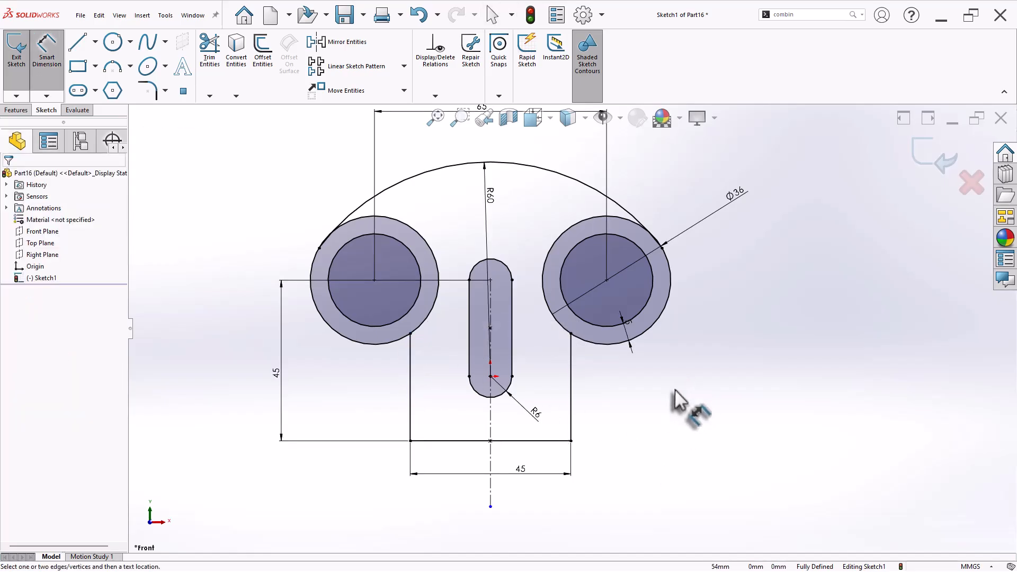
left_click(120, 48)
scroll(575, 344, "down", 3)
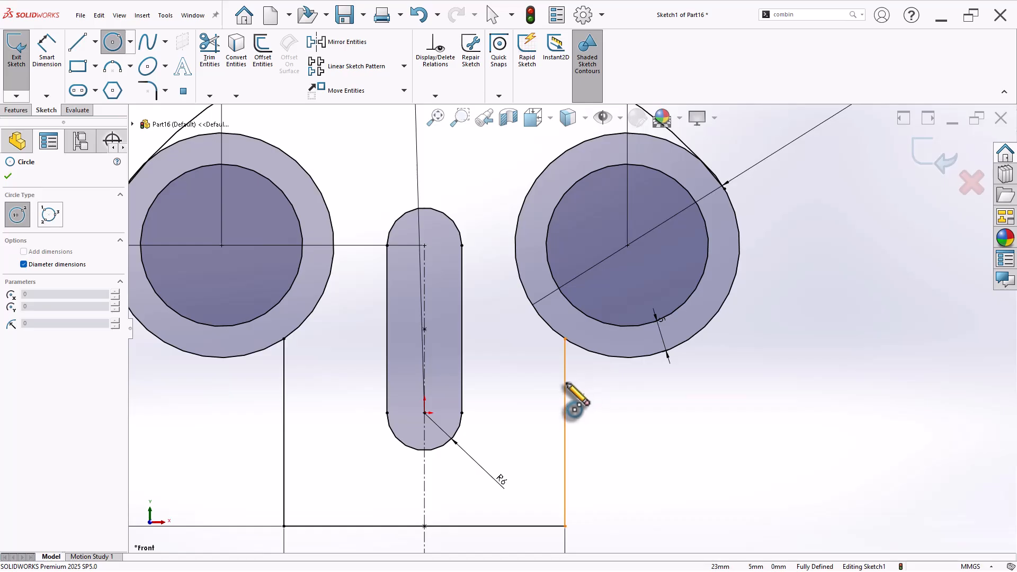
left_click(597, 384)
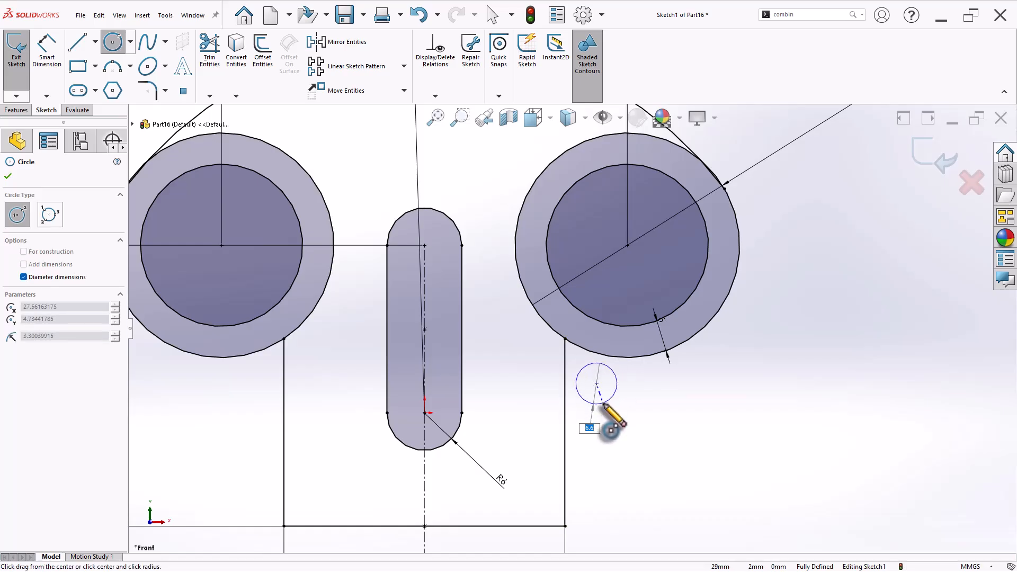
Step: Sketch a 10 mm diameter circle outside the right vertical line, just below the right-hand ring
type("10")
key("Return")
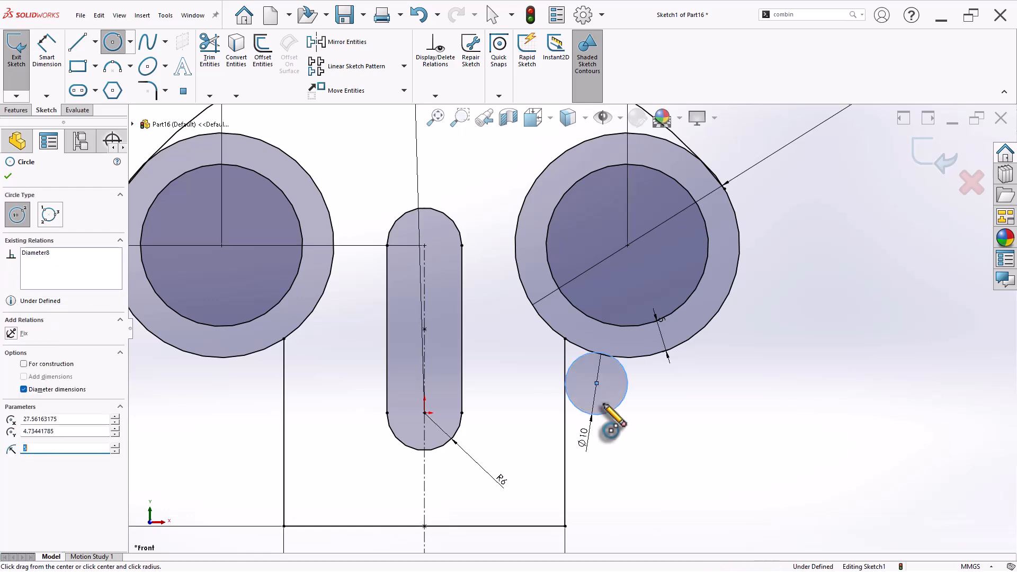
key("Escape")
scroll(649, 393, "down", 2)
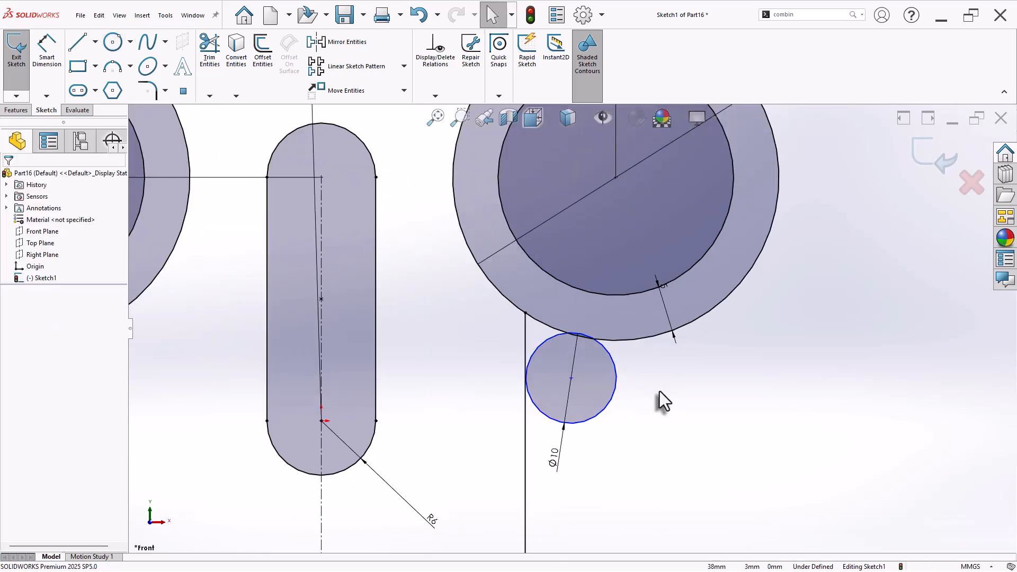
Step: Make the 10 mm circle tangent to the right ring's outer circle and to the right vertical line
left_click_drag(586, 327, 588, 325)
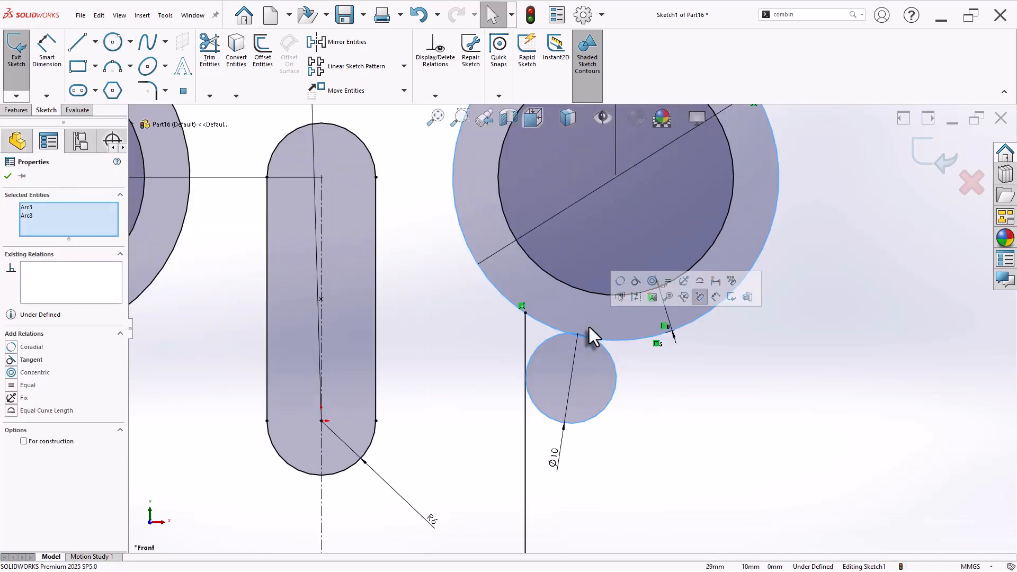
left_click(635, 287)
left_click(674, 405)
left_click(524, 390)
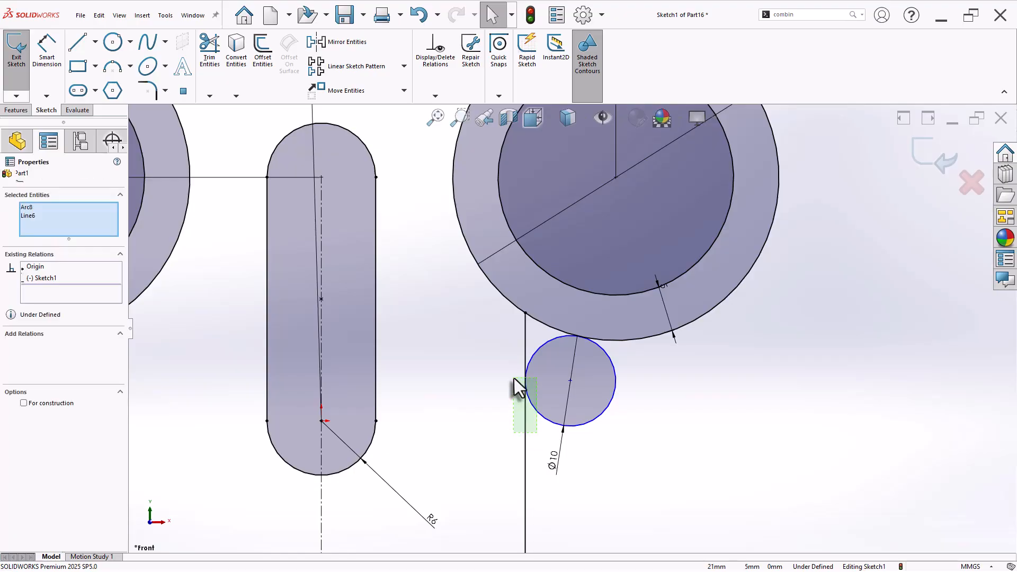
left_click(544, 345, "ctrl")
key("Escape")
scroll(628, 443, "up", 1)
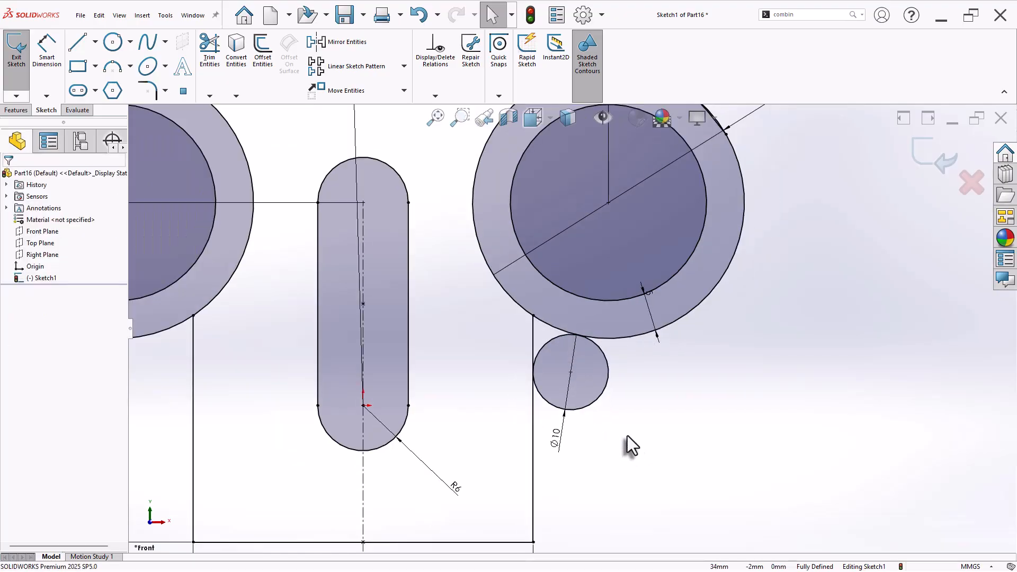
Step: Trim the 10 mm circle and the line's upper end, leaving only the arc that joins the line to the right ring
left_click(210, 53)
scroll(490, 329, "down", 1)
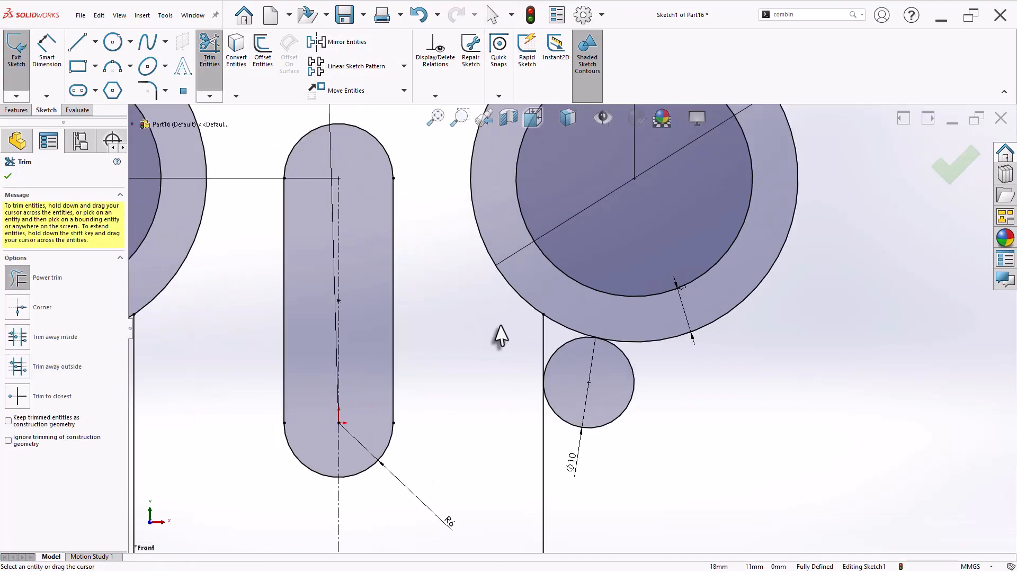
left_click_drag(548, 395, 607, 401)
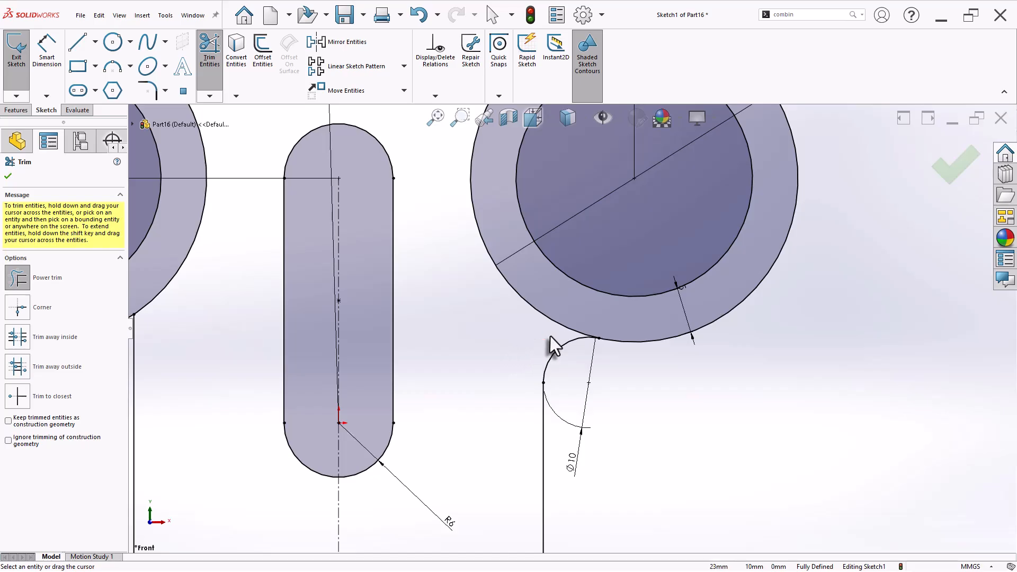
scroll(608, 432, "up", 3)
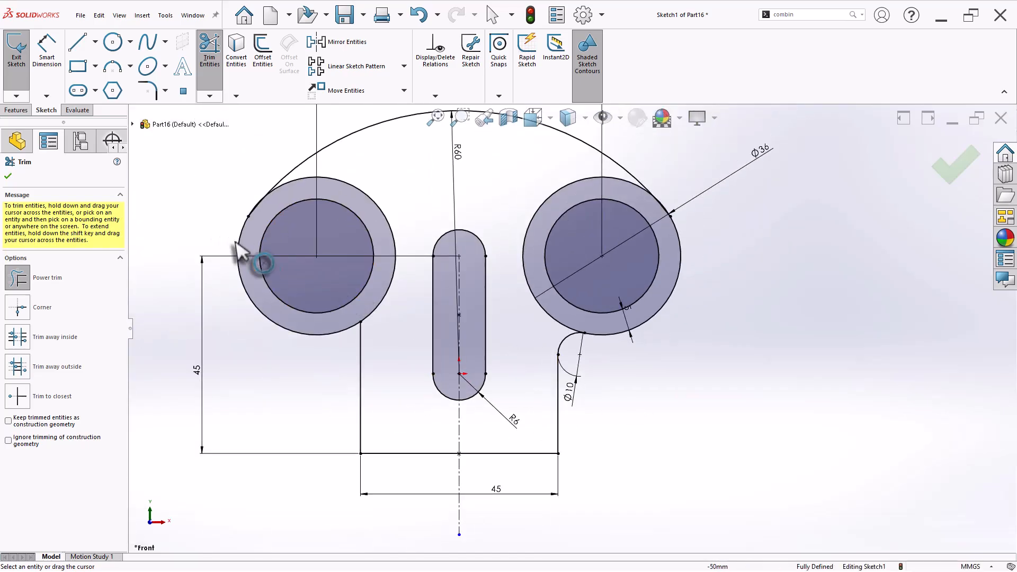
Step: Mirror the trimmed transition arc to the left side about the vertical centerline
left_click(318, 42)
left_click(568, 341)
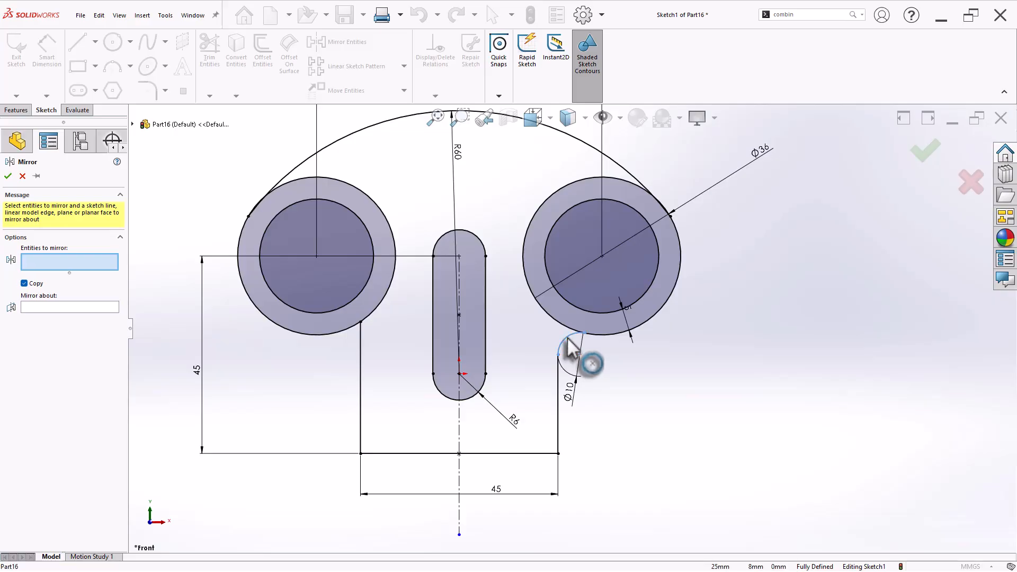
left_click(460, 440)
right_click(460, 440)
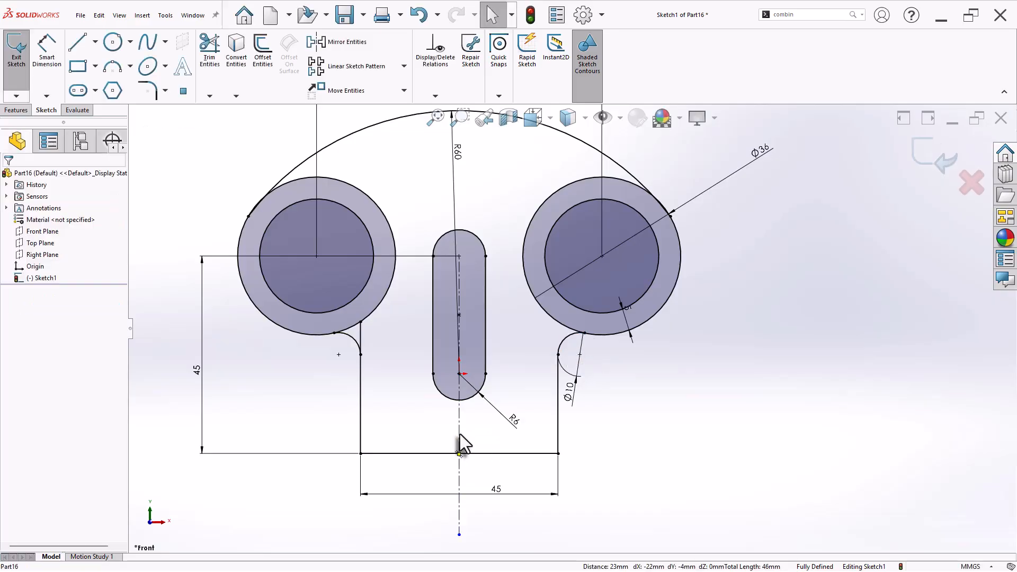
Step: Trim the left vertical line's leftover end between the mirrored arc and the left ring
left_click(210, 53)
scroll(391, 256, "down", 6)
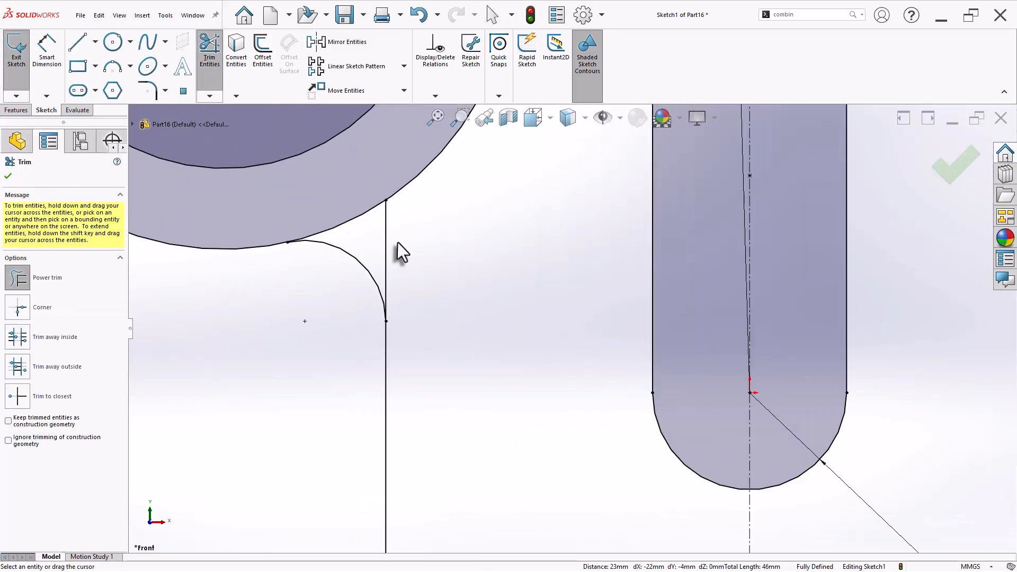
key("f")
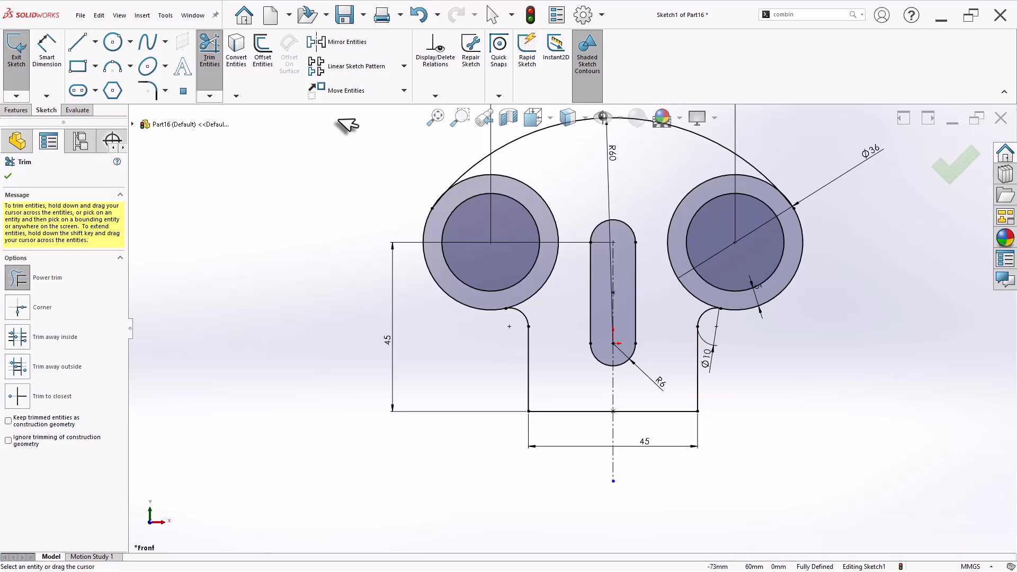
Step: Round both lower corners of the base outline with 5 mm sketch fillets, accepting the removal of conflicting relations
left_click(148, 91)
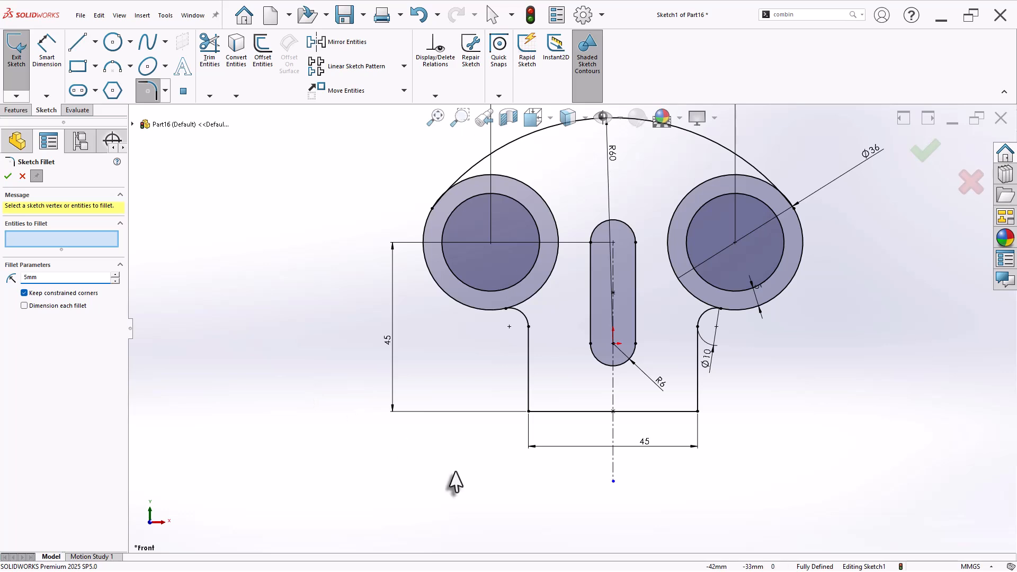
left_click_drag(500, 386, 562, 429)
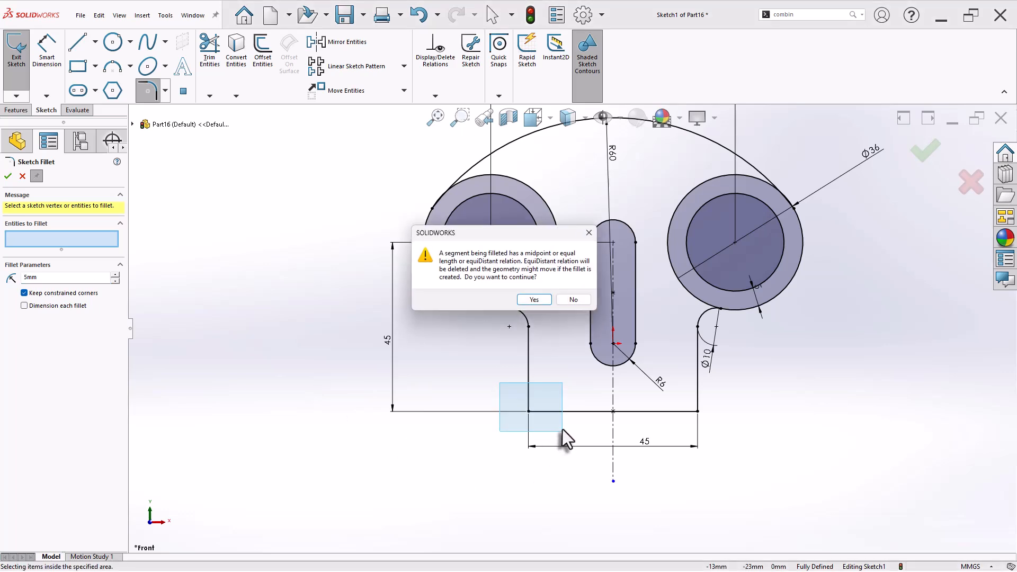
left_click(540, 301)
left_click_drag(726, 430, 688, 392)
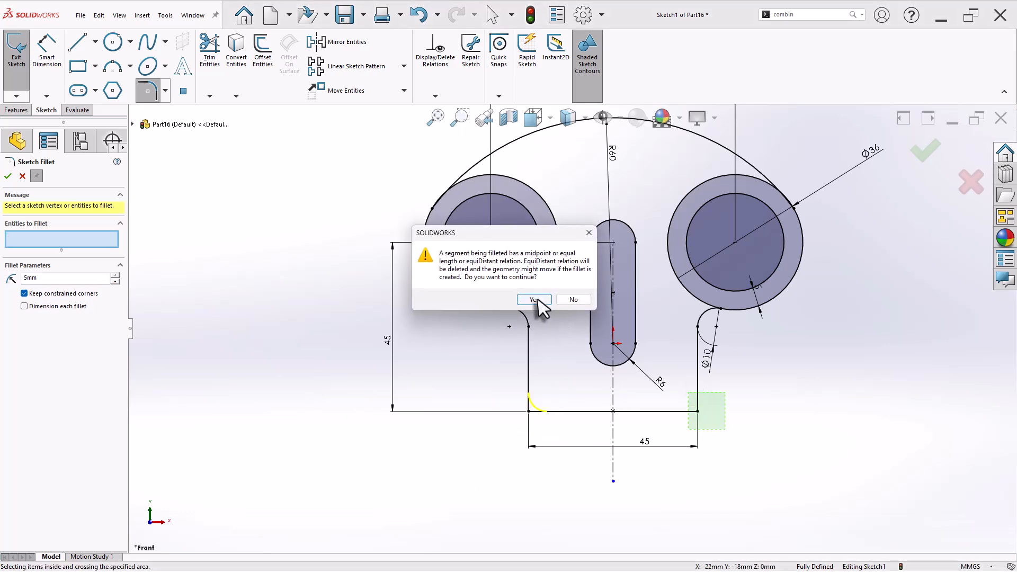
left_click(536, 300)
key("f")
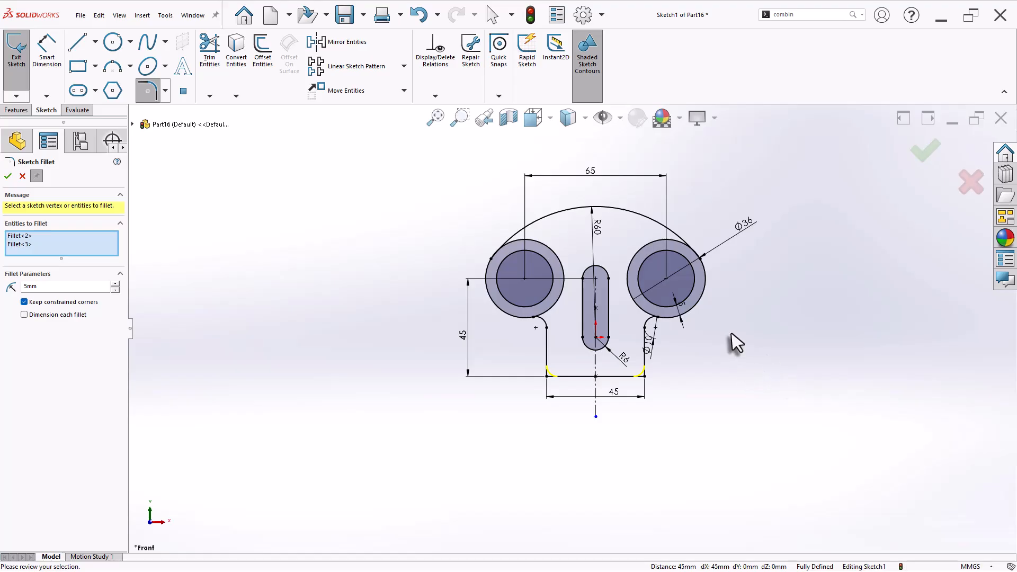
left_click(15, 112)
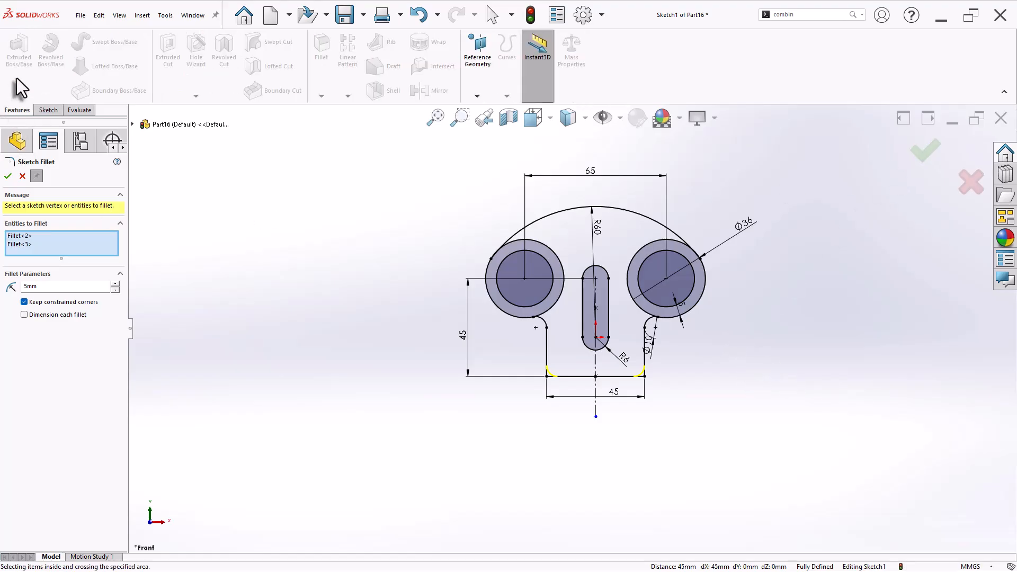
left_click(9, 176)
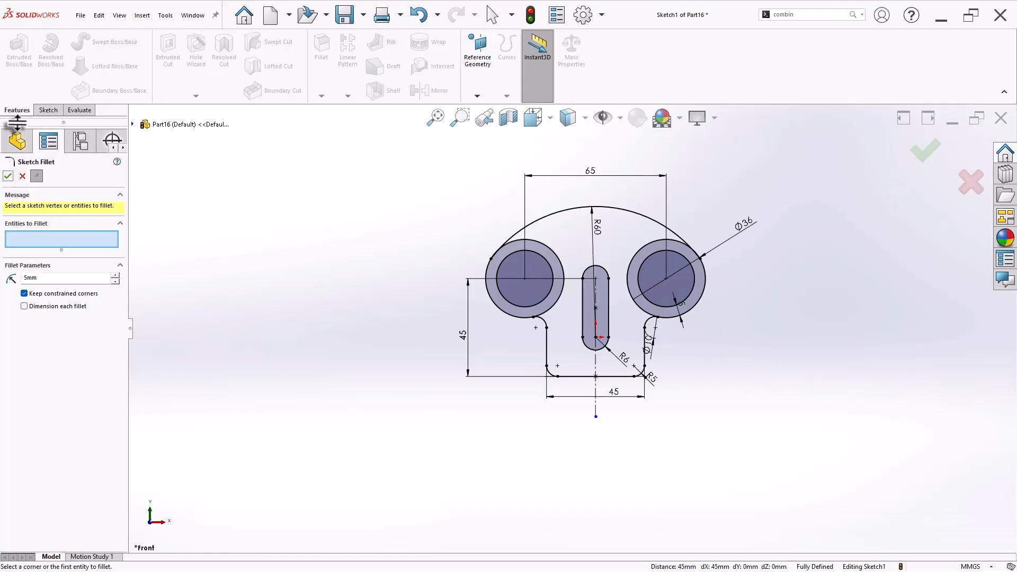
left_click(22, 176)
Step: Extrude the main body, both ring regions and both inner circle regions 10 mm blind, leaving the slot open
left_click(20, 48)
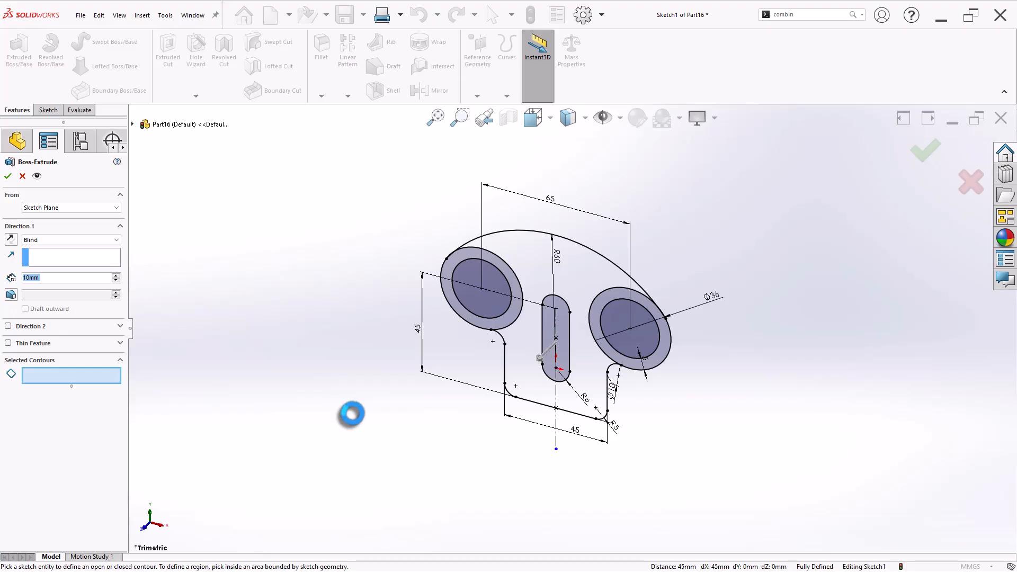
left_click(522, 252)
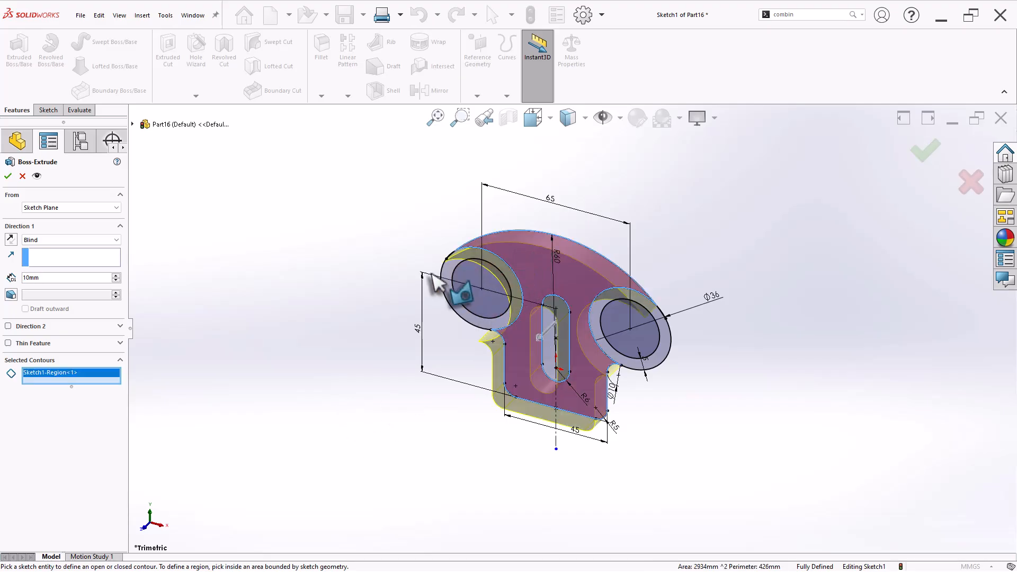
left_click(464, 285)
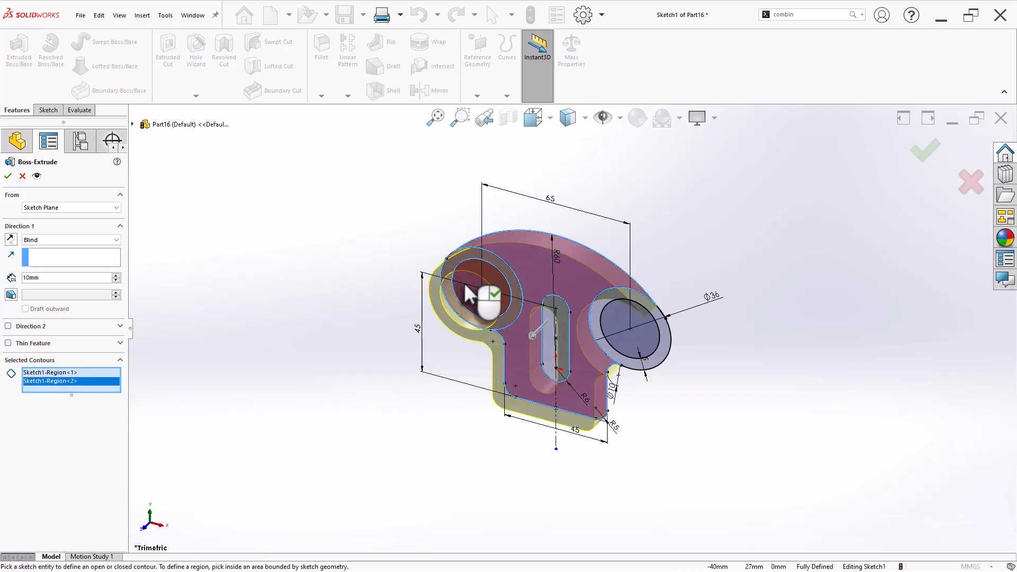
left_click(468, 292)
left_click(617, 327)
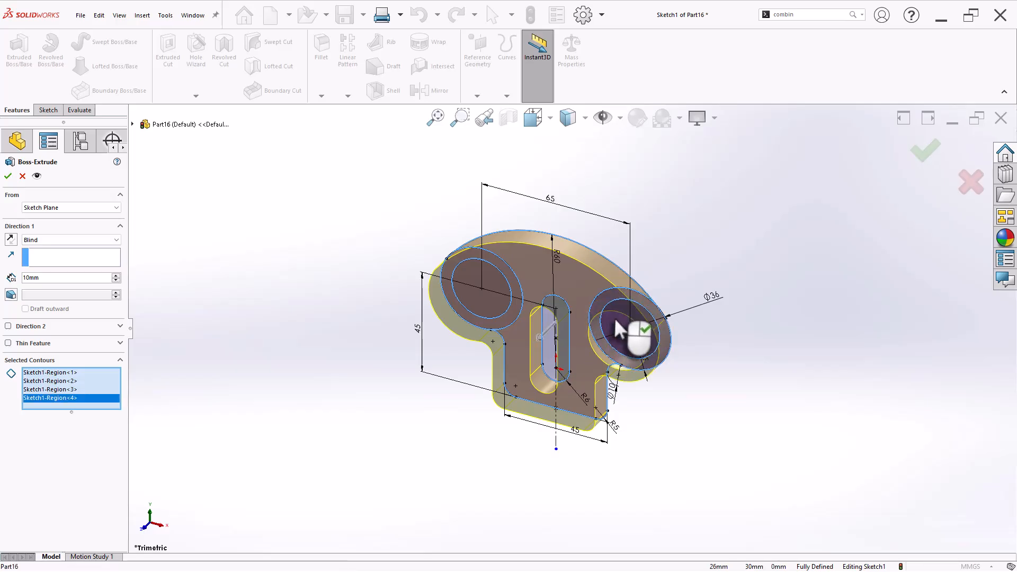
left_click(619, 329)
mouse_move(679, 310)
middle_mouse_down()
mouse_move(672, 226)
mouse_move(645, 216)
mouse_move(708, 227)
middle_mouse_up()
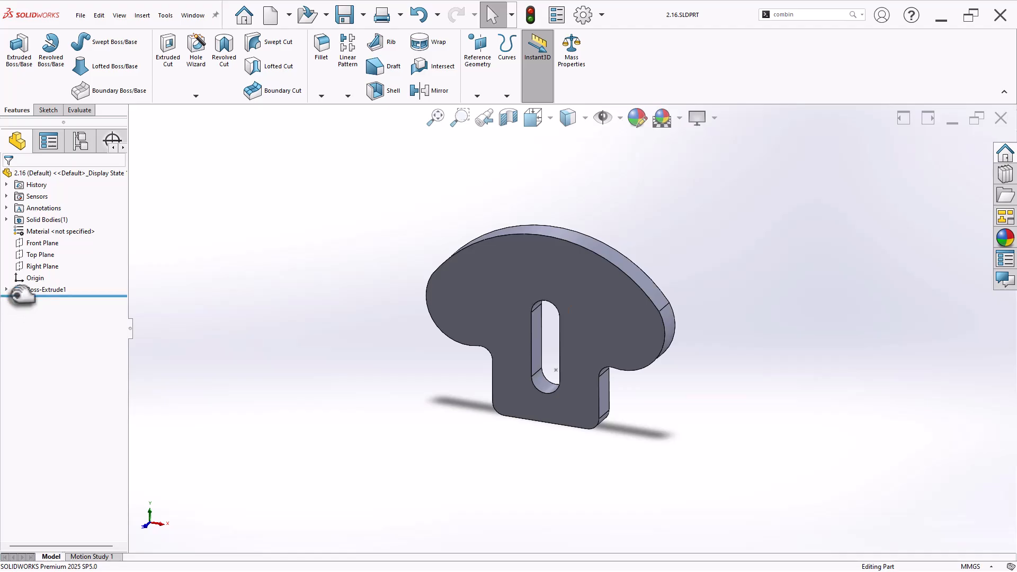
Step: Begin a second boss extrusion from the first extrusion's sketch, selecting the left and right ring regions as contours
left_click(7, 289)
left_click(47, 301)
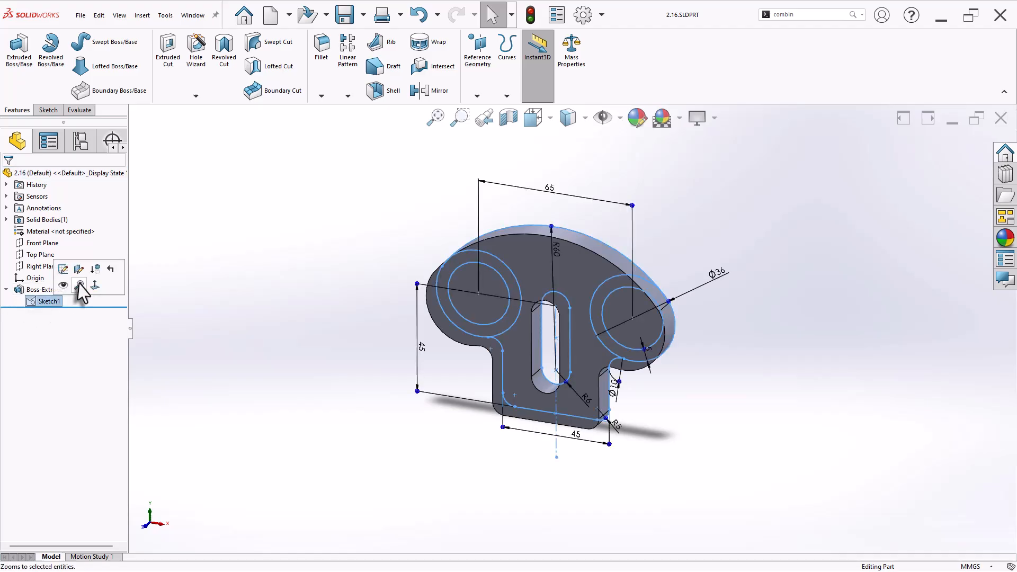
left_click(19, 70)
left_click(465, 329)
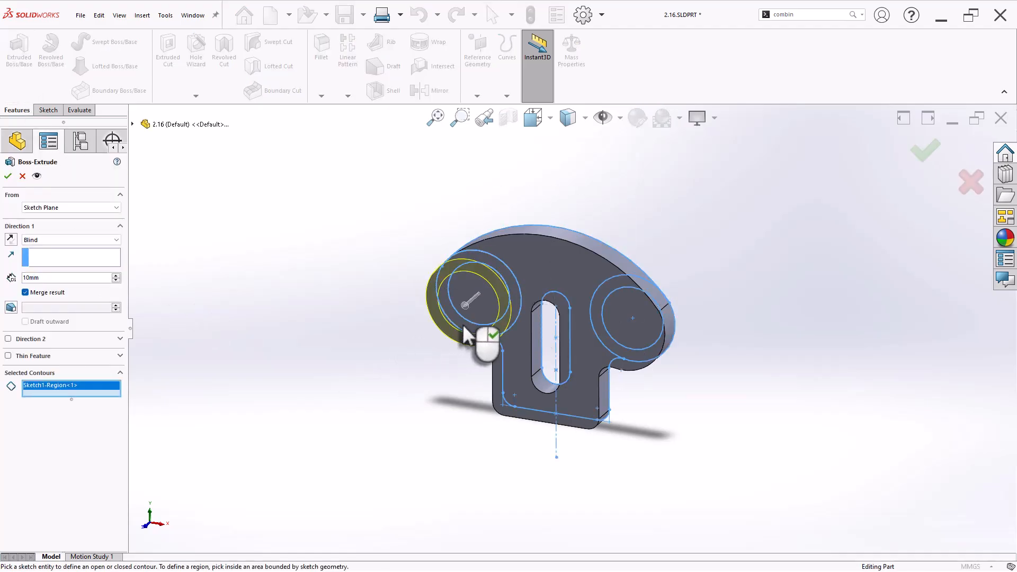
left_click(644, 360)
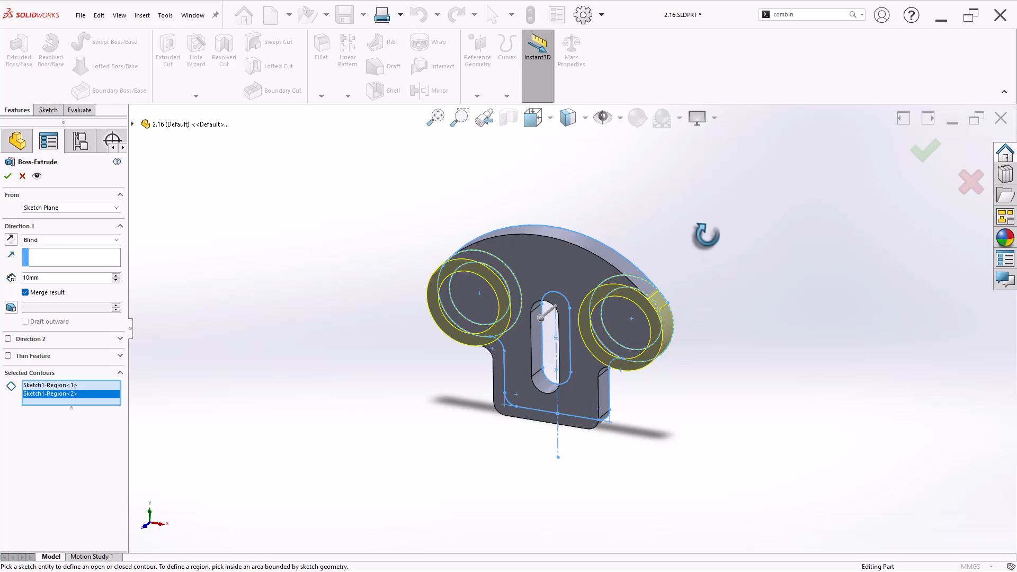
middle_click_drag(707, 234, 677, 259)
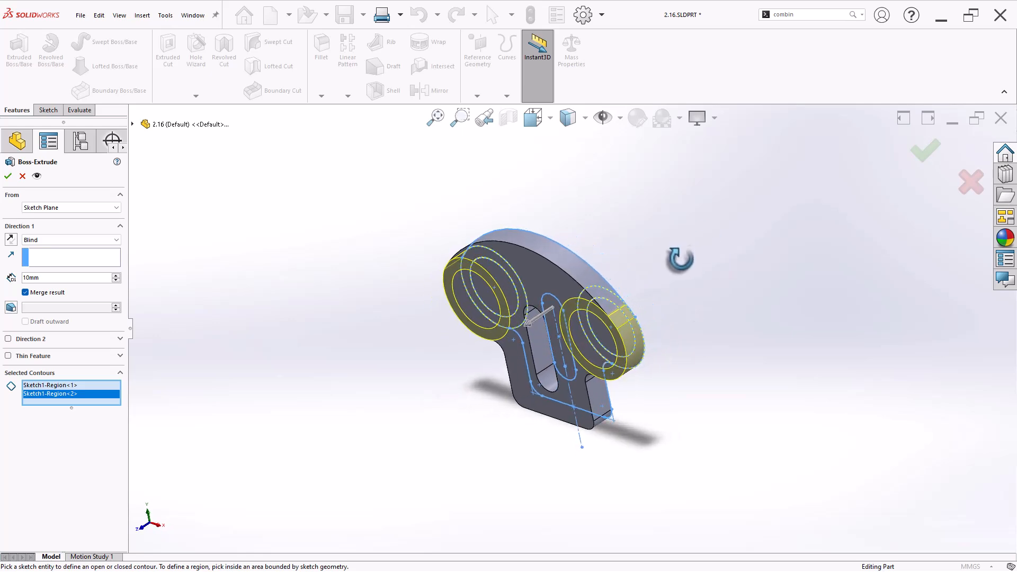
left_click(68, 210)
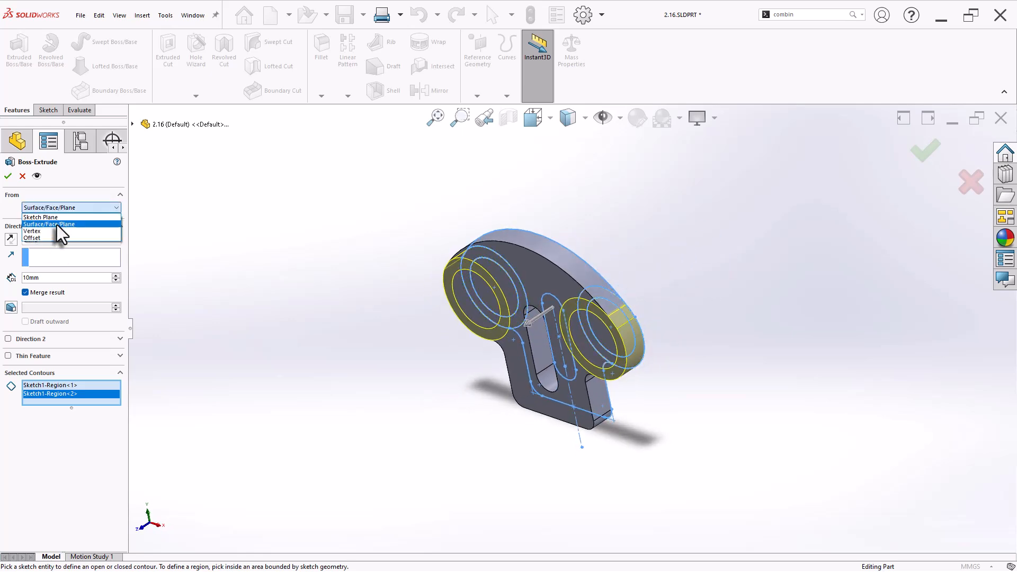
left_click(56, 224)
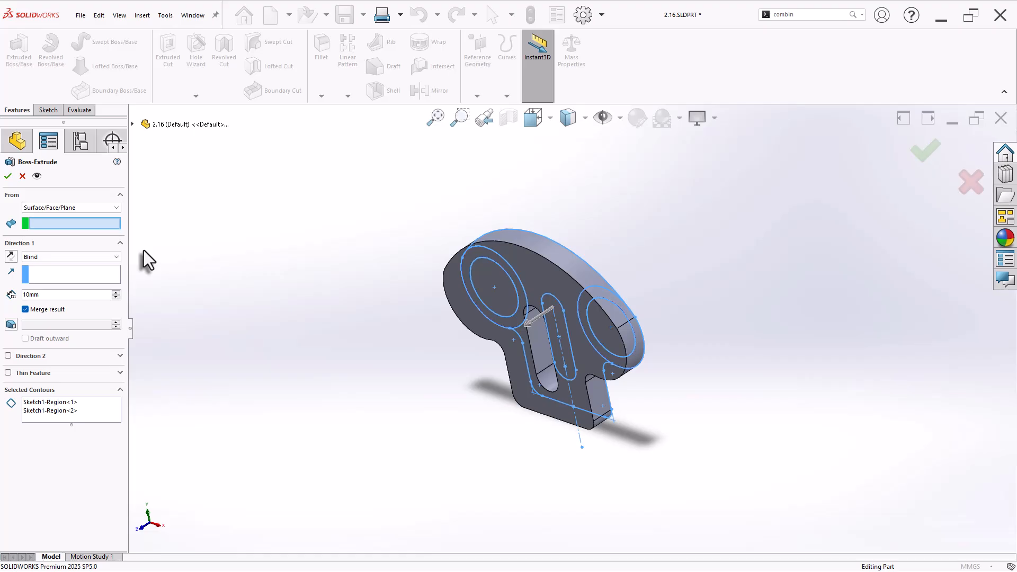
left_click(63, 207)
left_click(47, 217)
Step: Extrude the two rings using Offset From Surface, 10 mm from the plate's front face, with Reverse offset enabled
mouse_move(286, 276)
middle_mouse_down()
mouse_move(295, 277)
mouse_move(250, 275)
mouse_move(275, 282)
middle_mouse_up()
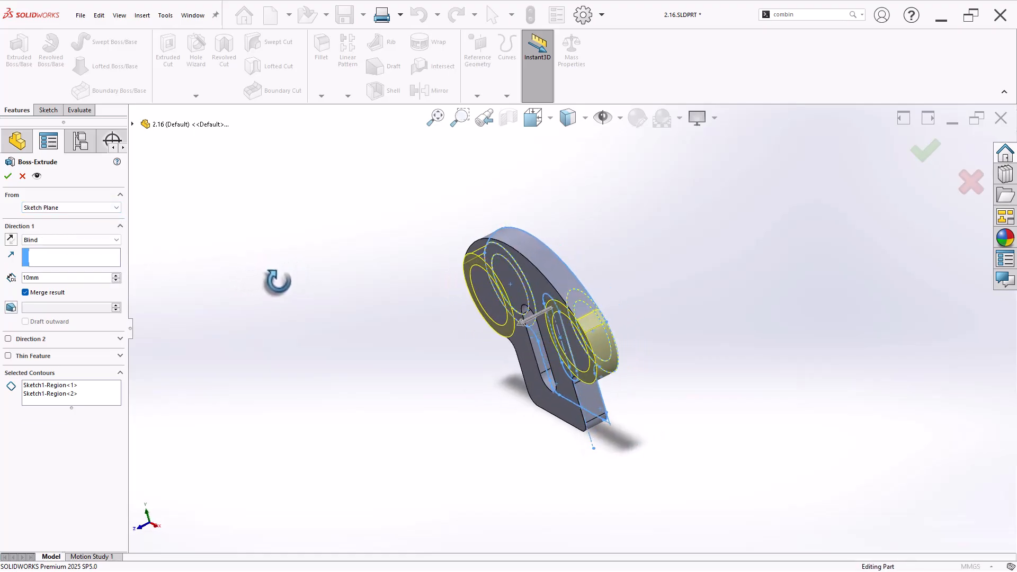
left_click(48, 240)
left_click(60, 278)
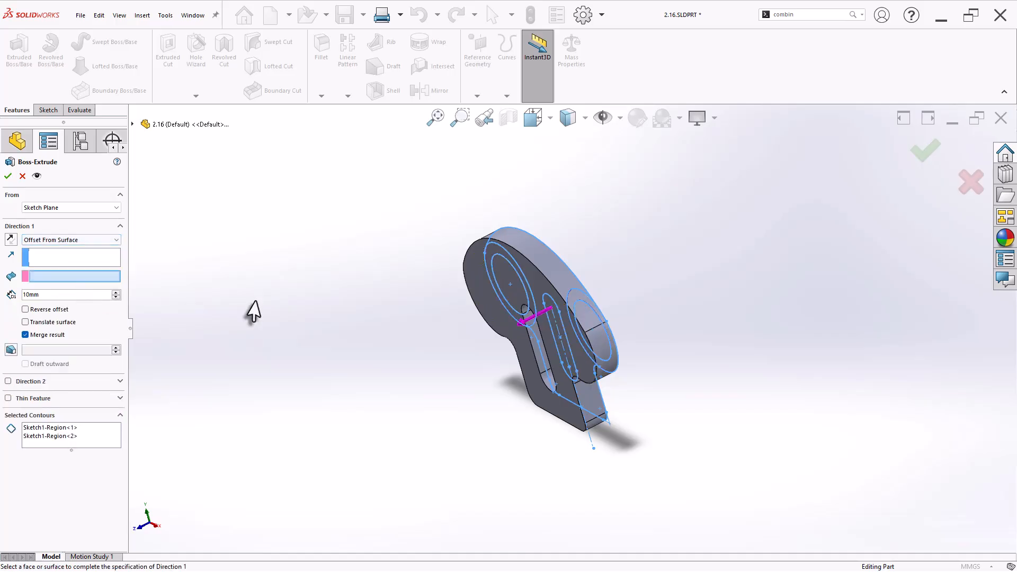
left_click(481, 290)
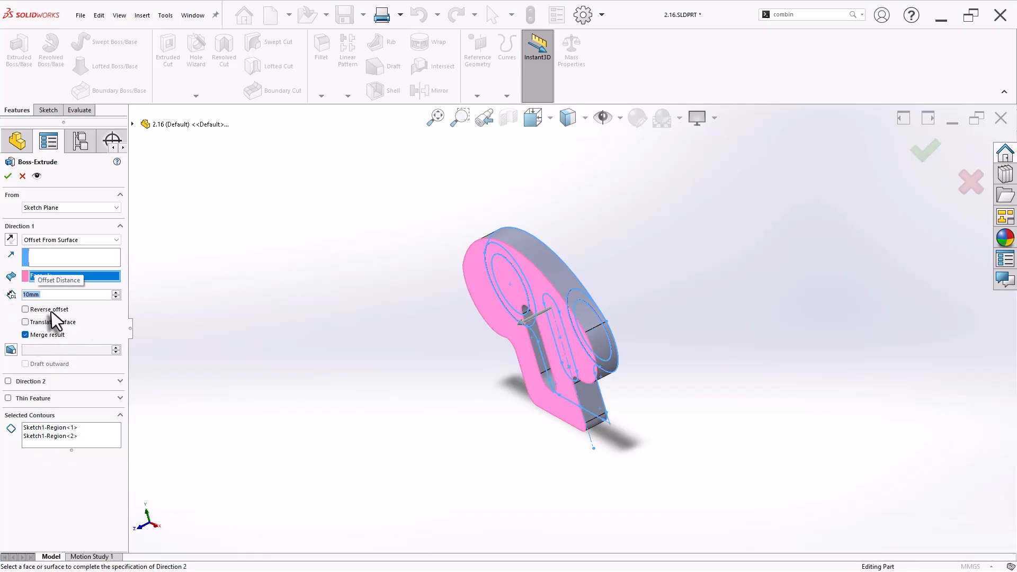
left_click(49, 310)
left_click(8, 176)
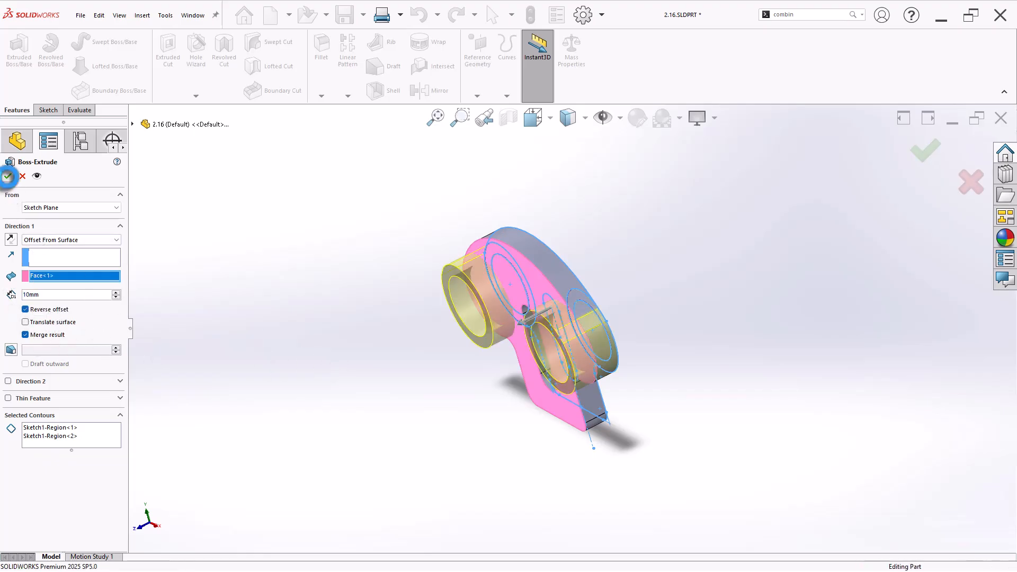
Step: Save the part with its two raised ring bosses
key("ctrl+s")
scroll(695, 317, "down", 2)
middle_click_drag(695, 317, 791, 363)
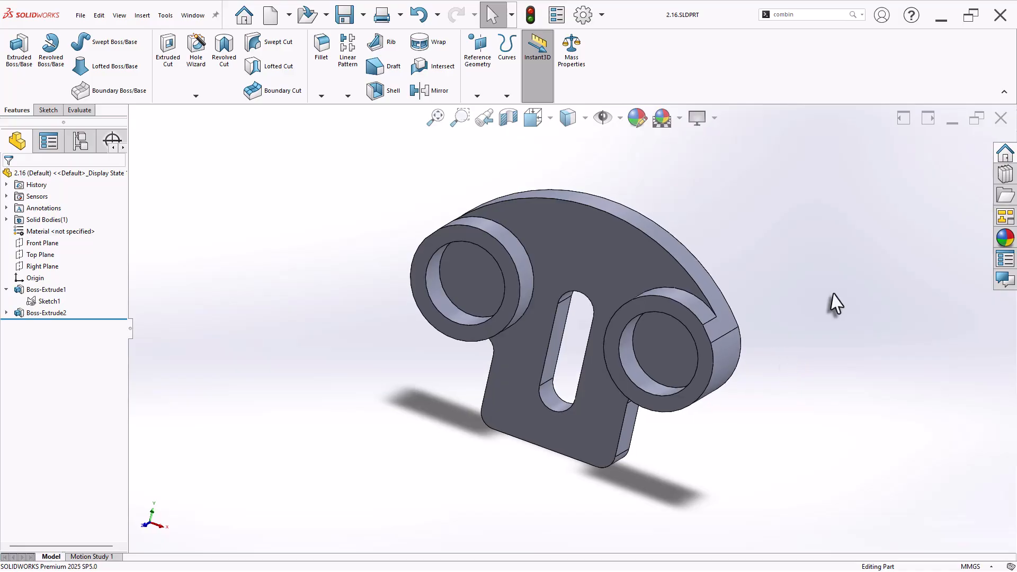
scroll(862, 300, "down", 1)
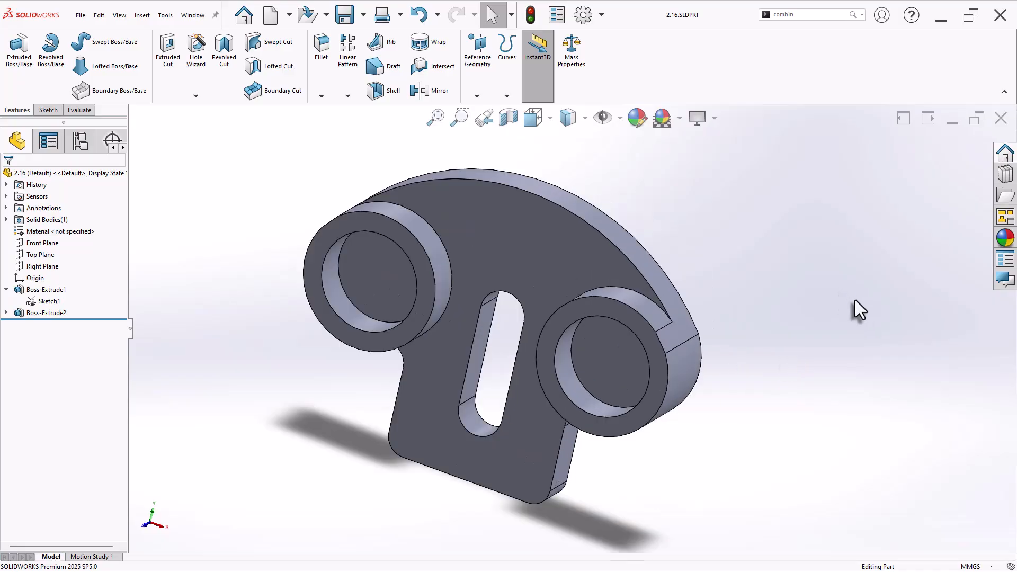
Step: Measure the finished part's volume with Mass Properties and close the report
left_click(580, 61)
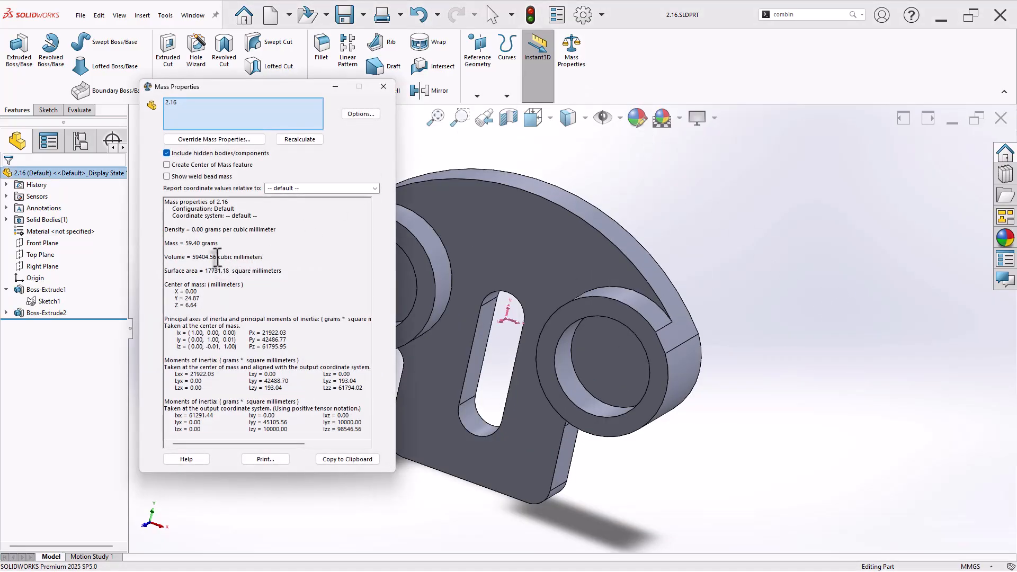
left_click(195, 260)
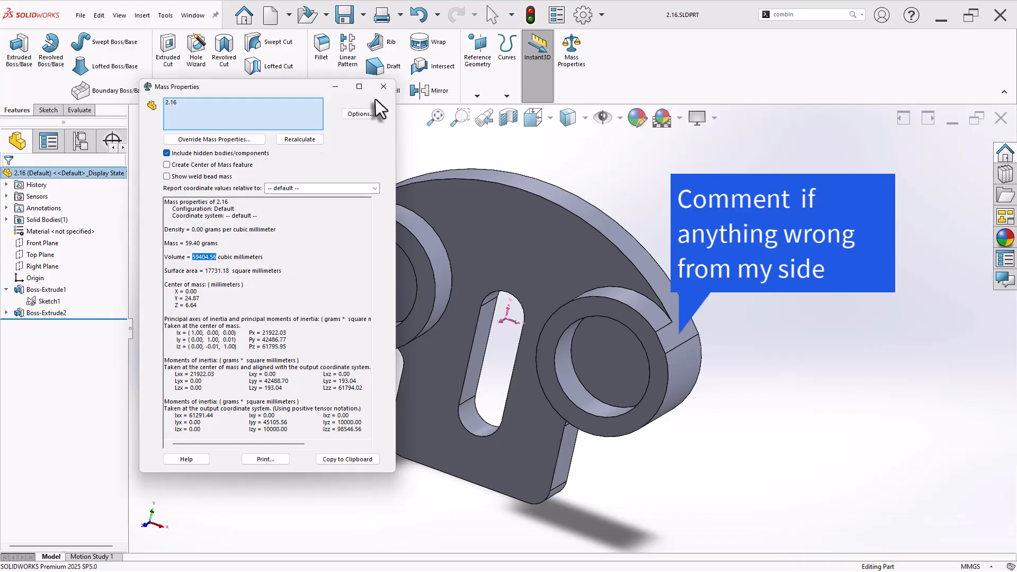
left_click(384, 86)
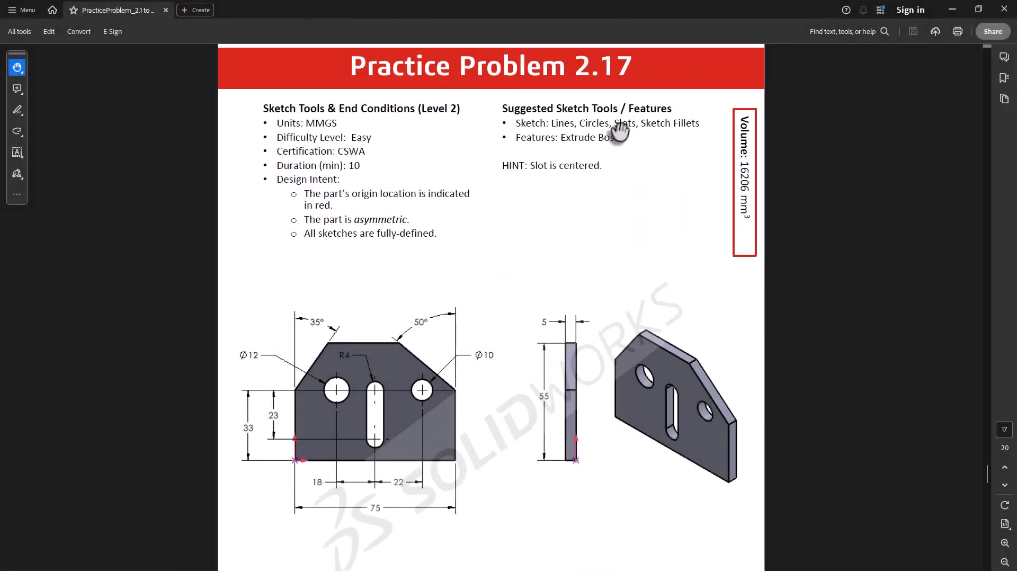
Step: Review the Practice Problem 2.17 drawing, switch to SOLIDWORKS and start a sketch on the new part's Front Plane
scroll(515, 424, "down", 1)
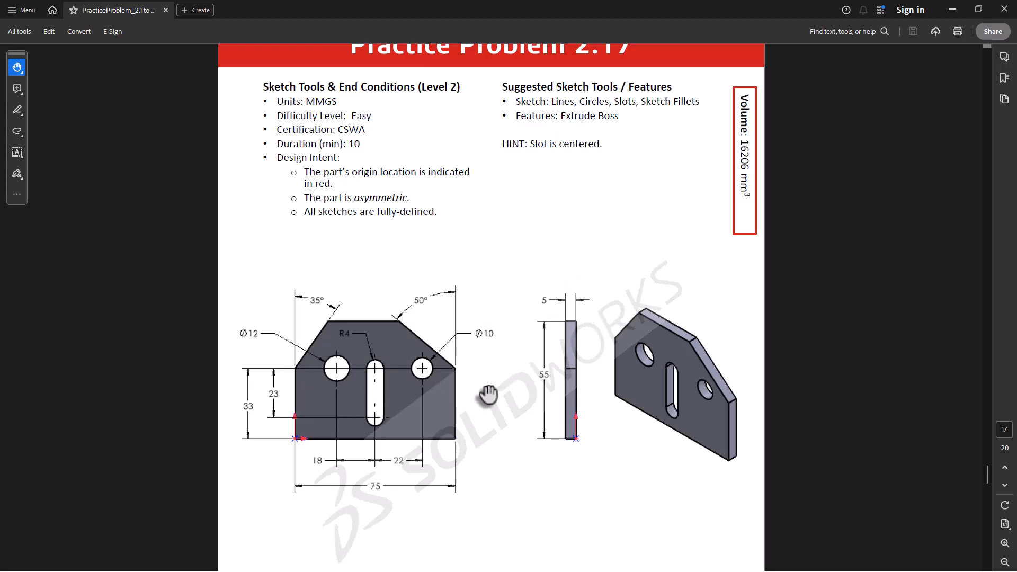
key("alt+Tab")
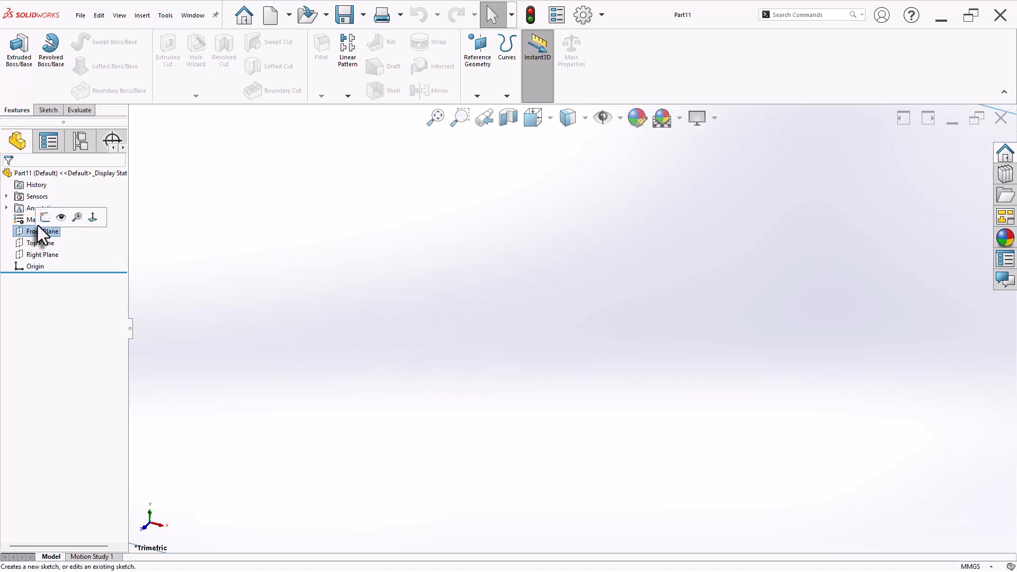
left_click(45, 217)
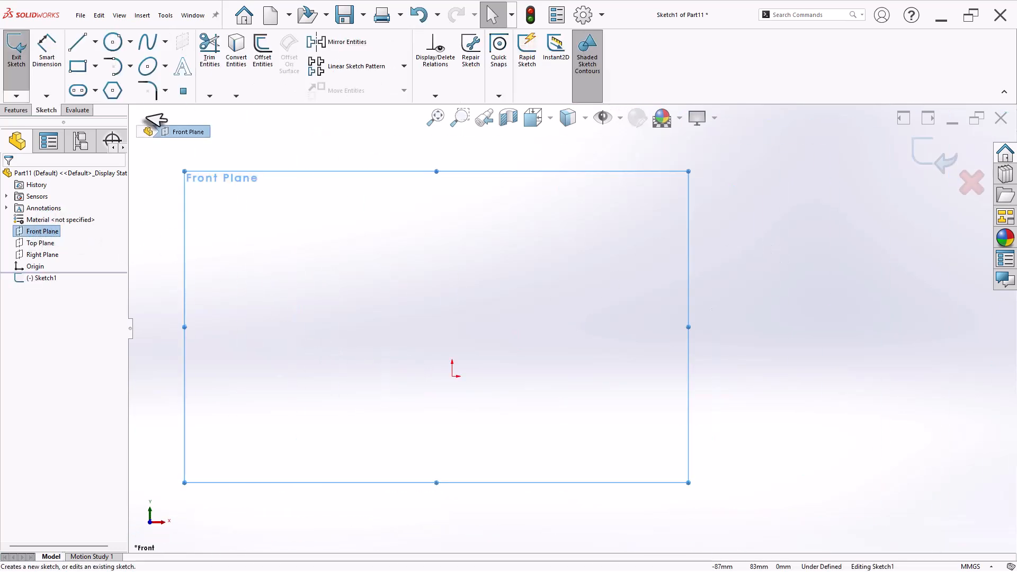
Step: Draw a 75 mm horizontal base line from the origin and a vertical line about 38 mm tall from its right end
left_click(78, 43)
left_click(452, 376)
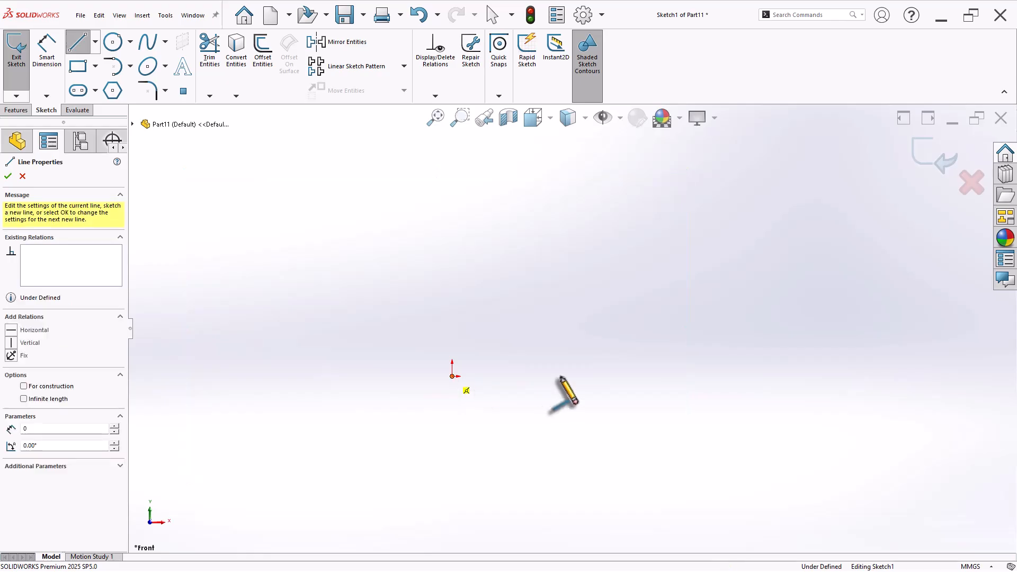
type("7")
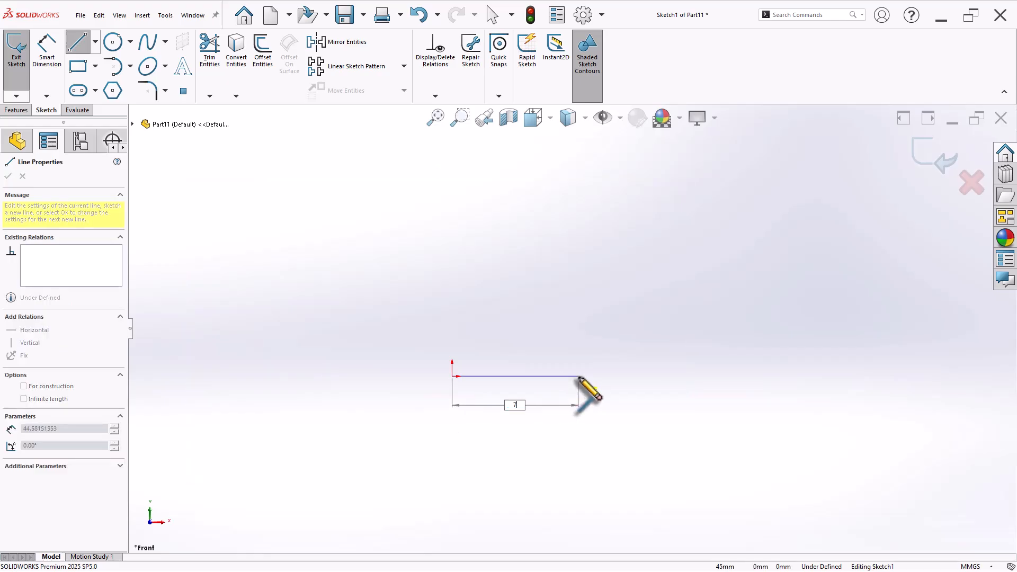
type("5")
key("Return")
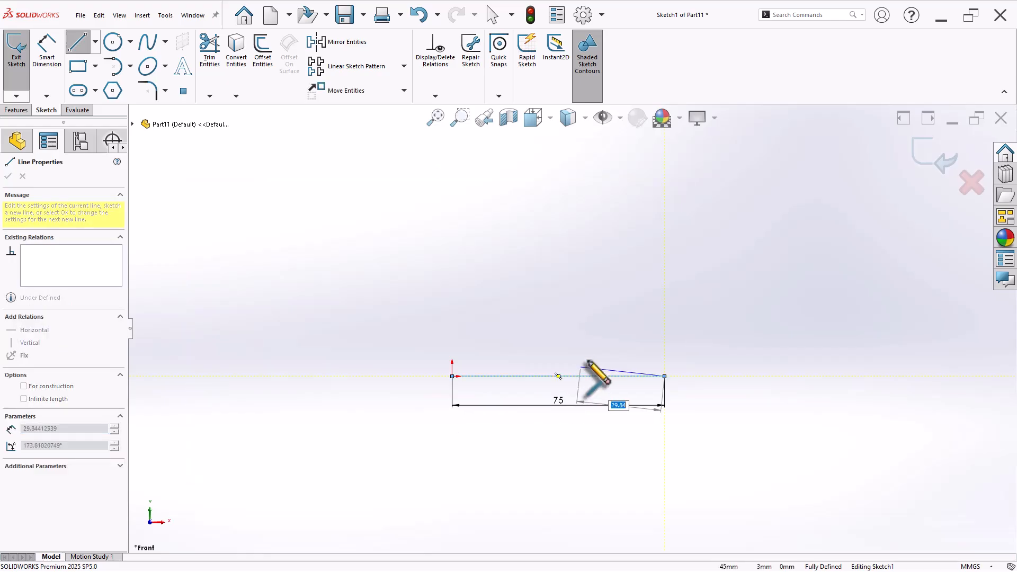
right_click(702, 243)
left_click(722, 253)
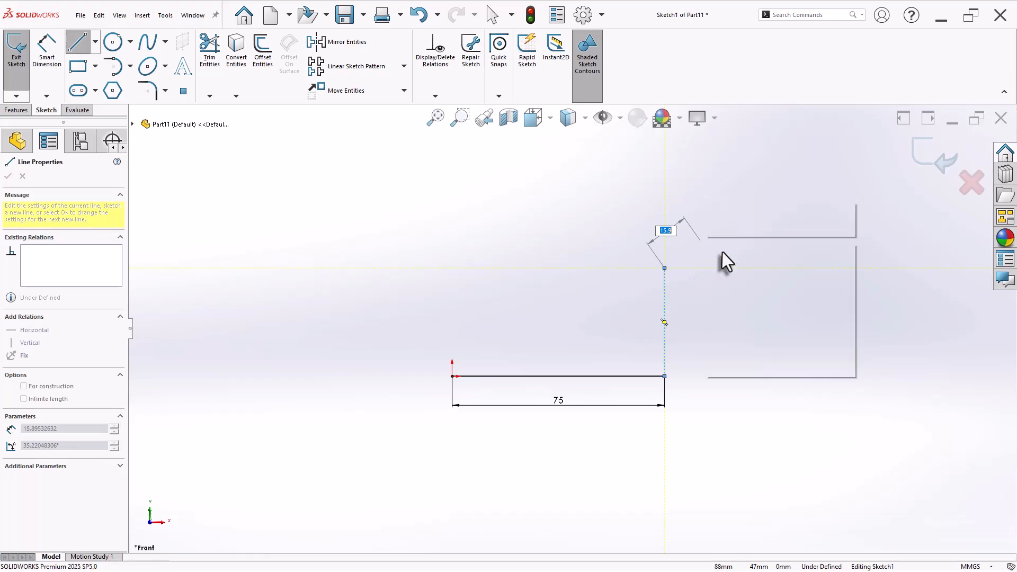
Step: Draw a 33 mm vertical line upward from the origin
right_click_drag(369, 391, 431, 352)
left_click(452, 377)
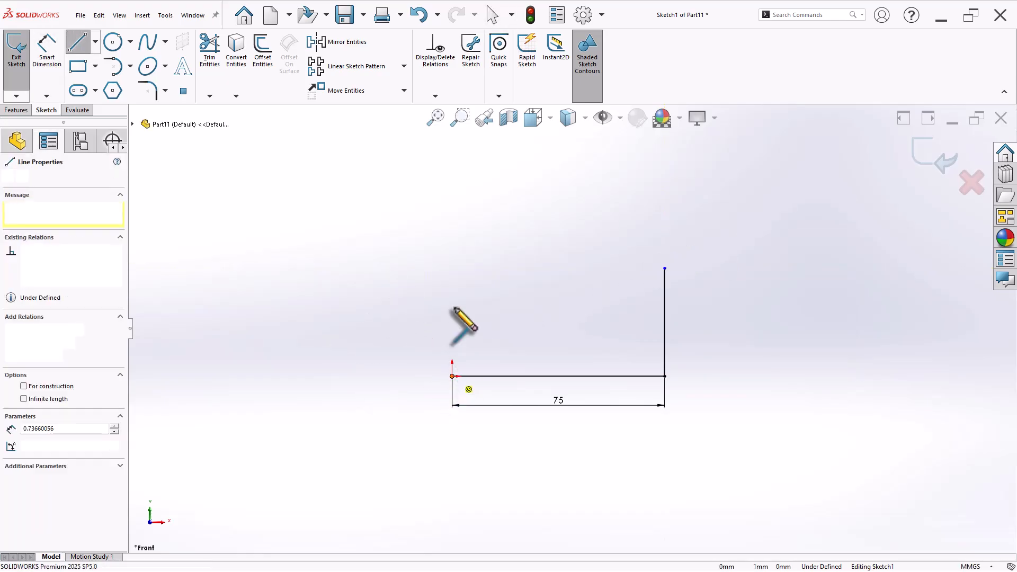
type("3")
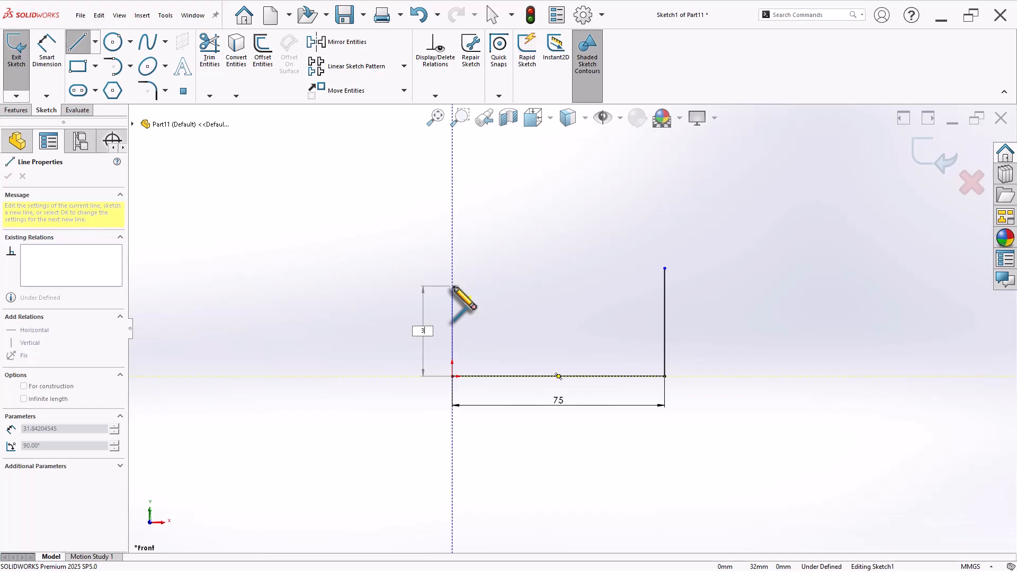
type("3")
key("Return")
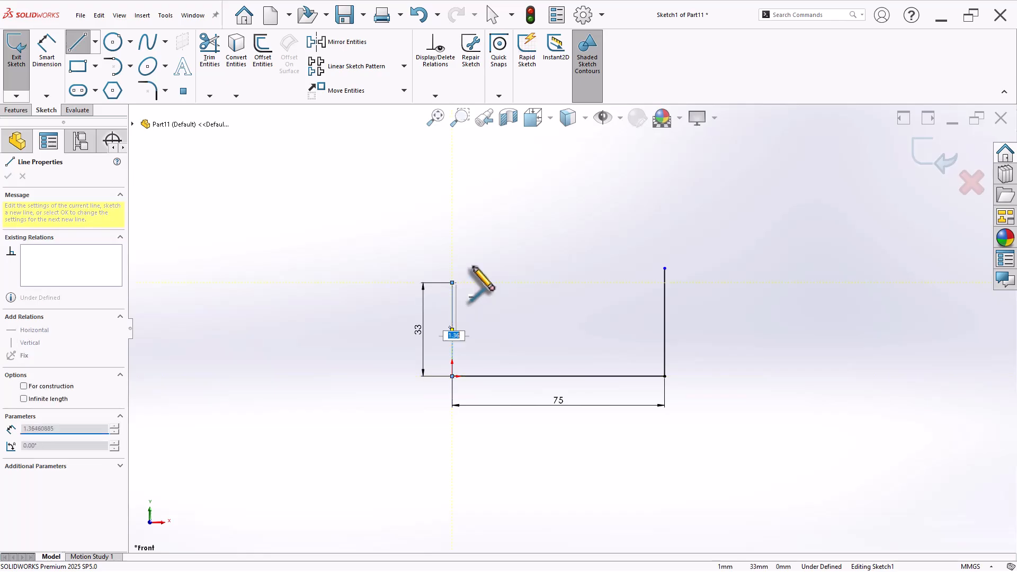
Step: Close the outline with a slanted left edge, a horizontal top edge about 27 mm long and a slanted right edge
left_click(495, 209)
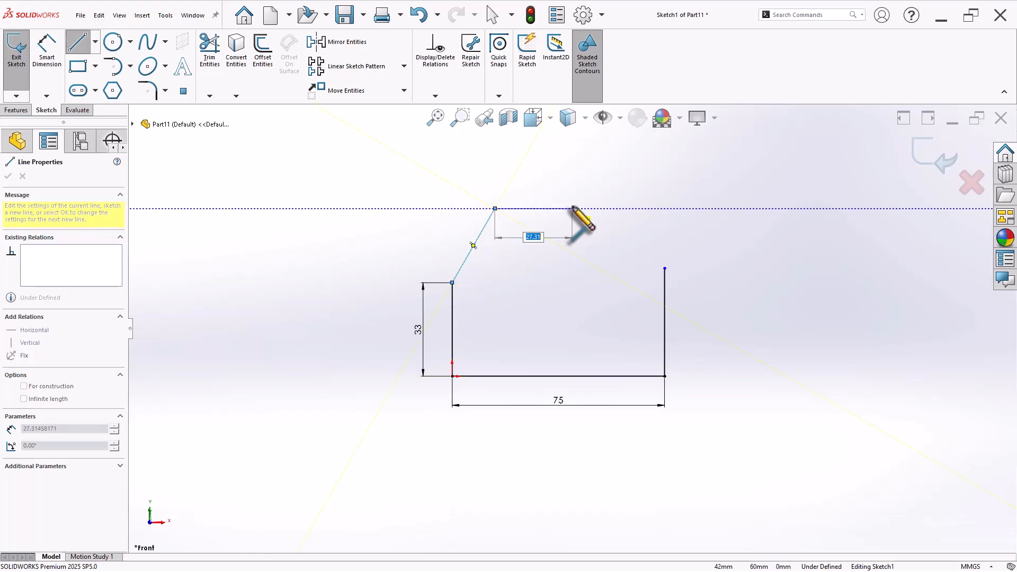
left_click(572, 208)
left_click(665, 268)
key("Escape")
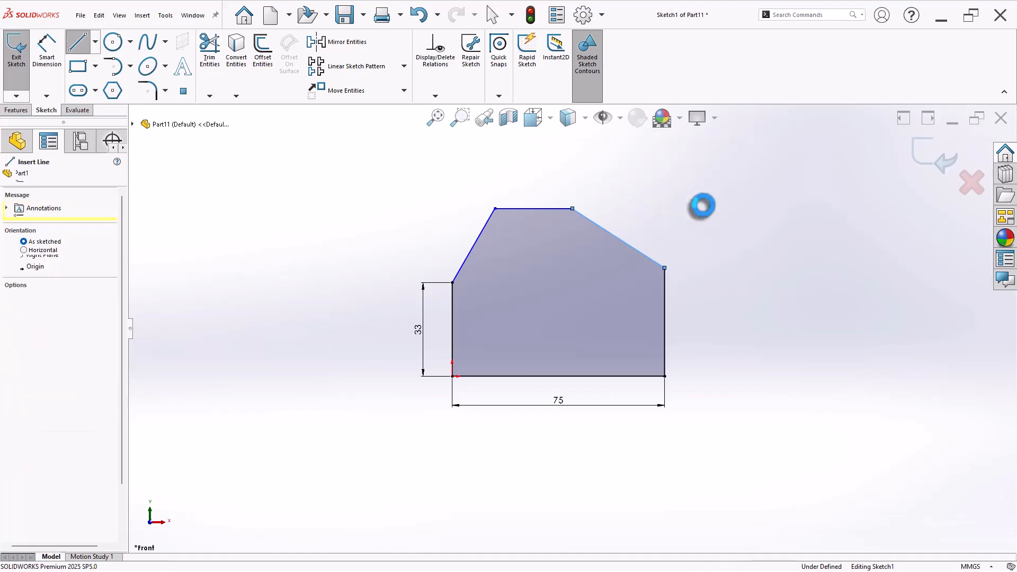
Step: Dimension the overall height between the top edge and the base line as 55 mm
scroll(810, 243, "down", 2)
right_click_drag(725, 427, 738, 355)
left_click(451, 193)
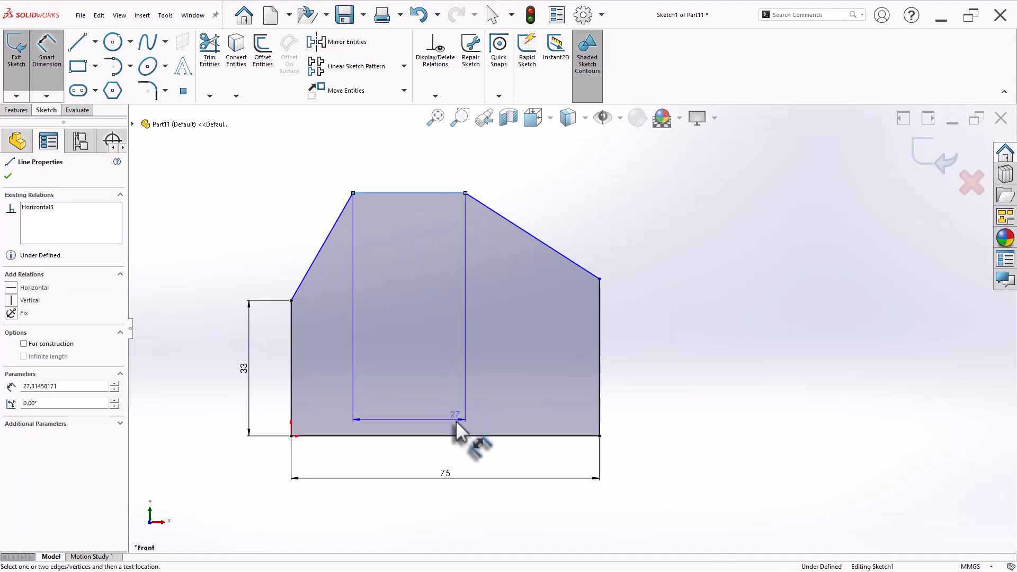
left_click(467, 436)
left_click(678, 363)
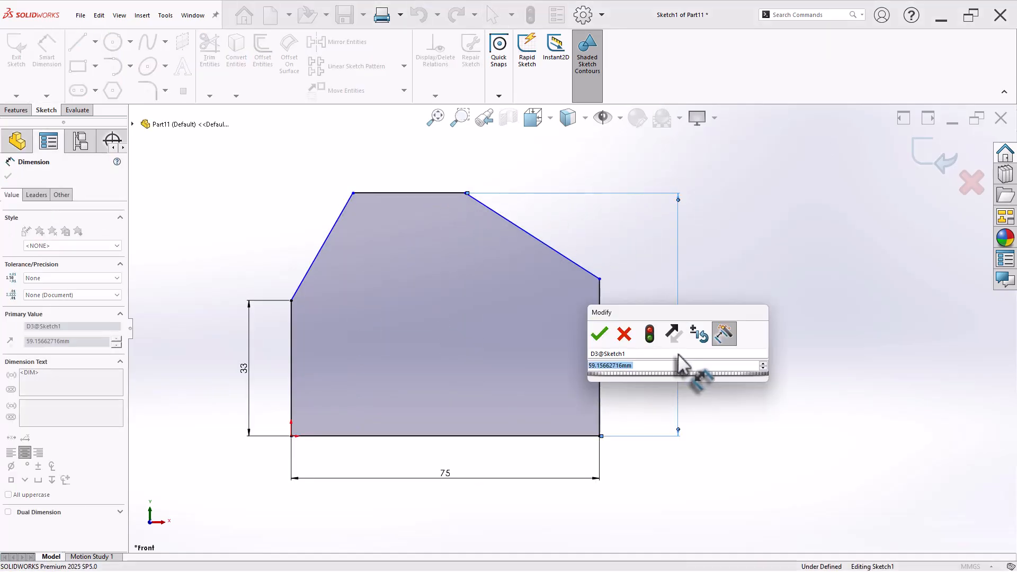
type("55")
key("Return")
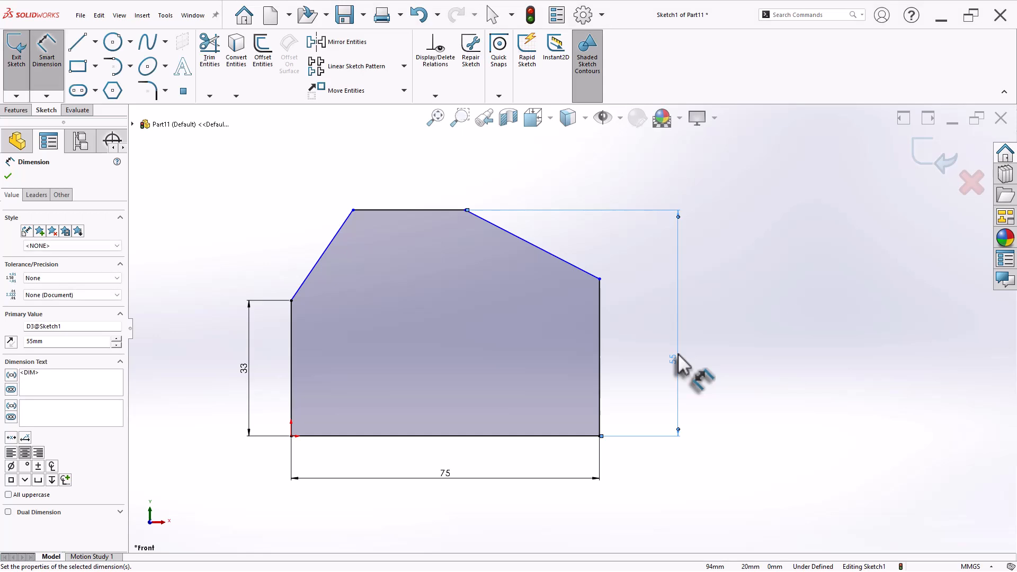
Step: Dimension the angle between the left vertical edge and the left slanted edge as 35°
left_click(291, 334)
left_click(303, 279)
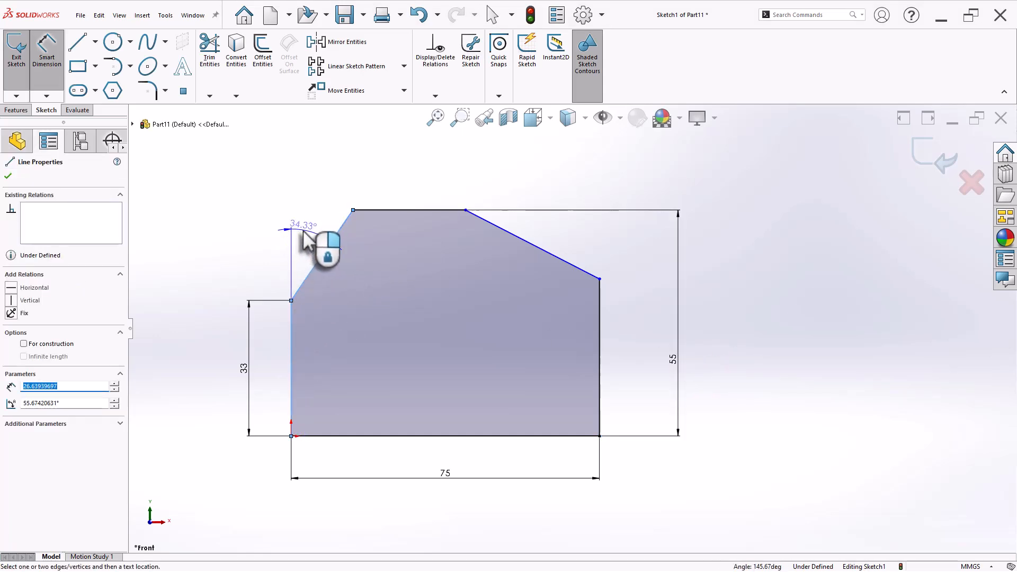
left_click(307, 230)
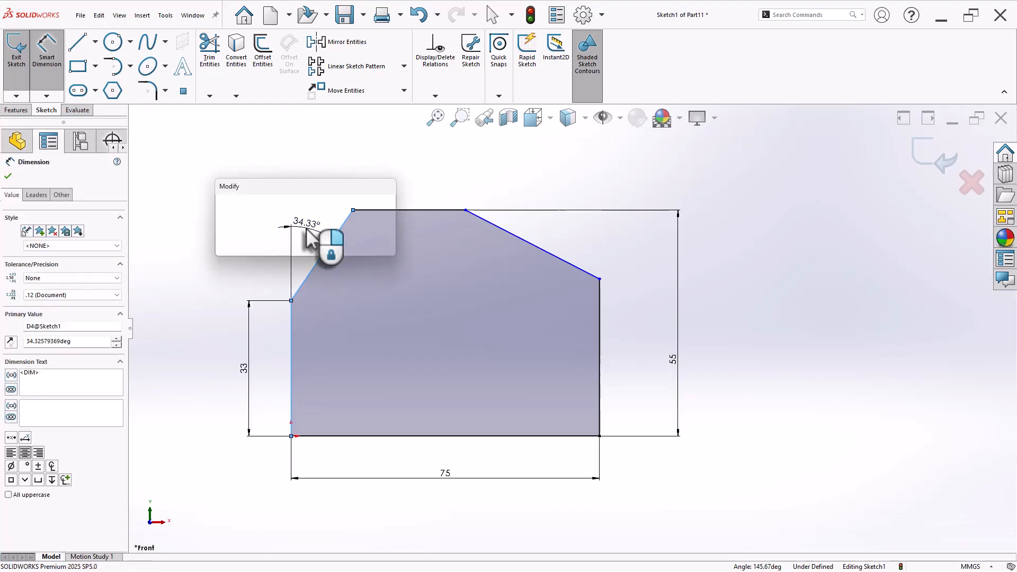
type("35")
key("Return")
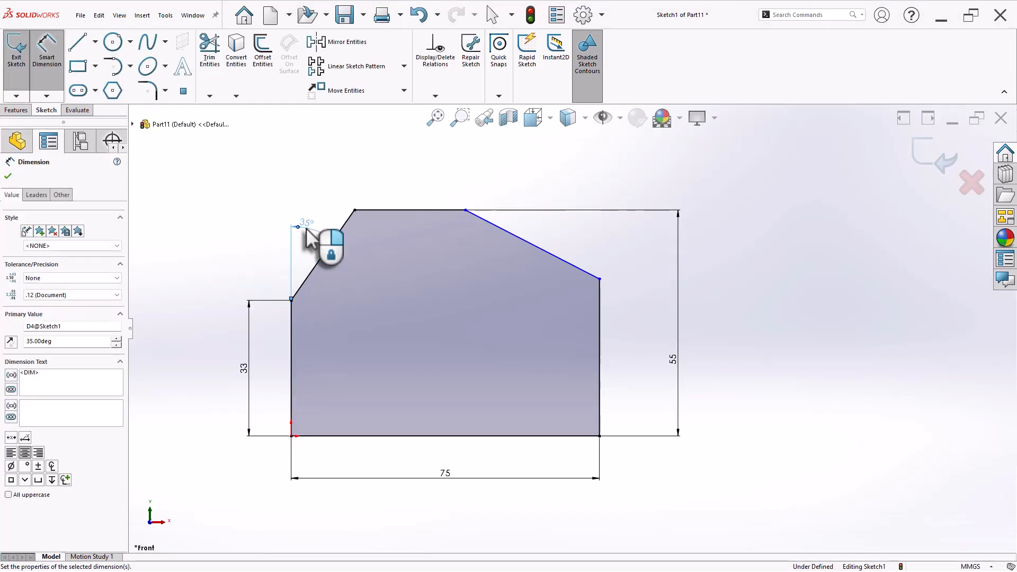
Step: Dimension the angle between the right vertical edge and the right slanted edge as 50°
left_click(600, 318)
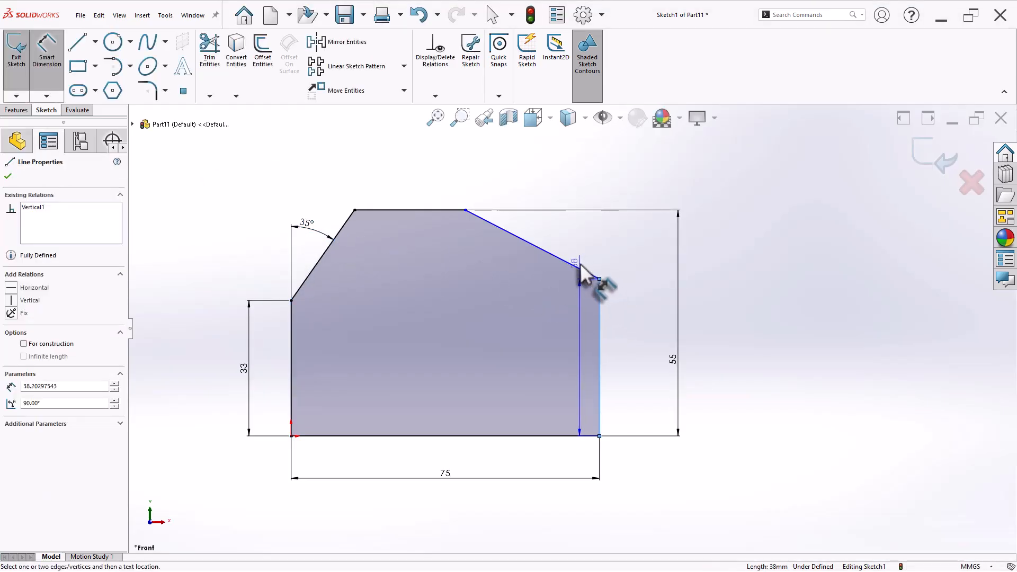
left_click(581, 270)
left_click(585, 250)
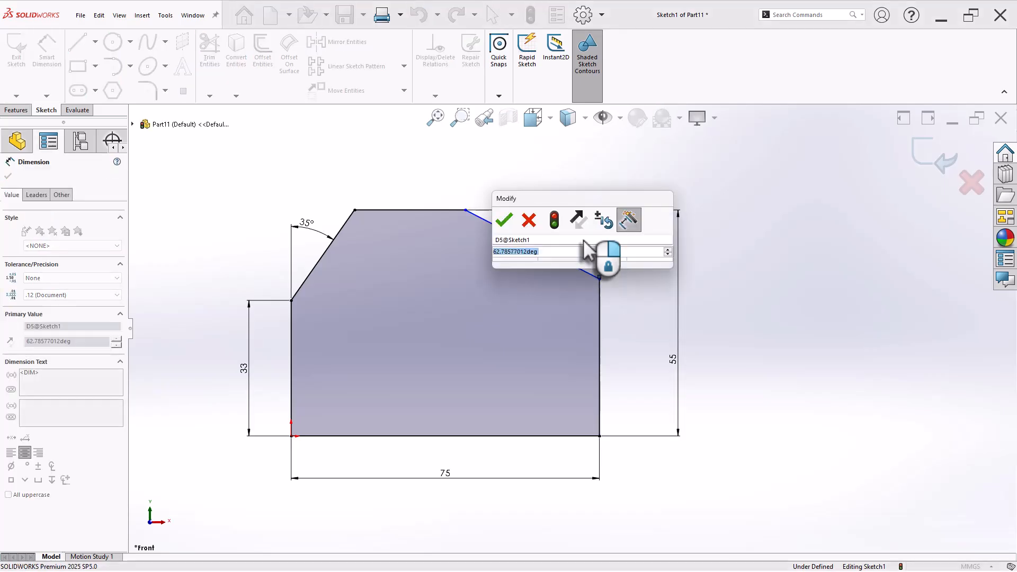
type("50")
key("Return")
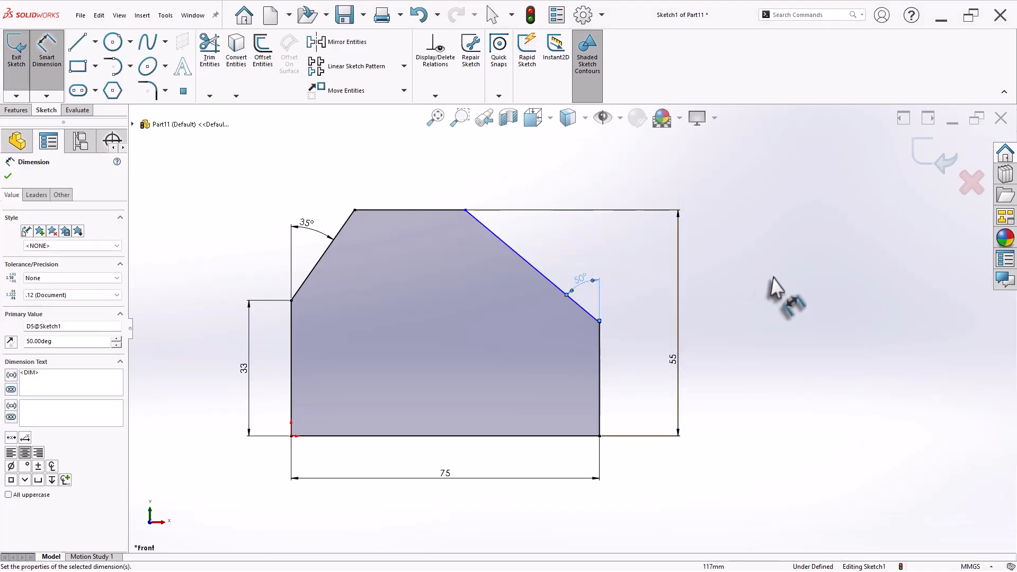
left_click(725, 322)
key("Escape")
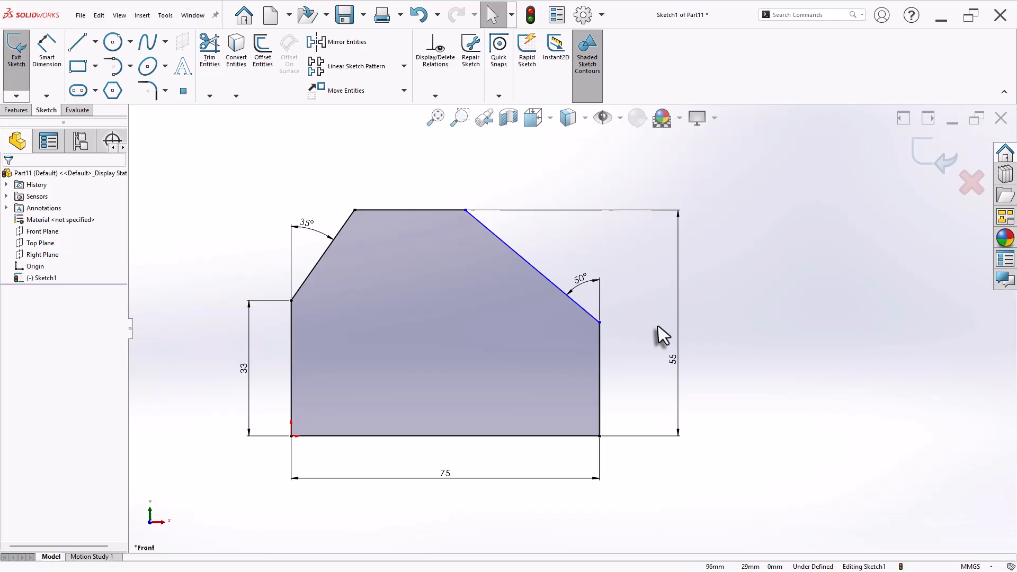
Step: Add a horizontal relation between the upper endpoints of the left and right vertical edges
left_click(291, 300)
left_click(601, 324, "ctrl")
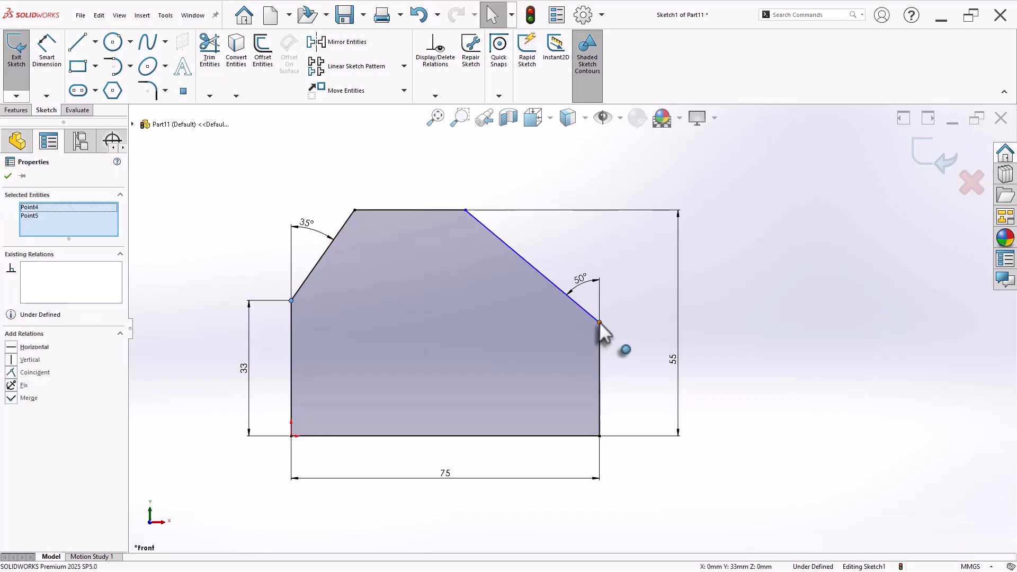
left_click(643, 294)
left_click(798, 379)
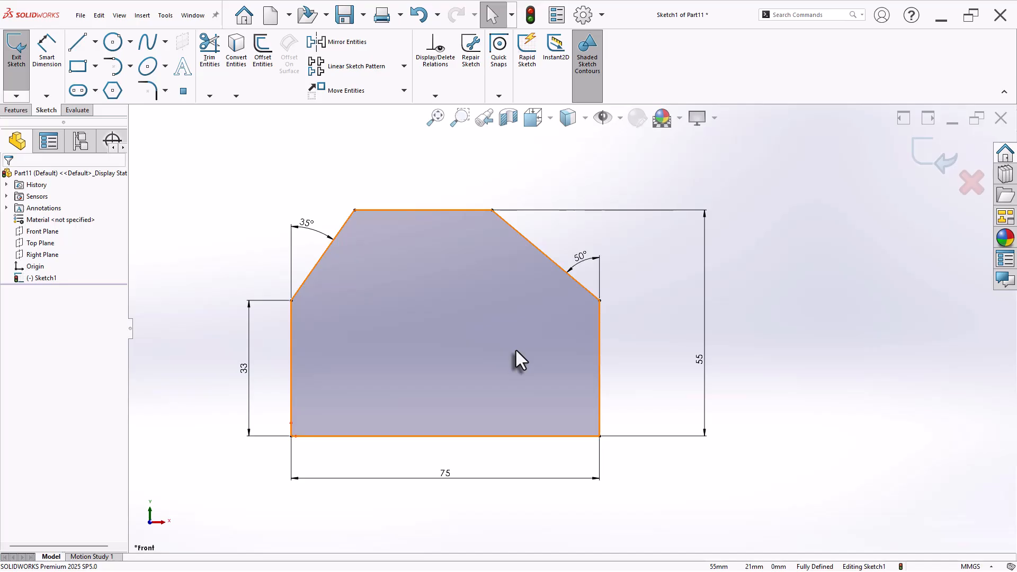
Step: Sketch two circles, each about 10 mm in diameter, in the upper left and upper right areas of the plate
left_click(112, 42)
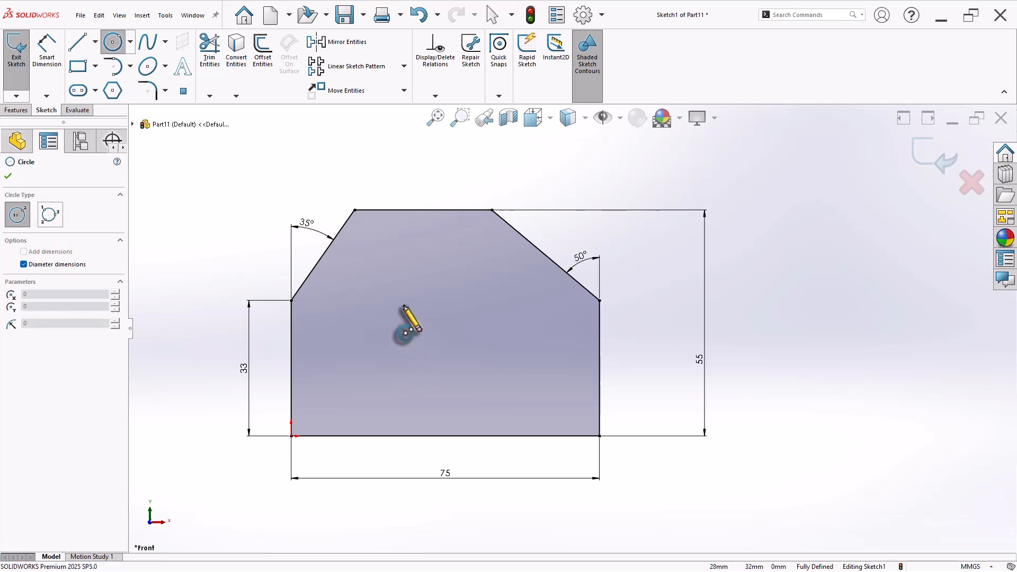
left_click(367, 284)
left_click(370, 306)
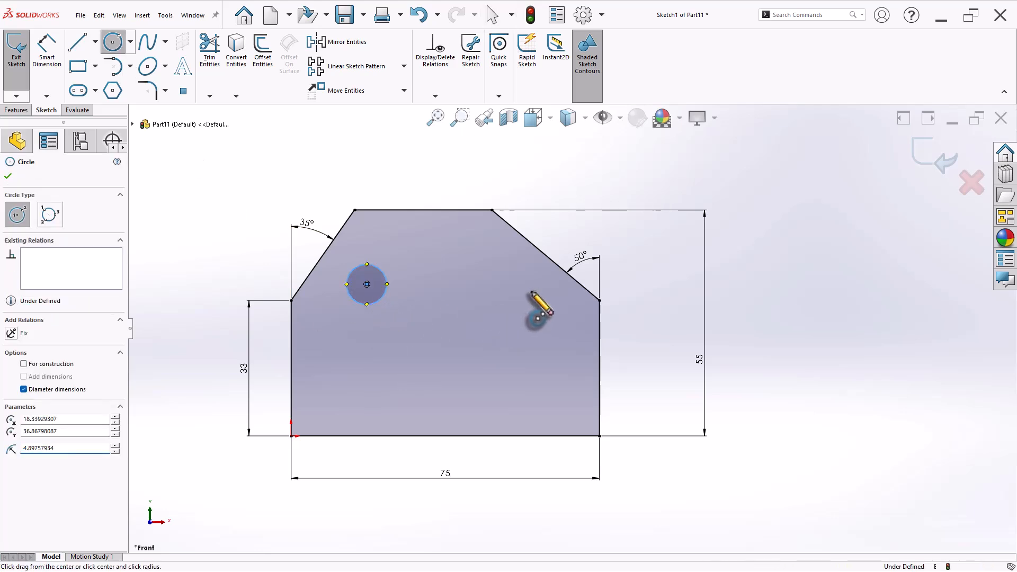
left_click(530, 291)
left_click(546, 304)
Step: Dimension the left circle's diameter as 12 mm
right_click_drag(664, 364, 666, 245)
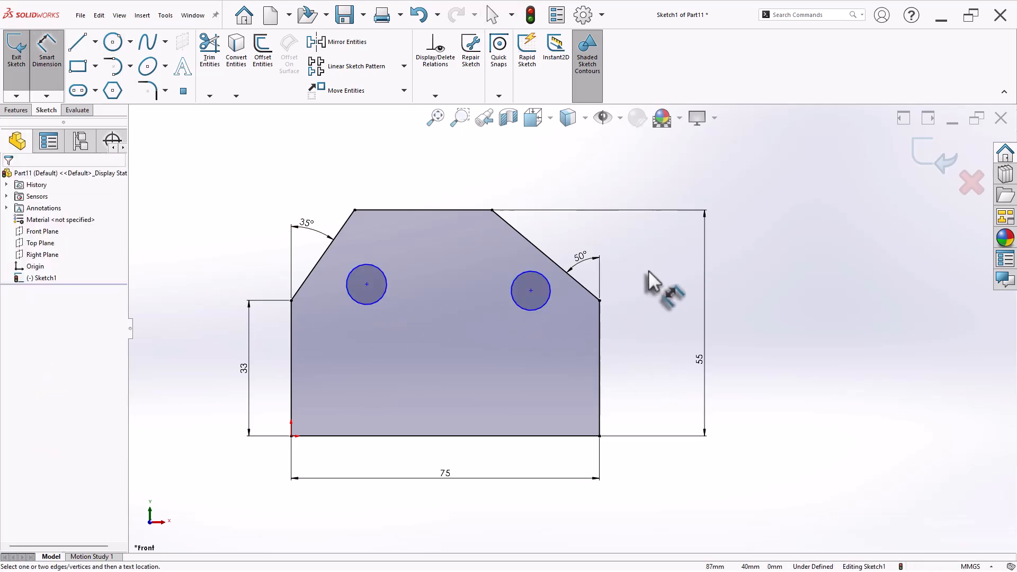
left_click(371, 276)
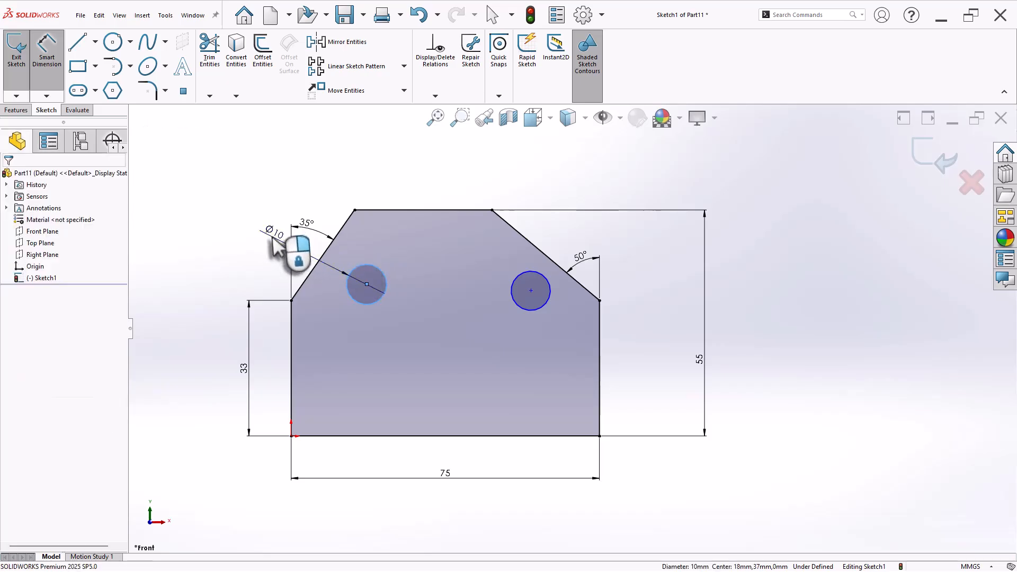
left_click(291, 249)
type("12")
key("Return")
key("Escape")
Step: Add a horizontal relation aligning both circle centers with the upper endpoint of the left vertical edge
left_click(291, 301)
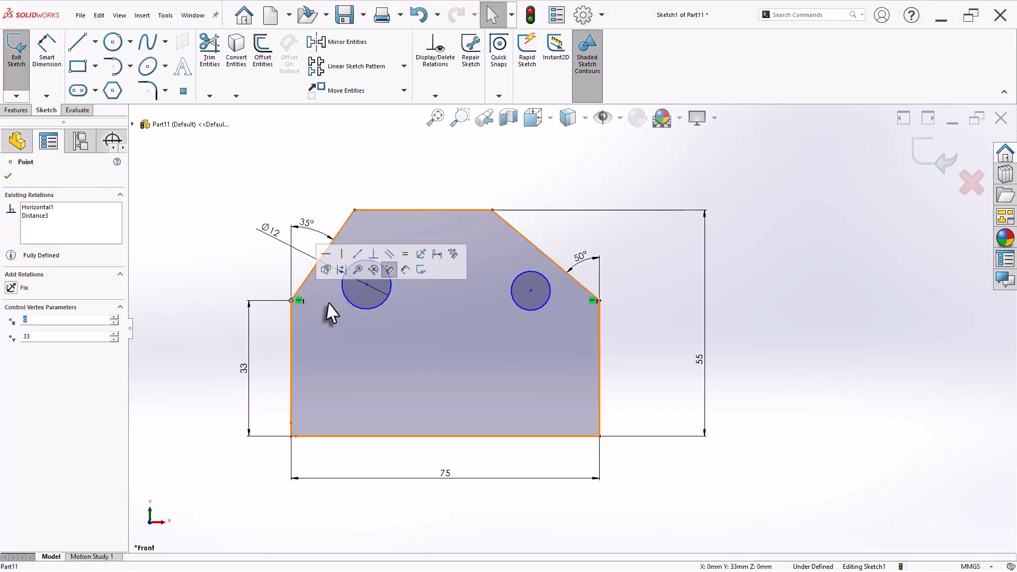
left_click(367, 284, "ctrl")
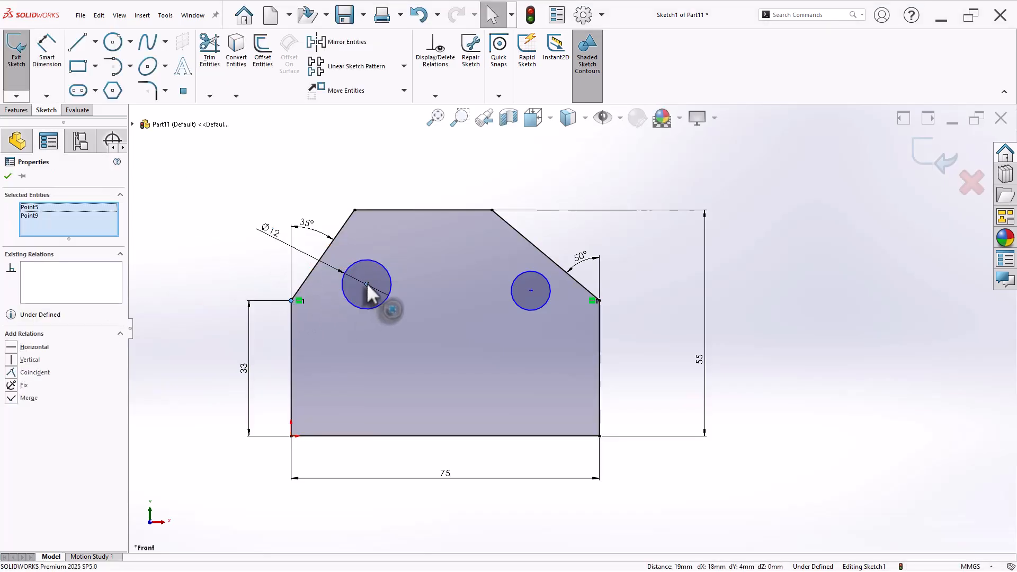
left_click(531, 290, "ctrl")
left_click(565, 242)
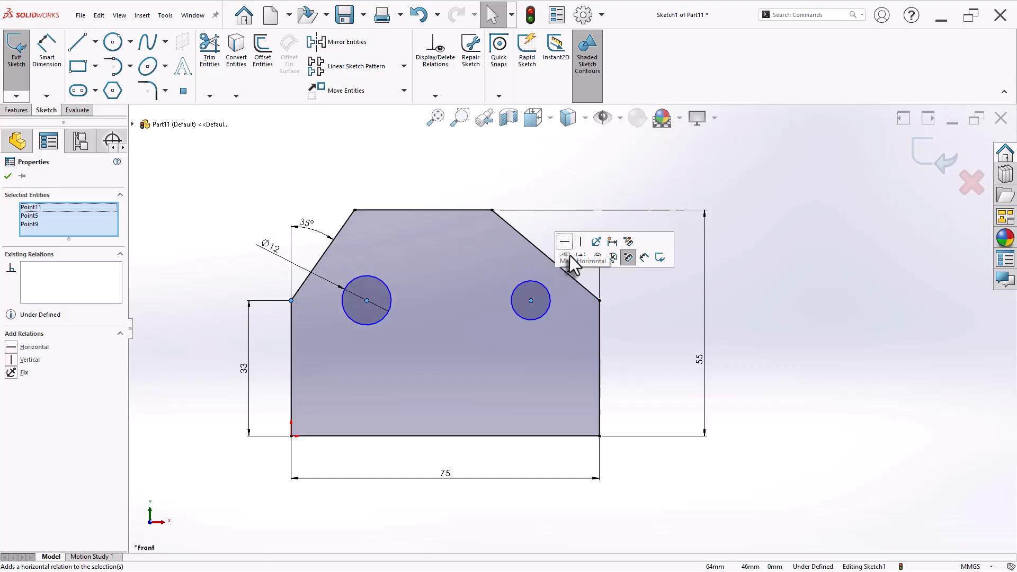
key("Escape")
Step: Sketch a vertical straight slot between the two circles, about 31 mm between arc centers and about 7 mm wide
left_click(80, 90)
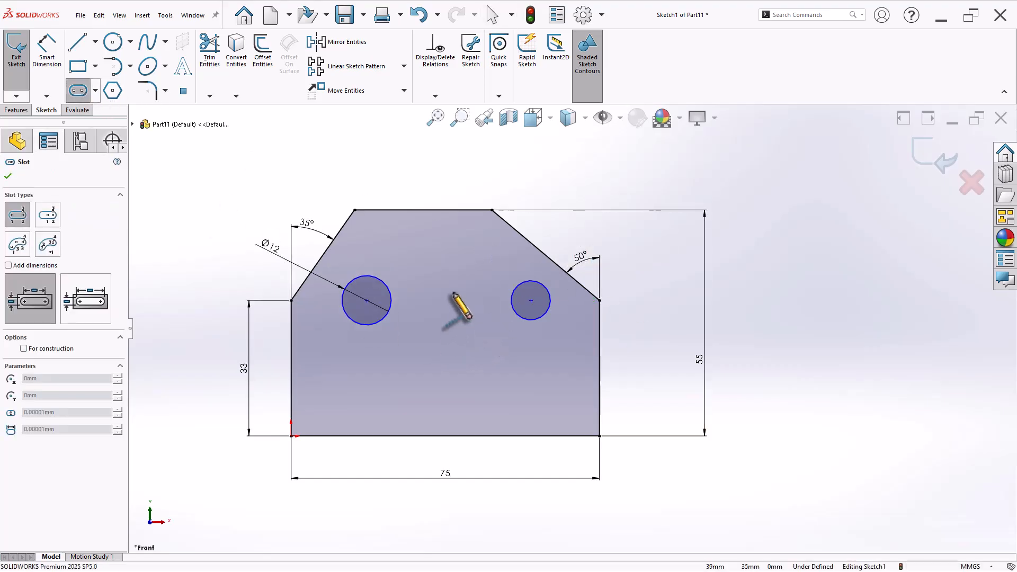
left_click(445, 279)
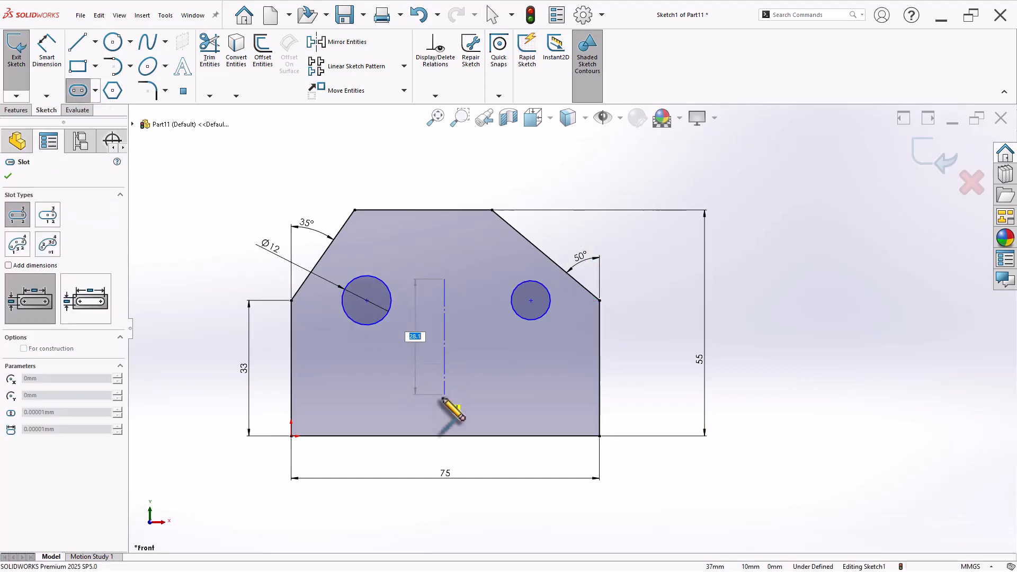
left_click(445, 406)
left_click(458, 402)
Step: Dimension the slot's end arc radius as 4 mm
key("d")
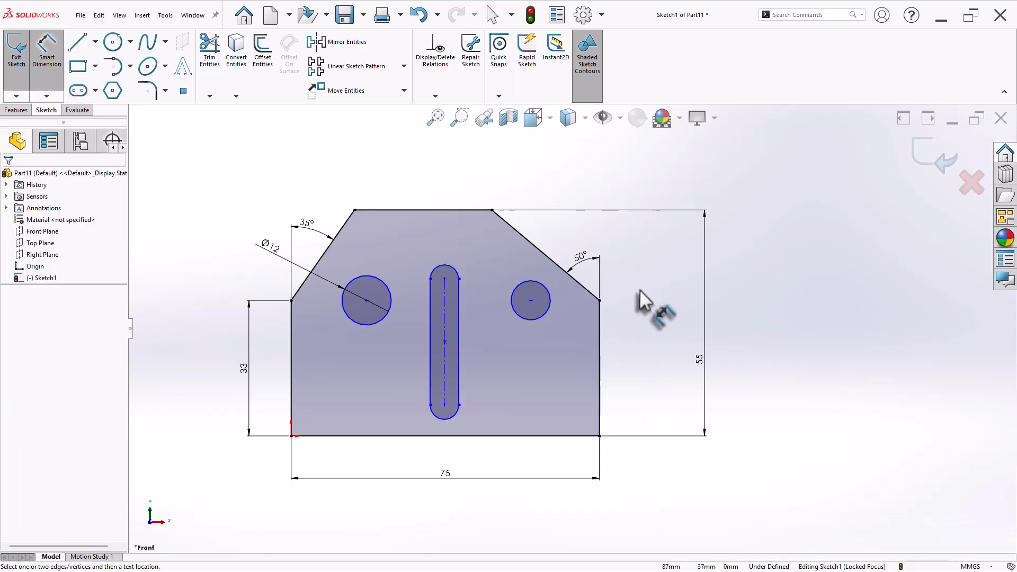
left_click(453, 268)
left_click(466, 261)
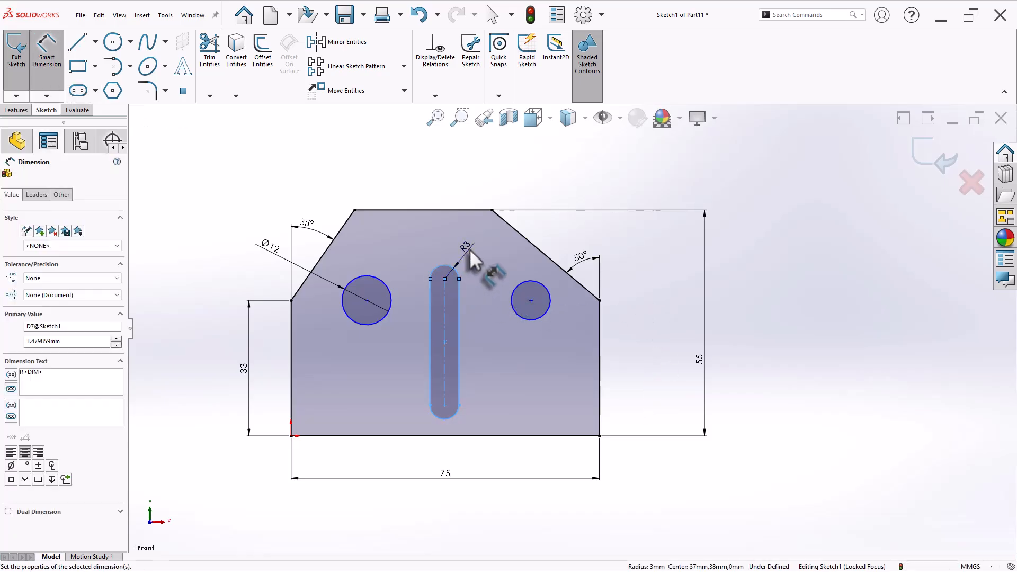
type("4")
key("Return")
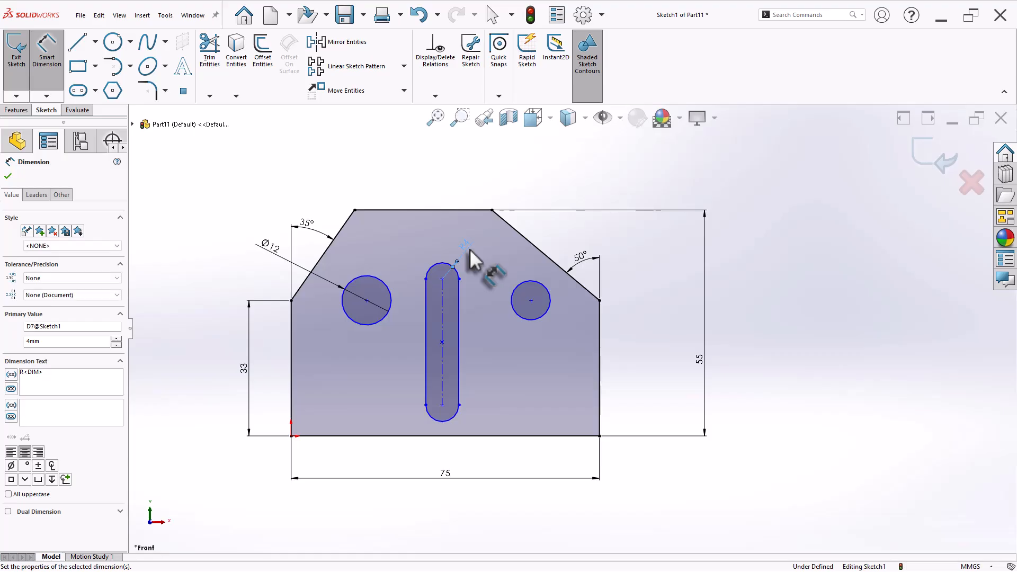
key("Escape")
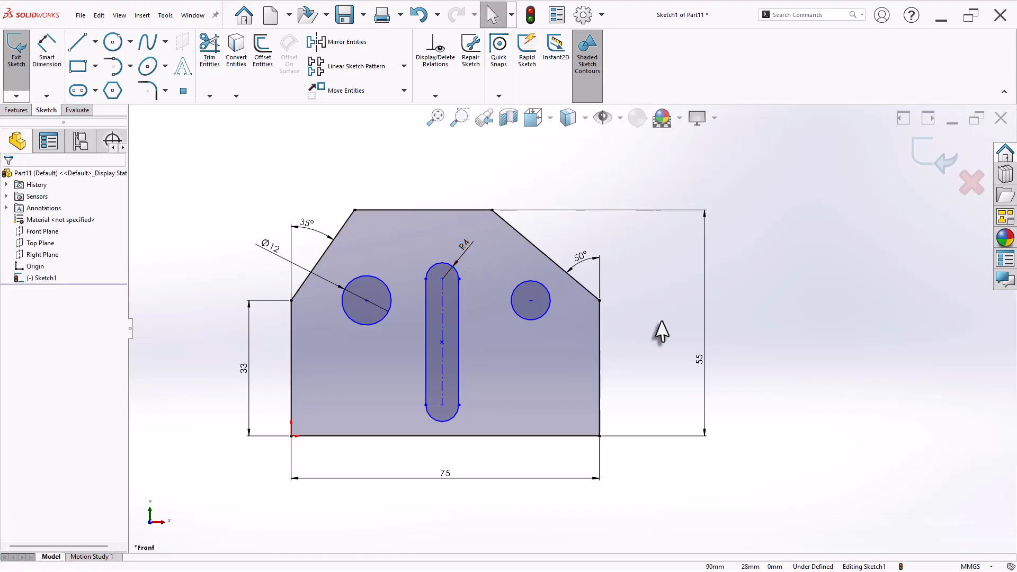
Step: Add a horizontal relation between the slot's upper arc center and the upper endpoint of the left vertical edge
left_click(291, 300)
left_click(442, 281, "ctrl")
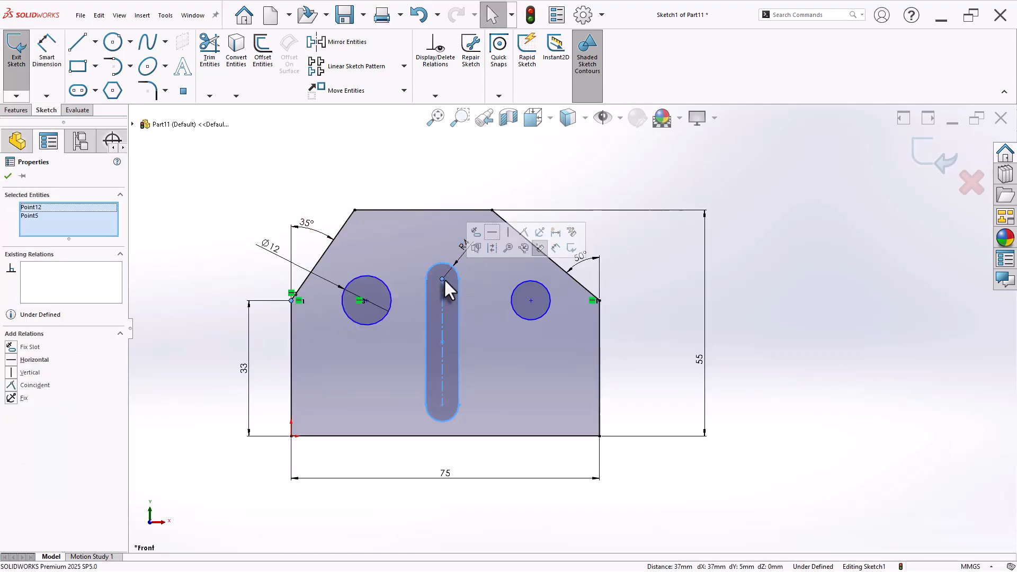
left_click(492, 232)
left_click(679, 371)
Step: Dimension the slot's center-to-center length as 23 mm
right_click_drag(679, 370, 641, 310)
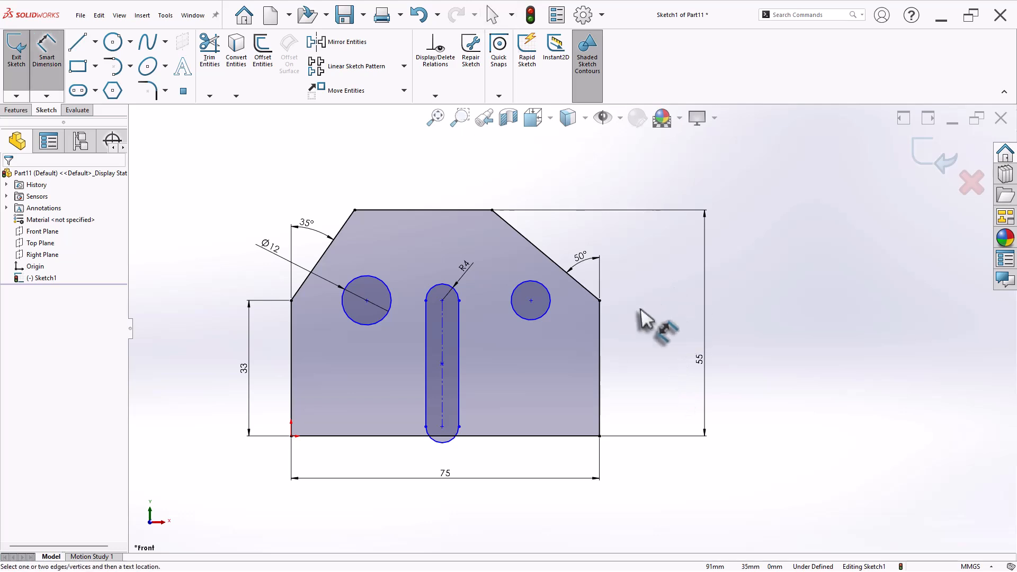
left_click(443, 374)
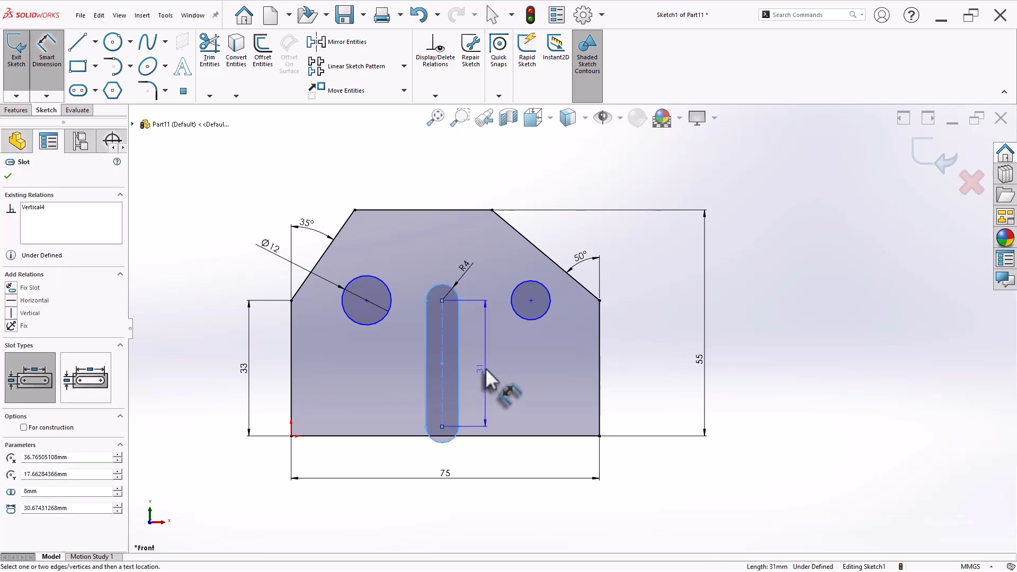
left_click(487, 369)
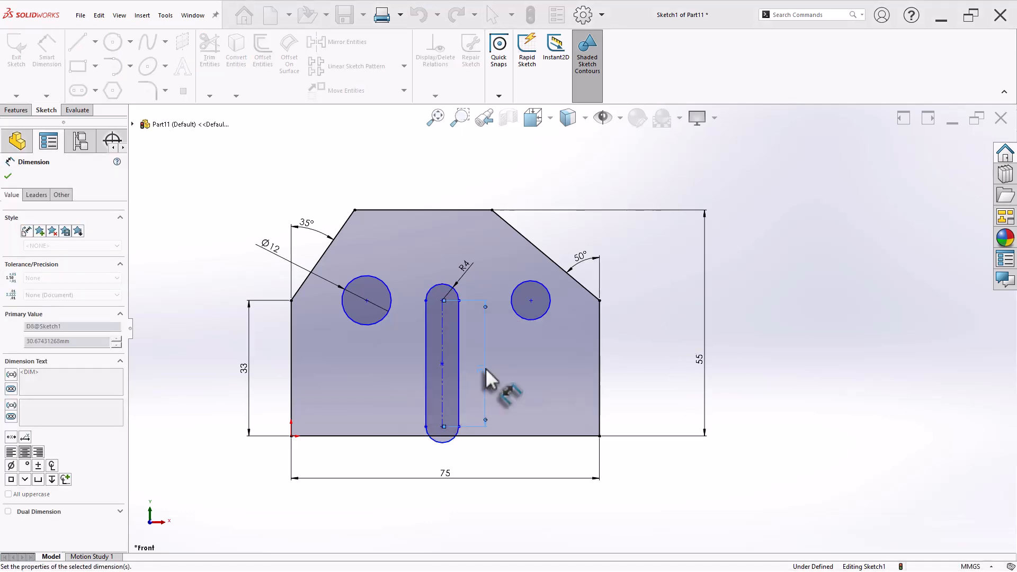
type("23")
key("Return")
Step: Dimension the horizontal distance from the left circle's center to the slot's centerline as 18 mm
left_click(367, 301)
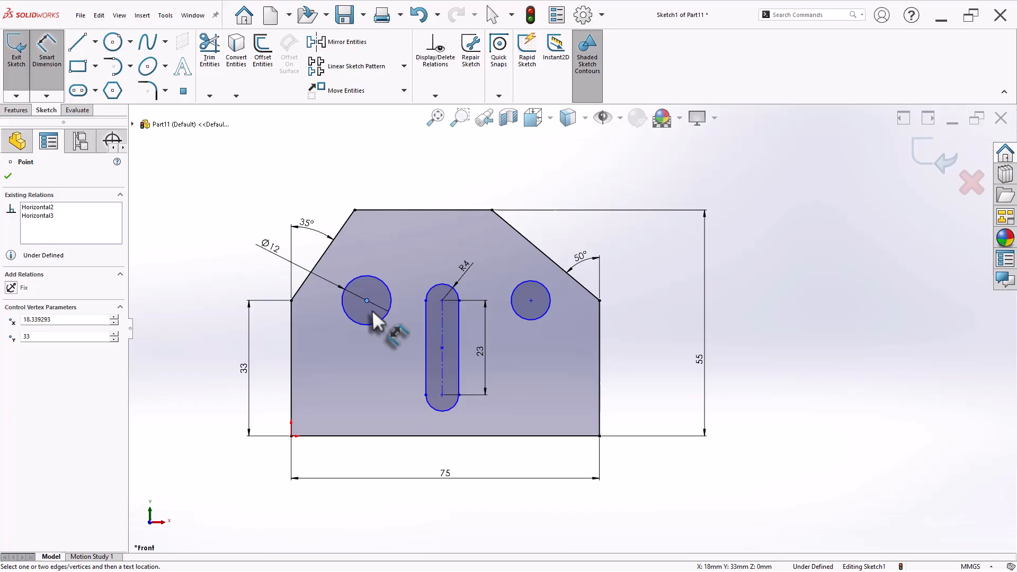
left_click(442, 374)
left_click(405, 401)
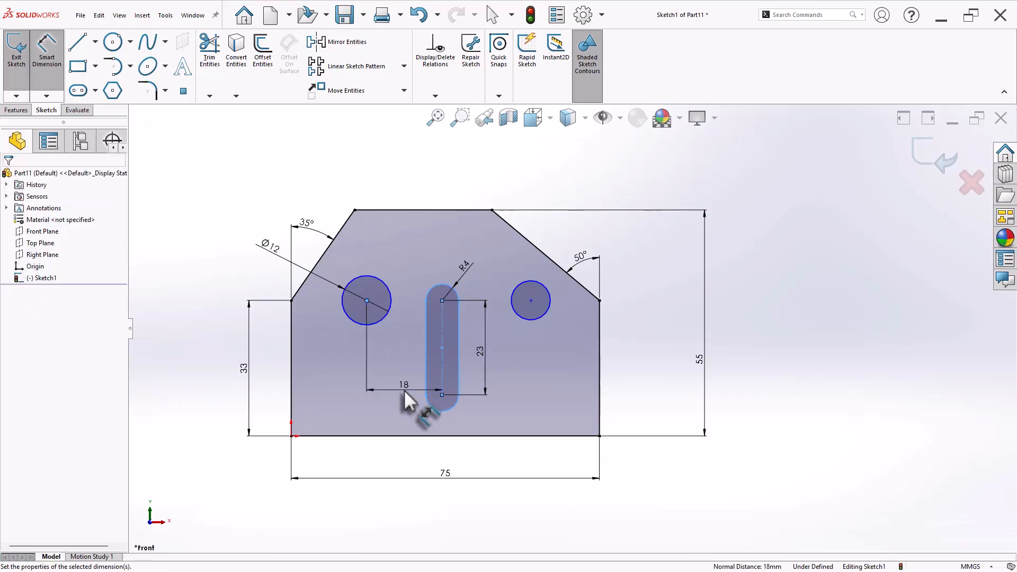
type("148")
key("BackSpace")
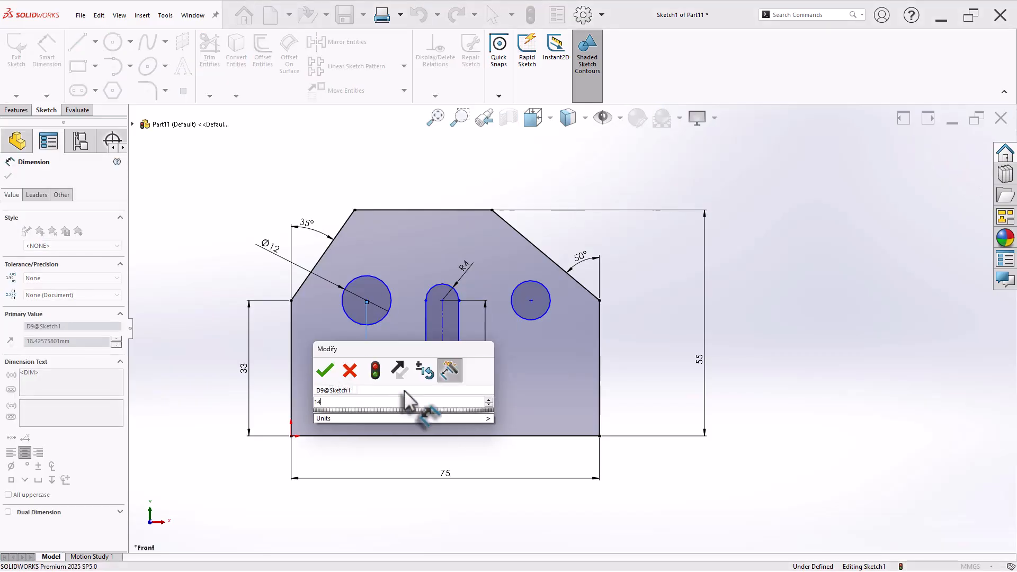
type("8")
key("Return")
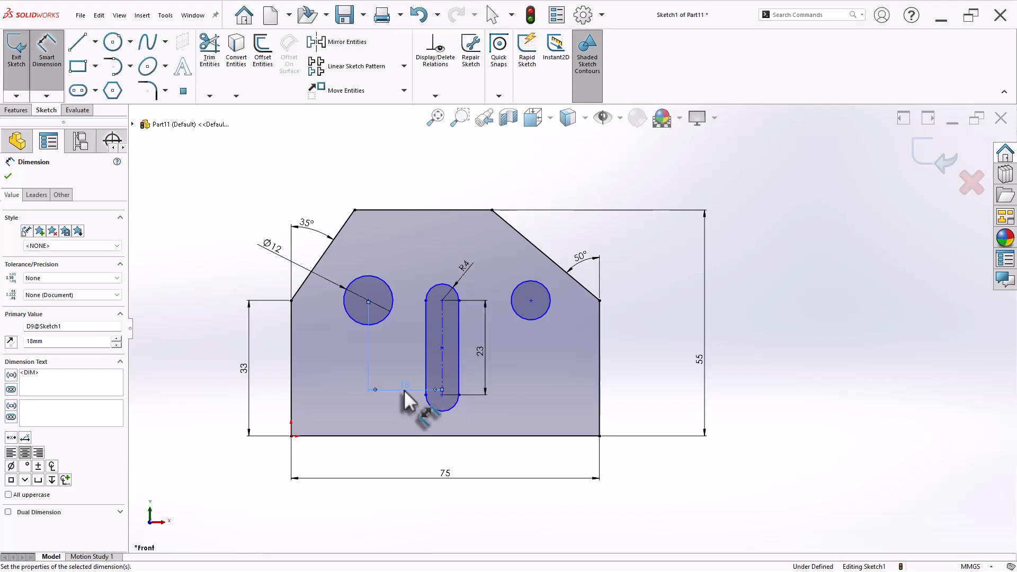
Step: Dimension the horizontal distance from the slot's centerline to the right circle's center as 22 mm
left_click(442, 392)
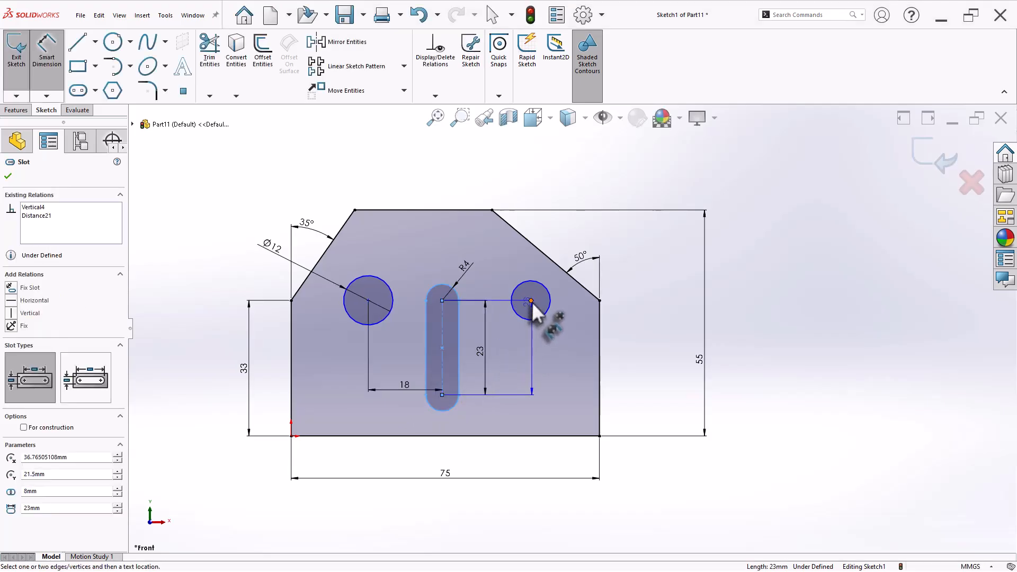
left_click(531, 300)
left_click(507, 422)
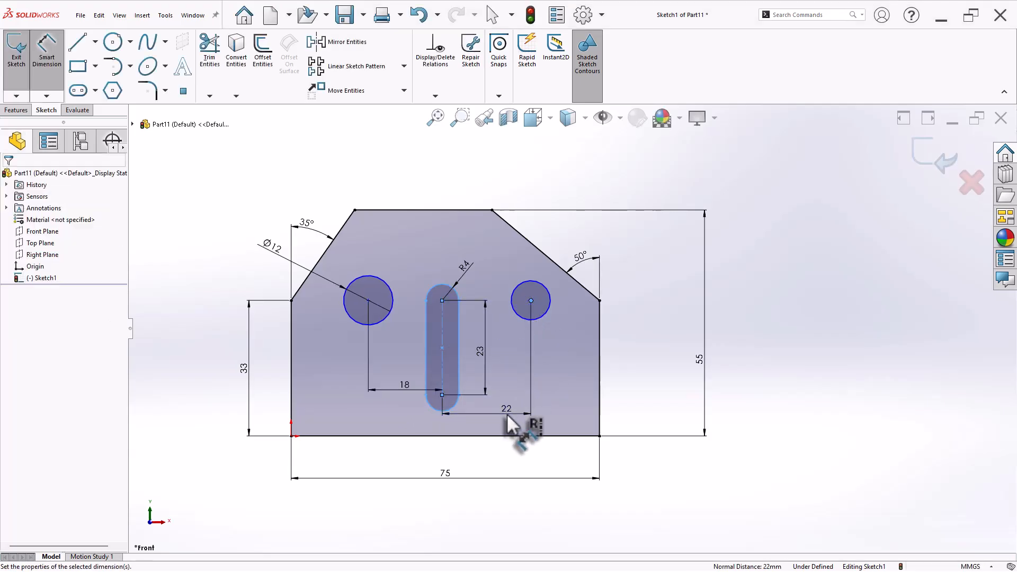
type("22")
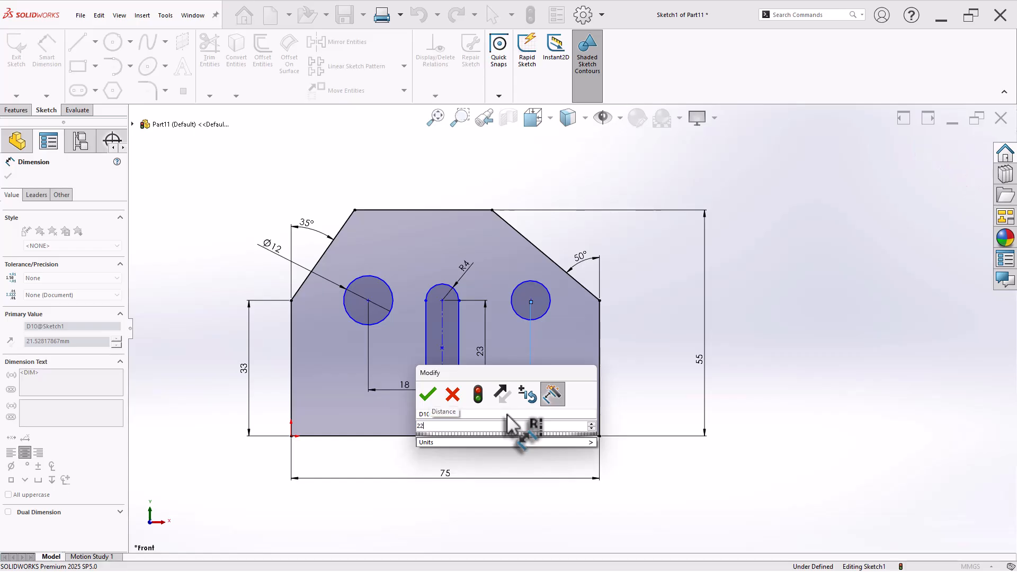
key("Return")
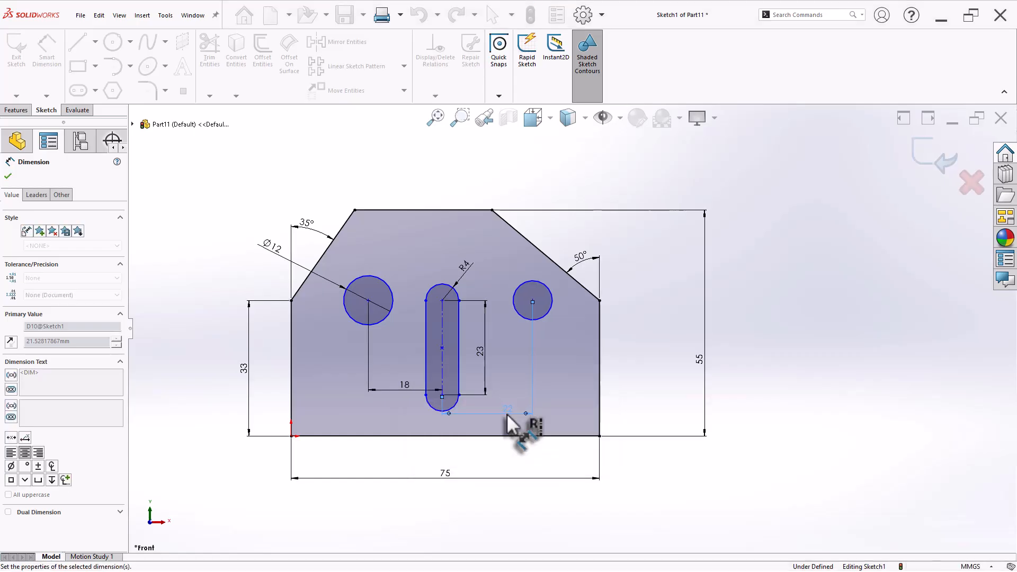
left_click(636, 379)
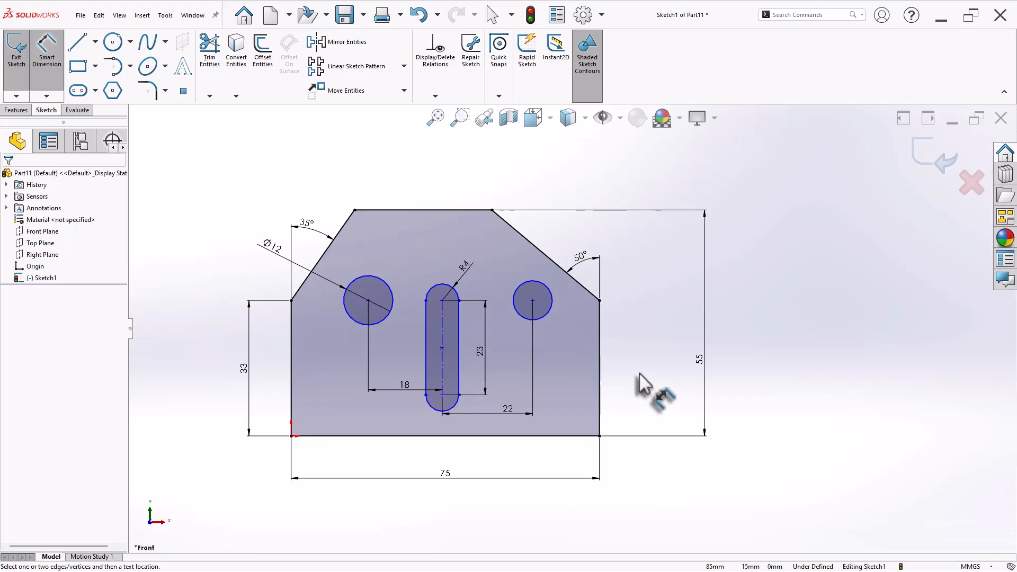
left_click(549, 293)
left_click(586, 244)
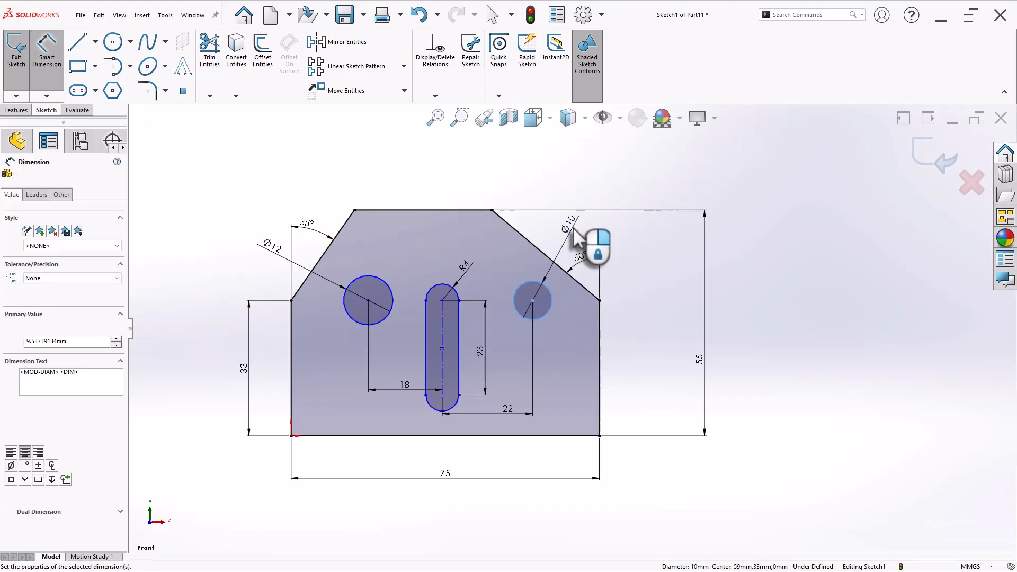
left_click_drag(569, 186, 694, 191)
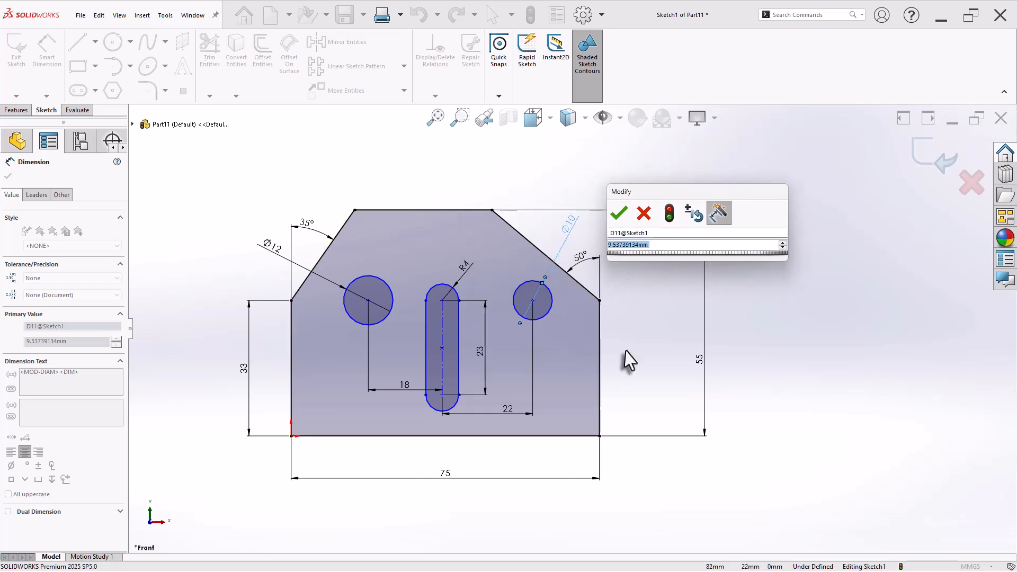
left_click(644, 215)
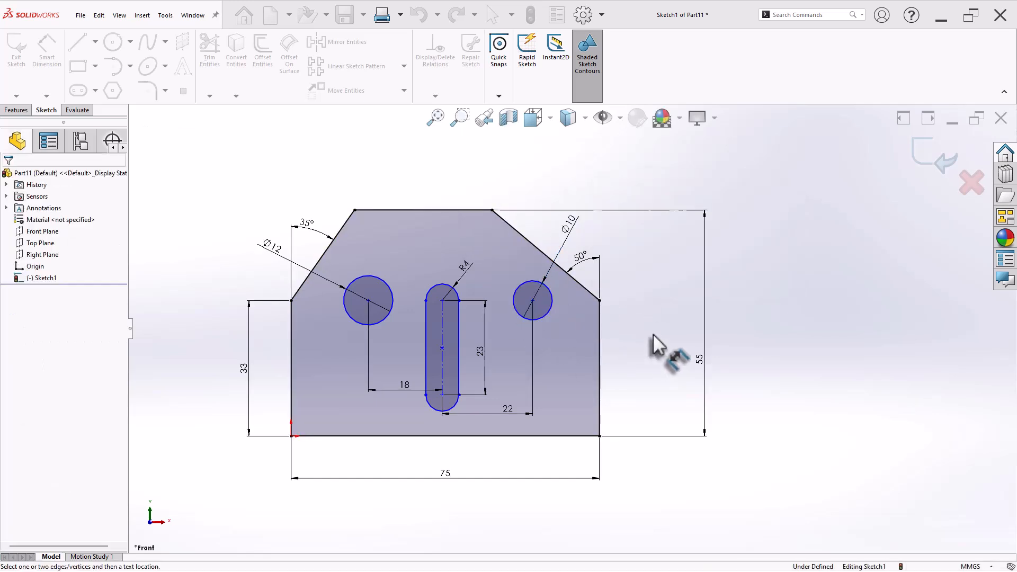
key("Delete")
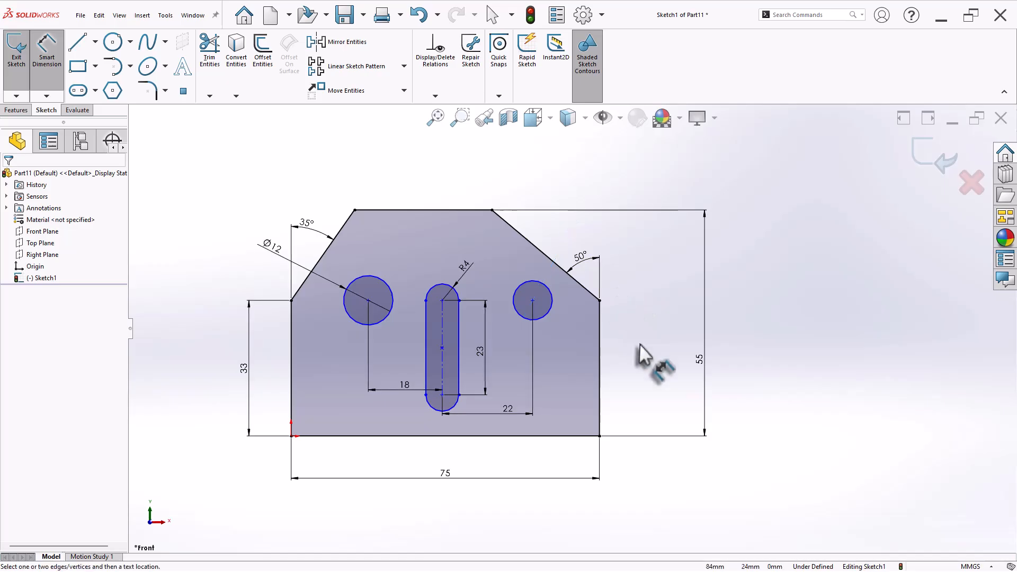
key("Escape")
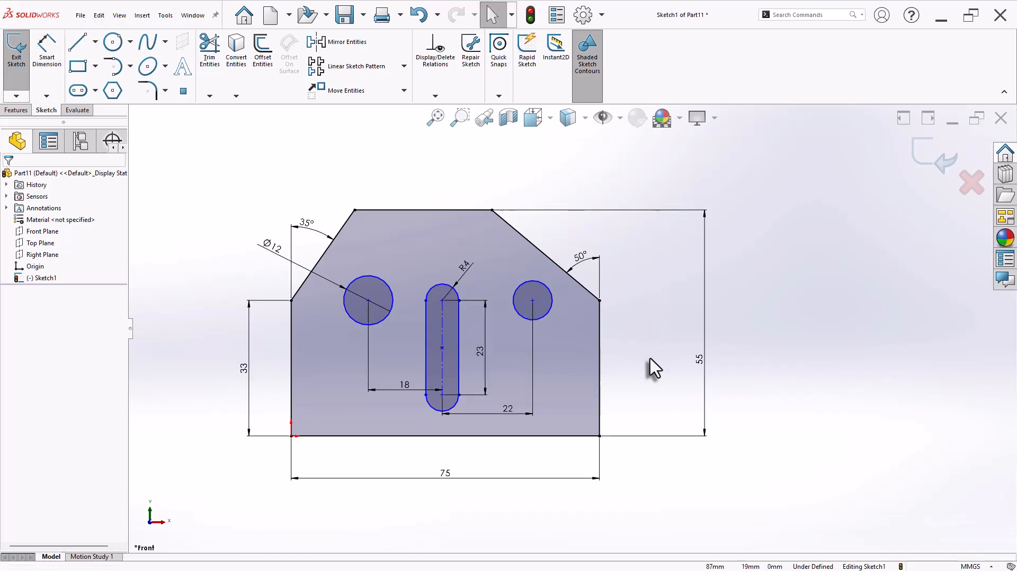
Step: Dimension the right circle's diameter as 10 mm
key("d")
left_click(549, 290)
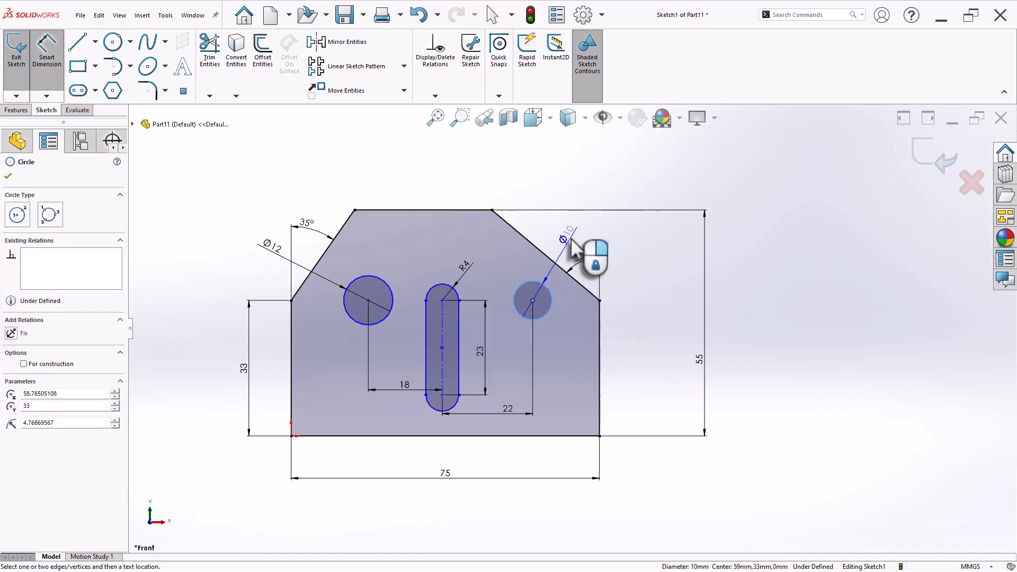
left_click(574, 248)
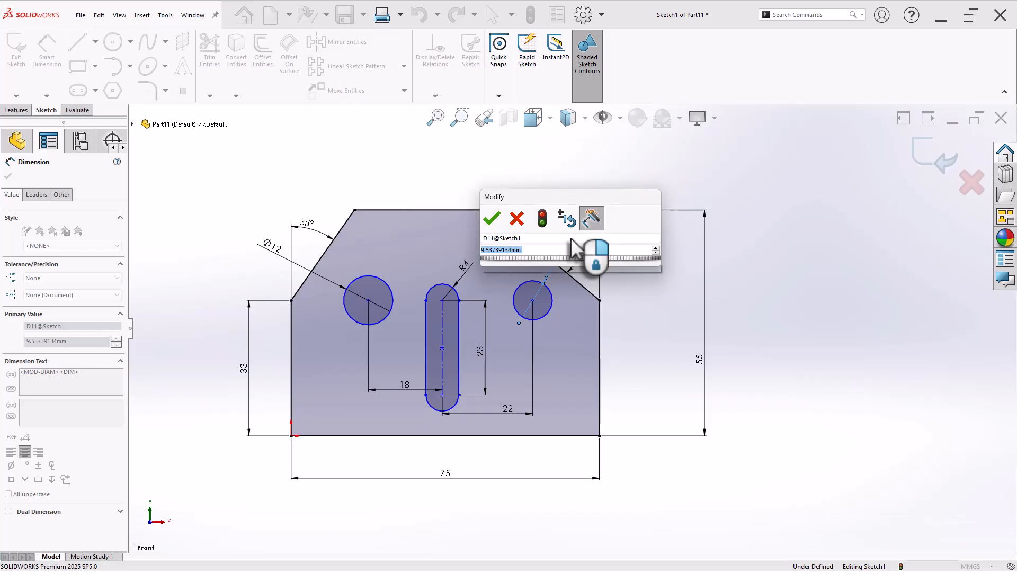
type("10")
key("Return")
key("Escape")
Step: Center the slot on the plate with a coincident relation between the bottom edge's midpoint and the slot's centerline
mouse_move(444, 310)
left_mouse_down()
mouse_move(397, 308)
mouse_move(453, 316)
mouse_move(437, 316)
mouse_move(438, 301)
mouse_move(476, 300)
mouse_move(437, 300)
left_mouse_up()
left_click(620, 379)
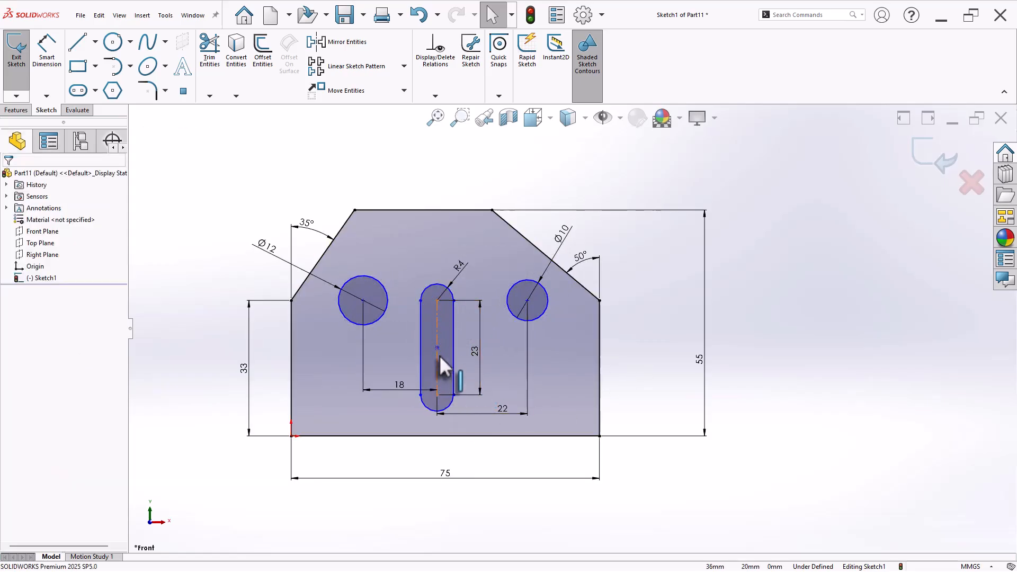
left_click(445, 437)
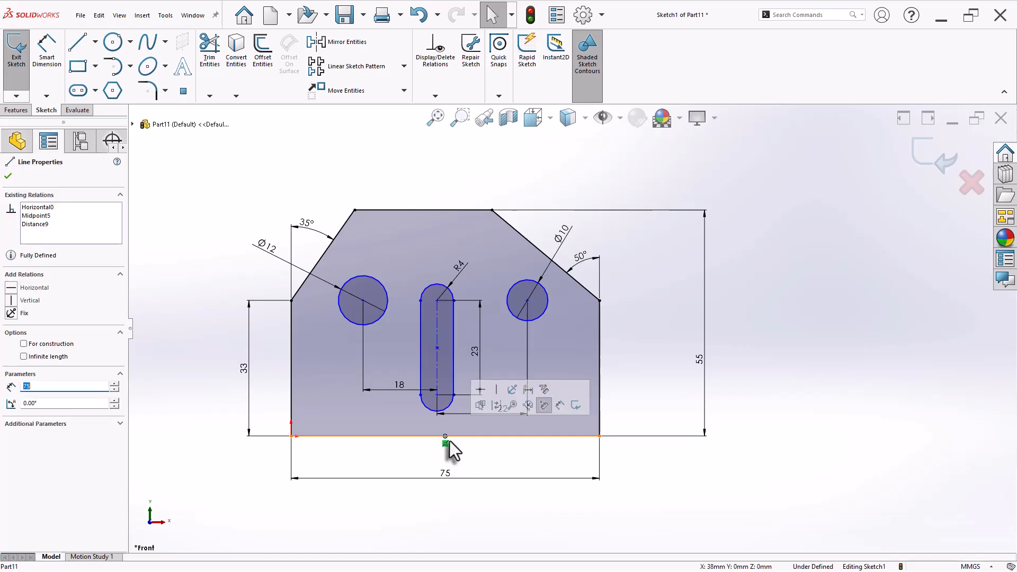
left_click(438, 378, "ctrl")
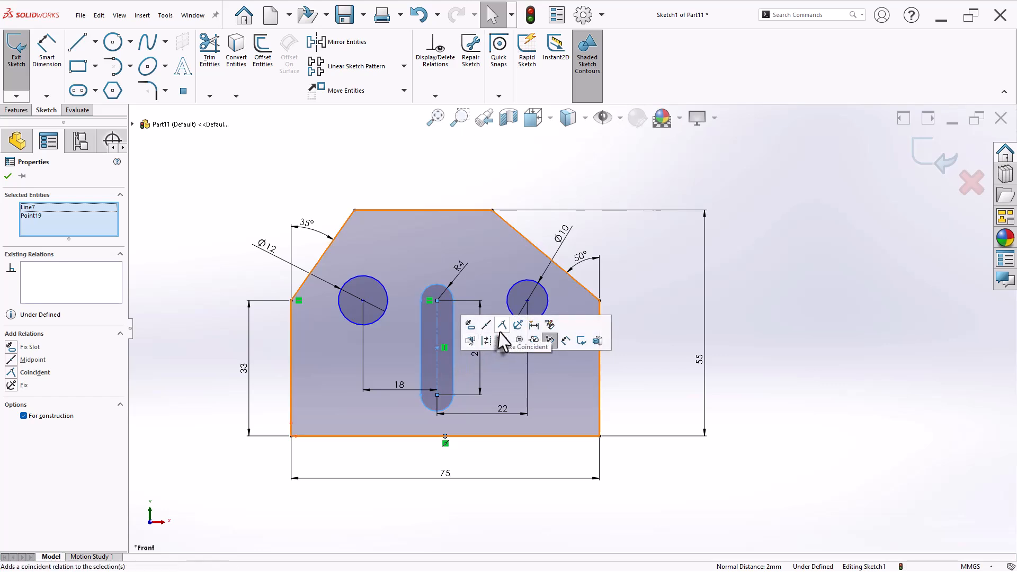
left_click(505, 327)
left_click(641, 355)
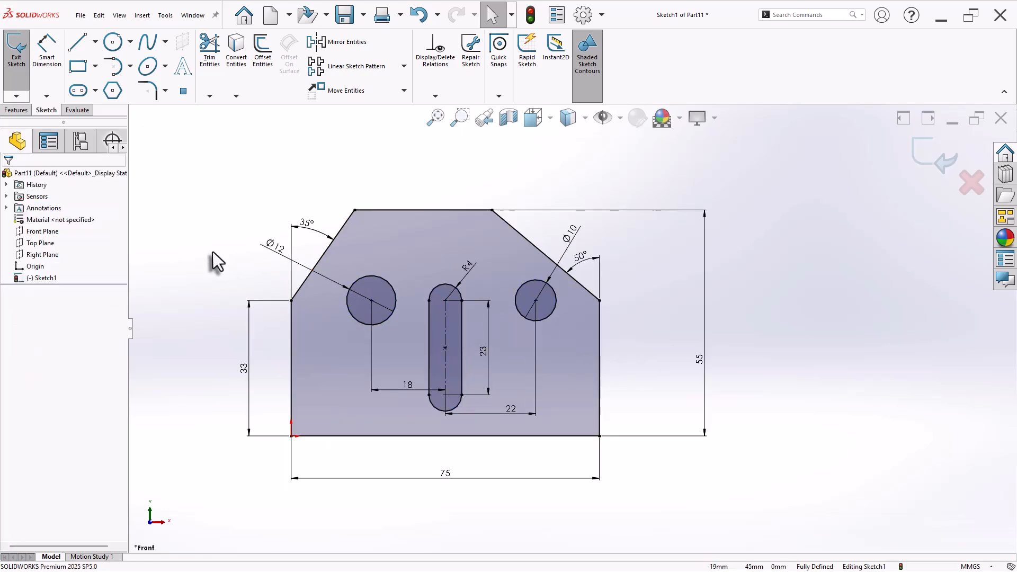
Step: Extrude the plate sketch as a blind boss 5 mm deep from the sketch plane
key("s")
left_click(265, 325)
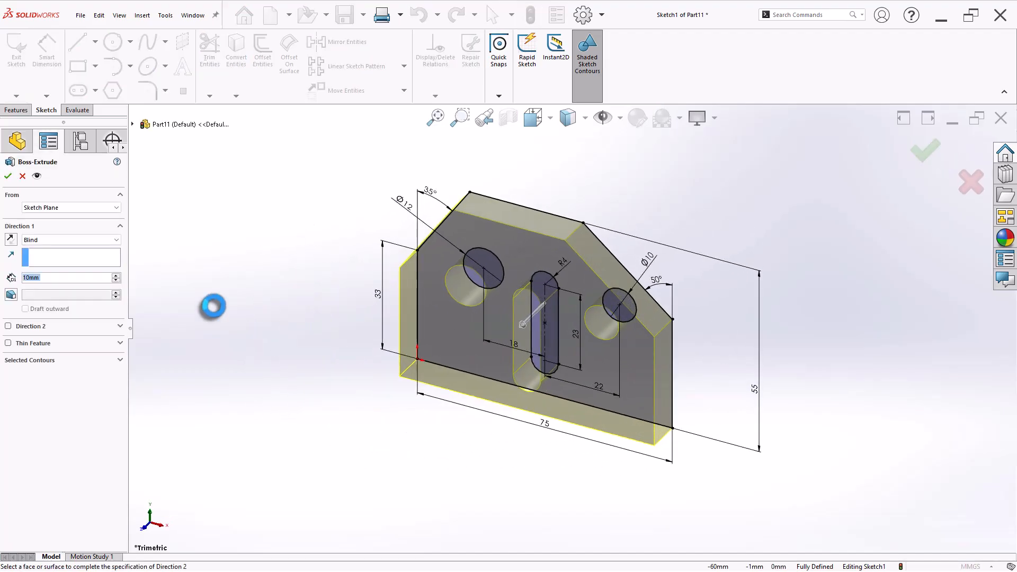
key("Return")
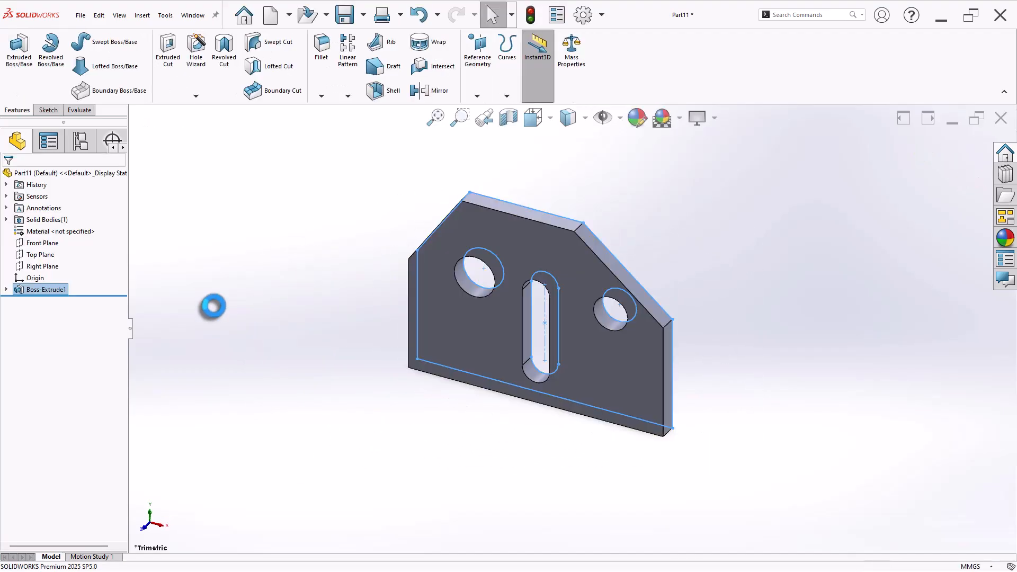
left_click(213, 306)
scroll(702, 251, "down", 1)
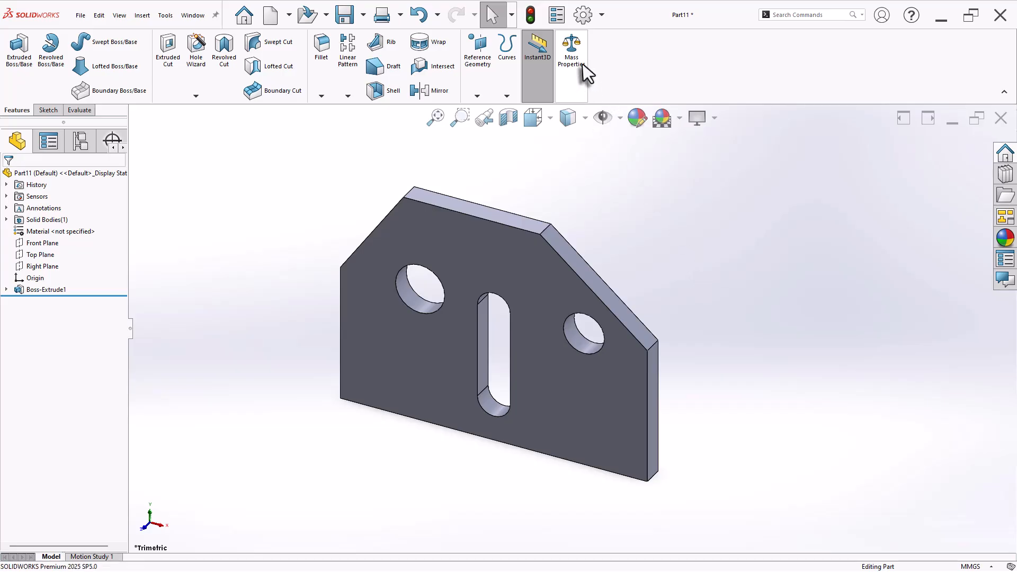
Step: Check the volume of the finished plate in its mass properties
left_click(572, 53)
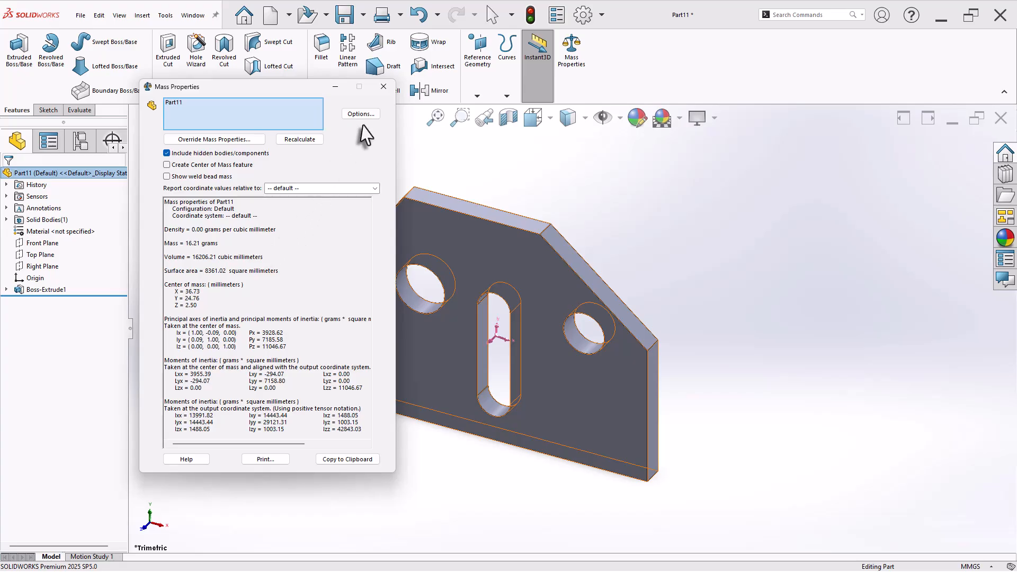
left_click(383, 87)
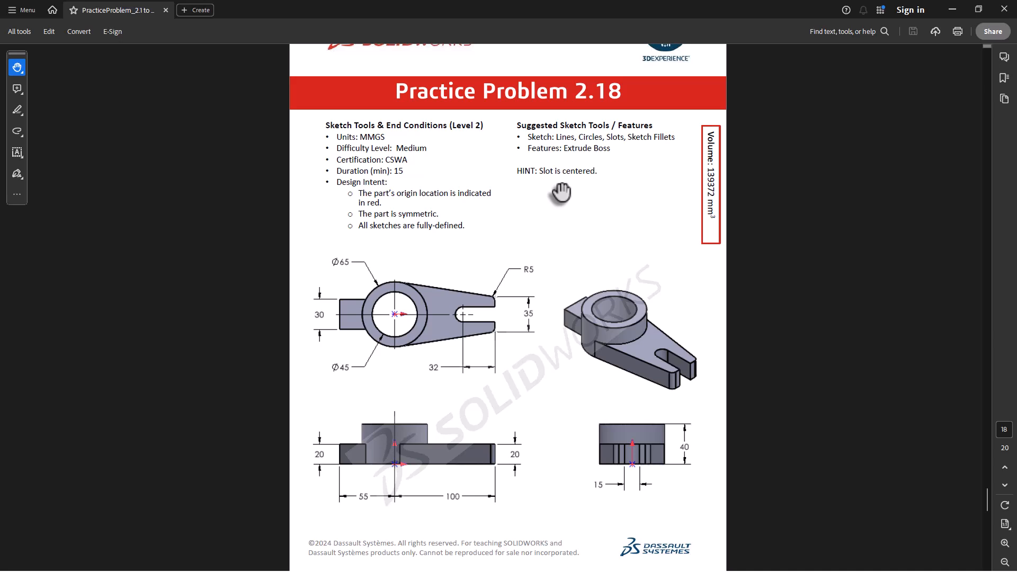
Step: Start a sketch on the Top Plane and draw two circles centred on the origin with 45 mm and 65 mm diameters
scroll(554, 386, "down", 1)
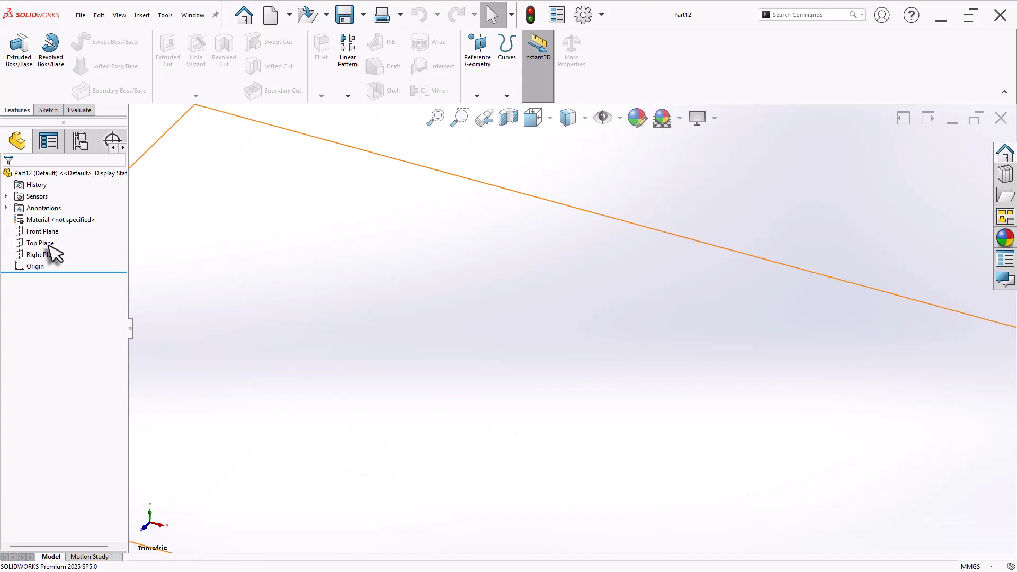
left_click(49, 245)
left_click(59, 229)
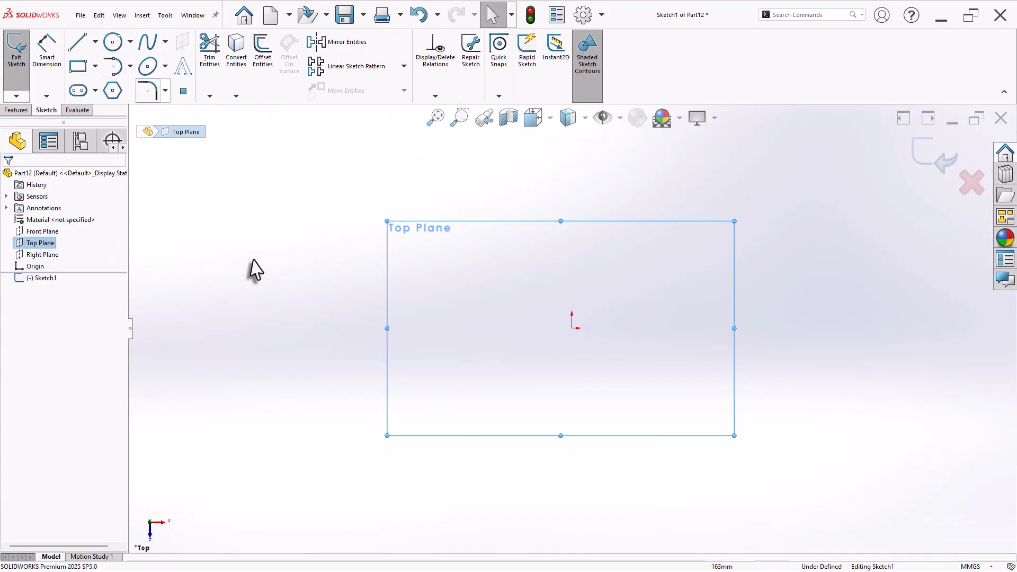
right_click_drag(275, 289, 224, 284)
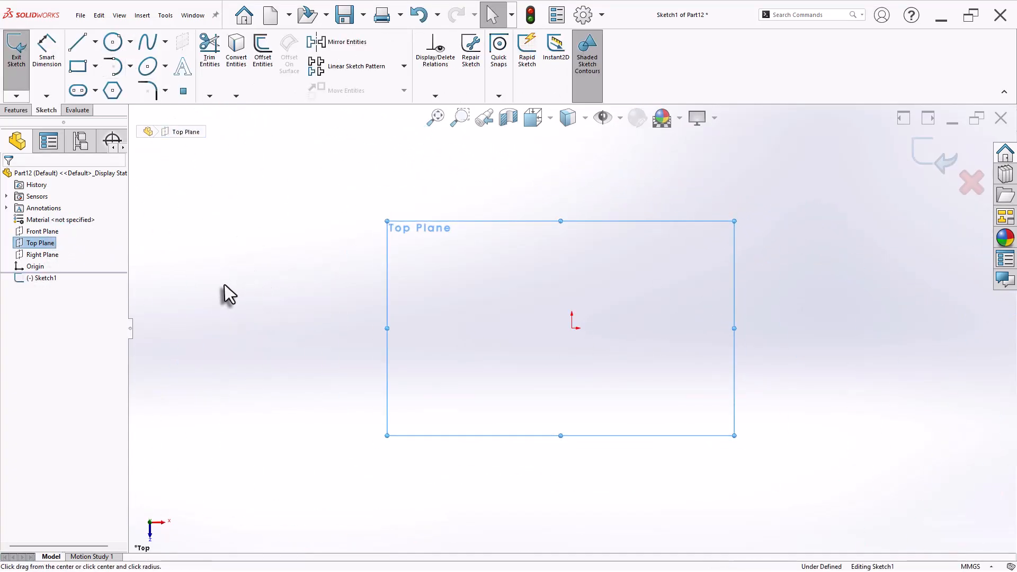
left_click(572, 328)
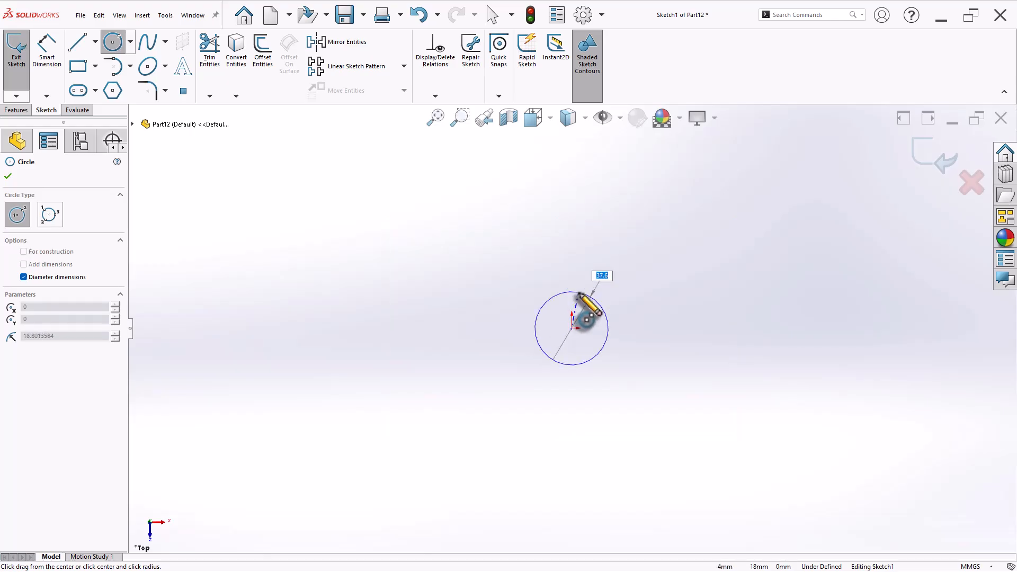
key("Return")
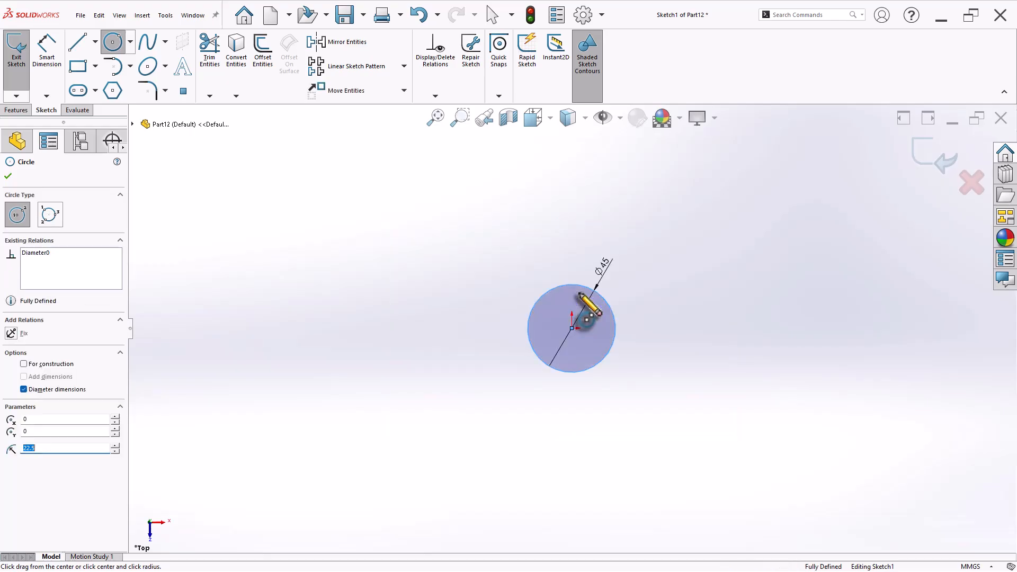
left_click(573, 329)
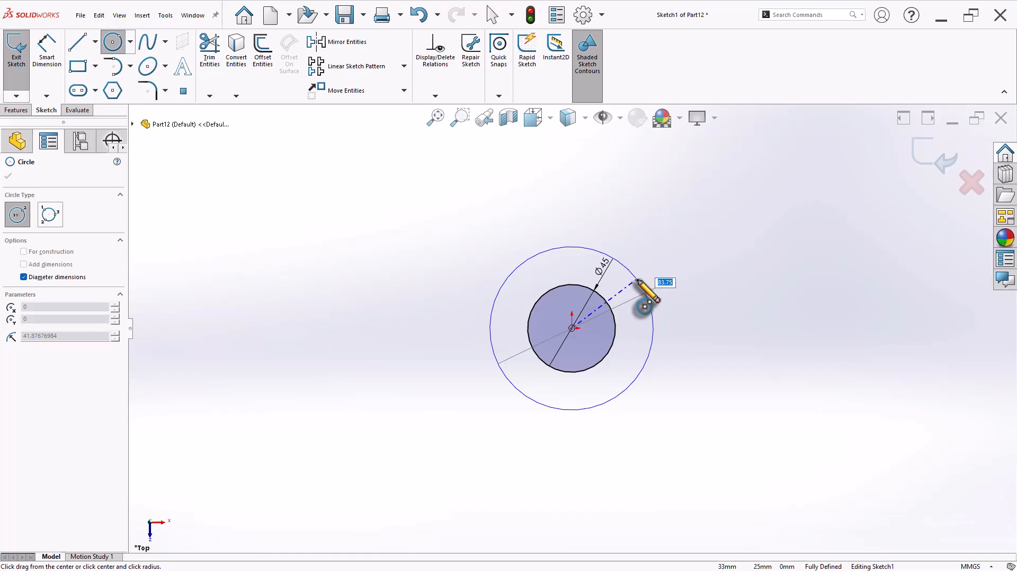
type("65")
key("Return")
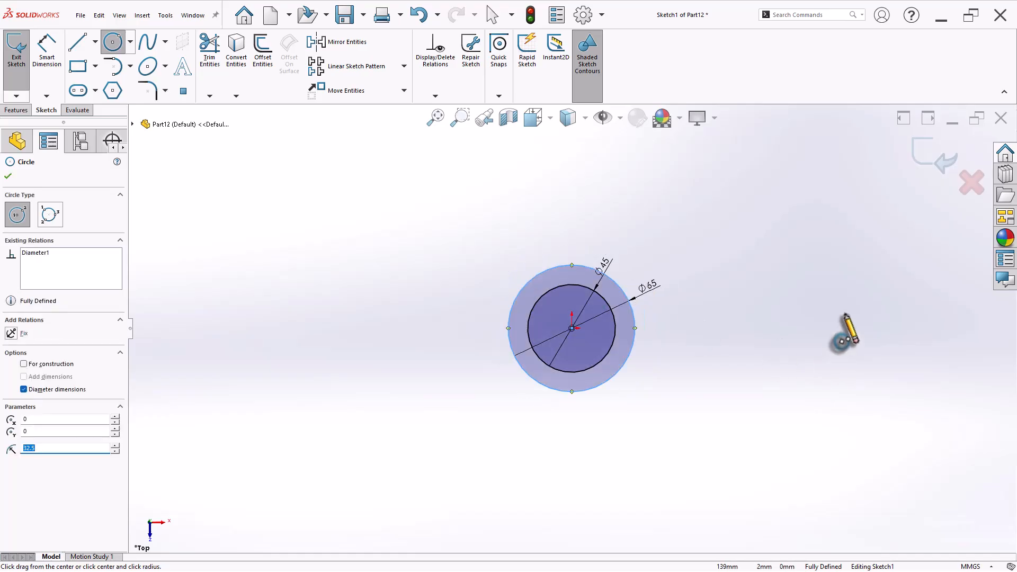
Step: Sketch a 15 mm diameter circle to the right of the concentric circles, level with the origin
scroll(795, 331, "down", 2)
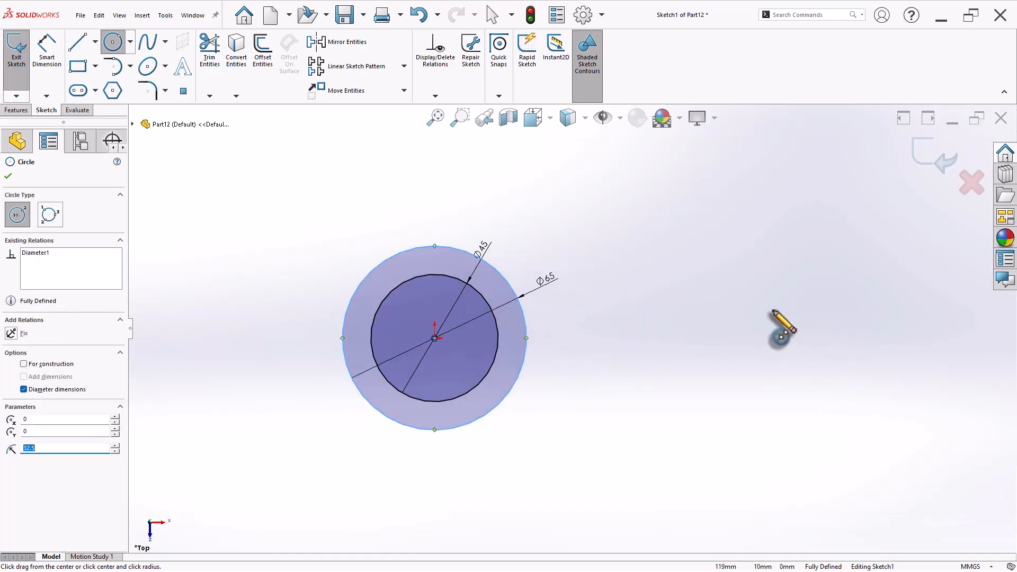
left_click(672, 338)
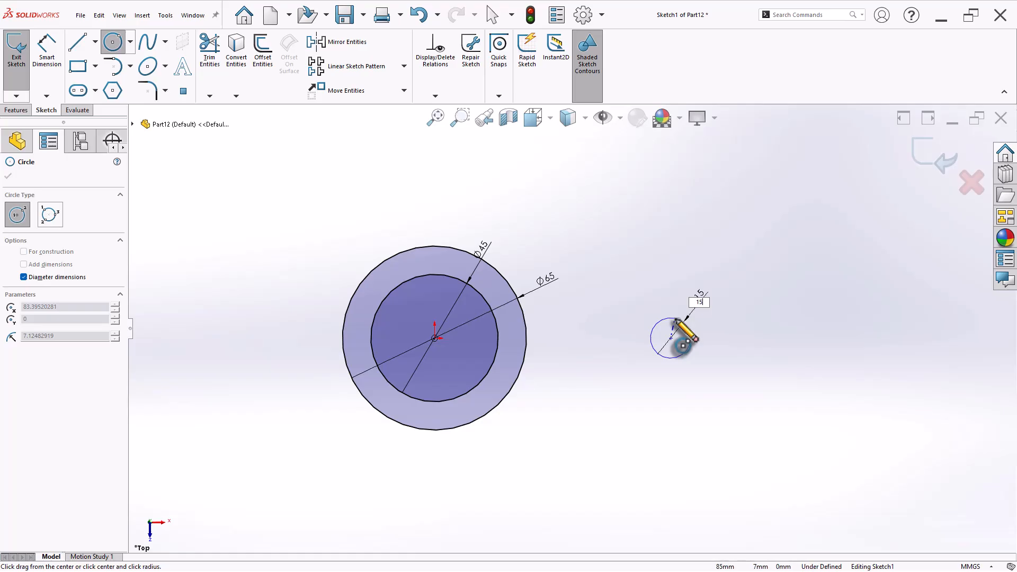
key("Return")
key("Escape")
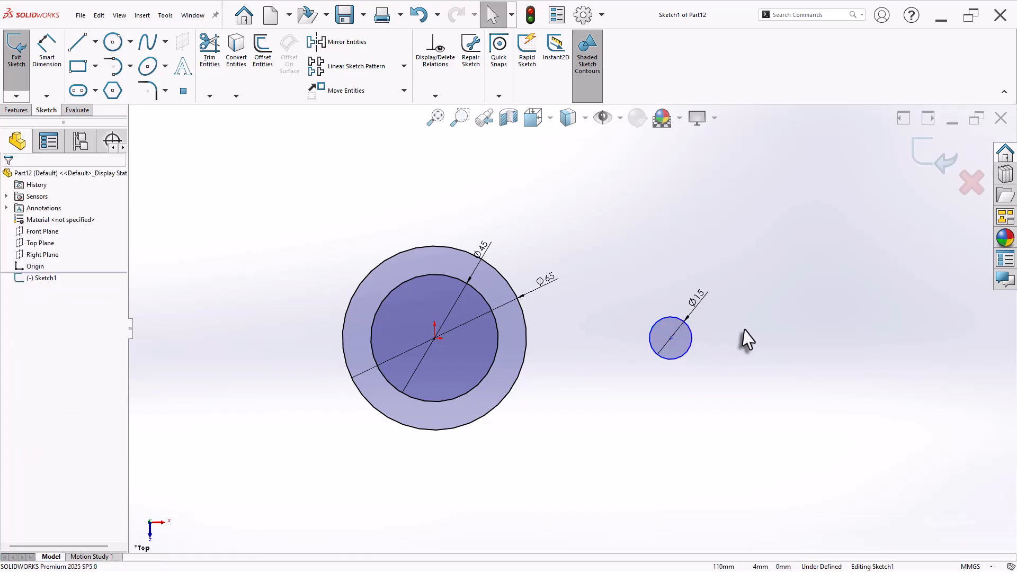
Step: Draw connected lines from the small circle's top point horizontally outward, vertically up, and sloping back to the upper edge of the 65 mm circle
left_click(78, 41)
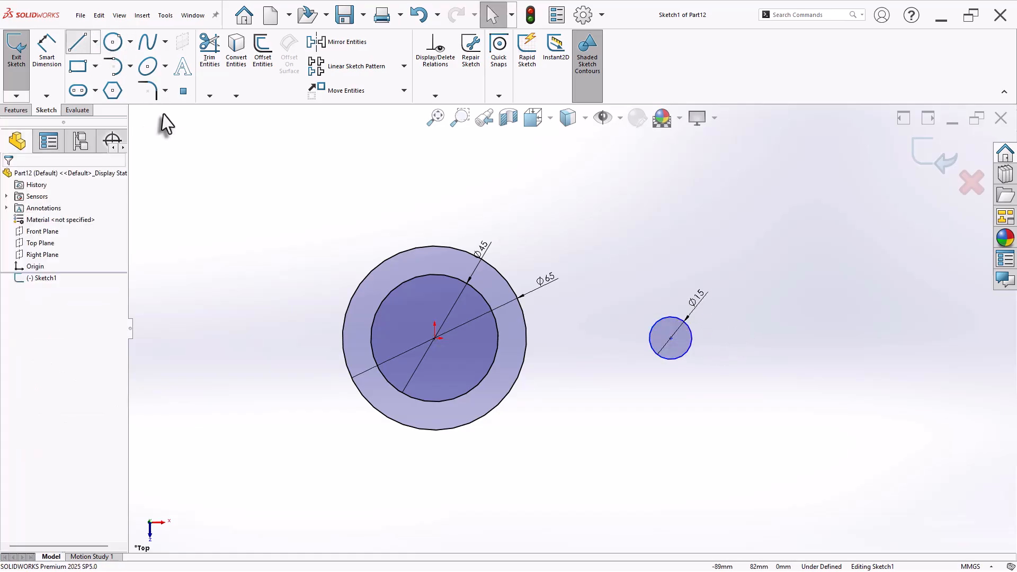
left_click(670, 339)
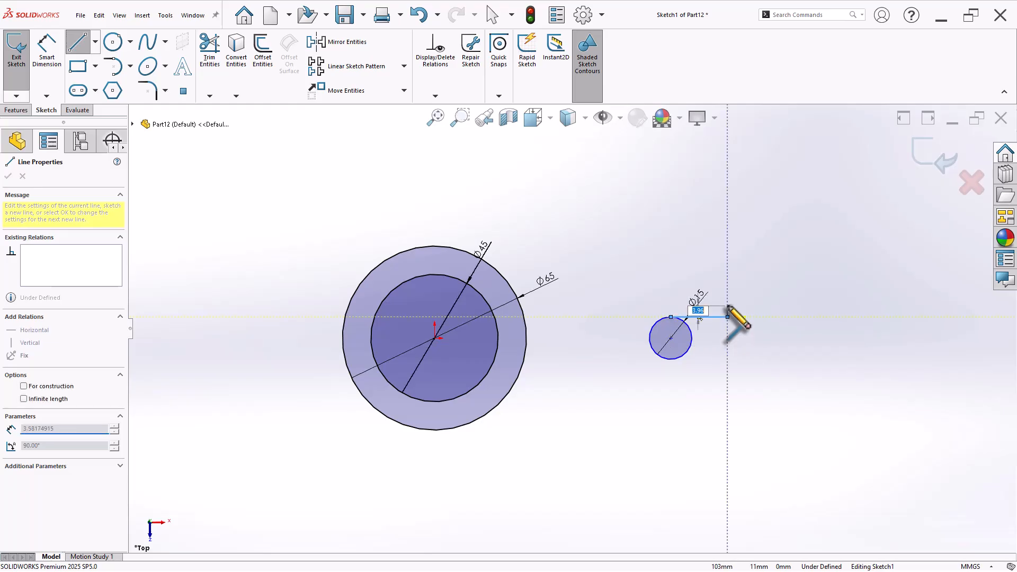
left_click(727, 317)
left_click(728, 298)
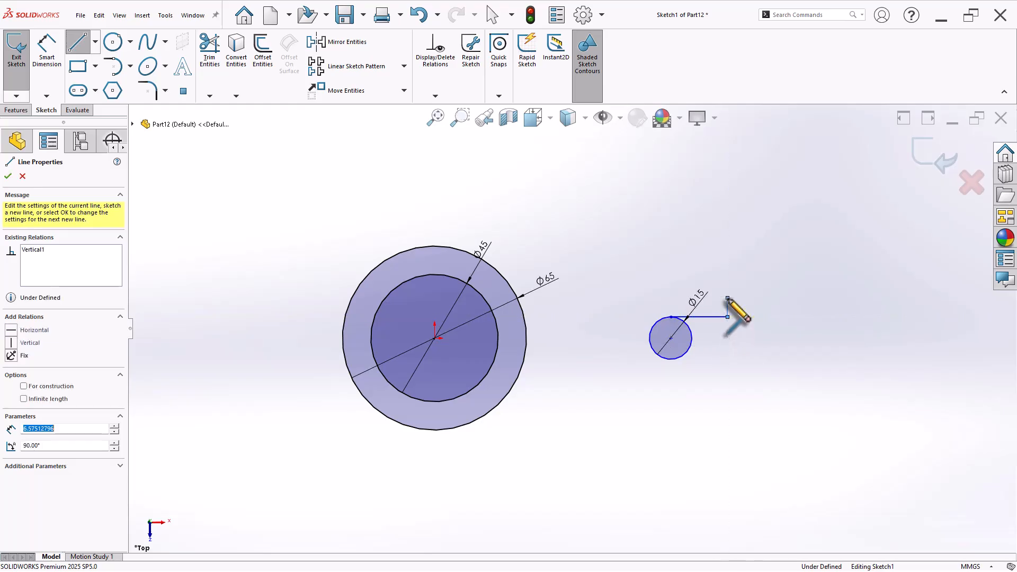
left_click(451, 247)
right_click(509, 211)
left_click(547, 219)
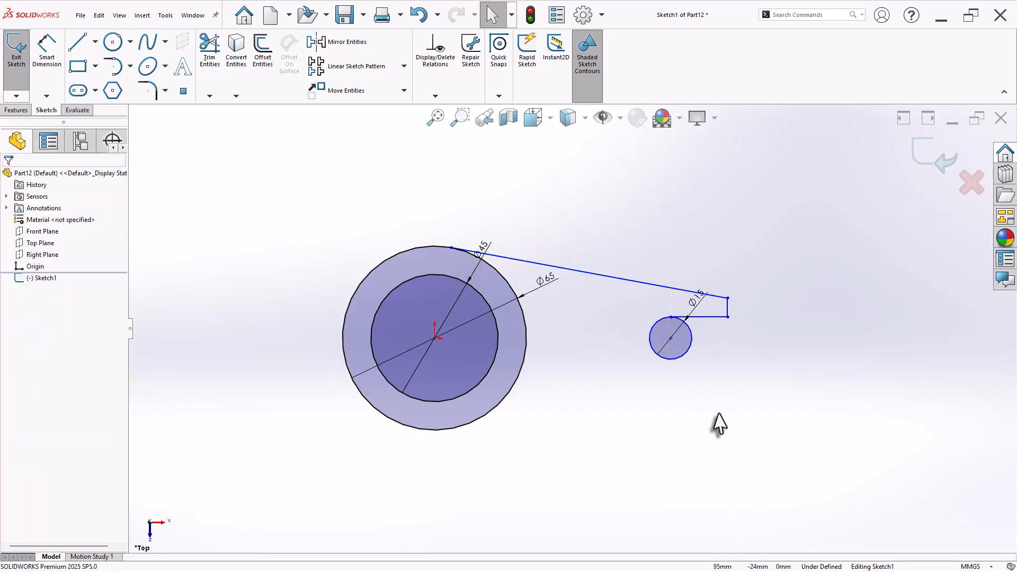
Step: Draw a short horizontal centerline from the origin toward the left inside the 45 mm circle
scroll(767, 347, "down", 4)
scroll(290, 208, "up", 1)
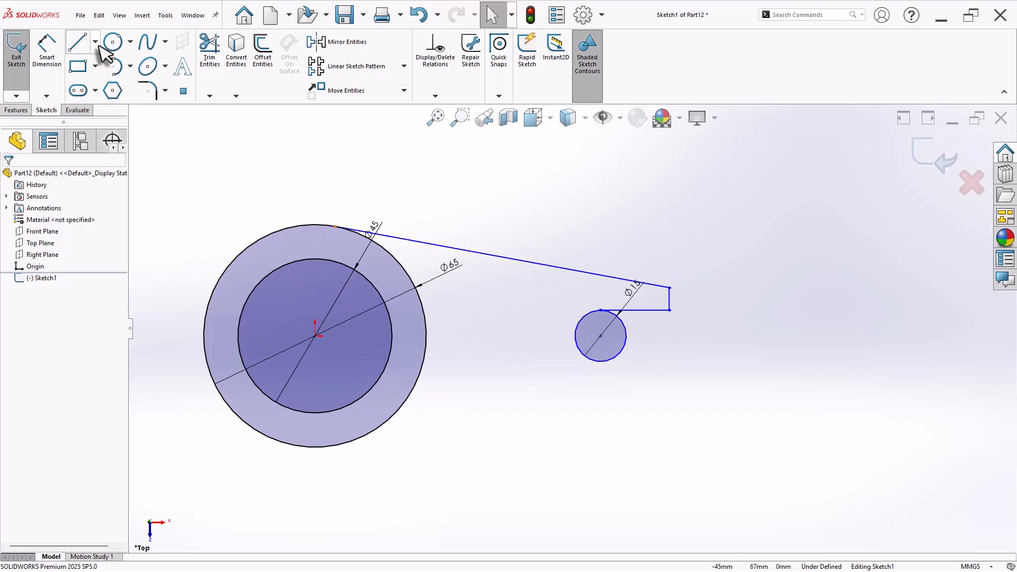
left_click(99, 72)
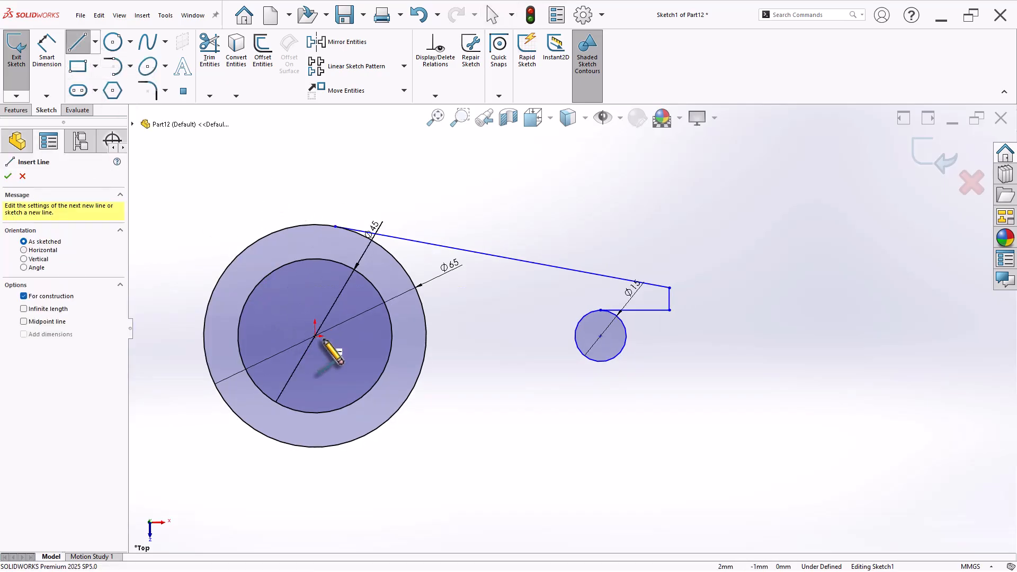
left_click(275, 337)
right_click(237, 206)
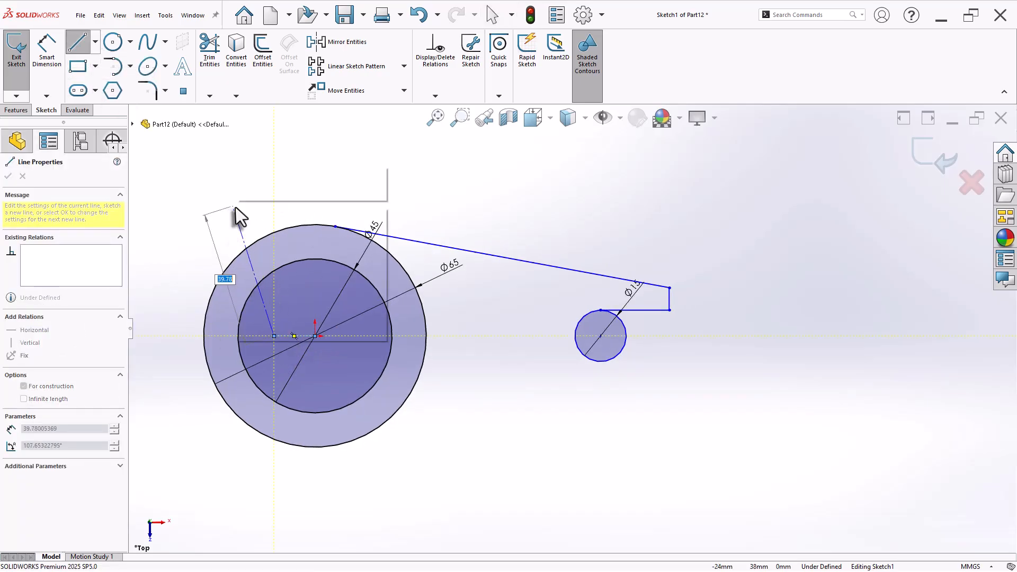
left_click(250, 214)
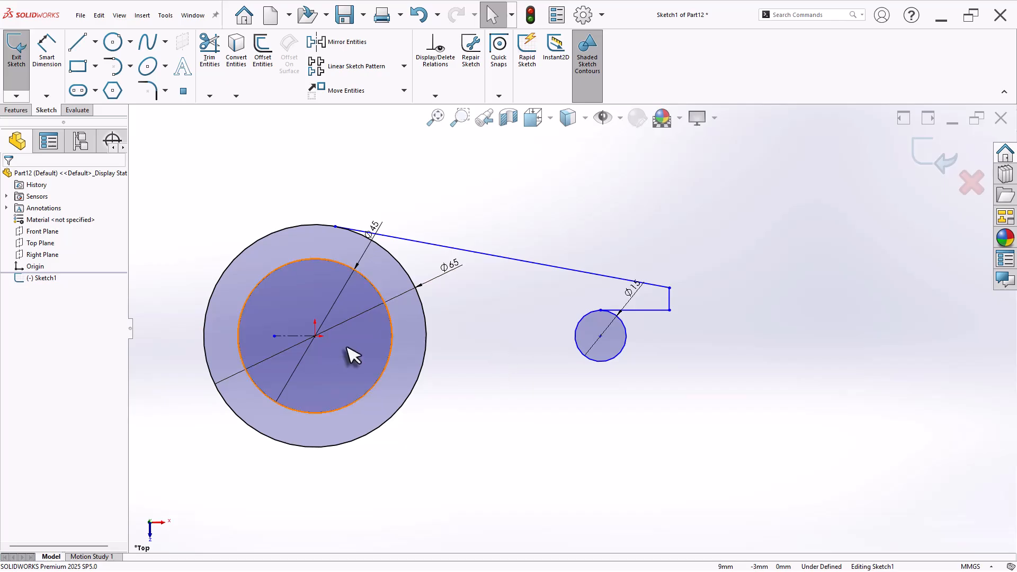
Step: Add a horizontal relation between the origin and the centre of the 15 mm circle
left_click(316, 336)
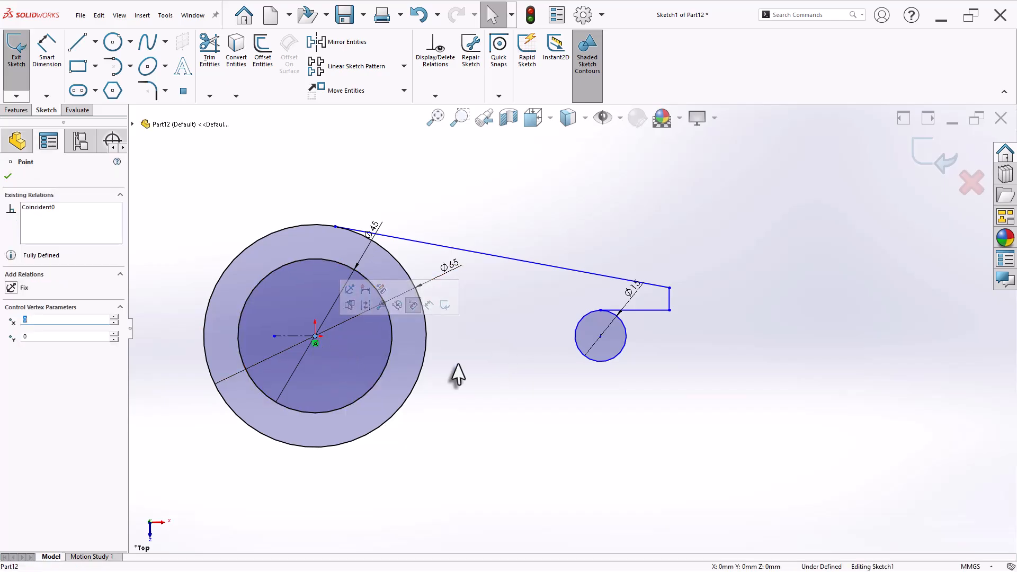
left_click(599, 336, "ctrl")
left_click(505, 387)
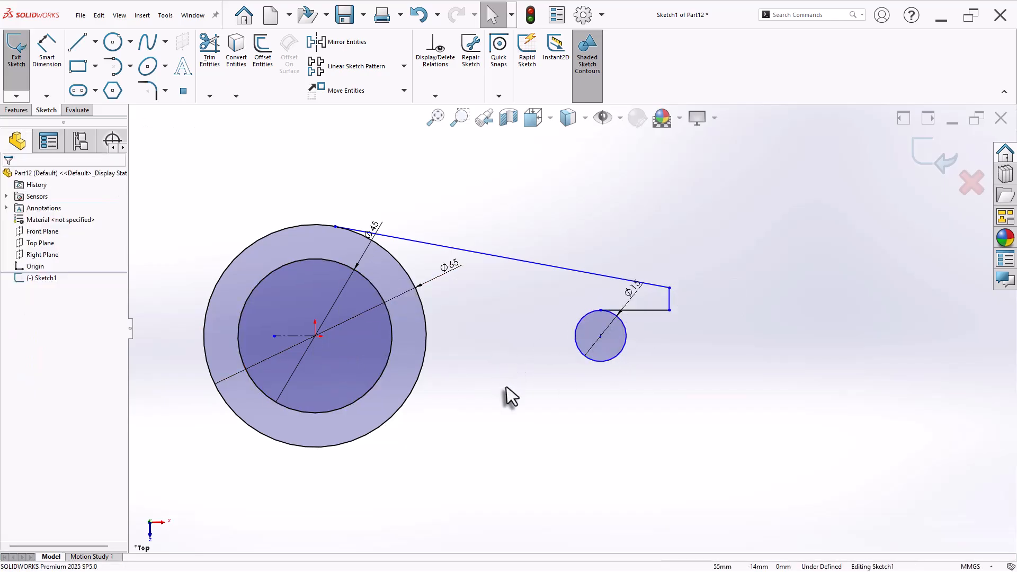
Step: Mirror the sloping line, the short vertical line and the horizontal slot line about the horizontal centerline
scroll(339, 217, "up", 1)
scroll(668, 363, "down", 1)
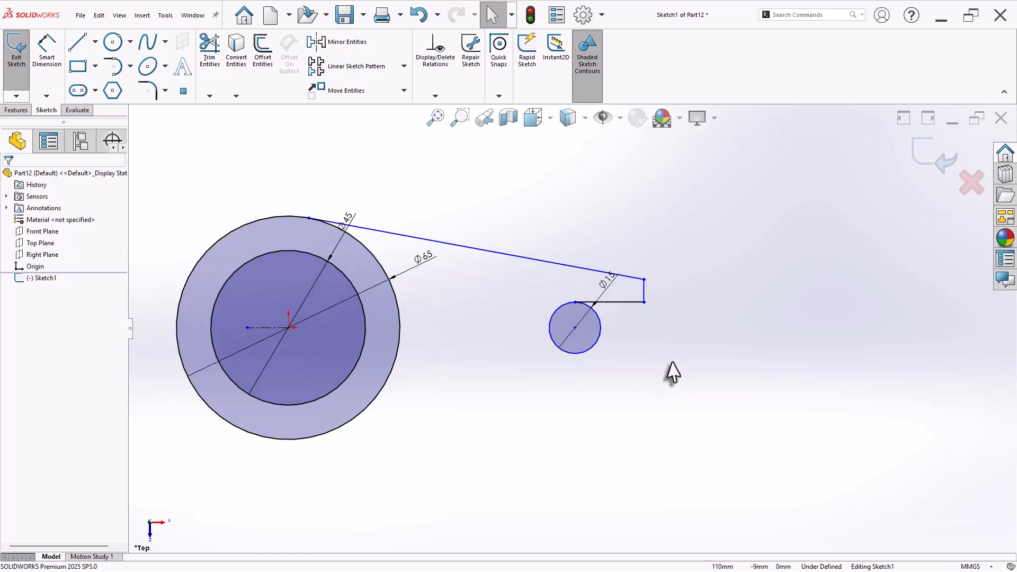
left_click(325, 45)
left_click(490, 255)
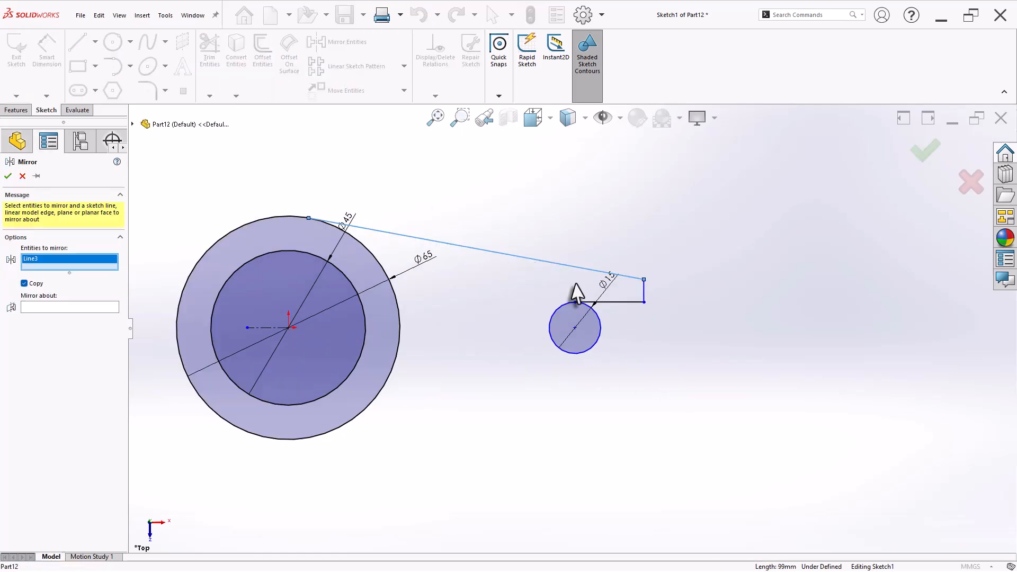
left_click(644, 292)
left_click(631, 302)
right_click(632, 310)
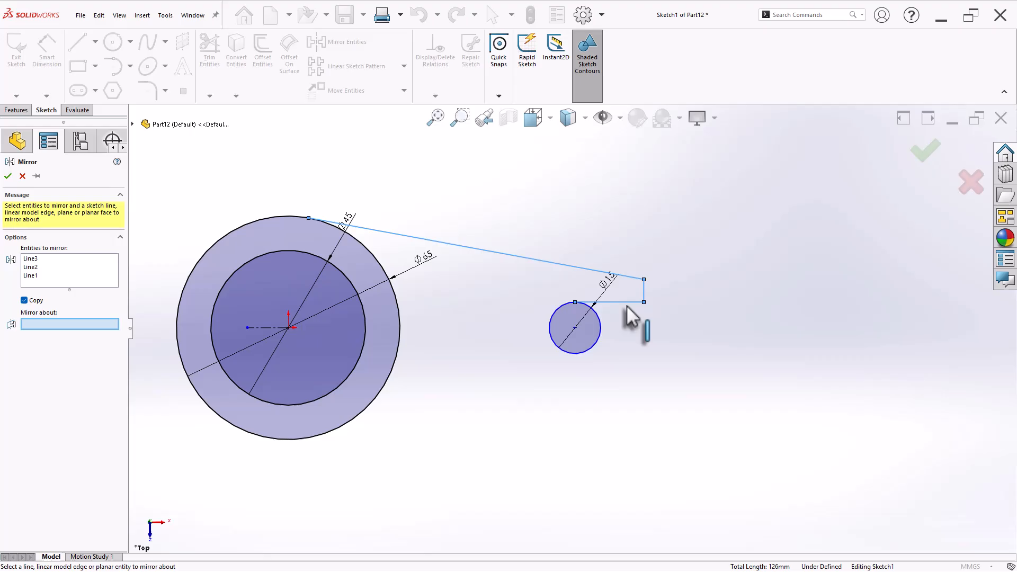
left_click(266, 327)
right_click(266, 327)
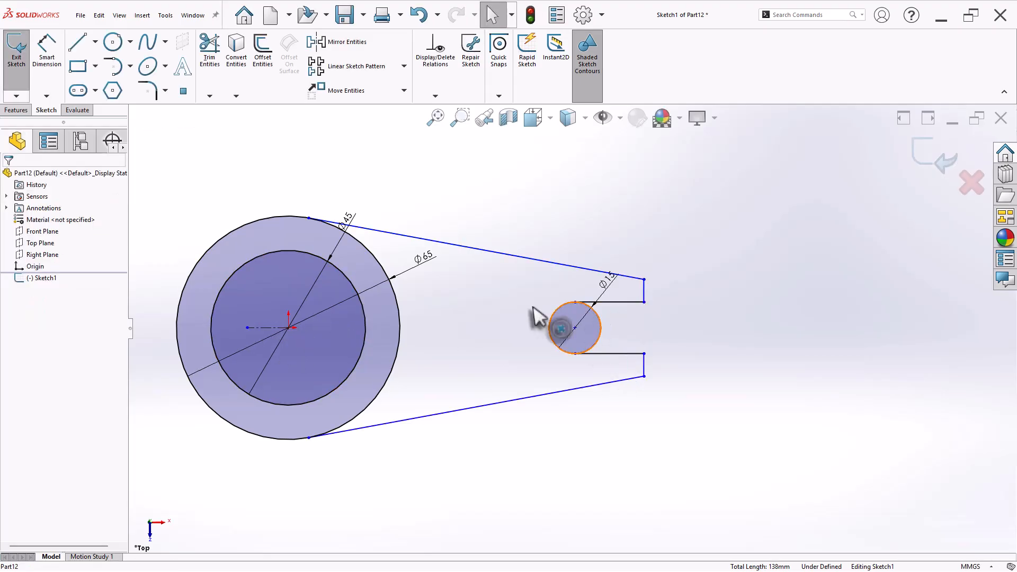
Step: Trim away the right half of the 15 mm circle so the slot opens toward the arm's end
left_click(211, 53)
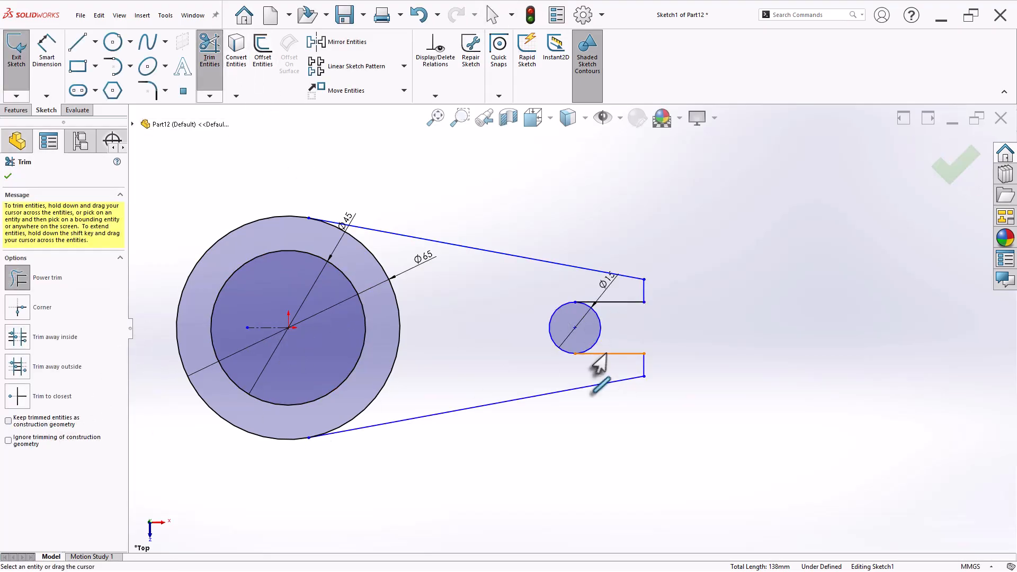
left_click_drag(617, 324, 594, 332)
key("Escape")
Step: Inspect the relations at the slot arc's two endpoints and test the arm's freedom by moving its lower outer corner slightly
scroll(610, 342, "up", 1)
left_click(575, 350)
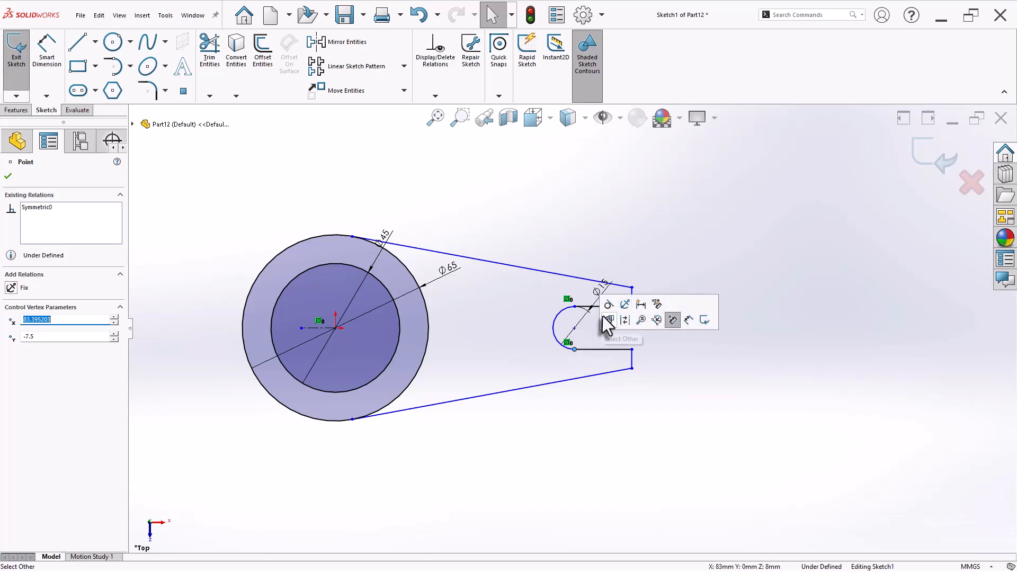
key("Escape")
left_click(575, 307)
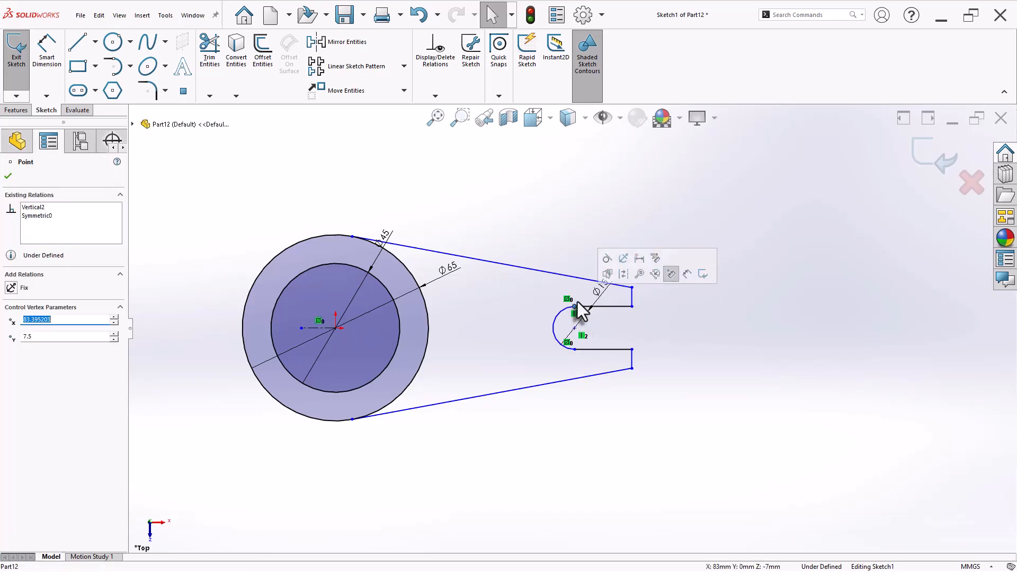
key("Escape")
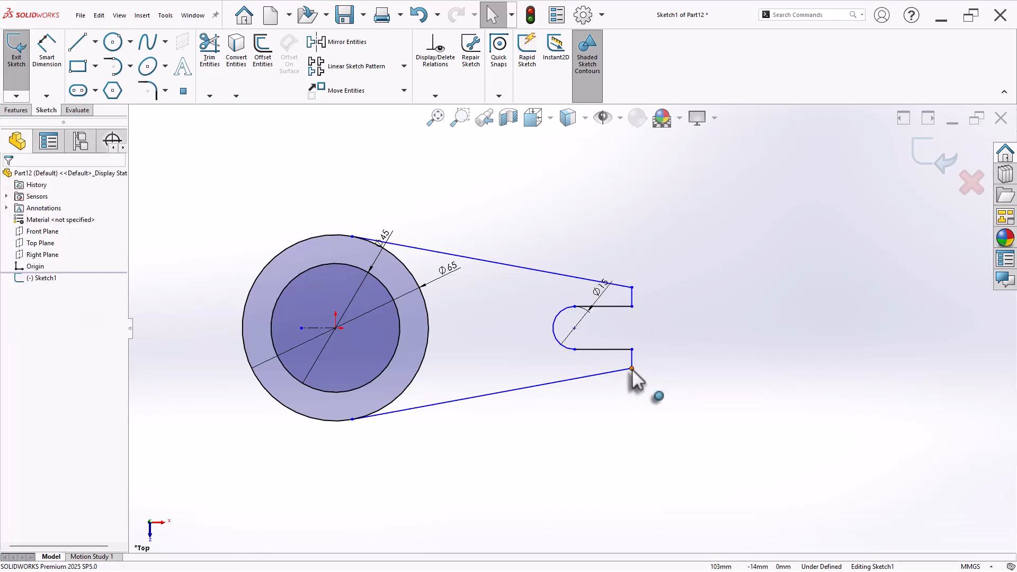
left_click_drag(632, 369, 635, 371)
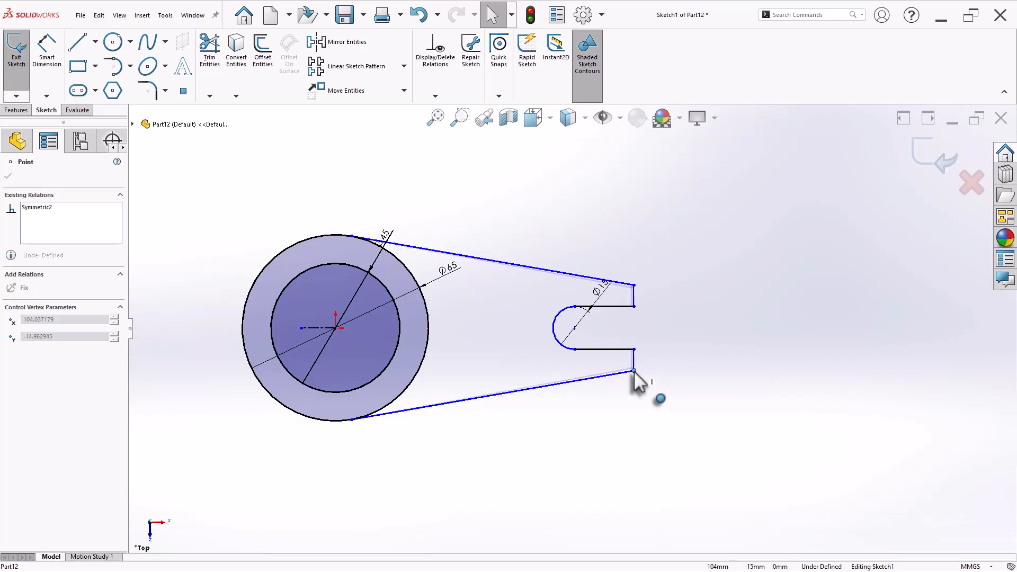
key("Escape")
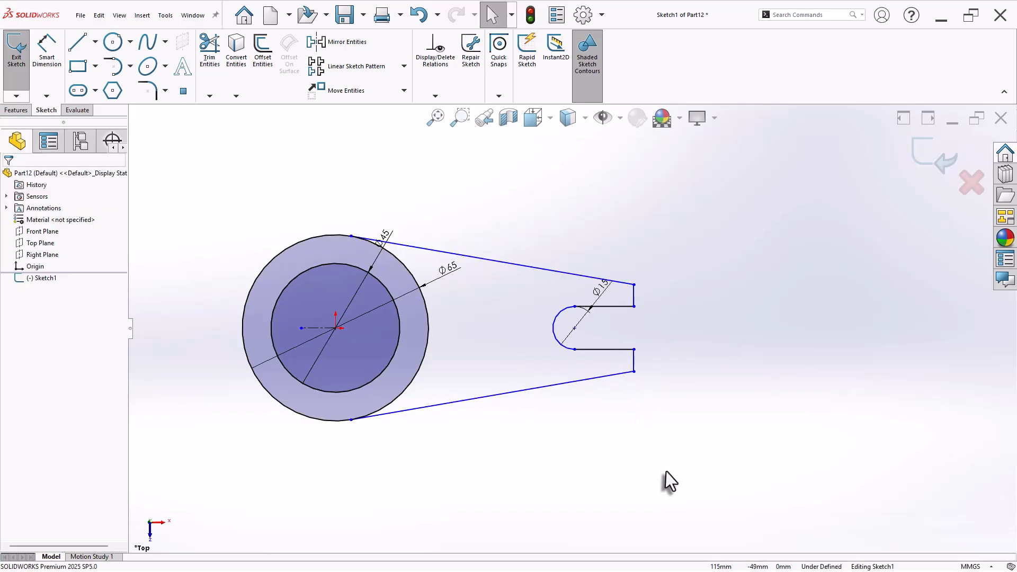
Step: Dimension the horizontal distance from the slot arc's centre to the arm's outer end as 32 mm
key("d")
left_click(575, 328)
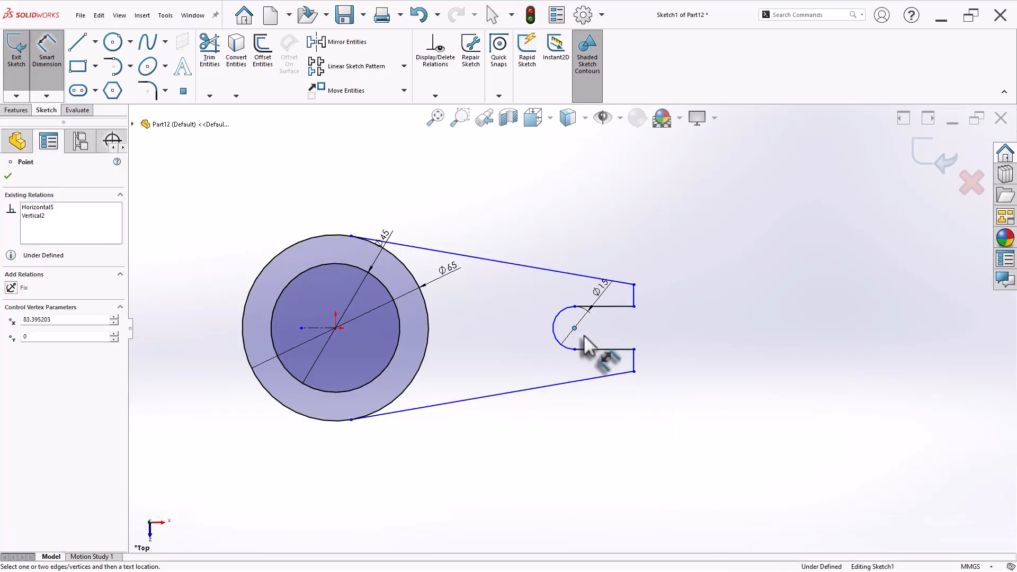
left_click(634, 366)
left_click(608, 405)
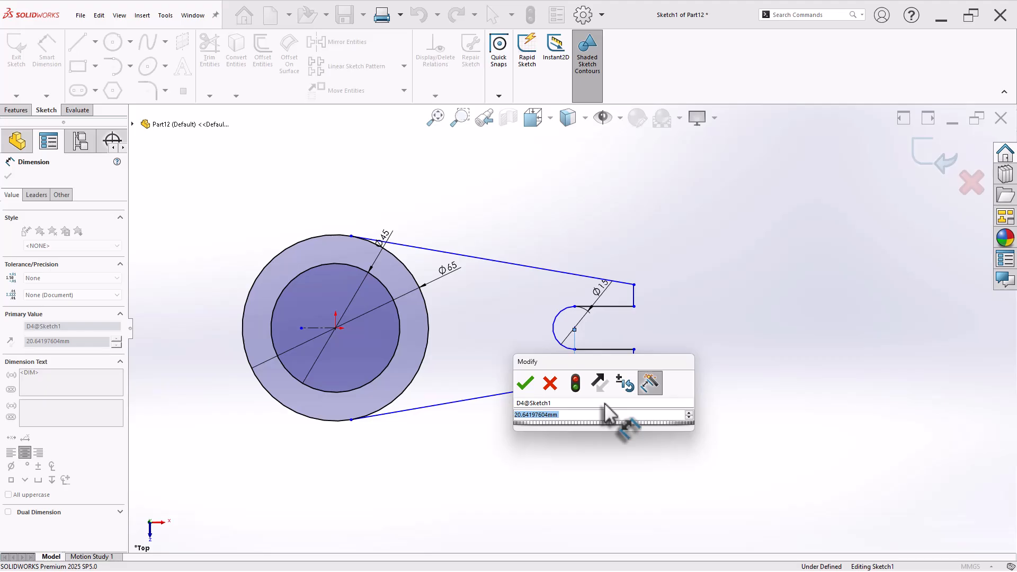
type("32")
key("Return")
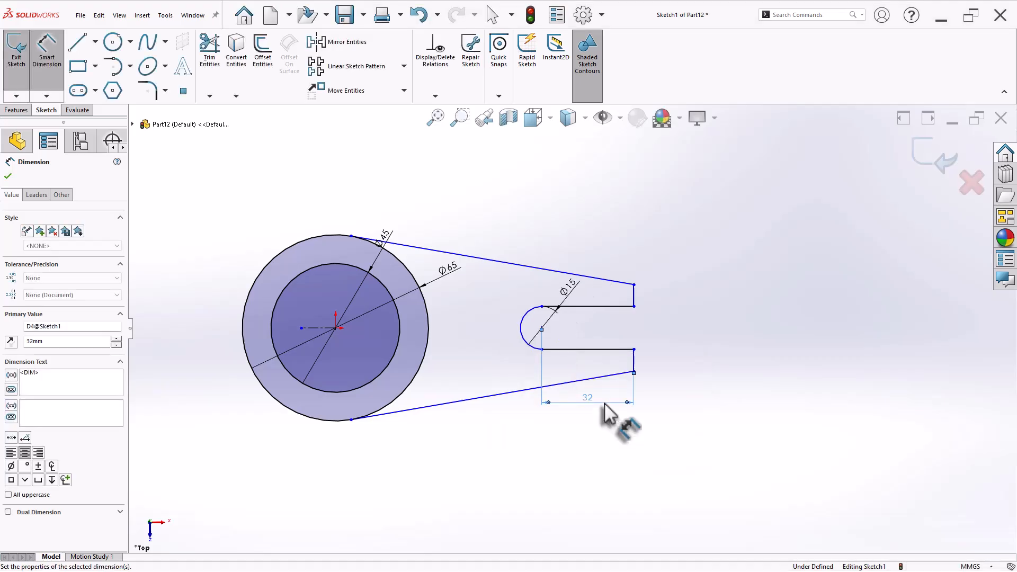
Step: Dimension the horizontal distance from the ring's centre to the arm's outer end as 100 mm
left_click(336, 329)
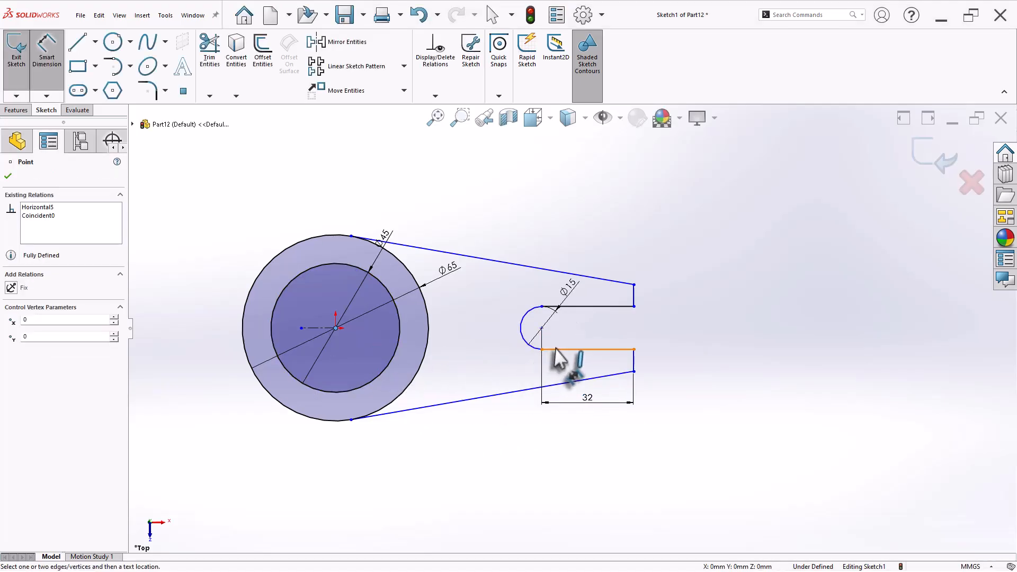
left_click(635, 371)
left_click(478, 474)
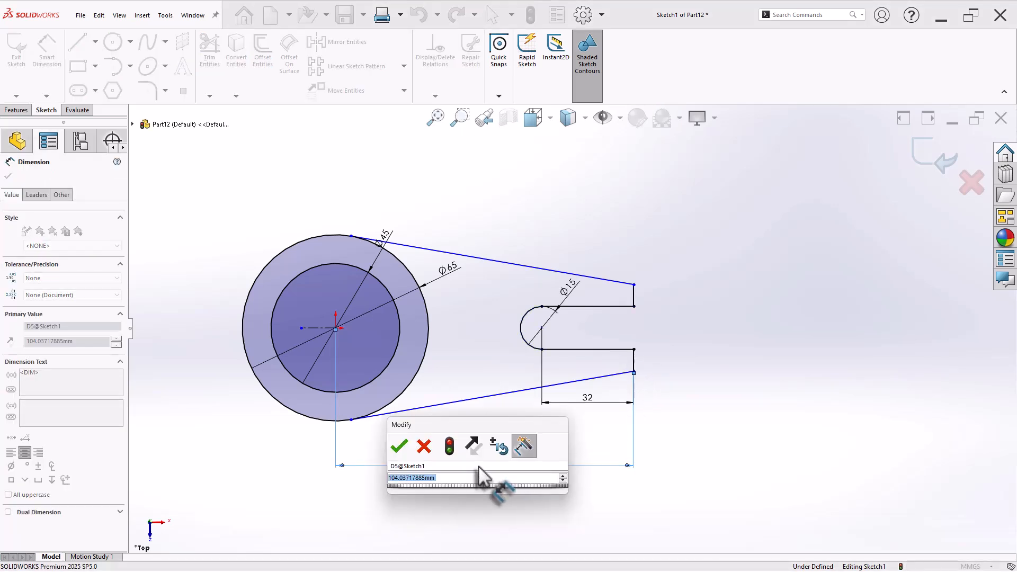
type("100")
key("Return")
key("Escape")
Step: Shift the arm's upper outer corner to test its freedom and dimension the distance between the two outer corners as 35 mm
mouse_move(622, 282)
left_mouse_down()
mouse_move(622, 269)
mouse_move(634, 279)
left_mouse_up()
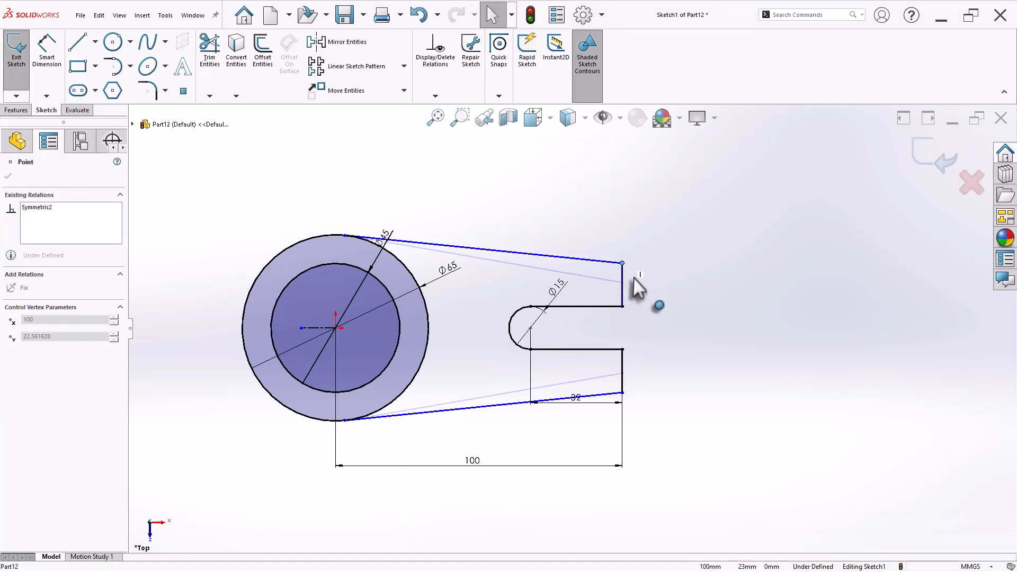
right_click_drag(701, 371, 663, 319)
left_click(622, 262)
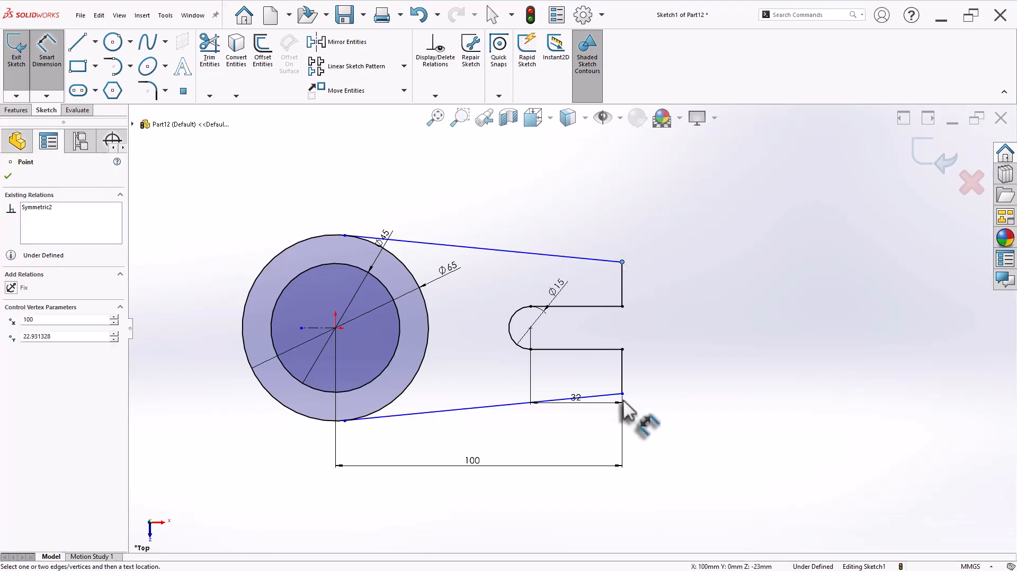
left_click(622, 394)
left_click(683, 344)
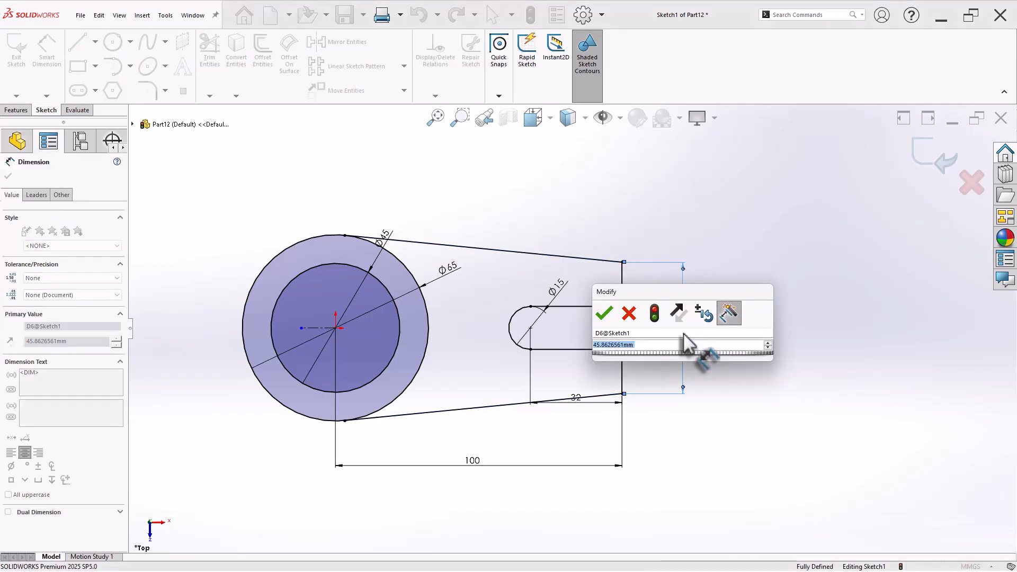
type("3")
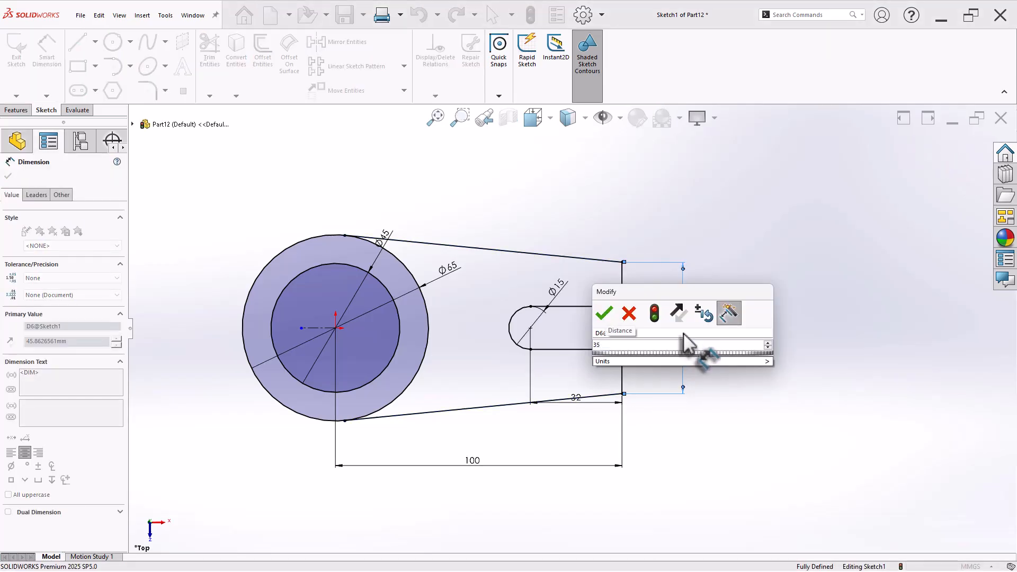
type("5")
key("Return")
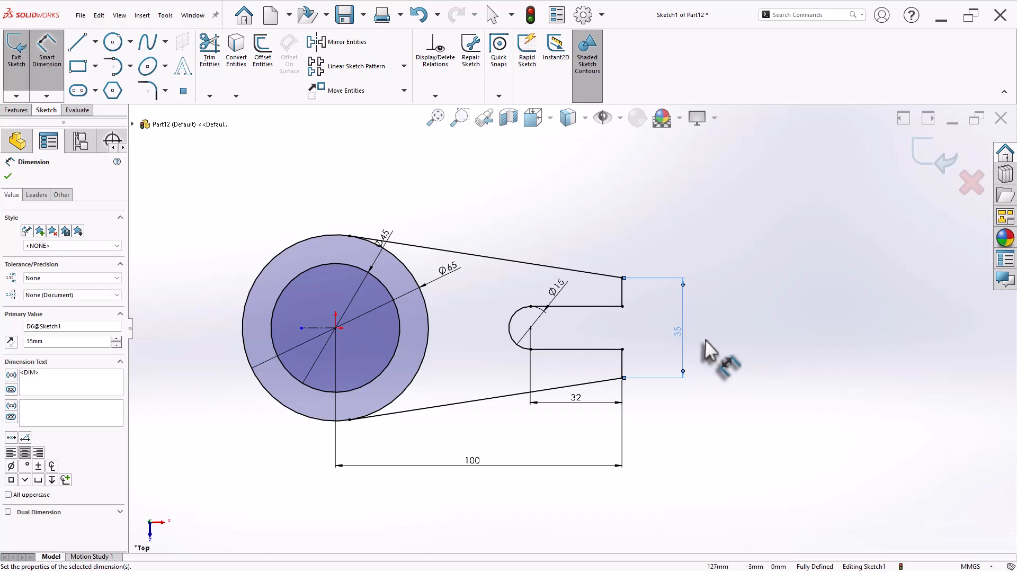
Step: Stretch the horizontal centerline's free end beyond the ring, to about 60 mm from the origin
scroll(753, 360, "down", 1)
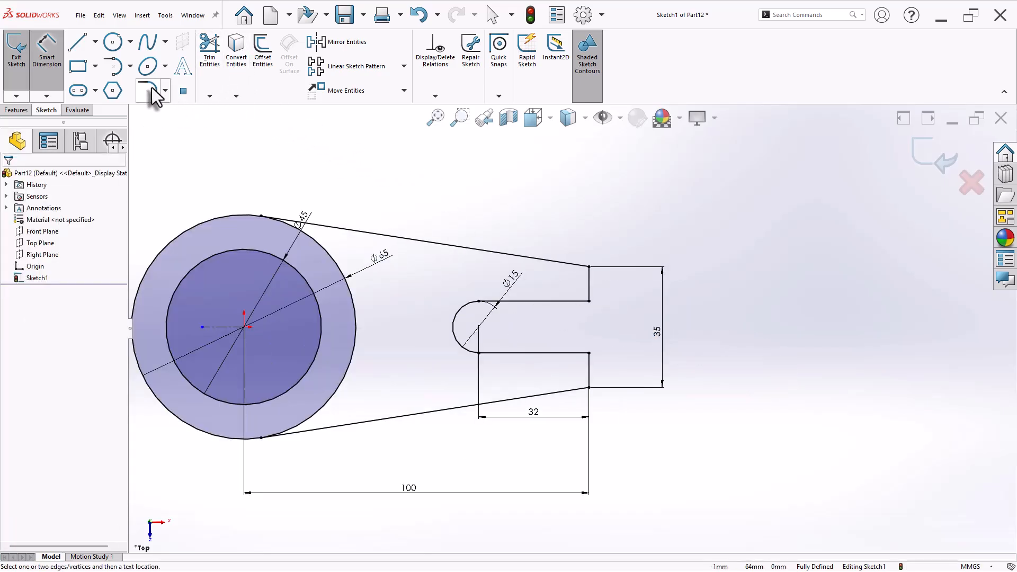
scroll(395, 210, "up", 2)
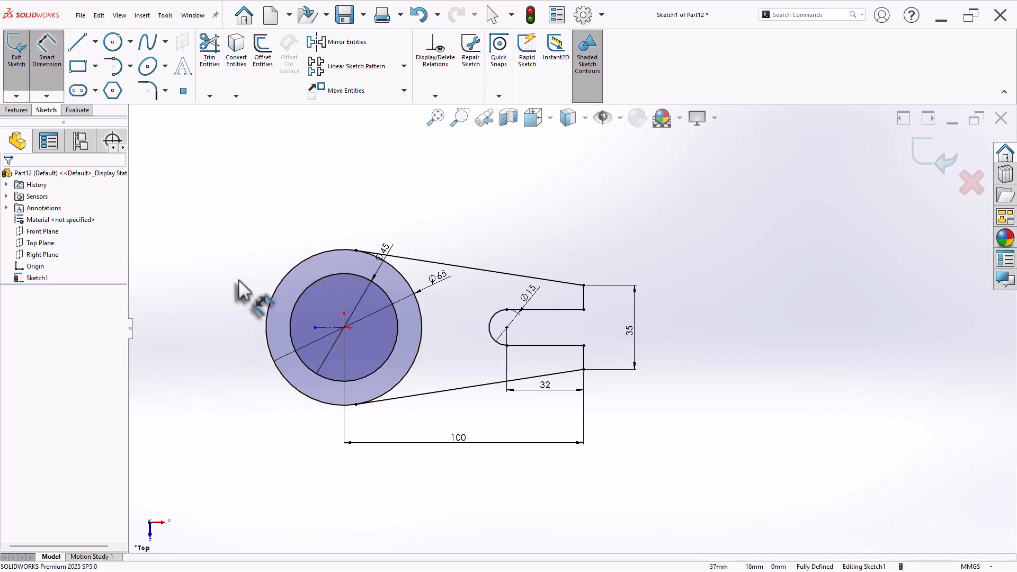
key("Escape")
left_click_drag(316, 327, 199, 327)
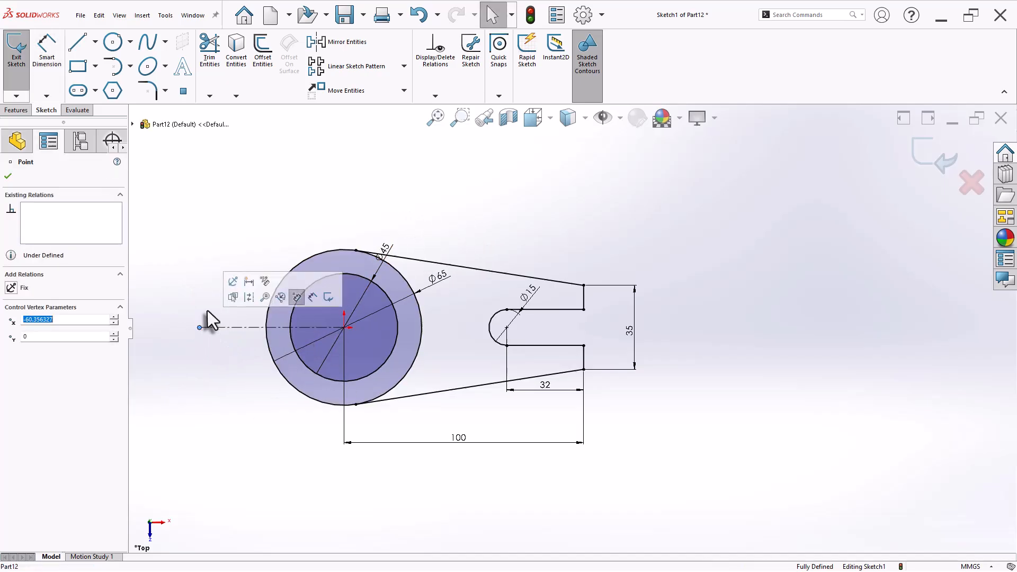
left_click(221, 269)
Step: Sketch a corner rectangle about 26 by 15 mm across the centerline, overlapping the ring's wall on the side opposite the arm
scroll(221, 269, "down", 1)
left_click(96, 67)
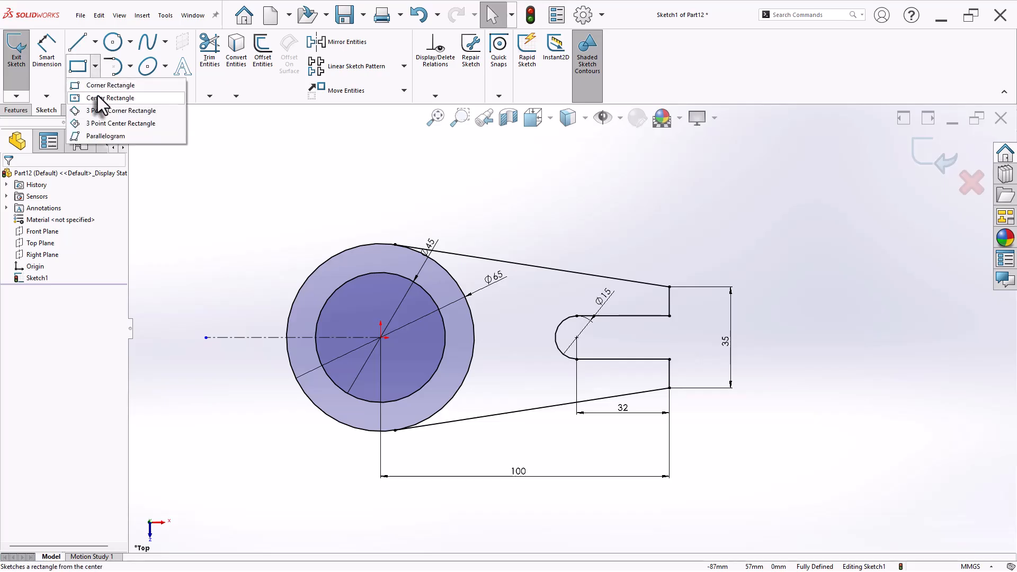
left_click(98, 85)
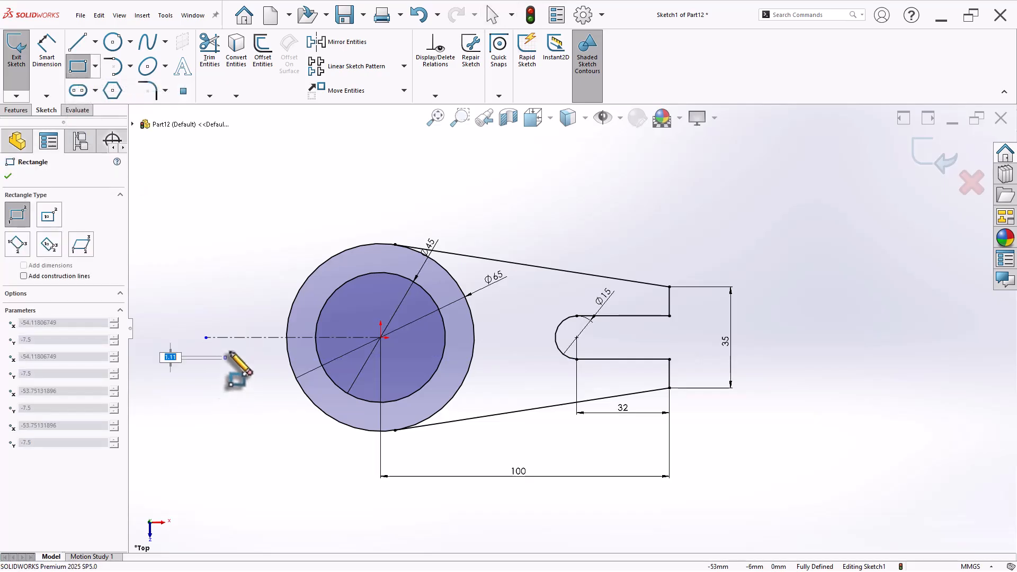
mouse_move(223, 360)
left_mouse_down()
mouse_move(296, 332)
mouse_move(300, 316)
left_mouse_up()
right_click(263, 263)
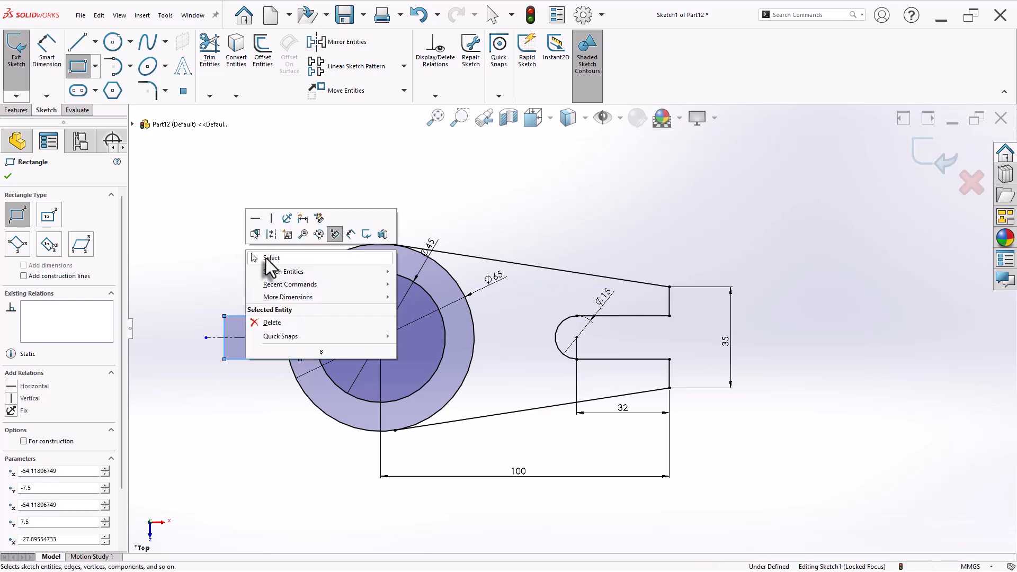
left_click(268, 266)
Step: Dimension the rear tab rectangle's outer vertical edge as 30 mm
scroll(292, 353, "down", 3)
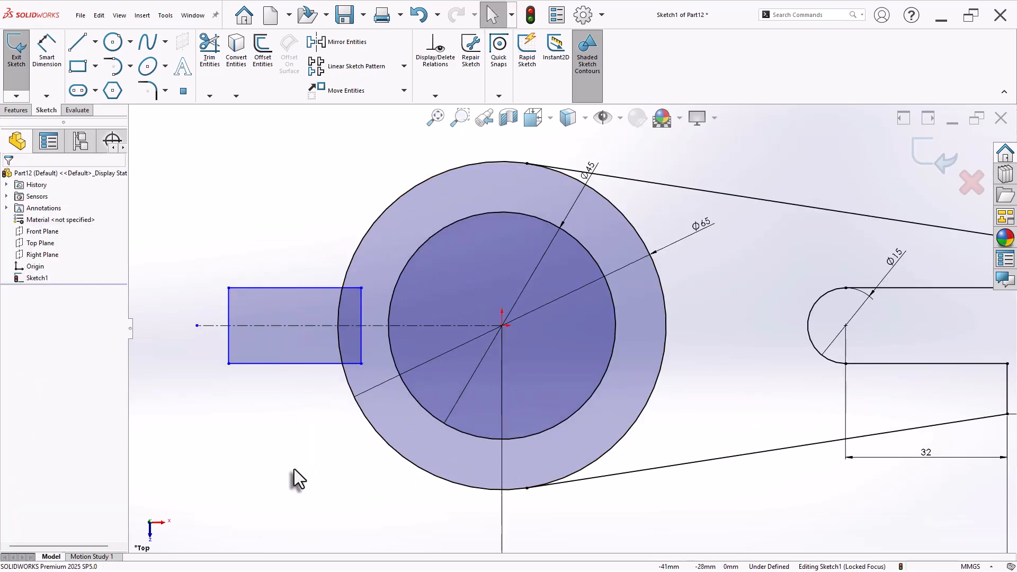
right_click_drag(294, 469, 274, 403)
left_click(229, 340)
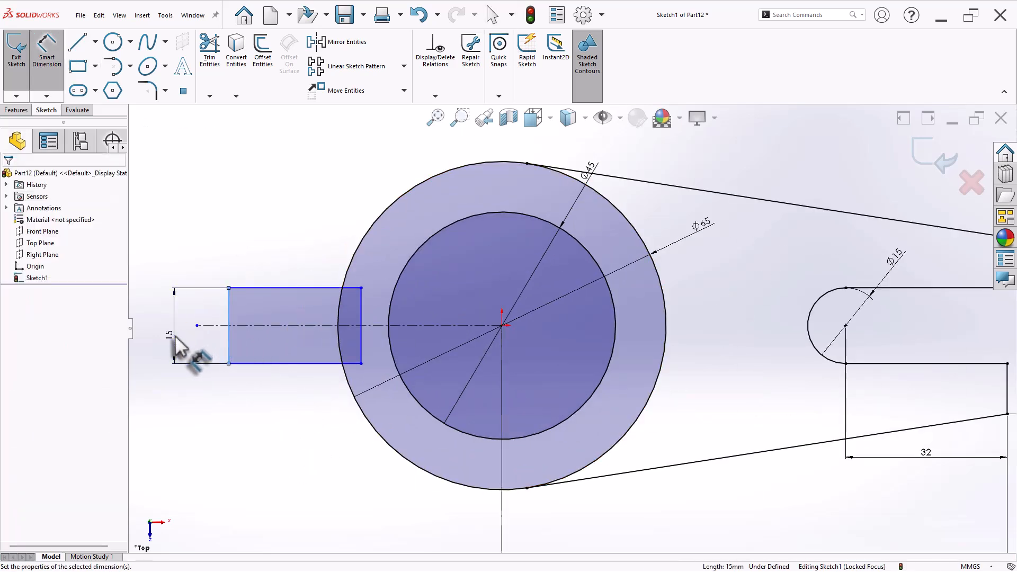
left_click(177, 338)
type("30")
key("Return")
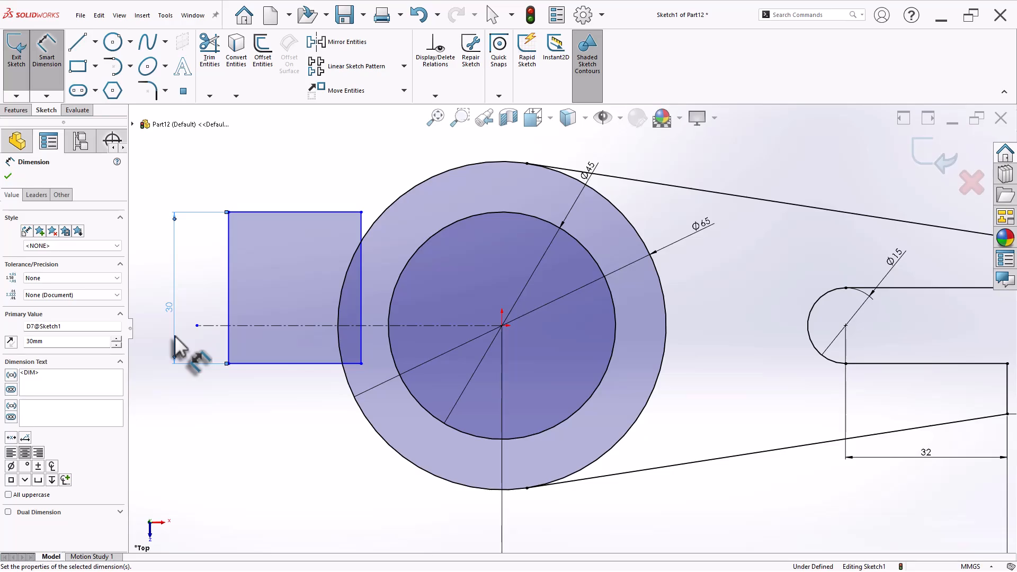
key("Escape")
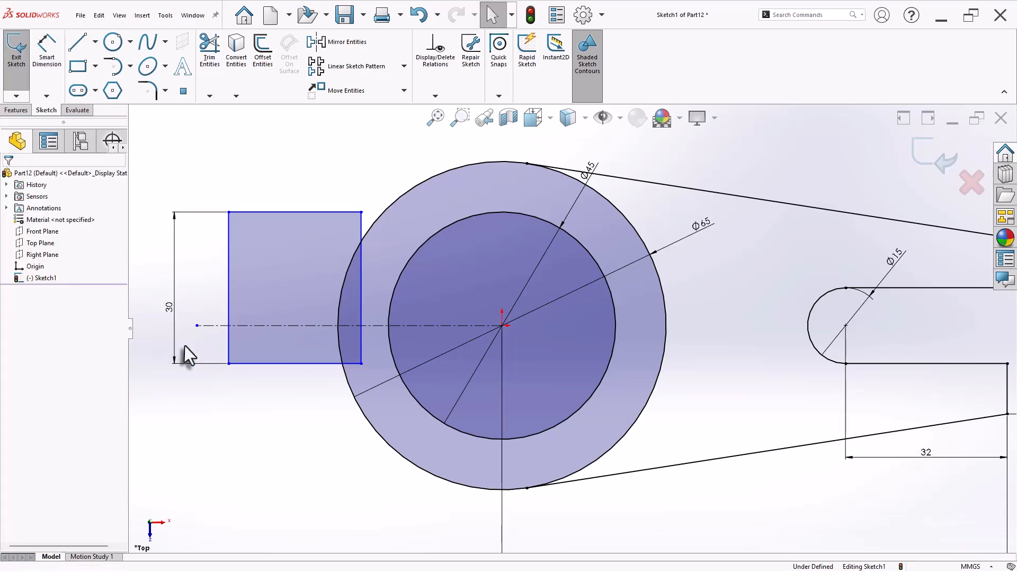
Step: Make the rear tab's two horizontal edges symmetric about the horizontal centerline
left_click(290, 213)
left_click(289, 326, "ctrl")
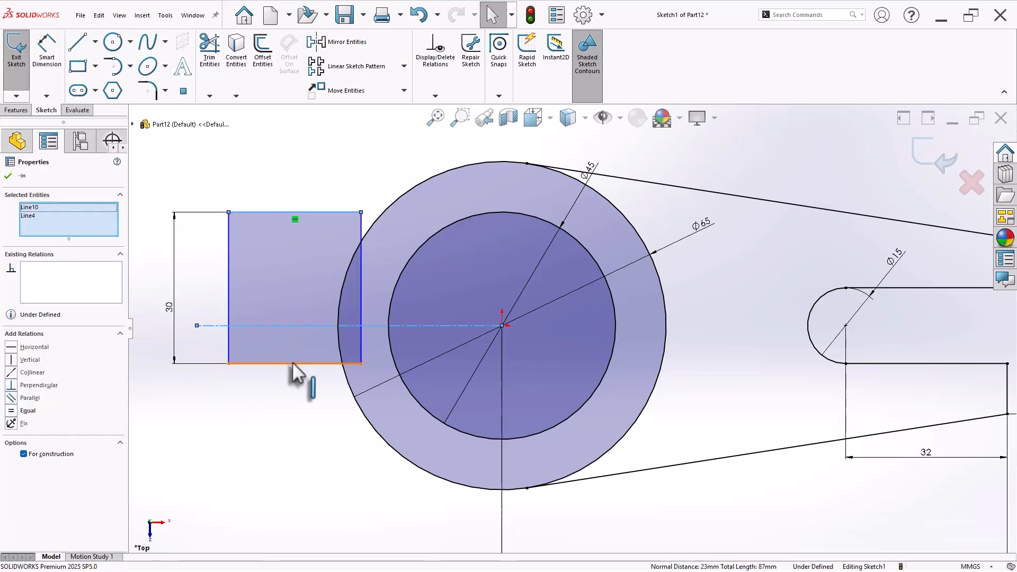
left_click(294, 363, "ctrl")
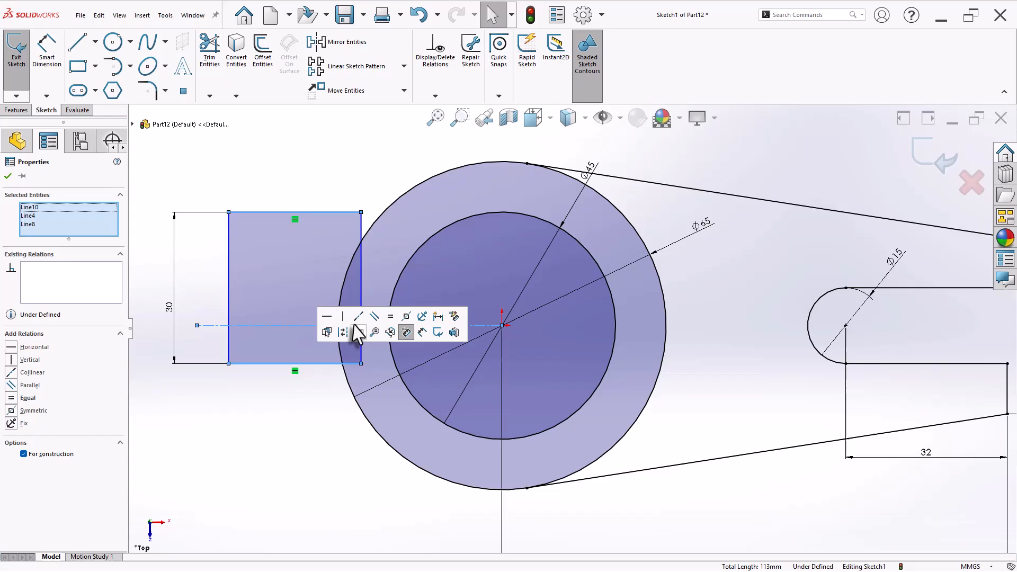
left_click(407, 317)
left_click(271, 446)
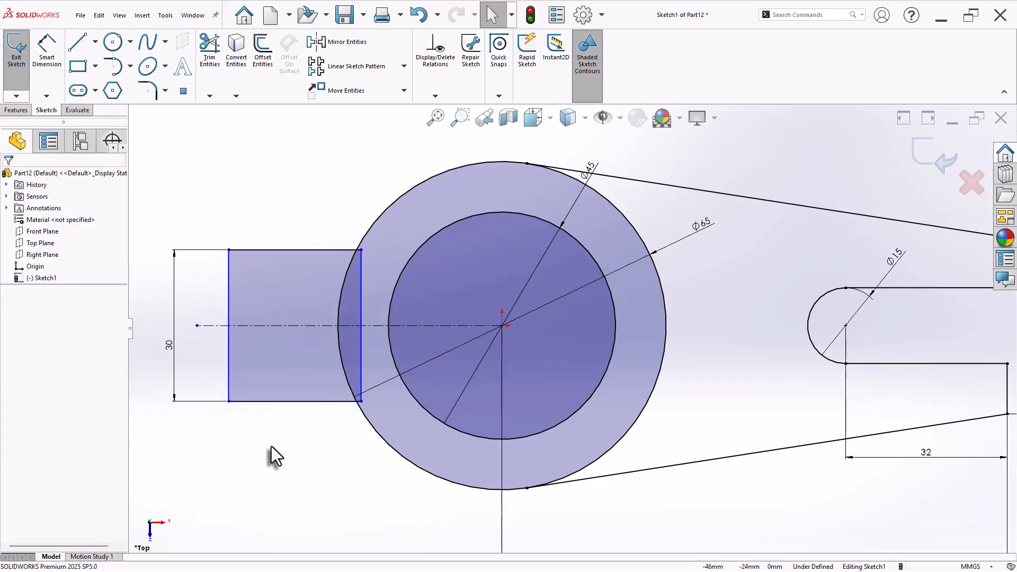
Step: Dimension the distance from the rear tab's outer edge to the ring's centre as 55 mm
right_click_drag(266, 496, 263, 450)
left_click(229, 379)
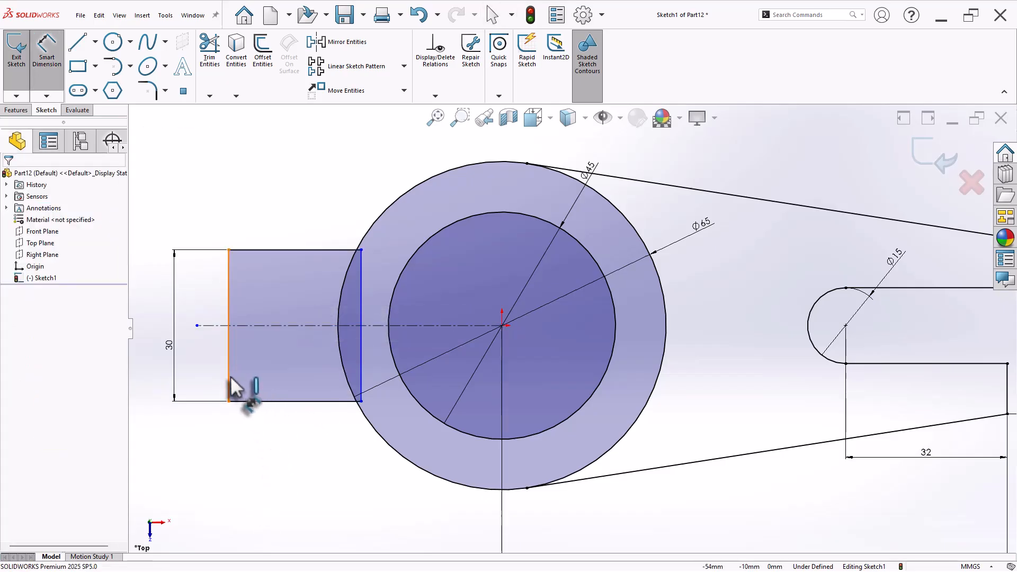
left_click(502, 326)
left_click(361, 516)
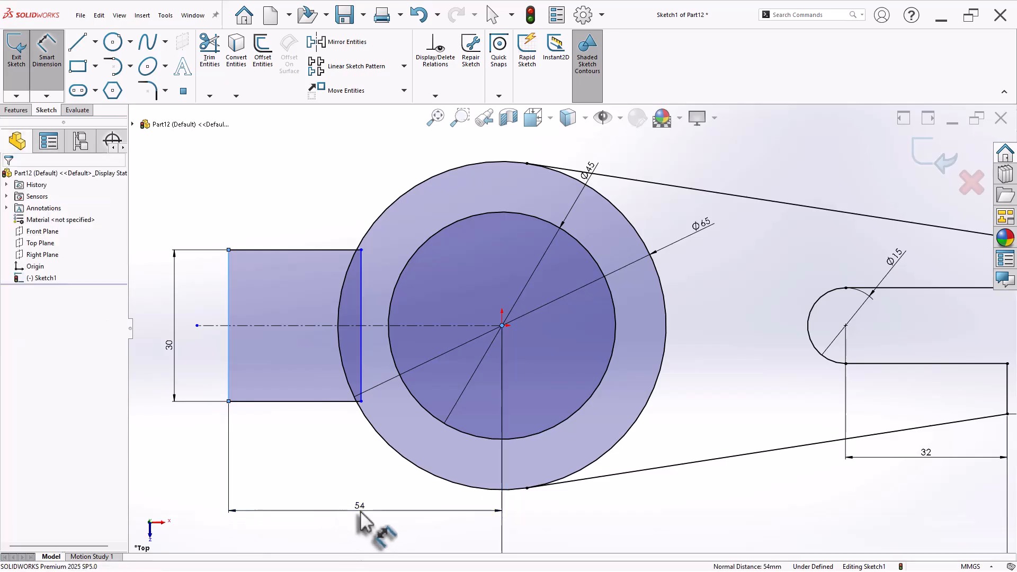
type("55")
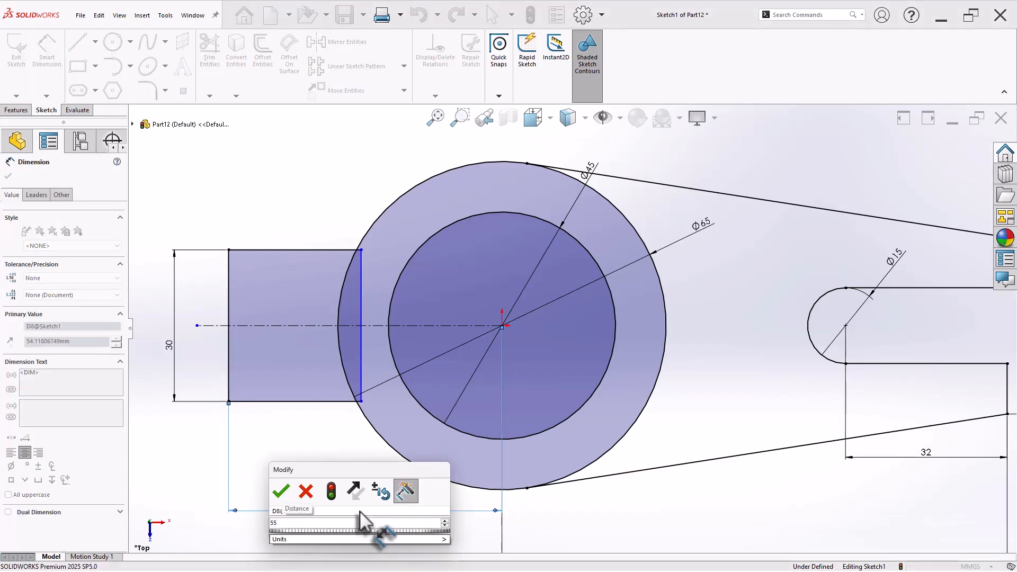
key("Return")
Step: Shift the rear tab's inner edge within the ring wall and trim away the tab lines lying inside the 65 mm circle
left_click_drag(369, 425, 390, 426)
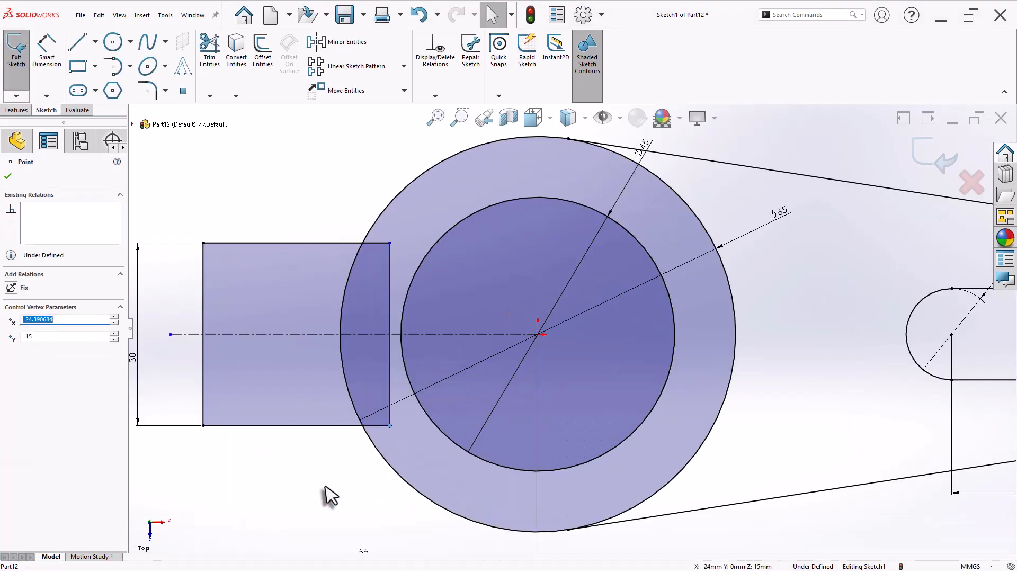
left_click(324, 487)
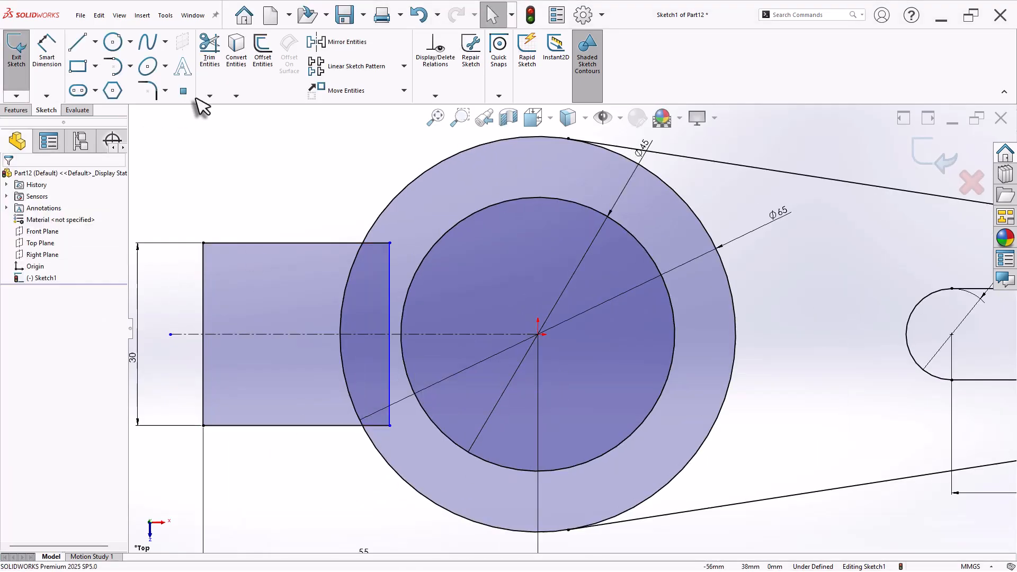
left_click(215, 49)
left_click_drag(399, 222, 379, 249)
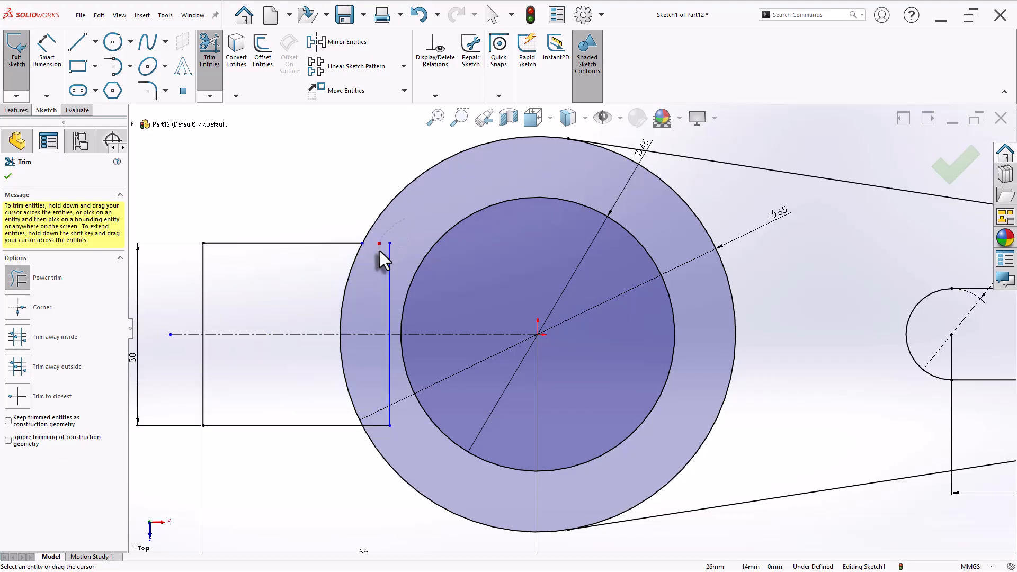
mouse_move(373, 353)
left_mouse_down()
mouse_move(391, 367)
mouse_move(406, 427)
mouse_move(382, 424)
left_mouse_up()
key("f")
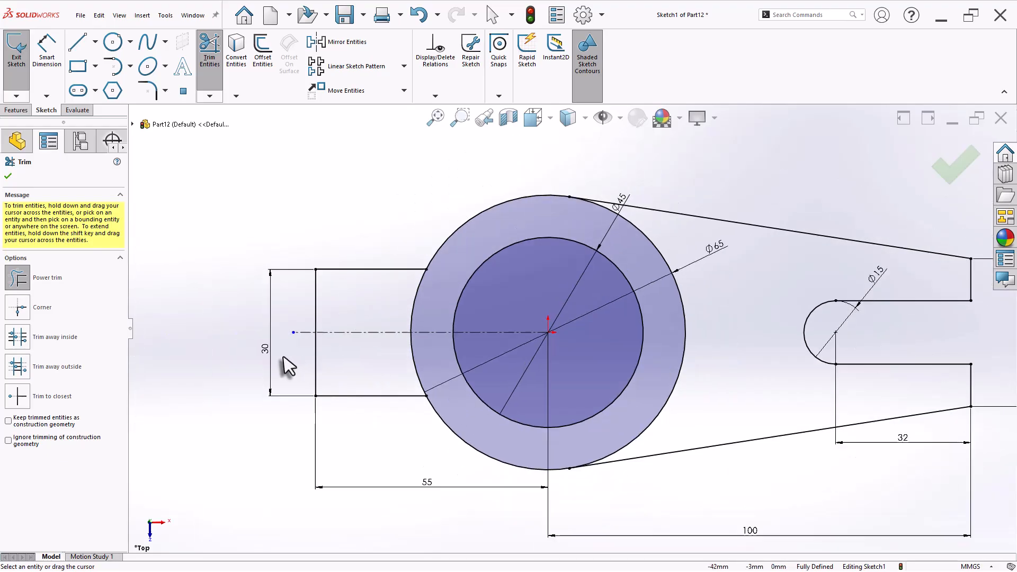
key("Escape")
Step: Round the arm's upper and lower outer corners with 5 mm sketch fillets
left_click(149, 91)
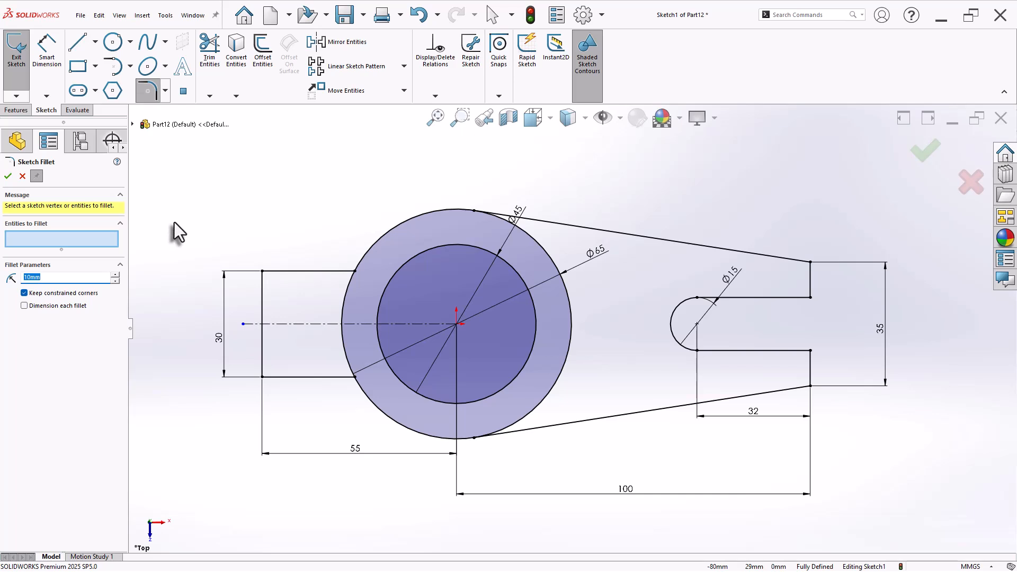
type("5mm")
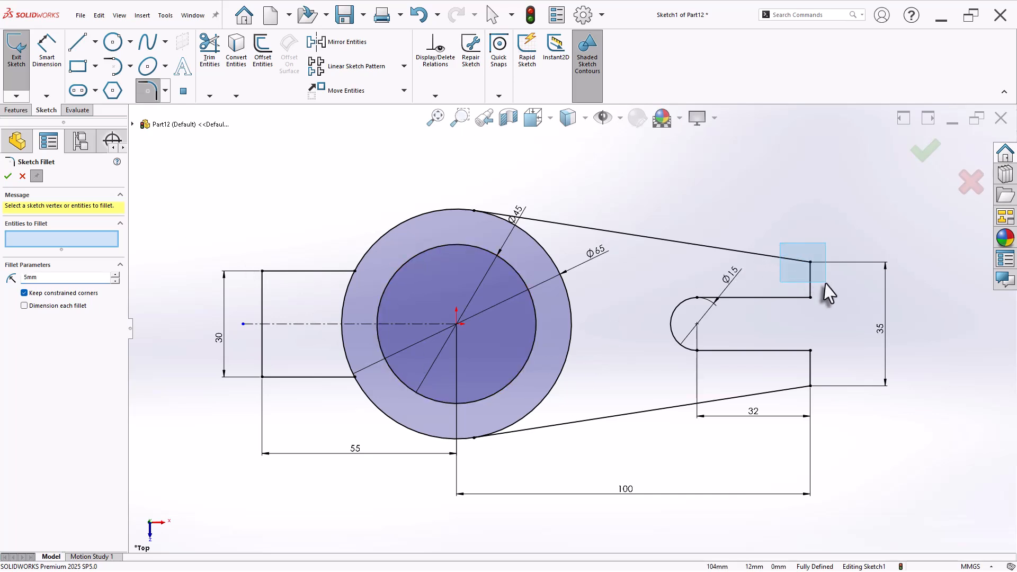
left_click(810, 262)
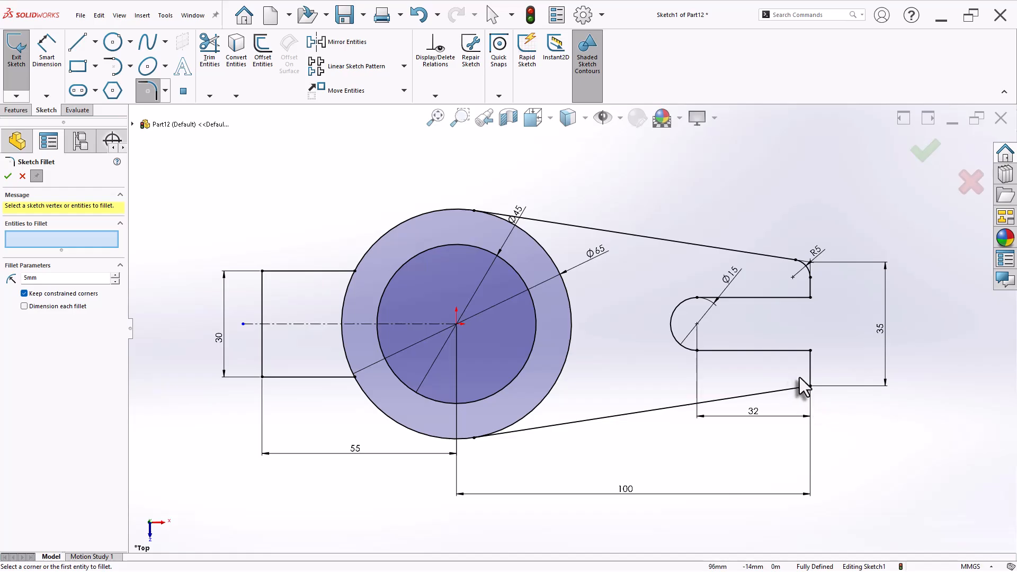
left_click(830, 407)
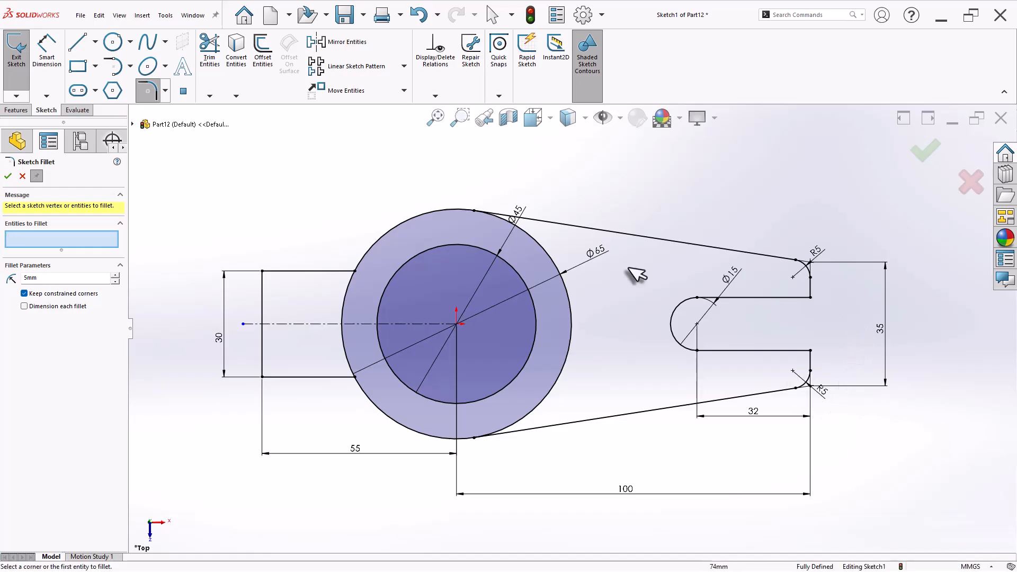
left_click(8, 176)
Step: Extrude the ring region between the 45 mm and 65 mm circles to a depth of 40 mm
left_click(18, 110)
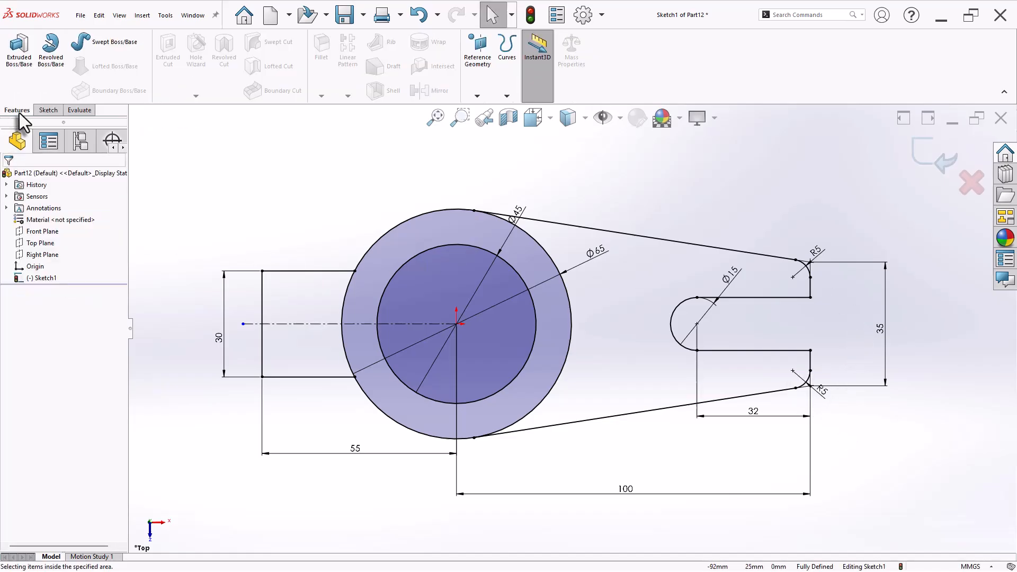
left_click(22, 77)
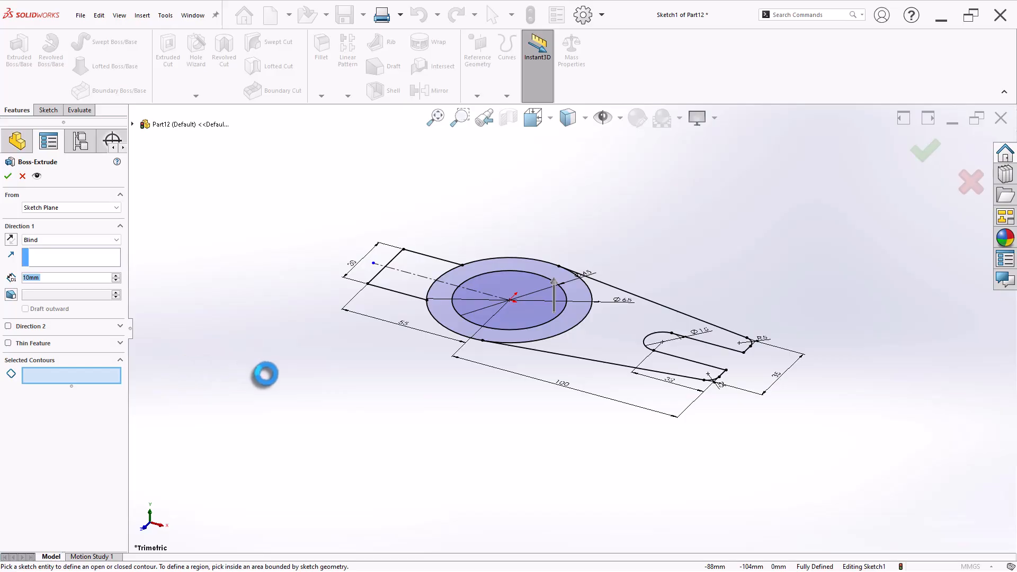
left_click(439, 316)
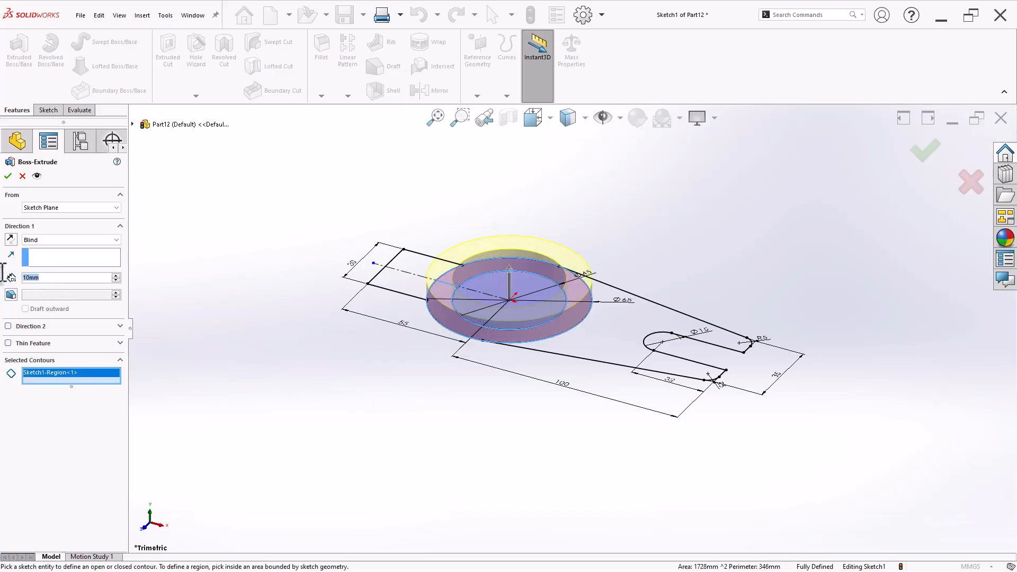
type("40")
key("Return")
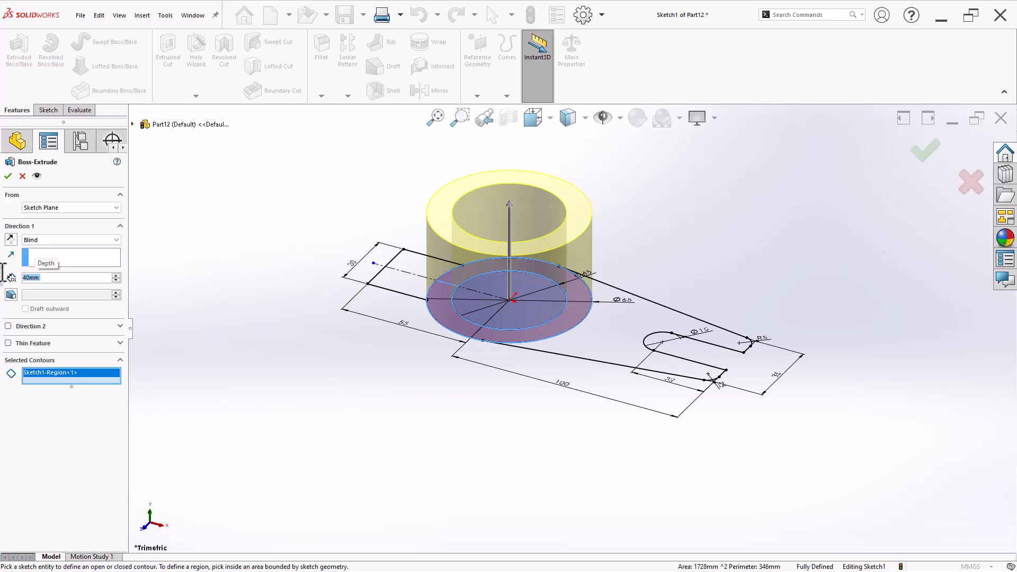
key("Return")
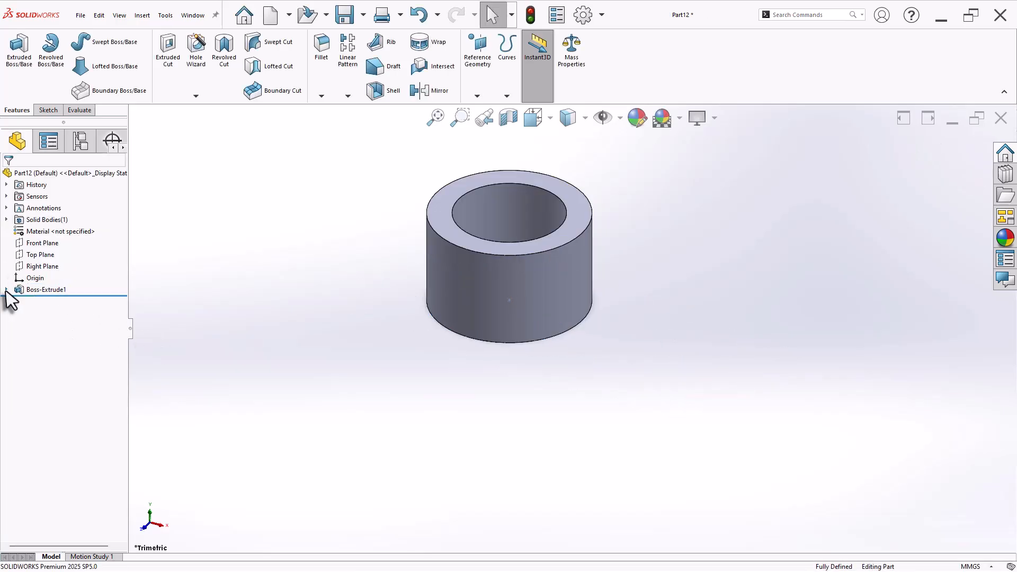
Step: Reuse the ring's sketch to extrude the rear tab's two regions 20 mm, merged with the ring
left_click(7, 290)
left_click(47, 301)
left_click(19, 47)
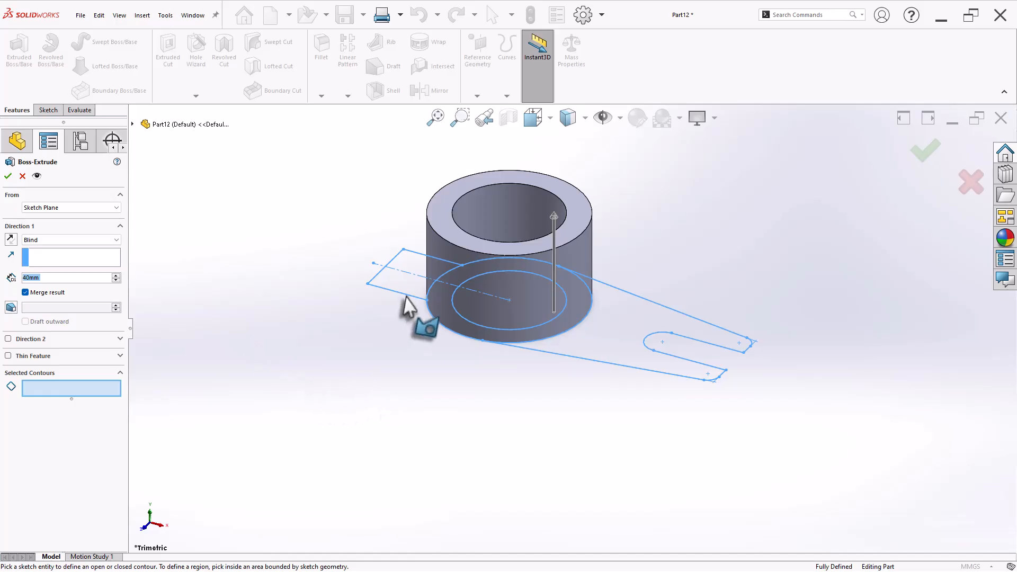
left_click(412, 281)
left_click(447, 282)
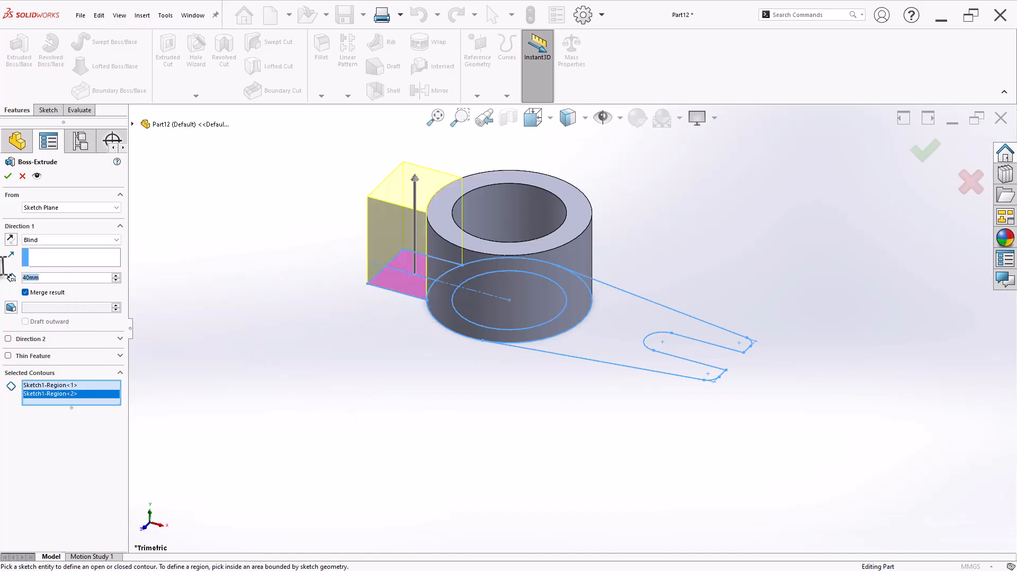
key("Return")
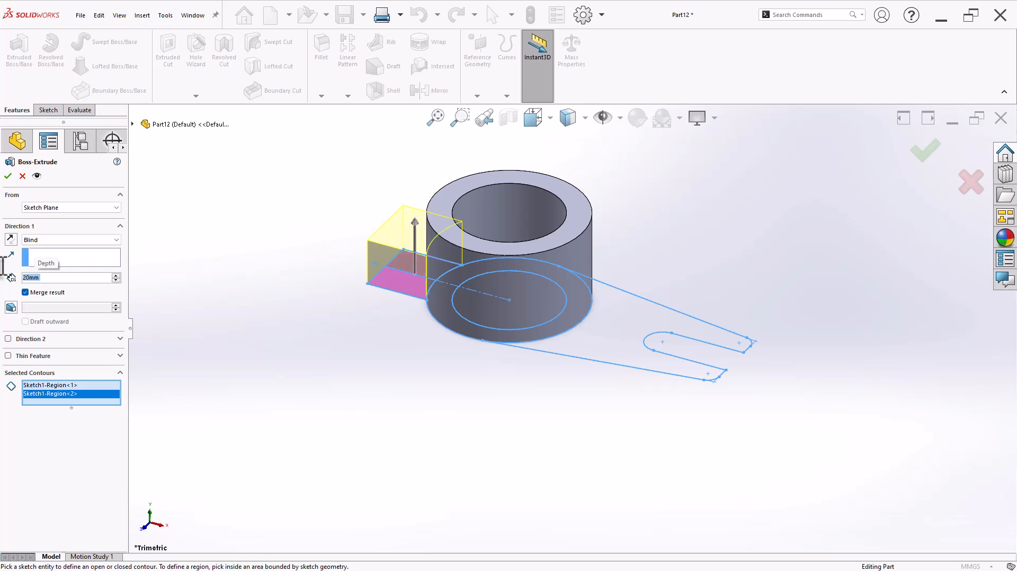
left_click(9, 177)
scroll(779, 265, "down", 2)
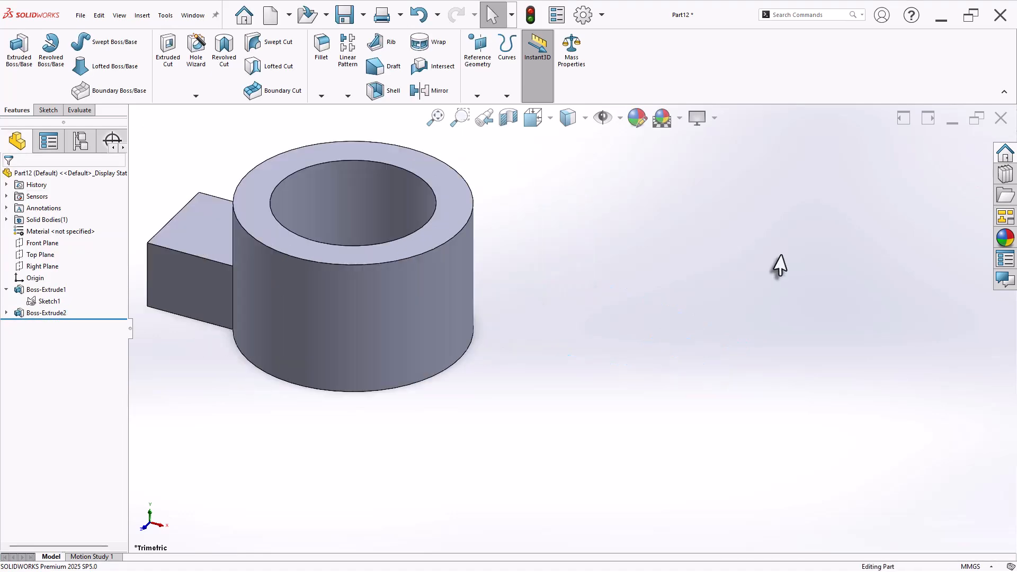
left_click(49, 301)
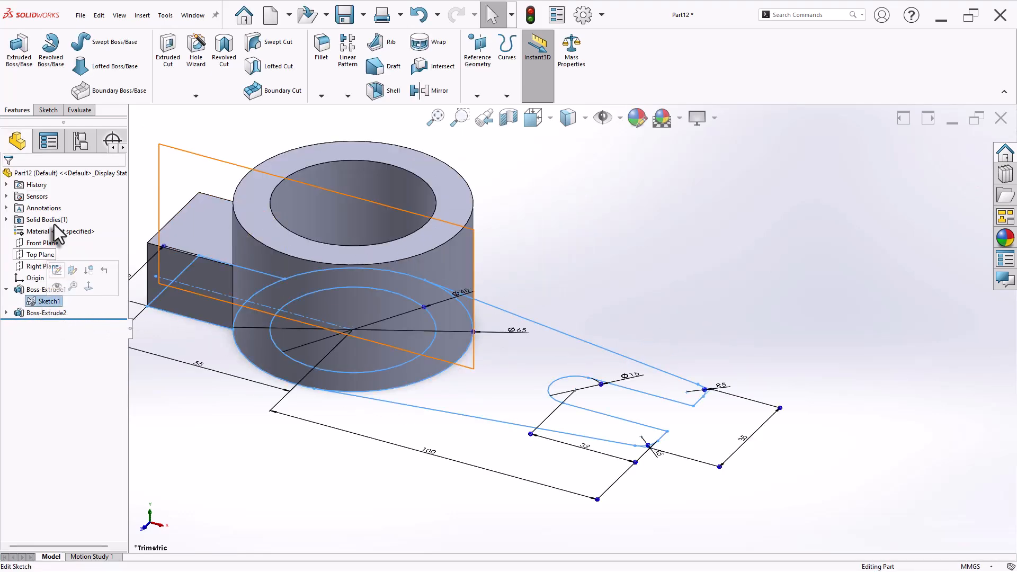
left_click(19, 53)
left_click(466, 411)
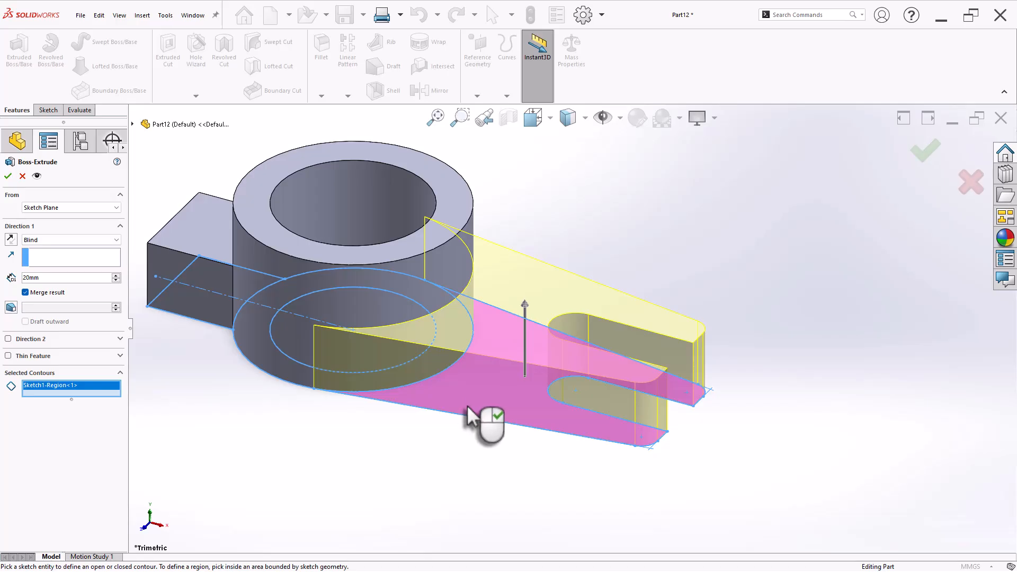
key("z")
left_click(8, 176)
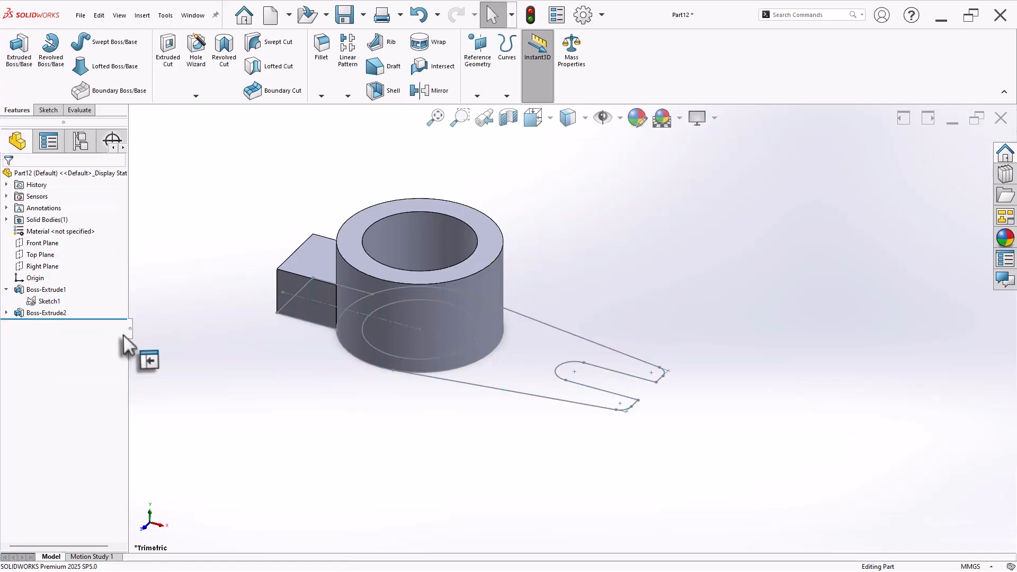
Step: Edit the rear tab's extrusion to include the tapered slotted arm region at the same 20 mm depth
left_click(46, 313)
left_click(63, 280)
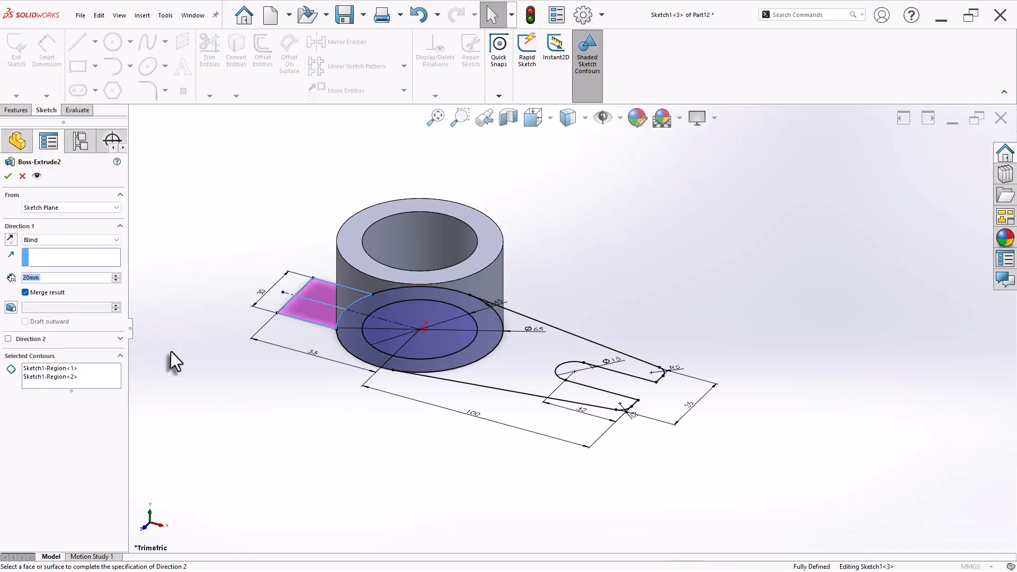
left_click(113, 379)
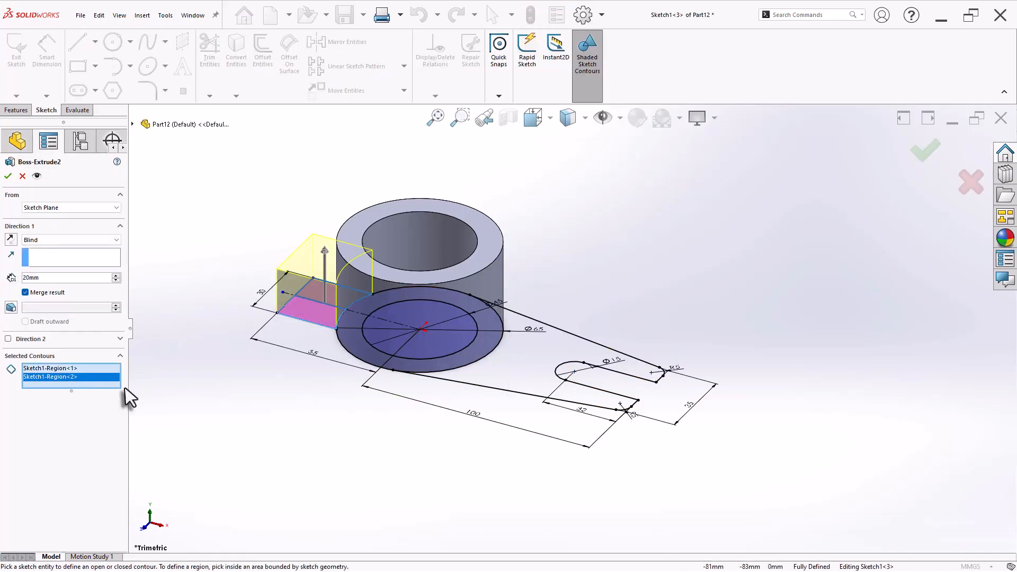
left_click(538, 389)
mouse_move(339, 377)
middle_mouse_down()
mouse_move(307, 370)
mouse_move(325, 295)
mouse_move(322, 331)
mouse_move(295, 364)
mouse_move(285, 418)
middle_mouse_up()
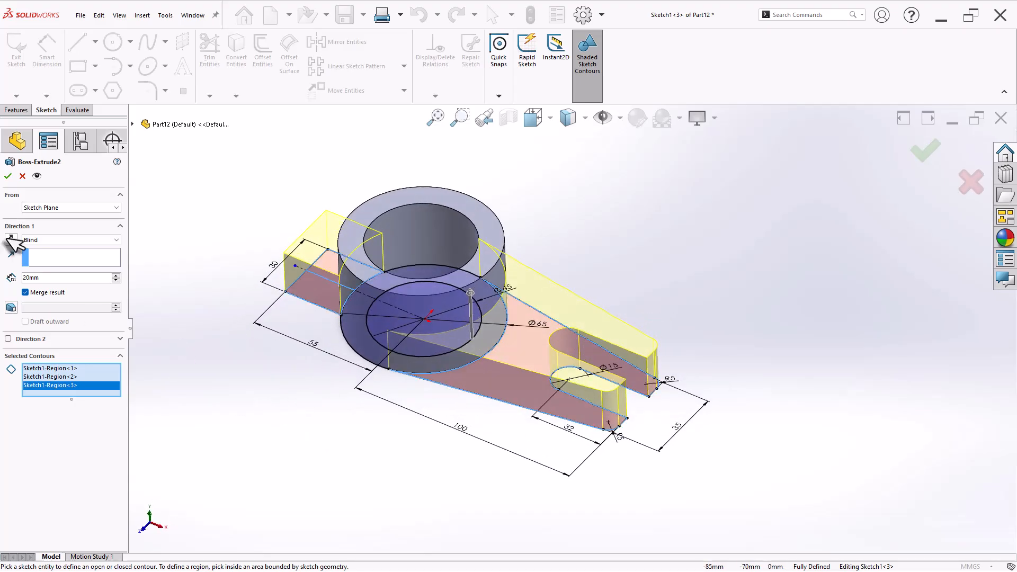
left_click(8, 176)
Step: Check the finished part's volume in its mass properties
middle_click_drag(624, 291, 603, 311)
key("ctrl+7")
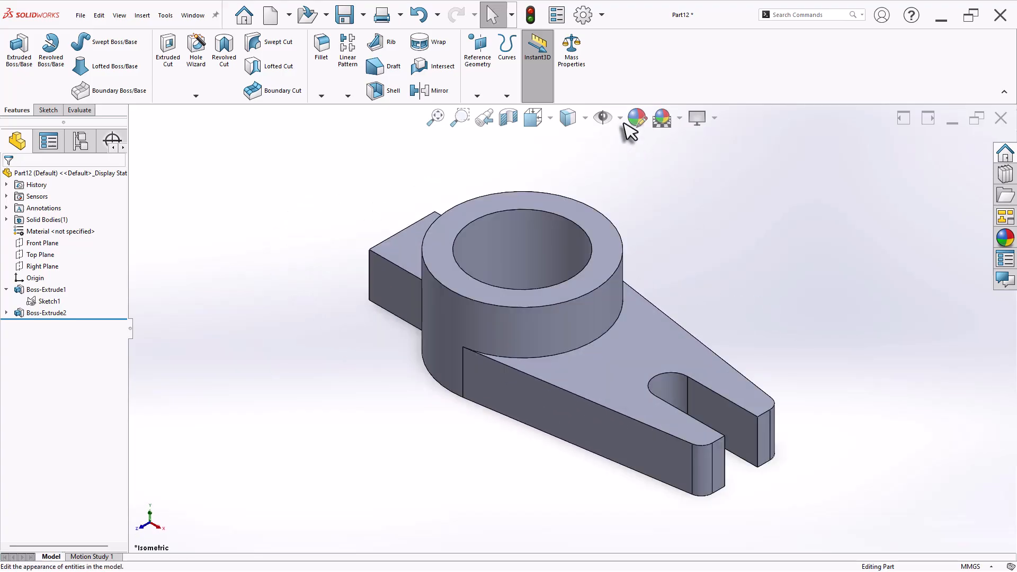
left_click(576, 59)
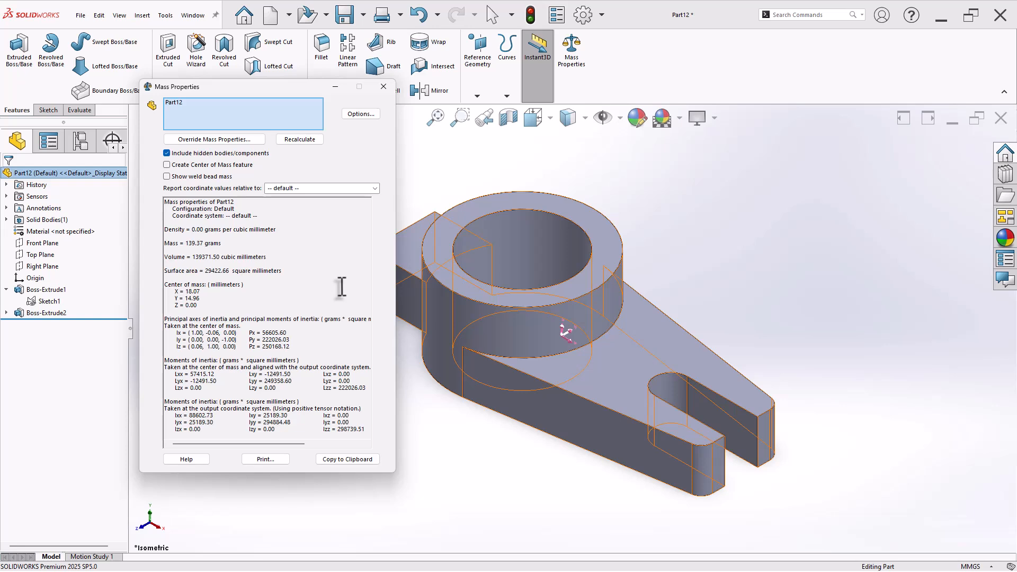
left_click(216, 258)
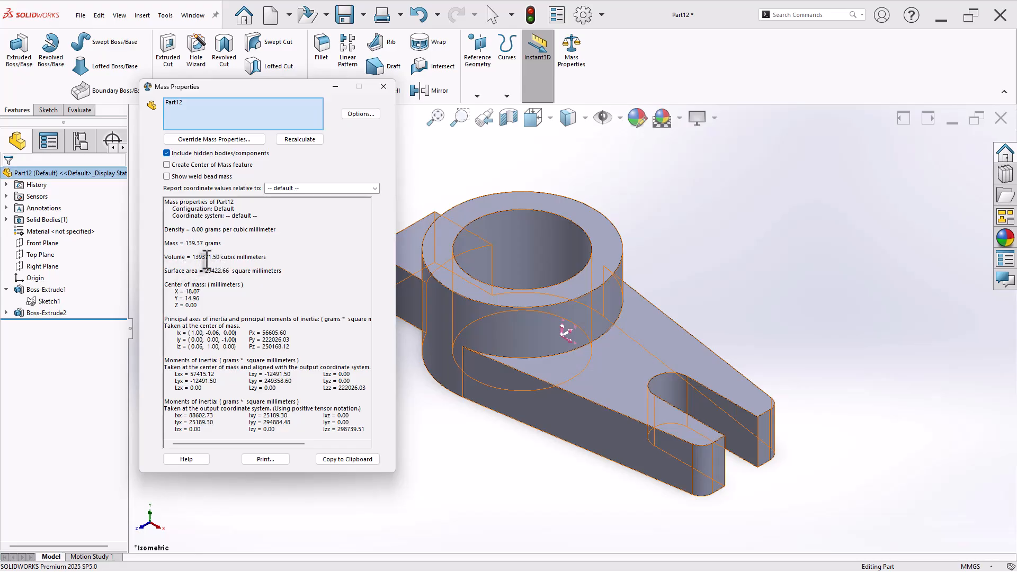
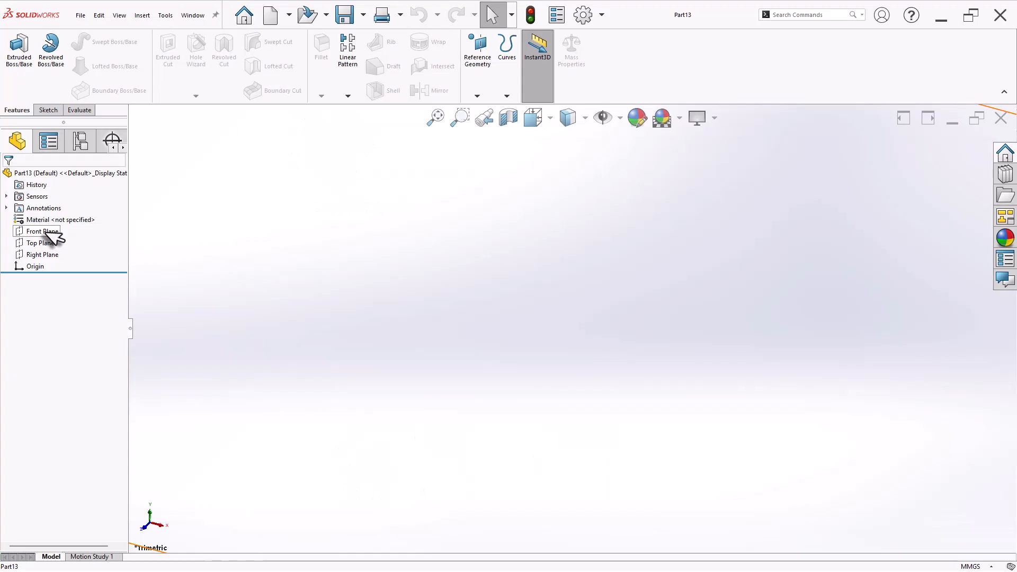
Step: In the new part, start a Front Plane sketch and draw a horizontal midpoint line about 62 mm long centred on the origin
left_click(42, 231)
left_click(87, 216)
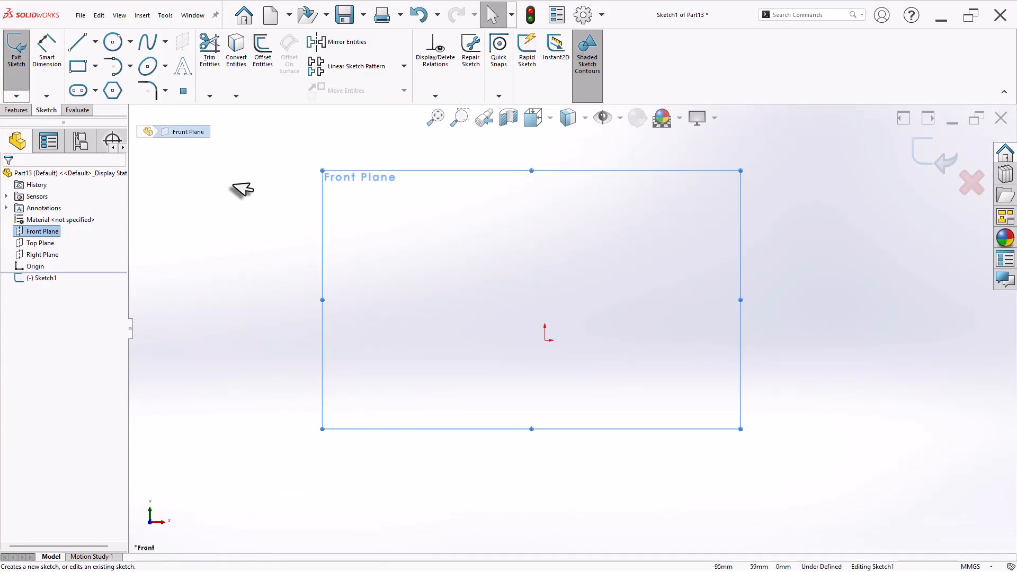
left_click(95, 42)
left_click(88, 58)
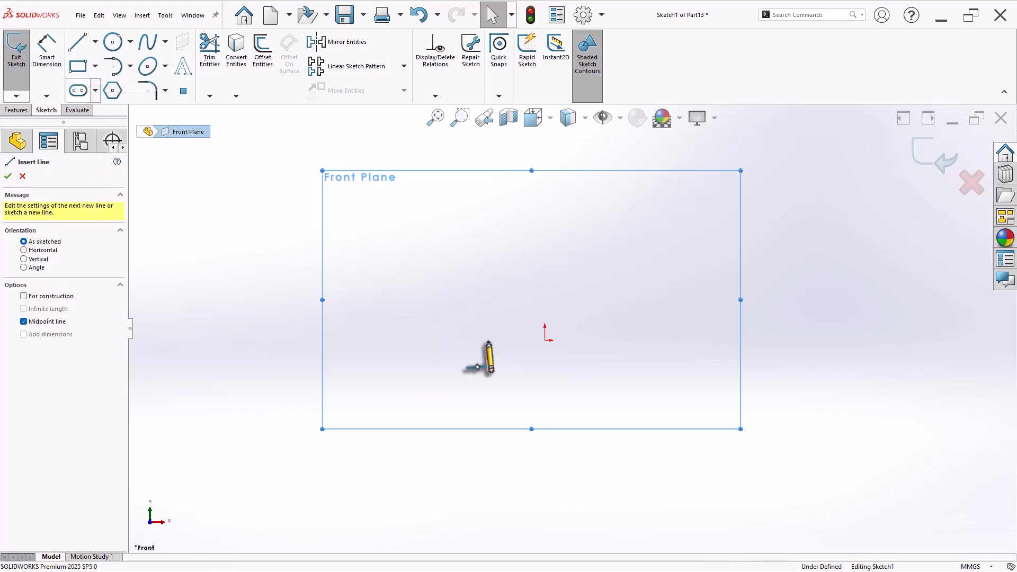
left_click(544, 340)
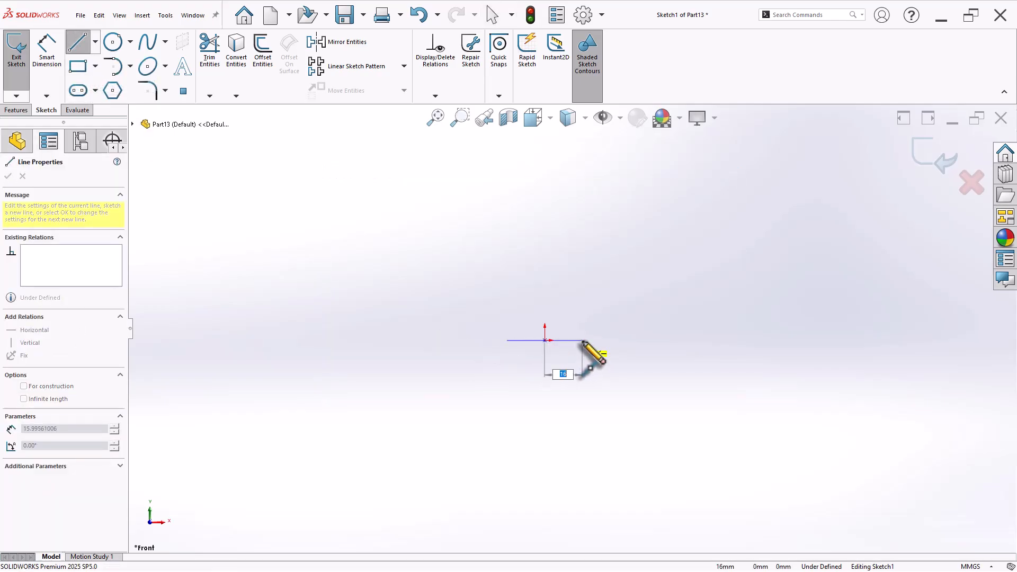
left_click(619, 340)
right_click(622, 305)
left_click(644, 312)
Step: Dimension the horizontal base line's length as 135 mm
right_click_drag(561, 457, 536, 370)
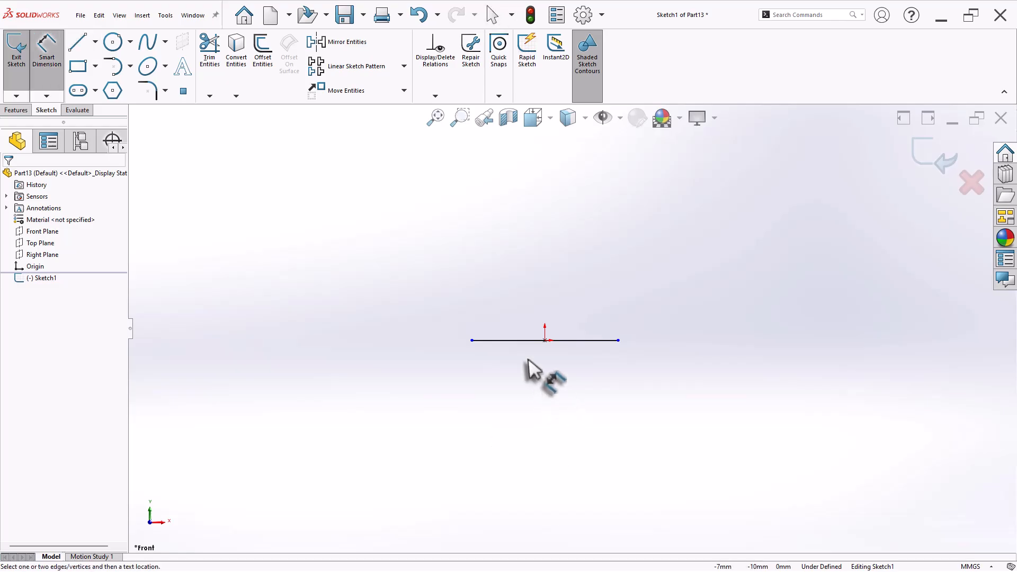
left_click(527, 342)
left_click(532, 379)
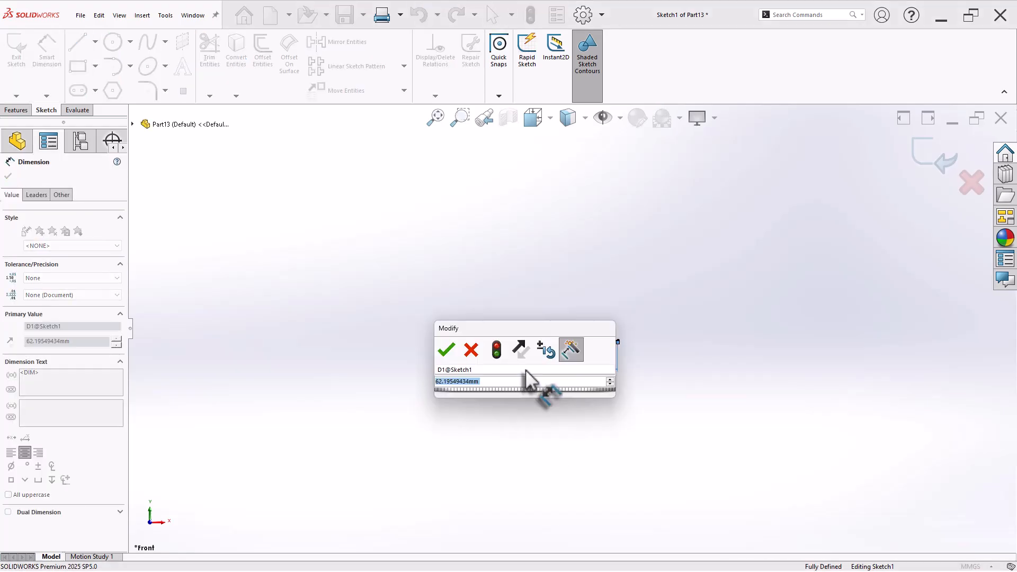
type("135")
key("Return")
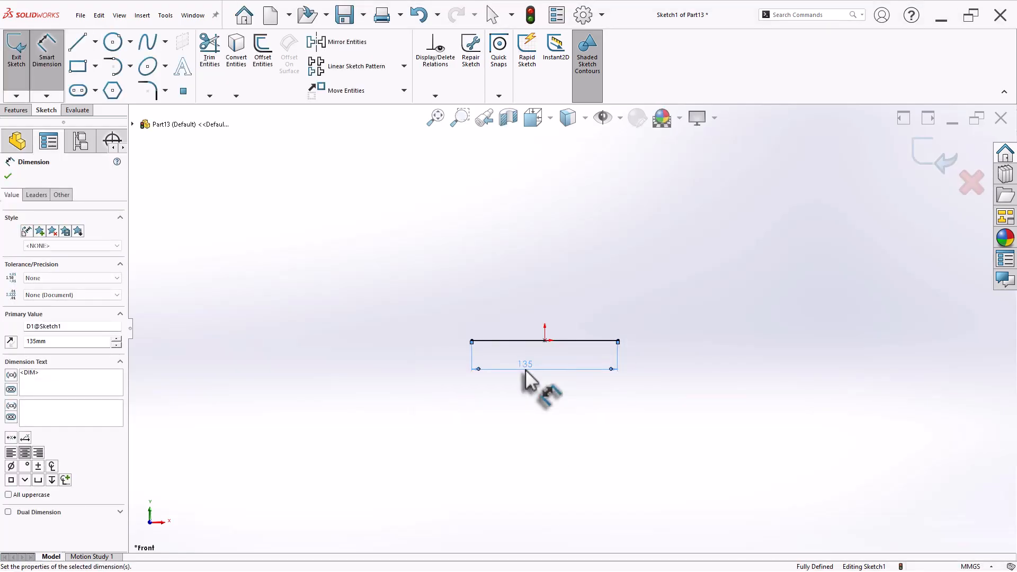
left_click(650, 276)
Step: Draw a 45 mm vertical line upward from the base line's left end
scroll(652, 277, "down", 2)
right_click_drag(615, 282, 582, 279)
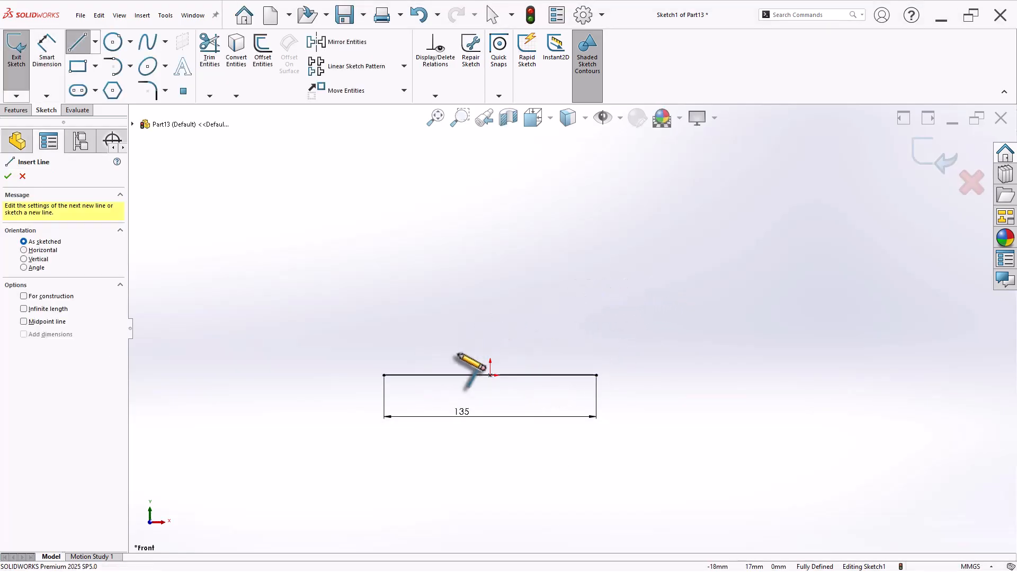
left_click(384, 376)
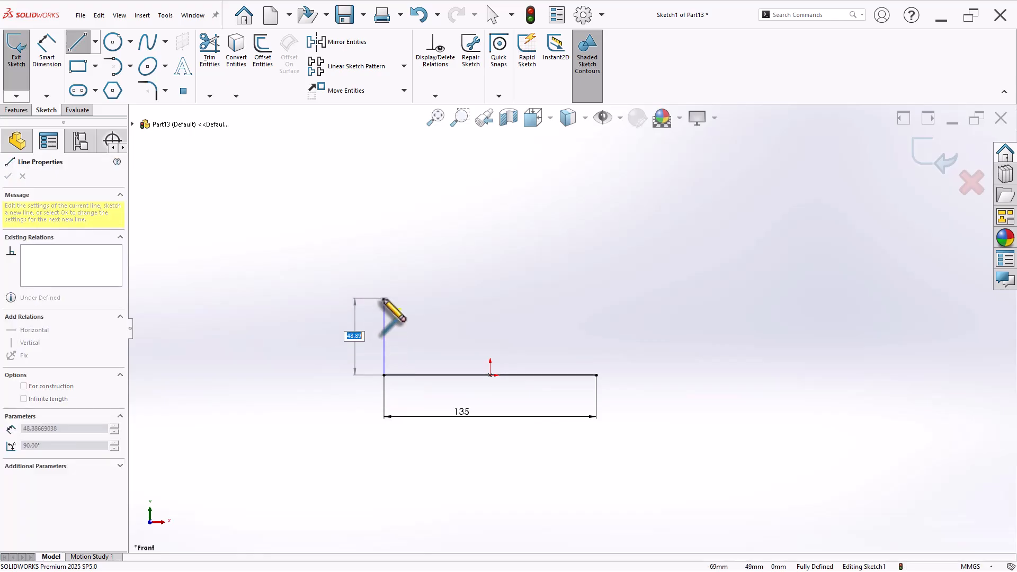
key("Return")
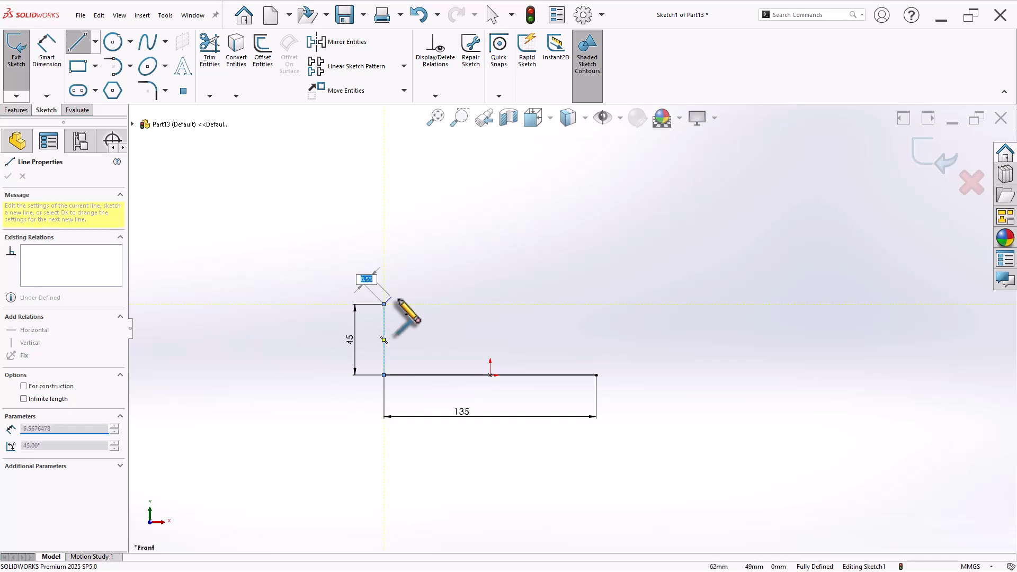
Step: Complete the closed outline with horizontal shoulders, uprights about 59 mm high, a tangent semicircular top and a right edge down to the base line
left_click(419, 304)
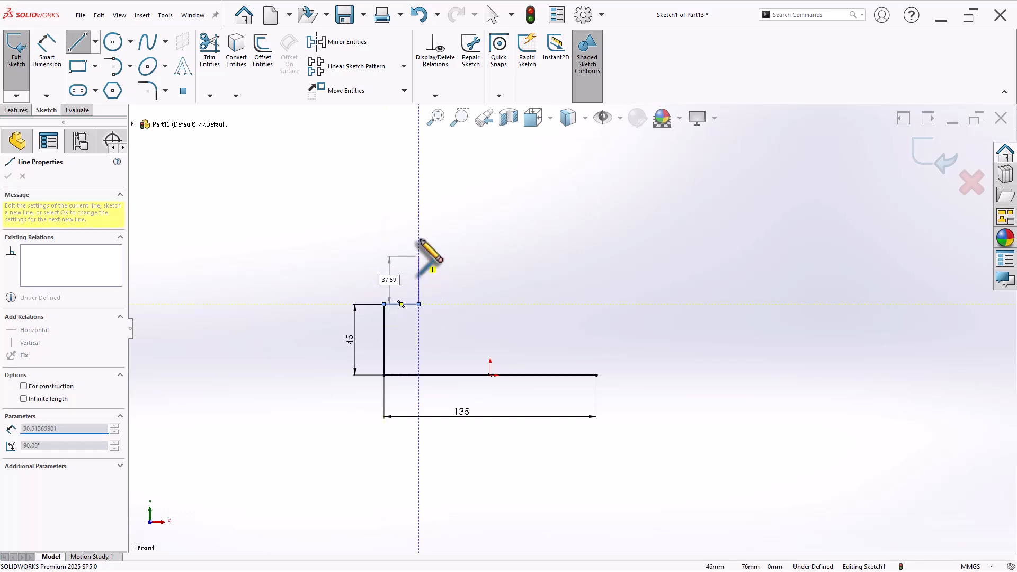
left_click(419, 212)
key("a")
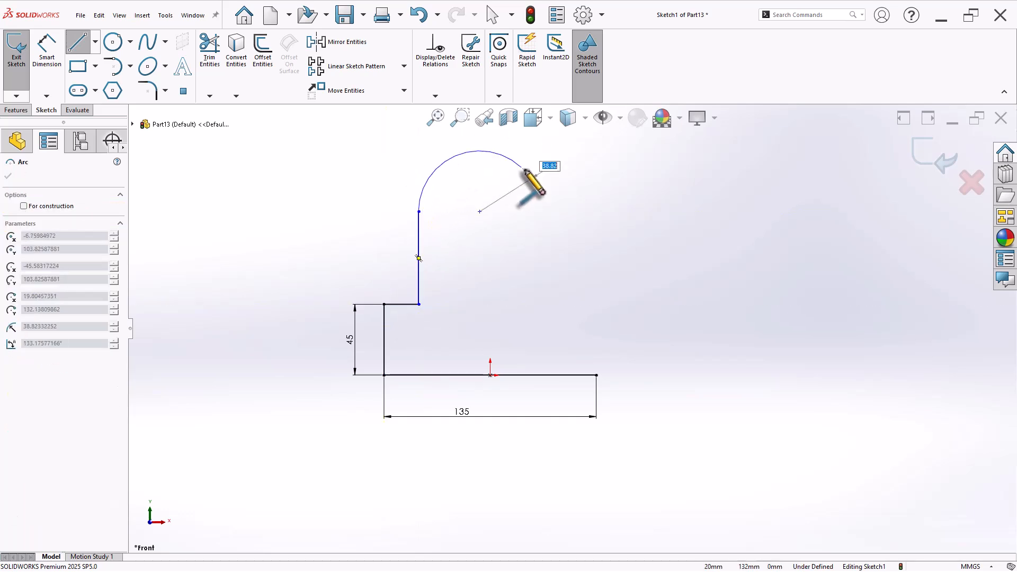
left_click(548, 211)
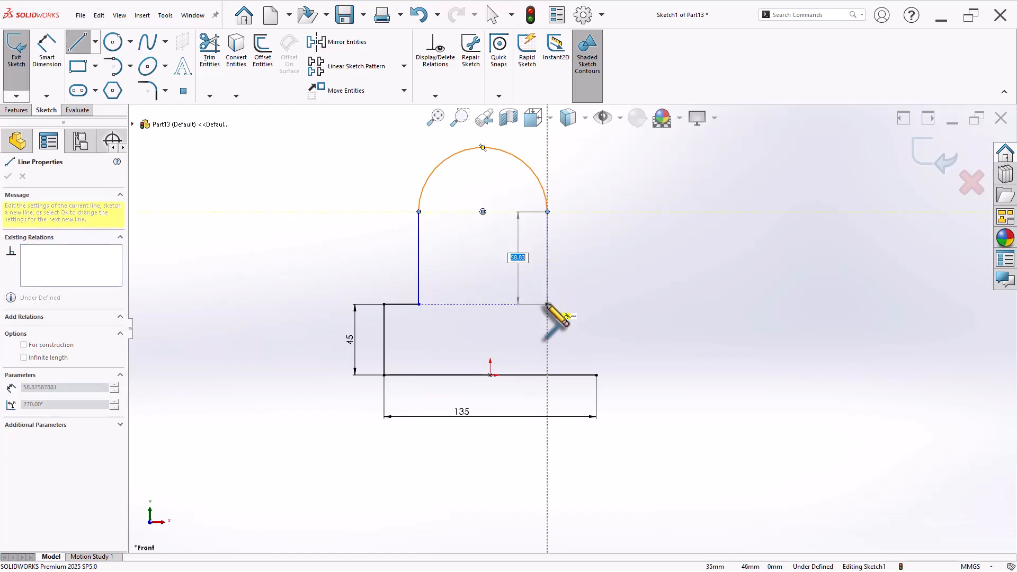
left_click(547, 304)
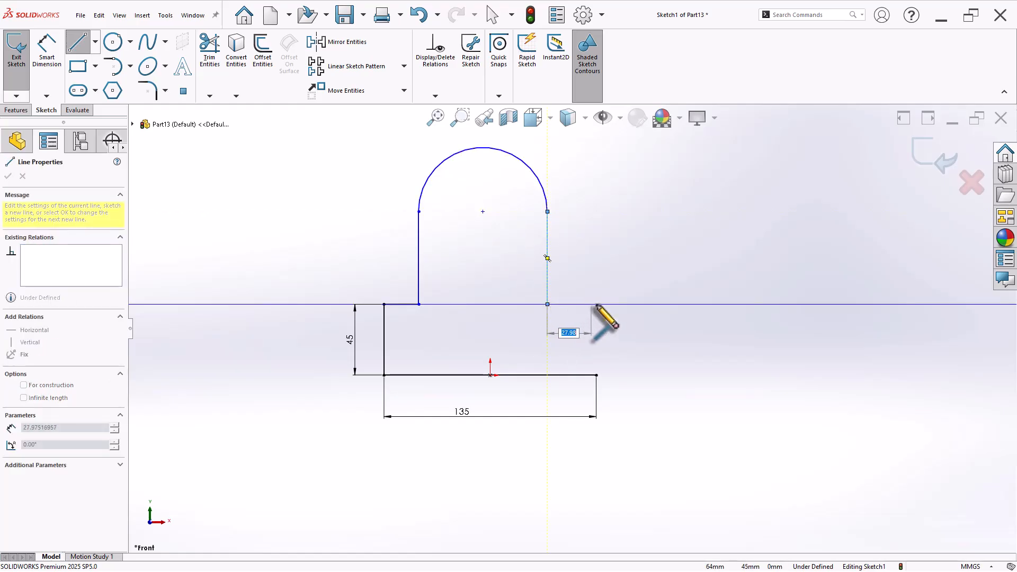
left_click(596, 304)
left_click(597, 375)
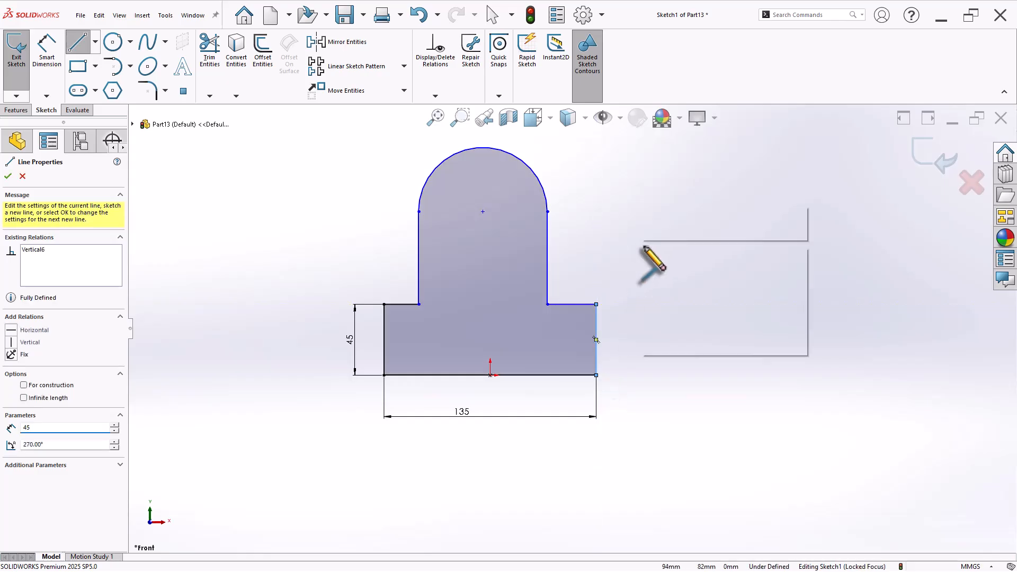
key("Escape")
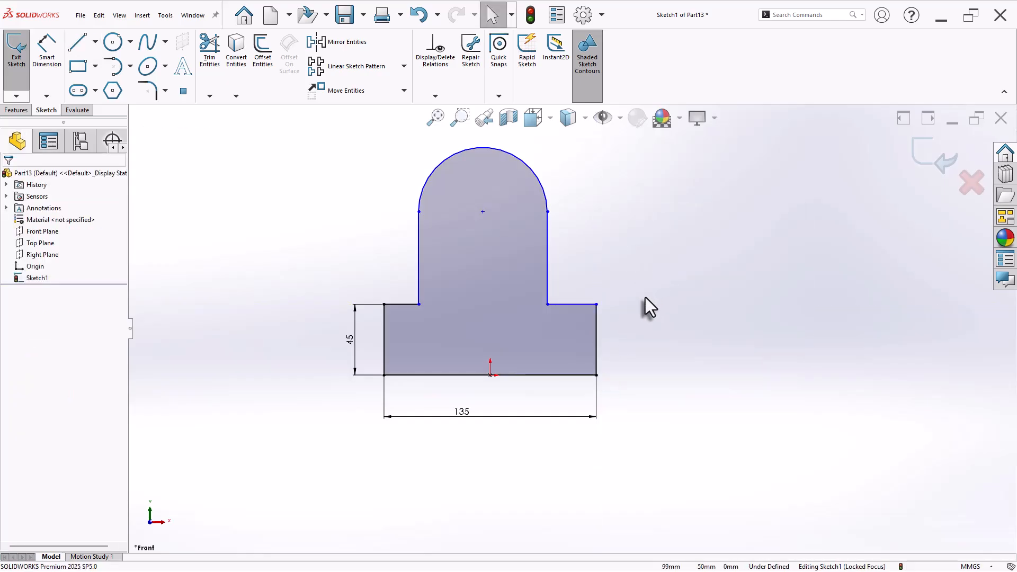
Step: Add a vertical relation between the top arc's centre point and the origin
left_click(482, 211)
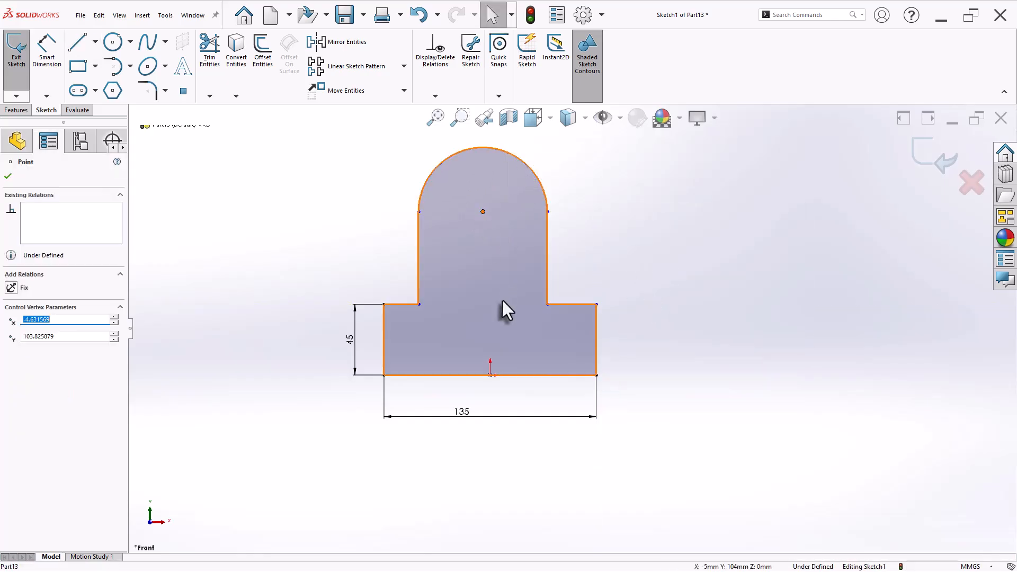
left_click(490, 376, "ctrl")
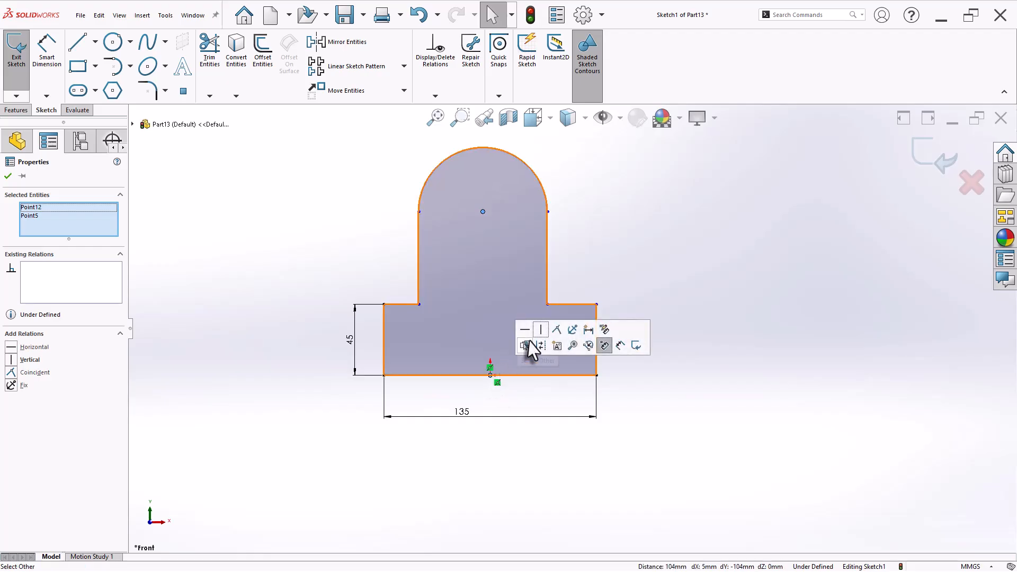
left_click(541, 332)
left_click(649, 253)
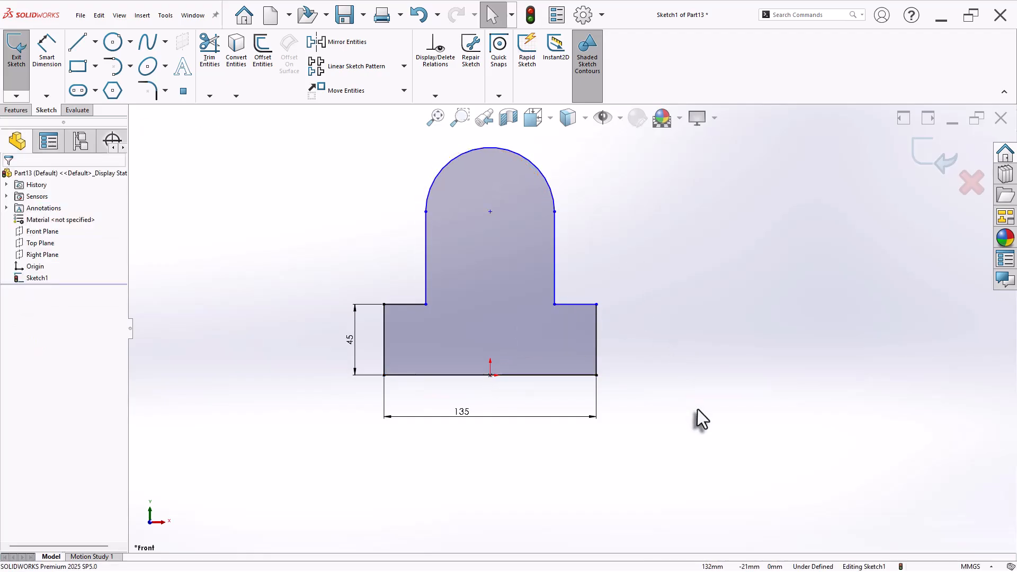
Step: Dimension the radius of the profile's rounded top as 45 mm
right_click_drag(698, 409, 711, 285)
left_click(552, 181)
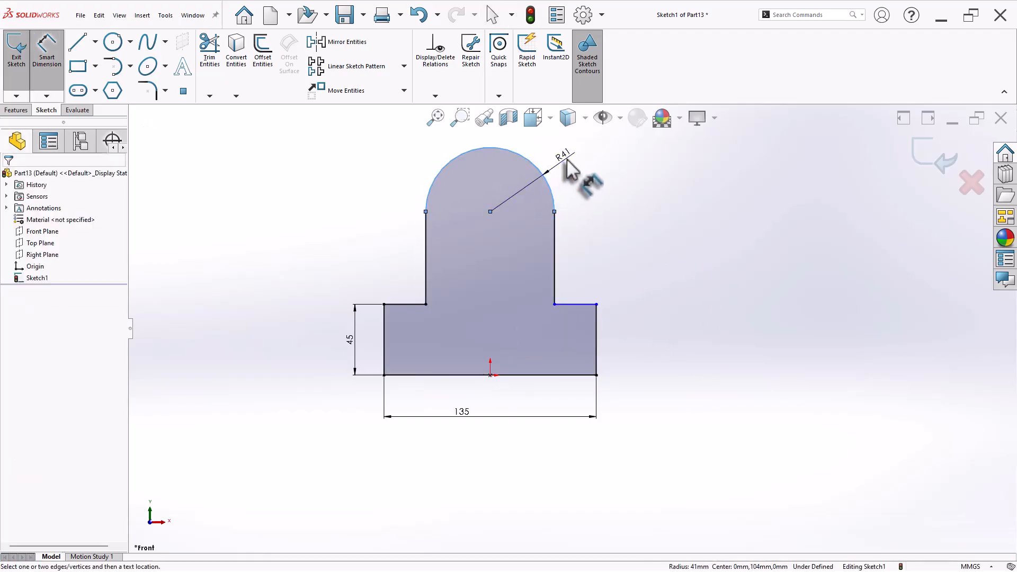
left_click(571, 165)
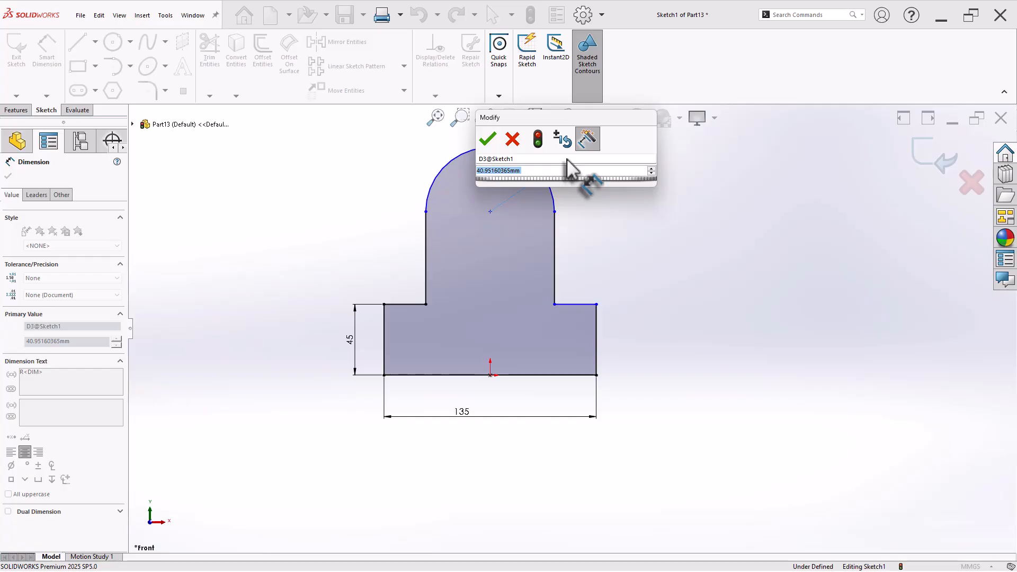
type("45")
key("Return")
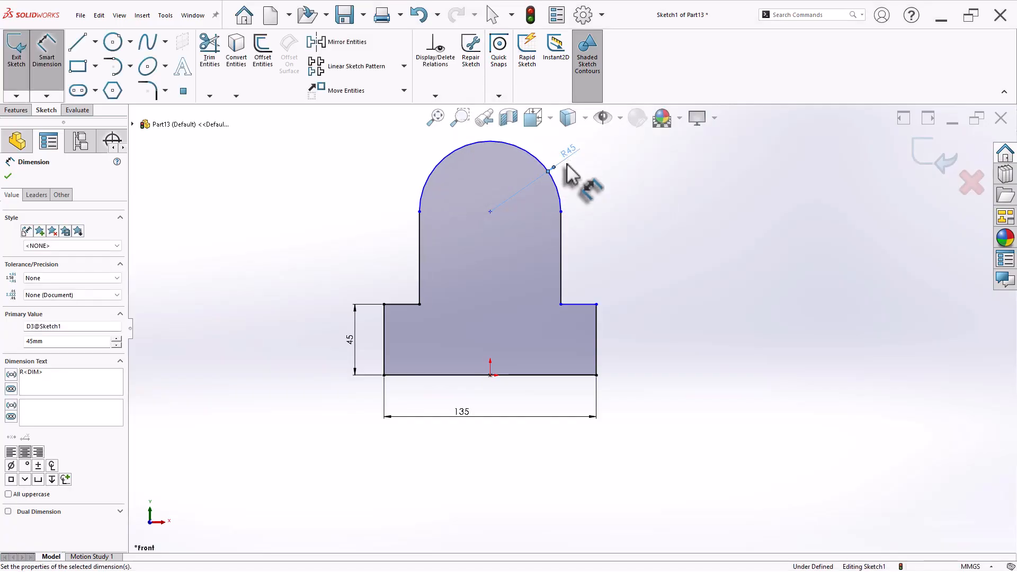
Step: Dimension the height from the base line to the top arc's centre as 100 mm
left_click(490, 212)
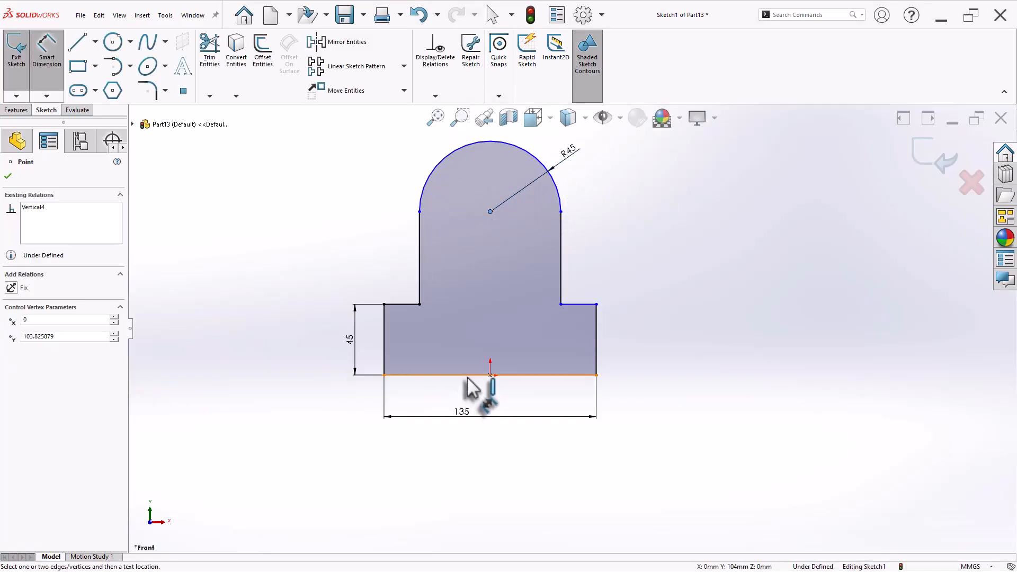
left_click(468, 376)
left_click(321, 285)
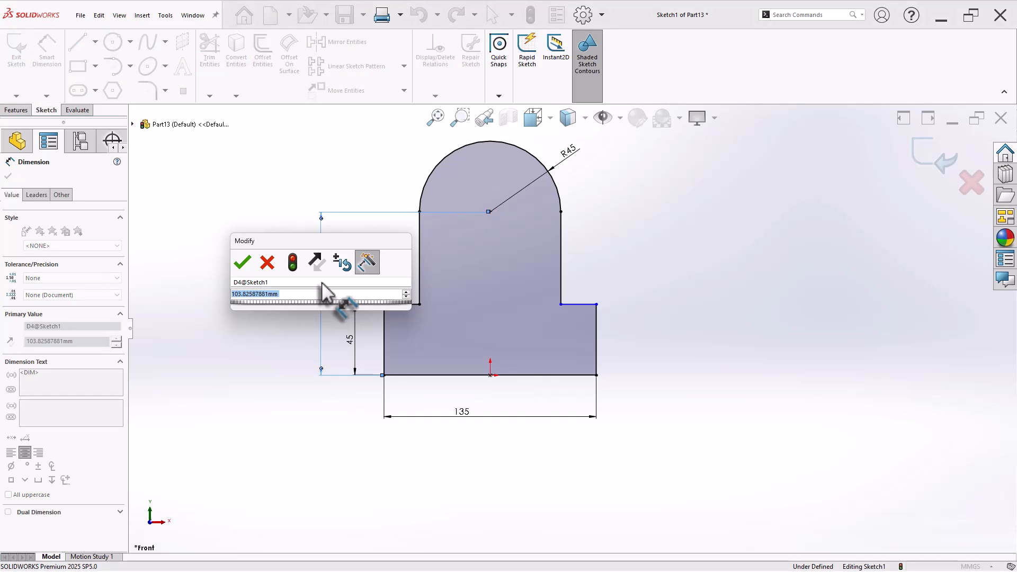
type("100")
key("Return")
key("Escape")
Step: Make the two horizontal shoulder lines collinear
left_click(406, 305)
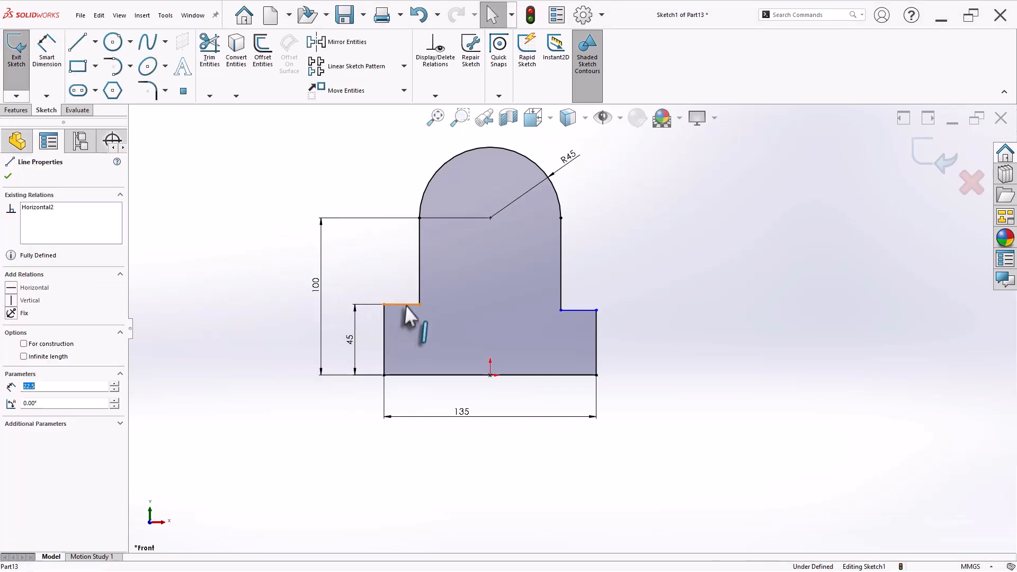
left_click(578, 311, "ctrl")
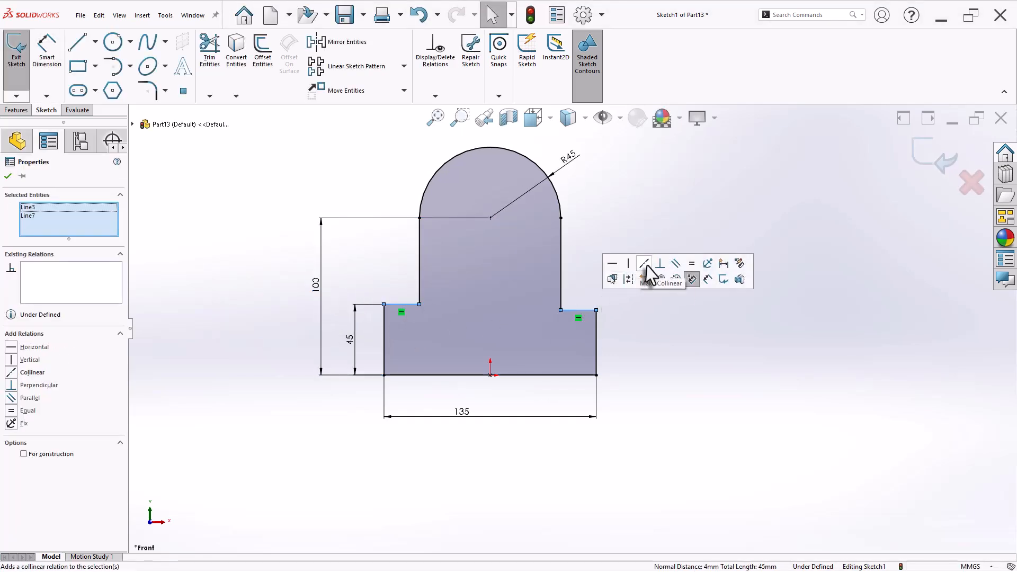
left_click(645, 264)
left_click(649, 369)
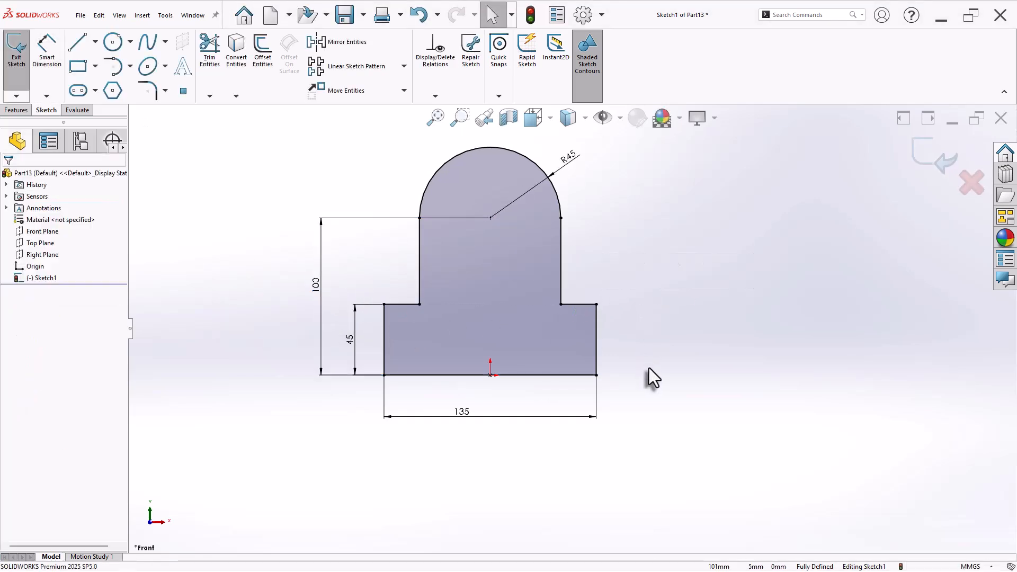
Step: Extrude the profile 10 mm as a one-direction thin feature with a 10 mm wall reversed to the inside
left_click(16, 110)
left_click(19, 51)
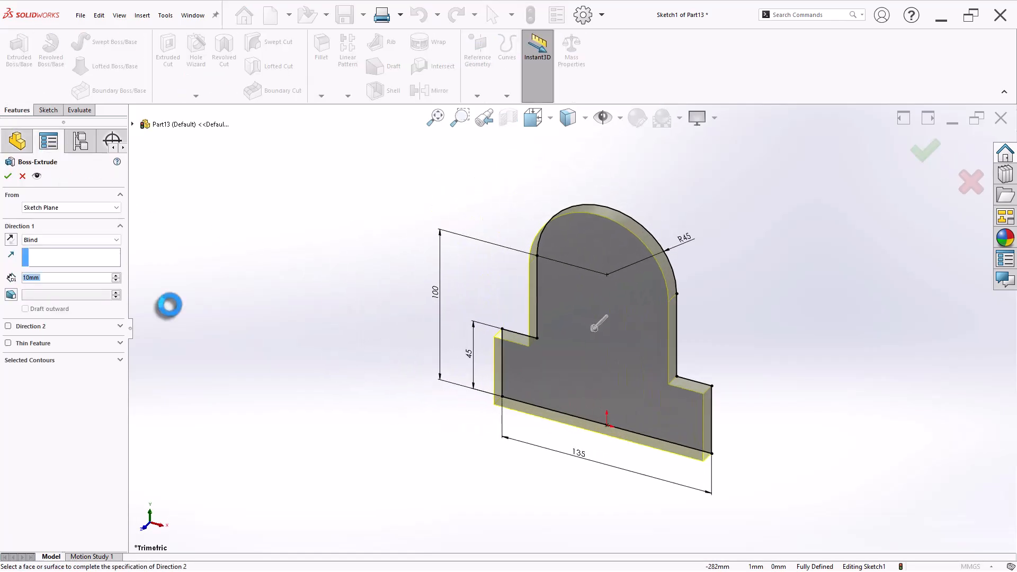
left_click(31, 344)
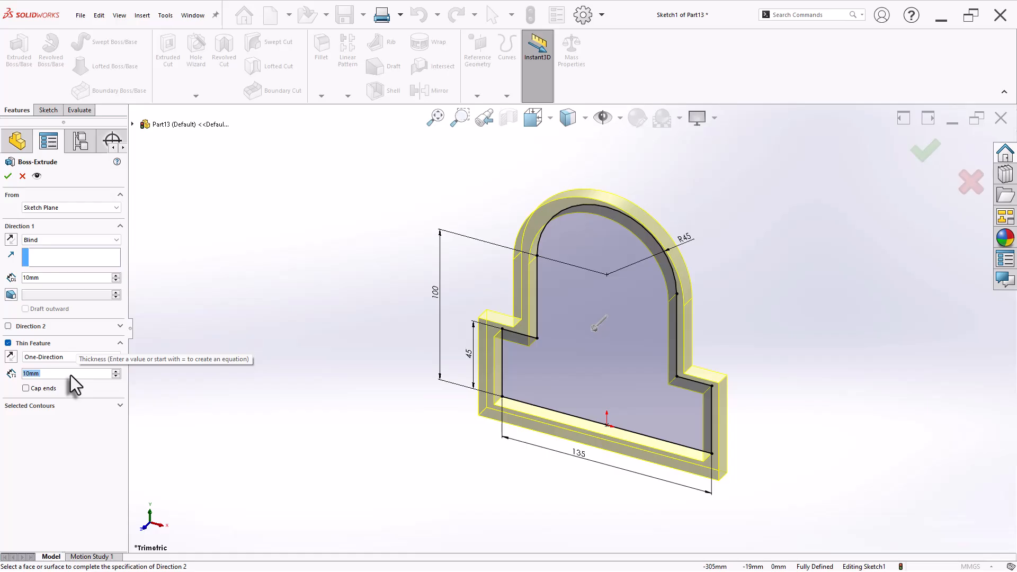
middle_click_drag(551, 296, 591, 223)
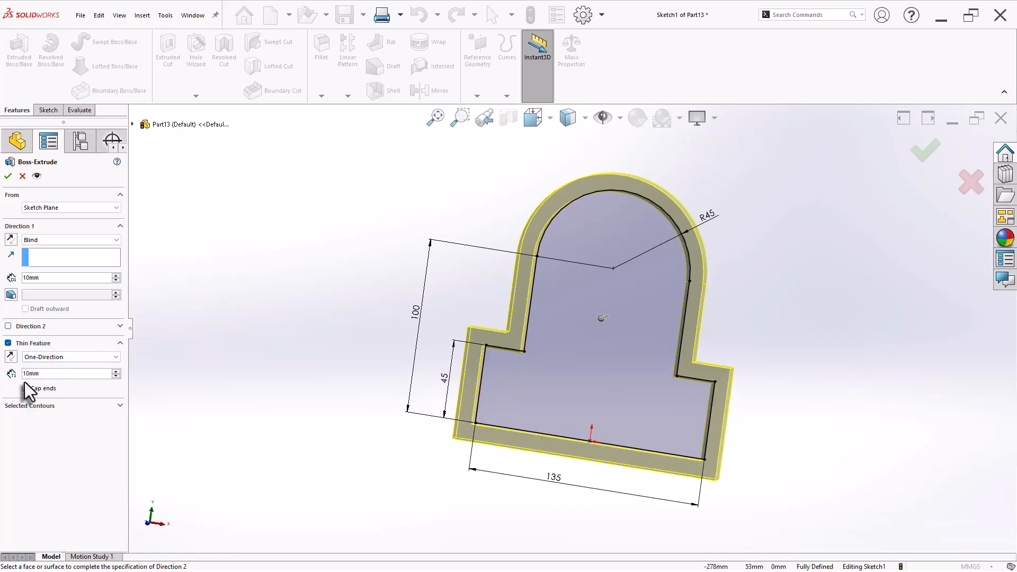
left_click(11, 356)
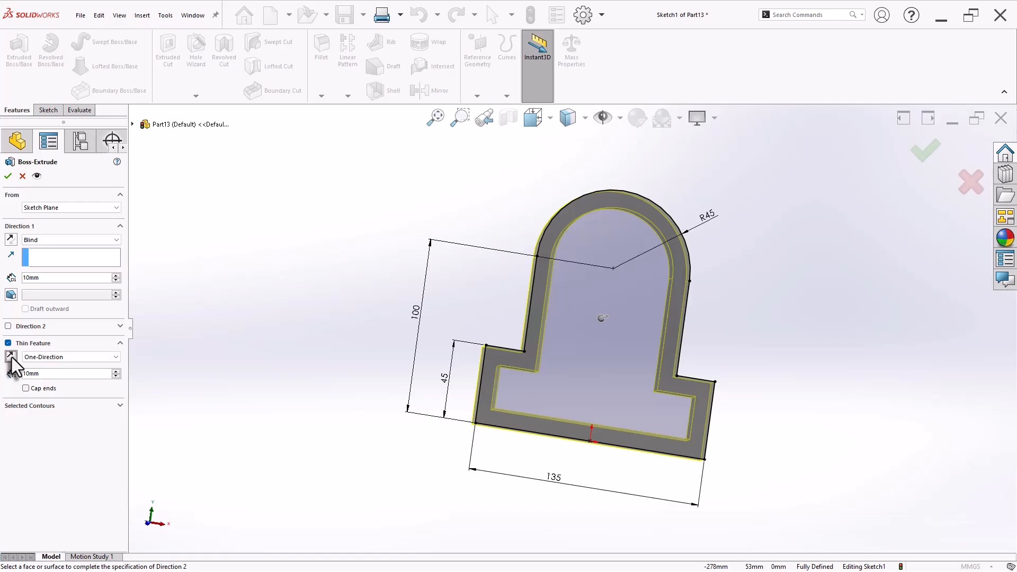
scroll(669, 249, "down", 2)
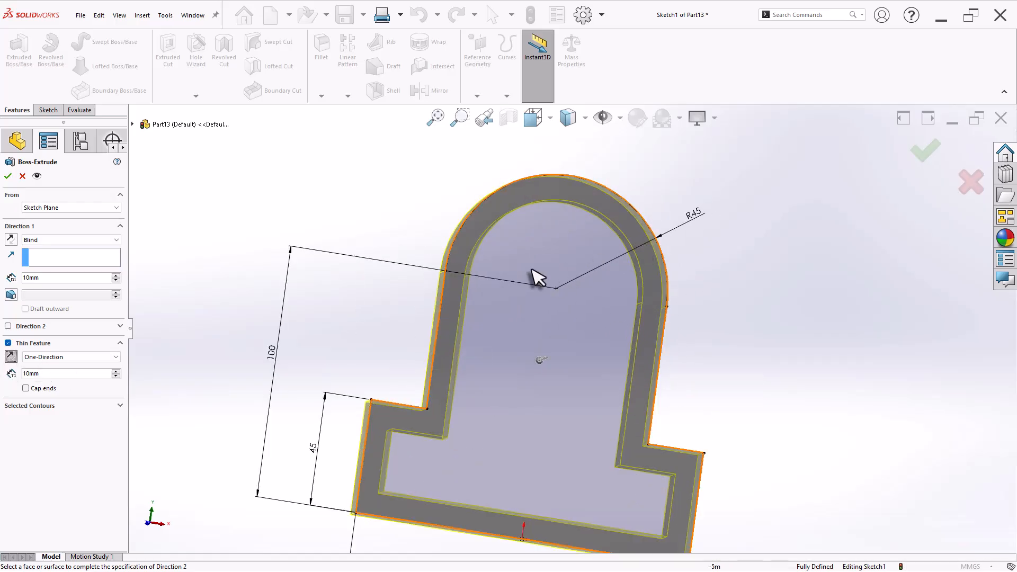
left_click(8, 176)
key("f")
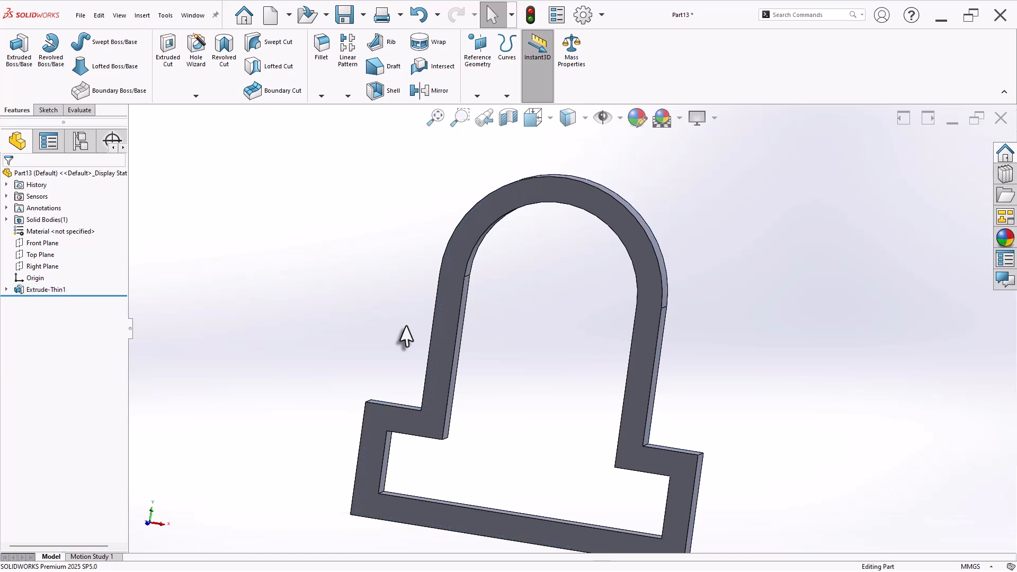
Step: Edit the thin extrusion and change its end condition to Mid Plane
left_click(47, 290)
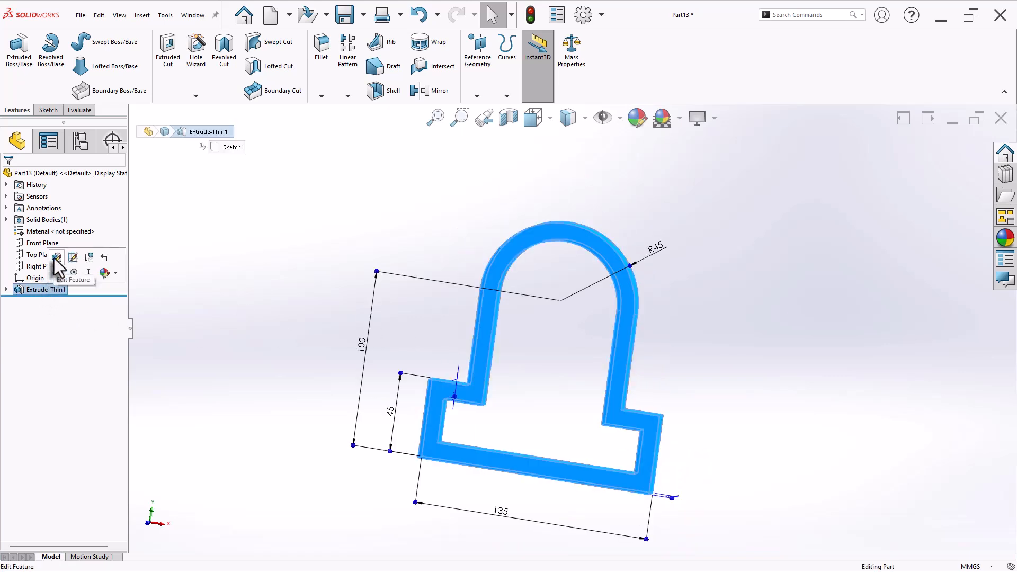
left_click(53, 259)
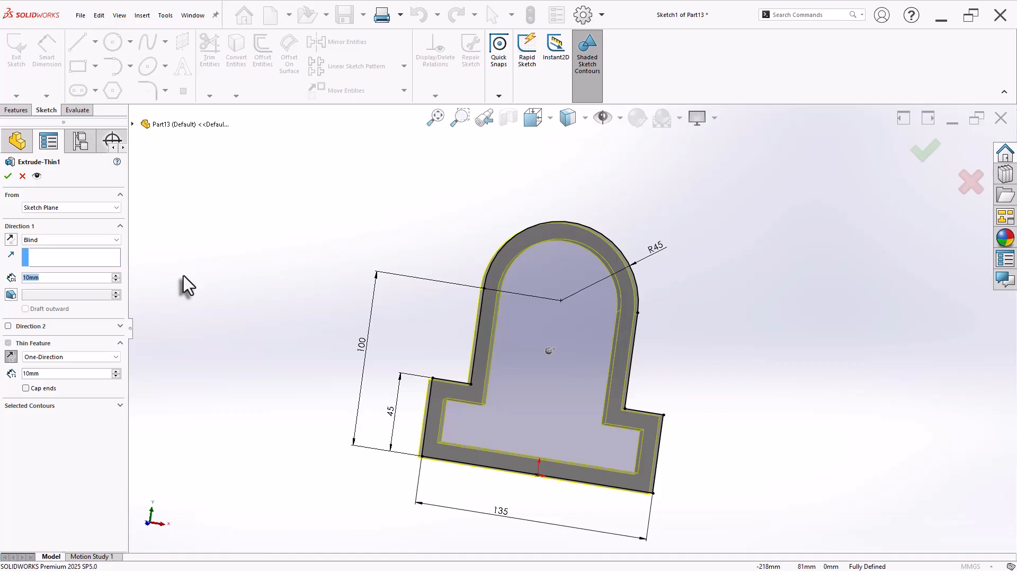
right_click(183, 273)
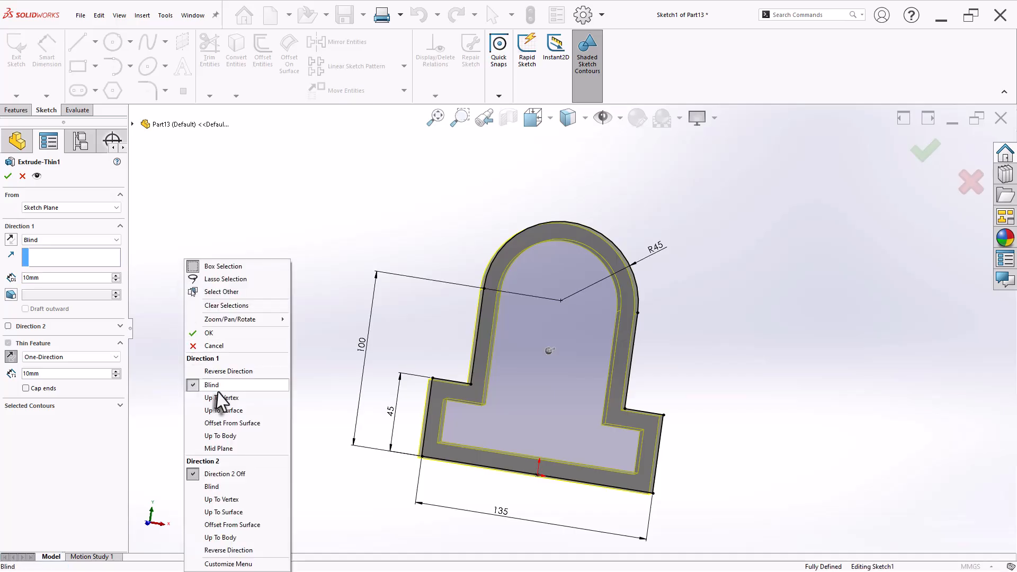
left_click(238, 450)
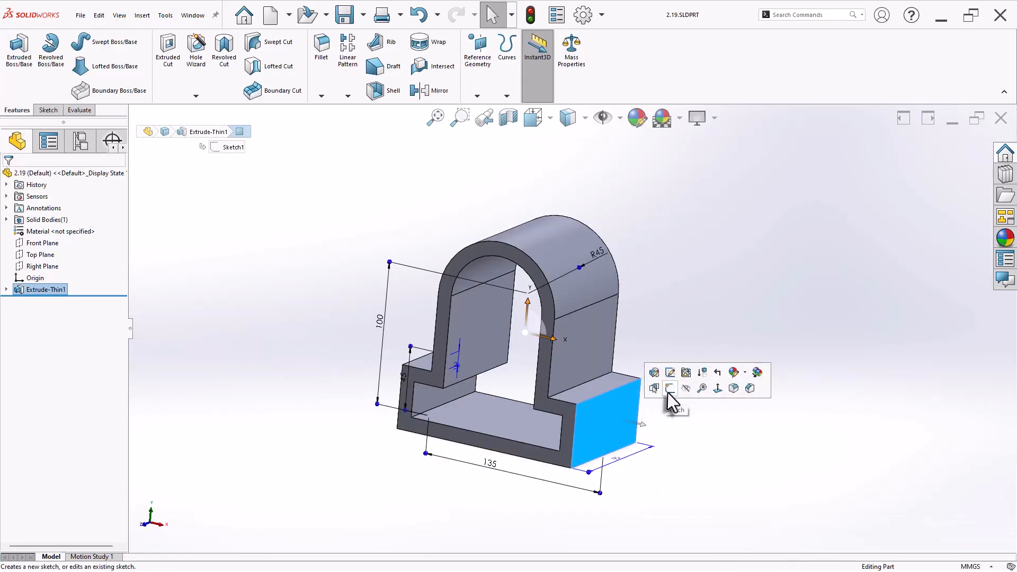
Step: Start a sketch on the base's right end face and draw a vertical construction line about 29 mm long up from the origin
left_click(667, 393)
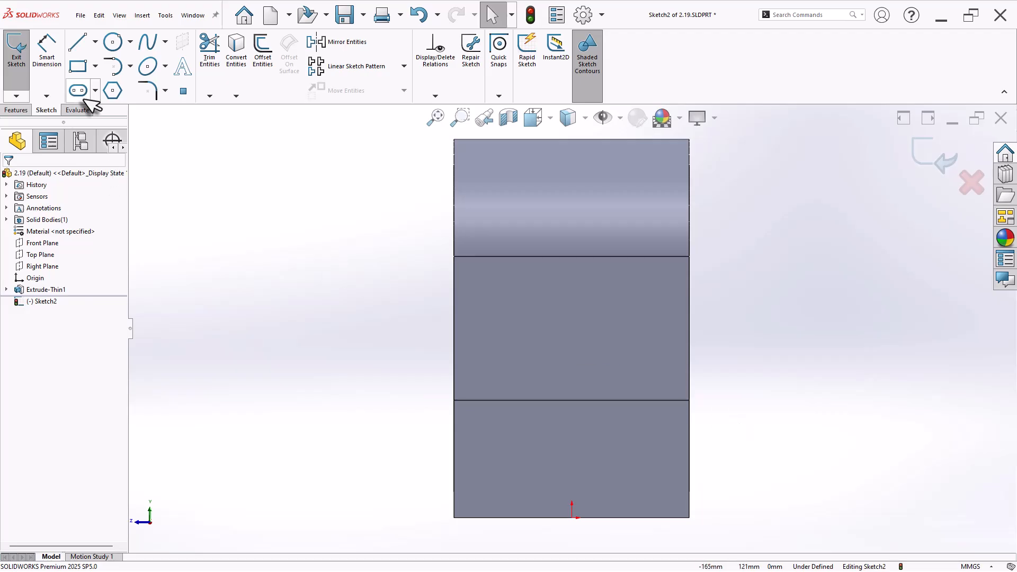
left_click(78, 42)
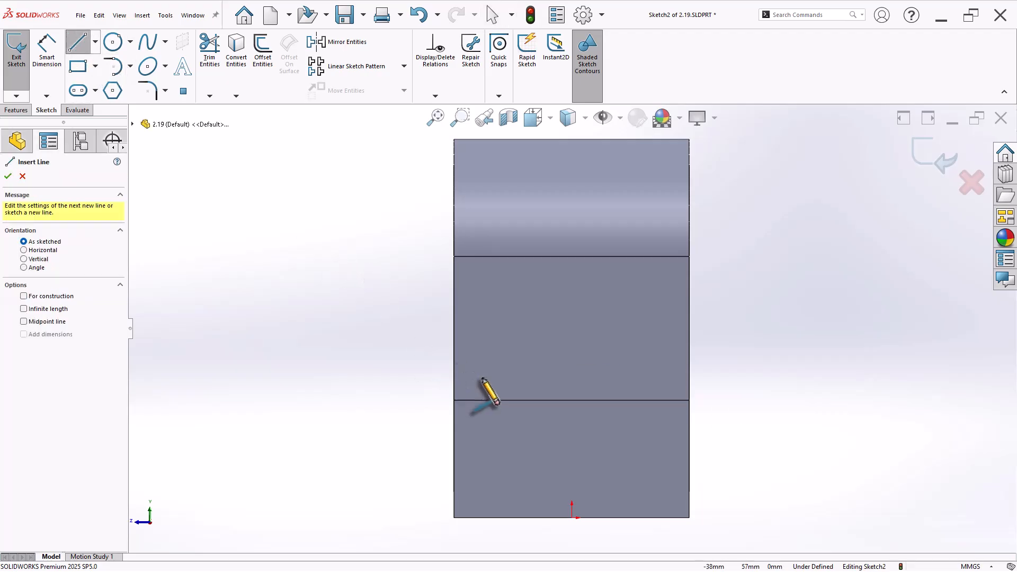
left_click(572, 518)
left_click(572, 441)
right_click(594, 437)
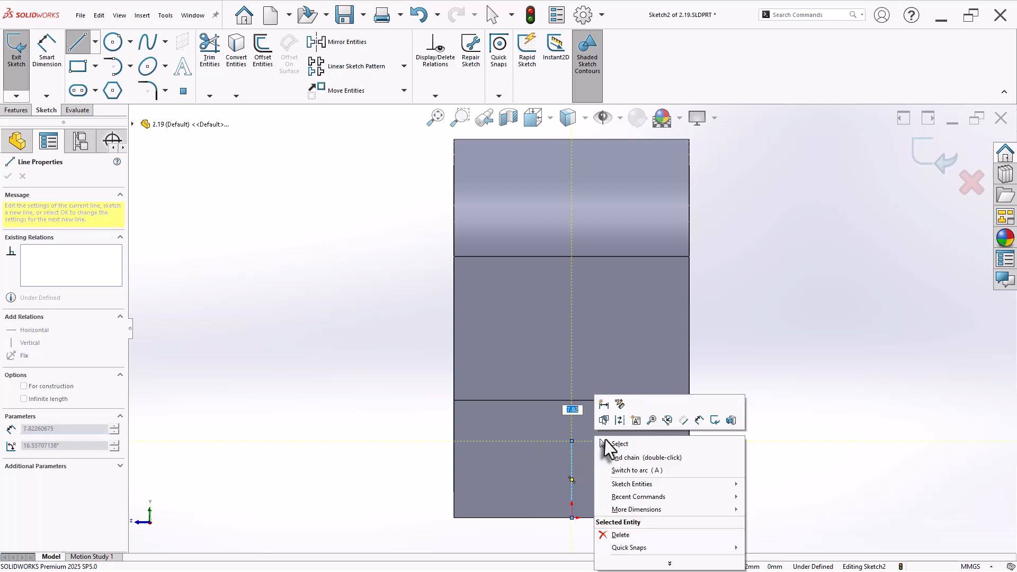
left_click(608, 445)
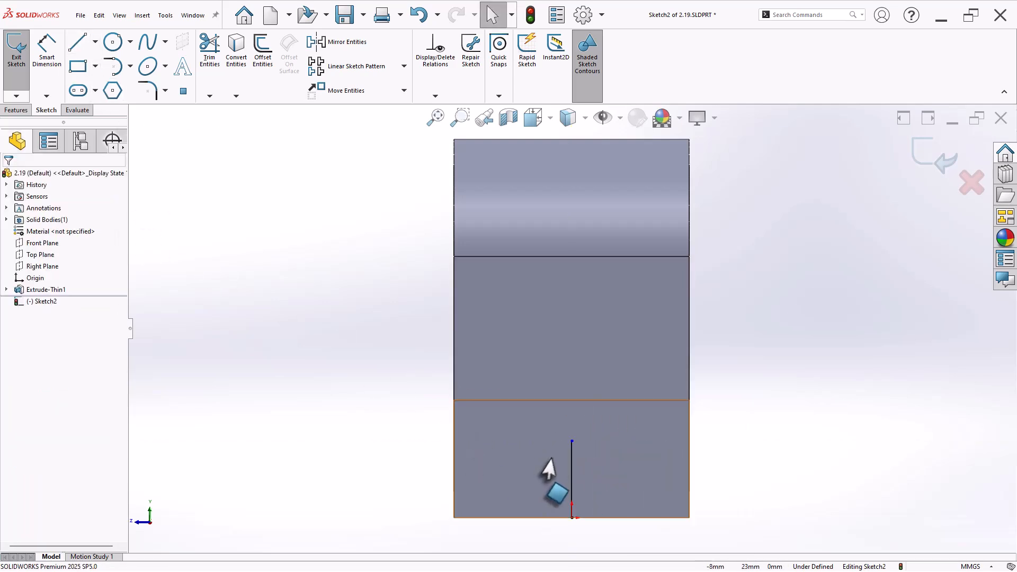
left_click(573, 480)
left_click(618, 439)
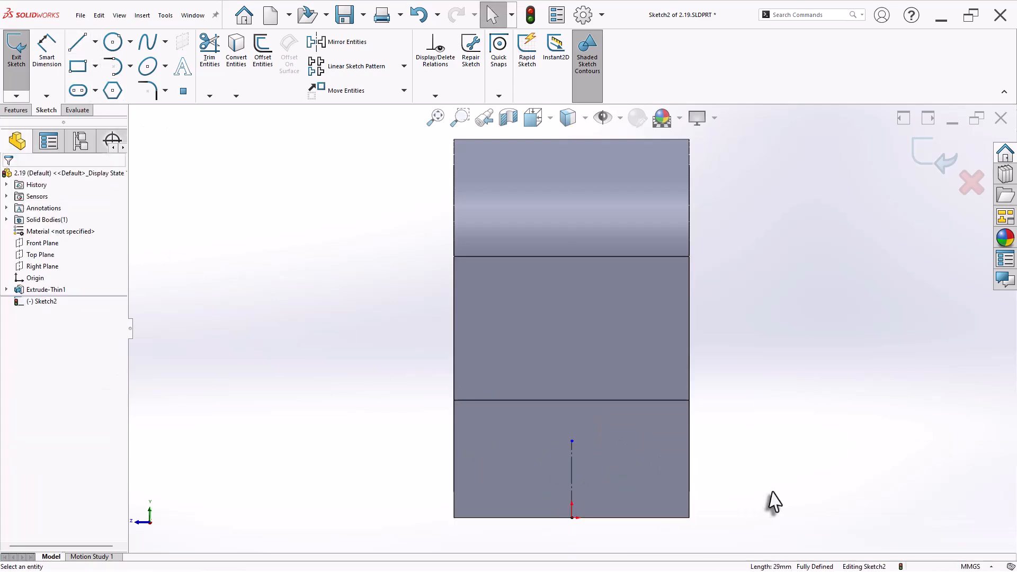
Step: Draw a closed slot profile on the shoulder edge with two uprights, a bottom line and a tangent semicircular top of about 11 mm radius
left_click(77, 43)
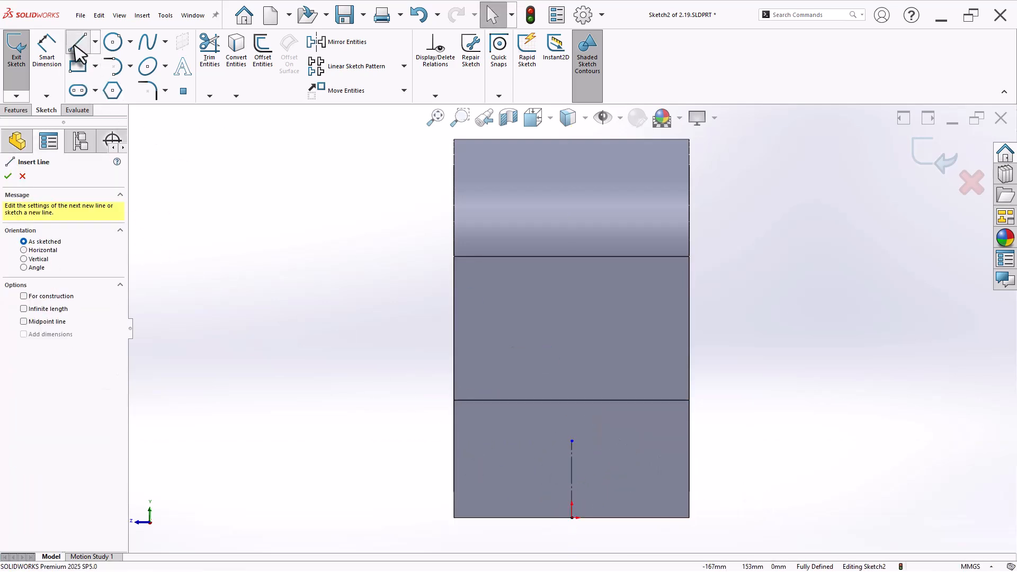
left_click(540, 401)
left_click(541, 338)
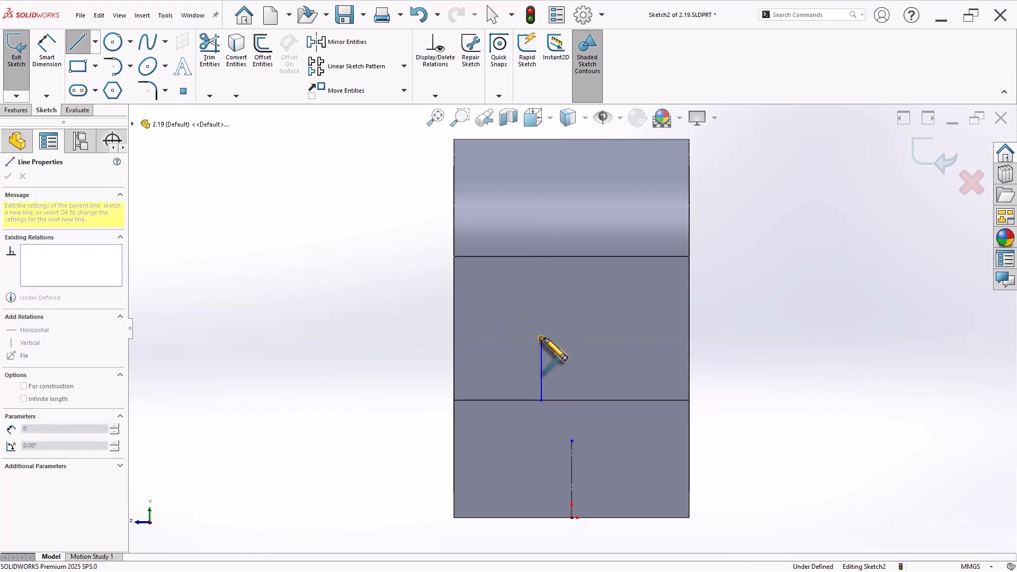
left_click(600, 338)
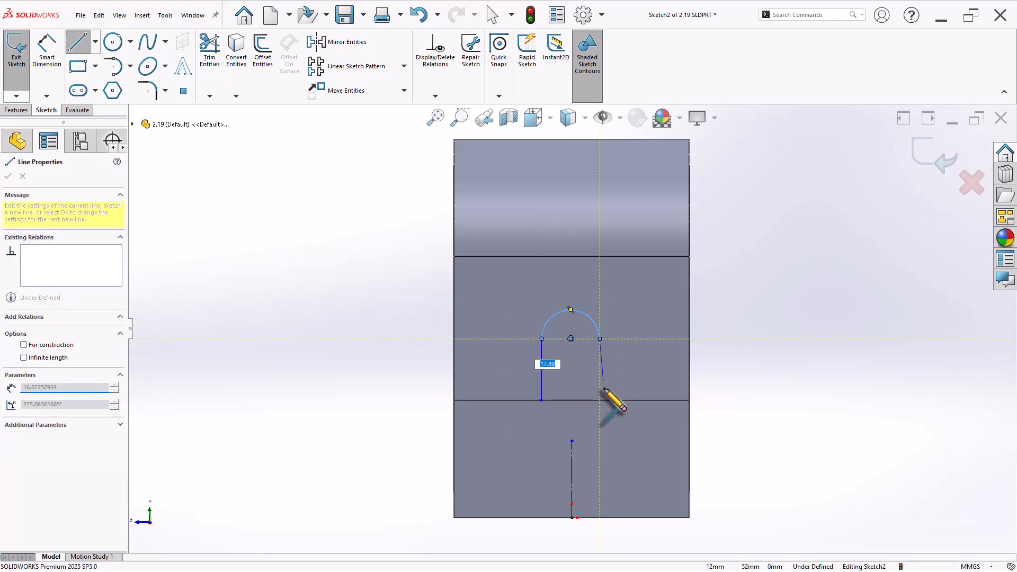
left_click(601, 400)
left_click(541, 400)
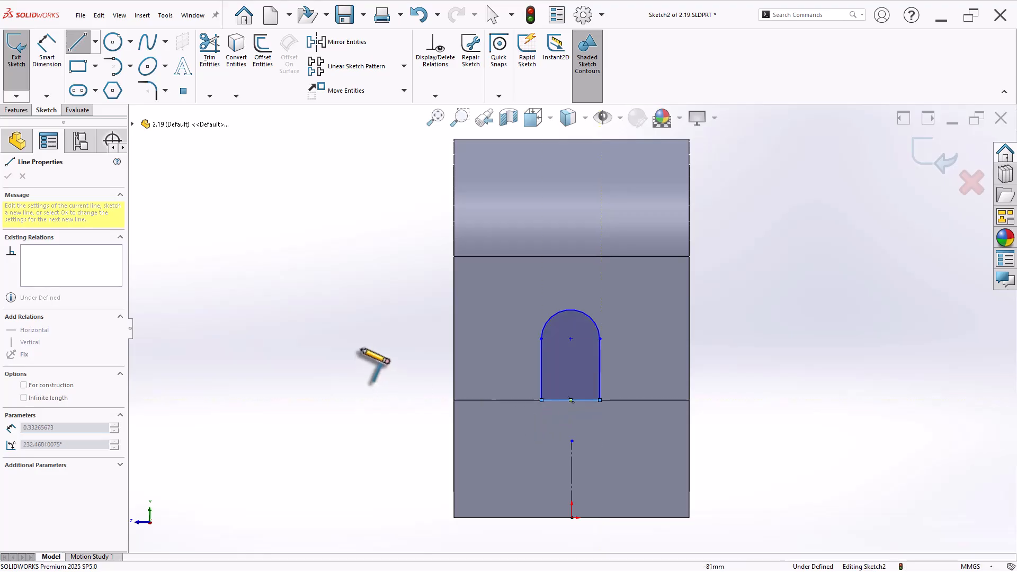
right_click(371, 356)
left_click(388, 357)
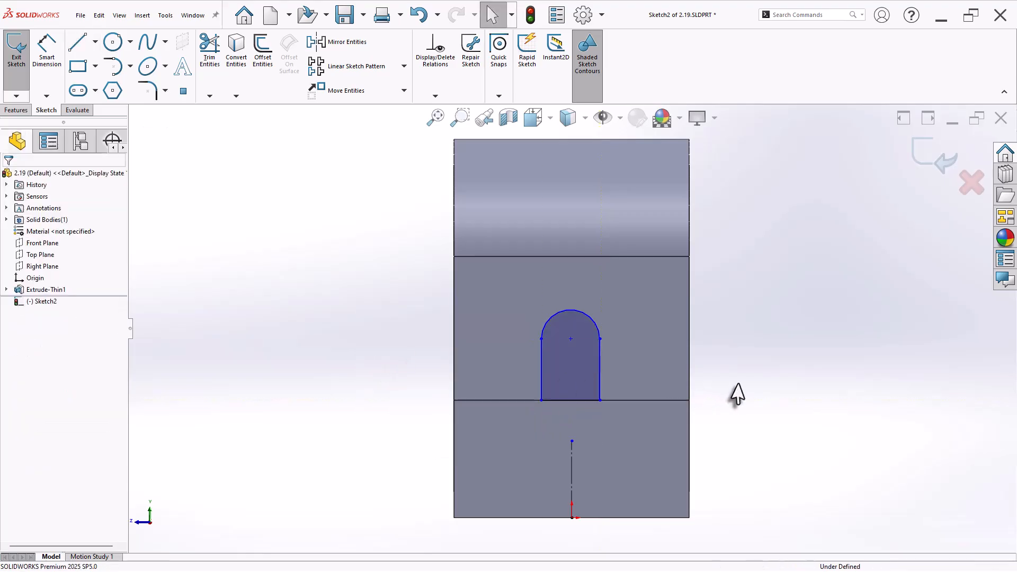
Step: Make the slot arc's centre point coincident with the vertical construction line
left_click(572, 339)
left_click(571, 486, "ctrl")
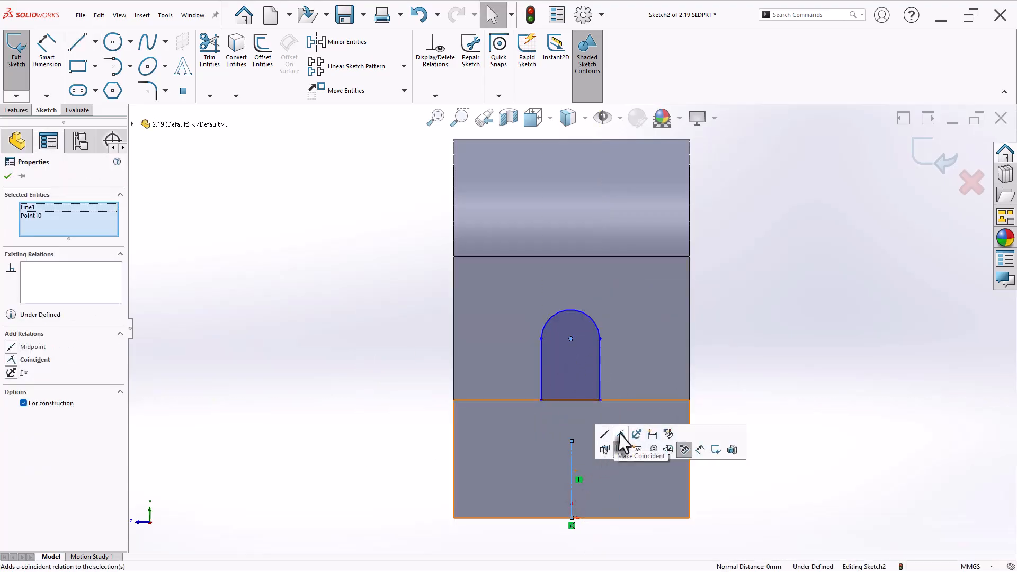
left_click(777, 464)
Step: Dimension the radius of the slot profile's rounded top as 18 mm
right_click_drag(777, 464, 809, 297)
left_click(593, 317)
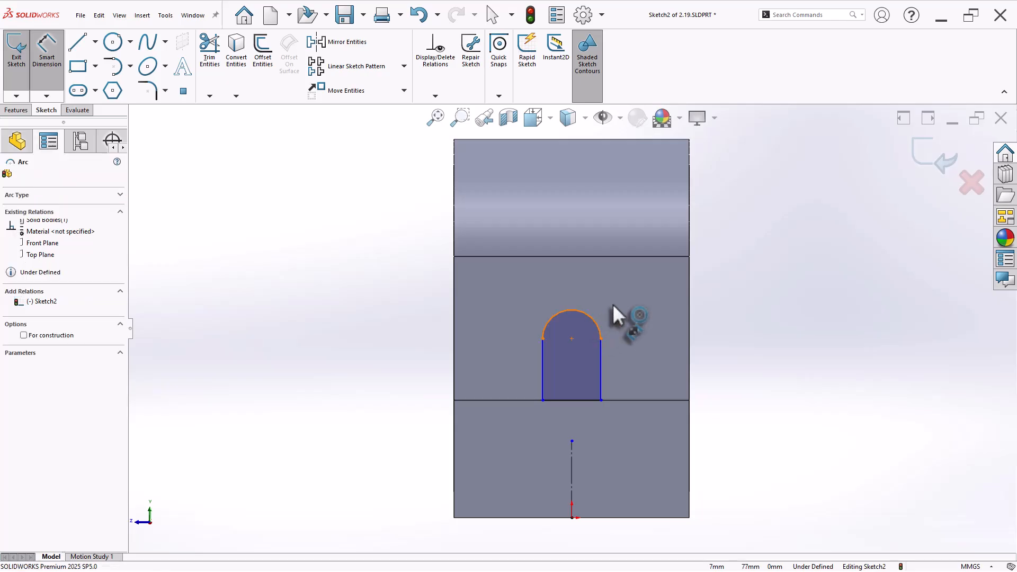
left_click(632, 295)
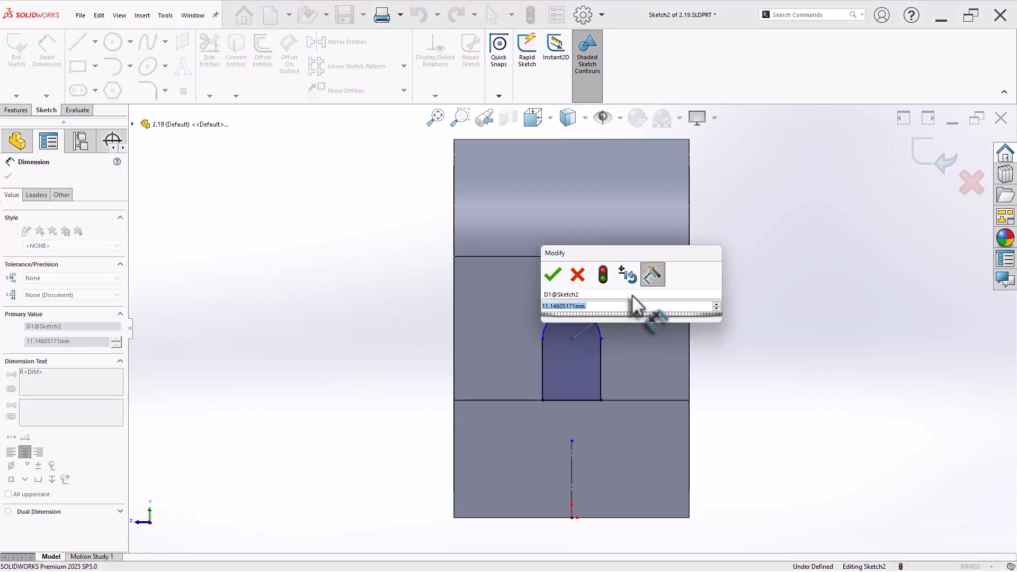
type("18")
key("Return")
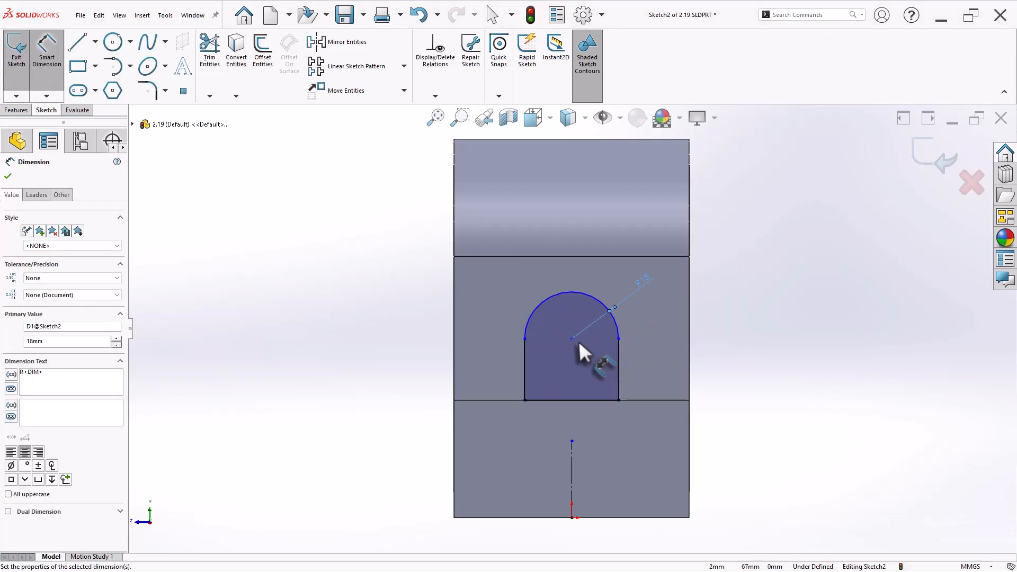
Step: Dimension the height of the slot arc's centre above the base's bottom edge as 65 mm
left_click(571, 339)
left_click(621, 518)
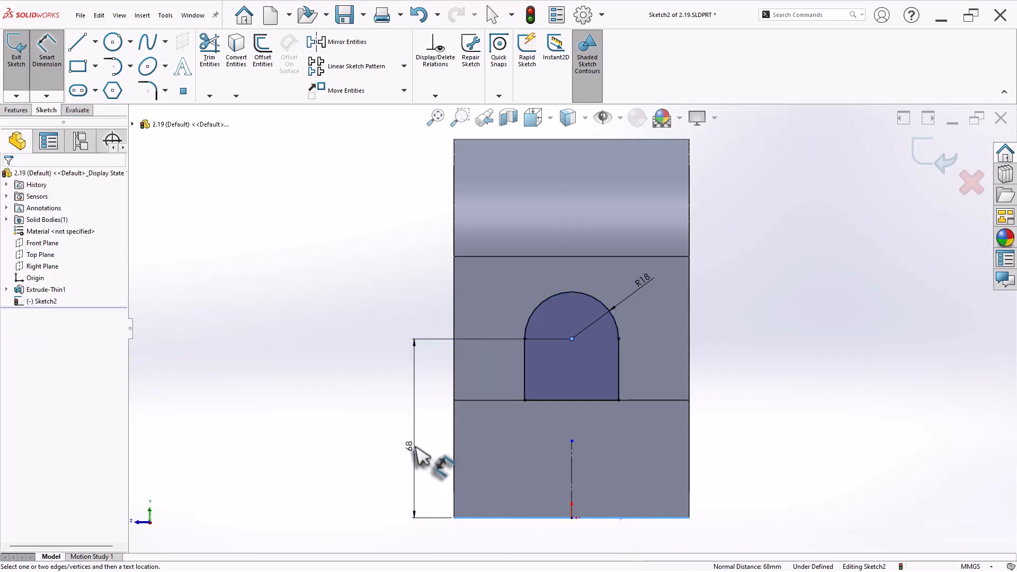
left_click(415, 449)
type("65")
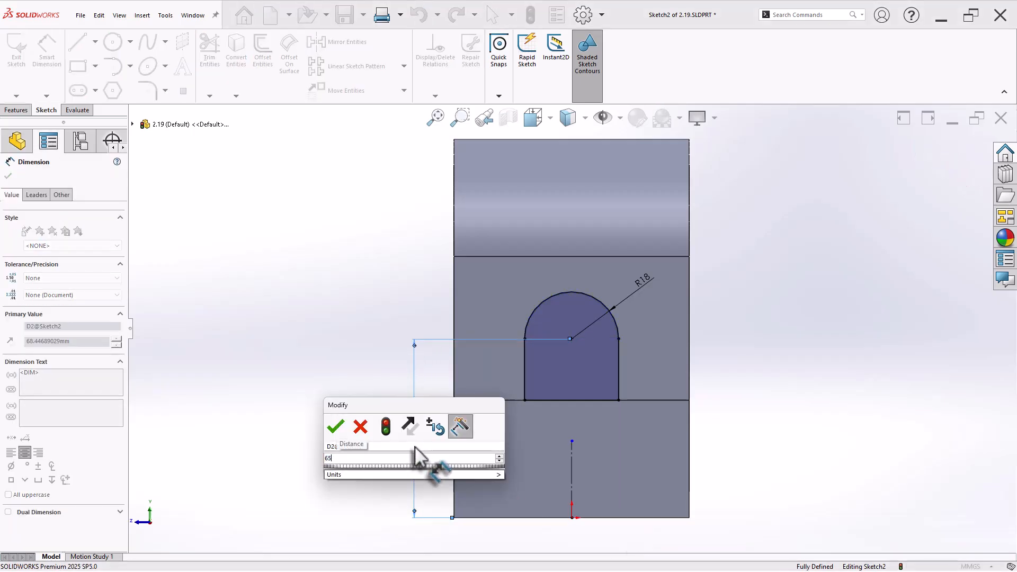
key("Return")
Step: Extrude the round-topped profile as a boss in the reversed direction with the Up To Next end condition
key("s")
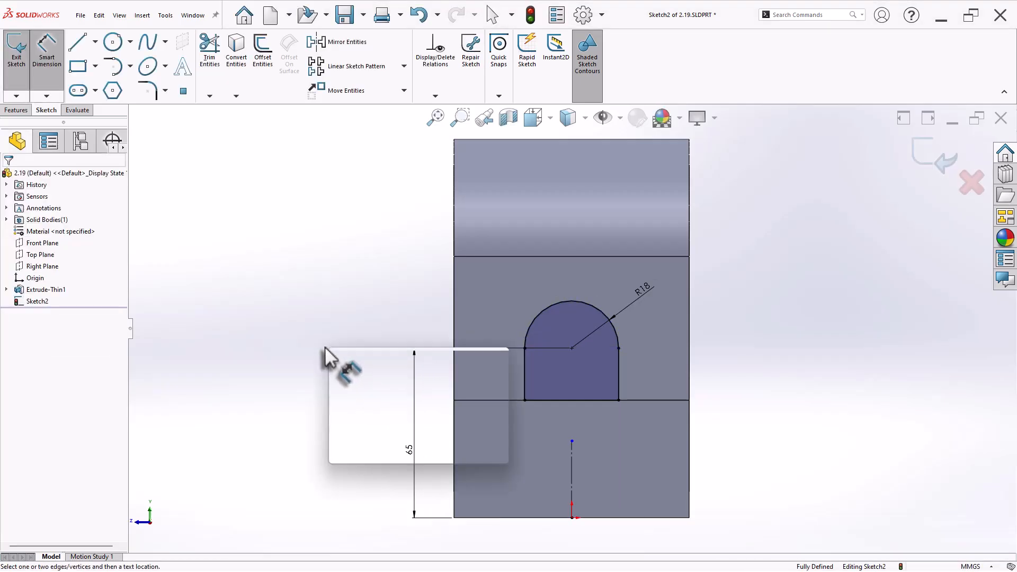
left_click(405, 420)
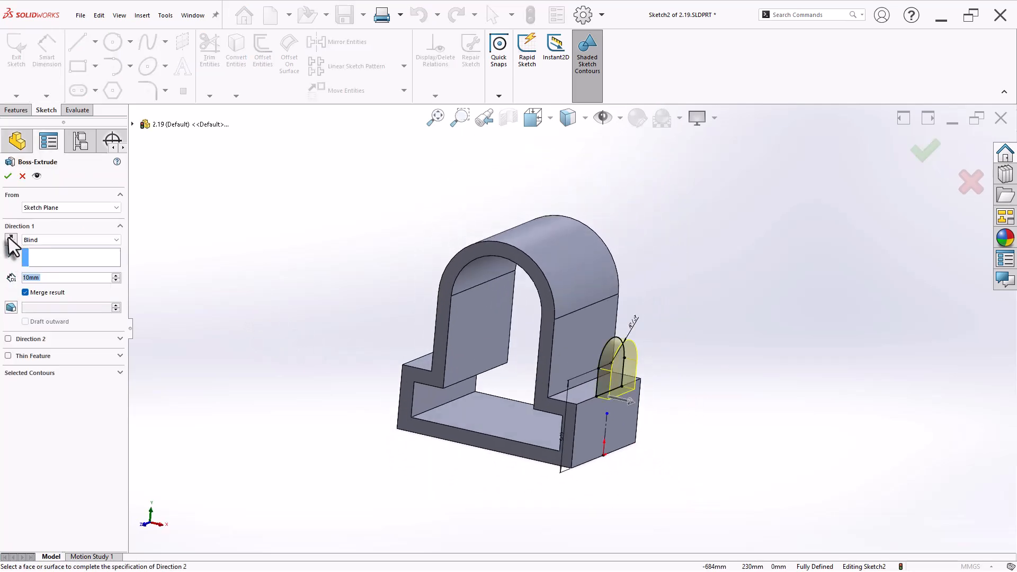
left_click(10, 240)
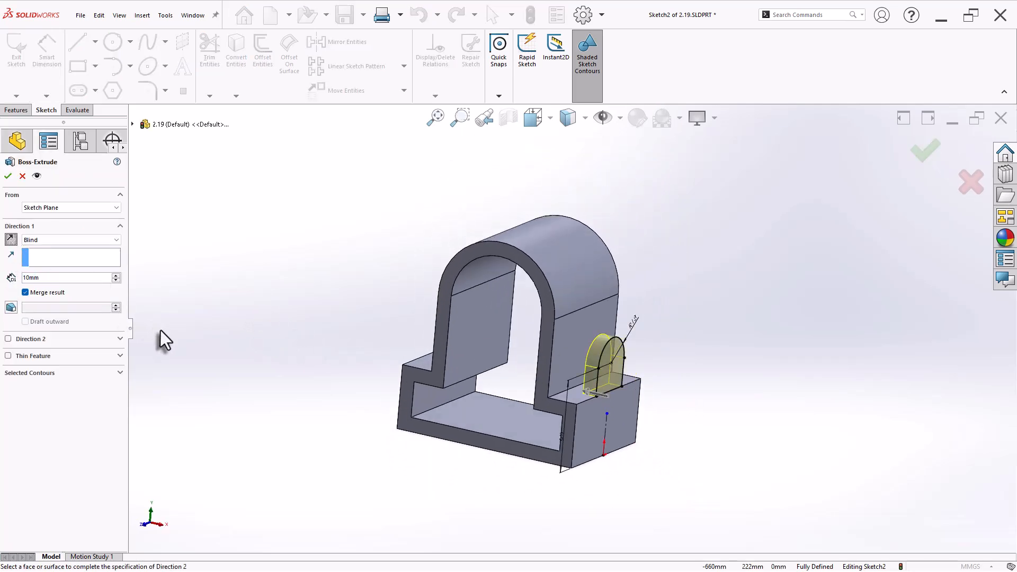
middle_click_drag(252, 302, 264, 308)
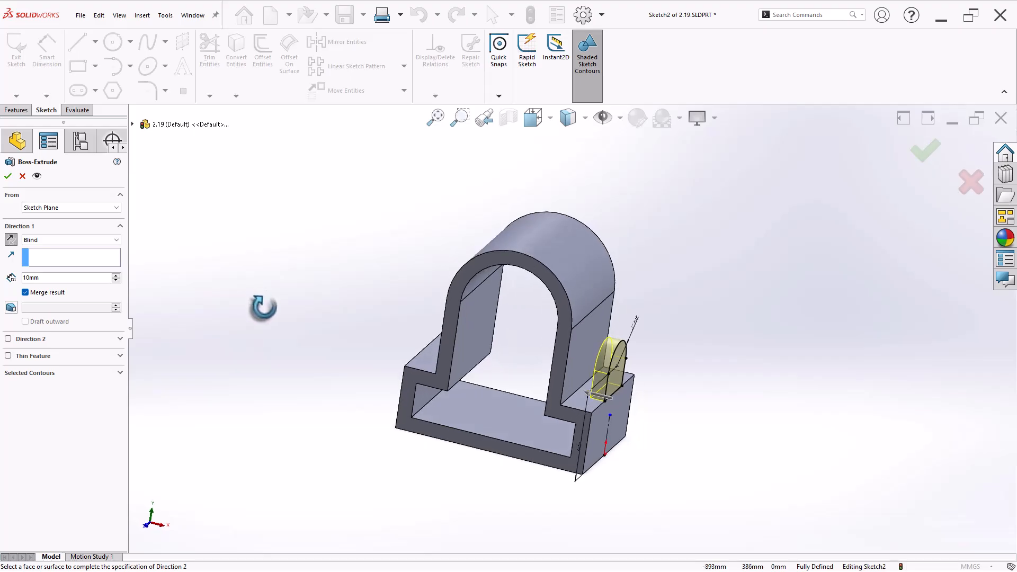
left_click(46, 241)
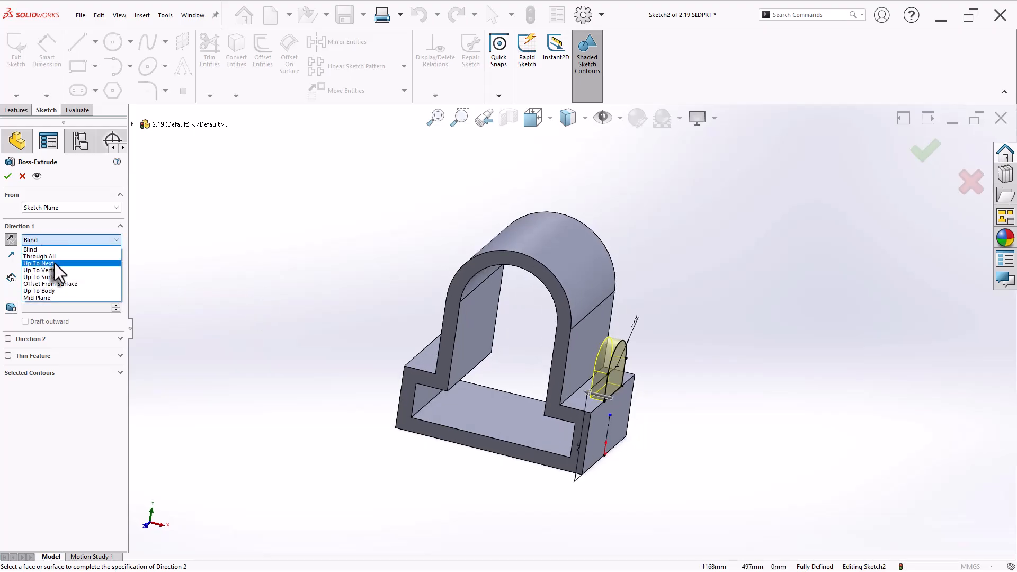
left_click(55, 263)
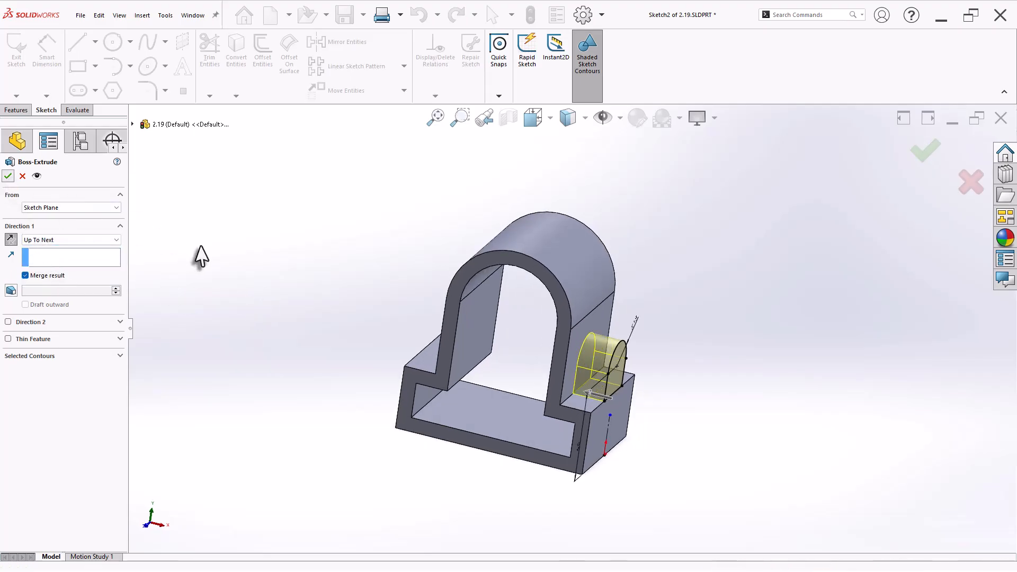
key("Return")
Step: Set the finished part to the isometric view and save it
middle_click_drag(613, 348, 663, 316)
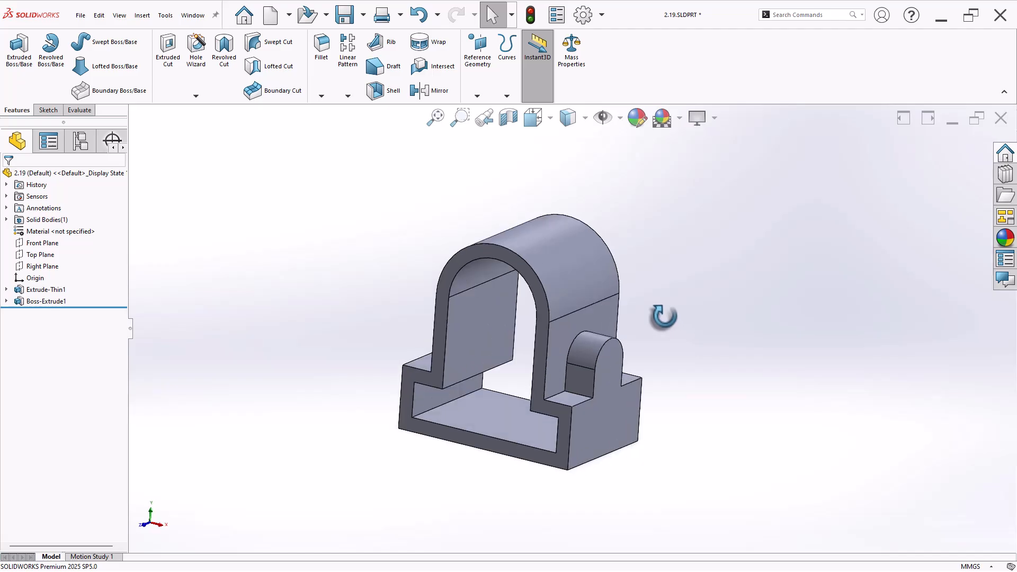
key("ctrl+7")
key("ctrl+s")
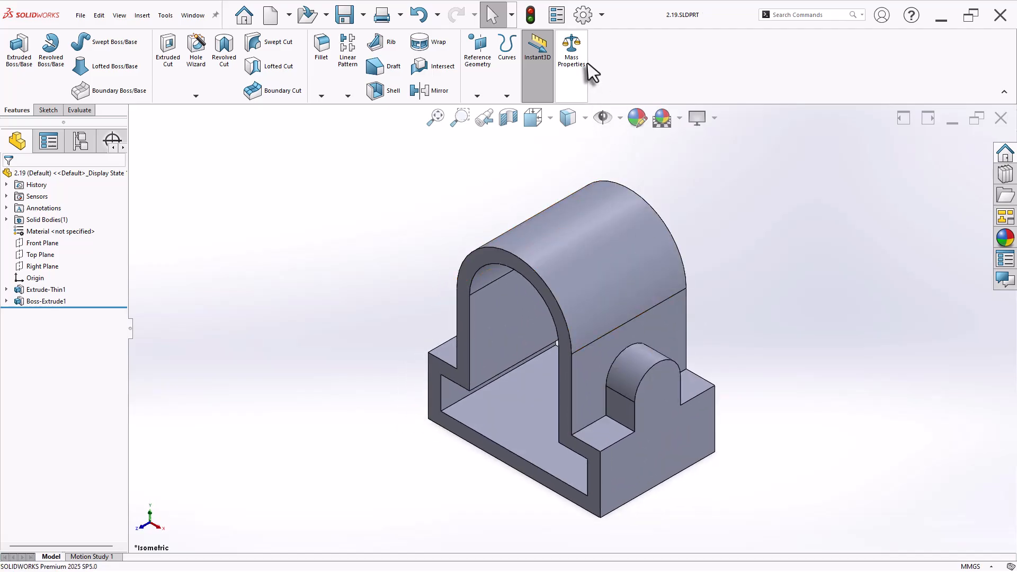
Step: Evaluate the part's mass properties and open Calculator for checking the volume
left_click(572, 51)
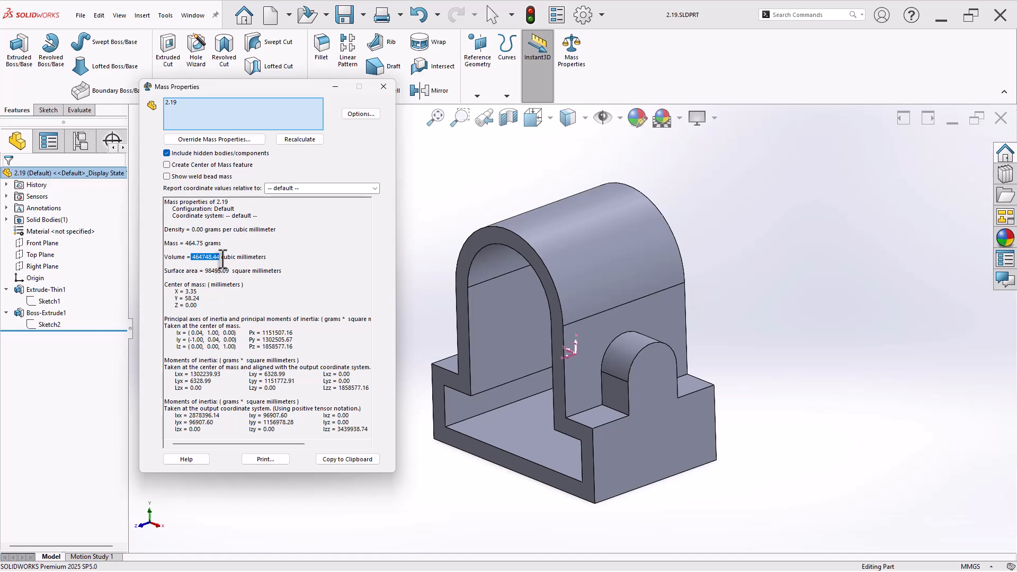
key("super")
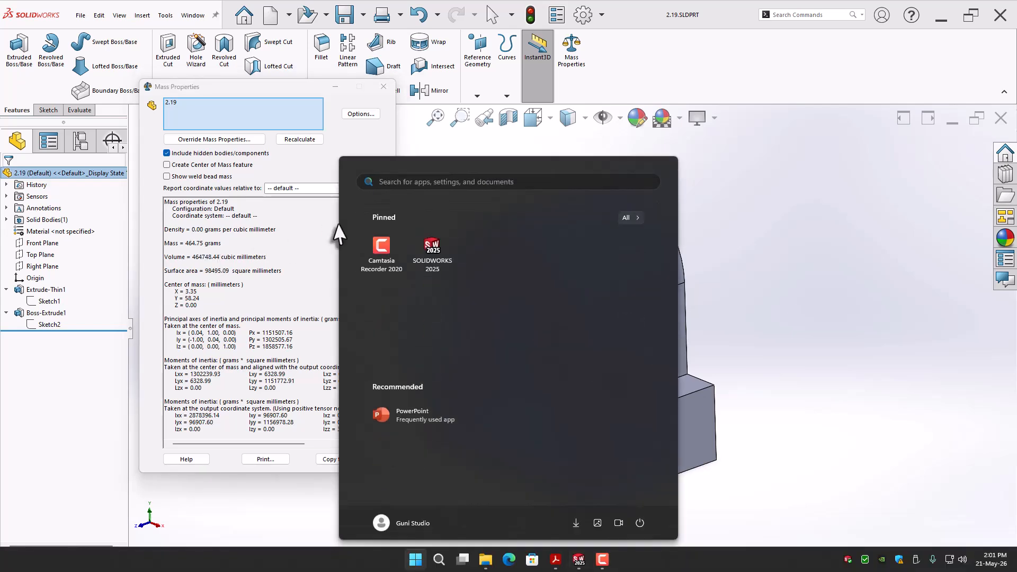
left_click(405, 176)
type("ca")
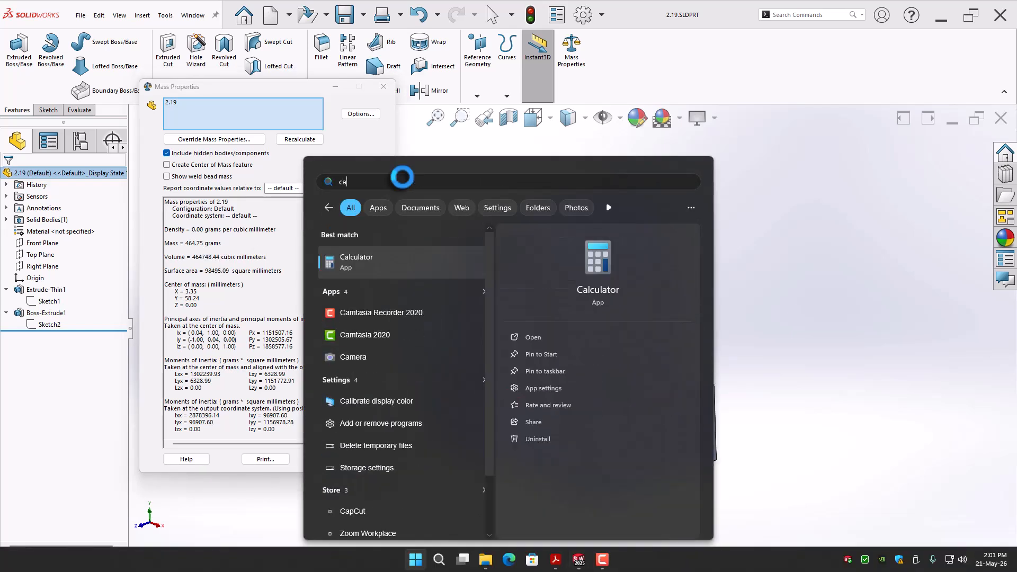
left_click(376, 267)
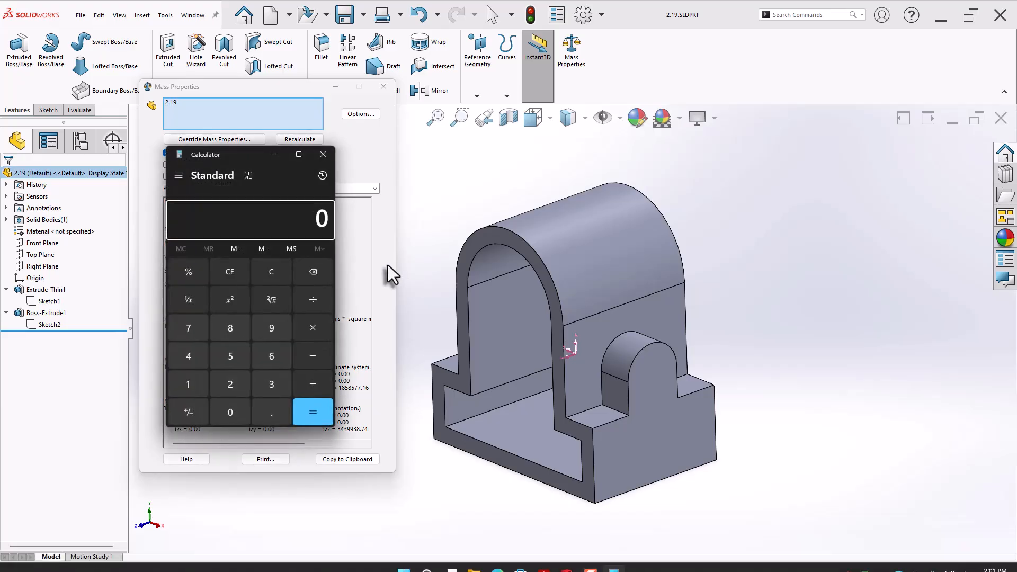
Step: Divide 463671 by the part's volume of 464748.44 to compare them, and close the calculator
type("46")
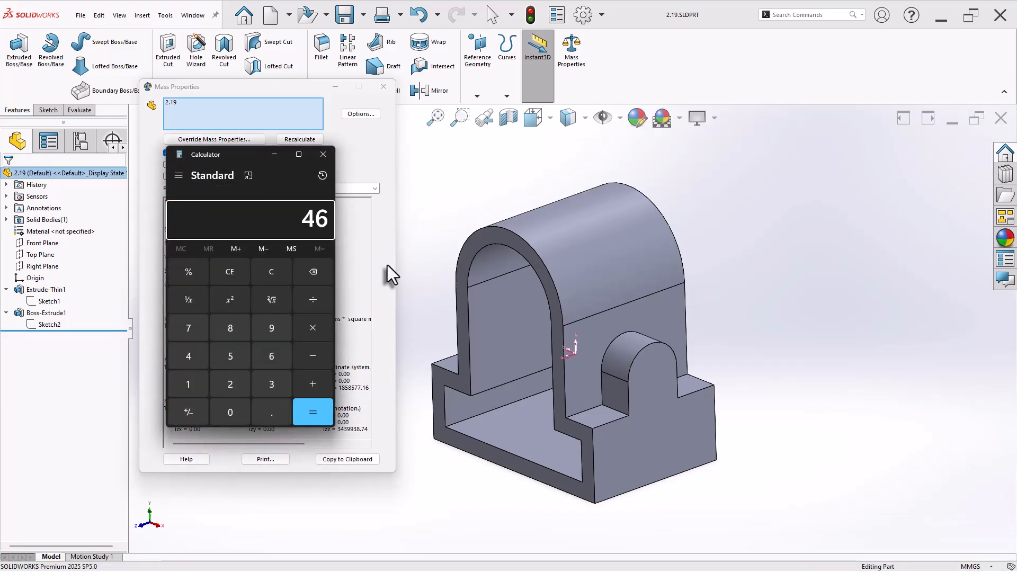
type("3,671")
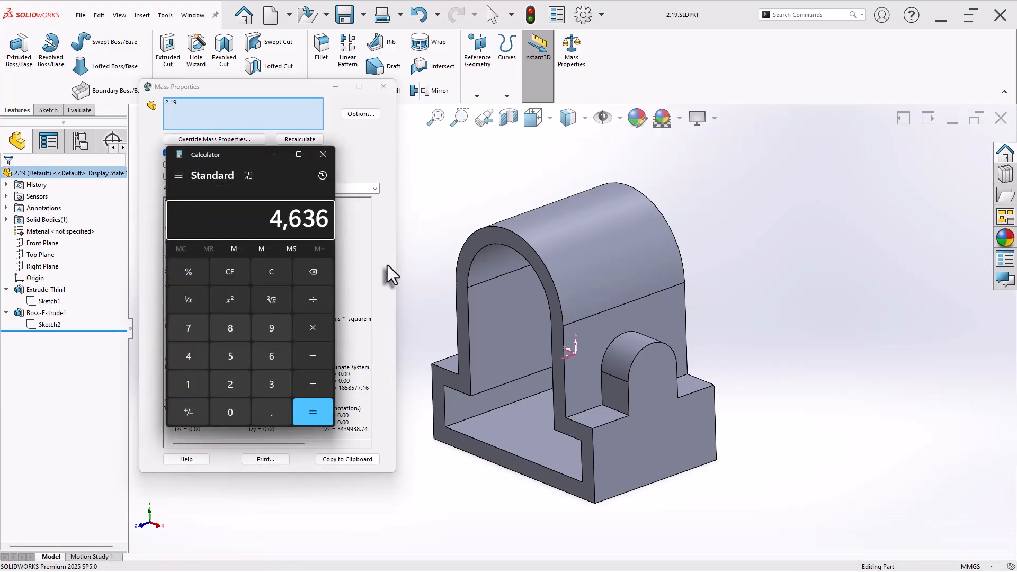
key("slash")
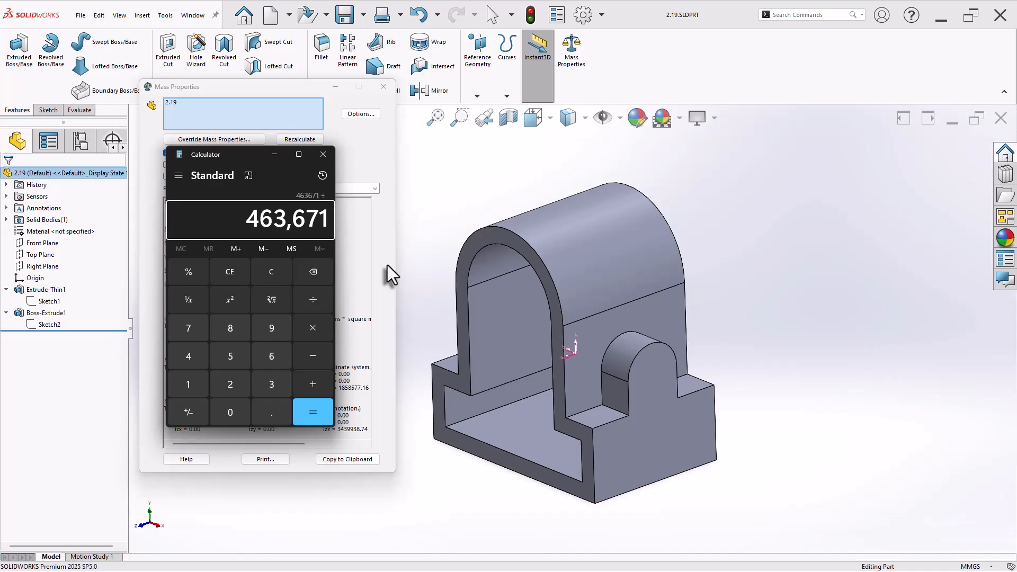
type("464,748.44")
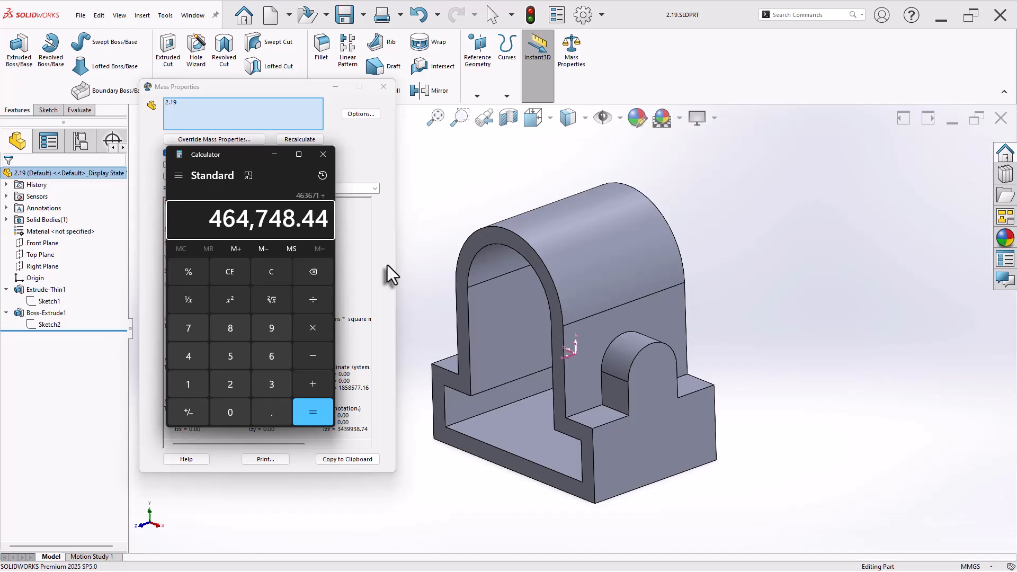
left_click(324, 411)
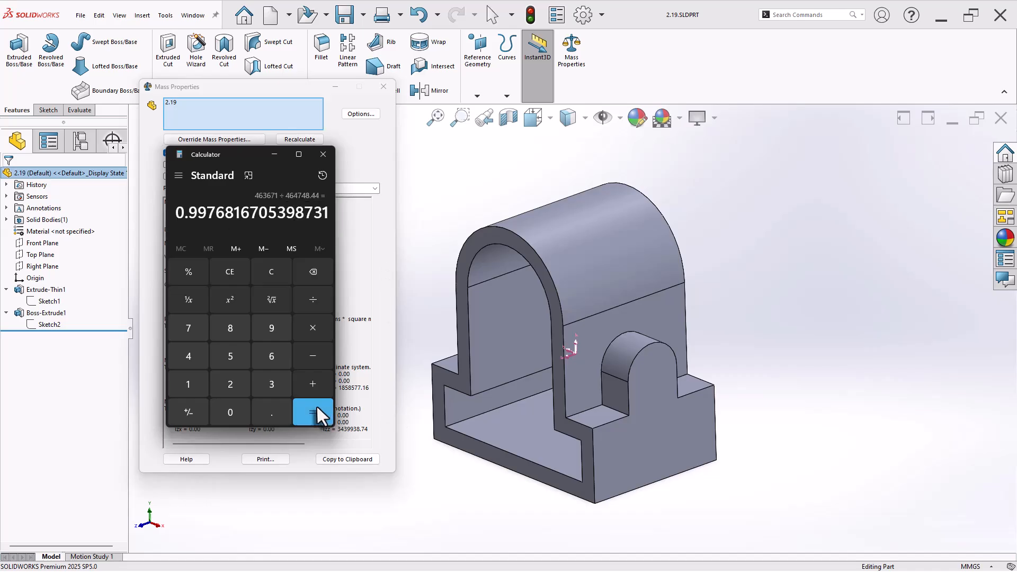
left_click_drag(208, 214, 176, 214)
left_click(211, 213)
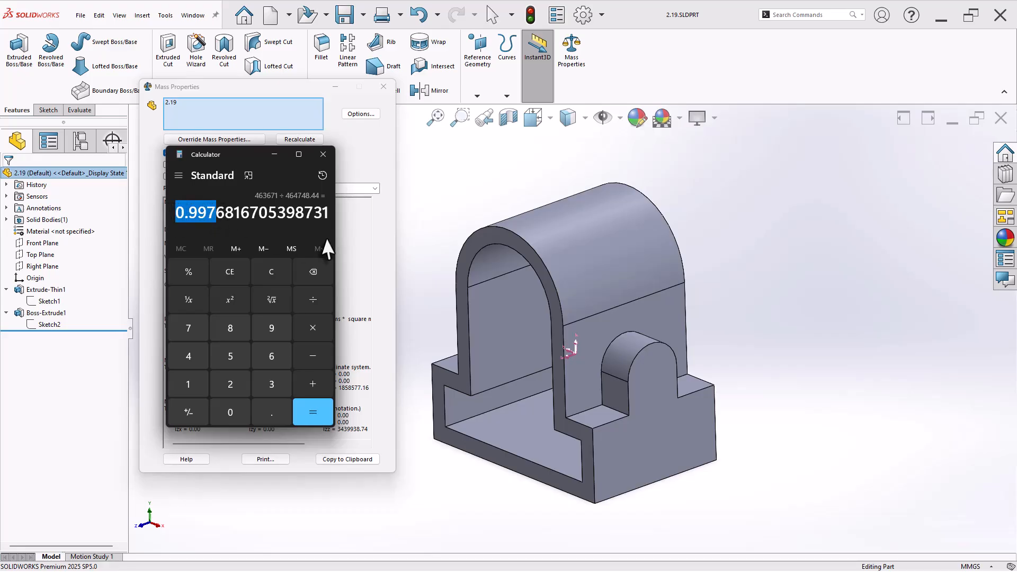
left_click(323, 155)
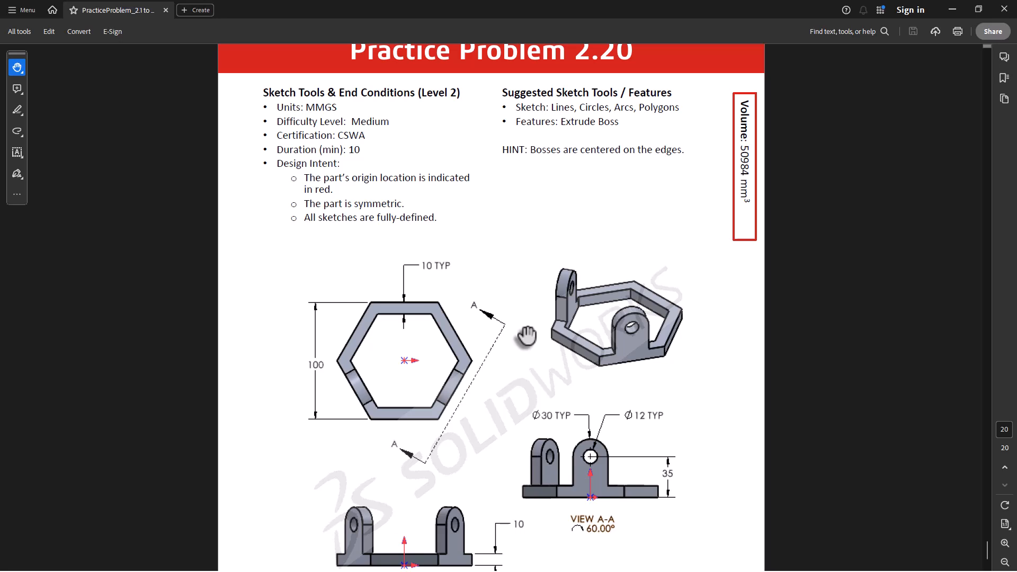
Step: Switch from the Practice Problem 2.20 drawing to the empty SOLIDWORKS part and start a sketch on the Top Plane
scroll(525, 424, "down", 2)
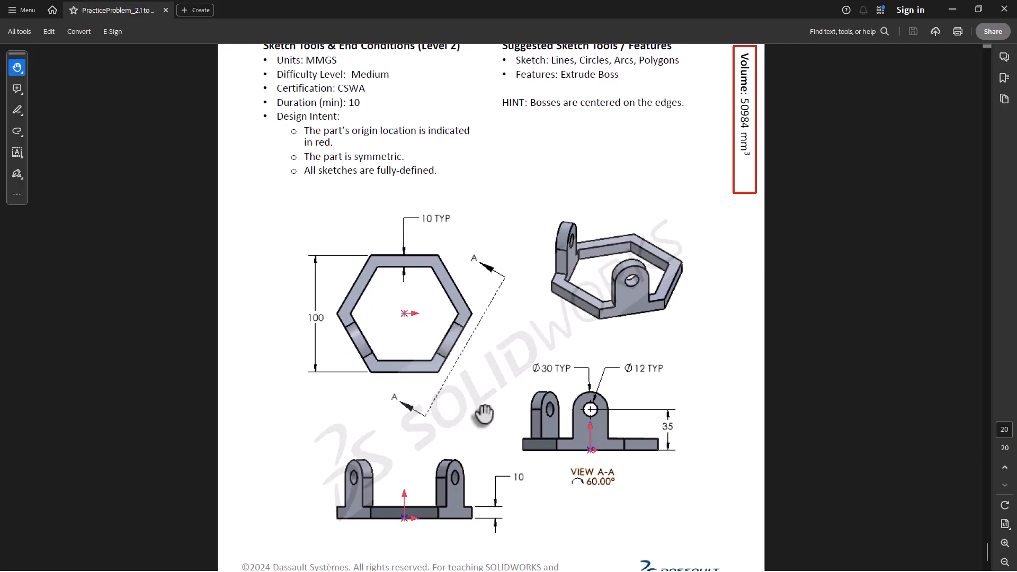
key("alt+Tab")
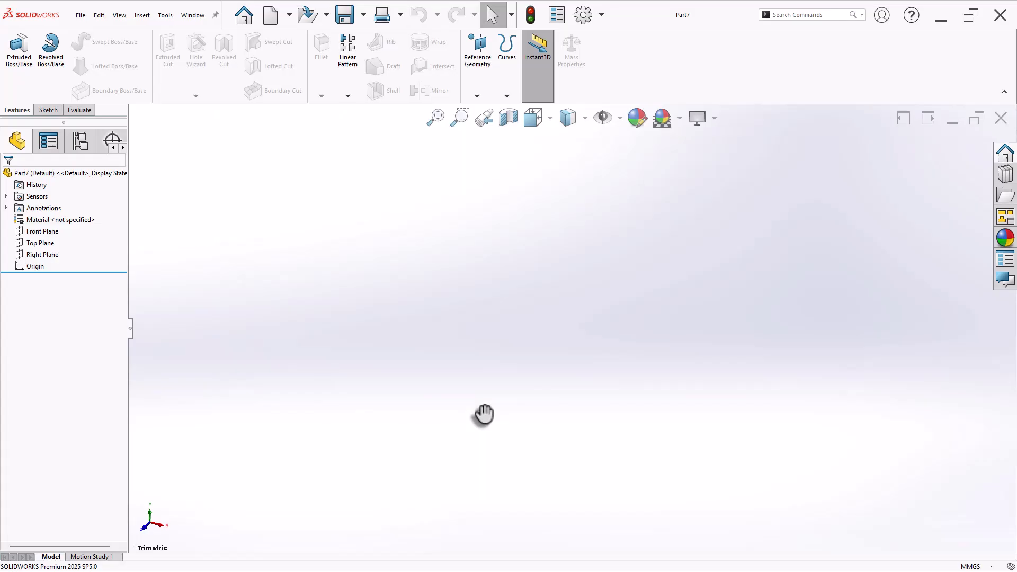
left_click(50, 243)
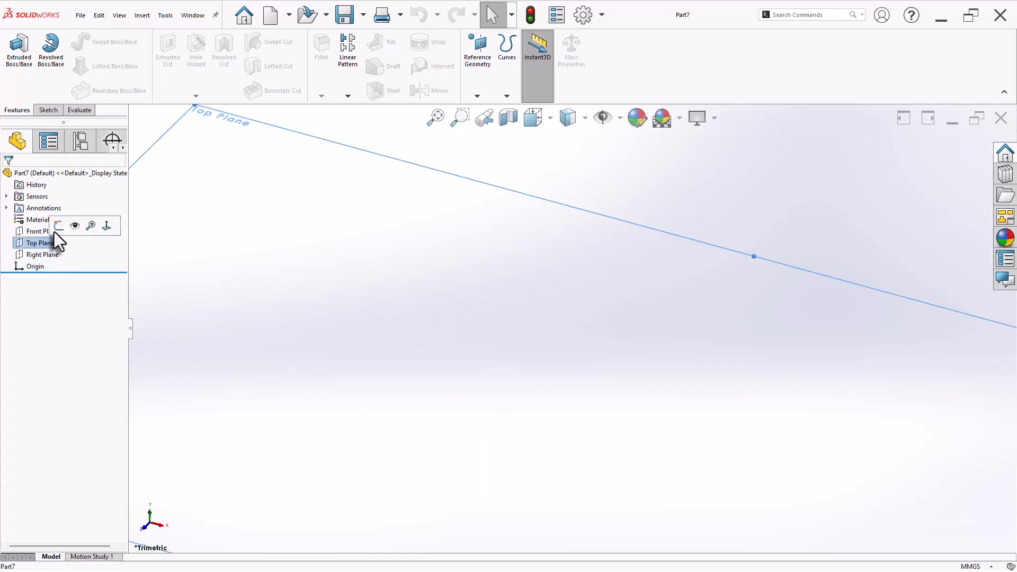
right_click(52, 246)
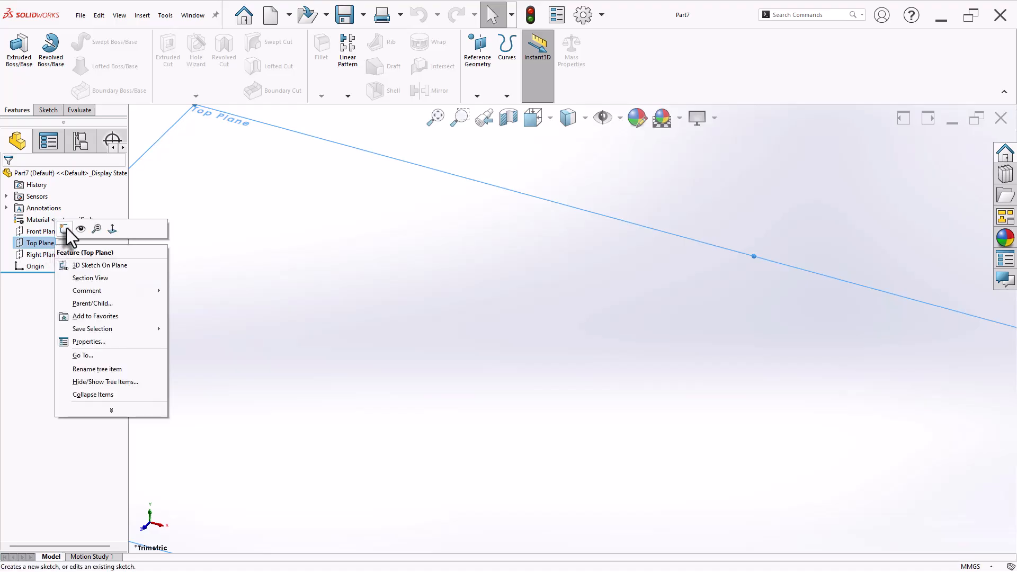
left_click(64, 228)
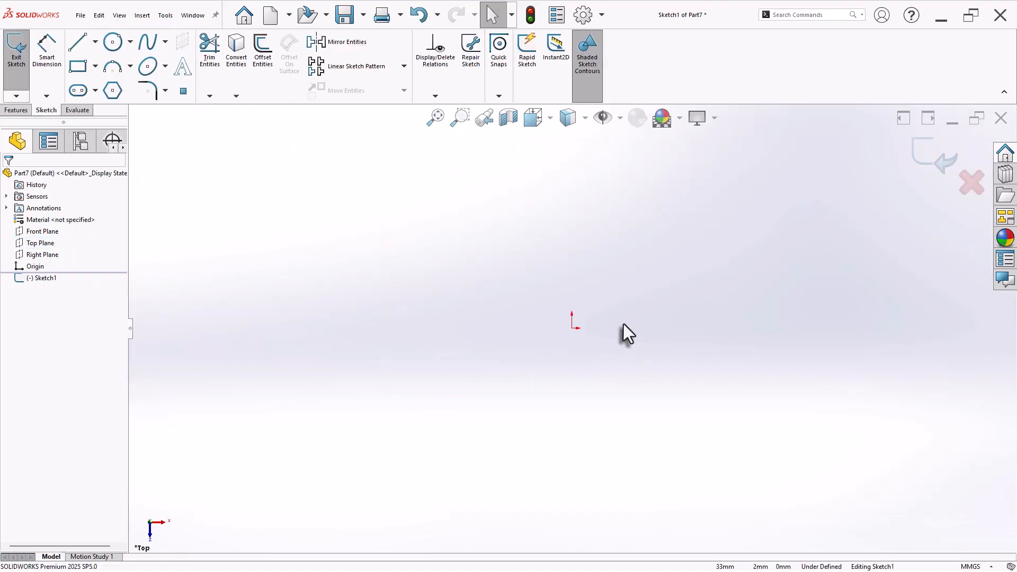
Step: Draw a six-sided polygon centred on the origin with an inscribed circle of about 98 mm diameter, and make its upper side horizontal
left_click(112, 91)
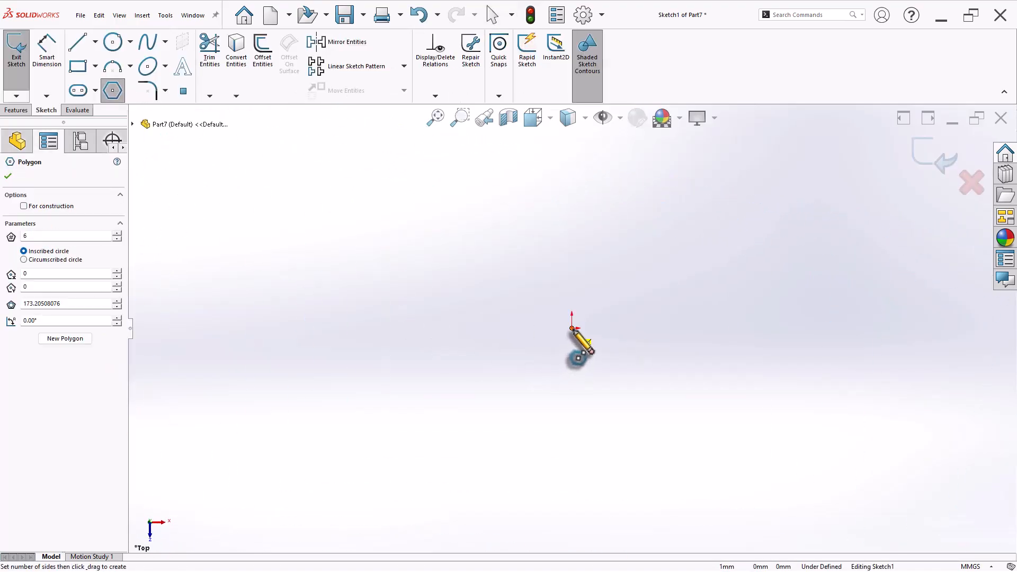
left_click(572, 328)
left_click(625, 232)
right_click(670, 230)
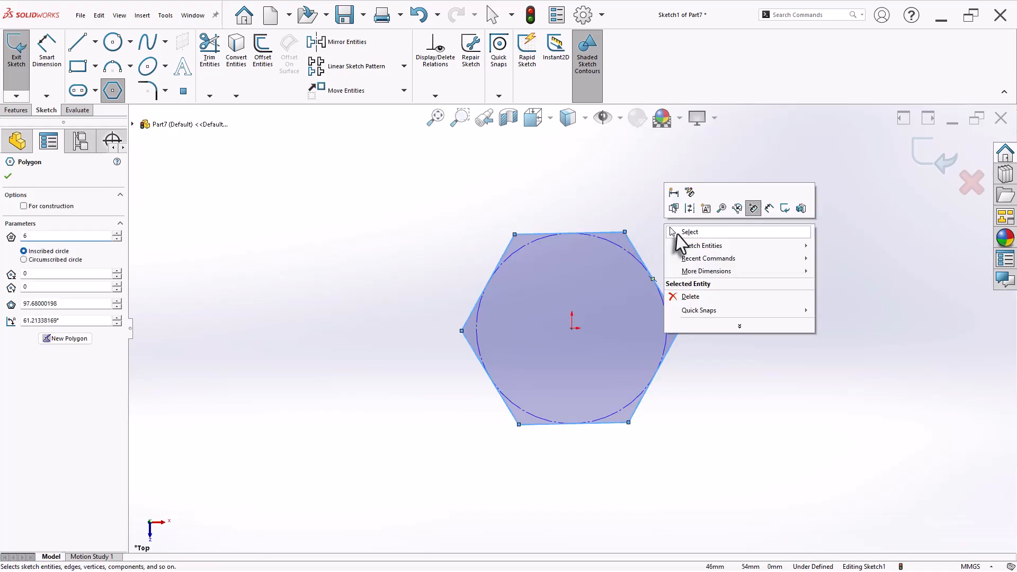
left_click(672, 232)
left_click(610, 233)
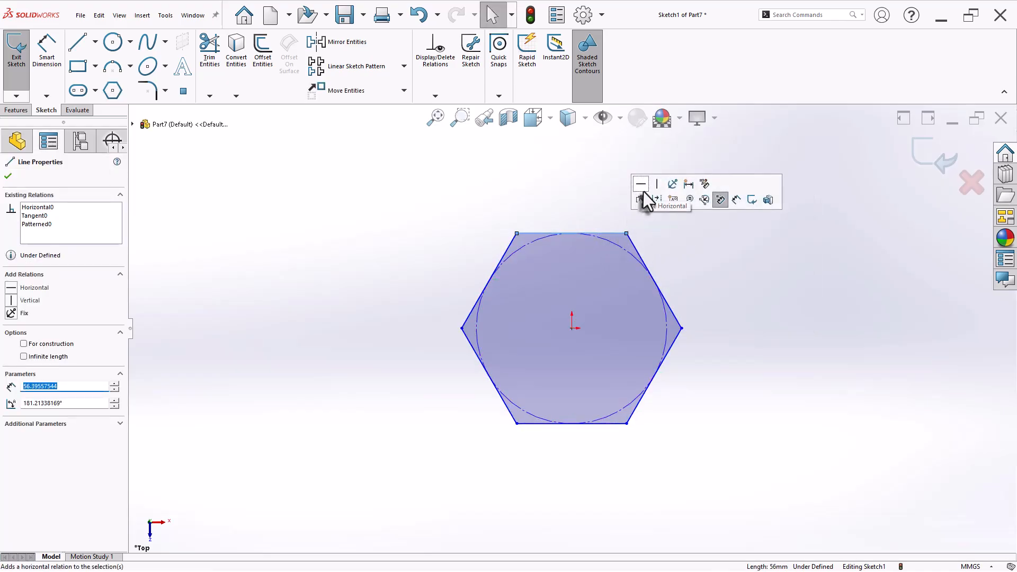
left_click(734, 326)
Step: Dimension the distance between the hexagon's two horizontal sides as 100 mm
right_click_drag(735, 325, 774, 197)
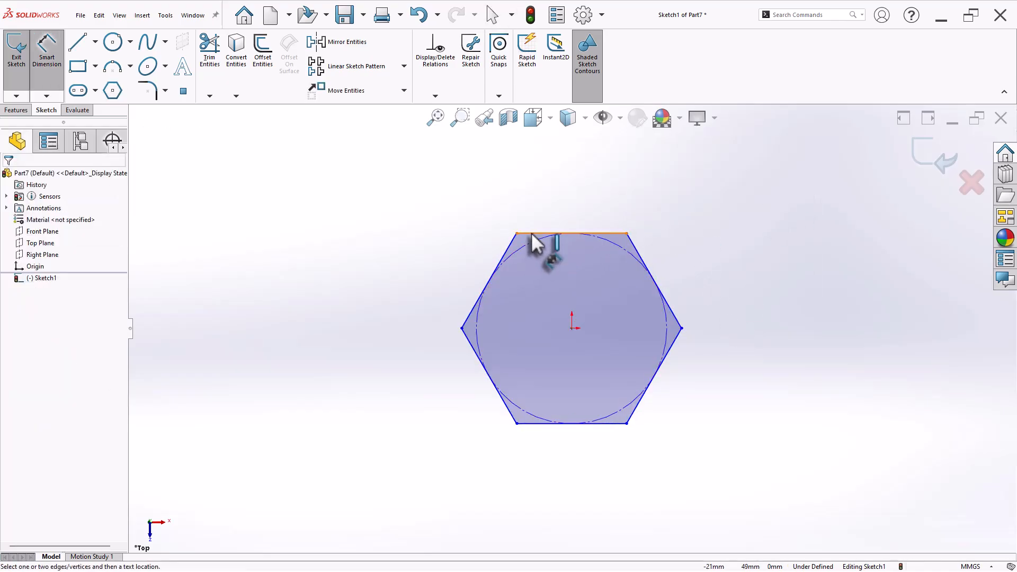
left_click(532, 234)
left_click(538, 423)
left_click(422, 344)
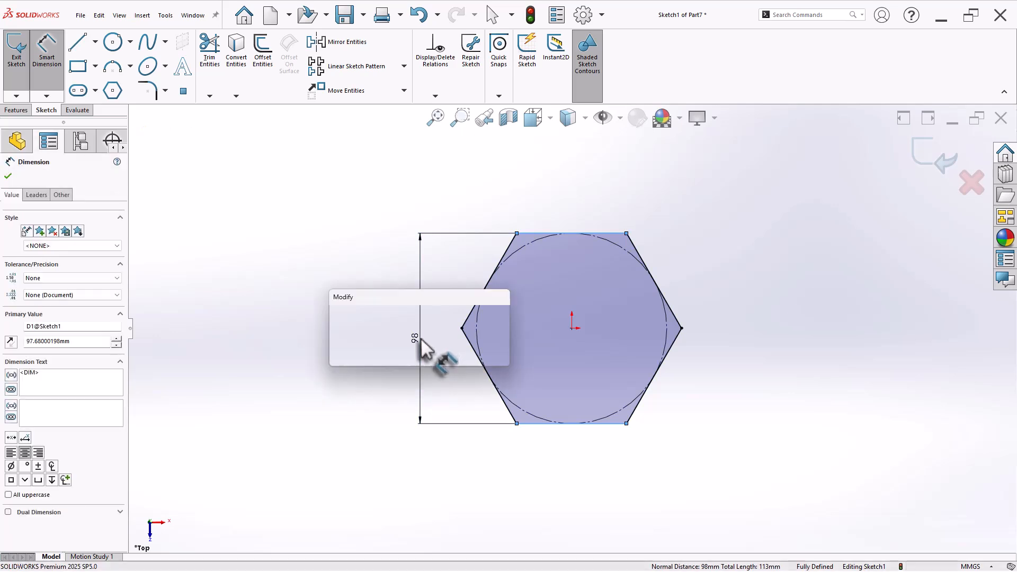
type("100")
key("Return")
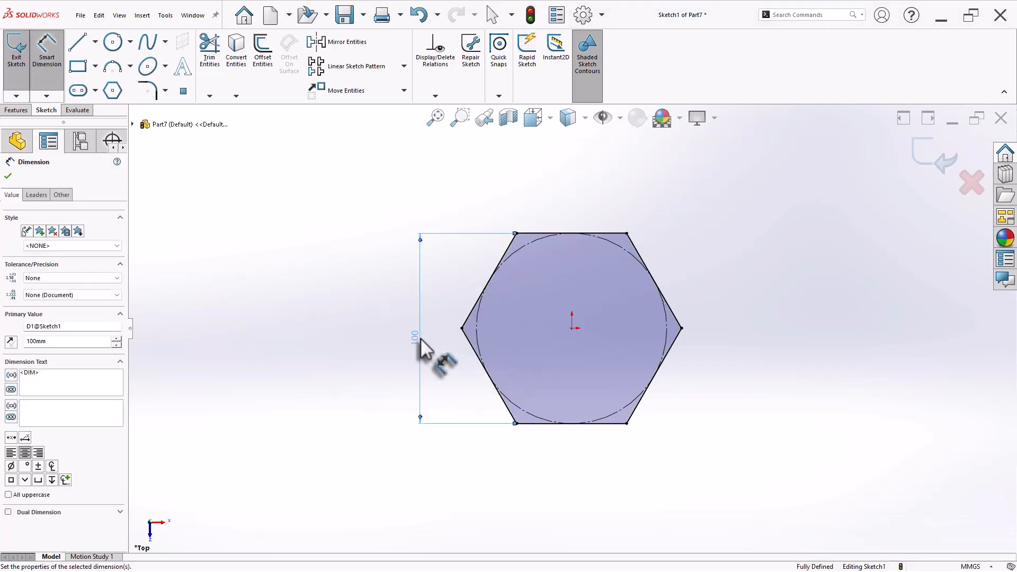
left_click(387, 375)
Step: Extrude the hexagon 10 mm as a thin feature with a 10 mm wall thickness offset inward
left_click(15, 110)
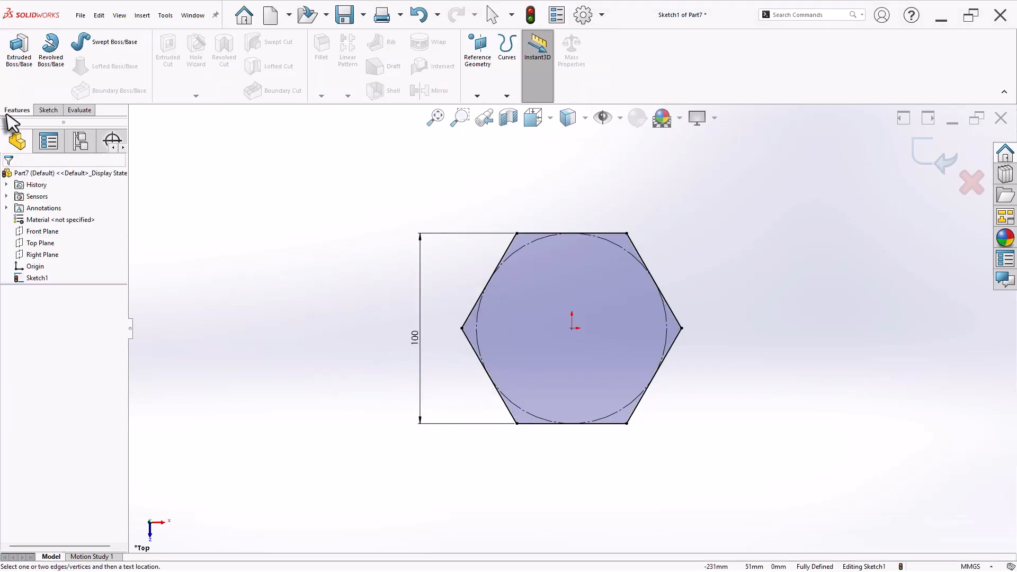
left_click(18, 56)
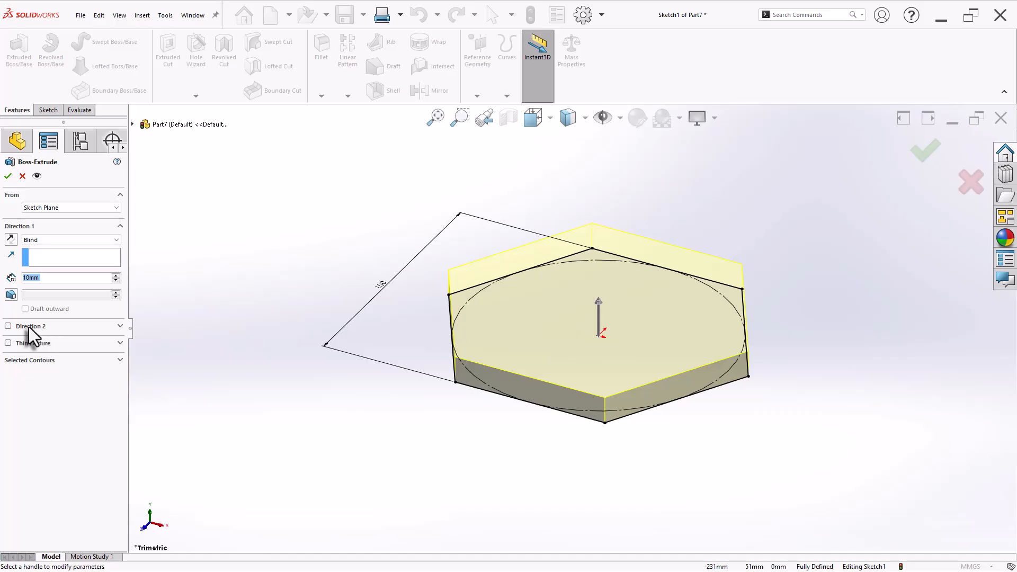
left_click(33, 343)
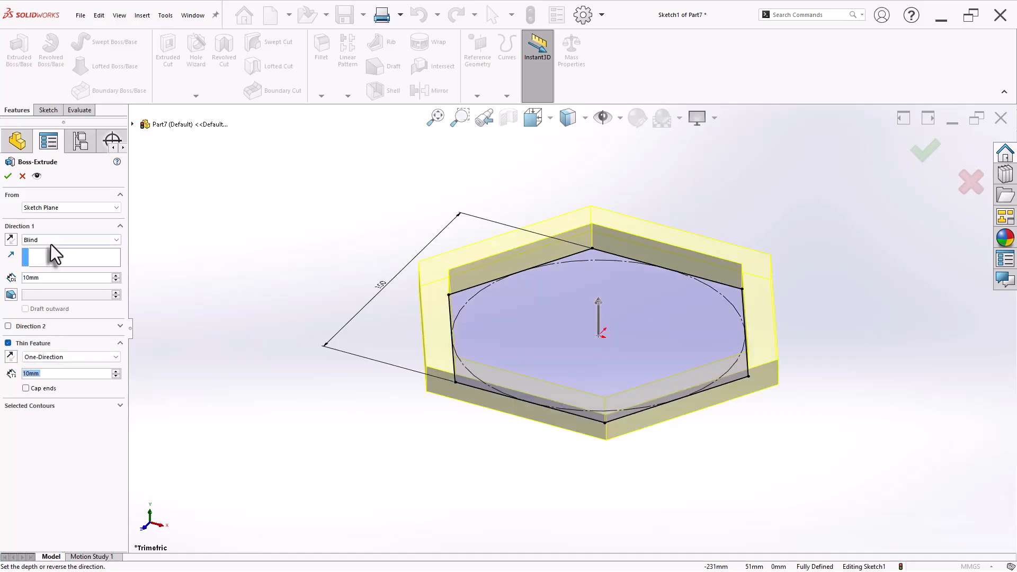
double_click(37, 277)
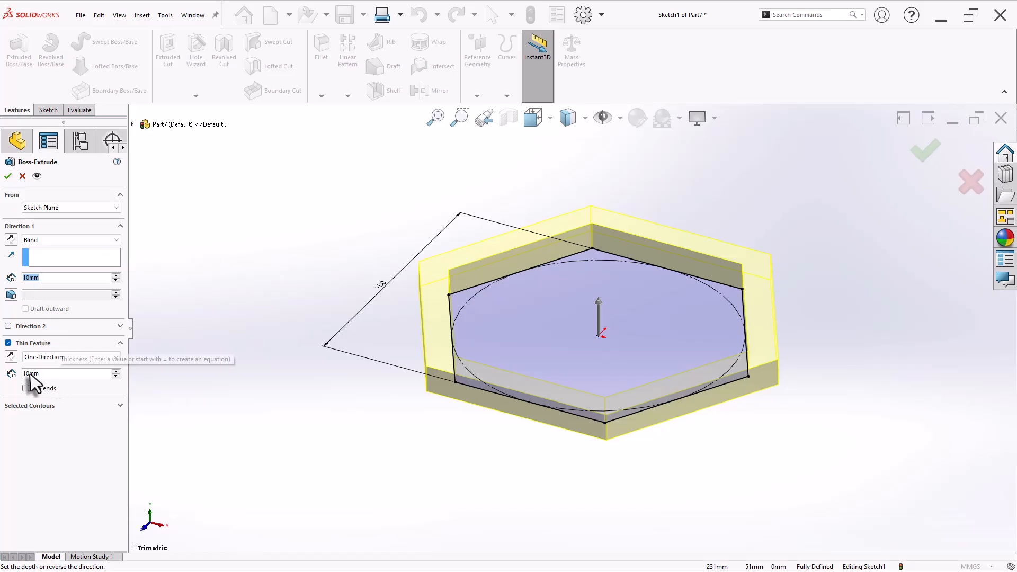
middle_click_drag(267, 267, 271, 404)
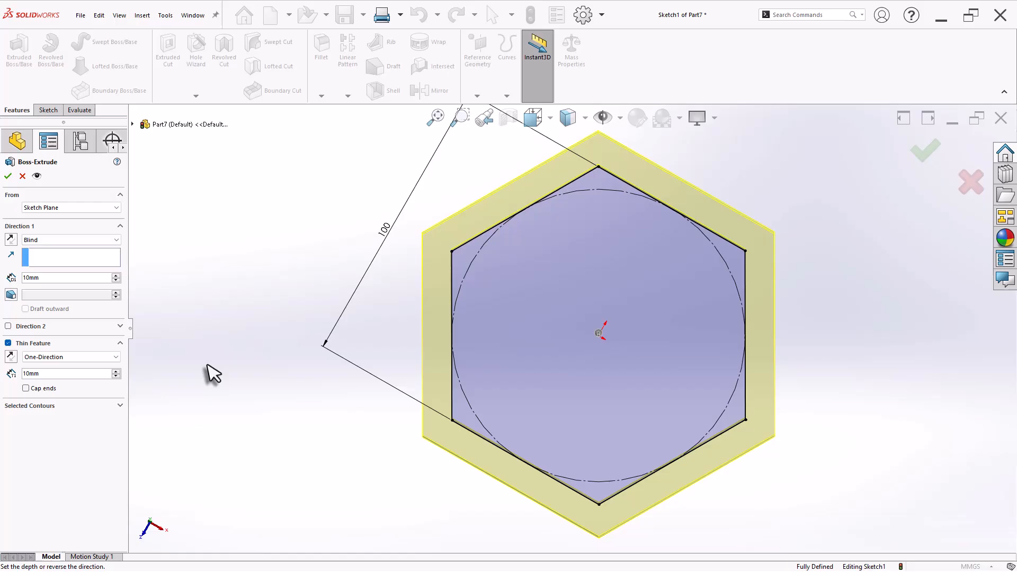
left_click(11, 356)
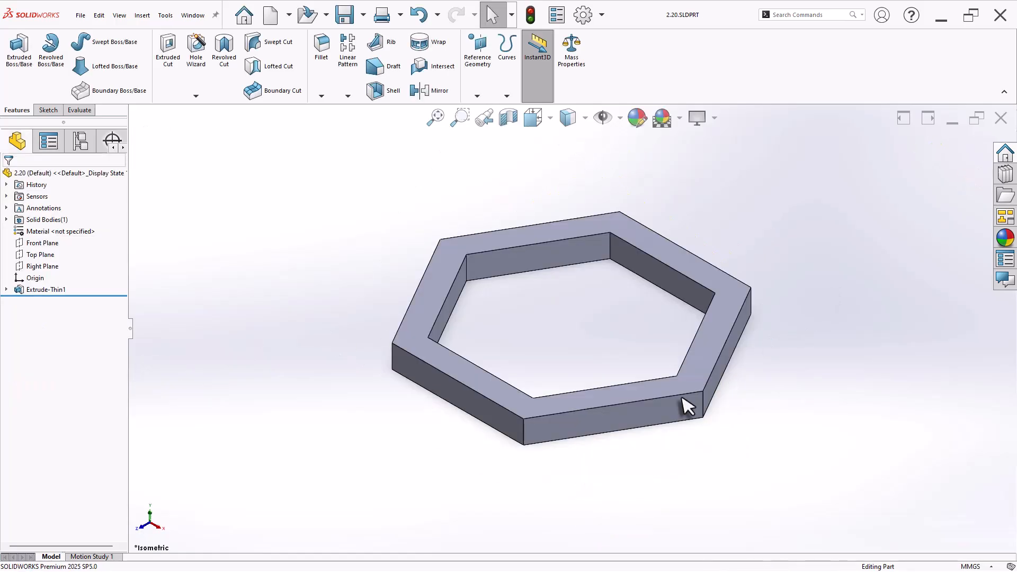
Step: Start a sketch on the front outer side face of the hexagonal ring and draw a vertical centerline about 13 mm long from the origin
left_click(613, 416)
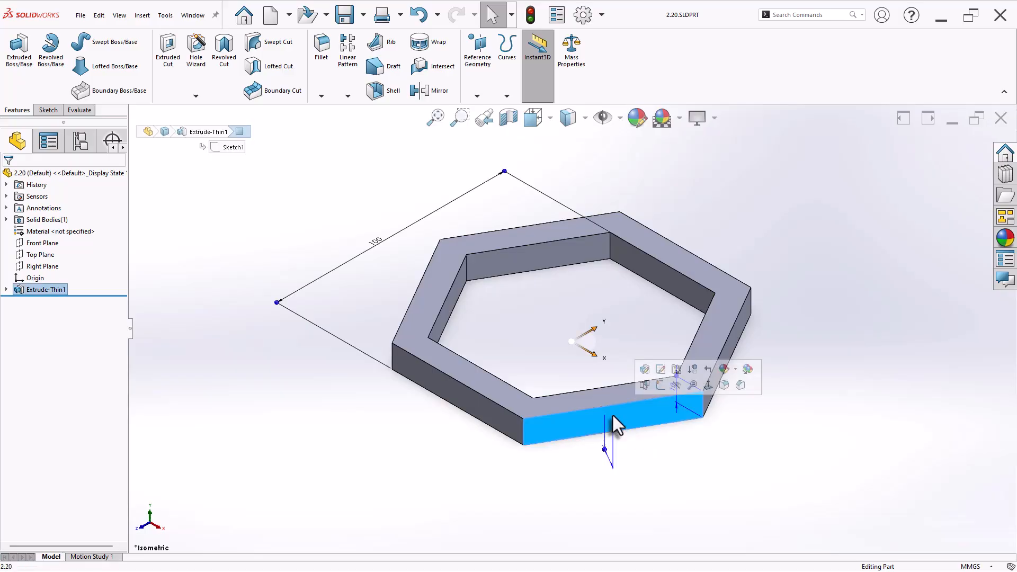
left_click(658, 387)
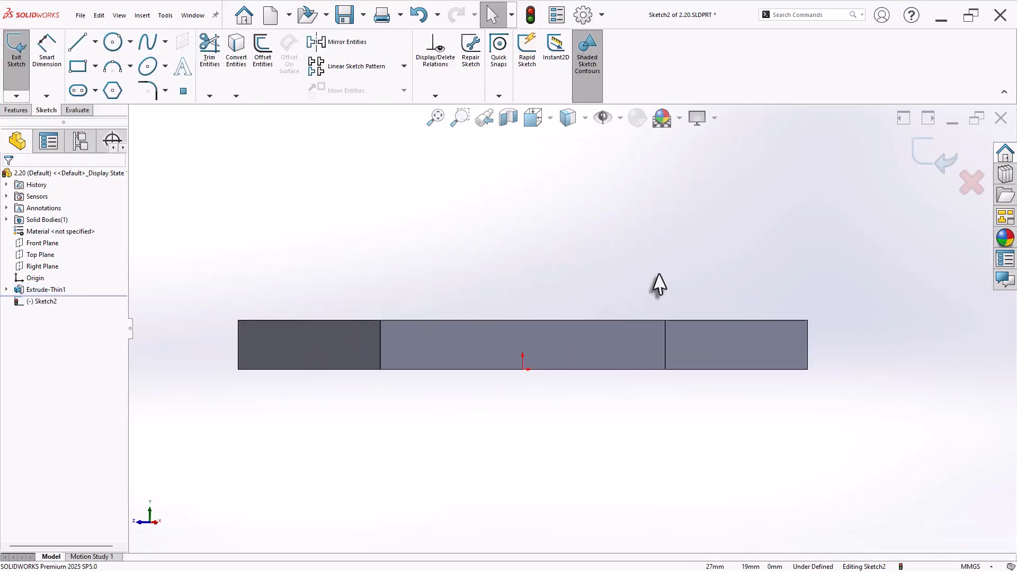
left_click(95, 42)
left_click(100, 74)
left_click(523, 370)
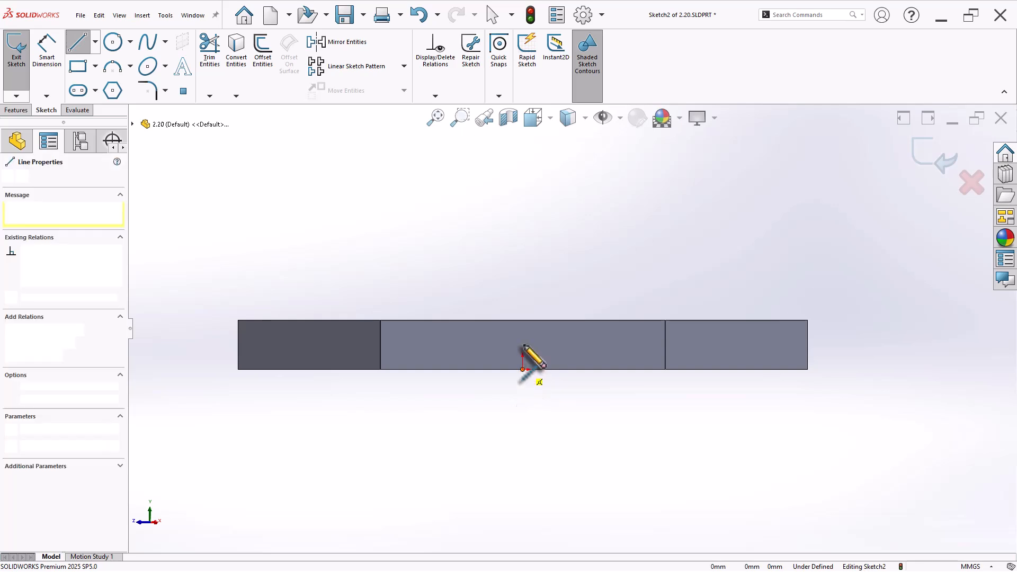
left_click(522, 305)
right_click(549, 248)
left_click(567, 255)
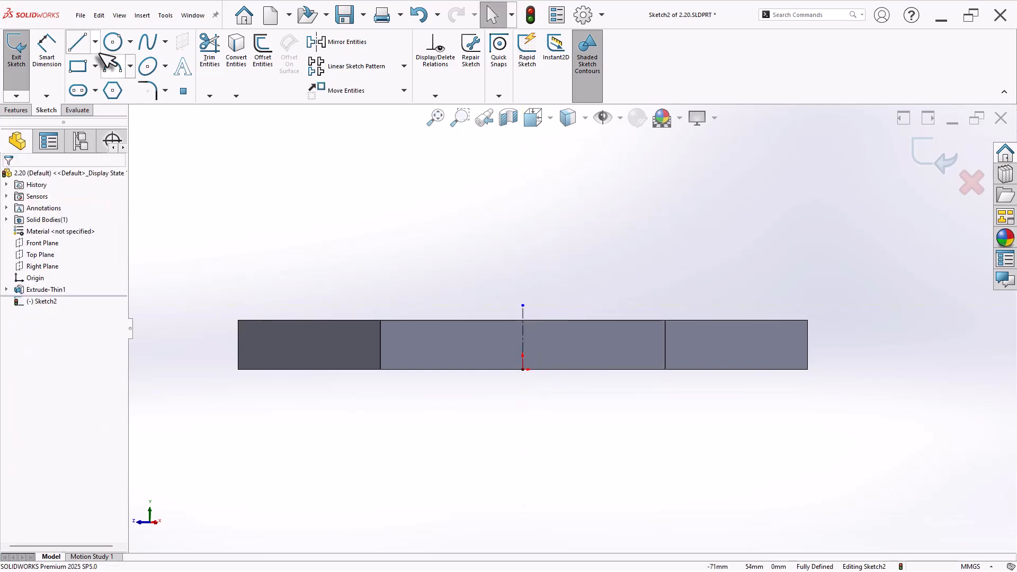
Step: Sketch a closed round-topped boss profile on the ring's upper edge, with vertical sides about 17.5 mm long and an arc of about 10 mm radius
left_click(78, 43)
left_click(476, 320)
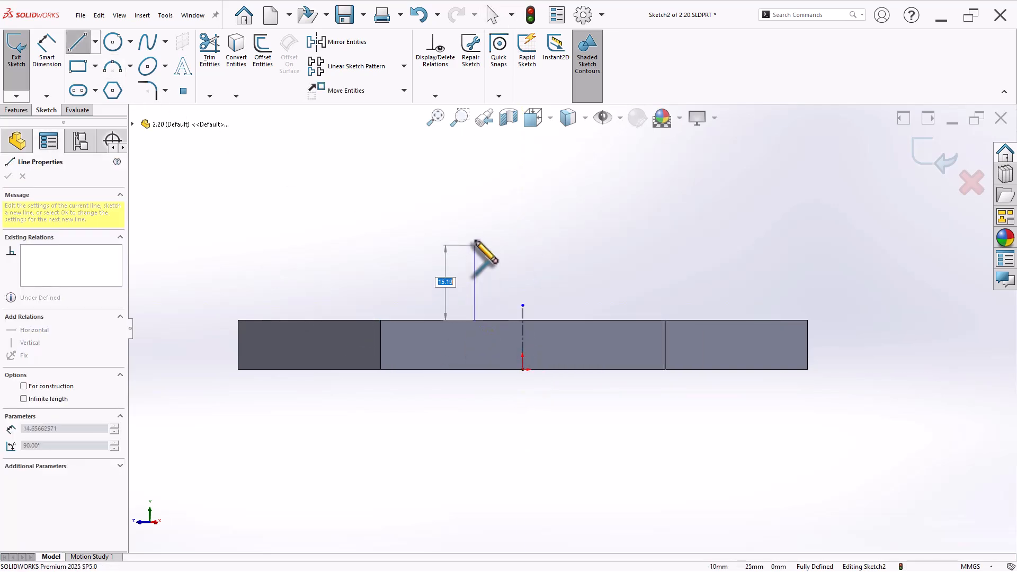
left_click(475, 233)
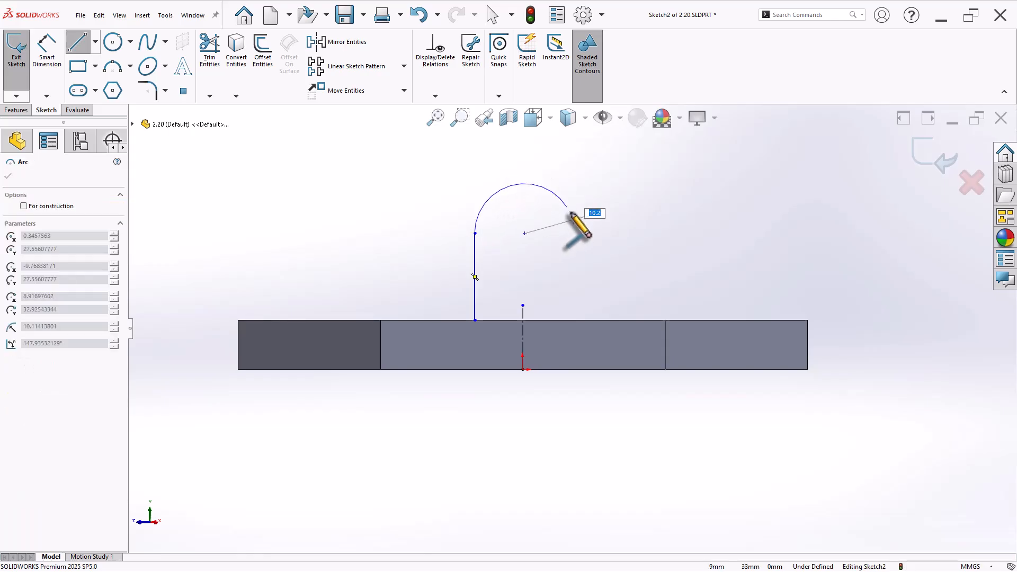
left_click(575, 234)
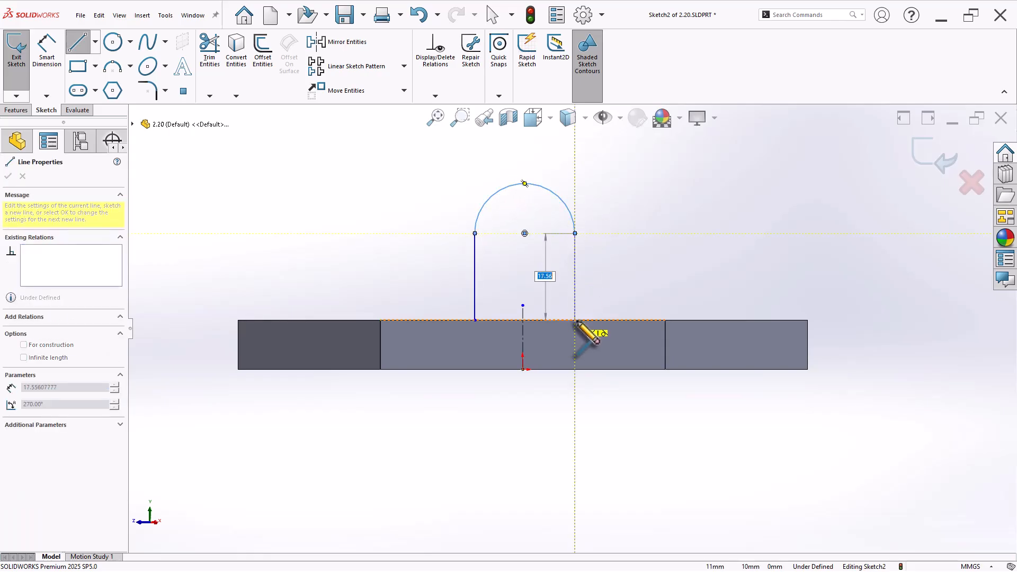
left_click(575, 320)
left_click(476, 320)
right_click(422, 250)
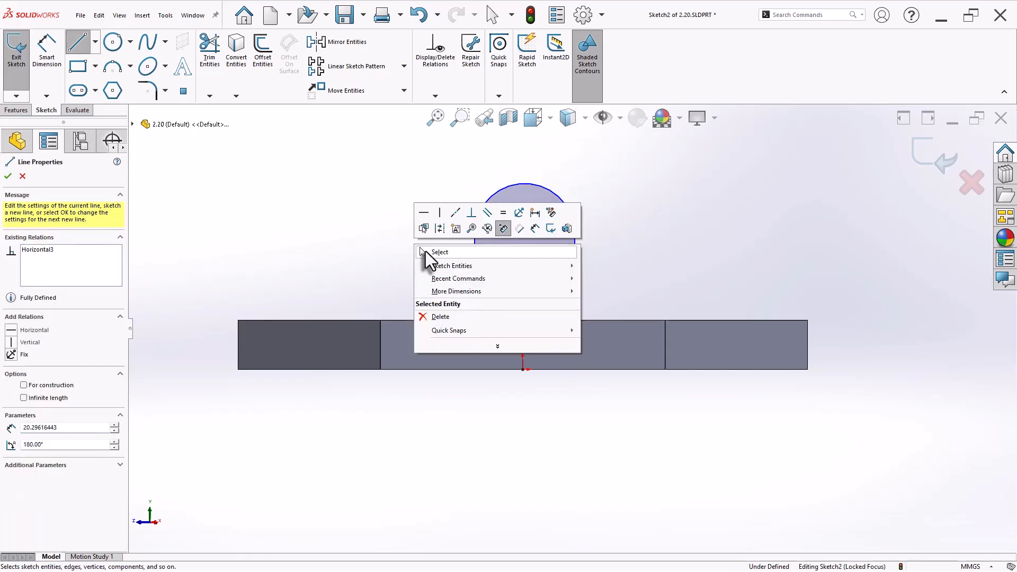
left_click(434, 380)
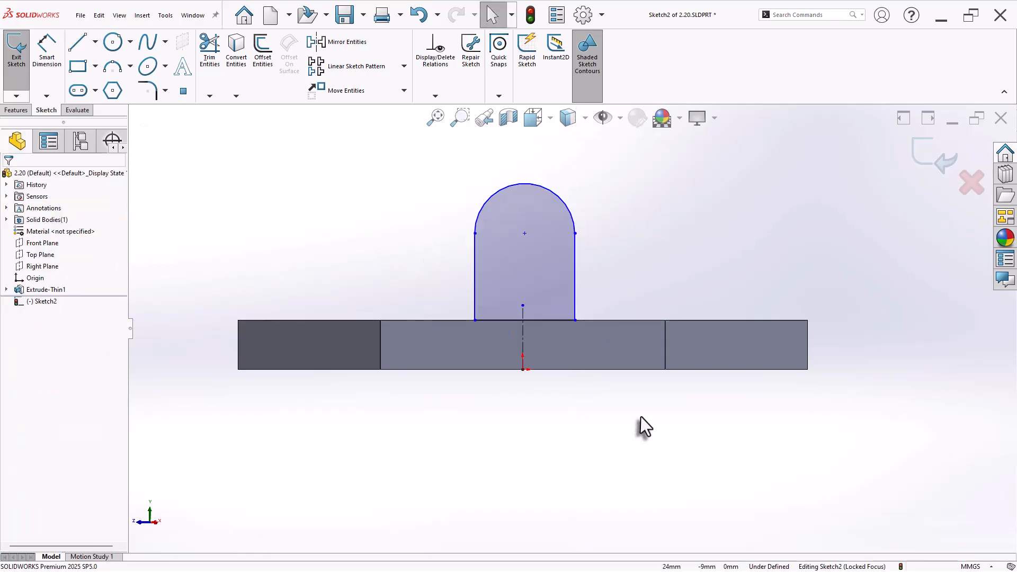
Step: Make the two vertical sides of the boss profile symmetric about the centerline
left_click(475, 296)
left_click(523, 354, "ctrl")
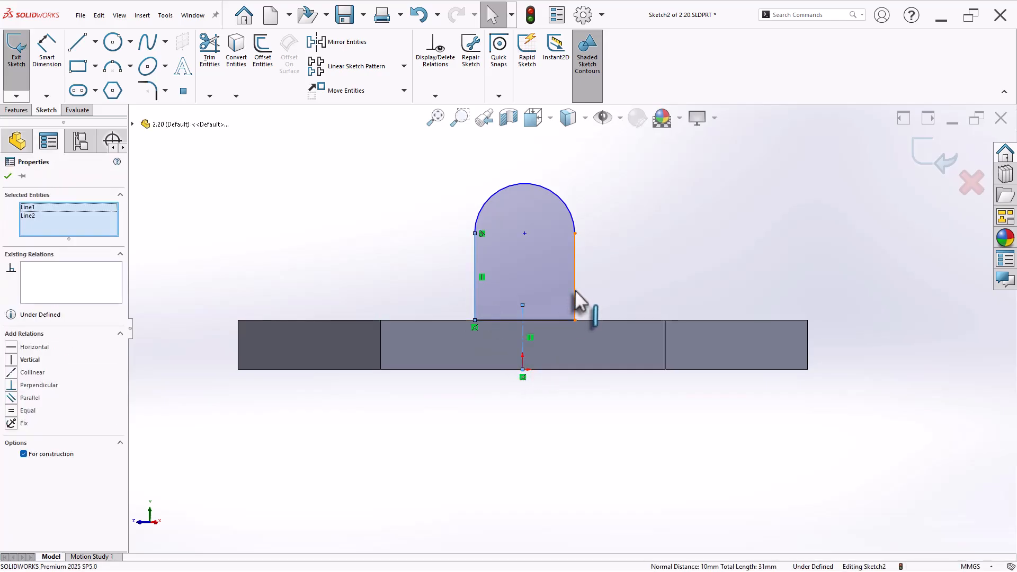
left_click(575, 297, "ctrl")
left_click(688, 244)
left_click(510, 522)
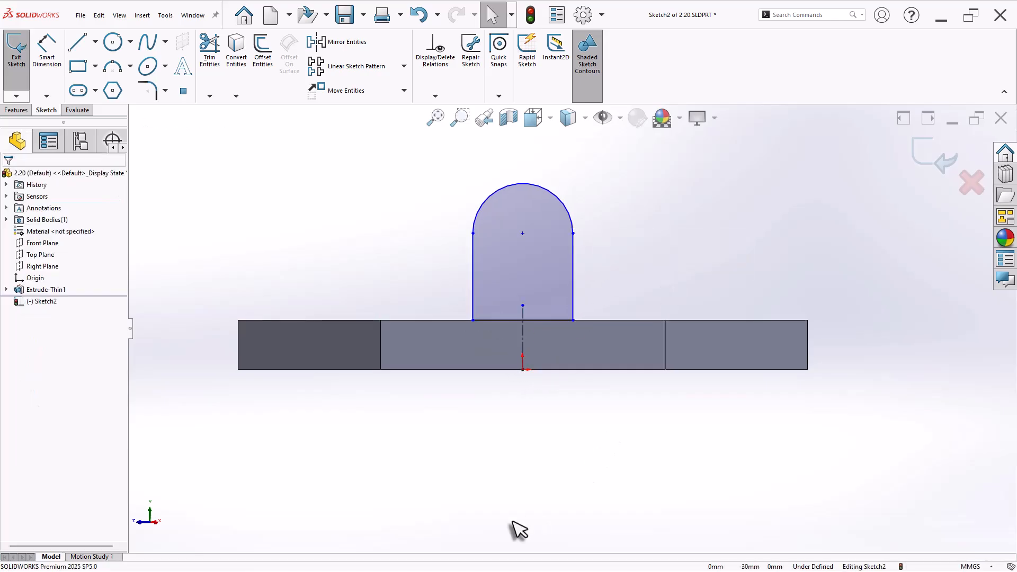
Step: Dimension the boss profile's arc centre 35 mm above the origin and set the arc's radius to 15 mm
right_click_drag(511, 522, 452, 416)
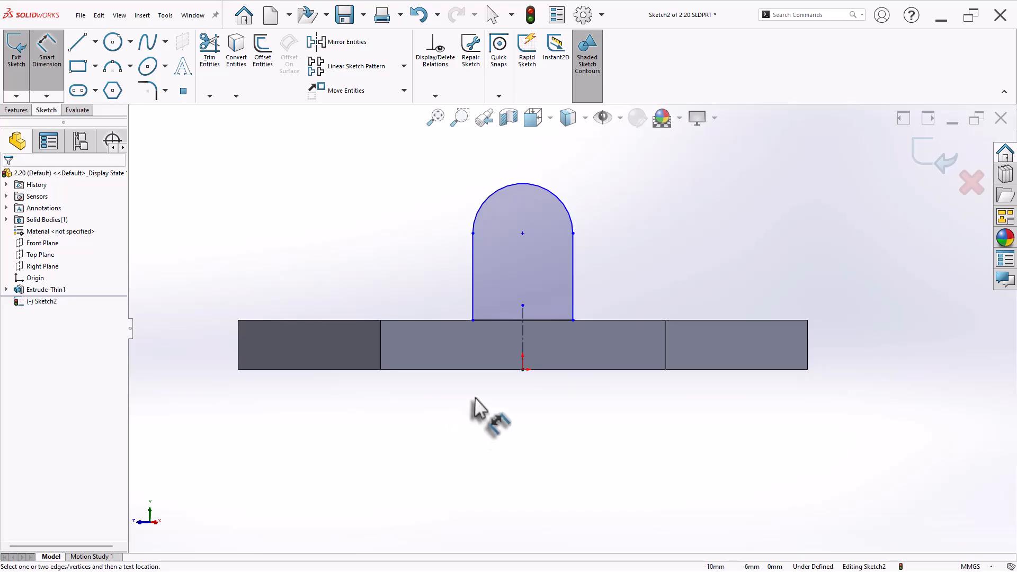
left_click(522, 233)
left_click(523, 369)
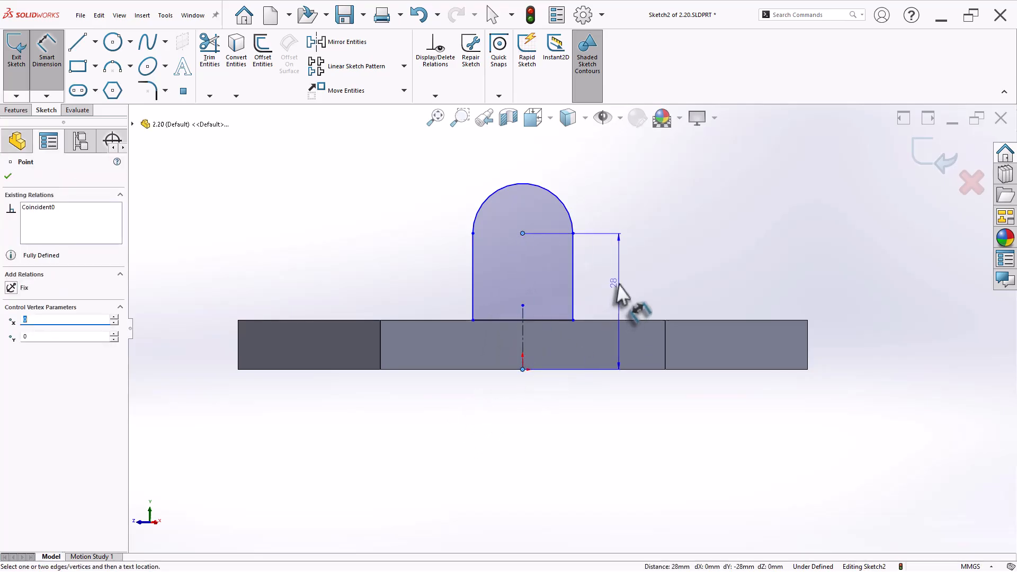
left_click(620, 294)
type("35")
key("Return")
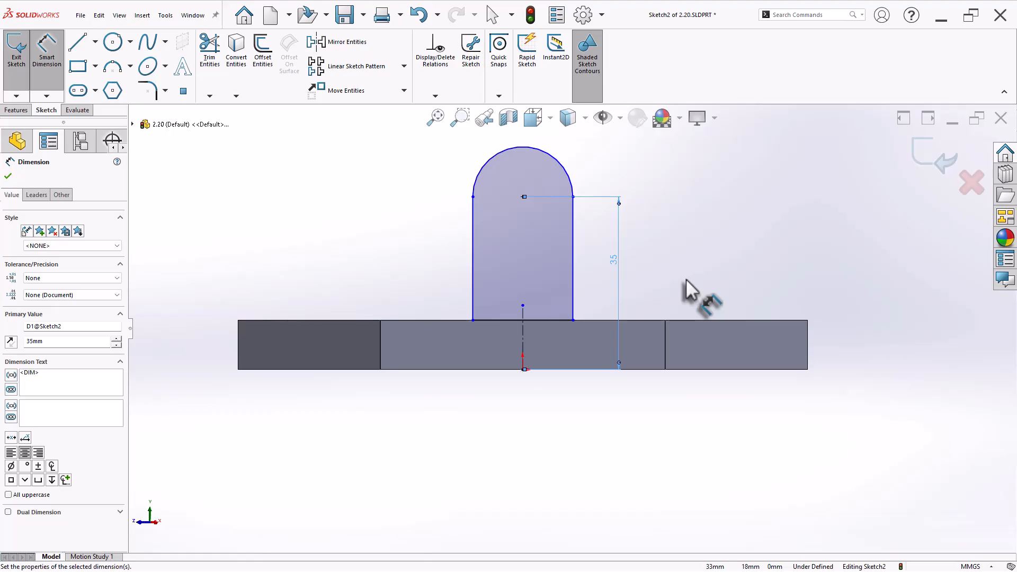
left_click(570, 178)
left_click(598, 165)
type("15")
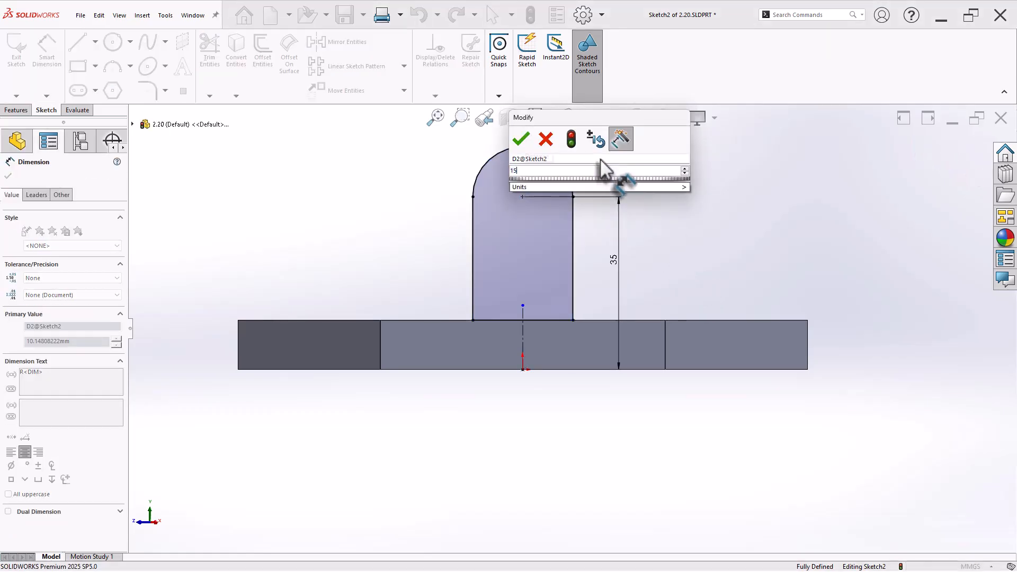
key("Return")
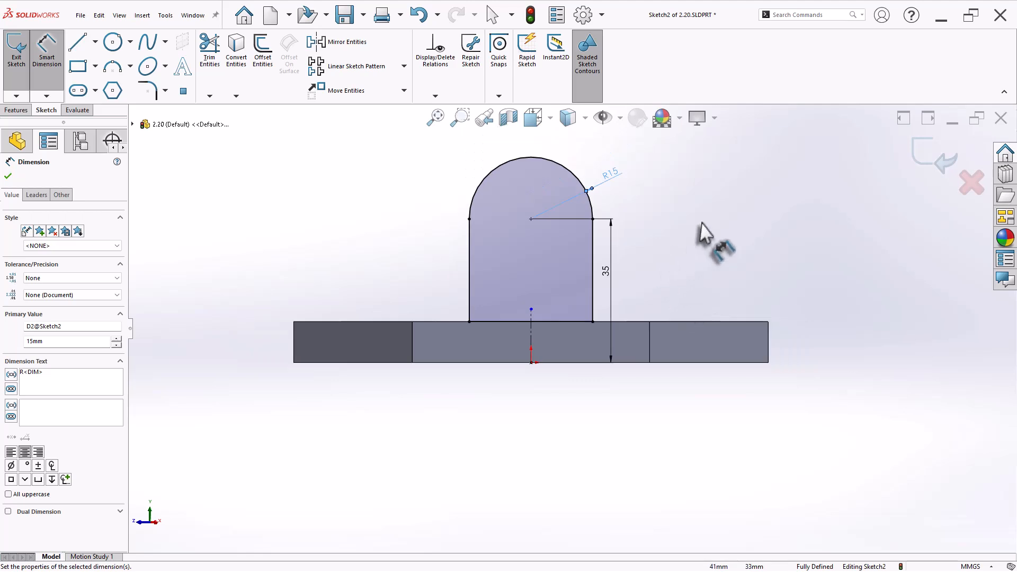
Step: Draw a 12 mm diameter circle for the hole, concentric with the boss profile's arc
left_click(112, 42)
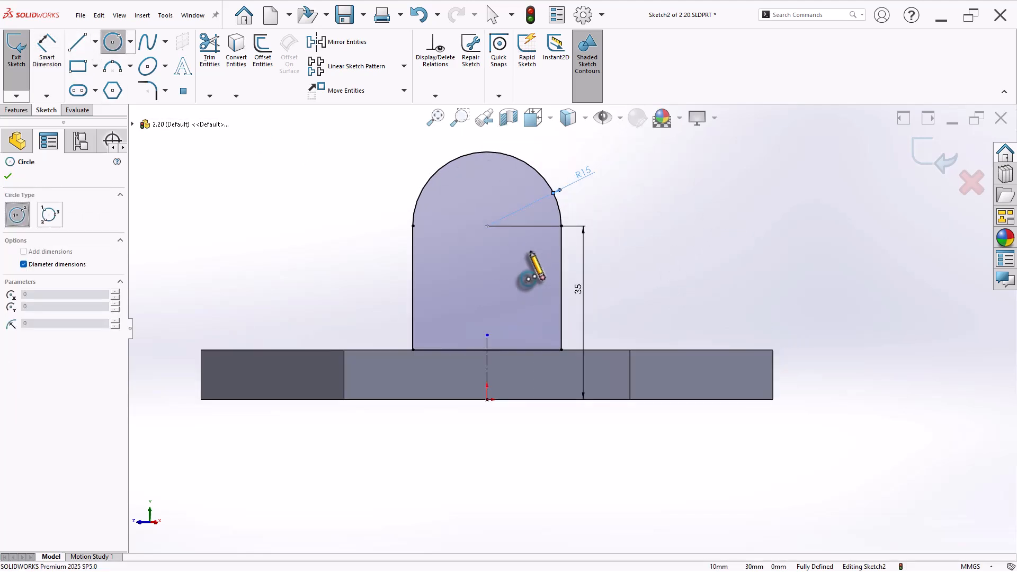
left_click(487, 225)
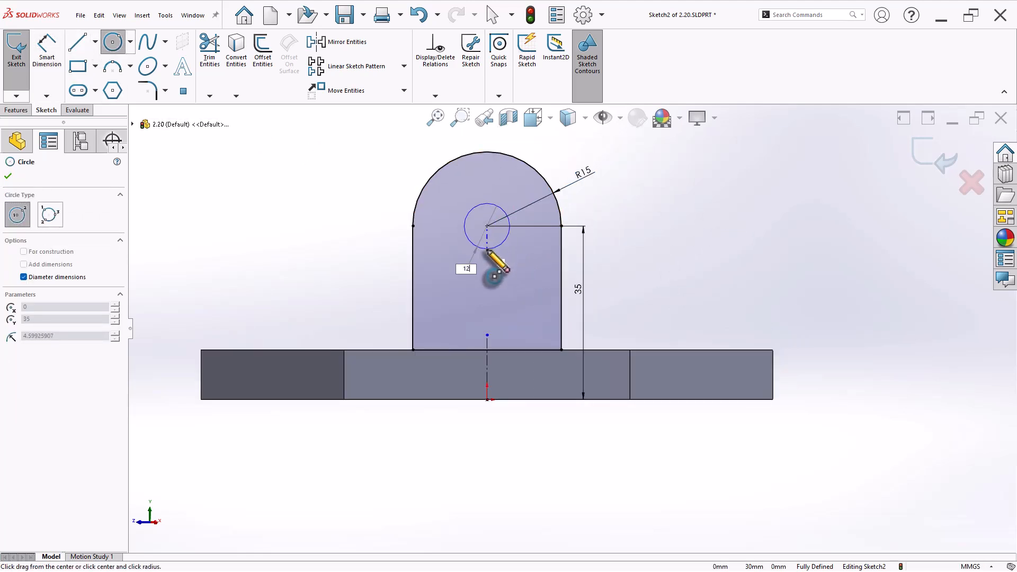
key("Return")
key("Escape")
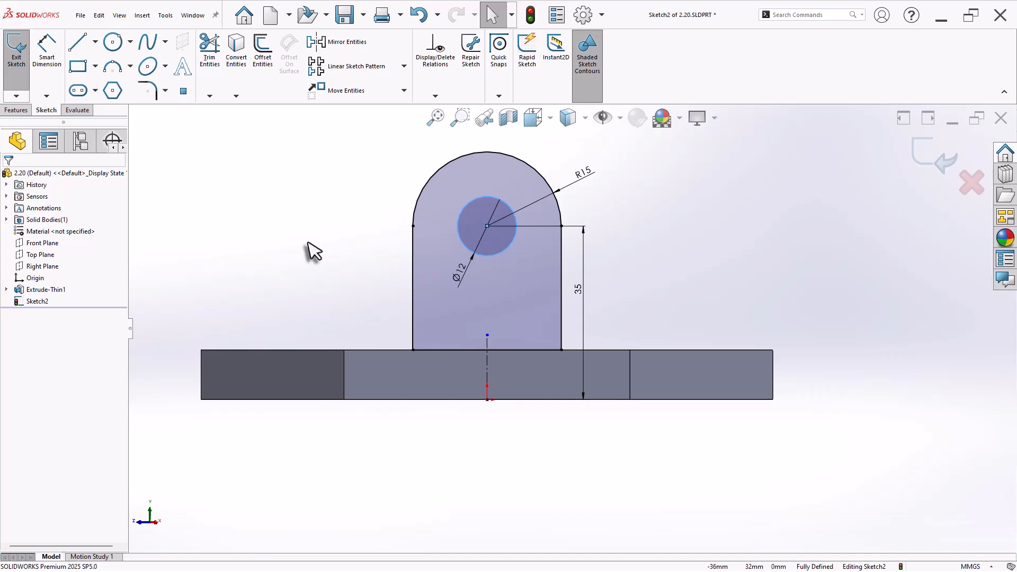
Step: Set up a 10 mm Blind boss extrusion of the holed profile, reversed toward the inside of the ring
left_click(17, 109)
left_click(29, 69)
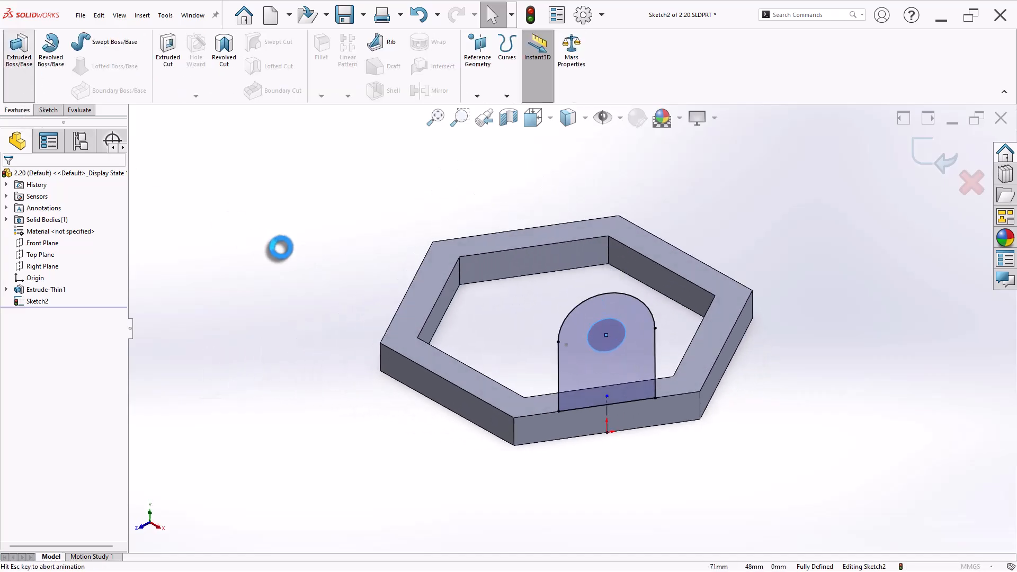
left_click(10, 239)
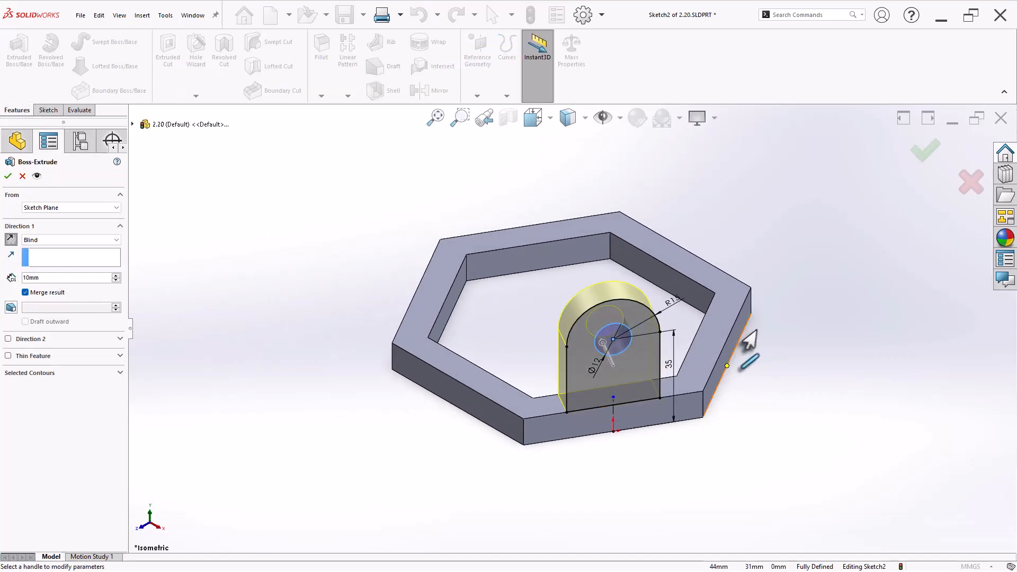
Step: Examine the boss extrusion preview against the ring's inner face and review the available end conditions for Direction 1
middle_click_drag(797, 341, 815, 365)
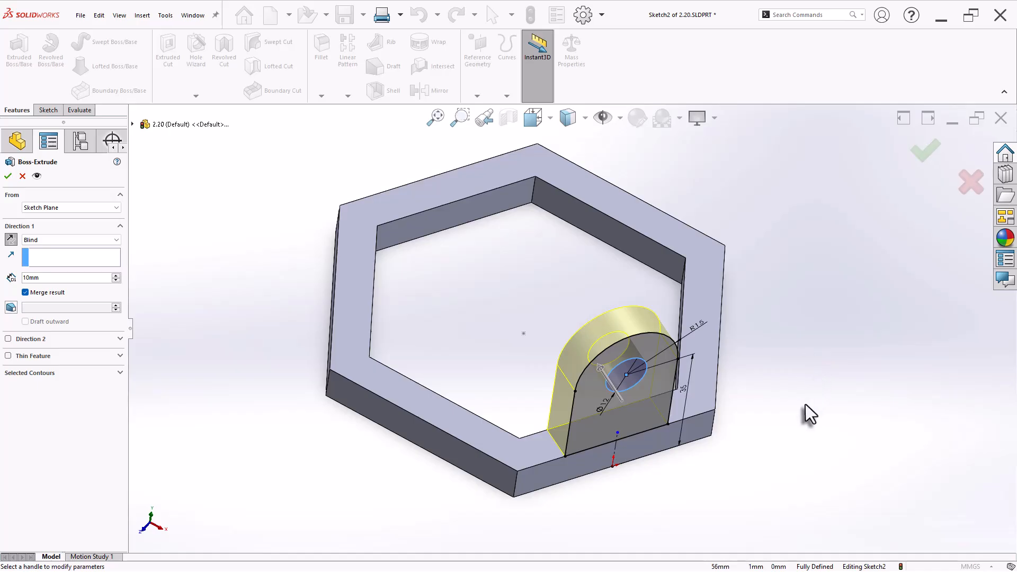
middle_click_drag(806, 413, 692, 465)
scroll(788, 493, "down", 2)
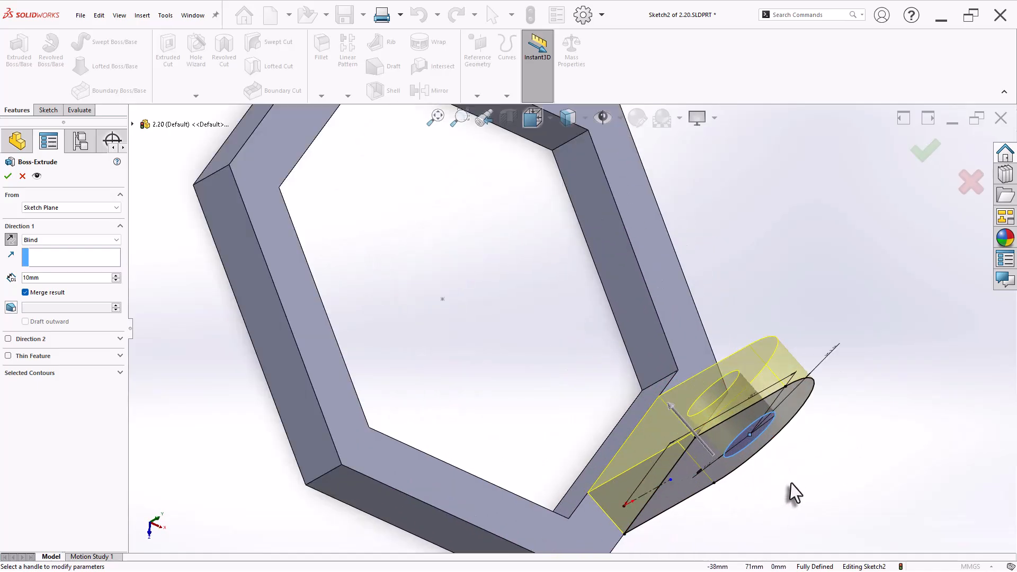
scroll(752, 437, "up", 4)
left_click(41, 242)
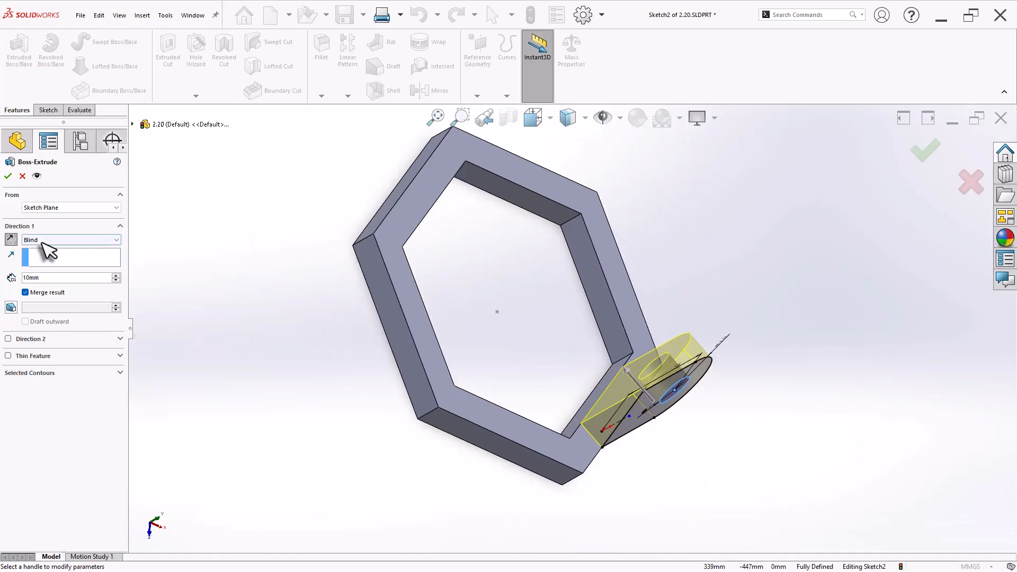
left_click(43, 250)
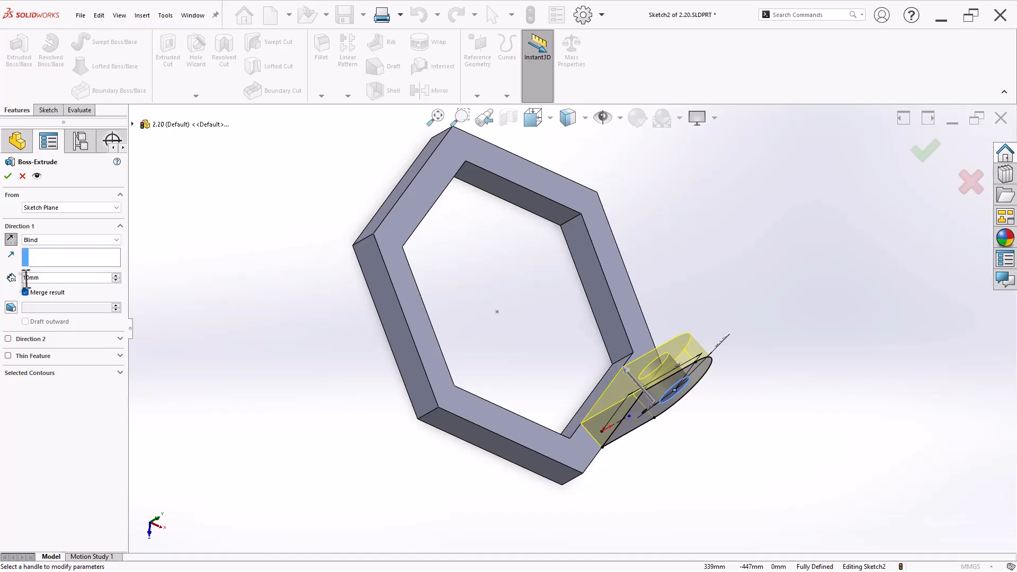
left_click(52, 237)
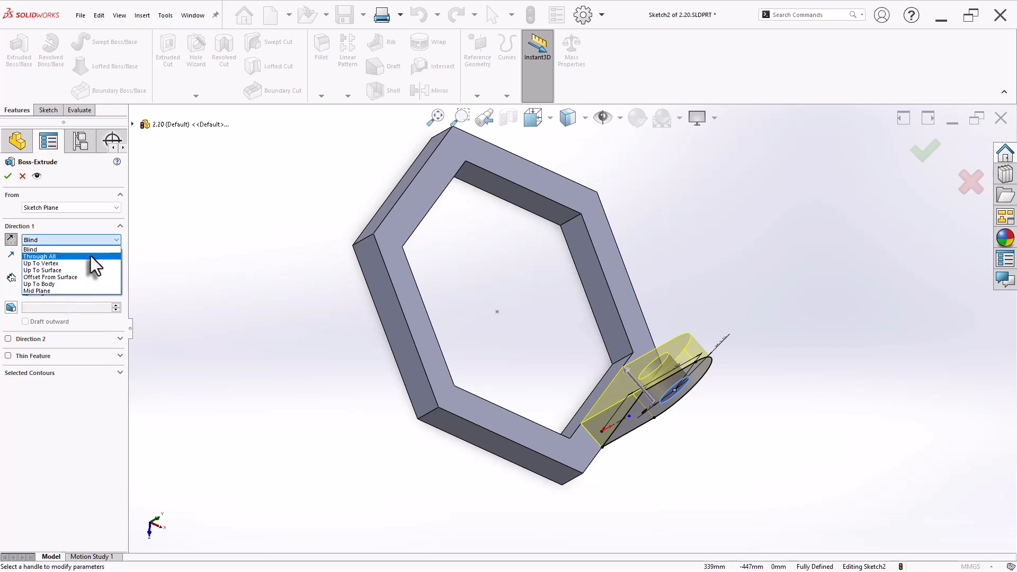
left_click(194, 259)
left_click(93, 241)
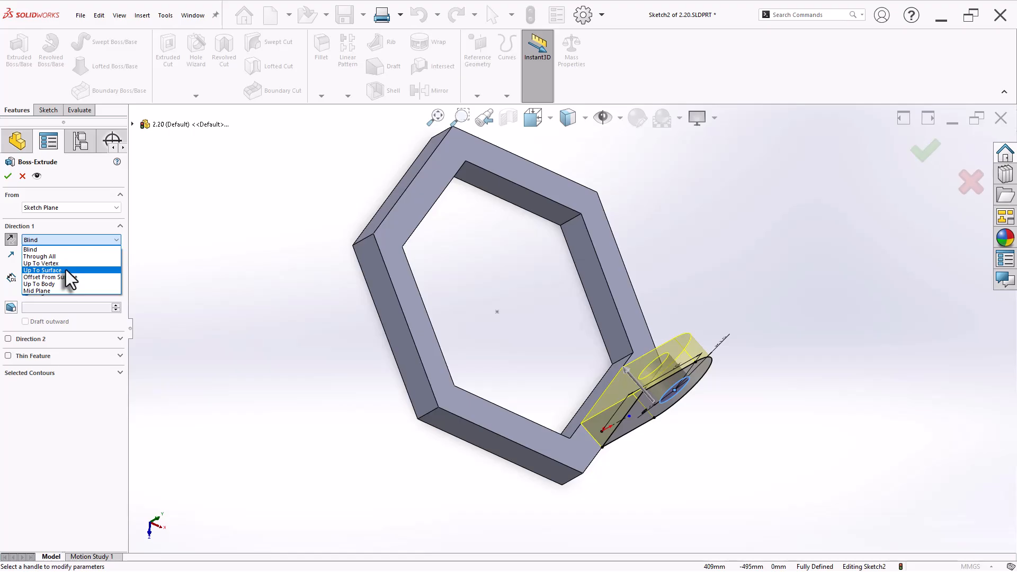
left_click(196, 269)
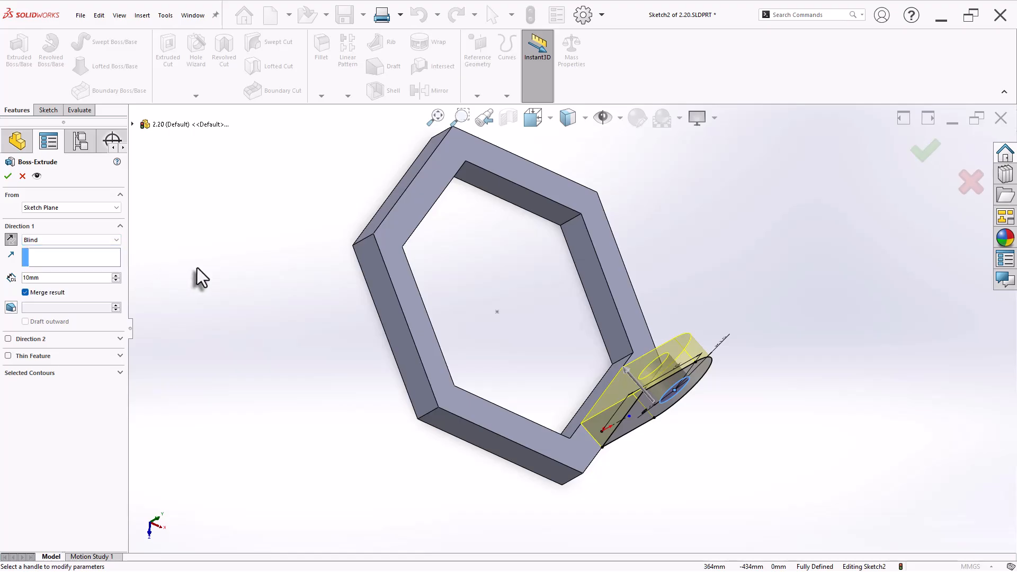
middle_click_drag(277, 367, 255, 336)
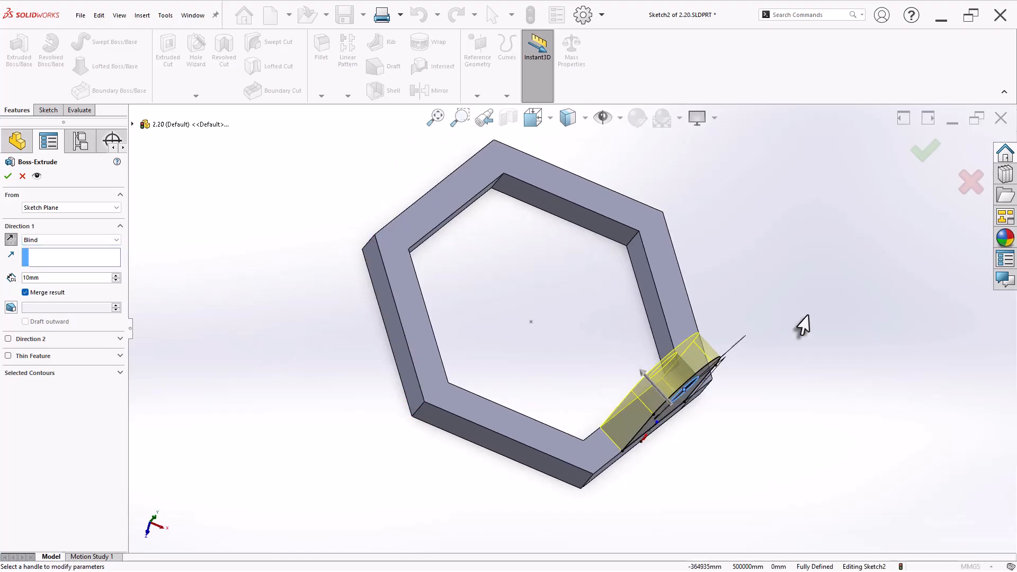
middle_click_drag(803, 324, 734, 371)
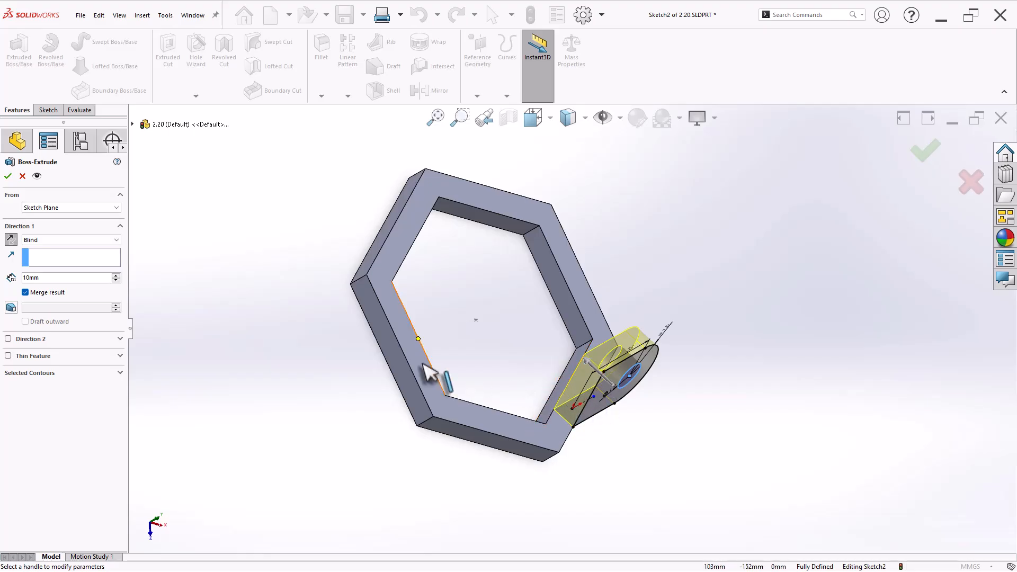
double_click(45, 279)
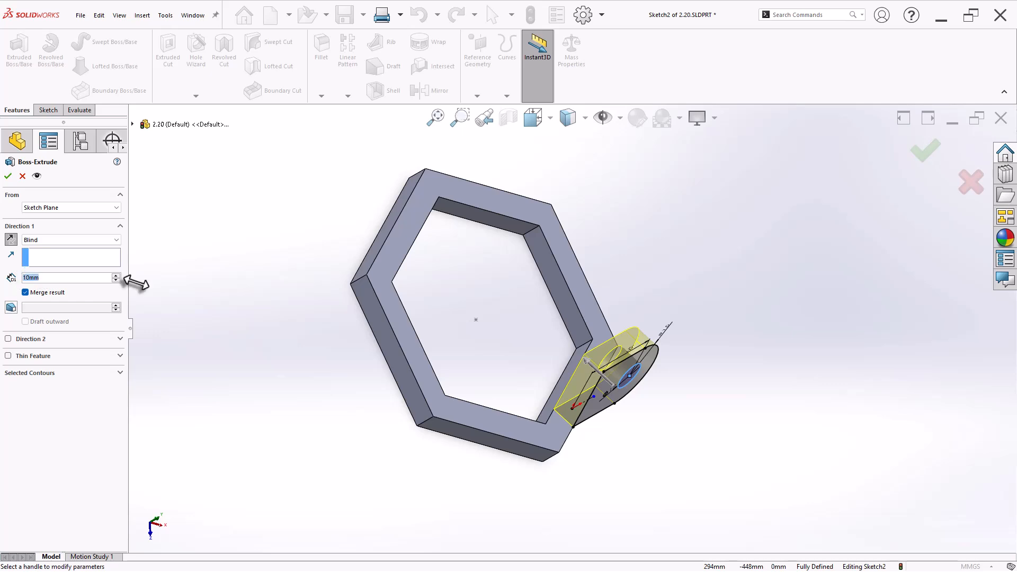
left_click(109, 241)
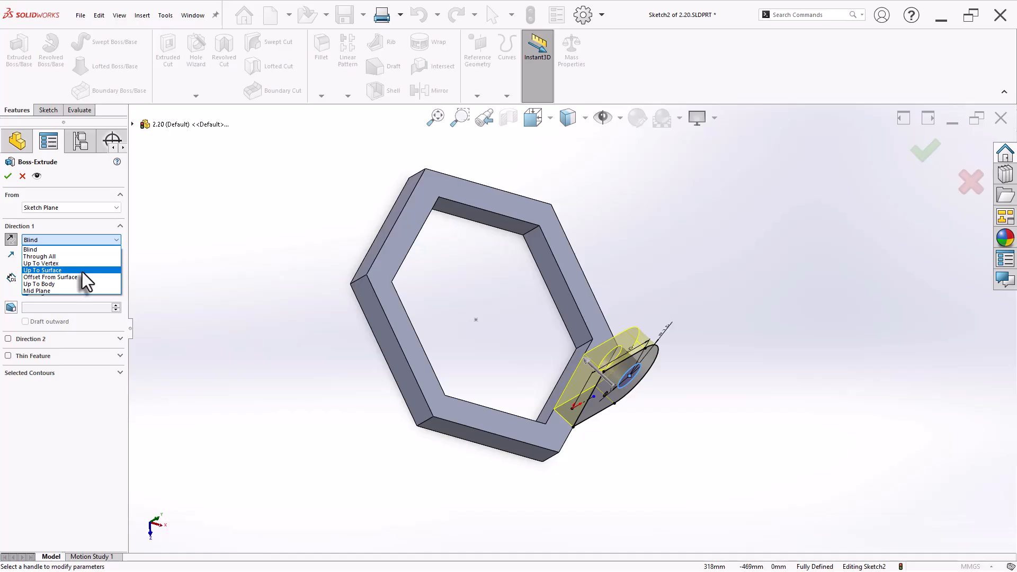
left_click(230, 288)
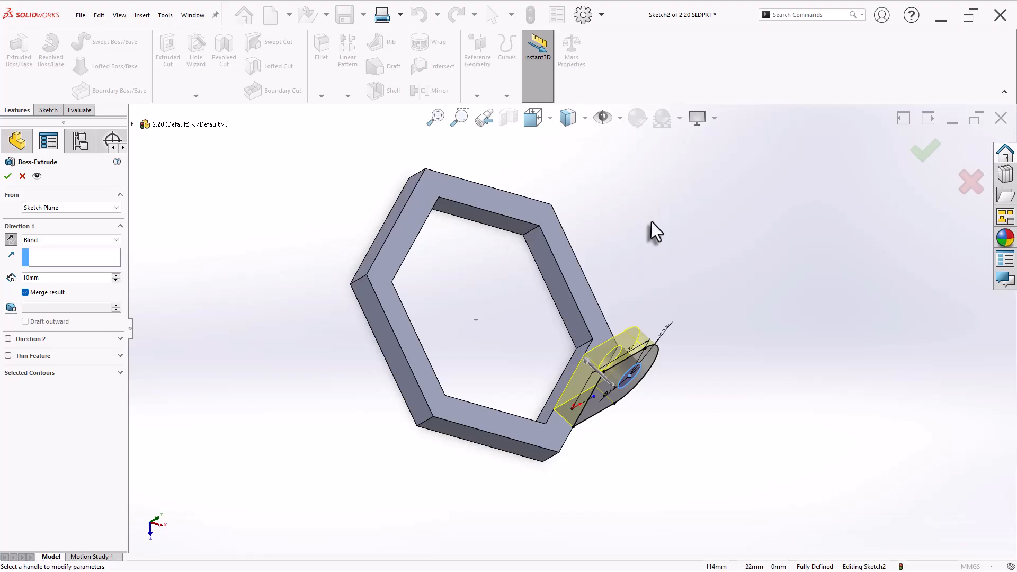
mouse_move(312, 352)
middle_mouse_down()
mouse_move(290, 295)
mouse_move(324, 350)
middle_mouse_up()
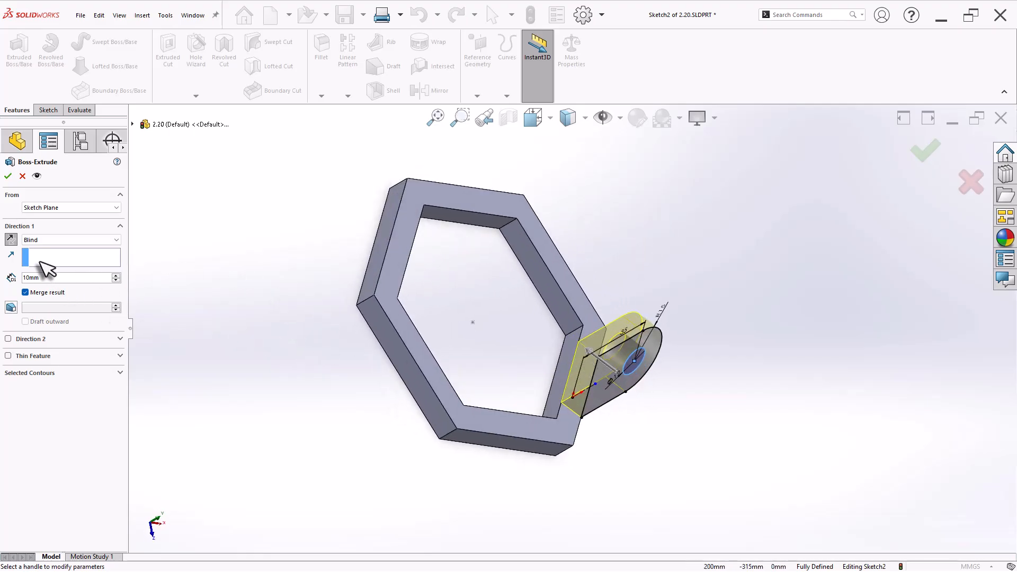
Step: Create the holed boss from the 10 mm Blind extrusion set up on the ring's side
left_click(8, 176)
key("ctrl+7")
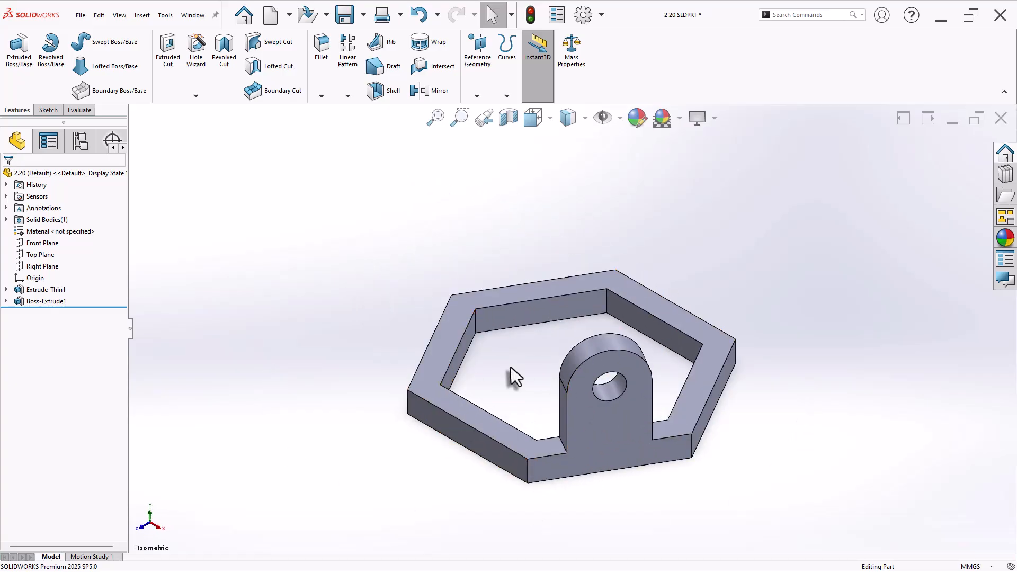
middle_click_drag(536, 349, 546, 365)
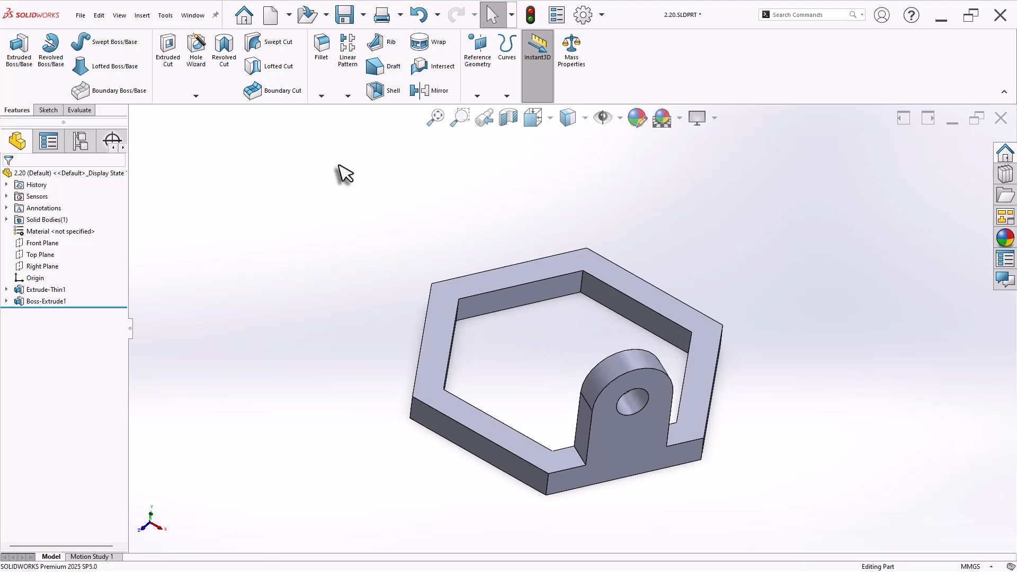
Step: Mirror the holed boss extrusion about the Right Plane
left_click(44, 267)
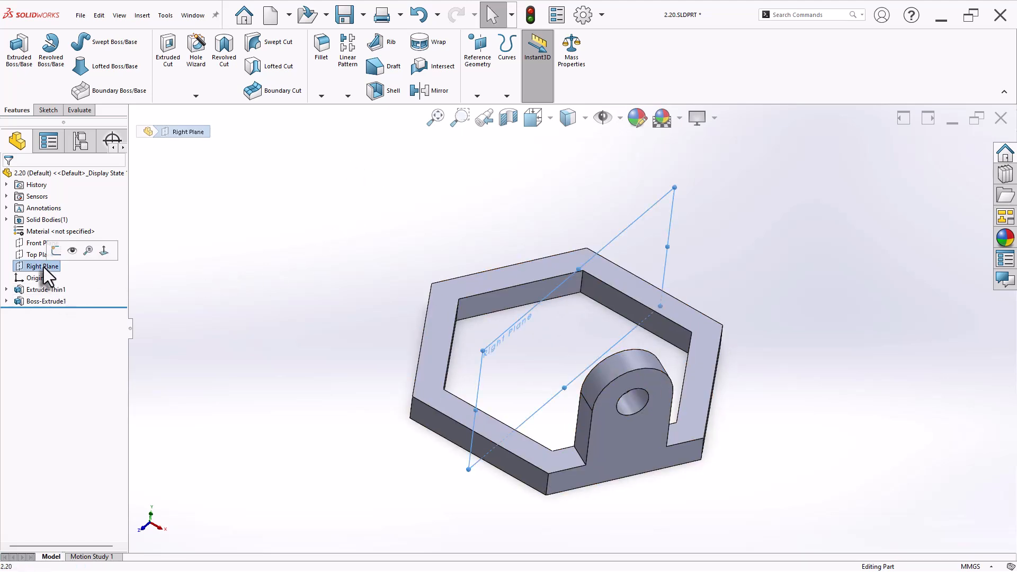
left_click(58, 302, "ctrl")
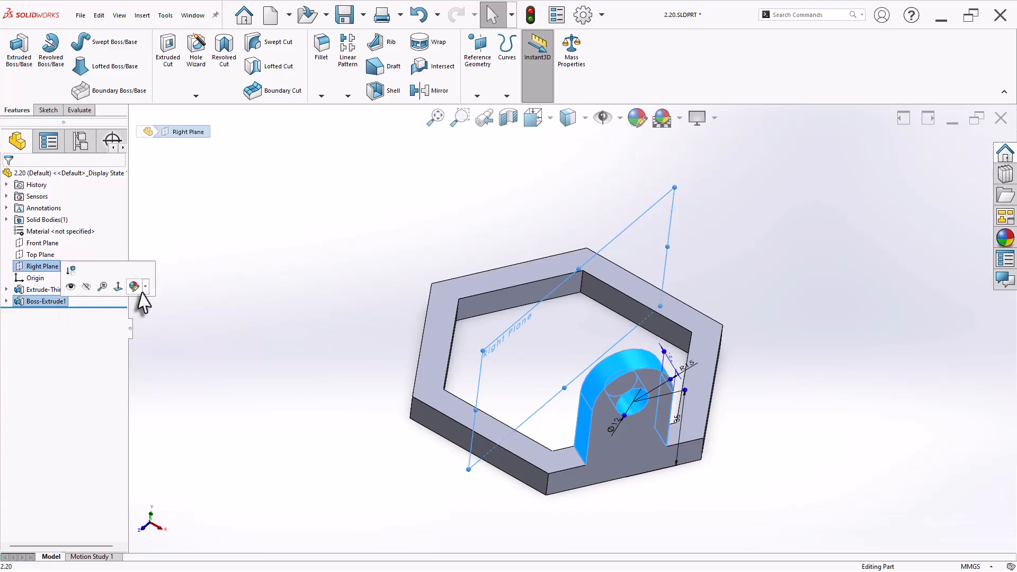
left_click(428, 93)
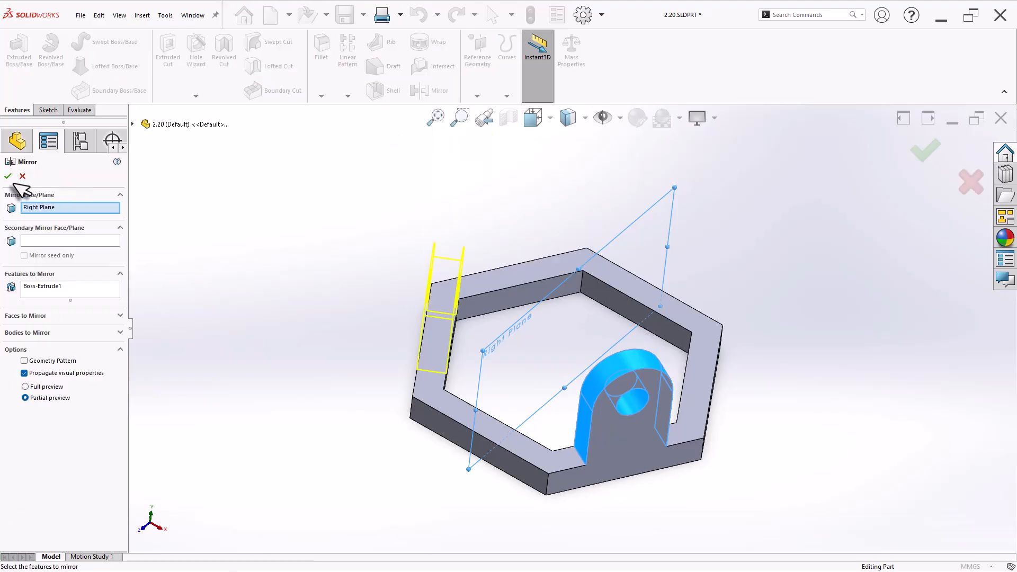
left_click(8, 176)
Step: Check the part's mass properties in the isometric view
key("ctrl+7")
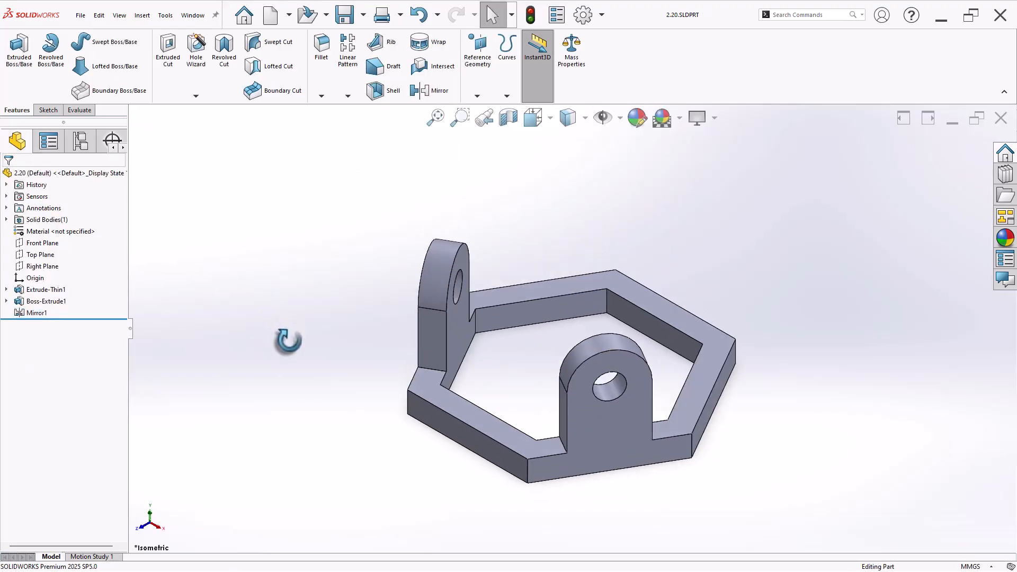
left_click(572, 53)
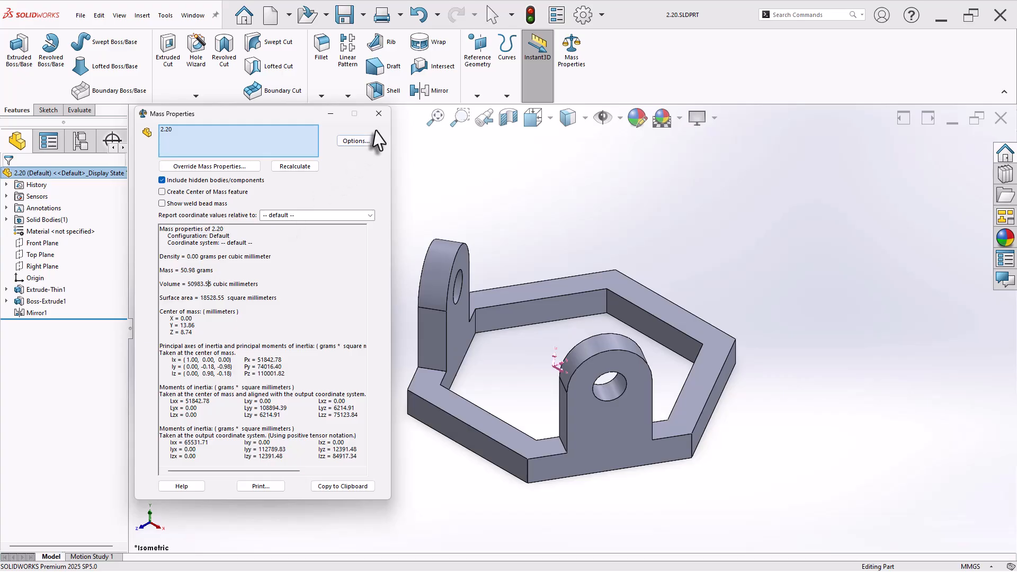
left_click(379, 113)
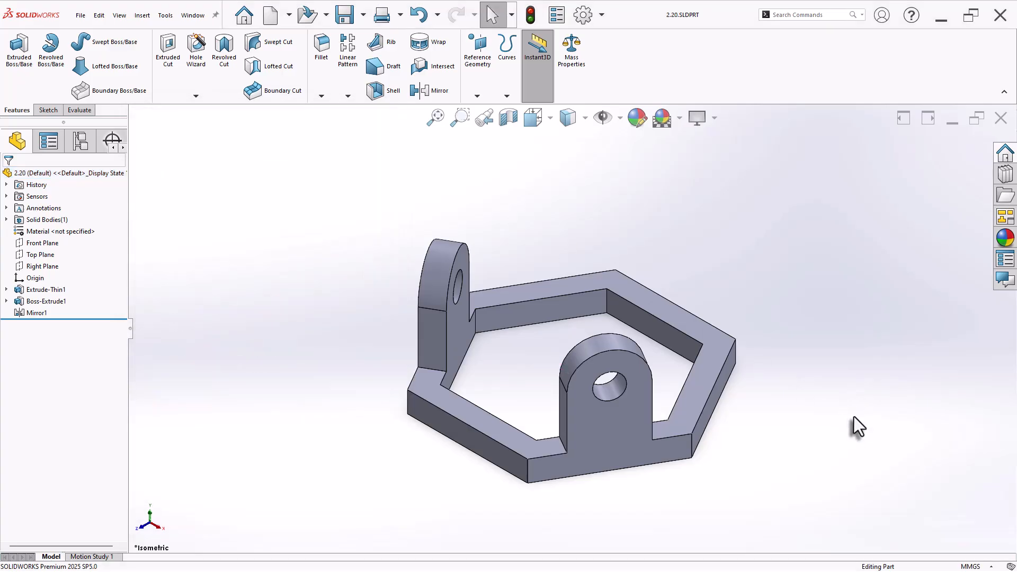
Step: Try changing the original boss extrusion's end condition to Up To Surface, ending at the ring's adjacent inner face, and inspect the mirrored boss
left_click(42, 301)
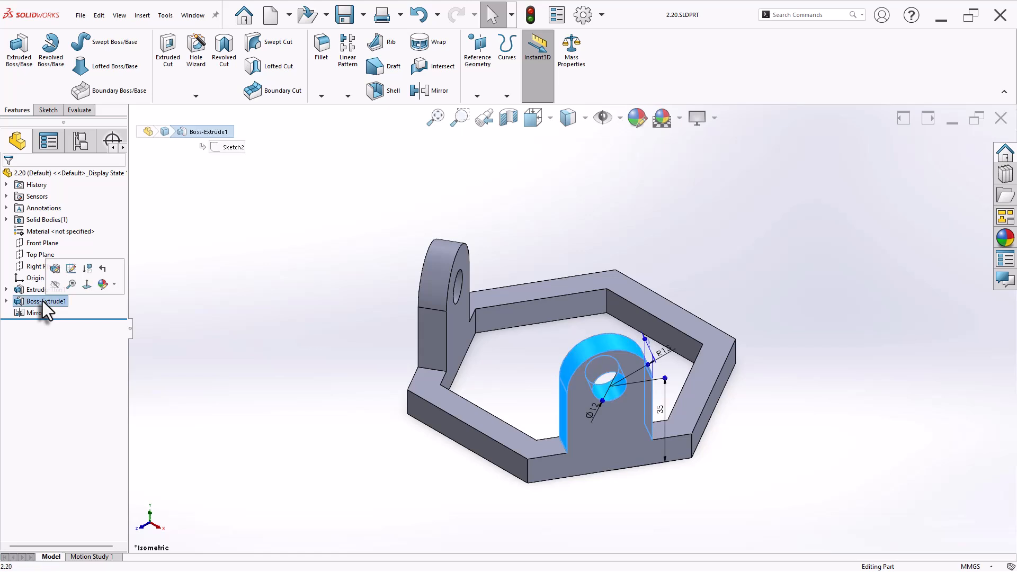
left_click(58, 269)
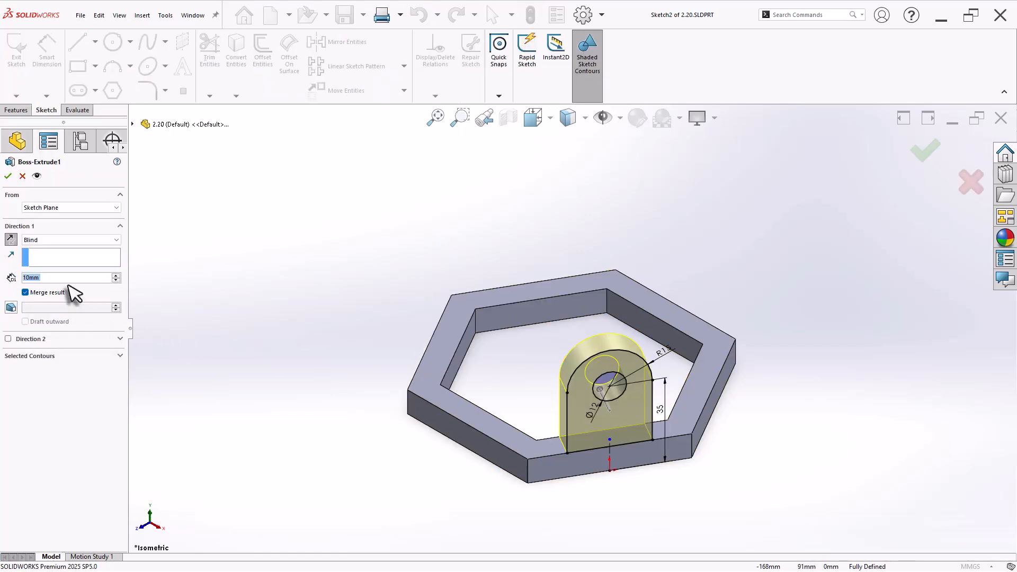
left_click(46, 240)
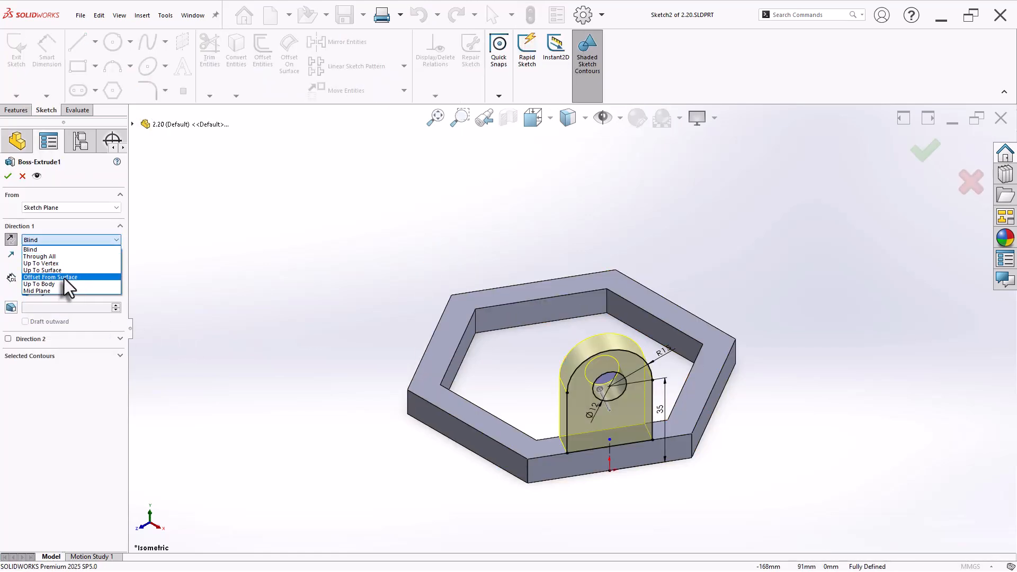
left_click(50, 270)
middle_click_drag(238, 297, 445, 439)
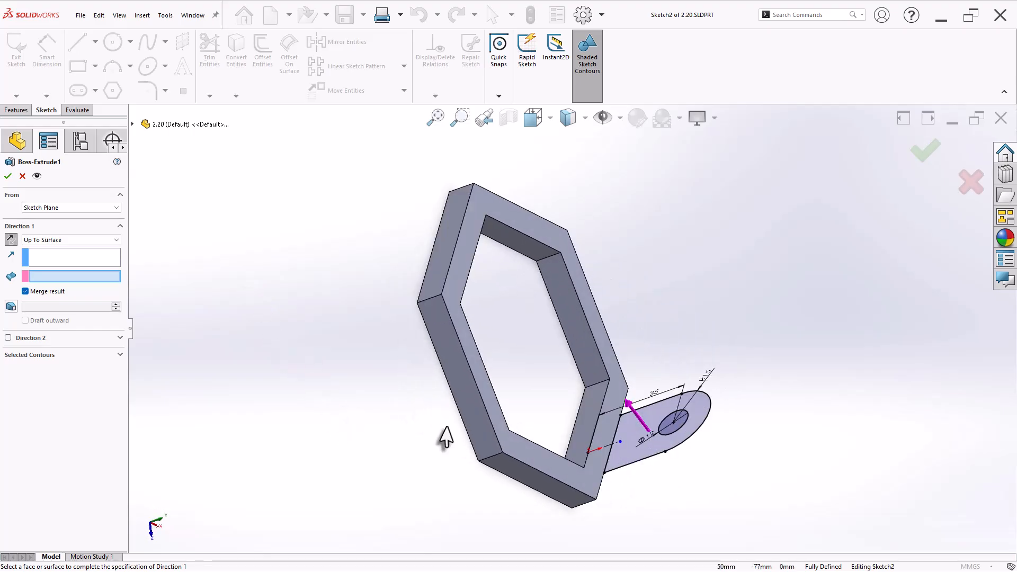
left_click(587, 436)
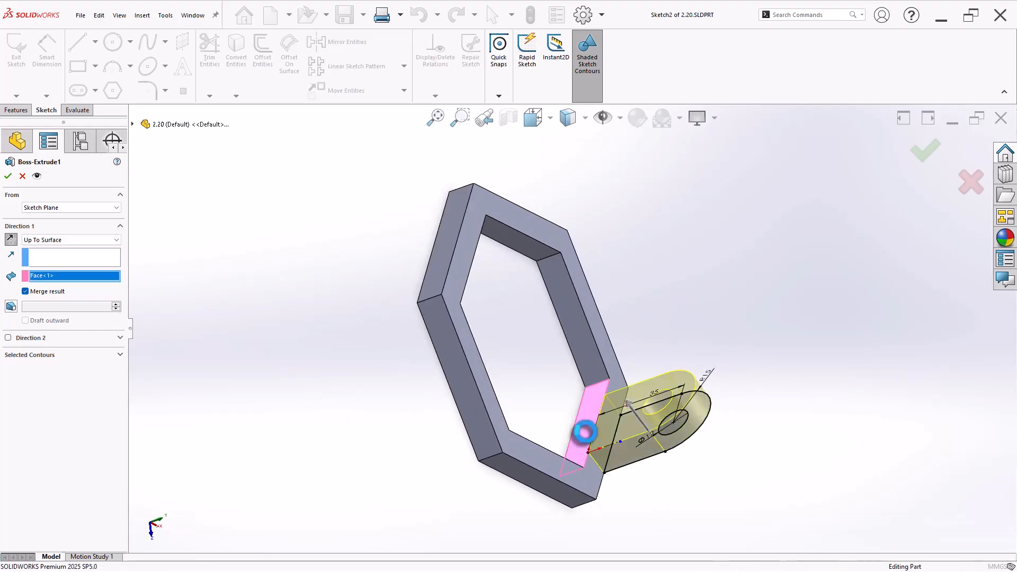
right_click(583, 429)
middle_click_drag(583, 429, 779, 395)
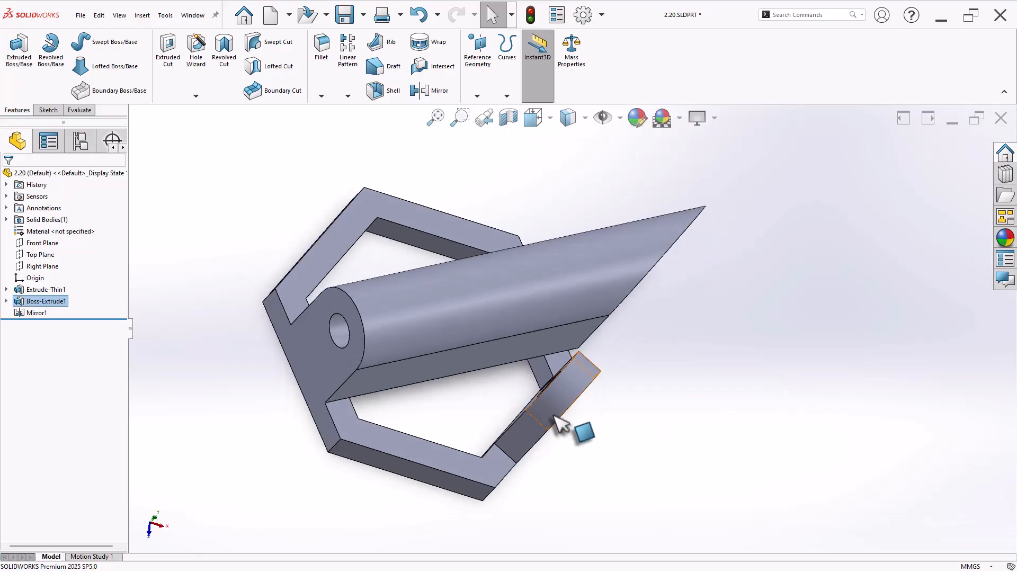
middle_click_drag(620, 445, 533, 379)
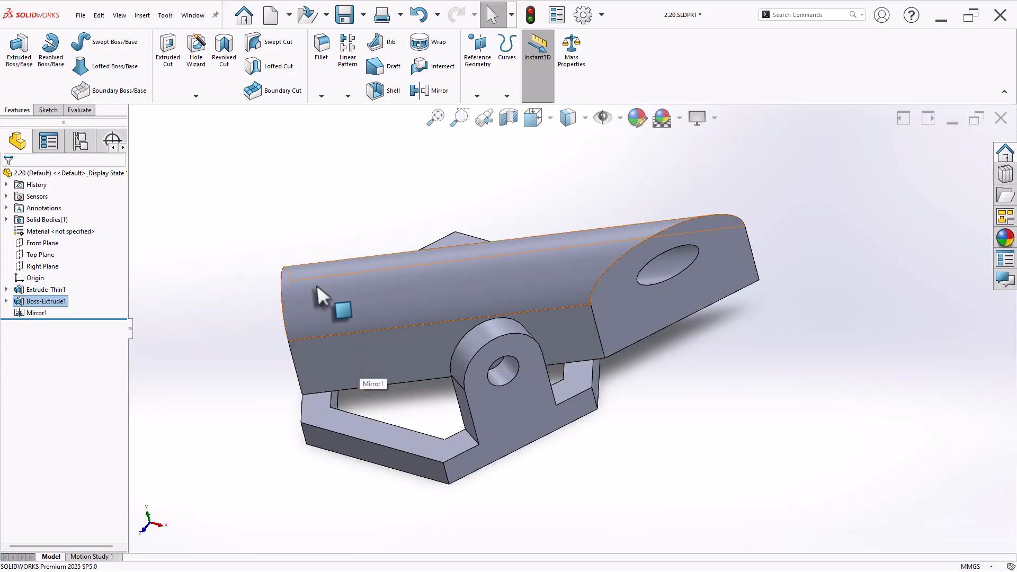
middle_click_drag(343, 336, 366, 382)
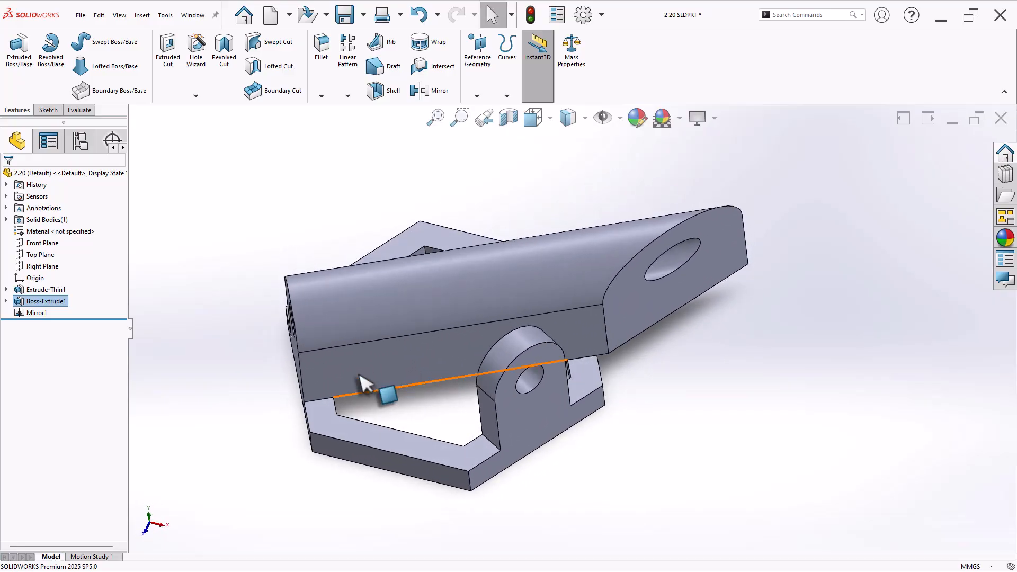
Step: Edit the original boss extrusion back to a Blind end condition with a depth of 10 mm
right_click(35, 302)
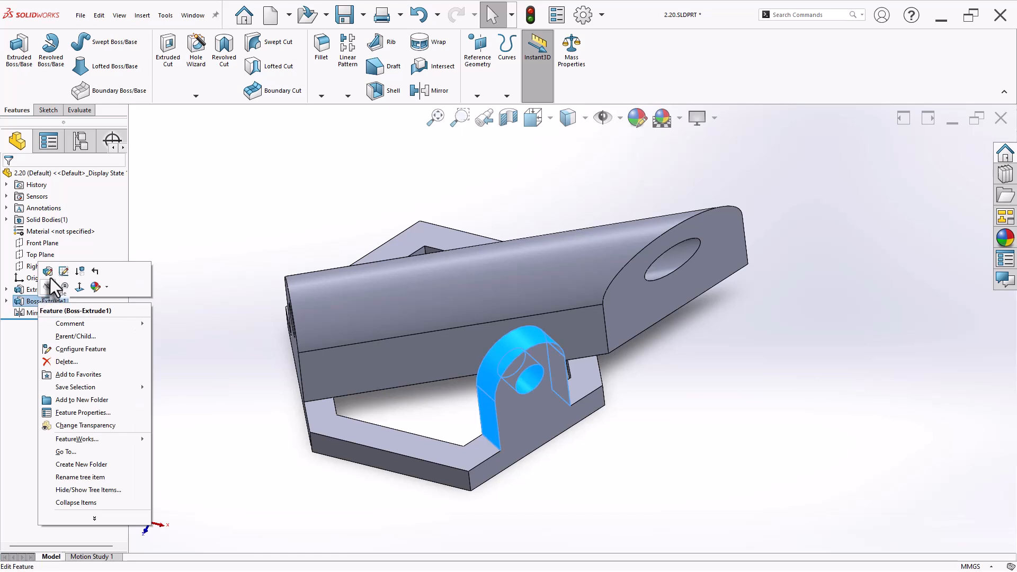
left_click(48, 272)
left_click(59, 241)
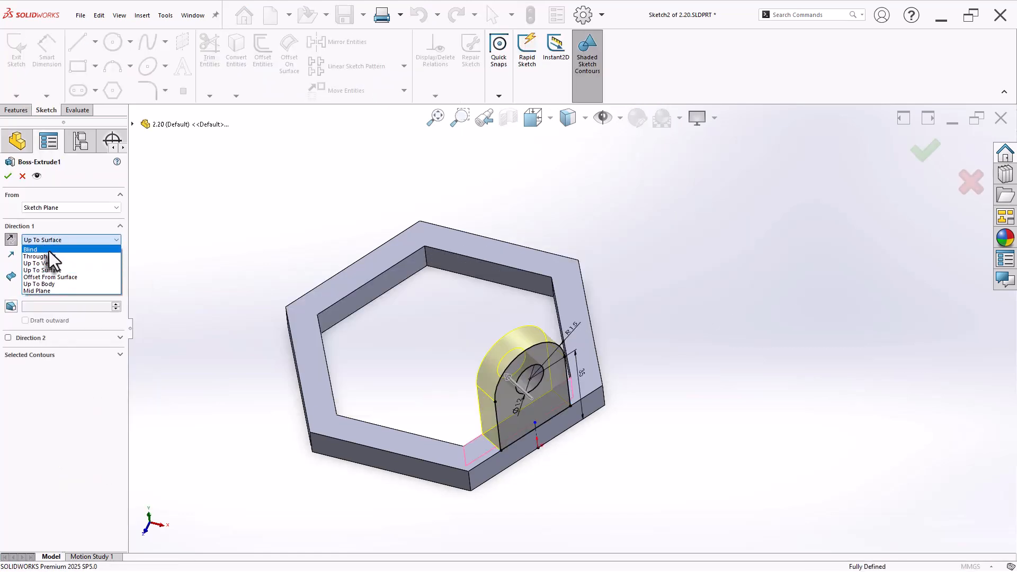
left_click(49, 249)
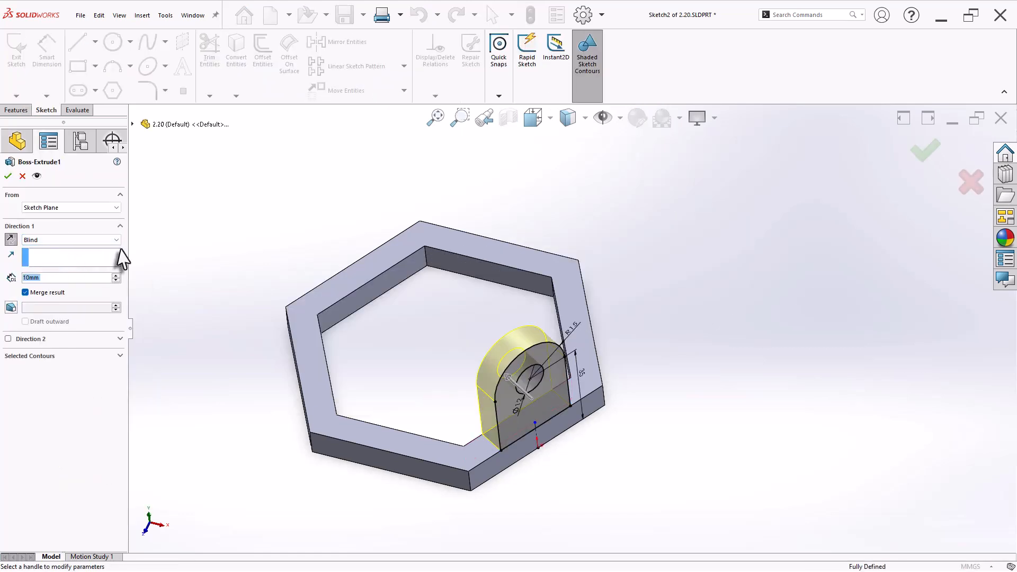
left_click(9, 177)
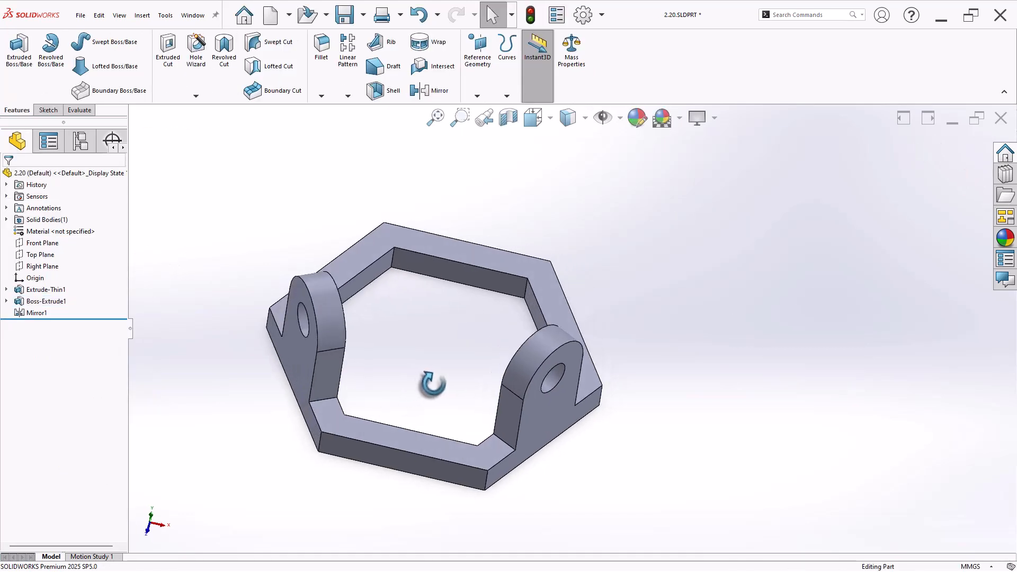